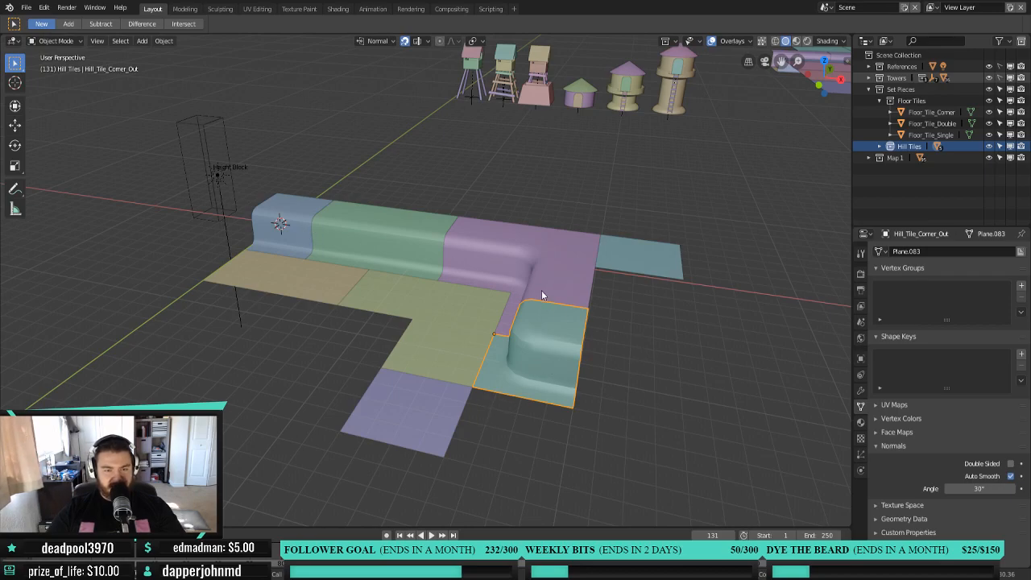
Switch the viewport to rendered shading and examine the textured hill corner tiles against the untextured wall and floor tiles.
{"action": "middle_click_drag", "start_coordinate": [542, 290], "coordinate": [541, 227]}
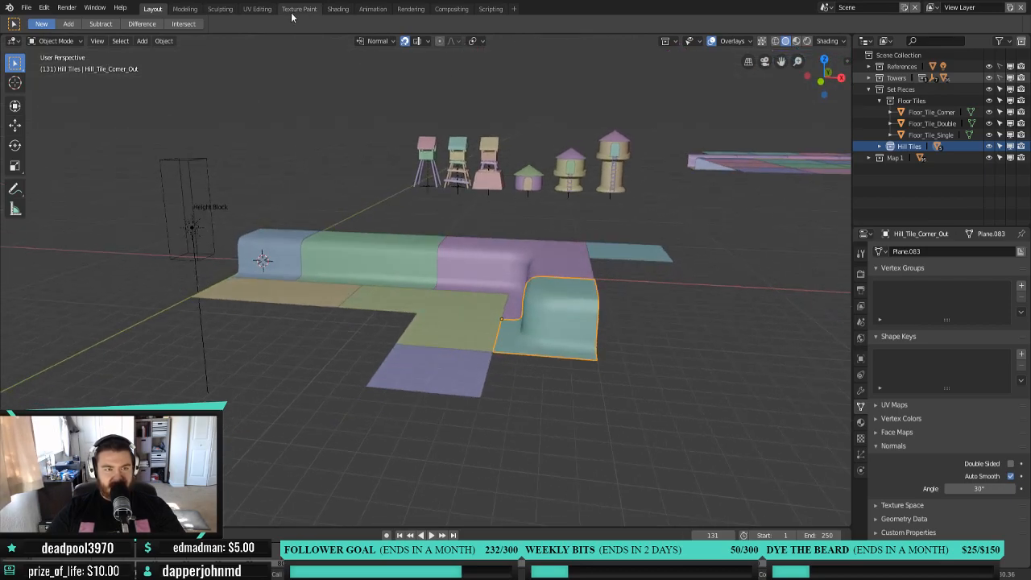
{"action": "left_click", "coordinate": [806, 41]}
{"action": "mouse_move", "coordinate": [495, 163]}
{"action": "middle_mouse_down"}
{"action": "mouse_move", "coordinate": [337, 153]}
{"action": "mouse_move", "coordinate": [481, 344]}
{"action": "mouse_move", "coordinate": [538, 325]}
{"action": "middle_mouse_up"}
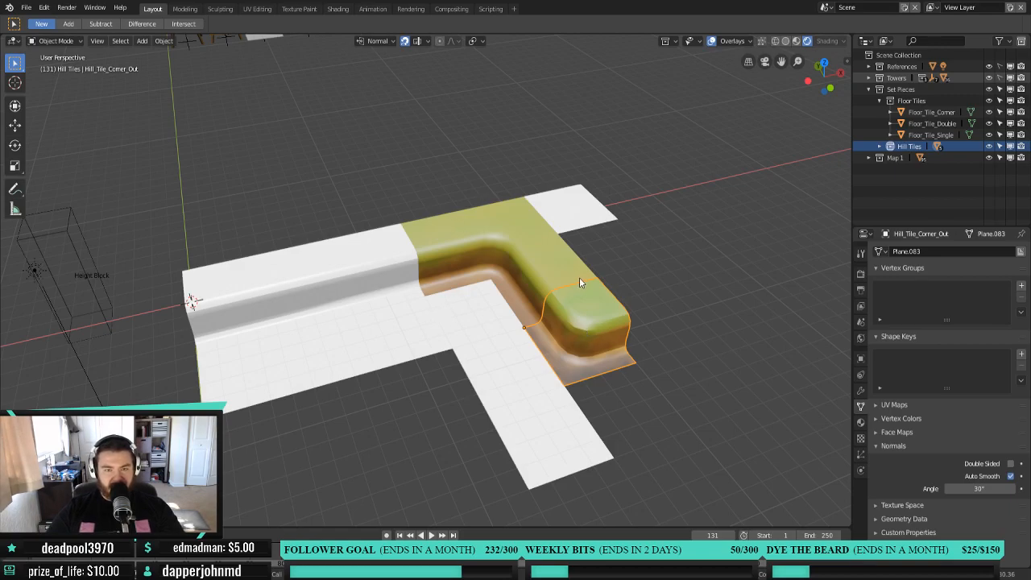
{"action": "middle_click_drag", "start_coordinate": [548, 280], "coordinate": [573, 286]}
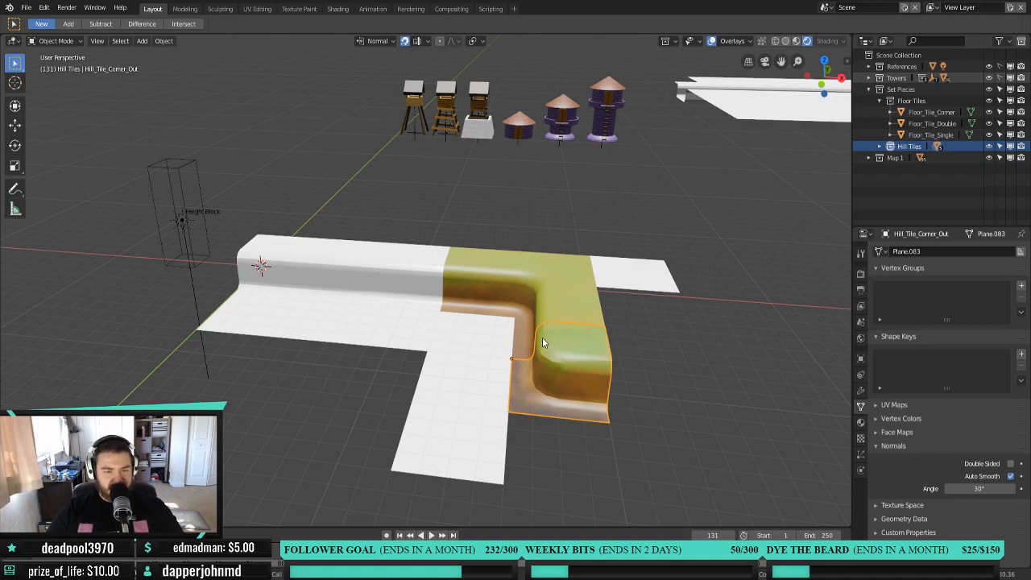
{"action": "middle_click_drag", "start_coordinate": [207, 259], "coordinate": [268, 252]}
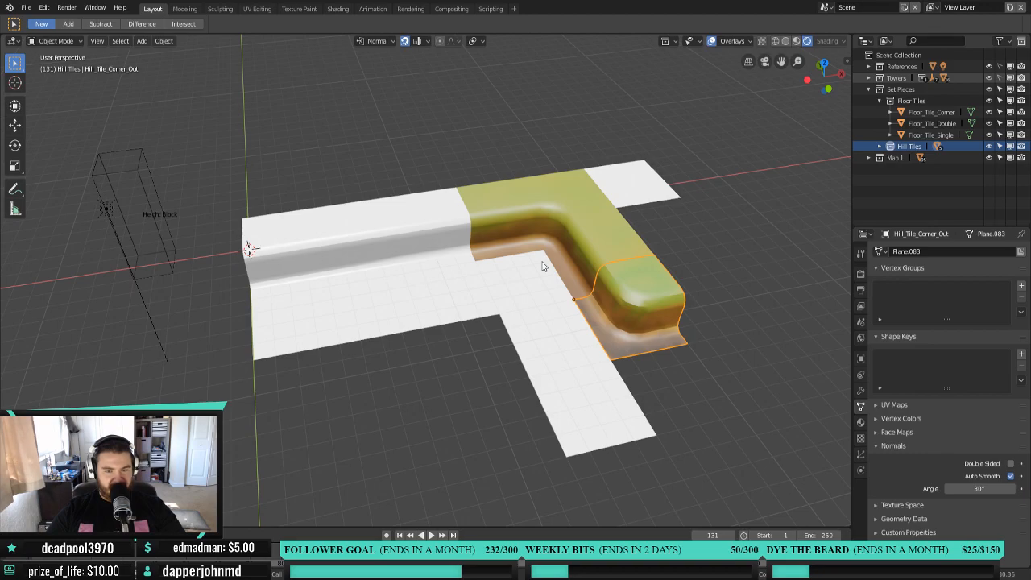
{"action": "middle_click_drag", "start_coordinate": [543, 266], "coordinate": [582, 219]}
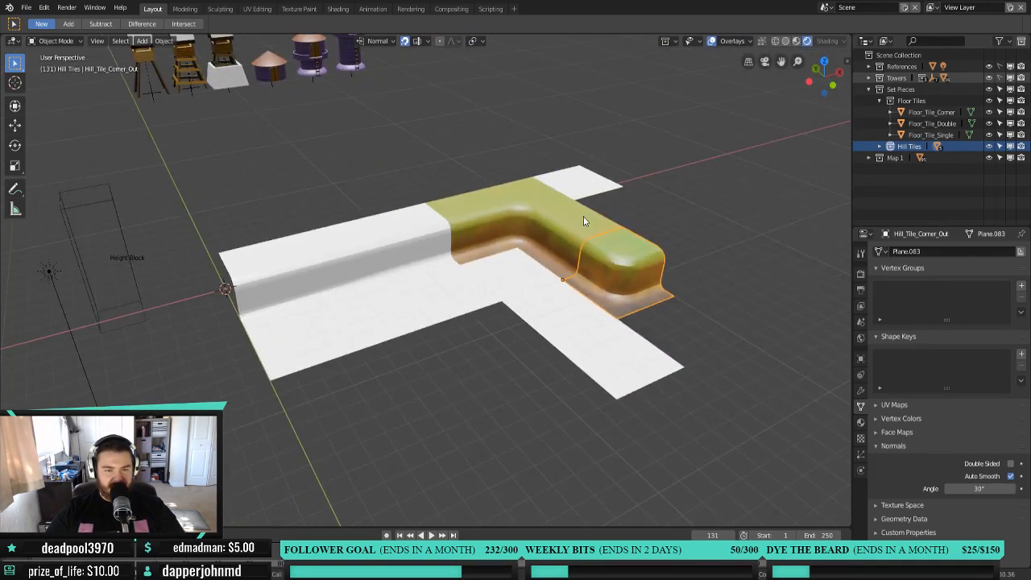
In the UV Editing workspace, open the inner corner, outer corner, double wall and single wall hill tiles together for mesh editing.
{"action": "left_click", "coordinate": [257, 9]}
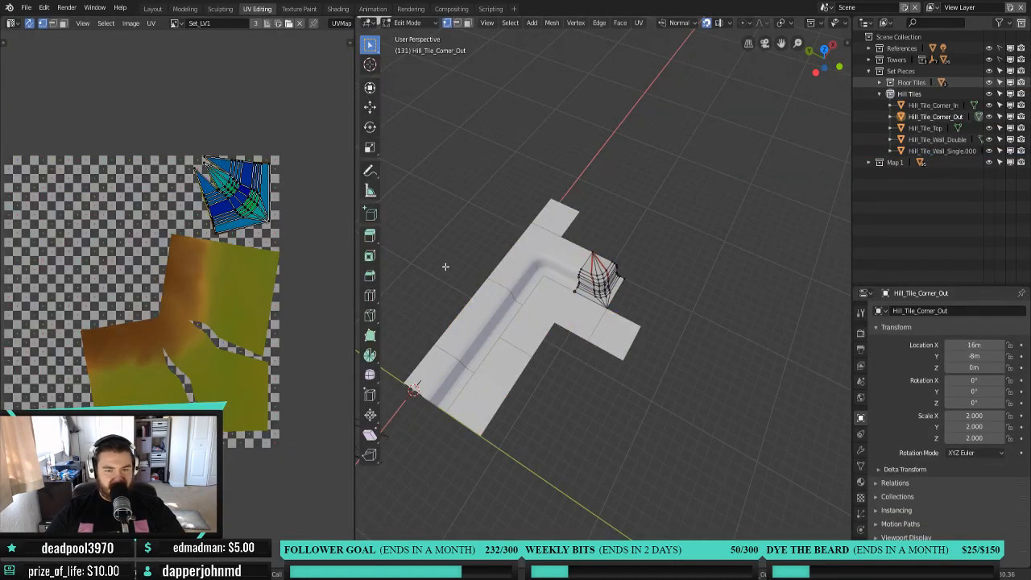
{"action": "middle_click_drag", "start_coordinate": [561, 321], "coordinate": [548, 309]}
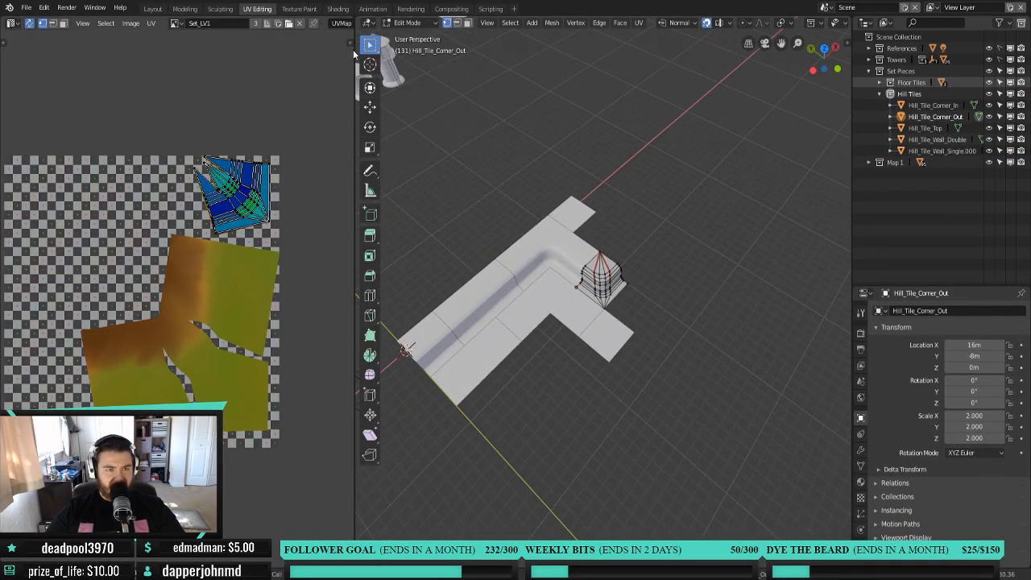
{"action": "key", "text": "Tab"}
{"action": "left_click", "coordinate": [579, 260]}
{"action": "left_click", "coordinate": [479, 292], "text": "shift"}
{"action": "left_click", "coordinate": [436, 348], "text": "shift"}
{"action": "key", "text": "Tab"}
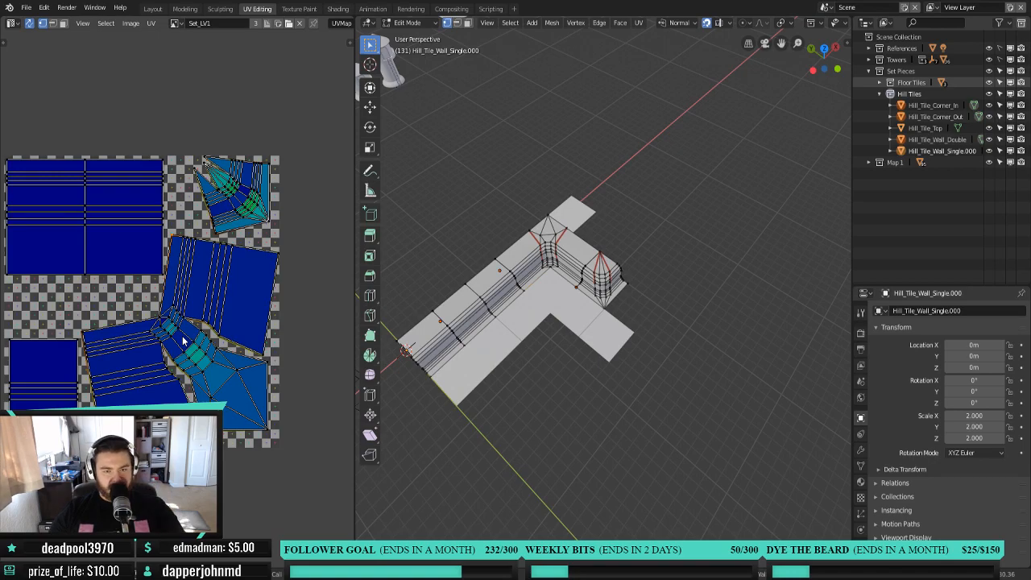
Select the entire geometry of the four hill tiles and clear all of its seams.
{"action": "middle_click_drag", "start_coordinate": [621, 285], "coordinate": [558, 280]}
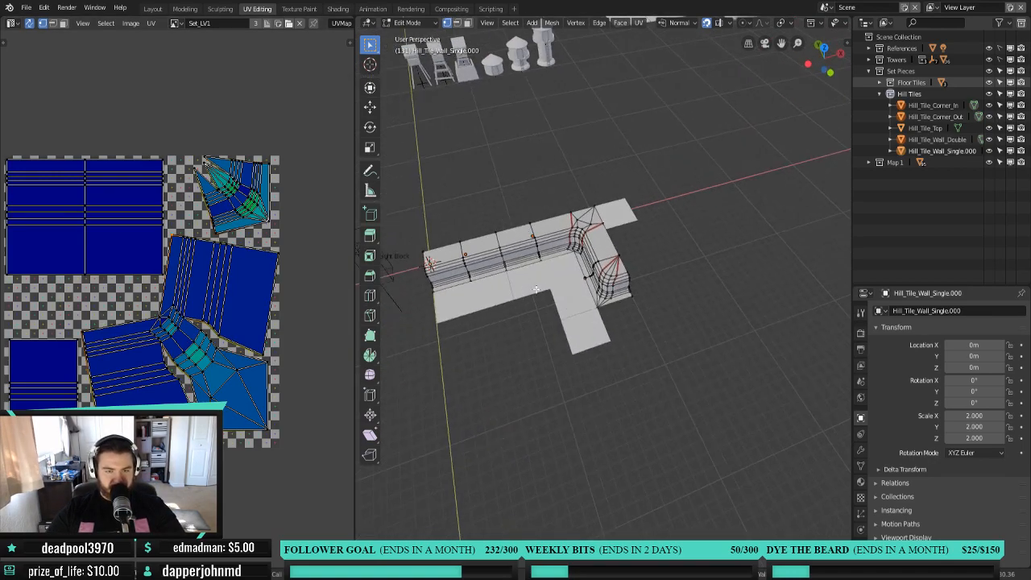
{"action": "scroll", "coordinate": [558, 280], "scroll_direction": "up", "scroll_amount": 3}
{"action": "key", "text": "l"}
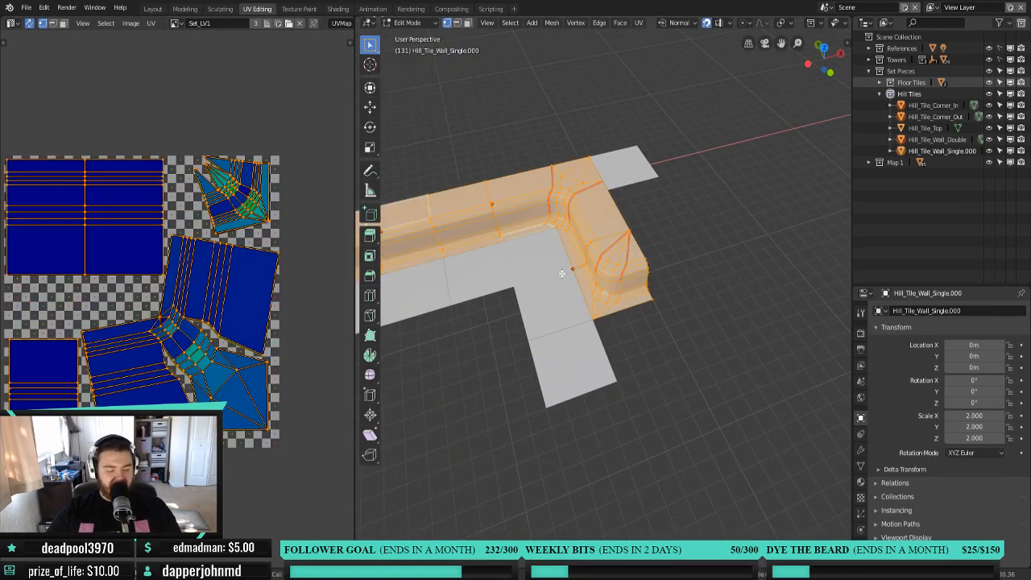
{"action": "key", "text": "ctrl+e"}
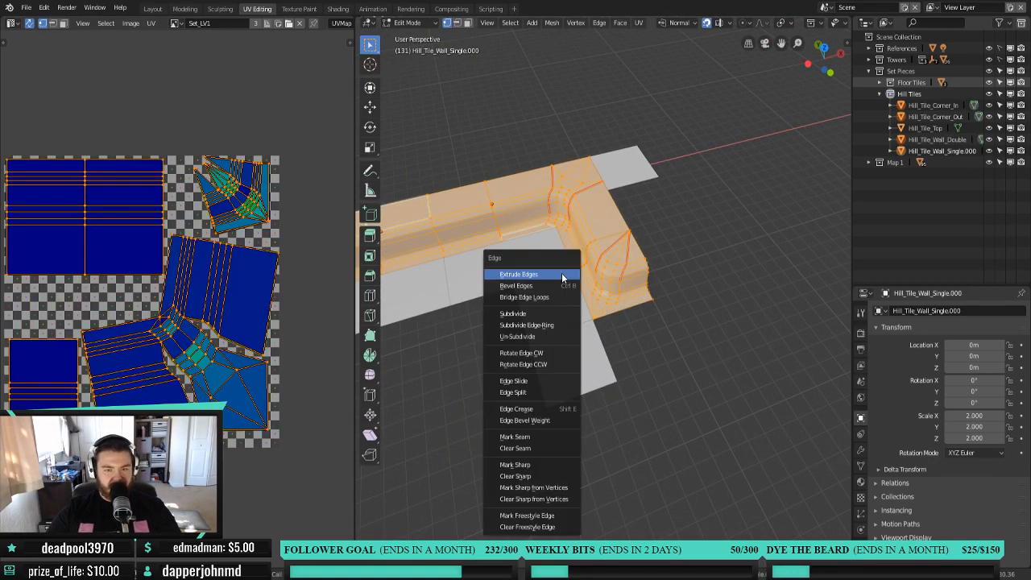
{"action": "left_click", "coordinate": [544, 434]}
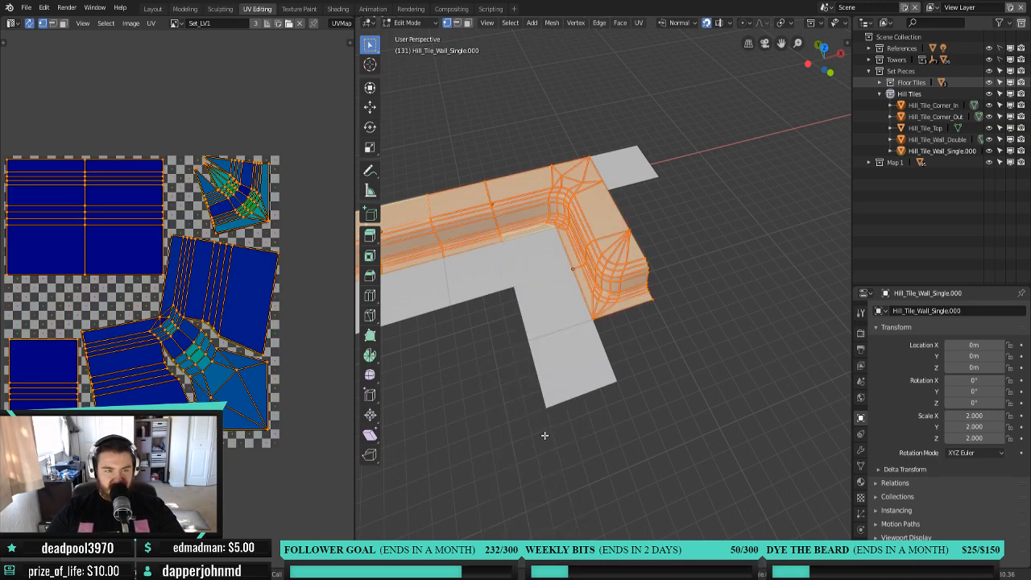
{"action": "key", "text": "ctrl+e"}
{"action": "left_click", "coordinate": [521, 264]}
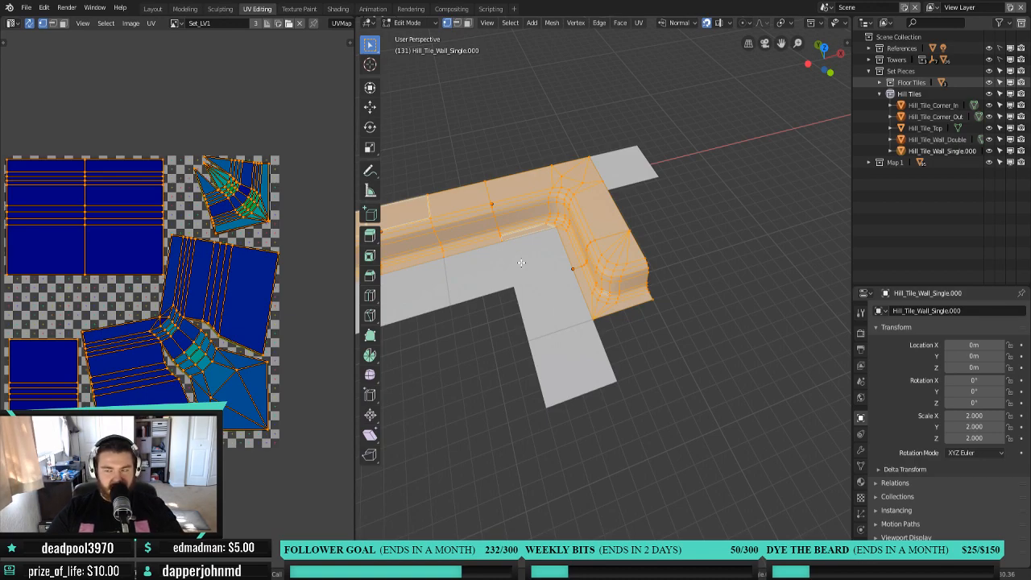
Mark a seam along the continuous edge line at the upper bend of the hill wall, across all four tiles.
{"action": "middle_click_drag", "start_coordinate": [515, 316], "coordinate": [566, 328]}
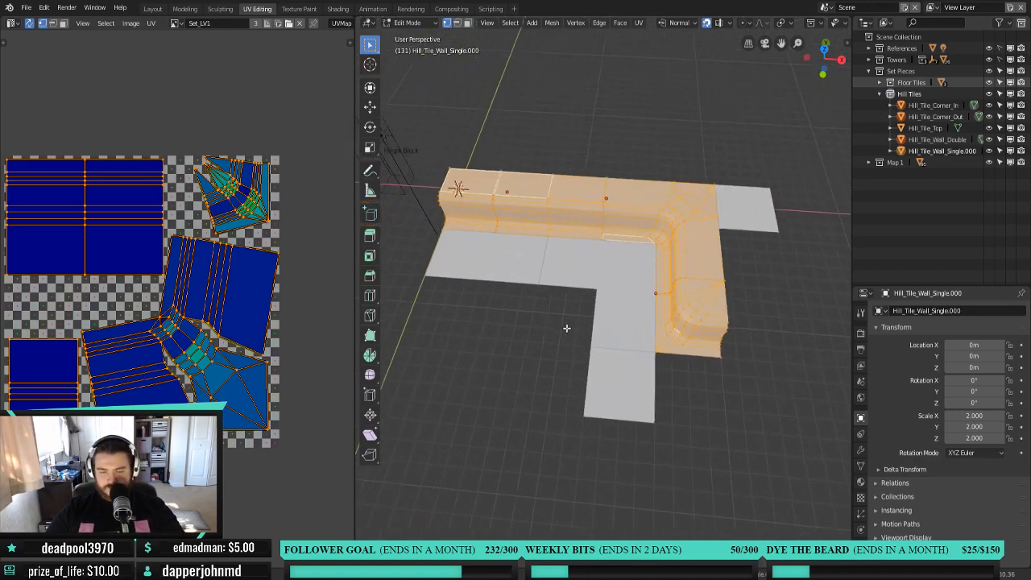
{"action": "scroll", "coordinate": [573, 346], "scroll_direction": "up", "scroll_amount": 2}
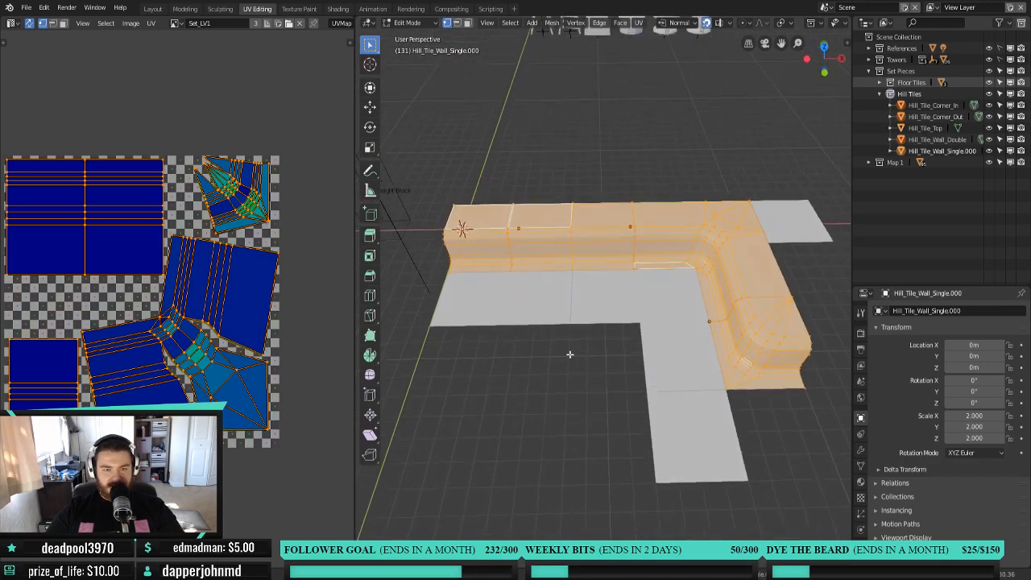
{"action": "scroll", "coordinate": [571, 351], "scroll_direction": "up", "scroll_amount": 2}
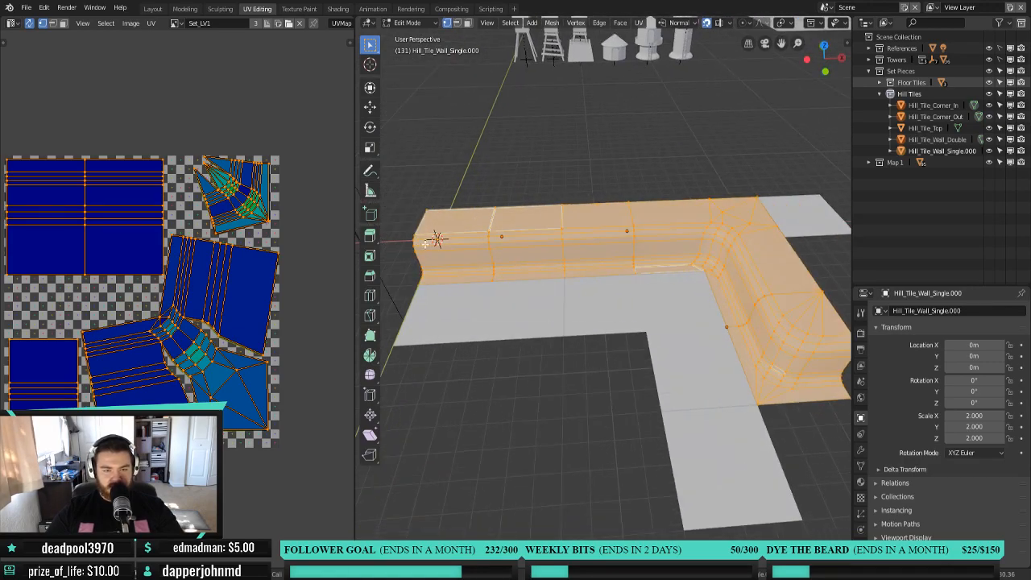
{"action": "key", "text": "2"}
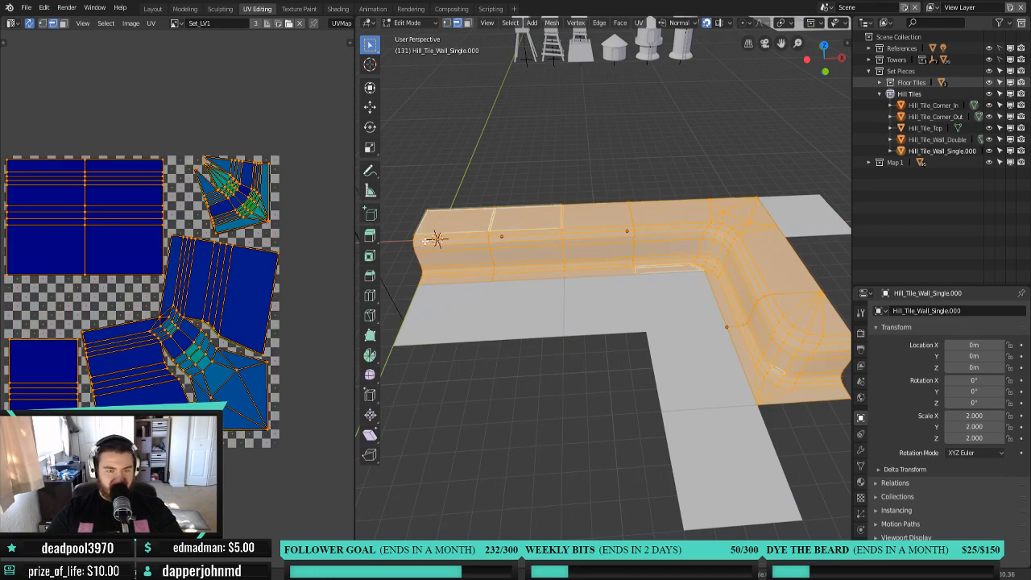
{"action": "key", "text": "alt+a"}
{"action": "key", "text": "shift+space"}
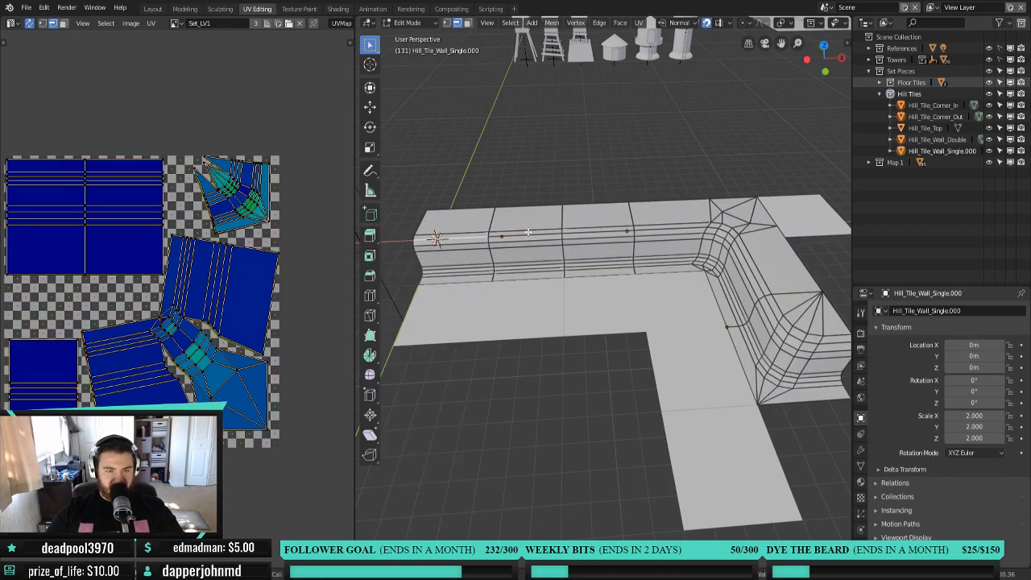
{"action": "left_click", "coordinate": [506, 235]}
{"action": "left_click", "coordinate": [582, 231], "text": "shift"}
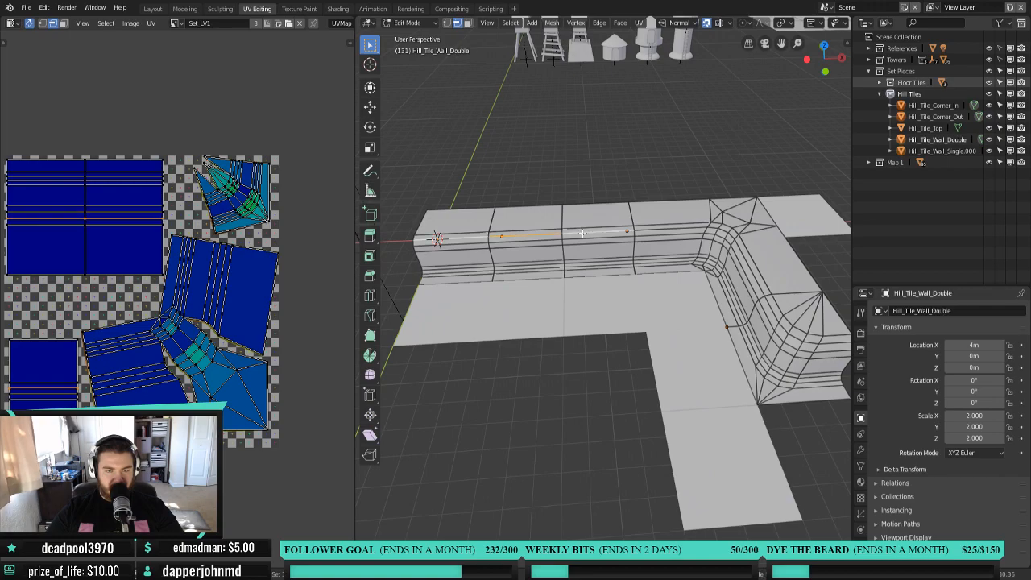
{"action": "left_click", "coordinate": [644, 229], "text": "shift"}
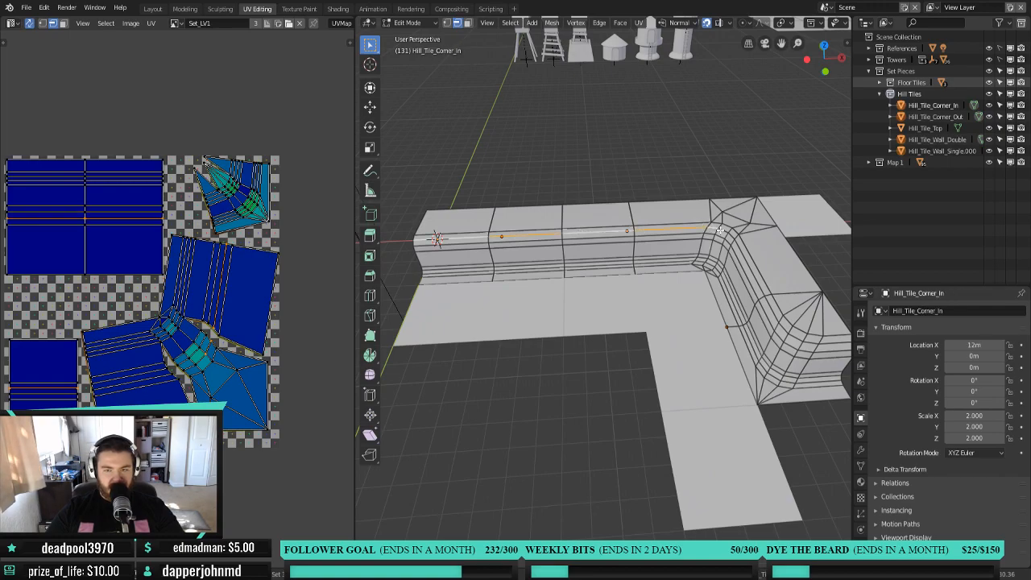
{"action": "left_click", "coordinate": [749, 276], "text": "shift"}
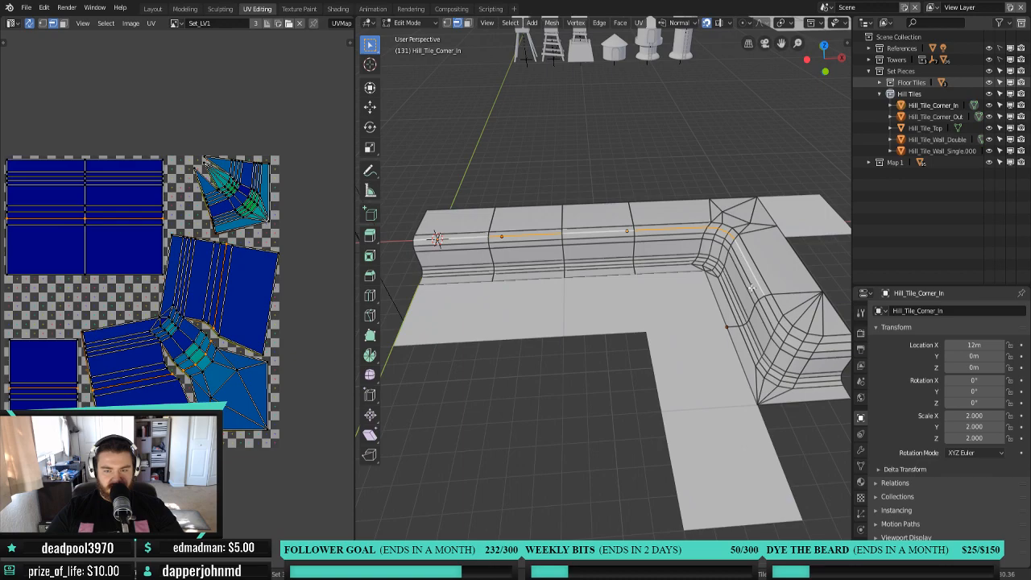
{"action": "left_click", "coordinate": [770, 308], "text": "shift"}
{"action": "left_click", "coordinate": [784, 328], "text": "shift"}
{"action": "left_click", "coordinate": [796, 337], "text": "shift"}
{"action": "left_click", "coordinate": [815, 343], "text": "shift"}
{"action": "scroll", "coordinate": [763, 371], "scroll_direction": "down", "scroll_amount": 1}
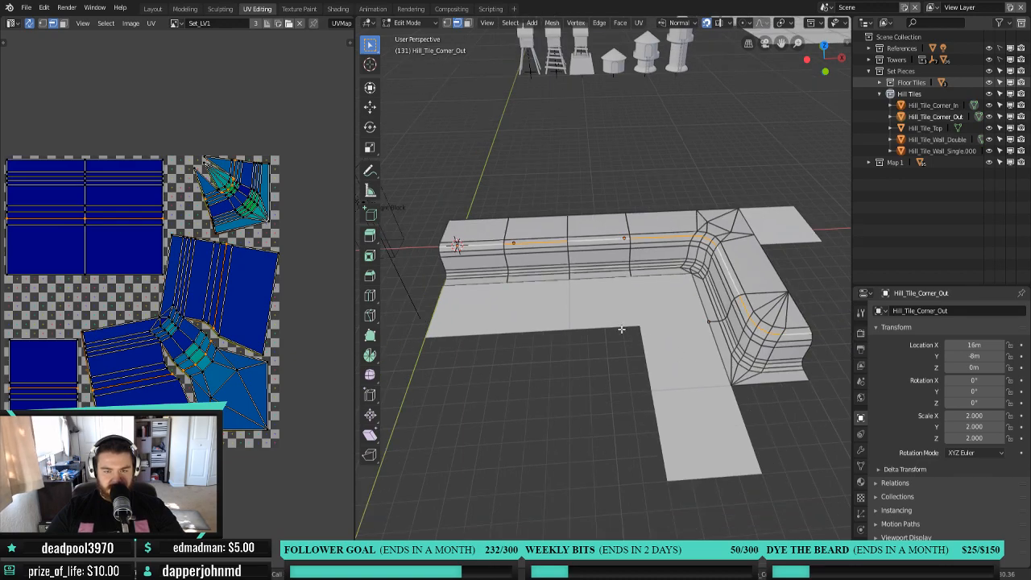
{"action": "right_click", "coordinate": [620, 293]}
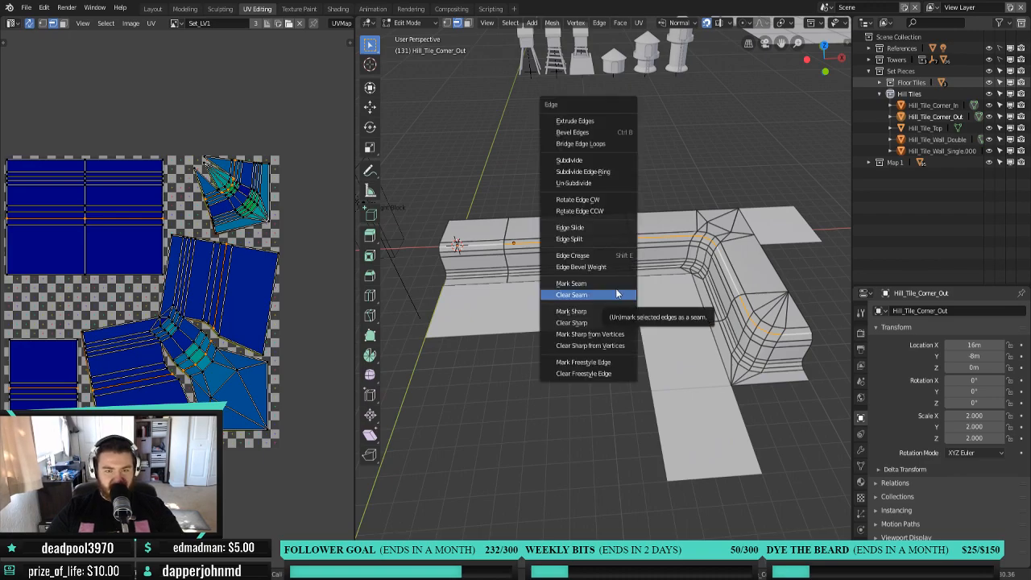
{"action": "left_click", "coordinate": [620, 294]}
Select all geometry of the four hill tiles and unwrap it using the upper seam.
{"action": "key", "text": "a"}
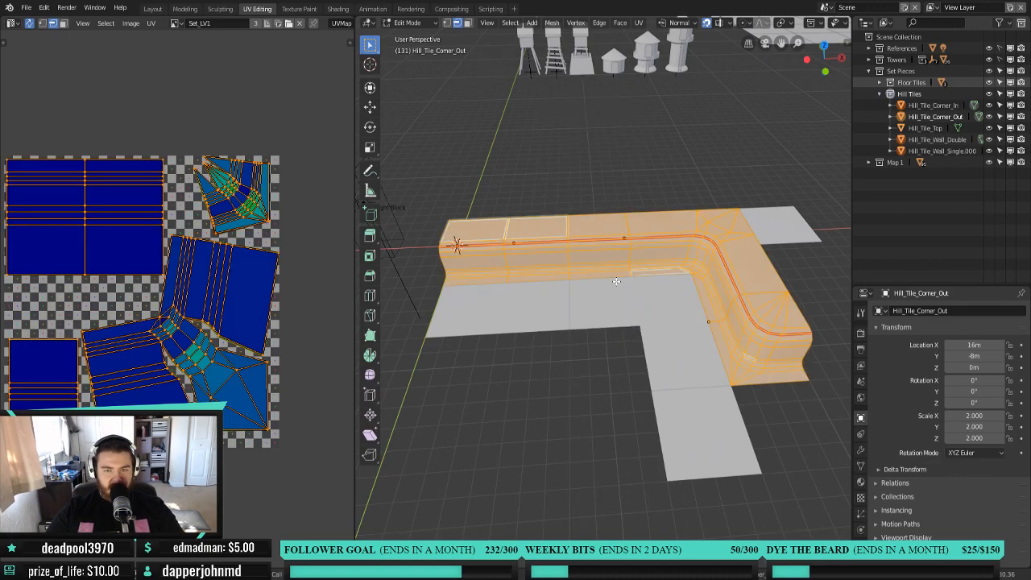
{"action": "key", "text": "u"}
{"action": "left_click", "coordinate": [611, 281]}
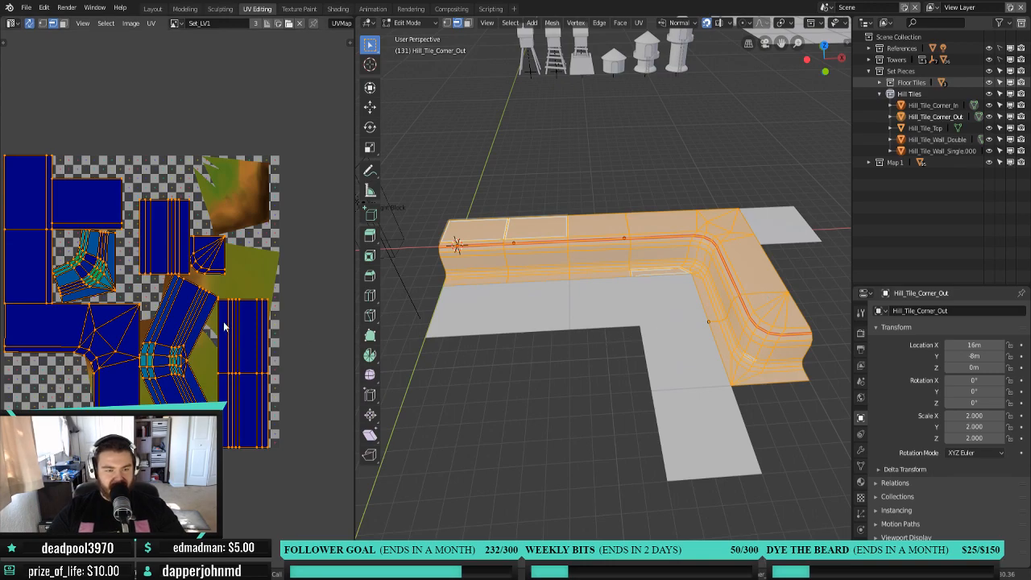
{"action": "scroll", "coordinate": [267, 327], "scroll_direction": "up", "scroll_amount": 2}
{"action": "middle_click_drag", "start_coordinate": [204, 343], "coordinate": [263, 330]}
{"action": "scroll", "coordinate": [263, 330], "scroll_direction": "down", "scroll_amount": 2}
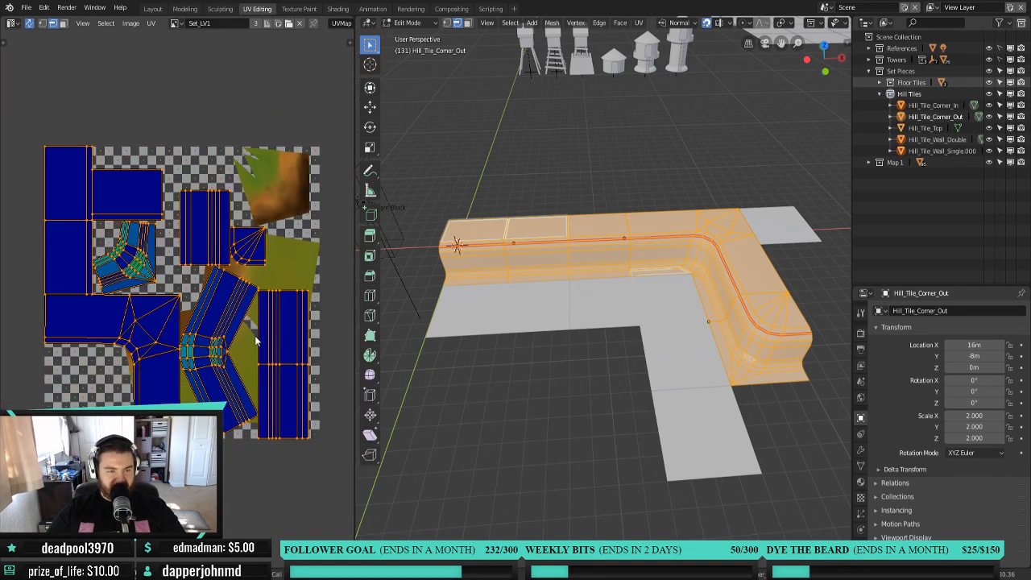
Mark a second seam along the edge loop near the base of the hill wall, through both walls and both corners.
{"action": "scroll", "coordinate": [678, 337], "scroll_direction": "up", "scroll_amount": 1}
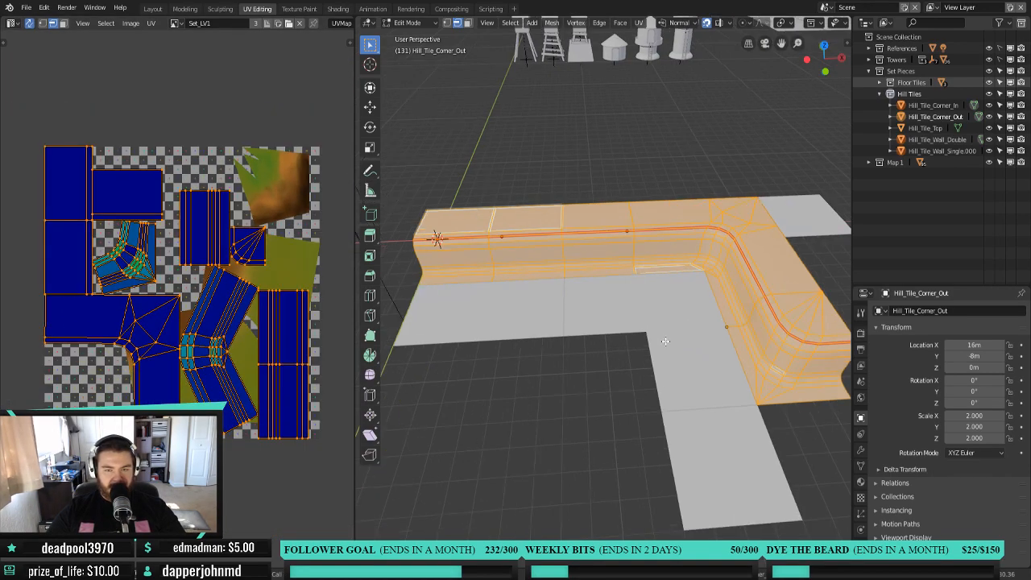
{"action": "scroll", "coordinate": [481, 283], "scroll_direction": "up", "scroll_amount": 1}
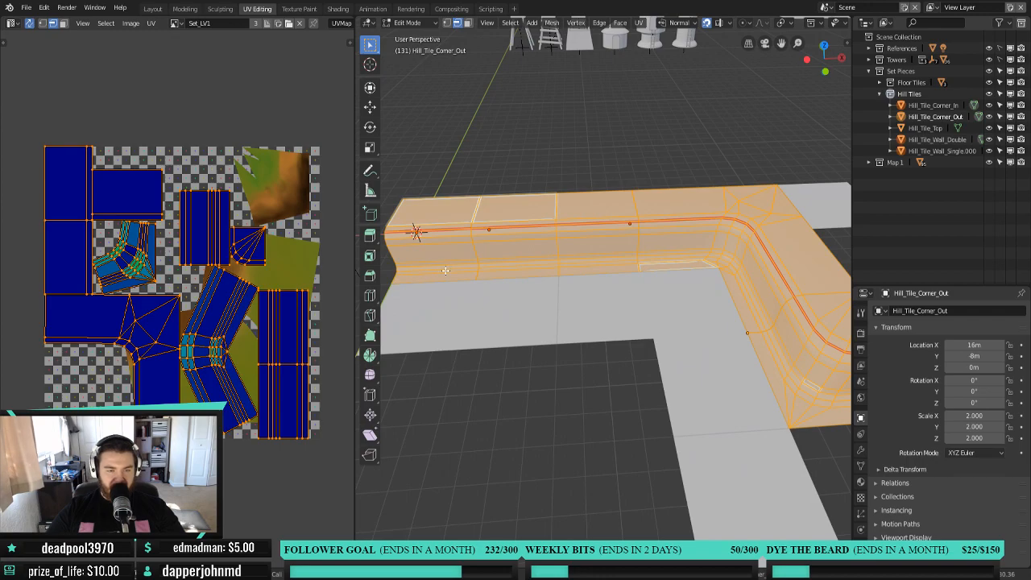
{"action": "scroll", "coordinate": [445, 270], "scroll_direction": "up", "scroll_amount": 5}
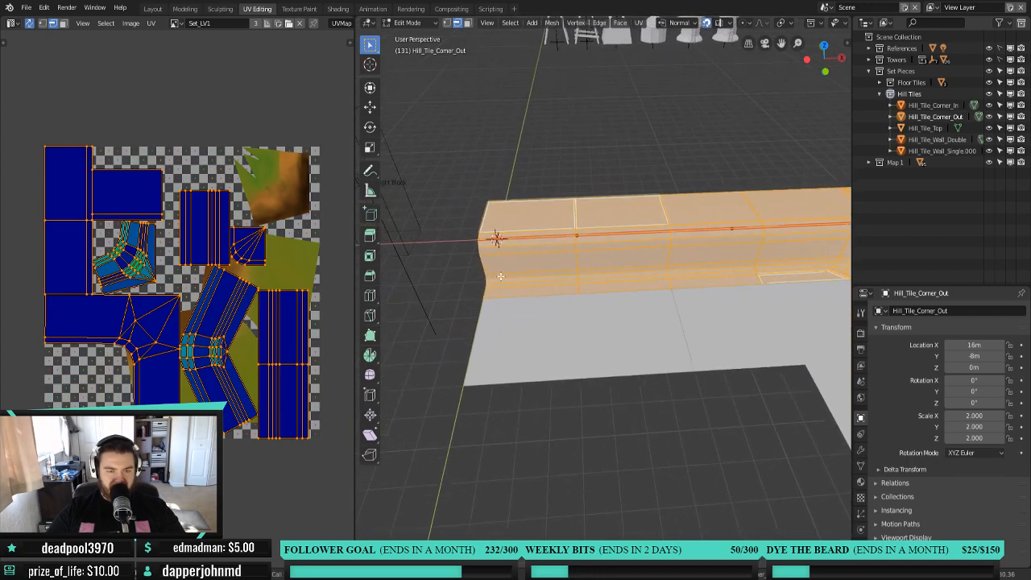
{"action": "left_click", "coordinate": [500, 278]}
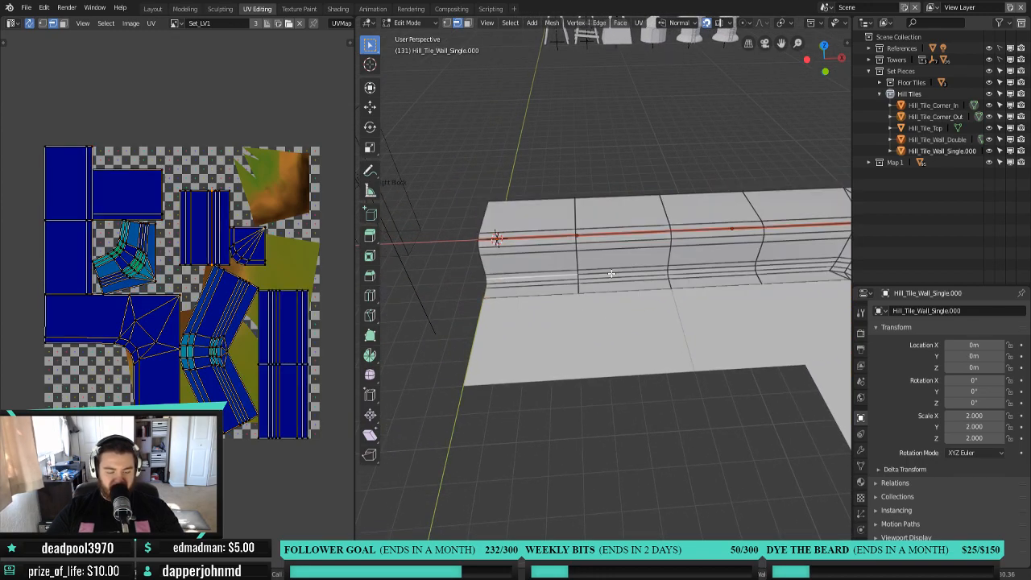
{"action": "left_click", "coordinate": [616, 273], "text": "alt+shift"}
{"action": "left_click", "coordinate": [767, 264], "text": "alt+shift"}
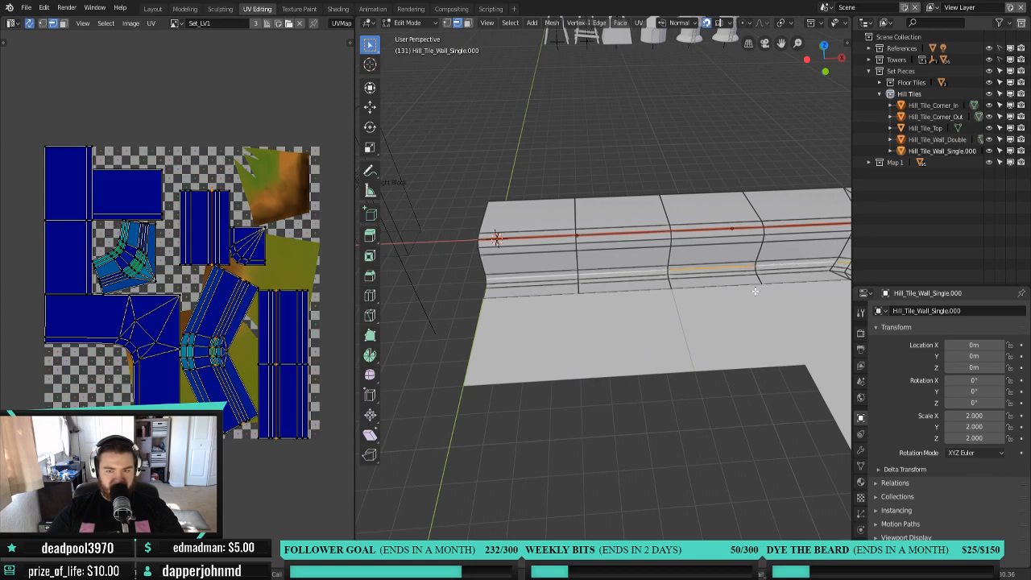
{"action": "scroll", "coordinate": [755, 291], "scroll_direction": "down", "scroll_amount": 1}
{"action": "middle_click_drag", "start_coordinate": [768, 311], "coordinate": [602, 285], "text": "shift"}
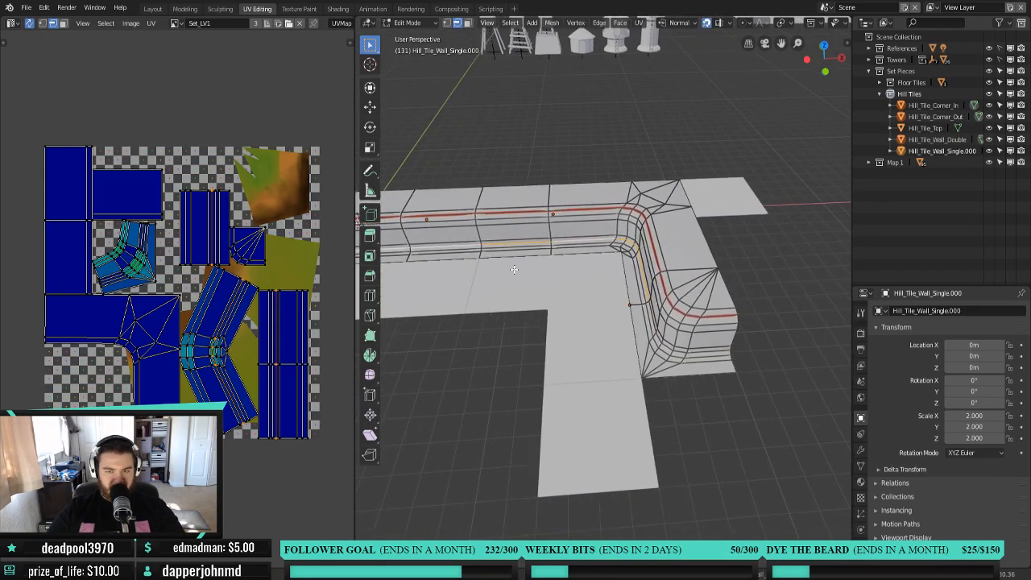
{"action": "left_click", "coordinate": [698, 351], "text": "alt+shift"}
{"action": "key", "text": "ctrl+e"}
{"action": "left_click", "coordinate": [608, 383]}
Unwrap all four hill tiles again with both the upper and lower wall seams in place.
{"action": "key", "text": "a"}
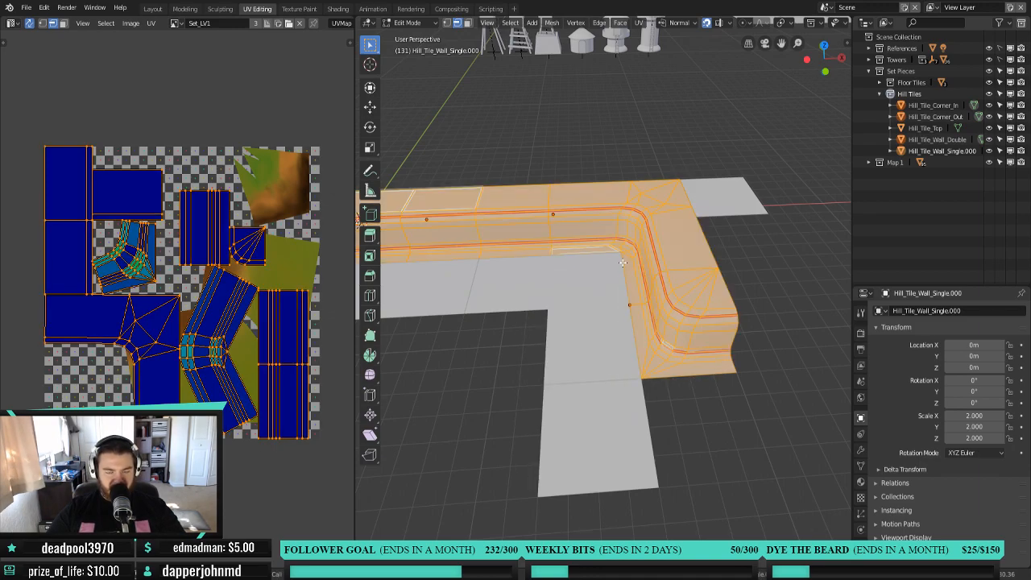
{"action": "key", "text": "u"}
{"action": "left_click", "coordinate": [622, 261]}
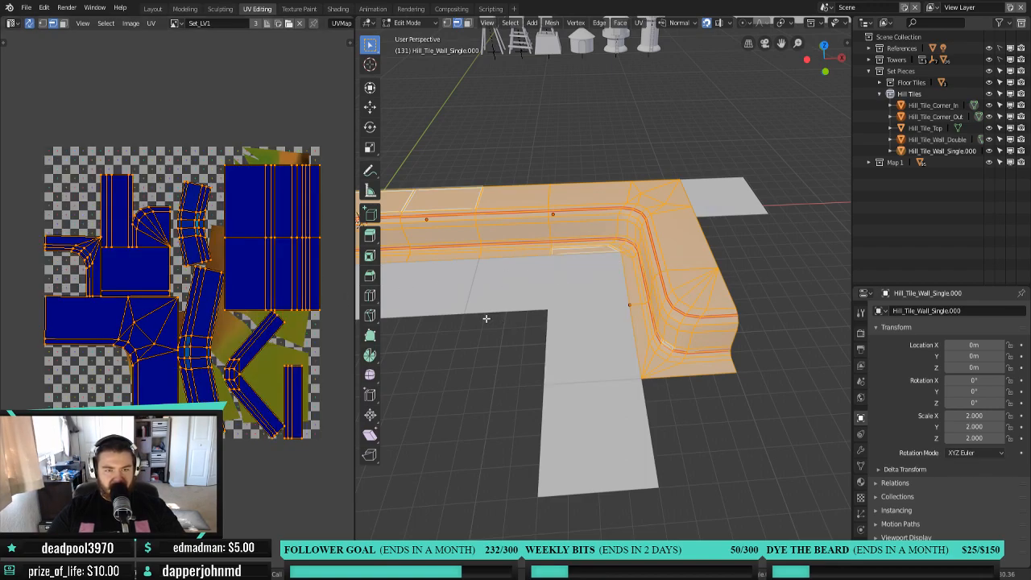
{"action": "scroll", "coordinate": [227, 449], "scroll_direction": "down", "scroll_amount": 2}
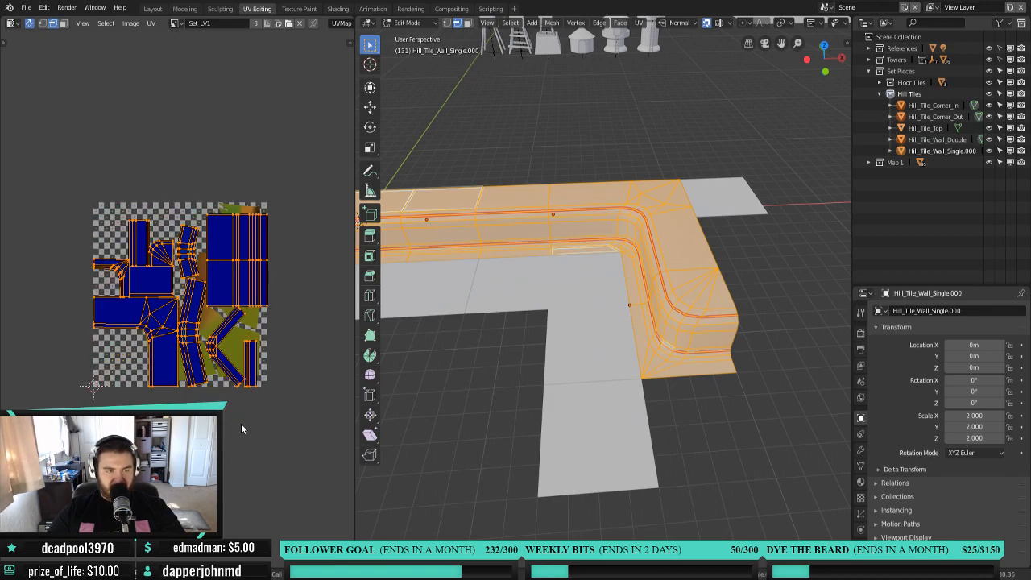
Move all hill tile UV islands off the texture square into the empty space beside it, and widen the UV editor.
{"action": "key", "text": "g"}
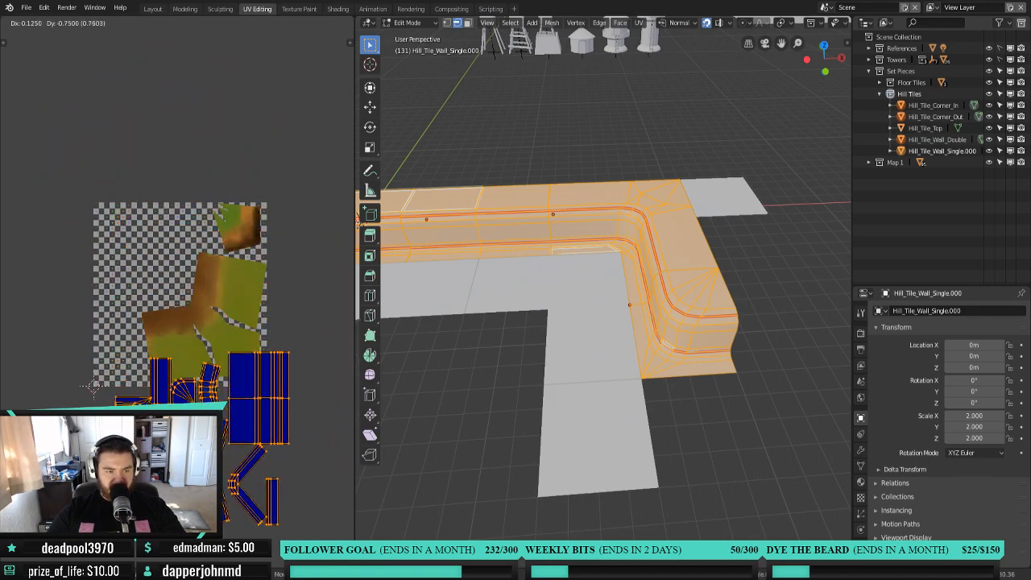
{"action": "left_click", "coordinate": [351, 349]}
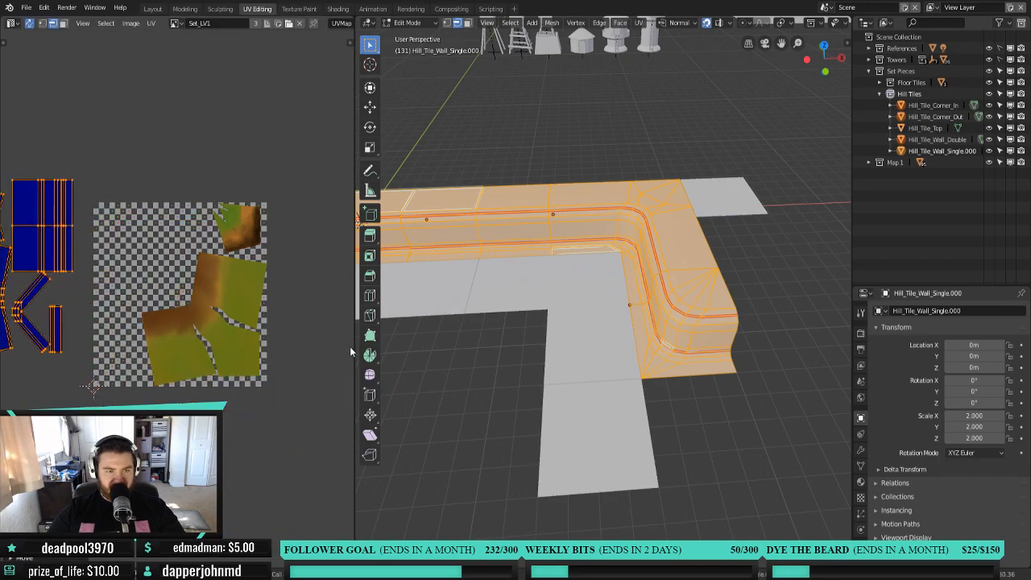
{"action": "left_click_drag", "start_coordinate": [355, 331], "coordinate": [629, 321]}
{"action": "middle_click_drag", "start_coordinate": [207, 363], "coordinate": [327, 389]}
{"action": "scroll", "coordinate": [350, 386], "scroll_direction": "up", "scroll_amount": 1}
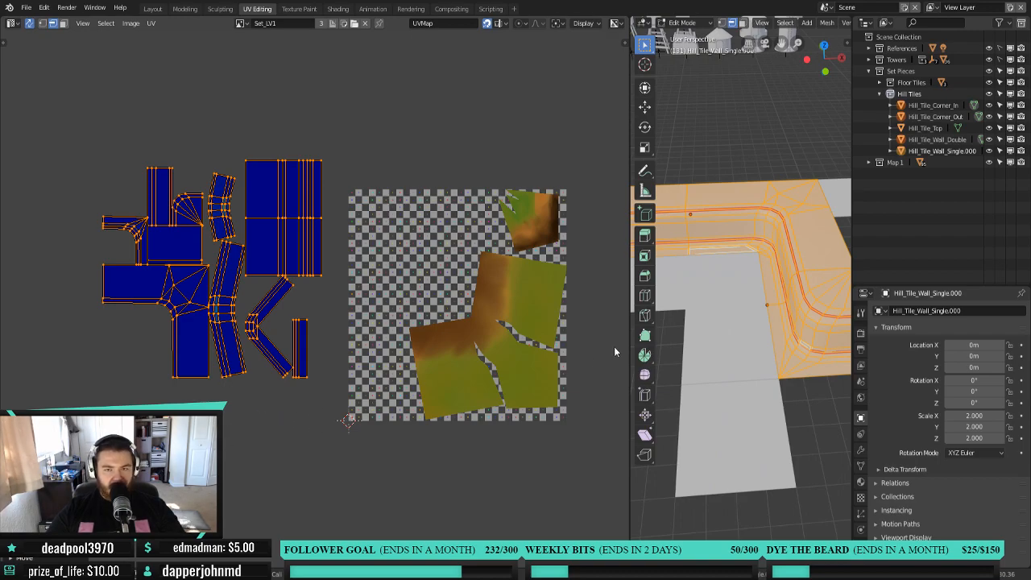
Annotate two horizontal guide lines across the UV square, dividing it into roughly equal thirds.
{"action": "left_click_drag", "start_coordinate": [629, 319], "coordinate": [529, 319]}
{"action": "left_click_drag", "start_coordinate": [296, 259], "coordinate": [510, 258]}
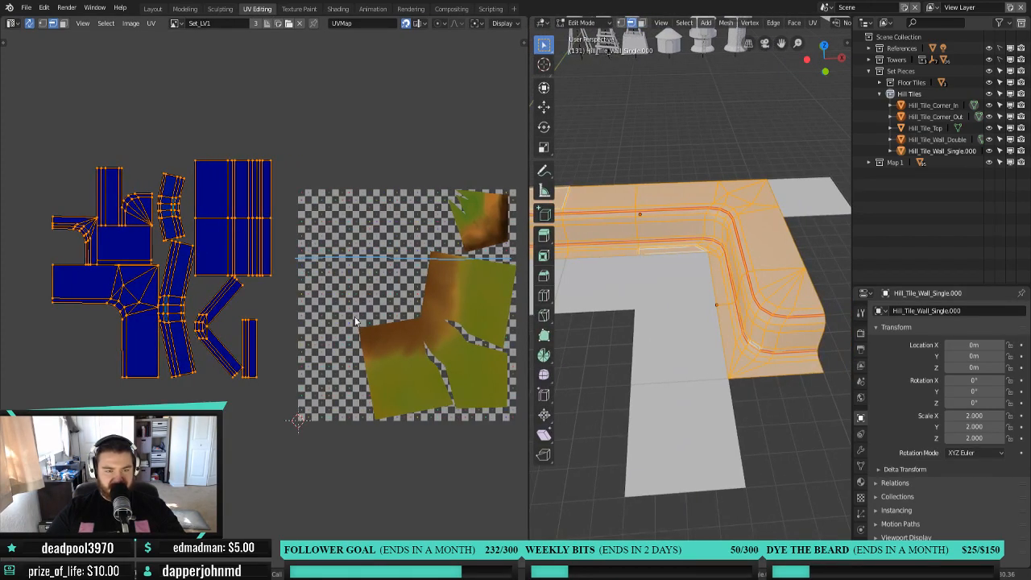
{"action": "left_click_drag", "start_coordinate": [293, 339], "coordinate": [511, 343]}
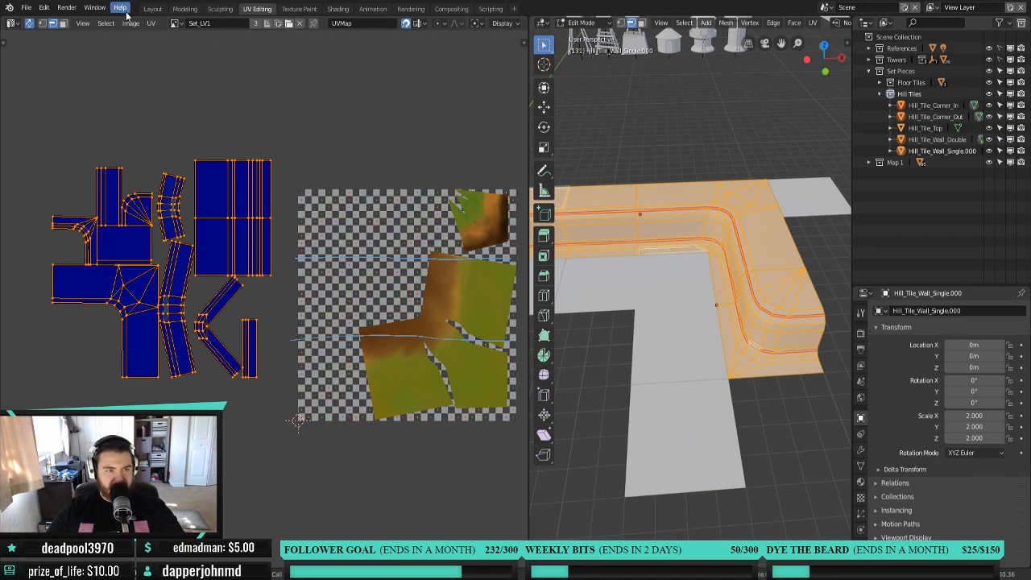
Unlink the current image and create a 1024 x 1024 px UV Grid image named "Set_Lv1 - take 2".
{"action": "left_click", "coordinate": [299, 23]}
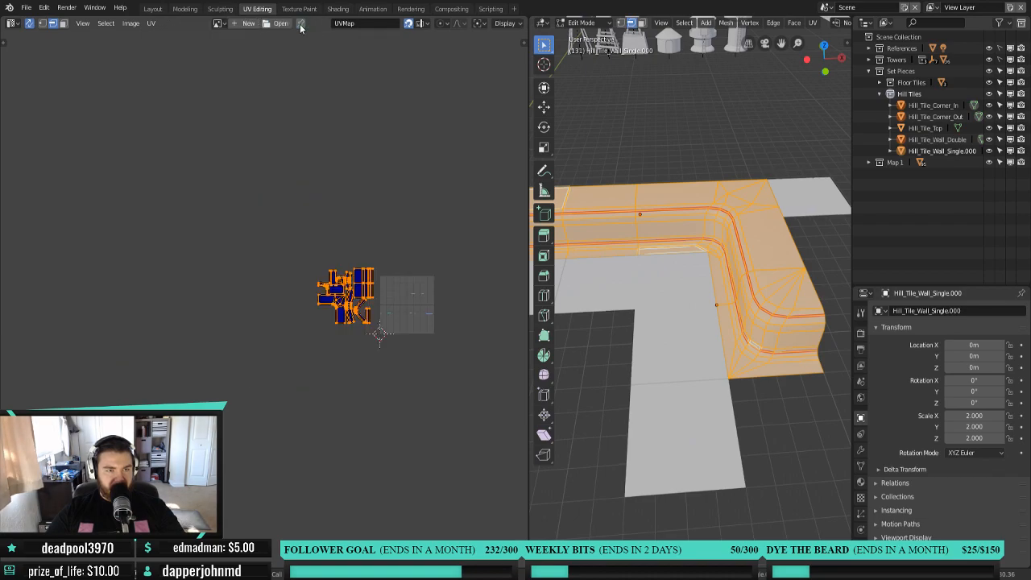
{"action": "left_click", "coordinate": [240, 24]}
{"action": "left_click", "coordinate": [270, 27]}
{"action": "type", "text": "Set_Lv1 - Bake 2"}
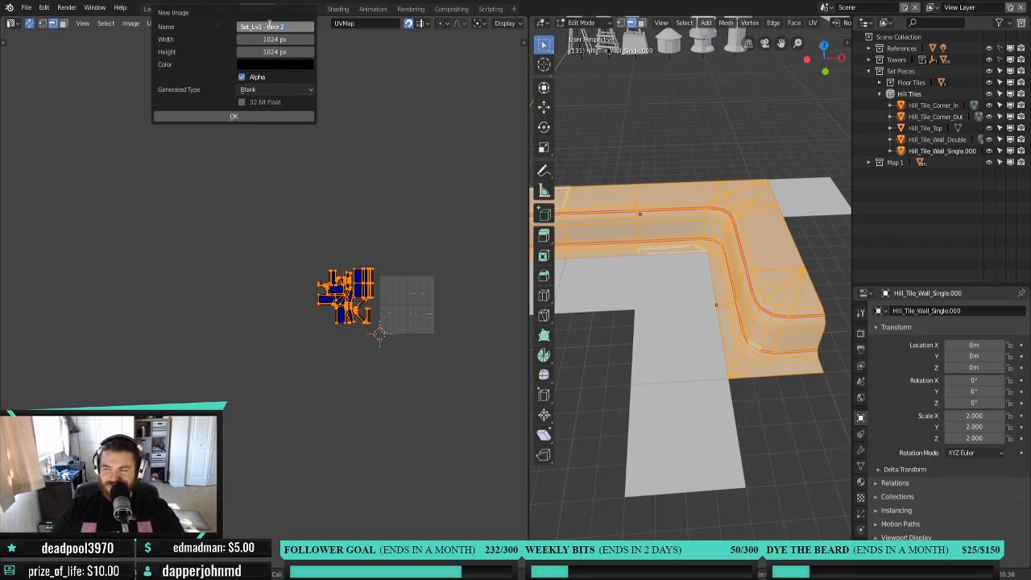
{"action": "key", "text": "Return"}
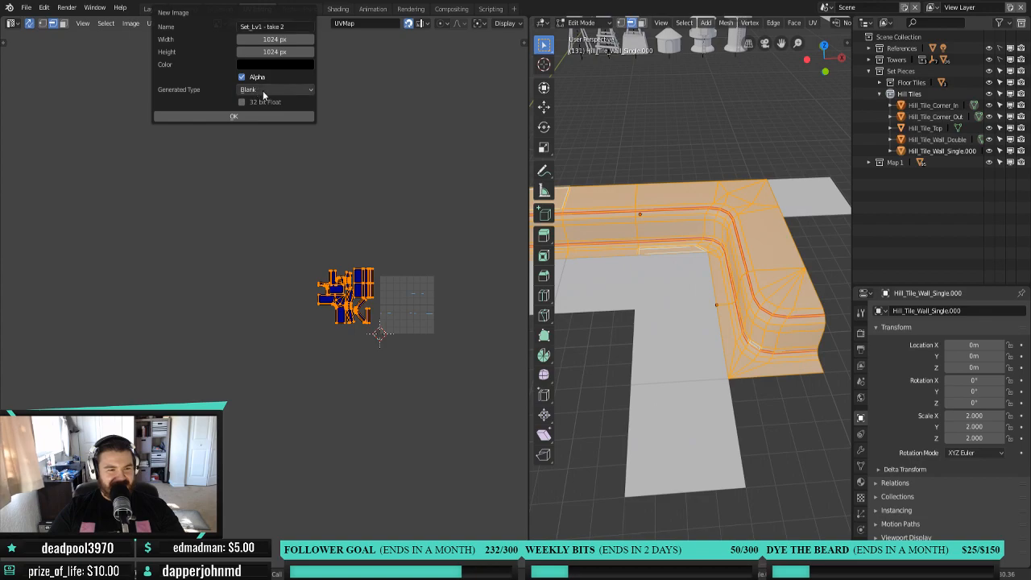
{"action": "left_click", "coordinate": [262, 91]}
{"action": "left_click", "coordinate": [274, 62]}
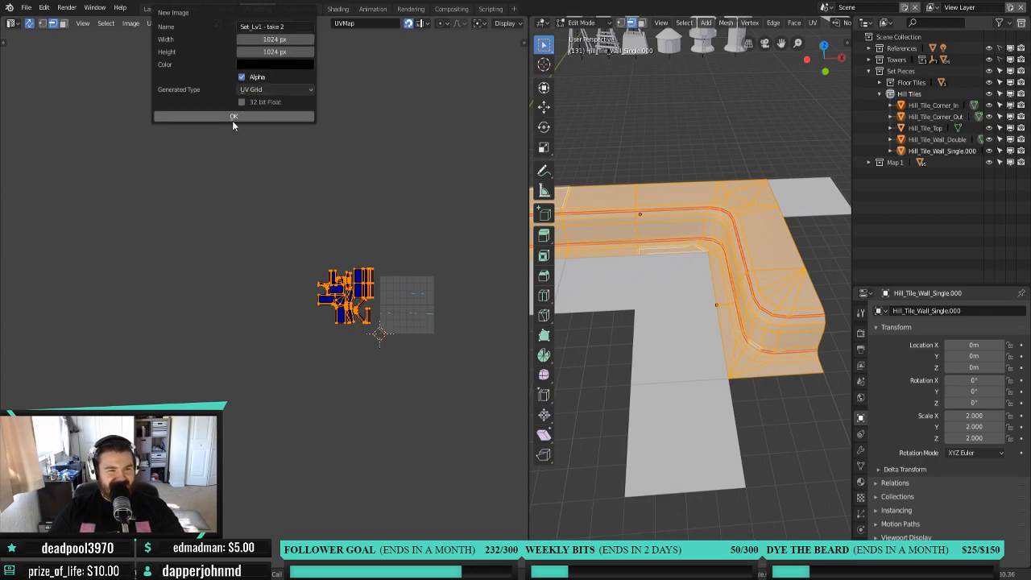
{"action": "left_click", "coordinate": [233, 117]}
{"action": "scroll", "coordinate": [378, 314], "scroll_direction": "up", "scroll_amount": 6}
{"action": "scroll", "coordinate": [330, 331], "scroll_direction": "up", "scroll_amount": 1}
{"action": "scroll", "coordinate": [330, 332], "scroll_direction": "down", "scroll_amount": 1}
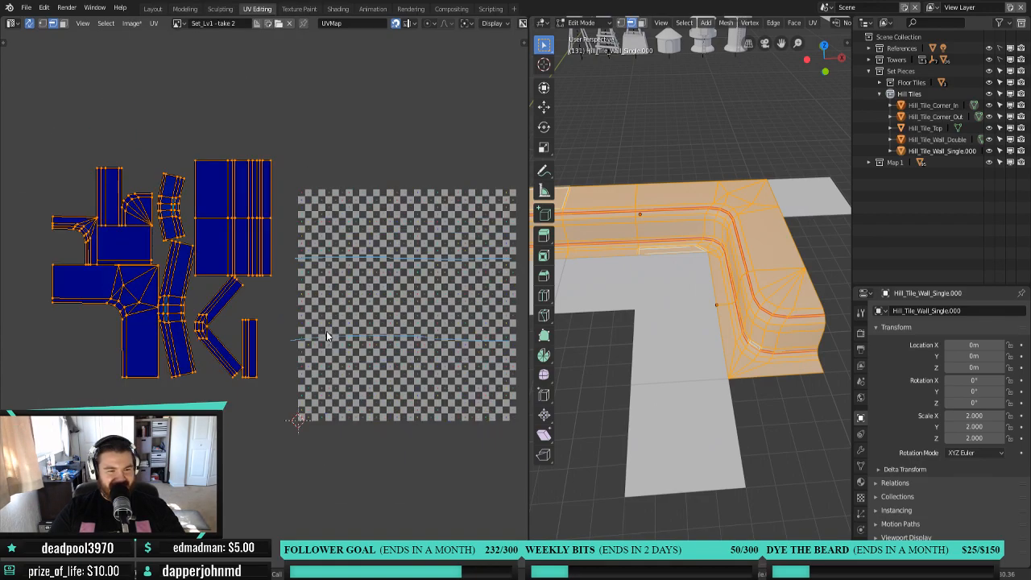
Select the single wall tile's top faces and move their UV island into the upper-left corner of the grid image.
{"action": "scroll", "coordinate": [326, 330], "scroll_direction": "down", "scroll_amount": 2}
{"action": "scroll", "coordinate": [252, 324], "scroll_direction": "up", "scroll_amount": 3}
{"action": "scroll", "coordinate": [265, 331], "scroll_direction": "down", "scroll_amount": 1}
{"action": "middle_click_drag", "start_coordinate": [265, 331], "coordinate": [310, 322]}
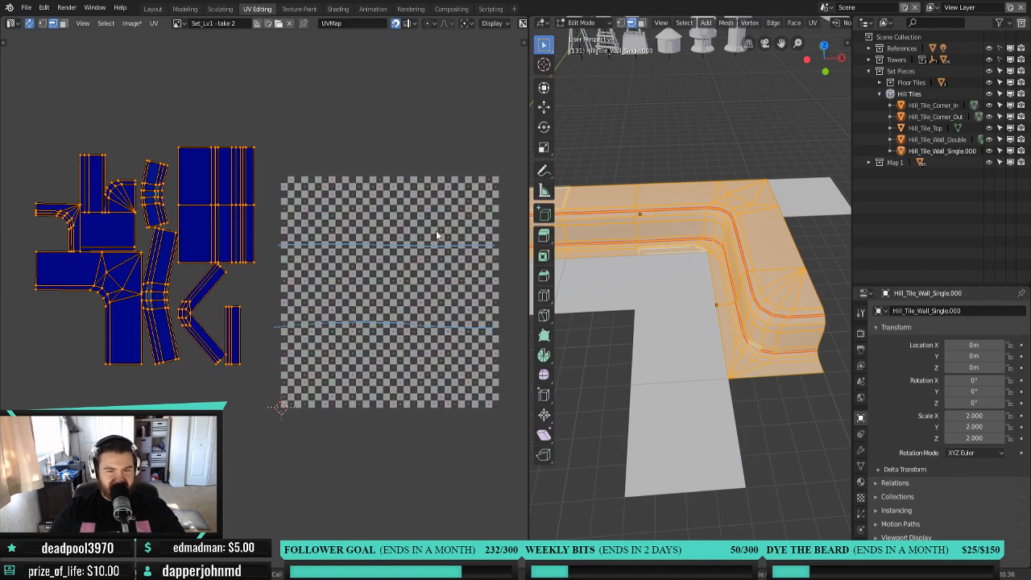
{"action": "middle_click_drag", "start_coordinate": [582, 318], "coordinate": [688, 392], "text": "shift"}
{"action": "scroll", "coordinate": [612, 368], "scroll_direction": "down", "scroll_amount": 1}
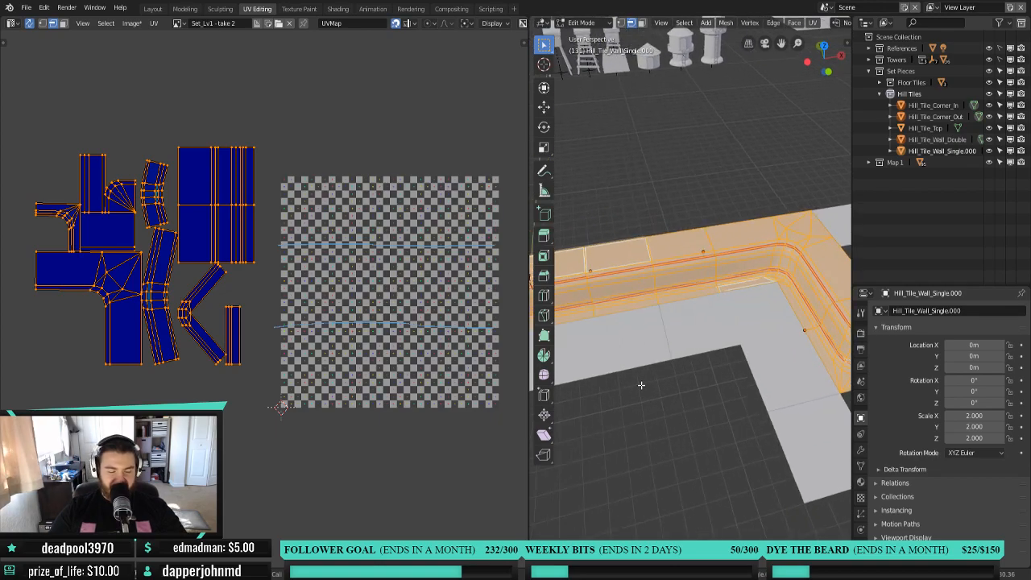
{"action": "left_click_drag", "start_coordinate": [529, 332], "coordinate": [465, 324]}
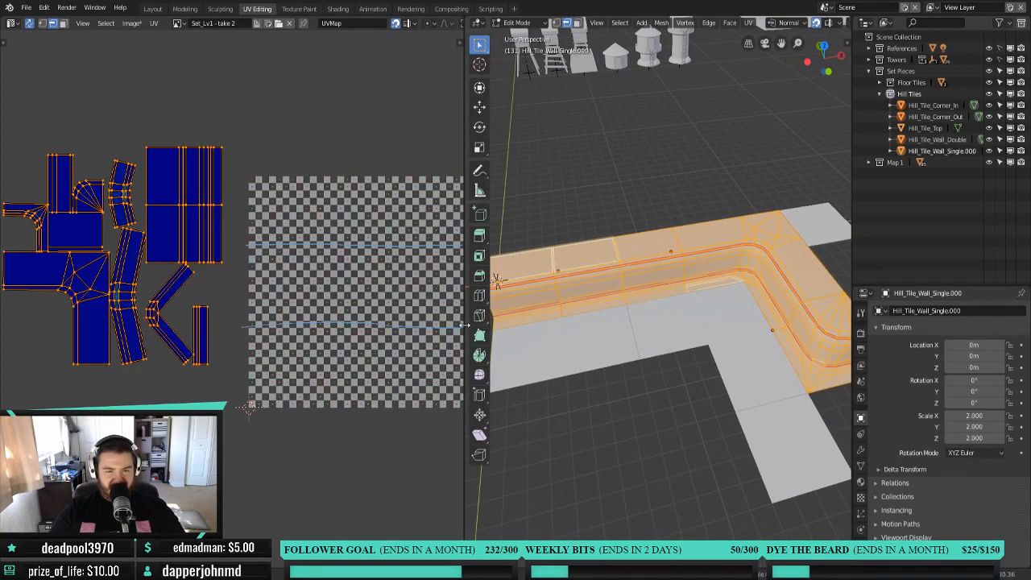
{"action": "key", "text": "3"}
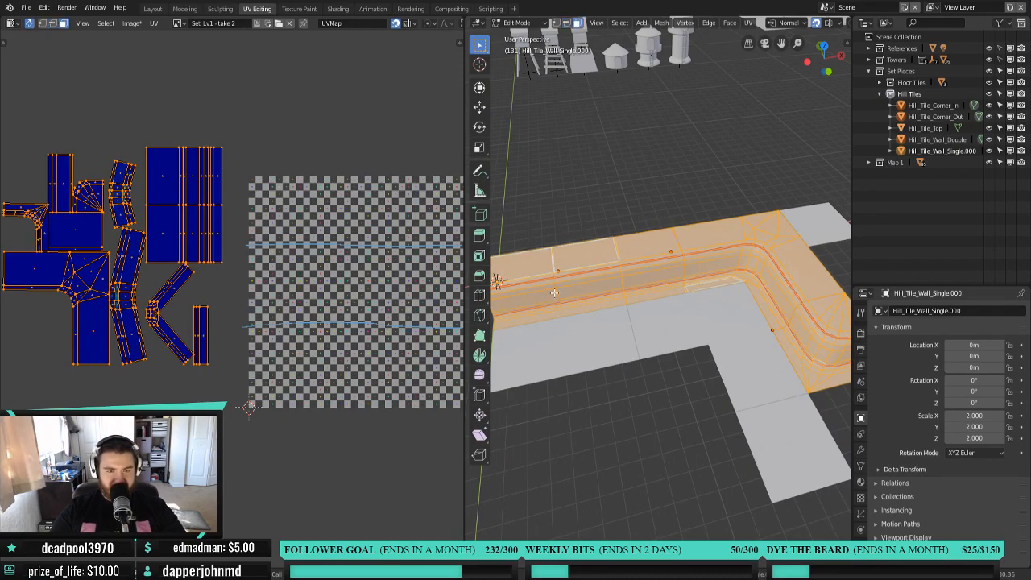
{"action": "left_click", "coordinate": [531, 258]}
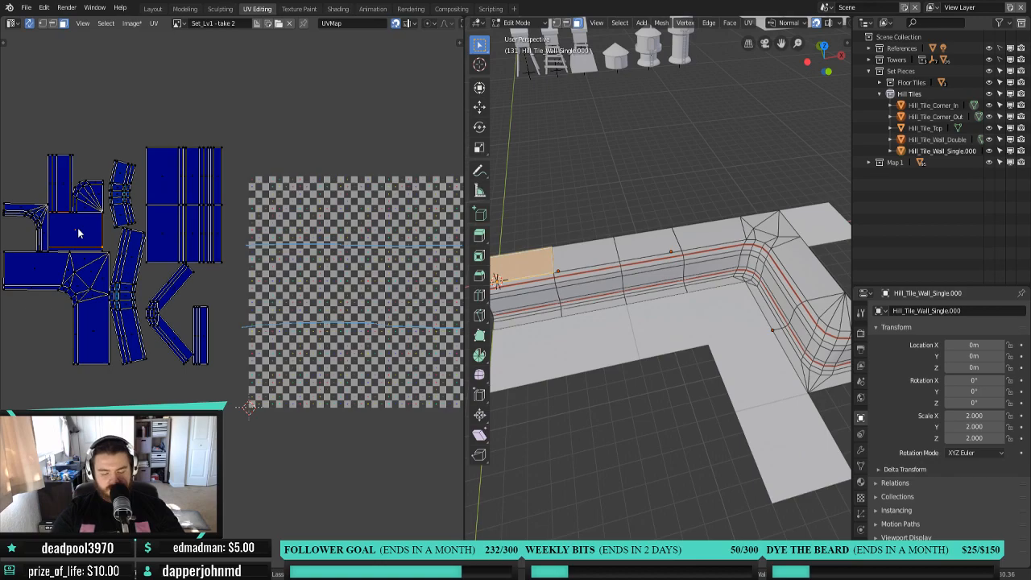
{"action": "left_click_drag", "start_coordinate": [78, 233], "coordinate": [281, 205]}
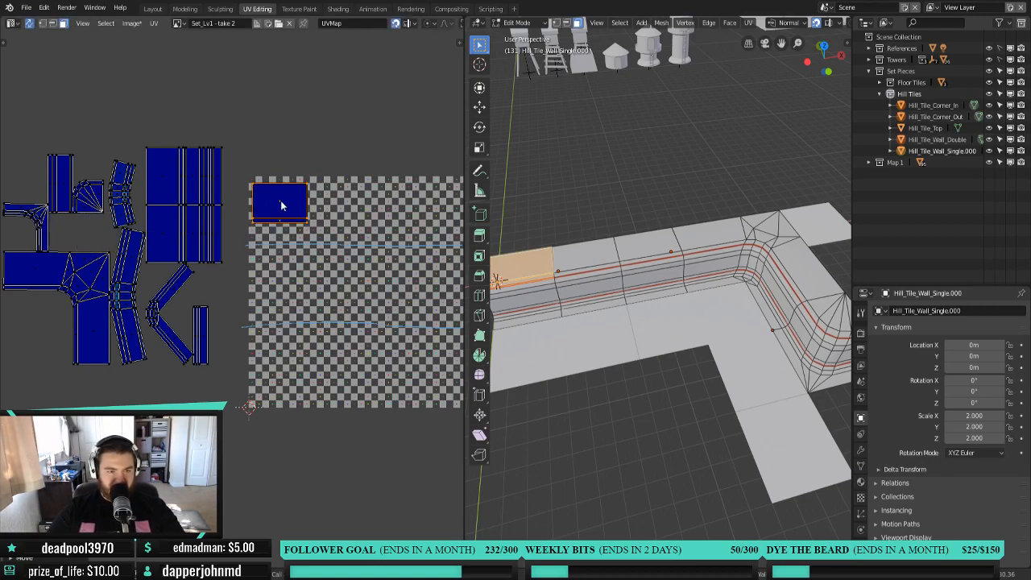
Select the double wall tile's linked top faces, rotate their UV island 90 degrees and place it beside the single wall's island.
{"action": "left_click", "coordinate": [596, 258]}
{"action": "key", "text": "l"}
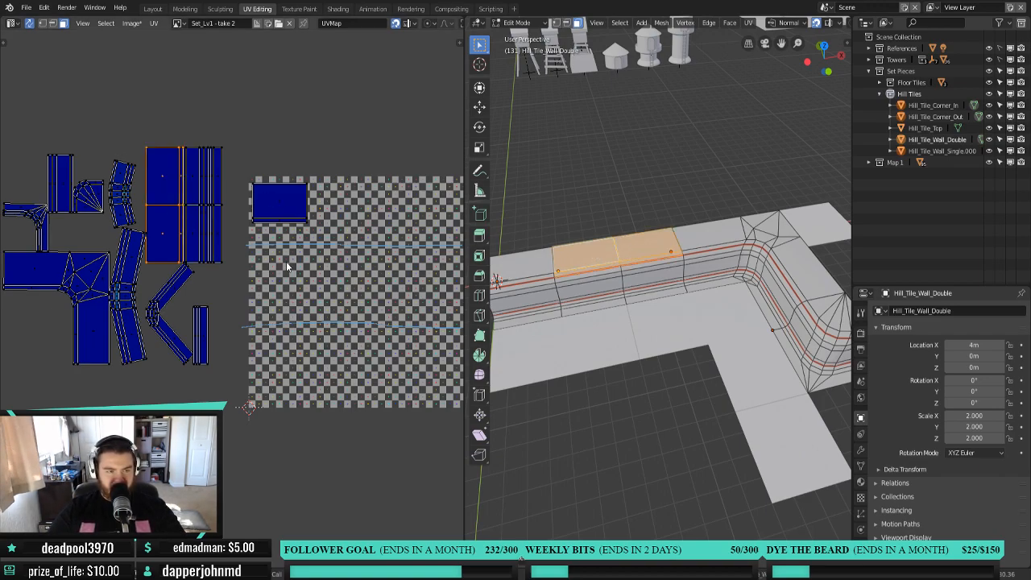
{"action": "type", "text": "r"}
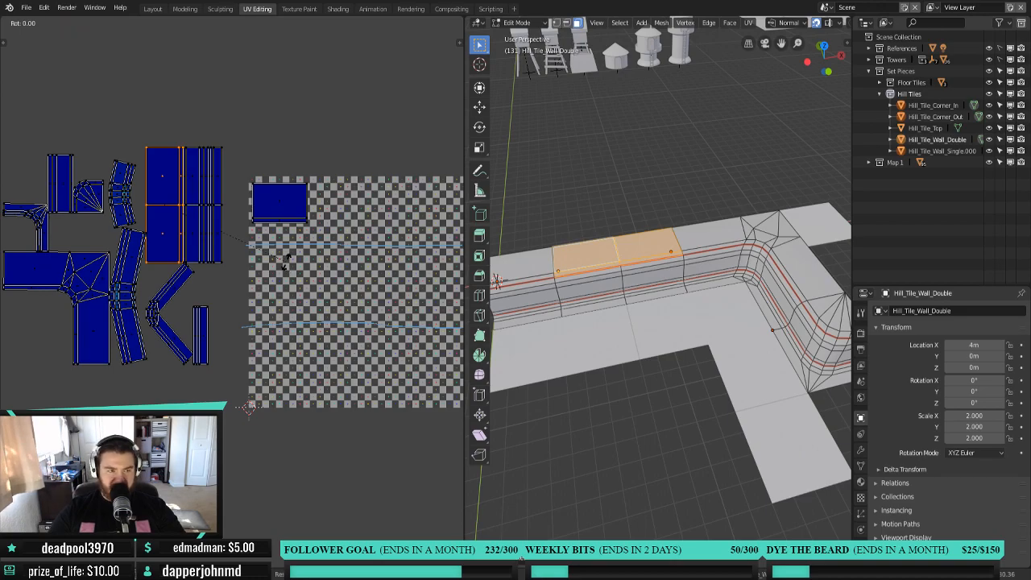
{"action": "type", "text": "90"}
{"action": "key", "text": "Return"}
{"action": "key", "text": "g"}
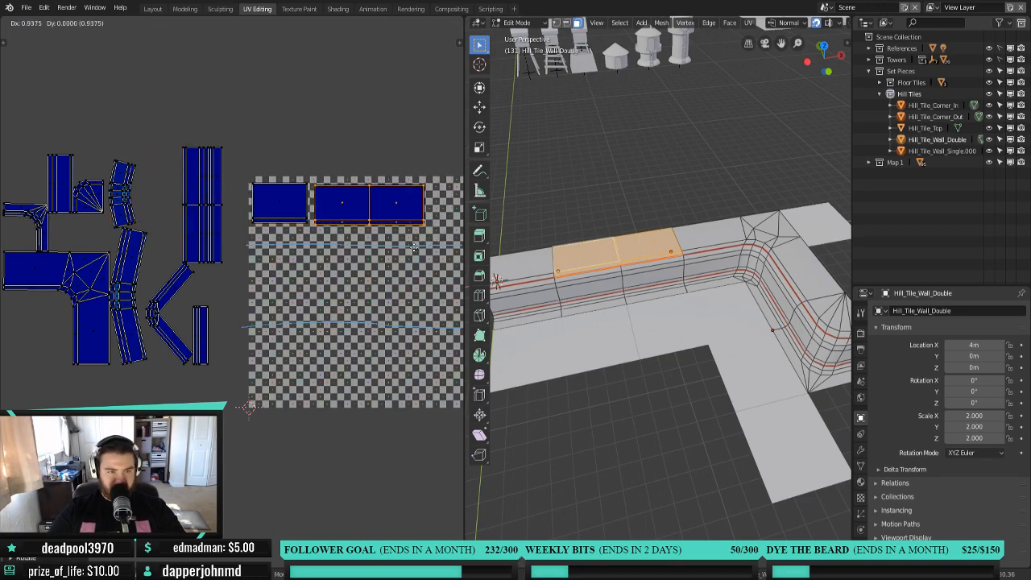
{"action": "left_click", "coordinate": [411, 243]}
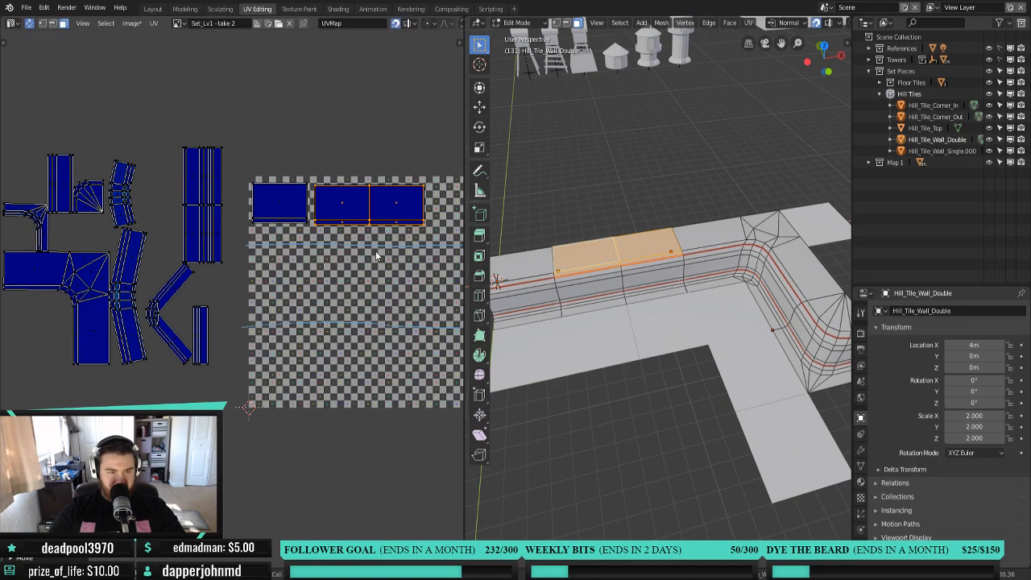
With UV snapping off, move the double wall's top island flush against the single wall's island at the same height.
{"action": "scroll", "coordinate": [375, 250], "scroll_direction": "up", "scroll_amount": 2}
{"action": "key", "text": "g"}
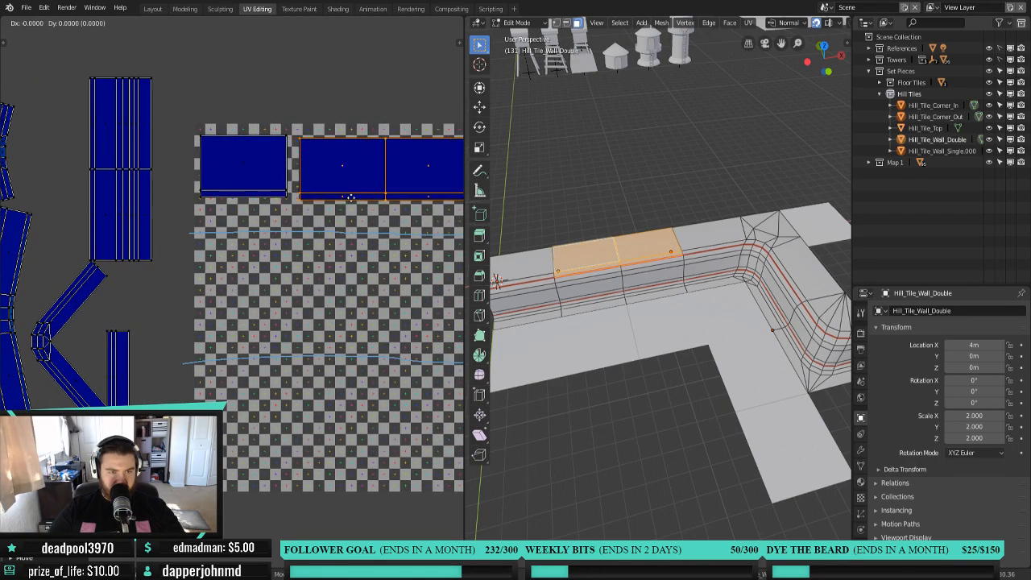
{"action": "left_click", "coordinate": [355, 202]}
{"action": "scroll", "coordinate": [326, 238], "scroll_direction": "down", "scroll_amount": 2}
{"action": "scroll", "coordinate": [314, 265], "scroll_direction": "down", "scroll_amount": 1}
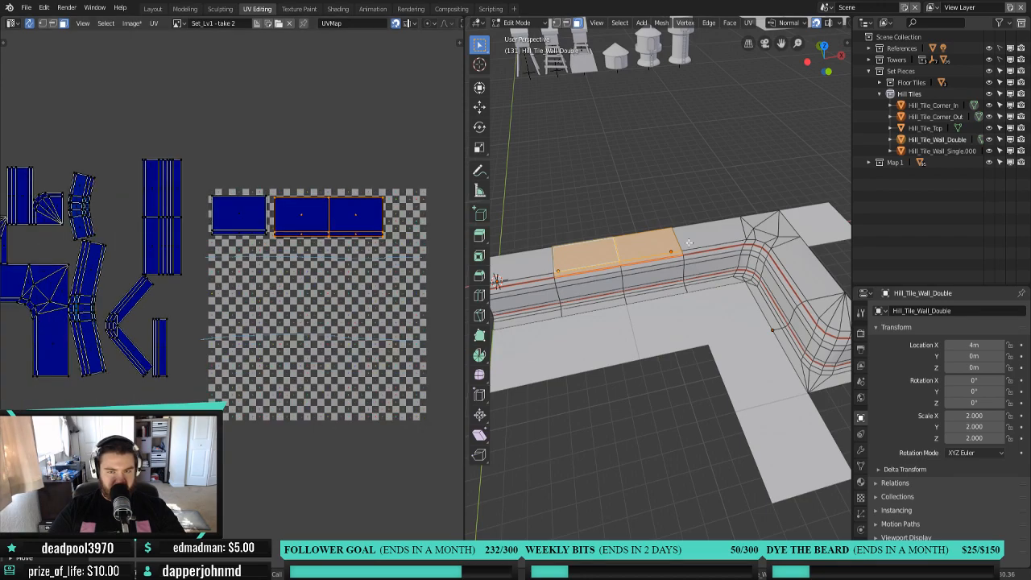
{"action": "middle_click_drag", "start_coordinate": [334, 257], "coordinate": [311, 250]}
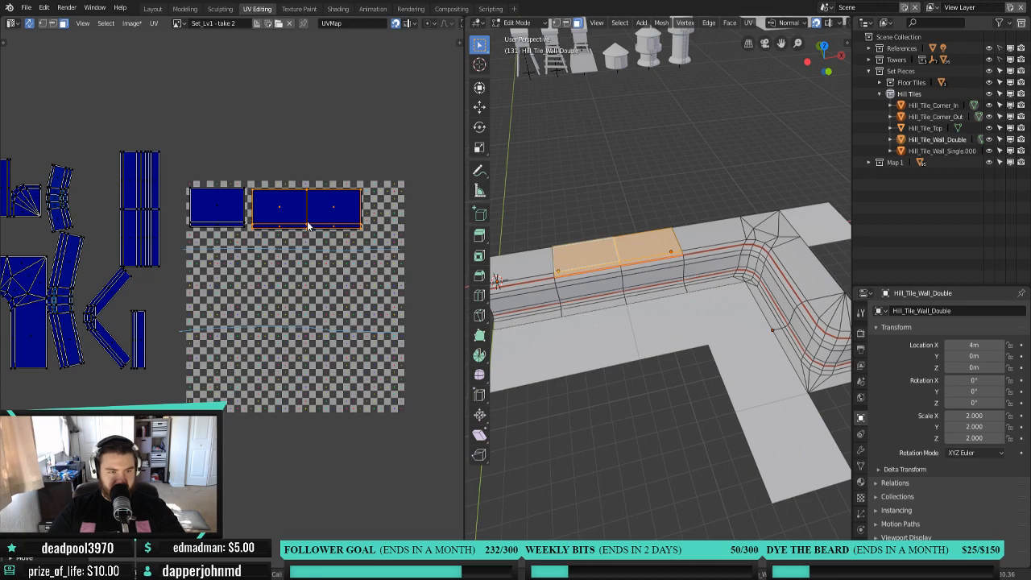
{"action": "key", "text": "g"}
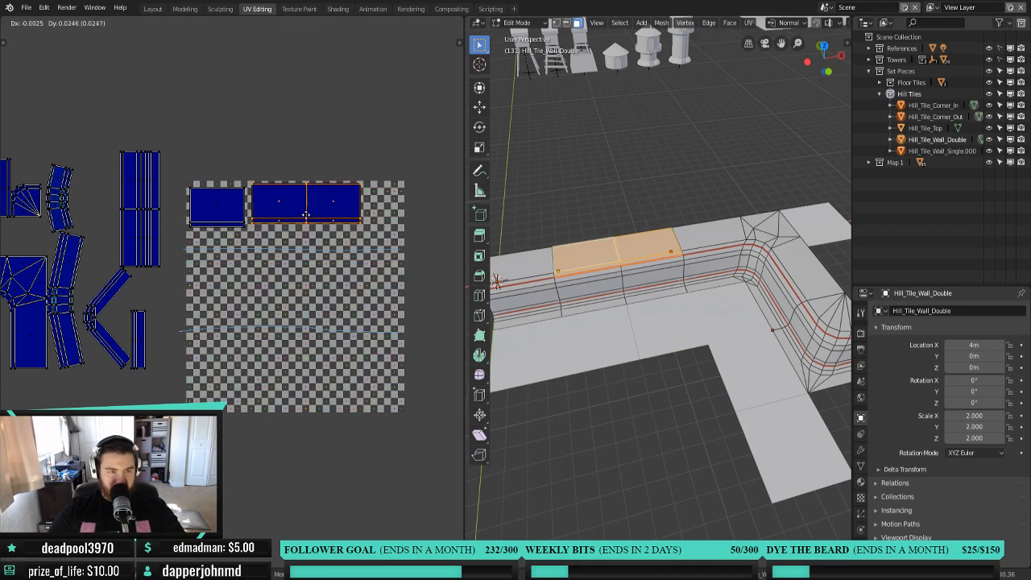
{"action": "left_click", "coordinate": [298, 218]}
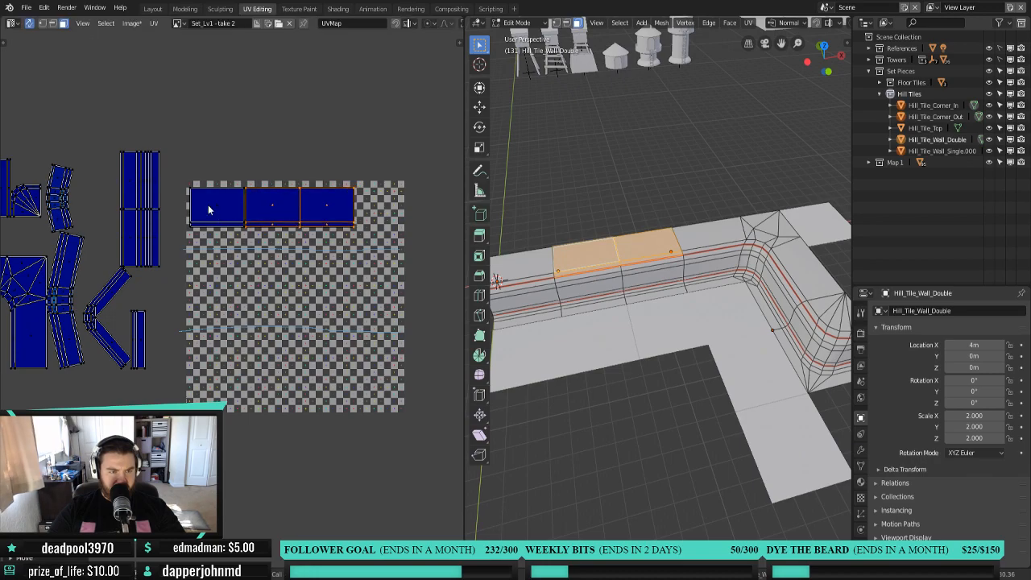
Nudge the single wall's top island tighter into the upper-left corner of the UV square.
{"action": "left_click", "coordinate": [212, 214]}
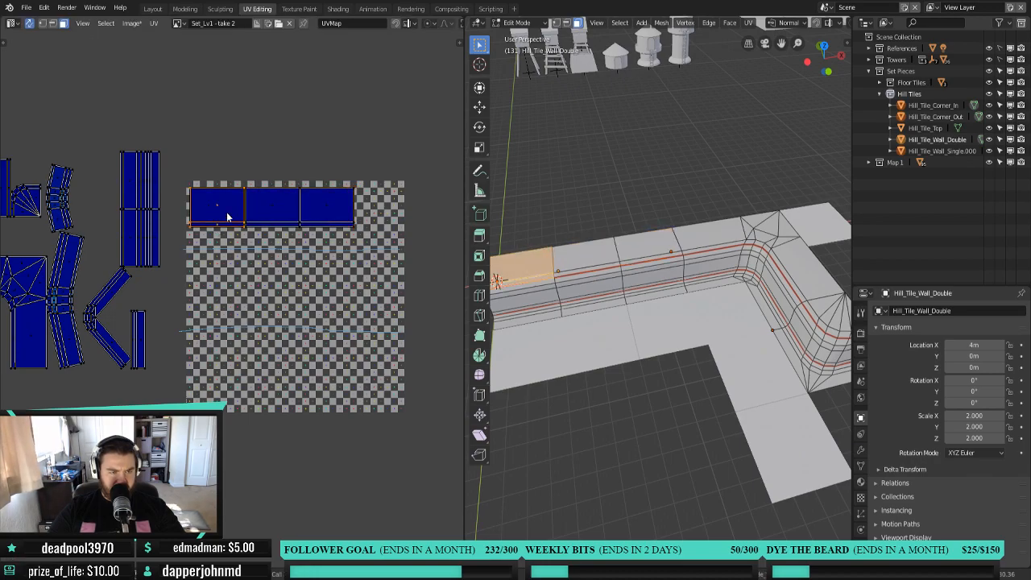
{"action": "scroll", "coordinate": [228, 215], "scroll_direction": "up", "scroll_amount": 1}
{"action": "scroll", "coordinate": [225, 193], "scroll_direction": "up", "scroll_amount": 1}
{"action": "key", "text": "g"}
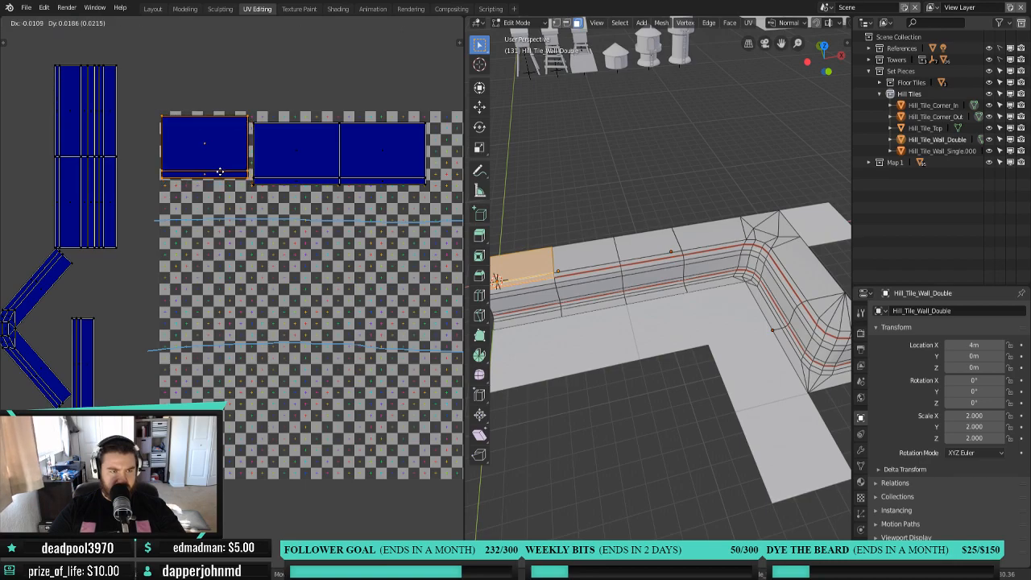
{"action": "left_click", "coordinate": [220, 171]}
Select the double wall's whole top island and realign it beside the repositioned single wall island.
{"action": "left_click", "coordinate": [310, 164]}
{"action": "key", "text": "ctrl+l"}
{"action": "key", "text": "g"}
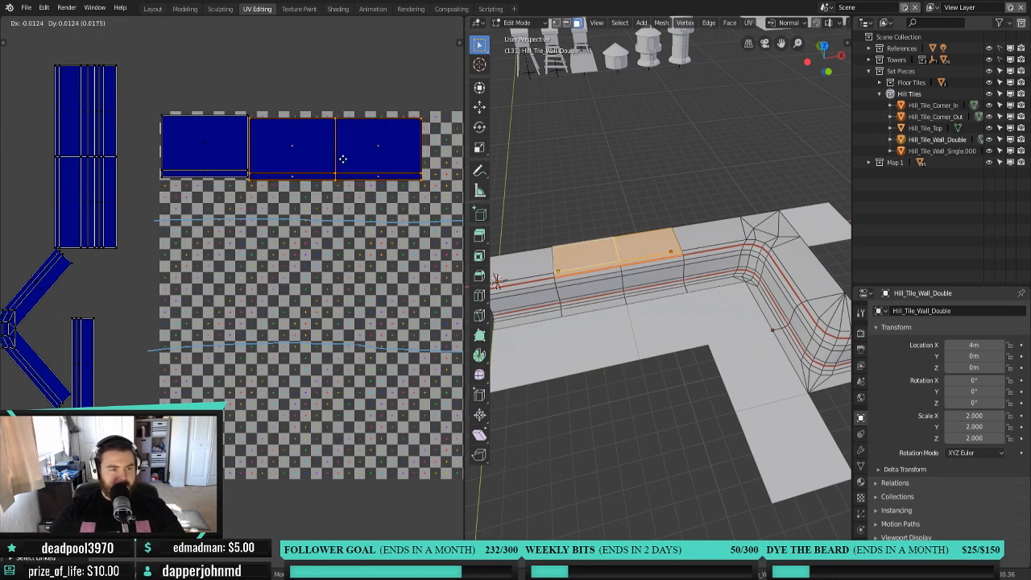
{"action": "left_click", "coordinate": [343, 157]}
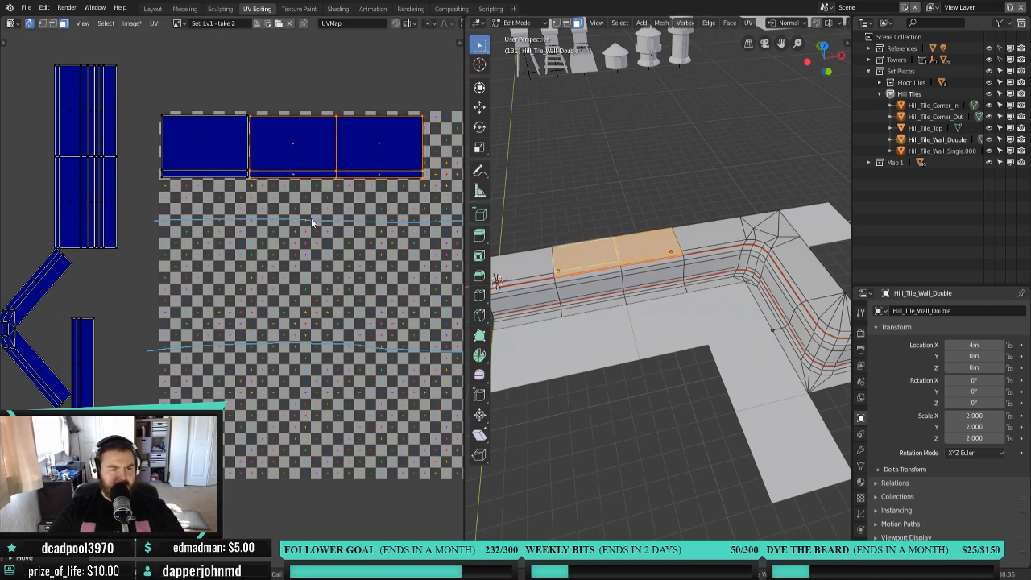
{"action": "scroll", "coordinate": [304, 228], "scroll_direction": "down", "scroll_amount": 4}
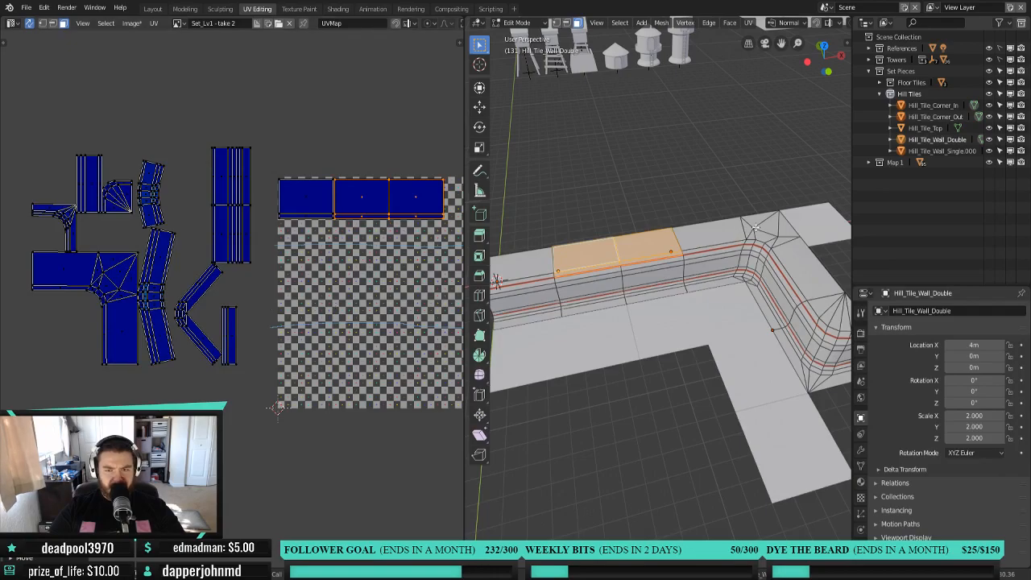
Select the inner corner tile's linked top faces, rotate their L-shaped UV island 90 degrees and place it in the UV square's upper-right corner.
{"action": "left_click", "coordinate": [710, 238]}
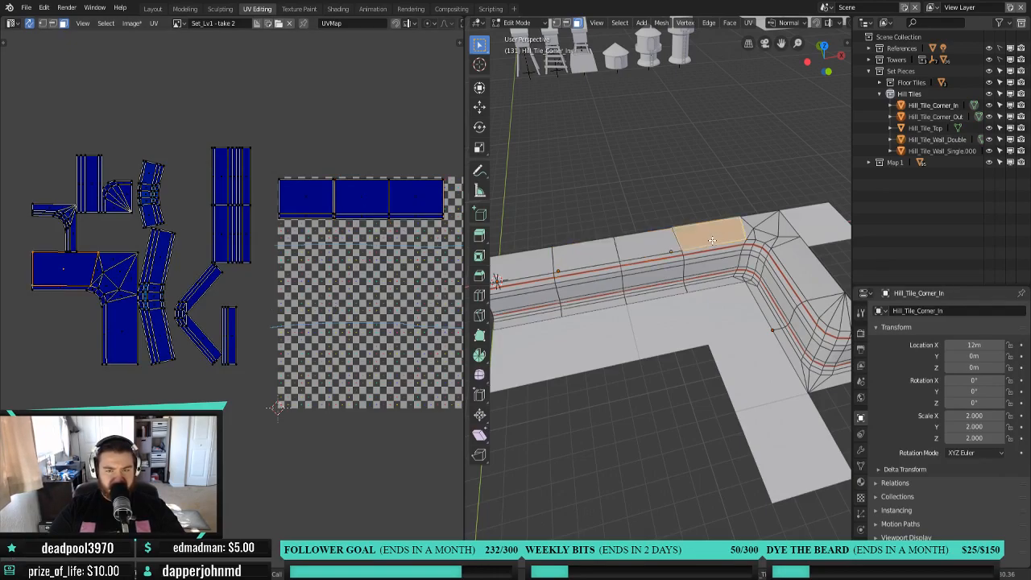
{"action": "key", "text": "ctrl+l"}
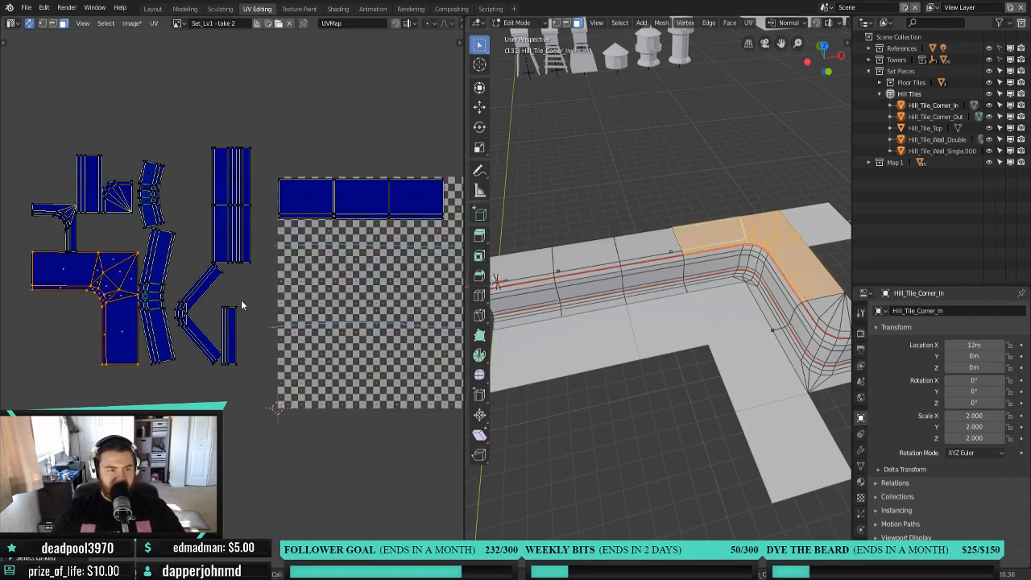
{"action": "middle_click_drag", "start_coordinate": [241, 304], "coordinate": [205, 304]}
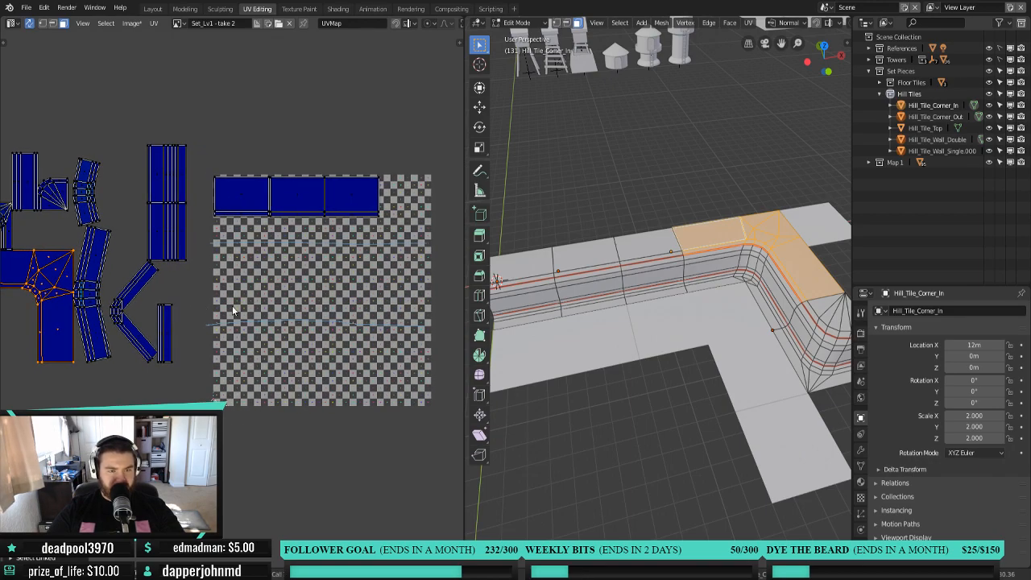
{"action": "key", "text": "g"}
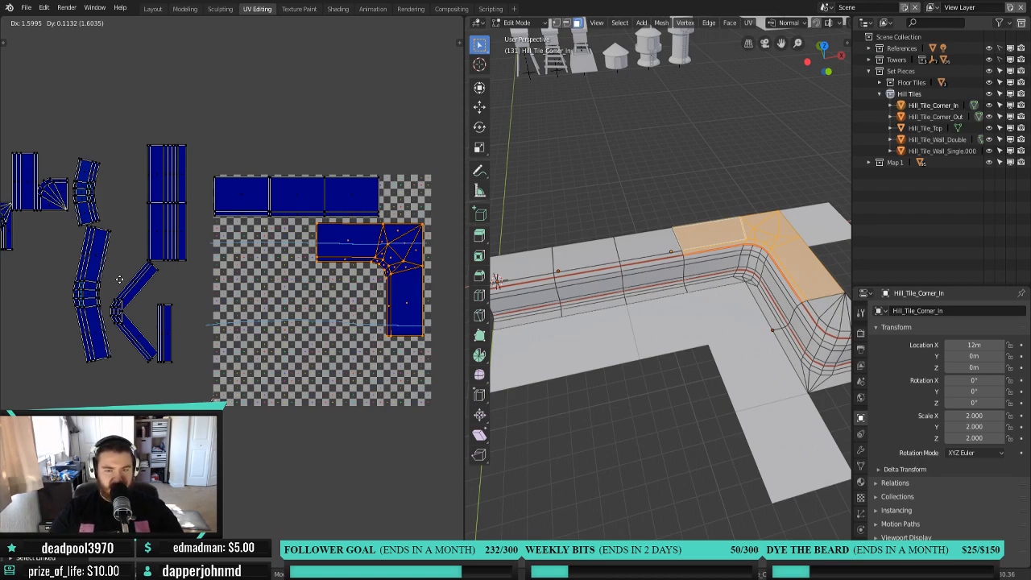
{"action": "right_click", "coordinate": [135, 275]}
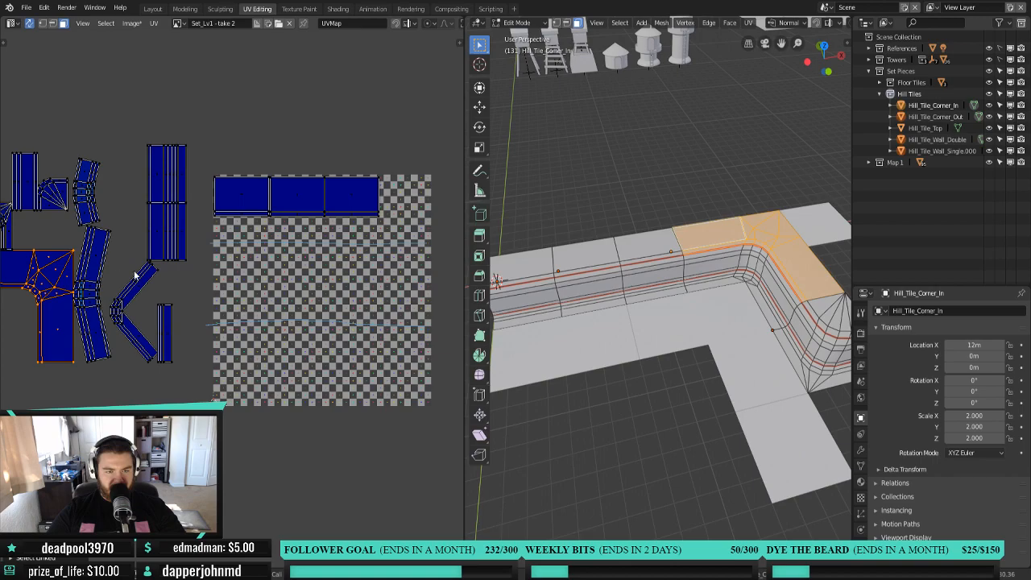
{"action": "key", "text": "g"}
{"action": "left_click", "coordinate": [68, 278]}
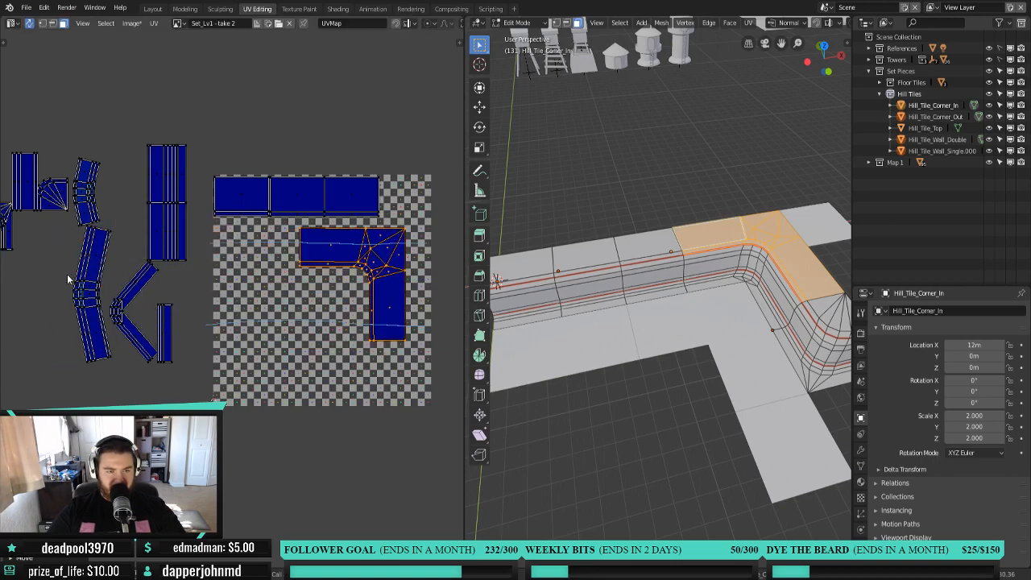
{"action": "type", "text": "r90"}
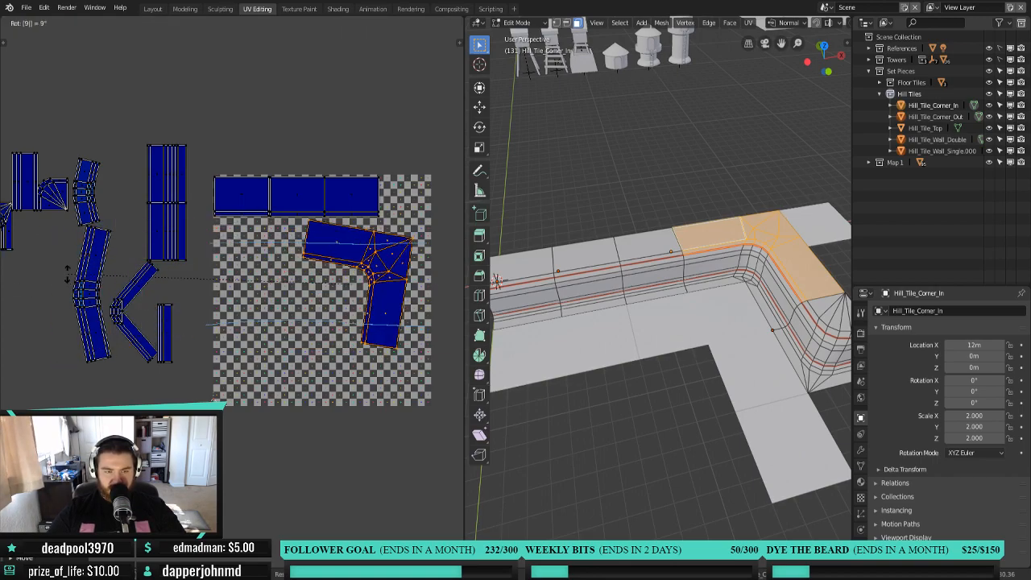
{"action": "key", "text": "Return"}
{"action": "key", "text": "g"}
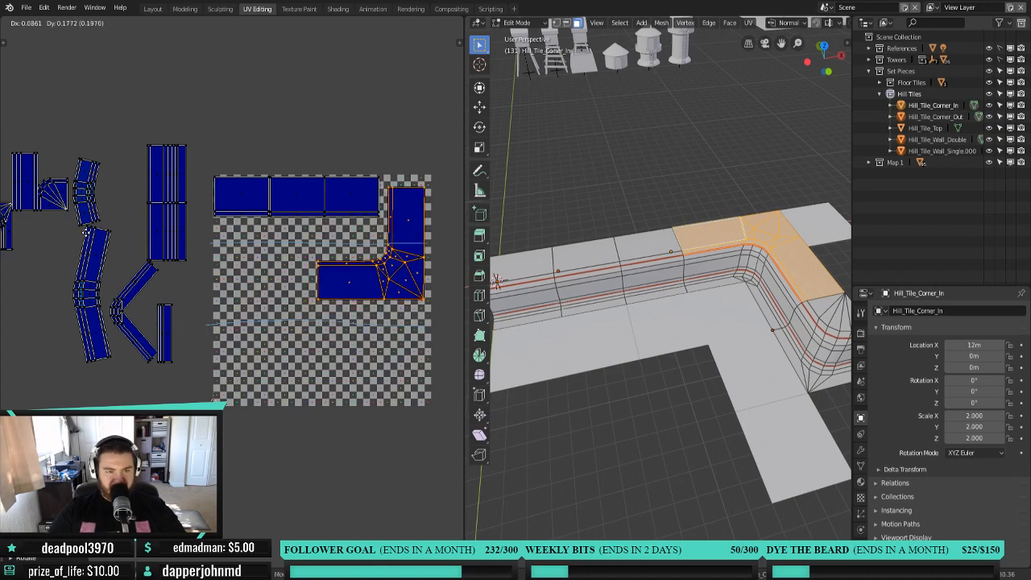
{"action": "left_click", "coordinate": [88, 225]}
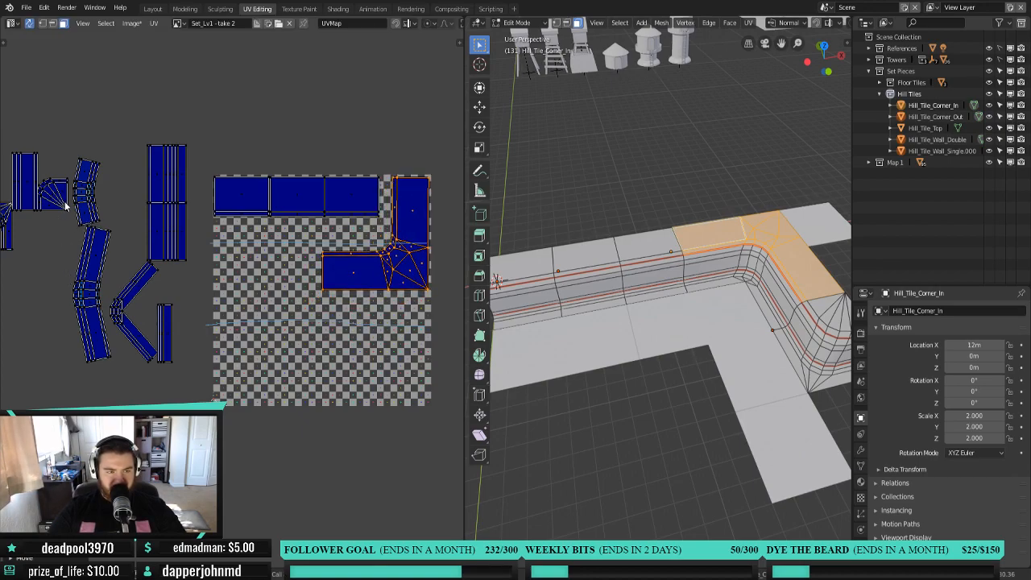
Place the fan-shaped corner UV island against the free end of the L-shaped island's horizontal arm and rotate it 90 degrees.
{"action": "left_click", "coordinate": [66, 206]}
{"action": "key", "text": "ctrl+l"}
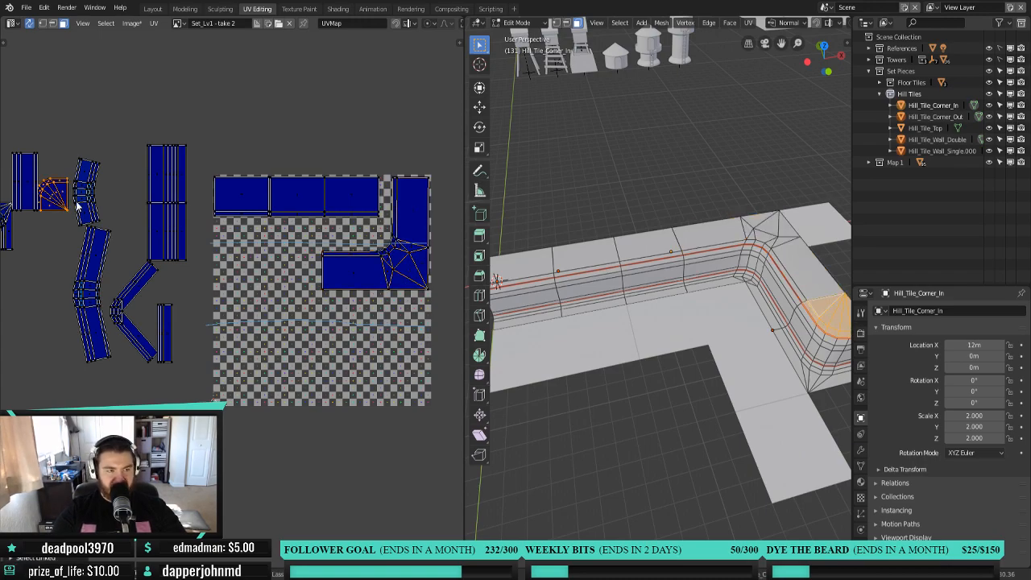
{"action": "key", "text": "g"}
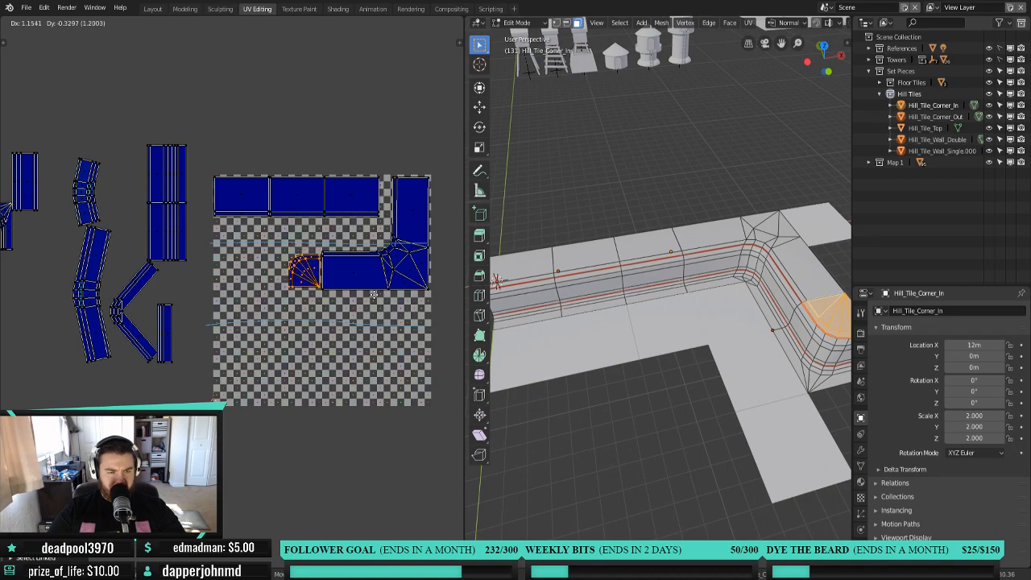
{"action": "left_click", "coordinate": [374, 294]}
{"action": "scroll", "coordinate": [358, 329], "scroll_direction": "up", "scroll_amount": 2}
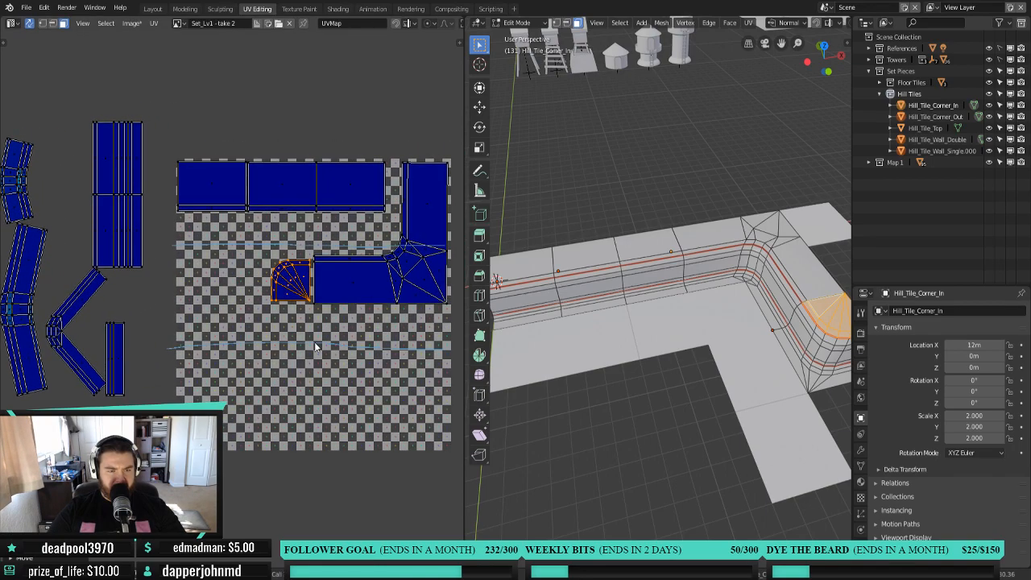
{"action": "scroll", "coordinate": [314, 348], "scroll_direction": "up", "scroll_amount": 1}
{"action": "scroll", "coordinate": [315, 350], "scroll_direction": "down", "scroll_amount": 2}
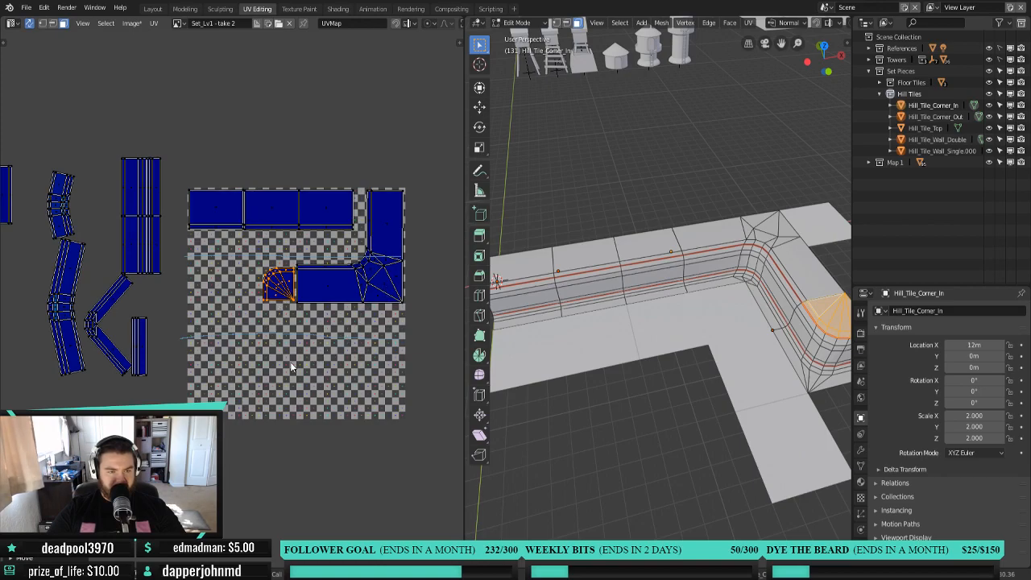
{"action": "type", "text": "r90"}
{"action": "key", "text": "Return"}
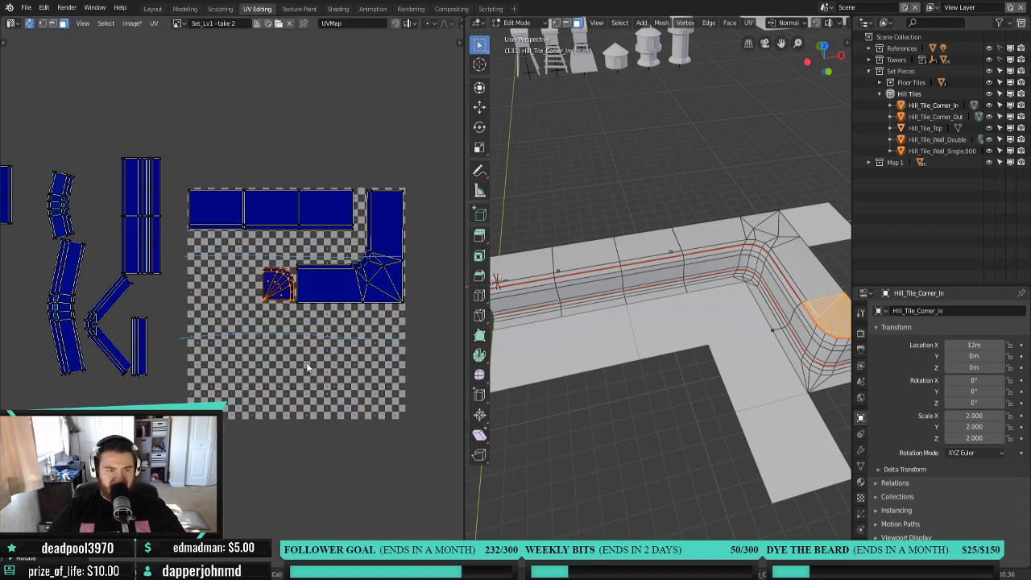
Move the whole L-shaped corner island down to the lower-right corner of the UV square.
{"action": "left_click", "coordinate": [386, 282]}
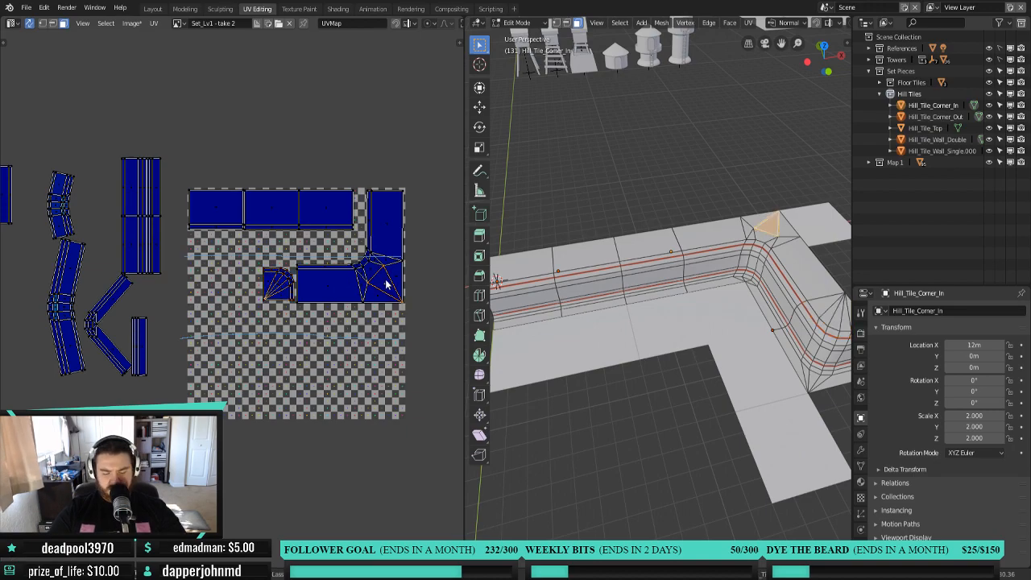
{"action": "key", "text": "l"}
{"action": "key", "text": "g"}
{"action": "left_click", "coordinate": [385, 394]}
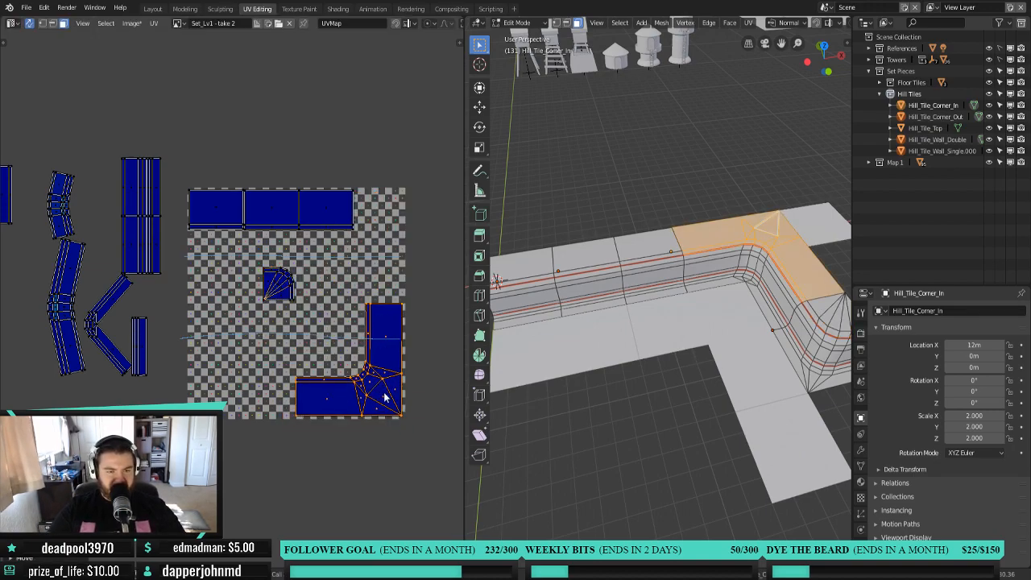
Move the fan-shaped island to the end of the top row, rotate it 90 degrees and set it flush against the double wall's island.
{"action": "left_click", "coordinate": [288, 295]}
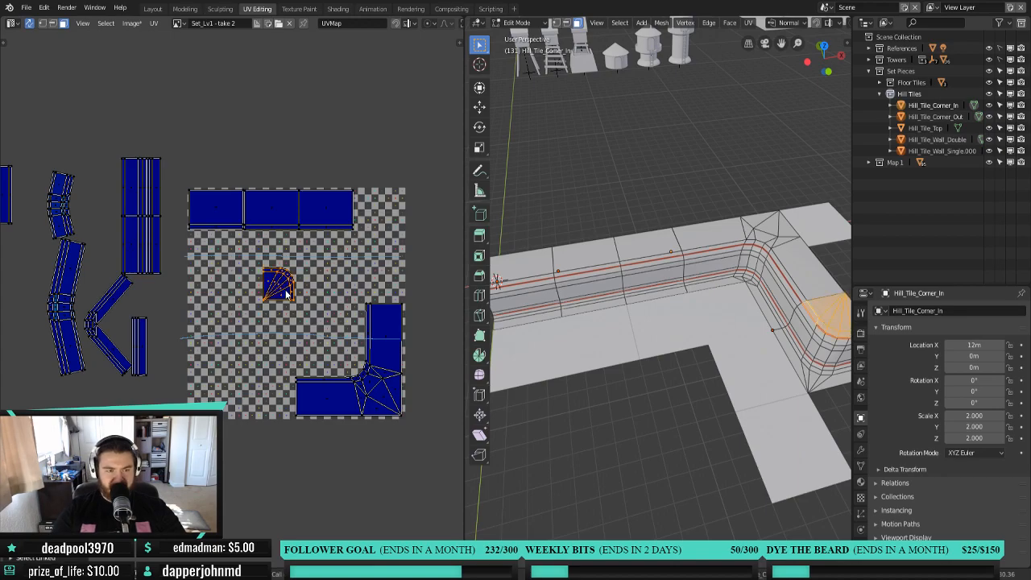
{"action": "key", "text": "g"}
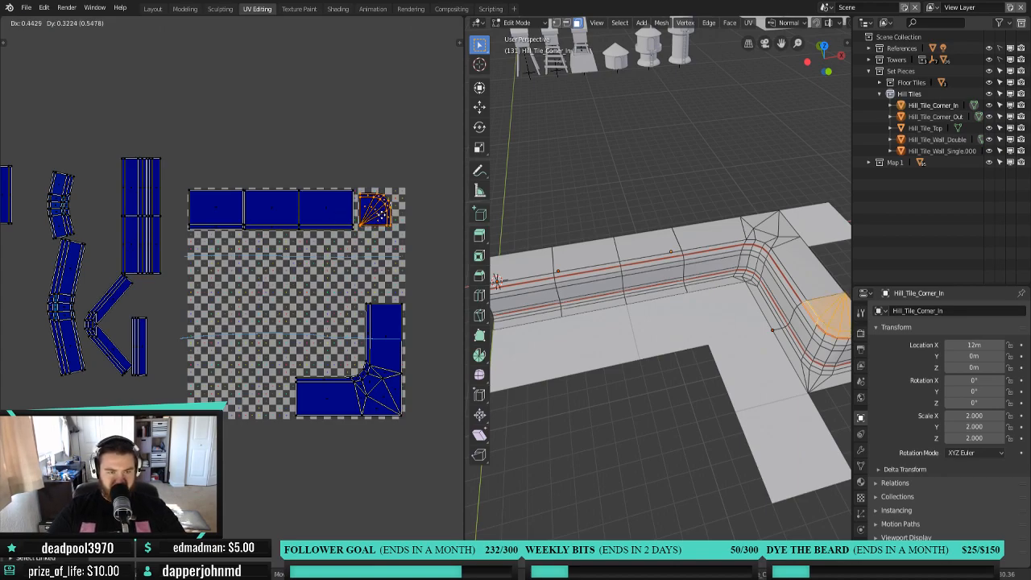
{"action": "left_click", "coordinate": [384, 217]}
{"action": "scroll", "coordinate": [387, 254], "scroll_direction": "up", "scroll_amount": 1}
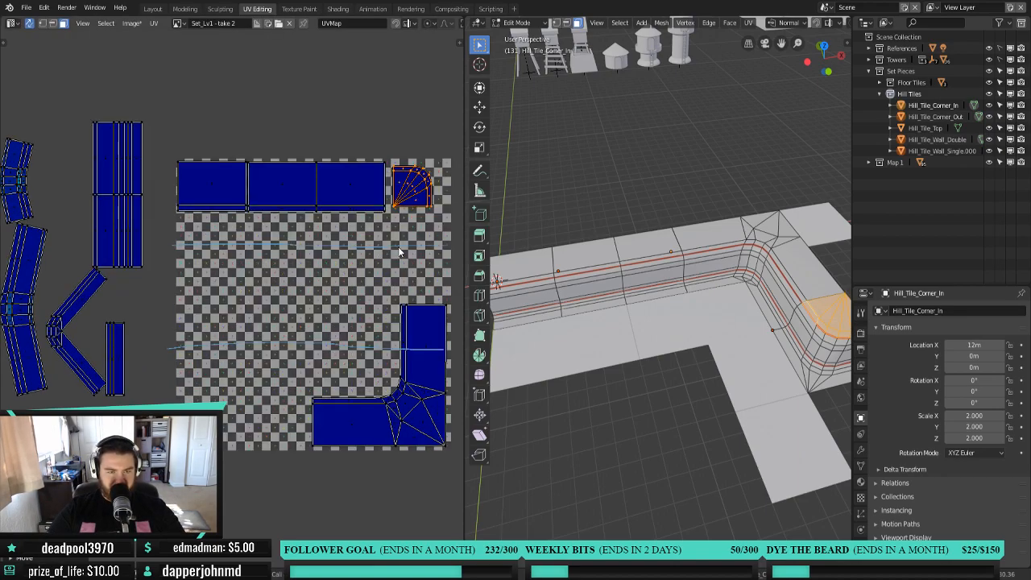
{"action": "type", "text": "r90"}
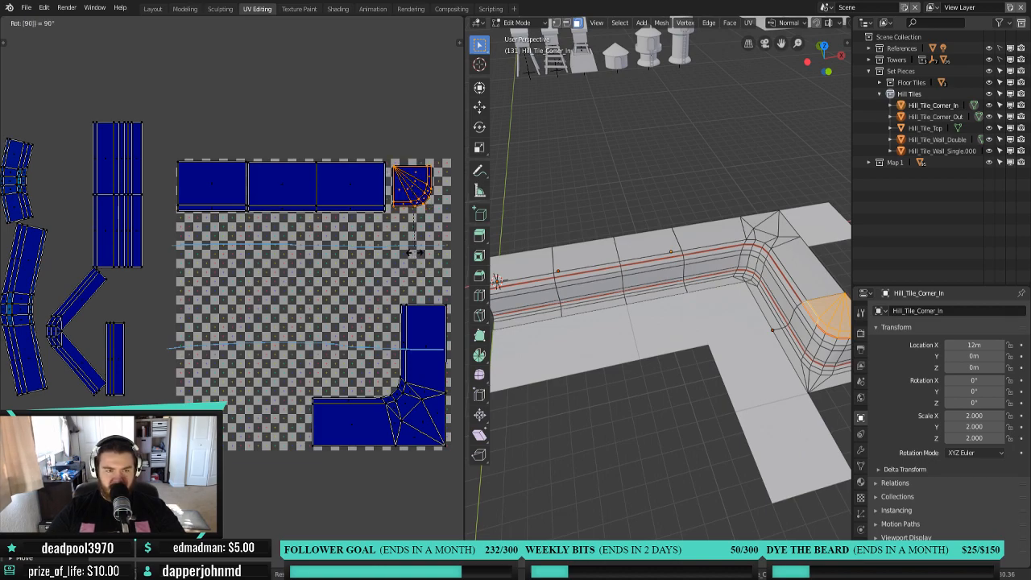
{"action": "key", "text": "Return"}
{"action": "key", "text": "g"}
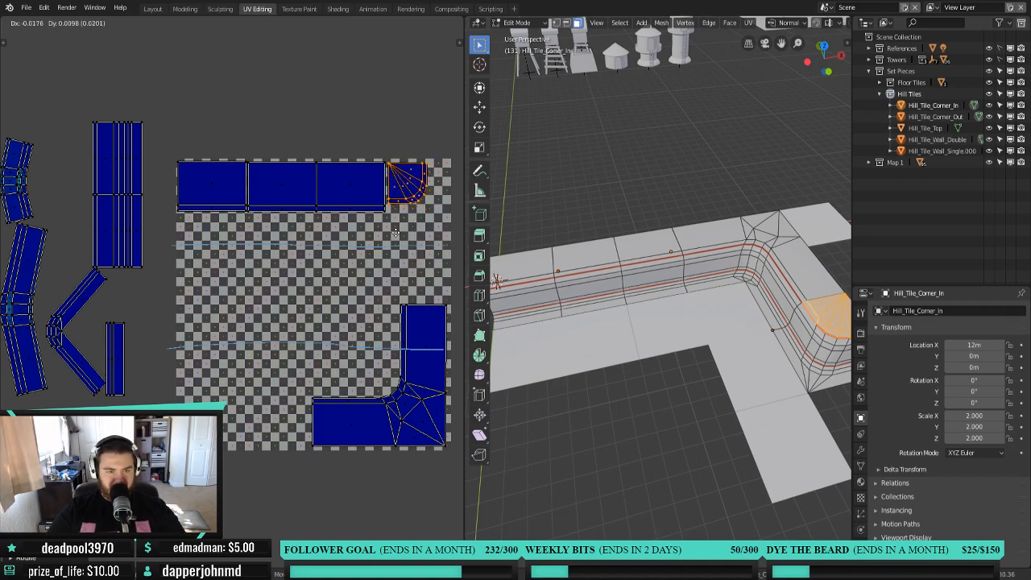
{"action": "left_click", "coordinate": [393, 234]}
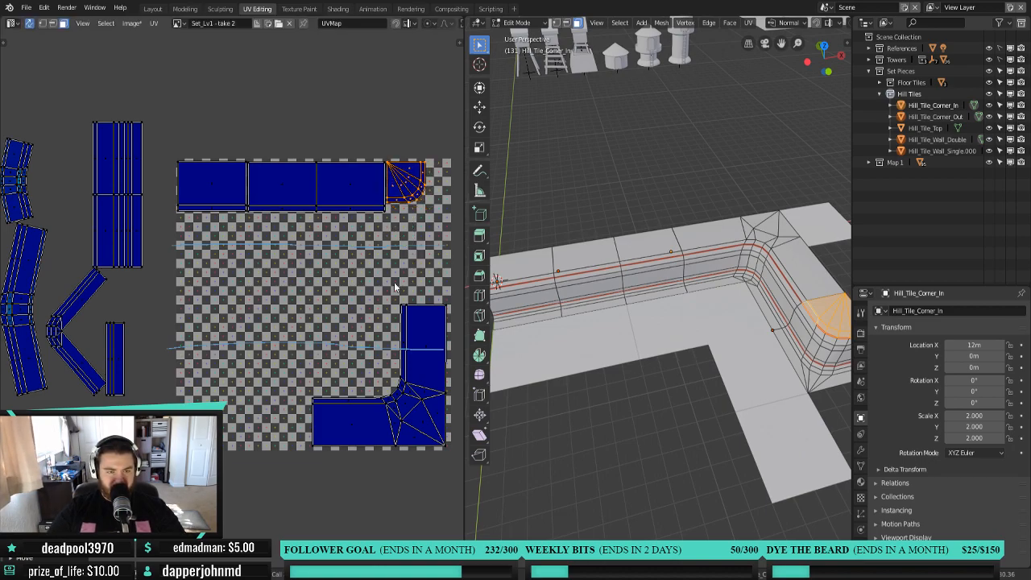
Rotate the L-shaped corner island 180 degrees and place it directly below the top row at the UV square's left edge.
{"action": "left_click", "coordinate": [418, 424]}
{"action": "key", "text": "l"}
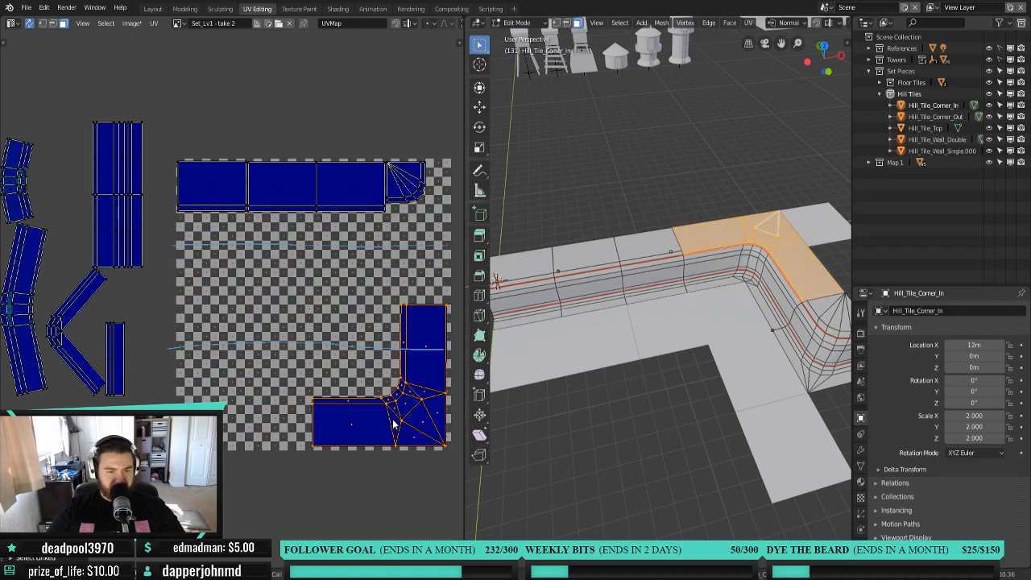
{"action": "key", "text": "g"}
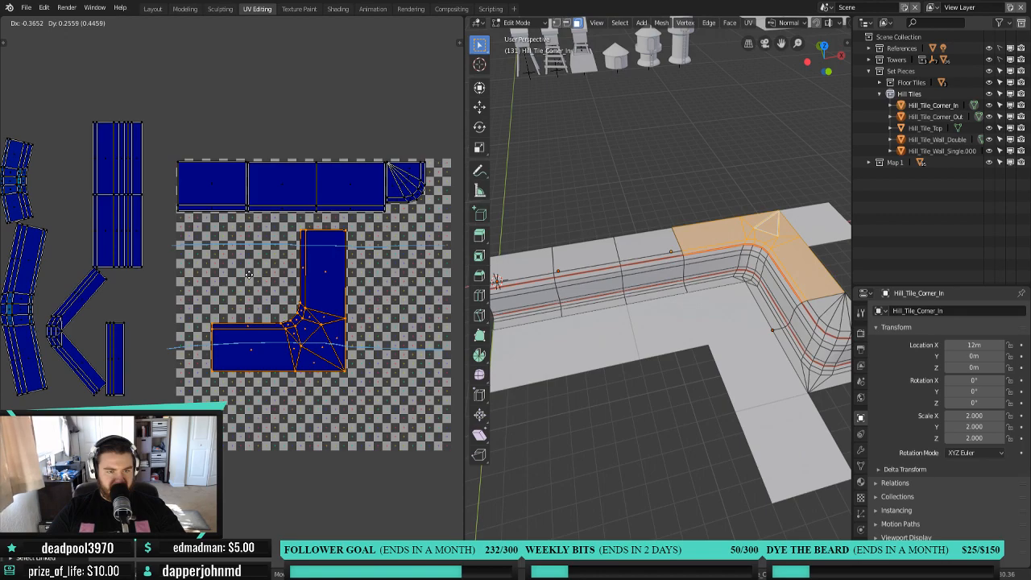
{"action": "type", "text": "r180"}
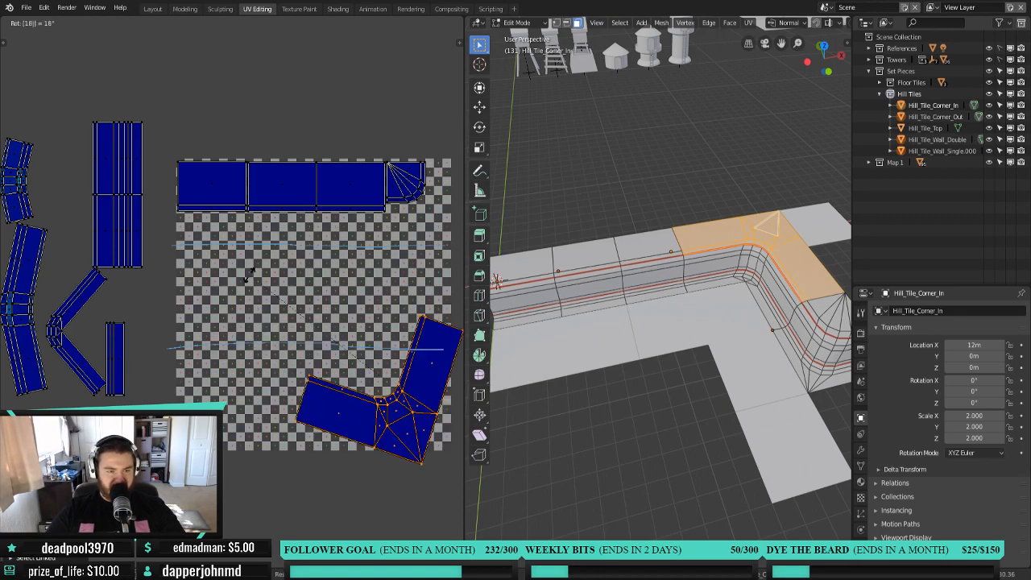
{"action": "key", "text": "Return"}
{"action": "key", "text": "g"}
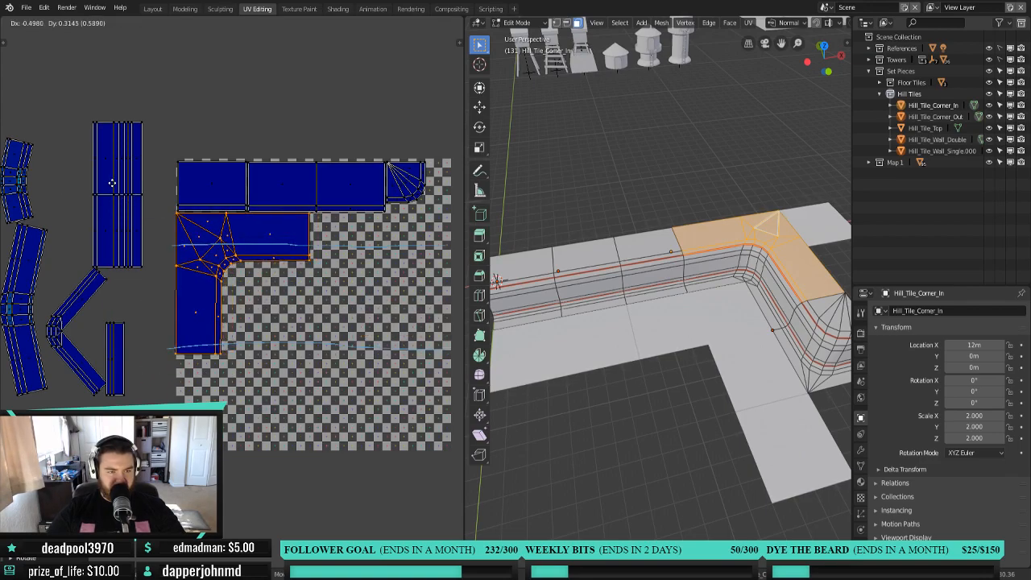
{"action": "left_click", "coordinate": [112, 183]}
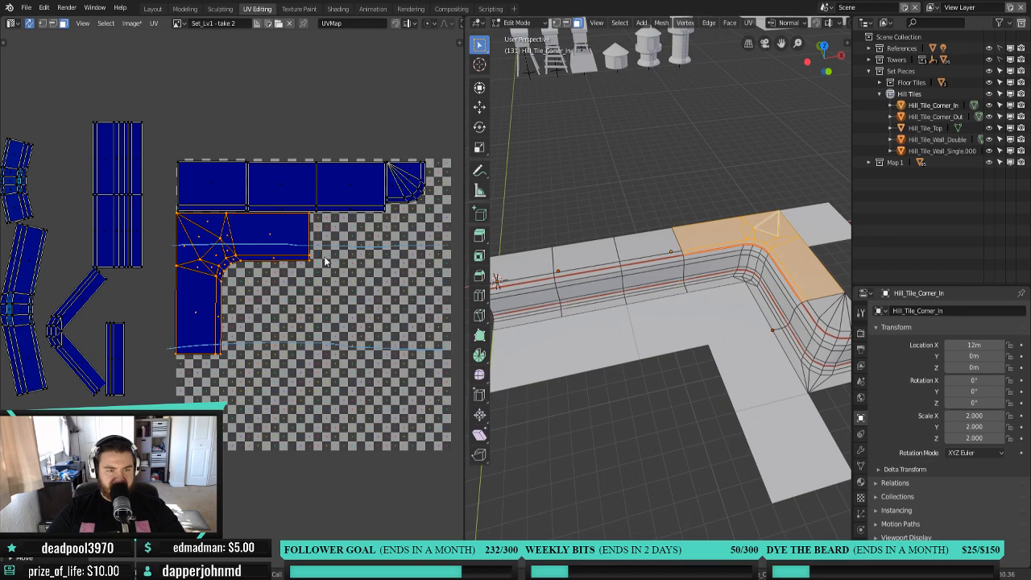
{"action": "left_click", "coordinate": [415, 193]}
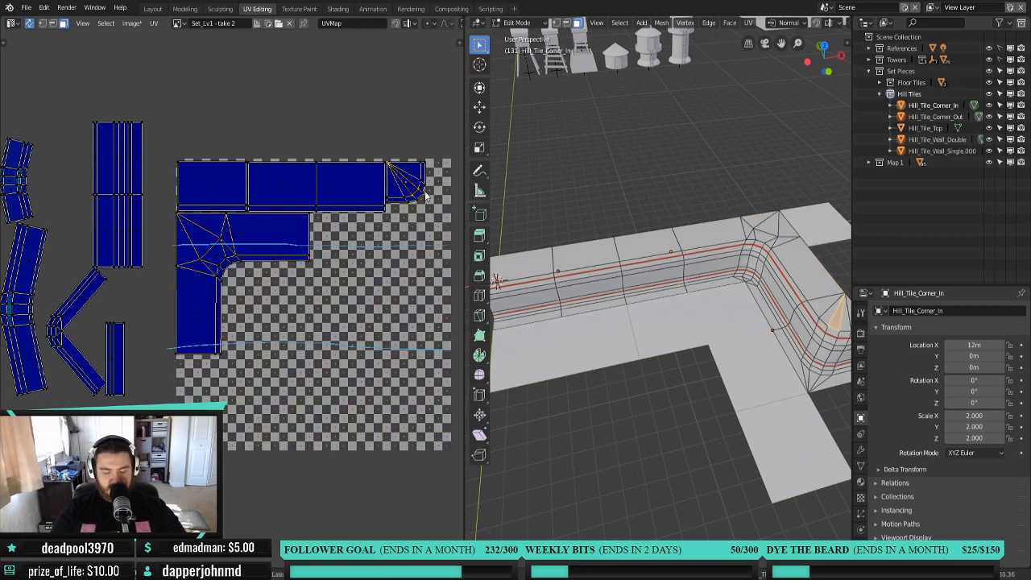
Select the single wall tile's linked slope faces, rotate their UV island 90 degrees and try a position below the L-shaped island.
{"action": "scroll", "coordinate": [412, 283], "scroll_direction": "down", "scroll_amount": 2}
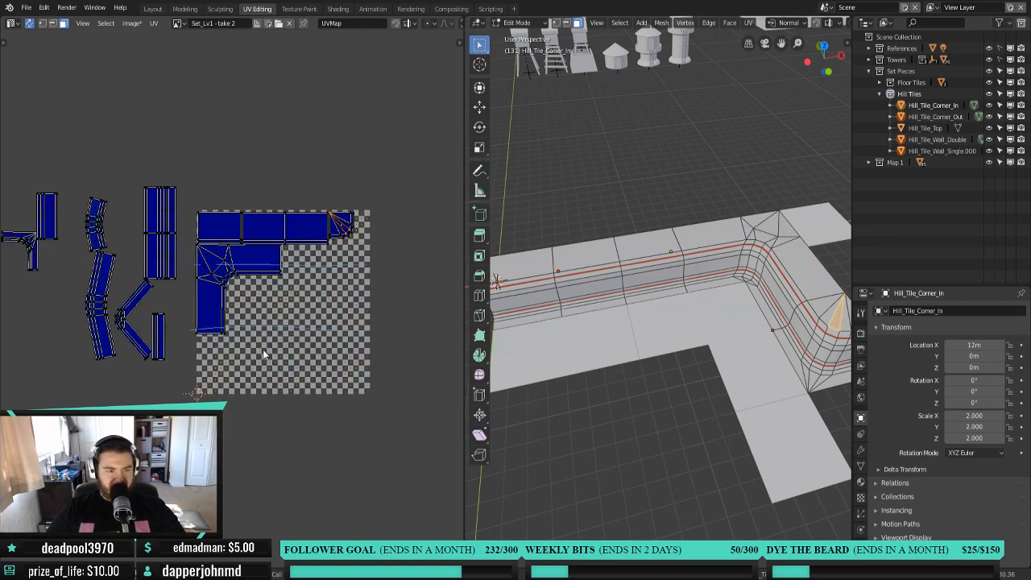
{"action": "middle_click_drag", "start_coordinate": [262, 310], "coordinate": [311, 314]}
{"action": "scroll", "coordinate": [299, 328], "scroll_direction": "up", "scroll_amount": 1}
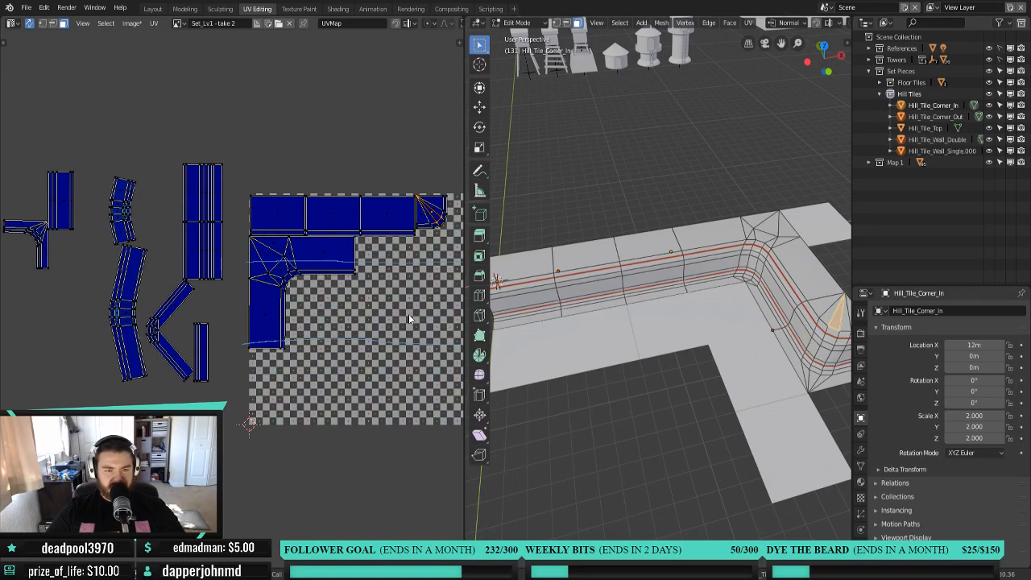
{"action": "left_click", "coordinate": [538, 301]}
{"action": "key", "text": "l"}
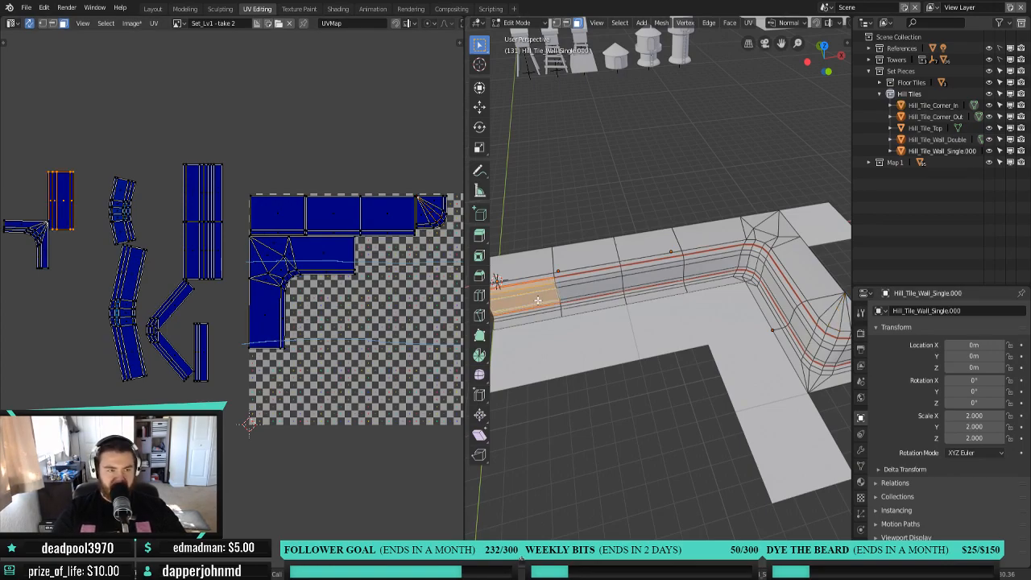
{"action": "middle_click_drag", "start_coordinate": [299, 335], "coordinate": [291, 325]}
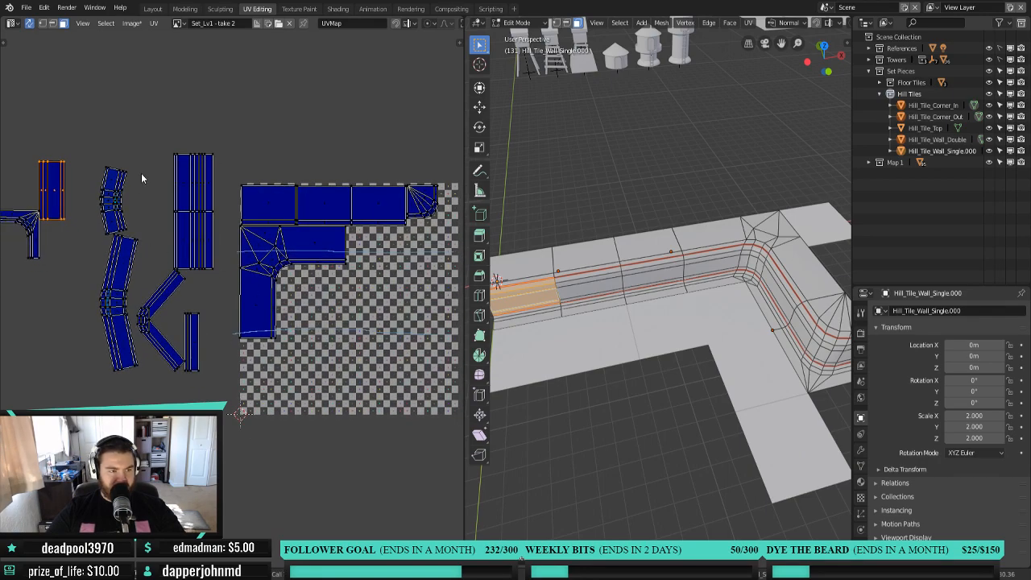
{"action": "type", "text": "r90"}
{"action": "key", "text": "Return"}
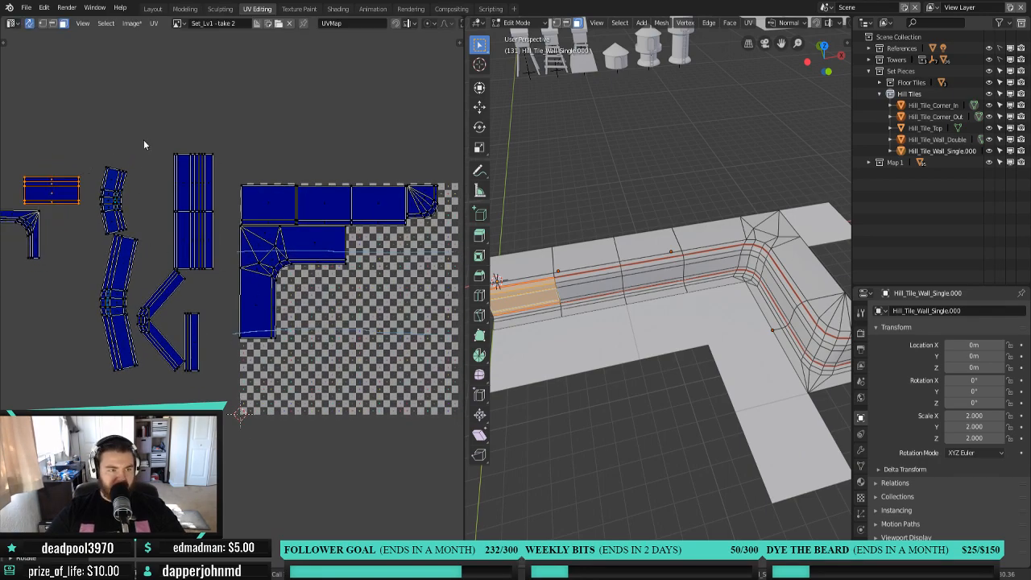
{"action": "key", "text": "g"}
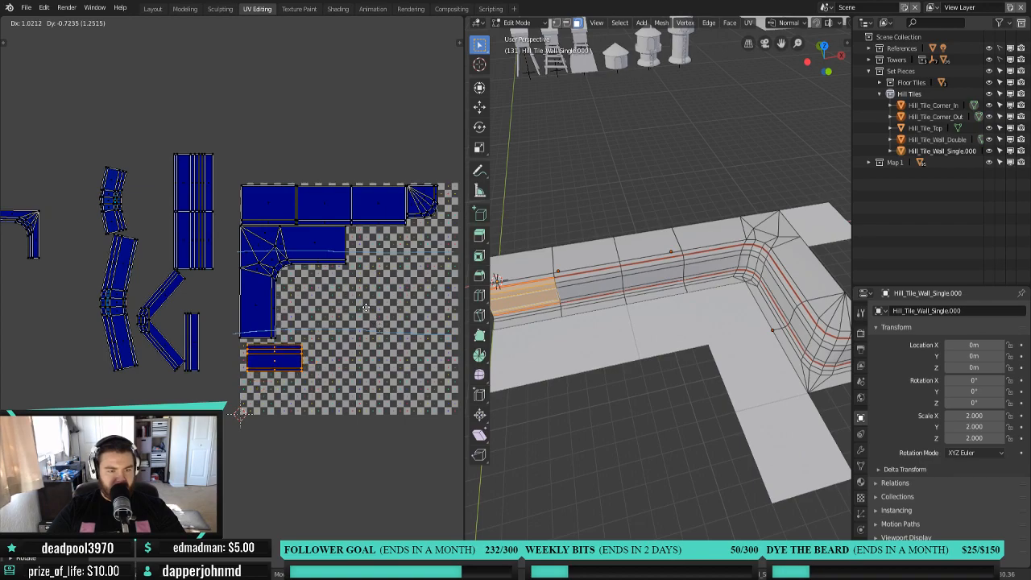
{"action": "right_click", "coordinate": [365, 307]}
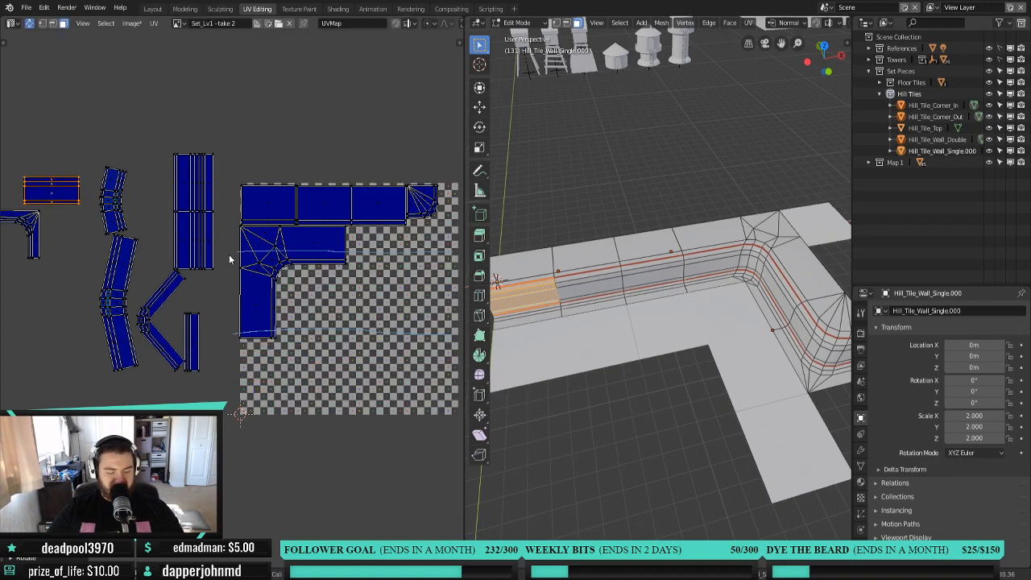
Undo the single wall slope island's rotation and move it upright to the right edge of the UV square, below the fan-shaped island.
{"action": "key", "text": "ctrl+z"}
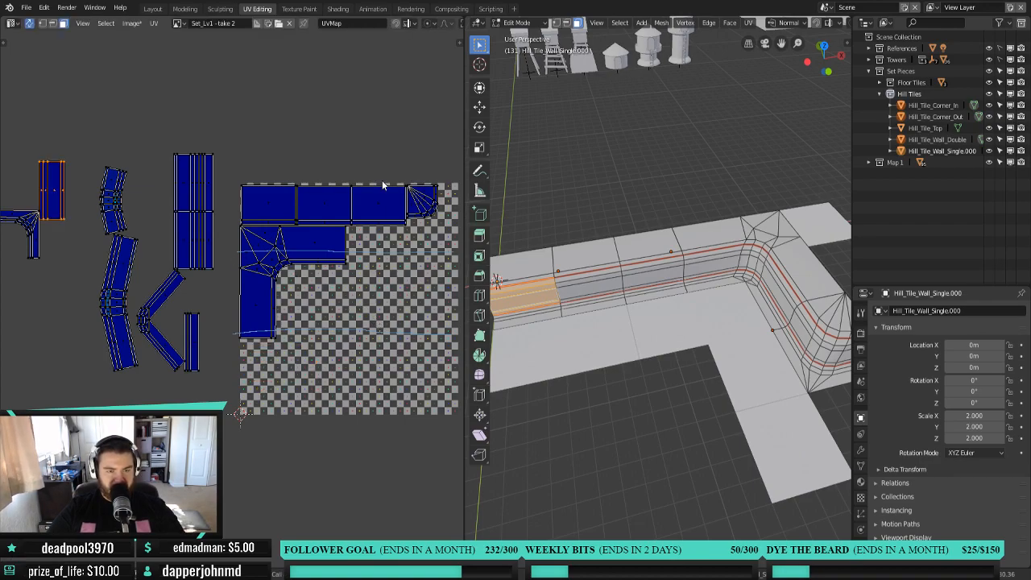
{"action": "middle_click_drag", "start_coordinate": [391, 241], "coordinate": [352, 246]}
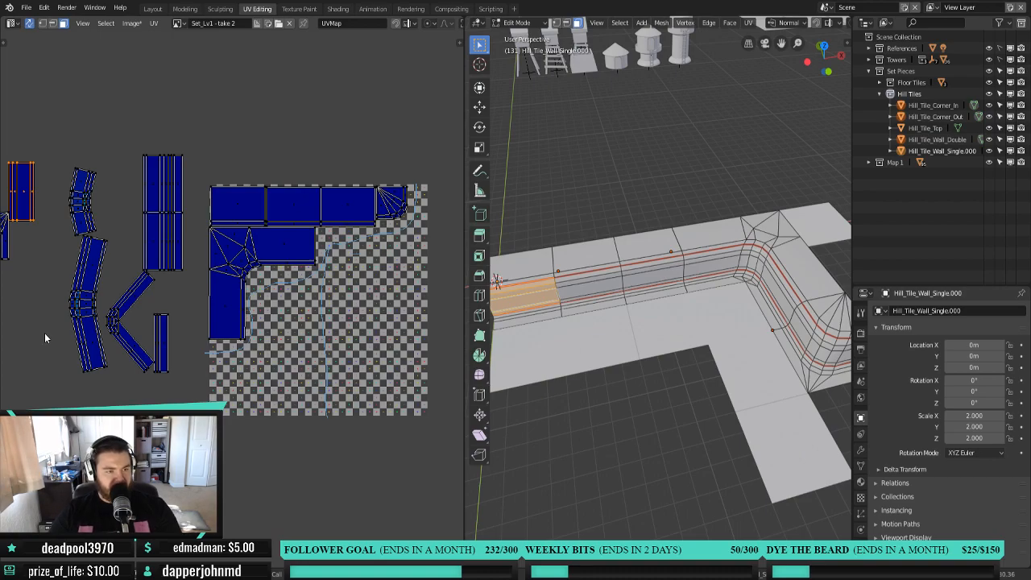
{"action": "middle_click_drag", "start_coordinate": [54, 334], "coordinate": [83, 337]}
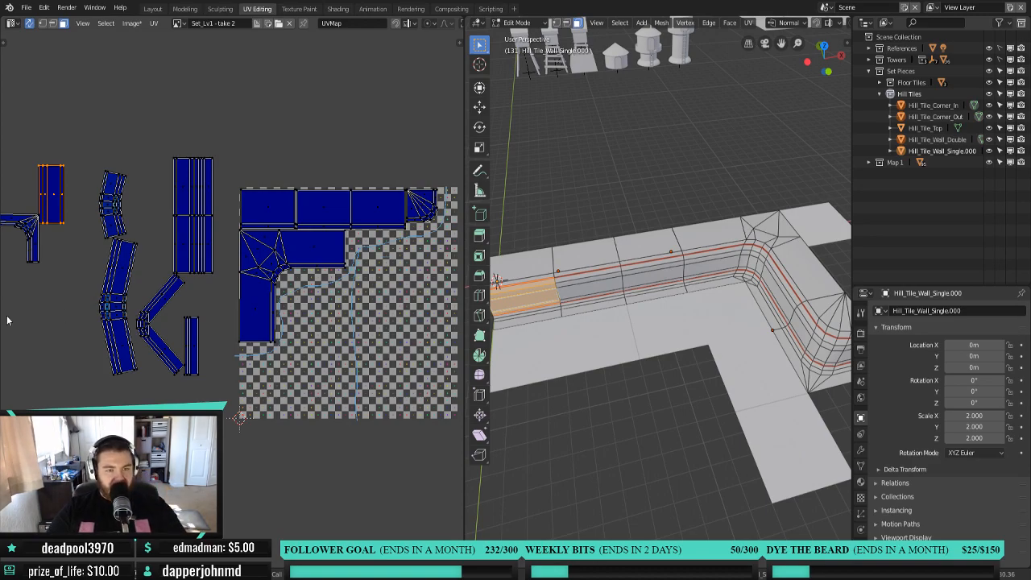
{"action": "key", "text": "g"}
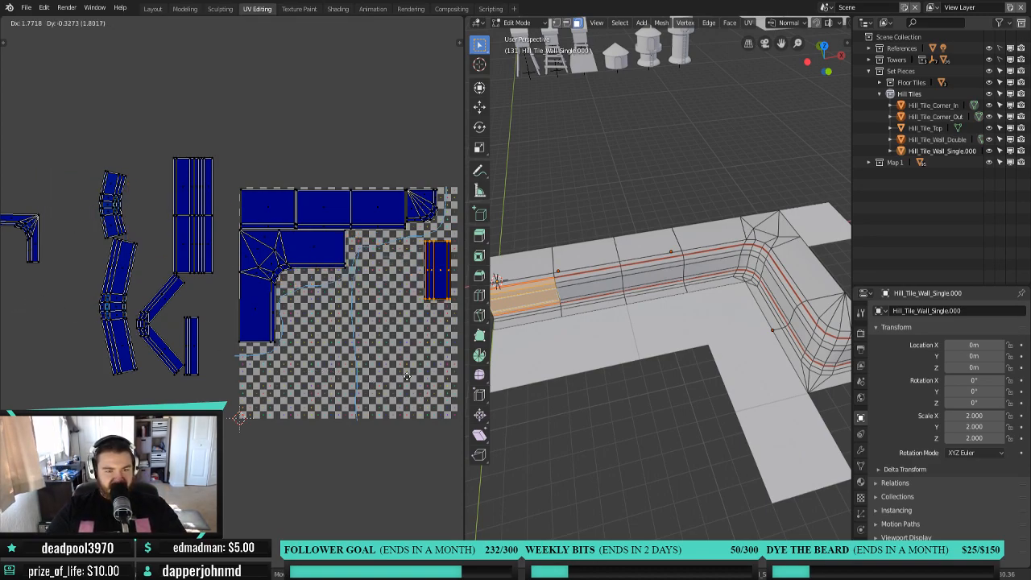
{"action": "left_click", "coordinate": [410, 374]}
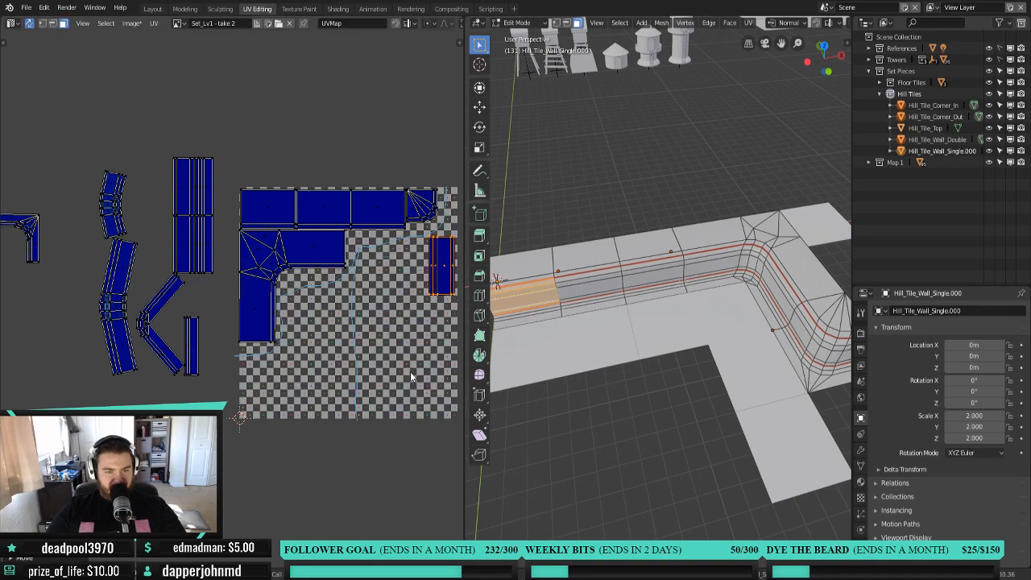
Select the double wall tile's linked slope faces and place their UV island directly below the single wall's island.
{"action": "left_click", "coordinate": [588, 288]}
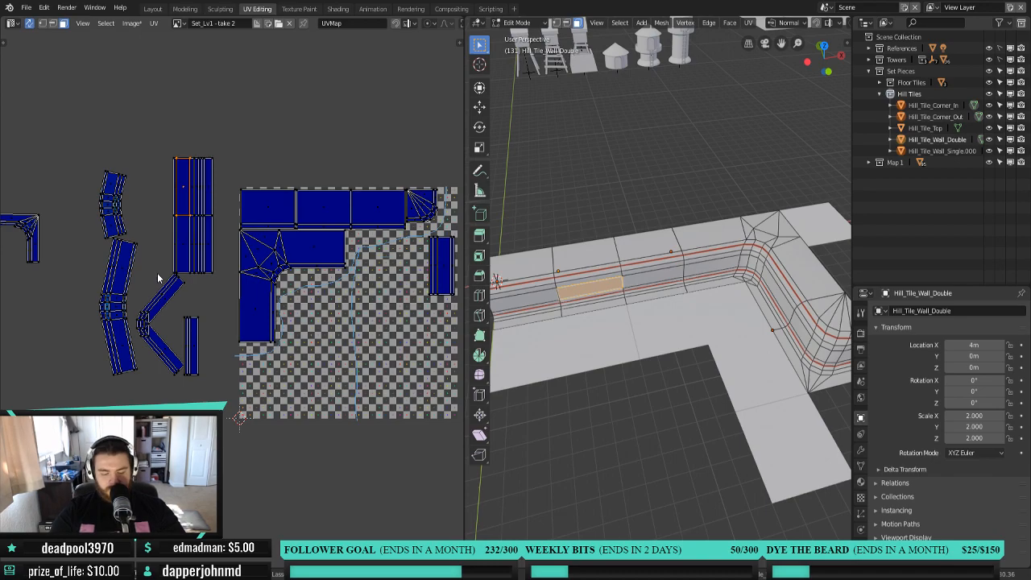
{"action": "key", "text": "ctrl+l"}
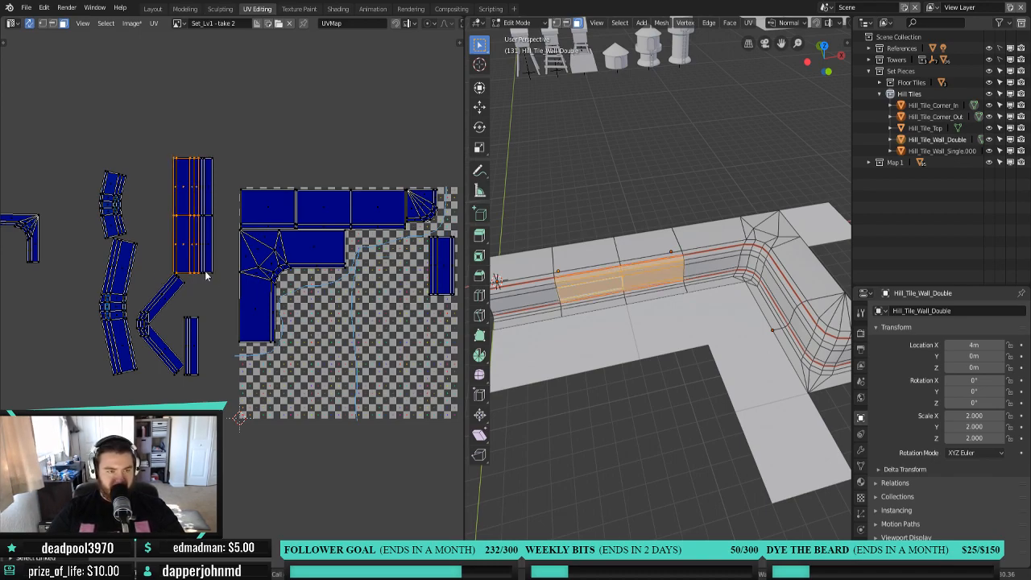
{"action": "key", "text": "g"}
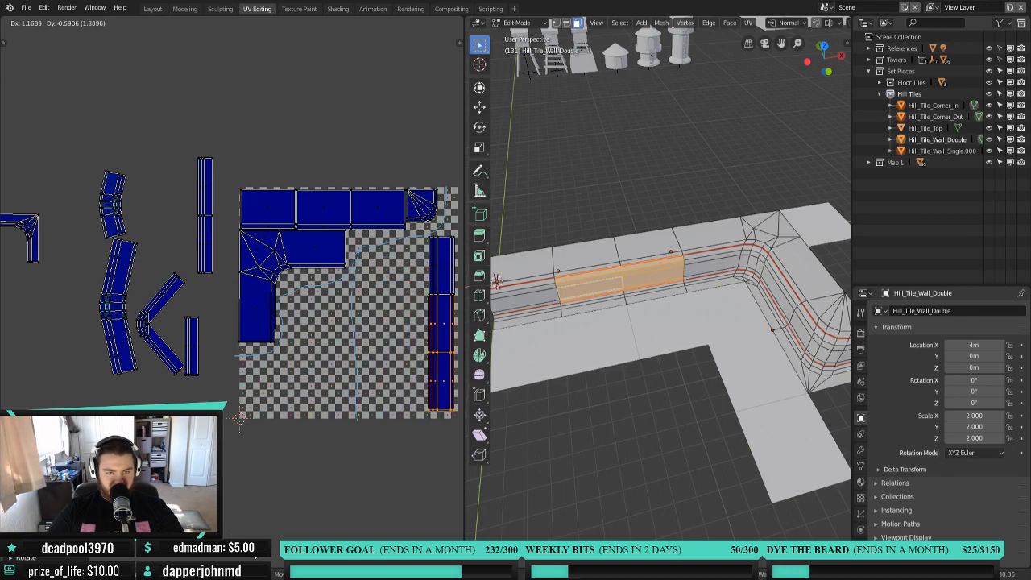
{"action": "left_click", "coordinate": [240, 417]}
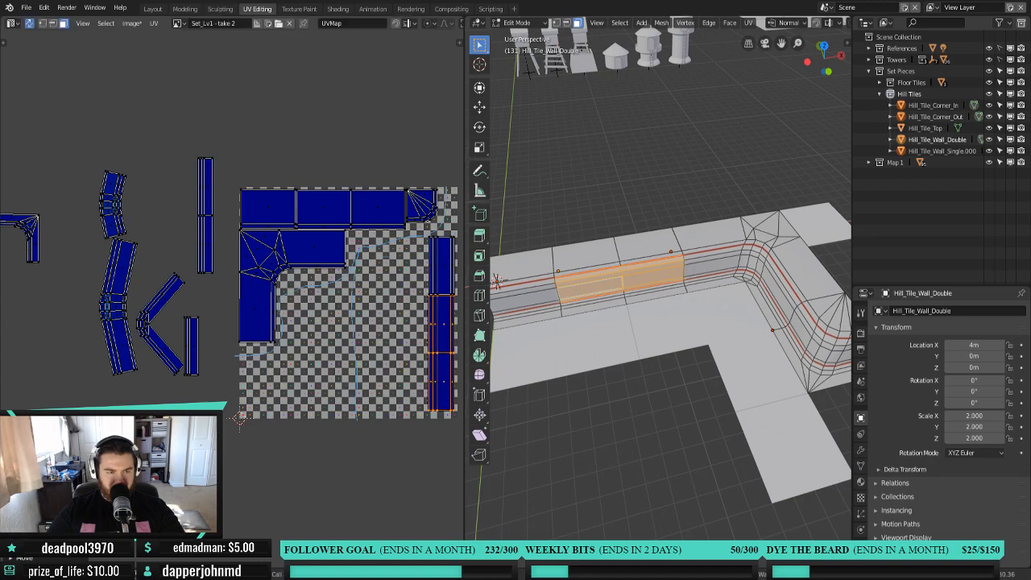
Select the inner corner's linked slope faces, rotate their long curved UV island 180 degrees and place it beside the vertical wall strip.
{"action": "left_click", "coordinate": [716, 265]}
{"action": "left_click", "coordinate": [717, 265], "text": "alt"}
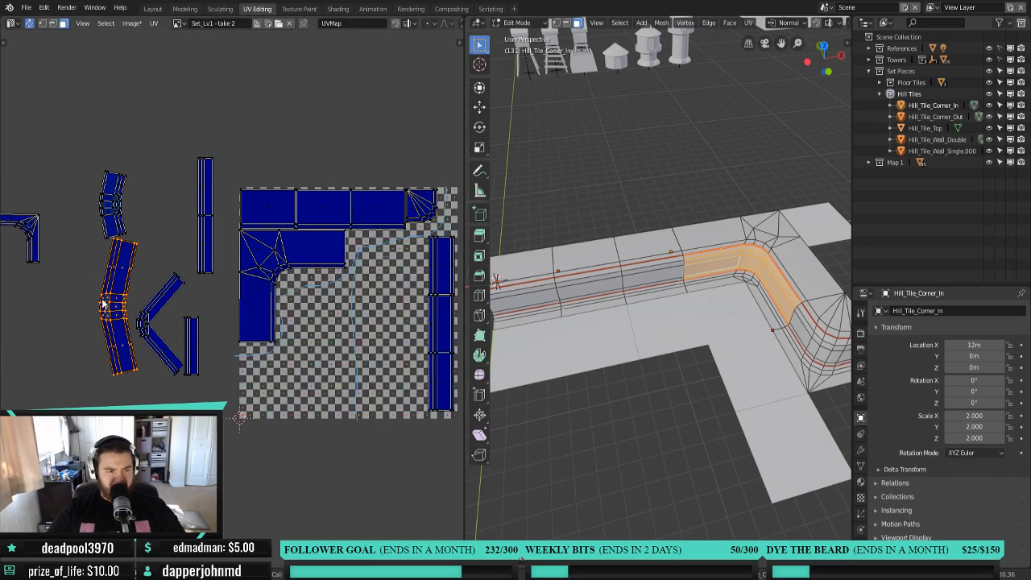
{"action": "type", "text": "r180"}
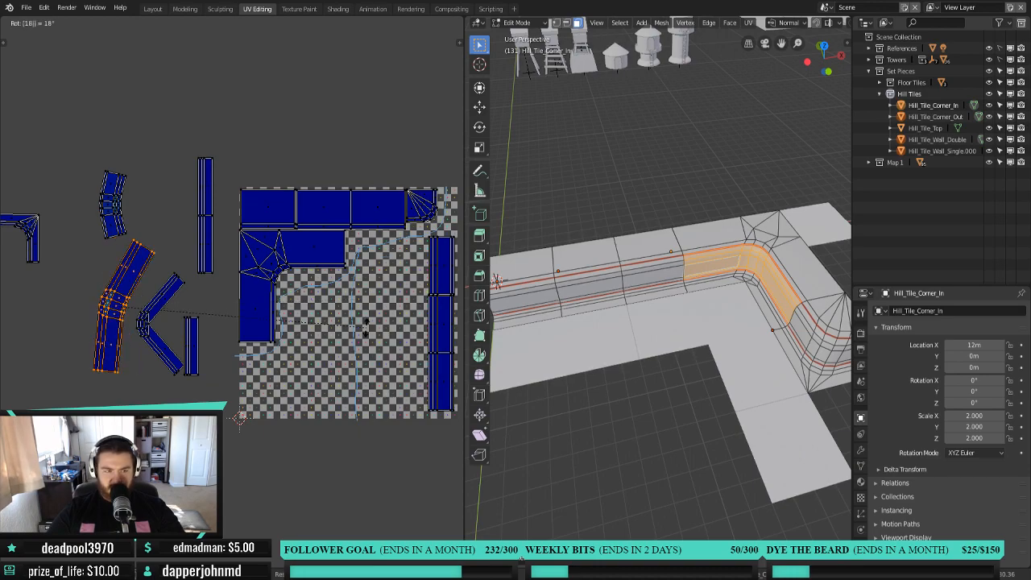
{"action": "key", "text": "Return"}
{"action": "key", "text": "g"}
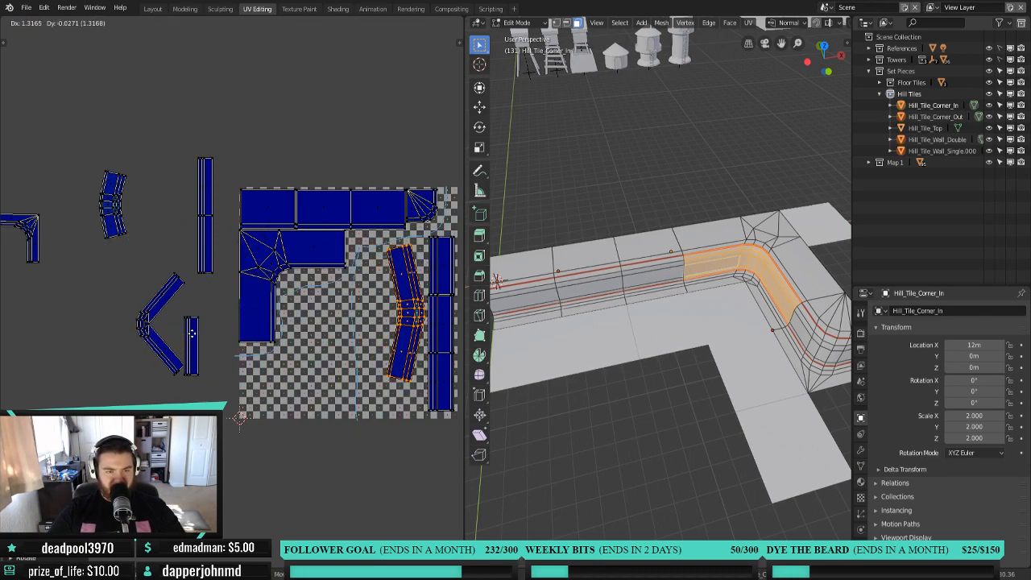
{"action": "left_click", "coordinate": [193, 338]}
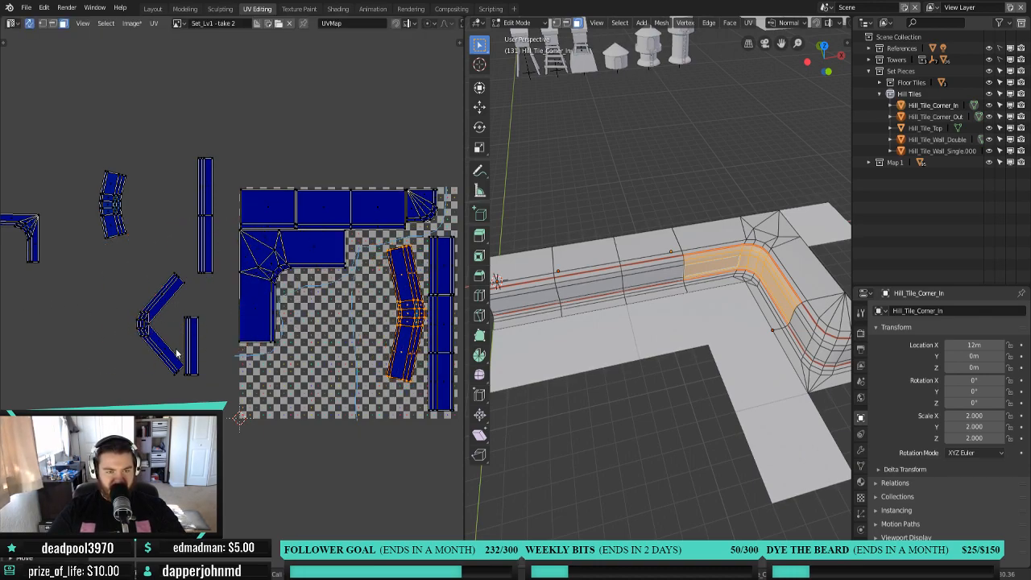
Select the whole short curved island of the outer corner, rotate it 180 degrees and place it on the inner side of the long curved island.
{"action": "left_click", "coordinate": [117, 225]}
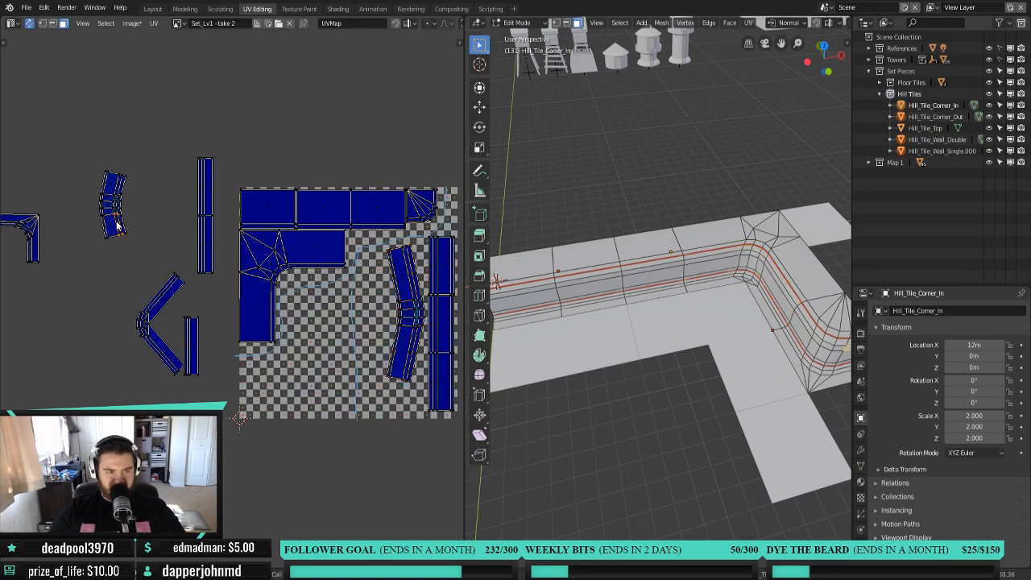
{"action": "key", "text": "ctrl+l"}
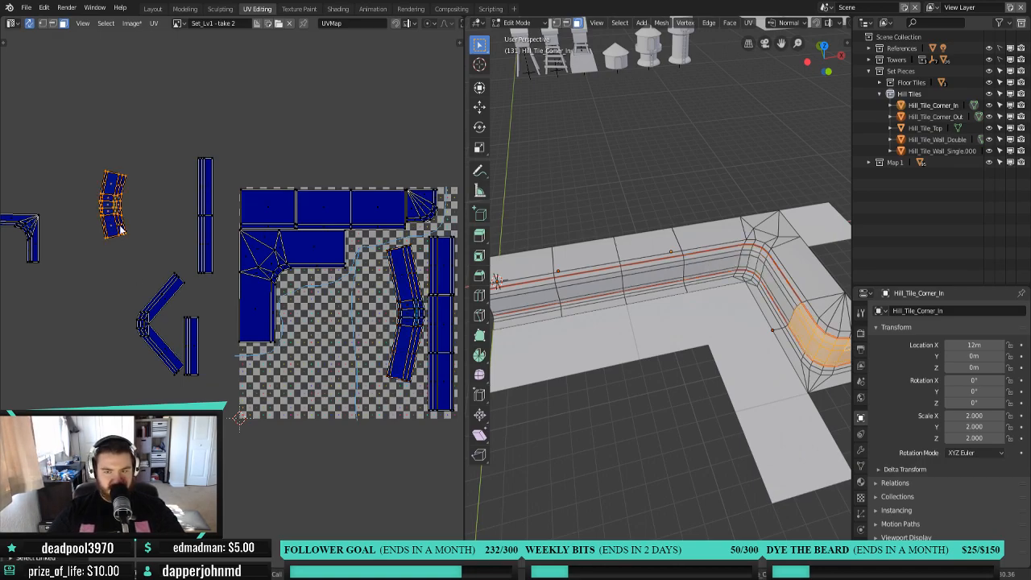
{"action": "middle_click_drag", "start_coordinate": [658, 390], "coordinate": [547, 403]}
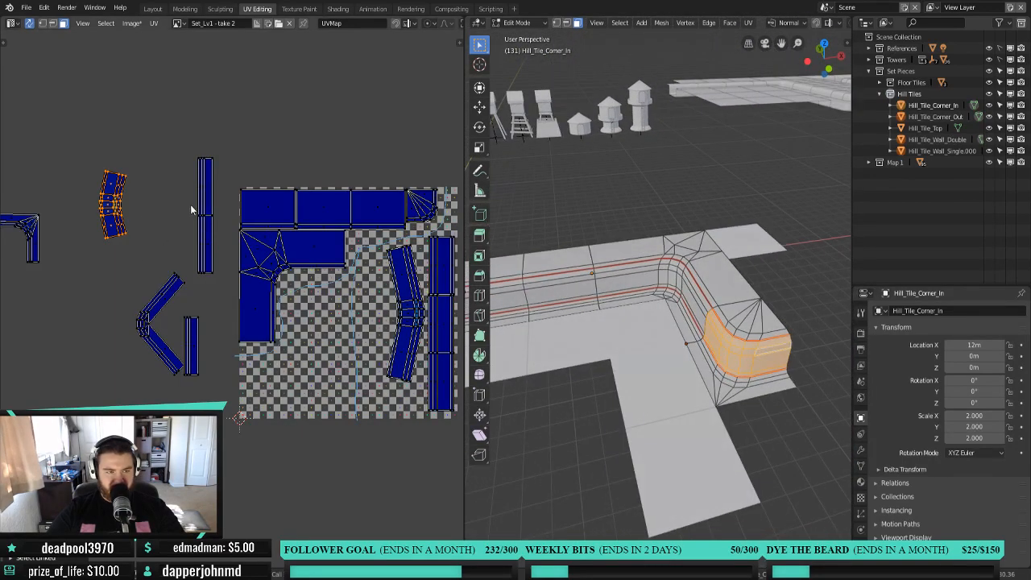
{"action": "type", "text": "r180"}
{"action": "key", "text": "Return"}
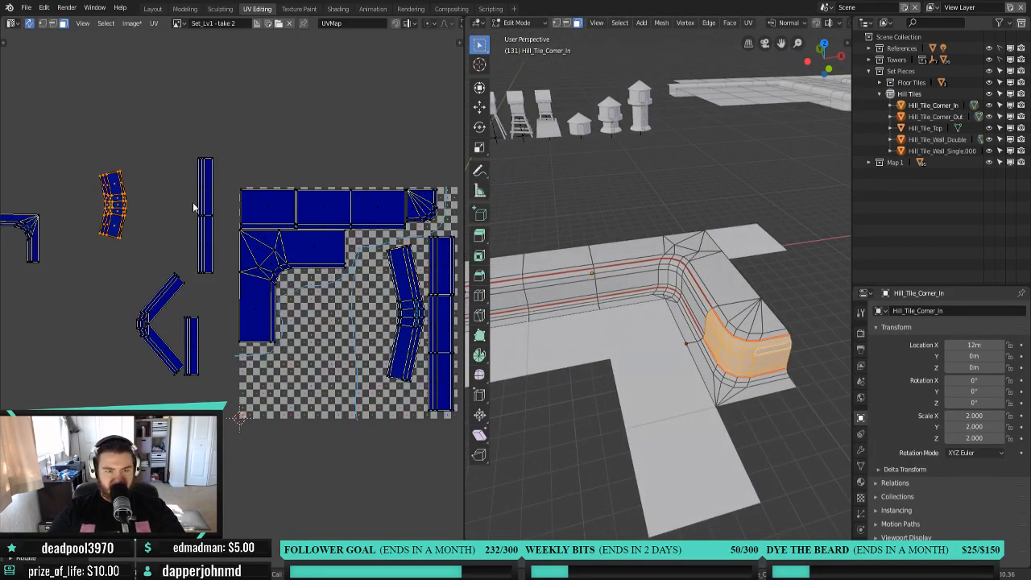
{"action": "key", "text": "g"}
{"action": "left_click", "coordinate": [91, 398]}
Examine the islands still outside the UV square and the free space between the L-shaped island and the curved wall islands.
{"action": "middle_click_drag", "start_coordinate": [331, 375], "coordinate": [294, 375]}
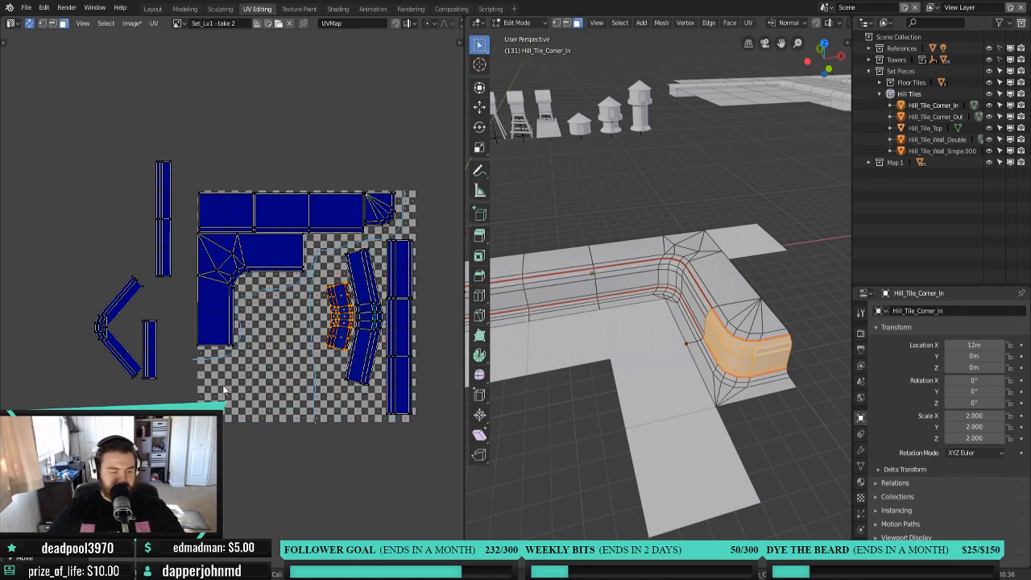
{"action": "middle_click_drag", "start_coordinate": [156, 405], "coordinate": [241, 406]}
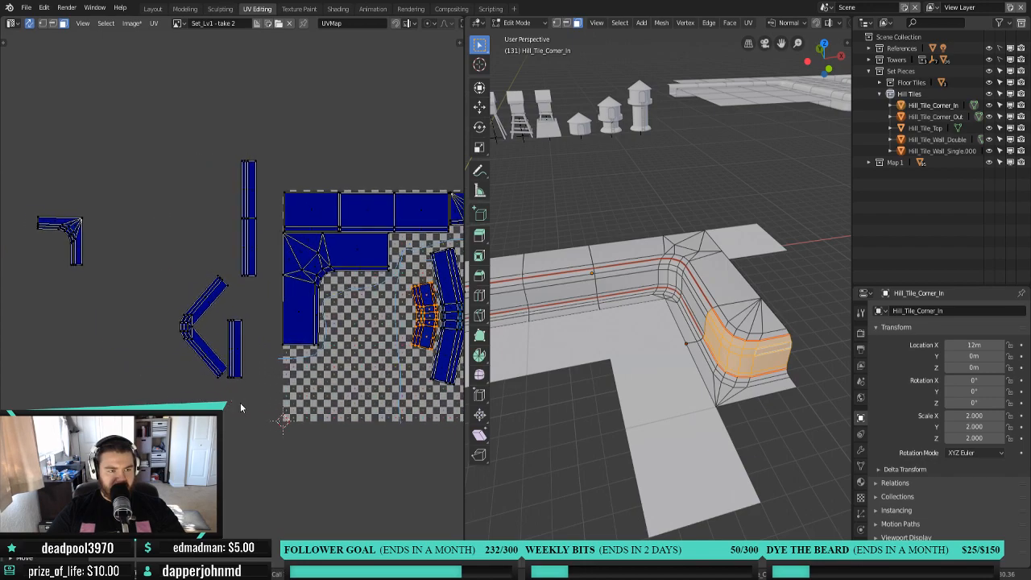
{"action": "left_click", "coordinate": [75, 233]}
{"action": "middle_click_drag", "start_coordinate": [309, 293], "coordinate": [298, 287]}
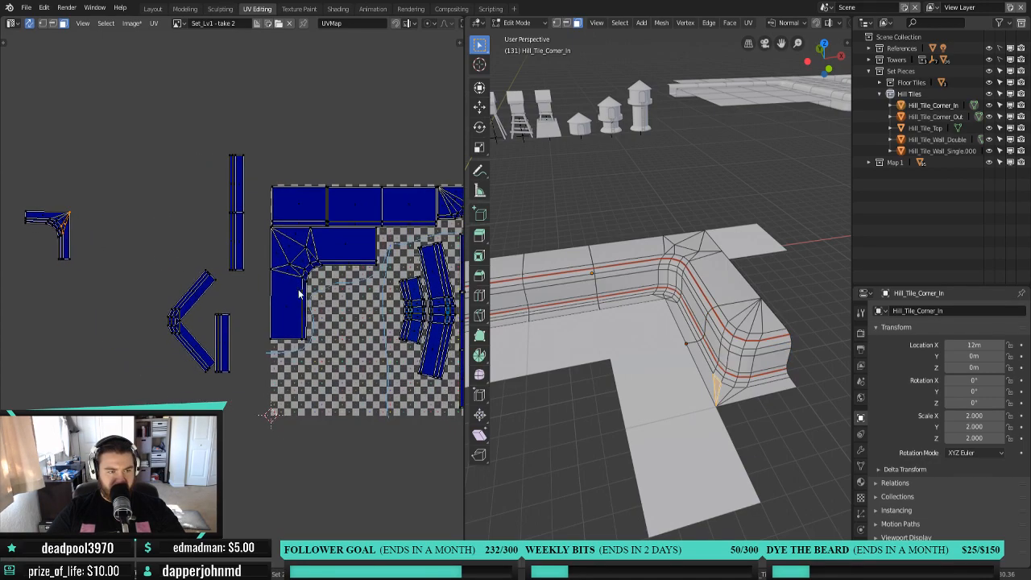
{"action": "middle_click_drag", "start_coordinate": [372, 350], "coordinate": [325, 338]}
{"action": "scroll", "coordinate": [377, 320], "scroll_direction": "up", "scroll_amount": 6}
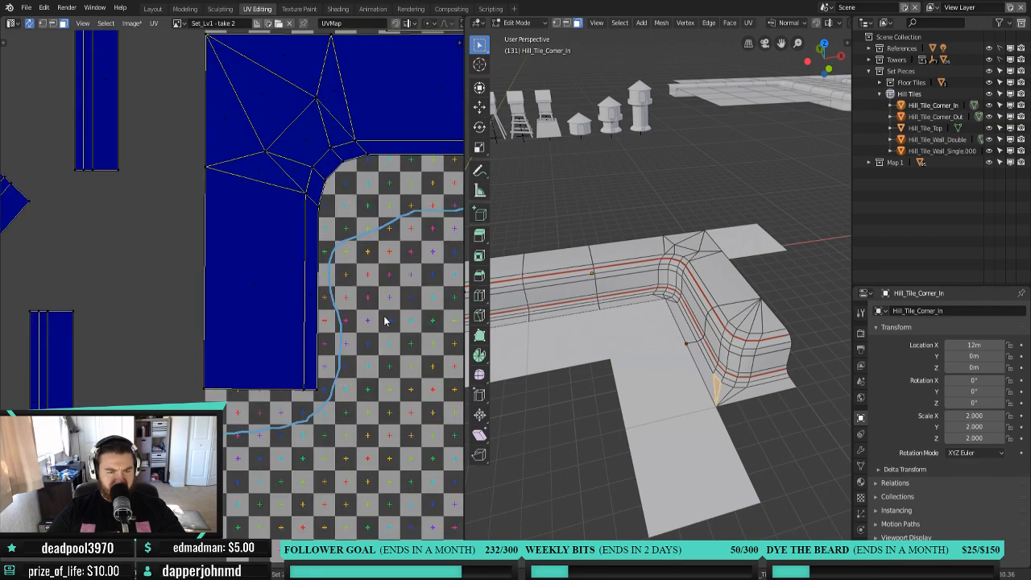
{"action": "scroll", "coordinate": [362, 270], "scroll_direction": "down", "scroll_amount": 1}
{"action": "scroll", "coordinate": [354, 286], "scroll_direction": "down", "scroll_amount": 2}
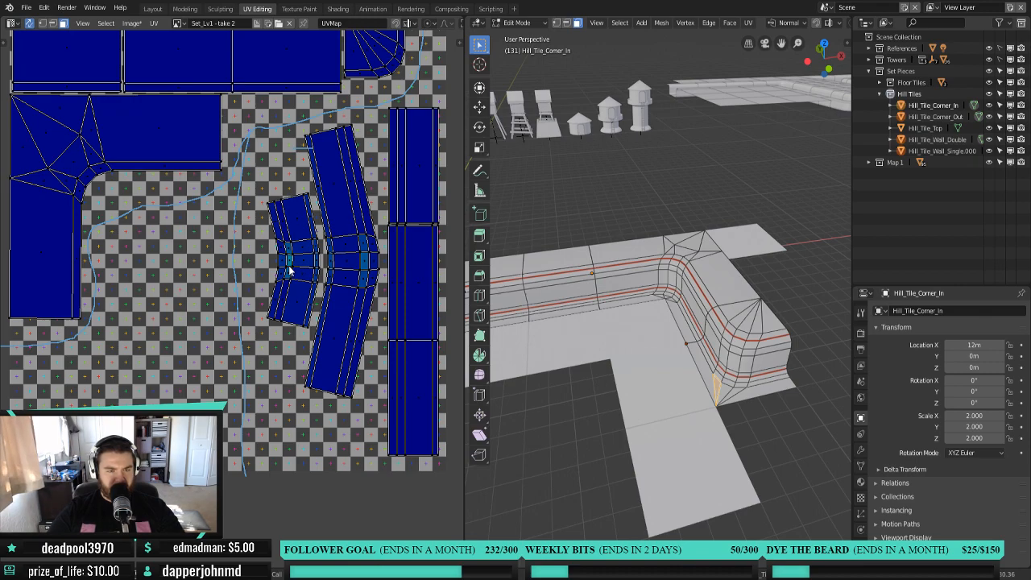
Rotate the whole long curved island until its upper arm is vertical and set that arm close against the vertical wall strip.
{"action": "left_click", "coordinate": [349, 218]}
{"action": "key", "text": "l"}
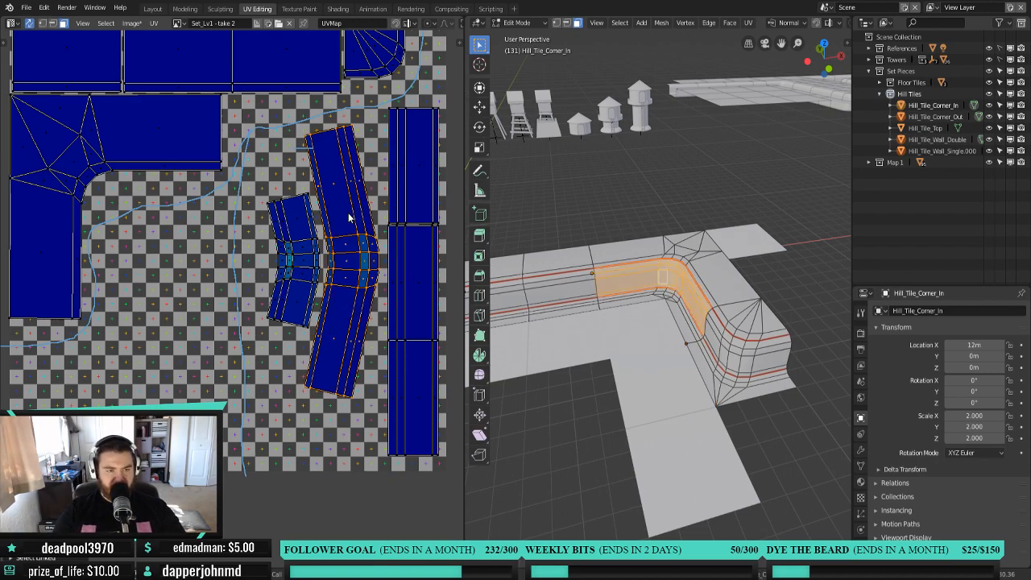
{"action": "key", "text": "r"}
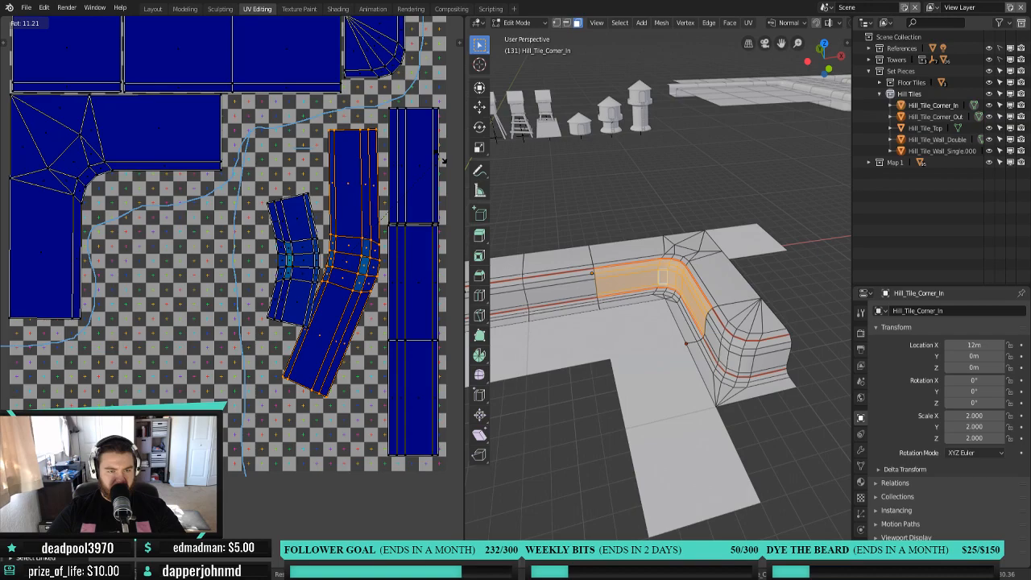
{"action": "left_click", "coordinate": [441, 167]}
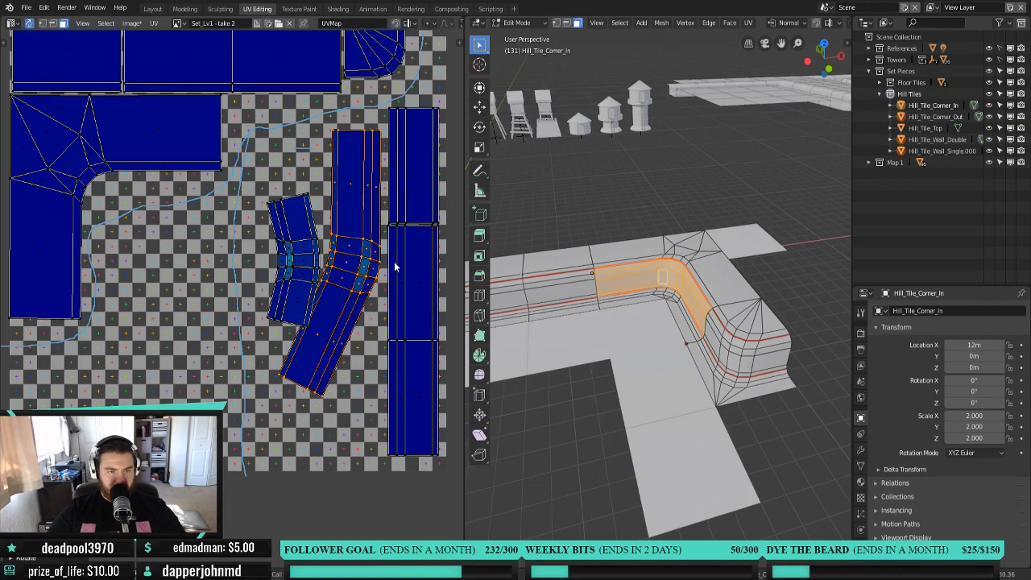
{"action": "key", "text": "g"}
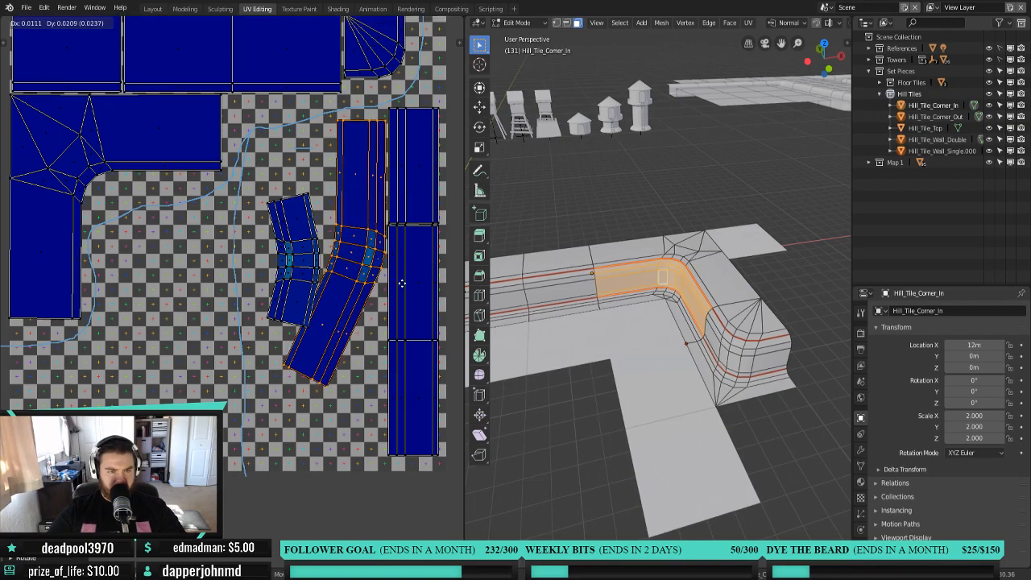
{"action": "left_click", "coordinate": [397, 277]}
{"action": "key", "text": "r"}
{"action": "left_click", "coordinate": [412, 278]}
Move the whole short curved island below the long curved one, beside the wall strip, and rotate it about 14 degrees.
{"action": "left_click", "coordinate": [301, 303]}
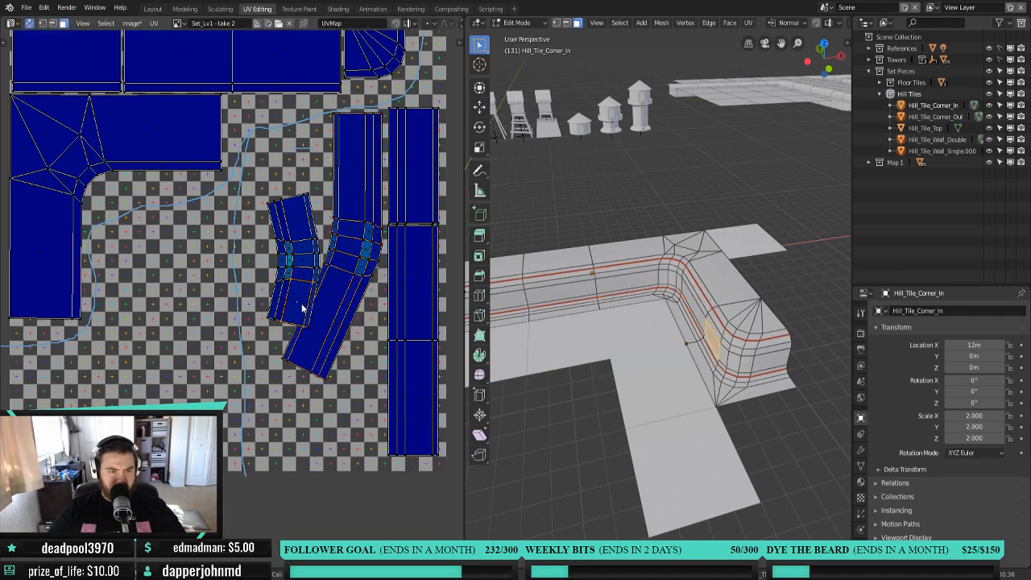
{"action": "key", "text": "l"}
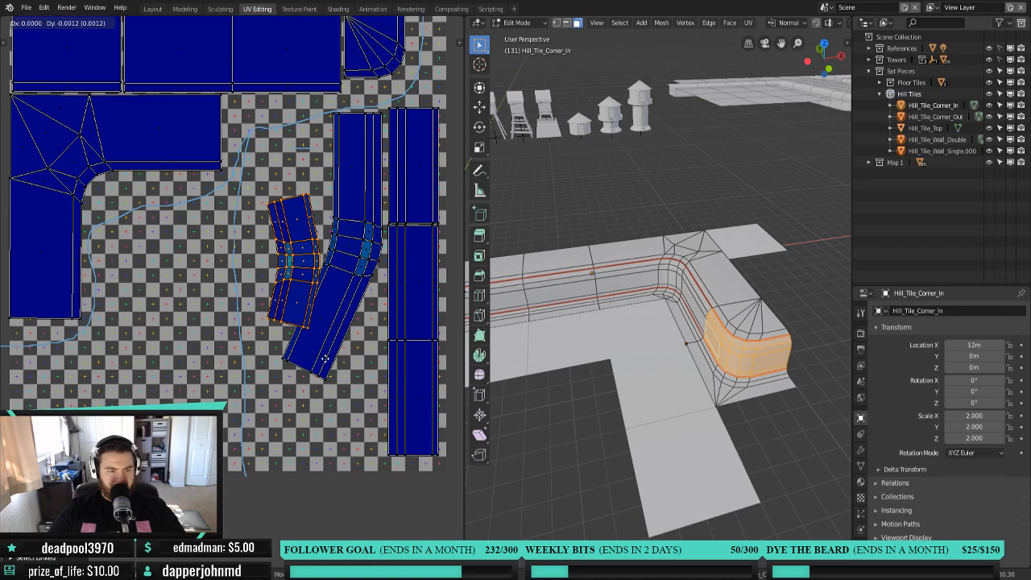
{"action": "key", "text": "g"}
{"action": "left_click", "coordinate": [384, 493]}
{"action": "key", "text": "r"}
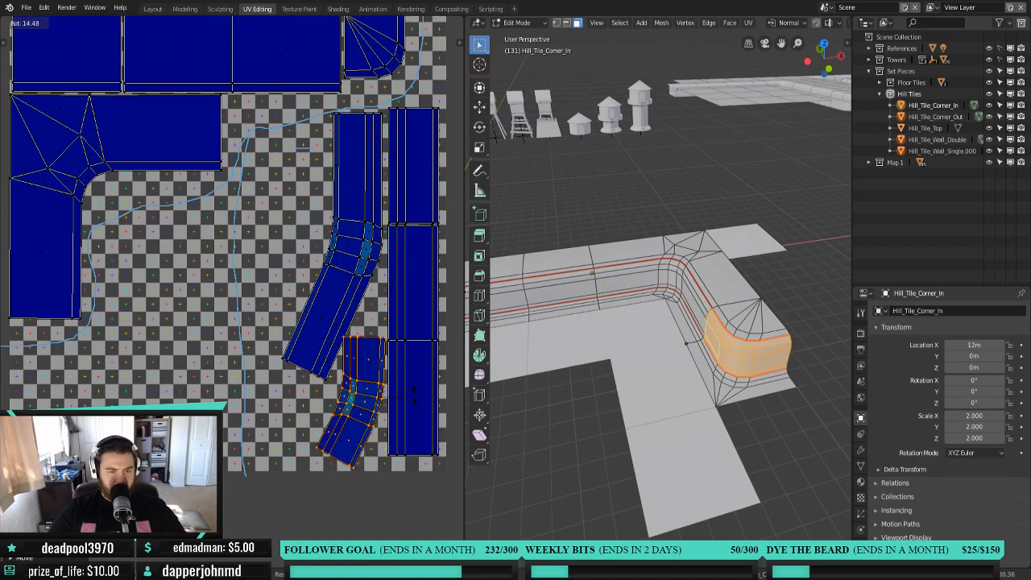
{"action": "left_click", "coordinate": [414, 395]}
{"action": "key", "text": "g"}
{"action": "left_click", "coordinate": [414, 406]}
Fine-tune the short curved island with alternating small rotations and moves until it nests diagonally under the long curved island's lower end.
{"action": "key", "text": "r"}
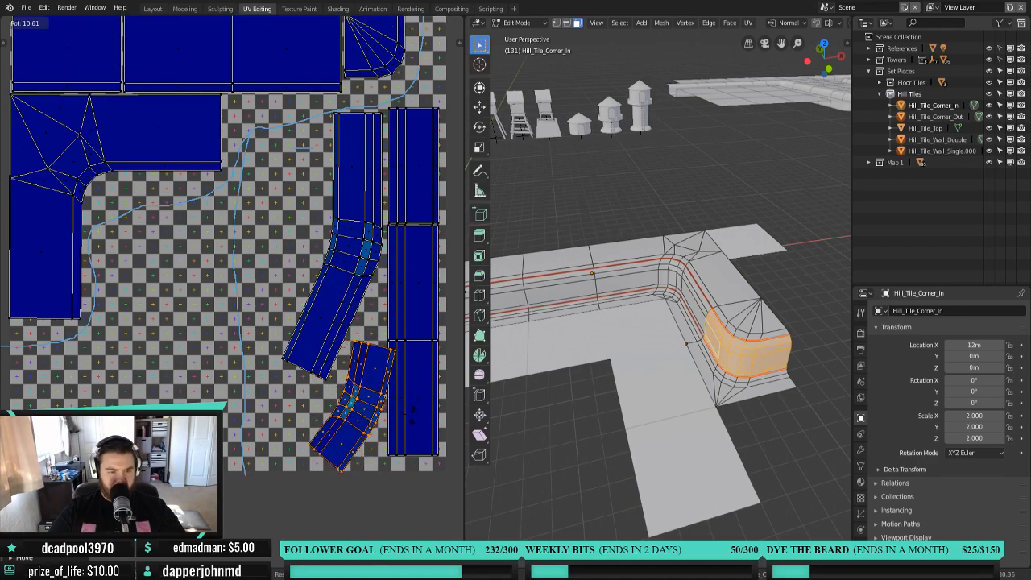
{"action": "left_click", "coordinate": [409, 417]}
{"action": "key", "text": "g"}
{"action": "left_click", "coordinate": [396, 427]}
{"action": "key", "text": "r"}
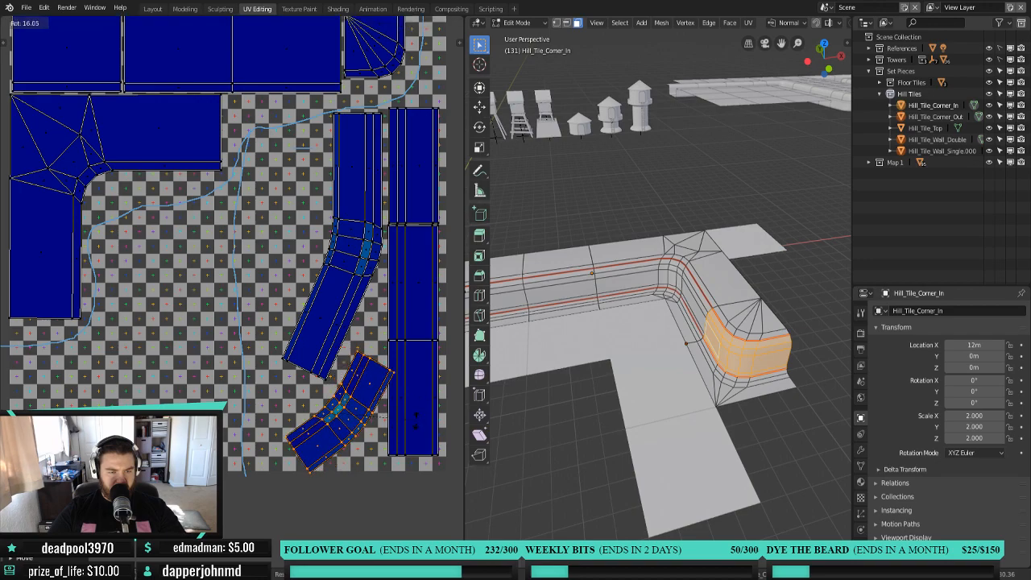
{"action": "left_click", "coordinate": [411, 420]}
{"action": "key", "text": "g"}
{"action": "left_click", "coordinate": [412, 406]}
{"action": "key", "text": "r"}
{"action": "left_click", "coordinate": [414, 400]}
{"action": "key", "text": "g"}
{"action": "left_click", "coordinate": [412, 402]}
{"action": "key", "text": "r"}
{"action": "left_click", "coordinate": [409, 405]}
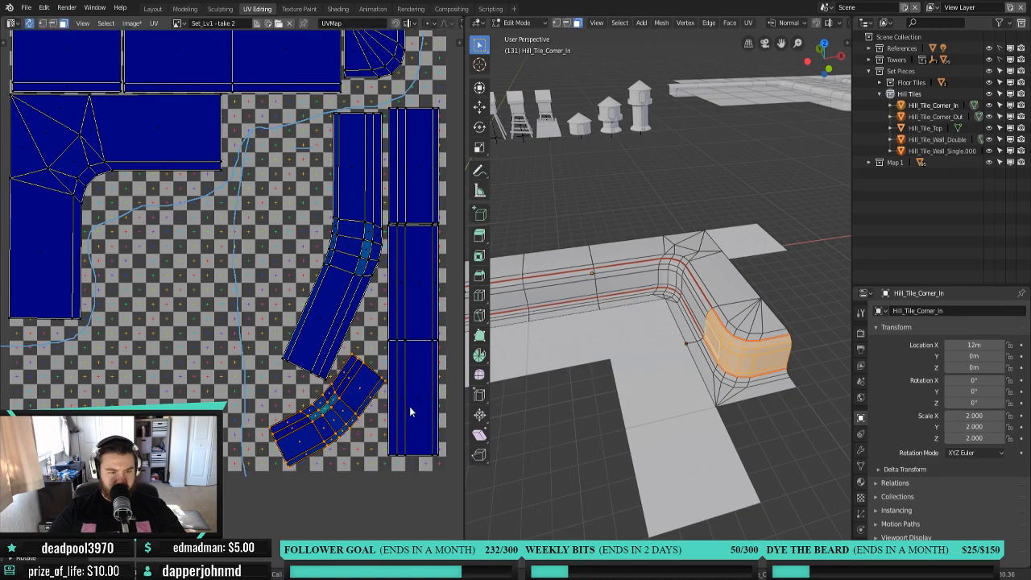
Turn on vertex snapping for UVs and snap the whole double wall island flush against the end of the single wall island.
{"action": "left_click", "coordinate": [409, 406]}
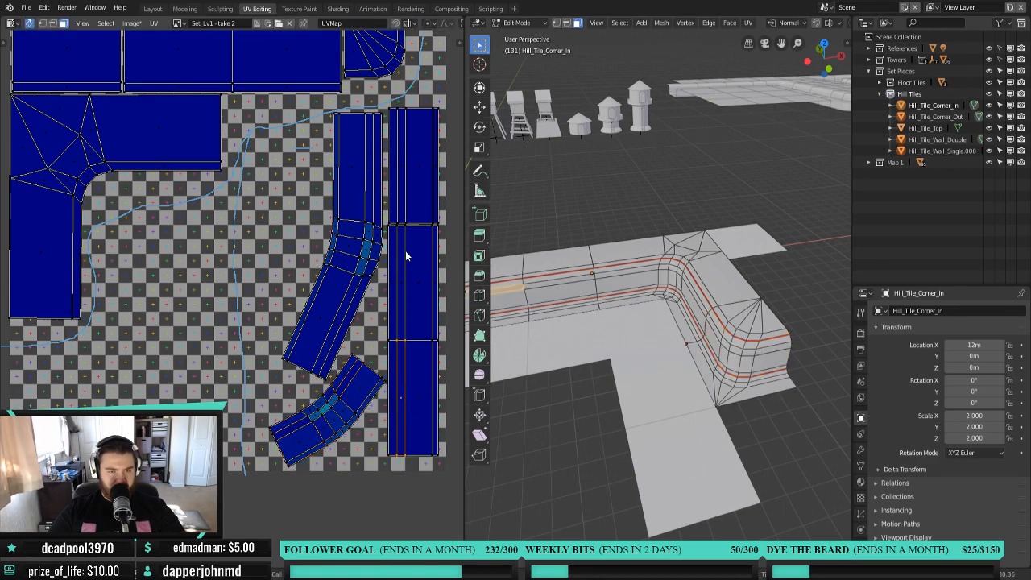
{"action": "left_click", "coordinate": [412, 212], "text": "shift"}
{"action": "left_click", "coordinate": [415, 274]}
{"action": "key", "text": "l"}
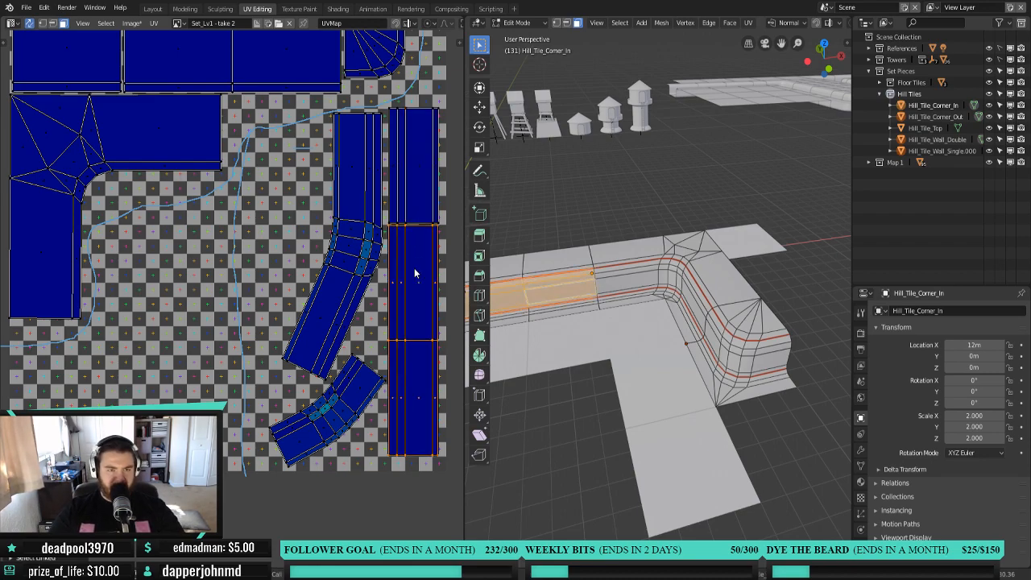
{"action": "left_click", "coordinate": [396, 24]}
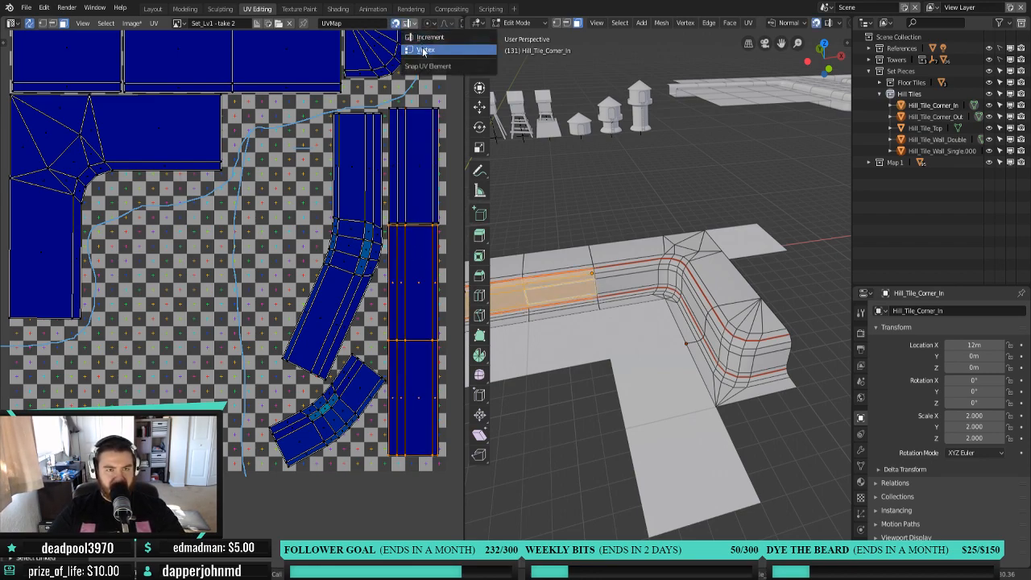
{"action": "key", "text": "g"}
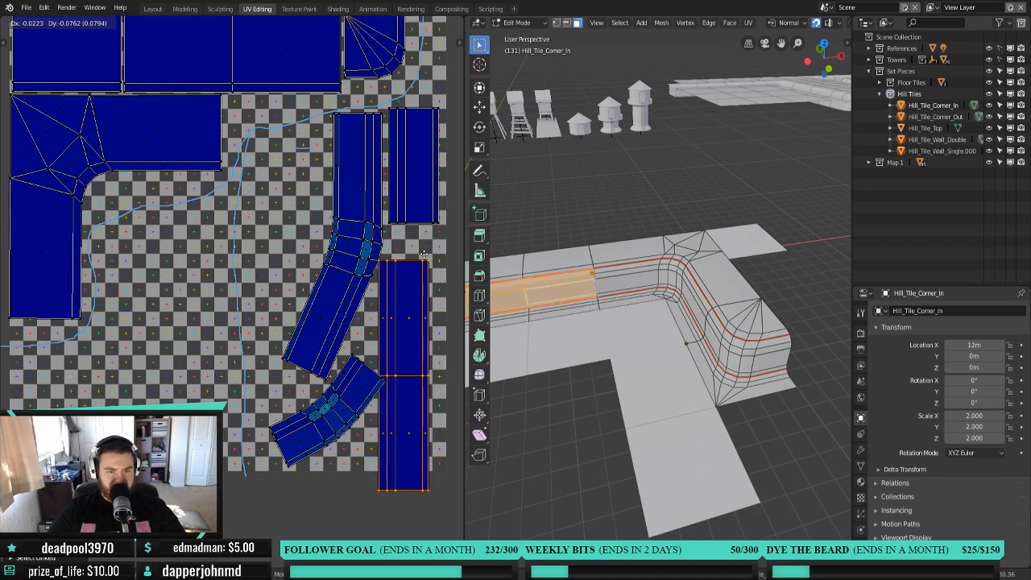
{"action": "left_click", "coordinate": [438, 234]}
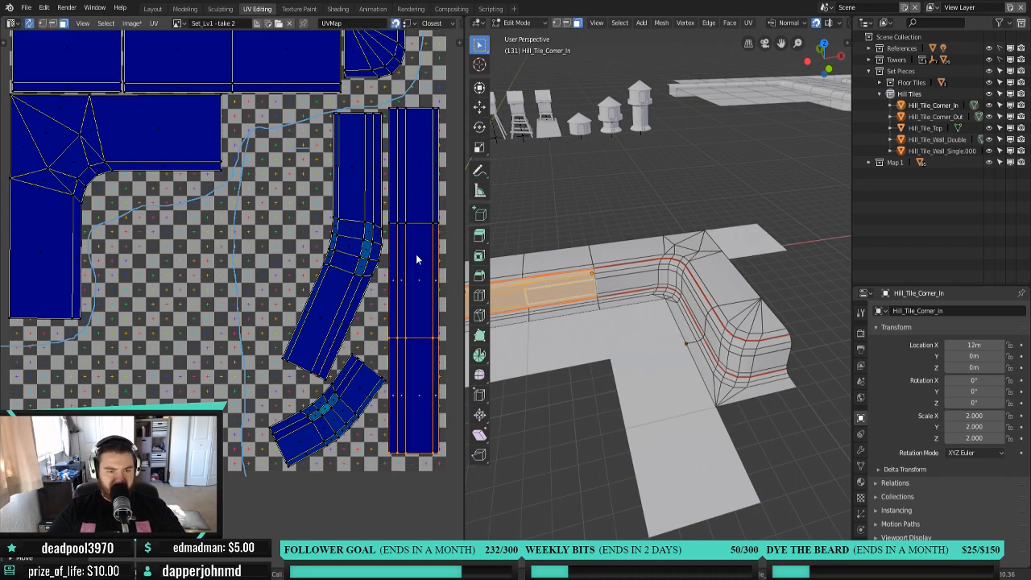
Snap the whole double top island flush against the side of the single top island in the upper row.
{"action": "scroll", "coordinate": [314, 245], "scroll_direction": "down", "scroll_amount": 2}
{"action": "middle_click_drag", "start_coordinate": [218, 256], "coordinate": [329, 303]}
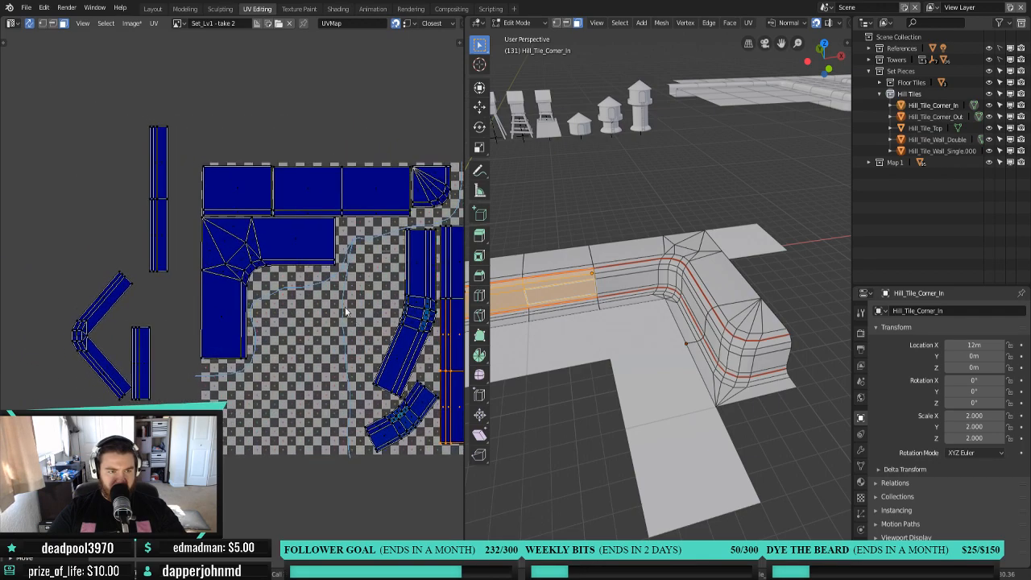
{"action": "scroll", "coordinate": [328, 251], "scroll_direction": "up", "scroll_amount": 2}
{"action": "key", "text": "l"}
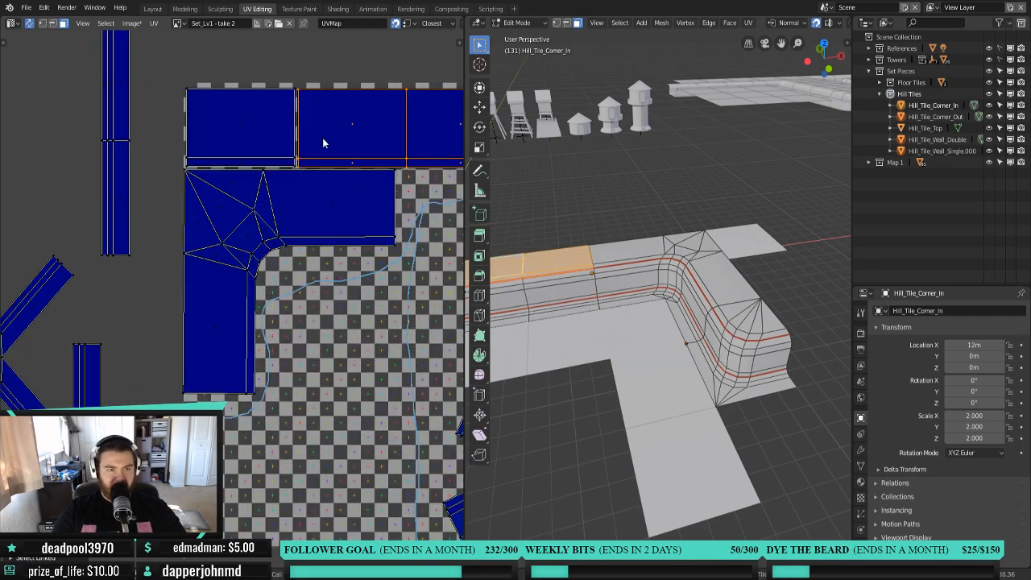
{"action": "key", "text": "g"}
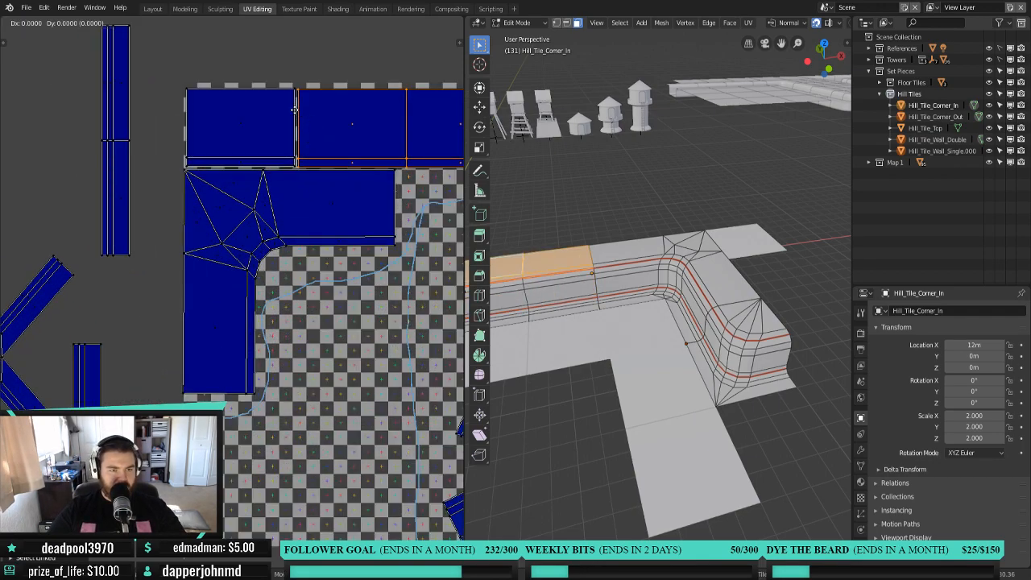
{"action": "left_click", "coordinate": [286, 107]}
{"action": "scroll", "coordinate": [311, 222], "scroll_direction": "down", "scroll_amount": 2}
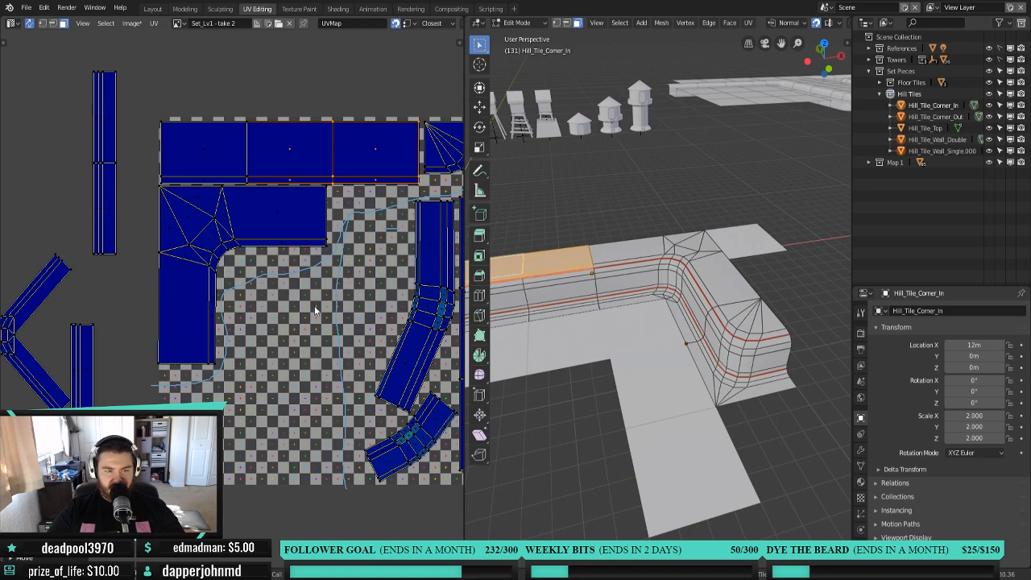
Undo the snapped moves of the double top island and the double wall island.
{"action": "scroll", "coordinate": [202, 327], "scroll_direction": "down", "scroll_amount": 1}
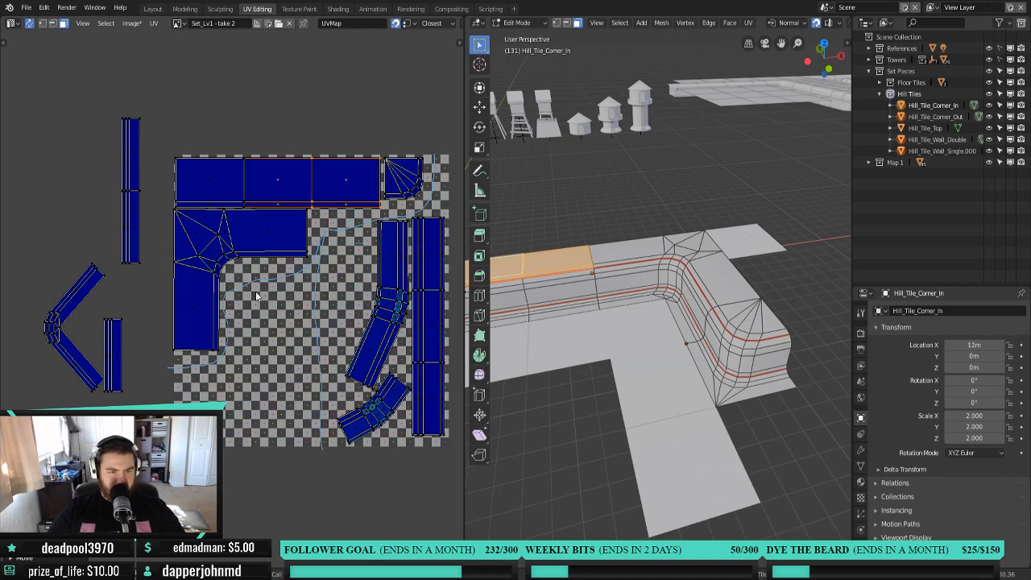
{"action": "middle_click_drag", "start_coordinate": [275, 320], "coordinate": [245, 302]}
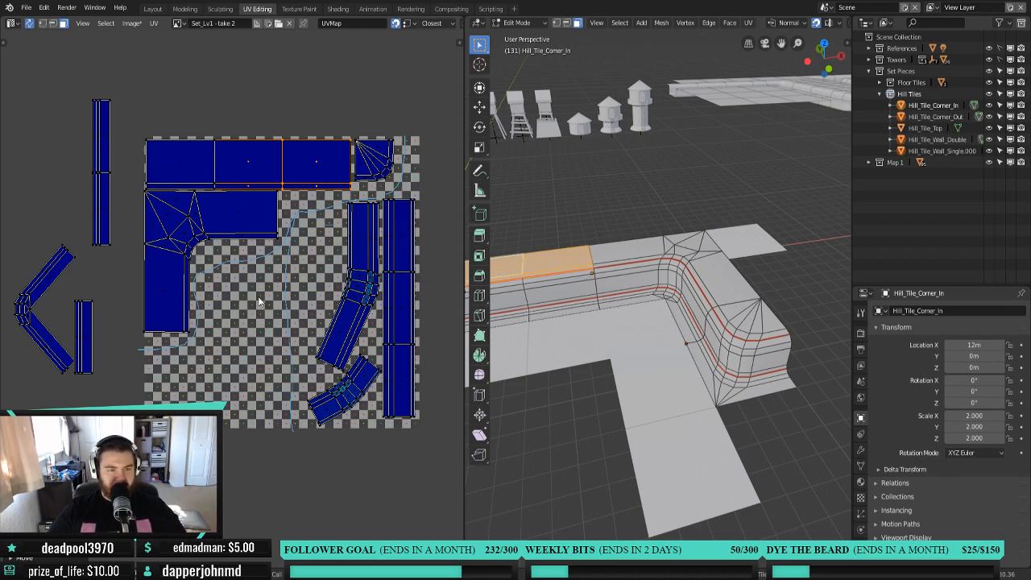
{"action": "key", "text": "ctrl+z"}
{"action": "key", "text": "ctrl+z"}
{"action": "key", "text": "ctrl+z"}
{"action": "key", "text": "ctrl+z"}
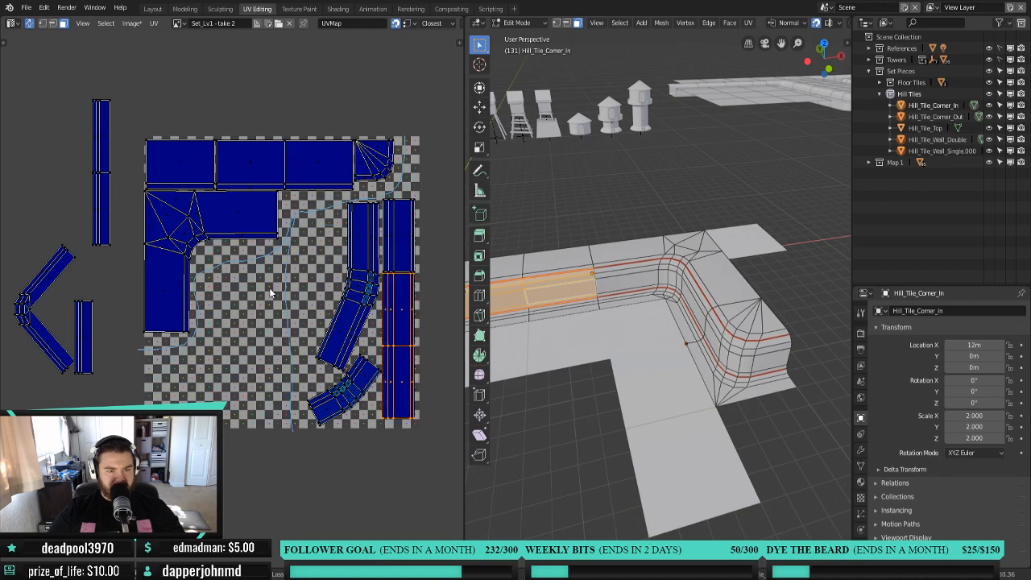
Move the whole fan-shaped corner top island about 0.07 outward, close to the upper right corner of the UV square.
{"action": "scroll", "coordinate": [289, 263], "scroll_direction": "up", "scroll_amount": 2}
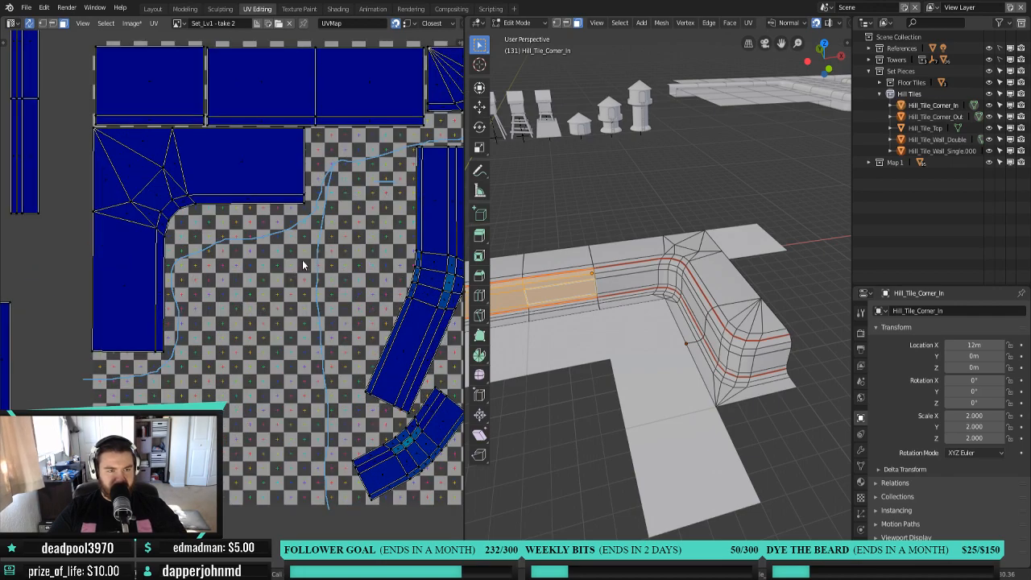
{"action": "middle_click_drag", "start_coordinate": [214, 247], "coordinate": [210, 247], "text": "shift"}
{"action": "left_click", "coordinate": [382, 68]}
{"action": "key", "text": "ctrl+l"}
{"action": "middle_click_drag", "start_coordinate": [356, 123], "coordinate": [325, 159]}
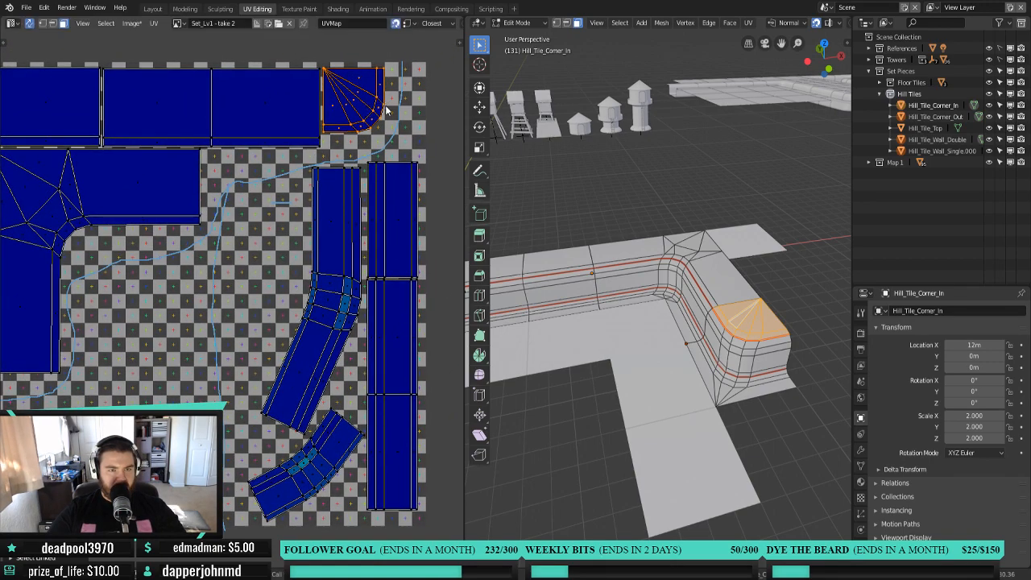
{"action": "key", "text": "g"}
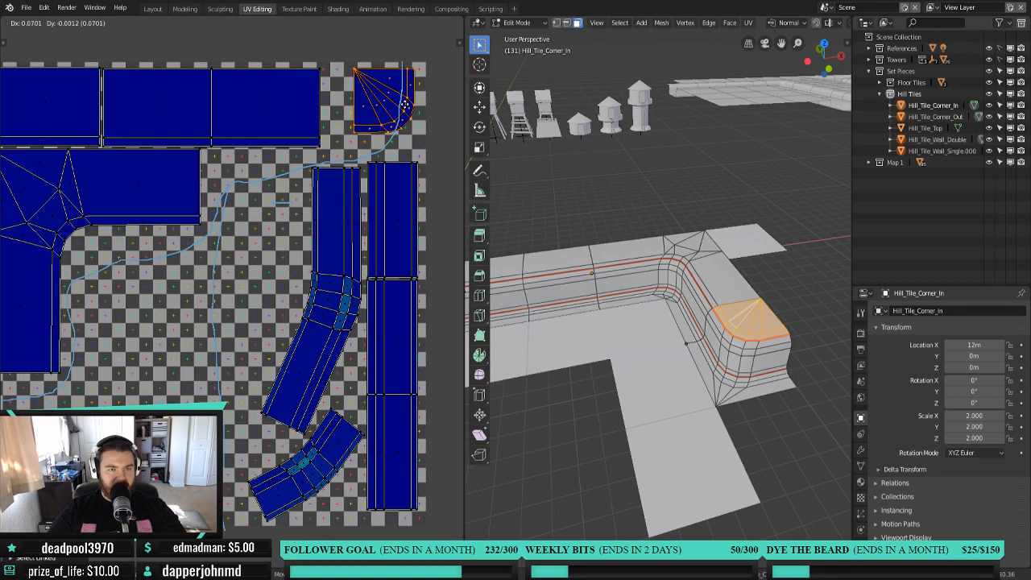
{"action": "left_click", "coordinate": [366, 139]}
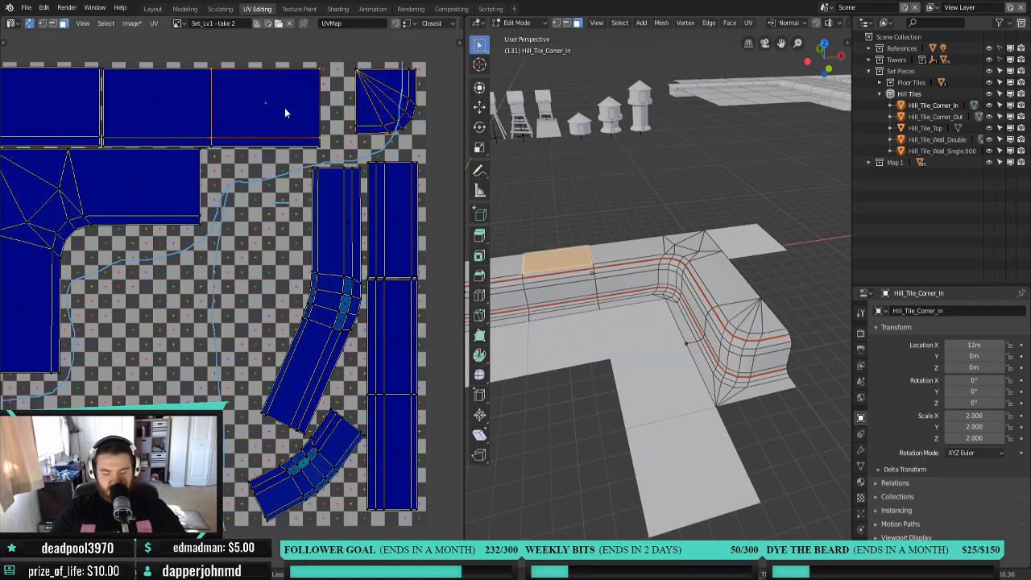
Move the whole double top island sideways to leave even gaps to the single top island and the fan-shaped corner island.
{"action": "key", "text": "ctrl+l"}
{"action": "key", "text": "g"}
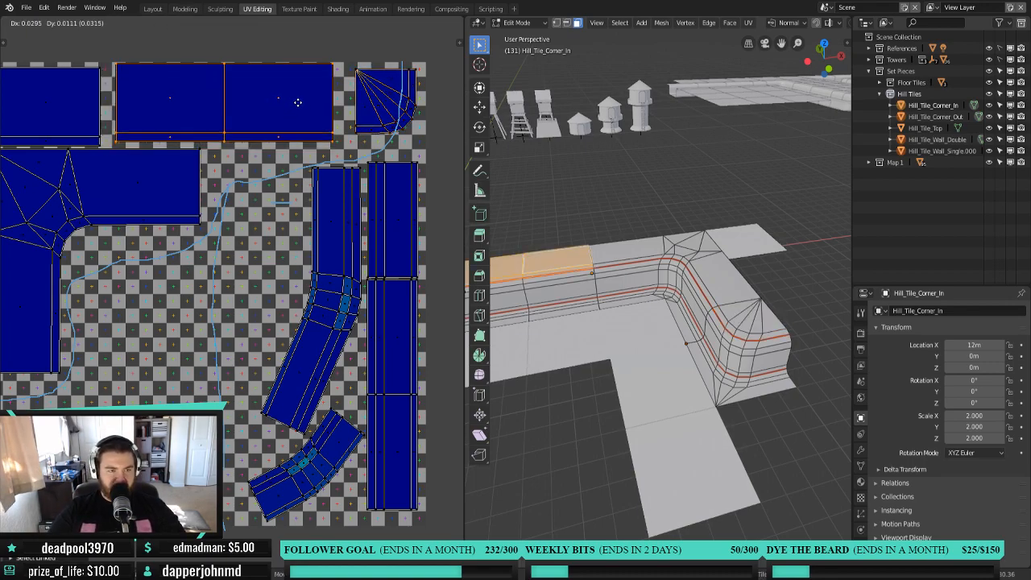
{"action": "right_click", "coordinate": [301, 108]}
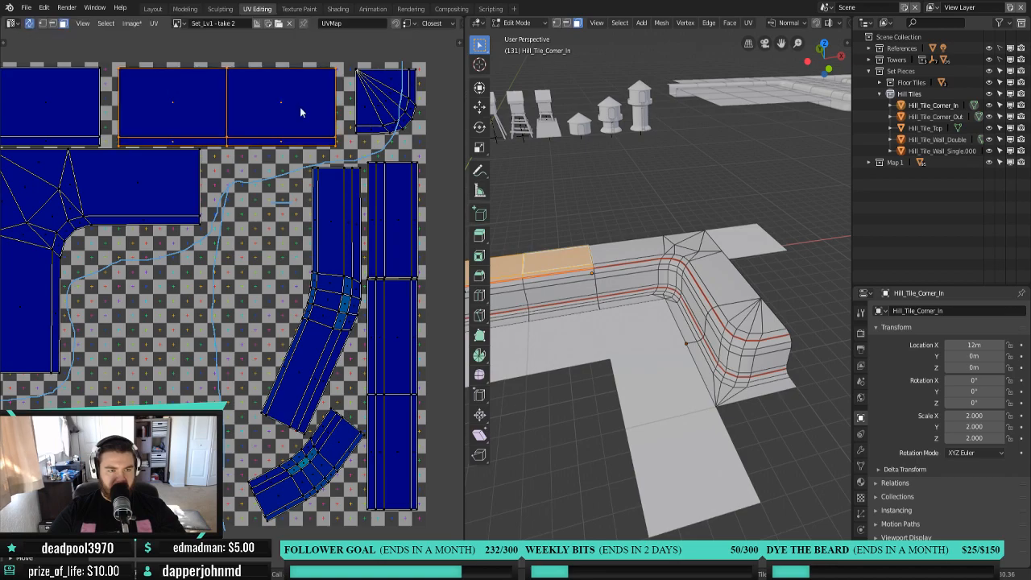
Move the whole L-shaped island slightly down along Y, away from the top row, and about 0.017 inward along X.
{"action": "left_click", "coordinate": [133, 199]}
{"action": "key", "text": "ctrl+l"}
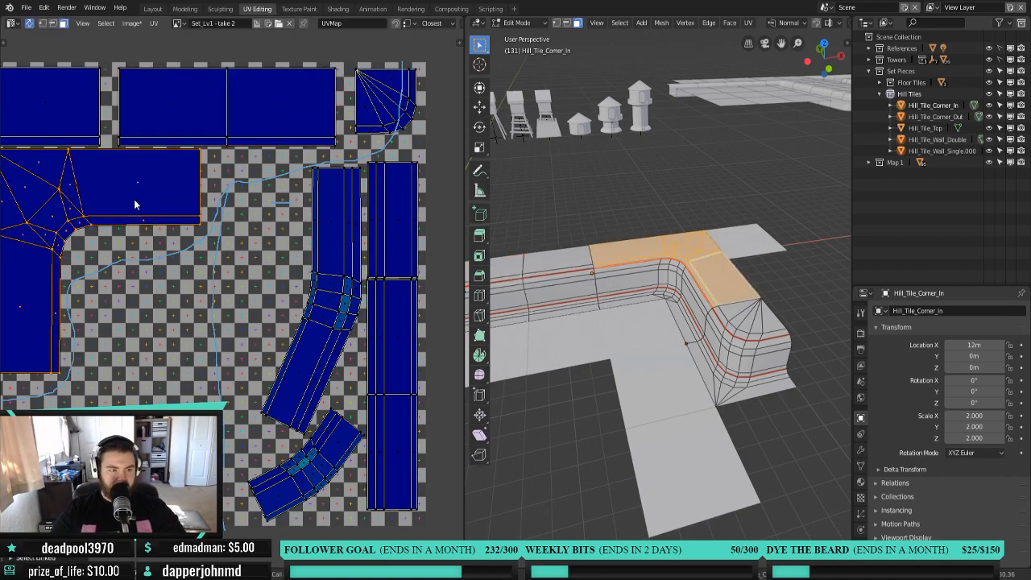
{"action": "key", "text": "g"}
{"action": "key", "text": "y"}
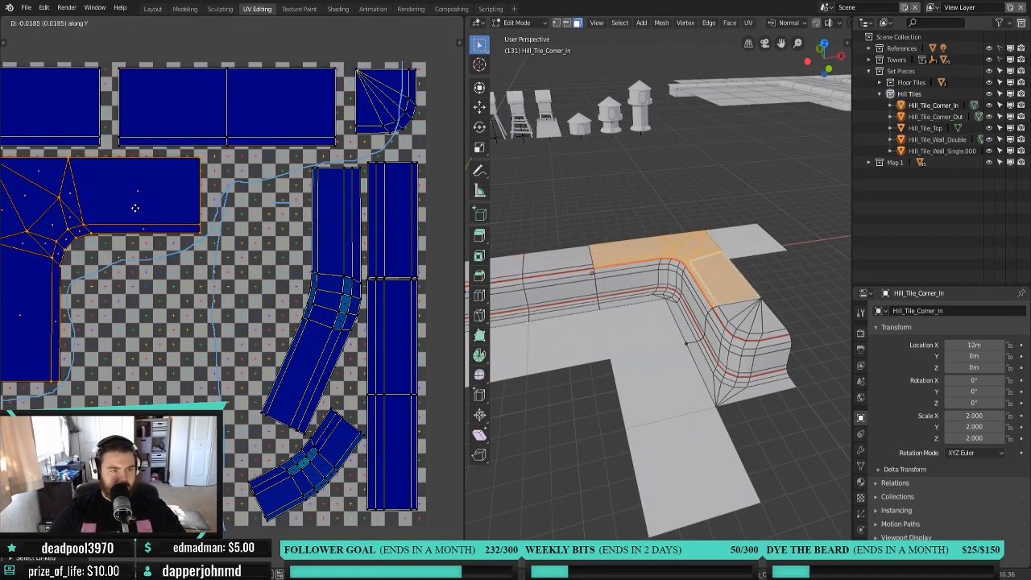
{"action": "left_click", "coordinate": [139, 214]}
{"action": "scroll", "coordinate": [127, 274], "scroll_direction": "down", "scroll_amount": 1}
{"action": "middle_click_drag", "start_coordinate": [125, 288], "coordinate": [162, 288]}
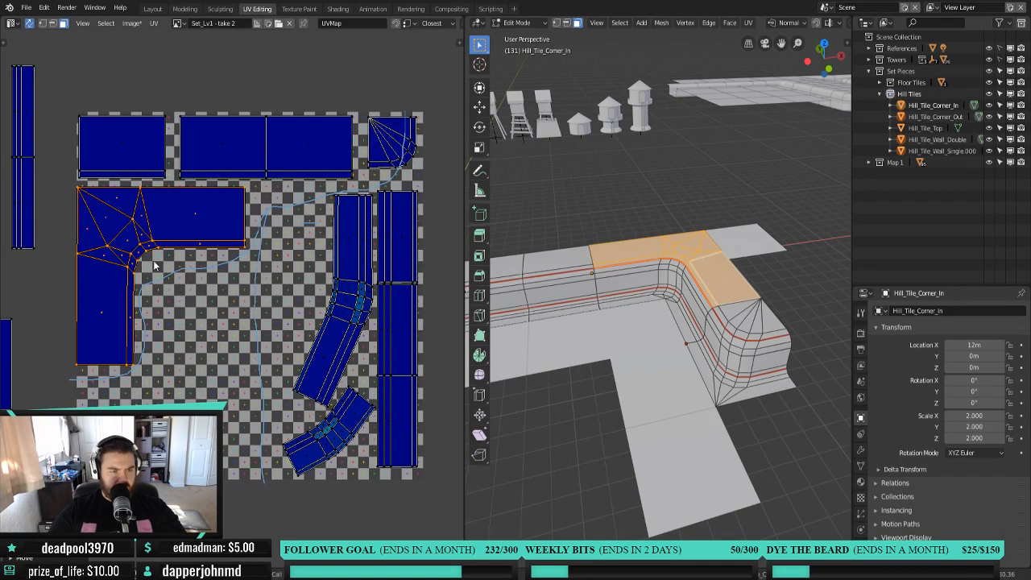
{"action": "key", "text": "g"}
{"action": "key", "text": "x"}
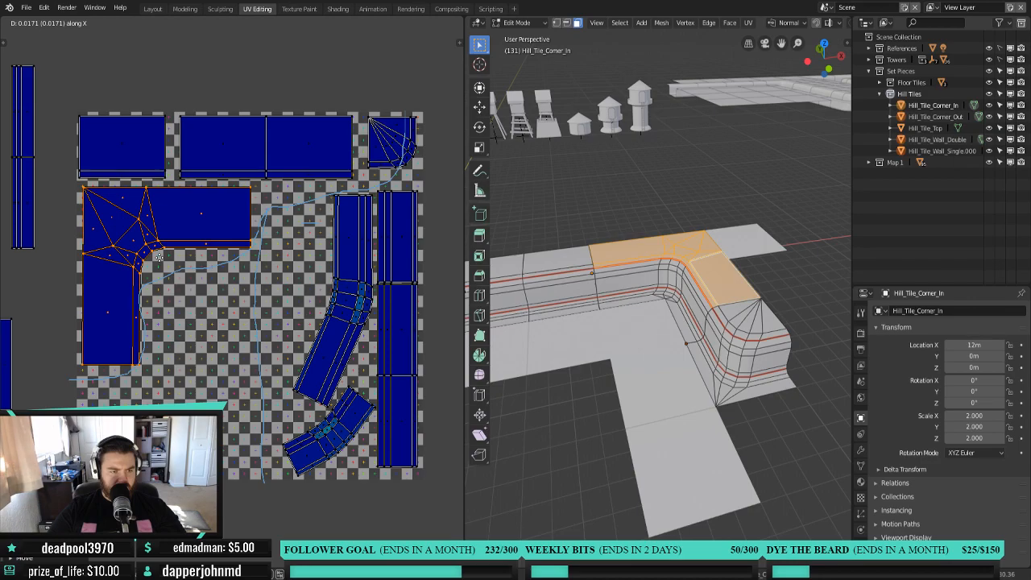
{"action": "left_click", "coordinate": [159, 256]}
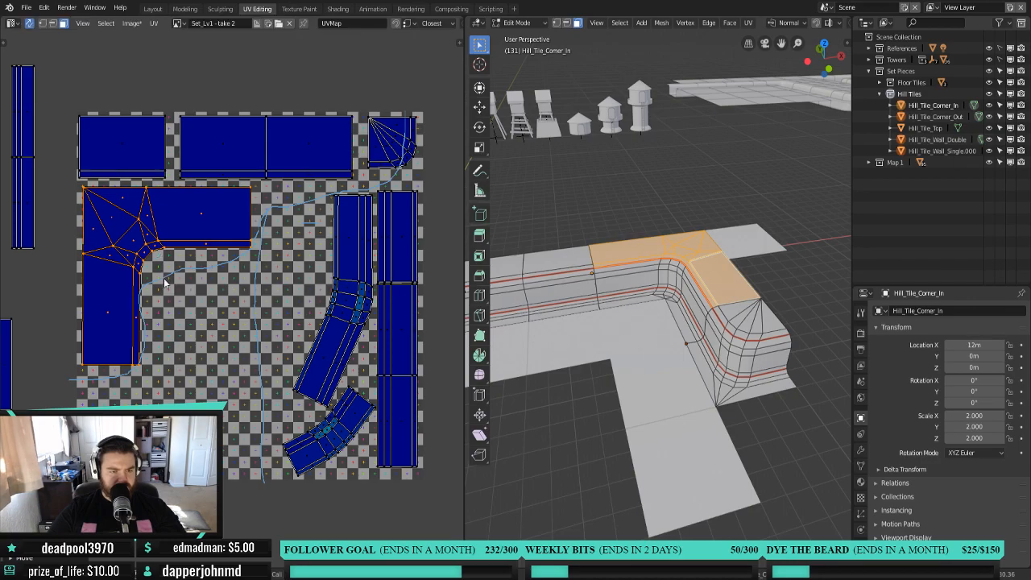
Move the whole double wall island down along Y by about 0.023 to leave a gap below the single wall island.
{"action": "left_click", "coordinate": [396, 349]}
{"action": "key", "text": "ctrl+l"}
{"action": "key", "text": "g"}
{"action": "key", "text": "y"}
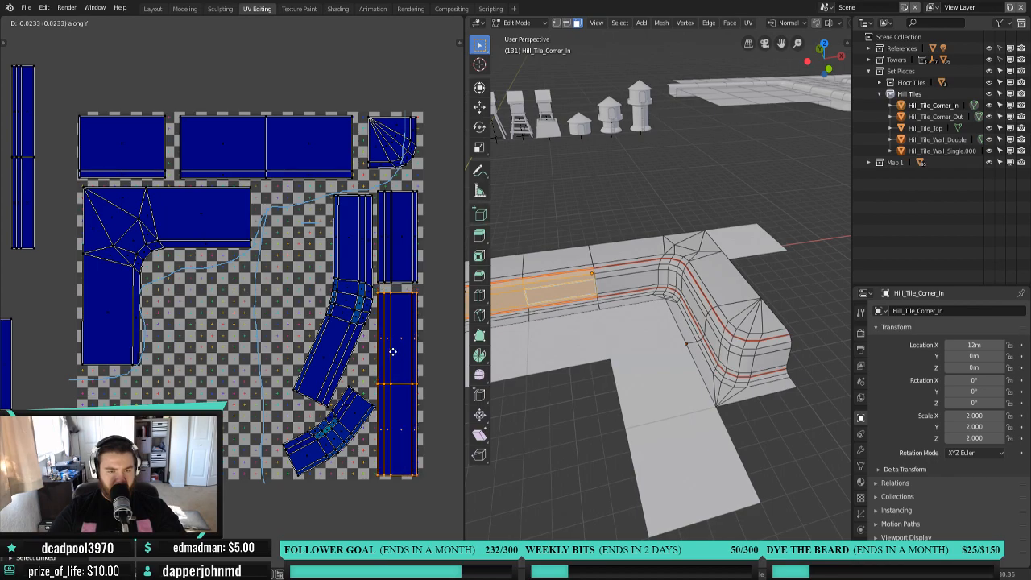
{"action": "left_click", "coordinate": [395, 354]}
Move the whole long curved wall island slightly down and about 0.04 away from the vertical wall strips.
{"action": "left_click", "coordinate": [340, 292]}
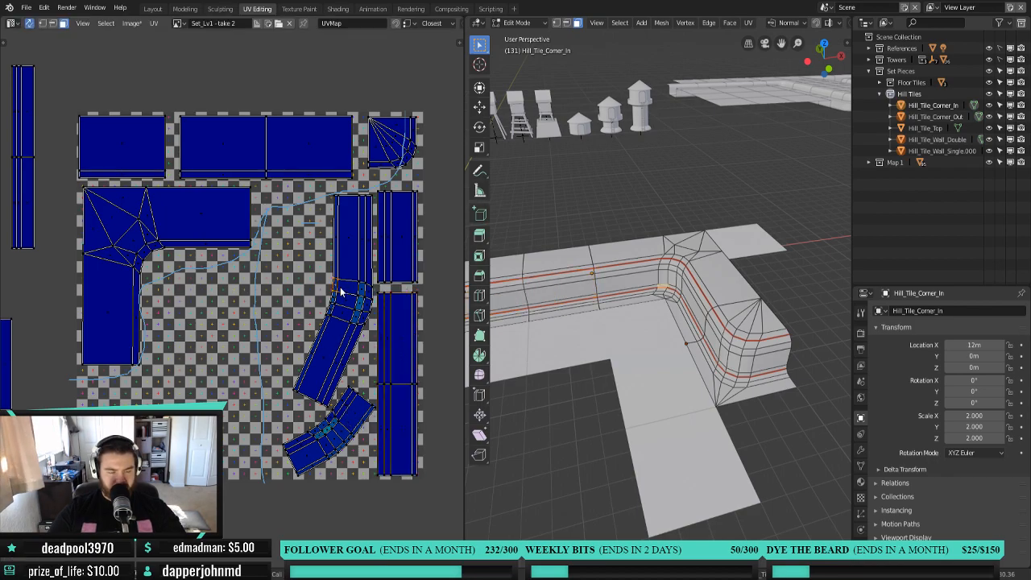
{"action": "key", "text": "ctrl+l"}
{"action": "key", "text": "g"}
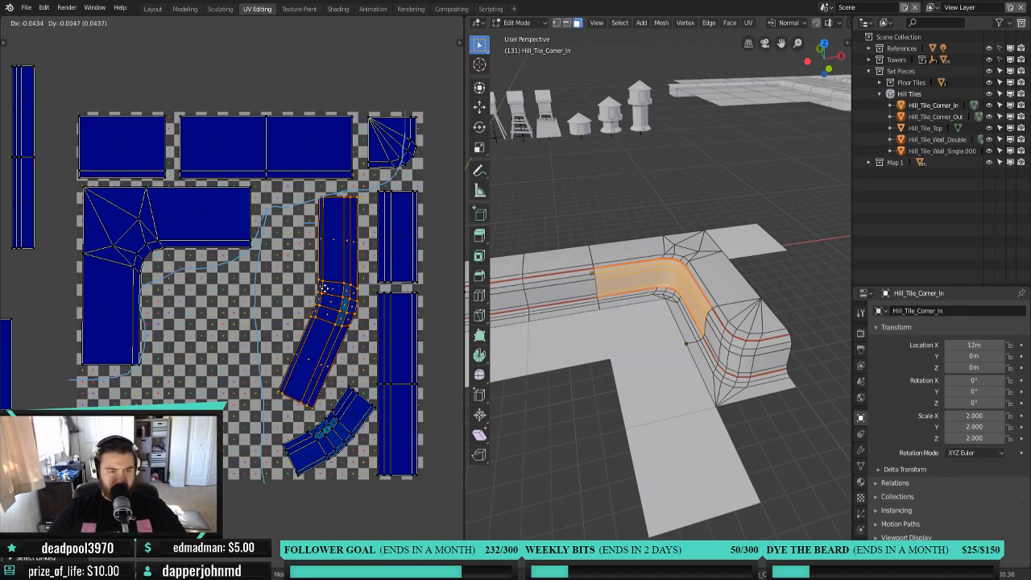
{"action": "left_click", "coordinate": [323, 292]}
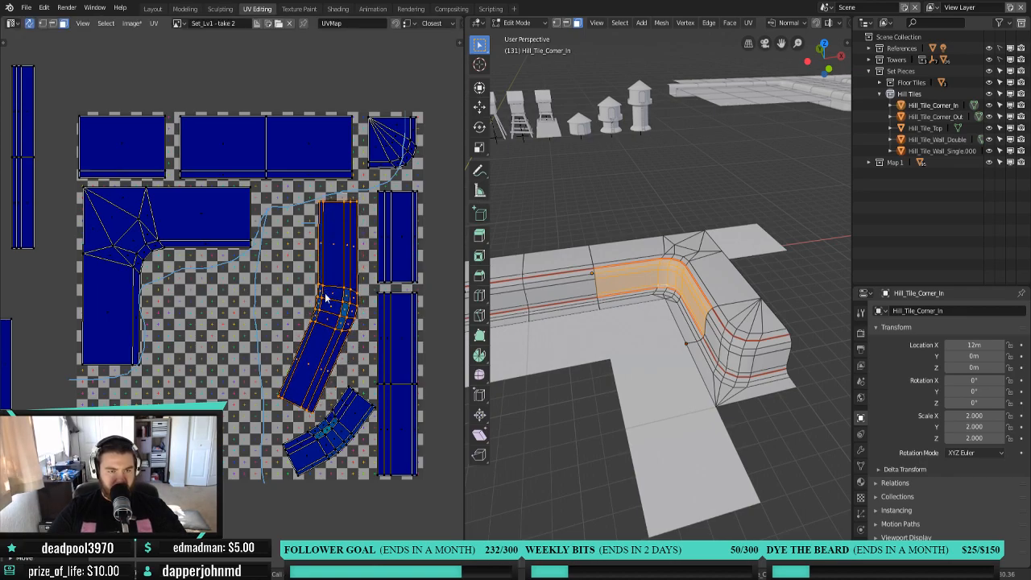
Examine the islands still outside the UV square and identify which hill tile faces they belong to.
{"action": "middle_click_drag", "start_coordinate": [167, 366], "coordinate": [192, 372]}
{"action": "scroll", "coordinate": [191, 373], "scroll_direction": "down", "scroll_amount": 2}
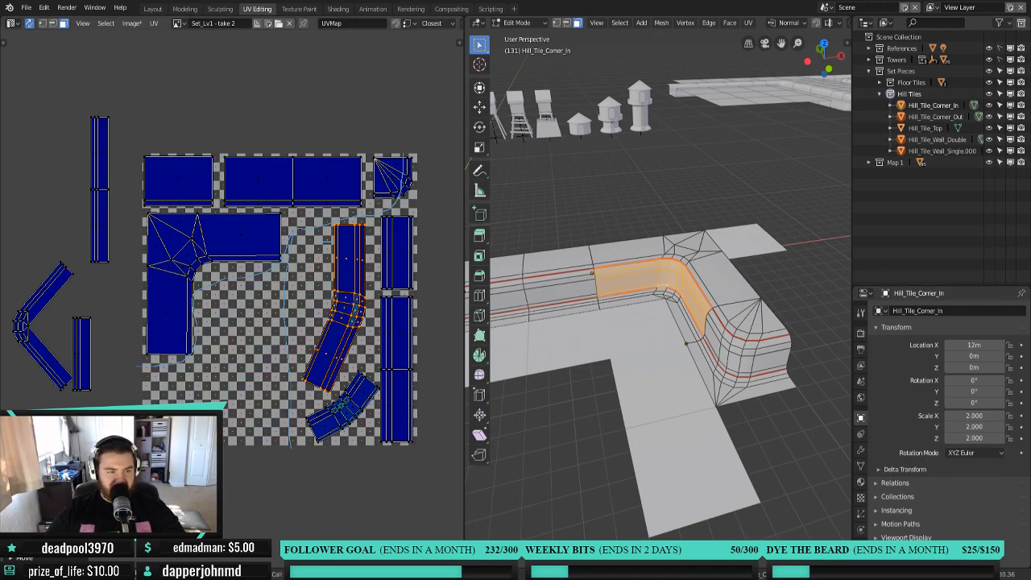
{"action": "middle_click_drag", "start_coordinate": [131, 338], "coordinate": [166, 330]}
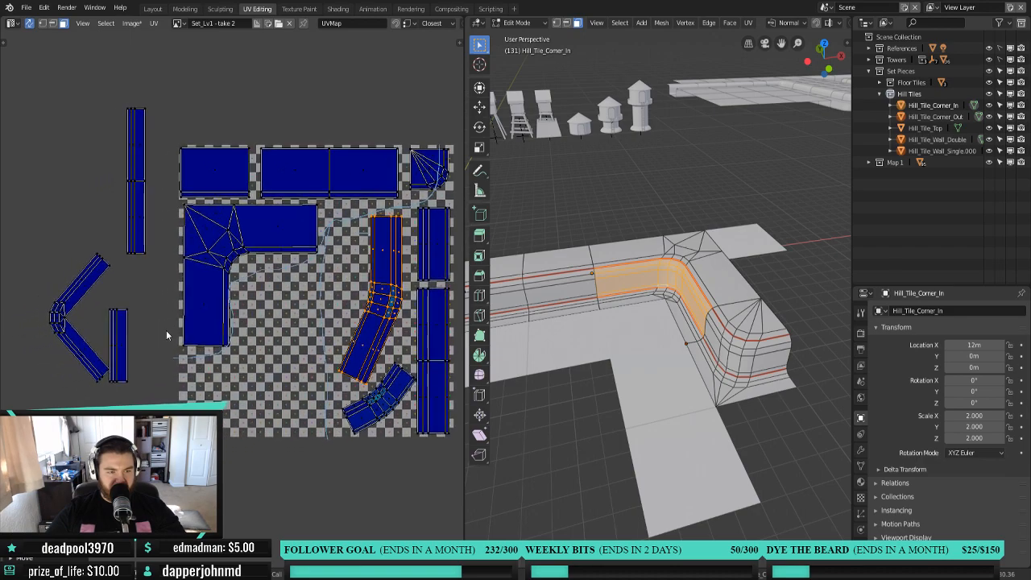
{"action": "left_click", "coordinate": [145, 184]}
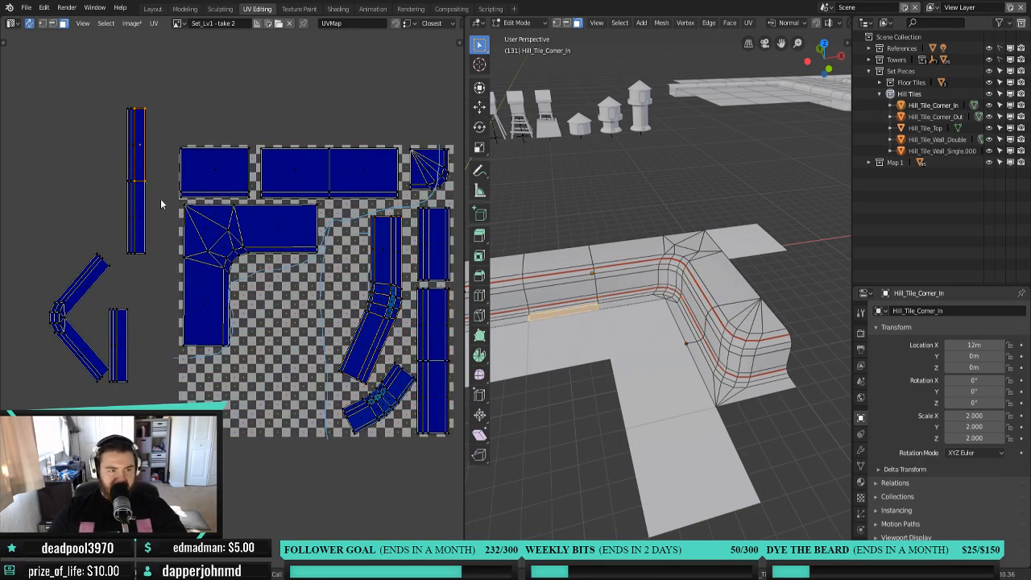
{"action": "scroll", "coordinate": [97, 346], "scroll_direction": "down", "scroll_amount": 3}
{"action": "left_click", "coordinate": [74, 252]}
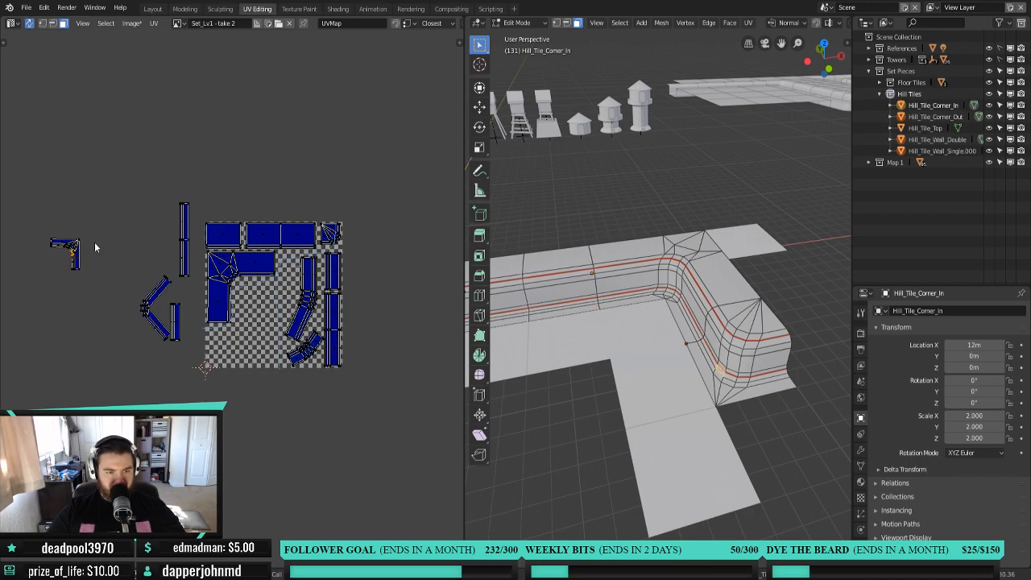
{"action": "scroll", "coordinate": [102, 254], "scroll_direction": "up", "scroll_amount": 3}
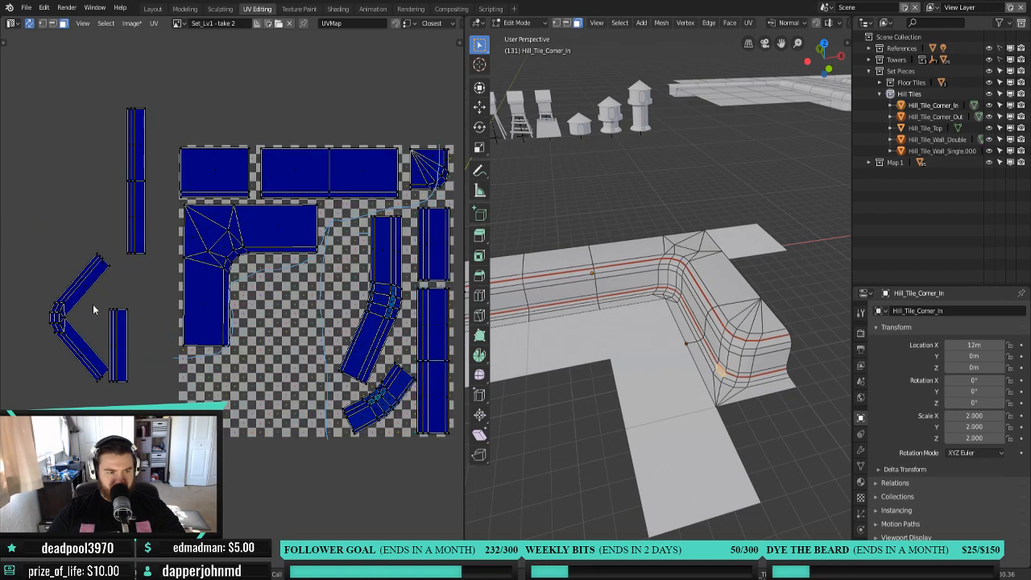
Move the whole double wall base strip island into the UV square, about 0.62 along X and 0.60 down along Y.
{"action": "left_click", "coordinate": [138, 225]}
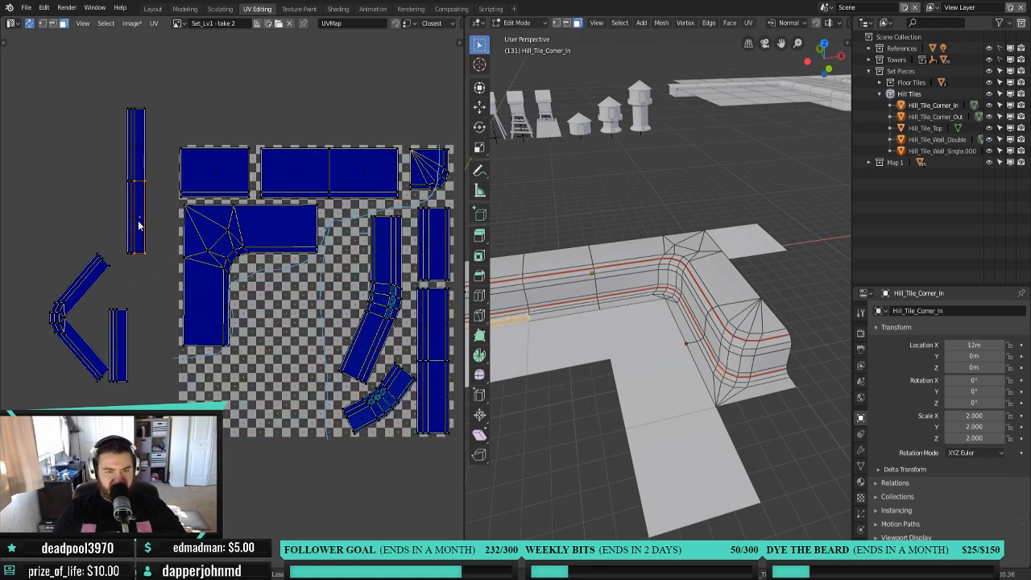
{"action": "key", "text": "ctrl+l"}
{"action": "middle_click_drag", "start_coordinate": [579, 346], "coordinate": [686, 394]}
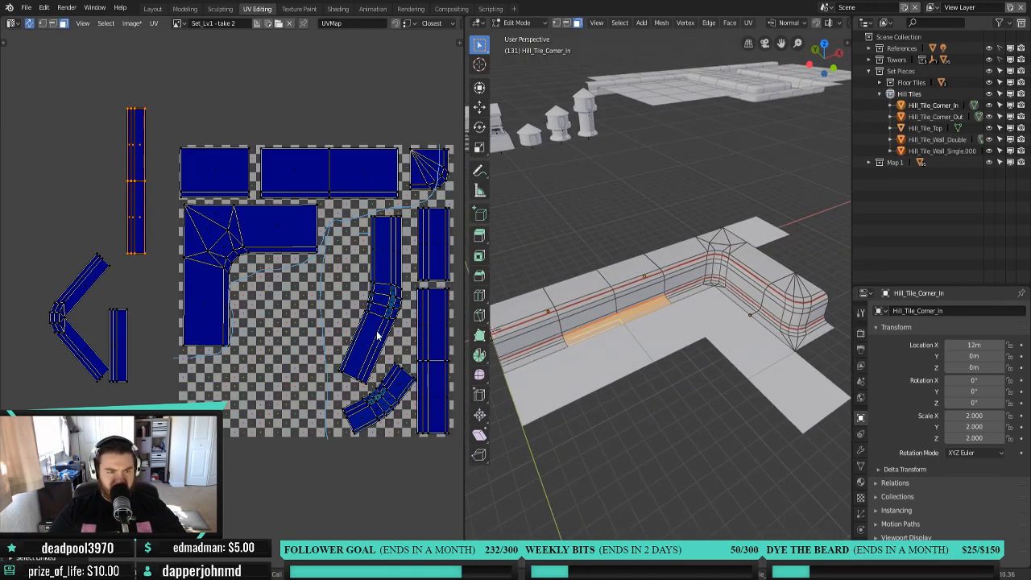
{"action": "key", "text": "g"}
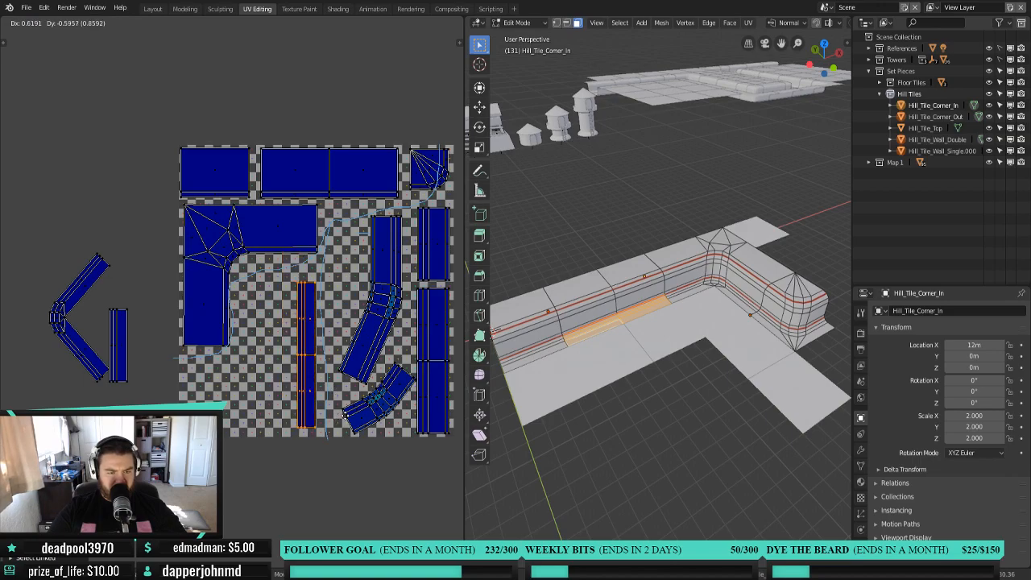
{"action": "left_click", "coordinate": [346, 418]}
Rotate the whole V-shaped inner corner base island about 46° and move it into the notch under the L-shaped top island.
{"action": "scroll", "coordinate": [205, 381], "scroll_direction": "down", "scroll_amount": 1}
{"action": "middle_click_drag", "start_coordinate": [4, 233], "coordinate": [70, 243]}
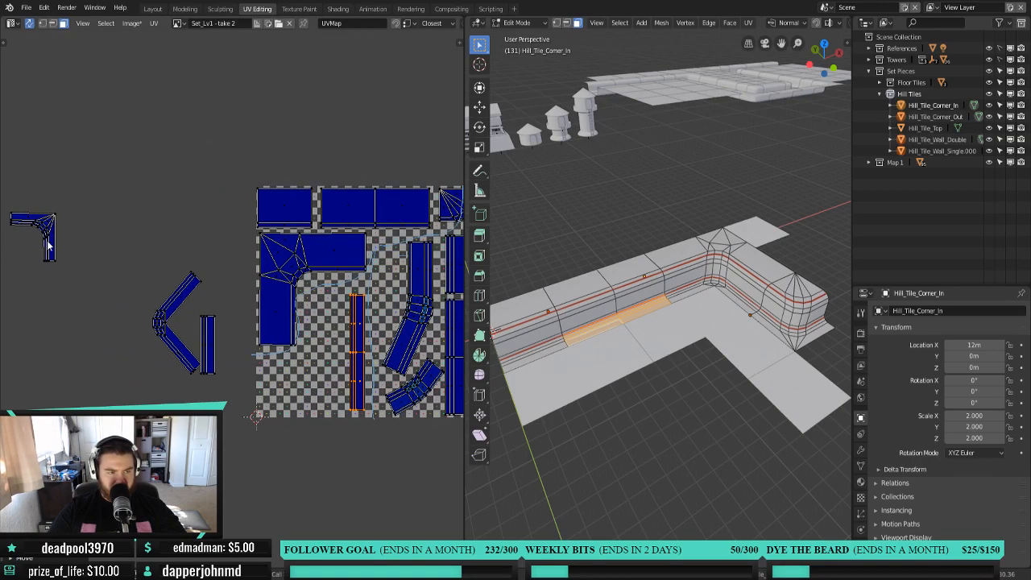
{"action": "left_click", "coordinate": [182, 304]}
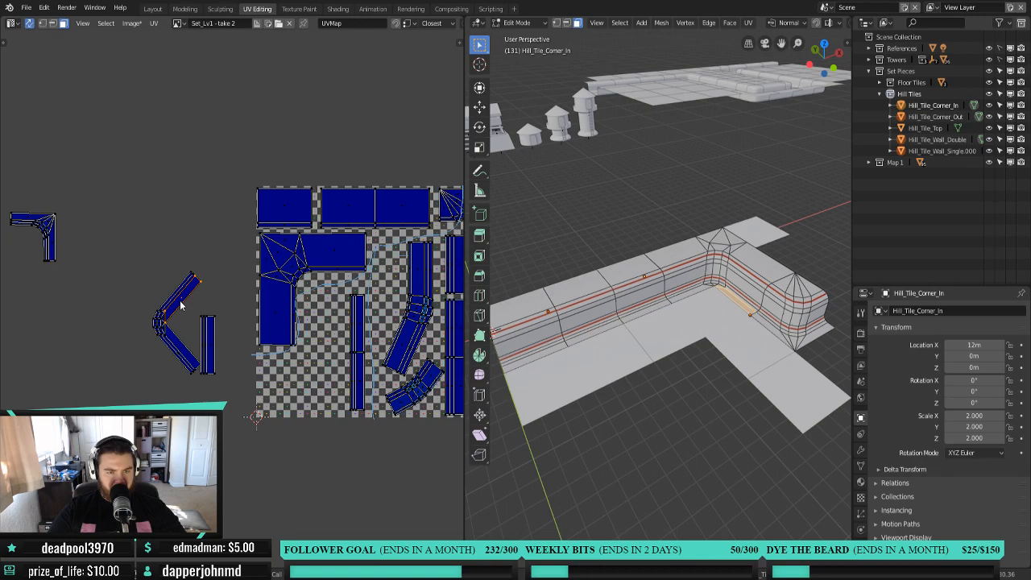
{"action": "key", "text": "ctrl+l"}
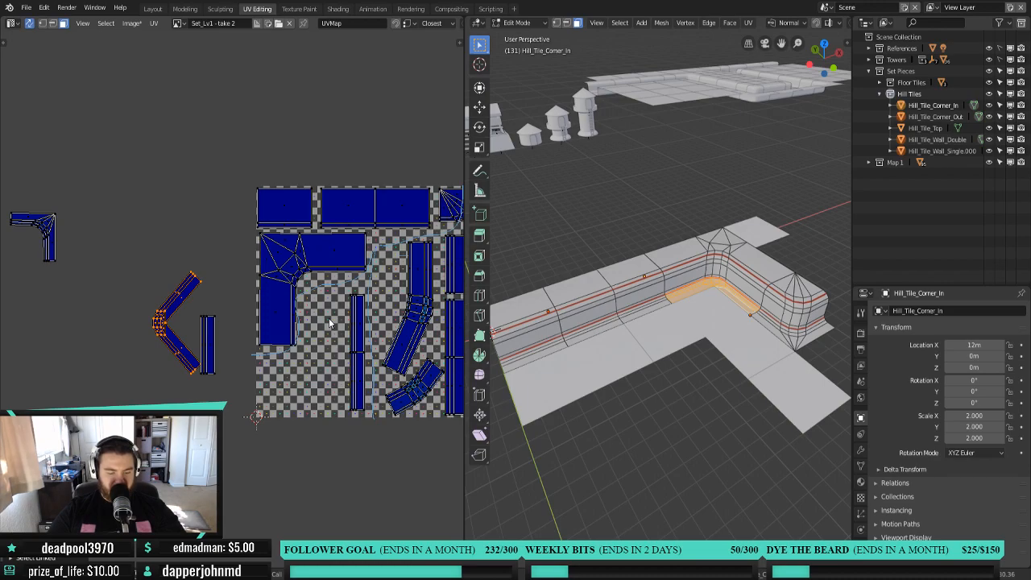
{"action": "key", "text": "r"}
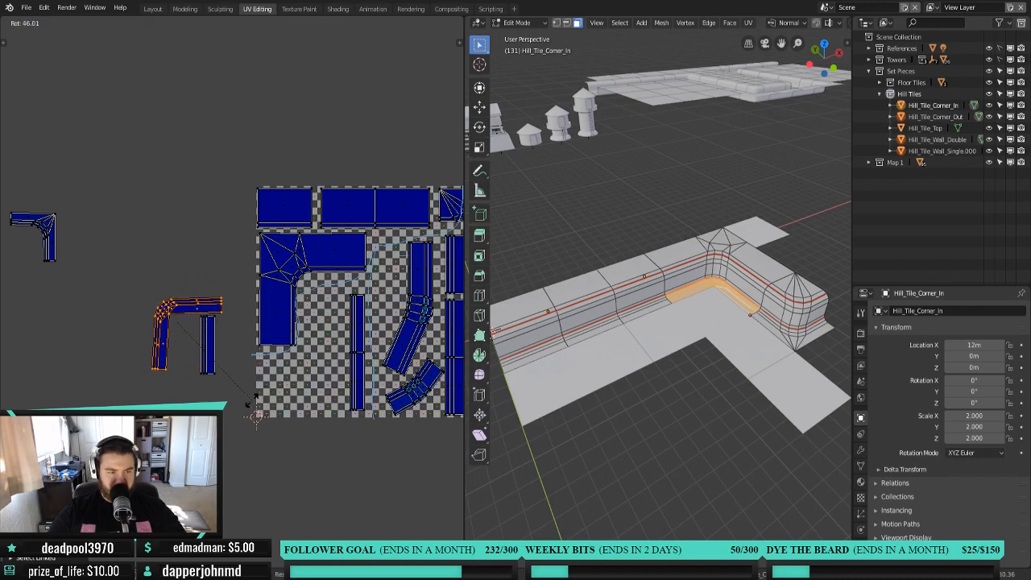
{"action": "left_click", "coordinate": [250, 377]}
{"action": "key", "text": "g"}
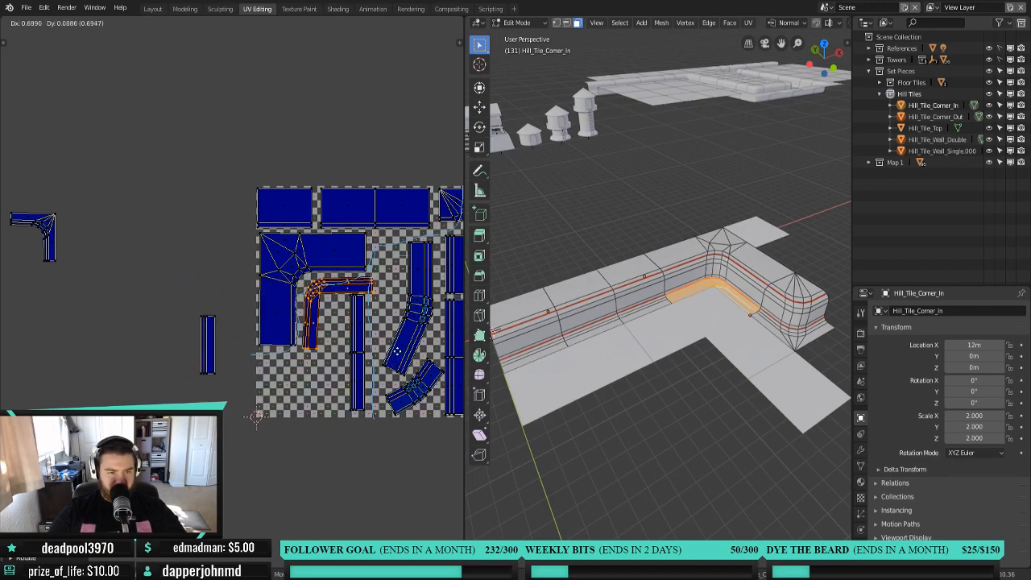
{"action": "left_click", "coordinate": [397, 351]}
Rotate the double wall base strip island 90° and move it along the UV square's bottom edge, near the origin.
{"action": "left_click", "coordinate": [362, 338]}
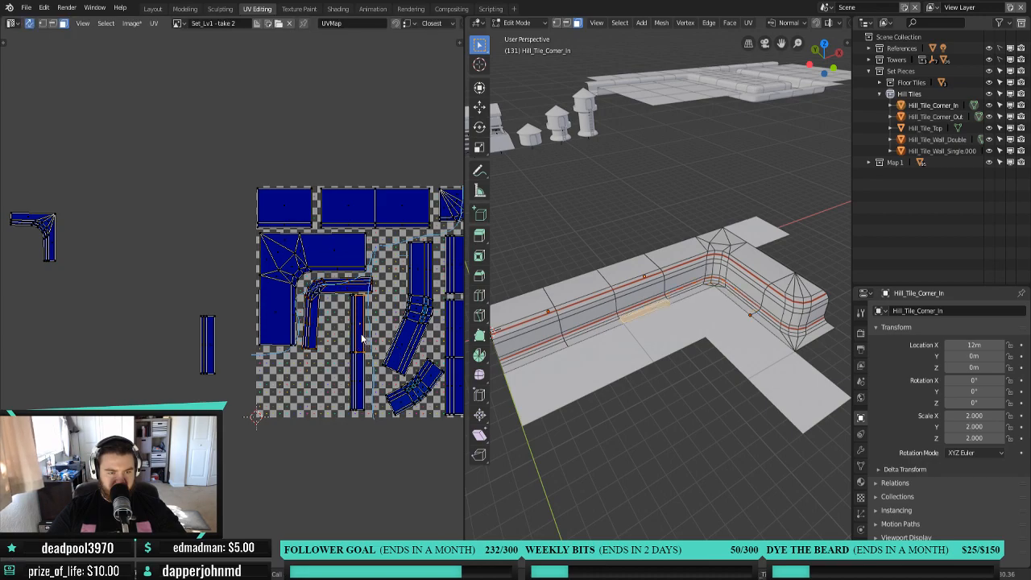
{"action": "key", "text": "l"}
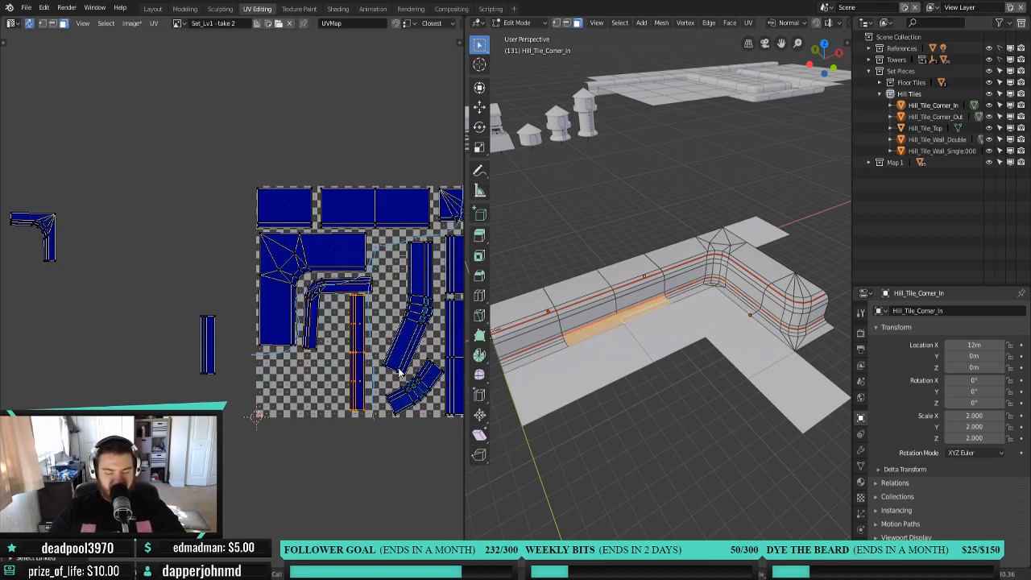
{"action": "type", "text": "r90"}
{"action": "key", "text": "Return"}
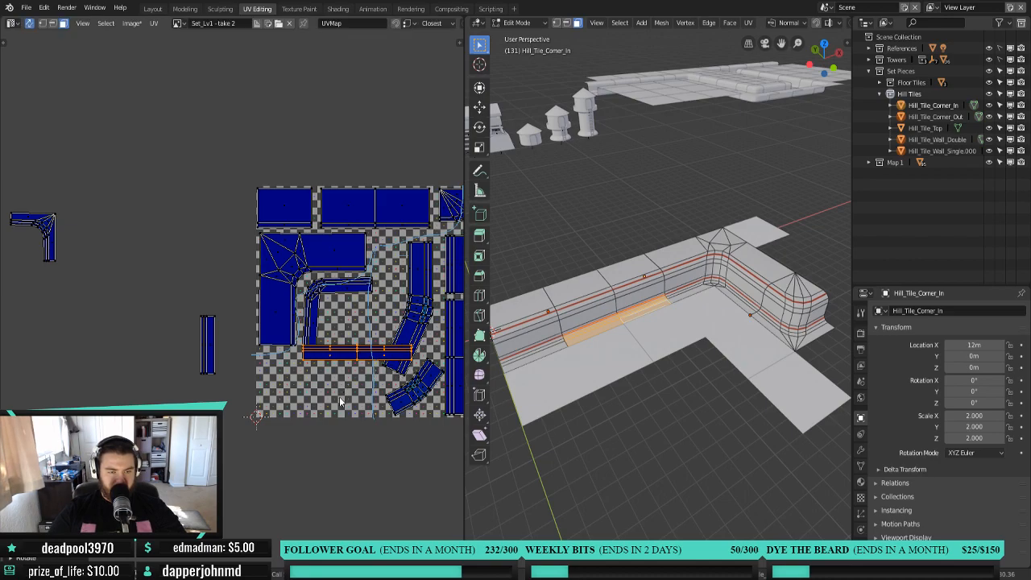
{"action": "key", "text": "g"}
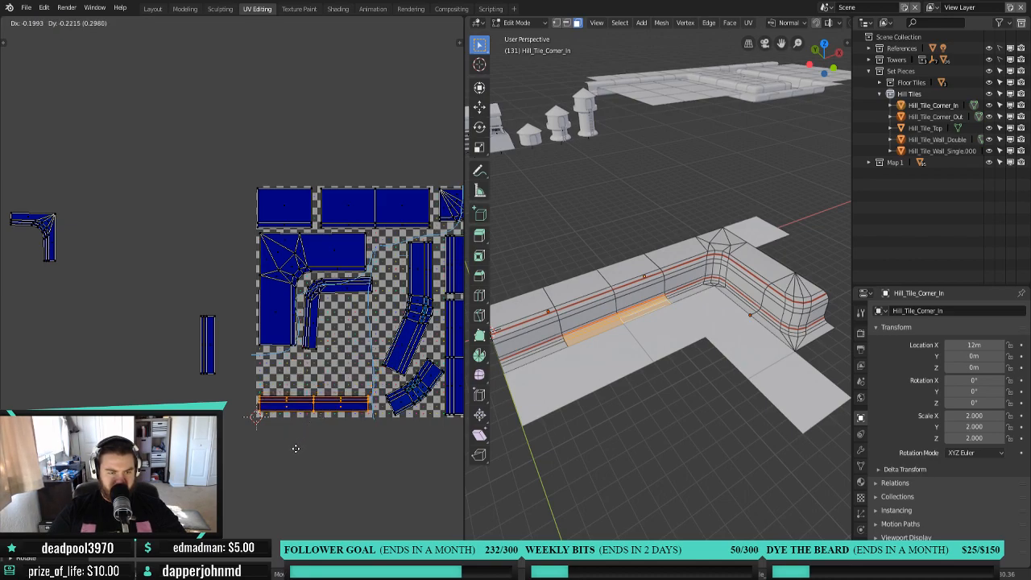
{"action": "left_click", "coordinate": [296, 451]}
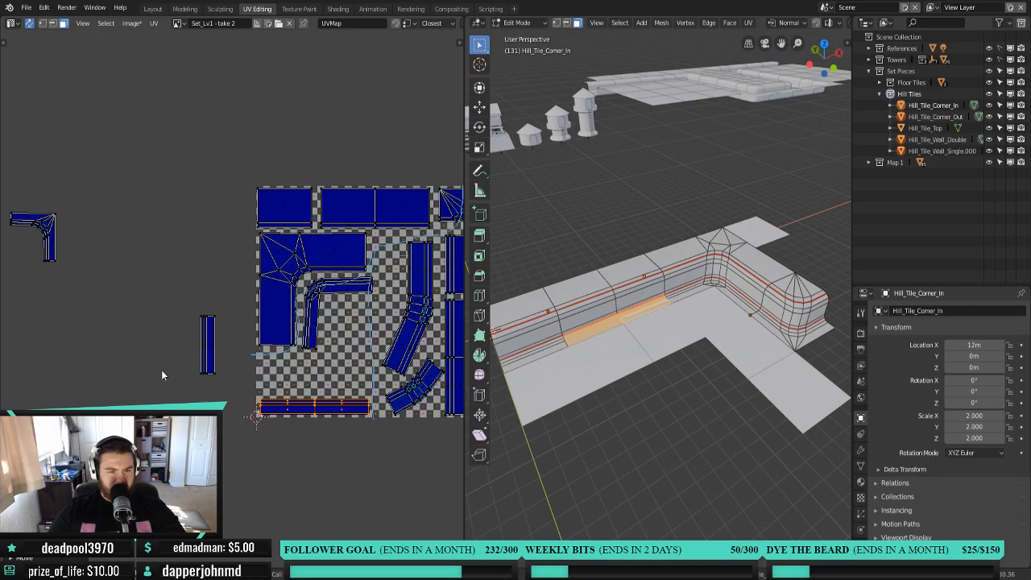
Move the whole L-shaped outer corner base island from the far side to just below the UV square.
{"action": "left_click", "coordinate": [51, 231]}
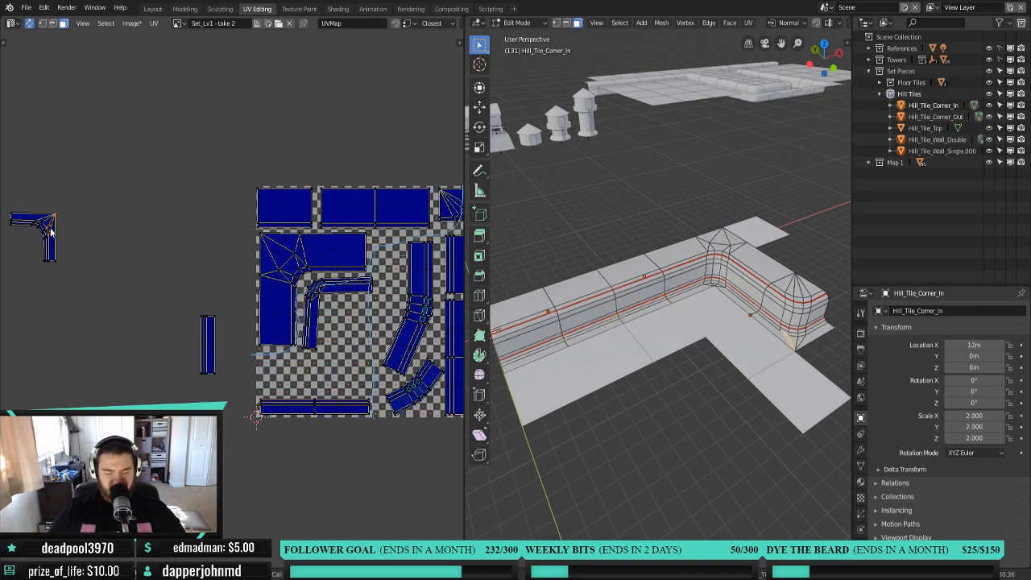
{"action": "key", "text": "l"}
{"action": "key", "text": "g"}
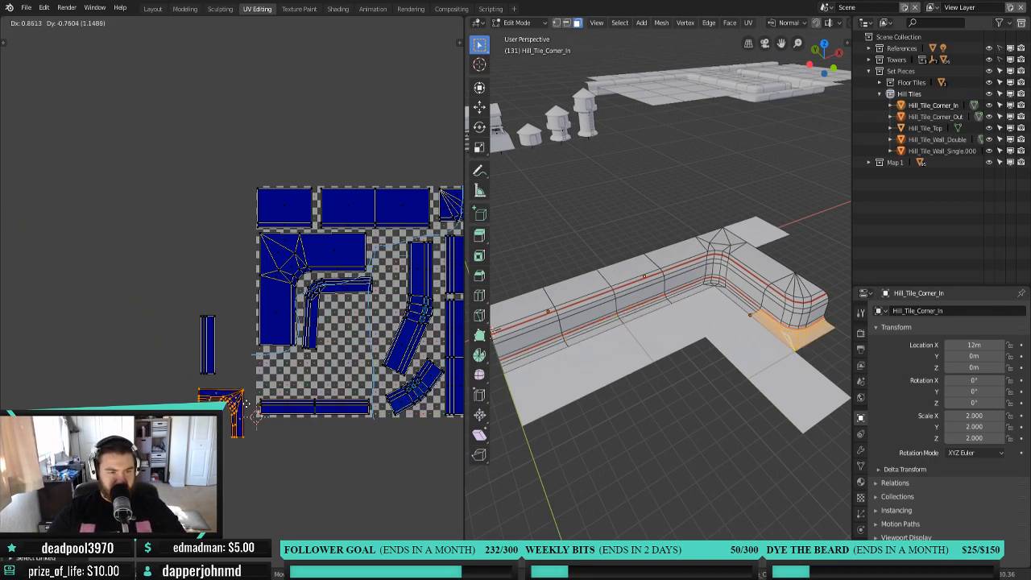
{"action": "left_click", "coordinate": [347, 442]}
{"action": "middle_click_drag", "start_coordinate": [324, 415], "coordinate": [265, 394]}
Clear the seams around the whole inner corner wall section of the hill tiles.
{"action": "key", "text": "a"}
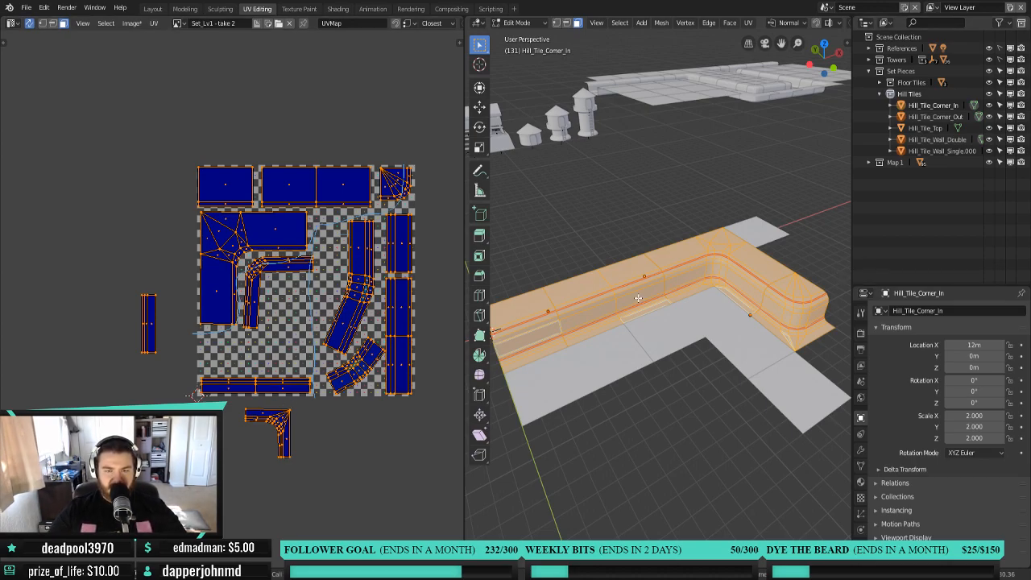
{"action": "left_click", "coordinate": [680, 266]}
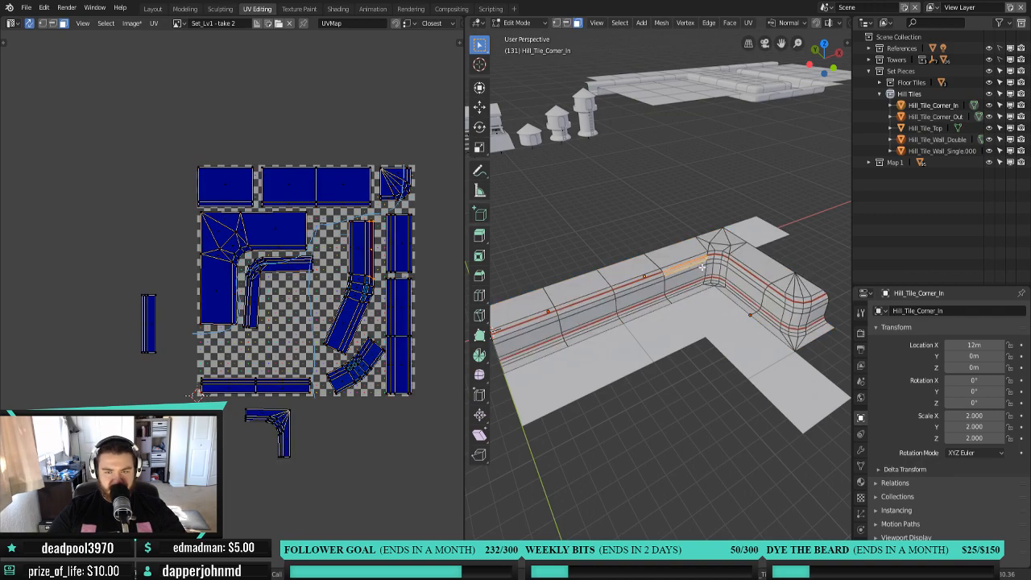
{"action": "left_click", "coordinate": [725, 252], "text": "ctrl"}
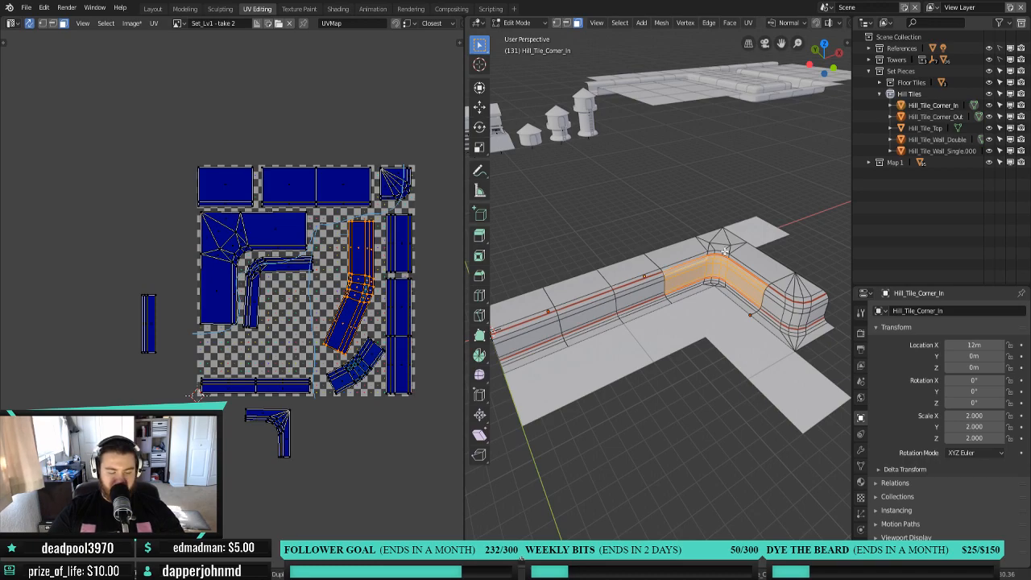
{"action": "right_click", "coordinate": [725, 251]}
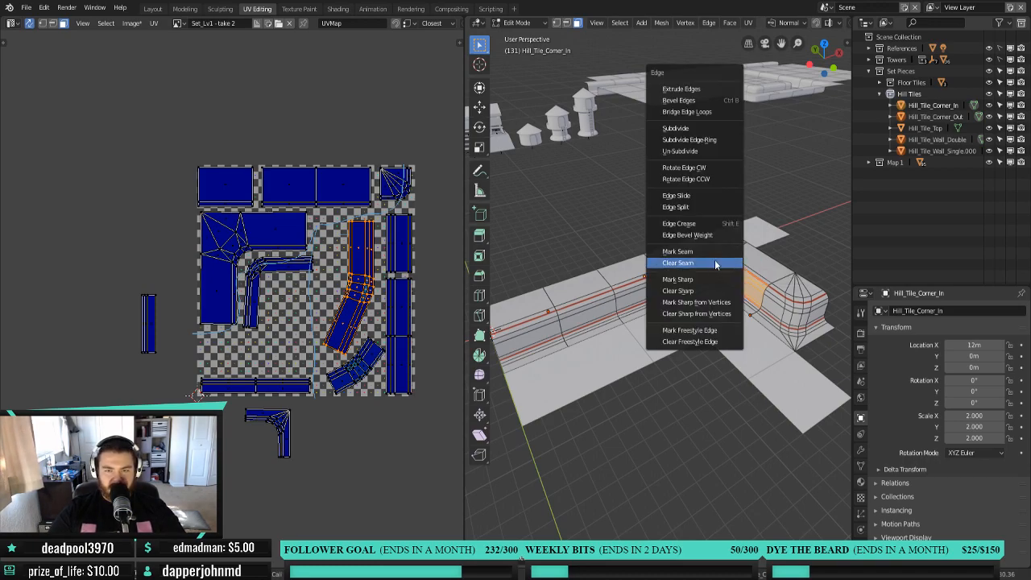
{"action": "left_click", "coordinate": [720, 265]}
Clear the seams around the whole outer corner wall section on Hill_Tile_Corner_Out.
{"action": "middle_click_drag", "start_coordinate": [757, 299], "coordinate": [701, 300], "text": "shift"}
{"action": "left_click", "coordinate": [730, 310]}
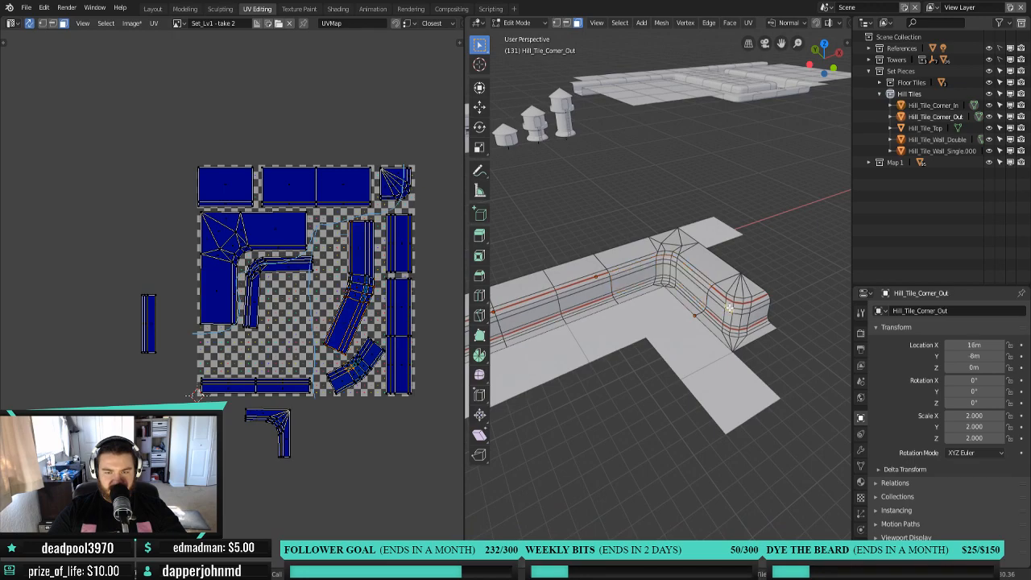
{"action": "key", "text": "l"}
{"action": "key", "text": "ctrl+e"}
{"action": "left_click", "coordinate": [733, 311]}
Unwrap all faces of the hill tile pieces again using the reduced seams.
{"action": "middle_click_drag", "start_coordinate": [733, 311], "coordinate": [670, 292]}
{"action": "scroll", "coordinate": [669, 291], "scroll_direction": "up", "scroll_amount": 1}
{"action": "scroll", "coordinate": [661, 286], "scroll_direction": "up", "scroll_amount": 1}
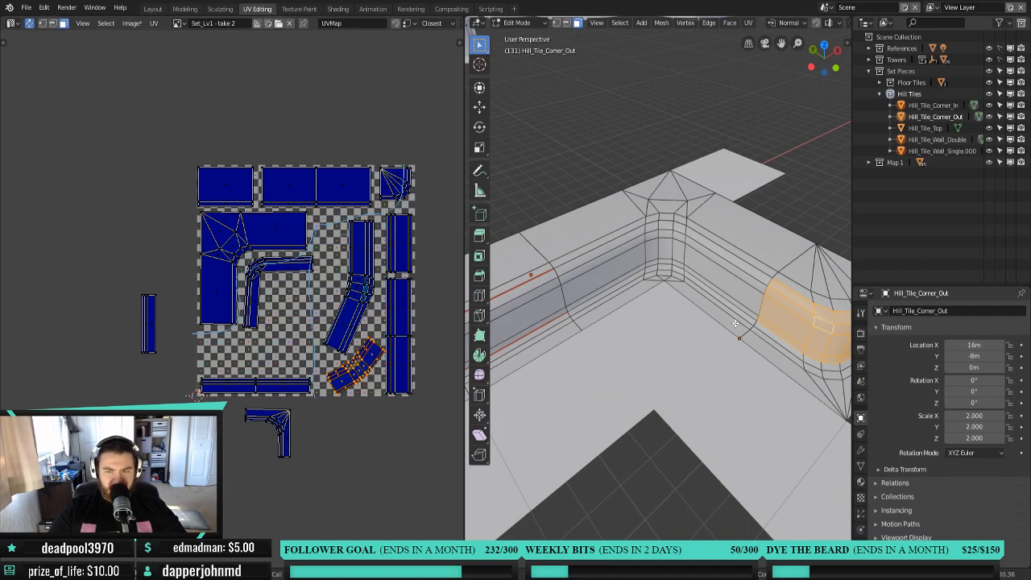
{"action": "middle_click_drag", "start_coordinate": [627, 253], "coordinate": [599, 309]}
{"action": "key", "text": "a"}
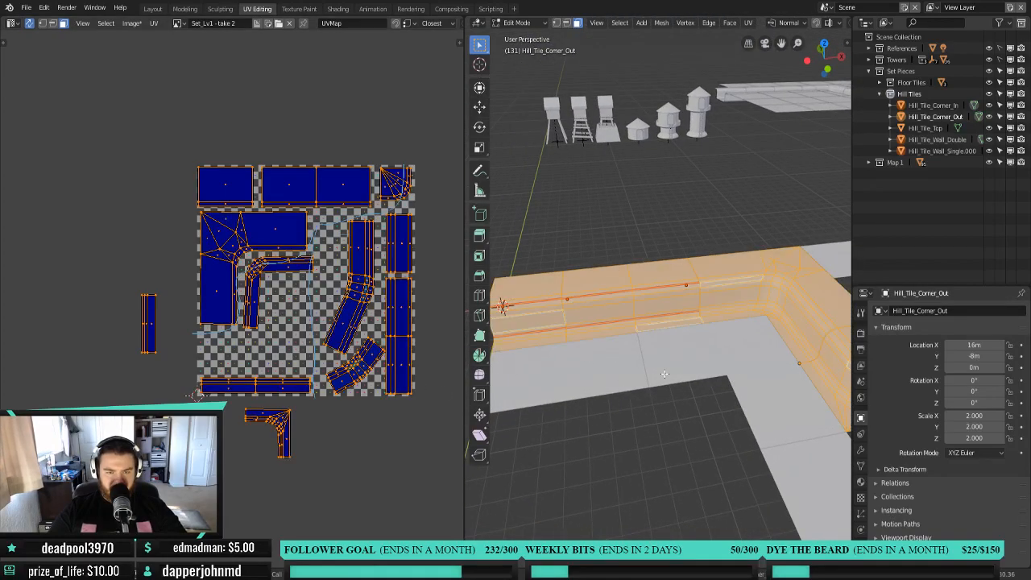
{"action": "key", "text": "u"}
{"action": "left_click", "coordinate": [664, 377]}
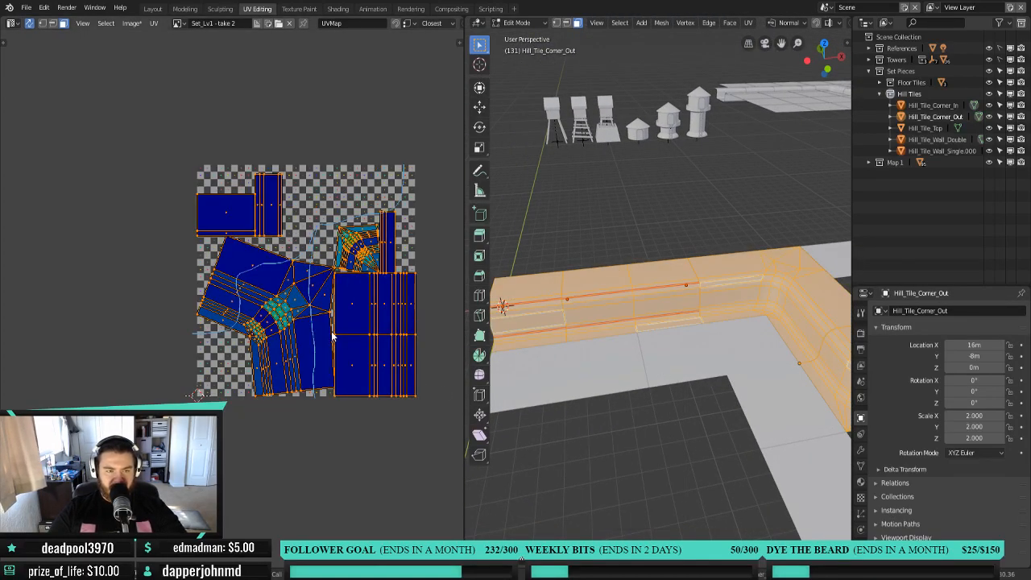
Examine the newly unwrapped corner islands for stretching around their curved faces and compare them with the hill tile meshes.
{"action": "scroll", "coordinate": [266, 369], "scroll_direction": "up", "scroll_amount": 1}
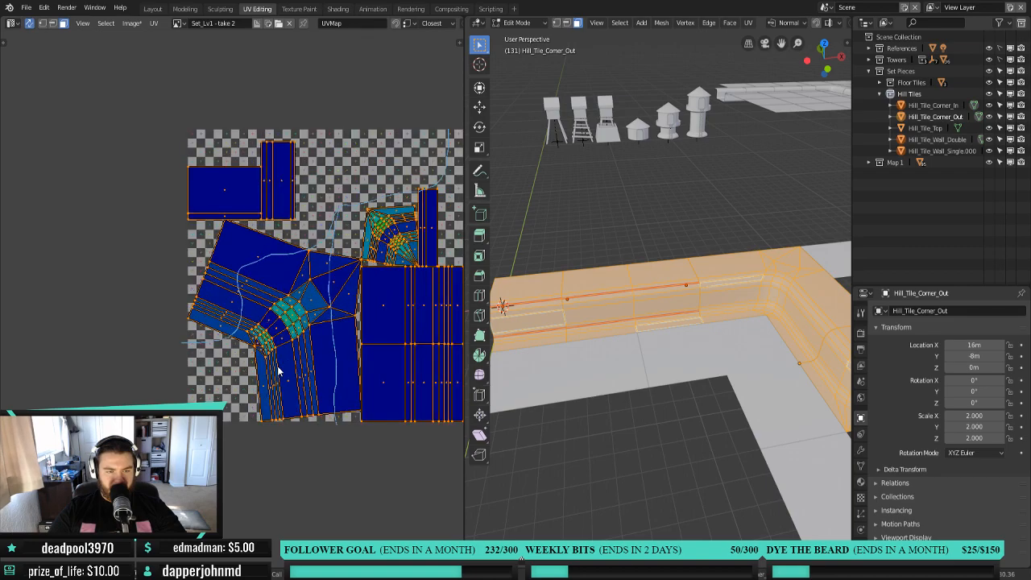
{"action": "middle_click_drag", "start_coordinate": [321, 373], "coordinate": [305, 348]}
{"action": "scroll", "coordinate": [305, 348], "scroll_direction": "up", "scroll_amount": 3}
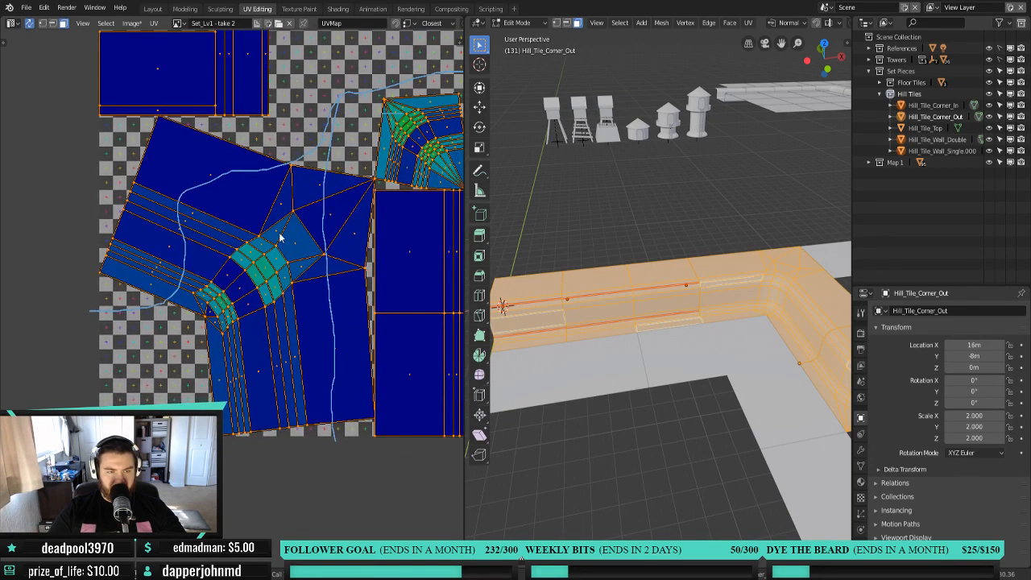
{"action": "scroll", "coordinate": [368, 274], "scroll_direction": "down", "scroll_amount": 2}
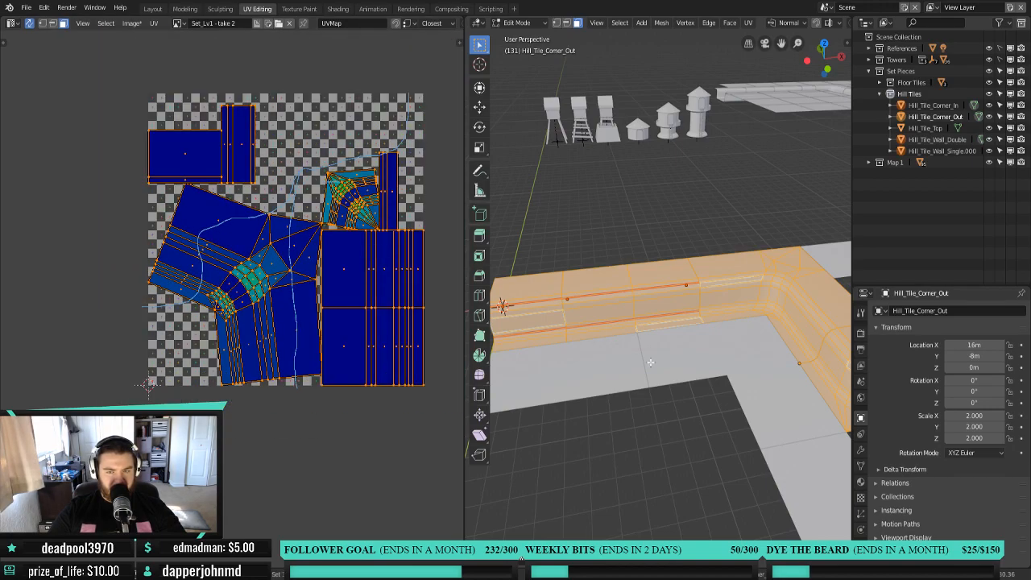
{"action": "middle_click_drag", "start_coordinate": [650, 362], "coordinate": [644, 382]}
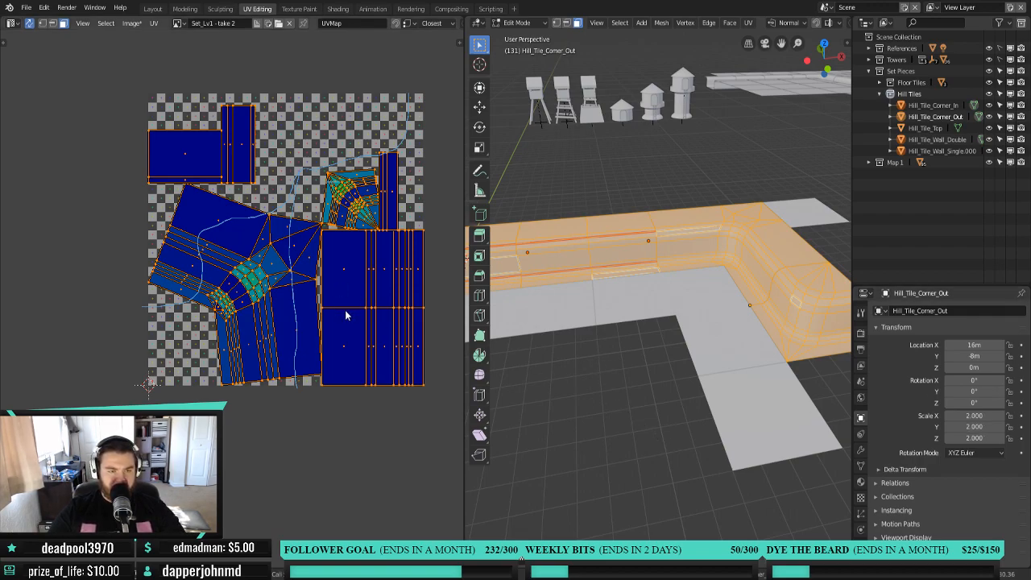
{"action": "middle_click_drag", "start_coordinate": [557, 343], "coordinate": [658, 349], "text": "shift"}
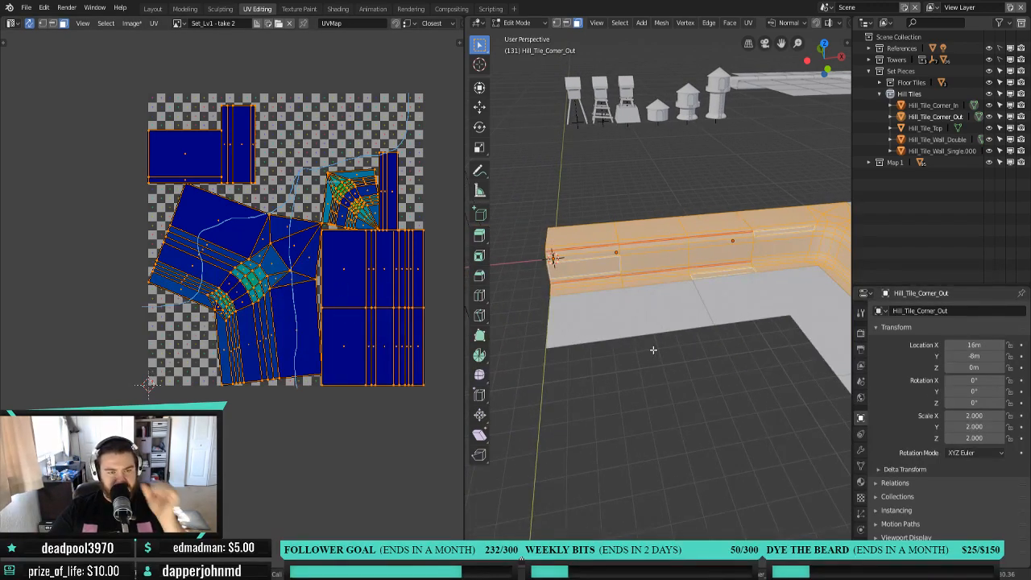
Select the single wall's large face in the UV layout, and examine the straight walls and inner corner against their islands.
{"action": "left_click", "coordinate": [245, 141]}
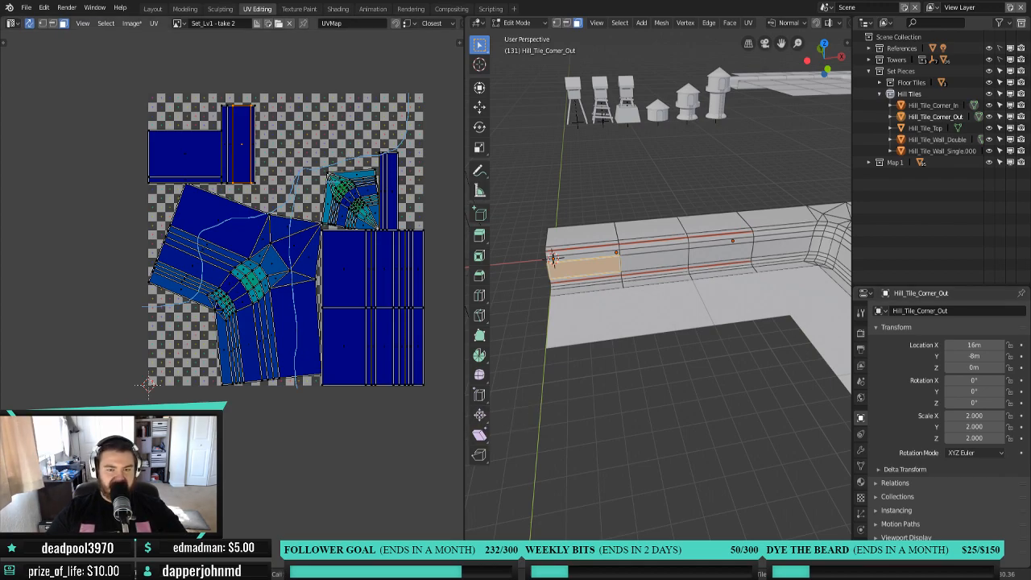
{"action": "middle_click_drag", "start_coordinate": [552, 258], "coordinate": [660, 414]}
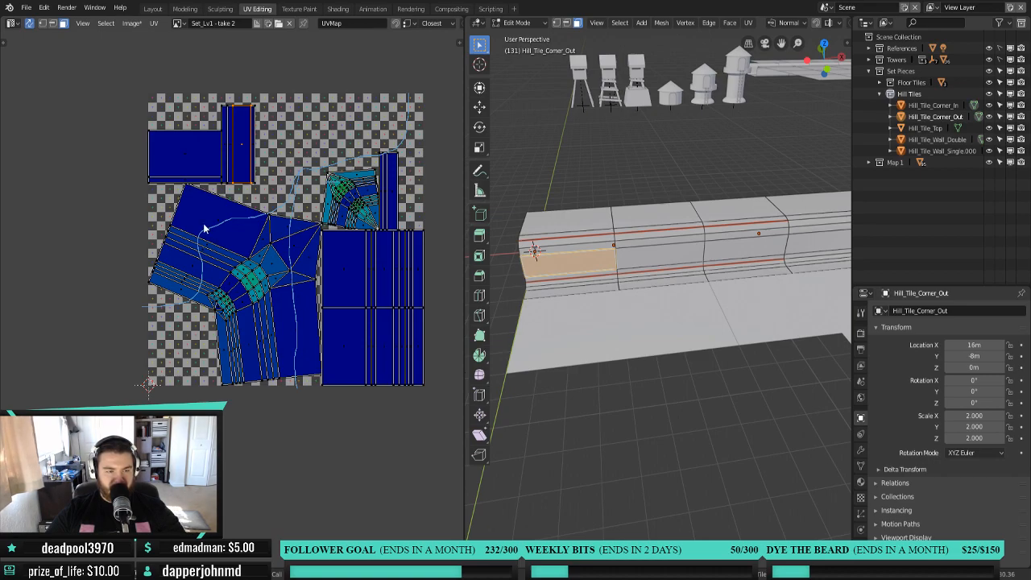
{"action": "middle_click_drag", "start_coordinate": [644, 257], "coordinate": [671, 255]}
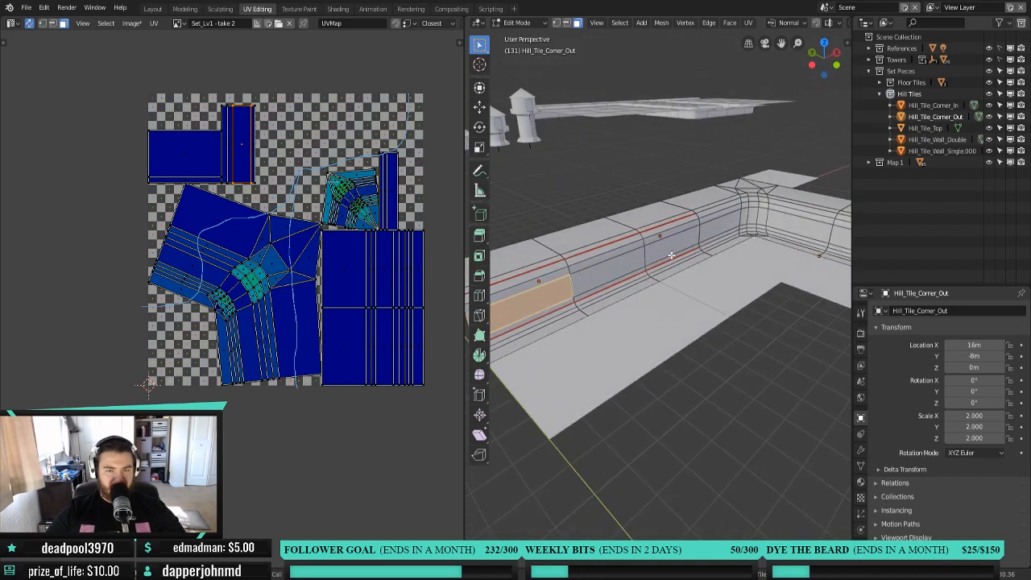
{"action": "middle_click_drag", "start_coordinate": [671, 254], "coordinate": [571, 258]}
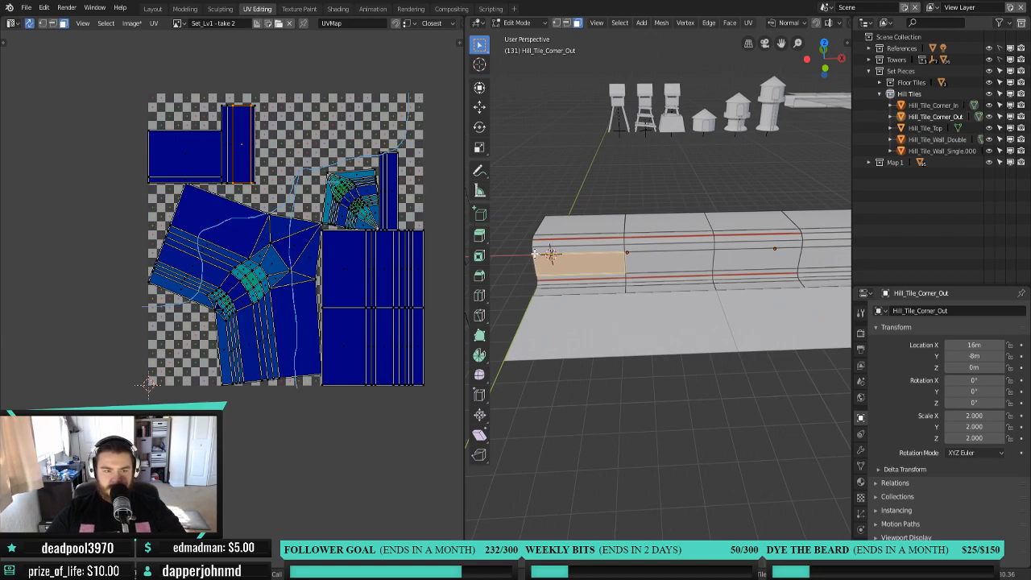
{"action": "scroll", "coordinate": [293, 453], "scroll_direction": "down", "scroll_amount": 1}
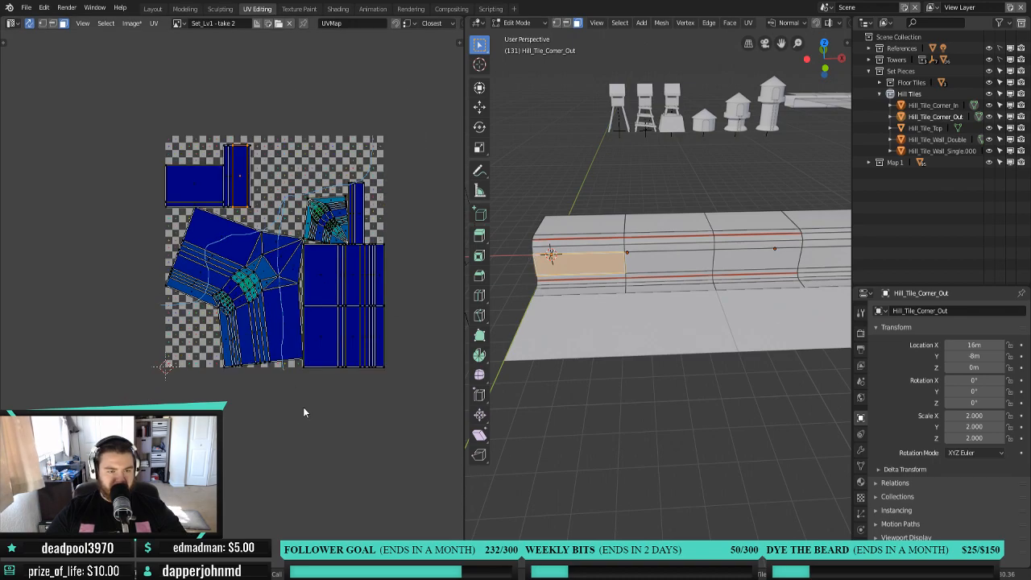
{"action": "scroll", "coordinate": [304, 408], "scroll_direction": "up", "scroll_amount": 2}
{"action": "middle_click_drag", "start_coordinate": [359, 408], "coordinate": [303, 435]}
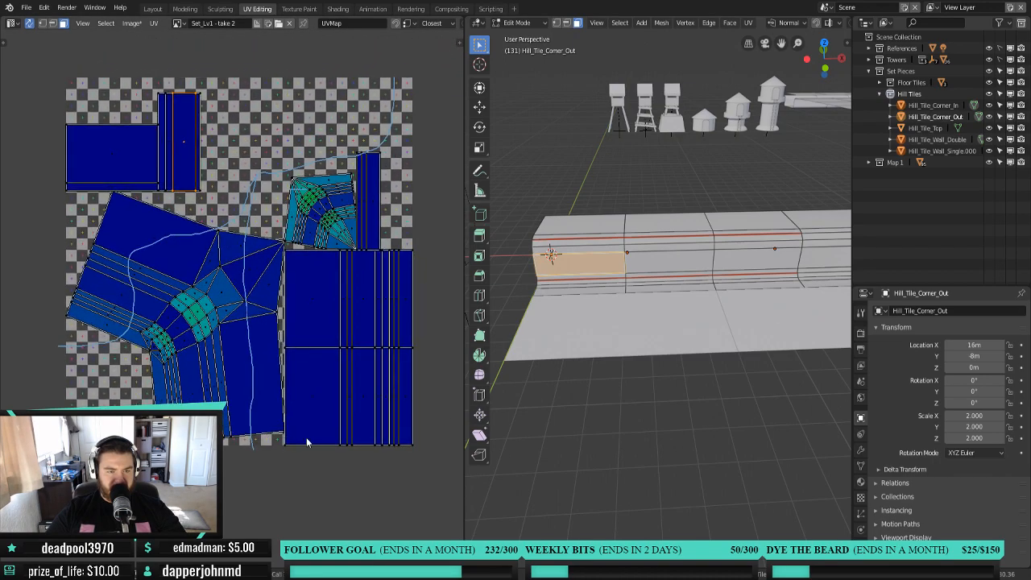
{"action": "scroll", "coordinate": [571, 414], "scroll_direction": "down", "scroll_amount": 2}
{"action": "middle_click_drag", "start_coordinate": [665, 403], "coordinate": [704, 410]}
{"action": "middle_click_drag", "start_coordinate": [684, 358], "coordinate": [622, 395], "text": "shift"}
{"action": "scroll", "coordinate": [622, 395], "scroll_direction": "up", "scroll_amount": 2}
{"action": "scroll", "coordinate": [620, 392], "scroll_direction": "up", "scroll_amount": 2}
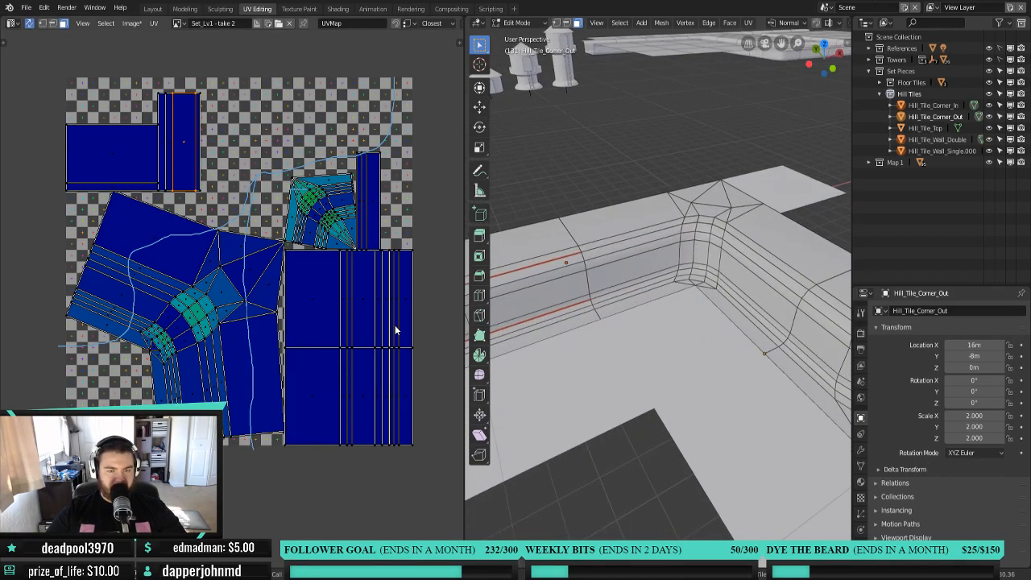
Mark seams along the upper and lower horizontal edge loops of the inner corner wall, continuing the straight walls' seams.
{"action": "scroll", "coordinate": [592, 403], "scroll_direction": "down", "scroll_amount": 3}
{"action": "middle_click_drag", "start_coordinate": [603, 400], "coordinate": [677, 374], "text": "shift"}
{"action": "scroll", "coordinate": [330, 372], "scroll_direction": "down", "scroll_amount": 2}
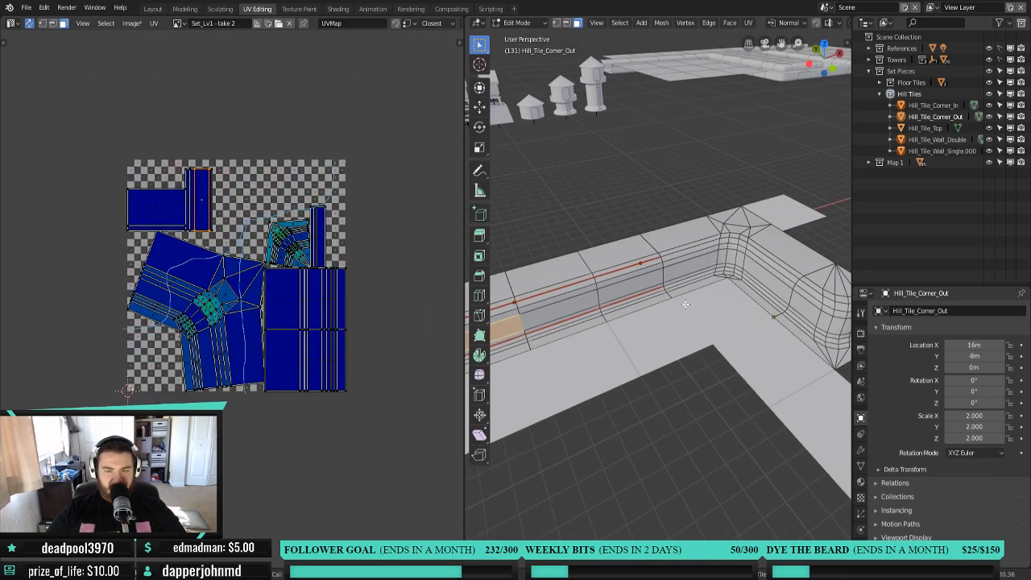
{"action": "scroll", "coordinate": [683, 303], "scroll_direction": "up", "scroll_amount": 3}
{"action": "middle_click_drag", "start_coordinate": [694, 305], "coordinate": [661, 246]}
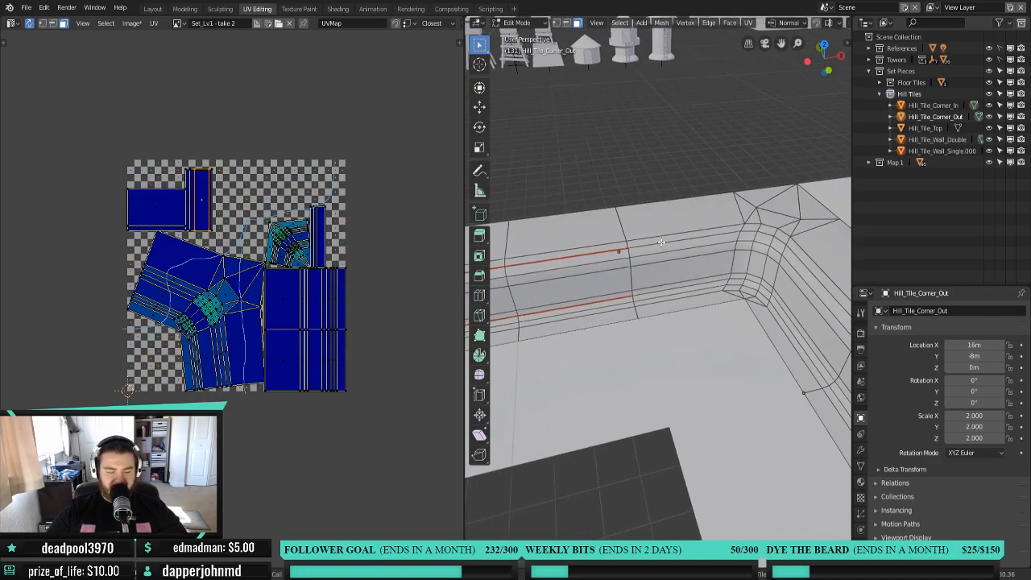
{"action": "left_click", "coordinate": [660, 241]}
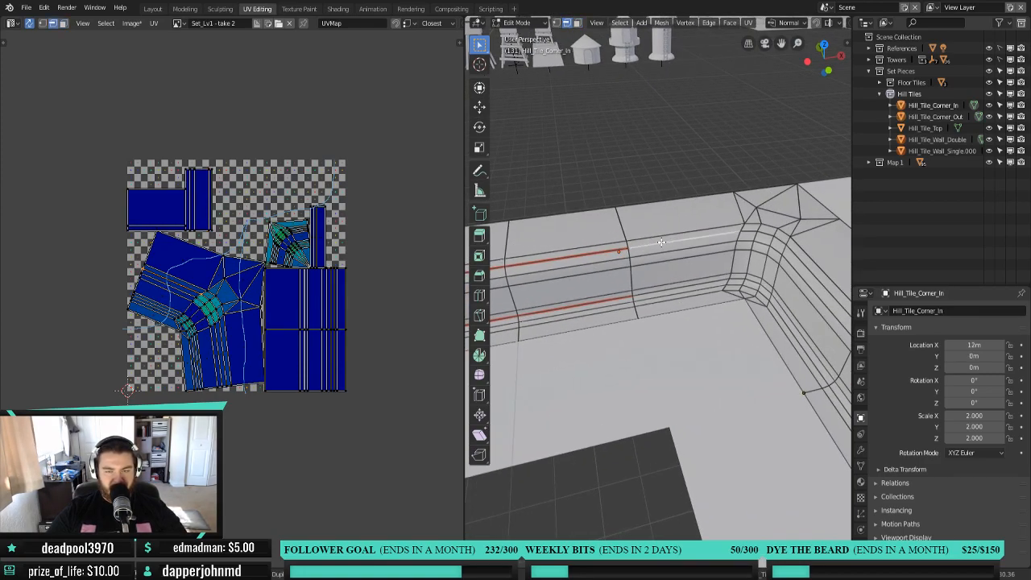
{"action": "left_click", "coordinate": [657, 242], "text": "alt"}
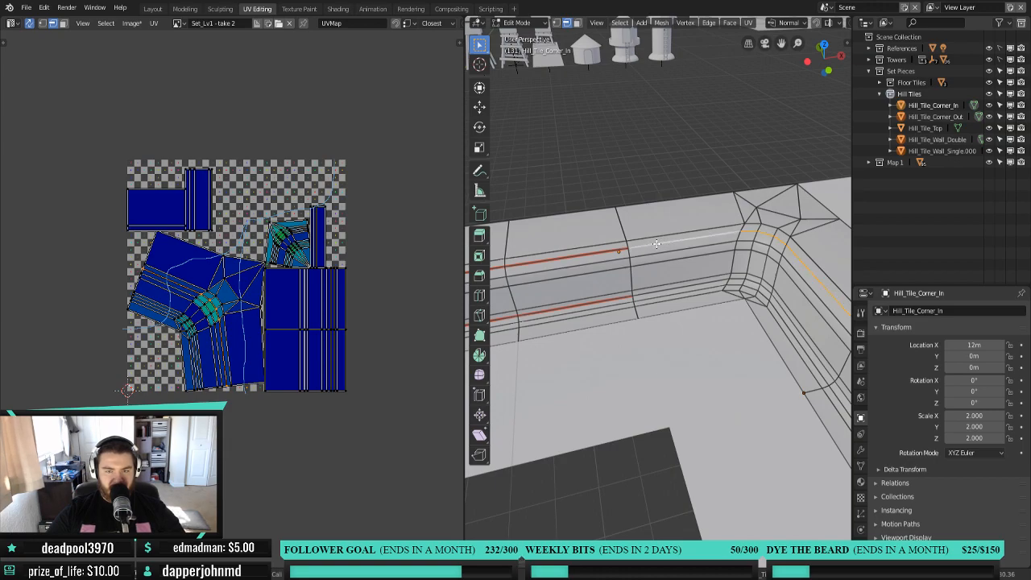
{"action": "left_click", "coordinate": [653, 291], "text": "alt+shift"}
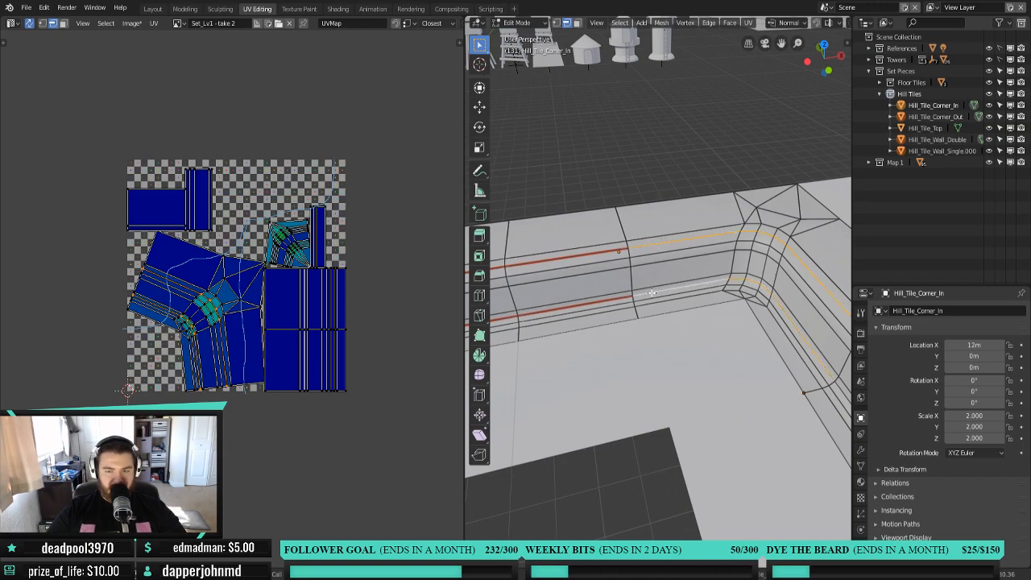
{"action": "right_click", "coordinate": [651, 293]}
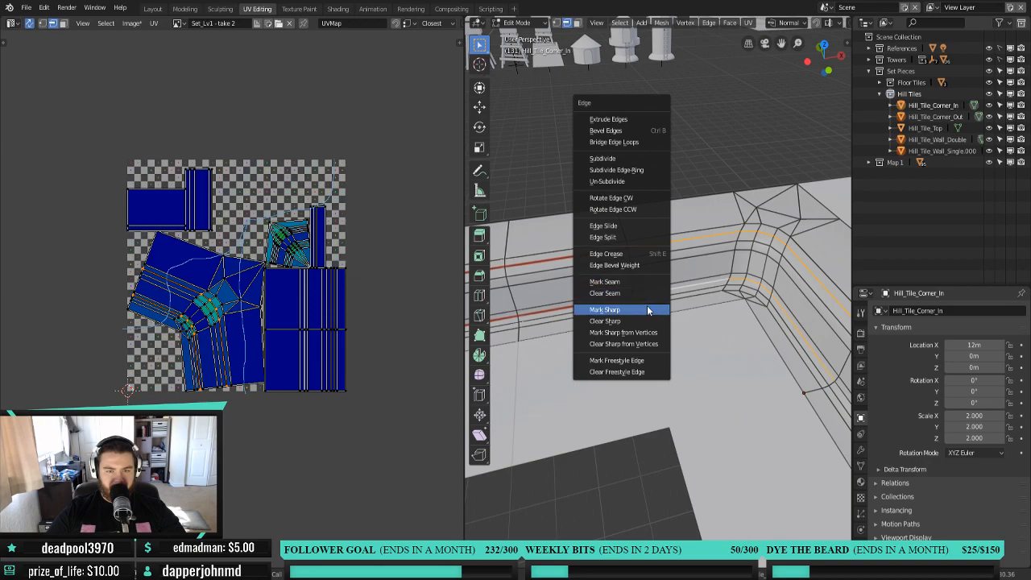
{"action": "left_click", "coordinate": [648, 279]}
Mark a seam down one side of the inner corner's curve, from the top surface's outer edge to the base.
{"action": "left_click", "coordinate": [737, 204]}
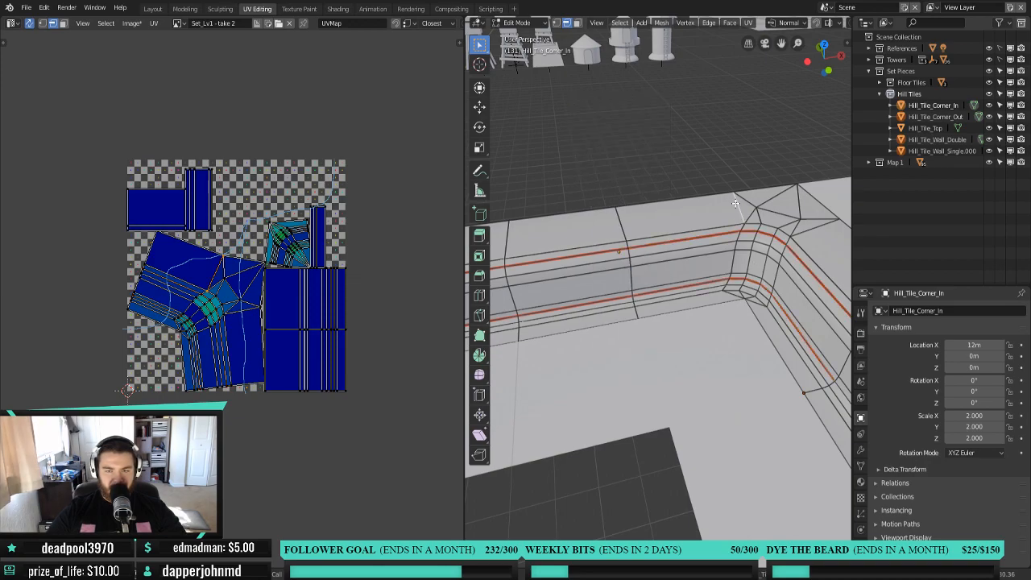
{"action": "left_click", "coordinate": [744, 226], "text": "shift"}
{"action": "left_click", "coordinate": [740, 234], "text": "alt+shift"}
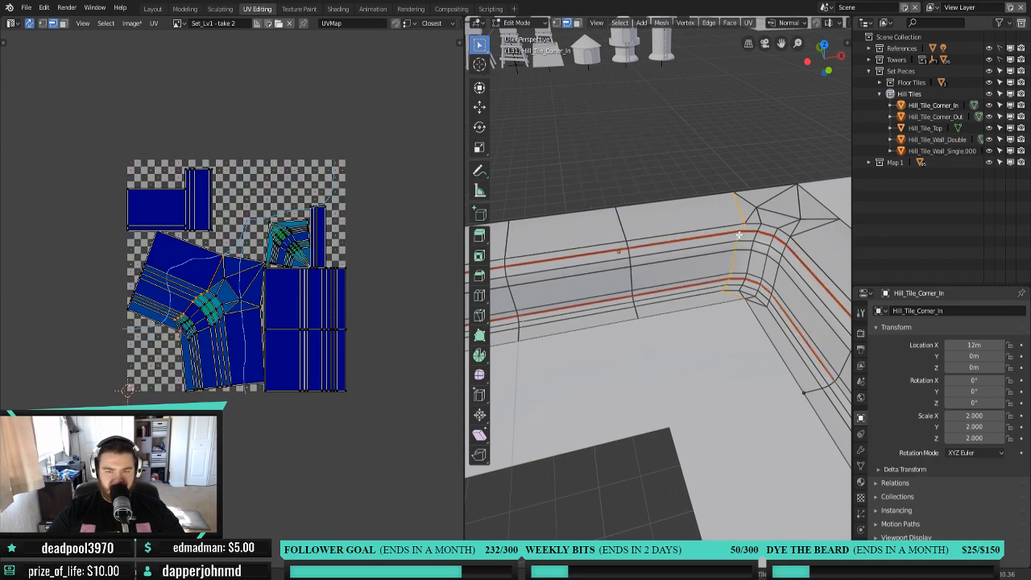
{"action": "right_click", "coordinate": [721, 318]}
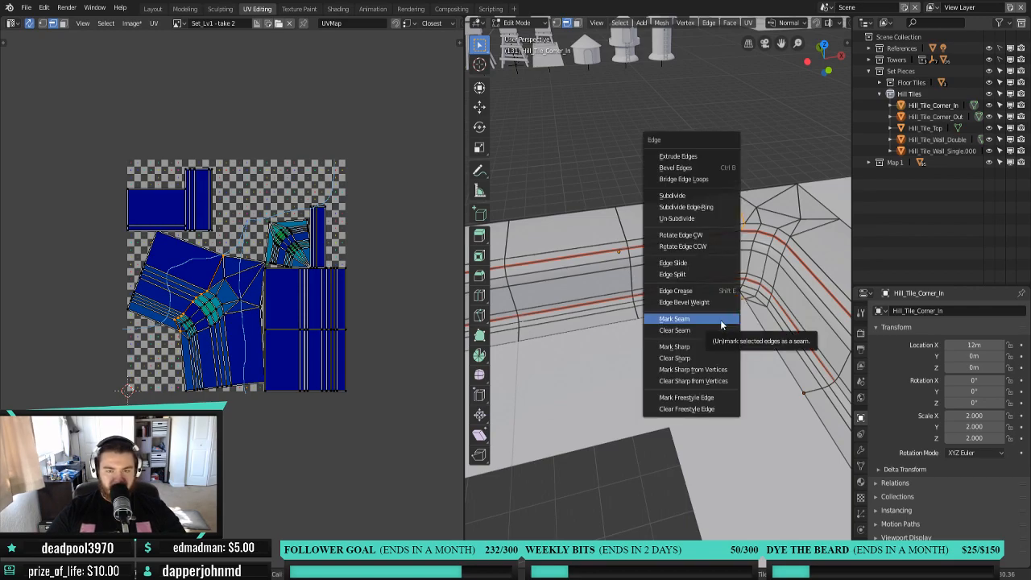
{"action": "left_click", "coordinate": [720, 325]}
Mark a matching seam down the other side of the inner corner's curve, including the edge across the top surface.
{"action": "middle_click_drag", "start_coordinate": [720, 310], "coordinate": [752, 317]}
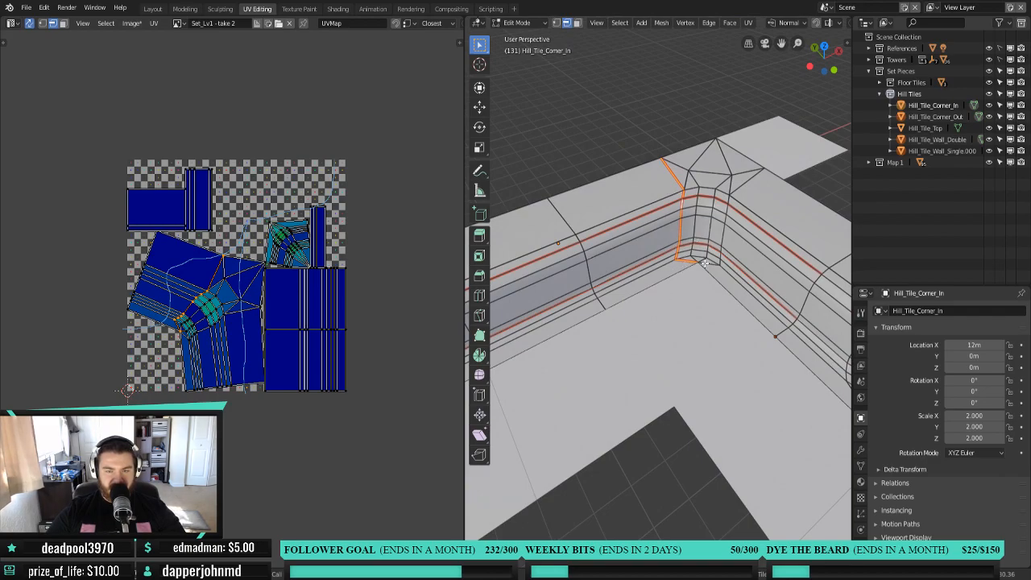
{"action": "scroll", "coordinate": [708, 262], "scroll_direction": "up", "scroll_amount": 2}
{"action": "middle_click_drag", "start_coordinate": [709, 262], "coordinate": [667, 407]}
{"action": "scroll", "coordinate": [644, 400], "scroll_direction": "down", "scroll_amount": 4}
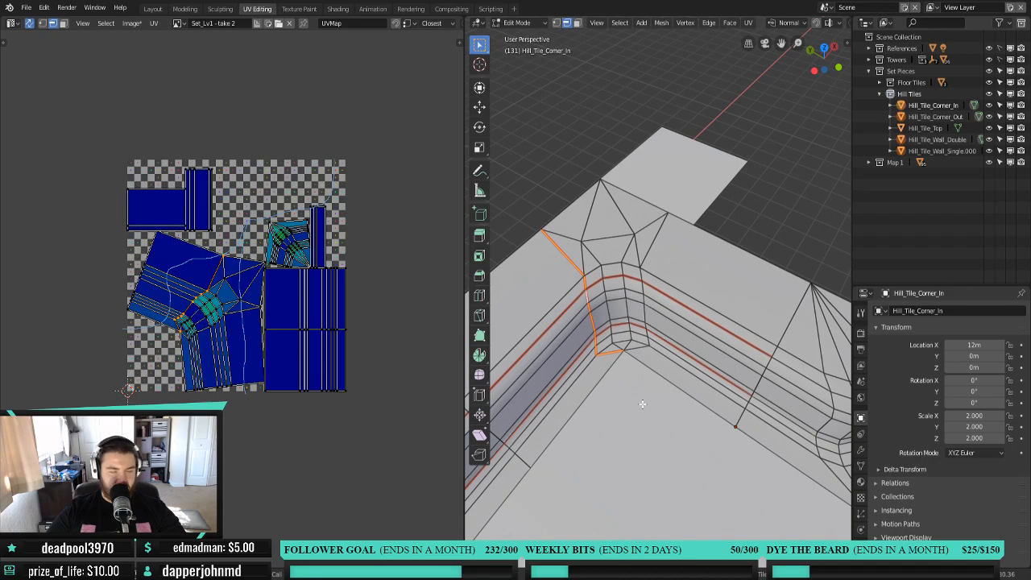
{"action": "left_click", "coordinate": [640, 346], "text": "alt"}
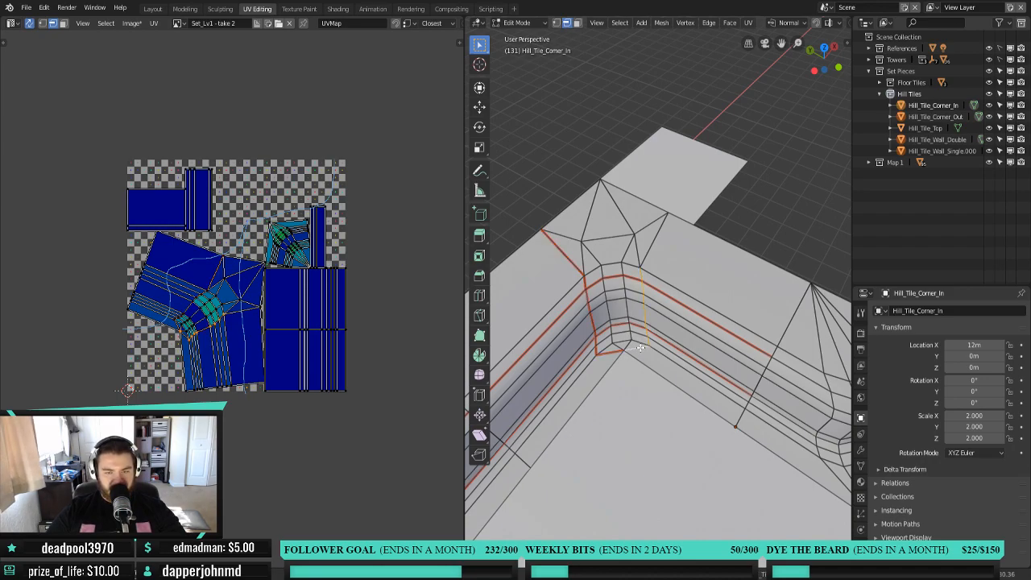
{"action": "key", "text": "ctrl+e"}
{"action": "left_click", "coordinate": [658, 250]}
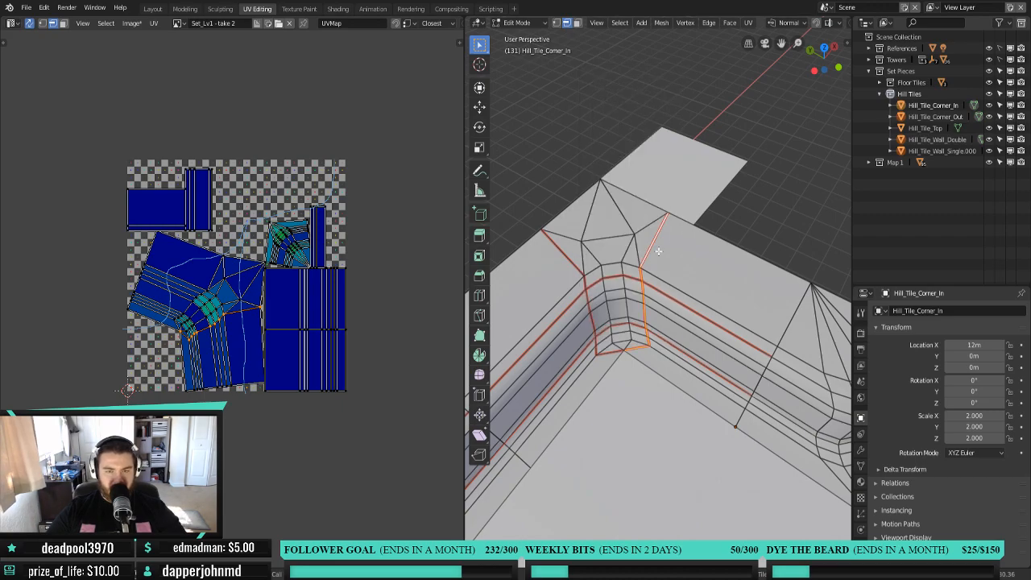
Unwrap all faces of the hill tile pieces with the inner corner's new seams.
{"action": "key", "text": "a"}
{"action": "key", "text": "u"}
{"action": "left_click", "coordinate": [658, 326]}
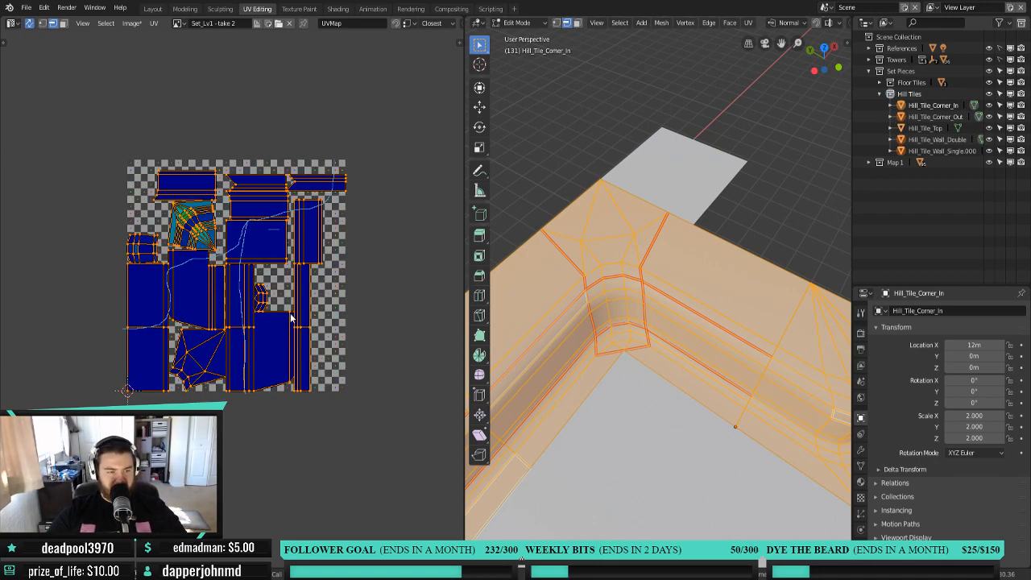
Mark vertical seams down both sides of the outer corner's rounded section, from its top point to its base point.
{"action": "middle_click_drag", "start_coordinate": [689, 419], "coordinate": [802, 240], "text": "shift"}
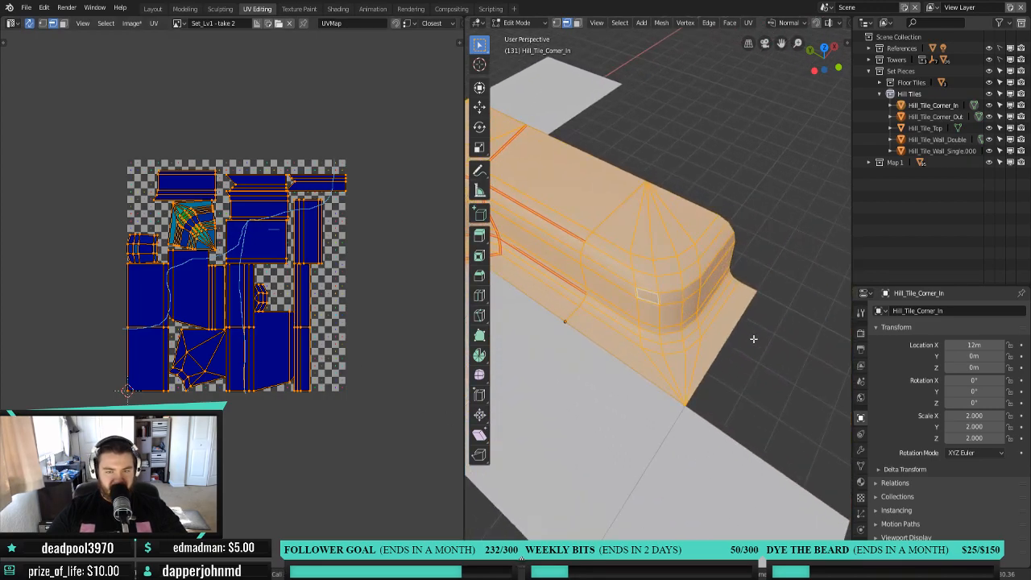
{"action": "left_click", "coordinate": [635, 236]}
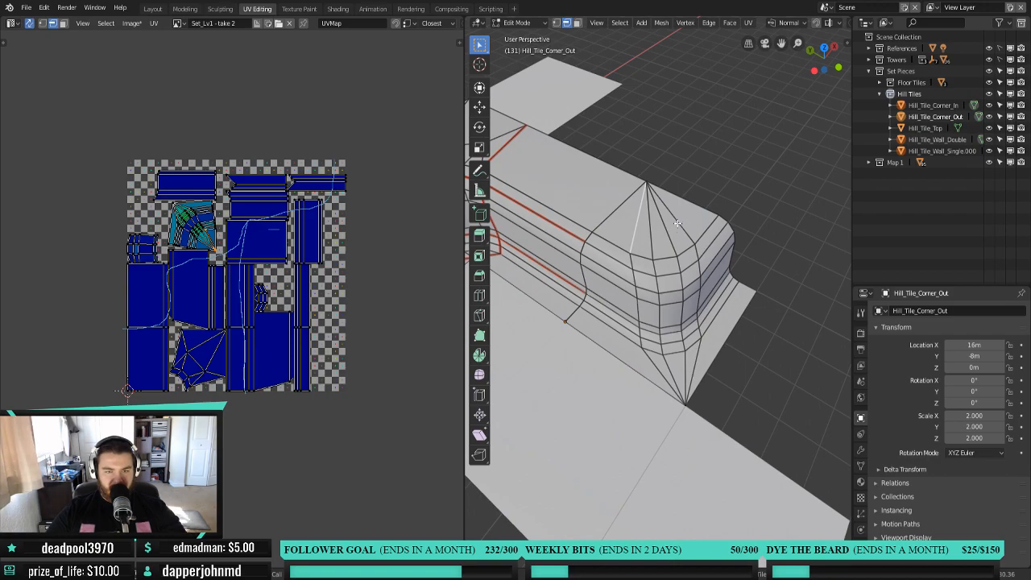
{"action": "left_click", "coordinate": [634, 244], "text": "alt"}
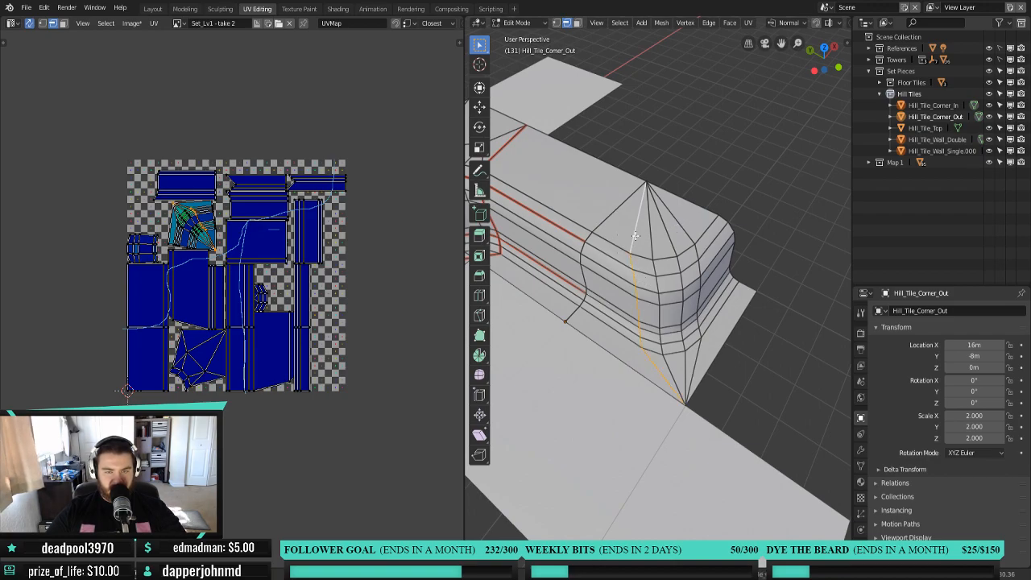
{"action": "right_click", "coordinate": [663, 343]}
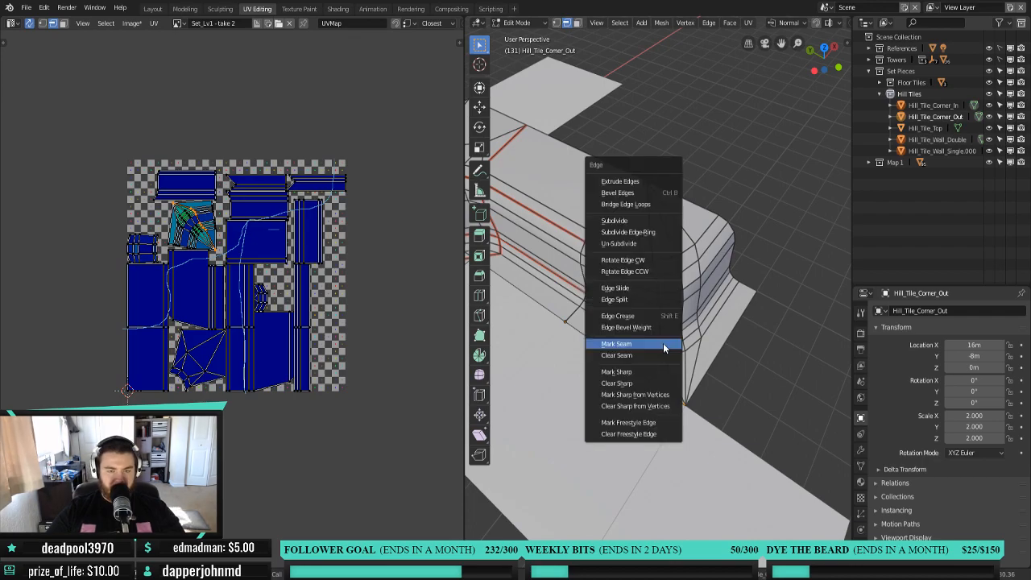
{"action": "left_click", "coordinate": [663, 343]}
{"action": "left_click", "coordinate": [684, 227], "text": "alt"}
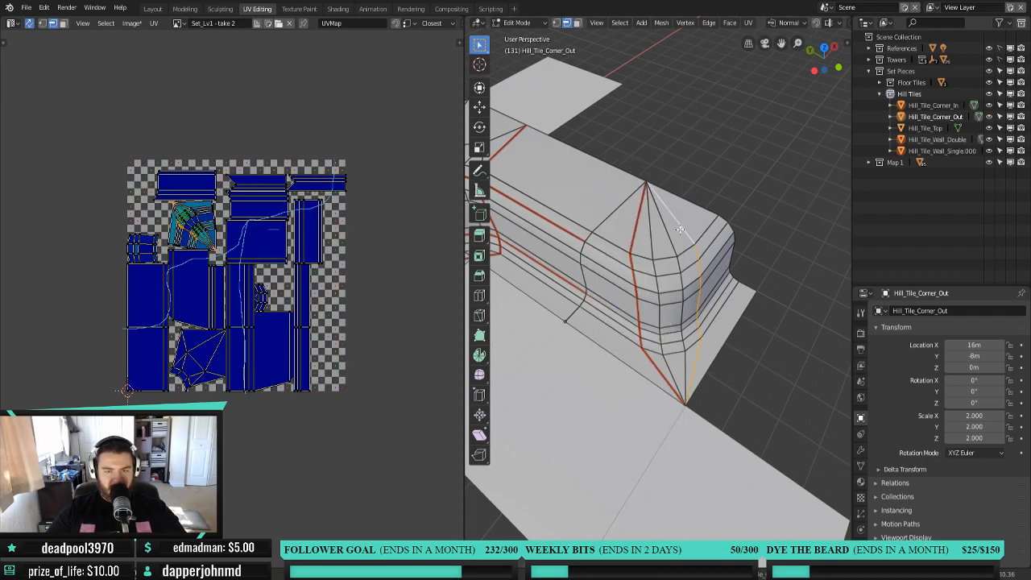
{"action": "key", "text": "ctrl+e"}
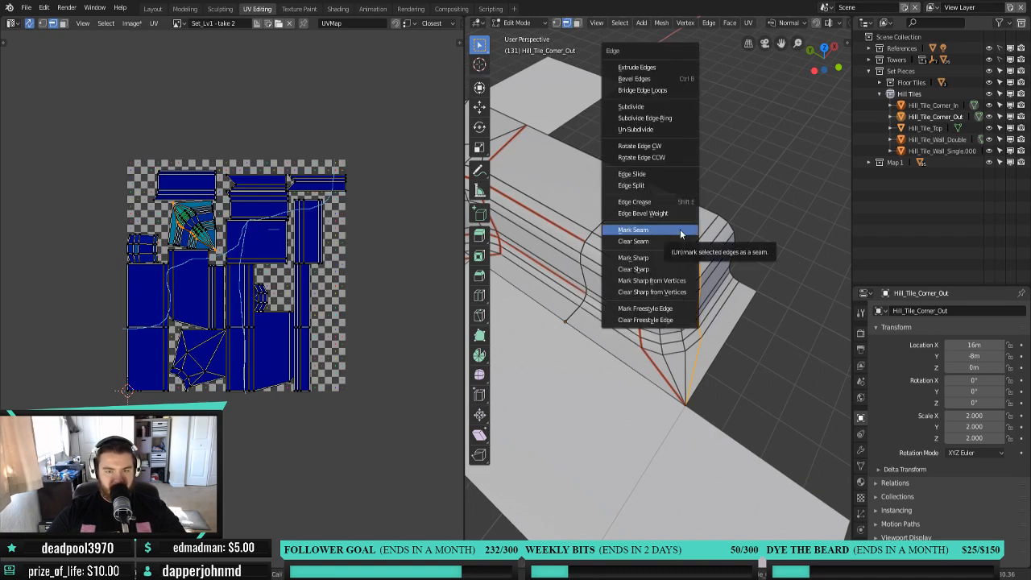
{"action": "left_click", "coordinate": [680, 231]}
Mark seams along the upper and lower horizontal edge loops around the outer corner wall.
{"action": "left_click", "coordinate": [597, 251], "text": "alt"}
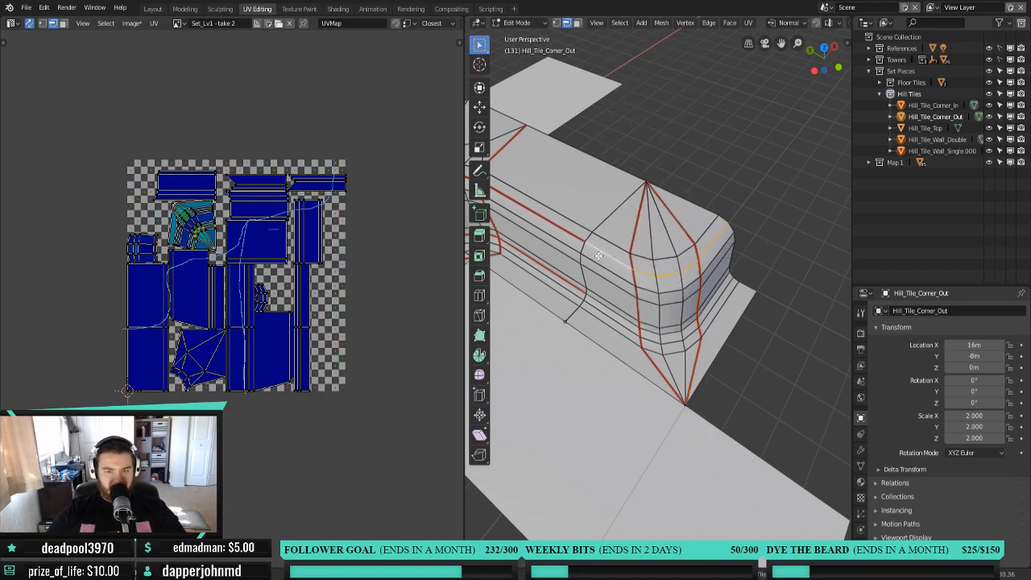
{"action": "left_click", "coordinate": [604, 307], "text": "alt+shift"}
{"action": "key", "text": "ctrl+e"}
{"action": "left_click", "coordinate": [607, 307]}
Unwrap all faces of the hill tile pieces again using the seams on both corners.
{"action": "middle_click_drag", "start_coordinate": [626, 300], "coordinate": [633, 271]}
{"action": "key", "text": "a"}
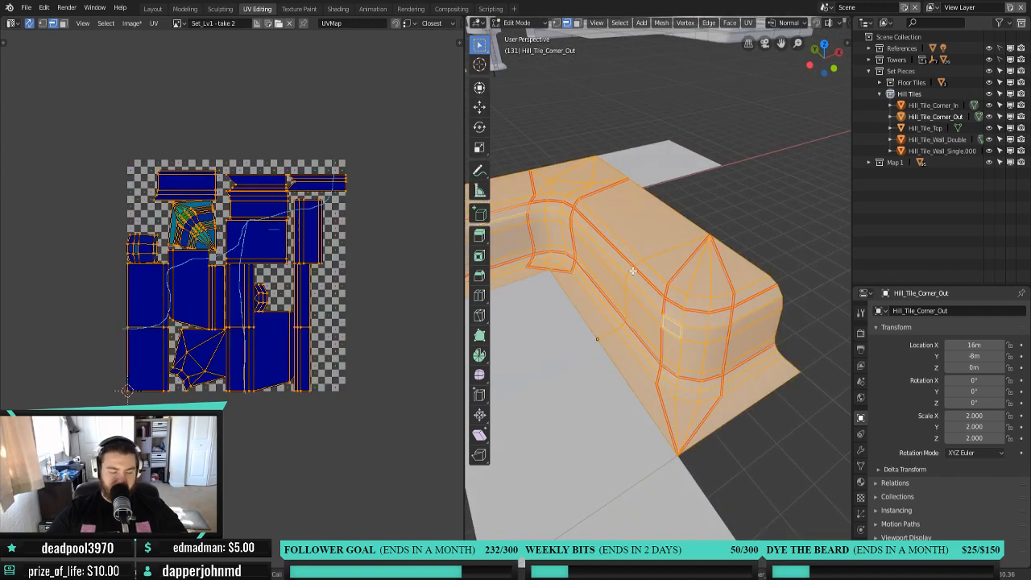
{"action": "key", "text": "u"}
{"action": "left_click", "coordinate": [633, 271]}
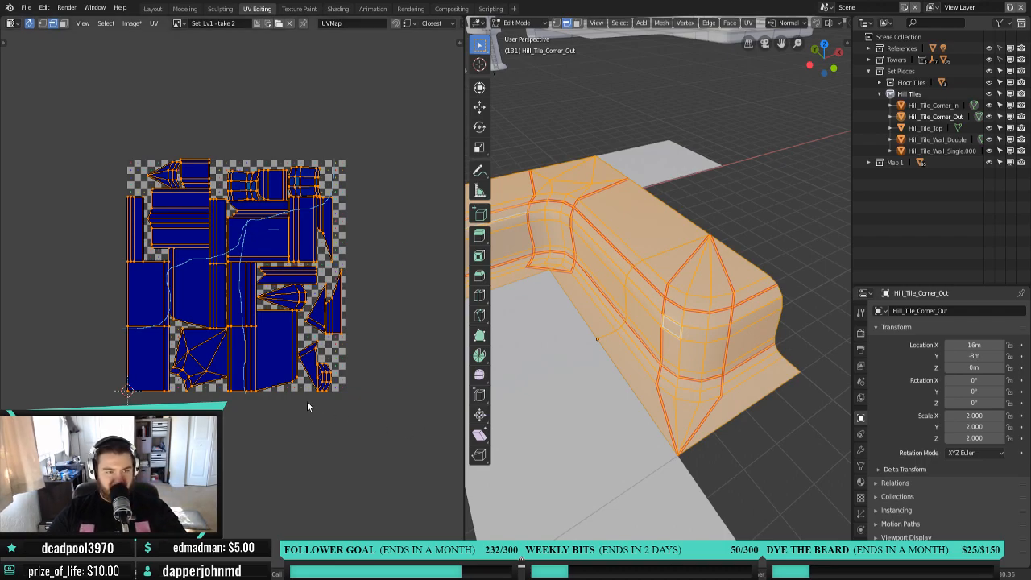
Move all the unwrapped UV islands off the texture square into the empty space to its left.
{"action": "scroll", "coordinate": [313, 403], "scroll_direction": "down", "scroll_amount": 1}
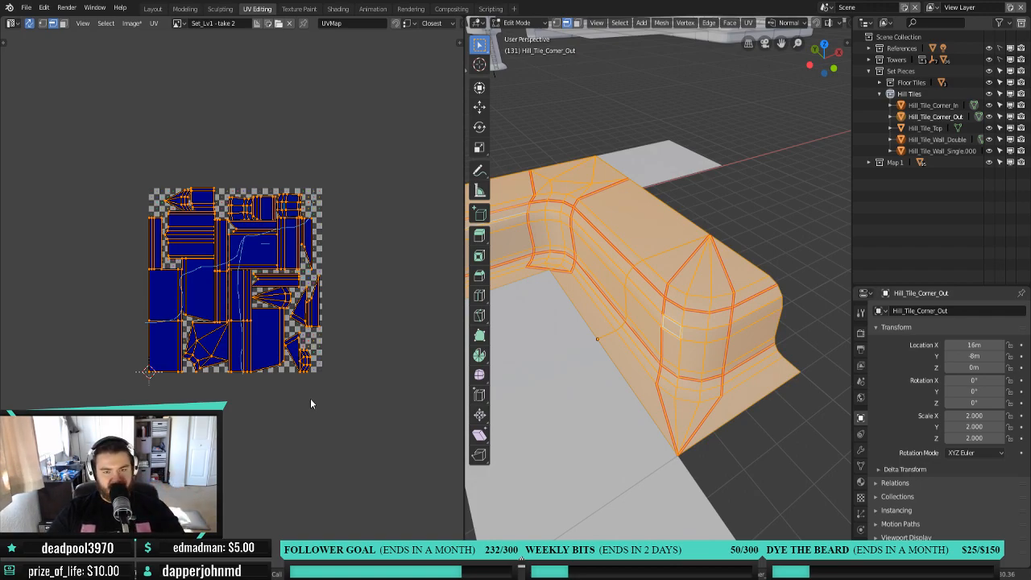
{"action": "middle_click_drag", "start_coordinate": [532, 394], "coordinate": [602, 363], "text": "shift"}
{"action": "scroll", "coordinate": [591, 383], "scroll_direction": "down", "scroll_amount": 2}
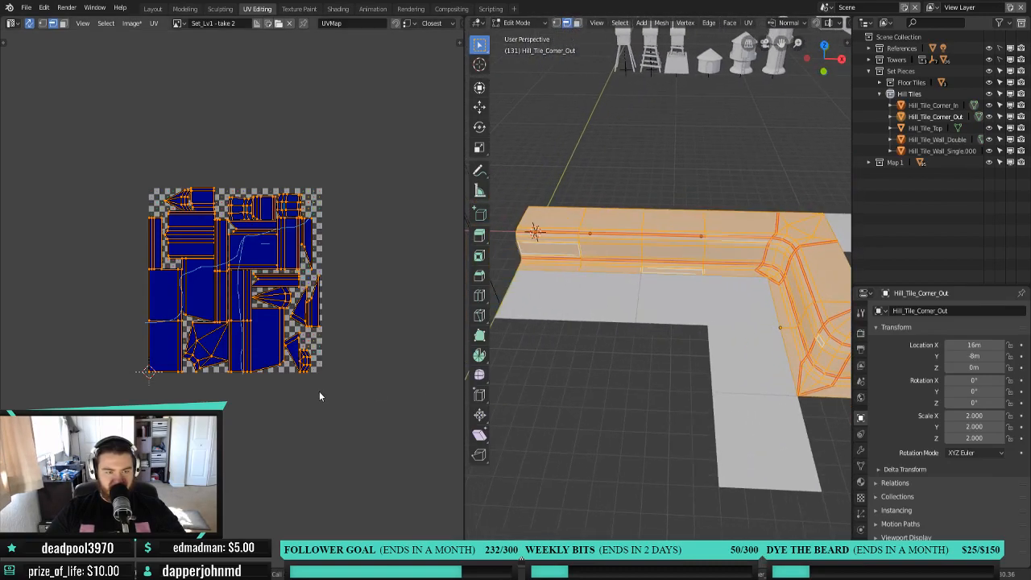
{"action": "scroll", "coordinate": [318, 391], "scroll_direction": "up", "scroll_amount": 3}
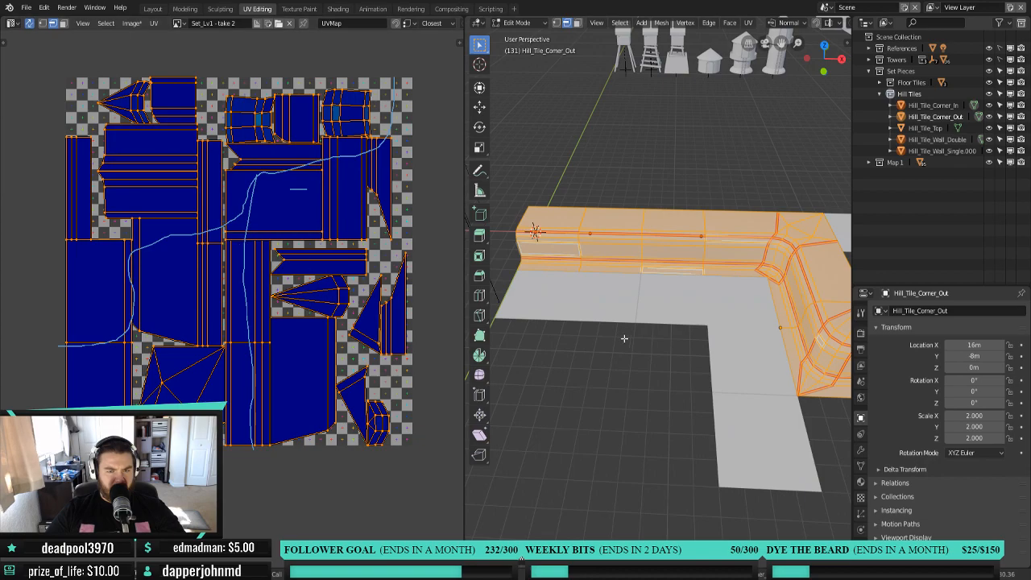
{"action": "scroll", "coordinate": [231, 297], "scroll_direction": "down", "scroll_amount": 4}
{"action": "middle_click_drag", "start_coordinate": [244, 401], "coordinate": [323, 408]}
{"action": "key", "text": "g"}
{"action": "left_click", "coordinate": [114, 371]}
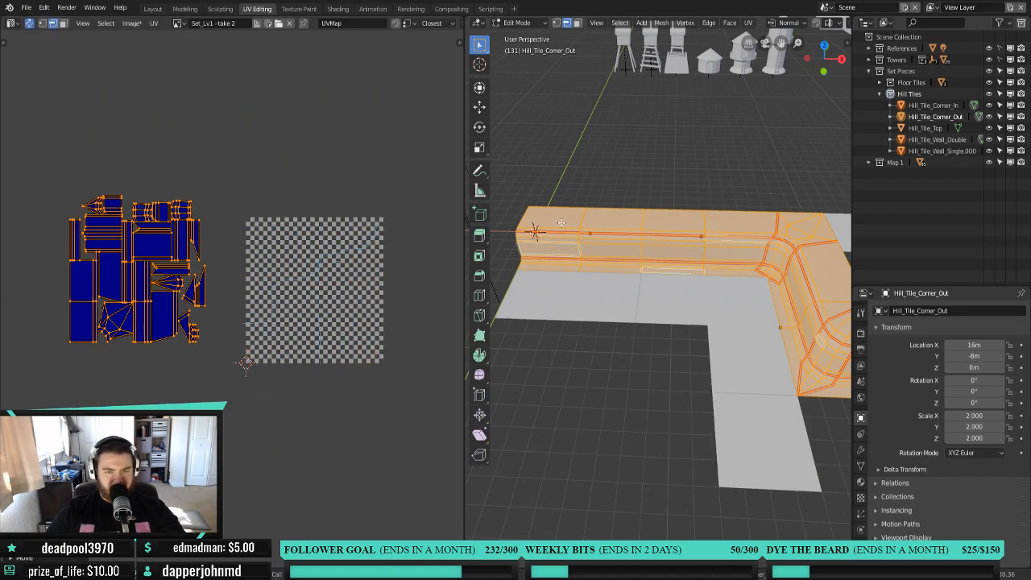
Move the inner corner's top surface island into the upper-left corner of the texture square and rotate it square to the edges.
{"action": "left_click", "coordinate": [815, 227]}
{"action": "left_click", "coordinate": [802, 230]}
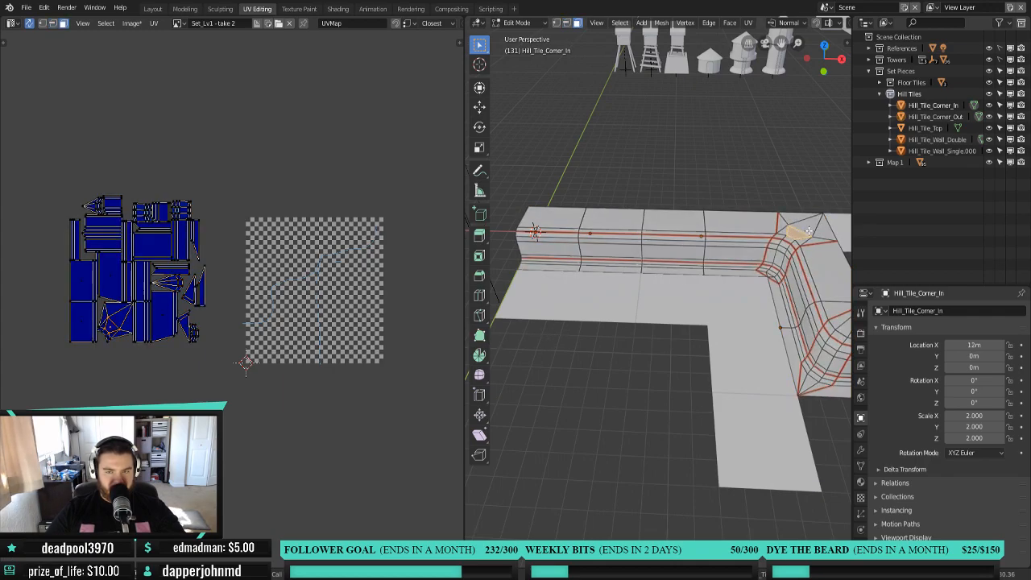
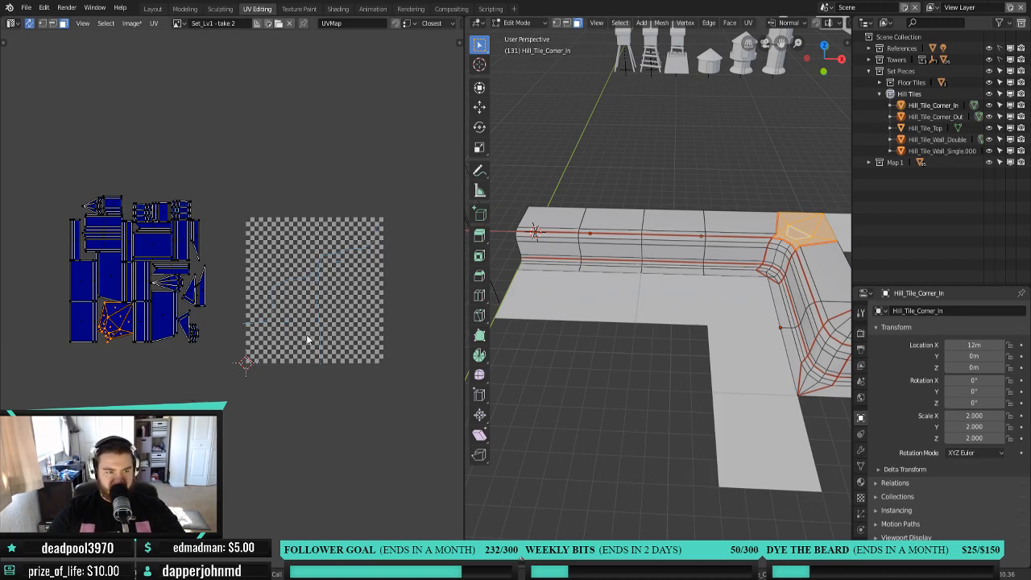
{"action": "key", "text": "g"}
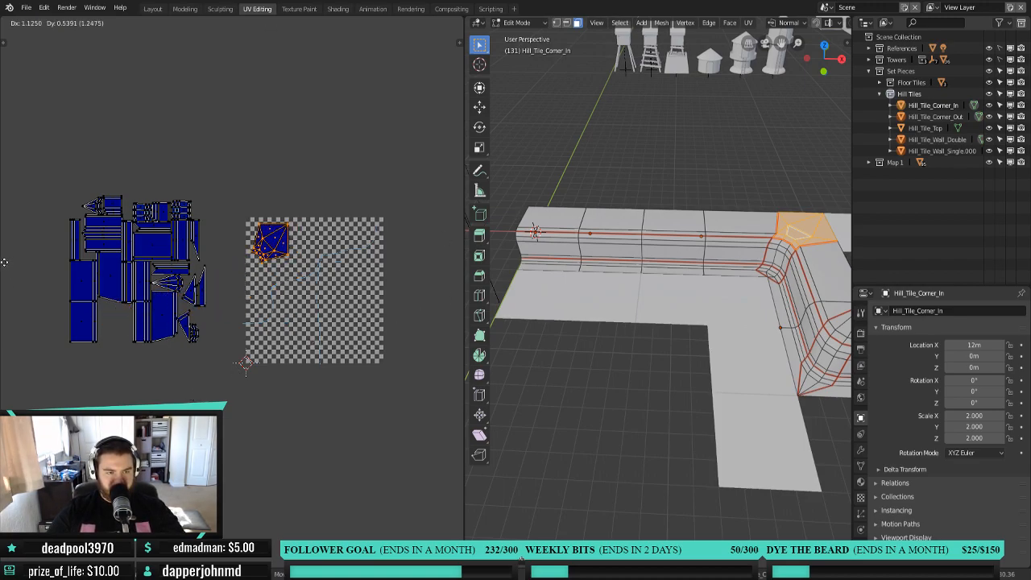
{"action": "left_click", "coordinate": [34, 268]}
{"action": "key", "text": "r"}
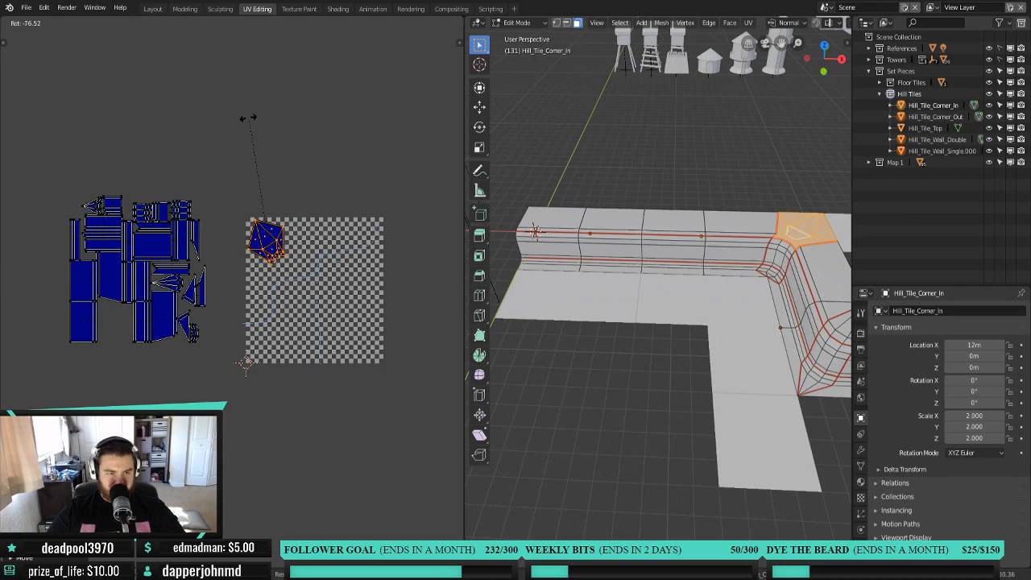
{"action": "left_click", "coordinate": [203, 103]}
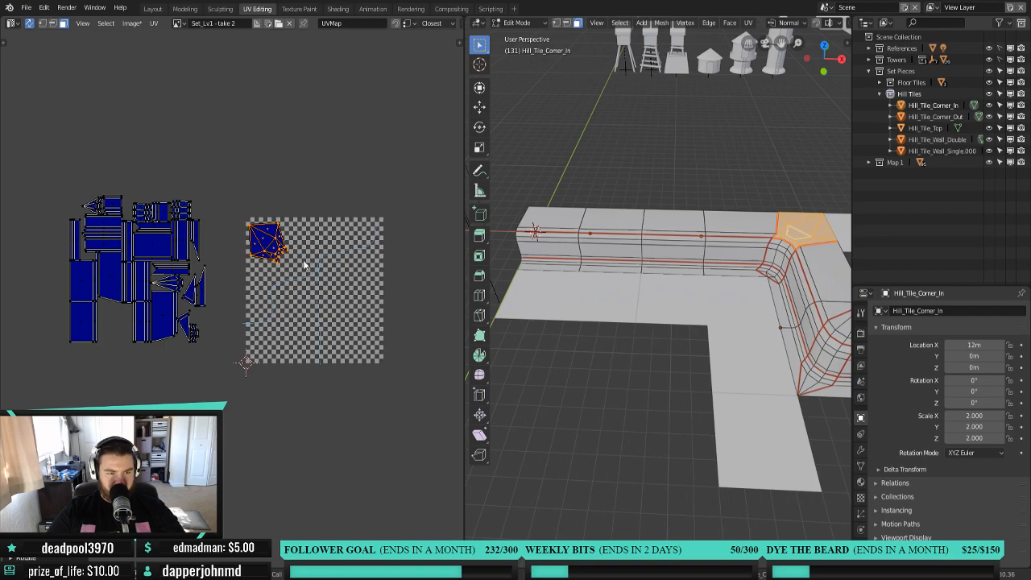
Try to place the inner corner's curved wall island against its top surface island and rotate it to match.
{"action": "scroll", "coordinate": [306, 265], "scroll_direction": "up", "scroll_amount": 1}
{"action": "left_click", "coordinate": [793, 249]}
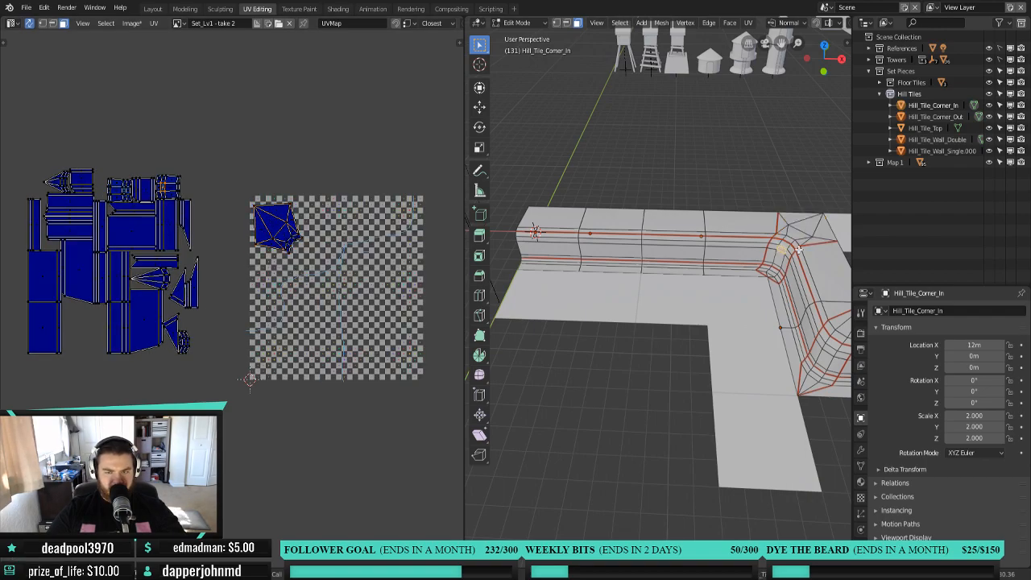
{"action": "left_click", "coordinate": [779, 251]}
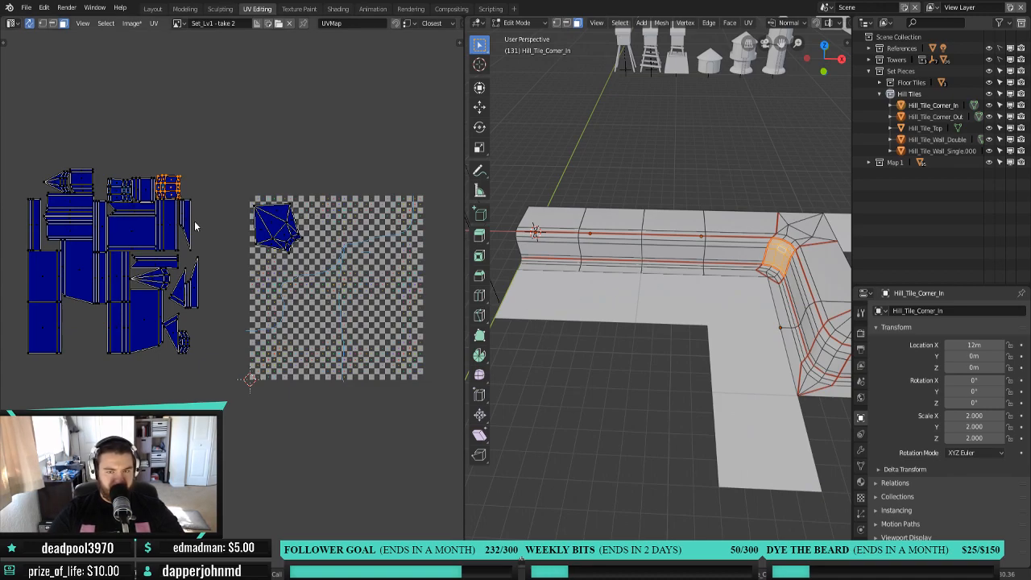
{"action": "scroll", "coordinate": [212, 207], "scroll_direction": "up", "scroll_amount": 3}
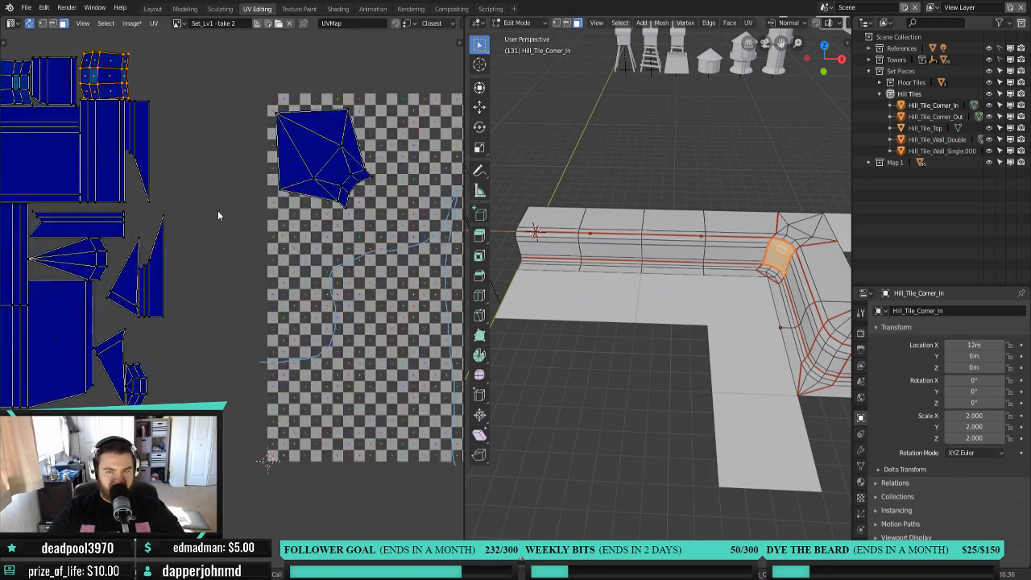
{"action": "key", "text": "g"}
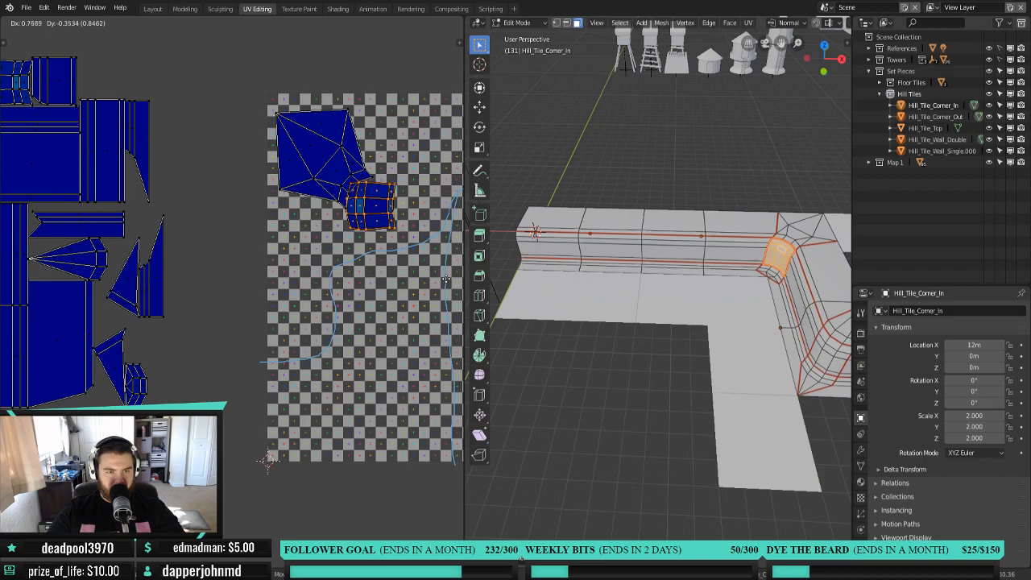
{"action": "left_click", "coordinate": [447, 283]}
{"action": "key", "text": "r"}
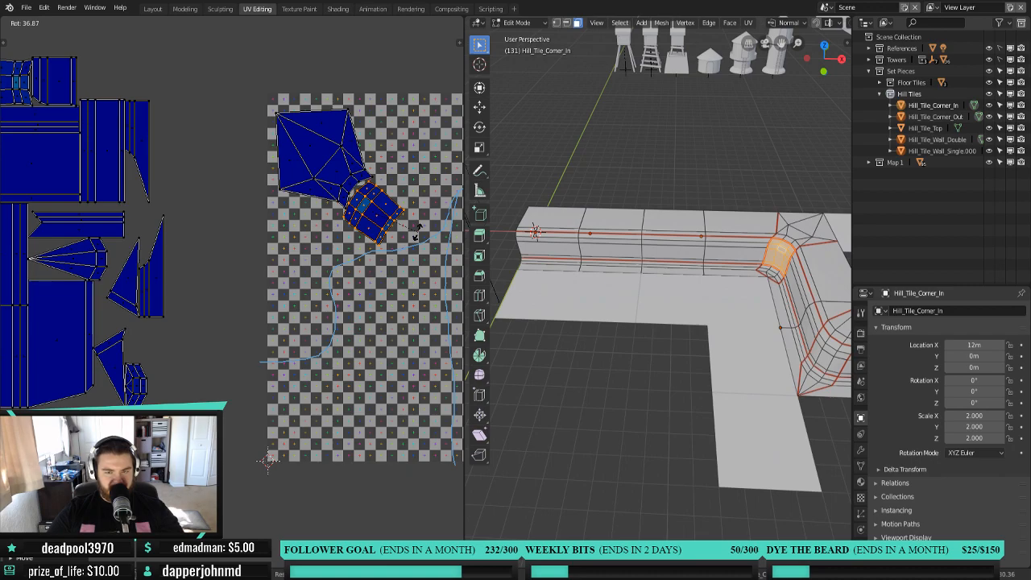
{"action": "right_click", "coordinate": [417, 234]}
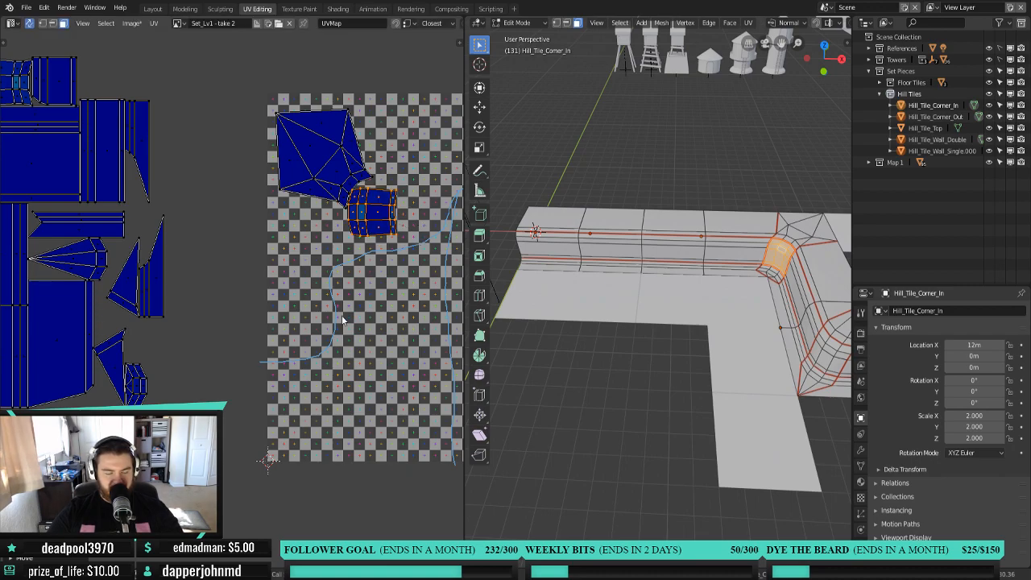
Undo the moves and rotations of the inner corner's wall and top surface islands.
{"action": "key", "text": "ctrl+z"}
{"action": "key", "text": "ctrl+z"}
{"action": "key", "text": "ctrl+z"}
{"action": "key", "text": "ctrl+z"}
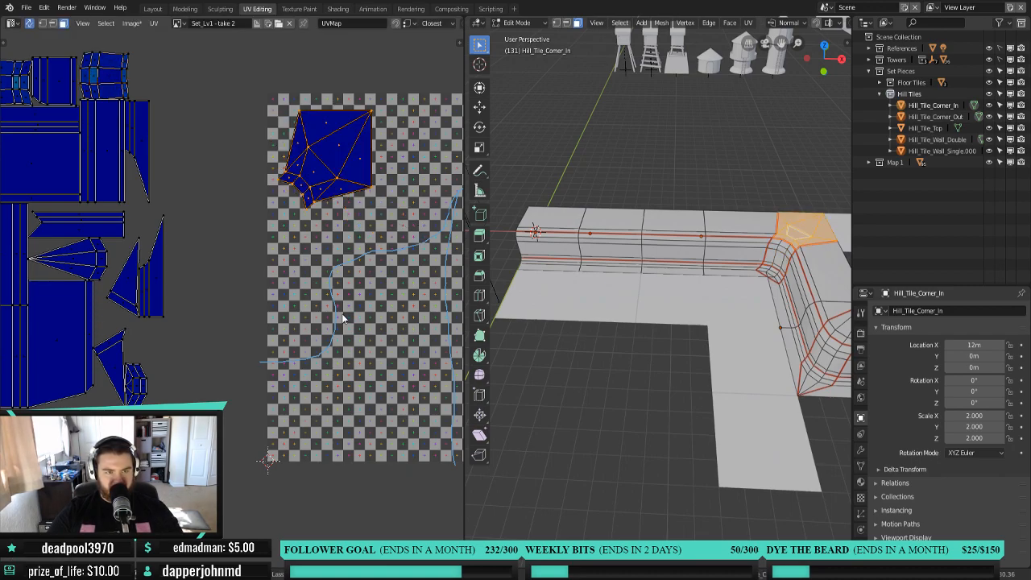
{"action": "scroll", "coordinate": [343, 314], "scroll_direction": "down", "scroll_amount": 4}
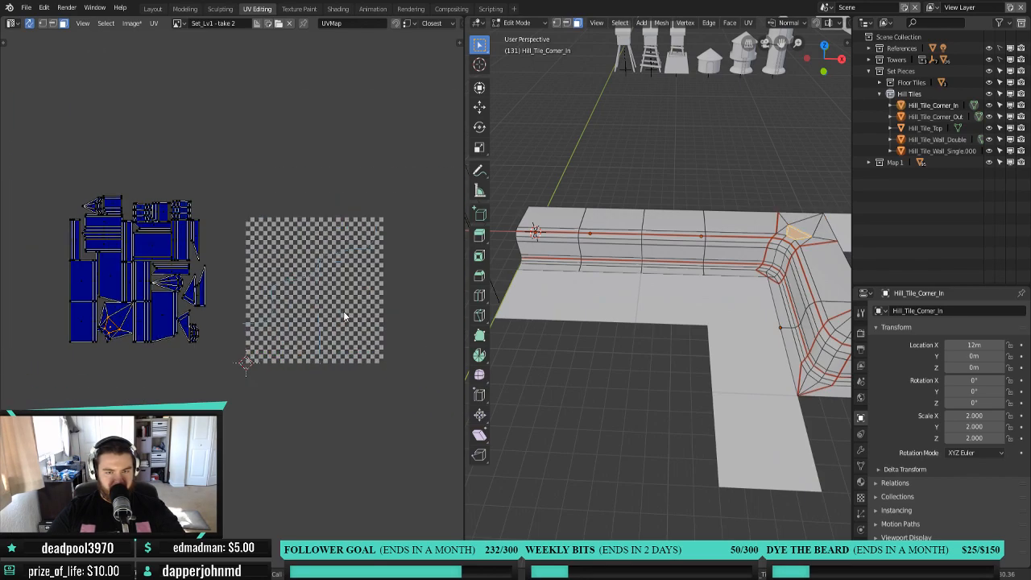
{"action": "middle_click_drag", "start_coordinate": [649, 276], "coordinate": [528, 303]}
{"action": "scroll", "coordinate": [706, 265], "scroll_direction": "up", "scroll_amount": 2}
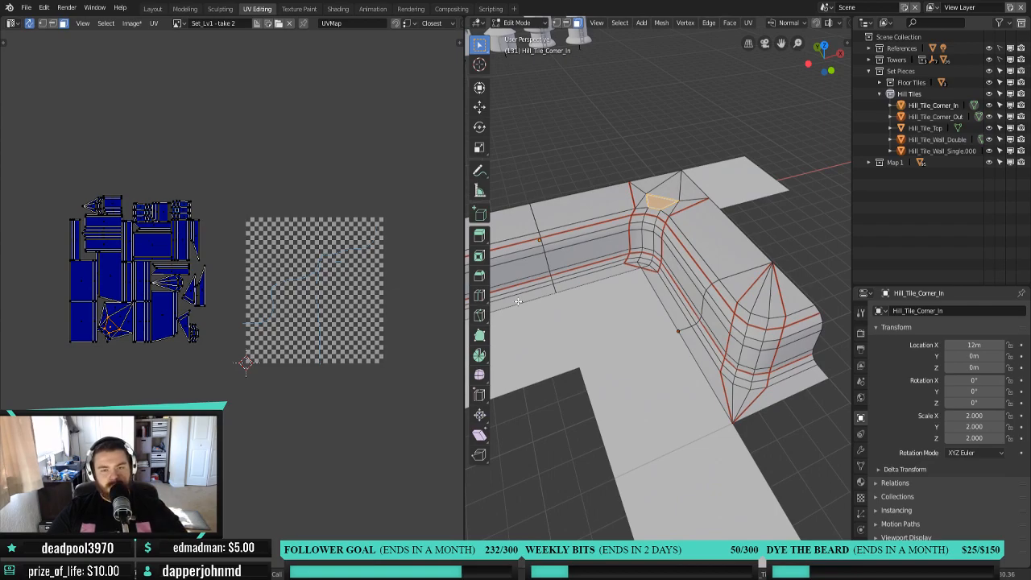
{"action": "key", "text": "ctrl+z"}
{"action": "key", "text": "ctrl+z"}
{"action": "key", "text": "ctrl+z"}
{"action": "key", "text": "ctrl+z"}
{"action": "key", "text": "ctrl+z"}
{"action": "key", "text": "ctrl+z"}
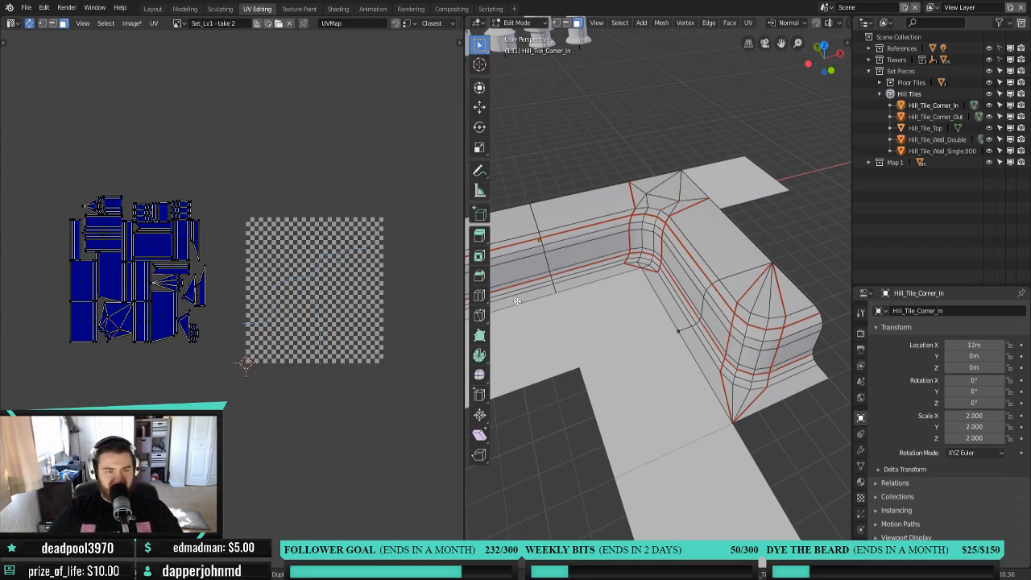
Undo the island relocation, the unwraps and all seams marked on the outer and inner corners.
{"action": "key", "text": "ctrl+z"}
{"action": "key", "text": "ctrl+z"}
{"action": "key", "text": "ctrl+z"}
{"action": "key", "text": "ctrl+z"}
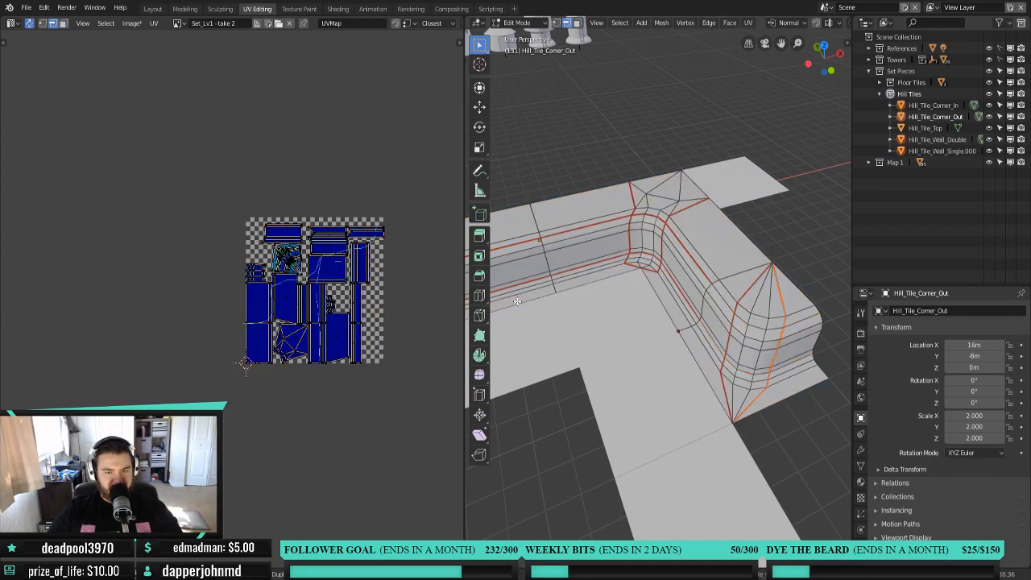
{"action": "key", "text": "ctrl+z"}
{"action": "key", "text": "ctrl+z"}
{"action": "key", "text": "ctrl+z"}
{"action": "key", "text": "ctrl+z"}
{"action": "key", "text": "ctrl+z"}
{"action": "key", "text": "ctrl+z"}
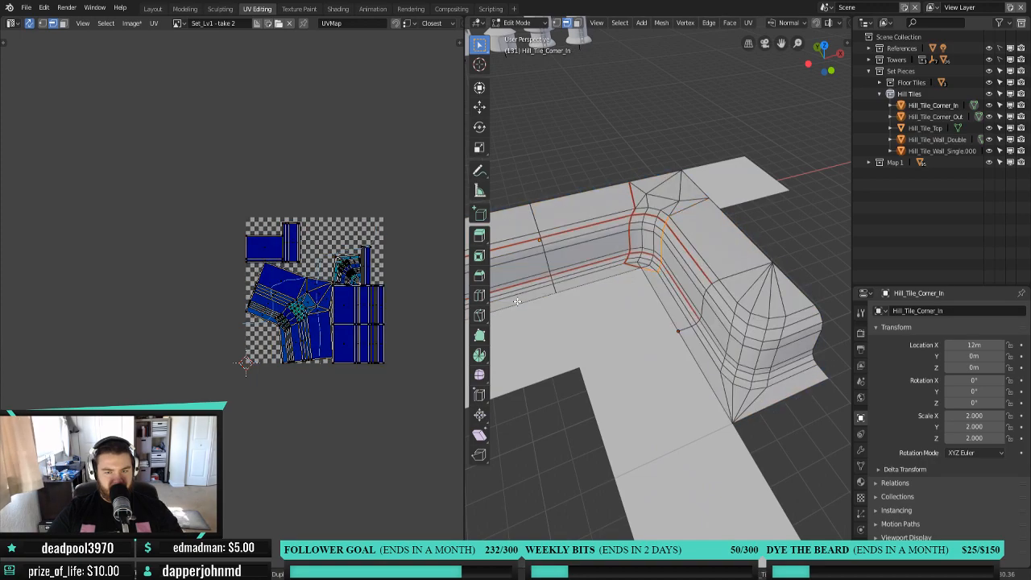
{"action": "key", "text": "ctrl+z"}
{"action": "key", "text": "ctrl+z"}
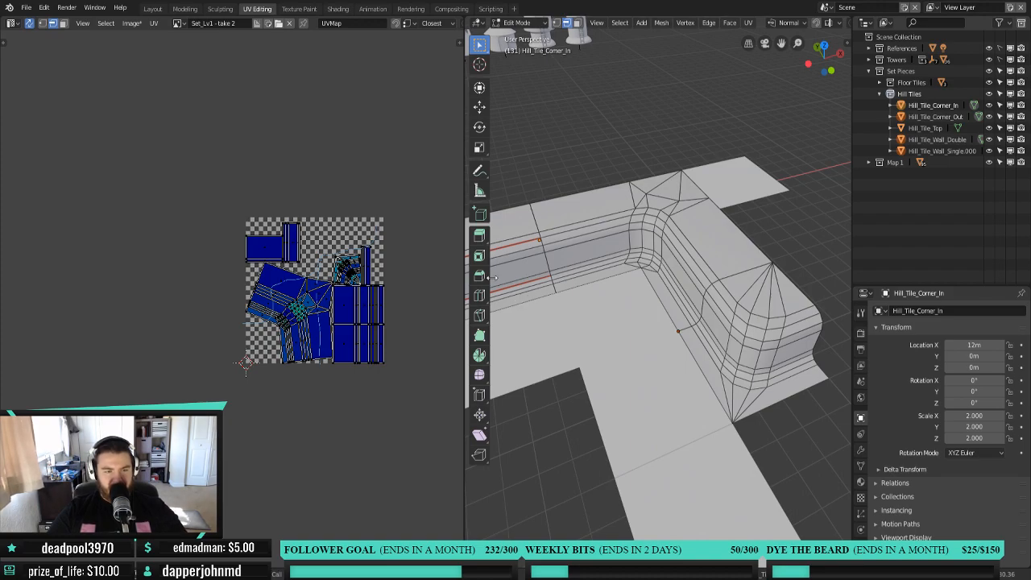
Mark seams only along the upper and lower horizontal edge loops running around the inner and outer corner walls.
{"action": "scroll", "coordinate": [527, 320], "scroll_direction": "up", "scroll_amount": 1}
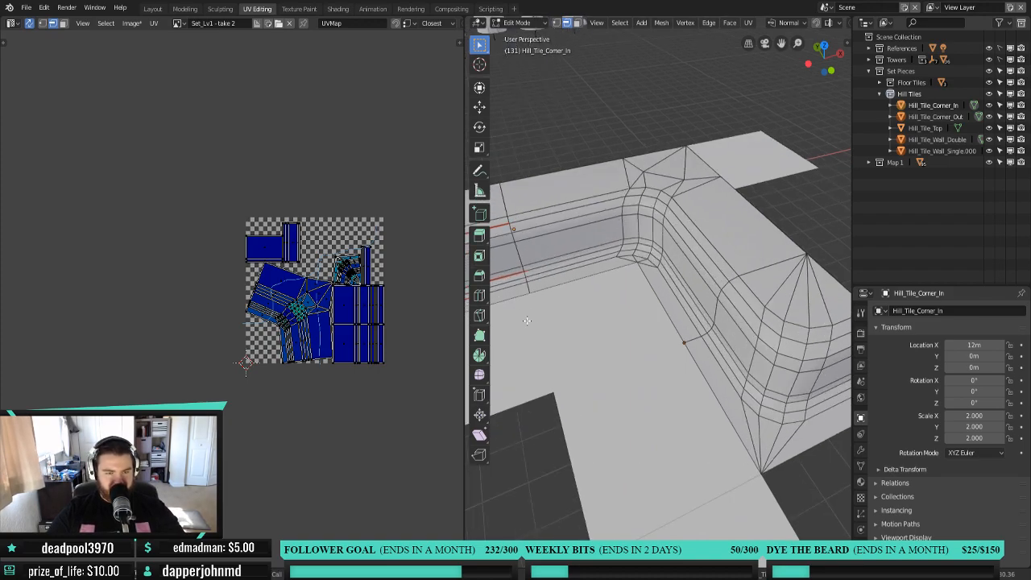
{"action": "left_click", "coordinate": [528, 219], "text": "alt"}
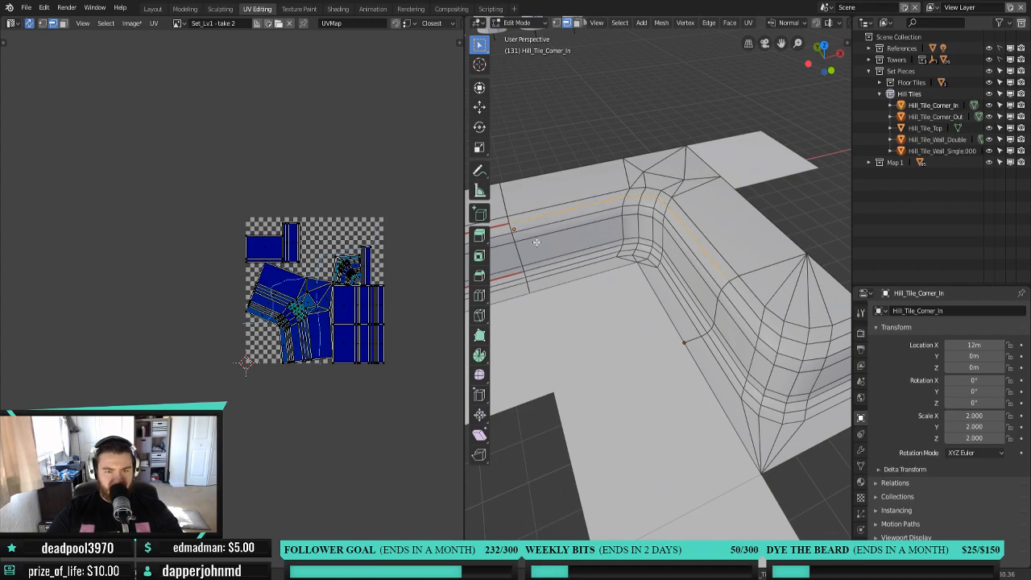
{"action": "left_click", "coordinate": [574, 267], "text": "alt+shift"}
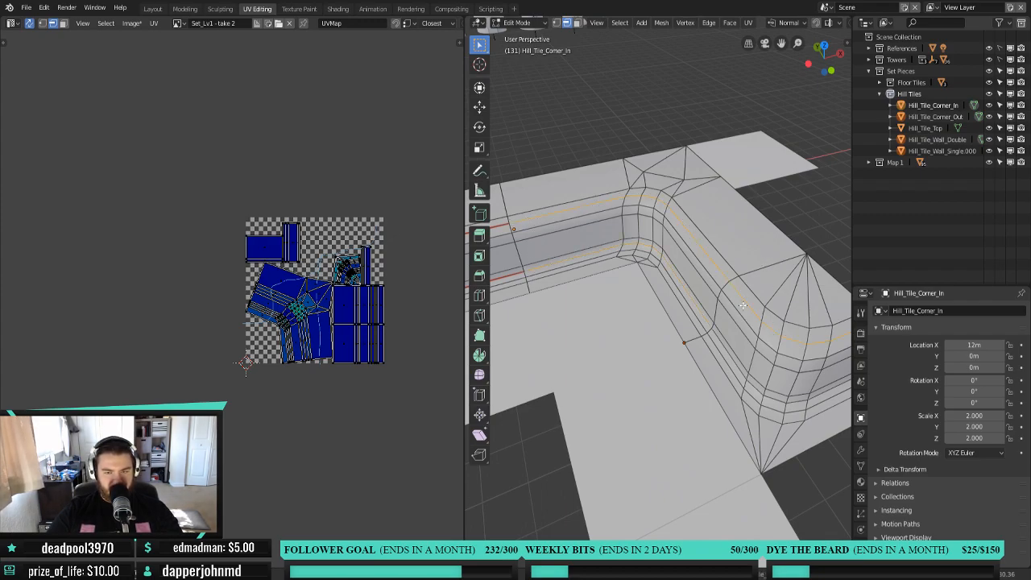
{"action": "left_click", "coordinate": [731, 345], "text": "alt+shift"}
{"action": "key", "text": "ctrl+e"}
{"action": "left_click", "coordinate": [725, 340]}
Unwrap all faces of the hill tile pieces and move the islands off the texture square into the empty space to its left.
{"action": "key", "text": "a"}
{"action": "key", "text": "u"}
{"action": "left_click", "coordinate": [644, 283]}
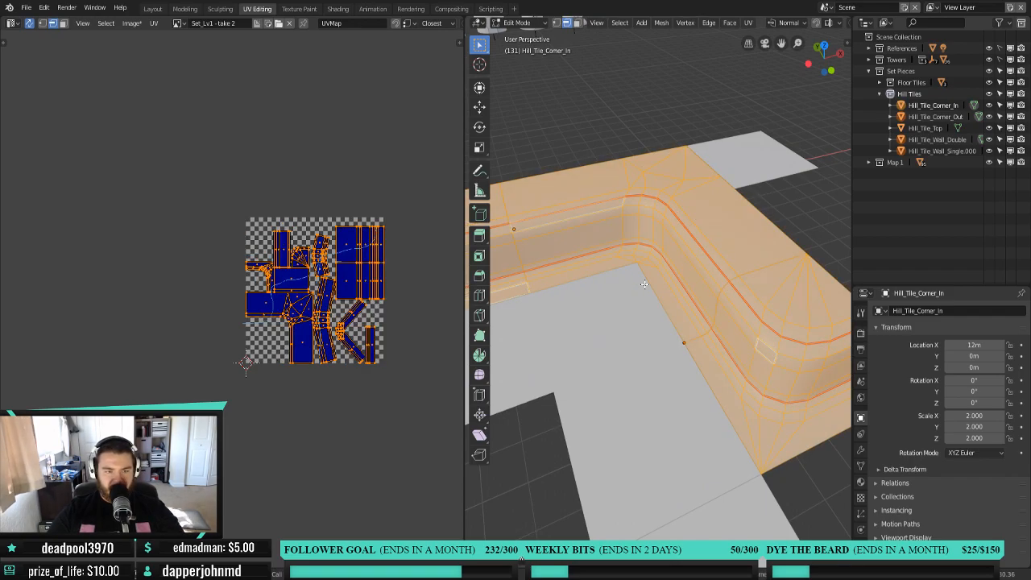
{"action": "scroll", "coordinate": [644, 283], "scroll_direction": "down", "scroll_amount": 4}
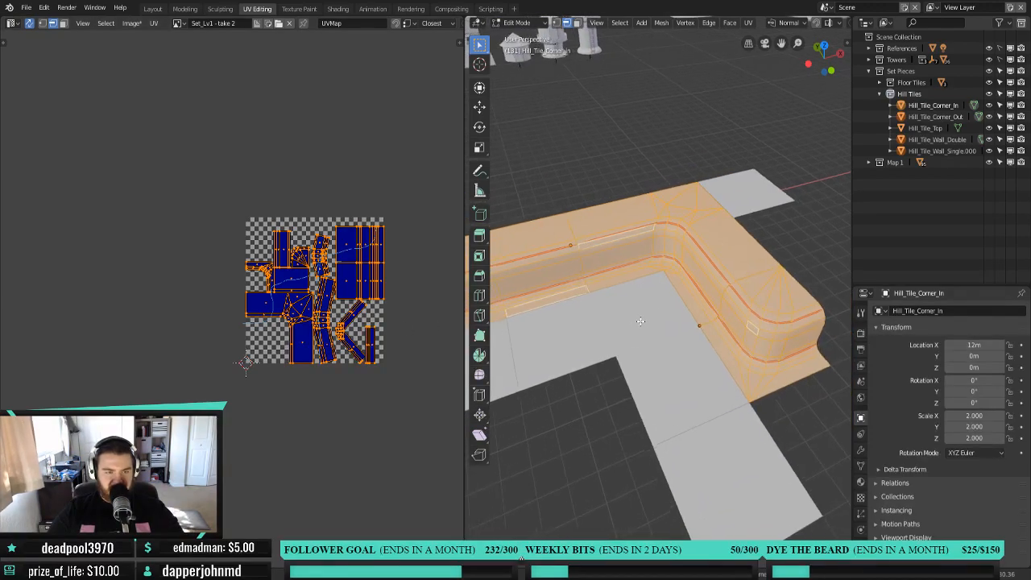
{"action": "middle_click_drag", "start_coordinate": [640, 321], "coordinate": [660, 316], "text": "shift"}
{"action": "key", "text": "g"}
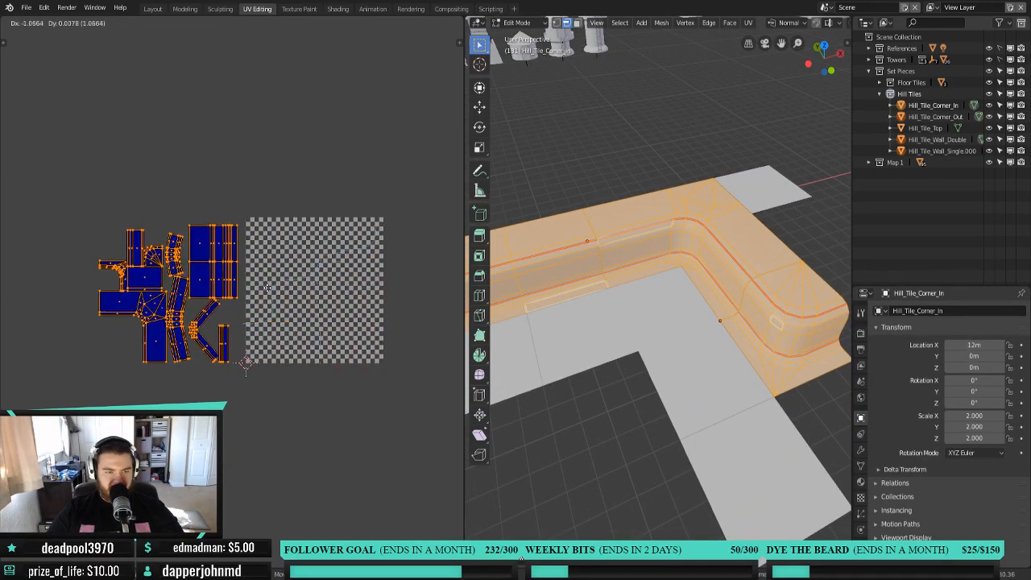
{"action": "left_click", "coordinate": [233, 289]}
{"action": "scroll", "coordinate": [205, 295], "scroll_direction": "up", "scroll_amount": 1}
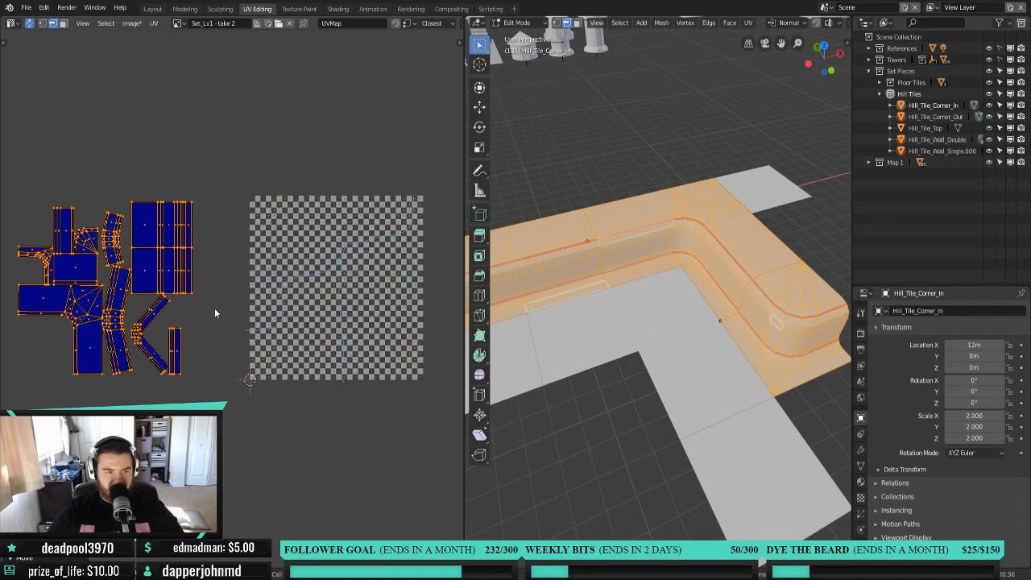
Scale all the unwrapped UV islands up by 1.1.
{"action": "key", "text": "g"}
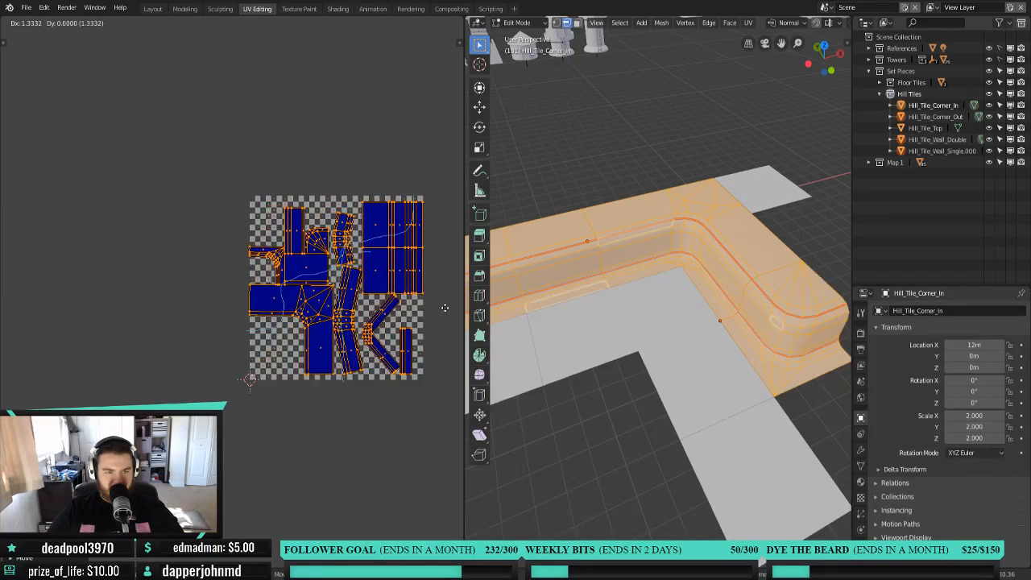
{"action": "left_click", "coordinate": [242, 302]}
{"action": "key", "text": "s"}
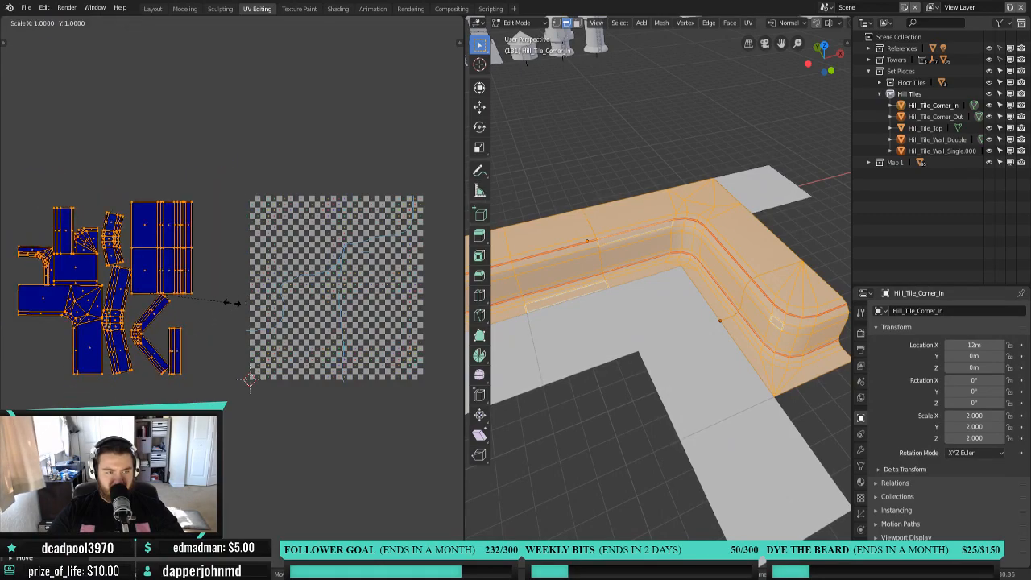
{"action": "type", "text": ".1"}
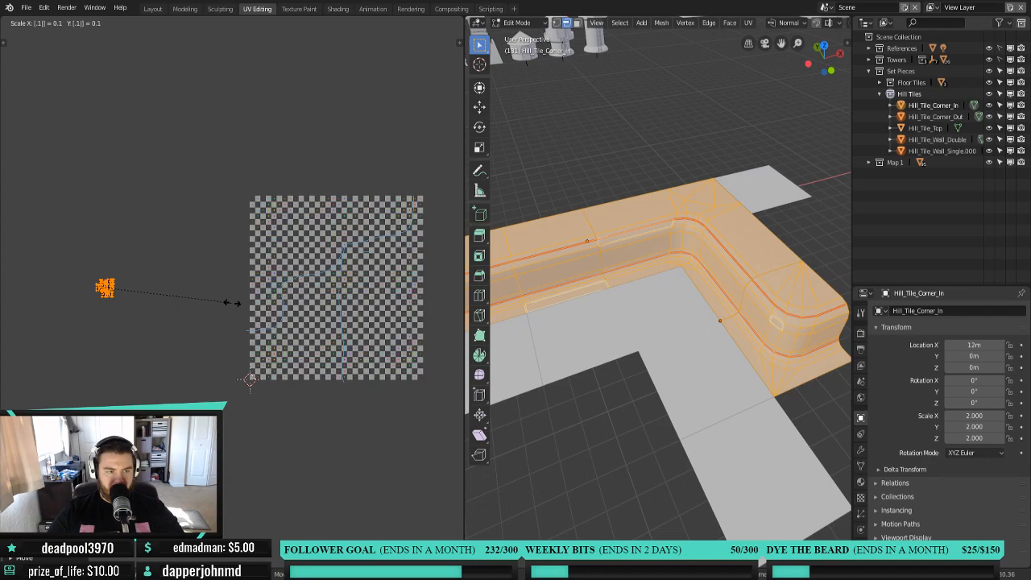
{"action": "key", "text": "BackSpace"}
{"action": "key", "text": "BackSpace"}
{"action": "type", "text": "1.1"}
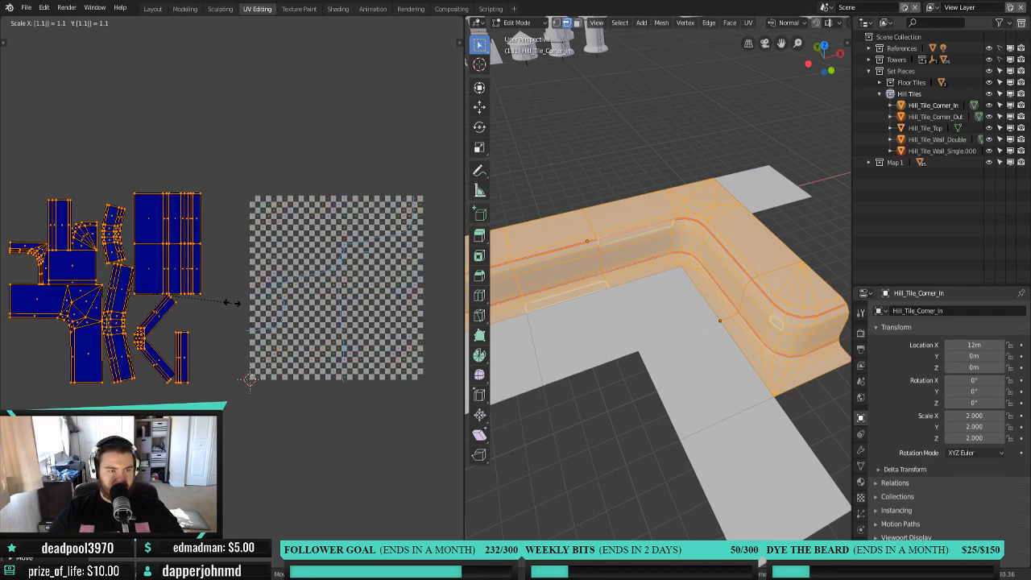
{"action": "key", "text": "Return"}
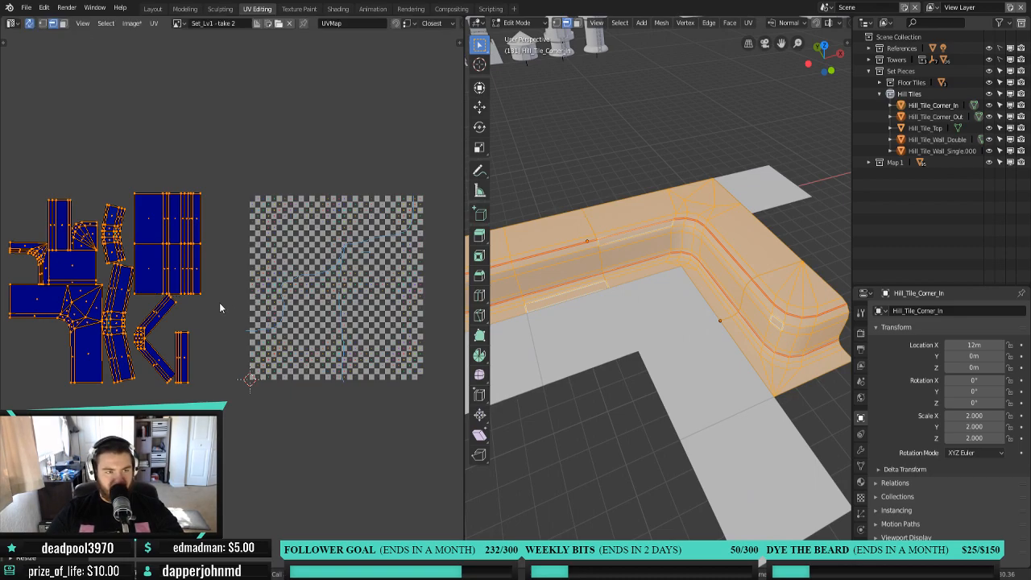
Rotate the inner corner's L-shaped top surface island by 90° and fit it into the upper-left corner of the texture square.
{"action": "middle_click_drag", "start_coordinate": [580, 362], "coordinate": [586, 189], "text": "shift"}
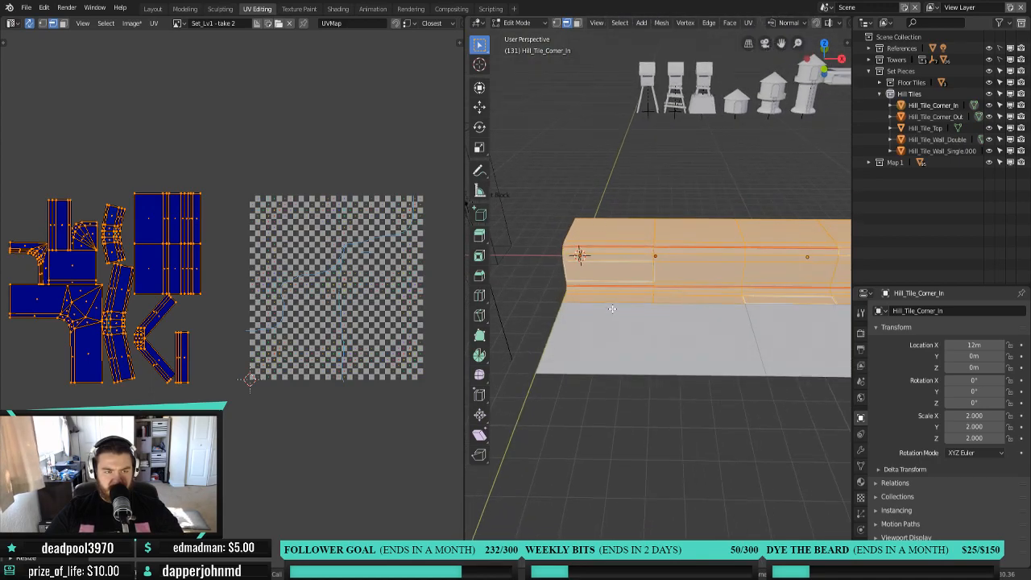
{"action": "left_click", "coordinate": [80, 312]}
{"action": "key", "text": "ctrl+l"}
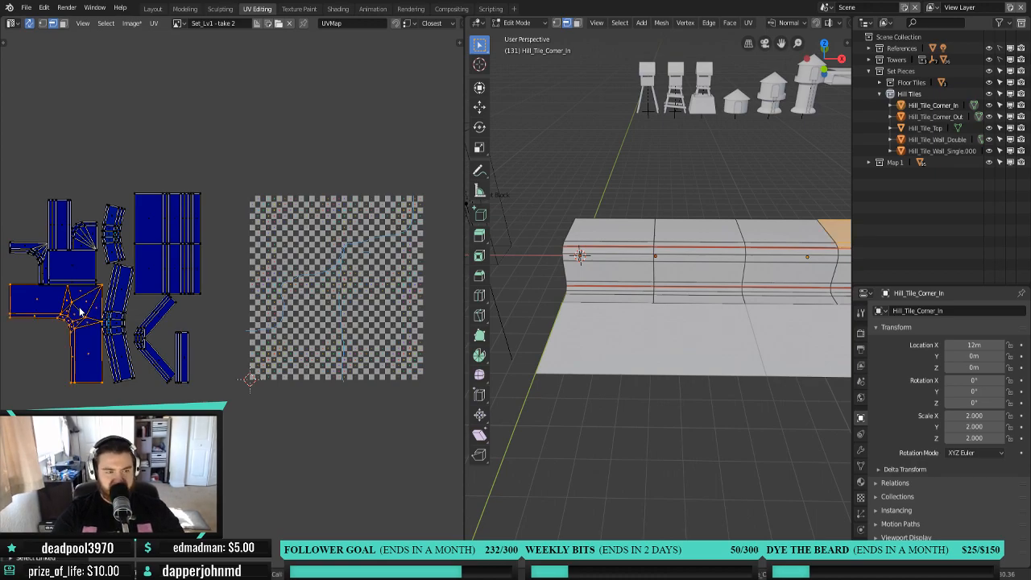
{"action": "key", "text": "g"}
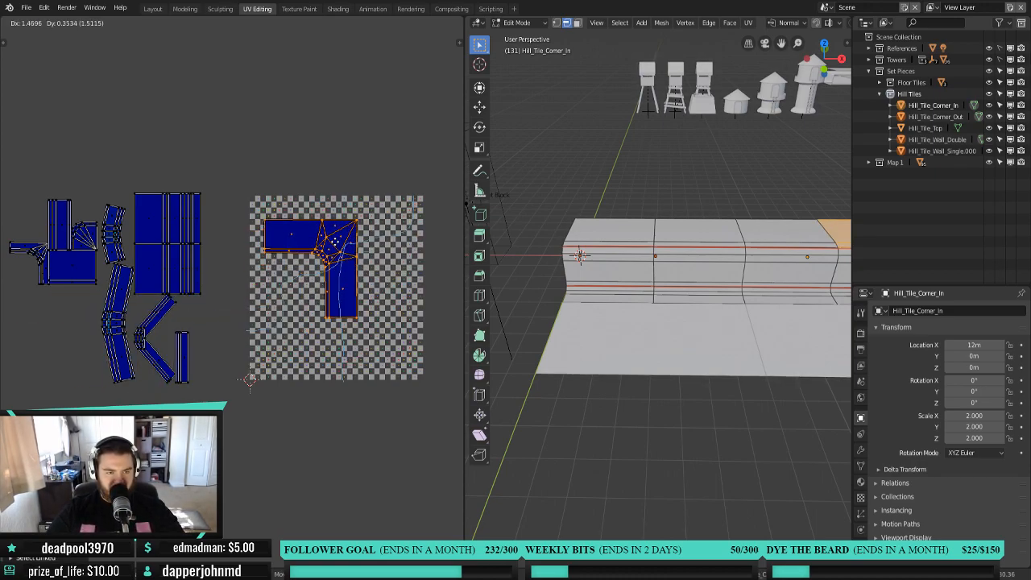
{"action": "right_click", "coordinate": [333, 241]}
{"action": "key", "text": "r"}
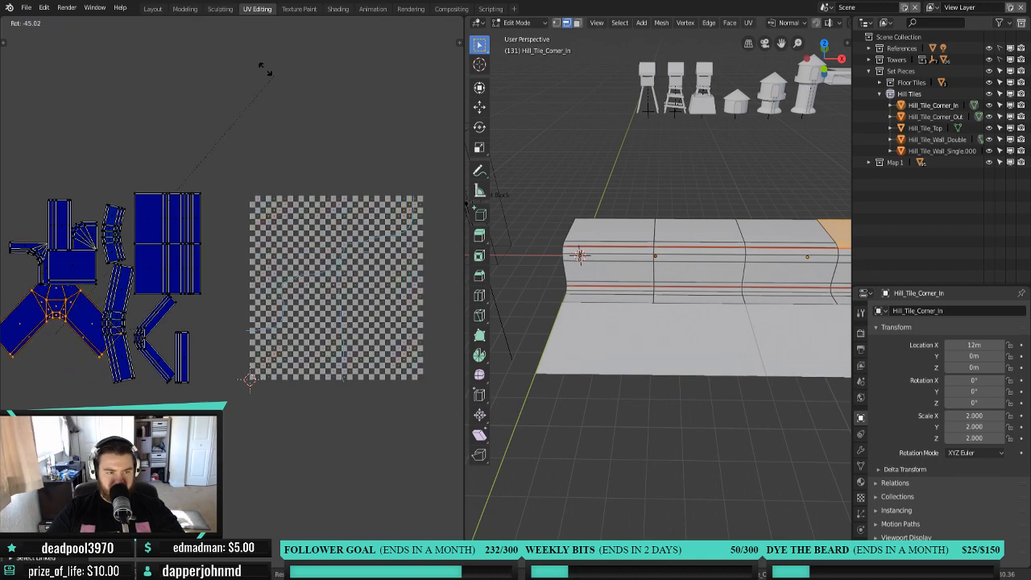
{"action": "type", "text": "90"}
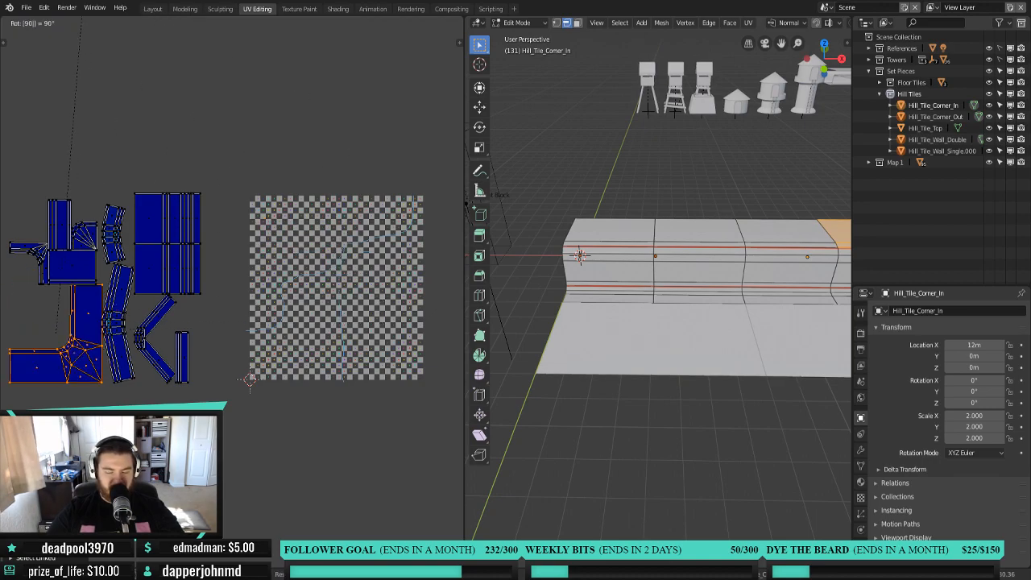
{"action": "key", "text": "Return"}
{"action": "key", "text": "g"}
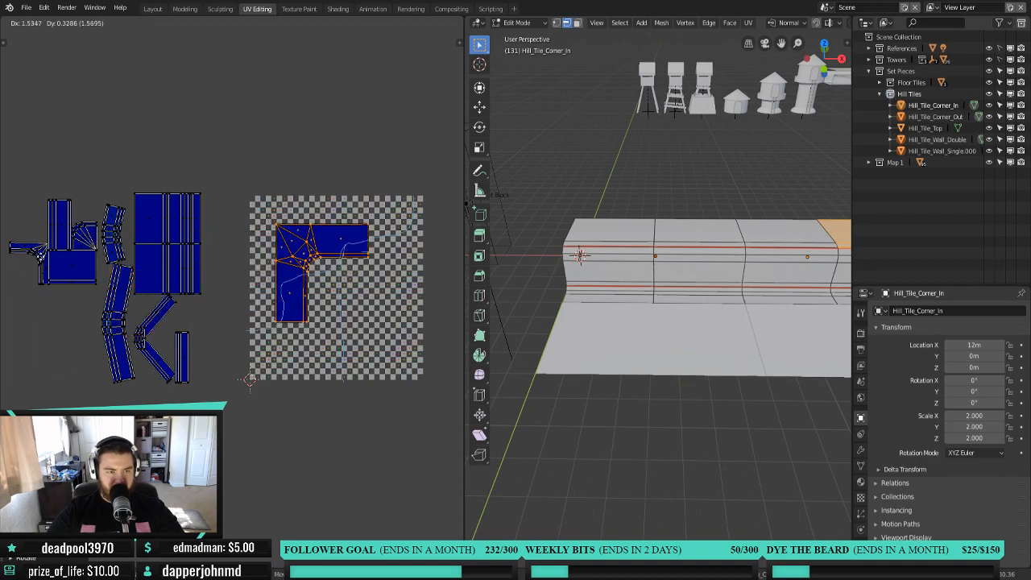
{"action": "left_click", "coordinate": [12, 235]}
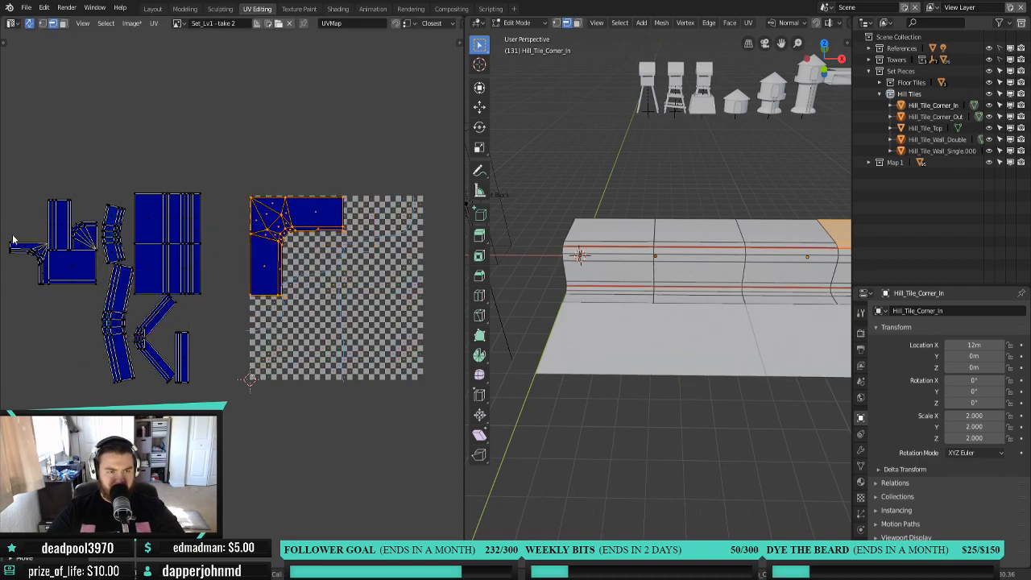
Move the double wall's top surface island to the texture square's left edge, directly below the L-shaped inner corner island.
{"action": "scroll", "coordinate": [303, 413], "scroll_direction": "up", "scroll_amount": 2}
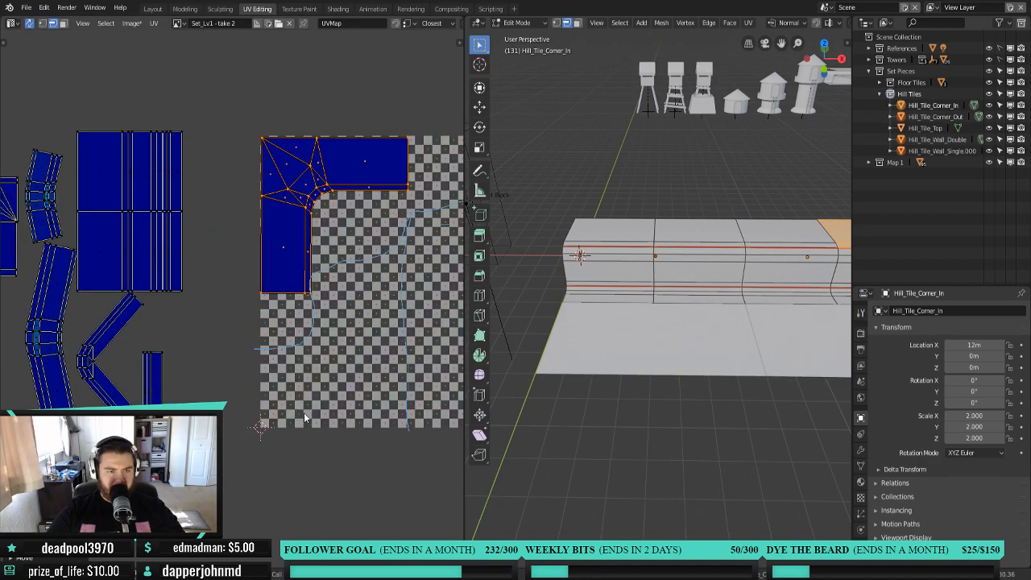
{"action": "middle_click_drag", "start_coordinate": [219, 359], "coordinate": [250, 394]}
{"action": "left_click", "coordinate": [134, 215]}
{"action": "key", "text": "l"}
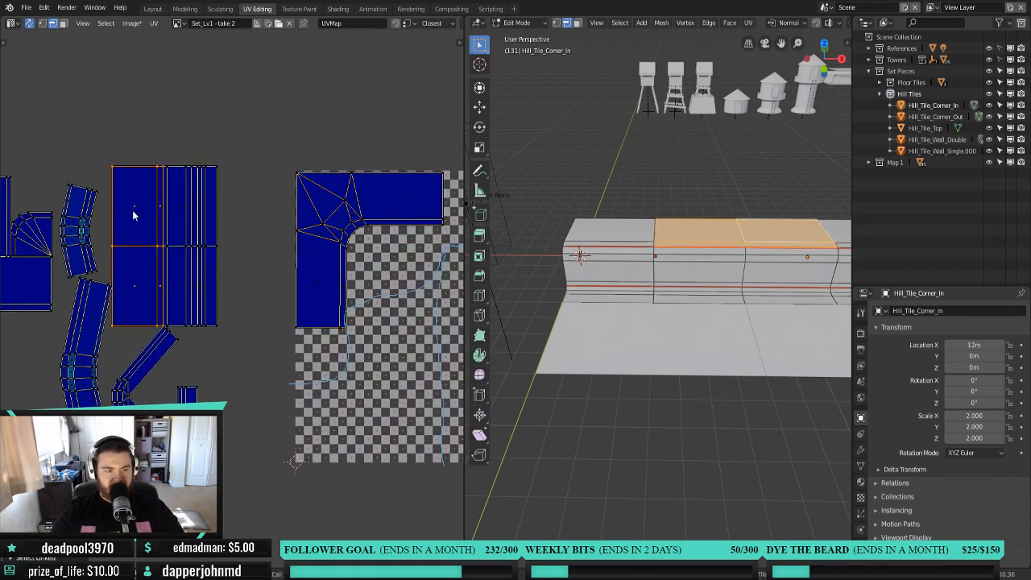
{"action": "key", "text": "g"}
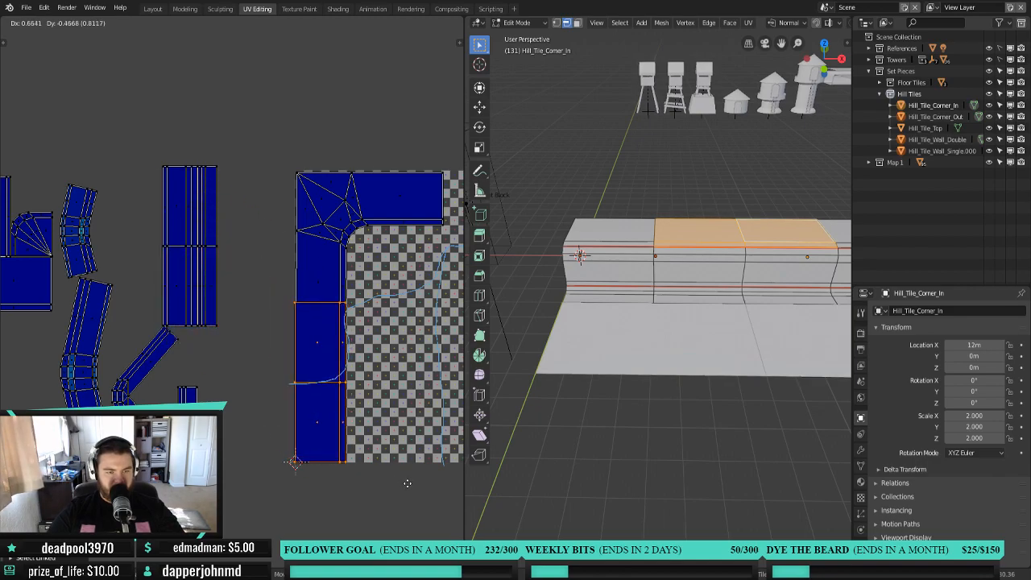
{"action": "left_click", "coordinate": [408, 483]}
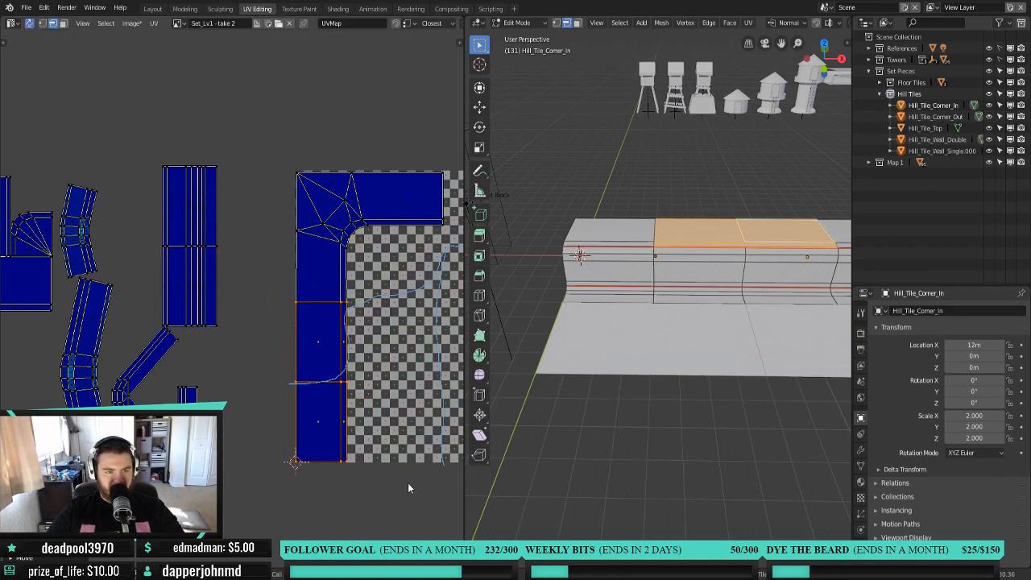
Scale all the UV islands down slightly together.
{"action": "scroll", "coordinate": [351, 435], "scroll_direction": "down", "scroll_amount": 2}
{"action": "scroll", "coordinate": [351, 438], "scroll_direction": "up", "scroll_amount": 1}
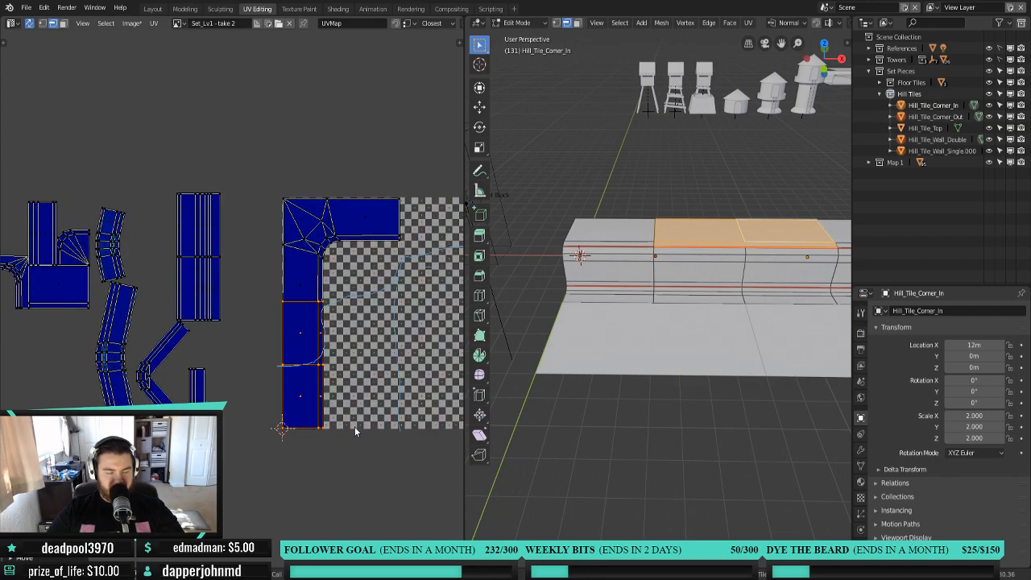
{"action": "key", "text": "a"}
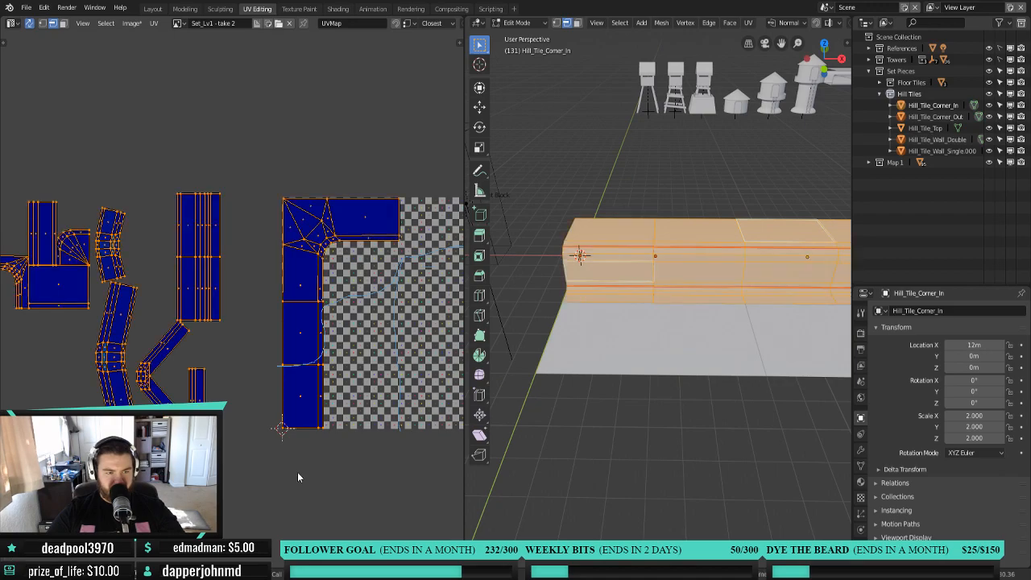
{"action": "key", "text": "s"}
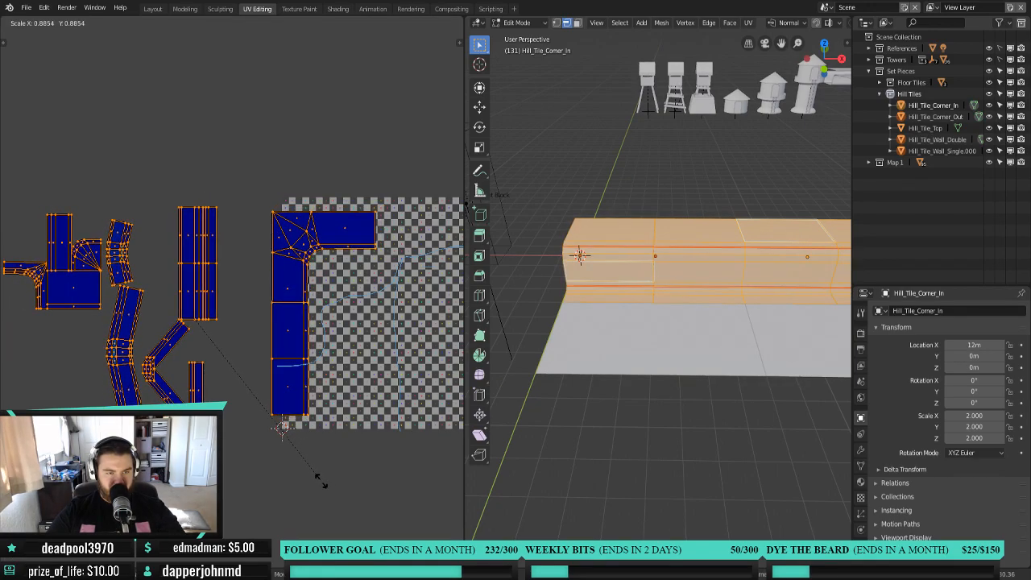
{"action": "left_click", "coordinate": [311, 471]}
Move the L-shaped island back into the texture square's upper-left corner and place the double wall's top island directly beneath it.
{"action": "key", "text": "alt+a"}
{"action": "key", "text": "l"}
{"action": "key", "text": "g"}
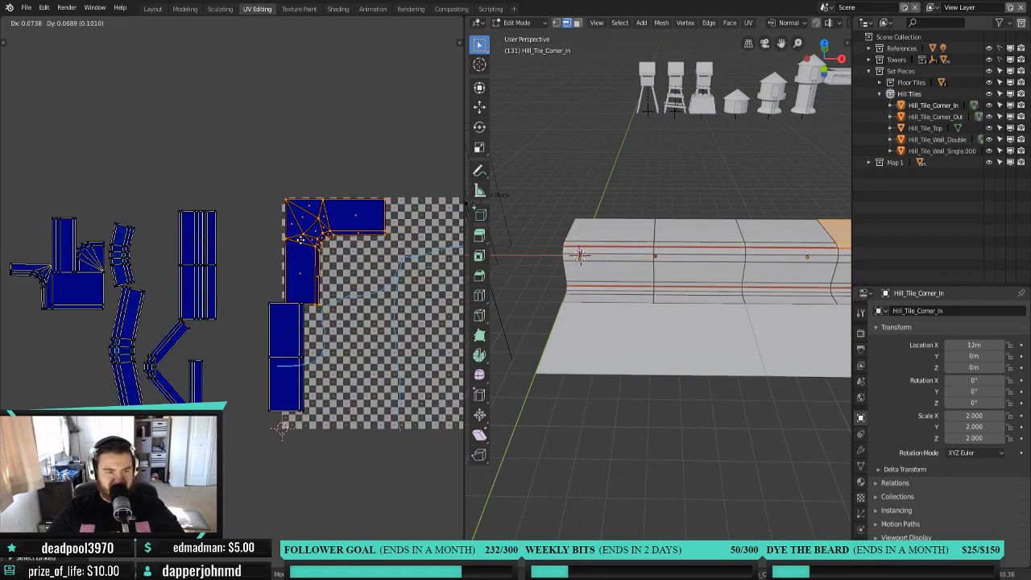
{"action": "left_click", "coordinate": [300, 246]}
{"action": "left_click", "coordinate": [292, 325]}
{"action": "key", "text": "l"}
{"action": "key", "text": "g"}
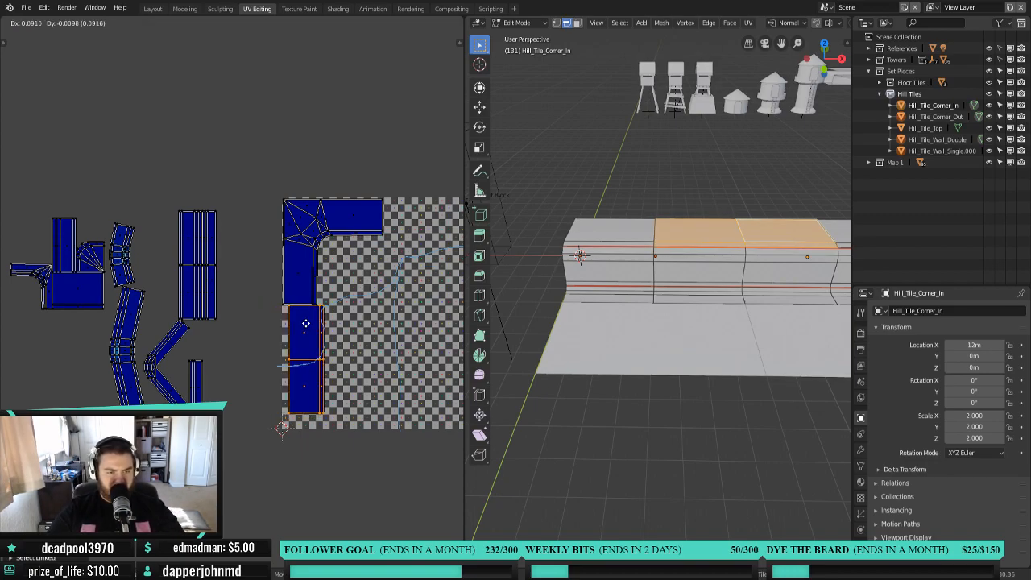
{"action": "left_click", "coordinate": [299, 325]}
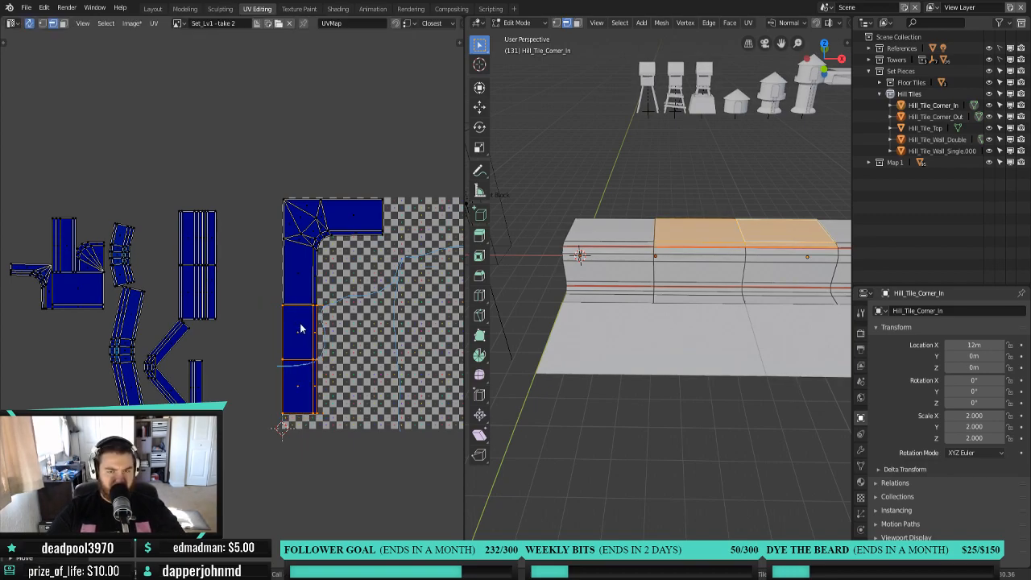
Move the single wall's top surface island against the end of the L-shaped island's horizontal arm.
{"action": "left_click", "coordinate": [90, 296]}
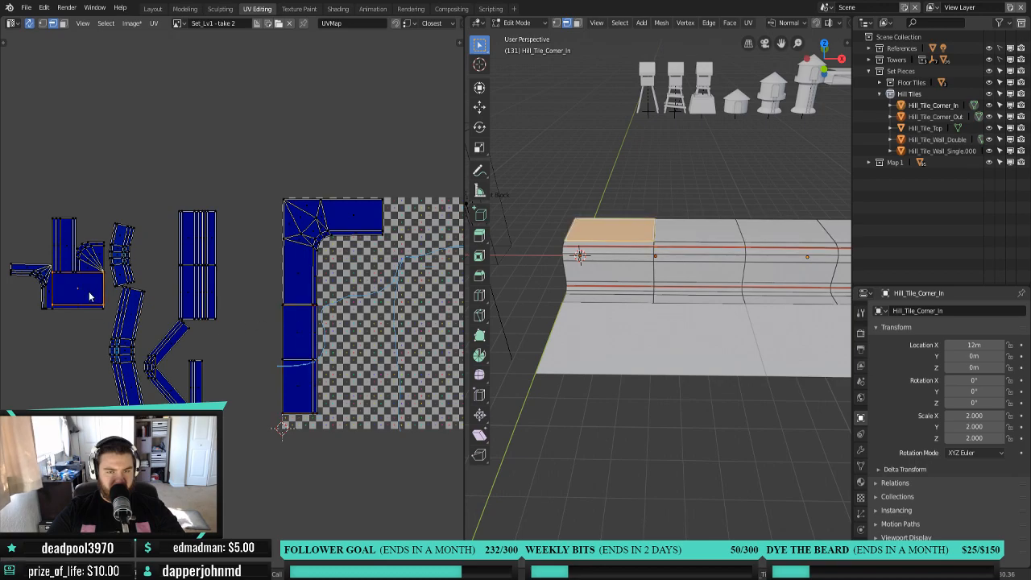
{"action": "key", "text": "ctrl+l"}
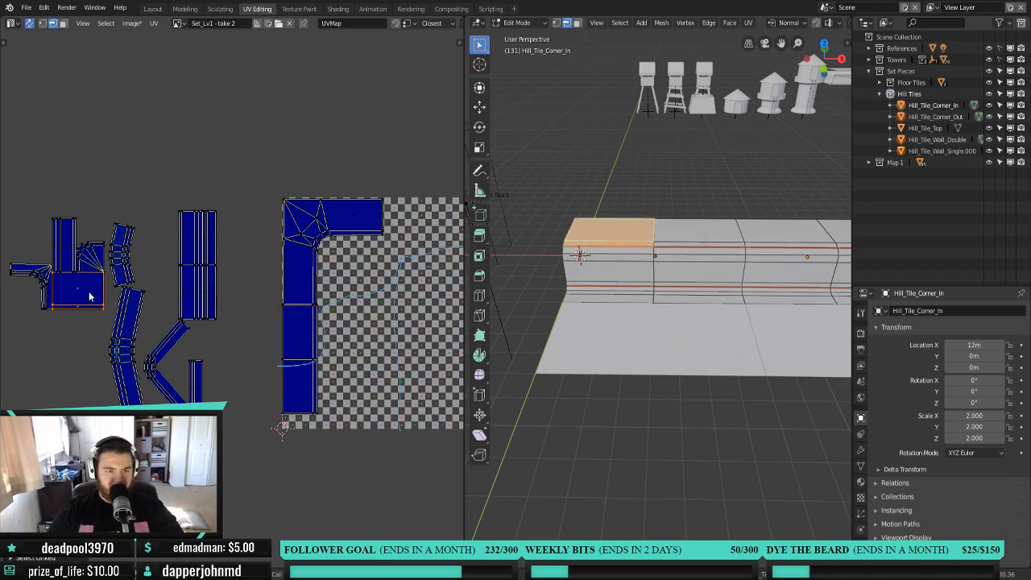
{"action": "key", "text": "g"}
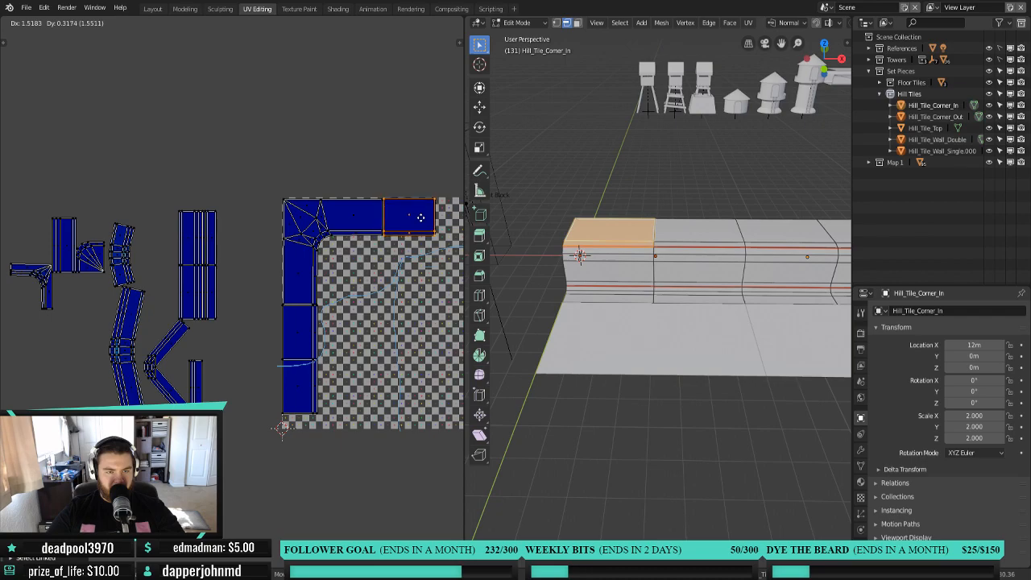
{"action": "left_click", "coordinate": [417, 235]}
{"action": "middle_click_drag", "start_coordinate": [384, 304], "coordinate": [366, 312]}
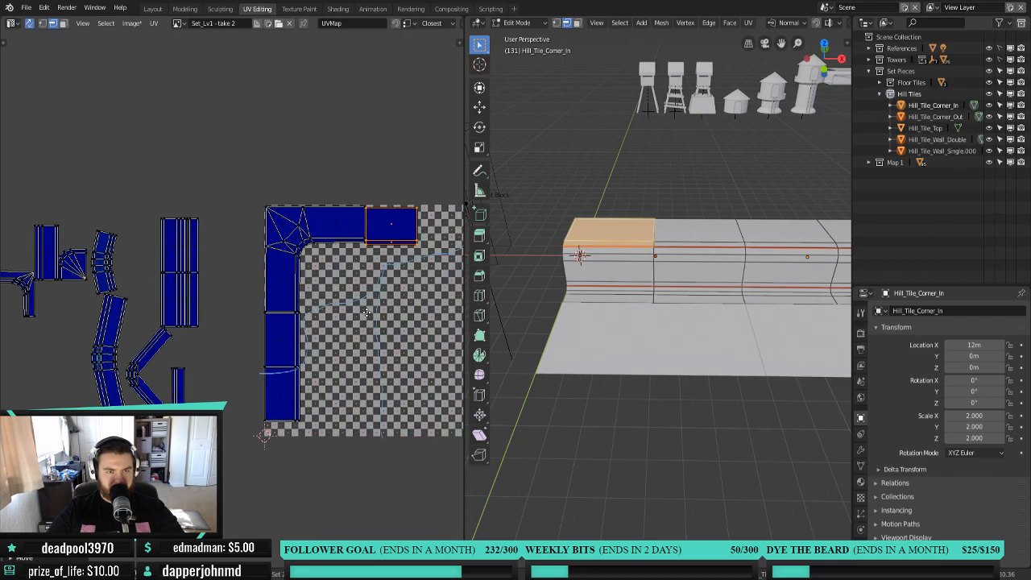
{"action": "key", "text": "g"}
{"action": "left_click", "coordinate": [373, 229]}
Align the double wall's top island against the lower end of the L-shaped island's vertical arm.
{"action": "left_click", "coordinate": [292, 344]}
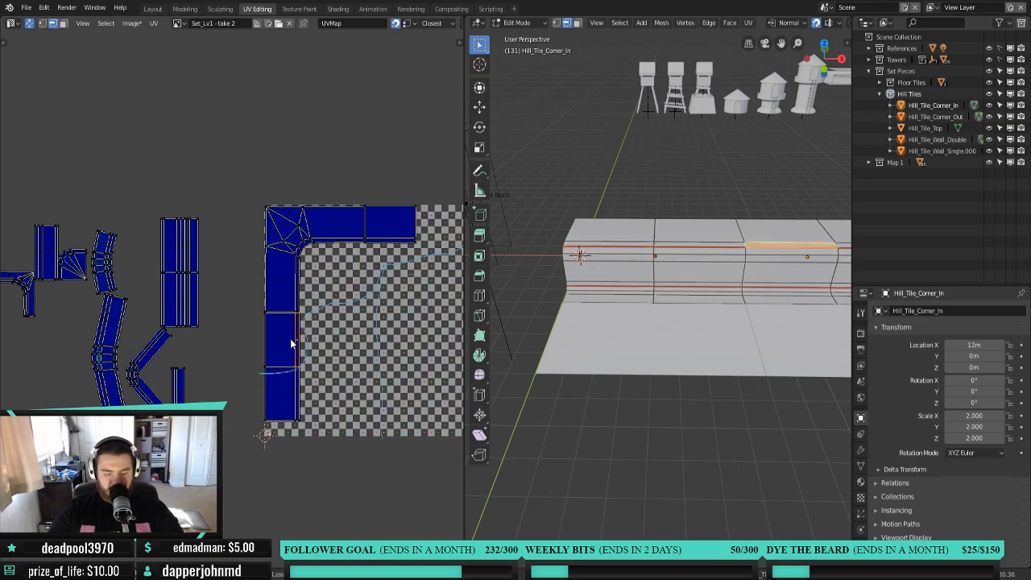
{"action": "key", "text": "l"}
{"action": "key", "text": "g"}
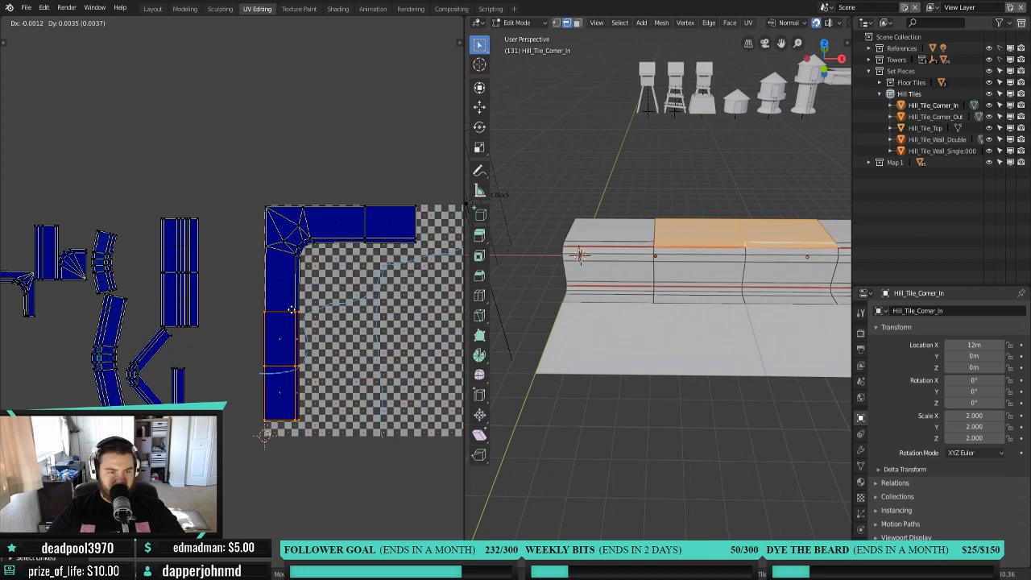
{"action": "left_click", "coordinate": [292, 316]}
{"action": "scroll", "coordinate": [286, 365], "scroll_direction": "up", "scroll_amount": 5}
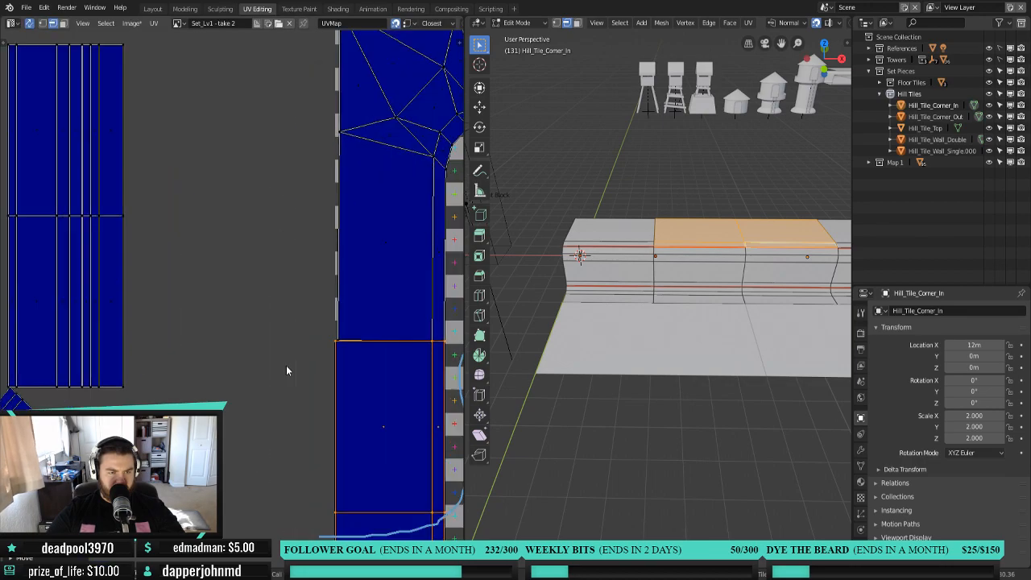
{"action": "key", "text": "g"}
{"action": "left_click", "coordinate": [324, 318]}
Try to shift the double wall island's narrow border faces in line with the border of the L-shaped island.
{"action": "left_click", "coordinate": [371, 304]}
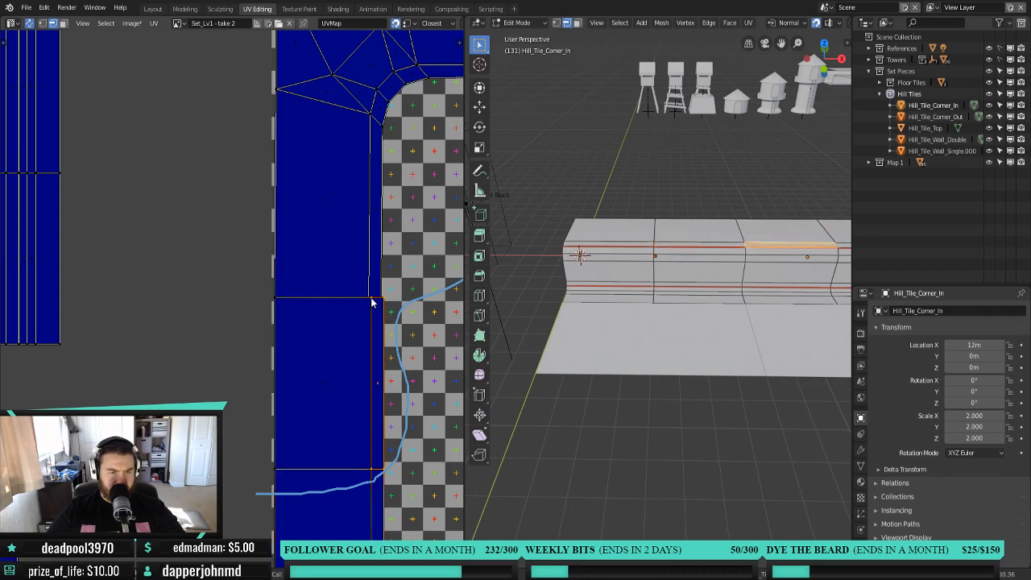
{"action": "left_click", "coordinate": [385, 503], "text": "shift"}
{"action": "key", "text": "g"}
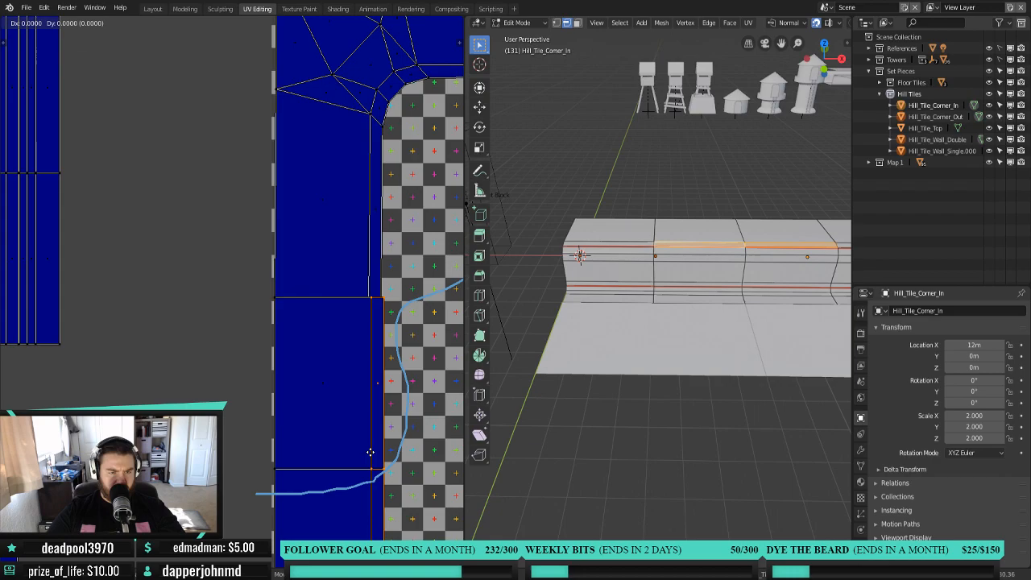
{"action": "left_click", "coordinate": [368, 336]}
{"action": "left_click", "coordinate": [343, 342]}
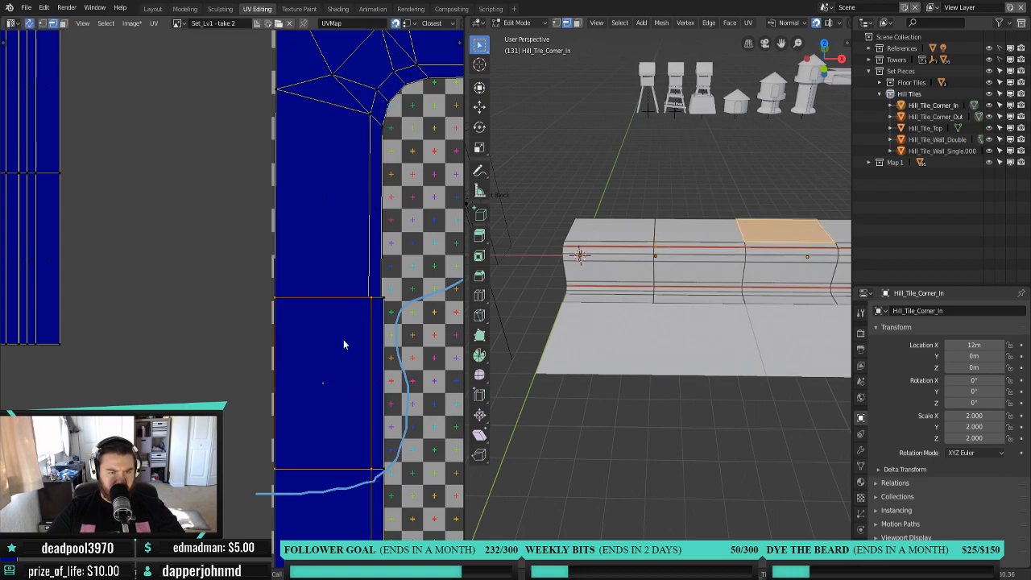
Snap the single wall's top island flush with the upper corner at the end of the L-shaped island's horizontal arm.
{"action": "scroll", "coordinate": [322, 417], "scroll_direction": "down", "scroll_amount": 2}
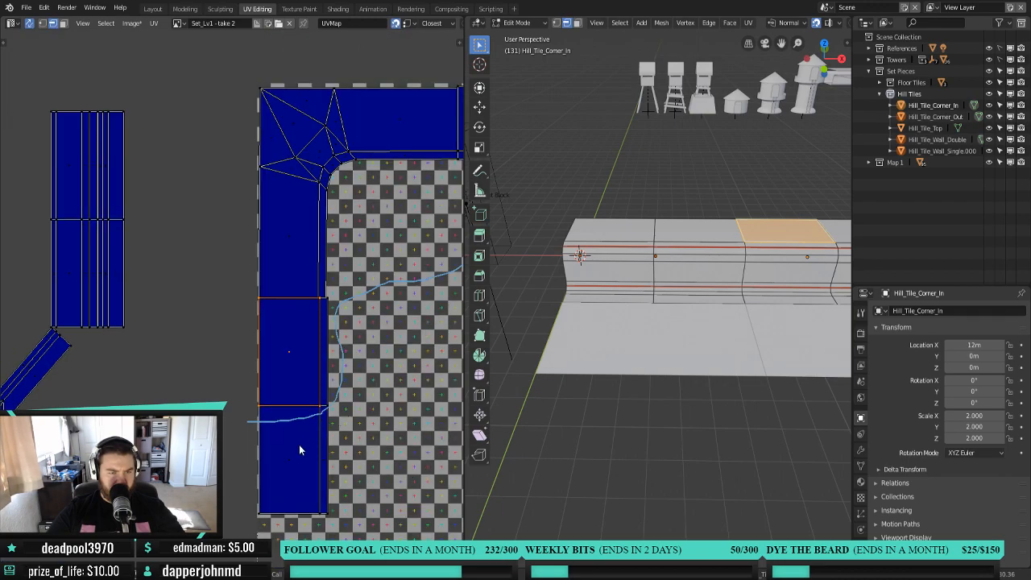
{"action": "scroll", "coordinate": [299, 446], "scroll_direction": "down", "scroll_amount": 4}
{"action": "scroll", "coordinate": [270, 452], "scroll_direction": "up", "scroll_amount": 3}
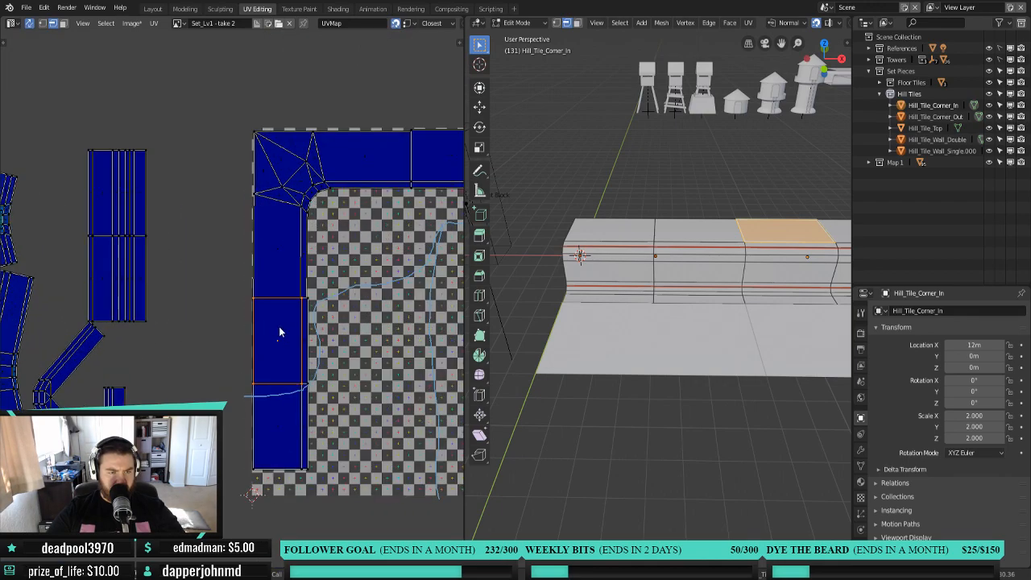
{"action": "scroll", "coordinate": [396, 215], "scroll_direction": "up", "scroll_amount": 2}
{"action": "middle_click_drag", "start_coordinate": [396, 215], "coordinate": [154, 349]}
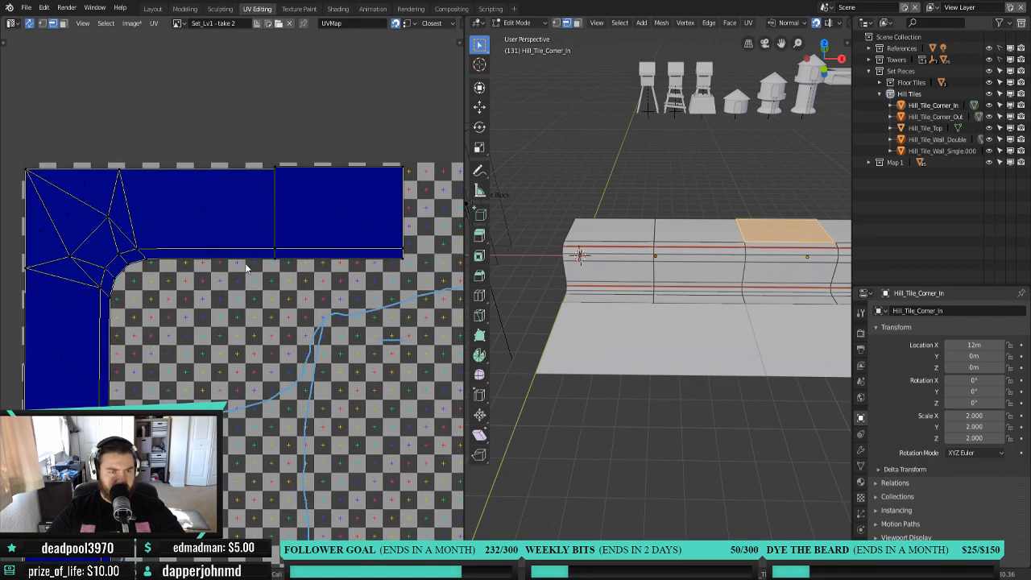
{"action": "scroll", "coordinate": [248, 264], "scroll_direction": "up", "scroll_amount": 2}
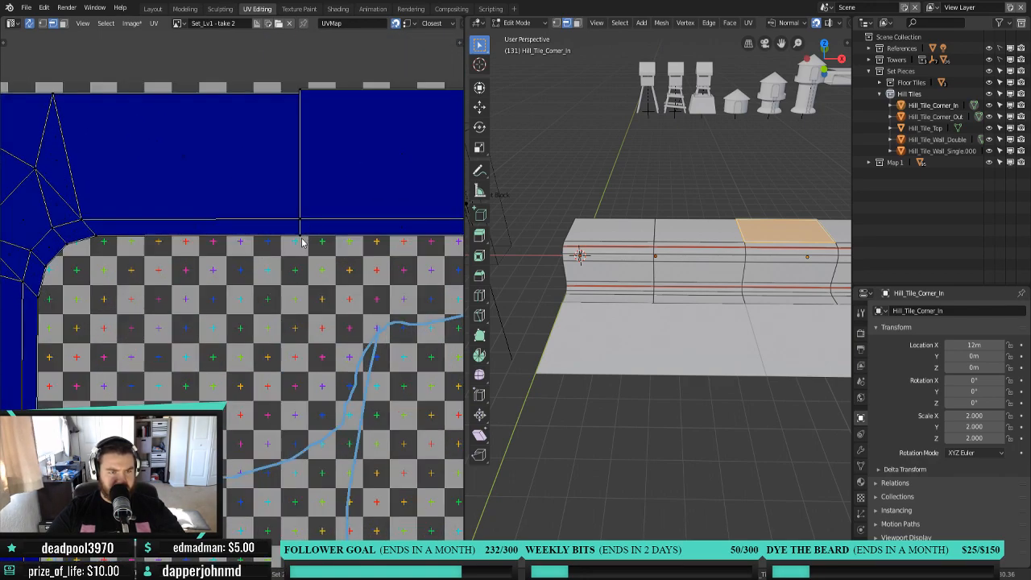
{"action": "middle_click_drag", "start_coordinate": [301, 240], "coordinate": [276, 268]}
{"action": "left_click", "coordinate": [313, 197]}
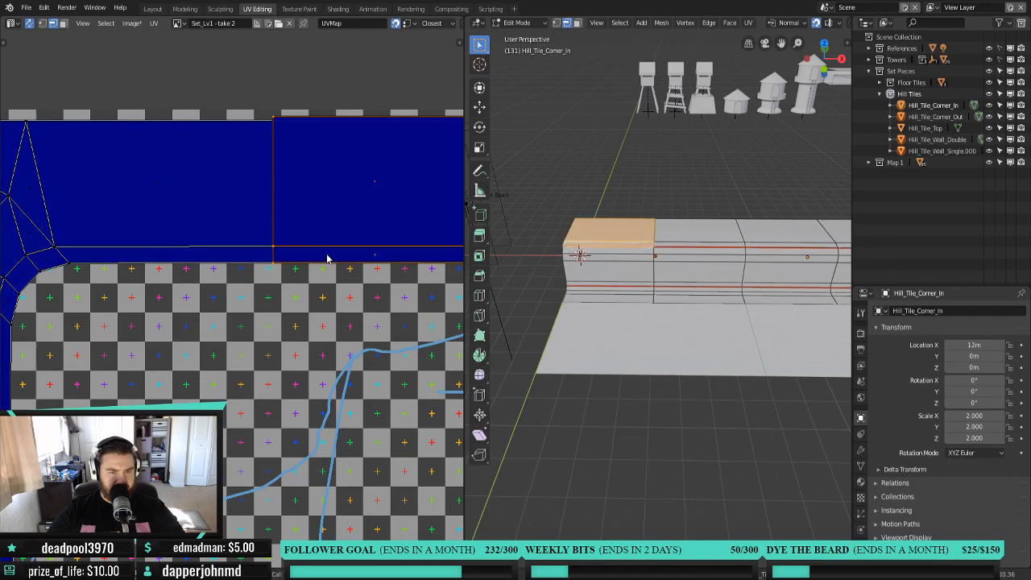
{"action": "key", "text": "g"}
{"action": "left_click", "coordinate": [367, 199]}
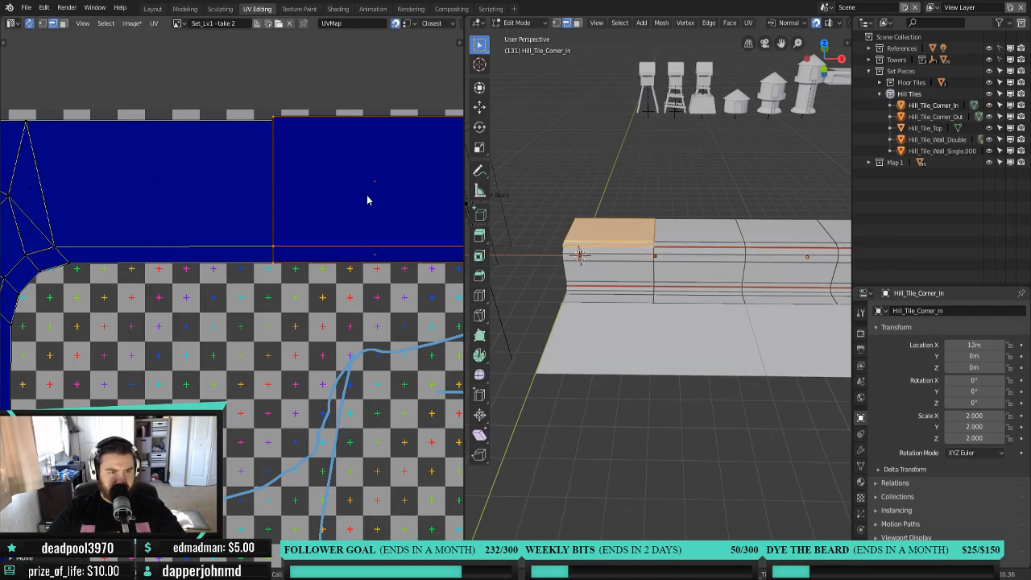
{"action": "scroll", "coordinate": [292, 315], "scroll_direction": "down", "scroll_amount": 3}
{"action": "middle_click_drag", "start_coordinate": [169, 441], "coordinate": [262, 406]}
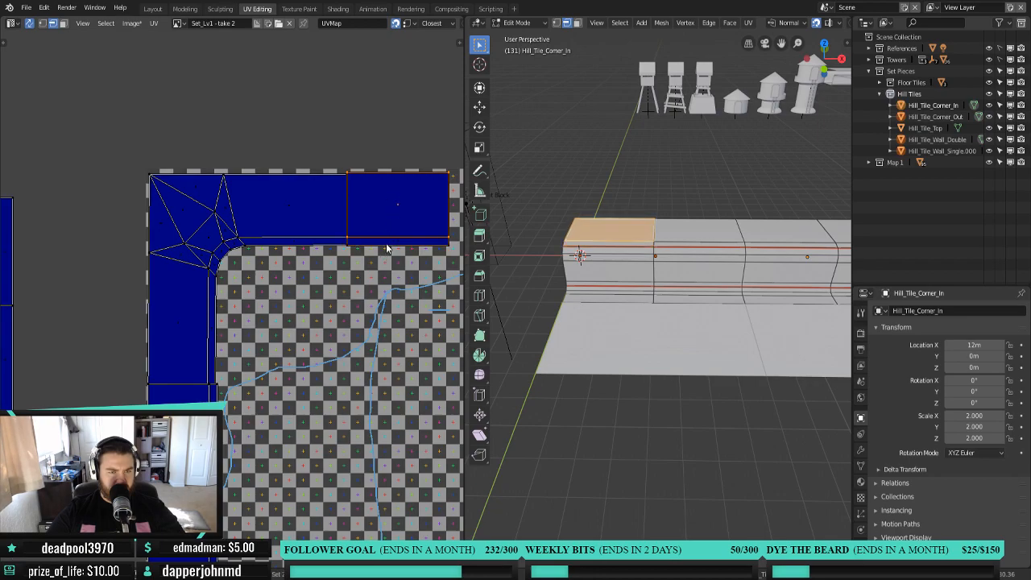
{"action": "key", "text": "g"}
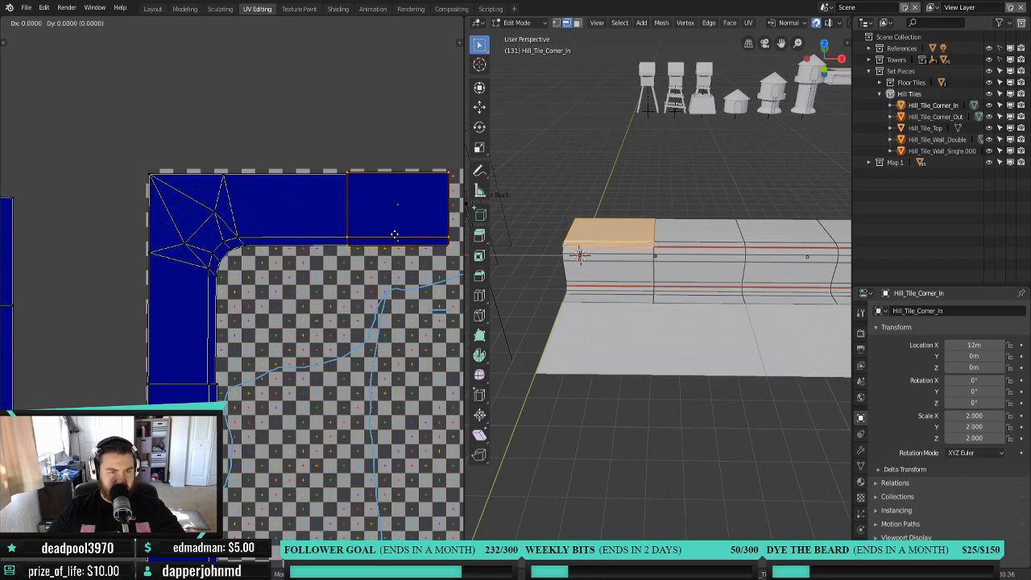
{"action": "left_click", "coordinate": [389, 276]}
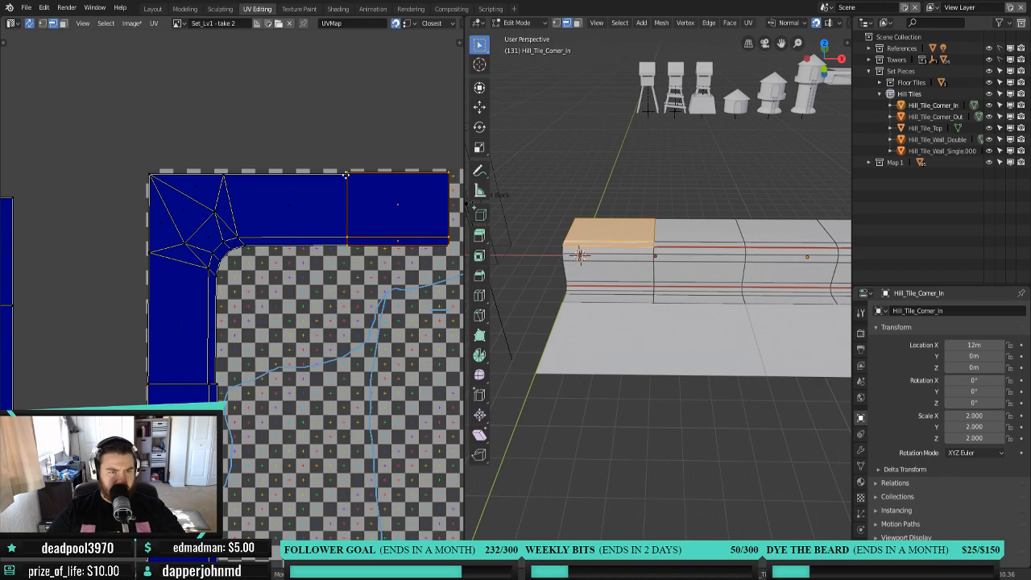
{"action": "scroll", "coordinate": [323, 307], "scroll_direction": "up", "scroll_amount": 5}
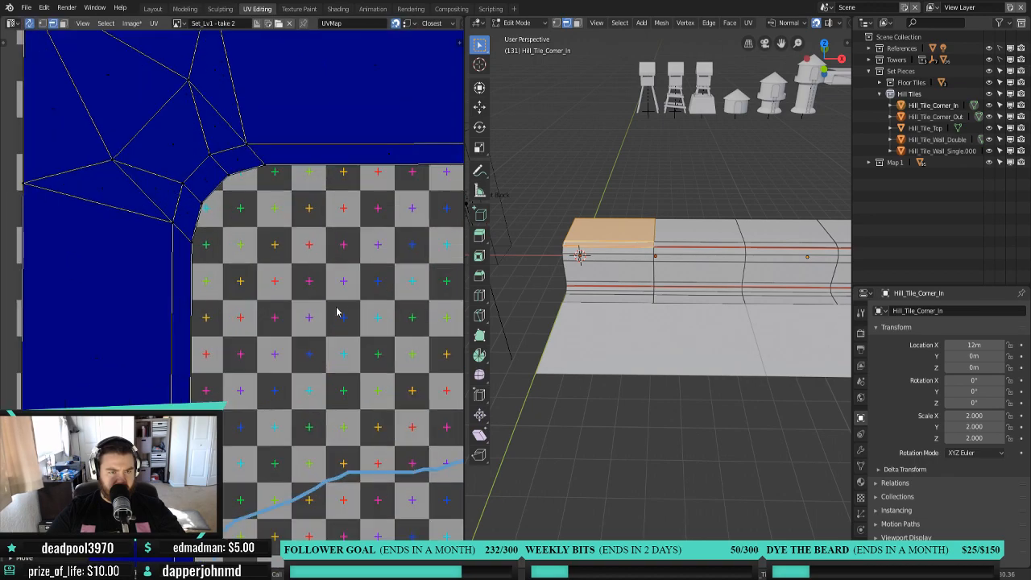
{"action": "scroll", "coordinate": [336, 312], "scroll_direction": "down", "scroll_amount": 4}
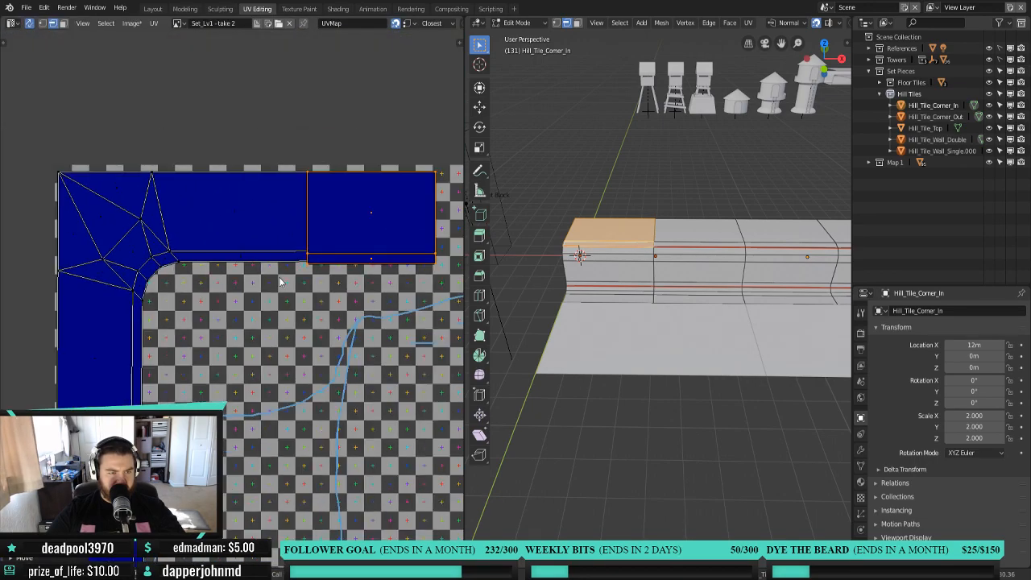
Turn snapping off and fine-tune the scale of the L-shaped inner corner island to match the adjoining single wall top island.
{"action": "key", "text": "alt+a"}
{"action": "key", "text": "ctrl+l"}
{"action": "key", "text": "s"}
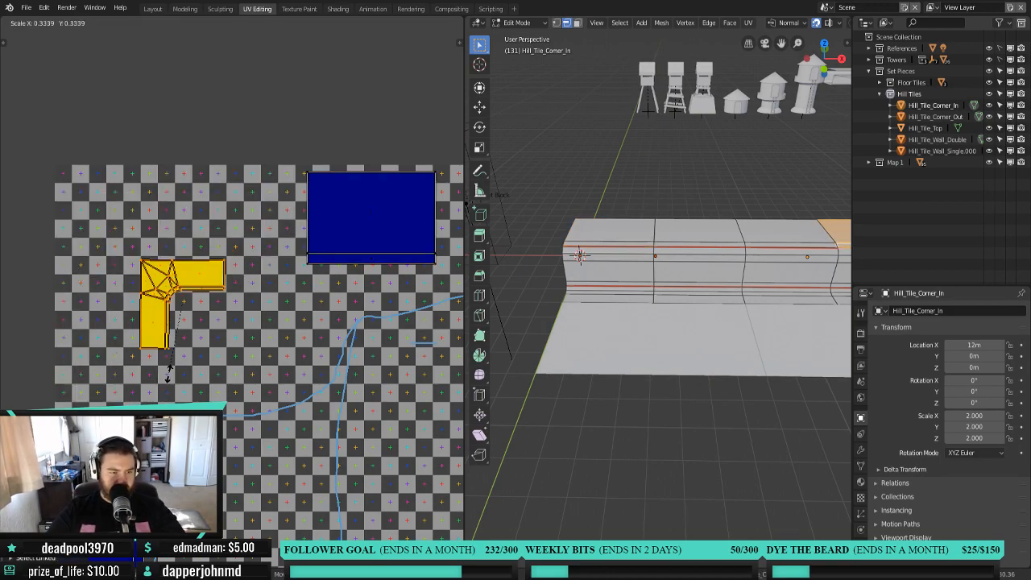
{"action": "right_click", "coordinate": [171, 363]}
{"action": "key", "text": "s"}
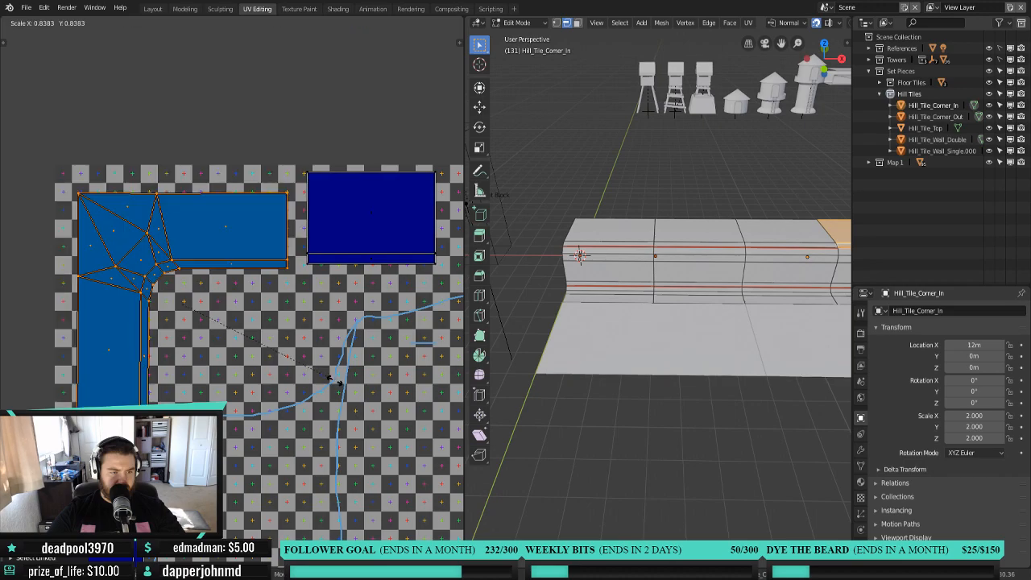
{"action": "right_click", "coordinate": [380, 419]}
{"action": "key", "text": "shift+Tab"}
{"action": "key", "text": "s"}
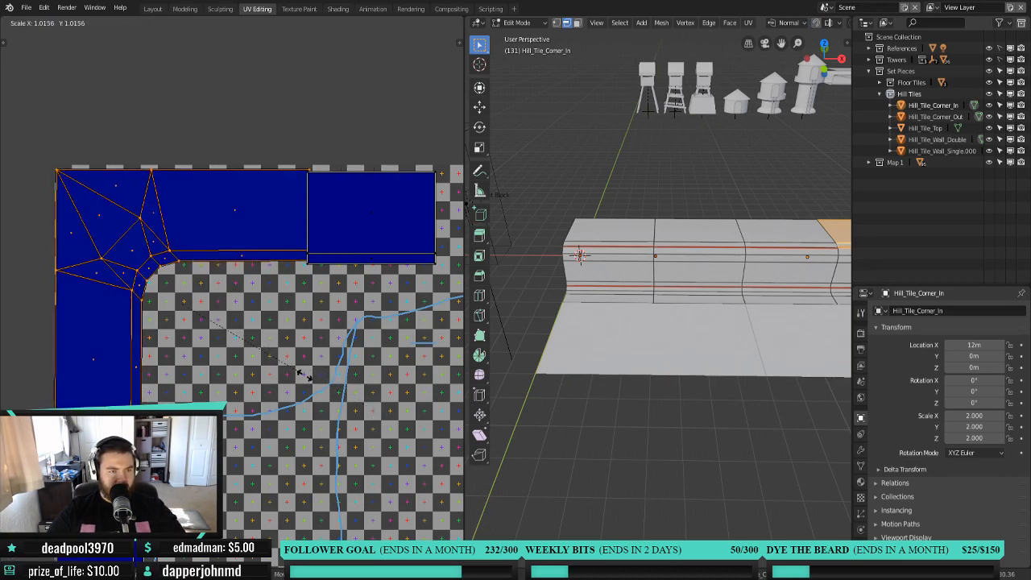
{"action": "left_click", "coordinate": [314, 388]}
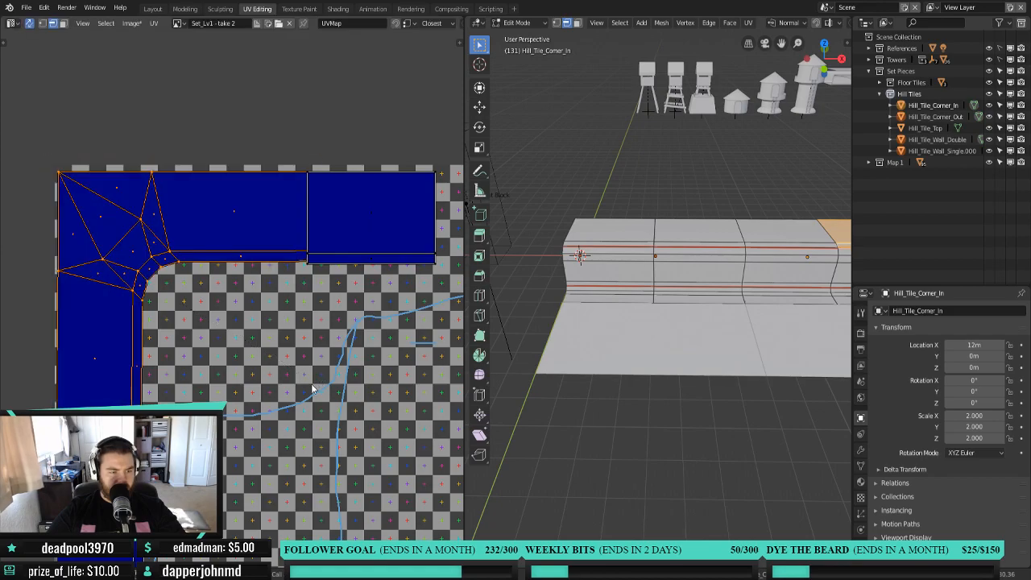
Enlarge the L-shaped inner corner island and reposition it in the upper-left corner of the UV grid.
{"action": "key", "text": "s"}
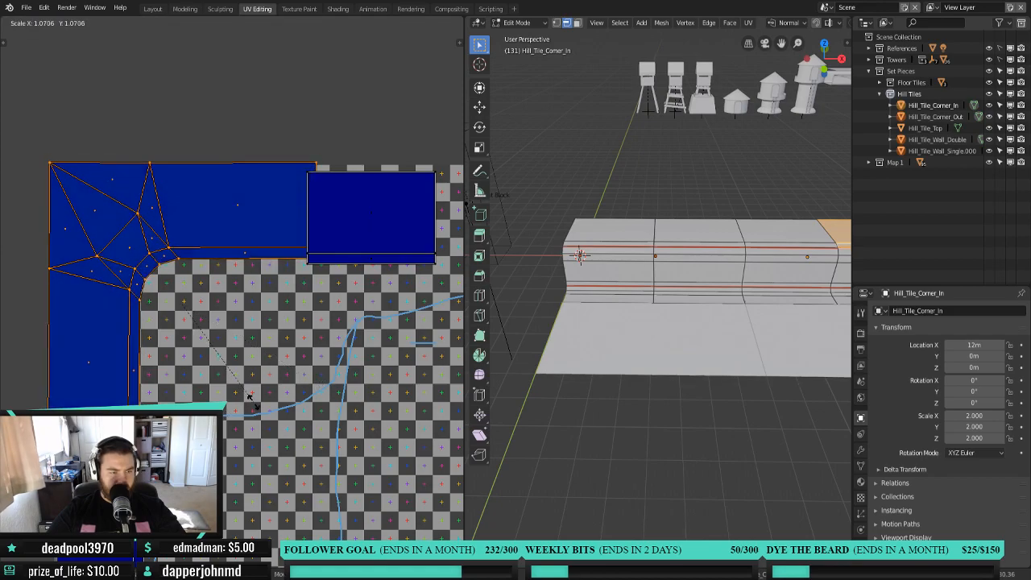
{"action": "left_click", "coordinate": [249, 396]}
{"action": "key", "text": "g"}
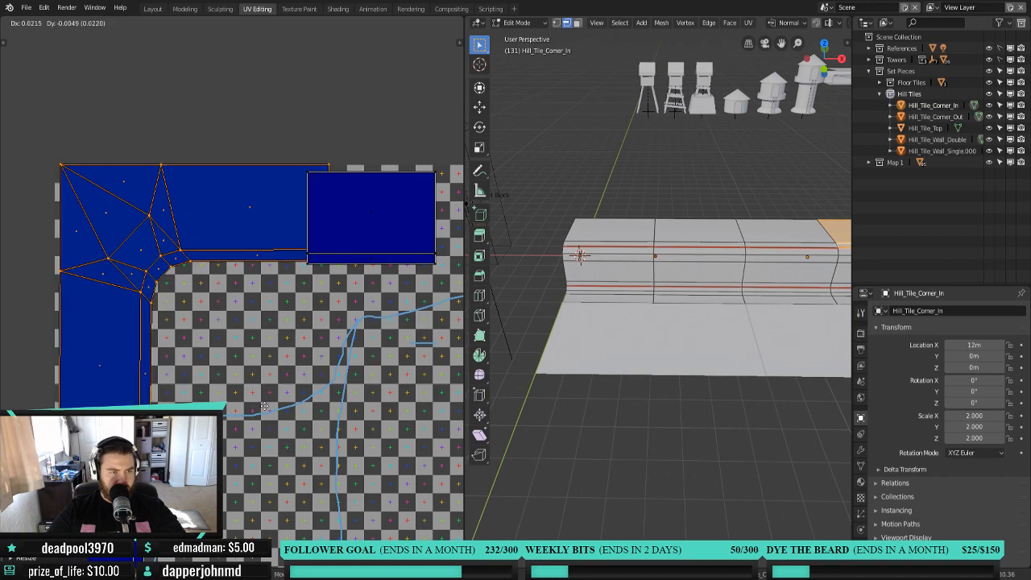
{"action": "left_click", "coordinate": [263, 413]}
Select the double wall's whole top island, enlarge it slightly and place it below the L-shaped island's vertical arm.
{"action": "scroll", "coordinate": [254, 340], "scroll_direction": "down", "scroll_amount": 2}
{"action": "middle_click_drag", "start_coordinate": [235, 382], "coordinate": [264, 326]}
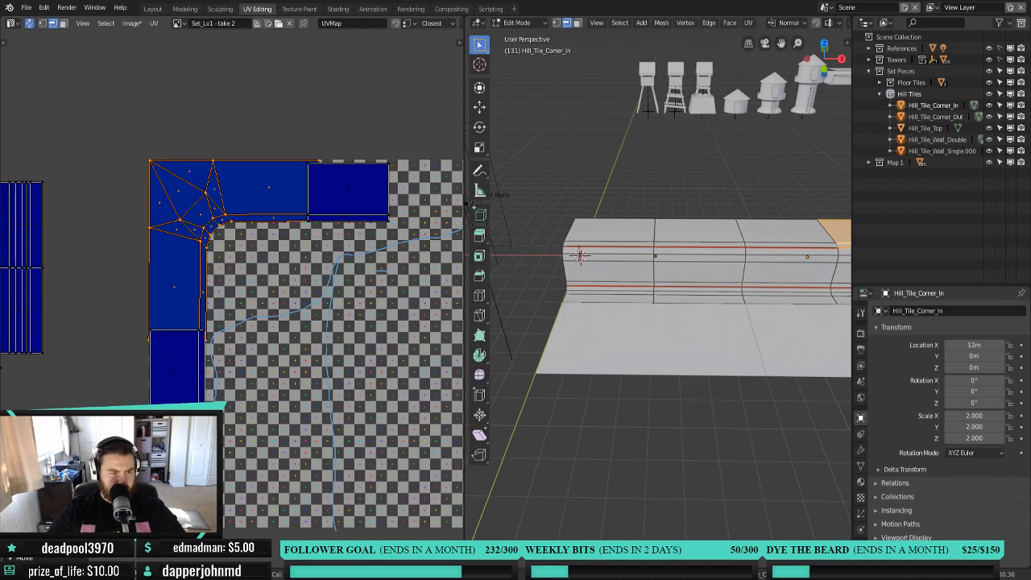
{"action": "scroll", "coordinate": [182, 401], "scroll_direction": "down", "scroll_amount": 4}
{"action": "scroll", "coordinate": [72, 398], "scroll_direction": "up", "scroll_amount": 3}
{"action": "left_click", "coordinate": [186, 369]}
{"action": "left_click", "coordinate": [187, 409], "text": "shift"}
{"action": "key", "text": "ctrl+l"}
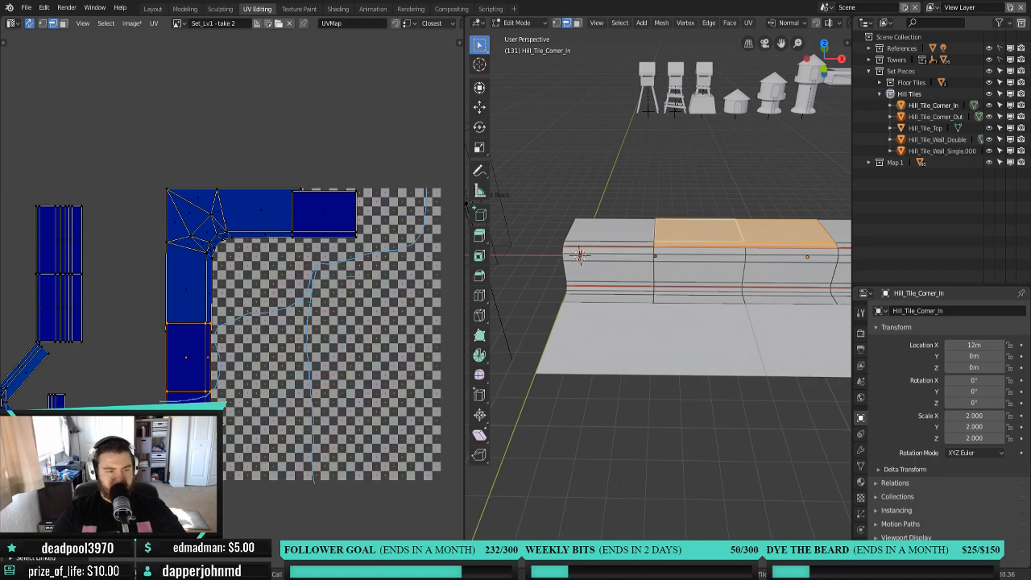
{"action": "key", "text": "g"}
{"action": "left_click", "coordinate": [223, 418]}
{"action": "key", "text": "s"}
{"action": "left_click", "coordinate": [228, 419]}
{"action": "key", "text": "g"}
{"action": "left_click", "coordinate": [229, 422]}
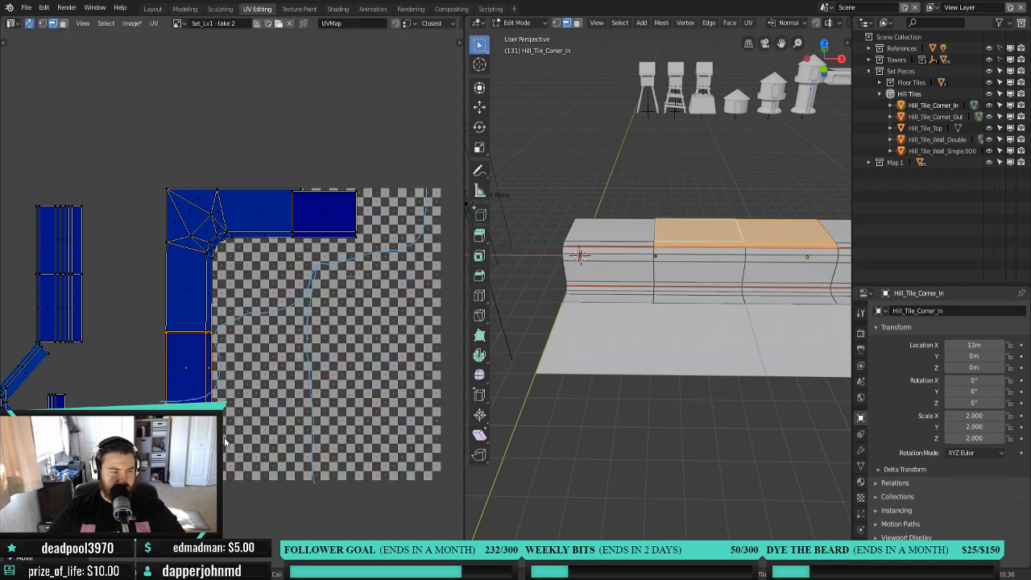
Shift the L-shaped inner corner island slightly sideways to line its edges up with the double wall's top island.
{"action": "scroll", "coordinate": [224, 440], "scroll_direction": "up", "scroll_amount": 1}
{"action": "scroll", "coordinate": [271, 433], "scroll_direction": "up", "scroll_amount": 1}
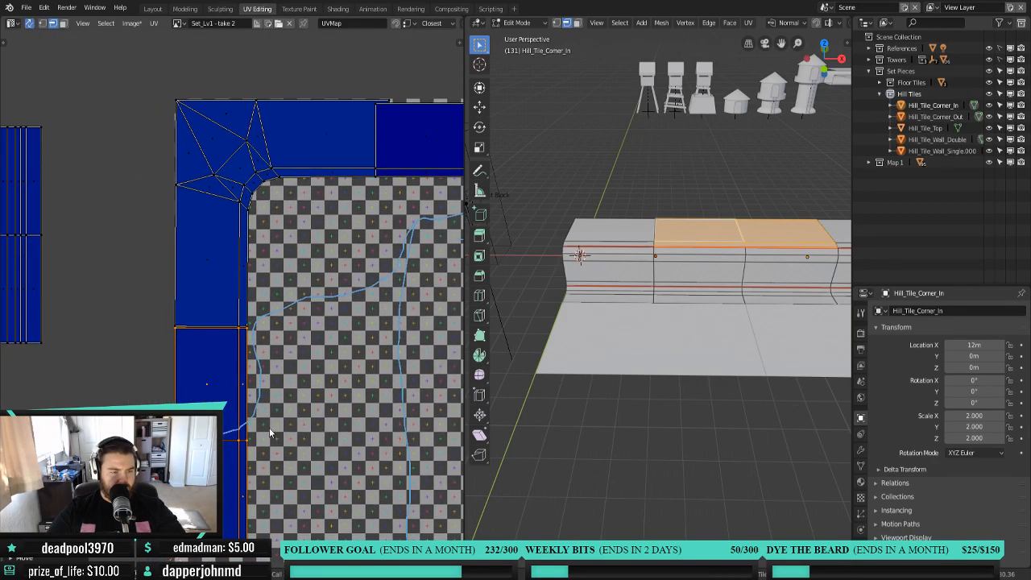
{"action": "scroll", "coordinate": [270, 434], "scroll_direction": "up", "scroll_amount": 2}
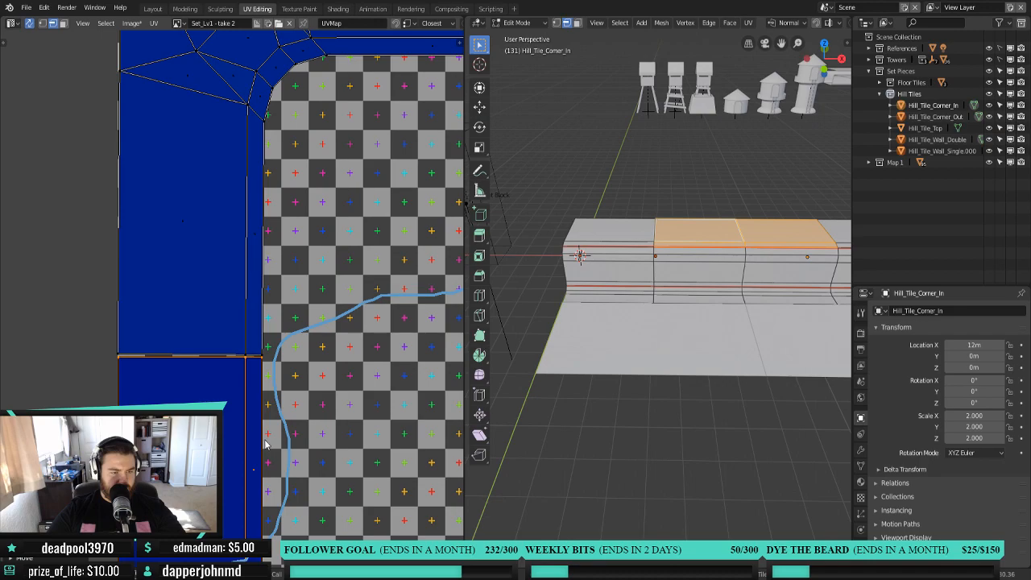
{"action": "left_click", "coordinate": [218, 256]}
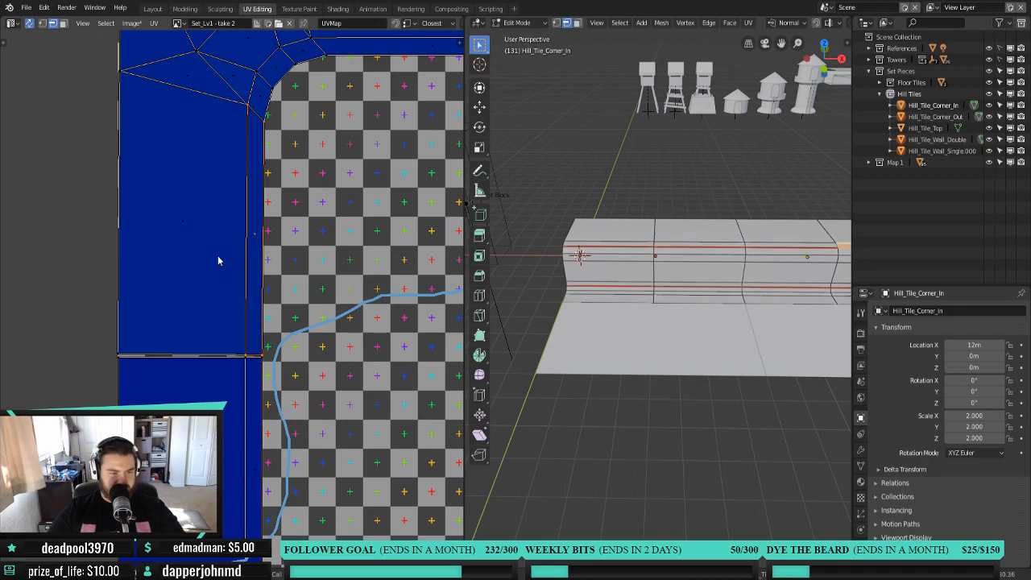
{"action": "key", "text": "l"}
{"action": "key", "text": "g"}
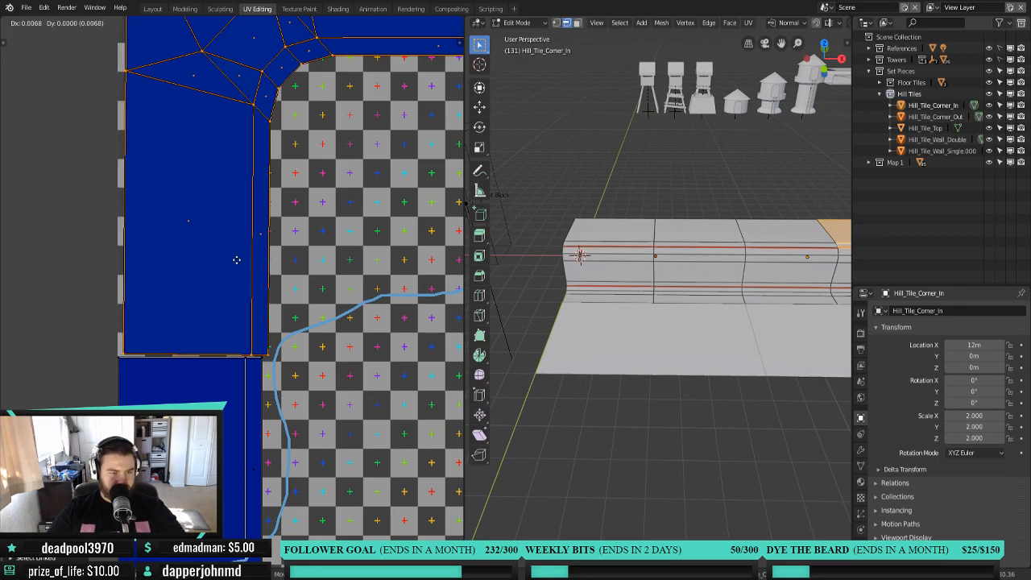
{"action": "left_click", "coordinate": [232, 260]}
Fine-tune the double wall's top island, nudging it against the L-shaped island and scaling it slightly to match the arm's width.
{"action": "left_click", "coordinate": [198, 401]}
{"action": "key", "text": "l"}
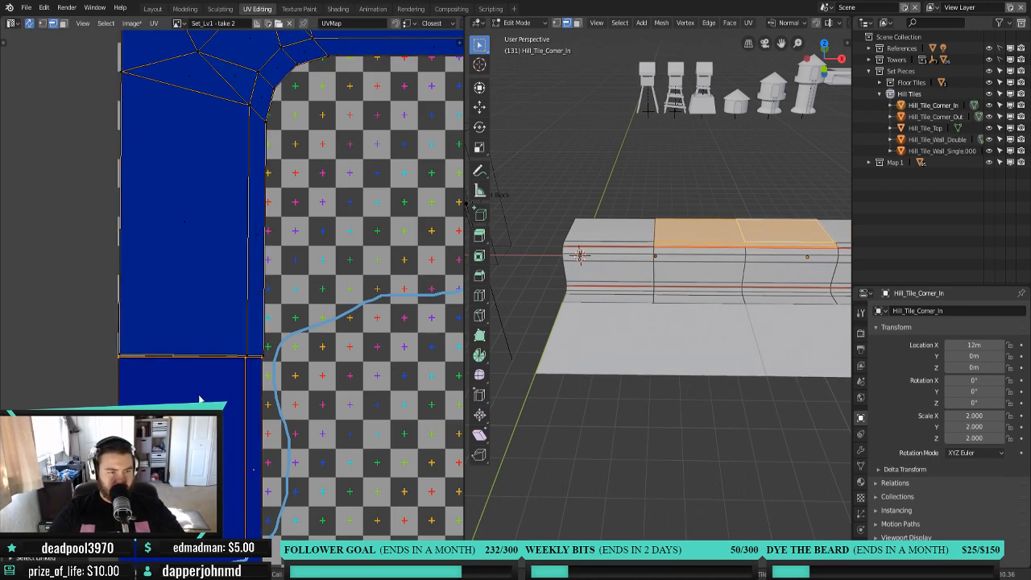
{"action": "key", "text": "g"}
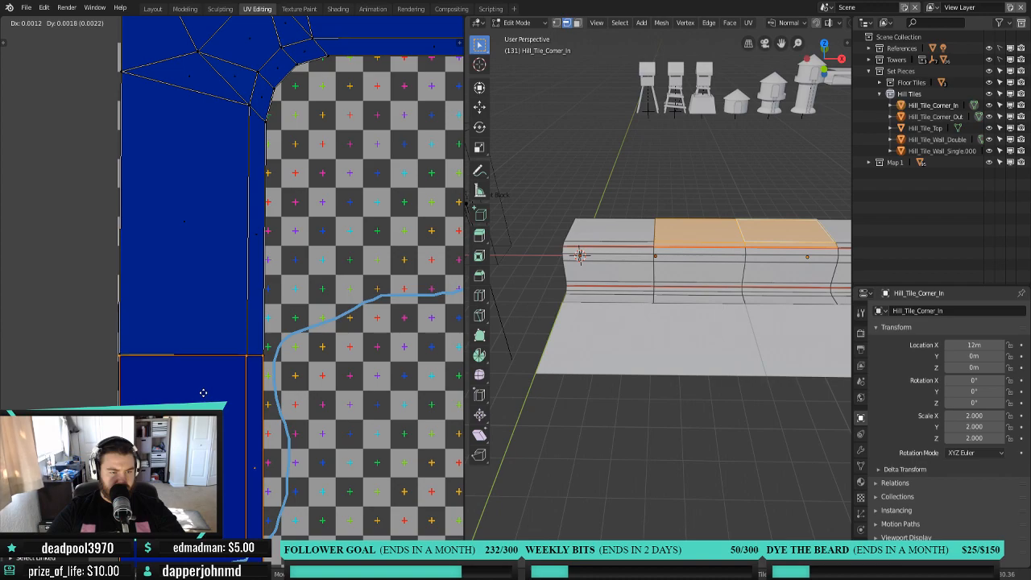
{"action": "left_click", "coordinate": [205, 395]}
{"action": "key", "text": "s"}
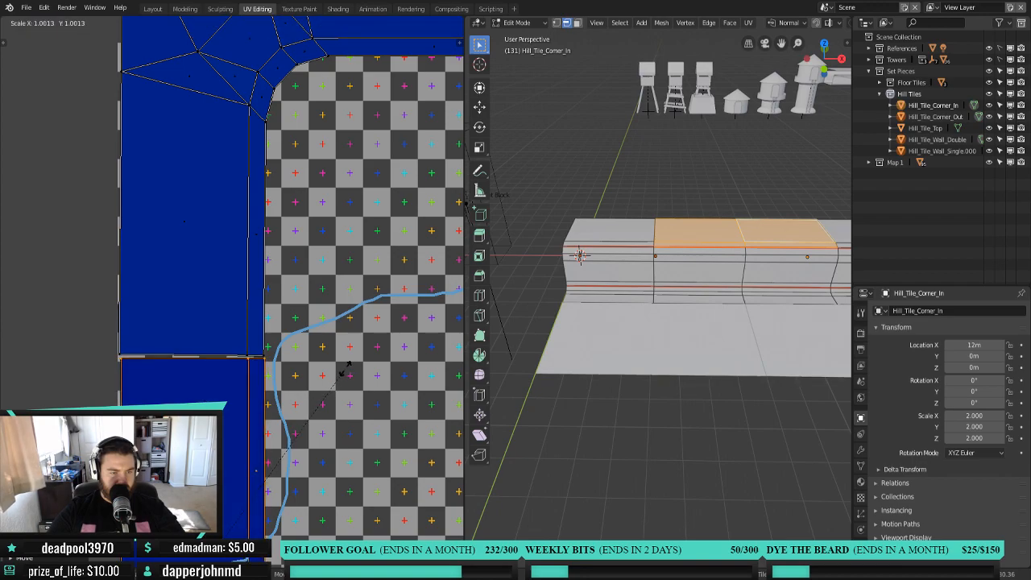
{"action": "left_click", "coordinate": [349, 371]}
{"action": "key", "text": "g"}
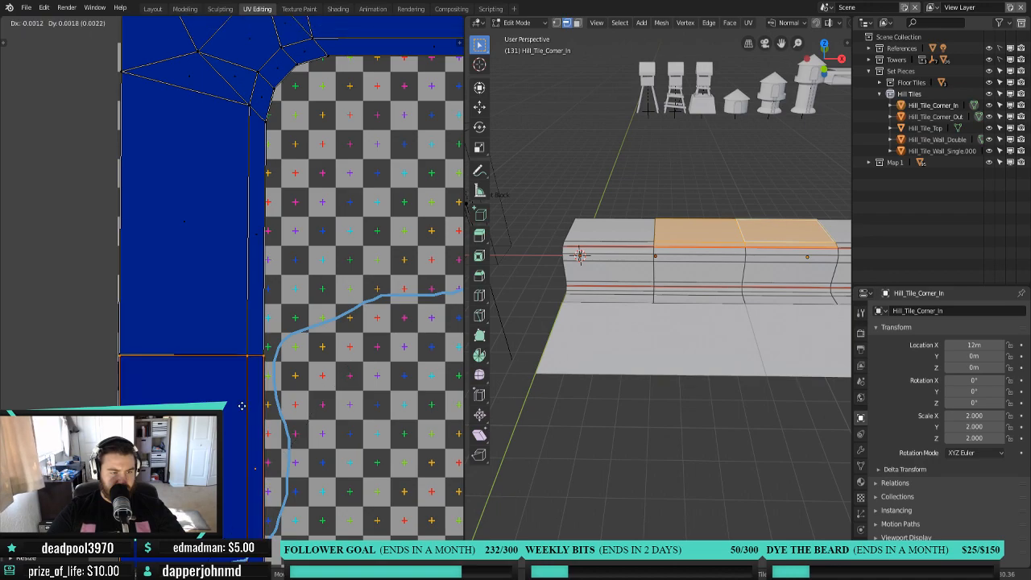
{"action": "left_click", "coordinate": [241, 405]}
Turn snapping on and snap the double wall's top island to the lower end of the L-shaped island's vertical arm.
{"action": "key", "text": "shift+Tab"}
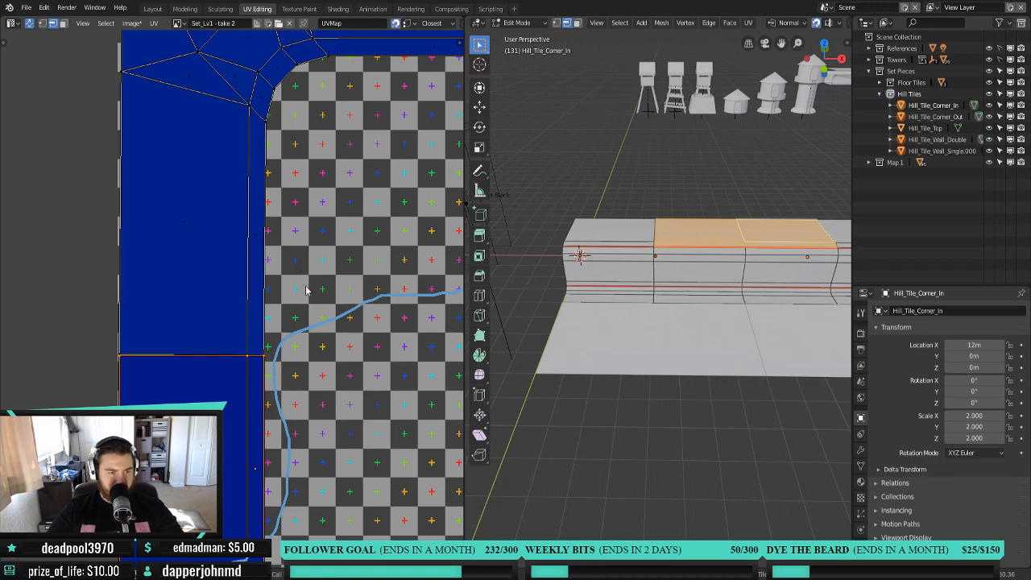
{"action": "key", "text": "g"}
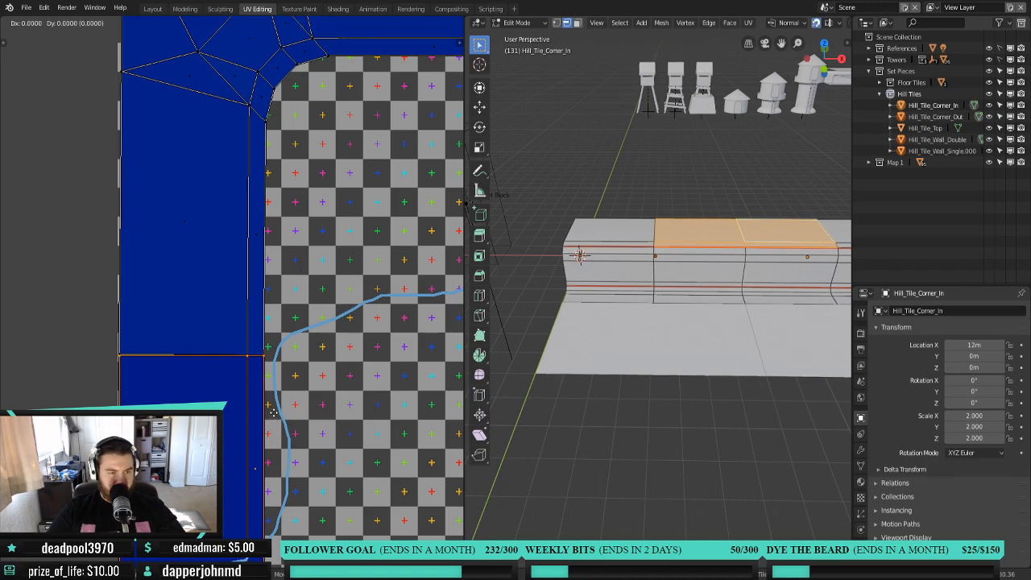
{"action": "right_click", "coordinate": [272, 410]}
{"action": "key", "text": "g"}
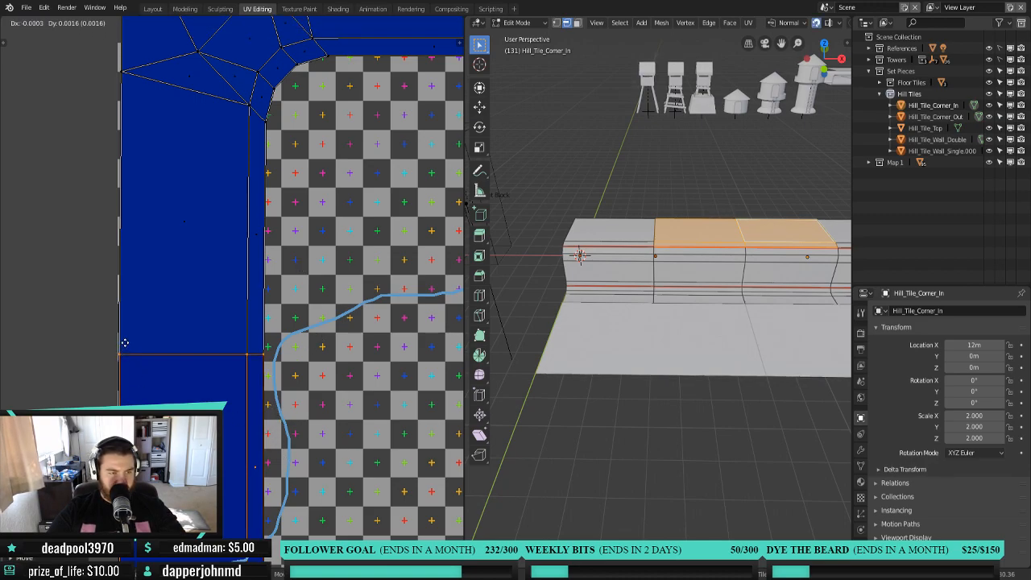
{"action": "left_click", "coordinate": [127, 348]}
Move the single wall's whole top island sideways so it meets the end of the L-shaped island's horizontal arm.
{"action": "scroll", "coordinate": [126, 350], "scroll_direction": "down", "scroll_amount": 4}
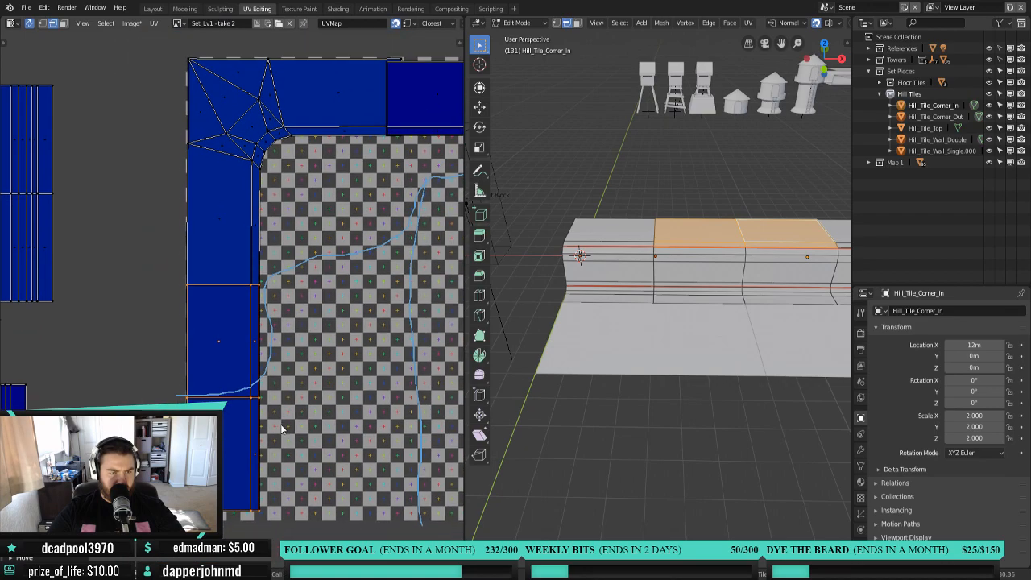
{"action": "scroll", "coordinate": [349, 243], "scroll_direction": "up", "scroll_amount": 2}
{"action": "middle_click_drag", "start_coordinate": [358, 204], "coordinate": [175, 429]}
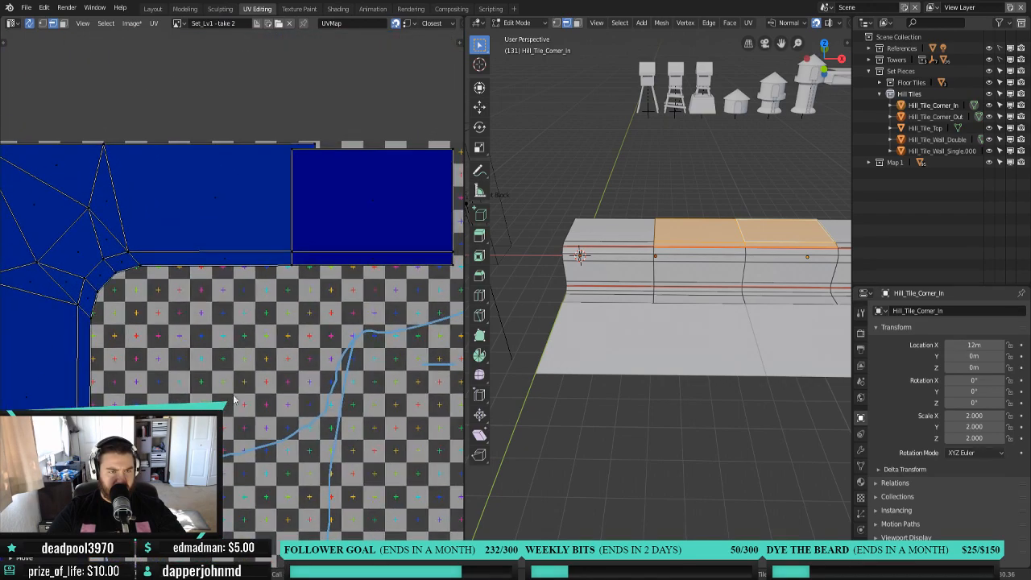
{"action": "left_click", "coordinate": [382, 204]}
{"action": "key", "text": "ctrl+l"}
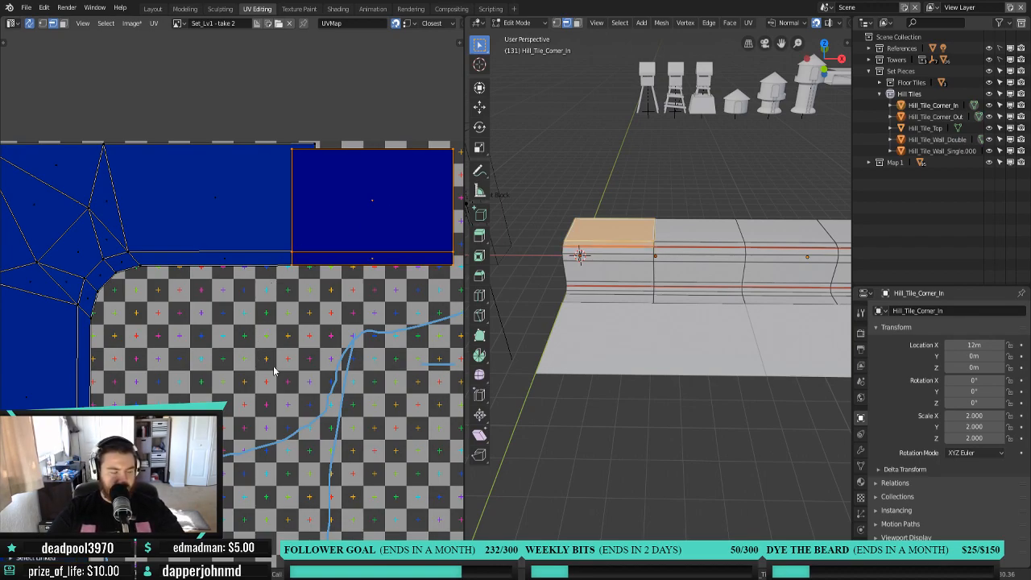
{"action": "key", "text": "g"}
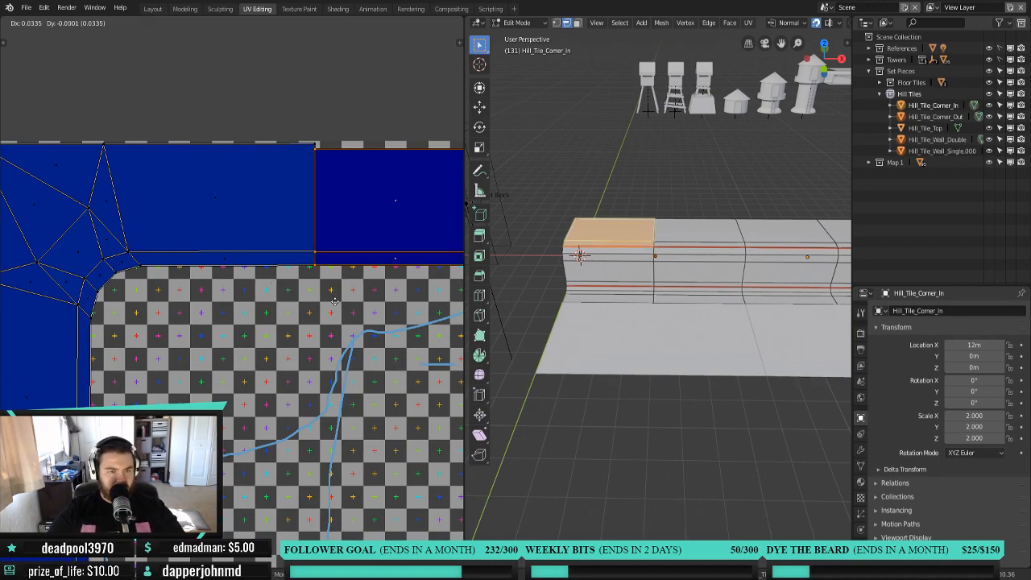
{"action": "left_click", "coordinate": [372, 276]}
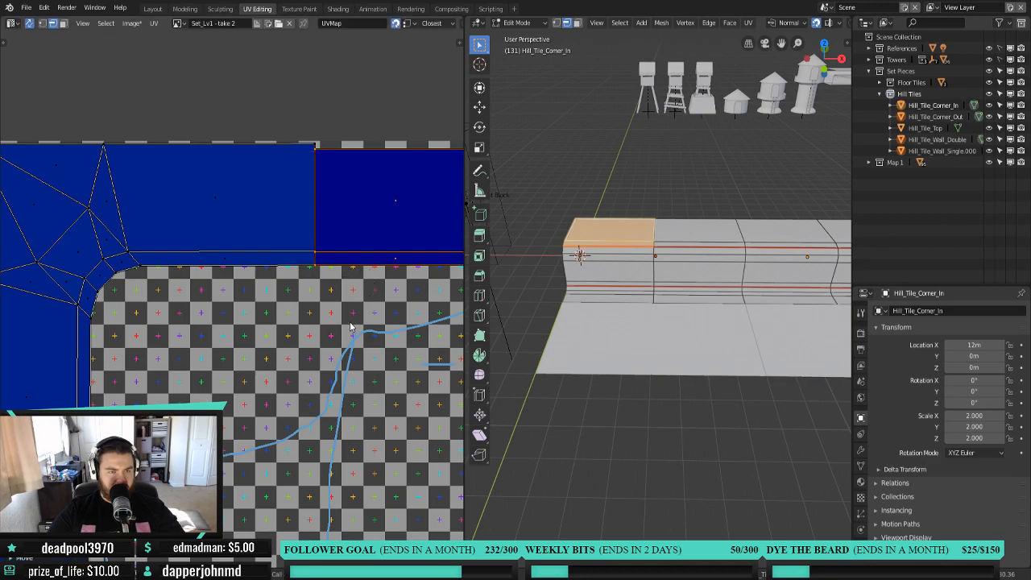
{"action": "key", "text": "s"}
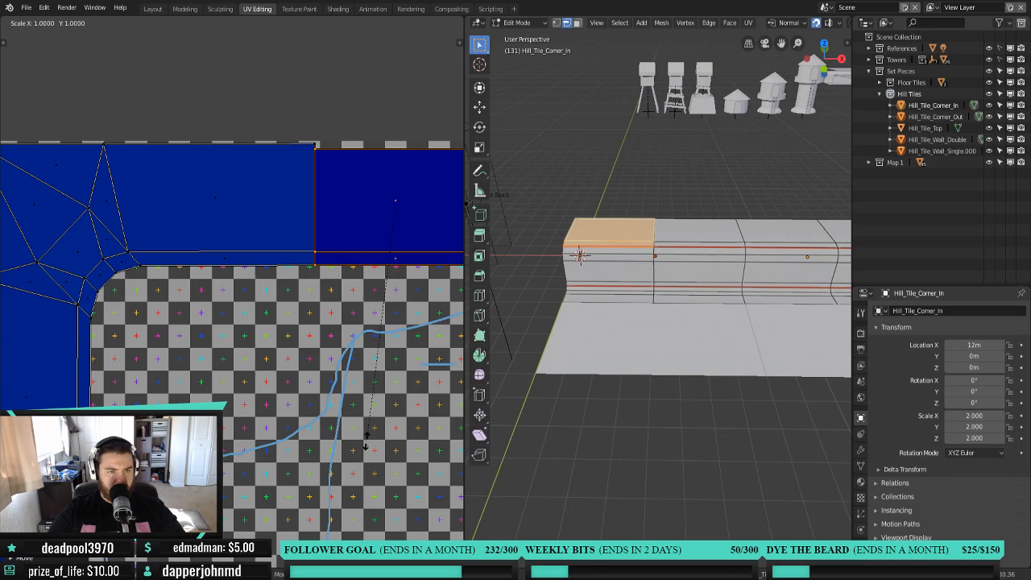
{"action": "right_click", "coordinate": [350, 528]}
Scale up the single wall's top island to match the horizontal arm's width and reposition it against the arm's end.
{"action": "middle_click_drag", "start_coordinate": [392, 377], "coordinate": [312, 390]}
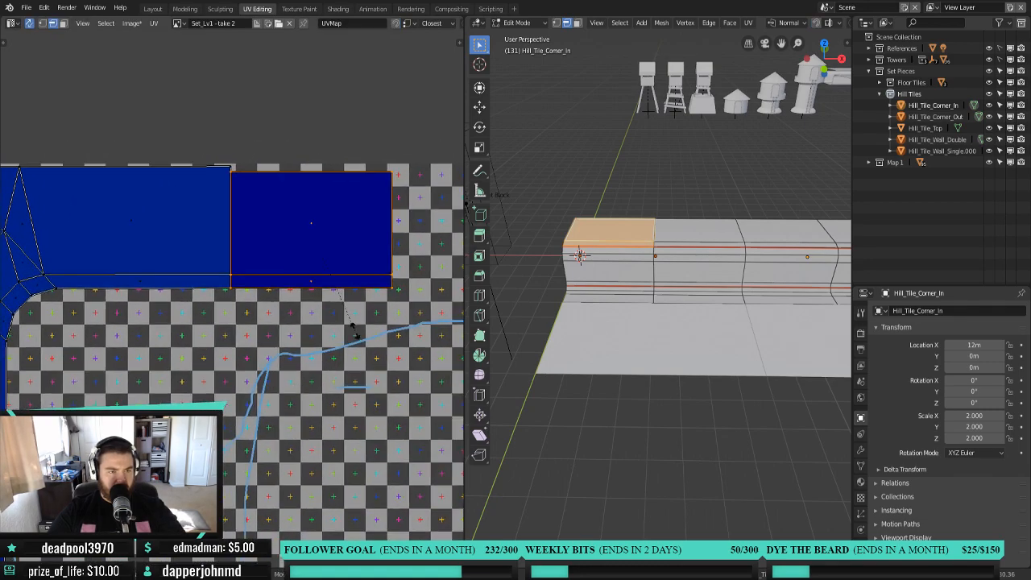
{"action": "key", "text": "s"}
{"action": "key", "text": "g"}
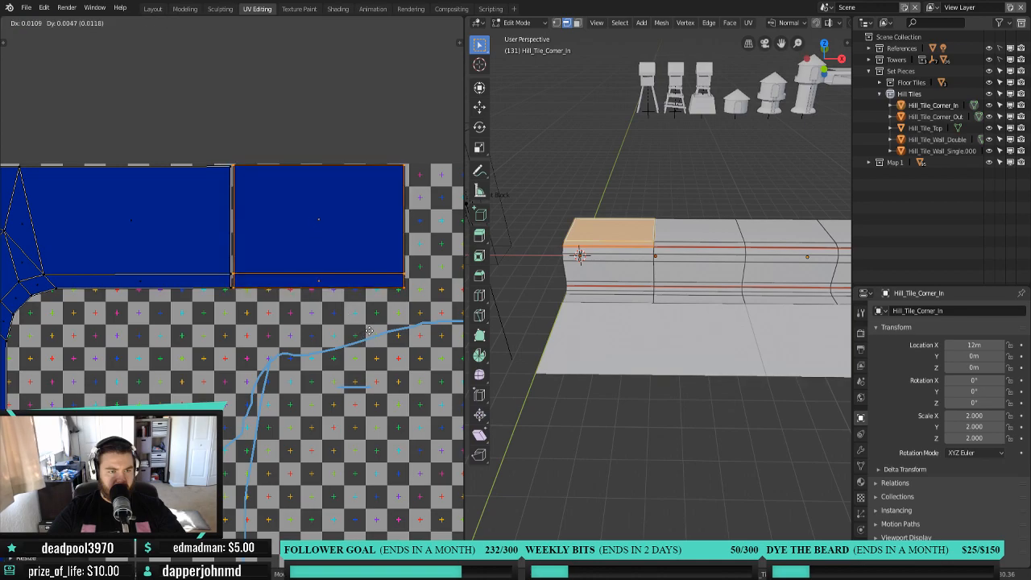
{"action": "left_click", "coordinate": [365, 332]}
{"action": "key", "text": "s"}
{"action": "left_click", "coordinate": [368, 356]}
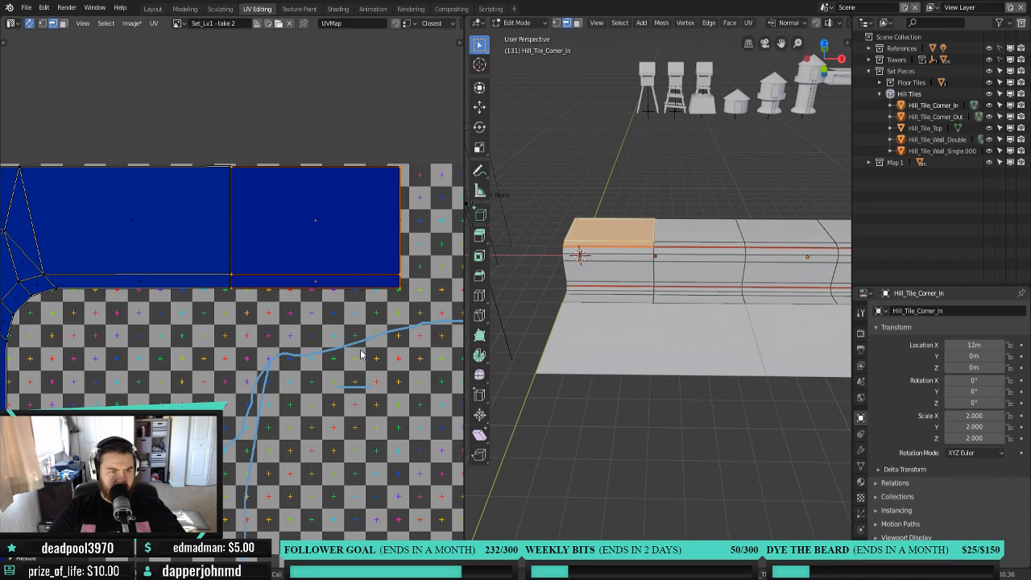
Turn snapping on and snap the single wall's top island to the L-shaped island's horizontal arm.
{"action": "middle_click_drag", "start_coordinate": [296, 338], "coordinate": [306, 355]}
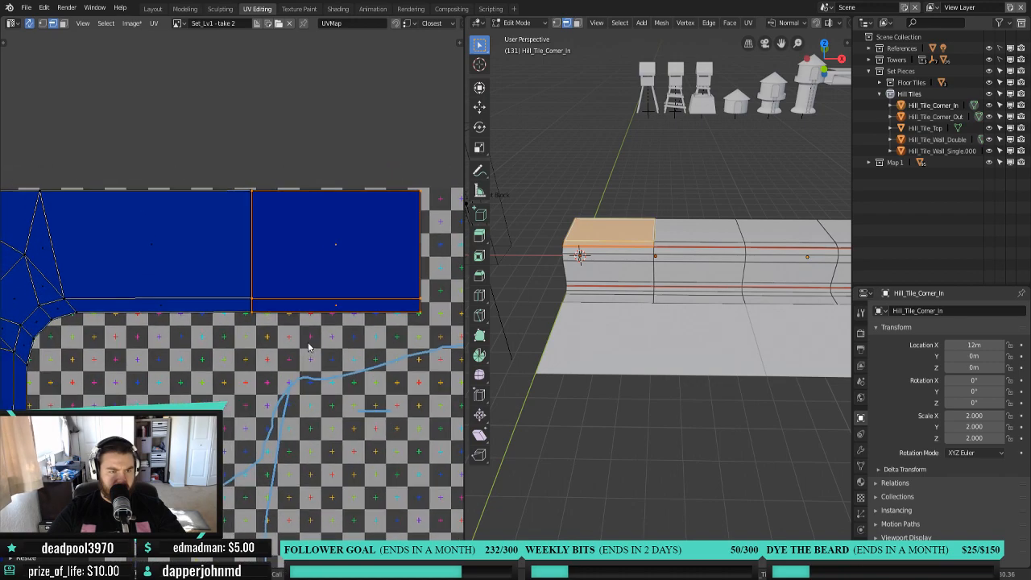
{"action": "key", "text": "g"}
{"action": "right_click", "coordinate": [315, 339]}
{"action": "key", "text": "shift+Tab"}
{"action": "key", "text": "g"}
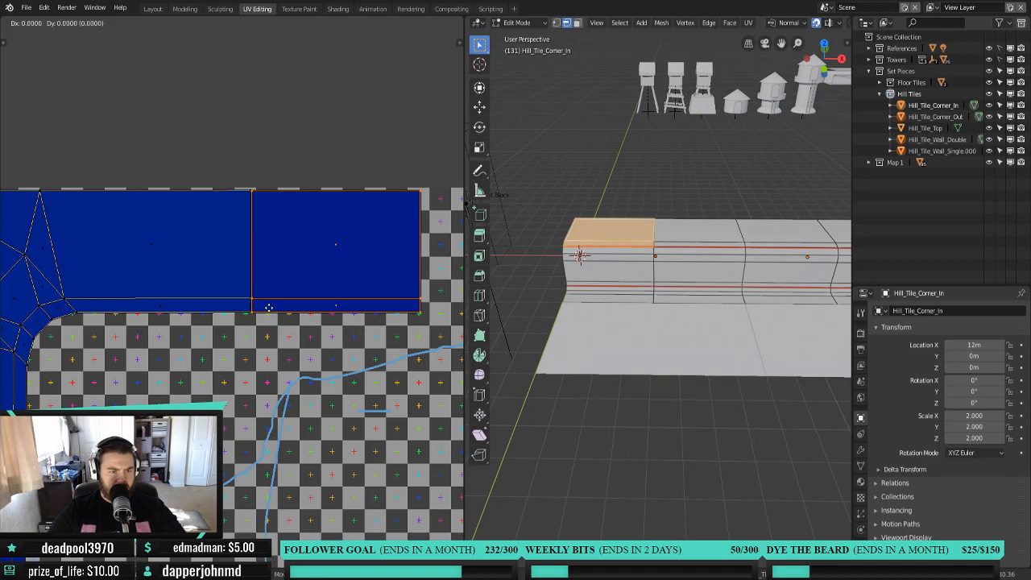
{"action": "right_click", "coordinate": [259, 268]}
Select the outer corner's fan-shaped top island and rotate it by 180°.
{"action": "scroll", "coordinate": [276, 376], "scroll_direction": "down", "scroll_amount": 3}
{"action": "middle_click_drag", "start_coordinate": [274, 371], "coordinate": [407, 271]}
{"action": "scroll", "coordinate": [370, 321], "scroll_direction": "down", "scroll_amount": 2}
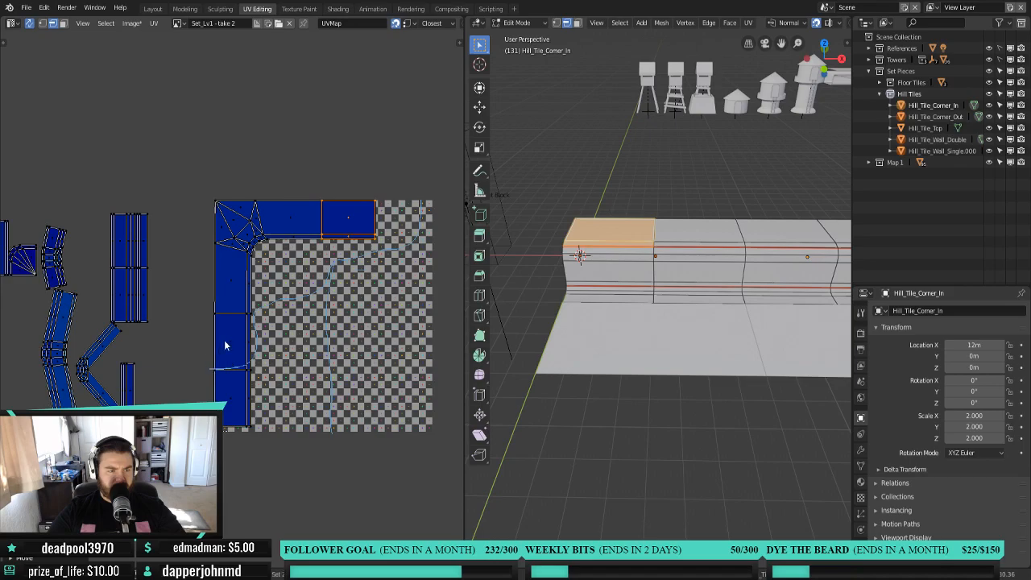
{"action": "middle_click_drag", "start_coordinate": [225, 346], "coordinate": [300, 317]}
{"action": "left_click", "coordinate": [99, 232]}
{"action": "key", "text": "ctrl+l"}
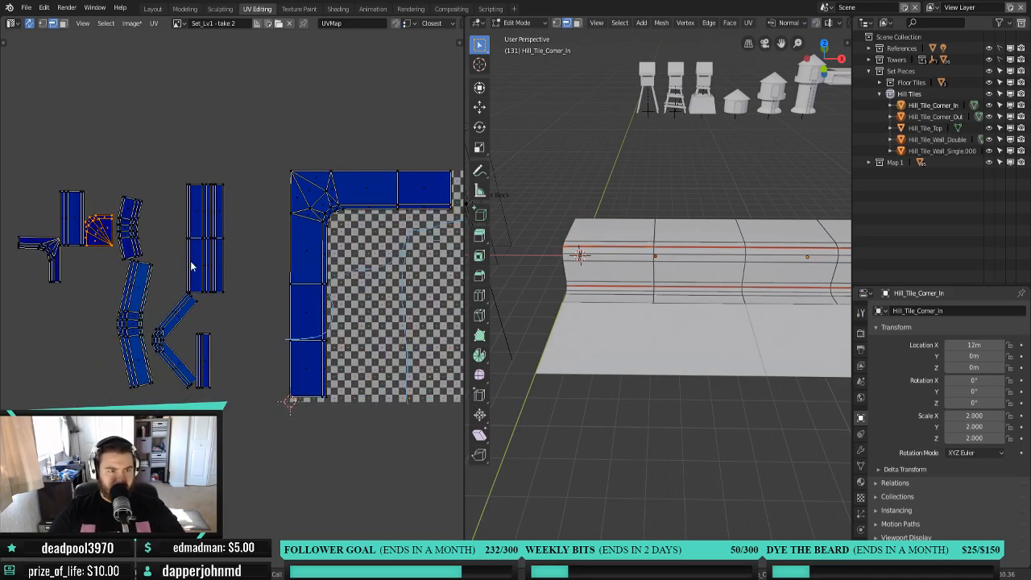
{"action": "middle_click_drag", "start_coordinate": [204, 267], "coordinate": [166, 262]}
{"action": "key", "text": "r"}
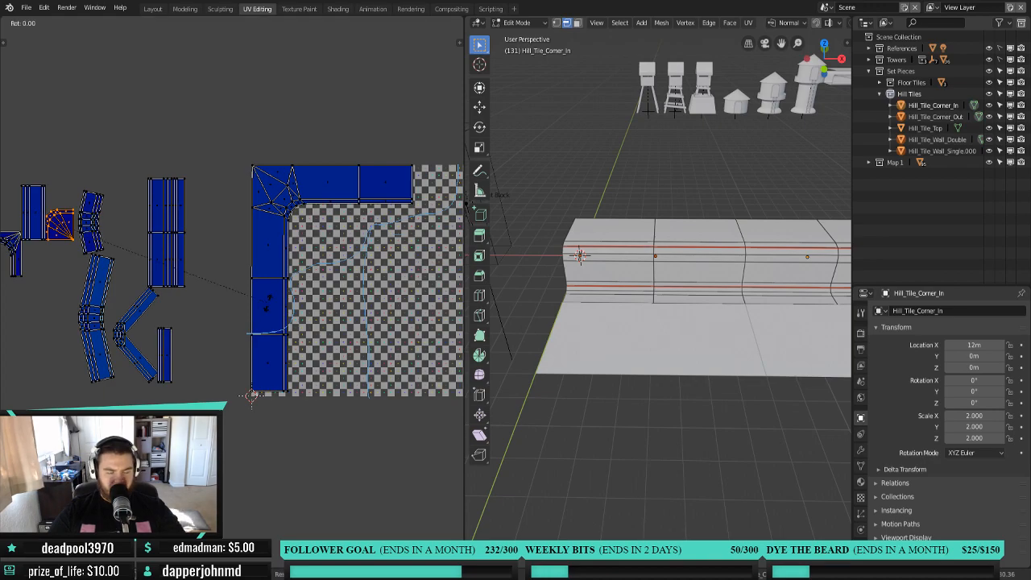
{"action": "type", "text": "90"}
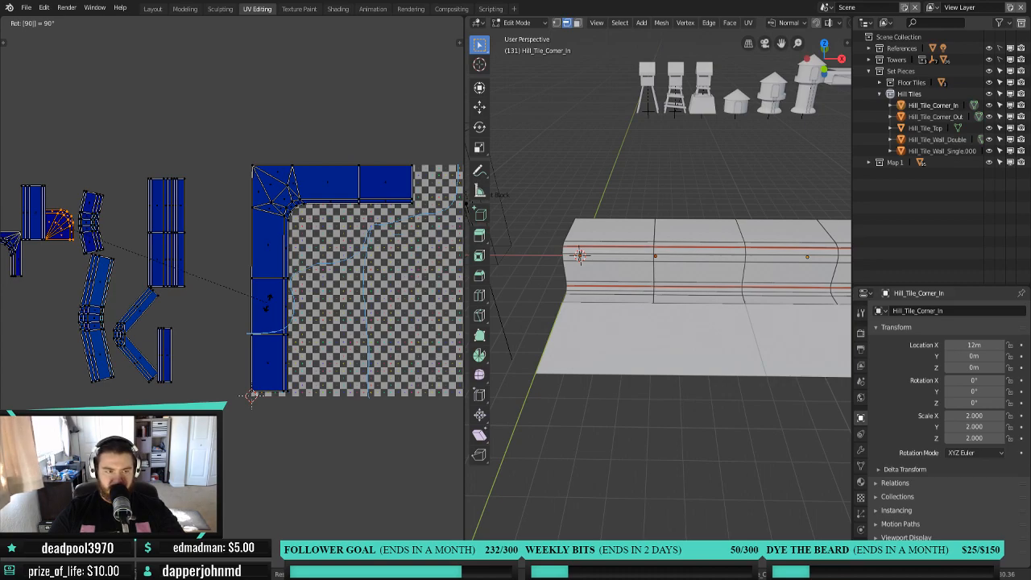
{"action": "key", "text": "BackSpace"}
{"action": "key", "text": "BackSpace"}
{"action": "type", "text": "180"}
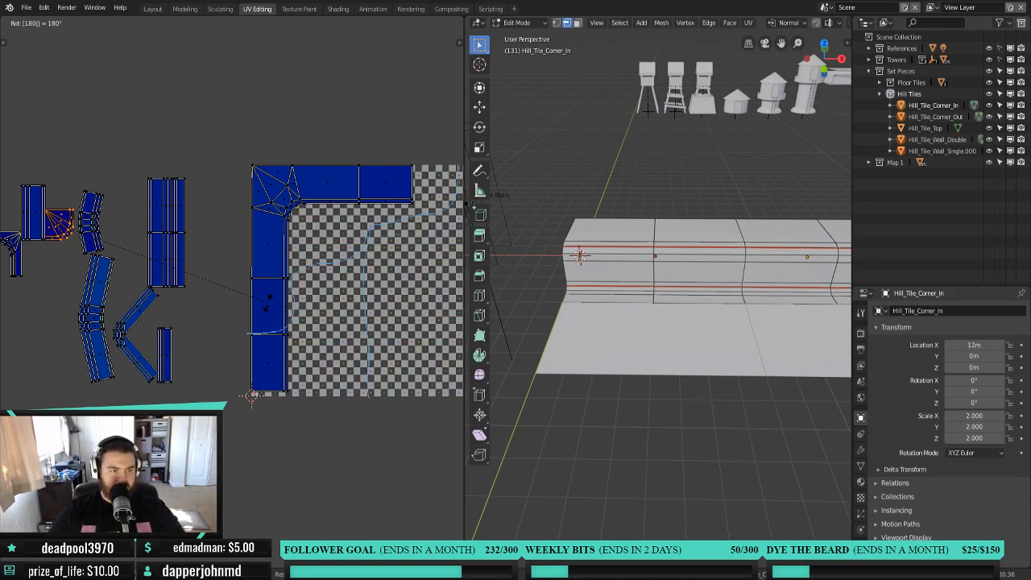
{"action": "key", "text": "Return"}
Move the outer corner's fan-shaped top island over to the free end of the L-shaped layout's horizontal arm.
{"action": "middle_click_drag", "start_coordinate": [412, 316], "coordinate": [373, 321]}
{"action": "key", "text": "g"}
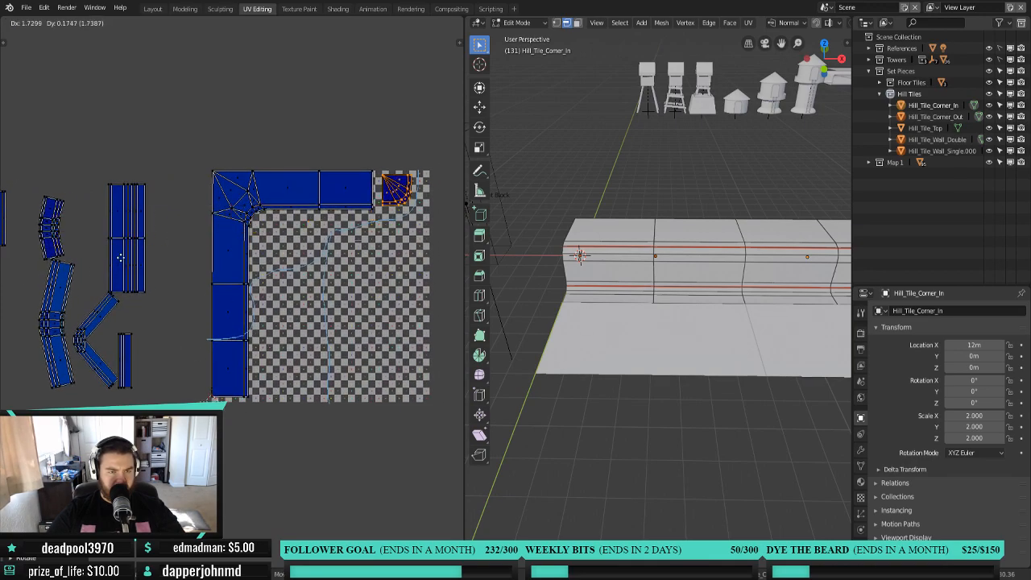
{"action": "left_click", "coordinate": [120, 263]}
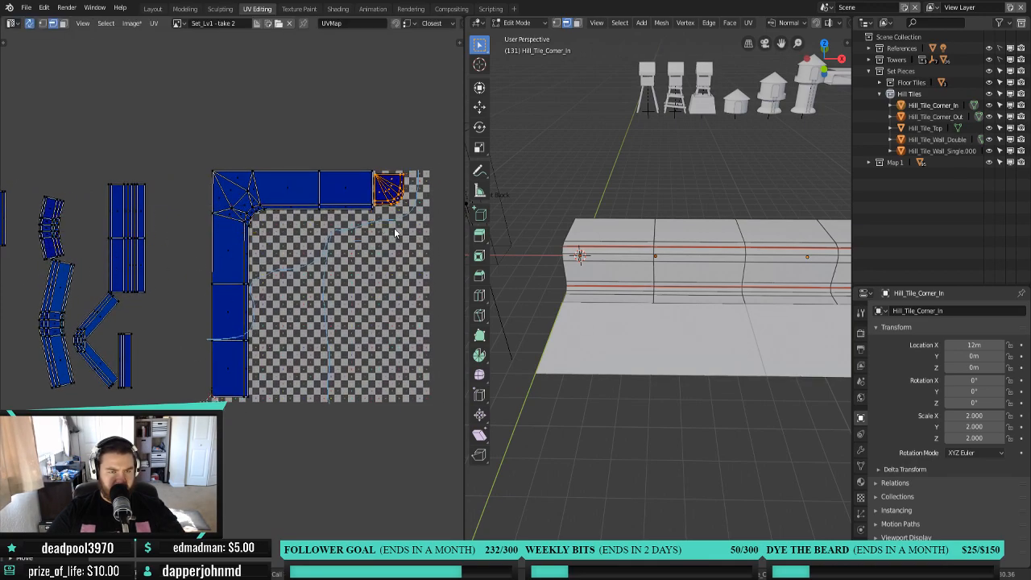
Scale up the fan-shaped top island to match the horizontal arm's width and position it against the arm's end.
{"action": "scroll", "coordinate": [376, 224], "scroll_direction": "up", "scroll_amount": 4}
{"action": "key", "text": "s"}
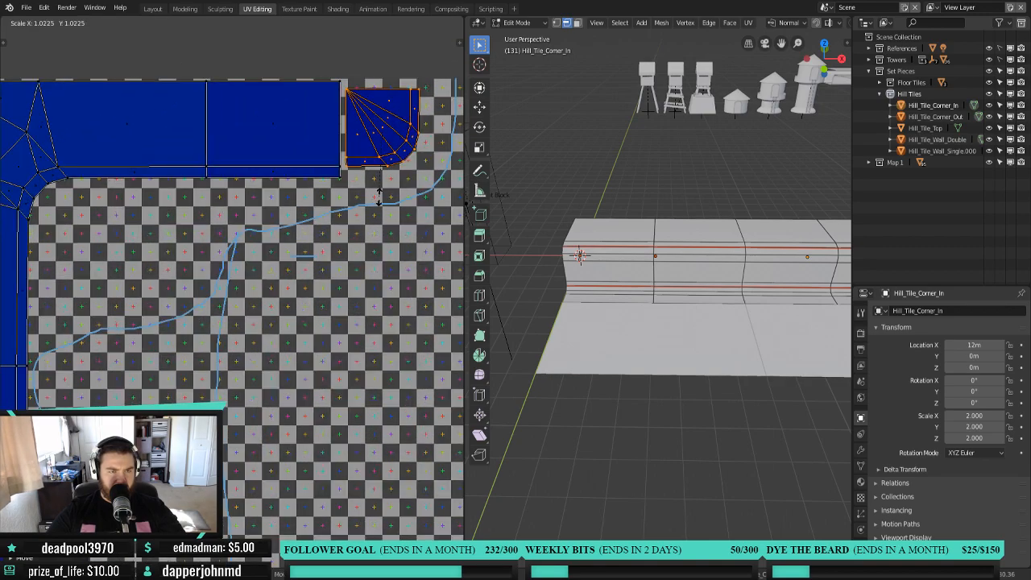
{"action": "left_click", "coordinate": [380, 205]}
{"action": "key", "text": "g"}
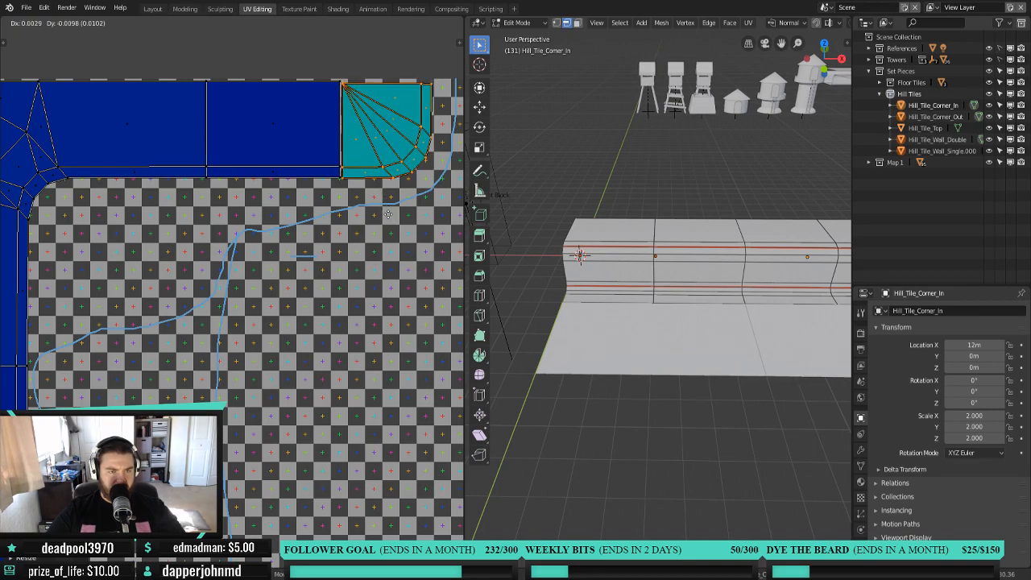
{"action": "left_click", "coordinate": [388, 214]}
{"action": "key", "text": "s"}
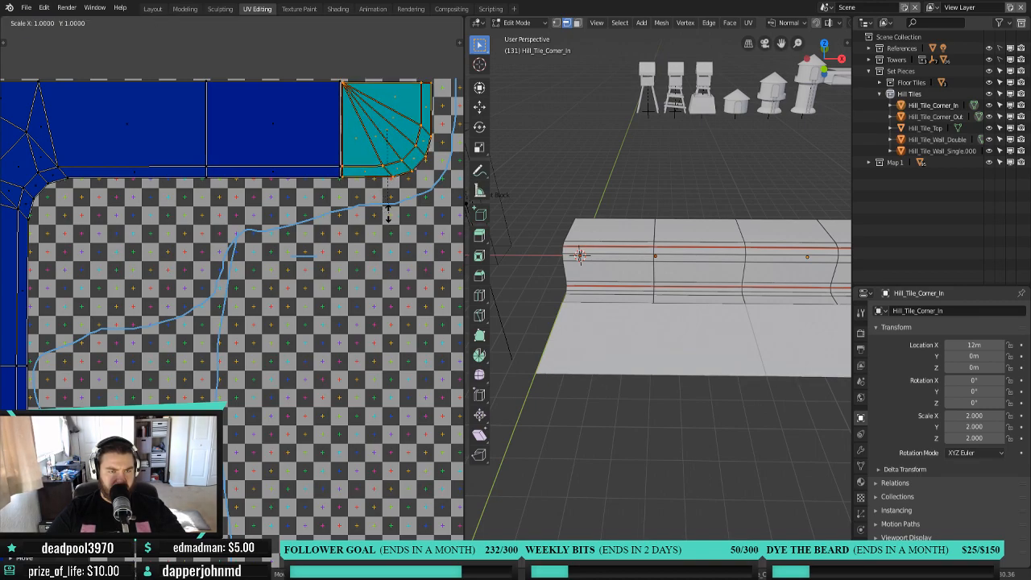
{"action": "key", "text": "Escape"}
Select the outer corner's whole curved wall island and scale it up slightly.
{"action": "scroll", "coordinate": [283, 317], "scroll_direction": "down", "scroll_amount": 6}
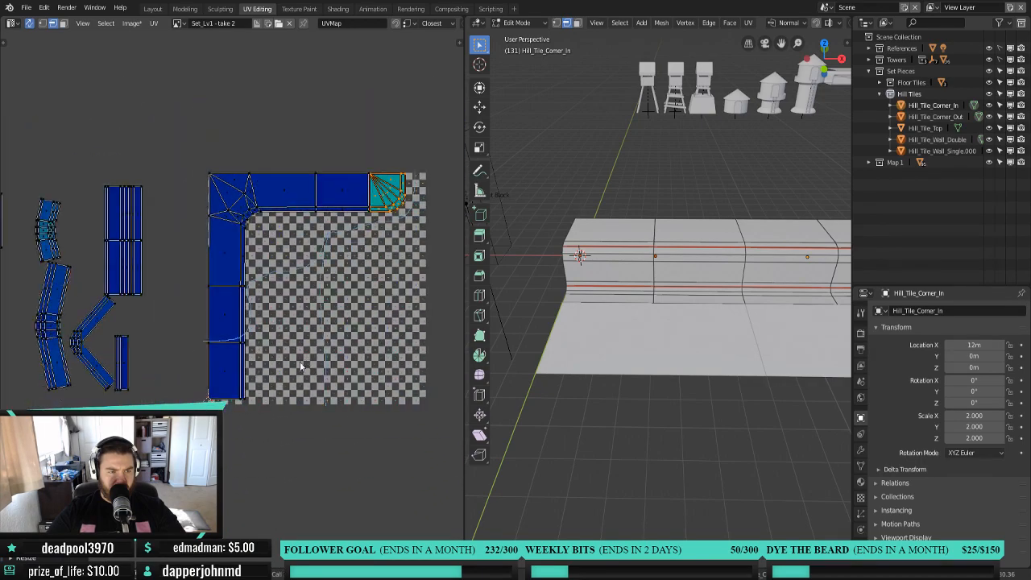
{"action": "middle_click_drag", "start_coordinate": [113, 392], "coordinate": [238, 405]}
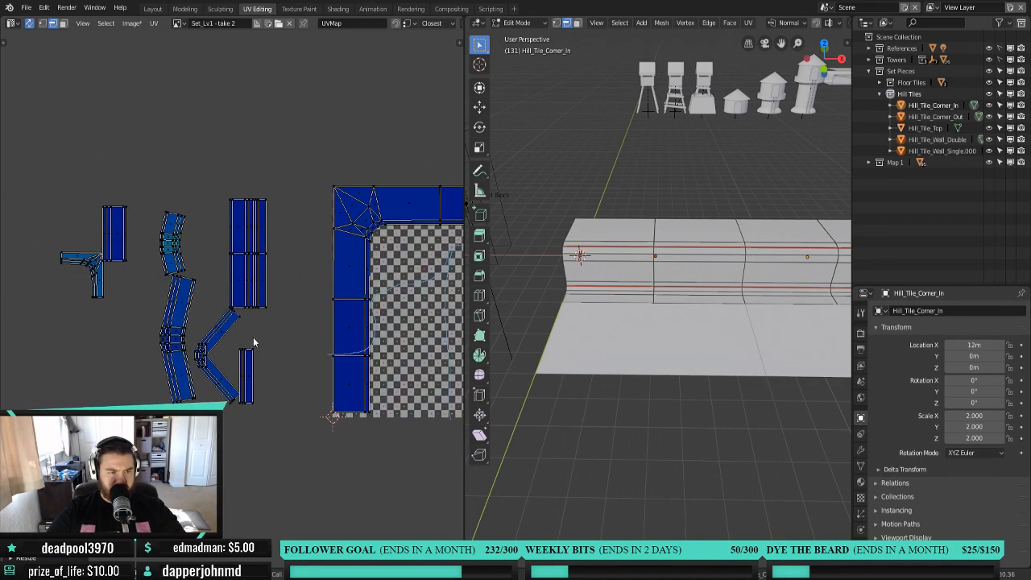
{"action": "middle_click_drag", "start_coordinate": [304, 336], "coordinate": [162, 329]}
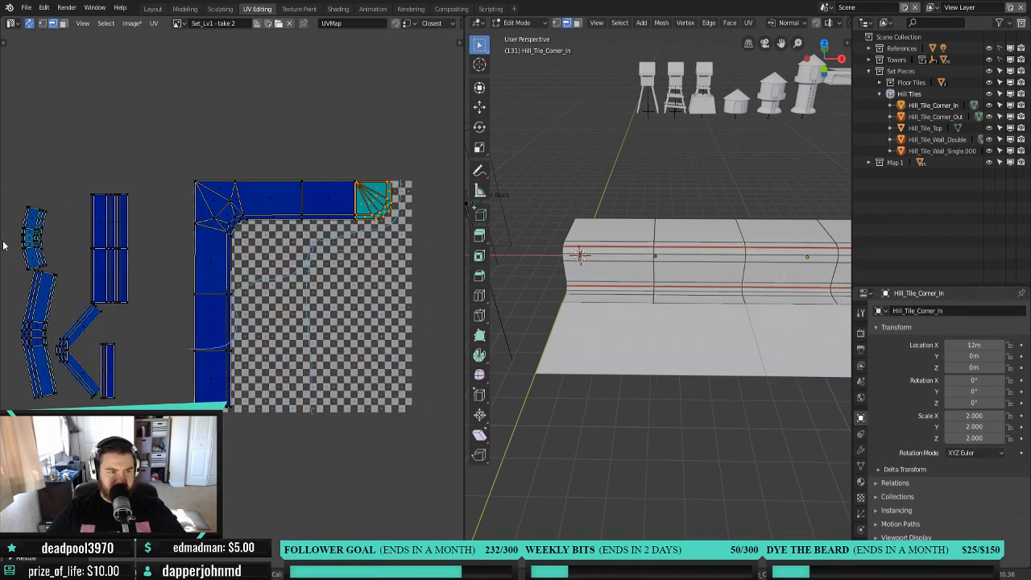
{"action": "left_click", "coordinate": [29, 242]}
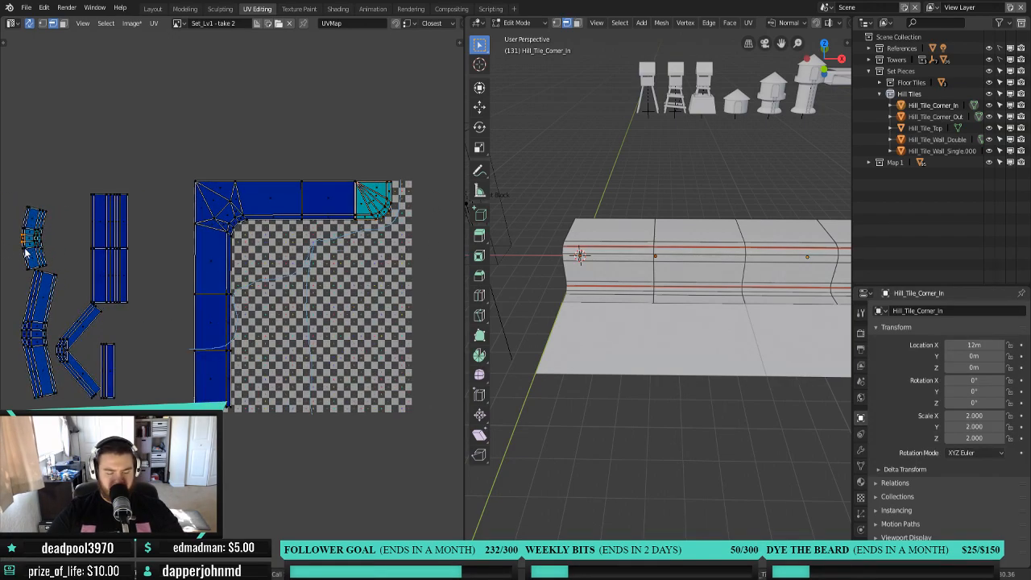
{"action": "key", "text": "l"}
{"action": "scroll", "coordinate": [641, 393], "scroll_direction": "down", "scroll_amount": 3}
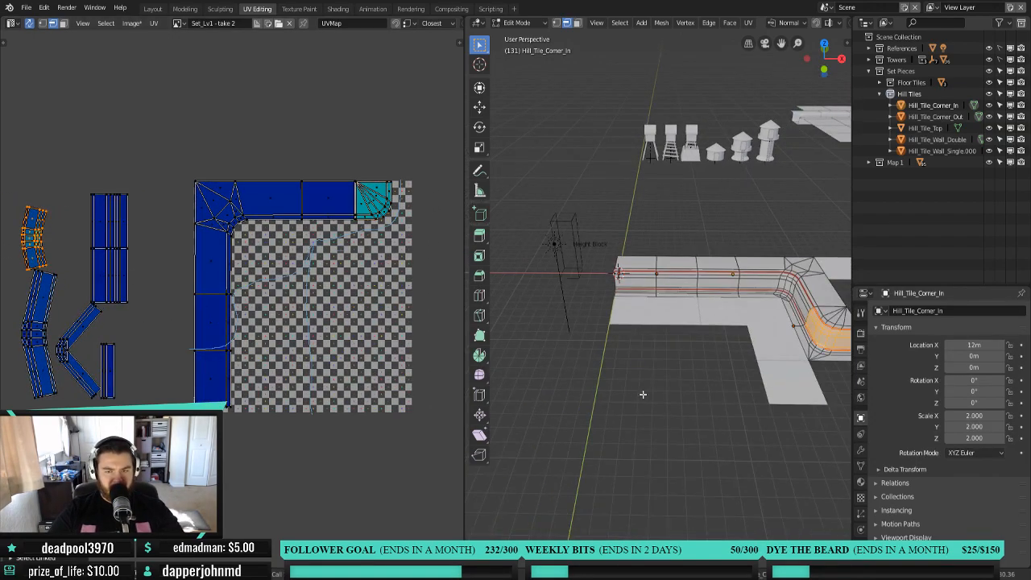
{"action": "key", "text": "s"}
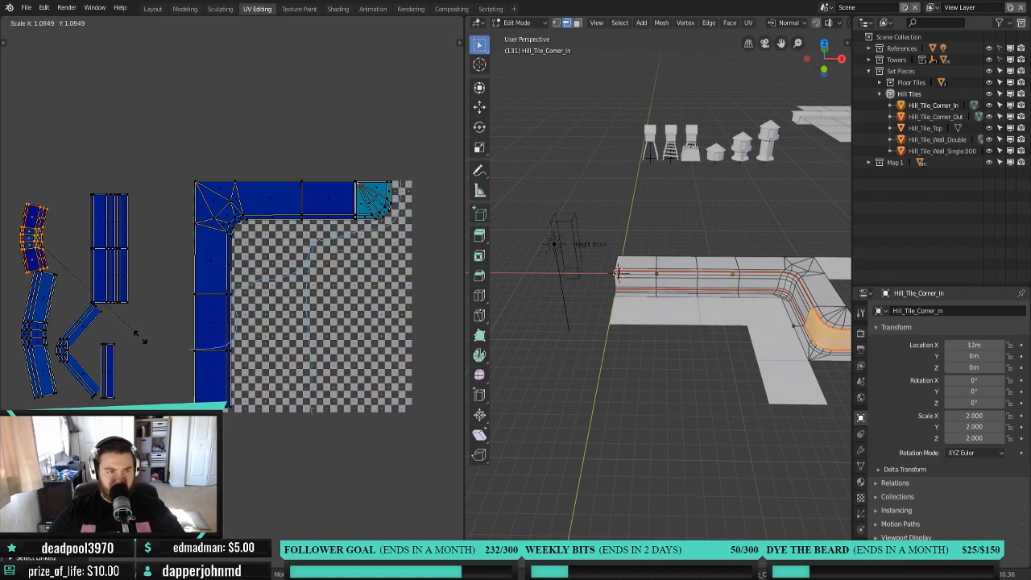
{"action": "left_click", "coordinate": [142, 358]}
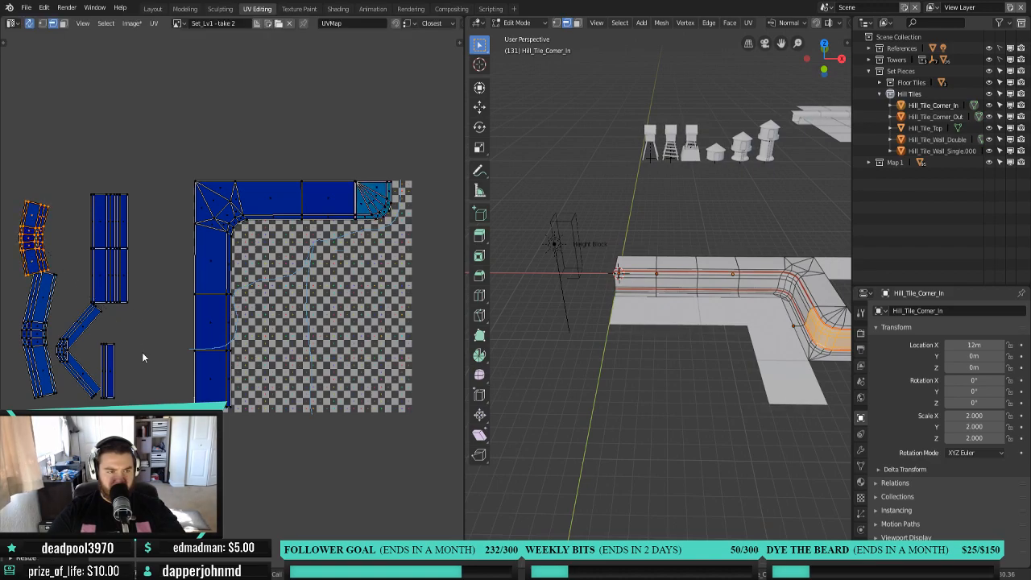
Select the outer corner's whole fan-shaped top island, rescale it and realign it with the horizontal arm's edges.
{"action": "scroll", "coordinate": [225, 347], "scroll_direction": "up", "scroll_amount": 7}
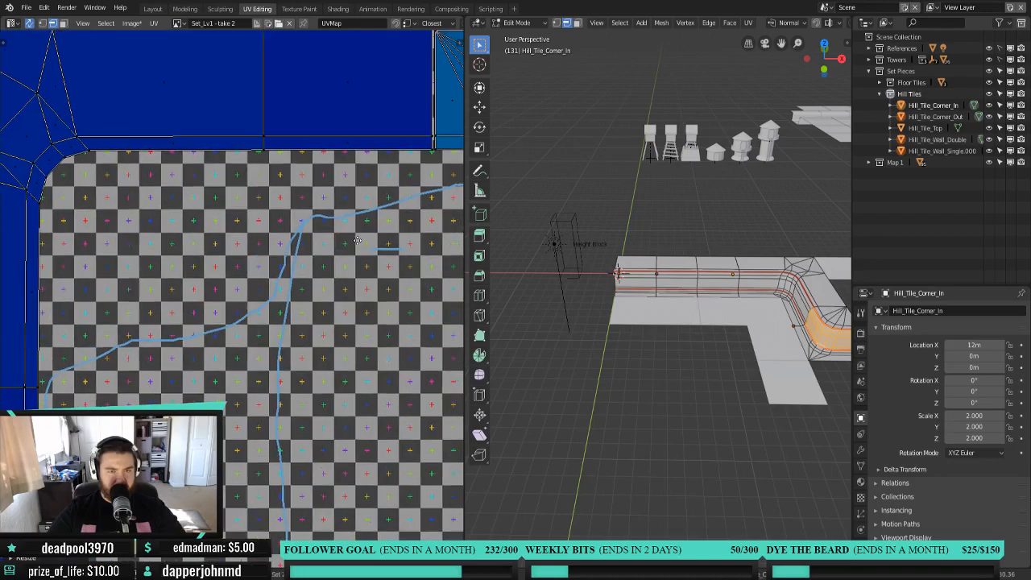
{"action": "middle_click_drag", "start_coordinate": [356, 241], "coordinate": [344, 248]}
{"action": "left_click", "coordinate": [360, 175]}
{"action": "key", "text": "ctrl+l"}
{"action": "key", "text": "s"}
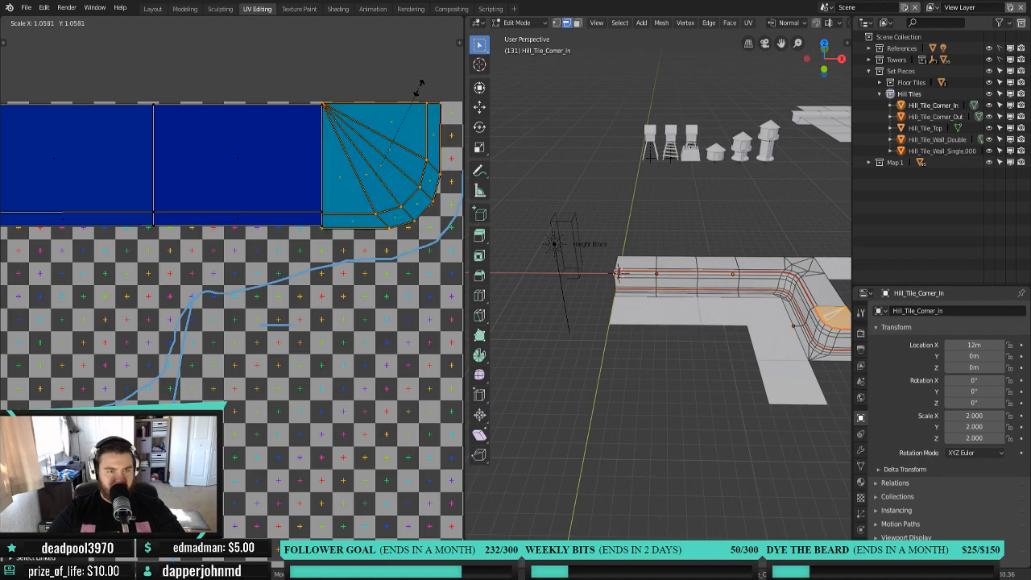
{"action": "left_click", "coordinate": [414, 87]}
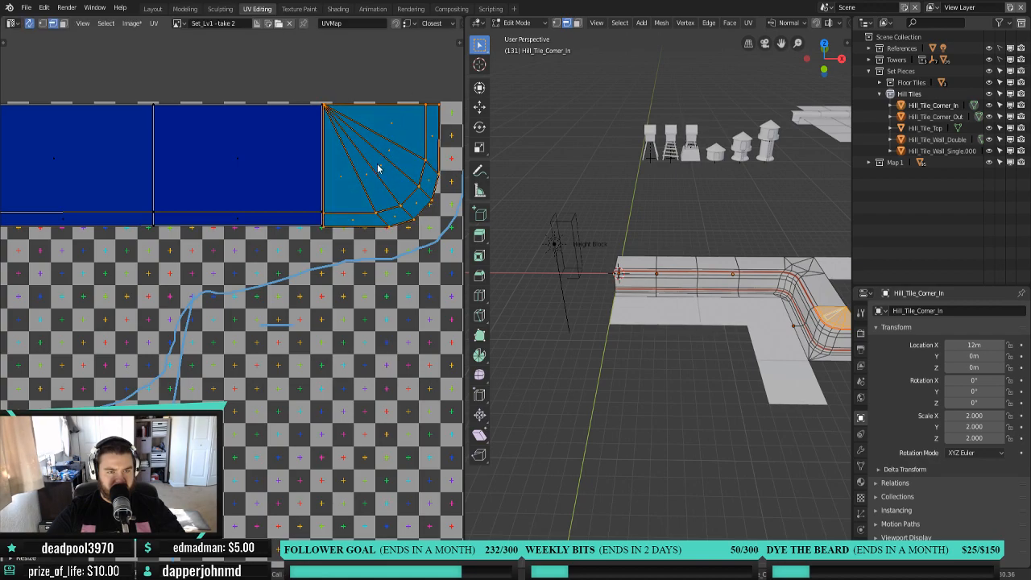
{"action": "key", "text": "g"}
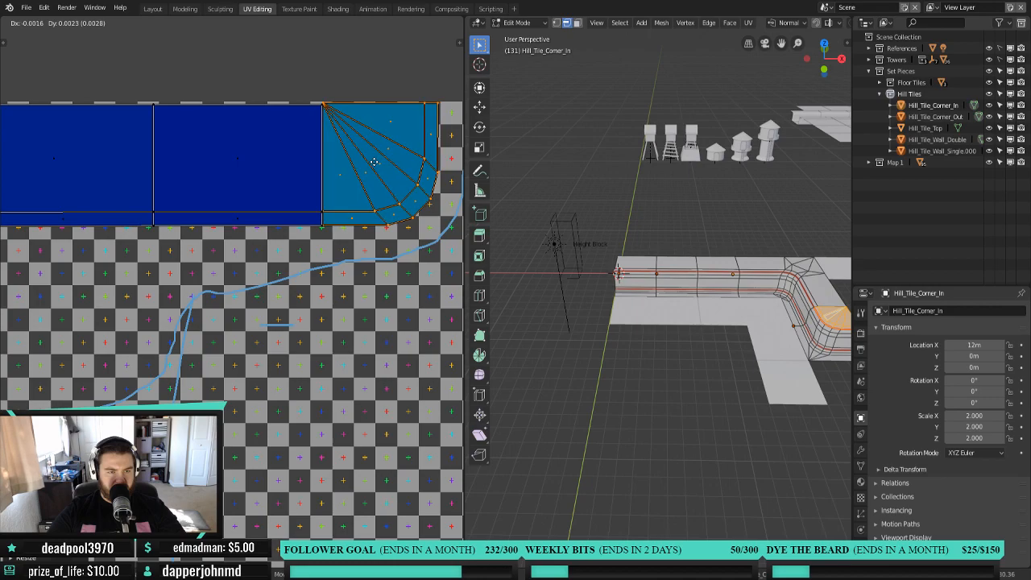
{"action": "left_click", "coordinate": [374, 163]}
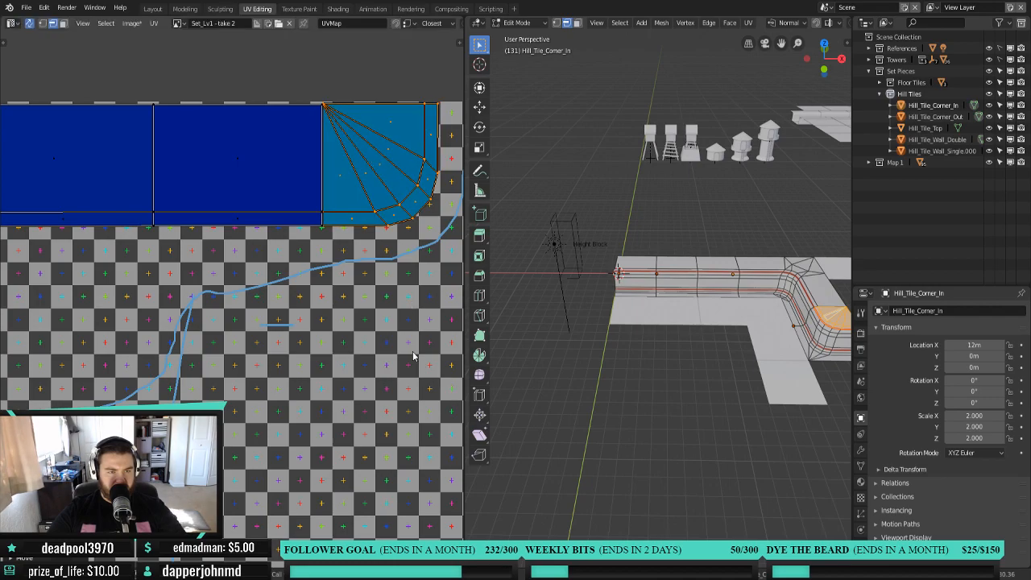
{"action": "key", "text": "s"}
{"action": "left_click", "coordinate": [409, 333]}
{"action": "key", "text": "g"}
{"action": "left_click", "coordinate": [395, 256]}
Turn snapping on and snap the fan-shaped top island to the end of the horizontal arm.
{"action": "key", "text": "shift+Tab"}
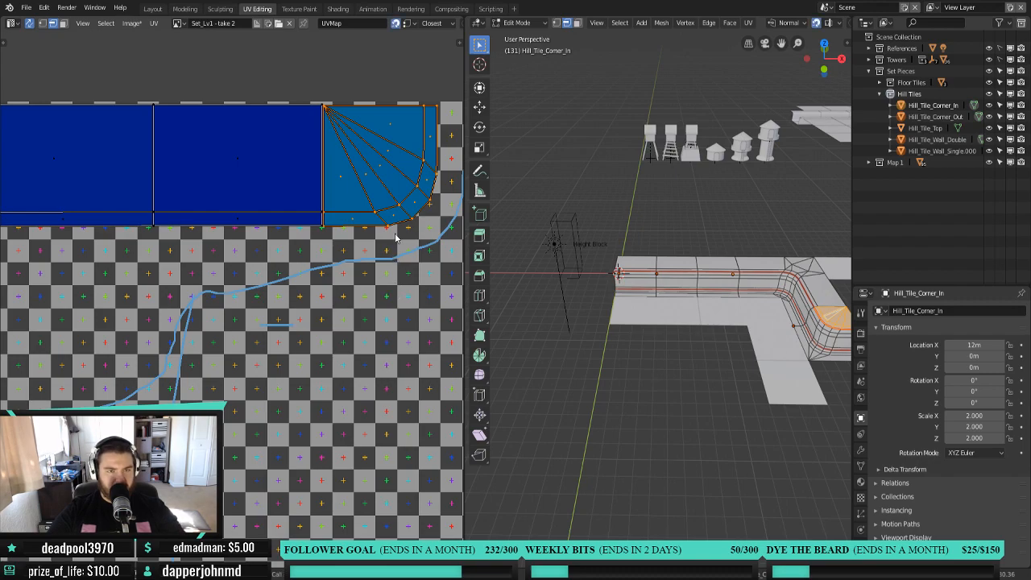
{"action": "key", "text": "g"}
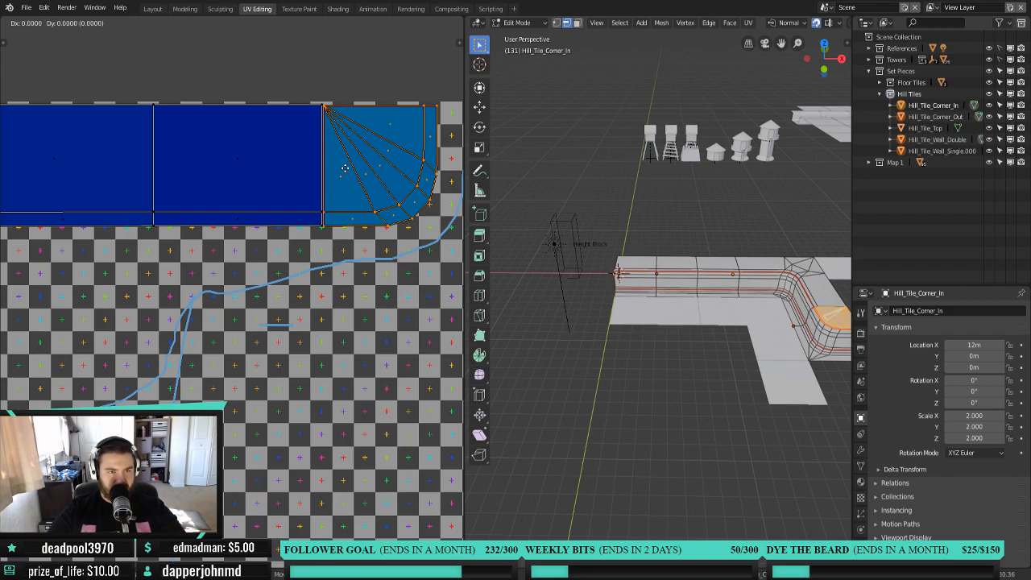
{"action": "left_click", "coordinate": [311, 109]}
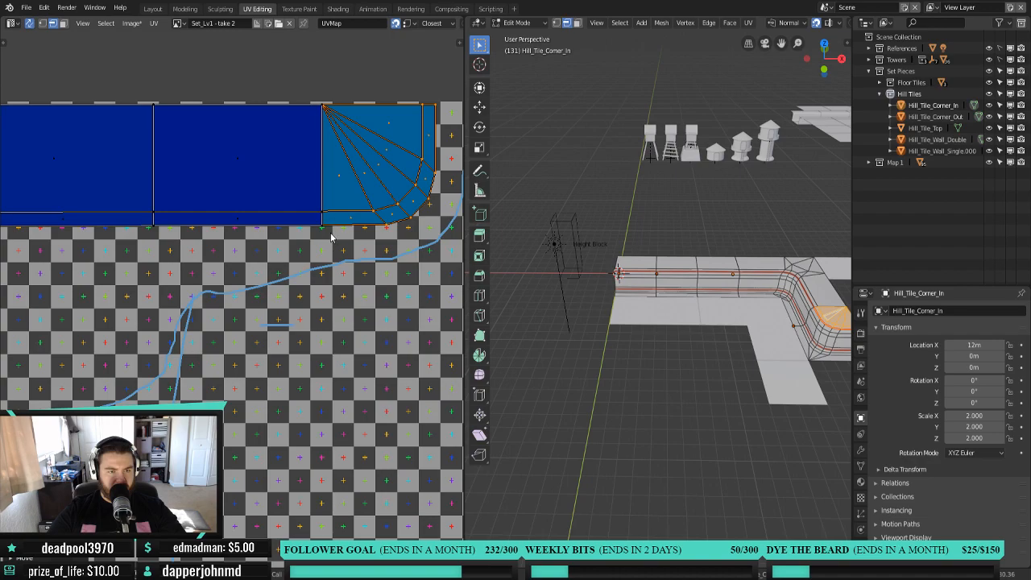
Scale up the fan-shaped top island slightly and nudge it so its edges line up with the horizontal arm.
{"action": "scroll", "coordinate": [339, 276], "scroll_direction": "down", "scroll_amount": 2}
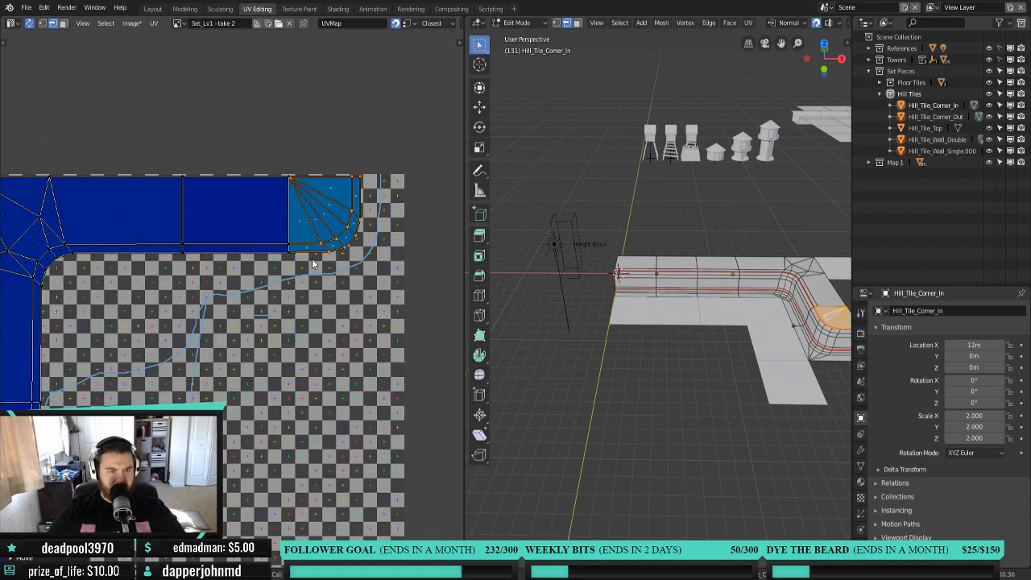
{"action": "scroll", "coordinate": [313, 265], "scroll_direction": "up", "scroll_amount": 2}
{"action": "scroll", "coordinate": [266, 217], "scroll_direction": "up", "scroll_amount": 1}
{"action": "key", "text": "s"}
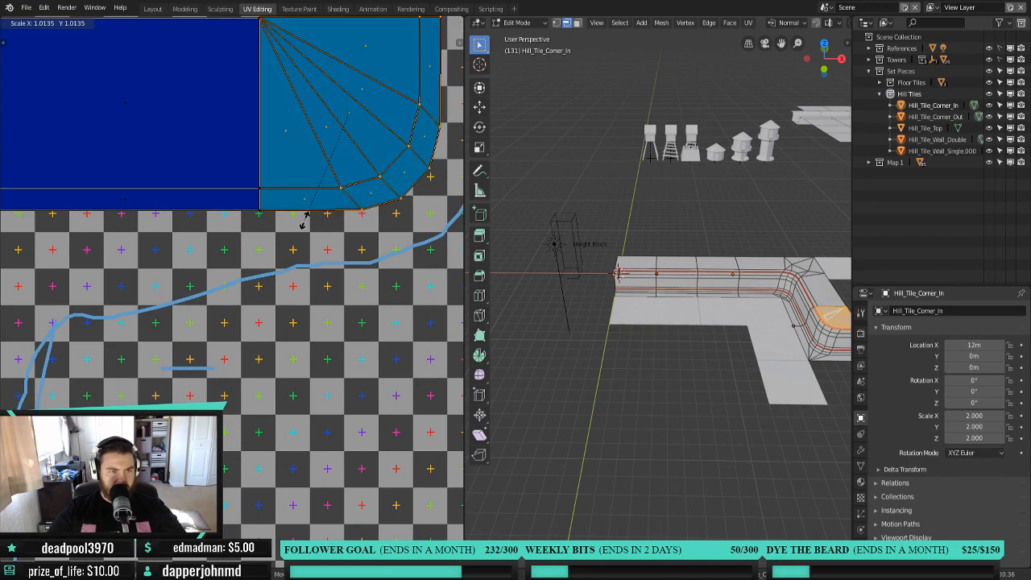
{"action": "left_click", "coordinate": [304, 218]}
{"action": "scroll", "coordinate": [311, 195], "scroll_direction": "up", "scroll_amount": 1}
{"action": "middle_click_drag", "start_coordinate": [314, 181], "coordinate": [306, 319]}
{"action": "key", "text": "shift+Tab"}
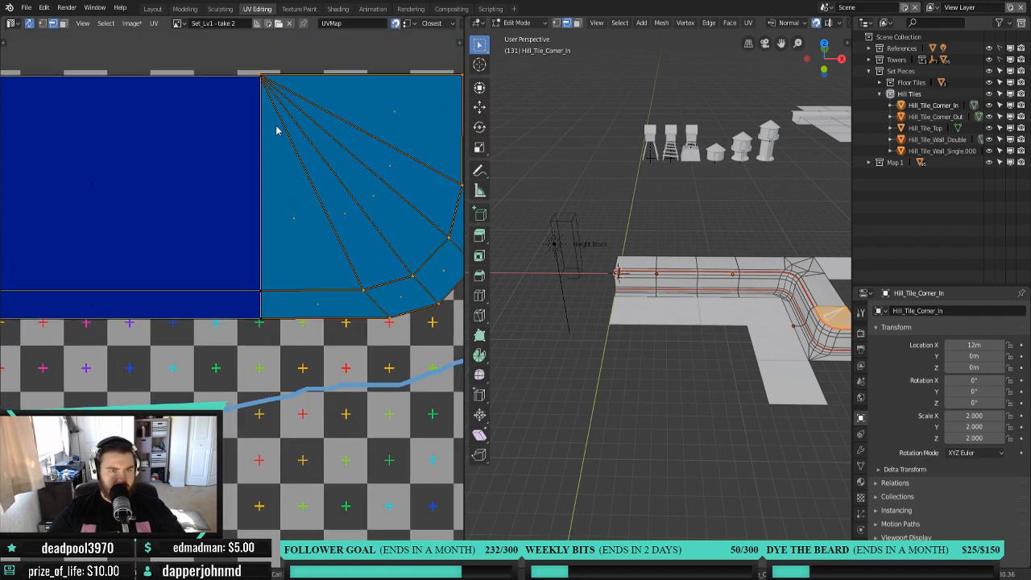
{"action": "key", "text": "g"}
{"action": "left_click", "coordinate": [268, 178]}
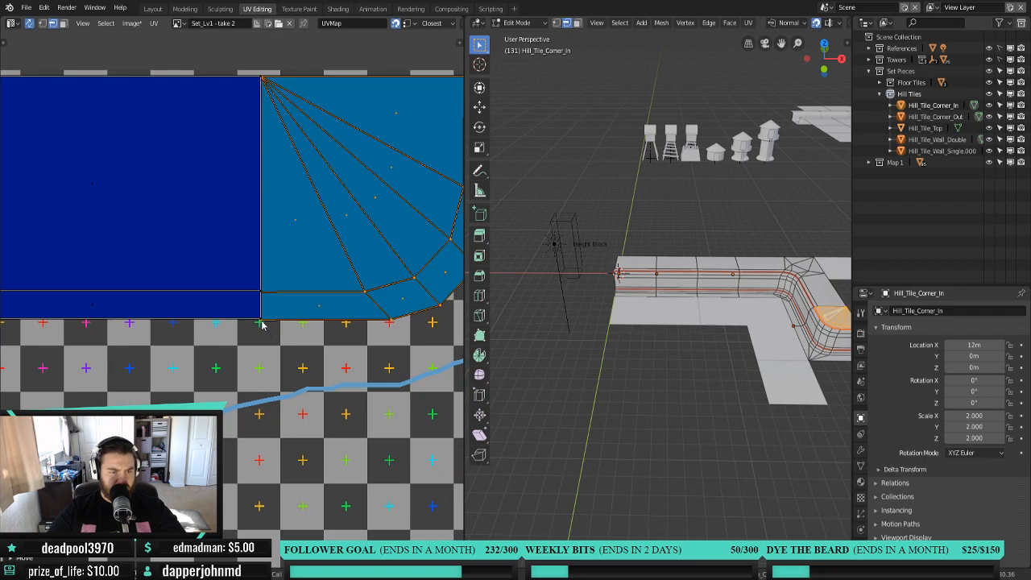
Reselect the whole fan-shaped top island, scale it down slightly and nudge it into line with the horizontal arm.
{"action": "key", "text": "alt+a"}
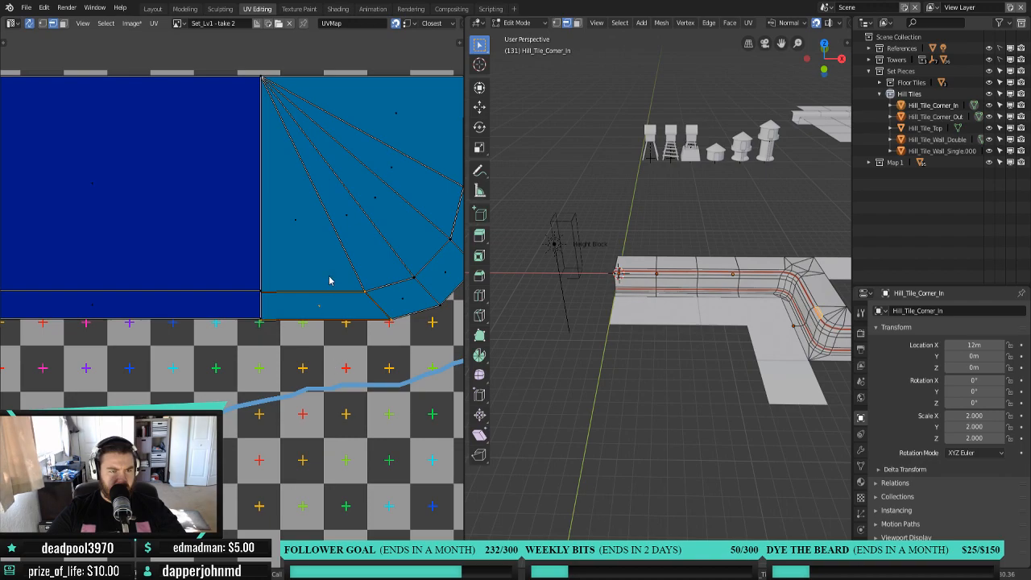
{"action": "key", "text": "l"}
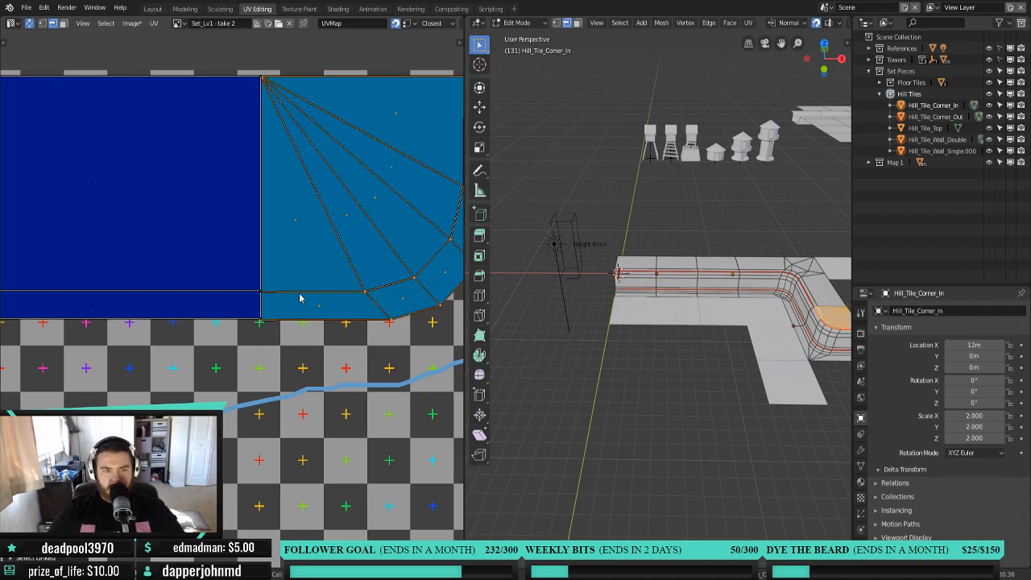
{"action": "key", "text": "s"}
{"action": "left_click", "coordinate": [362, 386]}
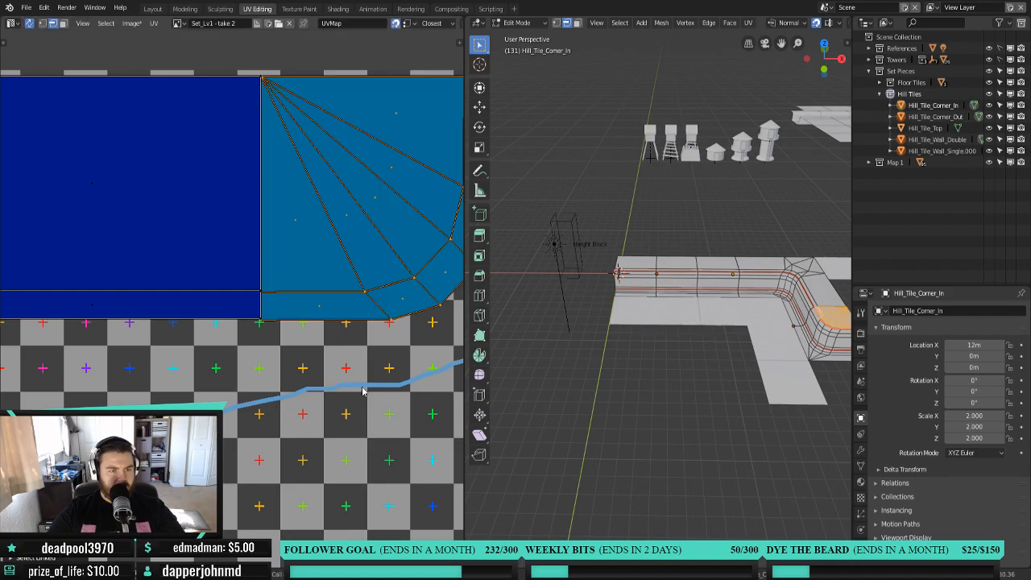
{"action": "scroll", "coordinate": [360, 388], "scroll_direction": "down", "scroll_amount": 1}
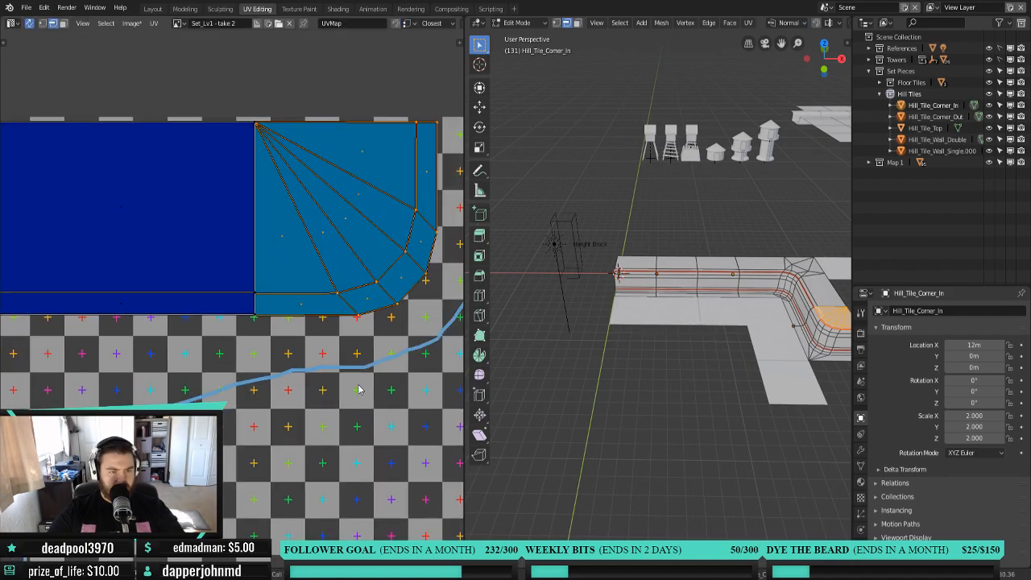
{"action": "key", "text": "s"}
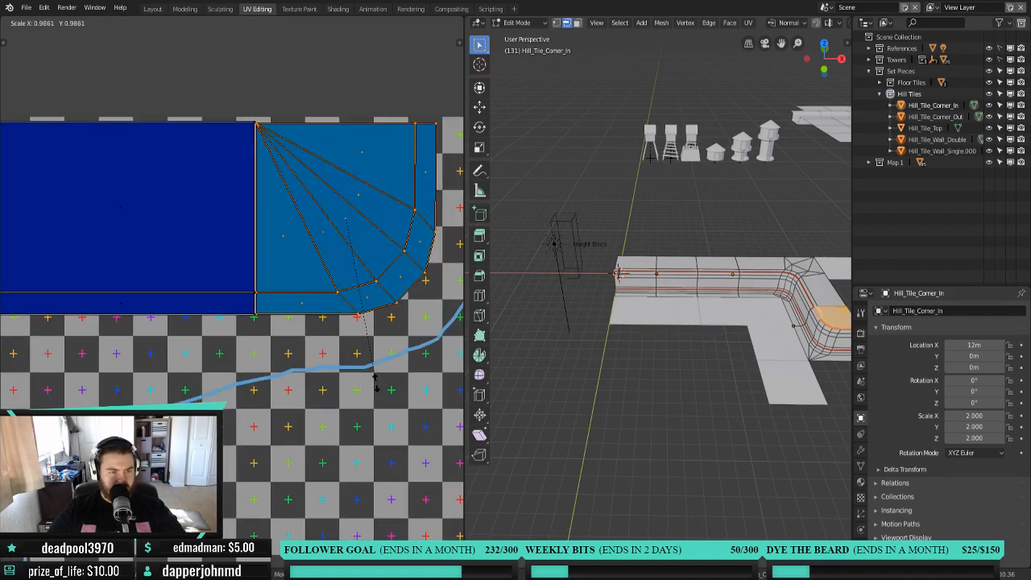
{"action": "left_click", "coordinate": [376, 386]}
{"action": "key", "text": "g"}
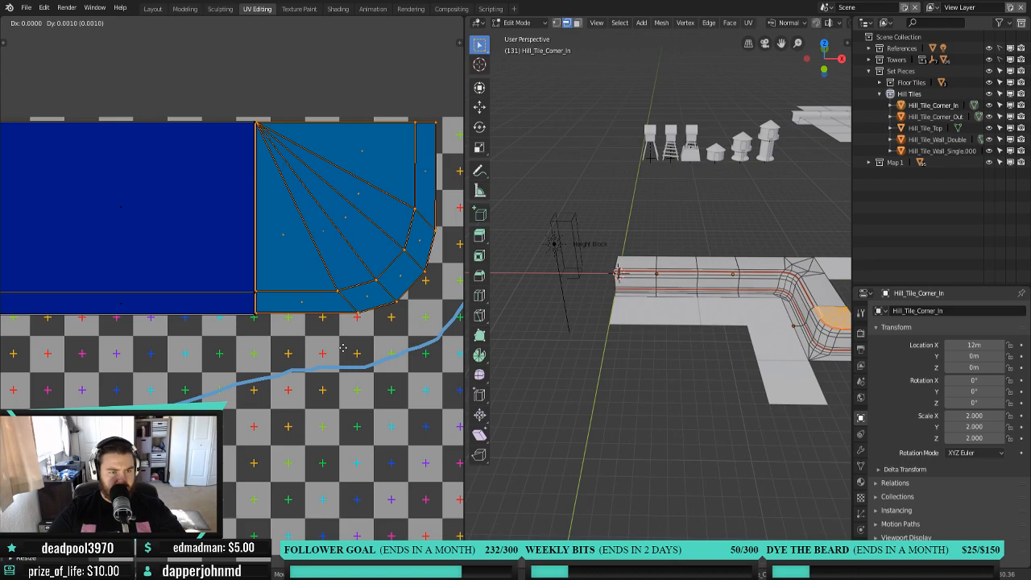
{"action": "left_click", "coordinate": [343, 348]}
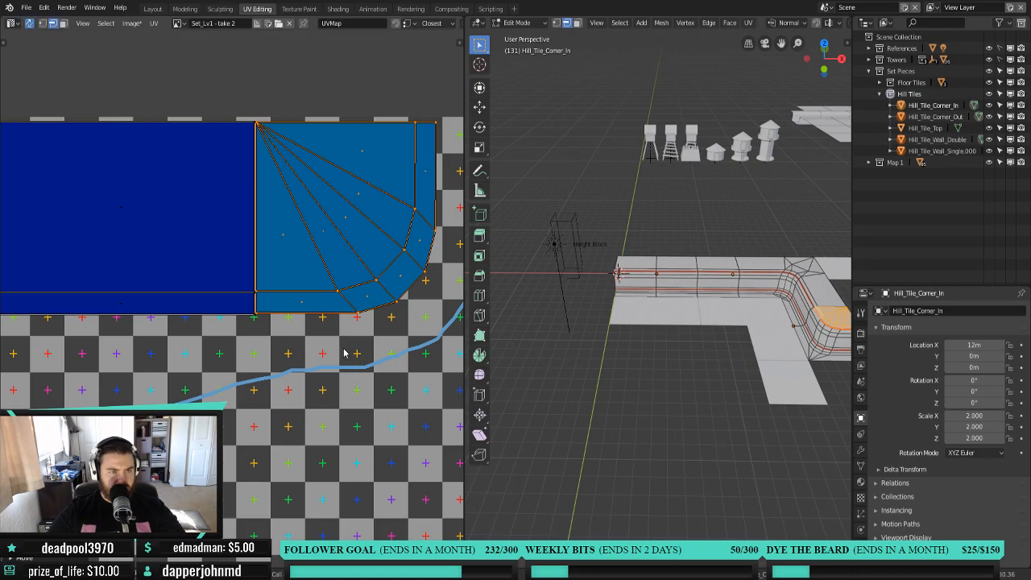
{"action": "left_click", "coordinate": [155, 23]}
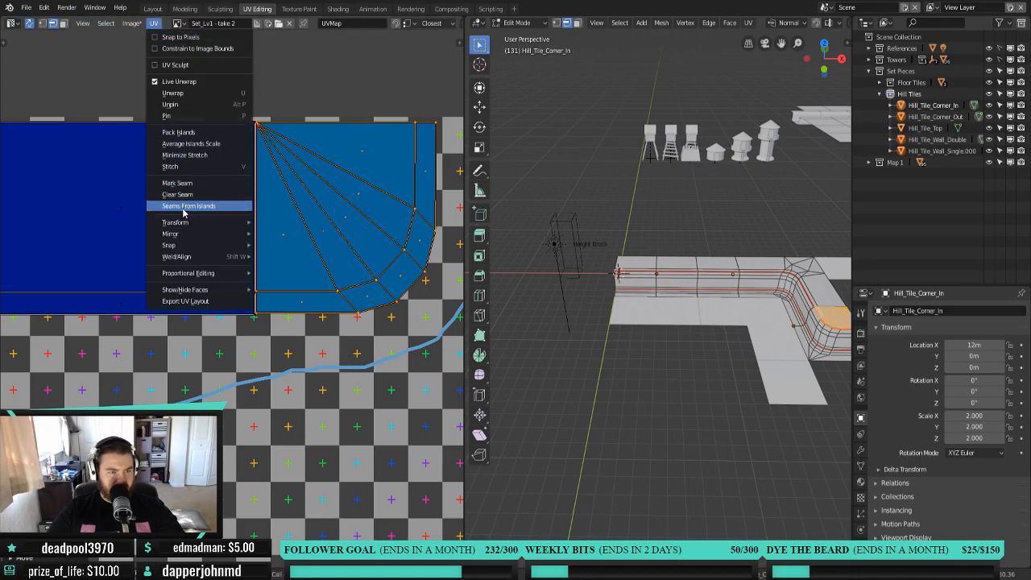
{"action": "mouse_move", "coordinate": [192, 251]}
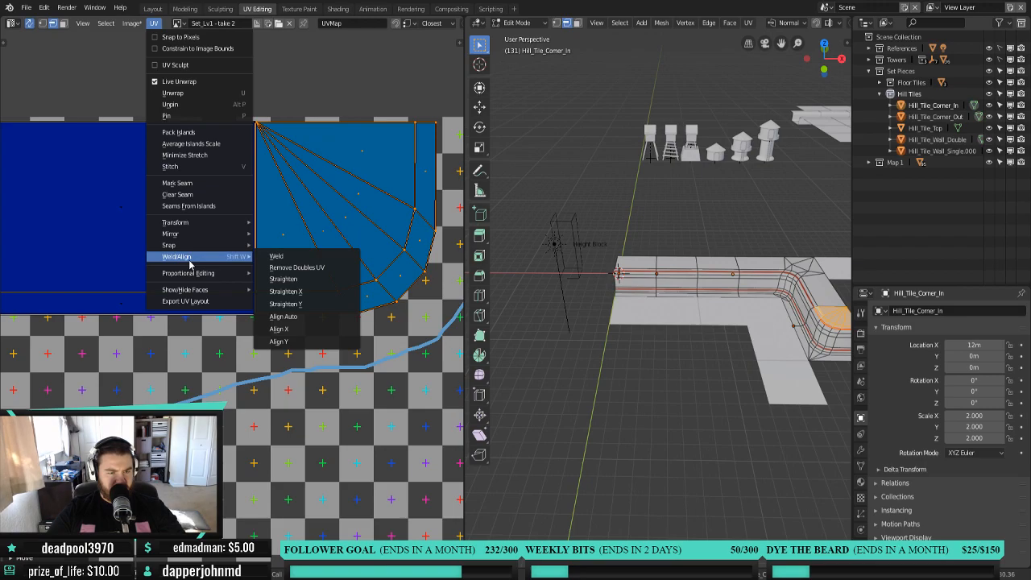
{"action": "scroll", "coordinate": [252, 374], "scroll_direction": "down", "scroll_amount": 3}
{"action": "middle_click_drag", "start_coordinate": [228, 423], "coordinate": [315, 338]}
{"action": "scroll", "coordinate": [314, 346], "scroll_direction": "down", "scroll_amount": 3}
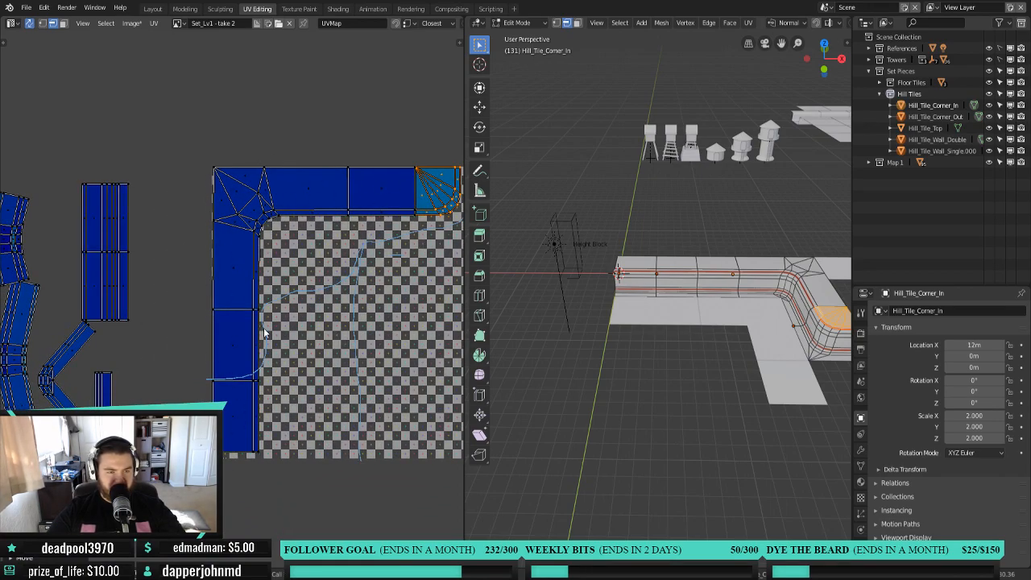
{"action": "scroll", "coordinate": [190, 364], "scroll_direction": "up", "scroll_amount": 1}
{"action": "scroll", "coordinate": [121, 394], "scroll_direction": "down", "scroll_amount": 1}
{"action": "scroll", "coordinate": [419, 242], "scroll_direction": "down", "scroll_amount": 3}
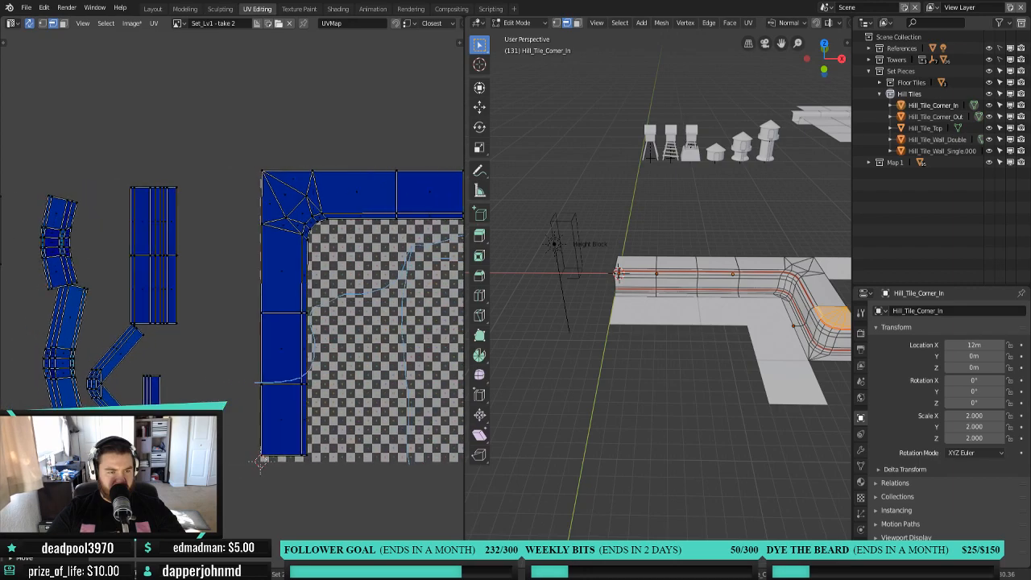
Select the whole linked wall island of the single wall tile, starting from its front face.
{"action": "left_click", "coordinate": [641, 285]}
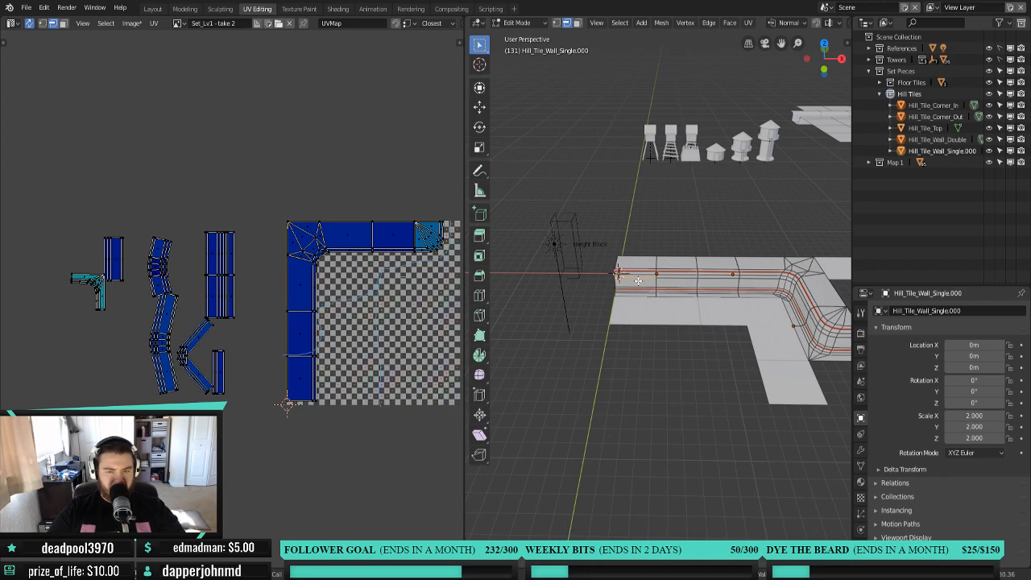
{"action": "left_click", "coordinate": [636, 281]}
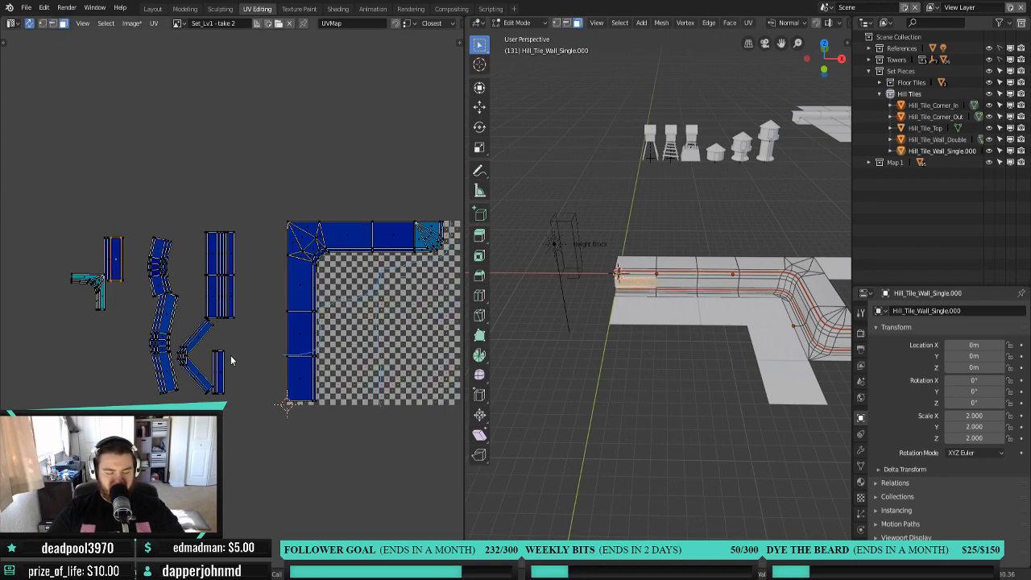
{"action": "key", "text": "ctrl+l"}
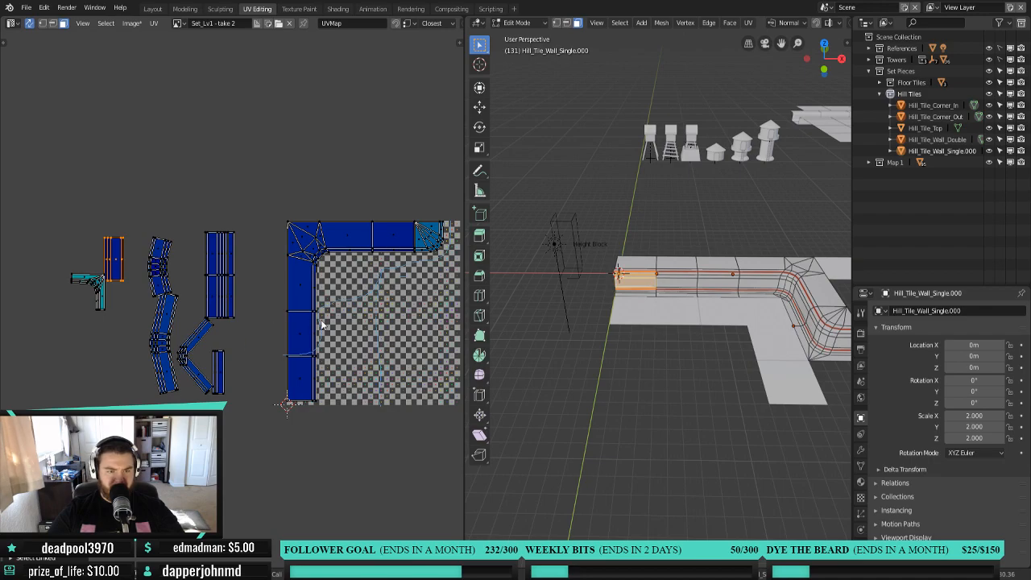
Rotate the small straight wall UV island by 90 degrees and place it inside the texture square beneath the upper strip.
{"action": "scroll", "coordinate": [320, 324], "scroll_direction": "up", "scroll_amount": 2}
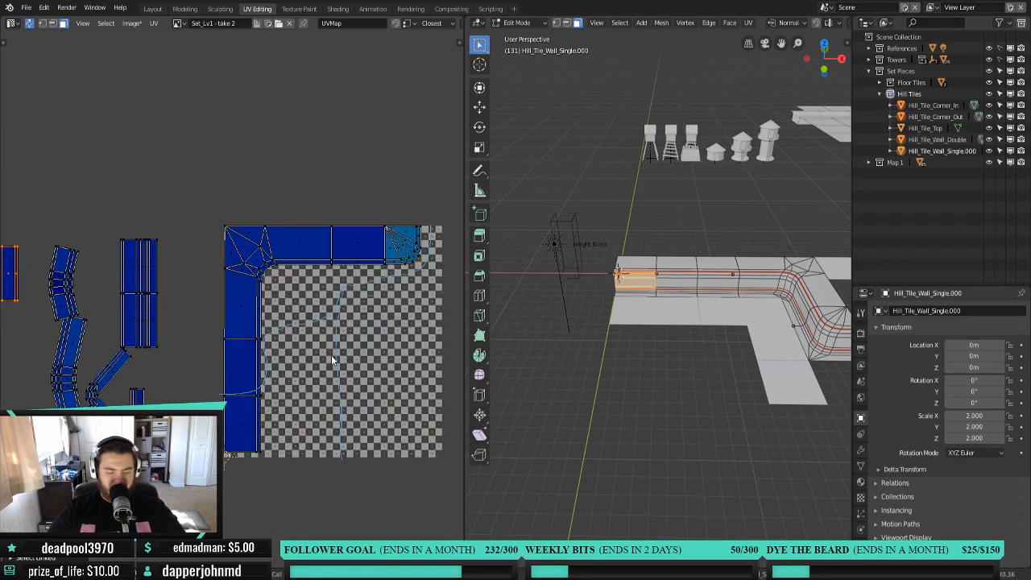
{"action": "type", "text": "r90"}
{"action": "key", "text": "Return"}
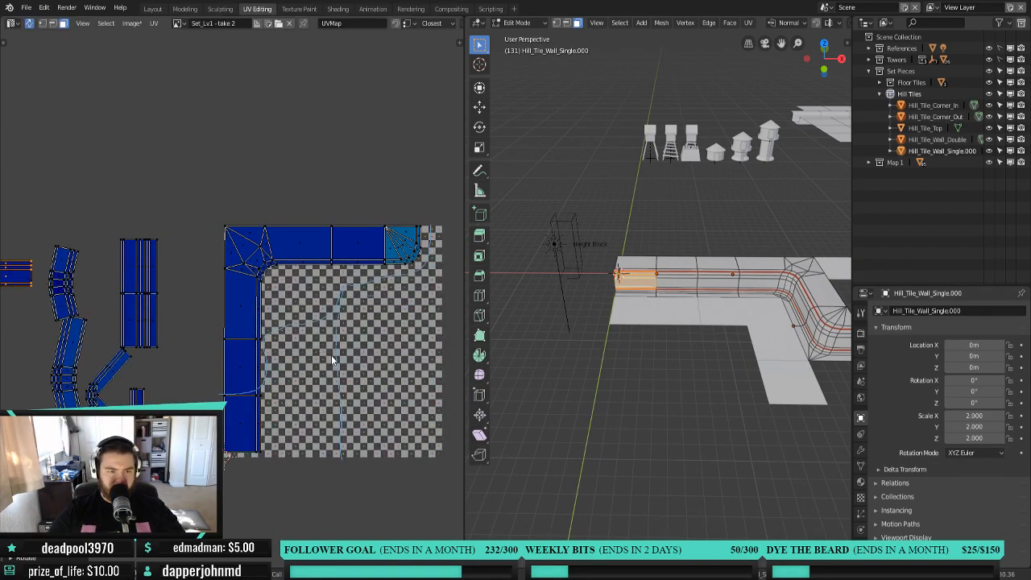
{"action": "key", "text": "g"}
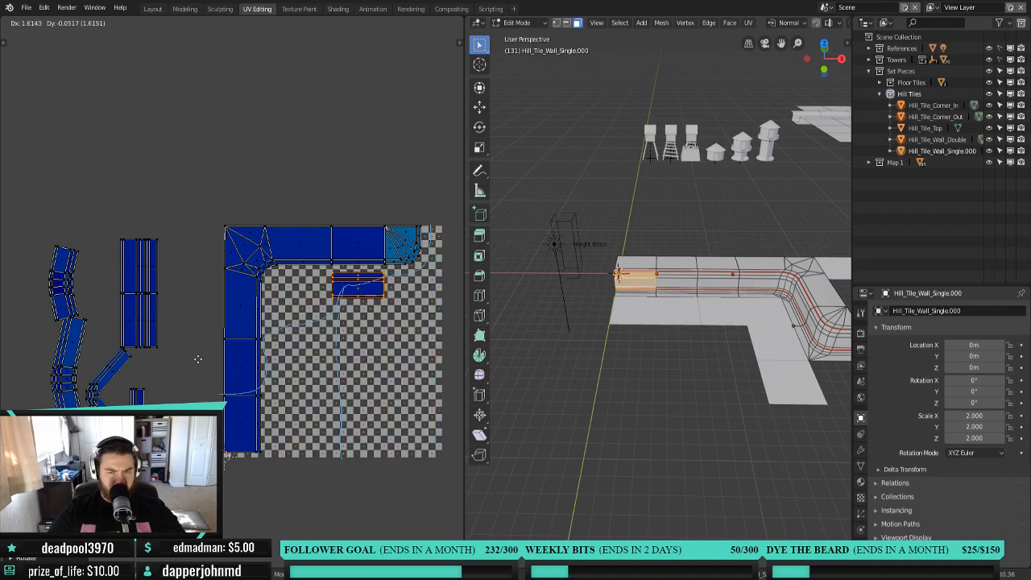
{"action": "left_click", "coordinate": [197, 359]}
{"action": "scroll", "coordinate": [301, 373], "scroll_direction": "up", "scroll_amount": 3}
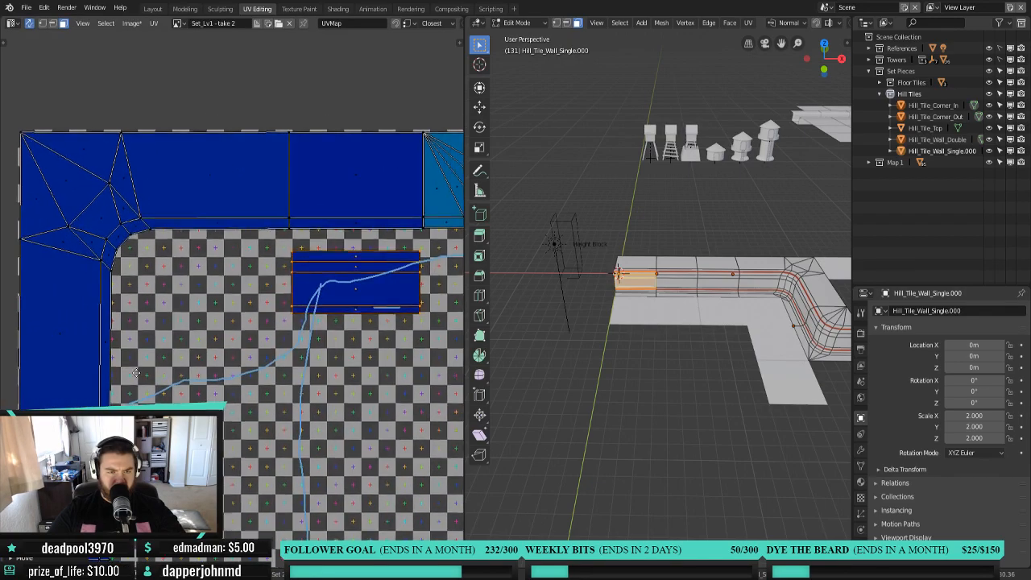
{"action": "scroll", "coordinate": [314, 352], "scroll_direction": "down", "scroll_amount": 4}
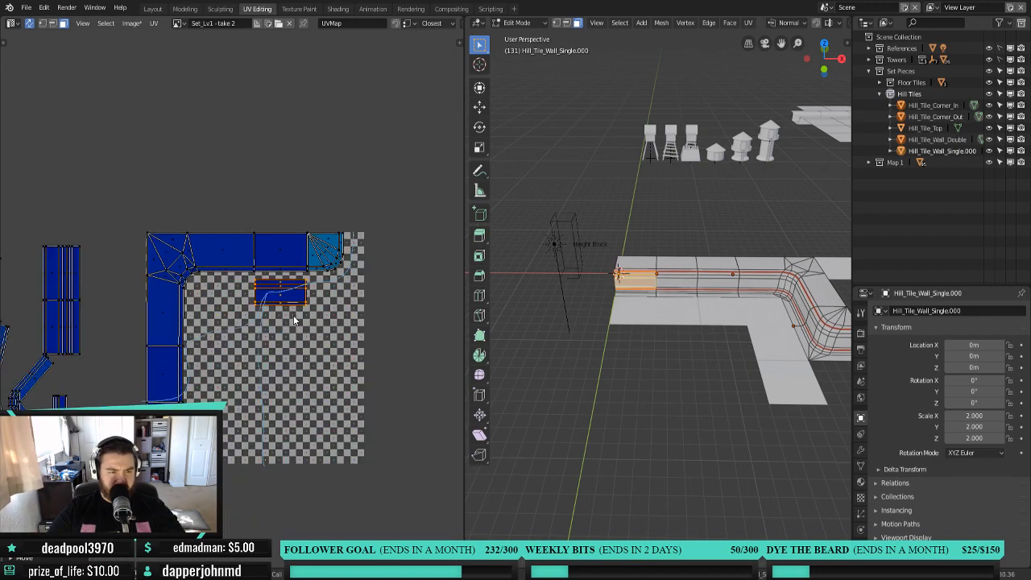
Move the larger curved wall island from outside the layout into the texture square and rotate it into a roughly horizontal arch.
{"action": "middle_click_drag", "start_coordinate": [135, 421], "coordinate": [245, 404]}
{"action": "left_click", "coordinate": [107, 354]}
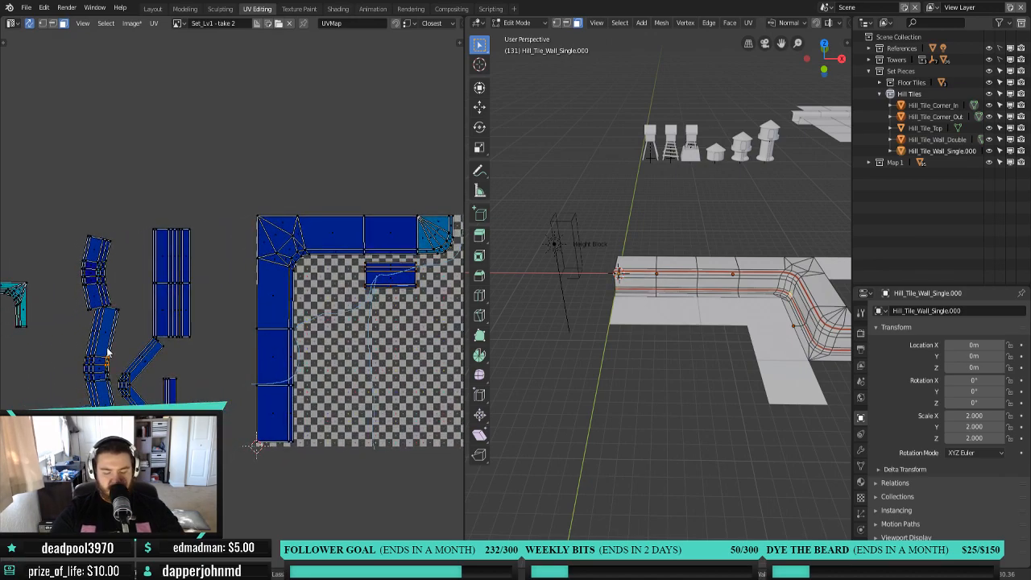
{"action": "key", "text": "ctrl+l"}
{"action": "key", "text": "g"}
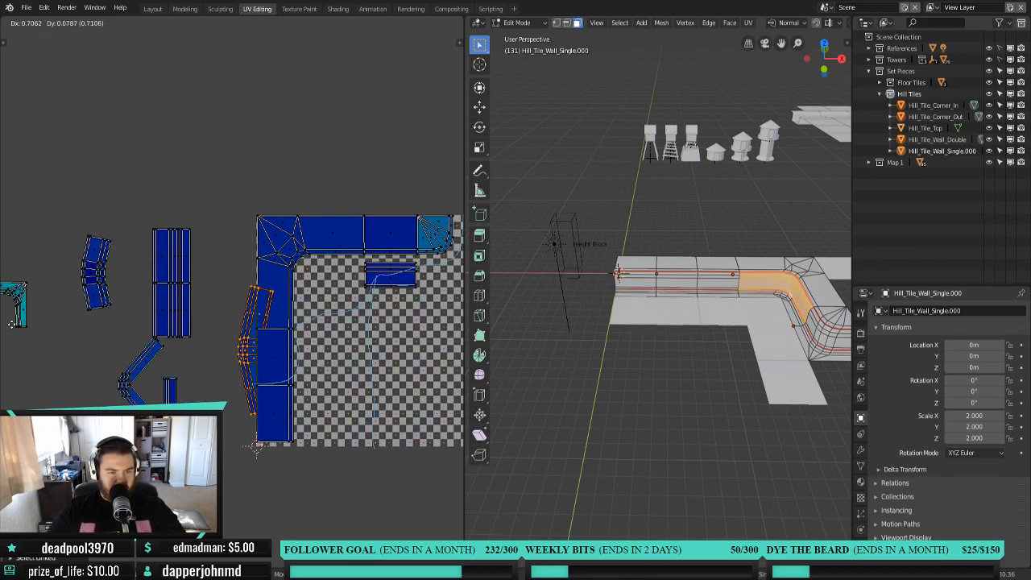
{"action": "left_click", "coordinate": [103, 309]}
{"action": "key", "text": "r"}
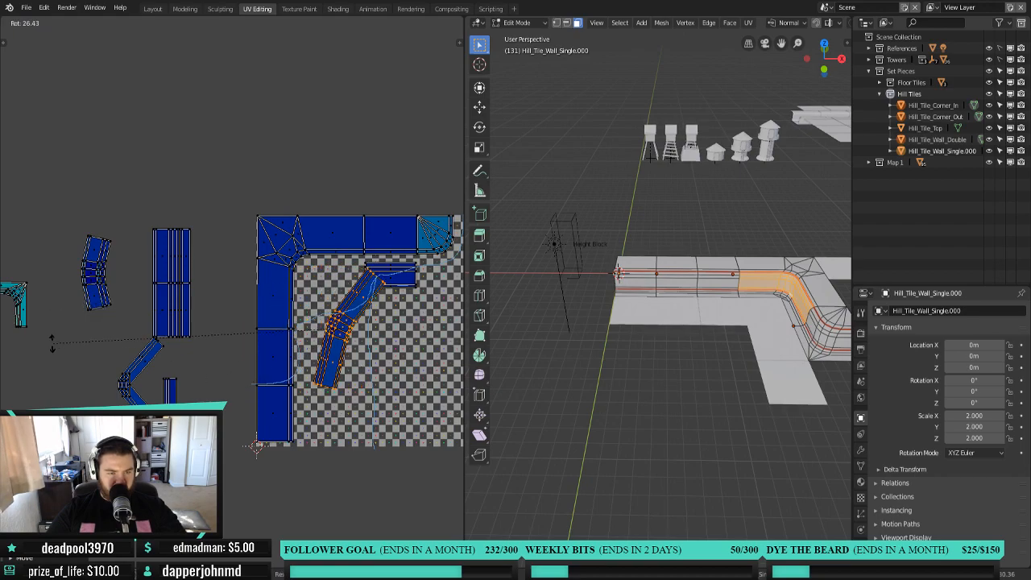
{"action": "left_click", "coordinate": [23, 213]}
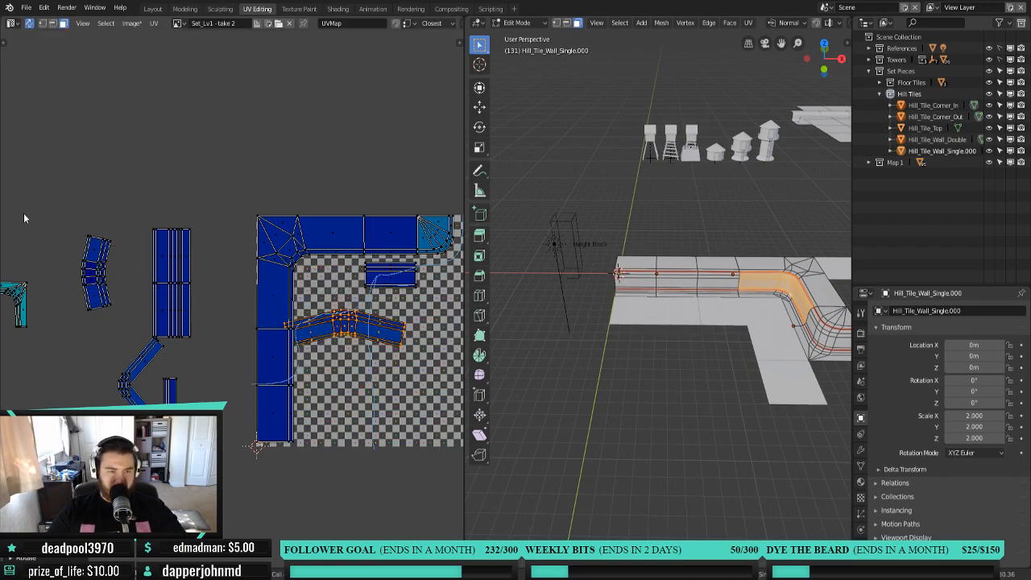
Shift the arched wall island clear of the vertical strip, centring it in the free area below the straight wall island.
{"action": "scroll", "coordinate": [375, 358], "scroll_direction": "up", "scroll_amount": 2}
{"action": "middle_click_drag", "start_coordinate": [374, 359], "coordinate": [242, 230]}
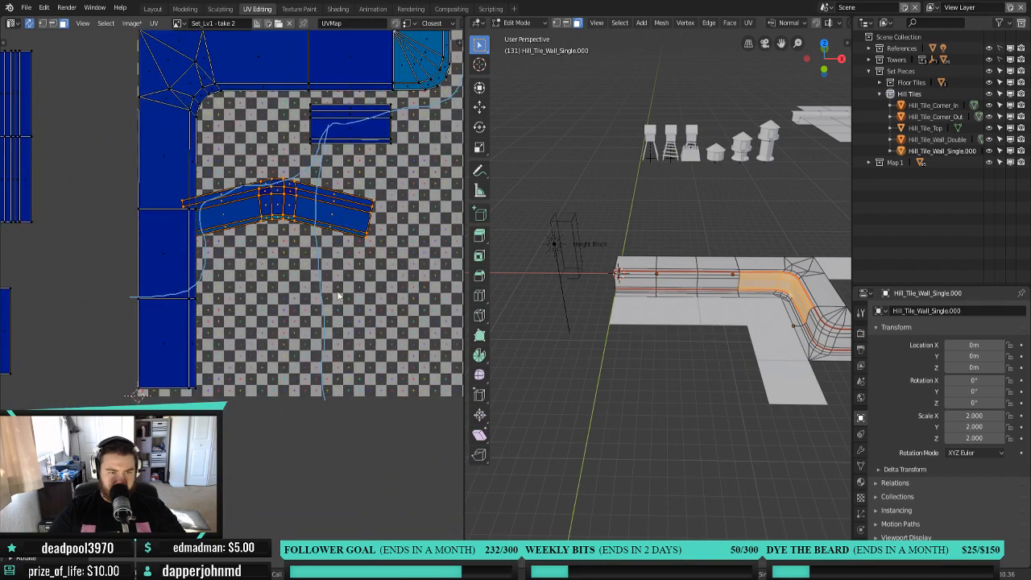
{"action": "scroll", "coordinate": [346, 278], "scroll_direction": "up", "scroll_amount": 2}
{"action": "middle_click_drag", "start_coordinate": [326, 245], "coordinate": [338, 334]}
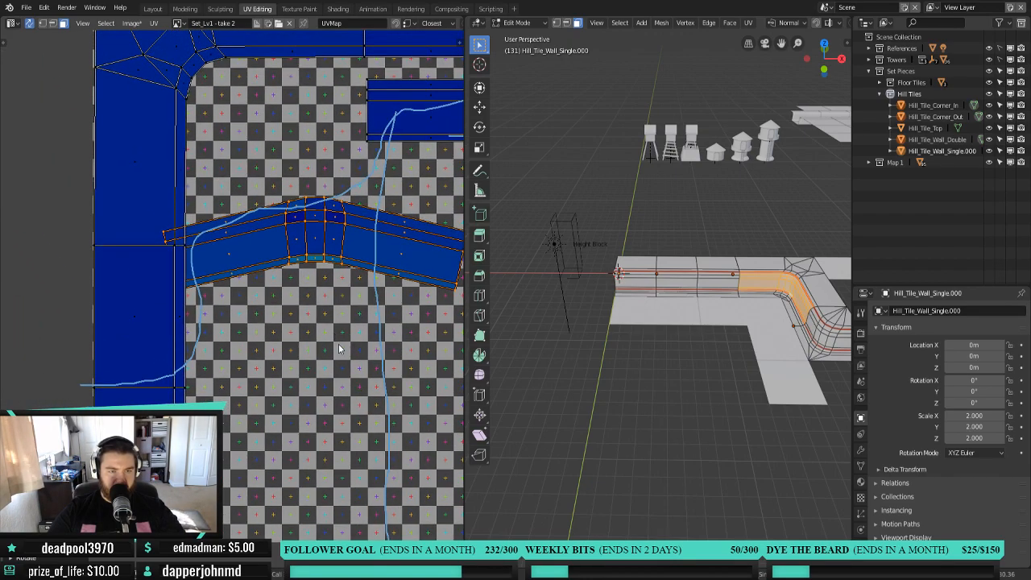
{"action": "key", "text": "g"}
{"action": "left_click", "coordinate": [398, 326]}
{"action": "scroll", "coordinate": [379, 338], "scroll_direction": "down", "scroll_amount": 3}
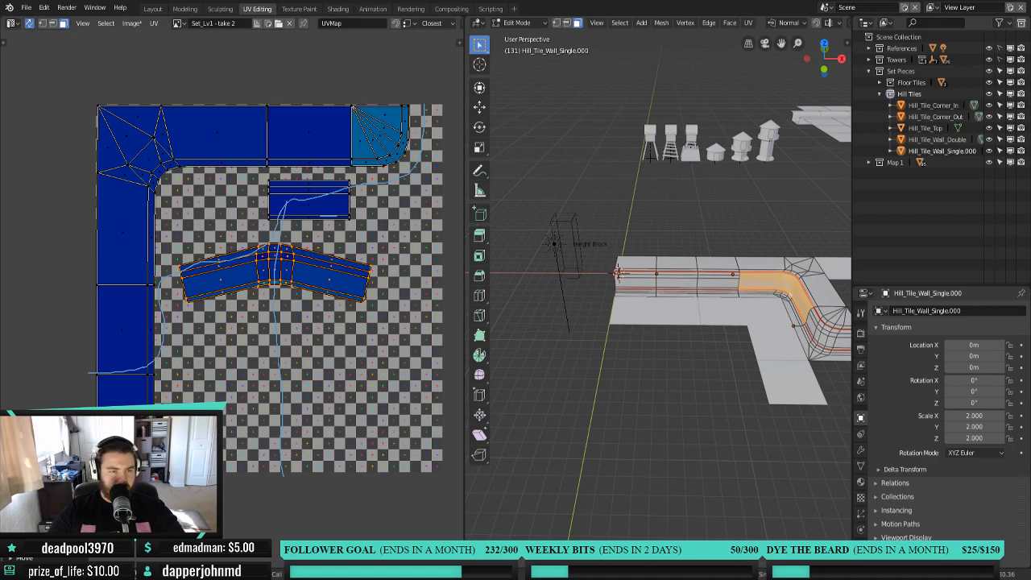
Examine the islands still outside the texture square and the free space inside the L-shaped layout.
{"action": "scroll", "coordinate": [232, 348], "scroll_direction": "down", "scroll_amount": 1}
{"action": "middle_click_drag", "start_coordinate": [231, 348], "coordinate": [344, 351]}
{"action": "scroll", "coordinate": [344, 350], "scroll_direction": "down", "scroll_amount": 1}
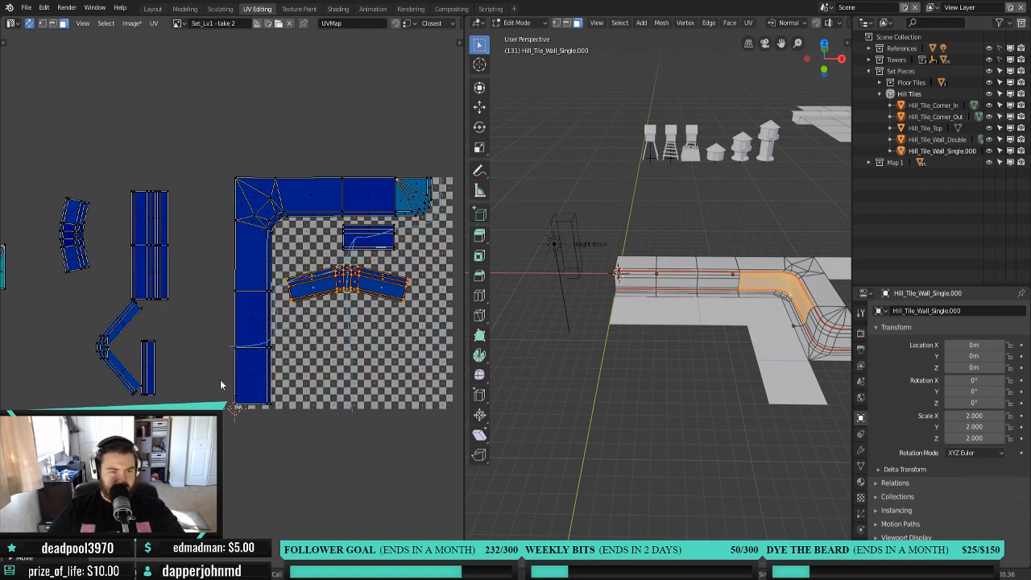
{"action": "middle_click_drag", "start_coordinate": [129, 365], "coordinate": [188, 367]}
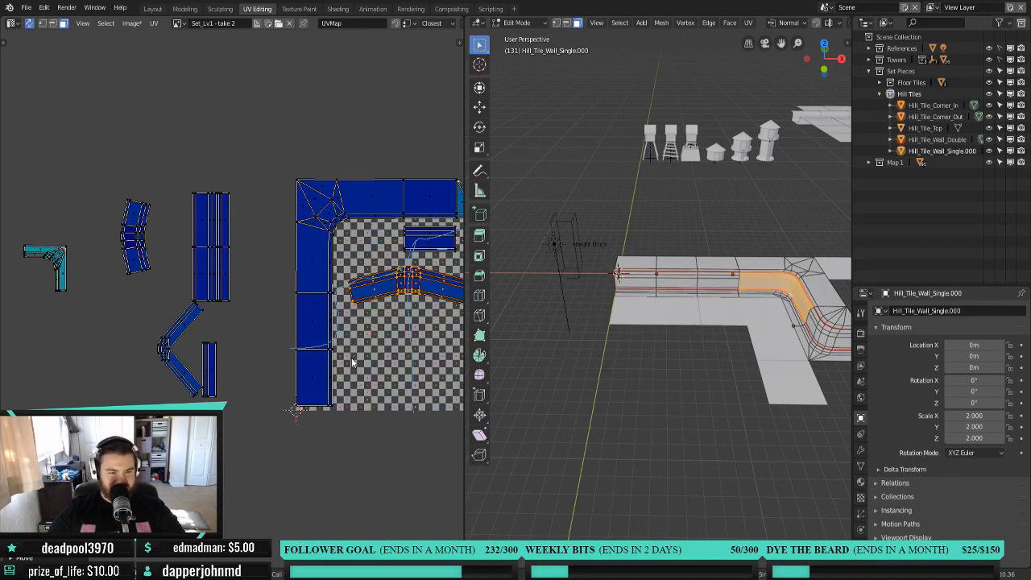
{"action": "middle_click_drag", "start_coordinate": [351, 362], "coordinate": [319, 346]}
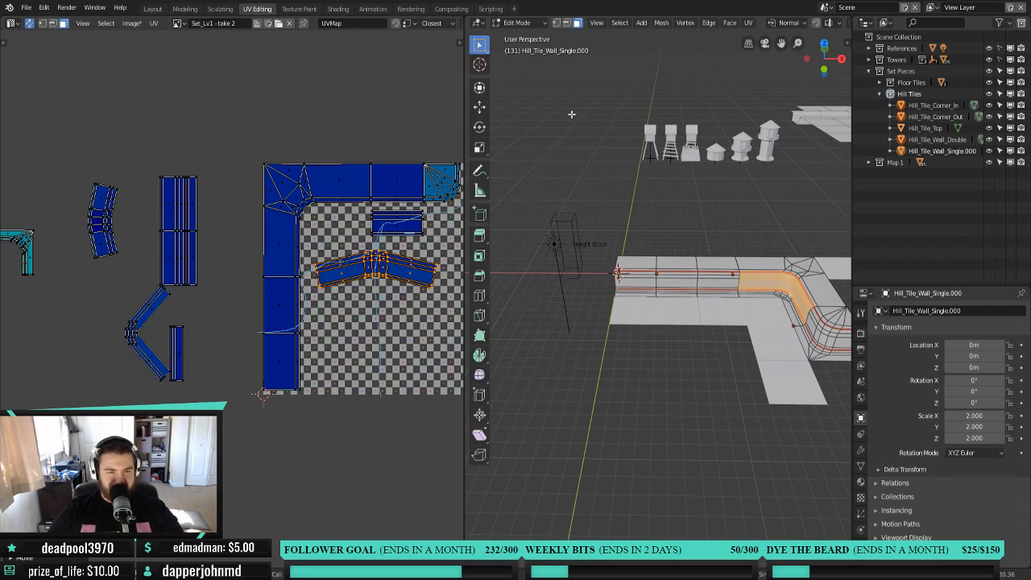
{"action": "scroll", "coordinate": [306, 274], "scroll_direction": "up", "scroll_amount": 6}
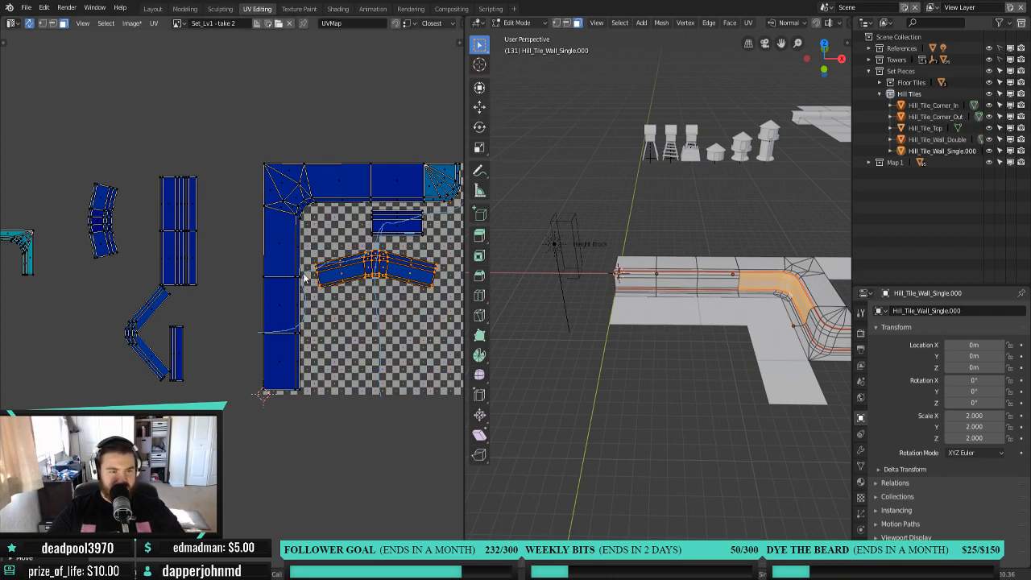
{"action": "scroll", "coordinate": [307, 245], "scroll_direction": "down", "scroll_amount": 6}
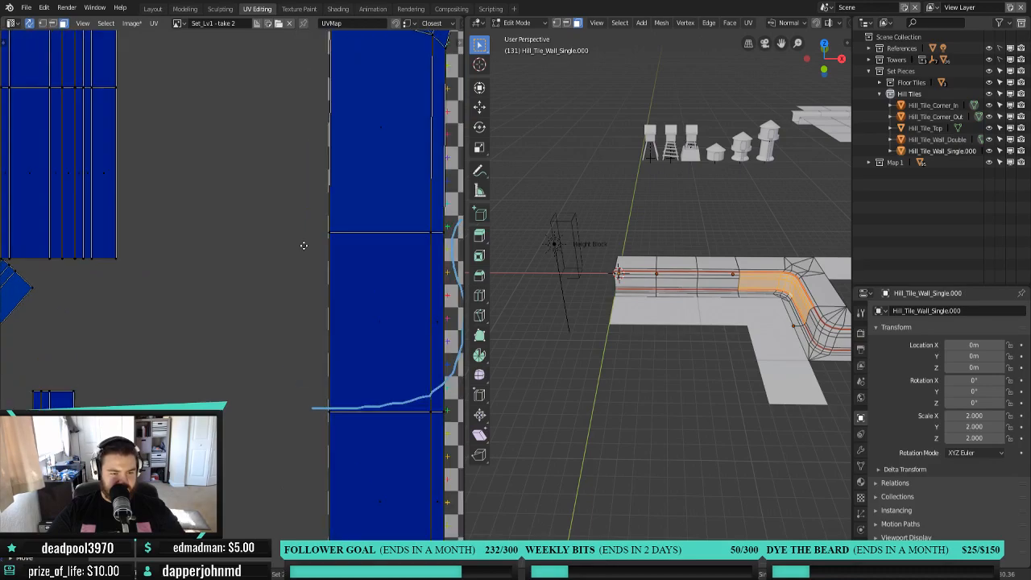
{"action": "middle_click_drag", "start_coordinate": [280, 331], "coordinate": [190, 360]}
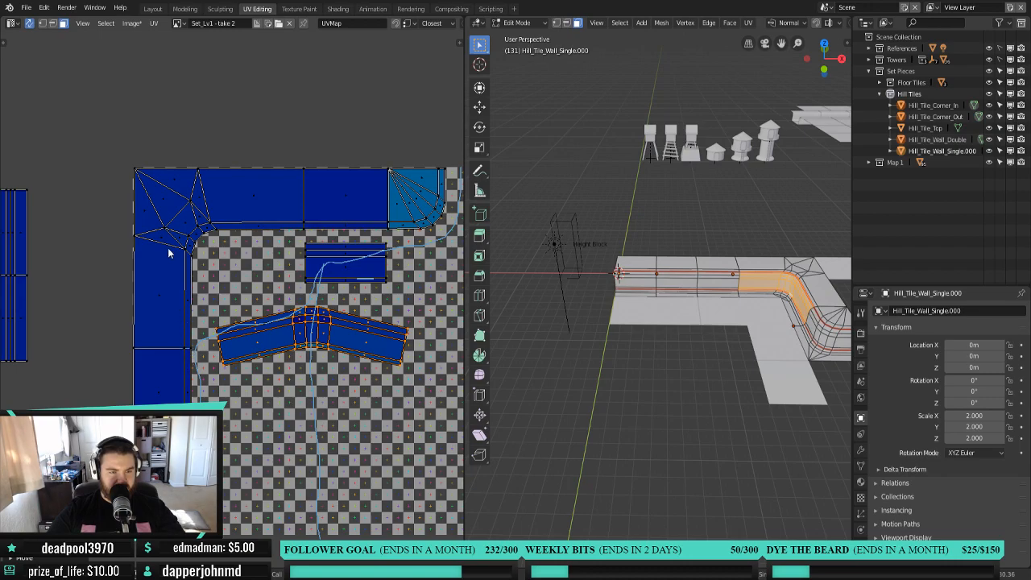
Scale the small L-shaped corner island up by about 1.2 and move it just below the texture square.
{"action": "scroll", "coordinate": [208, 384], "scroll_direction": "down", "scroll_amount": 2}
{"action": "middle_click_drag", "start_coordinate": [208, 384], "coordinate": [292, 379]}
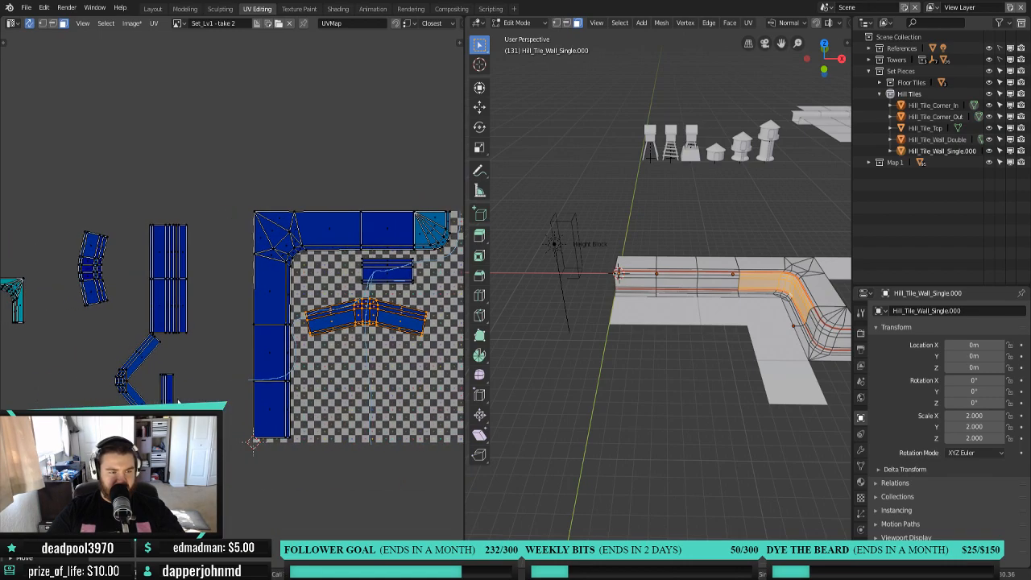
{"action": "left_click", "coordinate": [21, 309]}
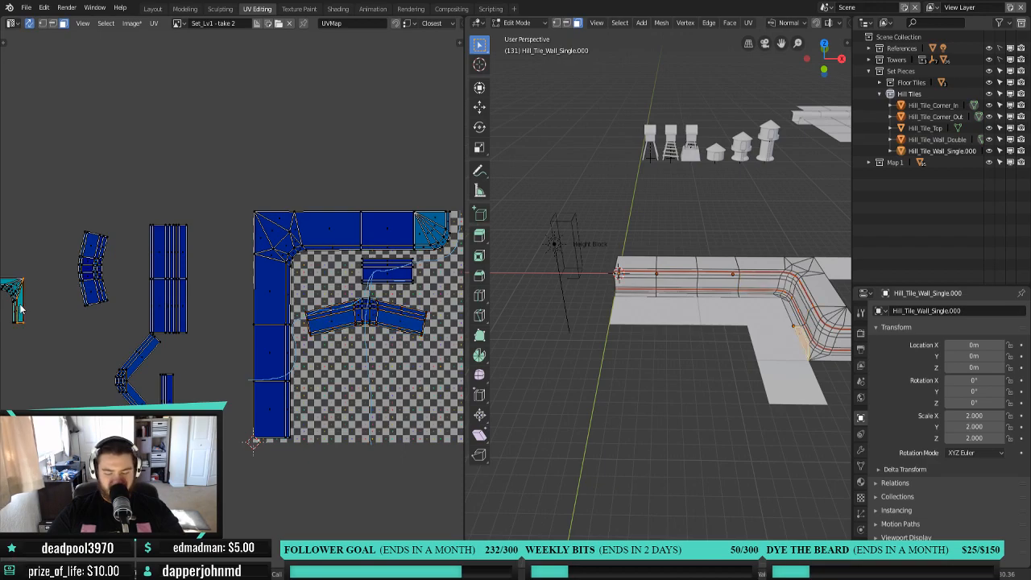
{"action": "key", "text": "l"}
{"action": "key", "text": "s"}
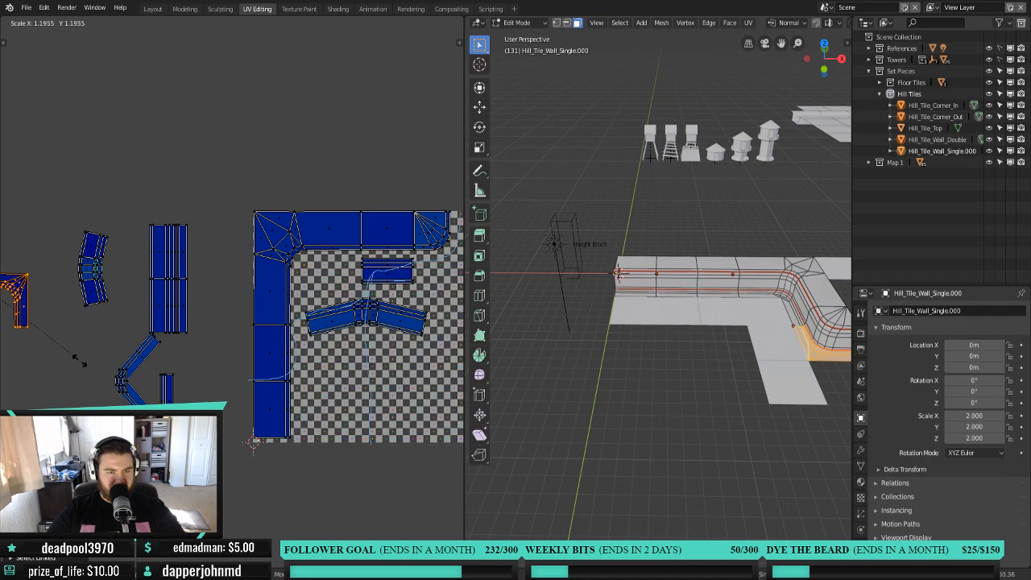
{"action": "left_click", "coordinate": [79, 365]}
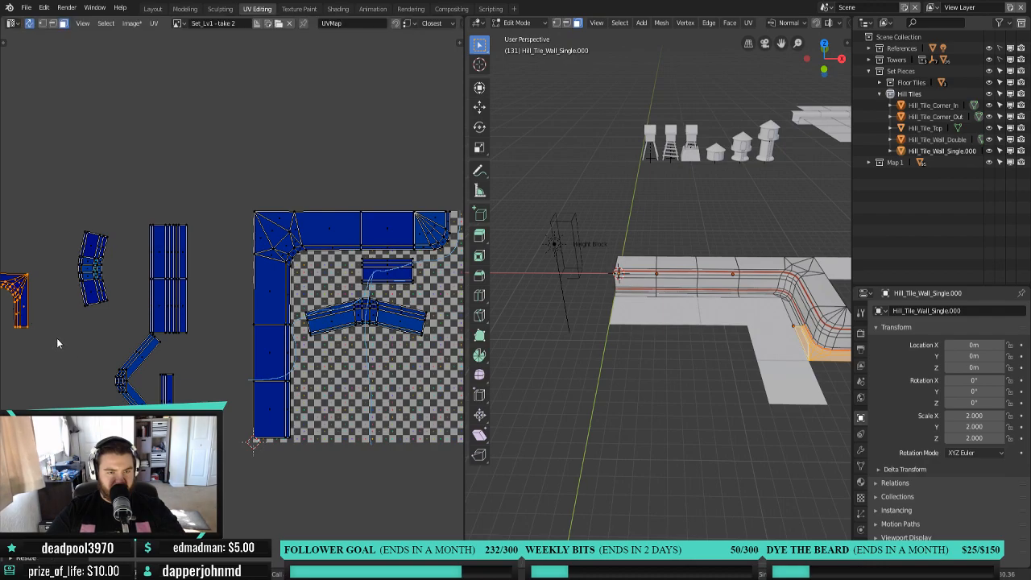
{"action": "key", "text": "g"}
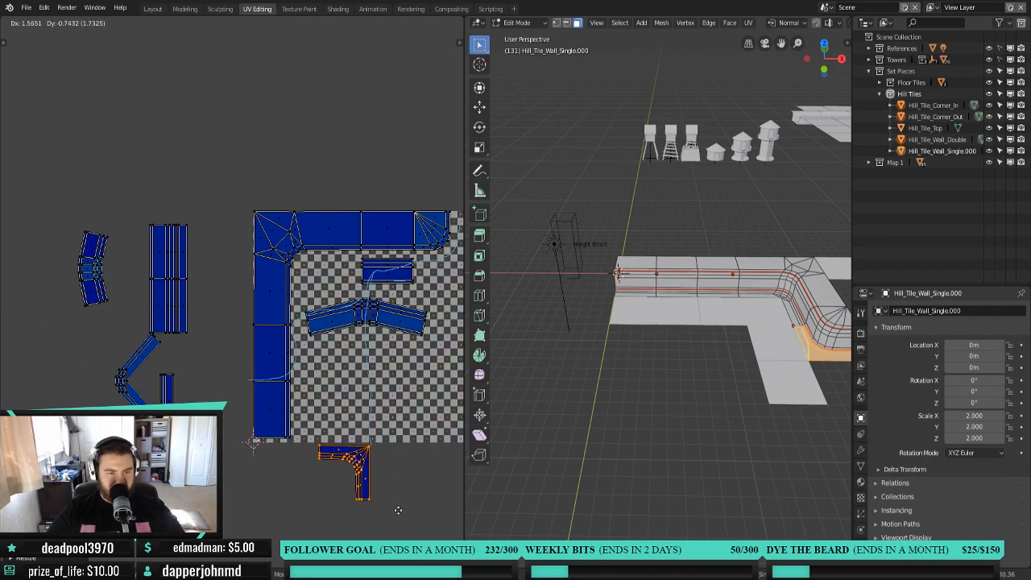
{"action": "left_click", "coordinate": [390, 427]}
Move the whole arched wall island closer beneath the straight wall island, toward the outer edge of the texture square.
{"action": "scroll", "coordinate": [390, 415], "scroll_direction": "up", "scroll_amount": 1}
{"action": "middle_click_drag", "start_coordinate": [392, 406], "coordinate": [306, 333]}
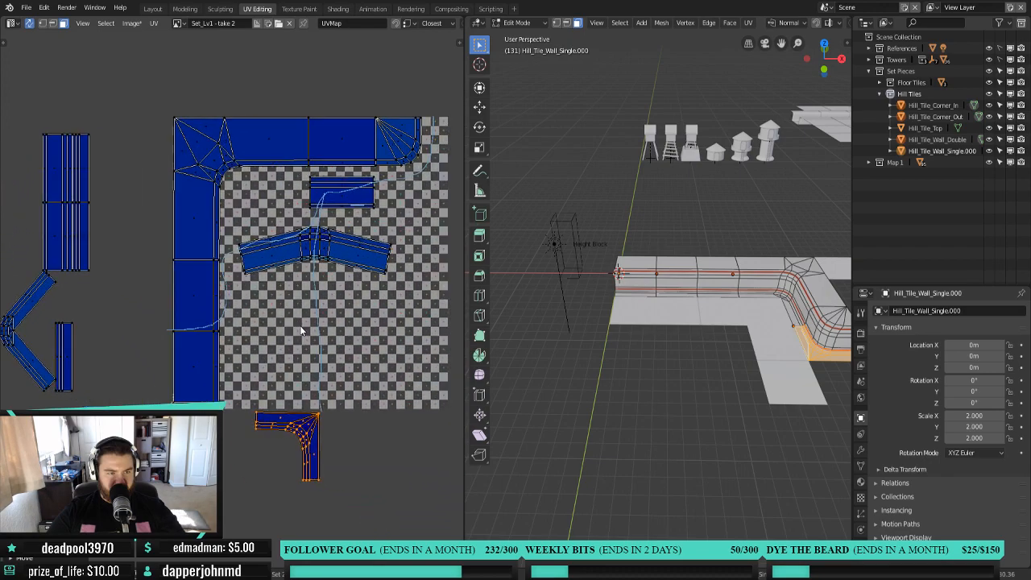
{"action": "scroll", "coordinate": [301, 331], "scroll_direction": "down", "scroll_amount": 1}
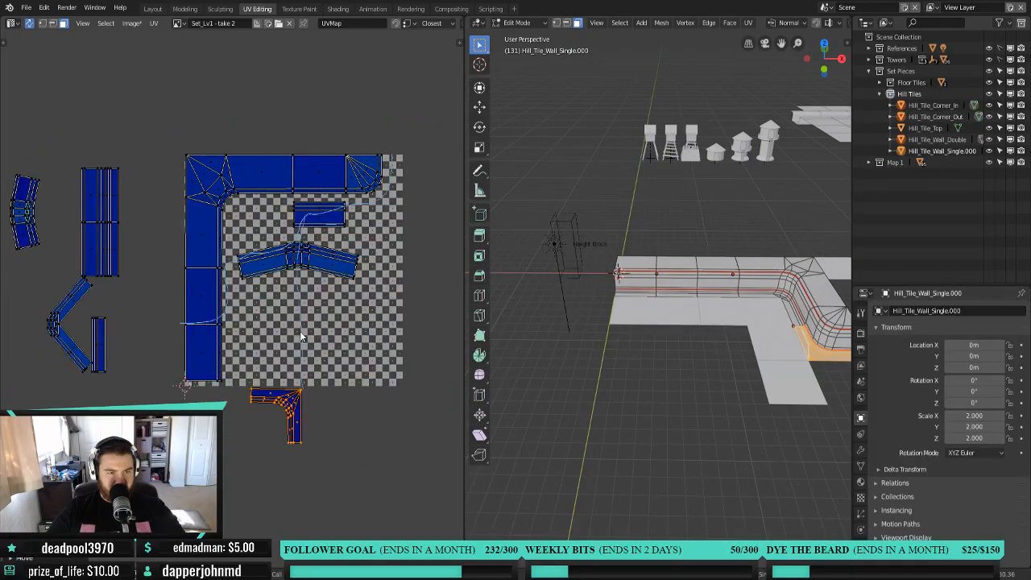
{"action": "left_click", "coordinate": [99, 246]}
{"action": "left_click", "coordinate": [320, 226]}
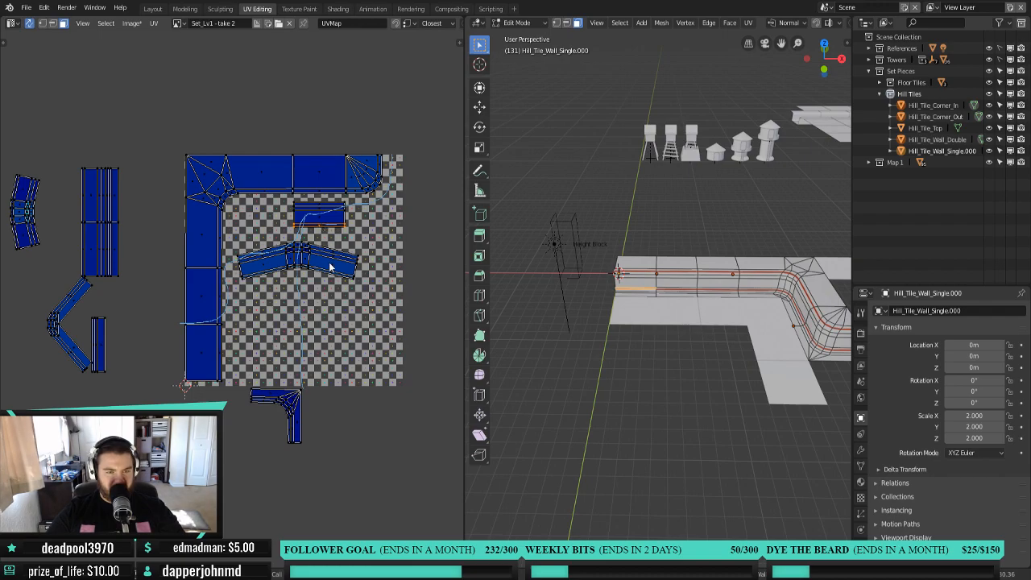
{"action": "key", "text": "l"}
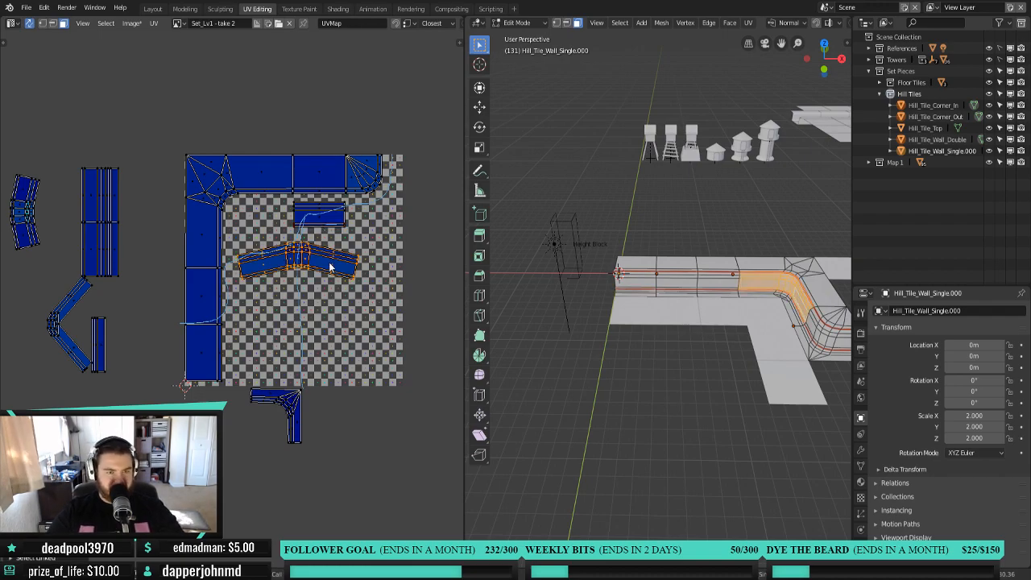
{"action": "key", "text": "g"}
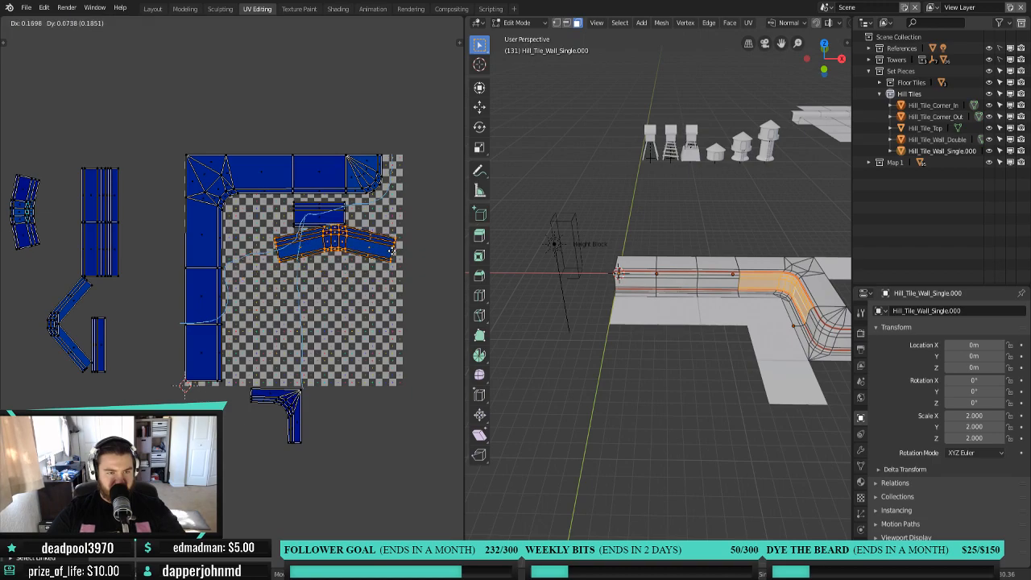
{"action": "left_click", "coordinate": [391, 251]}
Move the small straight wall island up against the underside of the upper strip.
{"action": "left_click", "coordinate": [322, 222]}
{"action": "key", "text": "l"}
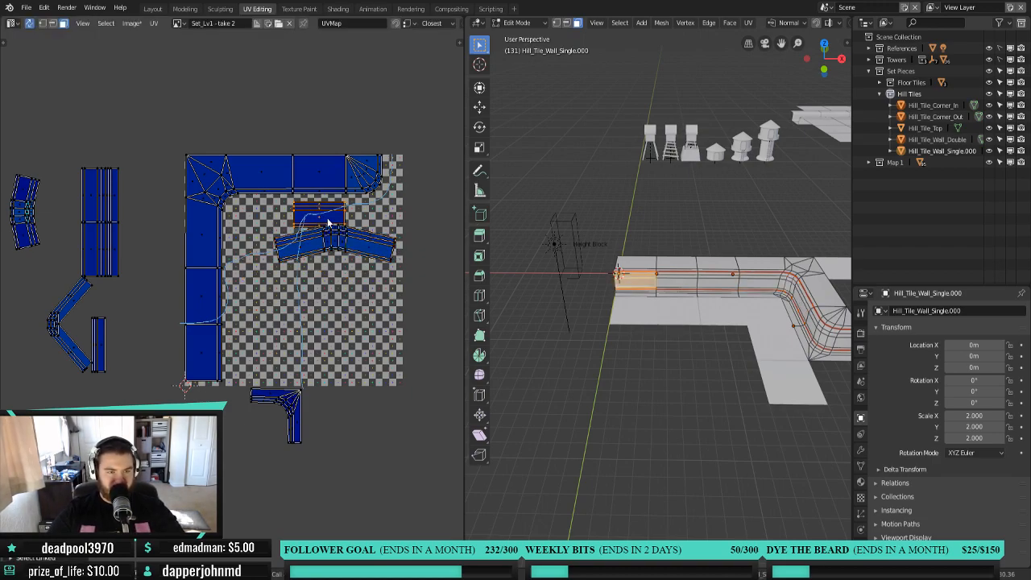
{"action": "key", "text": "g"}
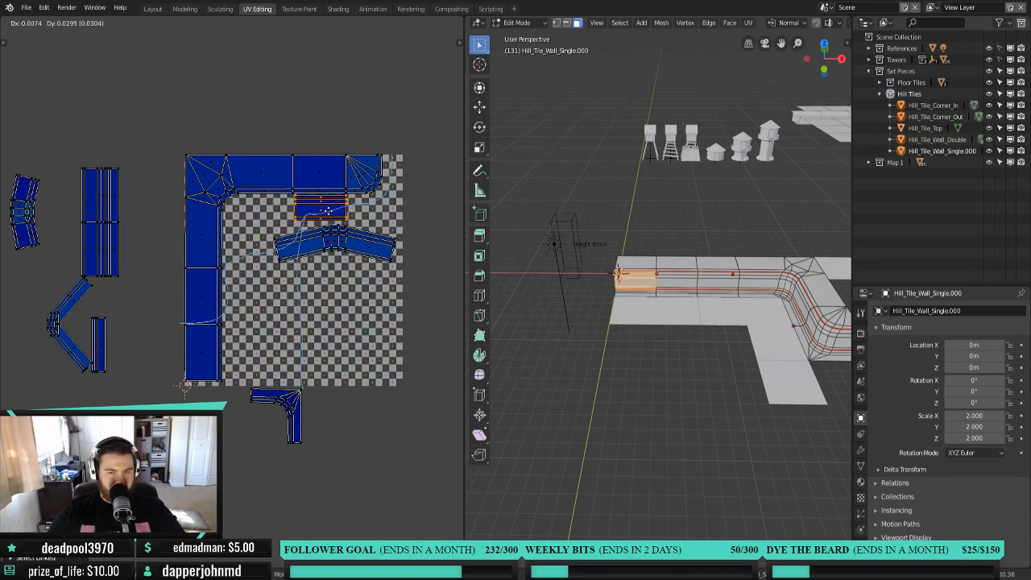
{"action": "left_click", "coordinate": [329, 215]}
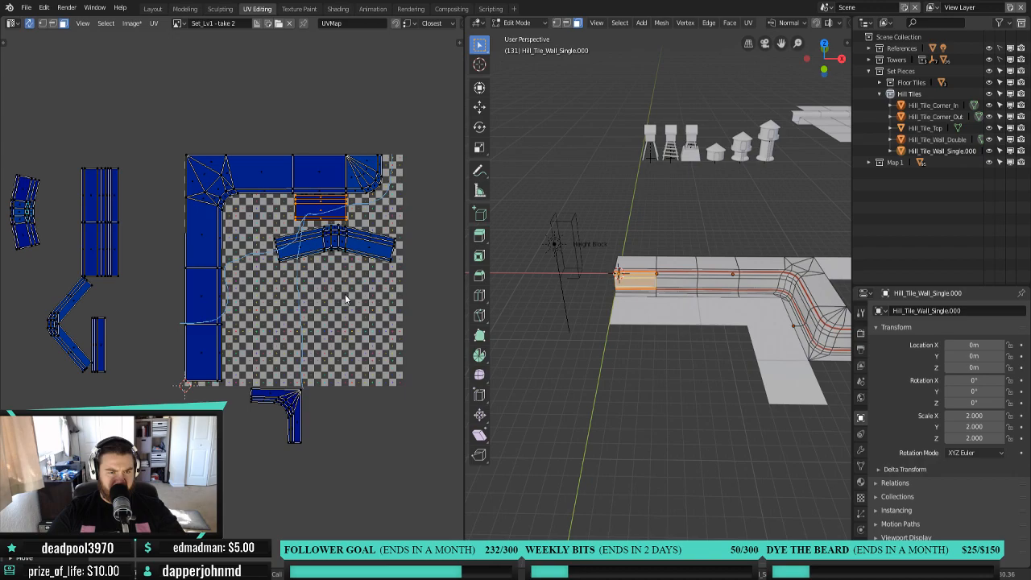
Rotate the arched wall island diagonally and fit it into the inner corner of the L-shaped strips, beside the straight wall island.
{"action": "left_click", "coordinate": [342, 251]}
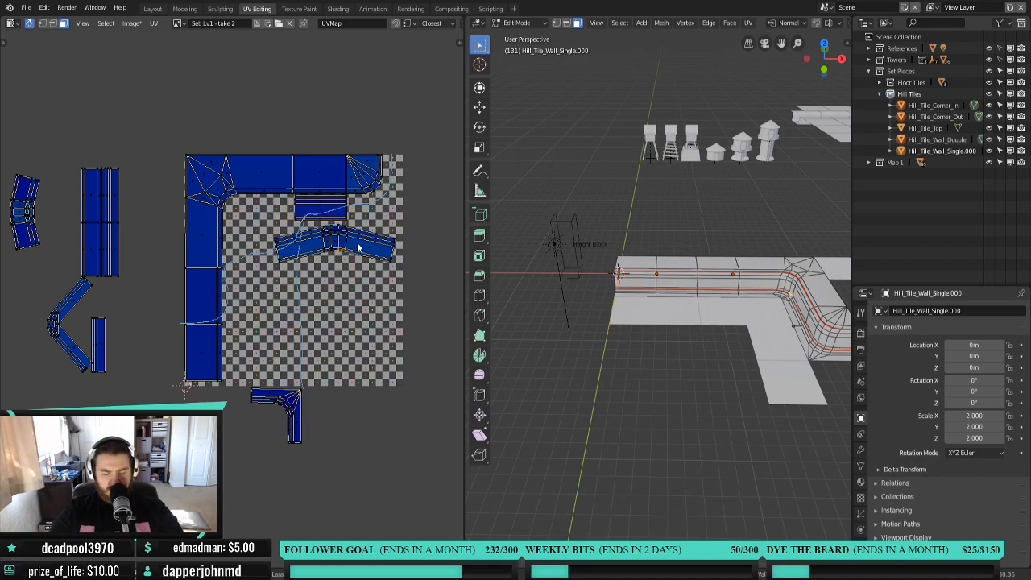
{"action": "key", "text": "l"}
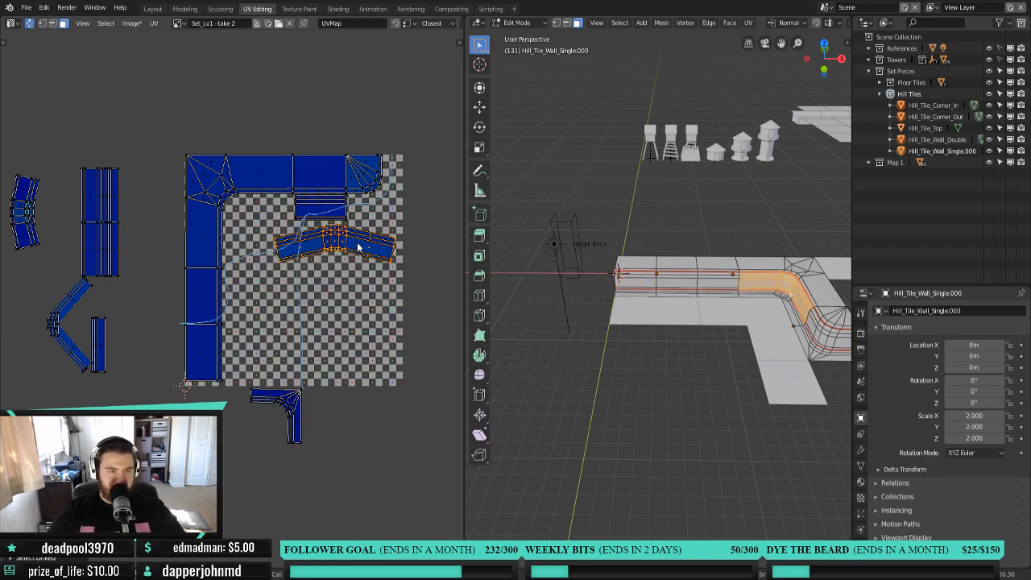
{"action": "key", "text": "r"}
{"action": "left_click", "coordinate": [367, 178]}
{"action": "key", "text": "g"}
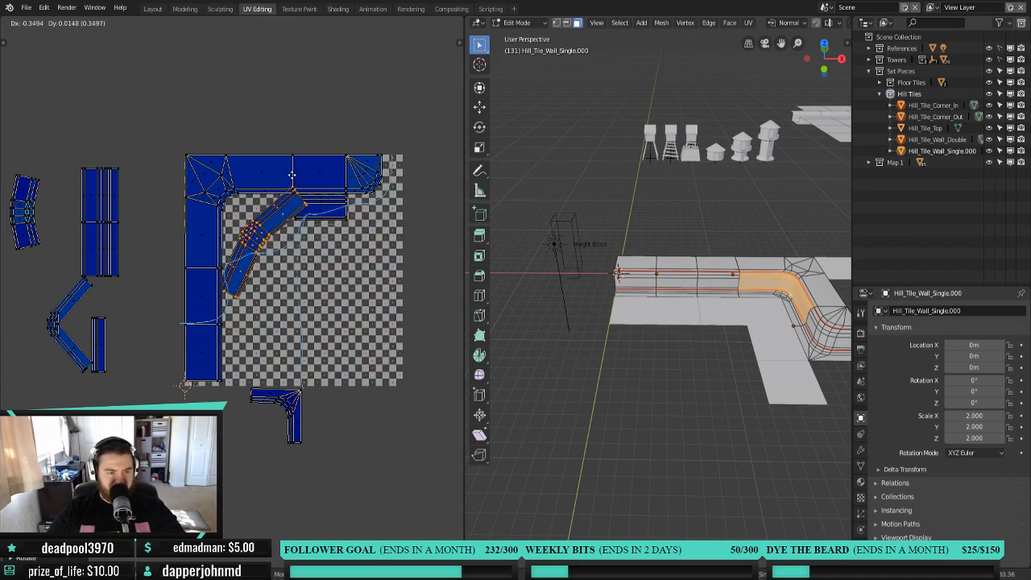
{"action": "left_click", "coordinate": [305, 188]}
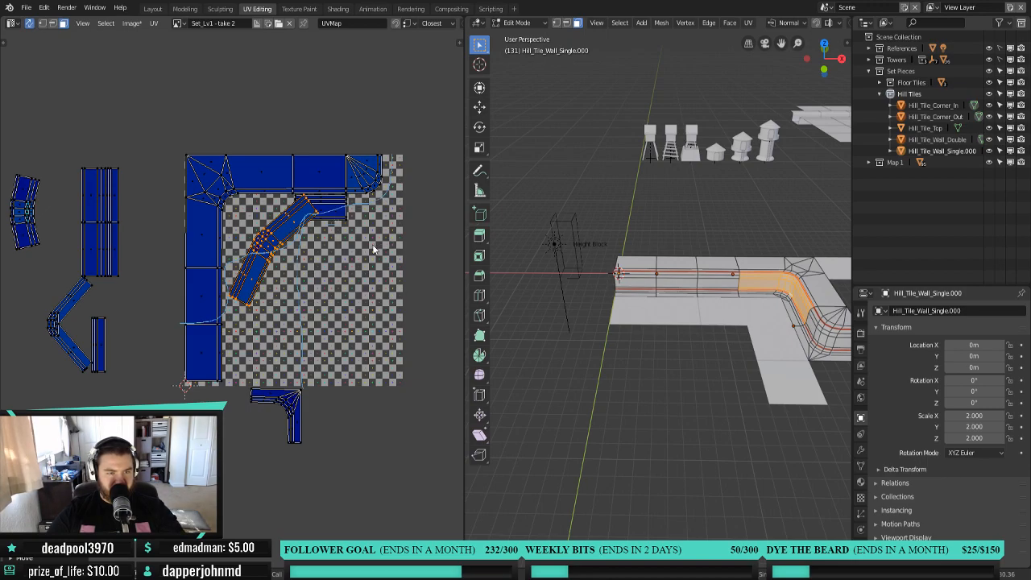
Mark the short edges across the arched wall island's bend as seams and unwrap all the hill tile faces.
{"action": "scroll", "coordinate": [279, 241], "scroll_direction": "up", "scroll_amount": 4}
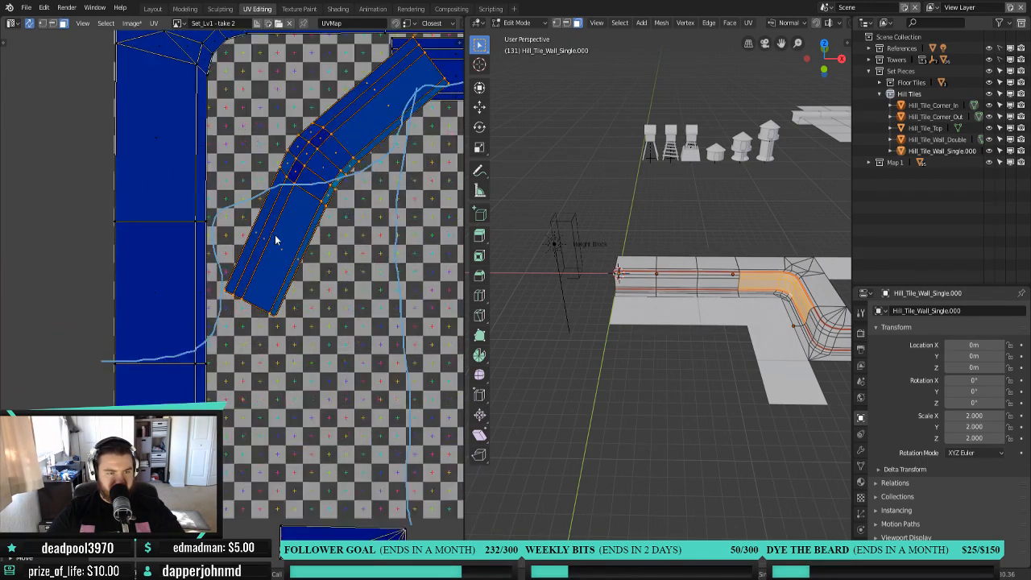
{"action": "left_click", "coordinate": [314, 131]}
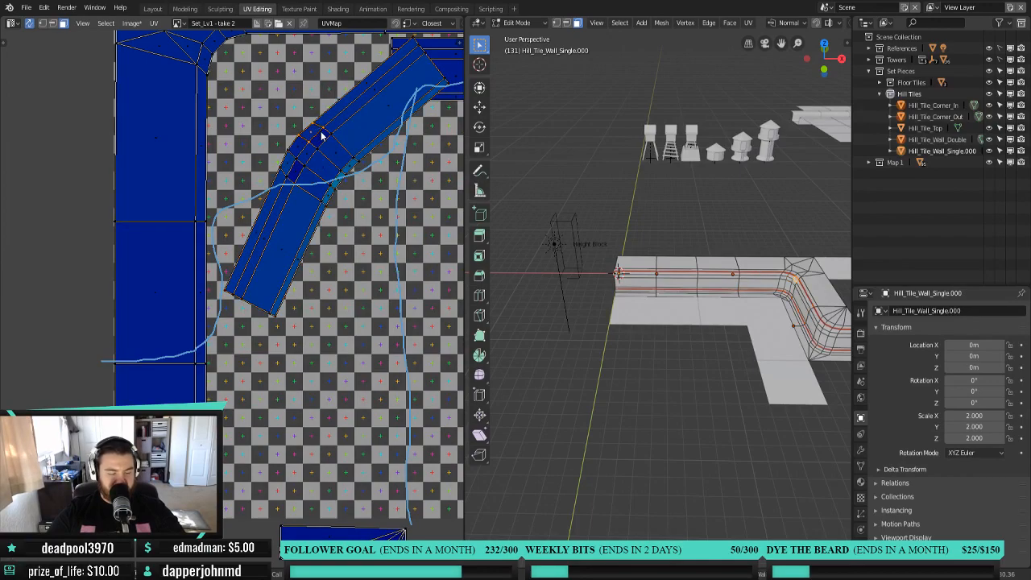
{"action": "key", "text": "2"}
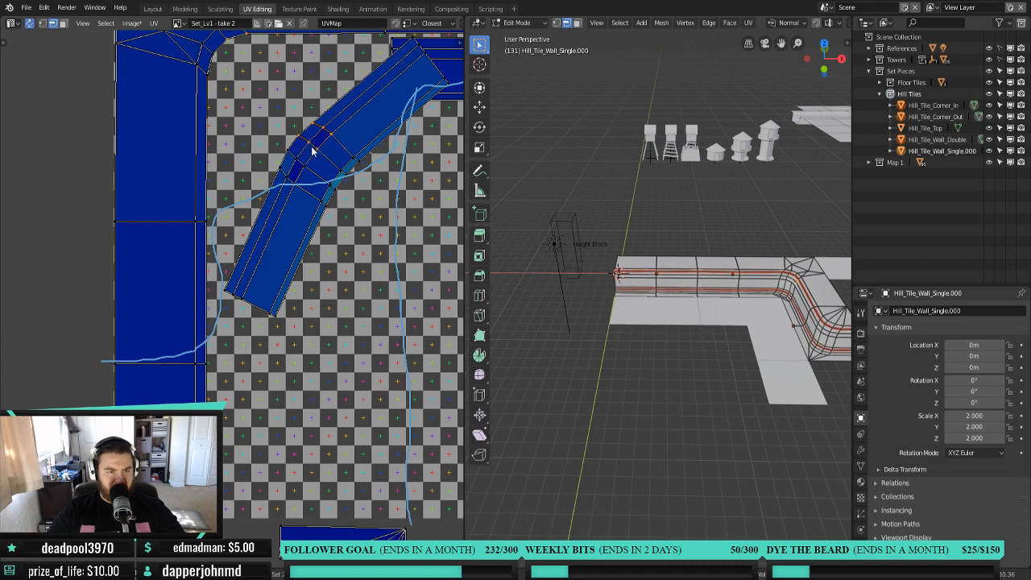
{"action": "key", "text": "ctrl+e"}
{"action": "left_click", "coordinate": [290, 184]}
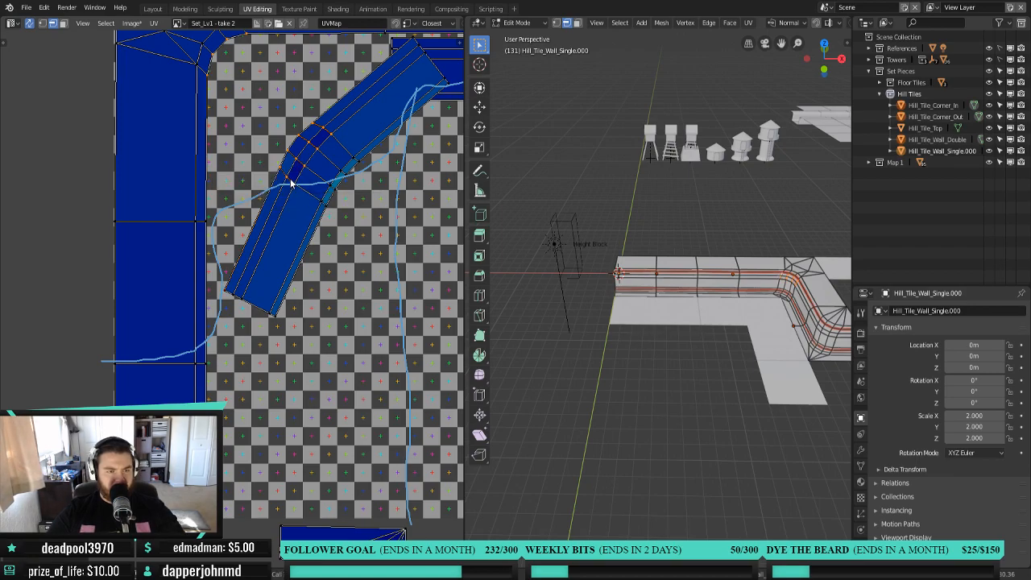
{"action": "key", "text": "a"}
{"action": "key", "text": "u"}
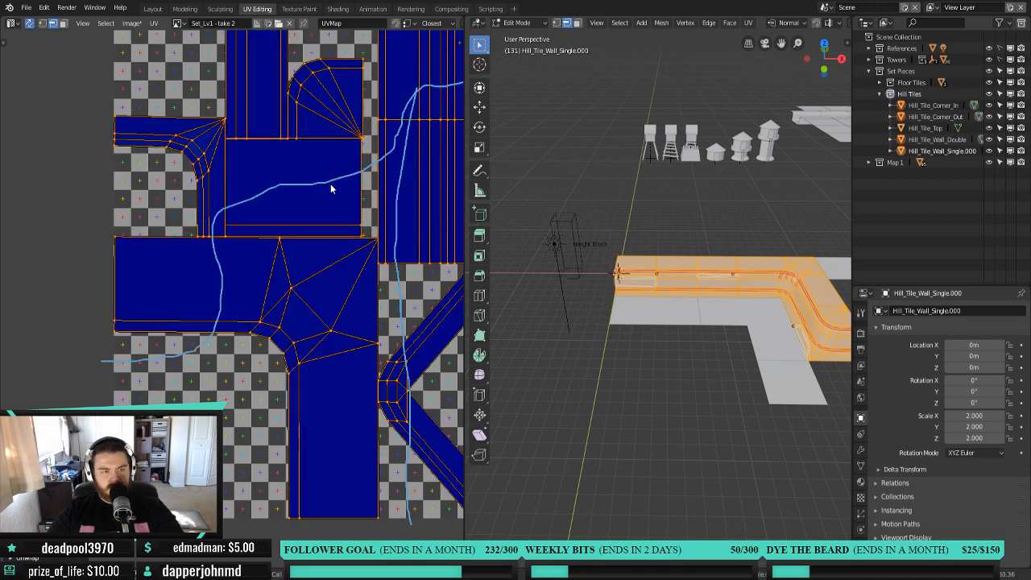
Widen the 3D viewport into the UV editor's space and frame the inner corner wall up close.
{"action": "scroll", "coordinate": [329, 202], "scroll_direction": "down", "scroll_amount": 3}
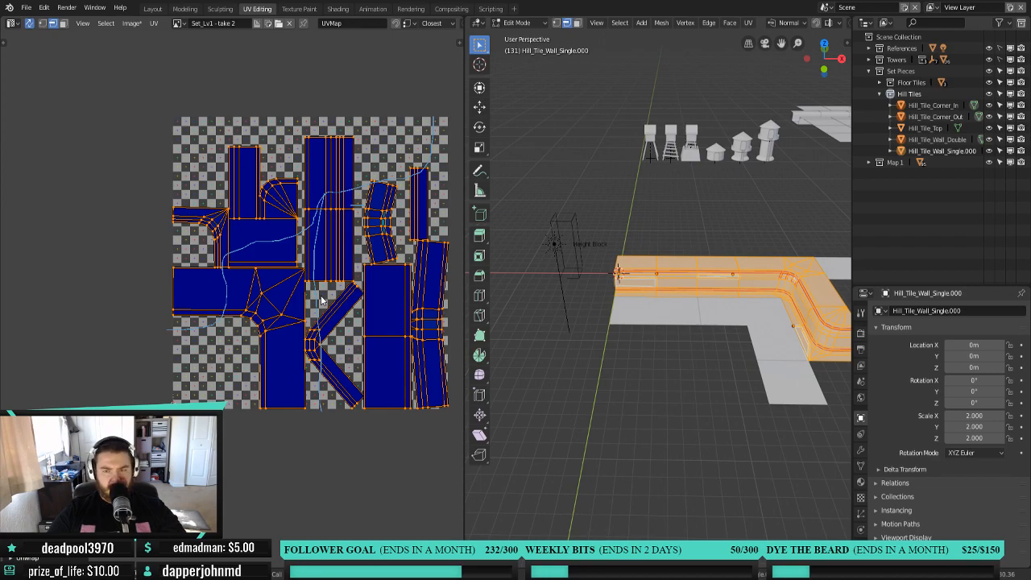
{"action": "middle_click_drag", "start_coordinate": [353, 295], "coordinate": [303, 291]}
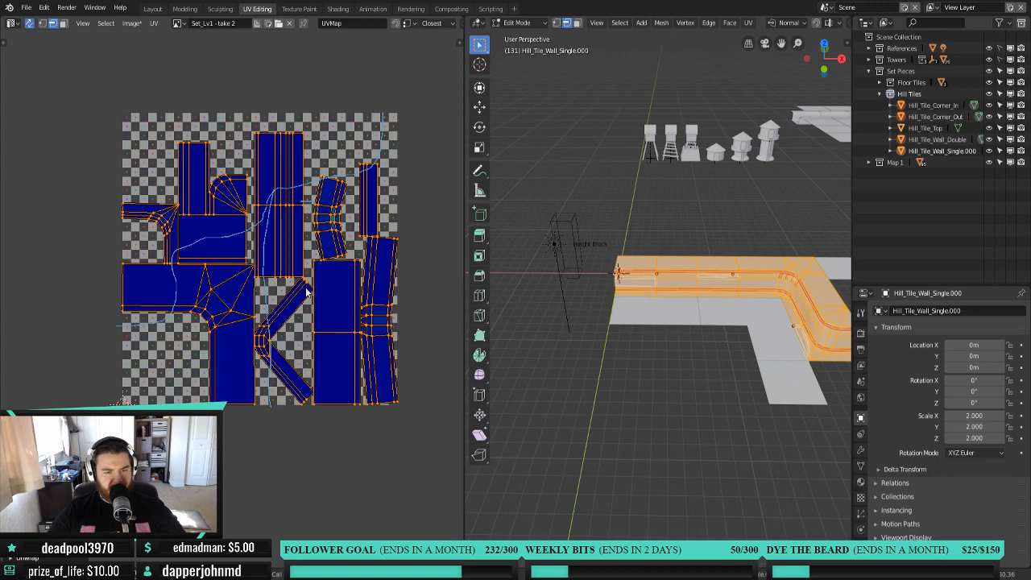
{"action": "middle_click_drag", "start_coordinate": [709, 317], "coordinate": [788, 326]}
{"action": "scroll", "coordinate": [692, 322], "scroll_direction": "up", "scroll_amount": 3}
{"action": "middle_click_drag", "start_coordinate": [649, 322], "coordinate": [763, 354]}
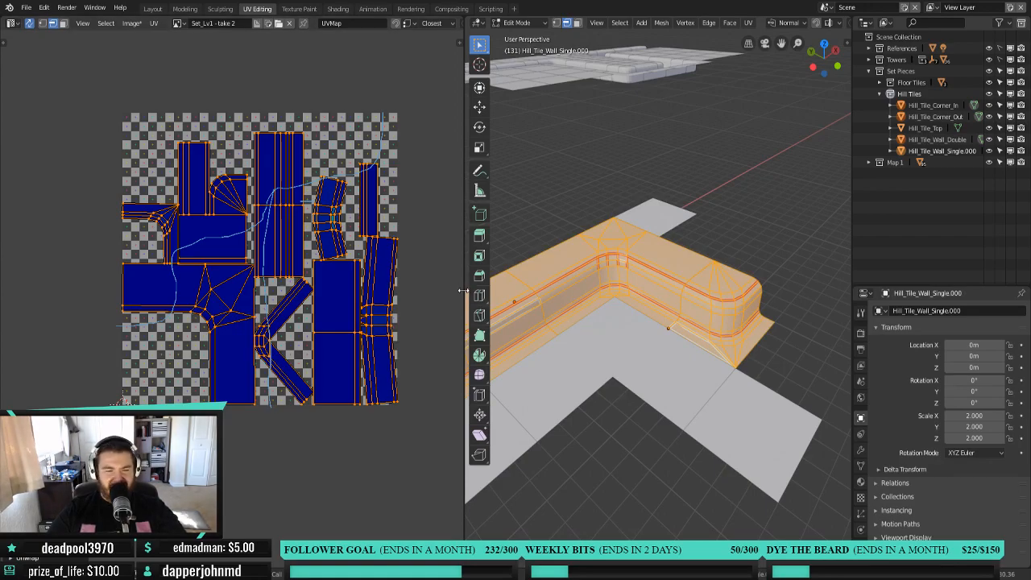
{"action": "left_click_drag", "start_coordinate": [470, 295], "coordinate": [306, 318]}
{"action": "scroll", "coordinate": [575, 325], "scroll_direction": "up", "scroll_amount": 2}
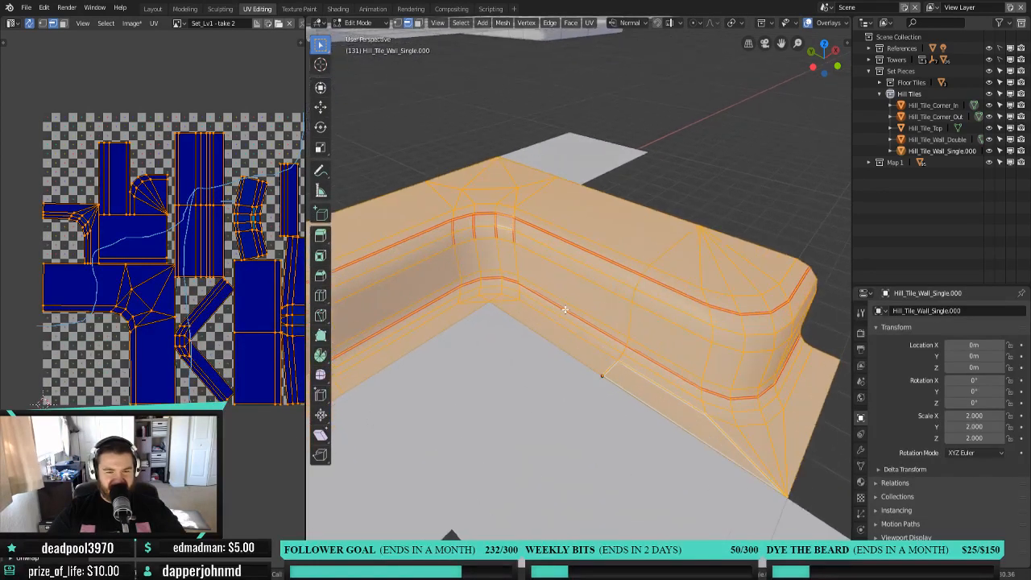
{"action": "scroll", "coordinate": [578, 293], "scroll_direction": "up", "scroll_amount": 2}
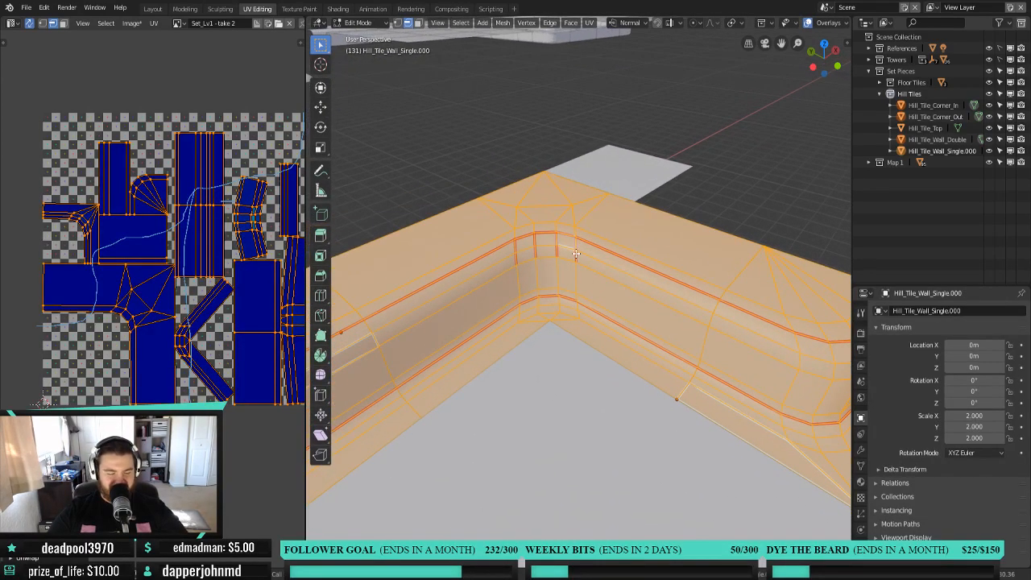
Make Hill_Tile_Corner_In the active tile and clear the seams on the edges around its upper wall bend.
{"action": "key", "text": "alt+q"}
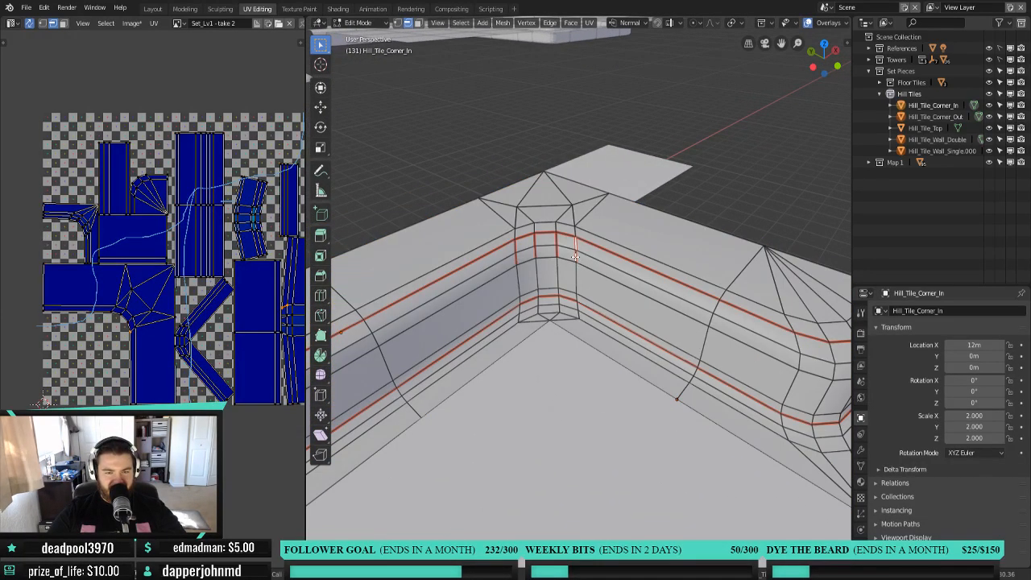
{"action": "left_click", "coordinate": [557, 243], "text": "shift"}
{"action": "left_click", "coordinate": [535, 240], "text": "shift"}
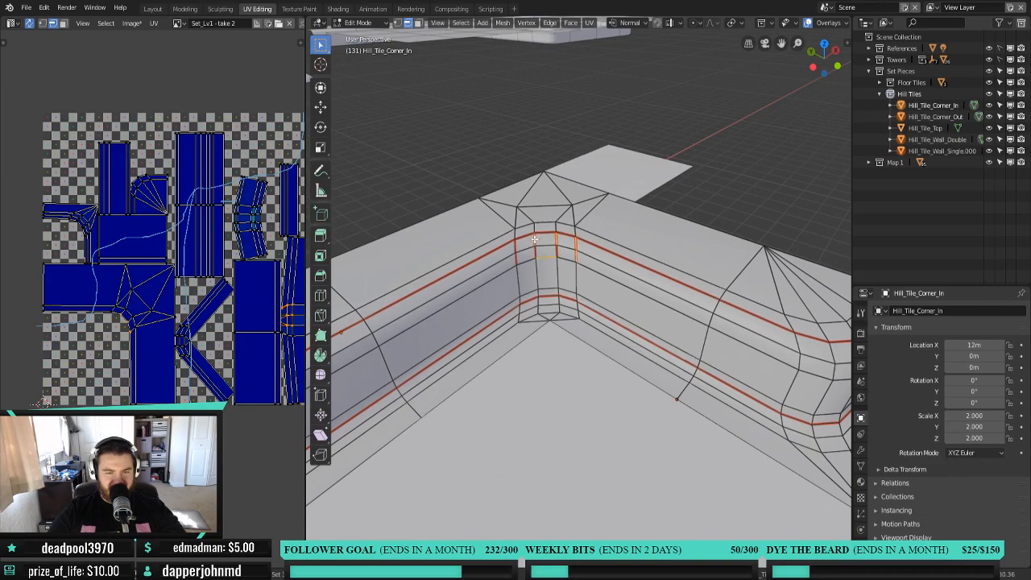
{"action": "key", "text": "c"}
{"action": "mouse_move", "coordinate": [517, 258]}
{"action": "left_mouse_down"}
{"action": "mouse_move", "coordinate": [525, 245]}
{"action": "mouse_move", "coordinate": [588, 255]}
{"action": "left_mouse_up"}
{"action": "key", "text": "Escape"}
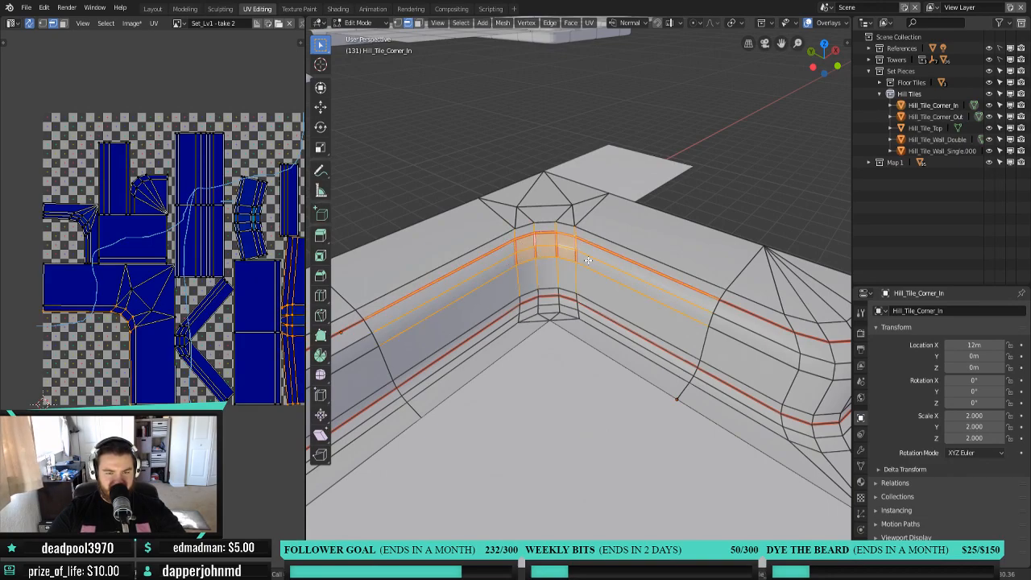
{"action": "key", "text": "ctrl+e"}
{"action": "left_click", "coordinate": [588, 262]}
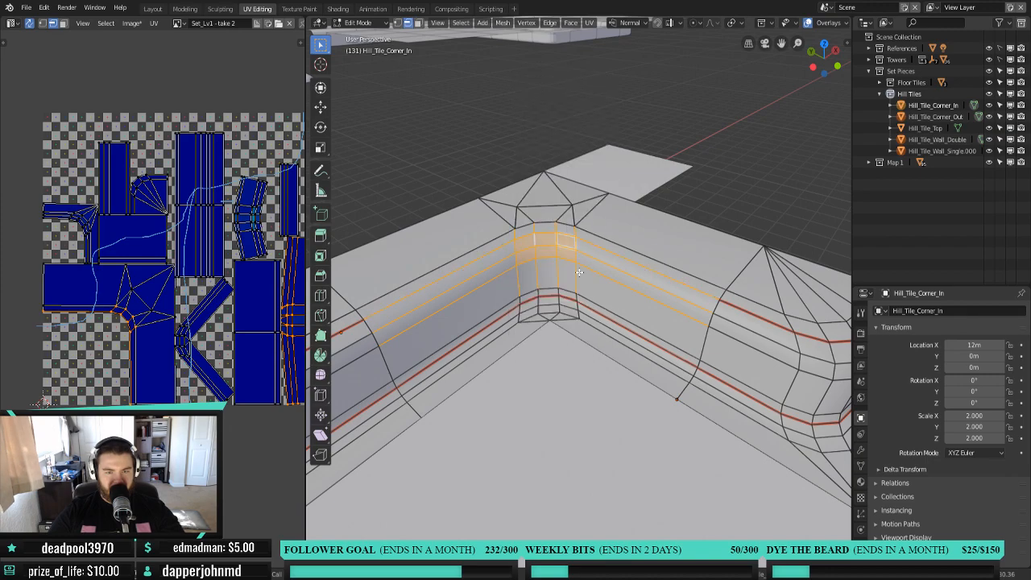
Clear the seam along the lower edge loop of the inner corner wall.
{"action": "middle_click_drag", "start_coordinate": [595, 283], "coordinate": [563, 277]}
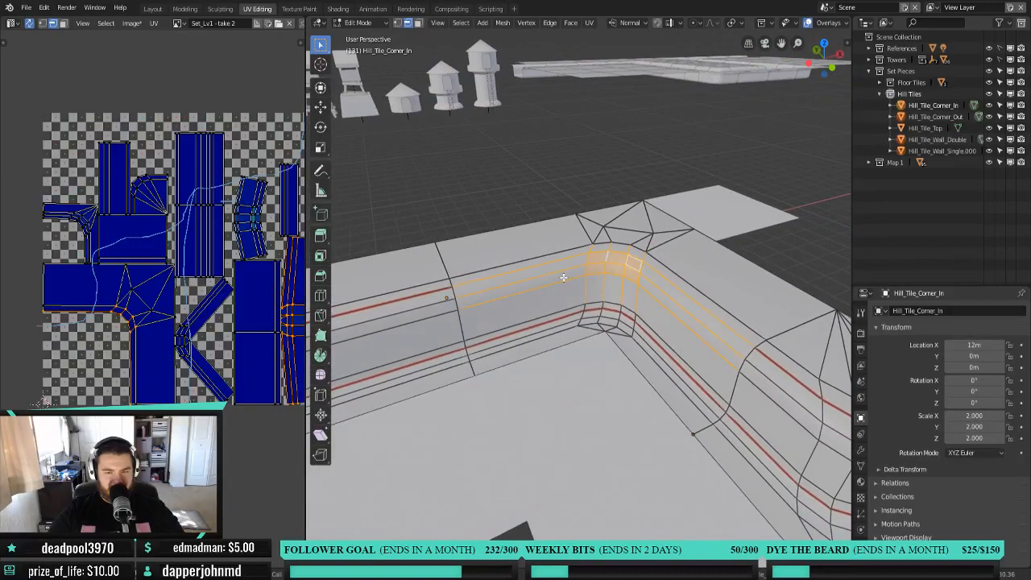
{"action": "left_click", "coordinate": [671, 357], "text": "alt"}
{"action": "key", "text": "ctrl+e"}
{"action": "left_click", "coordinate": [650, 328]}
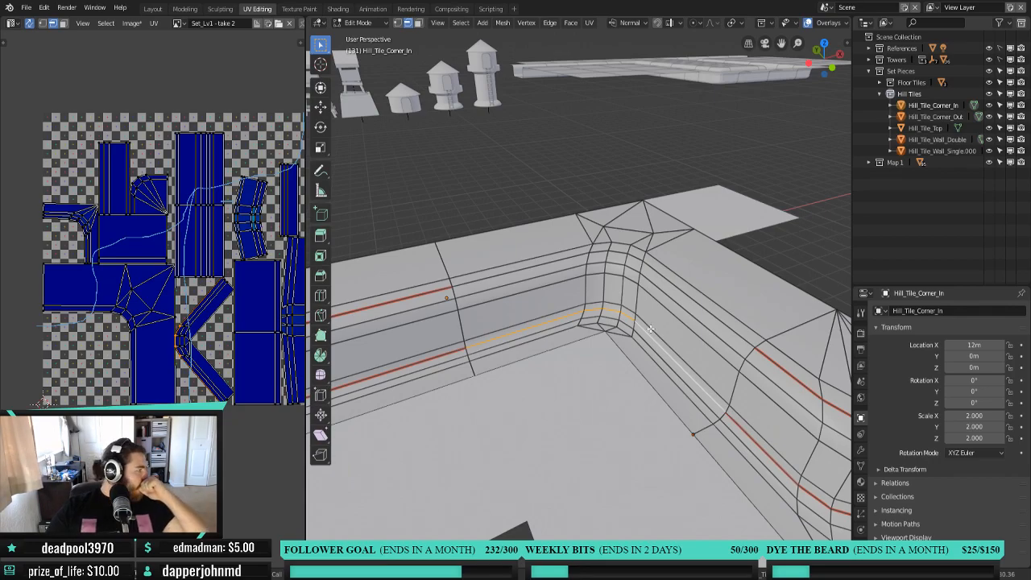
Mark seams along the upper and lower horizontal edge loops of the inner corner wall.
{"action": "scroll", "coordinate": [223, 480], "scroll_direction": "down", "scroll_amount": 2}
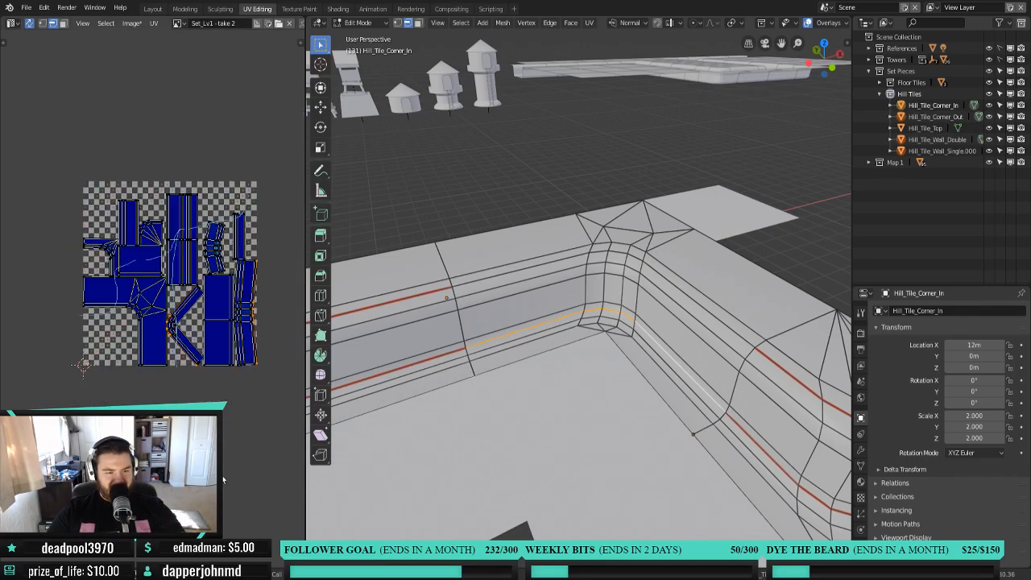
{"action": "middle_click_drag", "start_coordinate": [170, 273], "coordinate": [153, 276]}
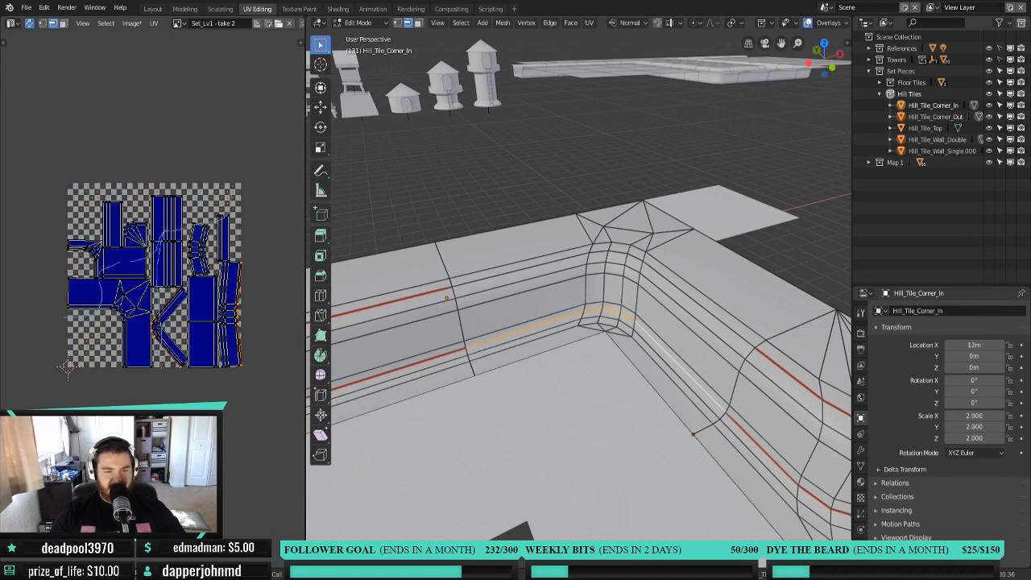
{"action": "left_click", "coordinate": [479, 278], "text": "shift"}
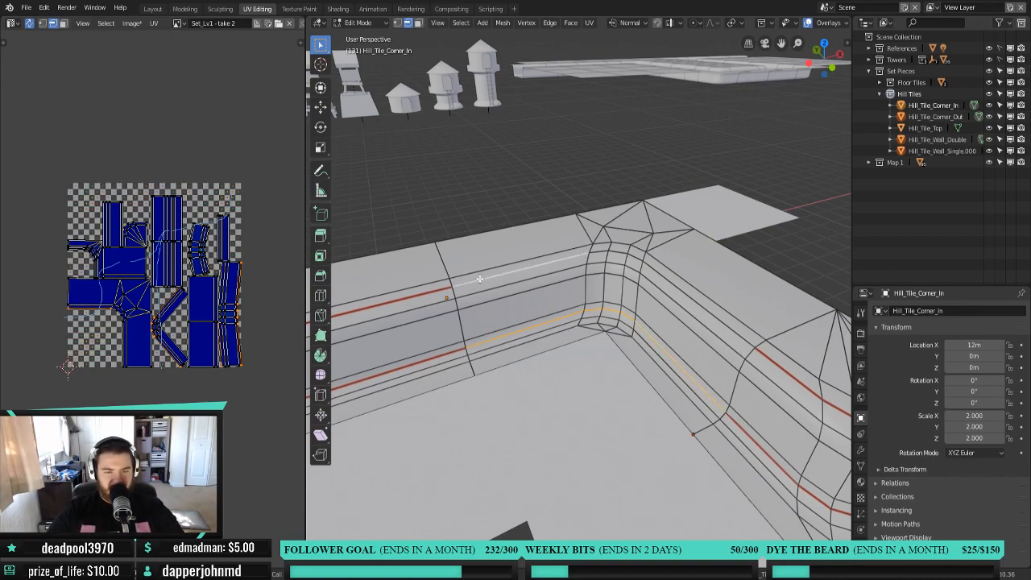
{"action": "left_click", "coordinate": [479, 279], "text": "alt"}
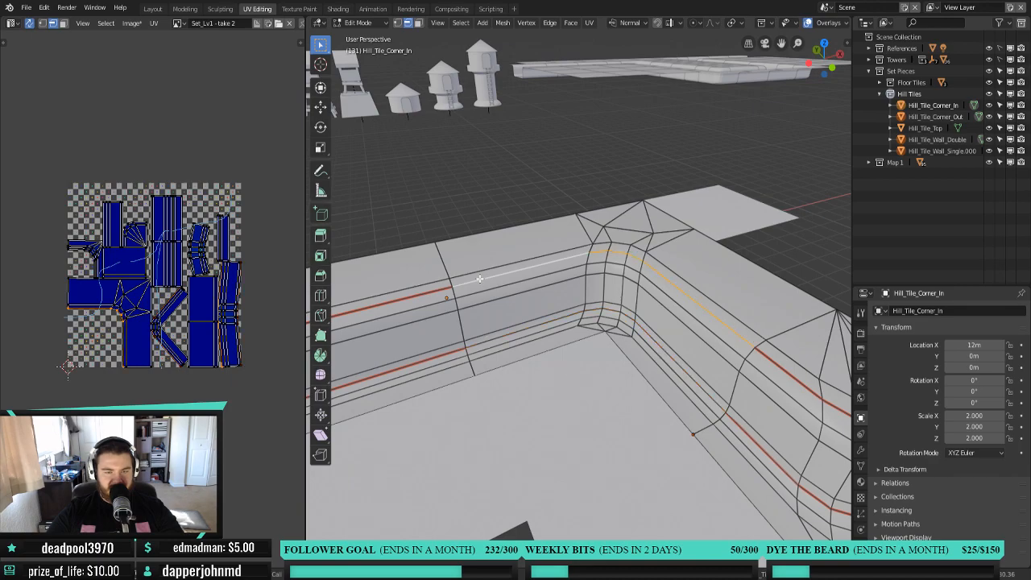
{"action": "left_click", "coordinate": [490, 339], "text": "alt+shift"}
{"action": "key", "text": "ctrl+e"}
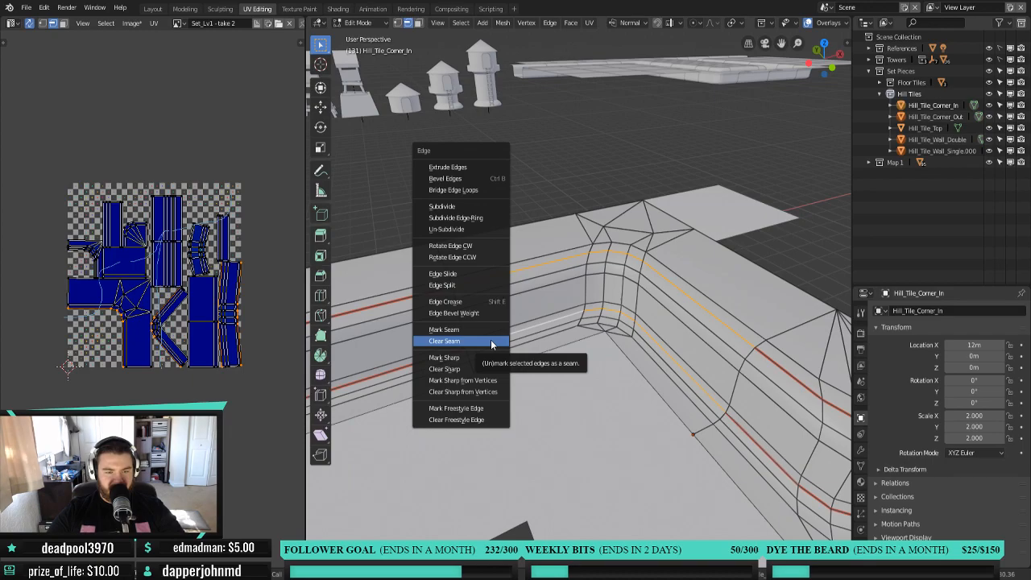
{"action": "left_click", "coordinate": [490, 341]}
{"action": "middle_click_drag", "start_coordinate": [491, 340], "coordinate": [617, 330]}
Unwrap all the hill tile faces with the new seams and increase the spacing between the UV islands.
{"action": "key", "text": "a"}
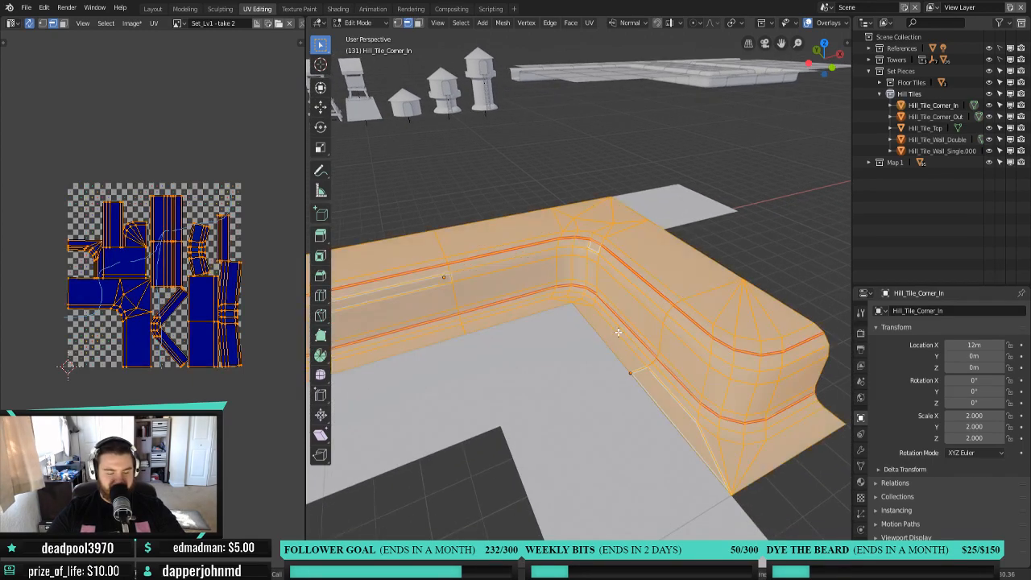
{"action": "key", "text": "u"}
{"action": "left_click", "coordinate": [618, 332]}
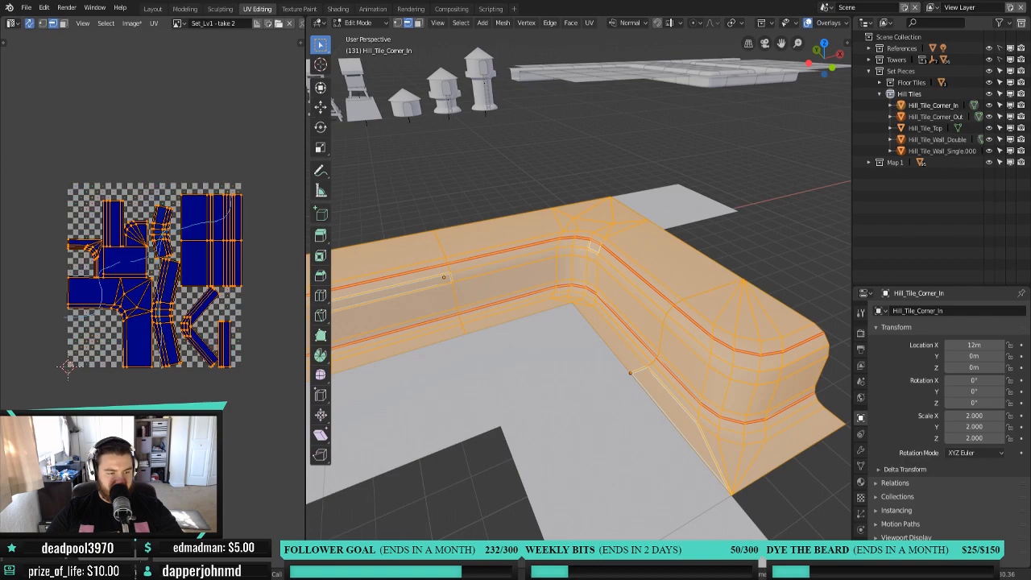
{"action": "left_click_drag", "start_coordinate": [139, 558], "coordinate": [87, 558]}
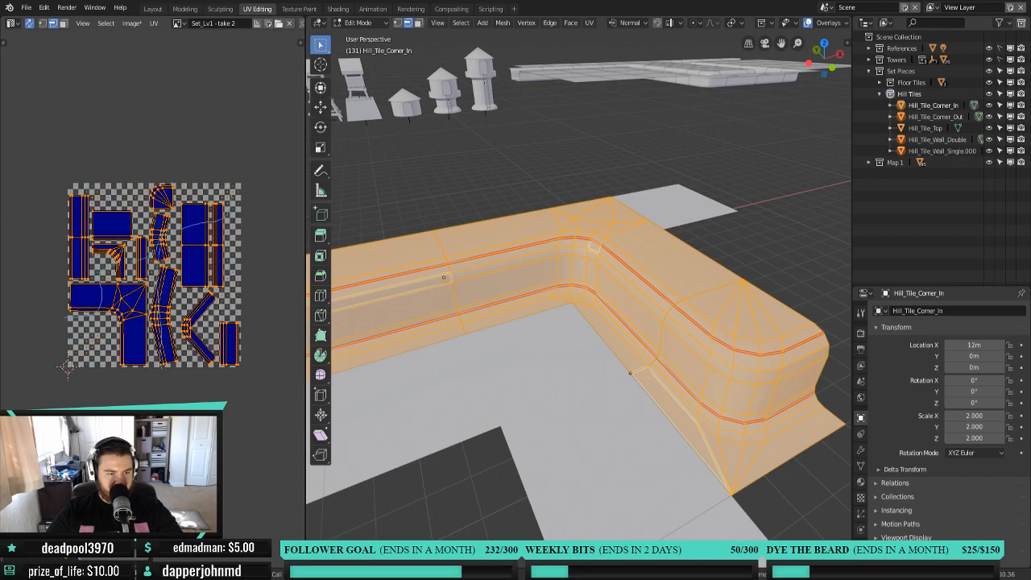
Repack all the UV islands tightly inside the texture square.
{"action": "scroll", "coordinate": [153, 298], "scroll_direction": "up", "scroll_amount": 4}
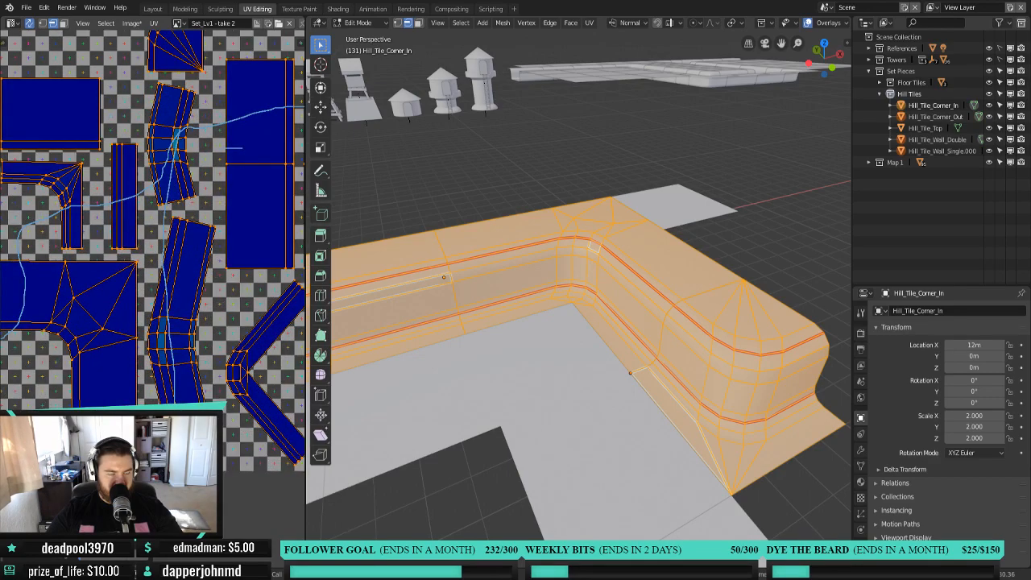
{"action": "key", "text": "Home"}
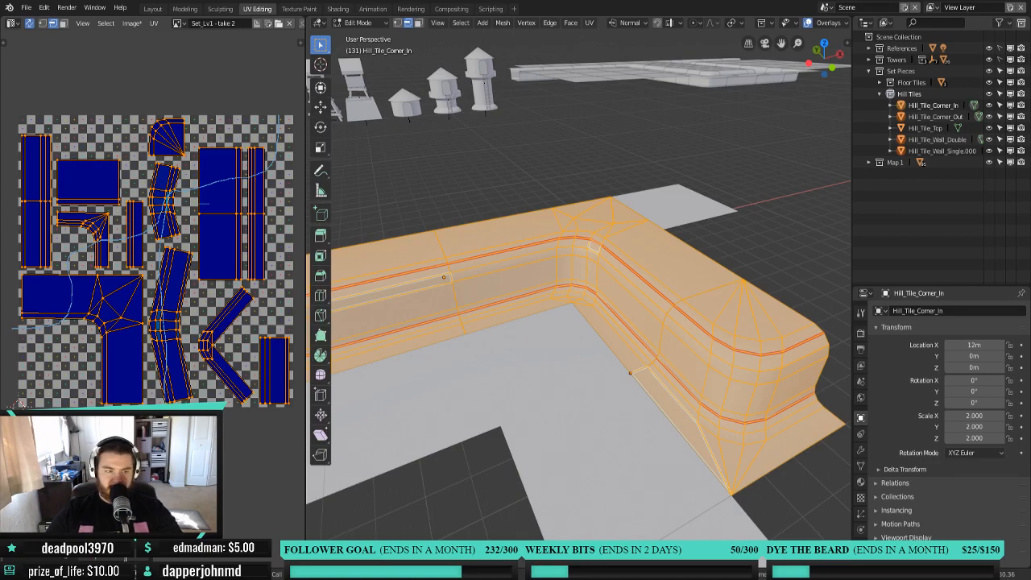
{"action": "key", "text": "ctrl+p"}
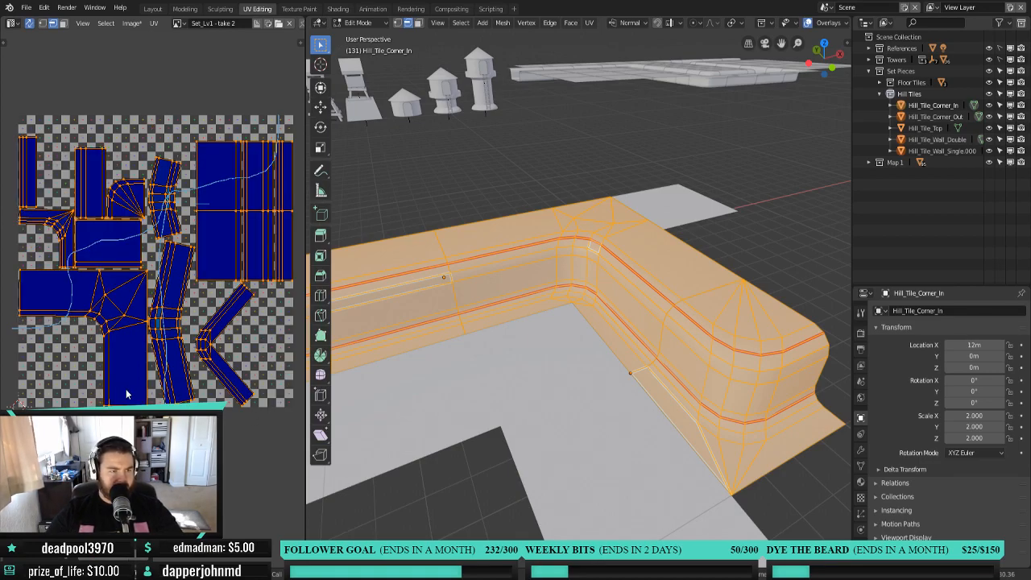
{"action": "scroll", "coordinate": [186, 389], "scroll_direction": "down", "scroll_amount": 1}
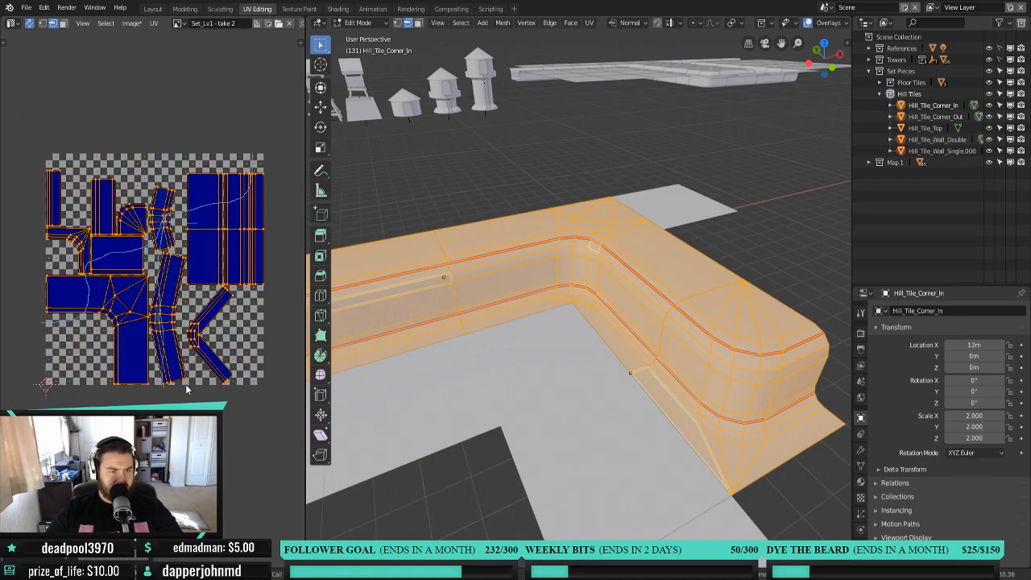
{"action": "middle_click_drag", "start_coordinate": [186, 389], "coordinate": [213, 405]}
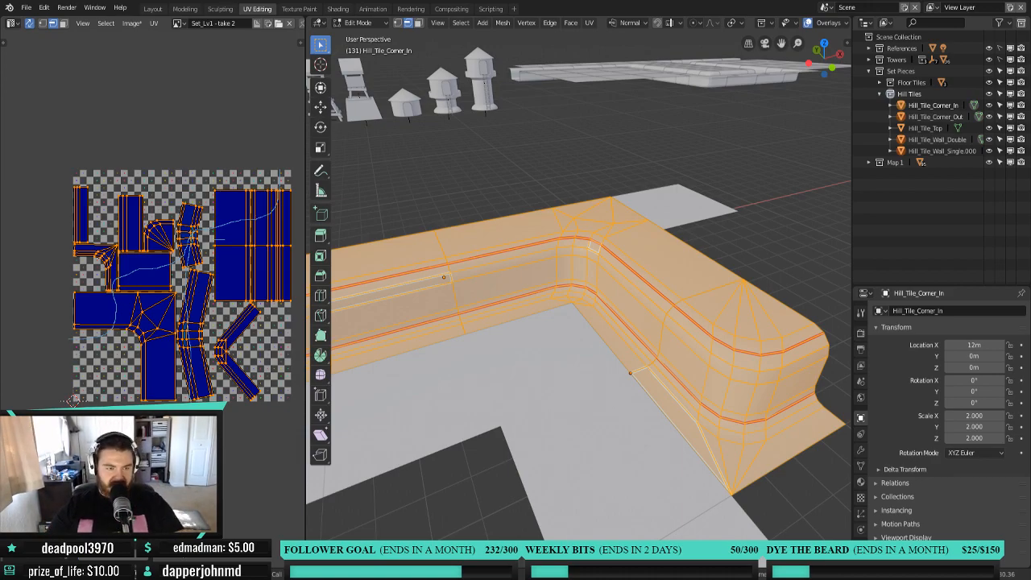
{"action": "middle_click_drag", "start_coordinate": [182, 285], "coordinate": [159, 283]}
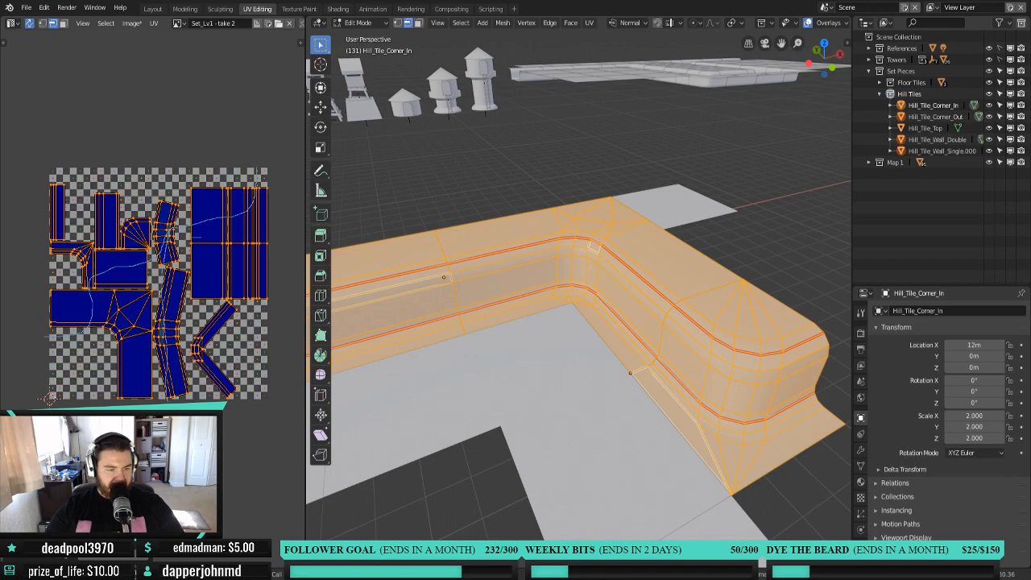
{"action": "key", "text": "ctrl+p"}
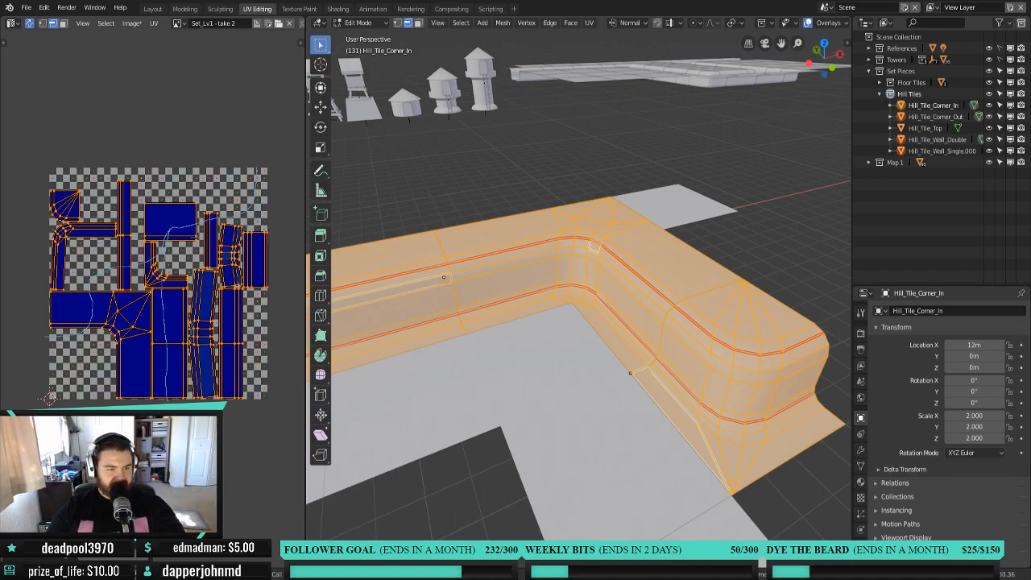
Select the straight top and wall islands in face mode to examine which model faces they cover.
{"action": "left_click", "coordinate": [174, 338]}
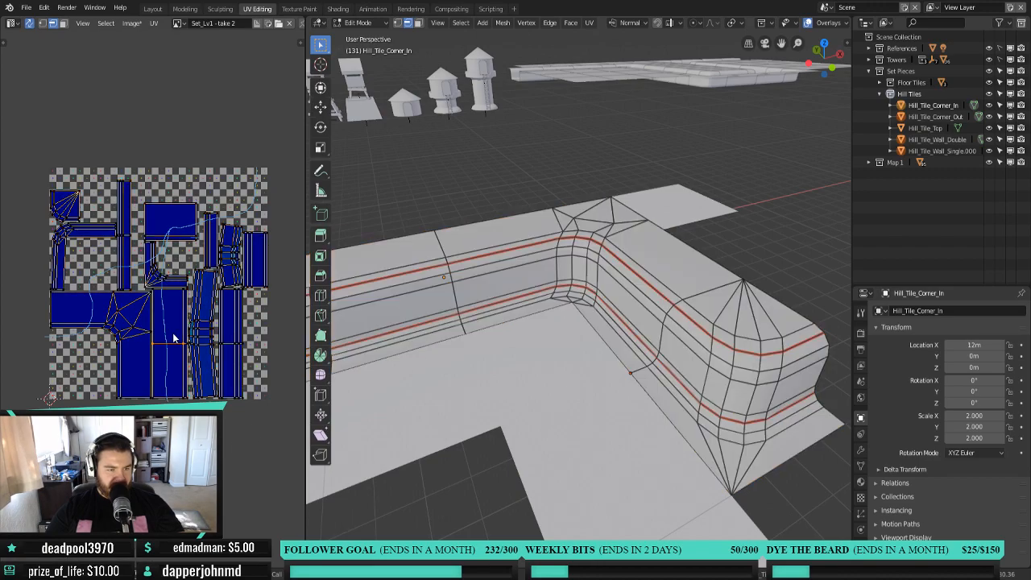
{"action": "left_click", "coordinate": [174, 338]}
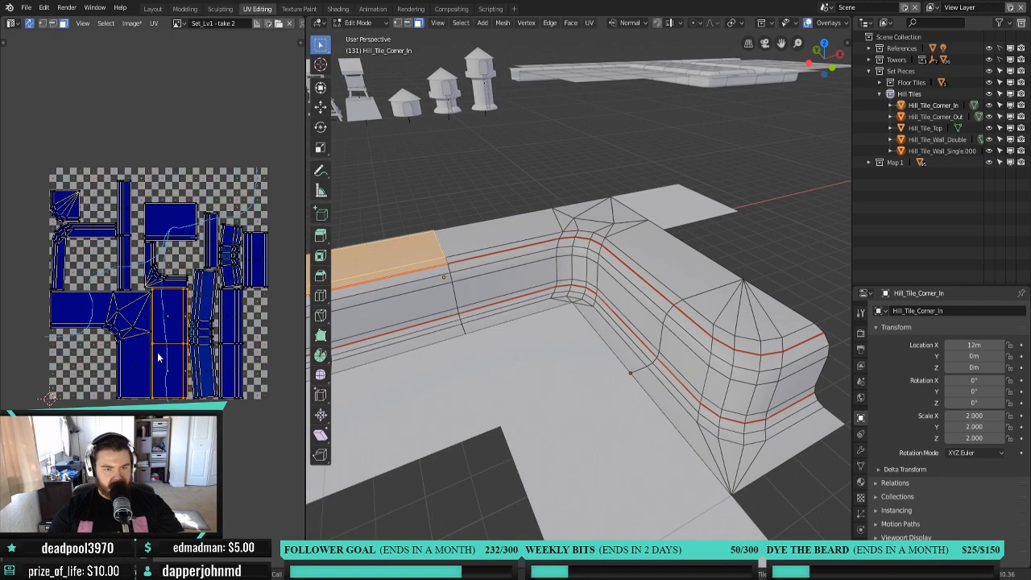
{"action": "left_click", "coordinate": [226, 323]}
{"action": "left_click", "coordinate": [227, 323]}
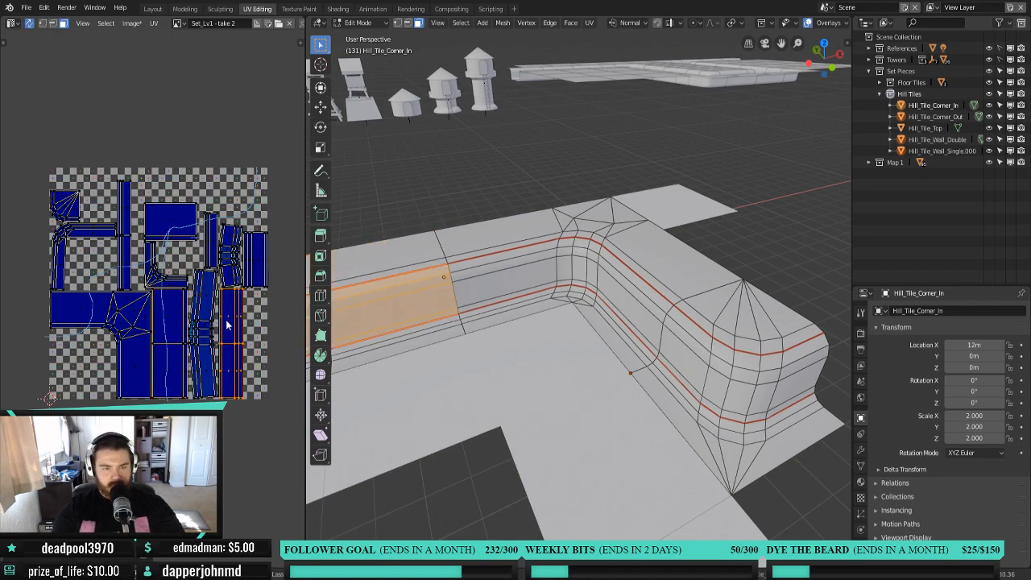
{"action": "middle_click_drag", "start_coordinate": [515, 352], "coordinate": [732, 344]}
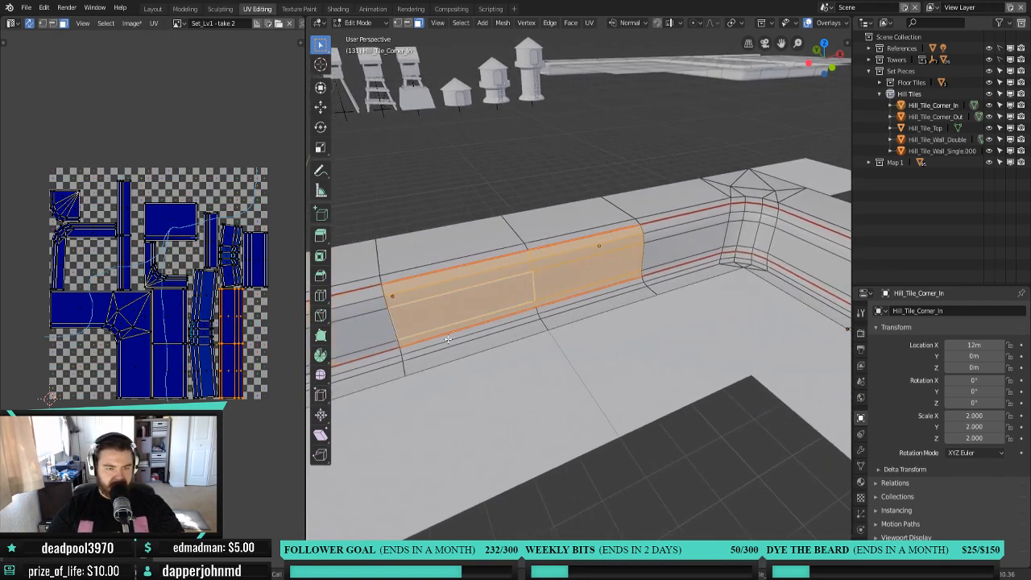
Select all the hill tiles' UV islands and move them out of the texture square, onto the empty area to its left.
{"action": "left_click", "coordinate": [89, 239]}
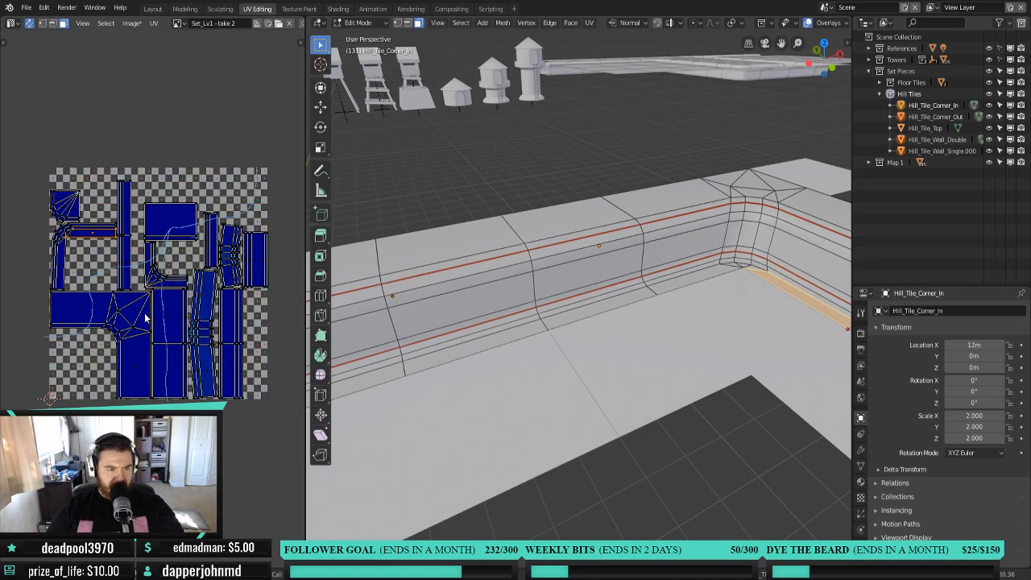
{"action": "scroll", "coordinate": [153, 304], "scroll_direction": "down", "scroll_amount": 2}
{"action": "key", "text": "a"}
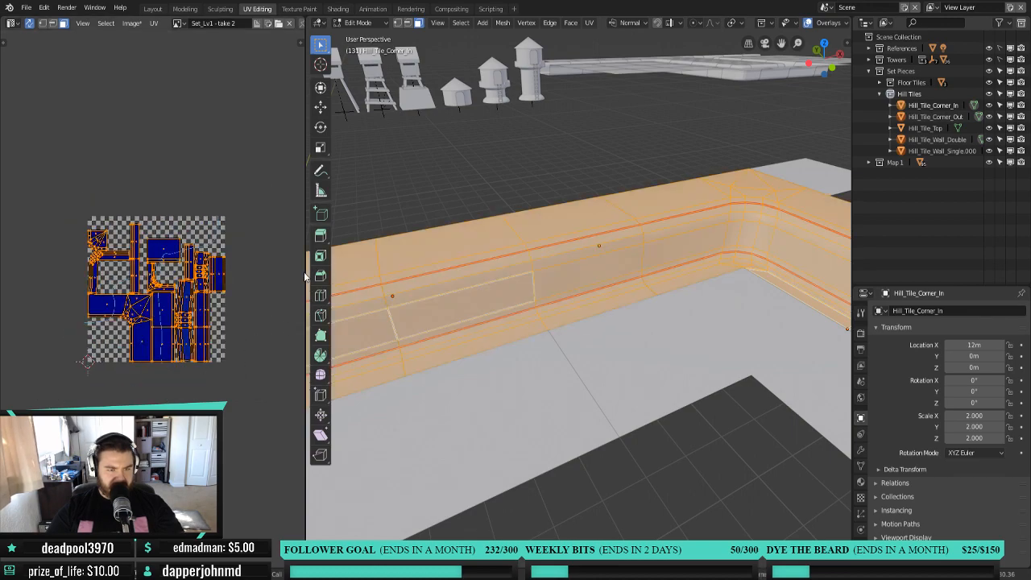
{"action": "left_click_drag", "start_coordinate": [305, 270], "coordinate": [624, 270]}
{"action": "scroll", "coordinate": [401, 395], "scroll_direction": "up", "scroll_amount": 4}
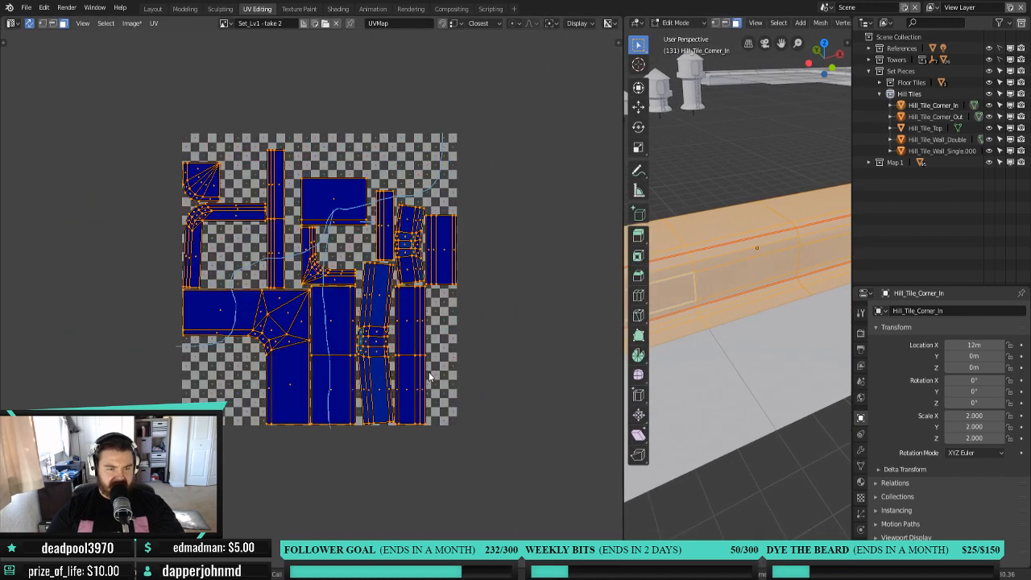
{"action": "scroll", "coordinate": [339, 400], "scroll_direction": "down", "scroll_amount": 4}
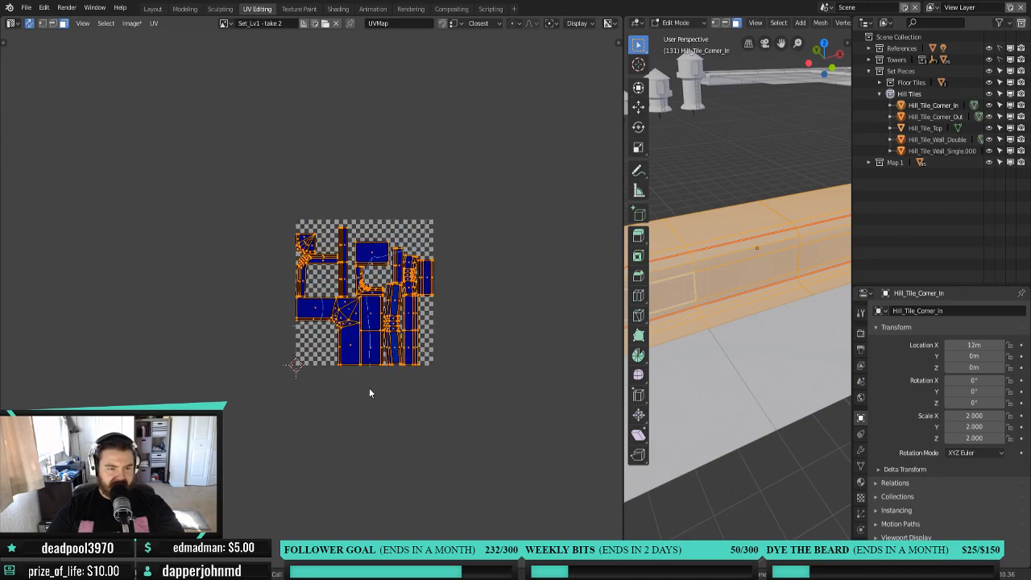
{"action": "key", "text": "g"}
{"action": "left_click", "coordinate": [155, 345]}
{"action": "scroll", "coordinate": [328, 355], "scroll_direction": "up", "scroll_amount": 2}
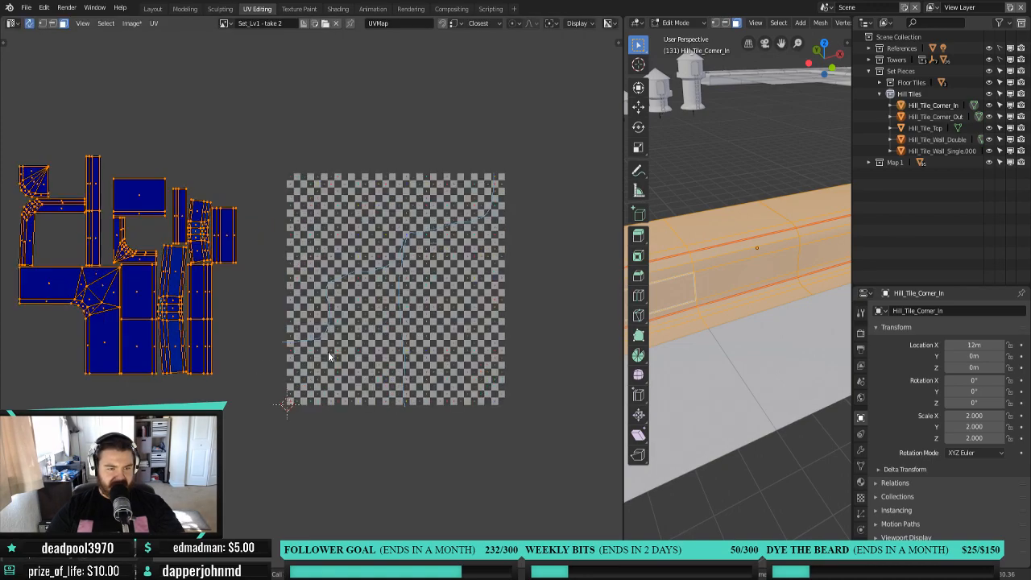
{"action": "middle_click_drag", "start_coordinate": [248, 358], "coordinate": [275, 357]}
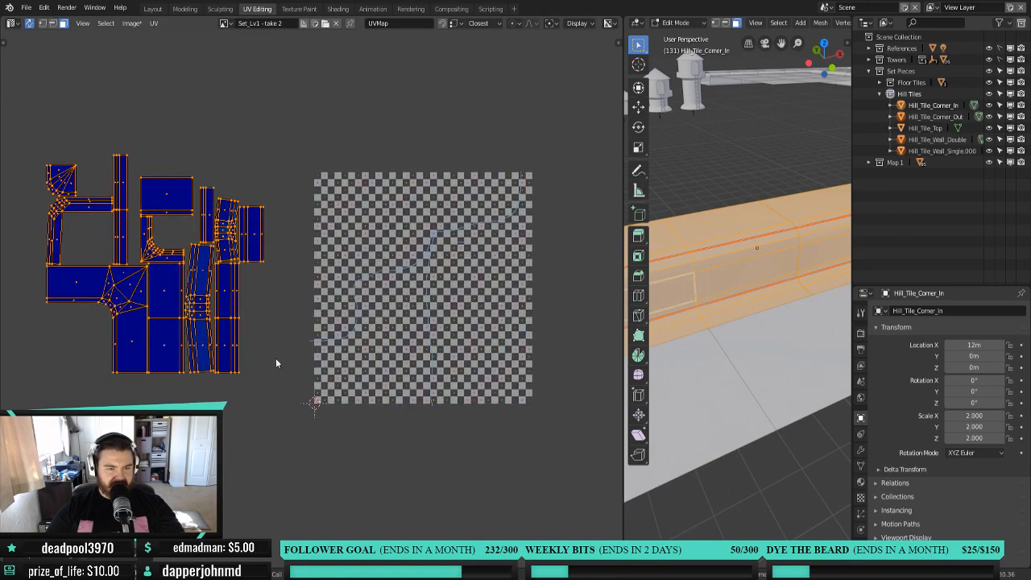
Move the large L-shaped corner top island into the upper right corner of the texture square.
{"action": "left_click", "coordinate": [126, 291]}
{"action": "key", "text": "ctrl+l"}
{"action": "key", "text": "g"}
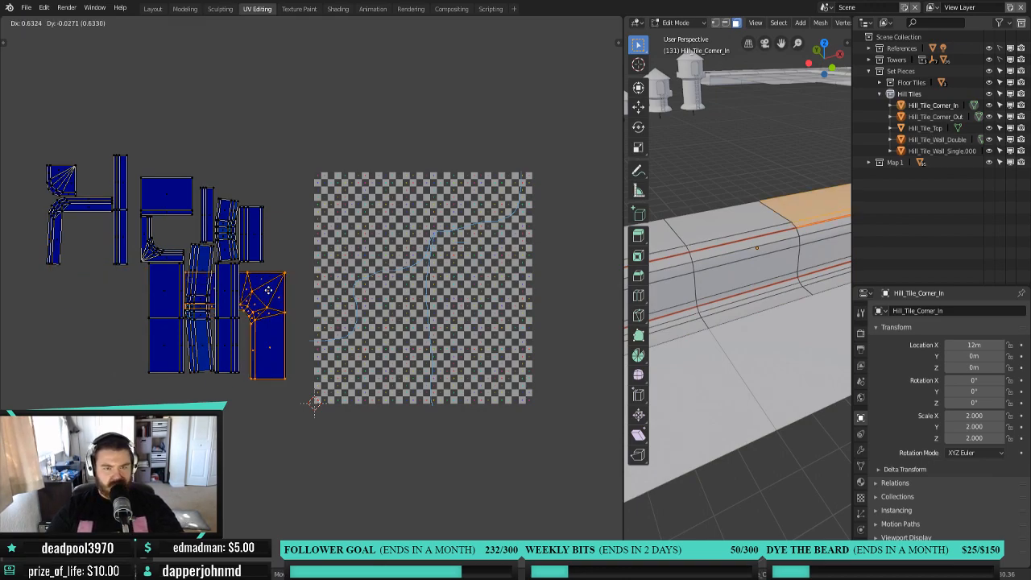
{"action": "left_click", "coordinate": [507, 202]}
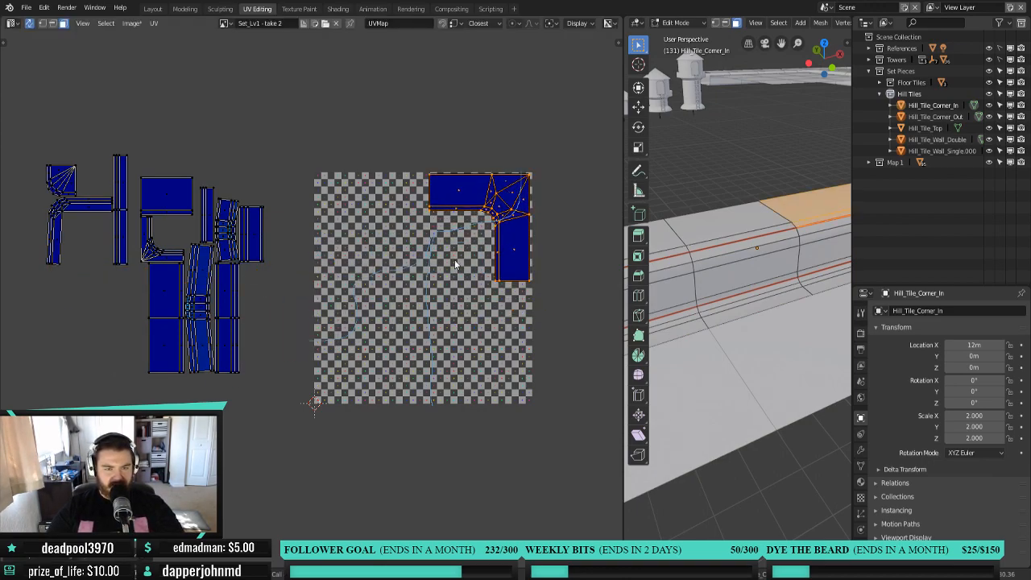
Rotate the narrow L-shaped corner base island by 90 degrees and nest it inside the angle of the corner top island.
{"action": "key", "text": "c"}
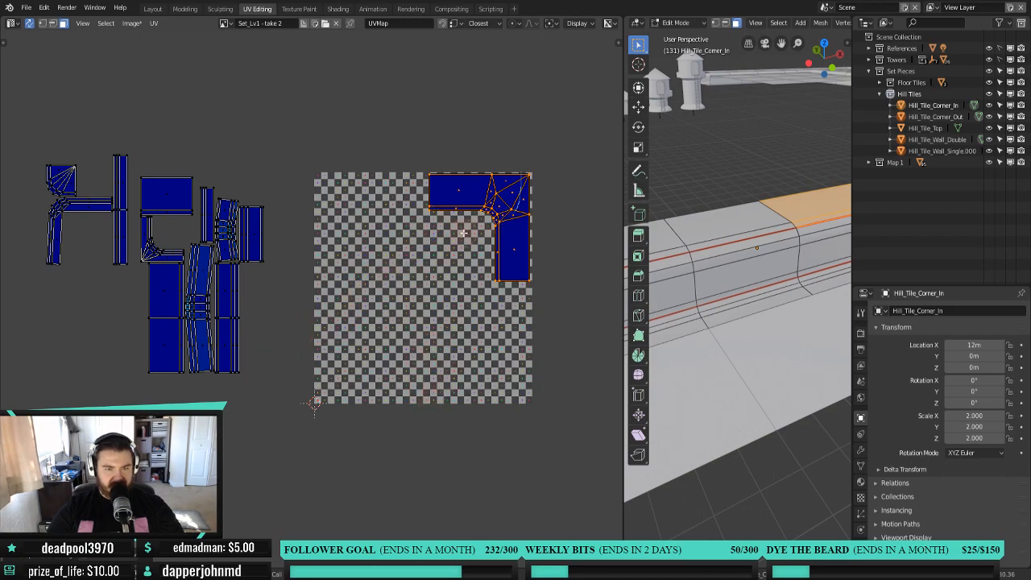
{"action": "left_click", "coordinate": [78, 208]}
{"action": "key", "text": "ctrl+l"}
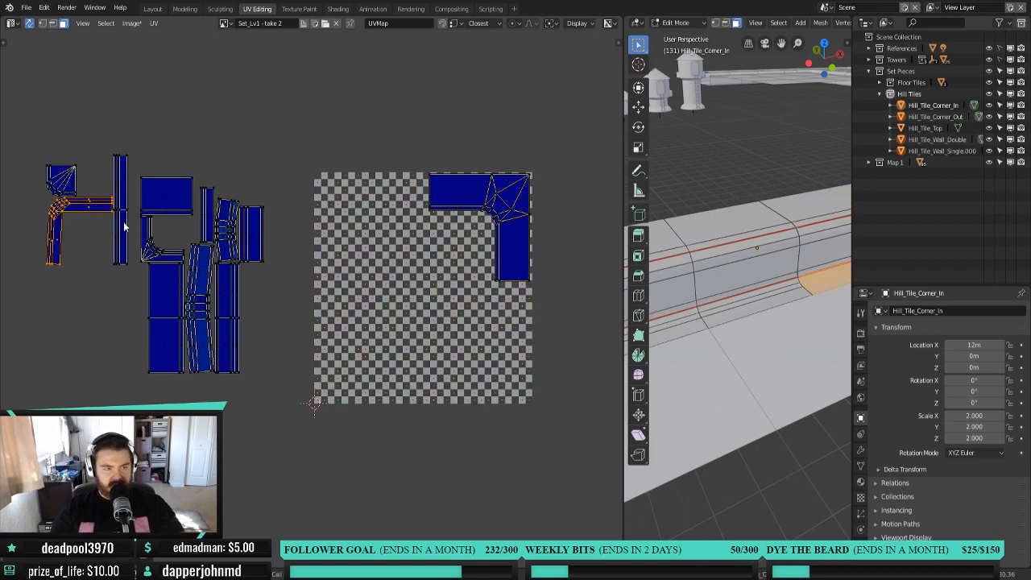
{"action": "key", "text": "r"}
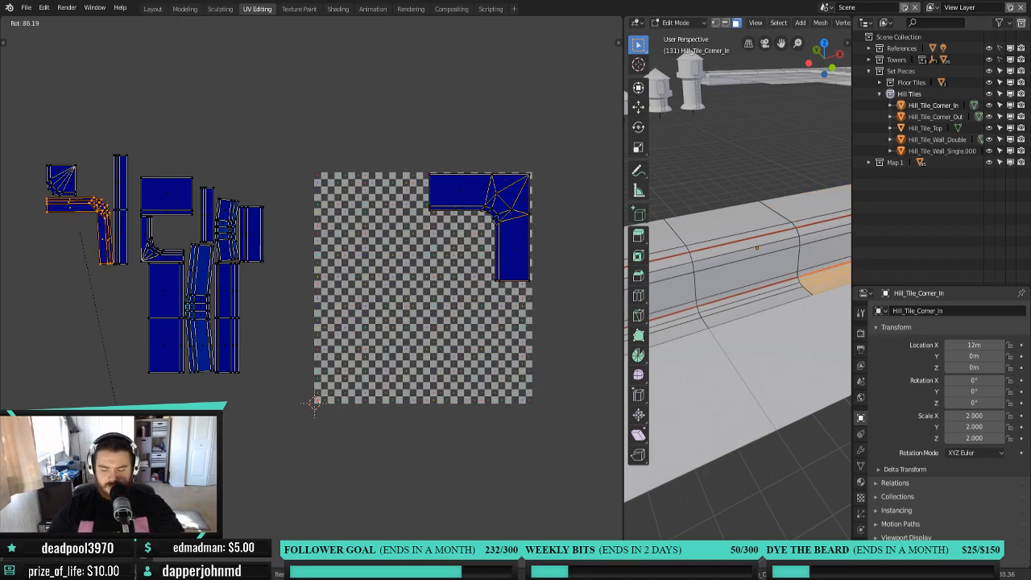
{"action": "type", "text": "90"}
{"action": "key", "text": "Return"}
{"action": "key", "text": "g"}
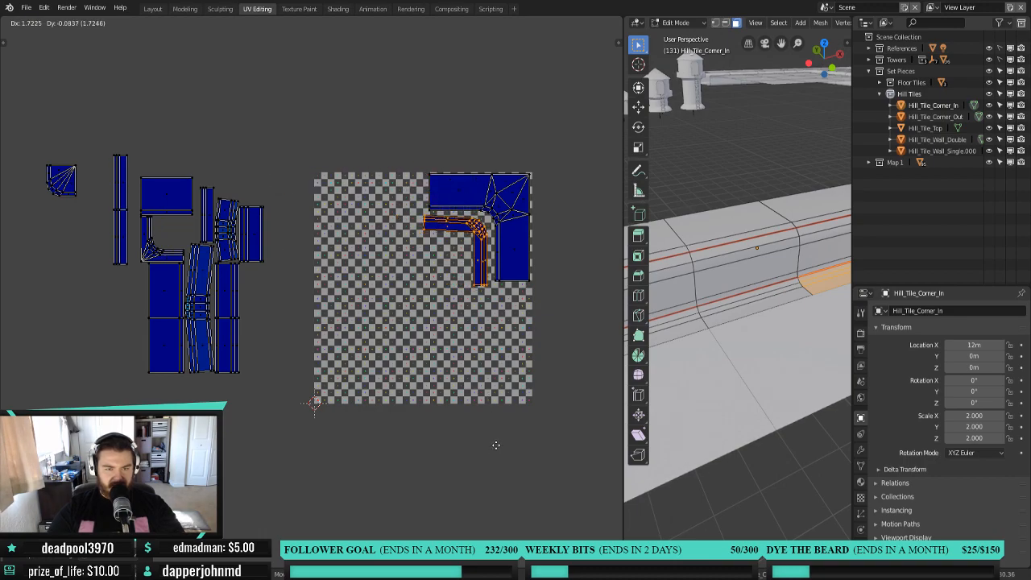
{"action": "left_click", "coordinate": [497, 445]}
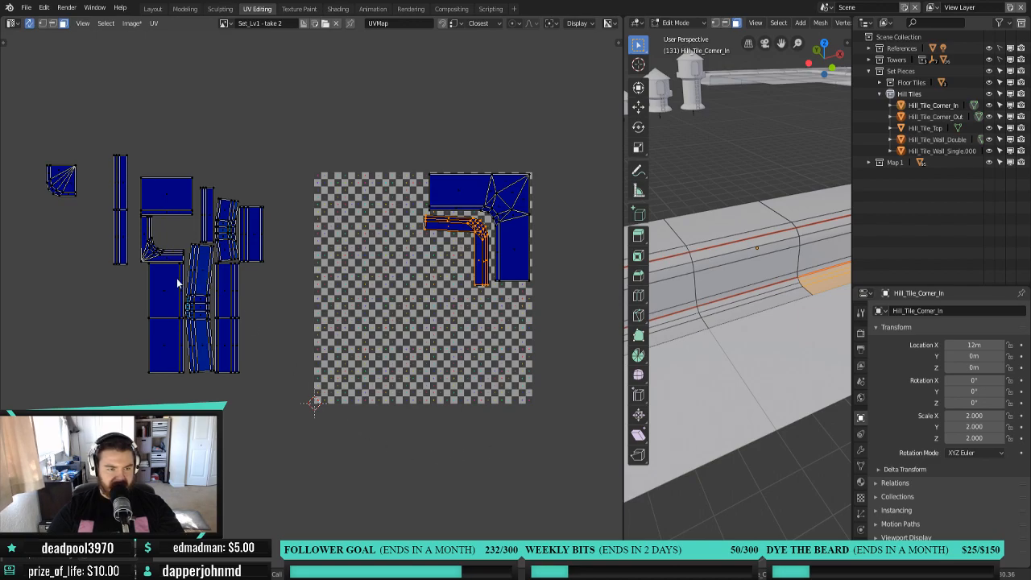
Move the double wall tile's long top island into the upper left corner of the texture square.
{"action": "left_click", "coordinate": [159, 300]}
{"action": "key", "text": "l"}
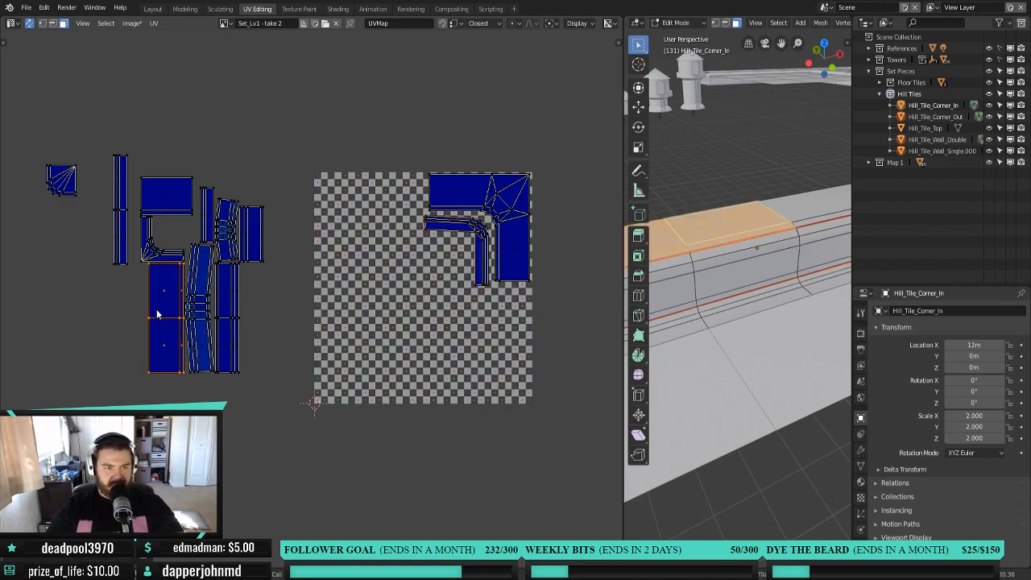
{"action": "key", "text": "g"}
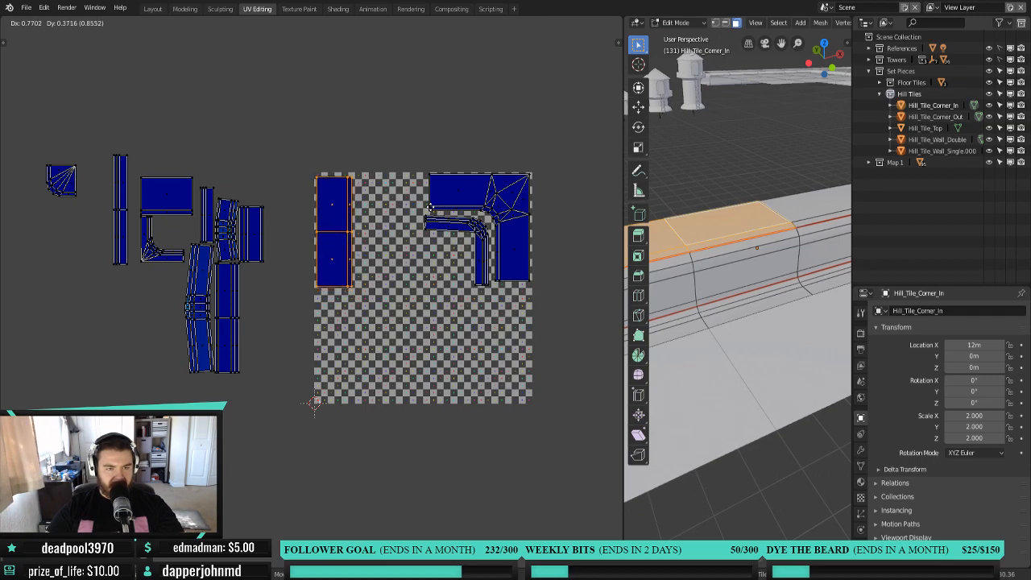
{"action": "left_click", "coordinate": [431, 210]}
Move the double wall tile's vertical wall island beside its top island and, with snapping enabled, snap their long edges together.
{"action": "left_click", "coordinate": [746, 262]}
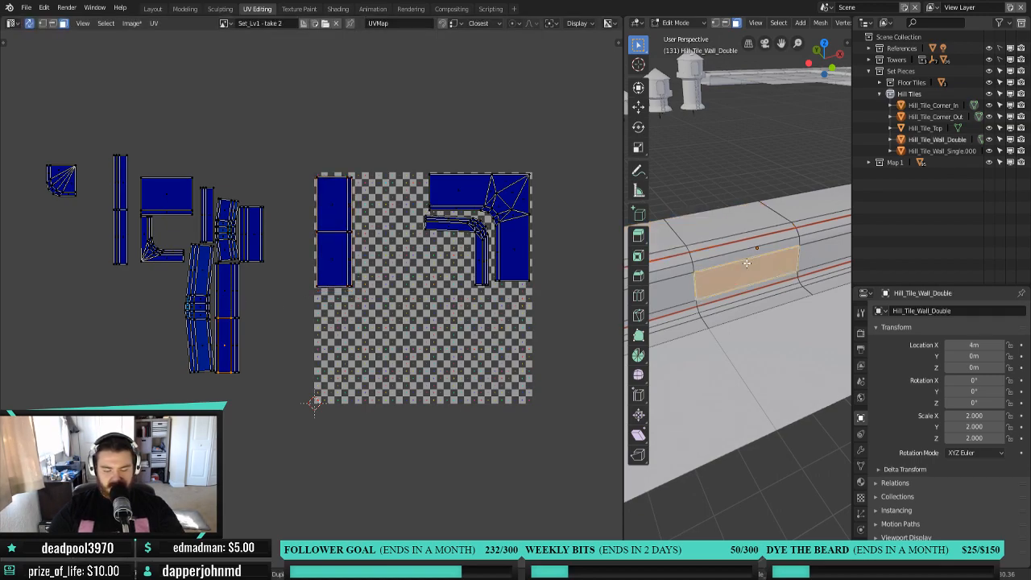
{"action": "key", "text": "l"}
{"action": "key", "text": "g"}
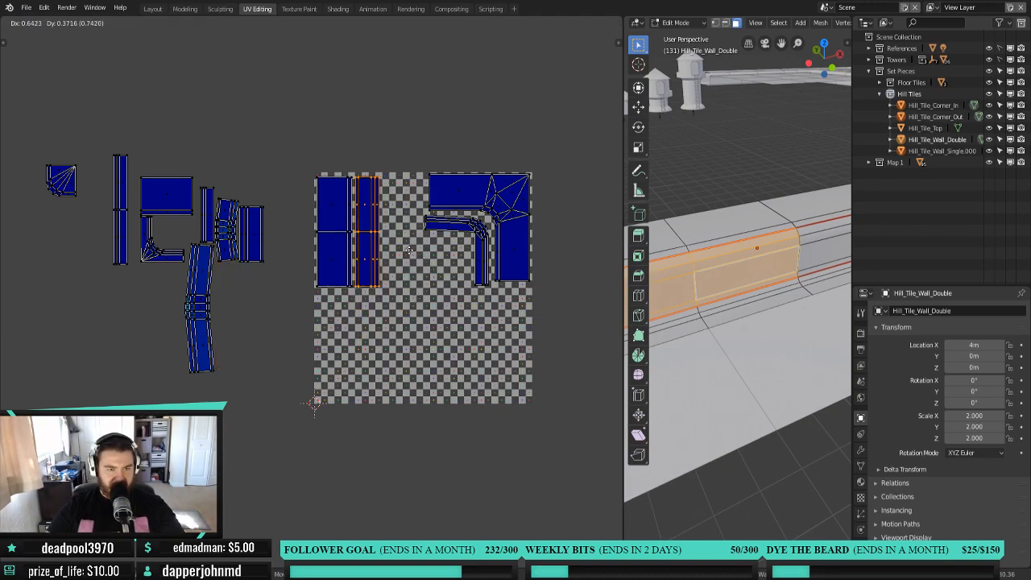
{"action": "left_click", "coordinate": [408, 251]}
{"action": "scroll", "coordinate": [371, 241], "scroll_direction": "up", "scroll_amount": 3}
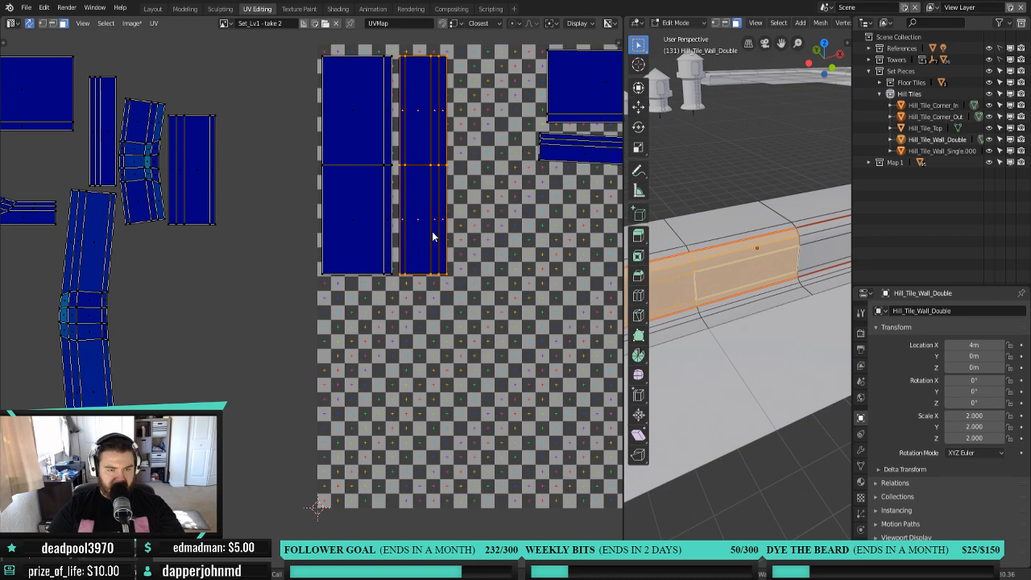
{"action": "key", "text": "shift+Tab"}
{"action": "key", "text": "g"}
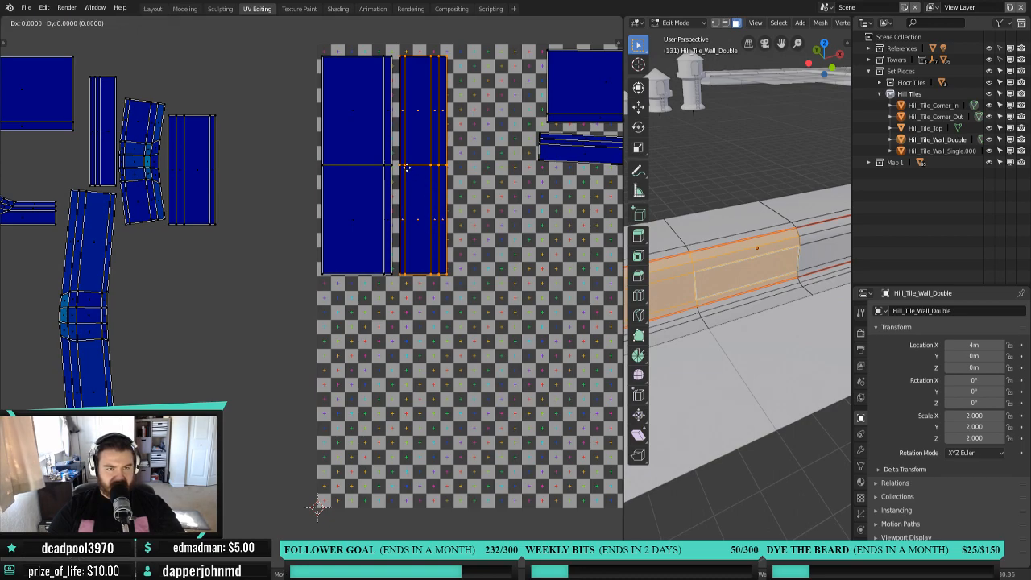
{"action": "left_click", "coordinate": [392, 167]}
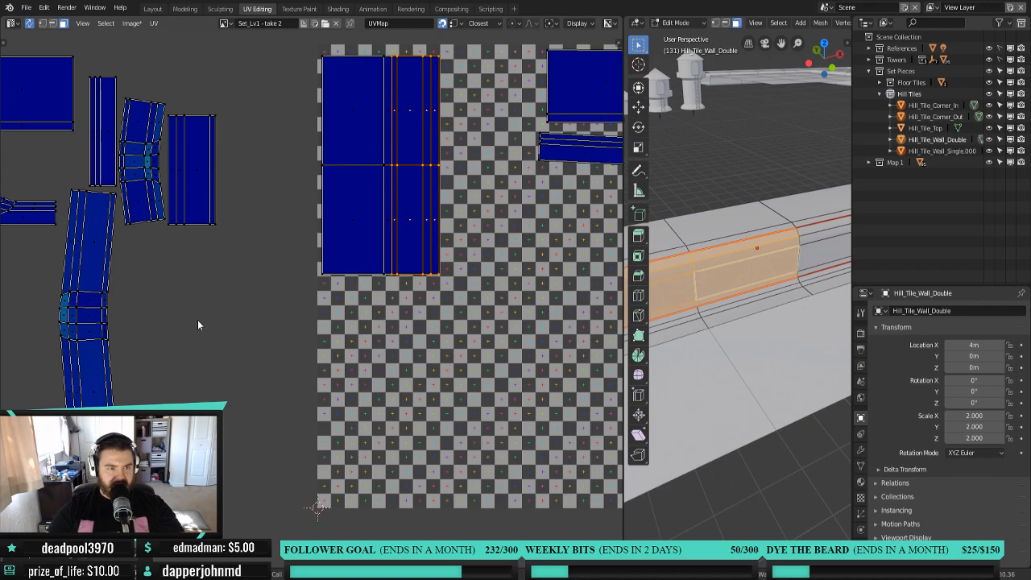
Move the double wall tile's base strip island into the texture square and snap it against the free edge of the wall island.
{"action": "scroll", "coordinate": [198, 320], "scroll_direction": "down", "scroll_amount": 2}
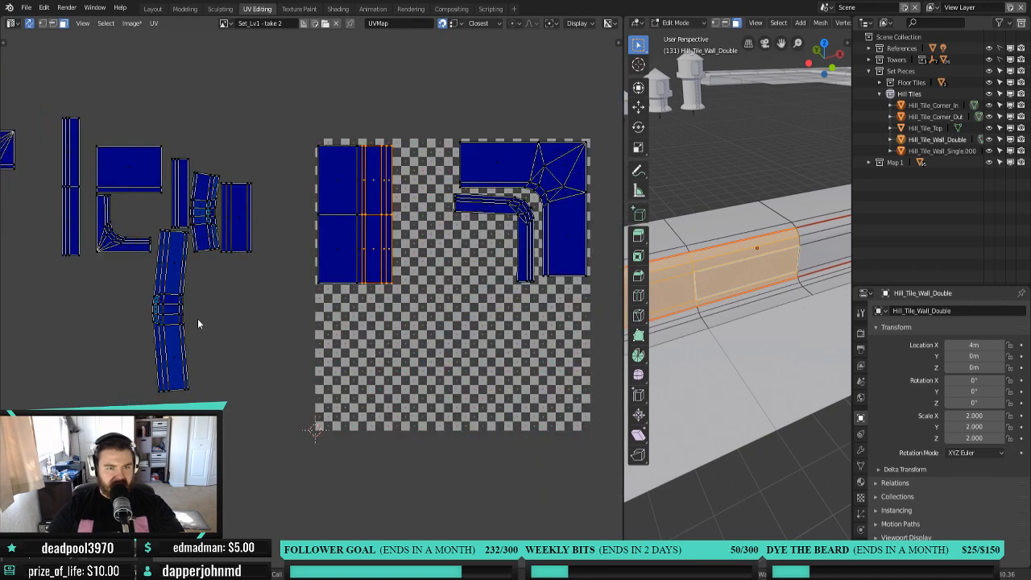
{"action": "left_click", "coordinate": [750, 314]}
{"action": "key", "text": "g"}
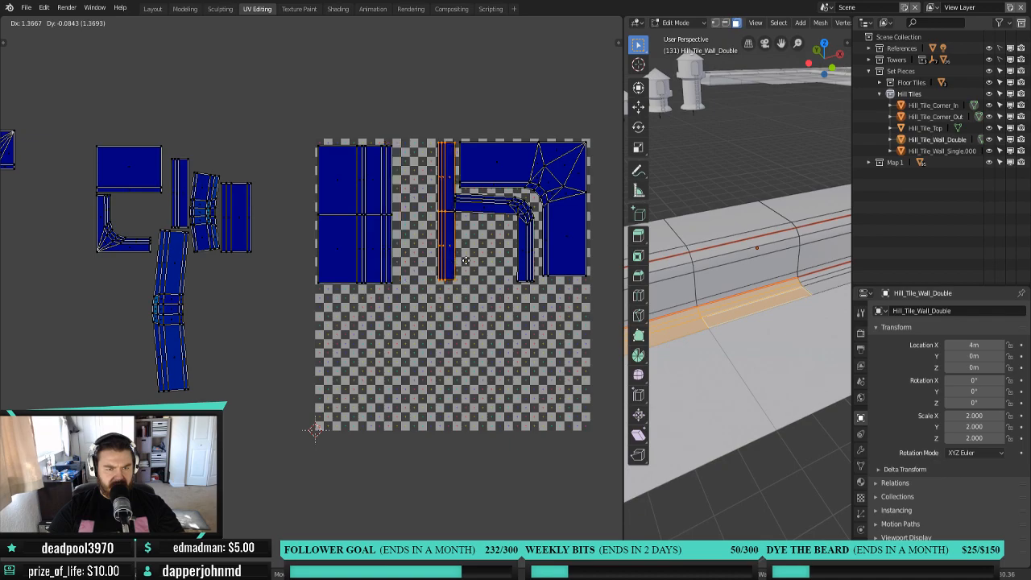
{"action": "left_click", "coordinate": [449, 268]}
{"action": "scroll", "coordinate": [412, 281], "scroll_direction": "up", "scroll_amount": 4}
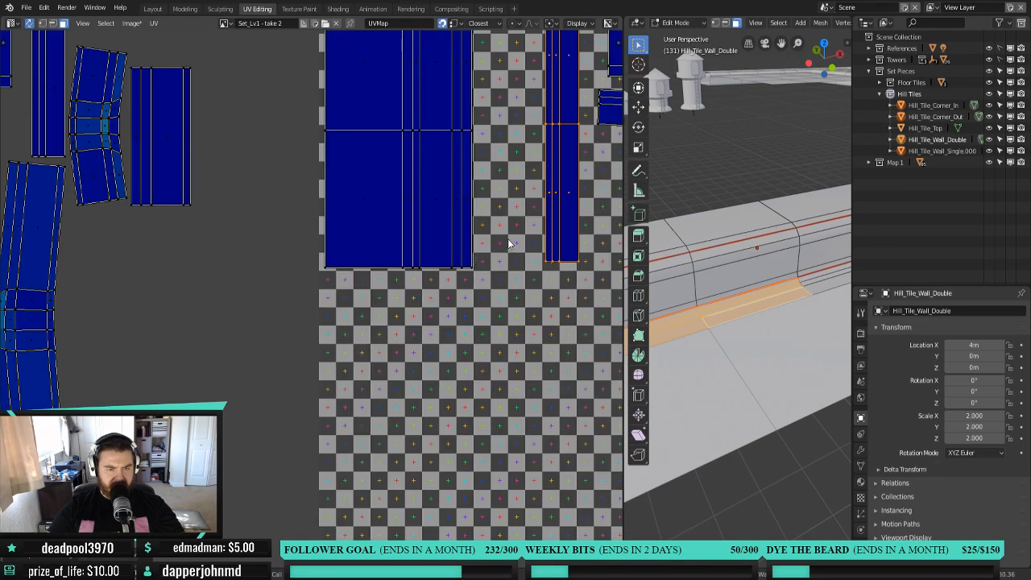
{"action": "key", "text": "g"}
{"action": "left_click", "coordinate": [470, 272]}
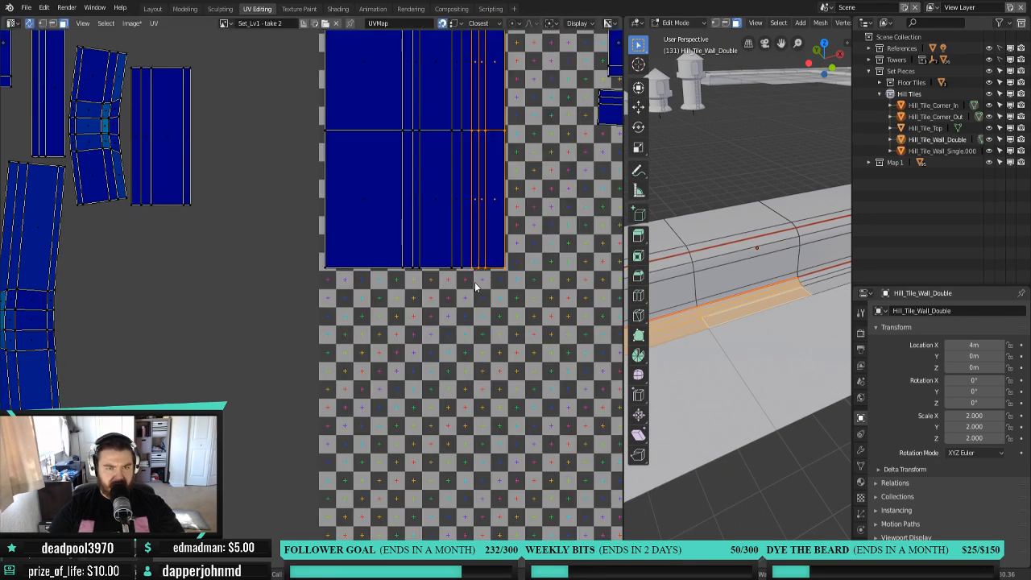
{"action": "scroll", "coordinate": [475, 282], "scroll_direction": "down", "scroll_amount": 2}
{"action": "scroll", "coordinate": [229, 321], "scroll_direction": "down", "scroll_amount": 2}
{"action": "middle_click_drag", "start_coordinate": [237, 327], "coordinate": [265, 317]}
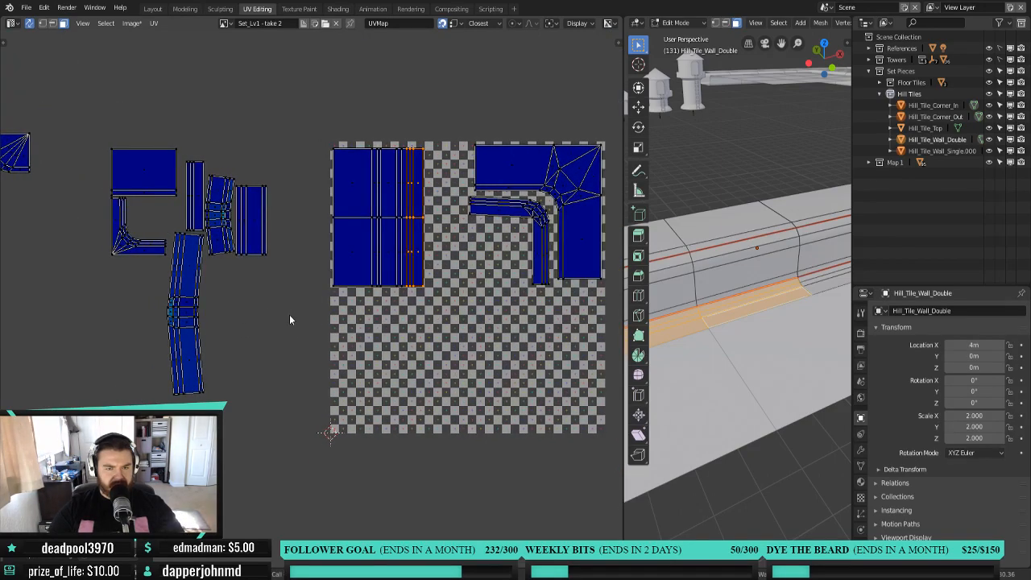
Clear the seams from all the hill tile faces and unwrap them again.
{"action": "scroll", "coordinate": [805, 308], "scroll_direction": "down", "scroll_amount": 2}
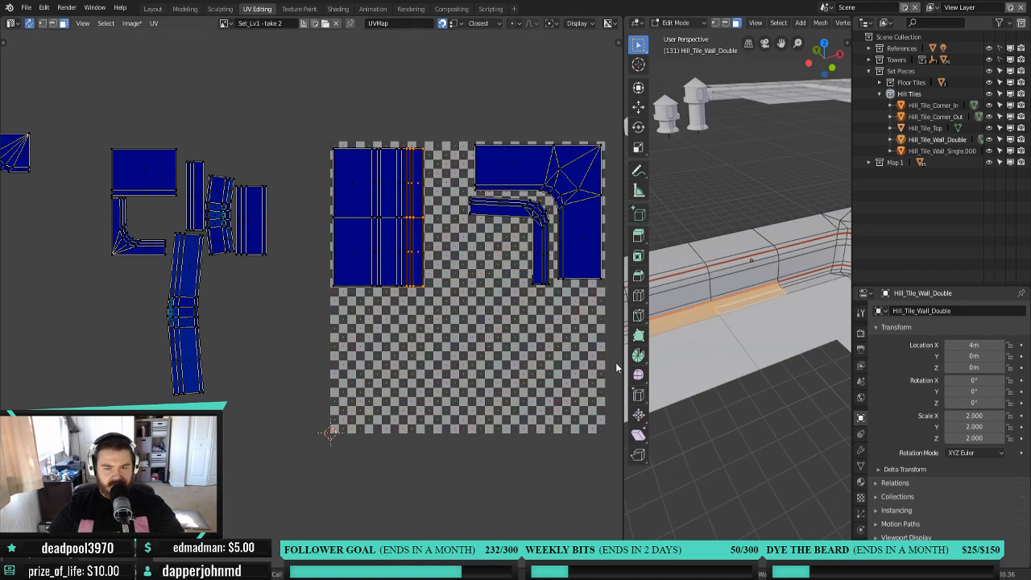
{"action": "left_click_drag", "start_coordinate": [622, 308], "coordinate": [178, 308]}
{"action": "key", "text": "a"}
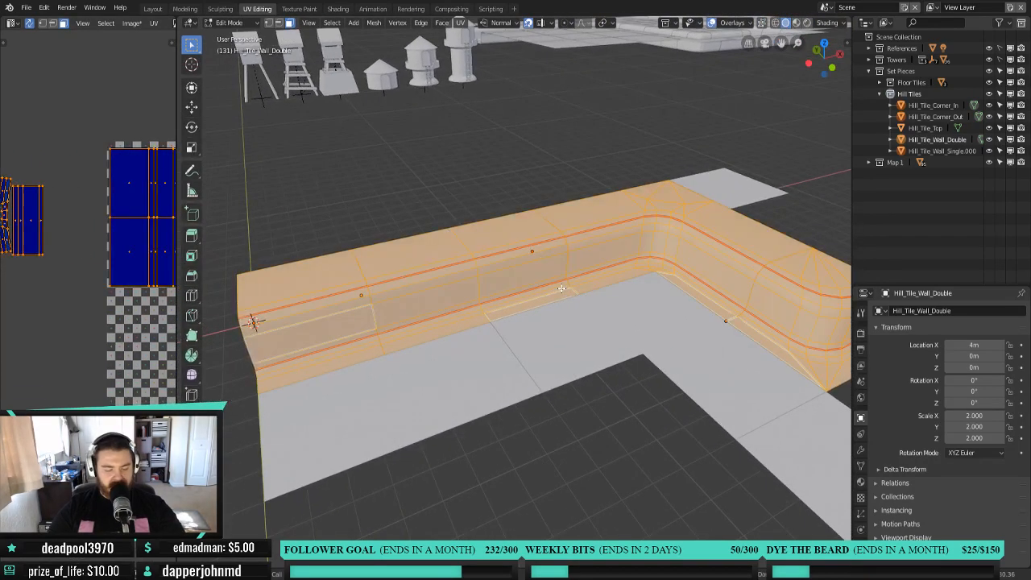
{"action": "key", "text": "ctrl+e"}
{"action": "left_click", "coordinate": [552, 298]}
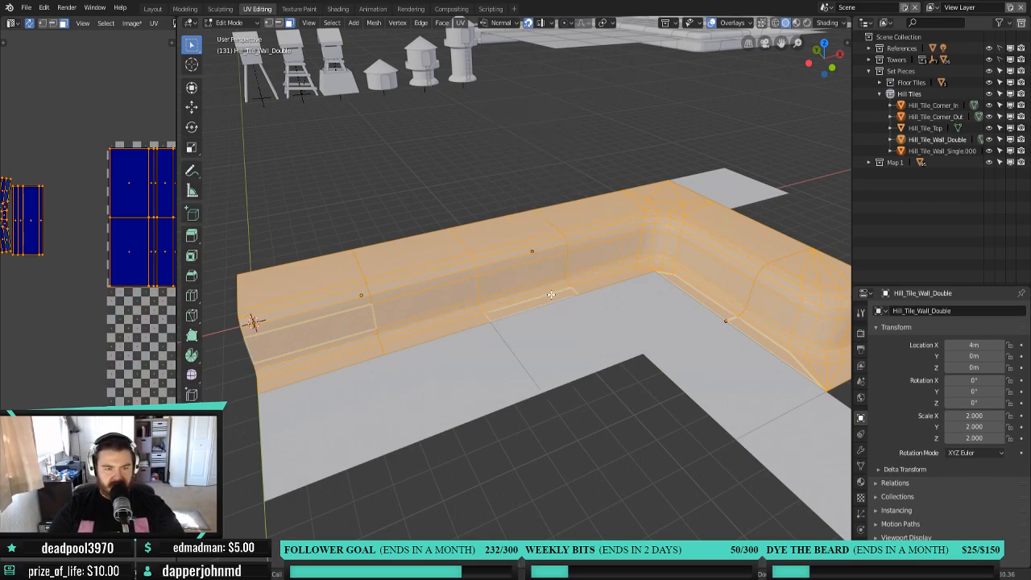
{"action": "key", "text": "u"}
{"action": "left_click", "coordinate": [473, 342]}
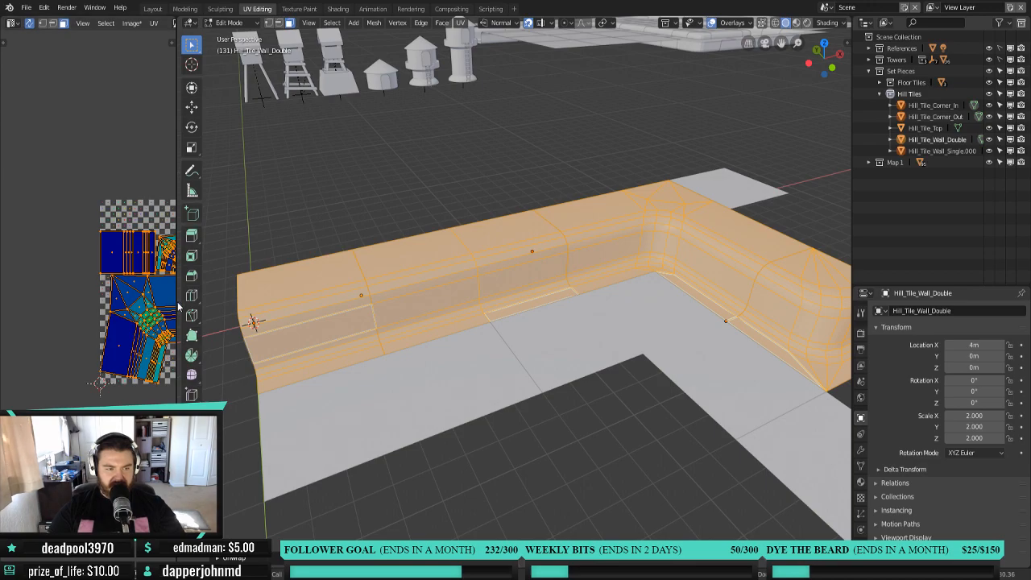
Examine the new UV layout, selecting the single wall tile's island and comparing the corner islands with the corner tiles on the model.
{"action": "left_click_drag", "start_coordinate": [174, 300], "coordinate": [492, 301]}
{"action": "scroll", "coordinate": [355, 328], "scroll_direction": "up", "scroll_amount": 3}
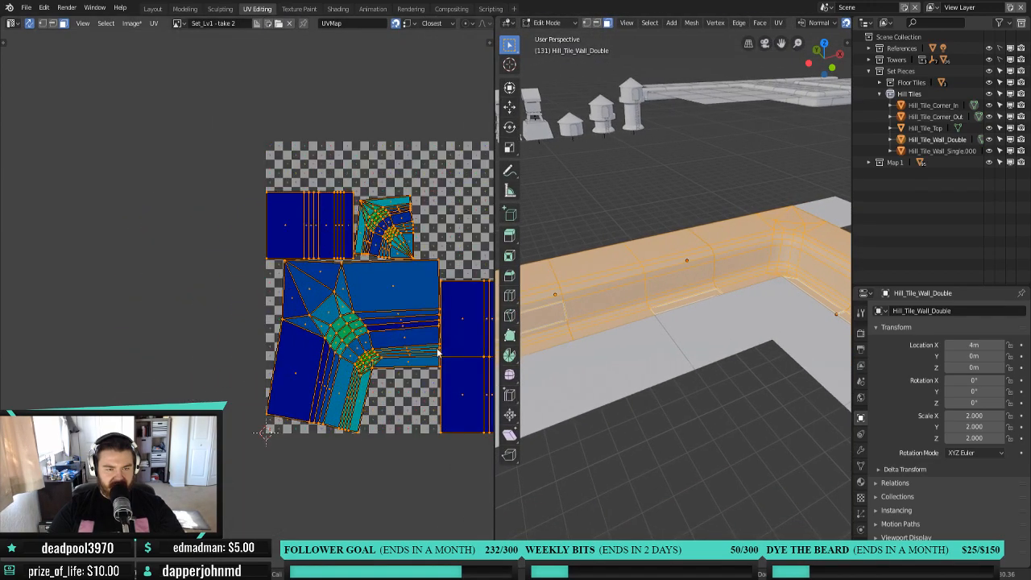
{"action": "middle_click_drag", "start_coordinate": [355, 328], "coordinate": [283, 323]}
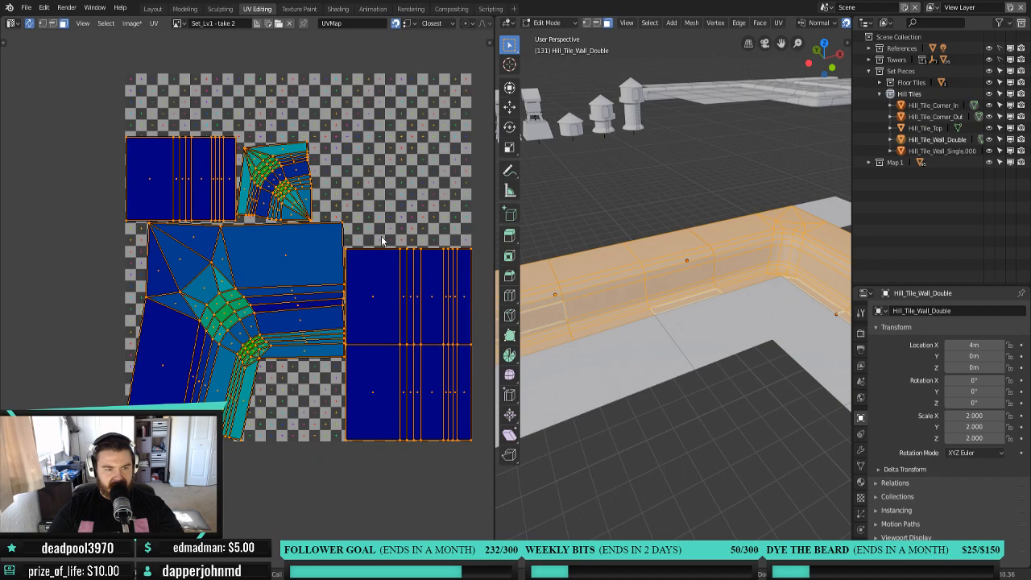
{"action": "left_click", "coordinate": [165, 175]}
{"action": "key", "text": "l"}
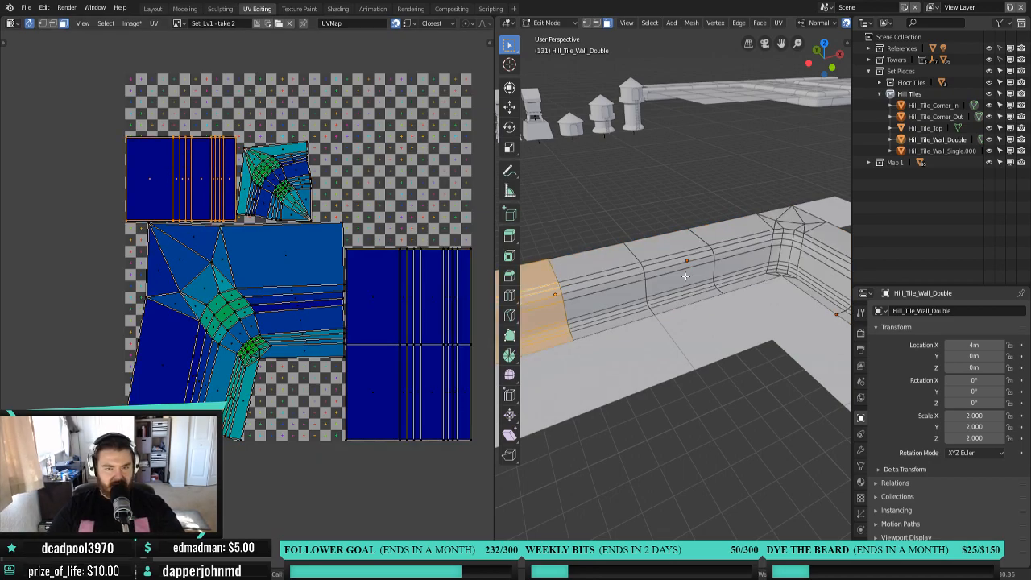
{"action": "middle_click_drag", "start_coordinate": [709, 414], "coordinate": [616, 370]}
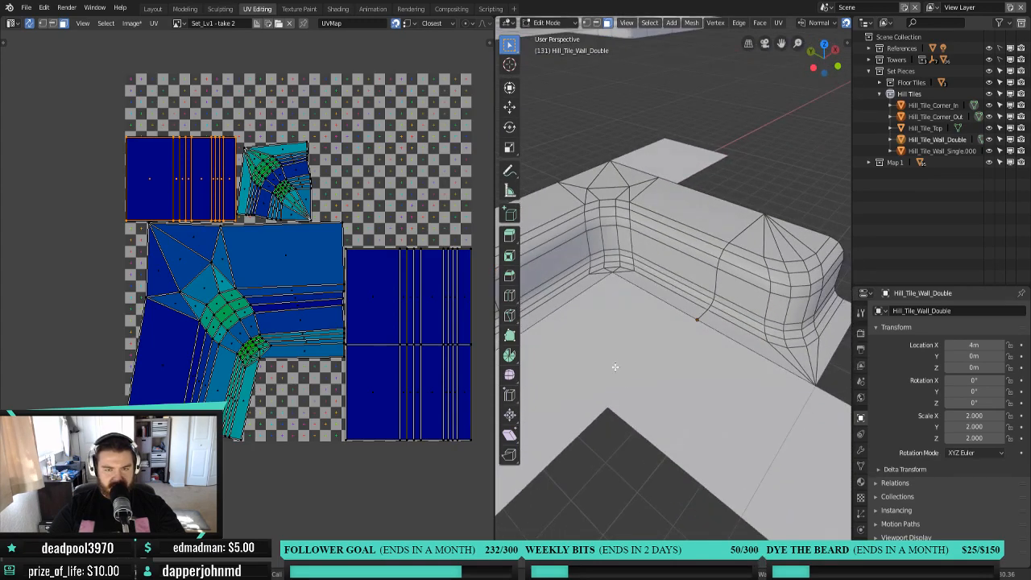
{"action": "middle_click_drag", "start_coordinate": [741, 263], "coordinate": [720, 282]}
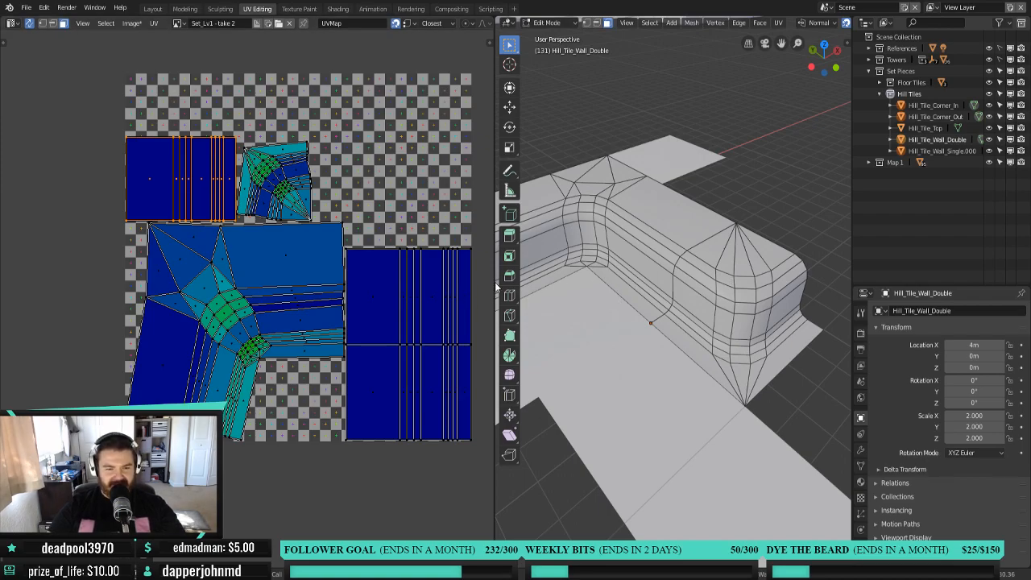
{"action": "key", "text": "ctrl+z"}
{"action": "left_click_drag", "start_coordinate": [494, 280], "coordinate": [336, 281]}
{"action": "middle_click_drag", "start_coordinate": [279, 303], "coordinate": [146, 327]}
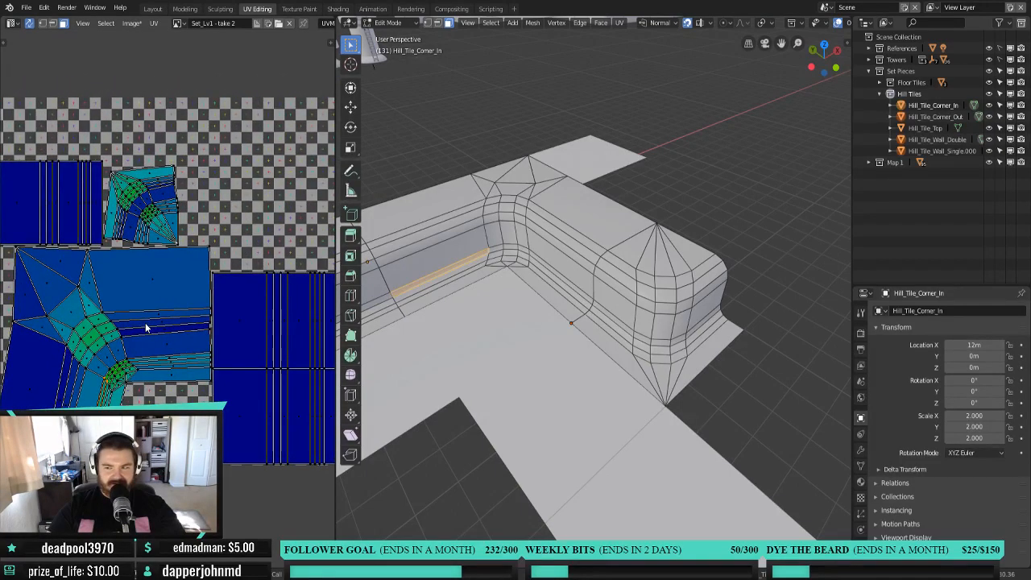
Mark seams on the base edges and lower side edges of the inner corner's curved section, and unwrap all the hill tiles.
{"action": "middle_click_drag", "start_coordinate": [583, 318], "coordinate": [582, 306]}
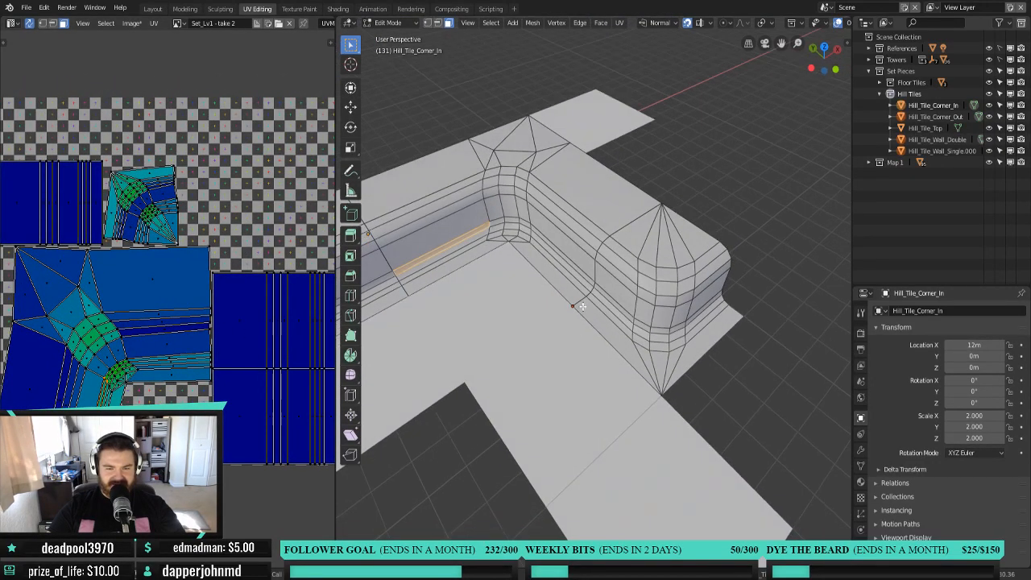
{"action": "middle_click_drag", "start_coordinate": [526, 244], "coordinate": [609, 343], "text": "shift"}
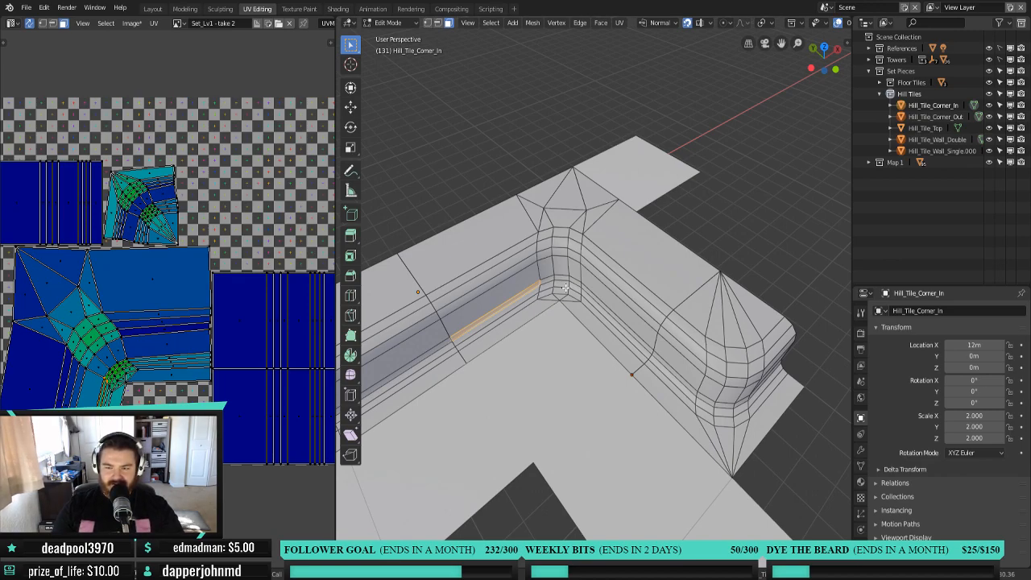
{"action": "key", "text": "2"}
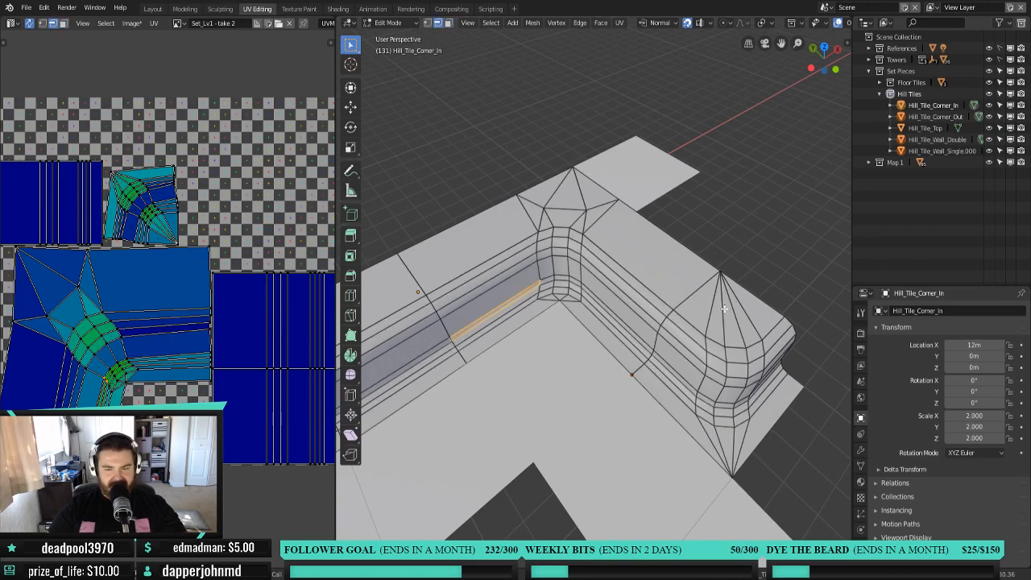
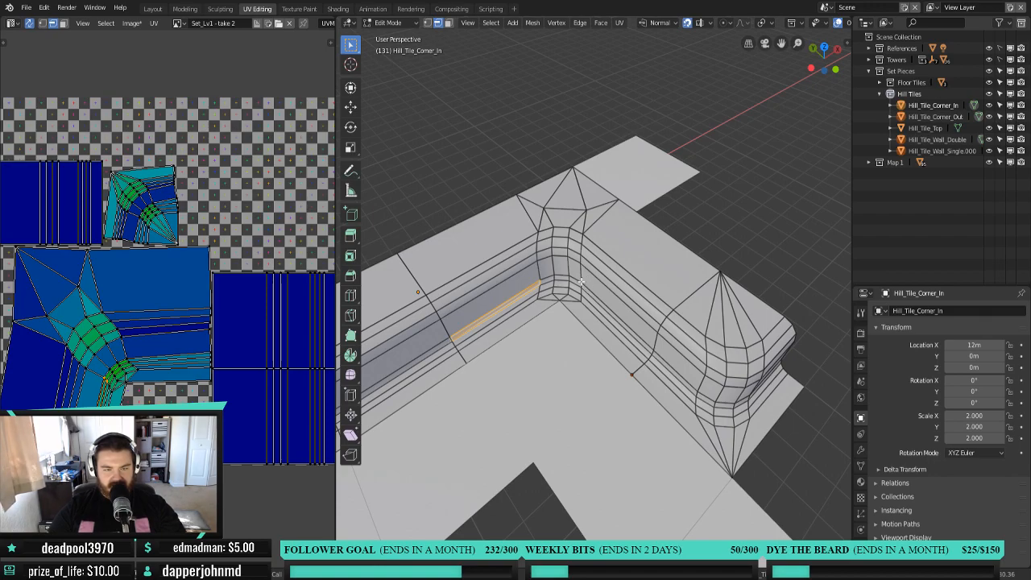
{"action": "left_click", "coordinate": [570, 301]}
{"action": "left_click", "coordinate": [580, 285], "text": "shift"}
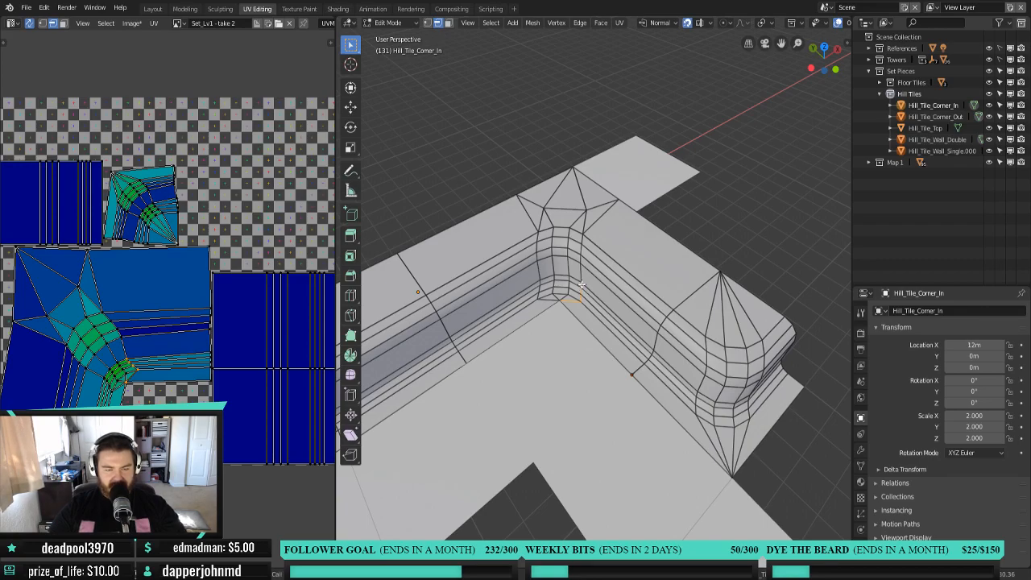
{"action": "key", "text": "ctrl+e"}
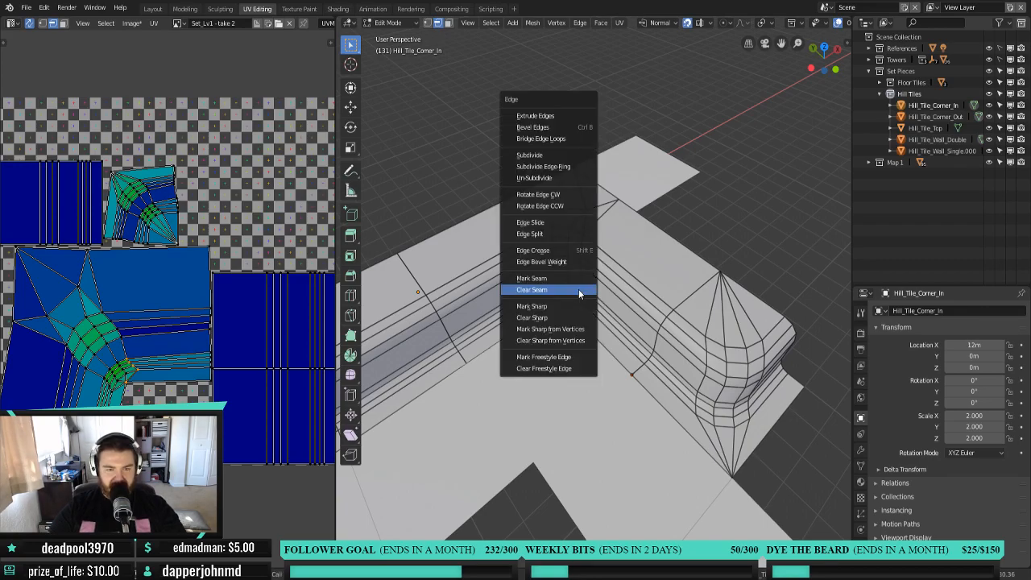
{"action": "left_click", "coordinate": [578, 289]}
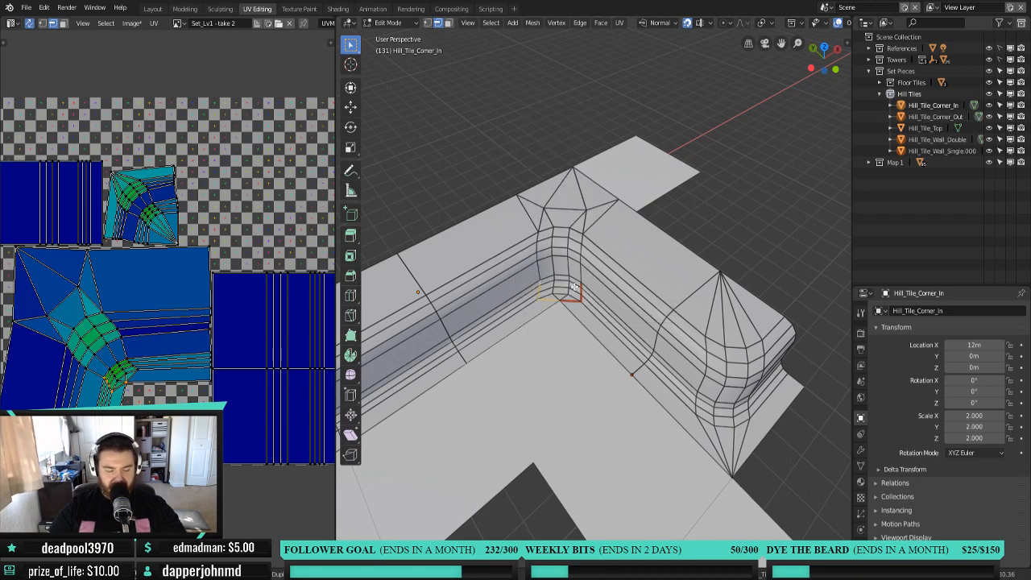
{"action": "key", "text": "ctrl+e"}
{"action": "left_click", "coordinate": [573, 286]}
{"action": "key", "text": "a"}
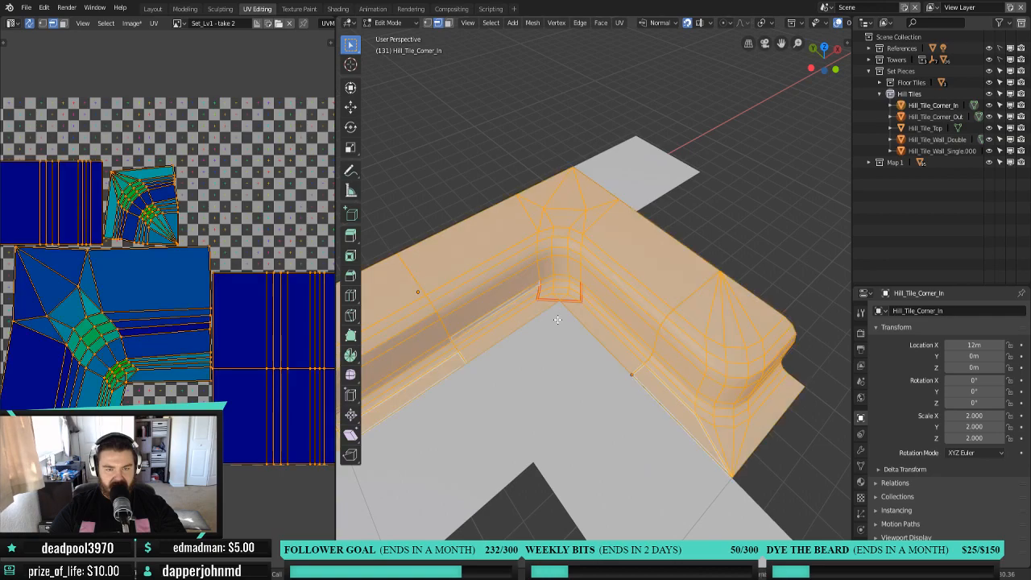
{"action": "key", "text": "u"}
{"action": "left_click", "coordinate": [557, 318]}
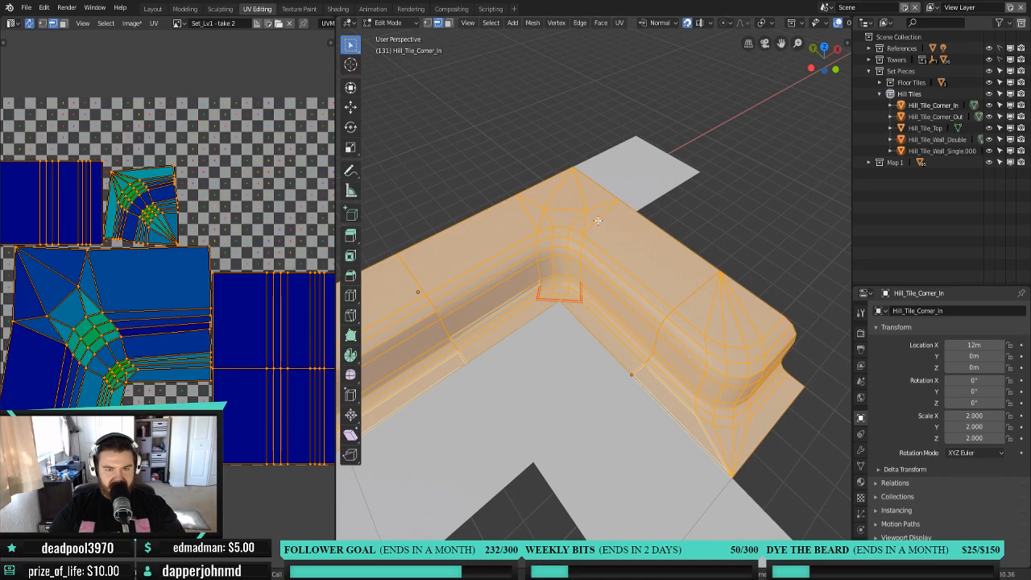
Mark seams up both sides of the inner corner's curved section, continuing along the diagonal edges across its top surface.
{"action": "left_click", "coordinate": [580, 239], "text": "alt"}
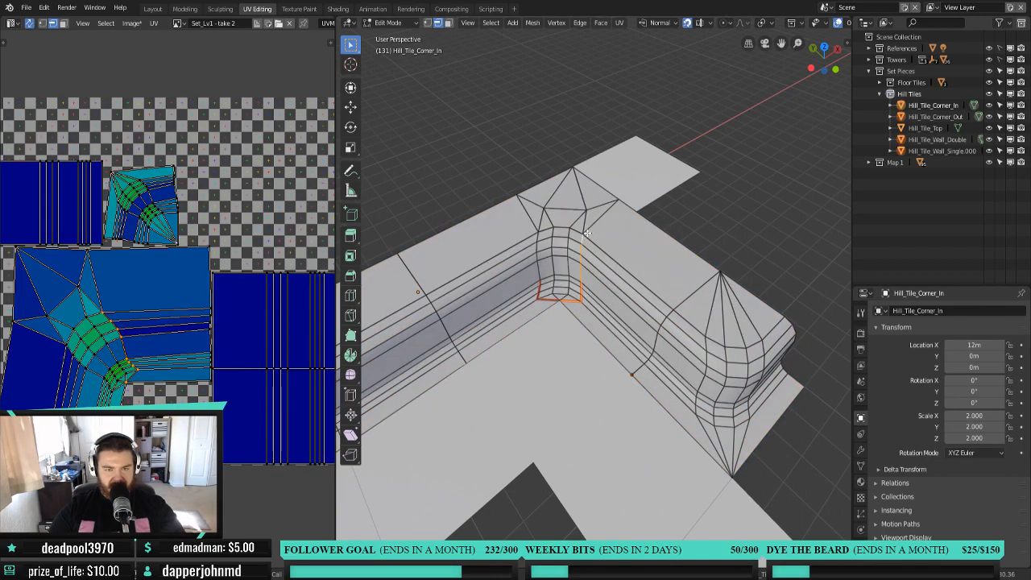
{"action": "left_click", "coordinate": [587, 228], "text": "shift"}
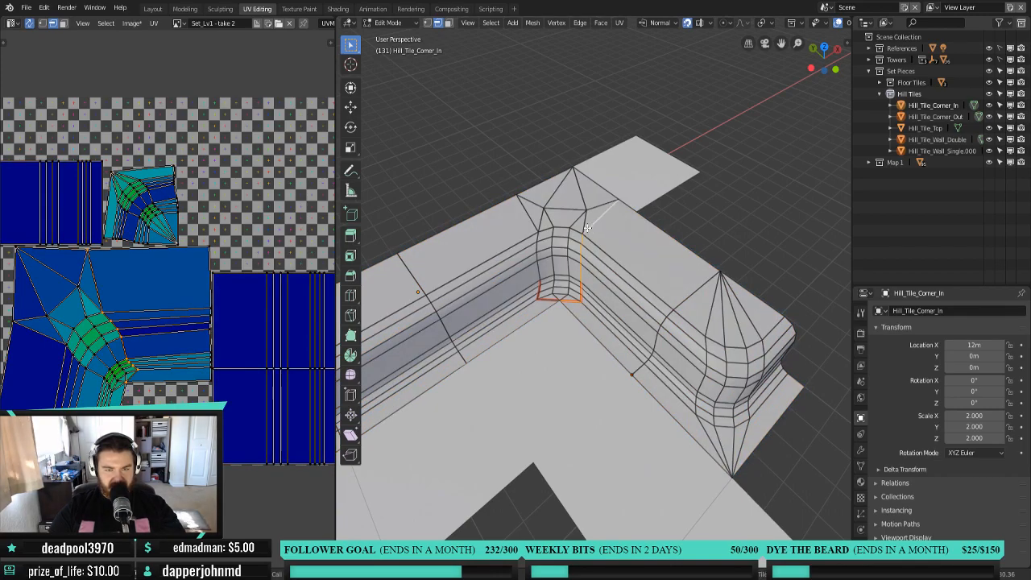
{"action": "left_click", "coordinate": [529, 220], "text": "shift"}
{"action": "left_click", "coordinate": [538, 239], "text": "shift"}
{"action": "key", "text": "ctrl+e"}
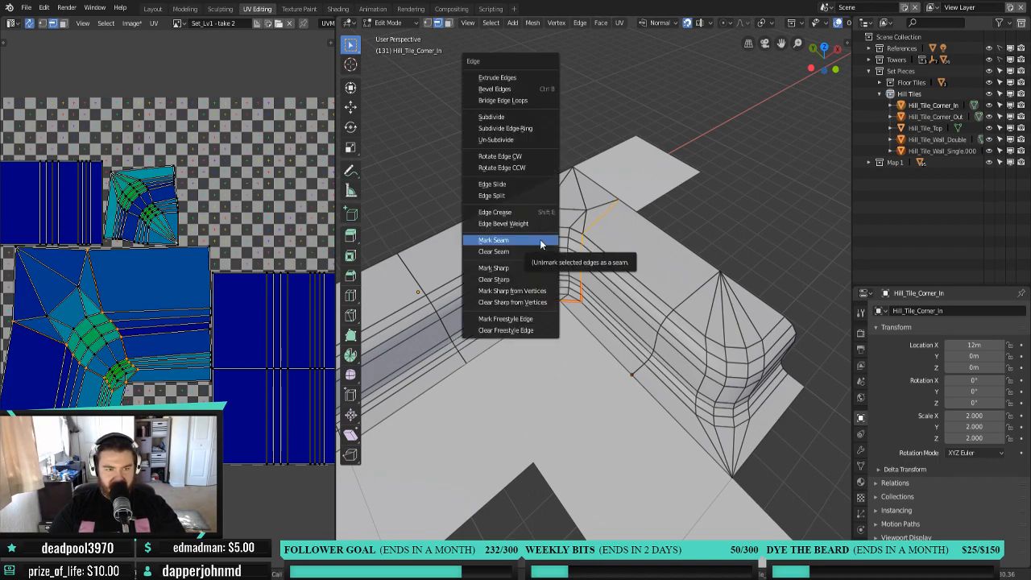
{"action": "left_click", "coordinate": [539, 239]}
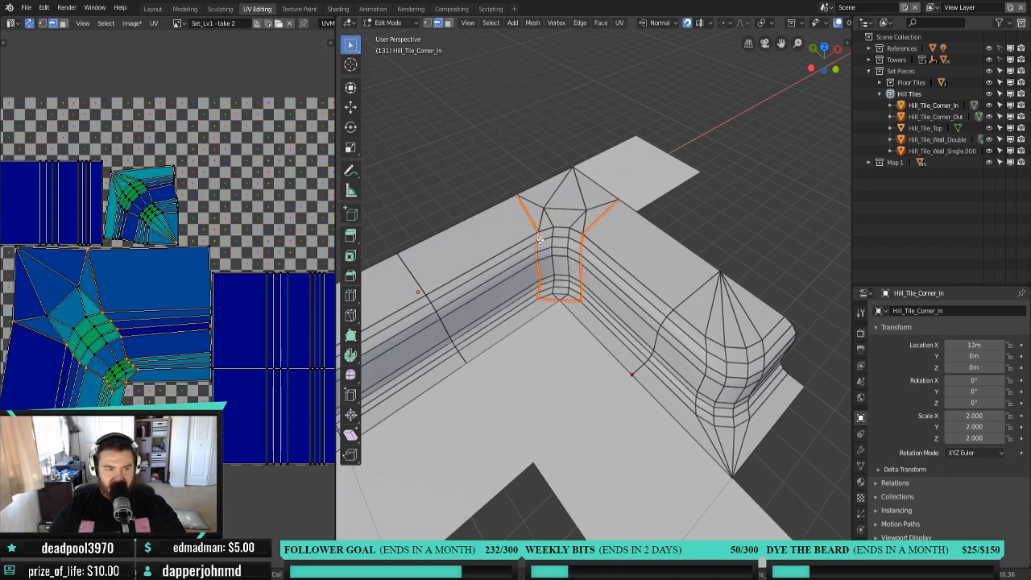
Clear the seams from the two base edges of the inner corner's curved section and unwrap all the hill tiles again.
{"action": "left_click", "coordinate": [570, 300]}
{"action": "left_click", "coordinate": [548, 300], "text": "shift"}
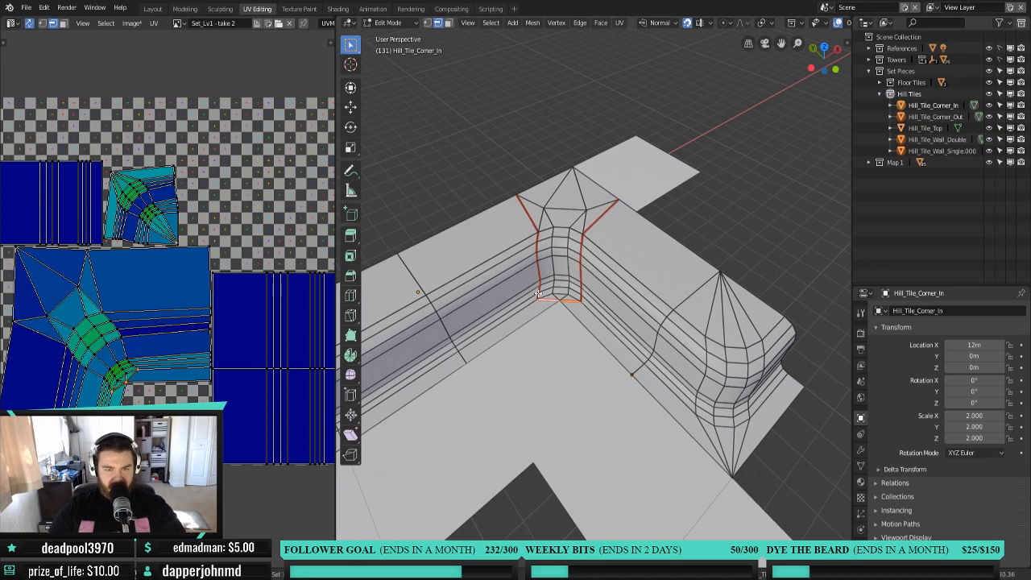
{"action": "key", "text": "ctrl+e"}
{"action": "left_click", "coordinate": [579, 310]}
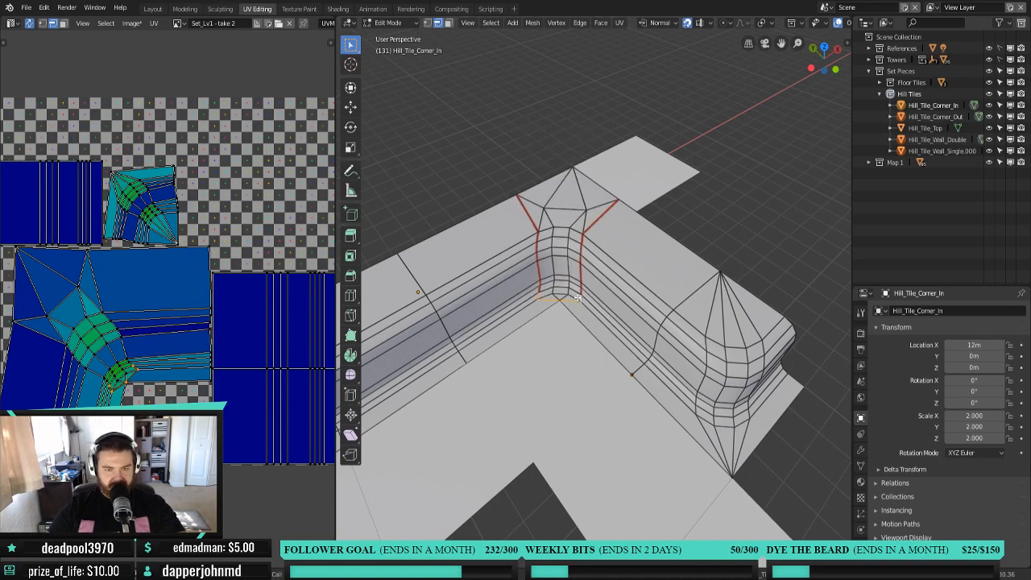
{"action": "key", "text": "a"}
{"action": "key", "text": "u"}
{"action": "left_click", "coordinate": [577, 296]}
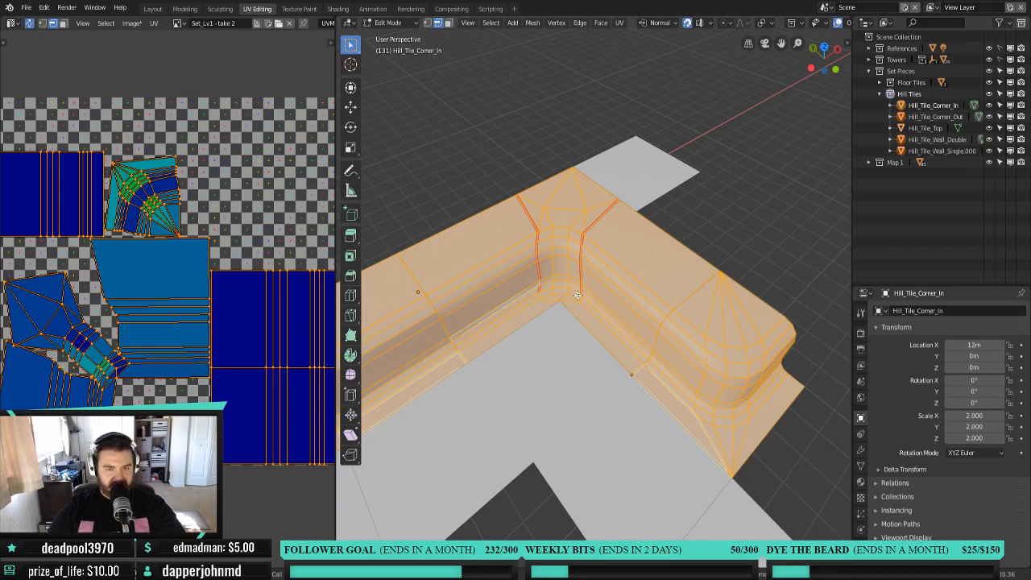
Select the upper faces of the inner corner's narrow central UV island and turn off snapping.
{"action": "scroll", "coordinate": [559, 310], "scroll_direction": "up", "scroll_amount": 3}
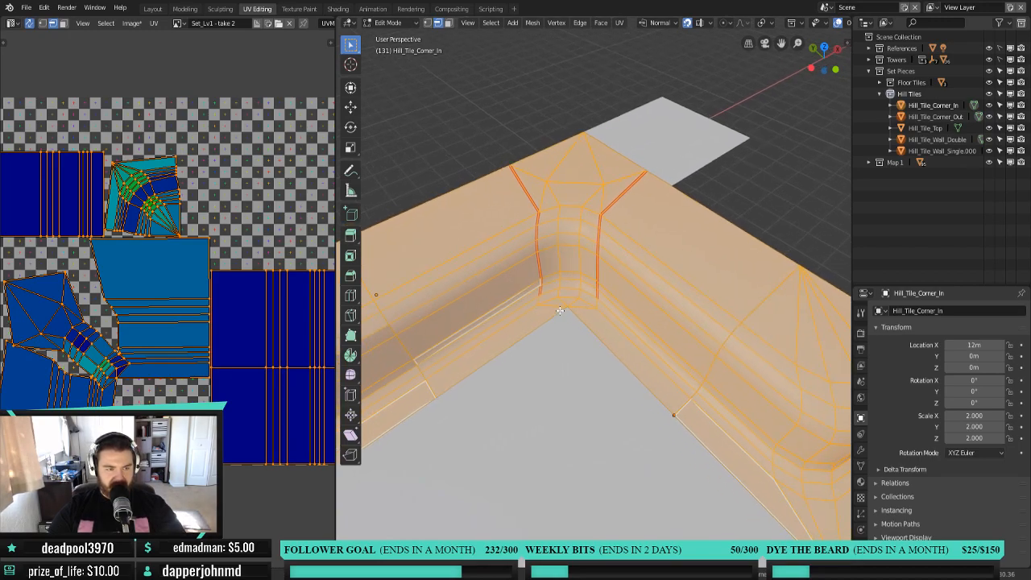
{"action": "middle_click_drag", "start_coordinate": [558, 311], "coordinate": [582, 305], "text": "shift"}
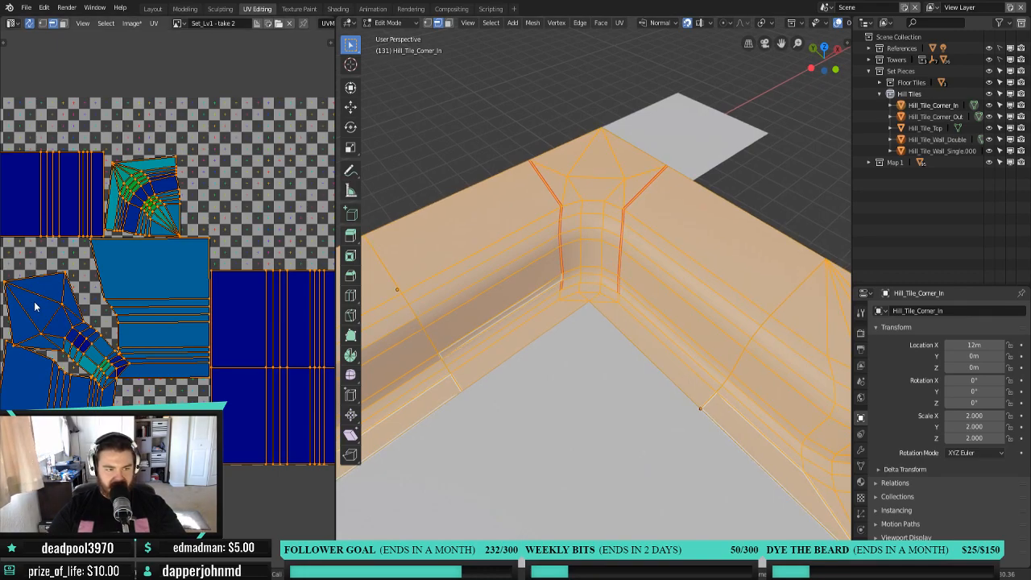
{"action": "key", "text": "alt+a"}
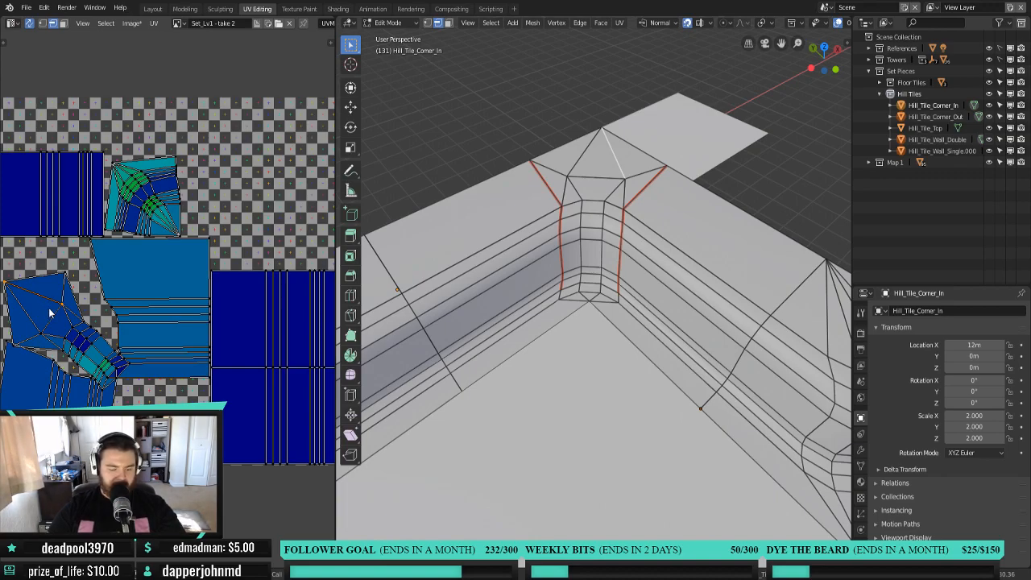
{"action": "key", "text": "3"}
{"action": "left_click", "coordinate": [46, 312]}
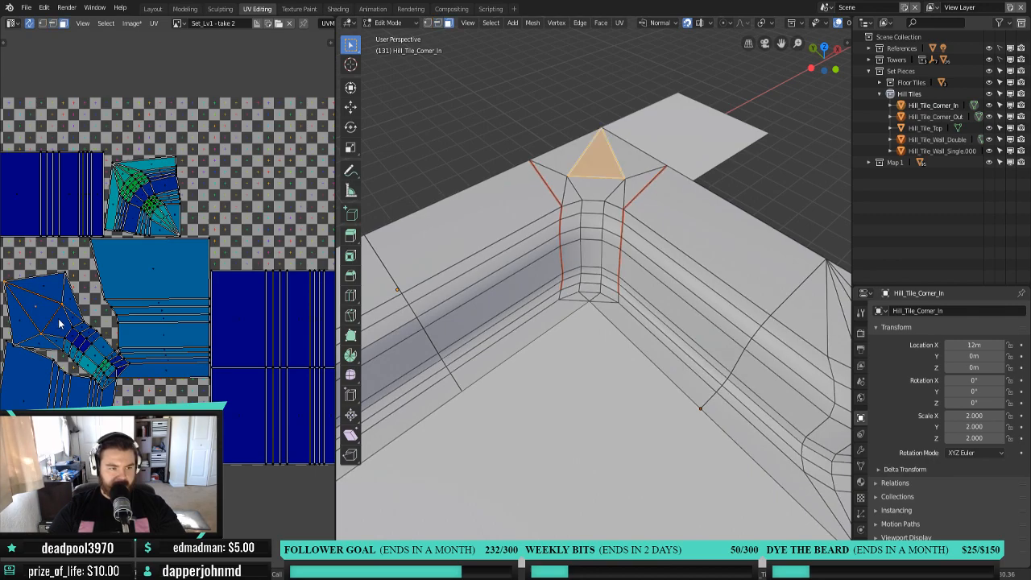
{"action": "mouse_move", "coordinate": [81, 296]}
{"action": "right_mouse_down", "text": "ctrl"}
{"action": "mouse_move", "coordinate": [29, 297]}
{"action": "mouse_move", "coordinate": [35, 340]}
{"action": "mouse_move", "coordinate": [88, 359]}
{"action": "mouse_move", "coordinate": [95, 310]}
{"action": "right_mouse_up", "text": "ctrl"}
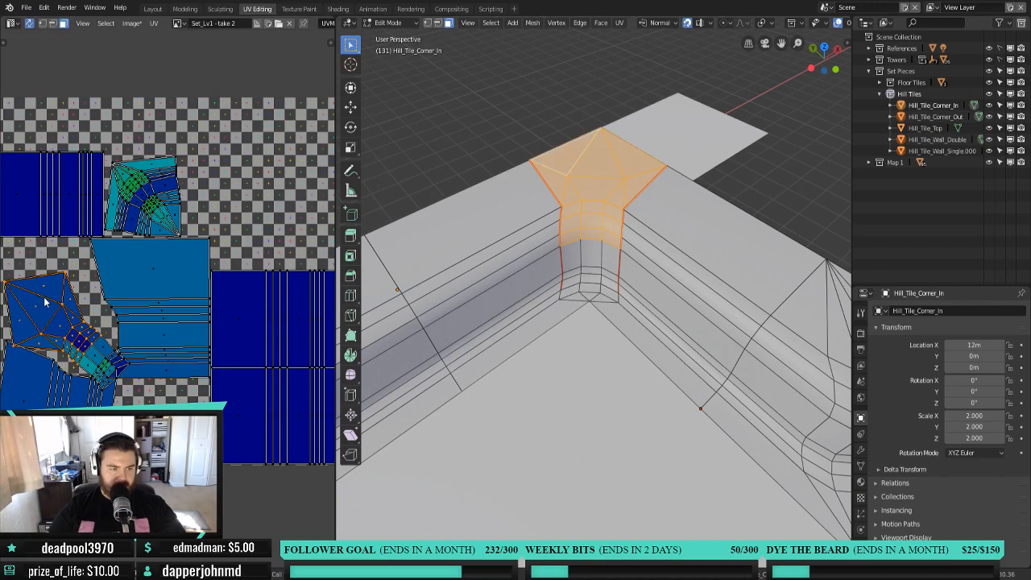
{"action": "key", "text": "shift+Tab"}
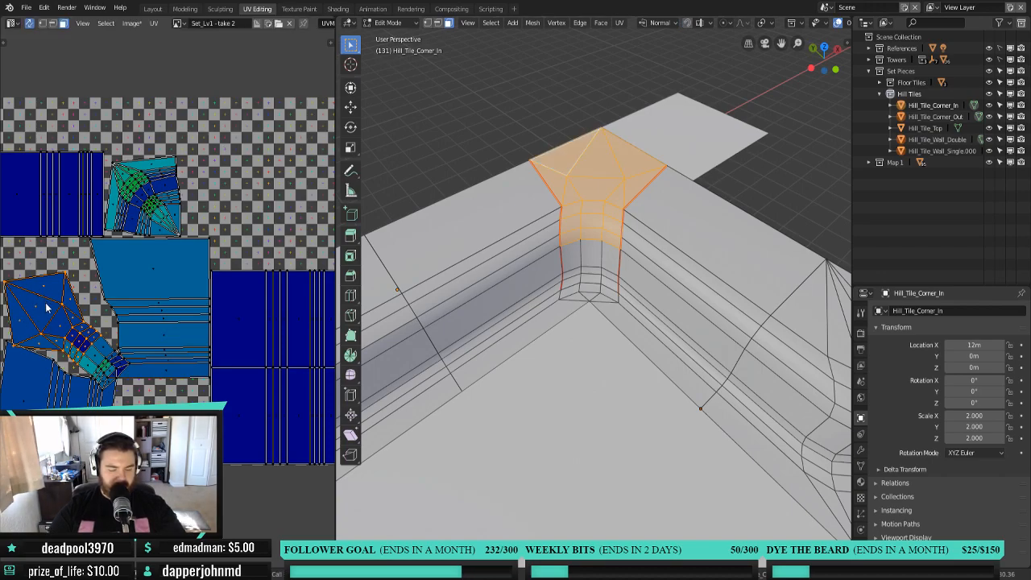
Try rotating the selected upper faces of the inner corner's central UV island, and undo the rotation.
{"action": "key", "text": "g"}
{"action": "right_click", "coordinate": [52, 294]}
{"action": "key", "text": "r"}
{"action": "left_click", "coordinate": [86, 283]}
{"action": "key", "text": "ctrl+z"}
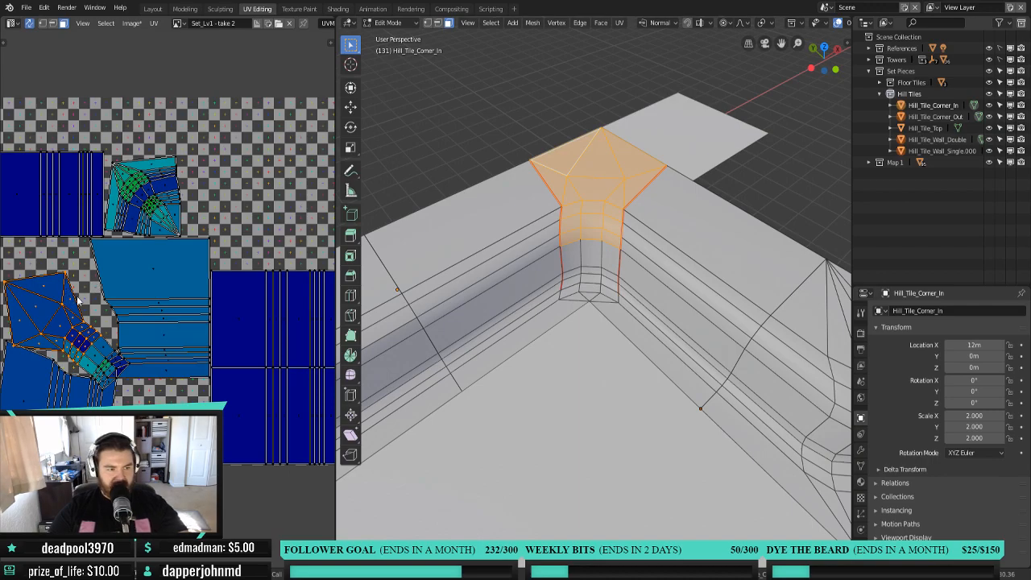
Reduce the proportional editing size to about 0.11 and try rotating the selected UV faces by about 5 degrees.
{"action": "key", "text": "g"}
{"action": "right_click", "coordinate": [84, 293]}
{"action": "key", "text": "g"}
{"action": "scroll", "coordinate": [81, 291], "scroll_direction": "up", "scroll_amount": 18}
{"action": "scroll", "coordinate": [83, 296], "scroll_direction": "up", "scroll_amount": 4}
{"action": "right_click", "coordinate": [84, 290]}
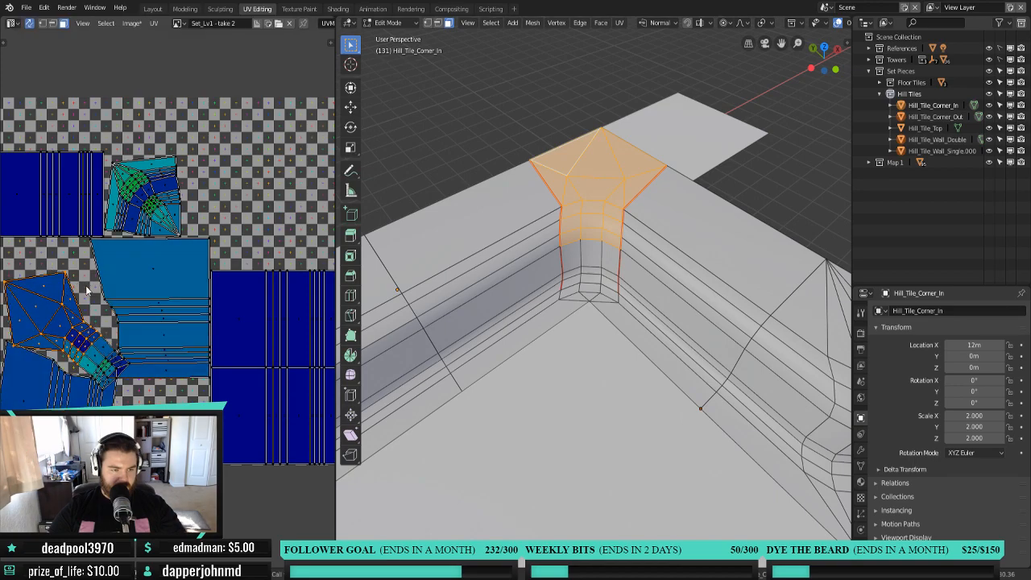
{"action": "key", "text": "g"}
{"action": "scroll", "coordinate": [85, 286], "scroll_direction": "up", "scroll_amount": 1}
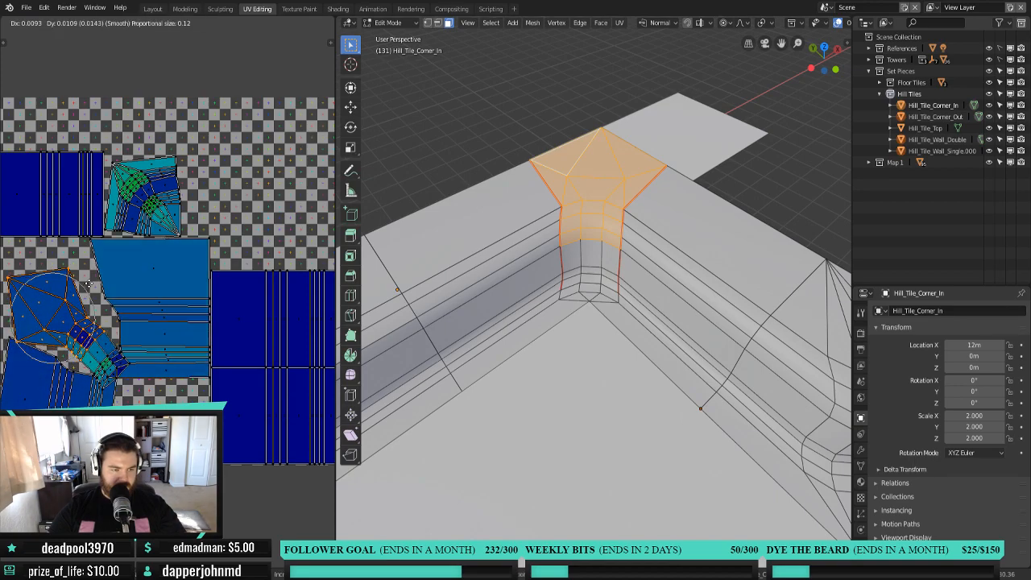
{"action": "right_click", "coordinate": [88, 286]}
{"action": "key", "text": "r"}
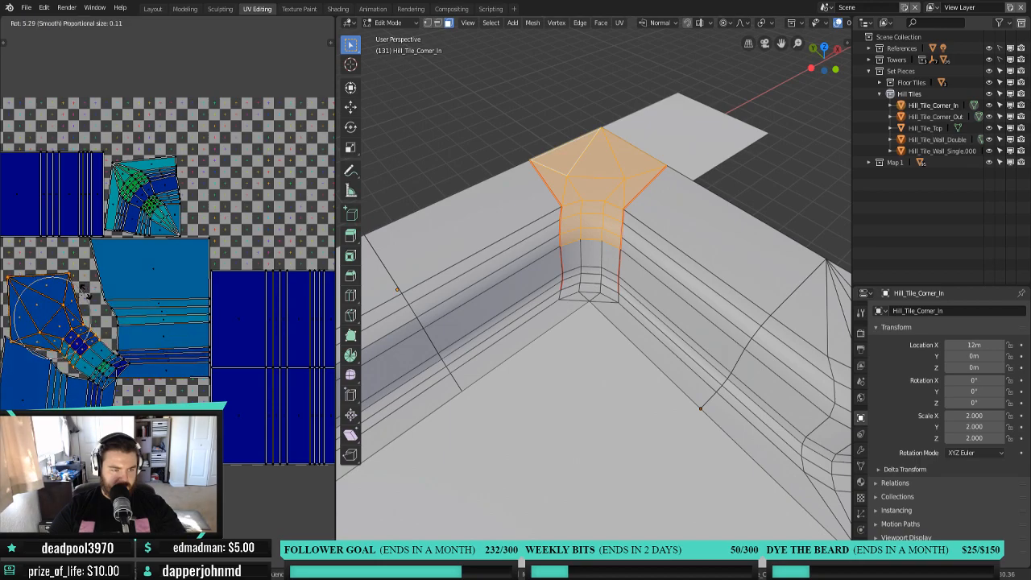
{"action": "left_click", "coordinate": [87, 296]}
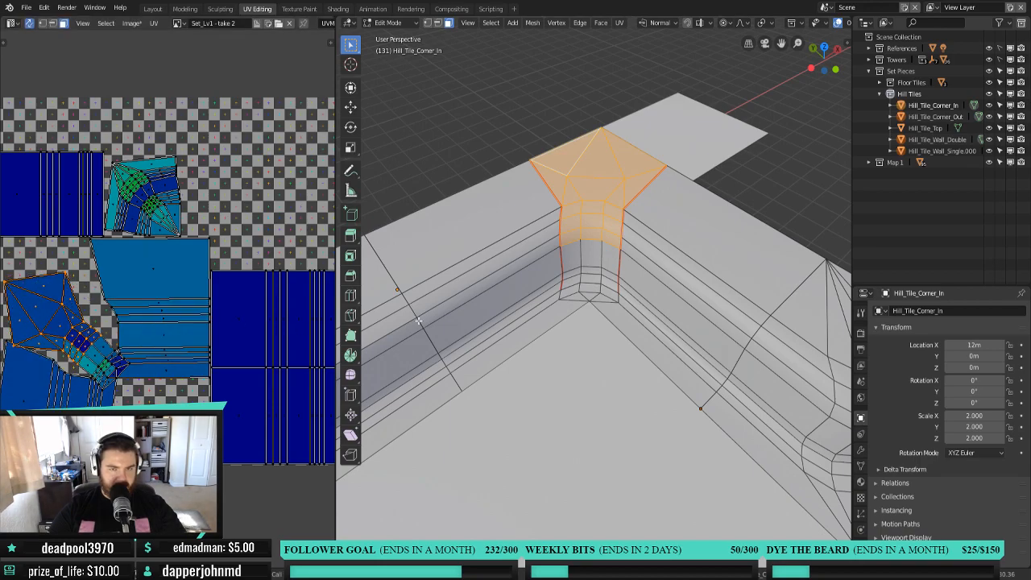
Select the whole inner corner tile and clear all its seams.
{"action": "left_click", "coordinate": [545, 180]}
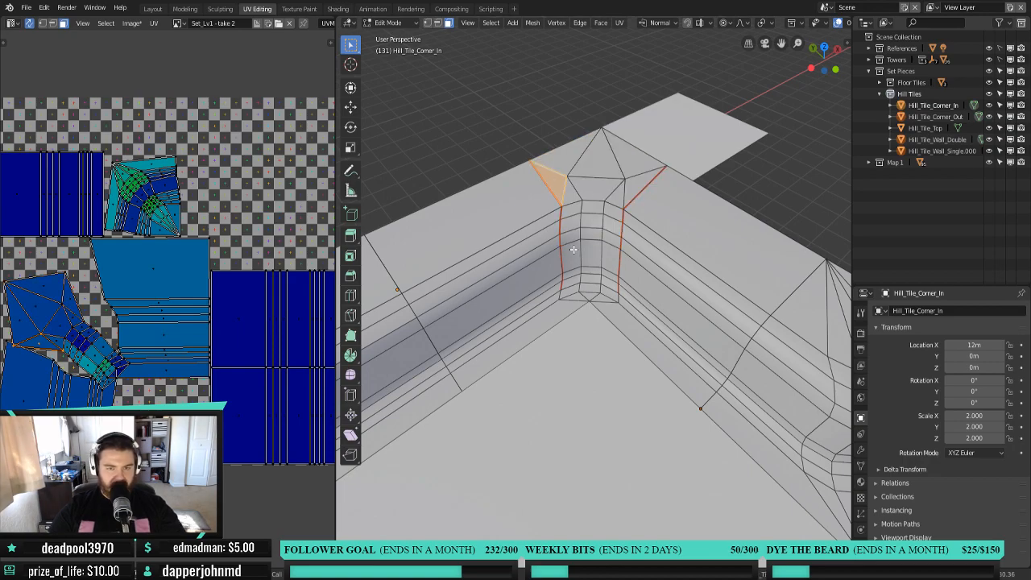
{"action": "key", "text": "l"}
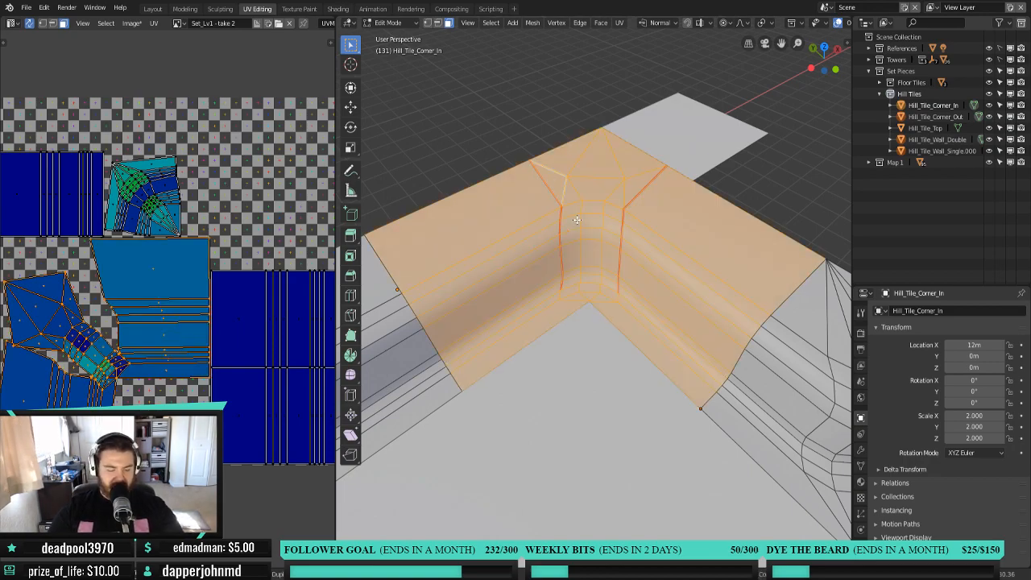
{"action": "right_click", "coordinate": [576, 219]}
{"action": "left_click", "coordinate": [577, 219]}
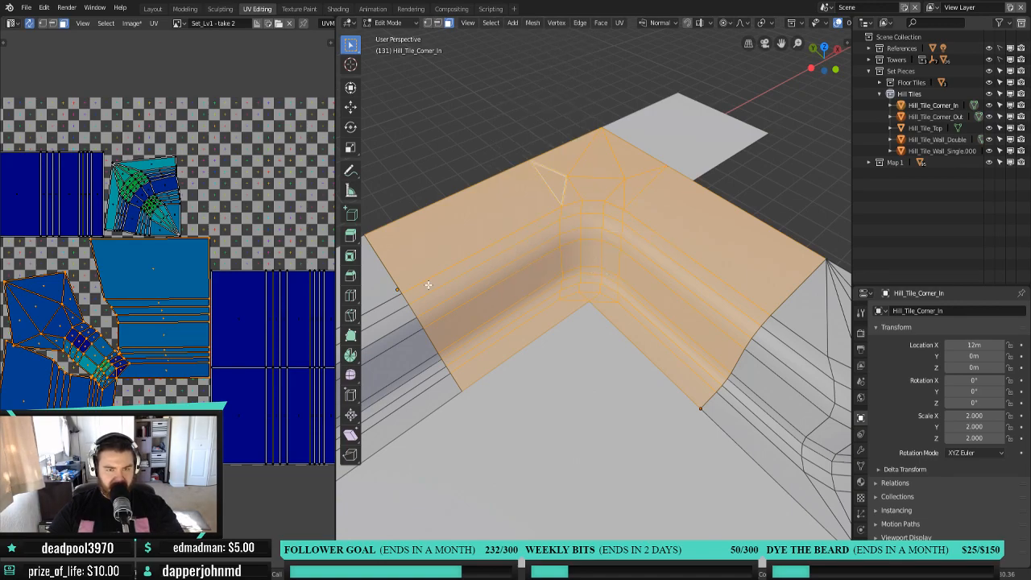
Mark seams along the upper and lower edge loops of the wall slope on both the inner and outer corner tiles.
{"action": "key", "text": "alt+a"}
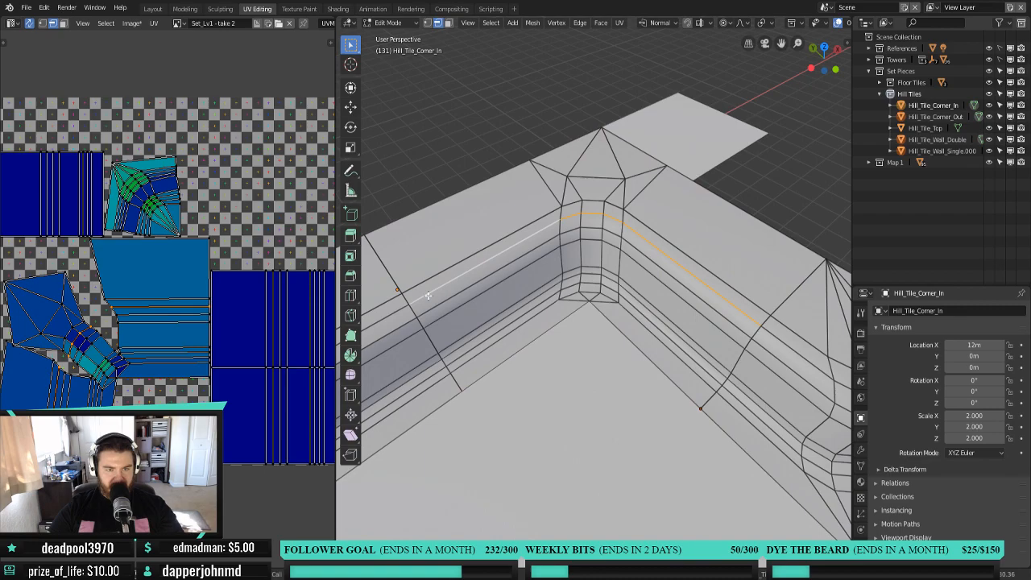
{"action": "left_click", "coordinate": [452, 352], "text": "alt"}
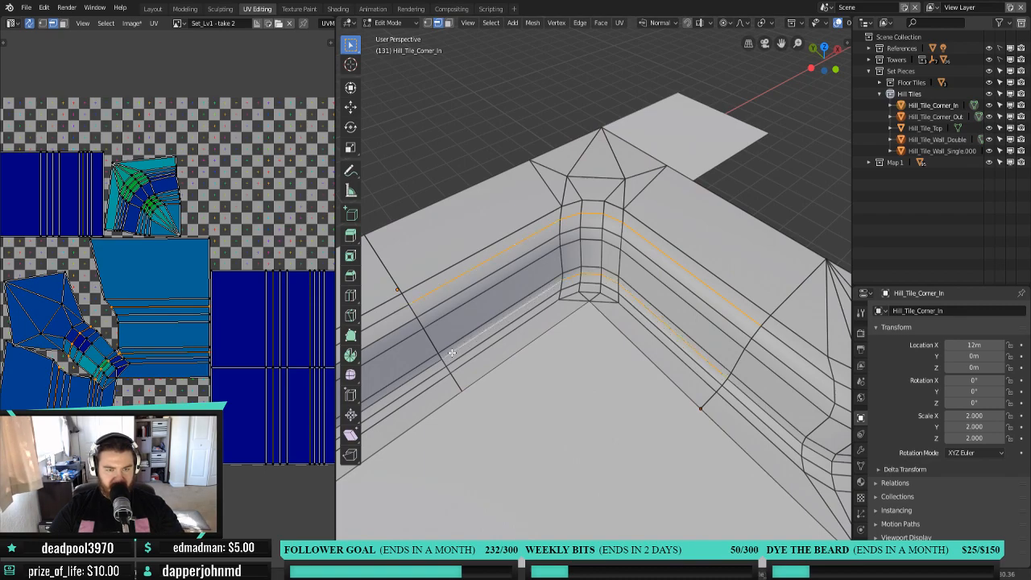
{"action": "left_click", "coordinate": [750, 401], "text": "alt+shift"}
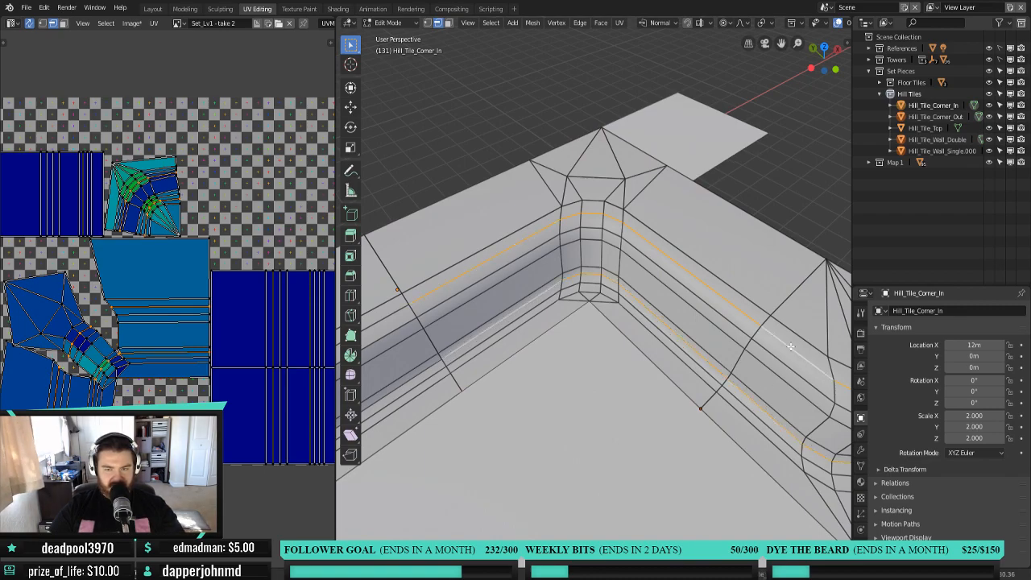
{"action": "key", "text": "ctrl+e"}
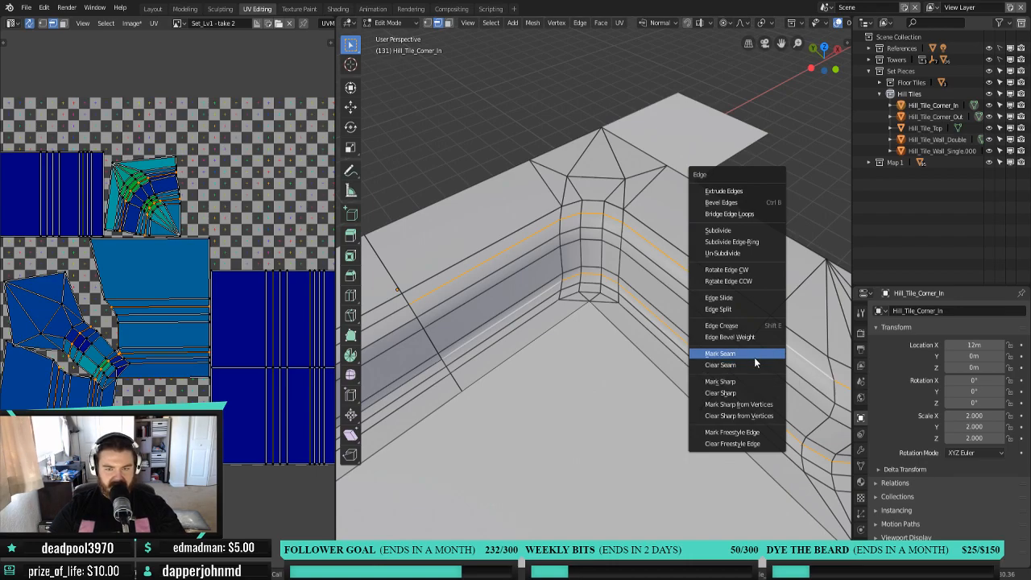
{"action": "left_click", "coordinate": [754, 355]}
Select all geometry of the hill tiles and unwrap it using the new seams.
{"action": "key", "text": "a"}
{"action": "key", "text": "i"}
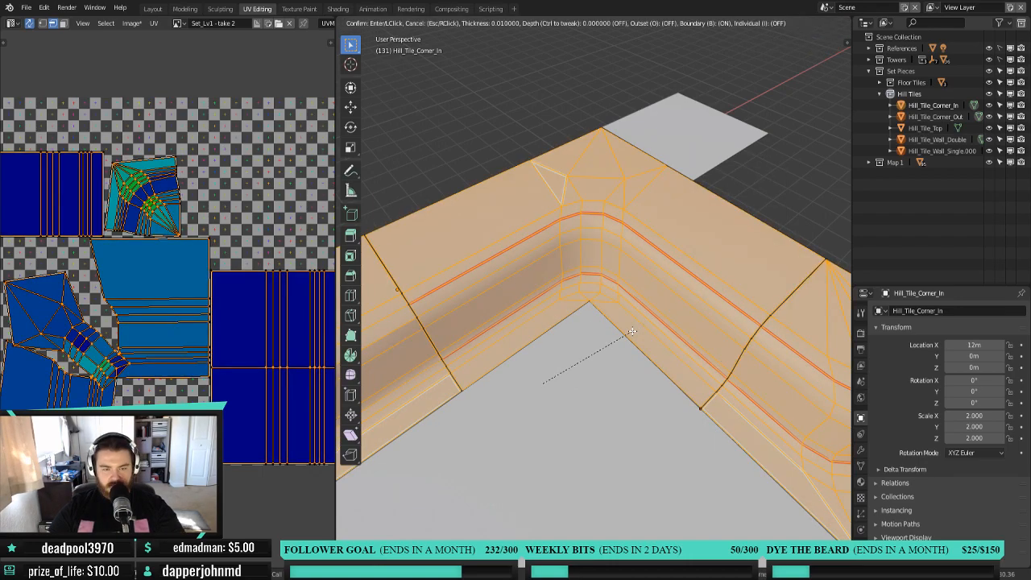
{"action": "key", "text": "Escape"}
{"action": "key", "text": "u"}
{"action": "left_click", "coordinate": [631, 330]}
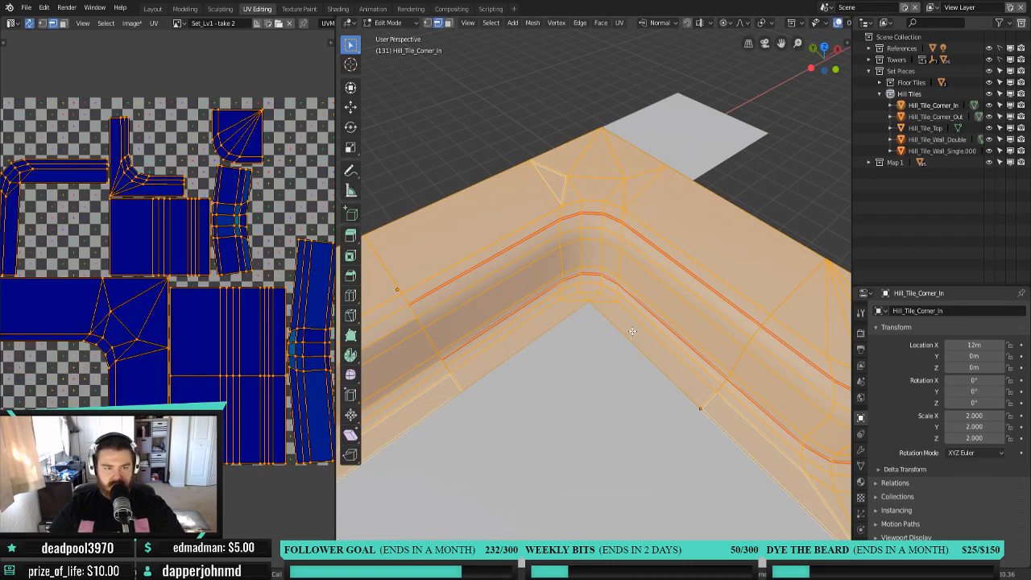
{"action": "scroll", "coordinate": [200, 390], "scroll_direction": "down", "scroll_amount": 2}
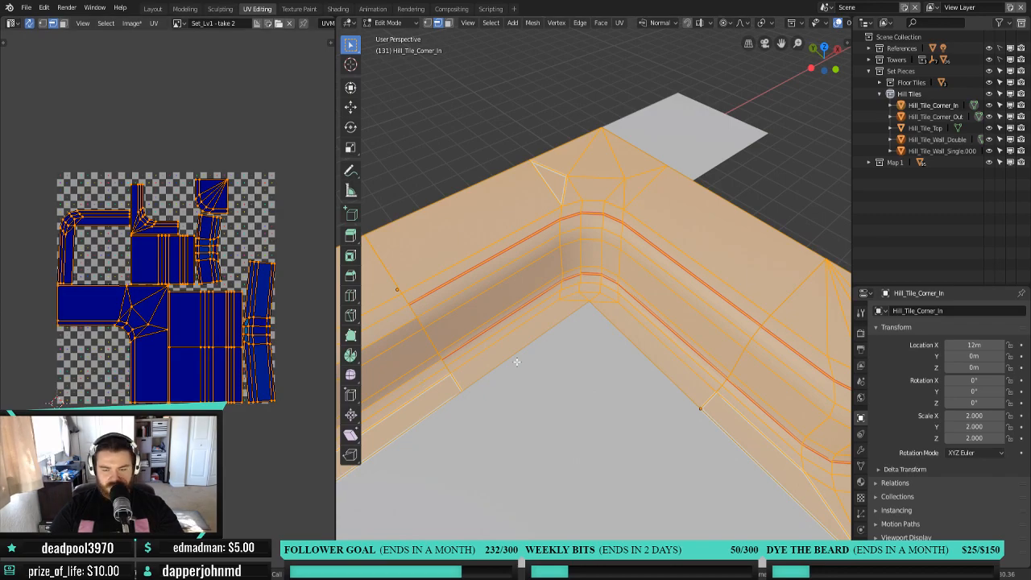
Move all UV islands together out of the texture square into the empty space to its left.
{"action": "scroll", "coordinate": [517, 362], "scroll_direction": "down", "scroll_amount": 3}
{"action": "middle_click_drag", "start_coordinate": [518, 379], "coordinate": [572, 301]}
{"action": "key", "text": "a"}
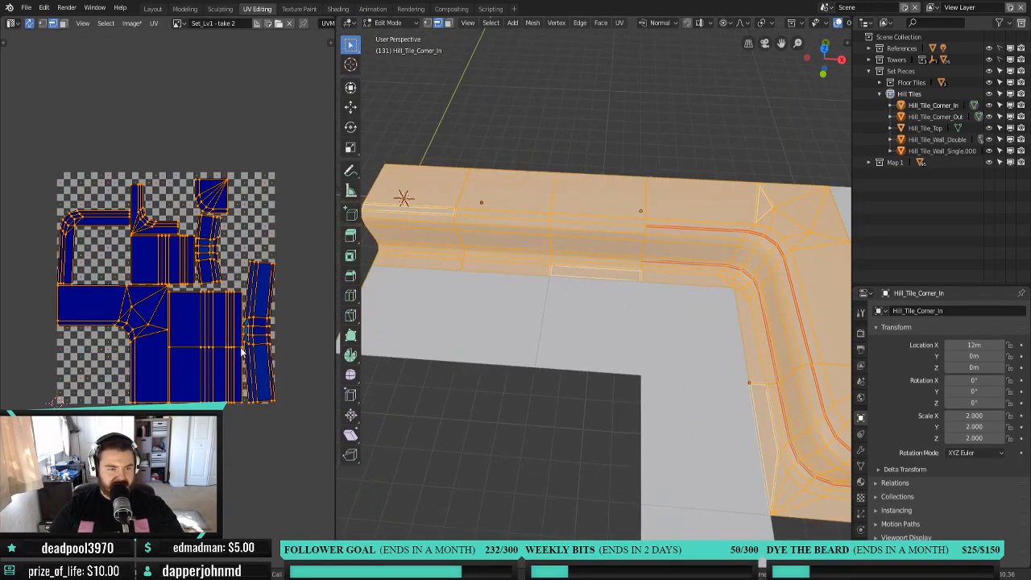
{"action": "middle_click_drag", "start_coordinate": [175, 405], "coordinate": [247, 400]}
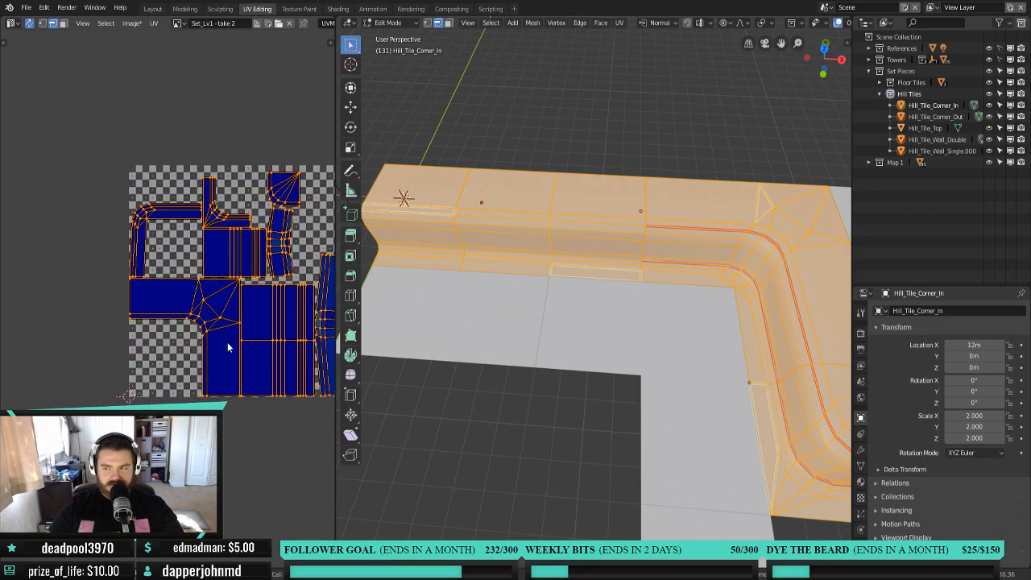
{"action": "key", "text": "g"}
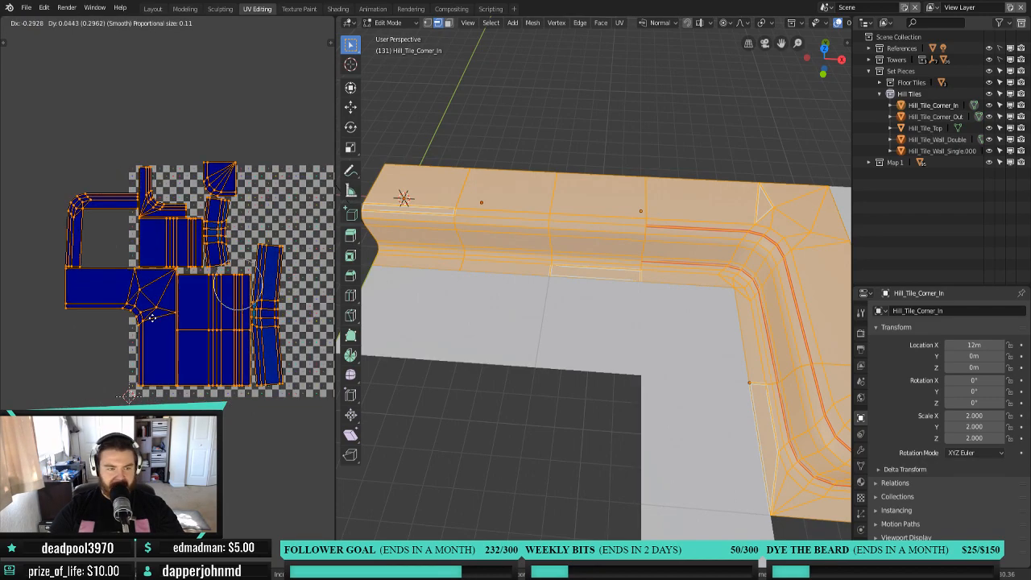
{"action": "left_click", "coordinate": [326, 337]}
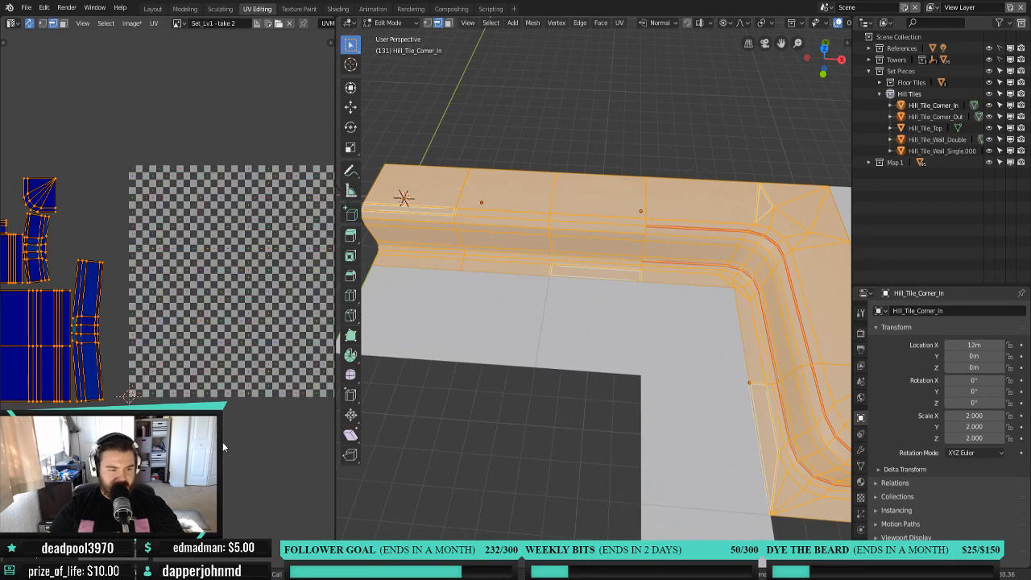
{"action": "scroll", "coordinate": [233, 314], "scroll_direction": "down", "scroll_amount": 4}
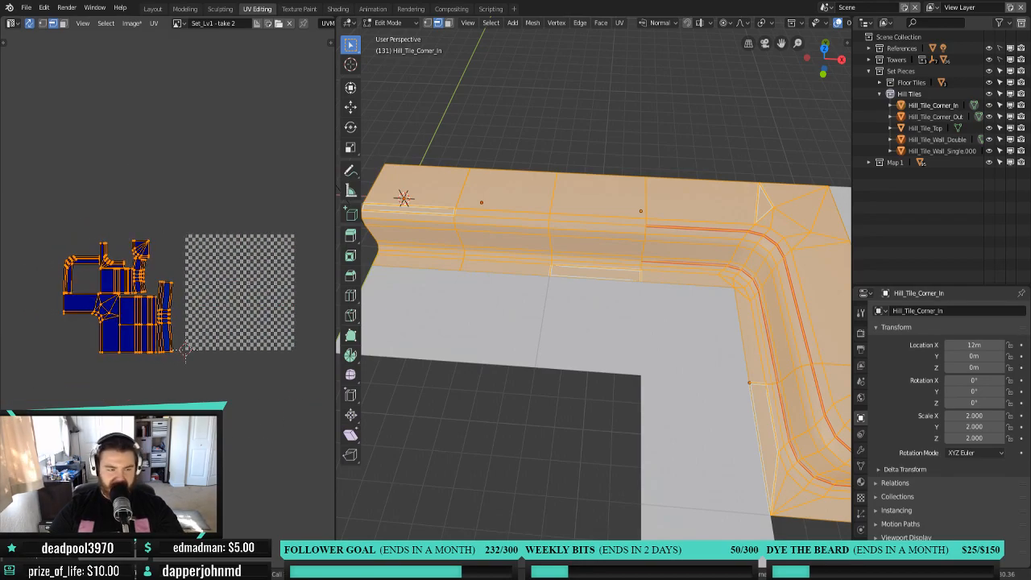
{"action": "scroll", "coordinate": [185, 322], "scroll_direction": "up", "scroll_amount": 2}
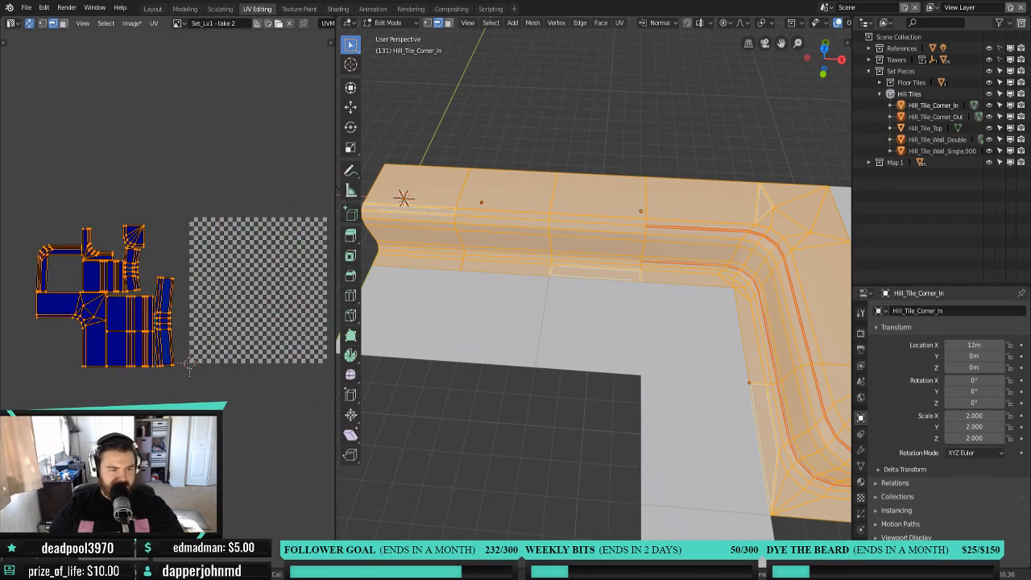
Widen the UV editor area so that the loose islands and the whole texture square fit side by side.
{"action": "left_click_drag", "start_coordinate": [336, 236], "coordinate": [589, 225]}
{"action": "scroll", "coordinate": [336, 333], "scroll_direction": "up", "scroll_amount": 3}
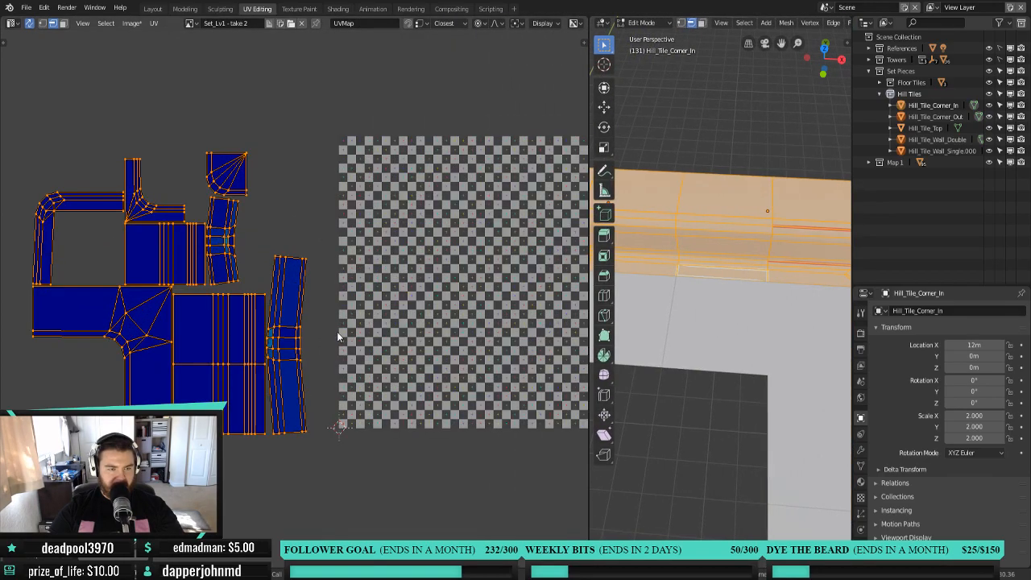
{"action": "middle_click_drag", "start_coordinate": [336, 331], "coordinate": [316, 302]}
{"action": "scroll", "coordinate": [304, 284], "scroll_direction": "down", "scroll_amount": 1}
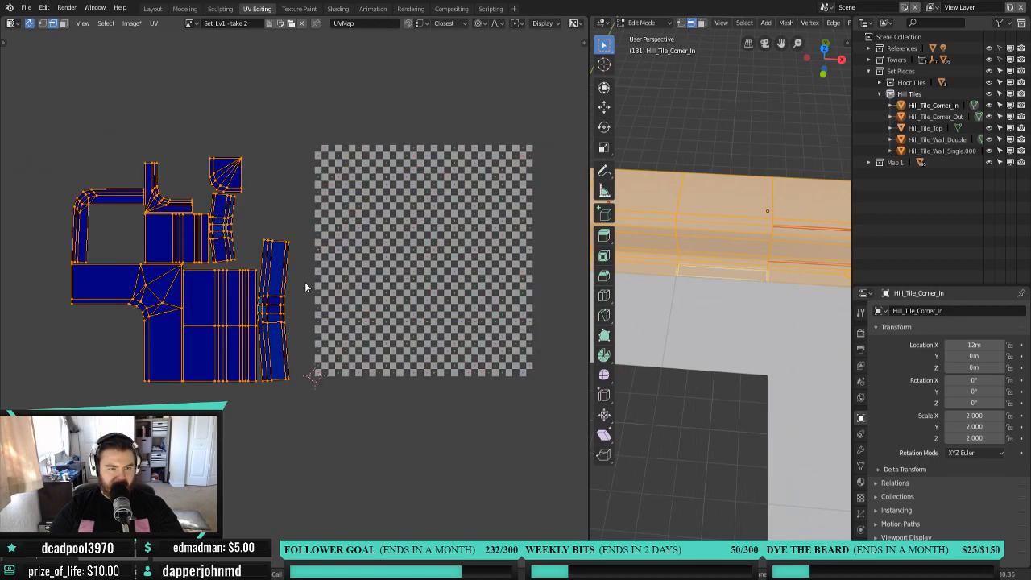
Move the inner corner's L-shaped top UV island into the upper-right corner of the texture square.
{"action": "left_click", "coordinate": [166, 299]}
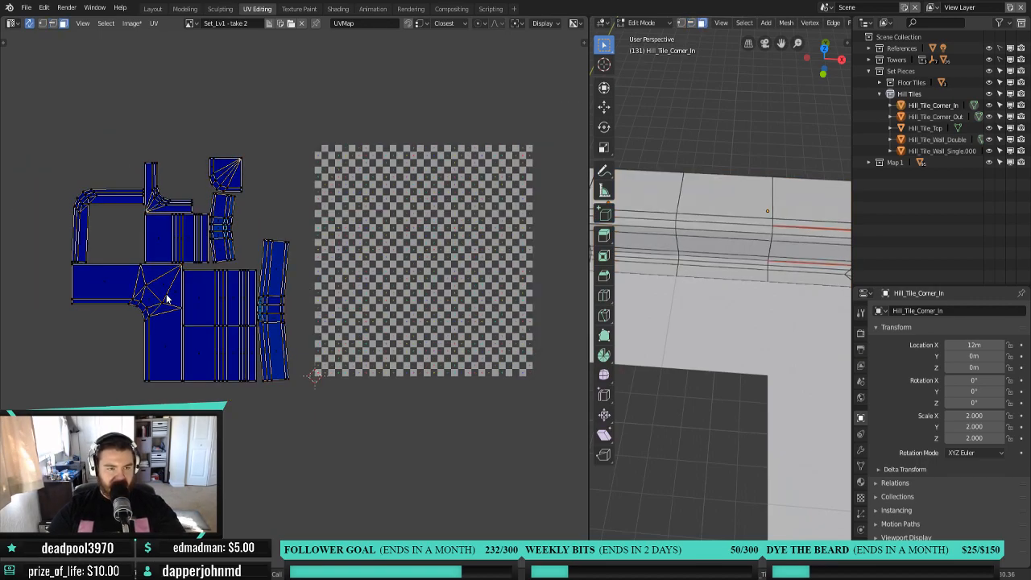
{"action": "key", "text": "l"}
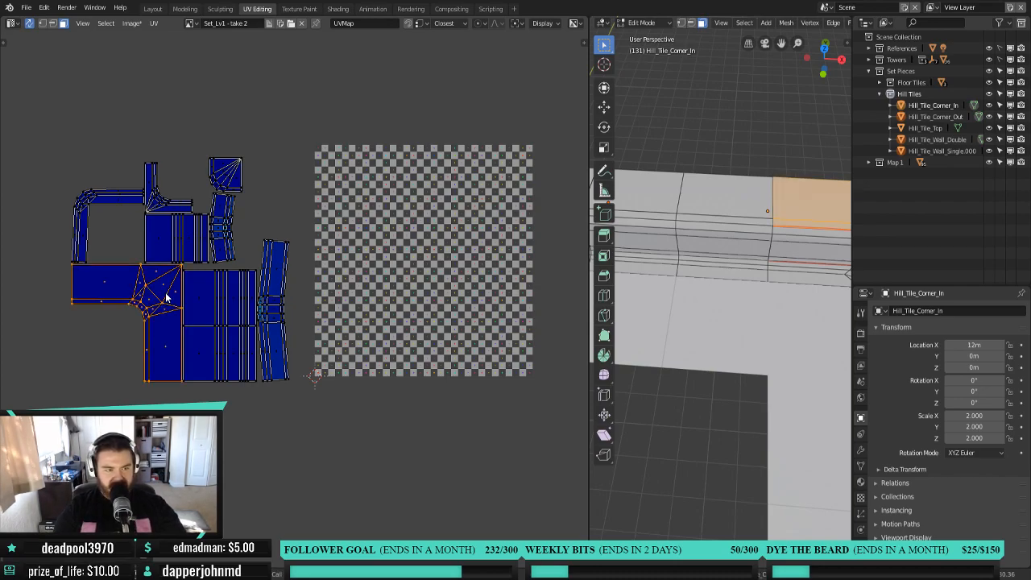
{"action": "key", "text": "g"}
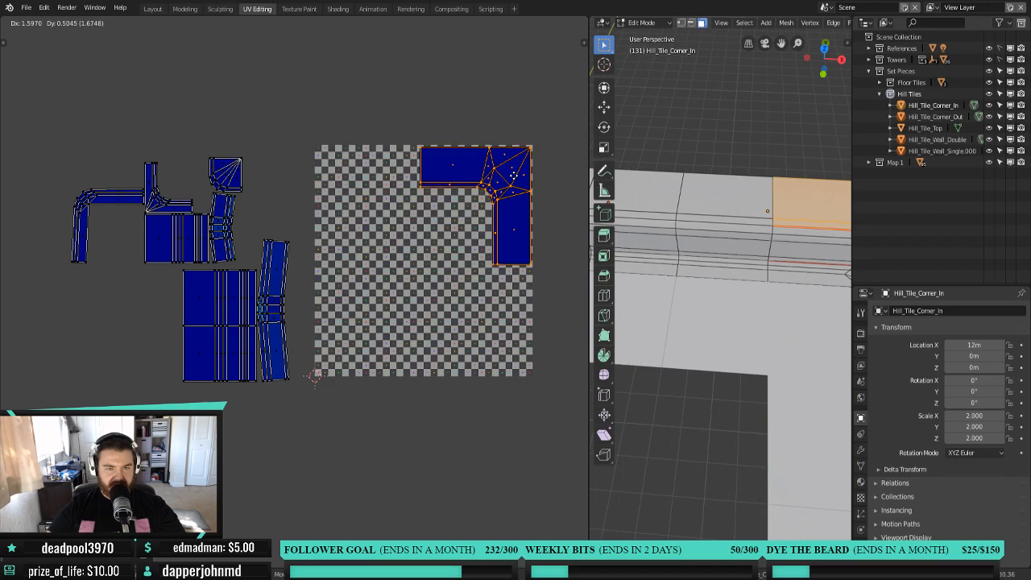
{"action": "left_click", "coordinate": [513, 177]}
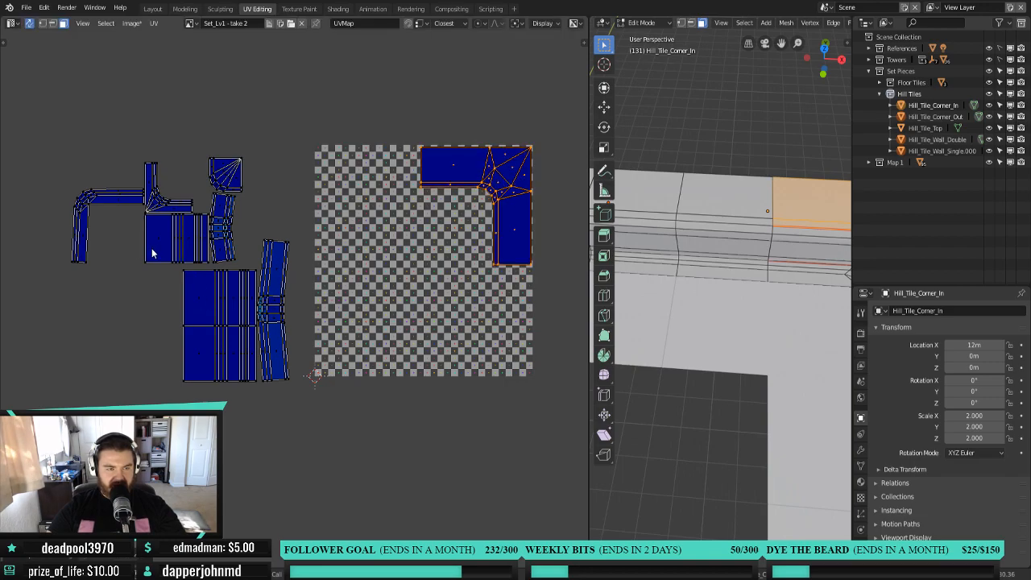
Rotate the double wall's UV island by 90 degrees and place it in the upper-left corner of the texture square.
{"action": "left_click", "coordinate": [203, 307]}
{"action": "key", "text": "l"}
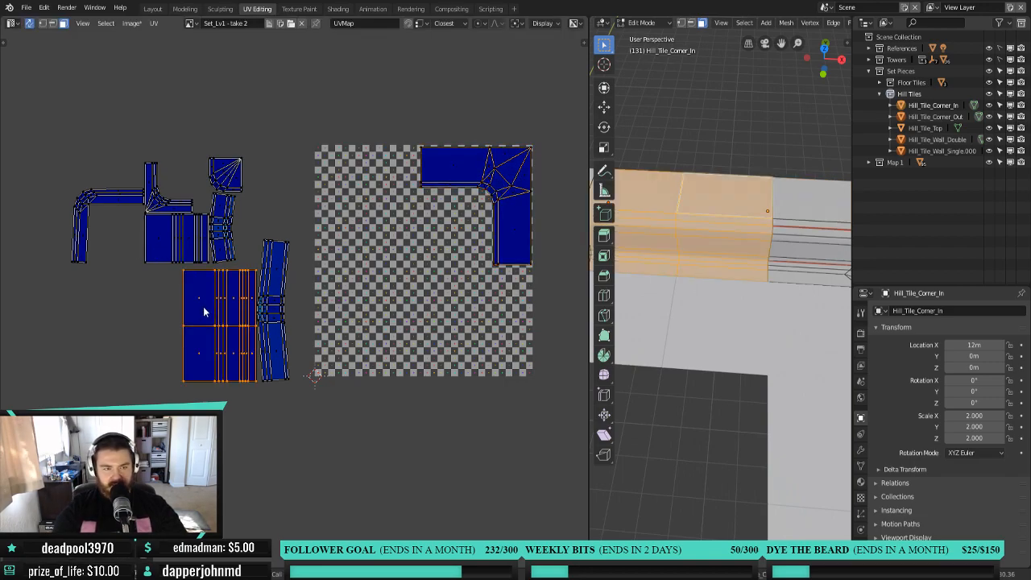
{"action": "type", "text": "r90"}
{"action": "key", "text": "Return"}
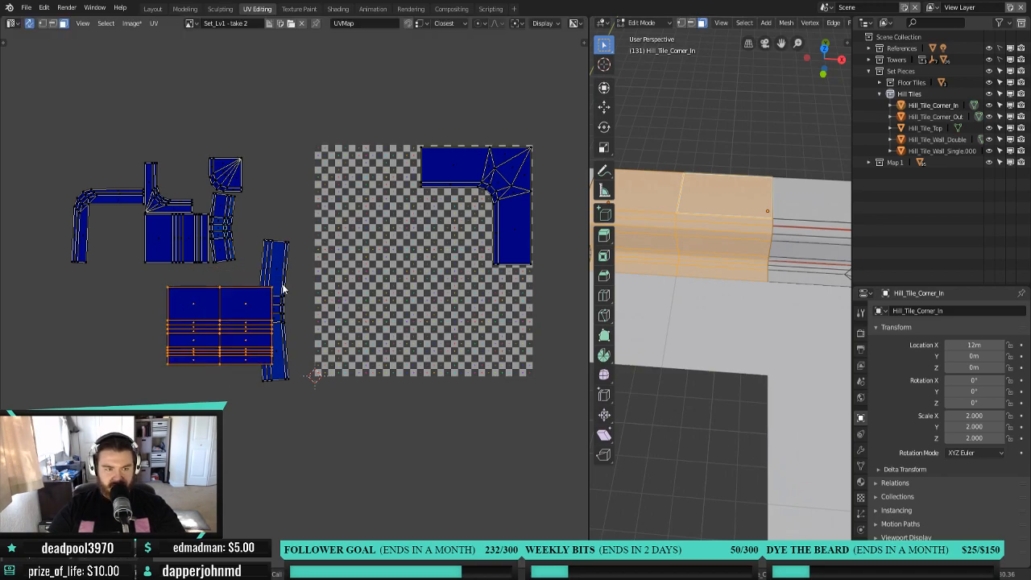
{"action": "key", "text": "g"}
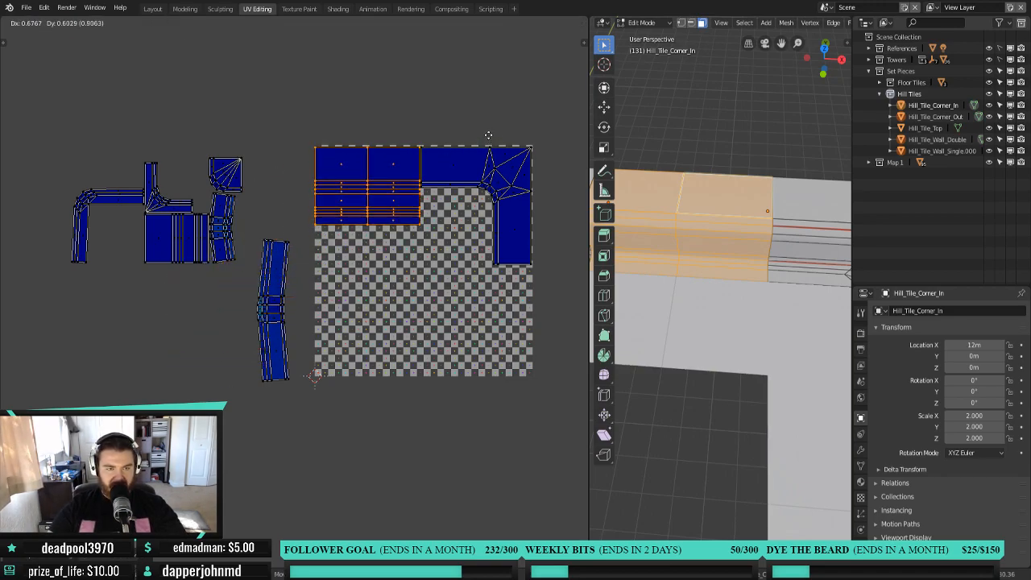
{"action": "left_click", "coordinate": [488, 137]}
Nudge the double wall's UV island up along Y to the top edge of the texture square.
{"action": "scroll", "coordinate": [426, 232], "scroll_direction": "up", "scroll_amount": 3}
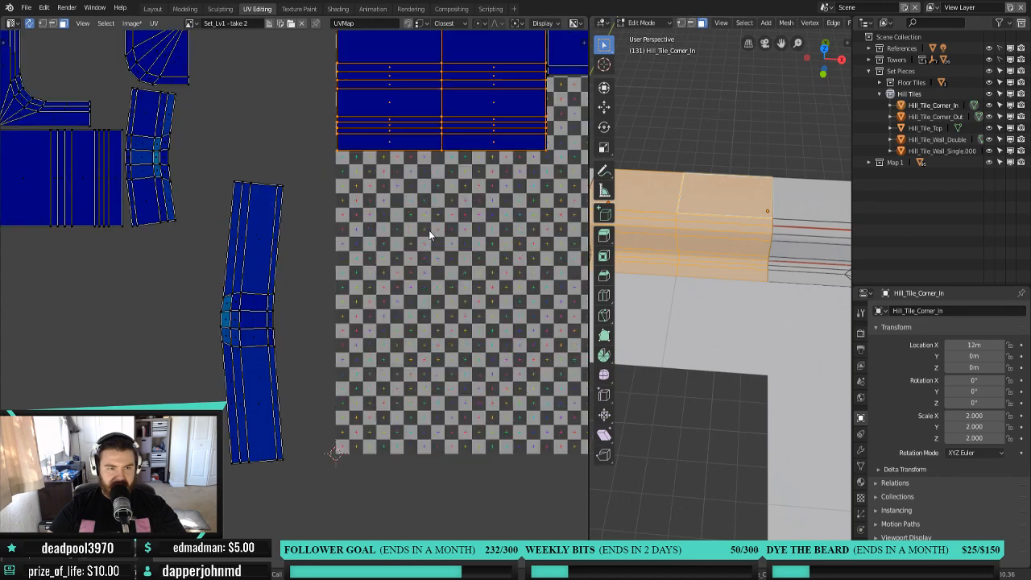
{"action": "scroll", "coordinate": [455, 214], "scroll_direction": "up", "scroll_amount": 1}
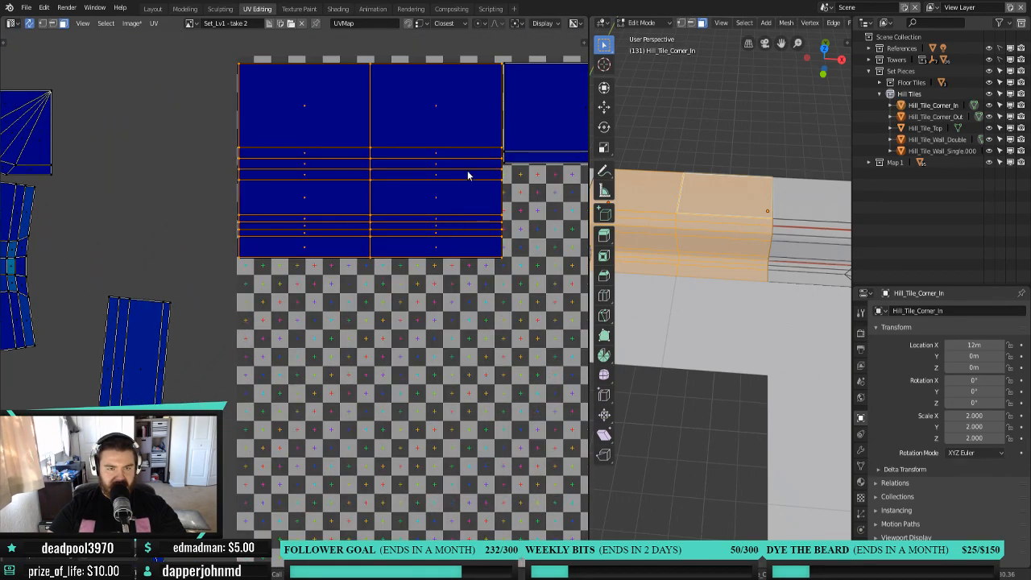
{"action": "middle_click_drag", "start_coordinate": [467, 173], "coordinate": [469, 207]}
{"action": "key", "text": "g"}
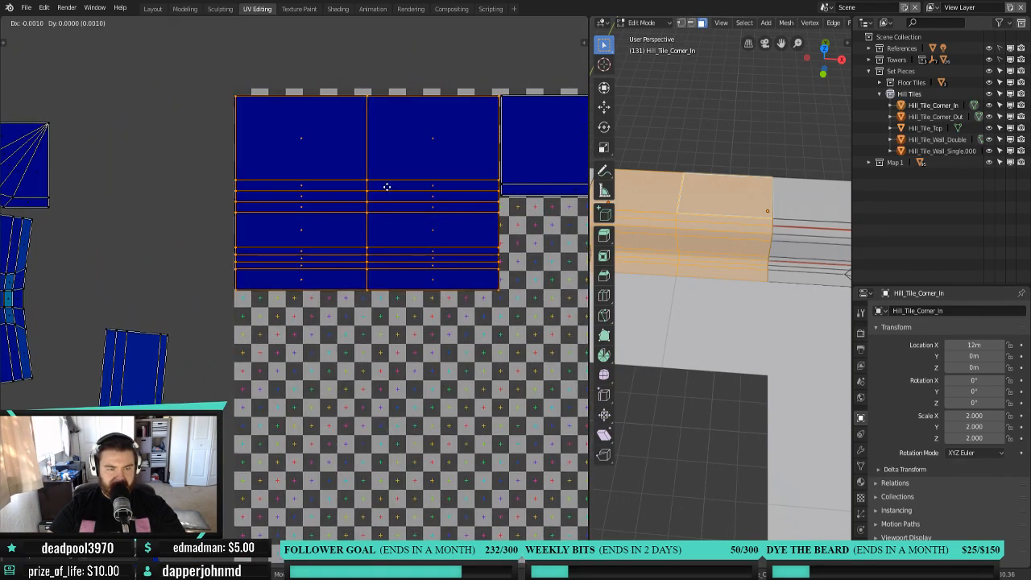
{"action": "key", "text": "y"}
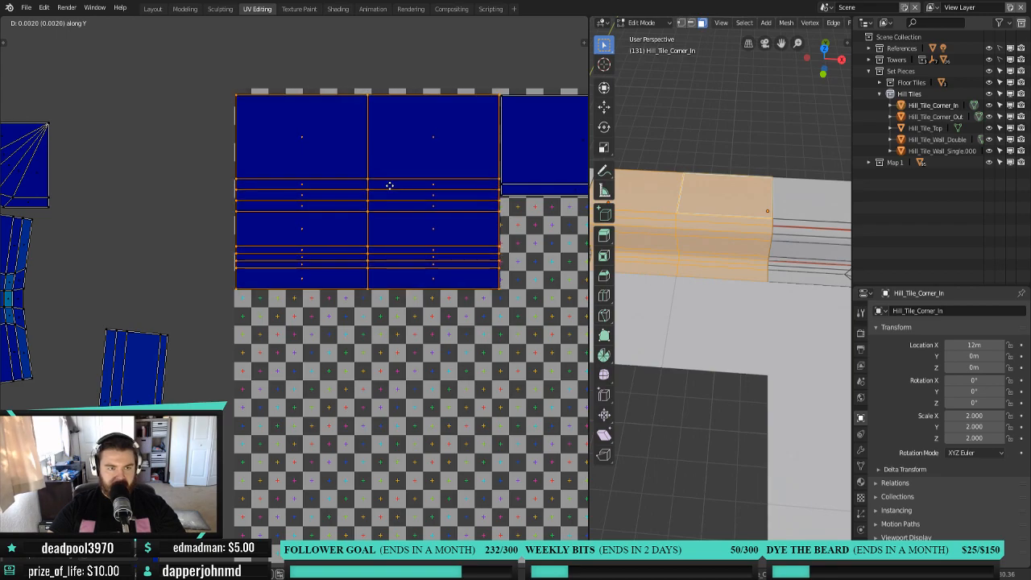
{"action": "left_click", "coordinate": [393, 184]}
{"action": "scroll", "coordinate": [483, 234], "scroll_direction": "down", "scroll_amount": 2}
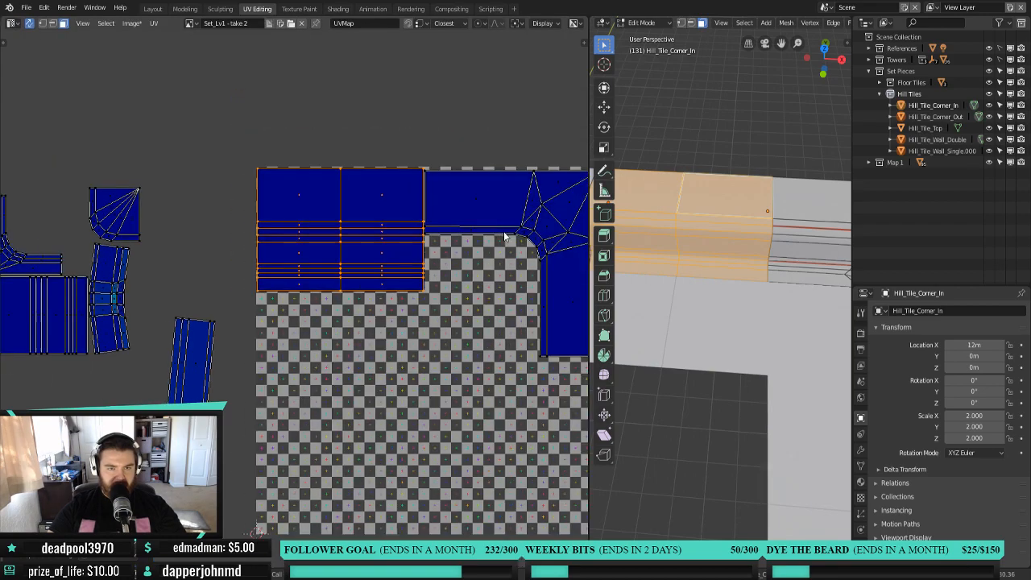
Nudge the L-shaped UV island slightly right along X and up about 0.006 along Y into the texture square's corner.
{"action": "left_click", "coordinate": [528, 217]}
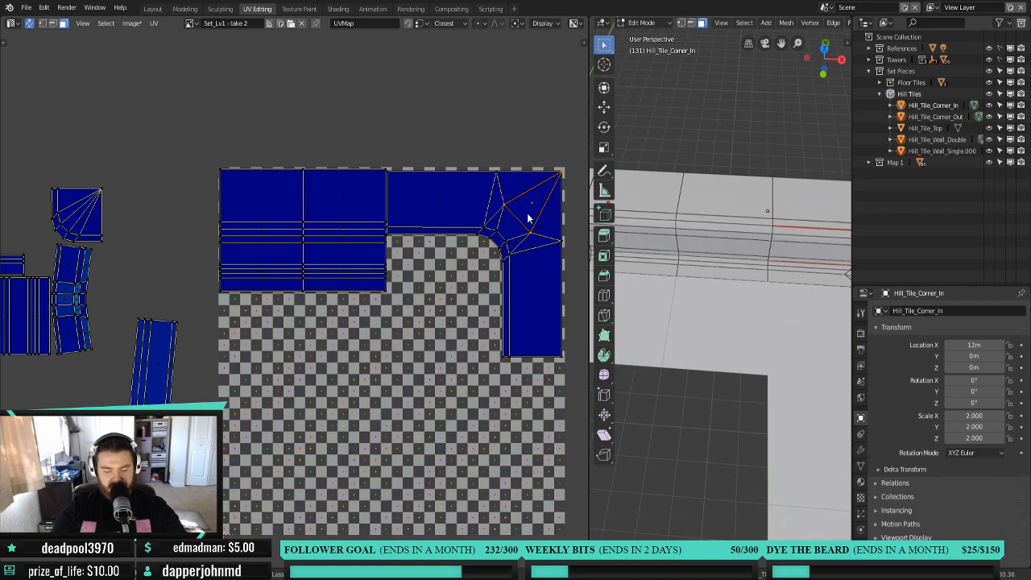
{"action": "key", "text": "l"}
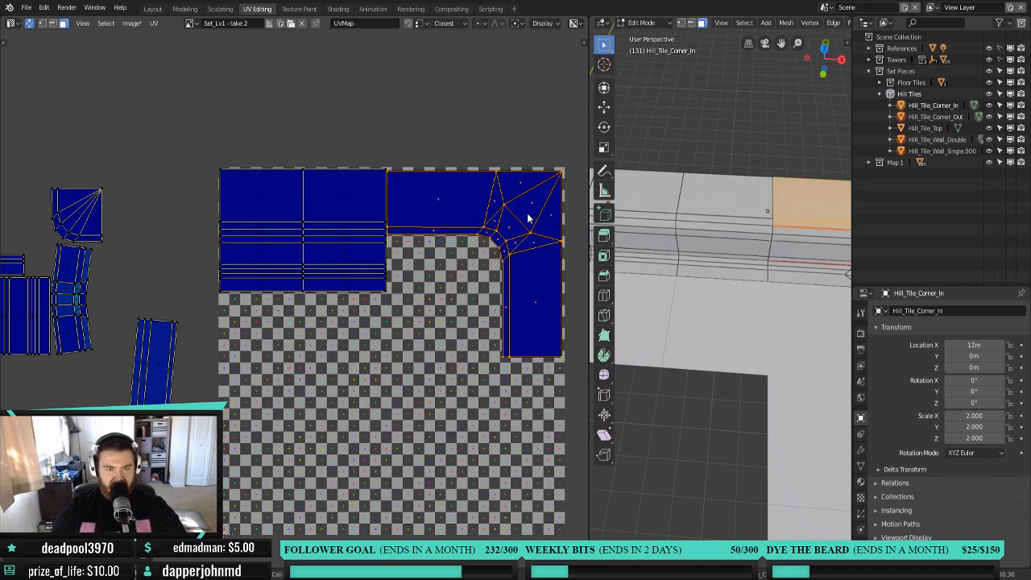
{"action": "key", "text": "g"}
{"action": "key", "text": "x"}
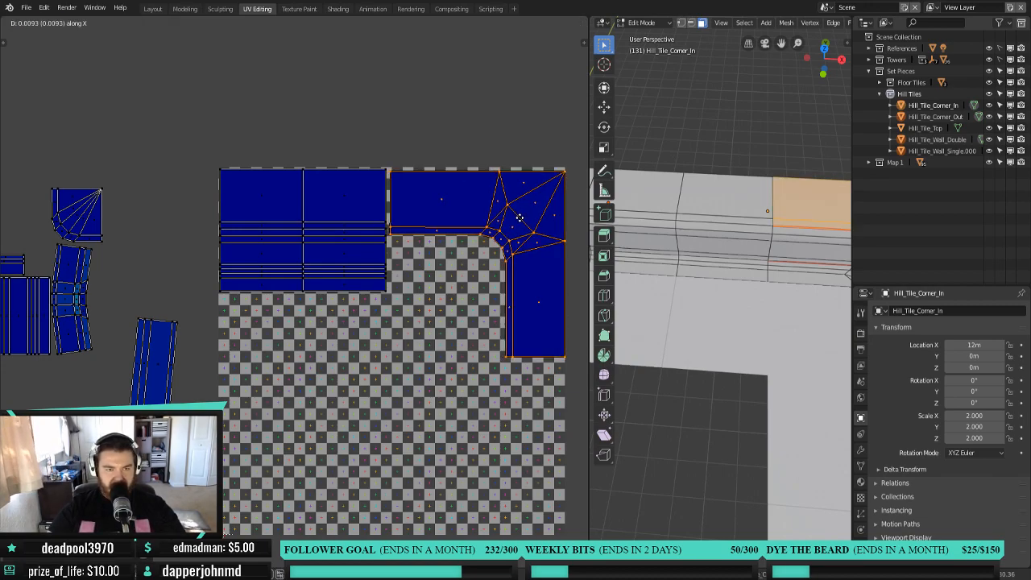
{"action": "left_click", "coordinate": [518, 219]}
{"action": "key", "text": "g"}
{"action": "key", "text": "y"}
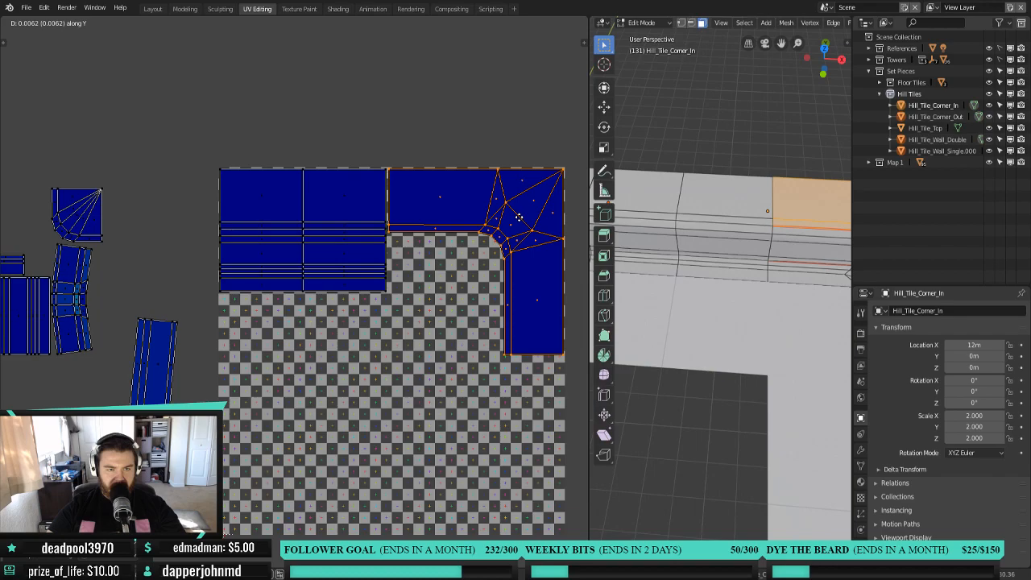
{"action": "left_click", "coordinate": [522, 219]}
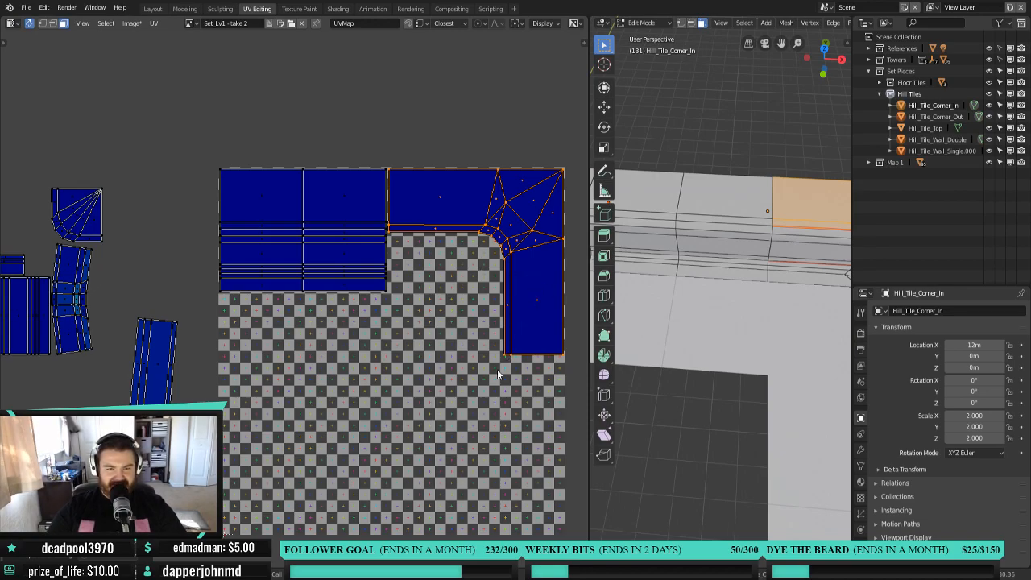
Rotate the single wall's UV island by 180 degrees and try placing it beneath the L-shaped island's lower end.
{"action": "middle_click_drag", "start_coordinate": [472, 399], "coordinate": [460, 346]}
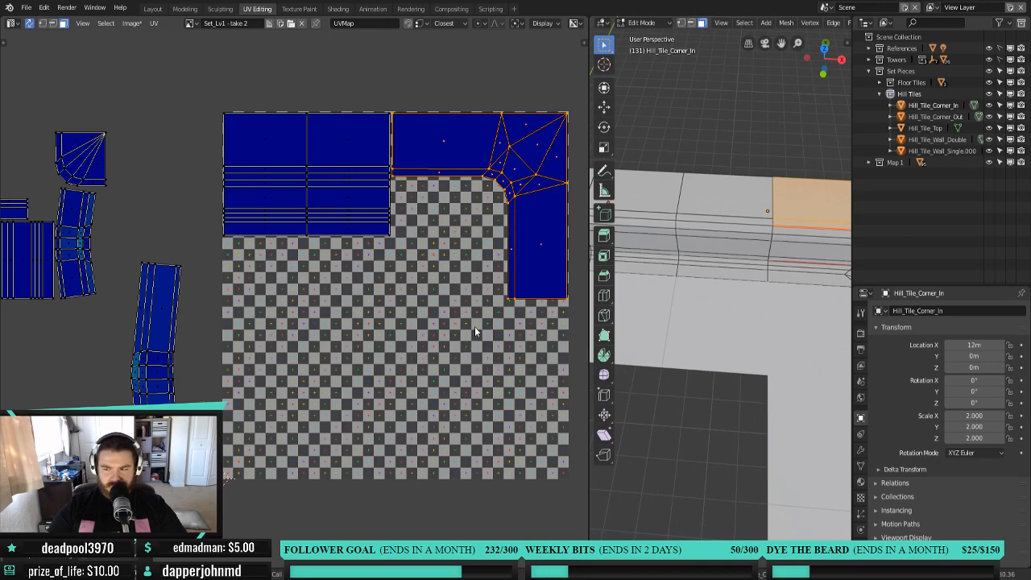
{"action": "middle_click_drag", "start_coordinate": [99, 332], "coordinate": [204, 322]}
{"action": "scroll", "coordinate": [218, 323], "scroll_direction": "down", "scroll_amount": 2}
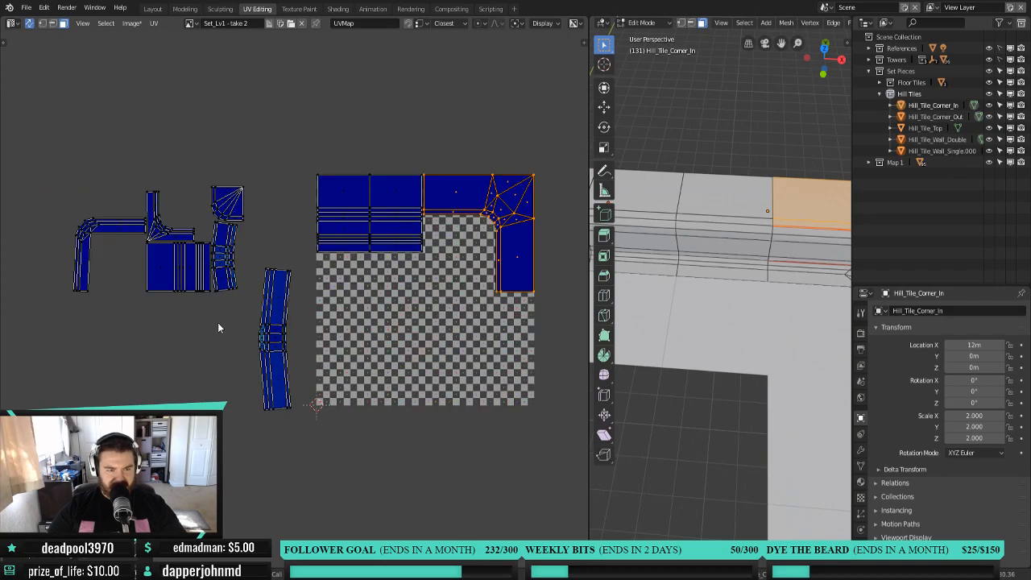
{"action": "left_click", "coordinate": [100, 232]}
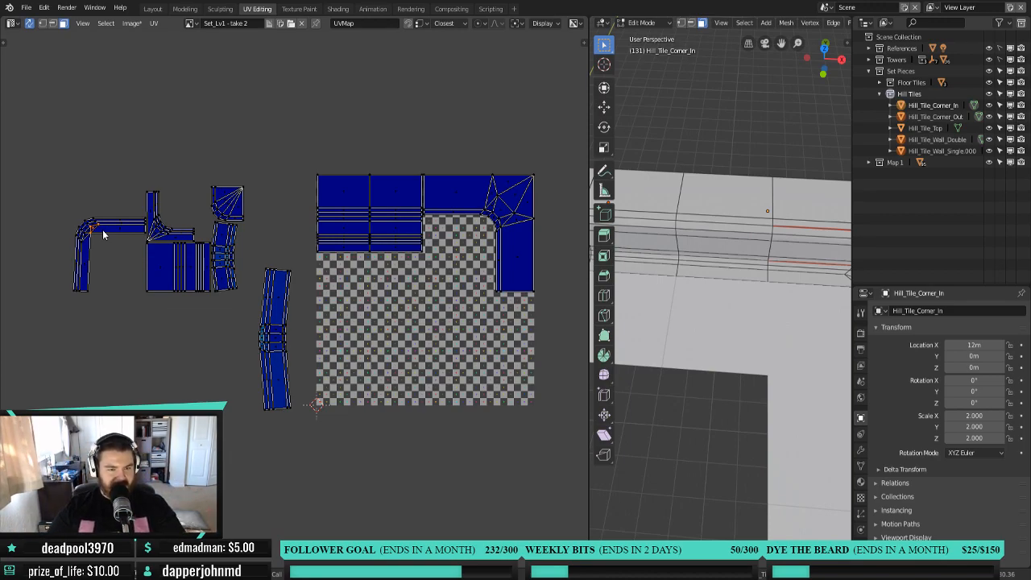
{"action": "left_click", "coordinate": [165, 263]}
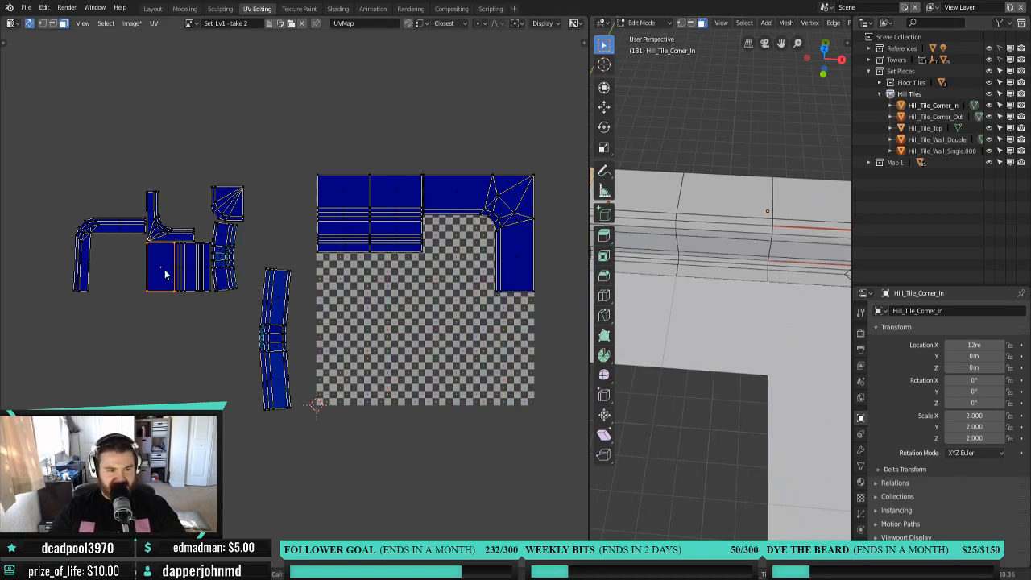
{"action": "key", "text": "l"}
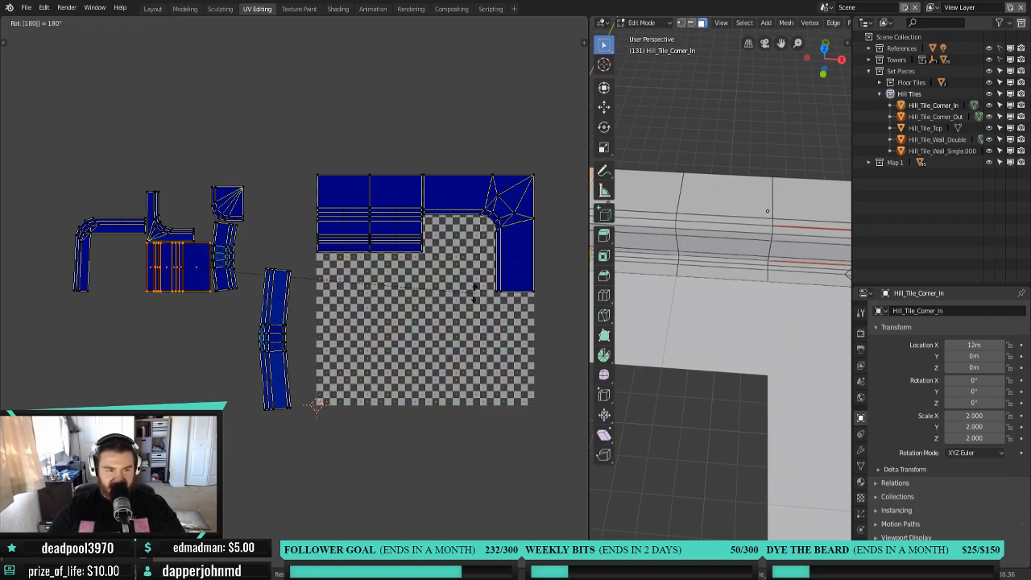
{"action": "key", "text": "g"}
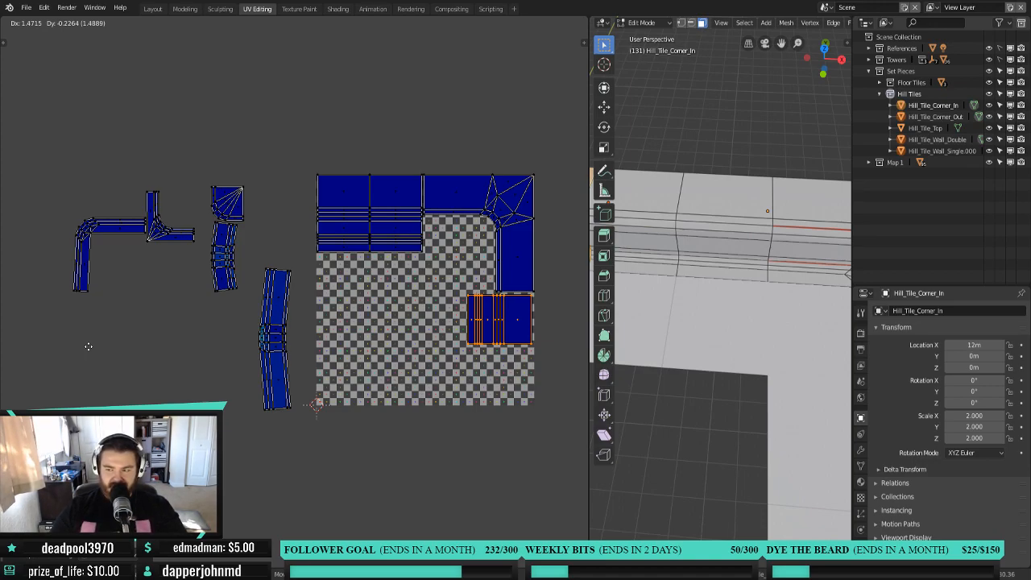
{"action": "right_click", "coordinate": [543, 330]}
Rotate the single wall's UV island by -90 degrees and move it over the double wall island's upper-left corner.
{"action": "scroll", "coordinate": [405, 394], "scroll_direction": "up", "scroll_amount": 1}
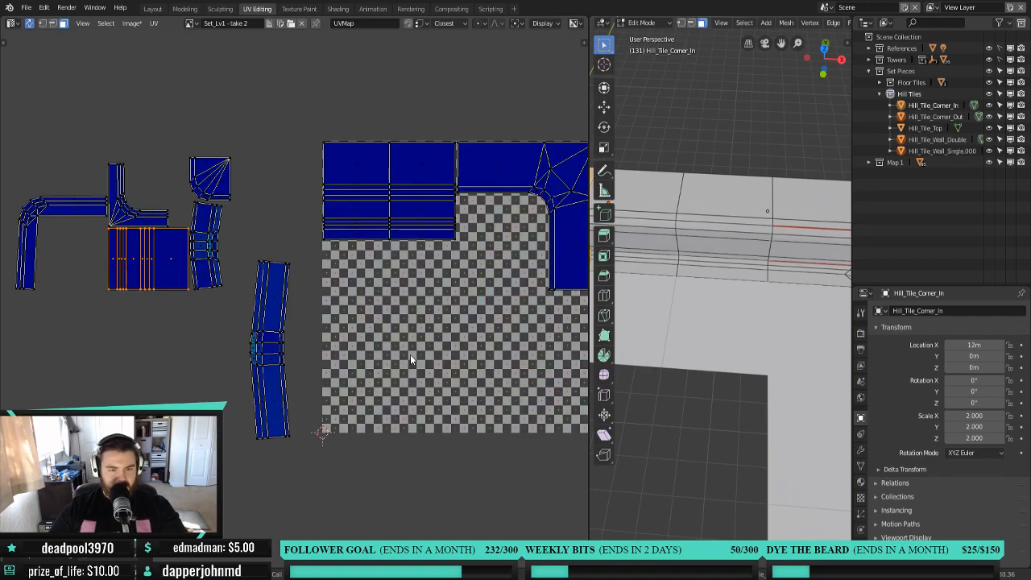
{"action": "key", "text": "r"}
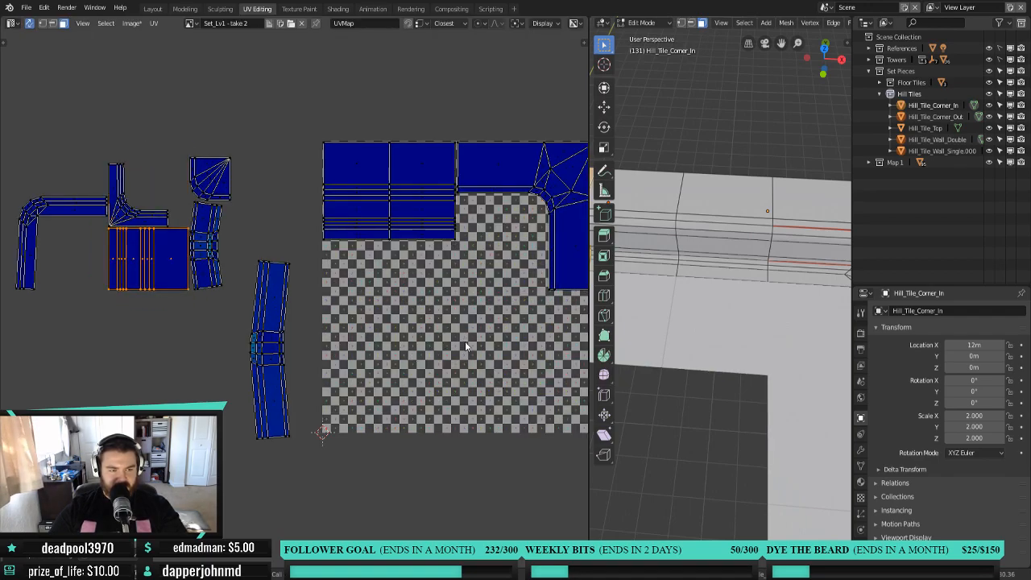
{"action": "type", "text": "90"}
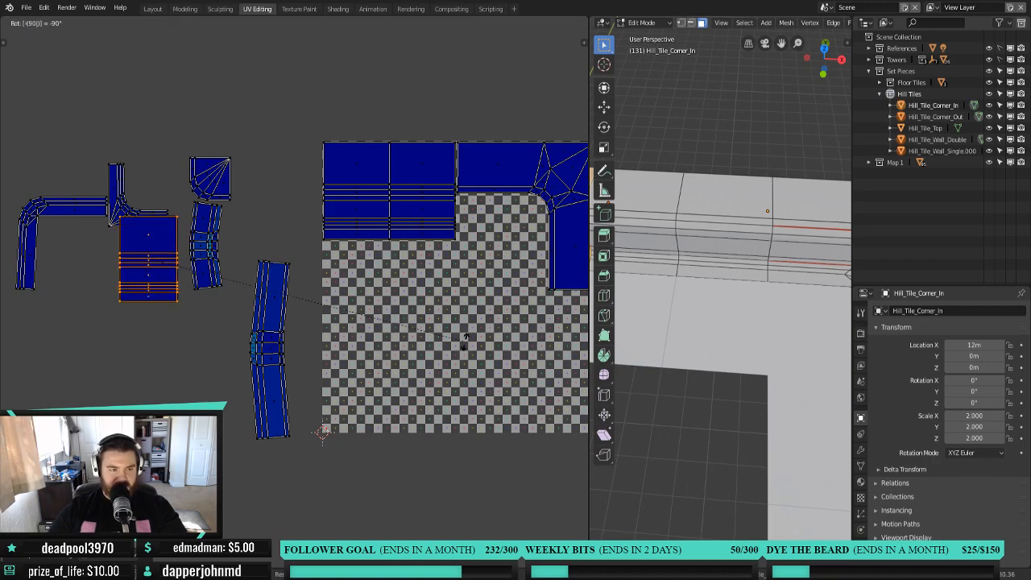
{"action": "key", "text": "Return"}
{"action": "left_click", "coordinate": [152, 239]}
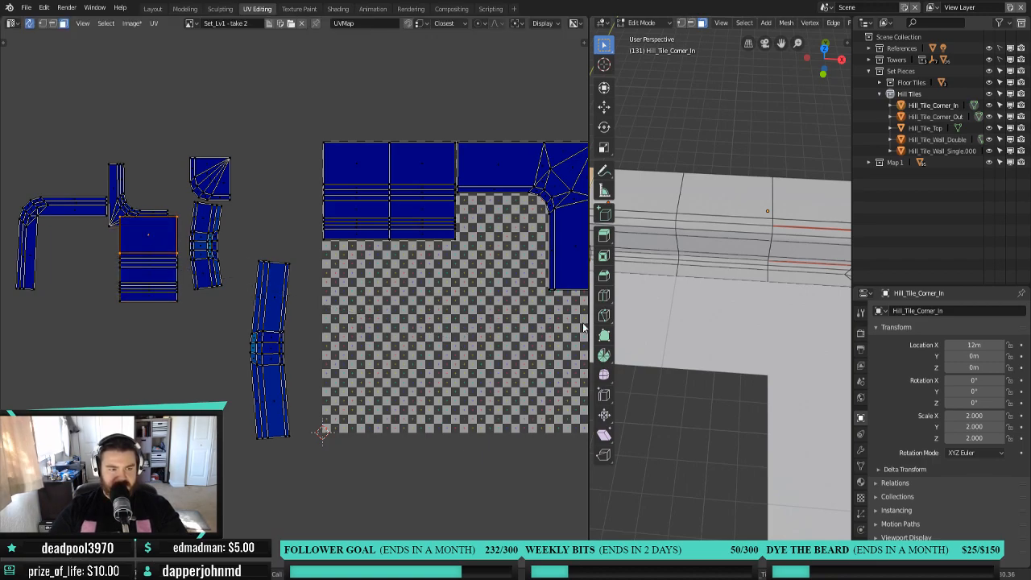
{"action": "scroll", "coordinate": [697, 316], "scroll_direction": "down", "scroll_amount": 2}
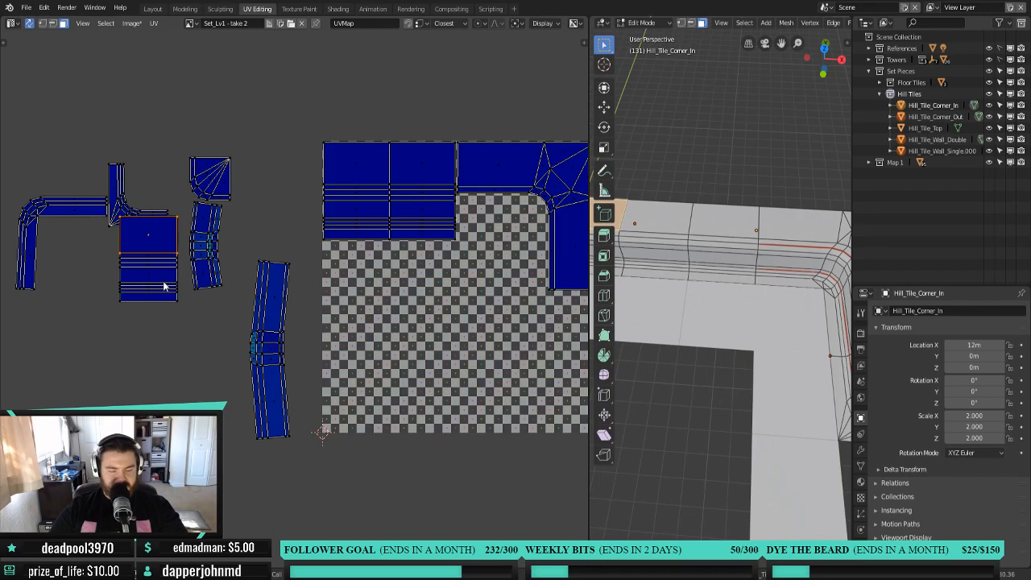
{"action": "key", "text": "l"}
{"action": "key", "text": "g"}
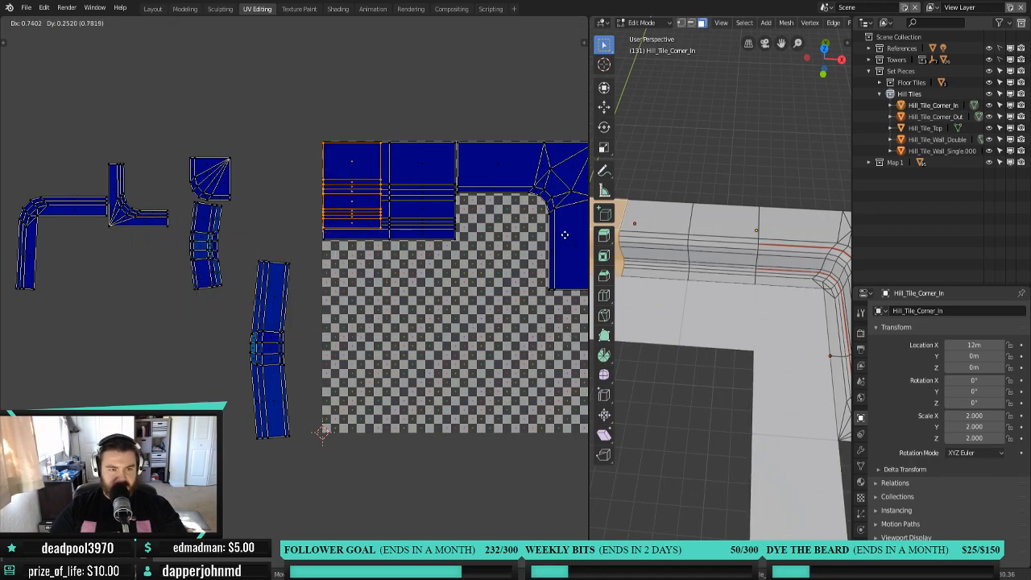
{"action": "left_click", "coordinate": [565, 234]}
Scale the single wall's UV island up to the width of one double-wall section and place it directly below the double wall's island.
{"action": "key", "text": "s"}
{"action": "left_click", "coordinate": [396, 250]}
{"action": "key", "text": "g"}
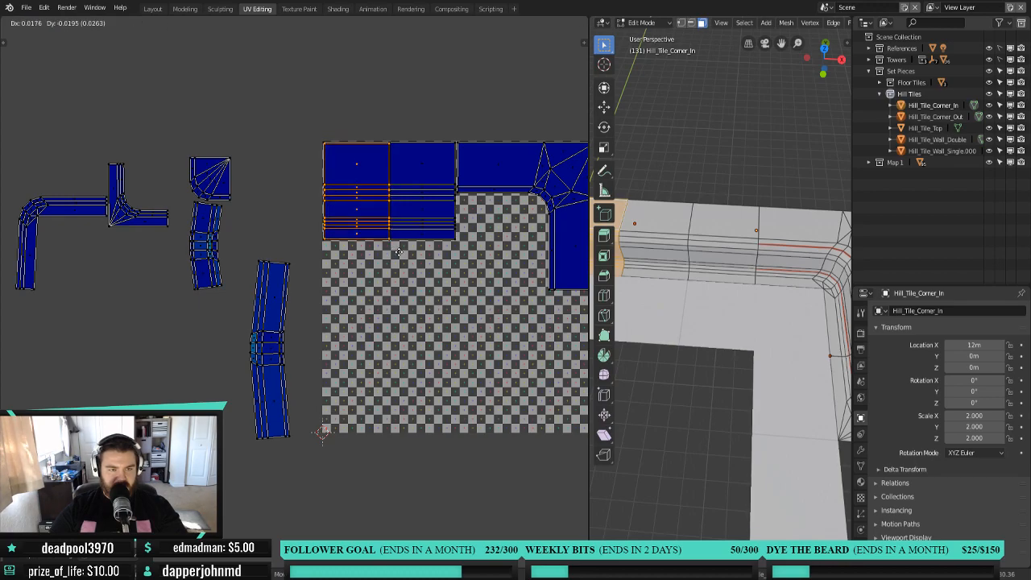
{"action": "left_click", "coordinate": [398, 351]}
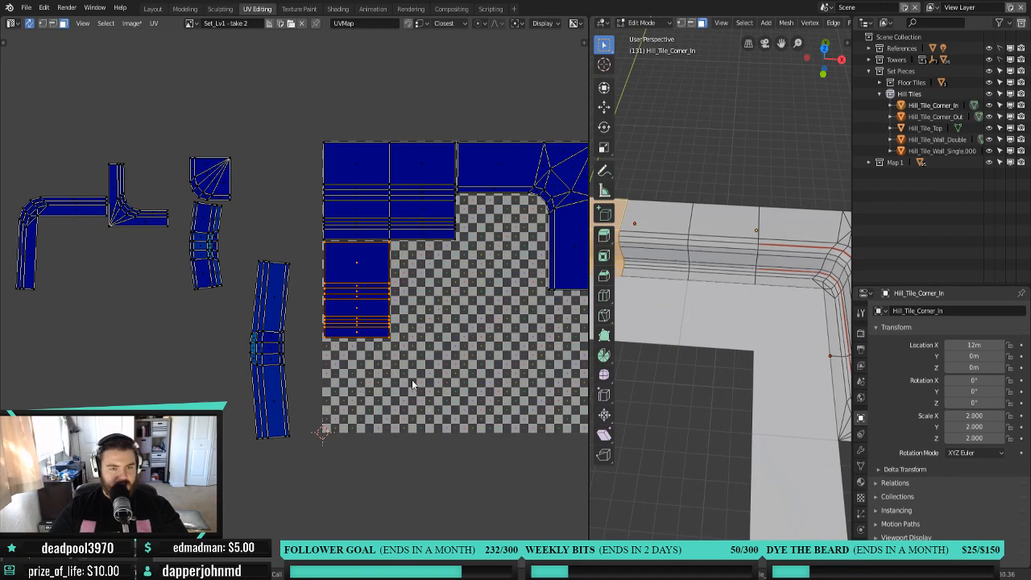
{"action": "scroll", "coordinate": [409, 380], "scroll_direction": "up", "scroll_amount": 1}
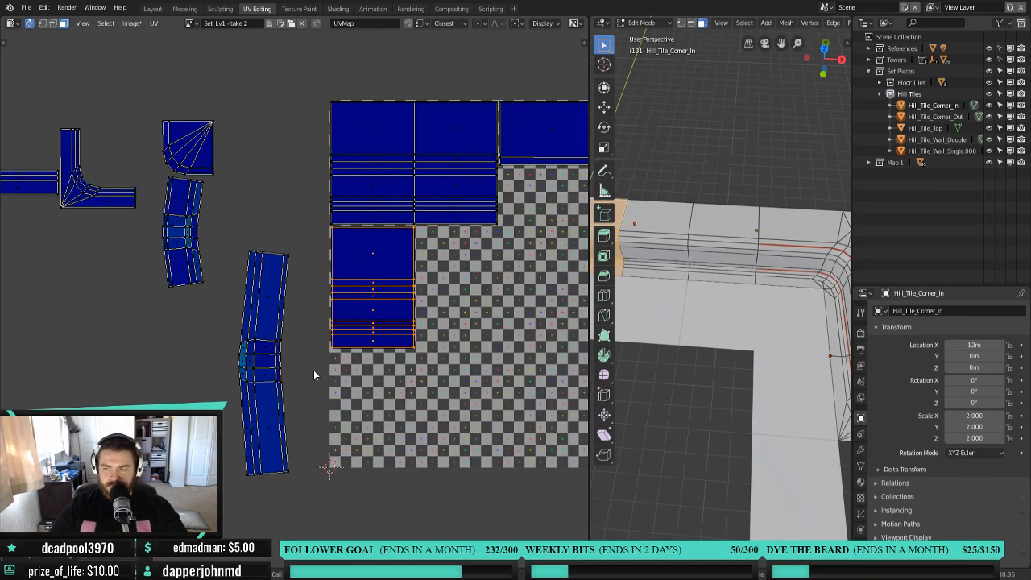
{"action": "scroll", "coordinate": [56, 334], "scroll_direction": "down", "scroll_amount": 1}
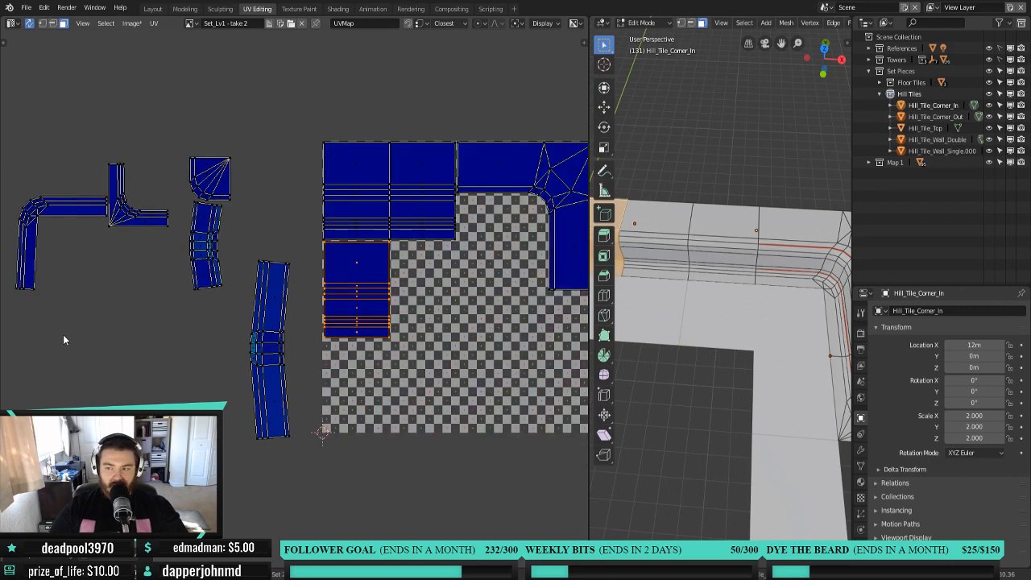
{"action": "middle_click_drag", "start_coordinate": [65, 339], "coordinate": [91, 326]}
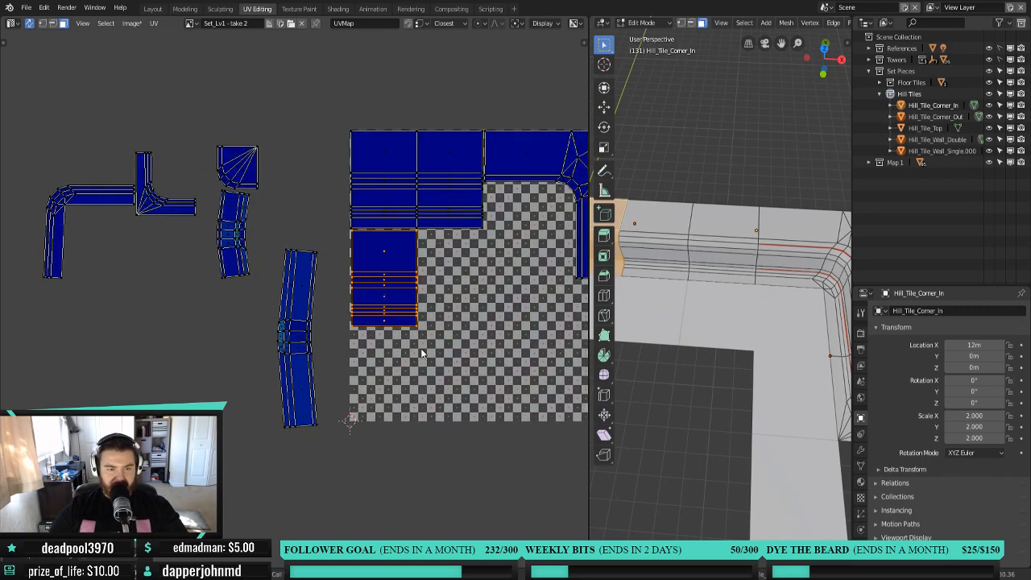
{"action": "left_click", "coordinate": [104, 207]}
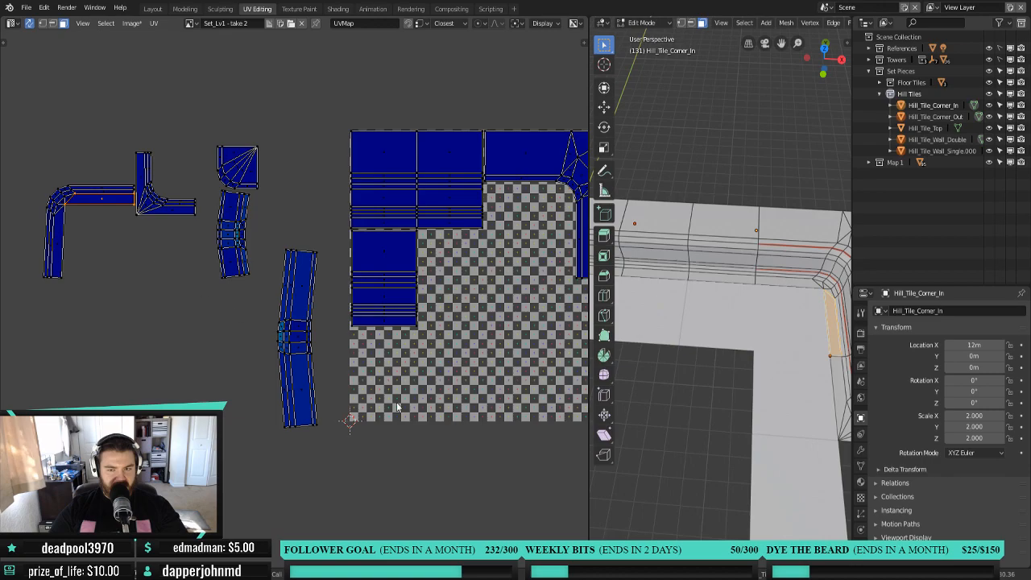
{"action": "scroll", "coordinate": [438, 368], "scroll_direction": "down", "scroll_amount": 1}
{"action": "middle_click_drag", "start_coordinate": [463, 373], "coordinate": [442, 369]}
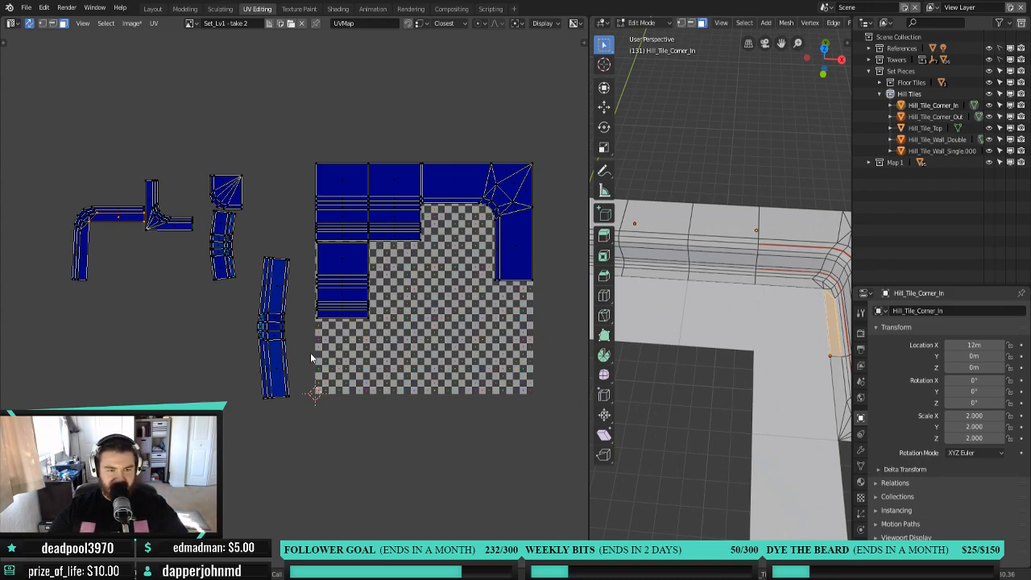
{"action": "left_click", "coordinate": [121, 224], "text": "alt"}
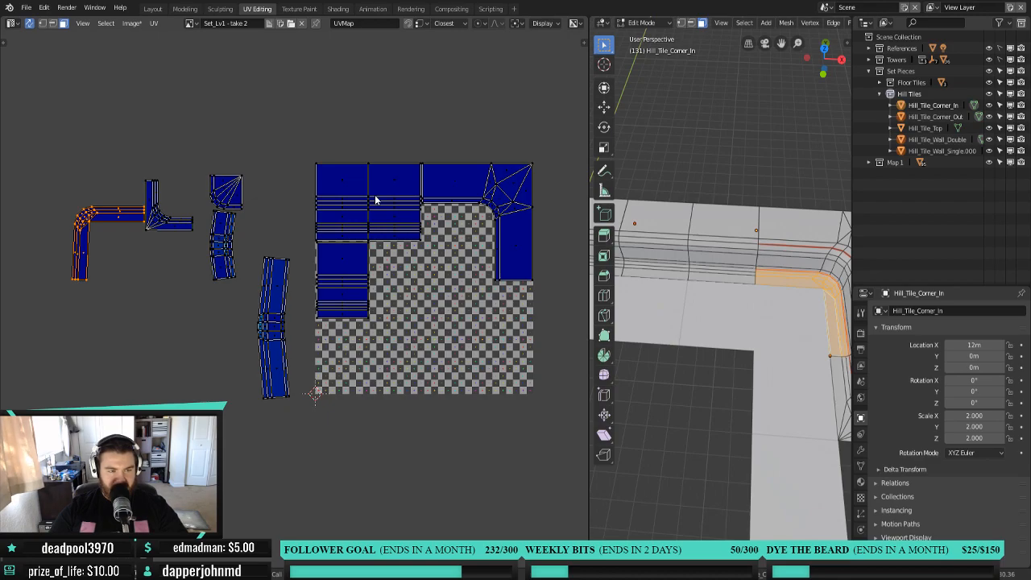
Rotate the inner corner's curved wall UV strip by 180 degrees and move it into the free area inside the L-shaped island.
{"action": "left_click", "coordinate": [270, 294]}
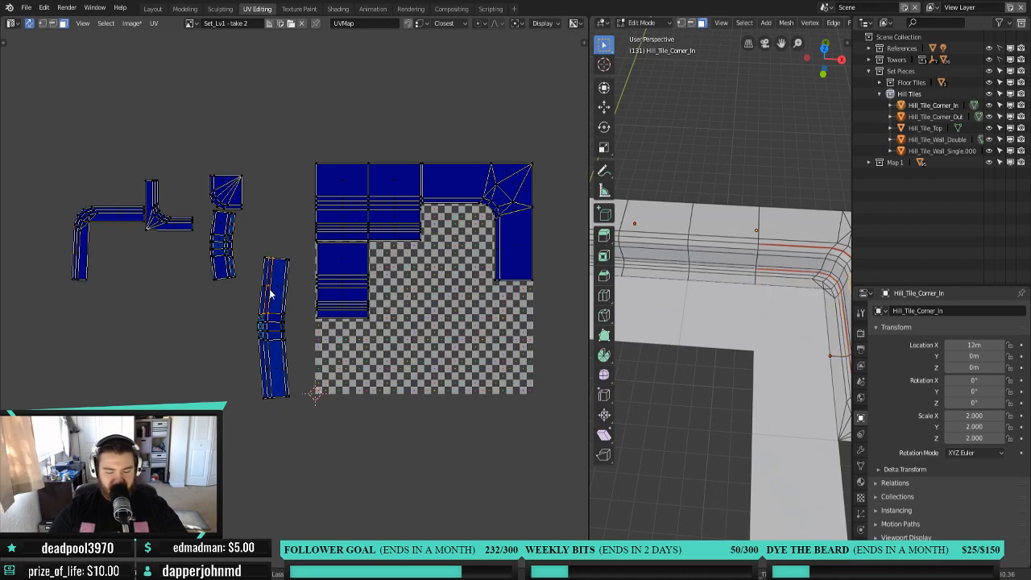
{"action": "key", "text": "l"}
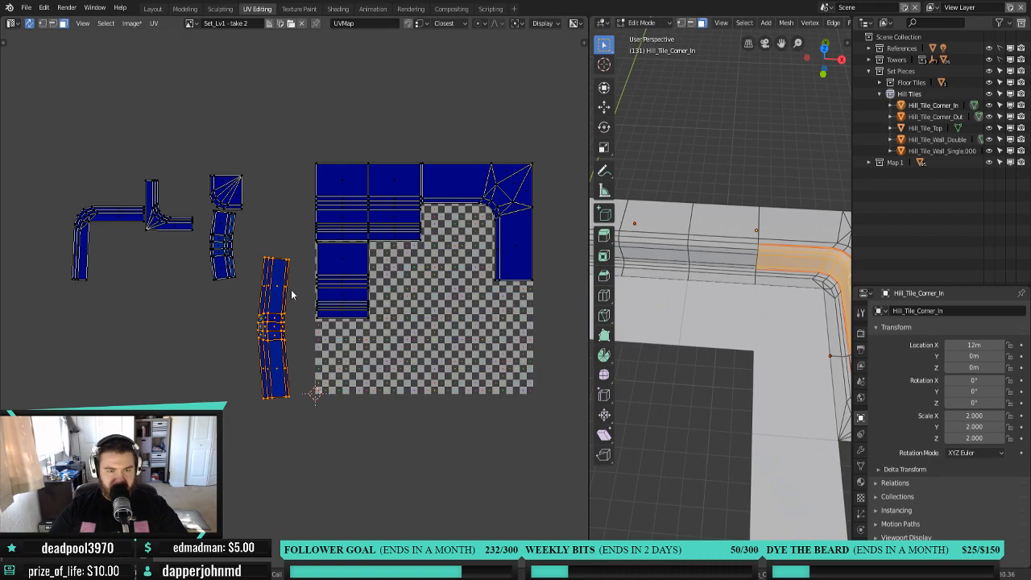
{"action": "type", "text": "r180"}
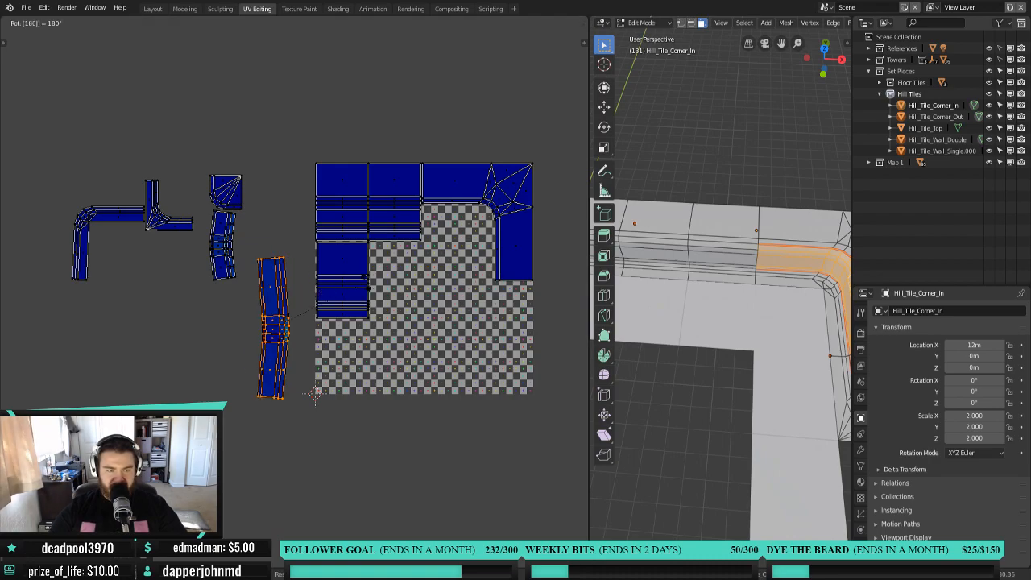
{"action": "key", "text": "Return"}
{"action": "left_click", "coordinate": [284, 334]}
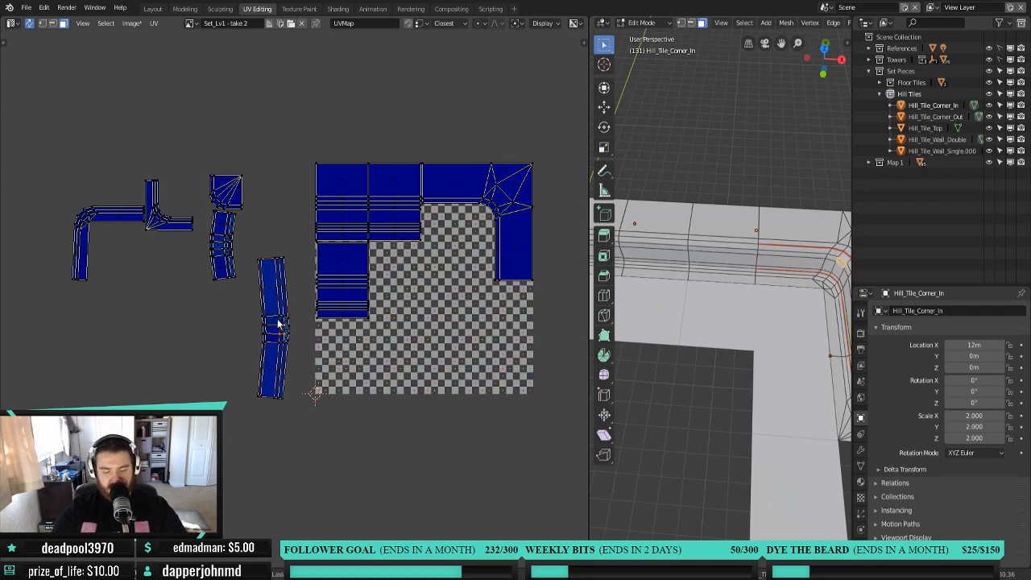
{"action": "key", "text": "l"}
{"action": "key", "text": "g"}
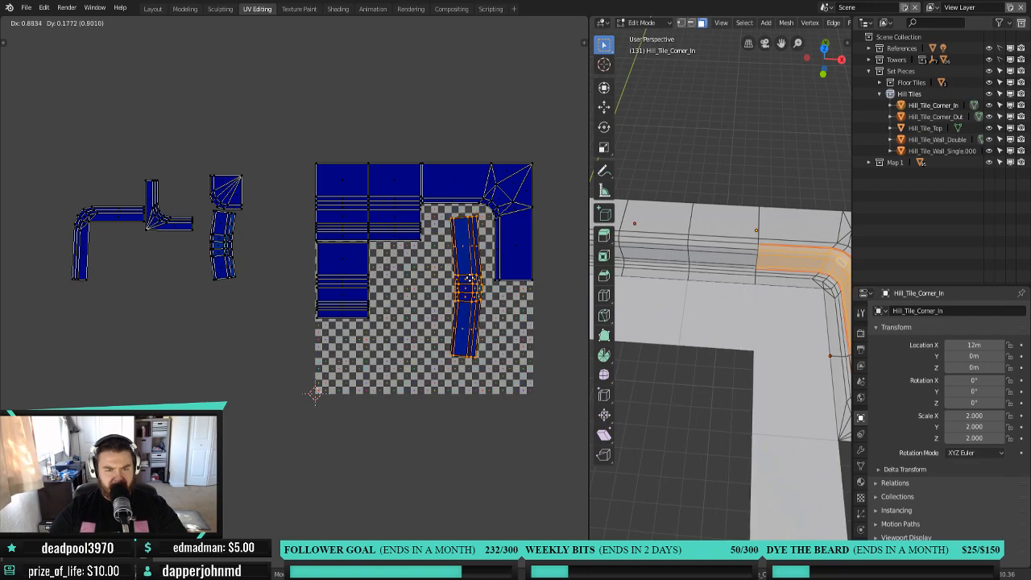
{"action": "left_click", "coordinate": [469, 279]}
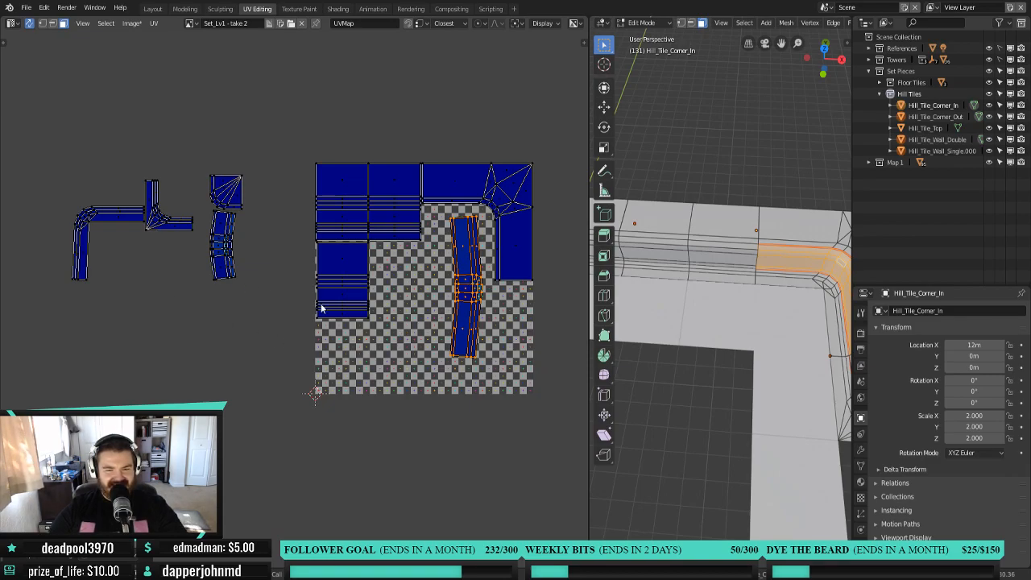
Pick a face of the inner corner's base strip in the UV layout and widen the 3D viewport beside it.
{"action": "scroll", "coordinate": [781, 352], "scroll_direction": "down", "scroll_amount": 5}
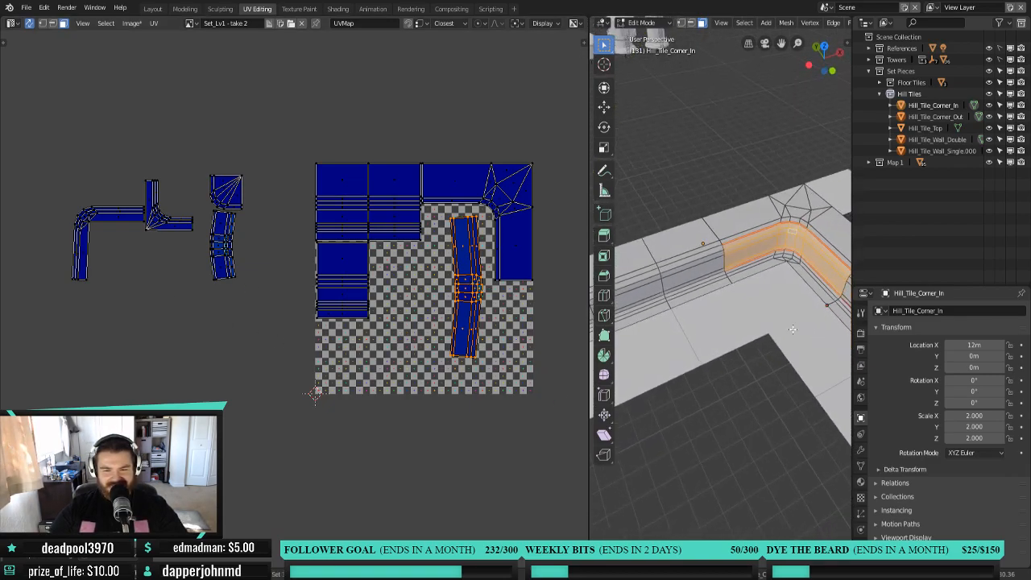
{"action": "middle_click_drag", "start_coordinate": [823, 337], "coordinate": [665, 318]}
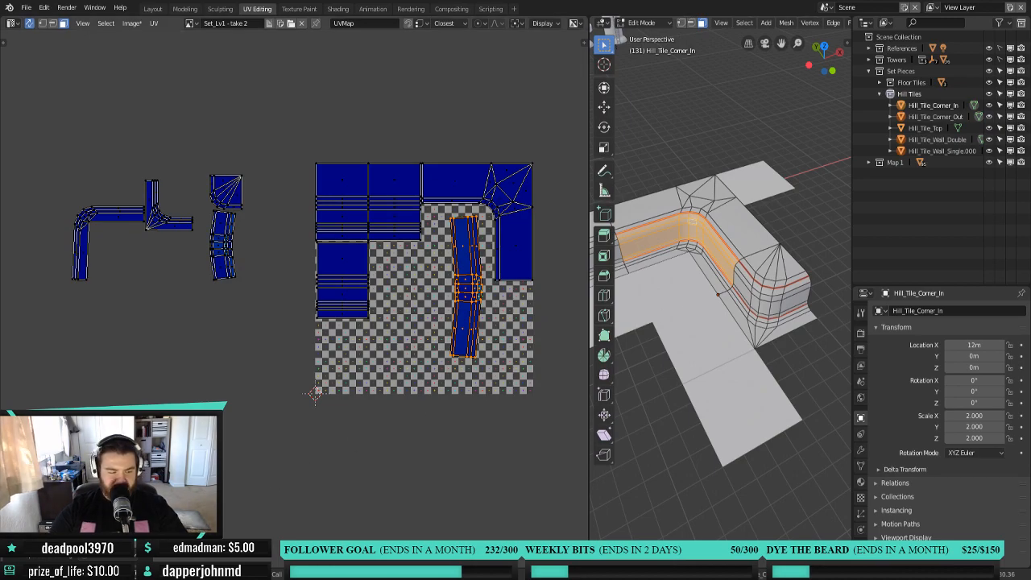
{"action": "scroll", "coordinate": [265, 405], "scroll_direction": "up", "scroll_amount": 4}
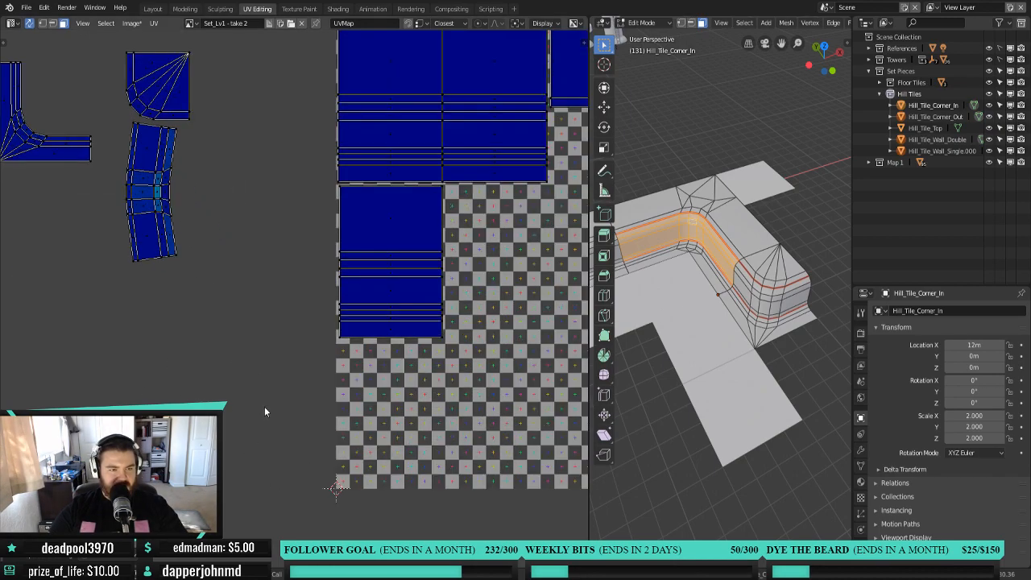
{"action": "scroll", "coordinate": [265, 405], "scroll_direction": "down", "scroll_amount": 3}
{"action": "middle_click_drag", "start_coordinate": [252, 409], "coordinate": [225, 380]}
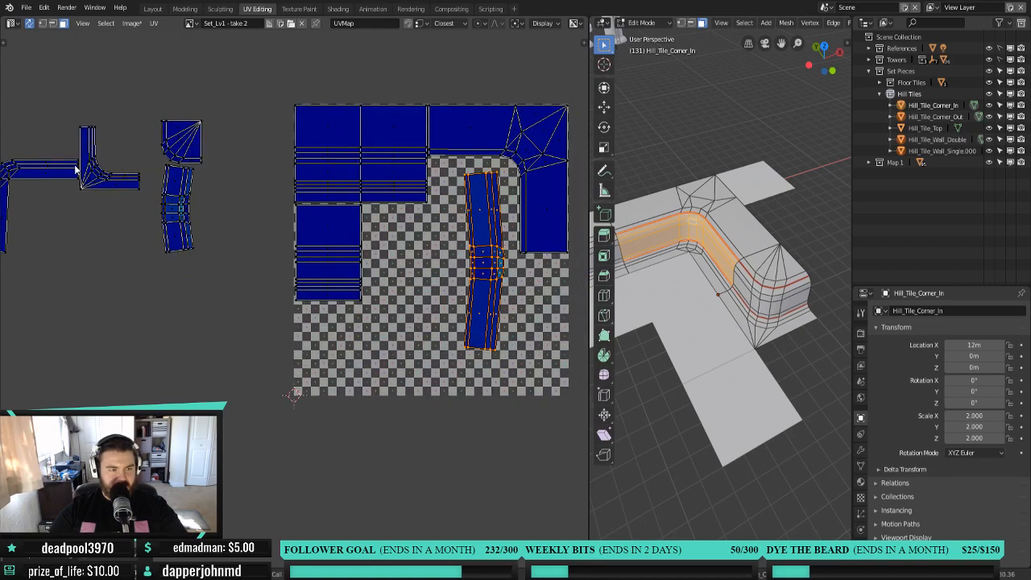
{"action": "left_click", "coordinate": [33, 176]}
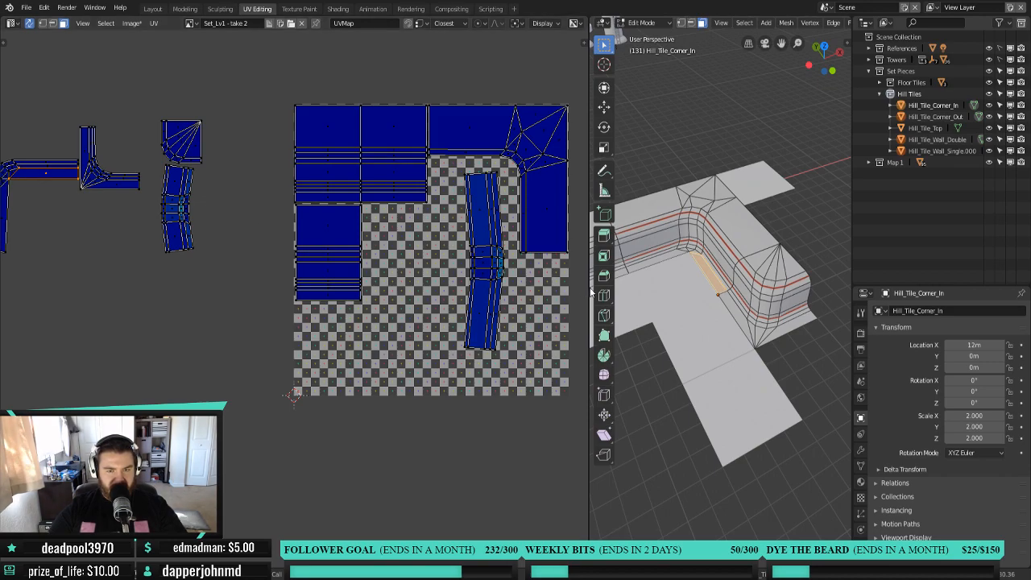
{"action": "left_click_drag", "start_coordinate": [590, 288], "coordinate": [544, 283]}
Rotate the inner corner's whole base strip UV island by 90 degrees and fit it inside the bend of the large L-shaped island.
{"action": "scroll", "coordinate": [96, 348], "scroll_direction": "down", "scroll_amount": 1}
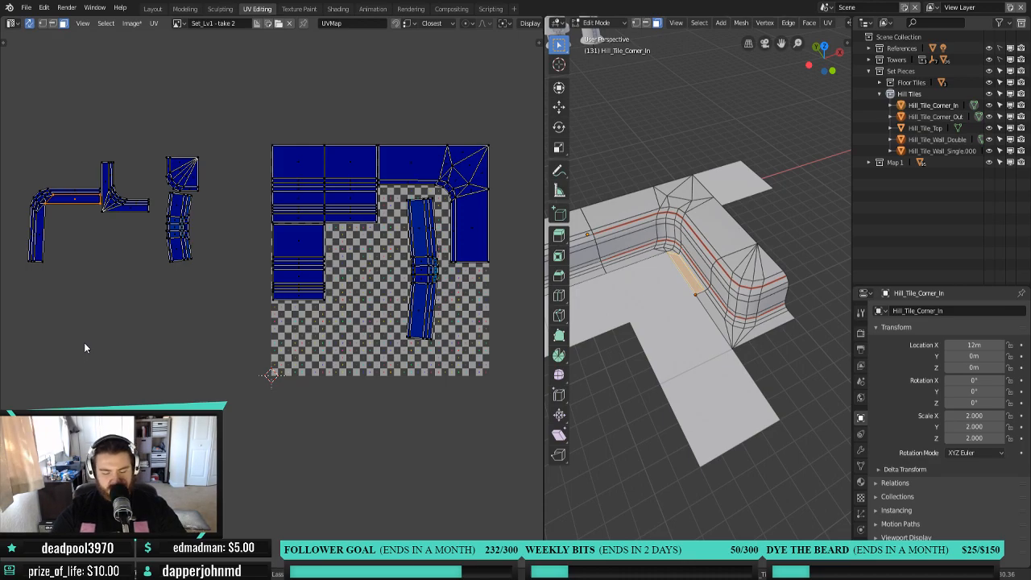
{"action": "key", "text": "ctrl+l"}
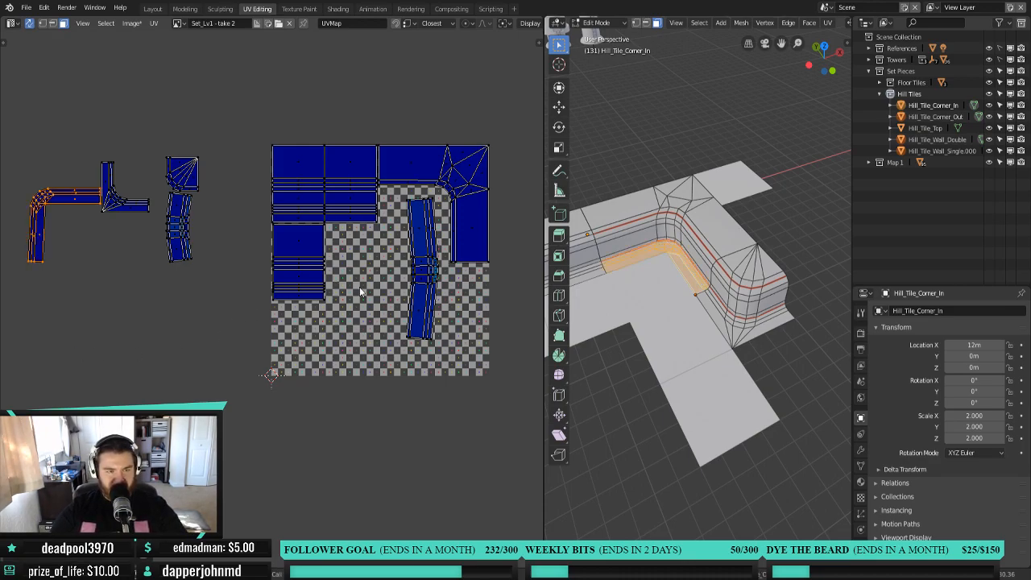
{"action": "type", "text": "r90"}
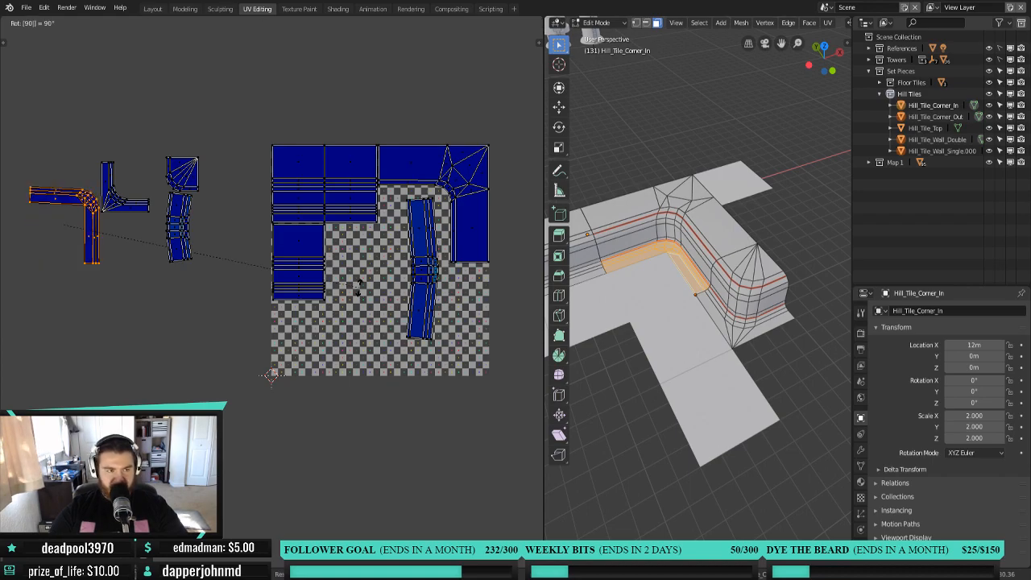
{"action": "key", "text": "Return"}
{"action": "key", "text": "g"}
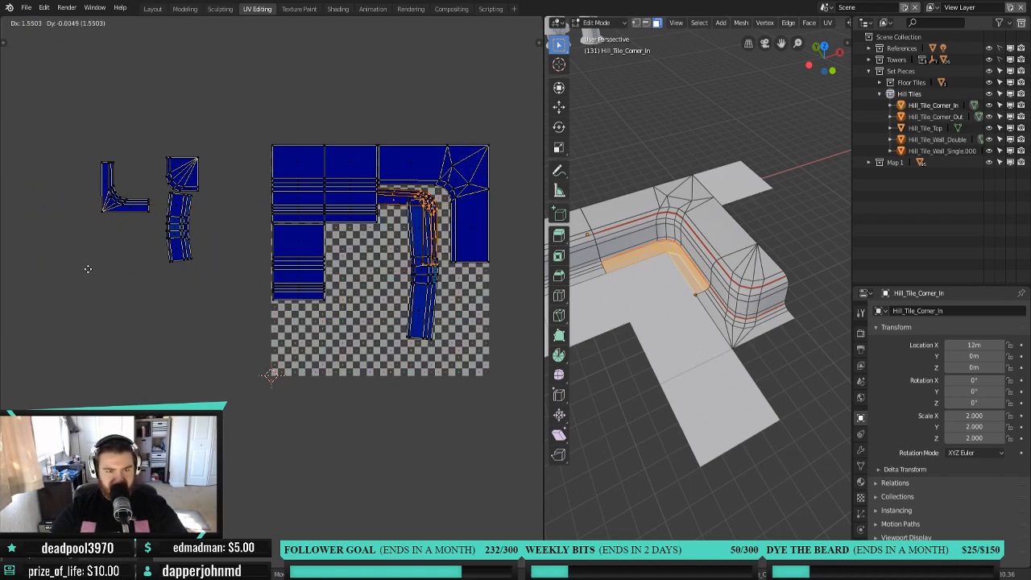
{"action": "left_click", "coordinate": [94, 265]}
{"action": "key", "text": "g"}
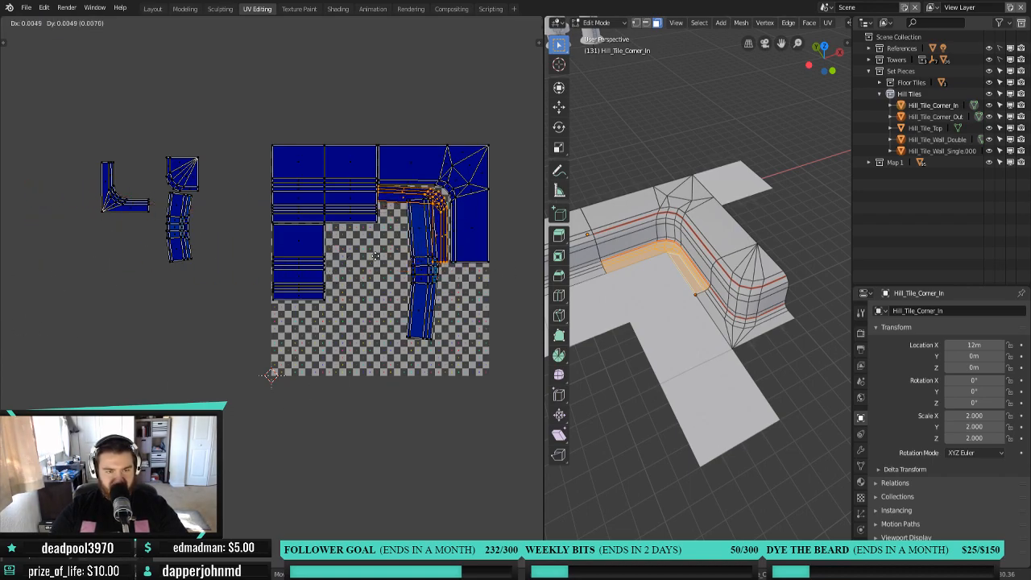
{"action": "left_click", "coordinate": [401, 275]}
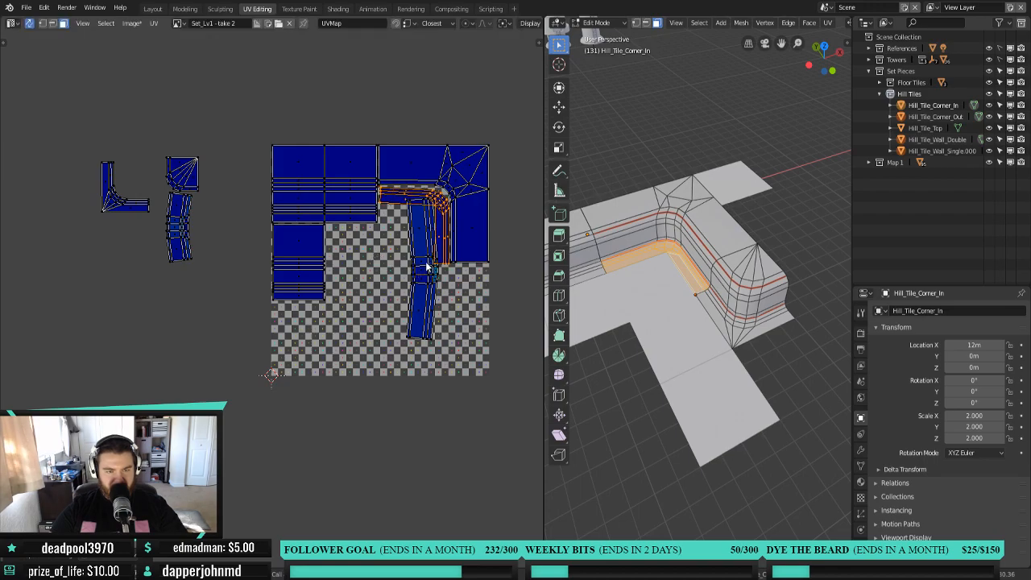
{"action": "key", "text": "g"}
{"action": "left_click", "coordinate": [427, 266]}
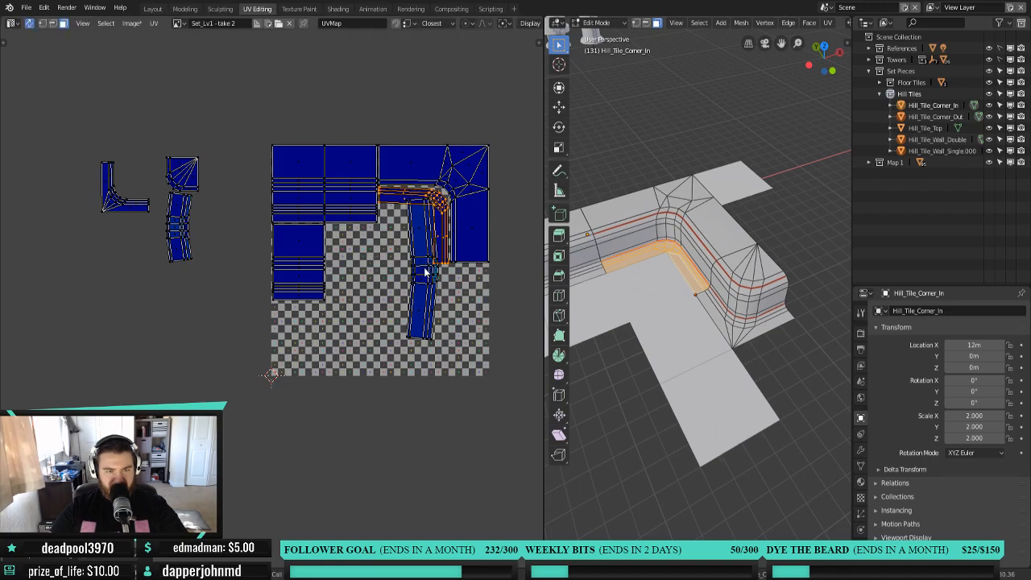
Rotate the inner corner's curved wall UV strip by 90 degrees and move it to the lower-left area of the texture square.
{"action": "left_click", "coordinate": [420, 248]}
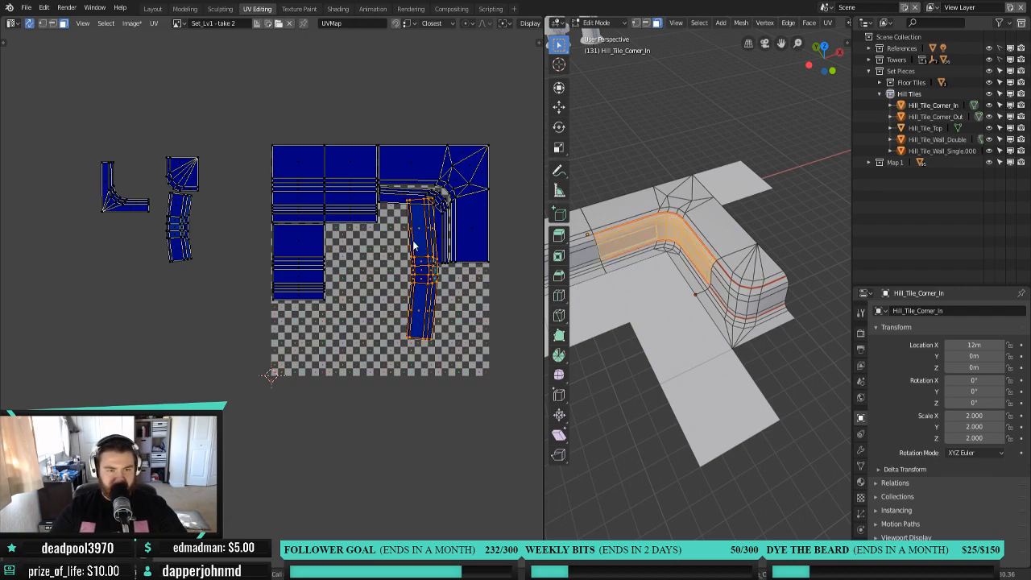
{"action": "key", "text": "g"}
{"action": "left_click", "coordinate": [402, 266]}
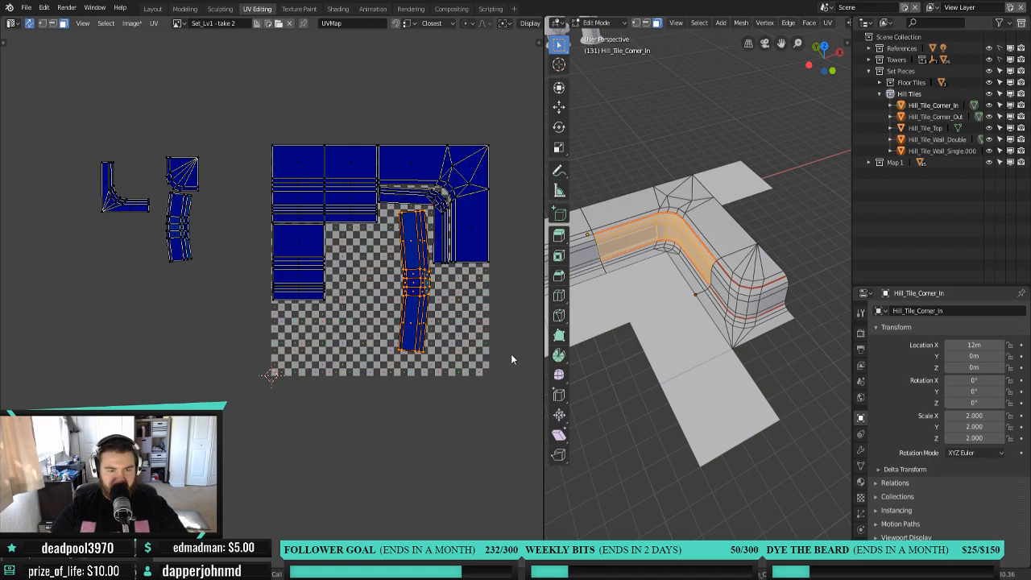
{"action": "type", "text": "r90"}
{"action": "key", "text": "Return"}
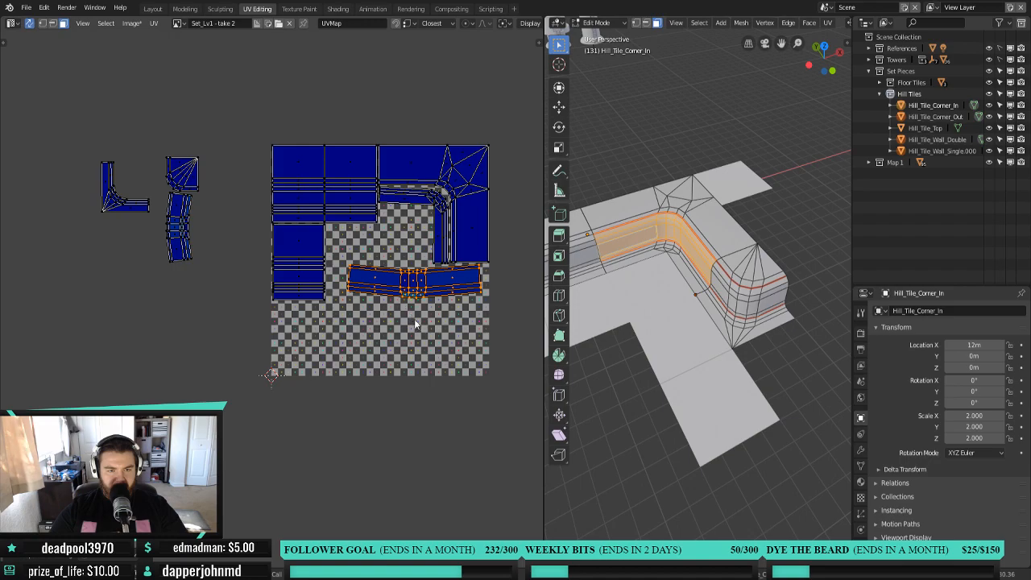
{"action": "key", "text": "r"}
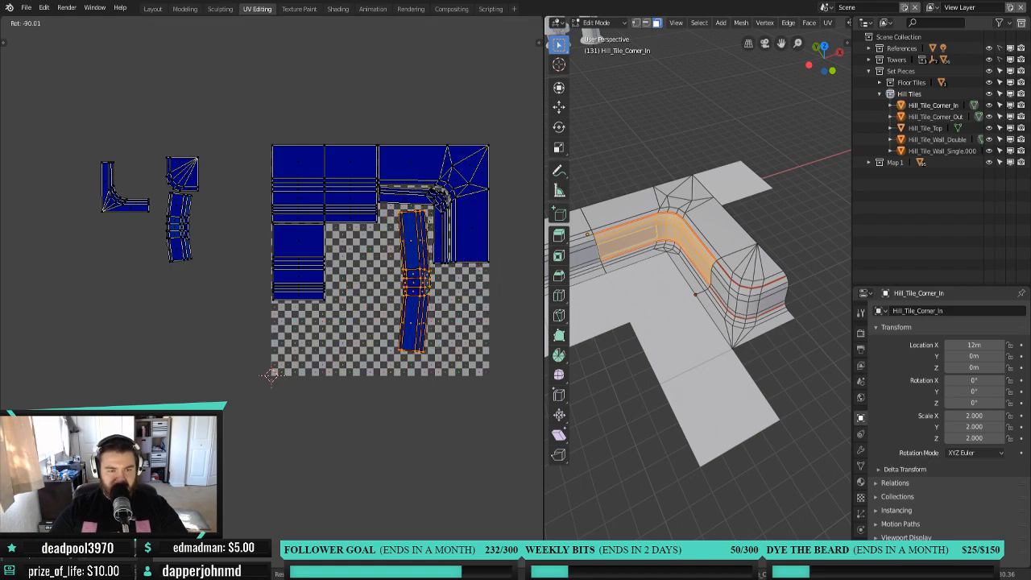
{"action": "right_click", "coordinate": [437, 193]}
{"action": "key", "text": "g"}
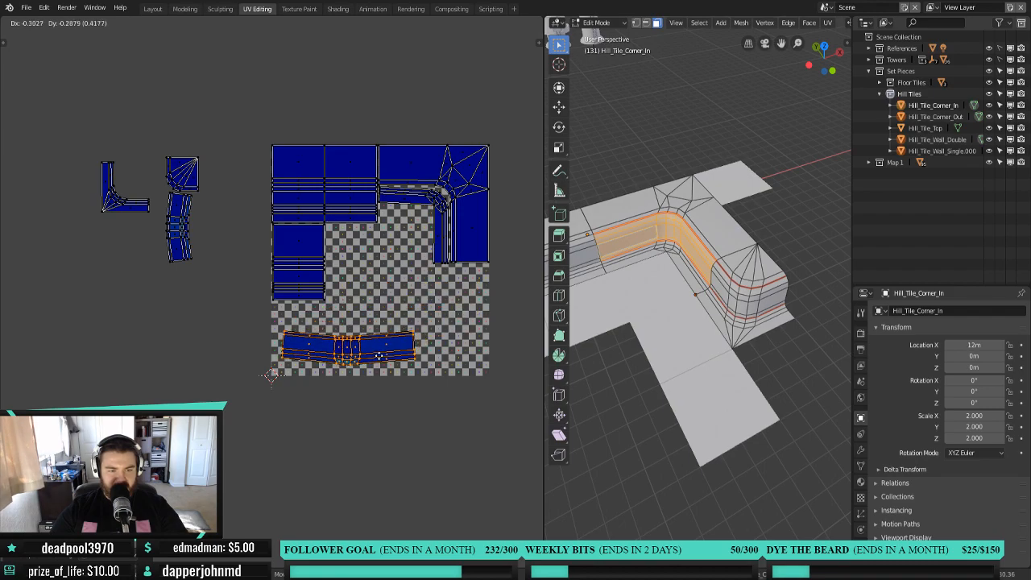
{"action": "left_click", "coordinate": [379, 356]}
Select all of the outer corner's UV islands and scale them up together by about 1.27.
{"action": "left_click", "coordinate": [194, 179]}
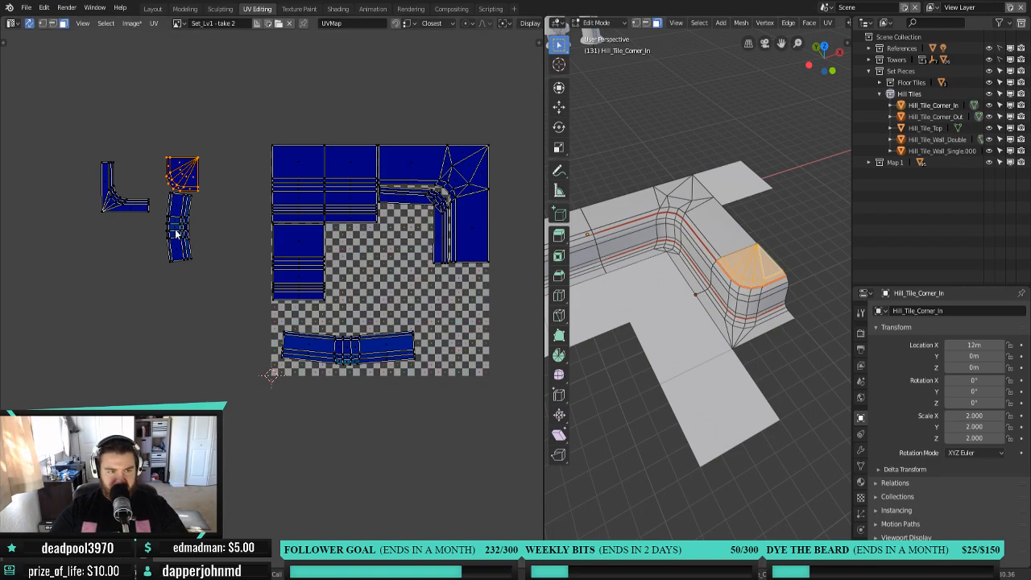
{"action": "left_click", "coordinate": [129, 210], "text": "shift"}
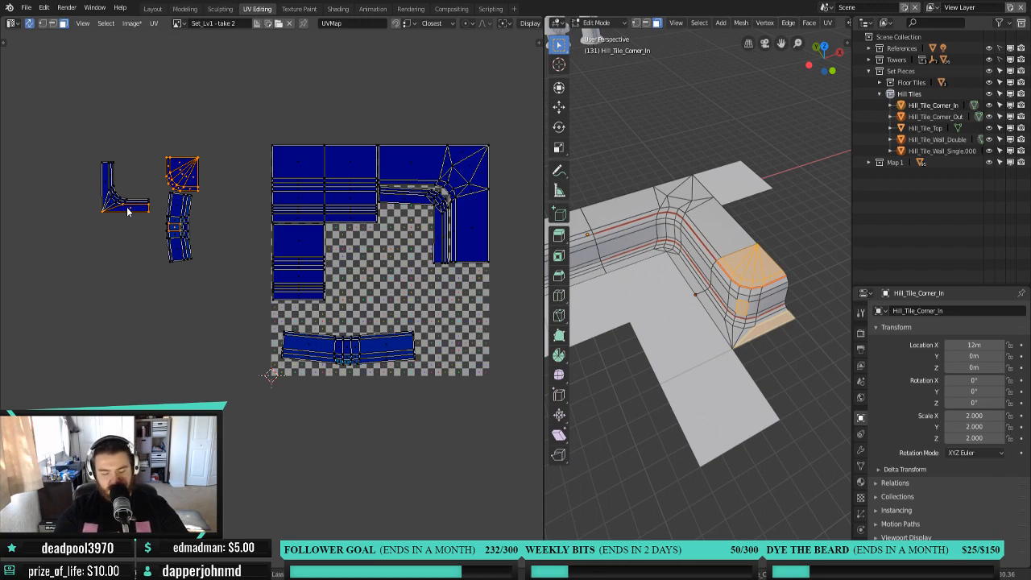
{"action": "key", "text": "ctrl+l"}
{"action": "key", "text": "s"}
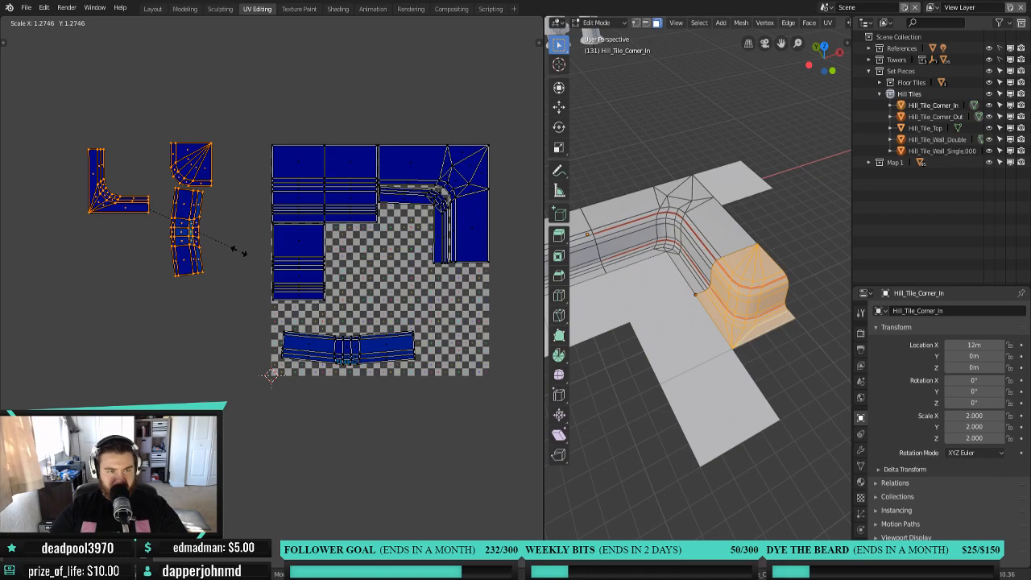
{"action": "left_click", "coordinate": [238, 251]}
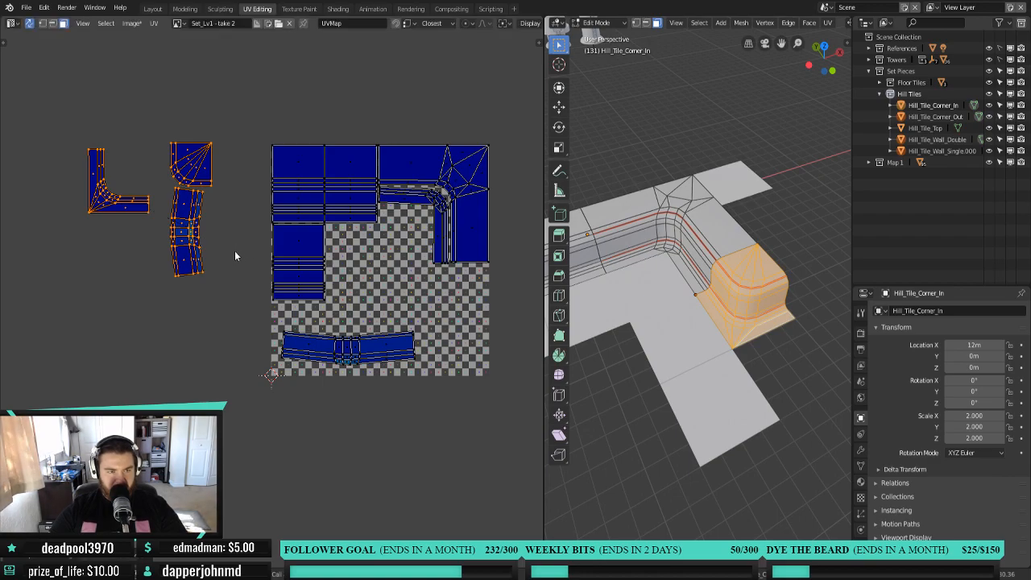
Move the outer corner's UV islands into the texture square's free area and enlarge them a little more to match the neighbouring islands.
{"action": "key", "text": "g"}
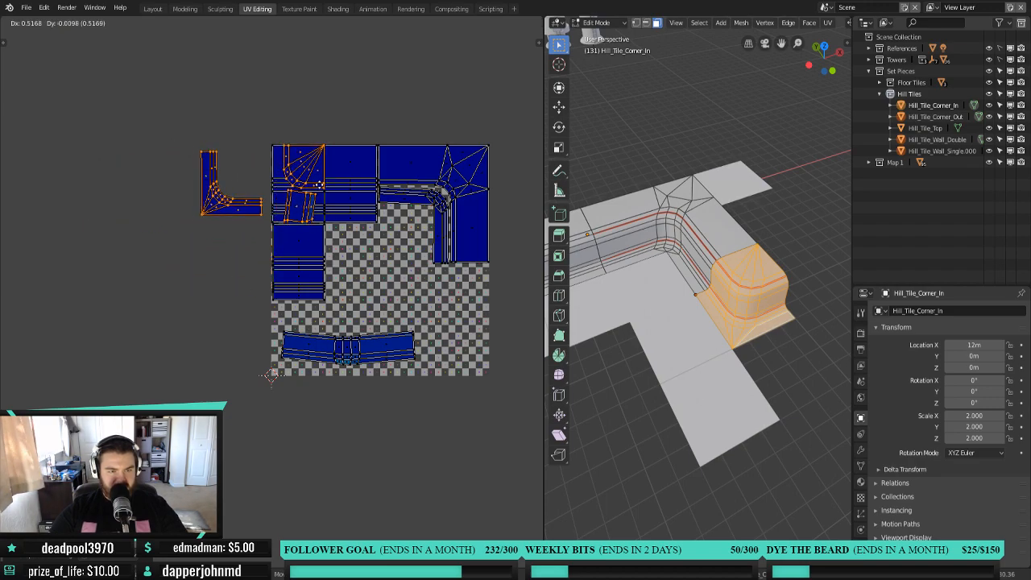
{"action": "left_click", "coordinate": [320, 189]}
{"action": "key", "text": "s"}
{"action": "left_click", "coordinate": [369, 233]}
{"action": "key", "text": "g"}
{"action": "left_click", "coordinate": [337, 231]}
{"action": "key", "text": "s"}
{"action": "left_click", "coordinate": [341, 231]}
{"action": "key", "text": "g"}
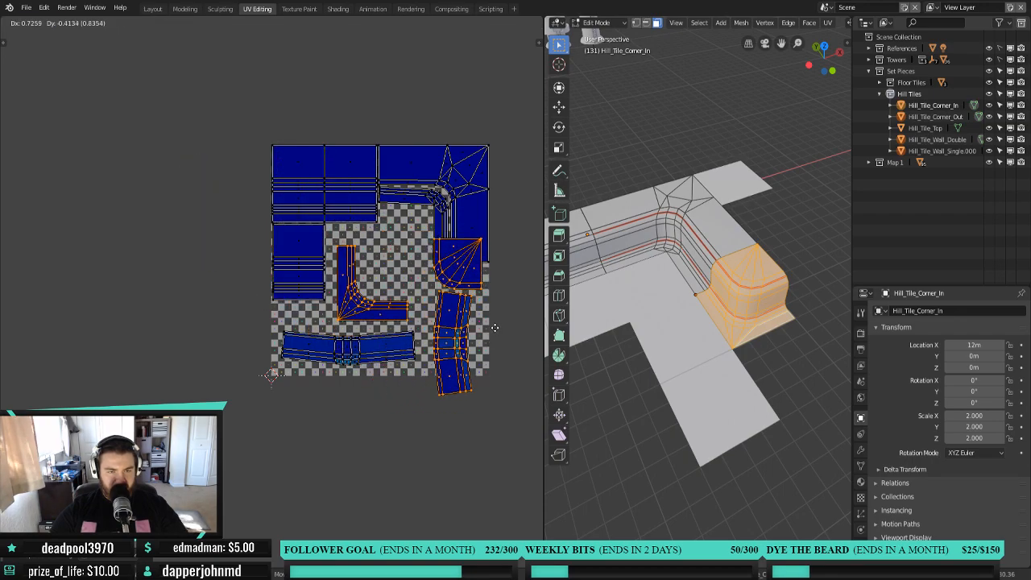
{"action": "left_click", "coordinate": [465, 279]}
Move the outer corner's rounded top UV island into the bend of its L-shaped base strip.
{"action": "left_click", "coordinate": [474, 279]}
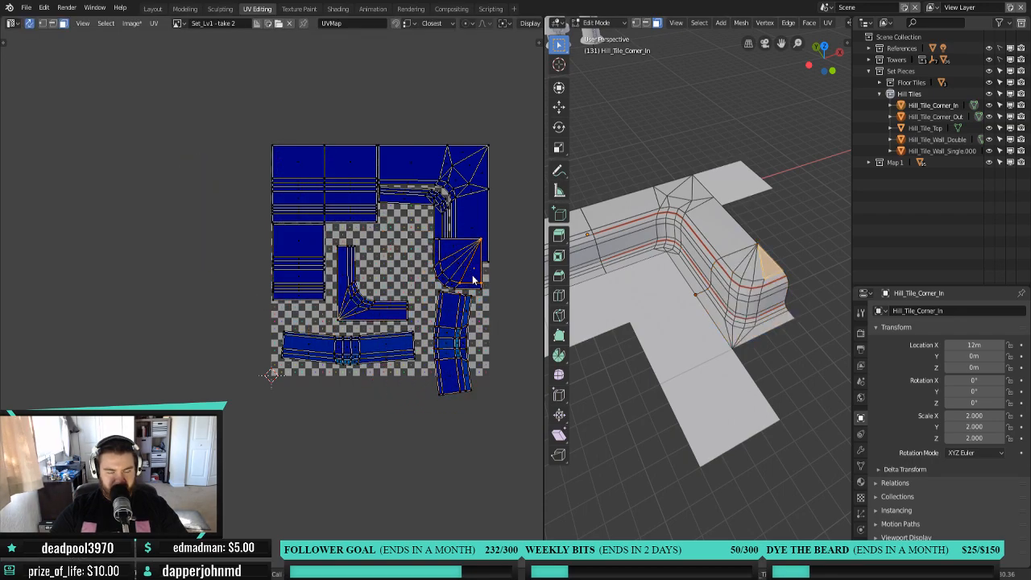
{"action": "key", "text": "l"}
{"action": "left_click_drag", "start_coordinate": [469, 276], "coordinate": [410, 286]}
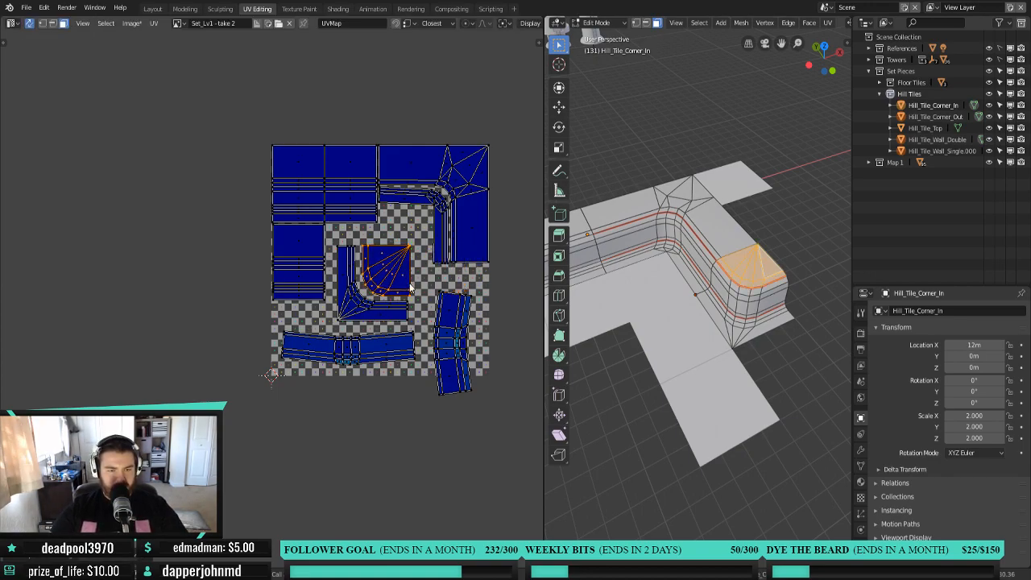
Rotate the outer corner's base strip UV island so its bend faces lower right and place it in the texture square's lower-right corner.
{"action": "left_click", "coordinate": [394, 317]}
{"action": "key", "text": "l"}
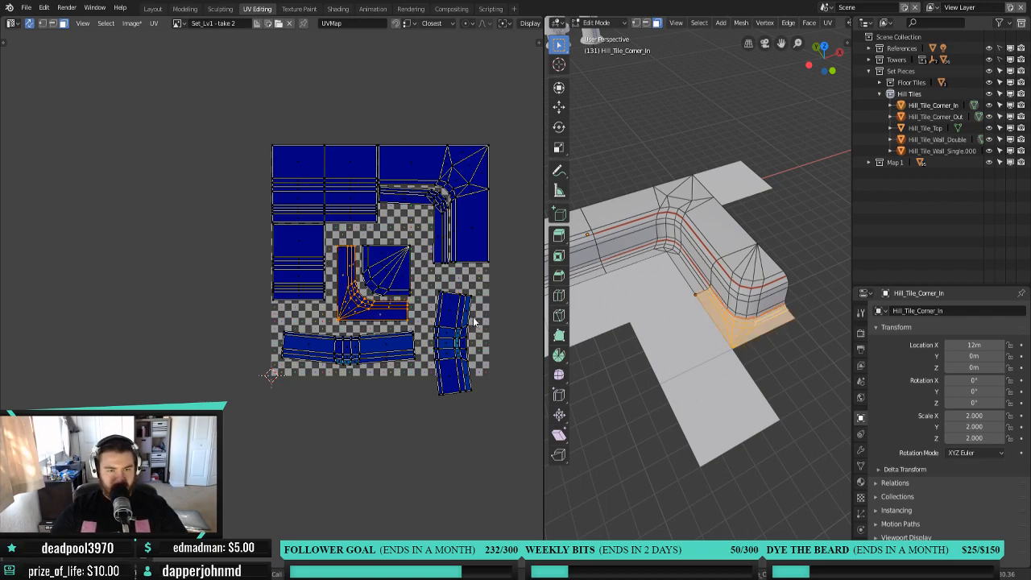
{"action": "type", "text": "r180"}
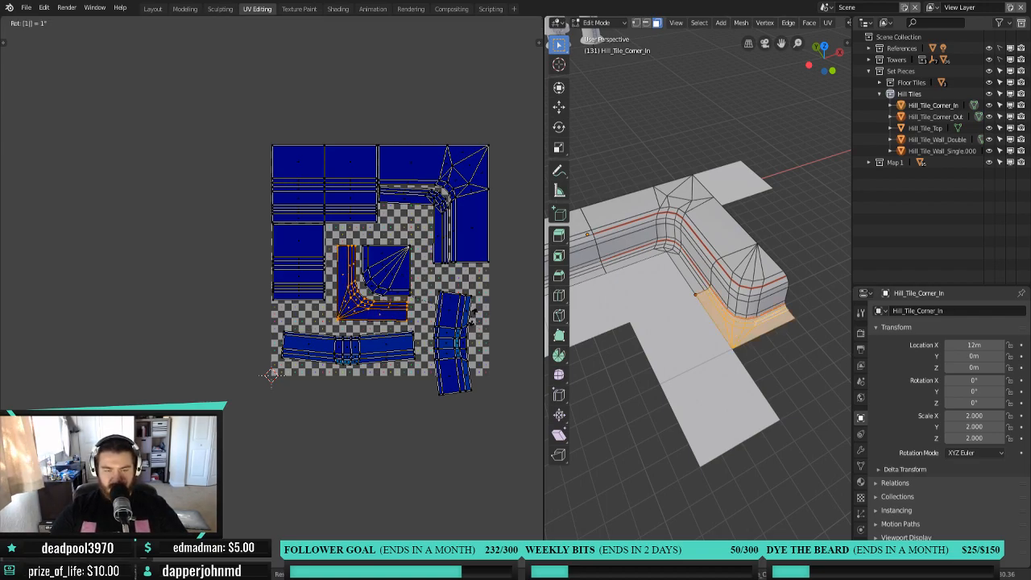
{"action": "key", "text": "Return"}
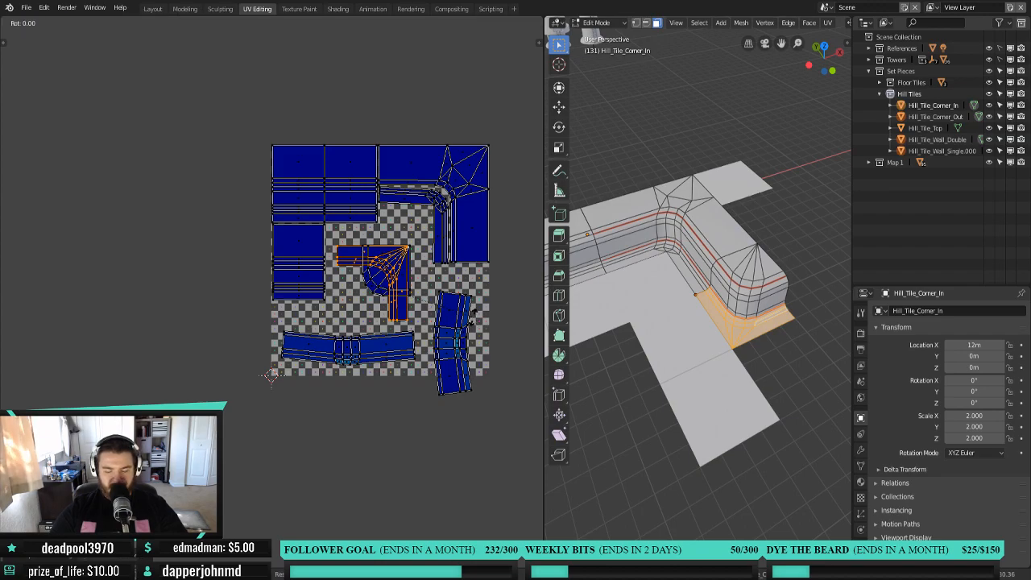
{"action": "key", "text": "ctrl+m"}
{"action": "key", "text": "y"}
{"action": "key", "text": "Return"}
{"action": "key", "text": "g"}
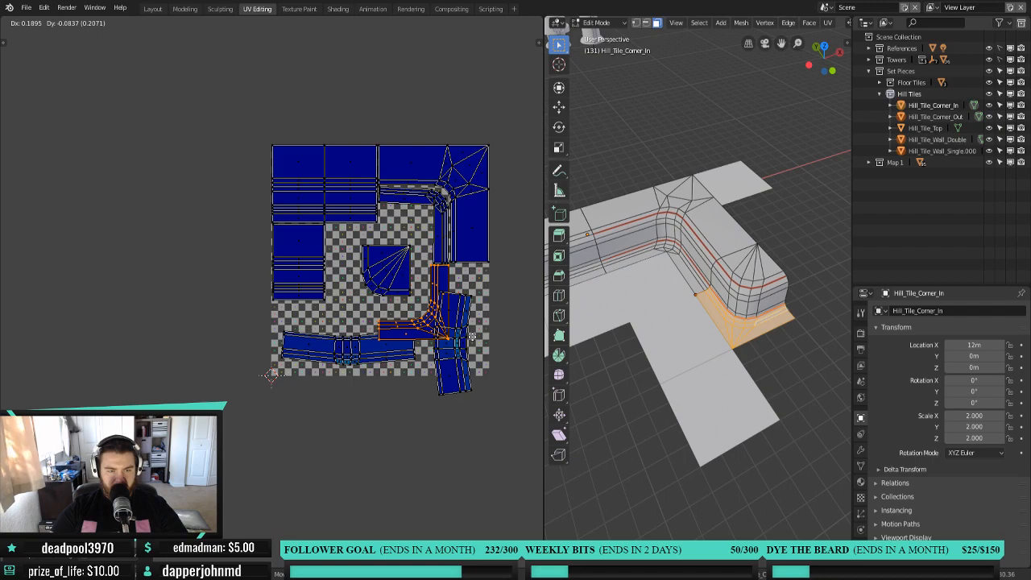
{"action": "left_click", "coordinate": [509, 371]}
Move the inner corner's curved wall UV strip towards the left, partly outside the texture square.
{"action": "left_click", "coordinate": [381, 351]}
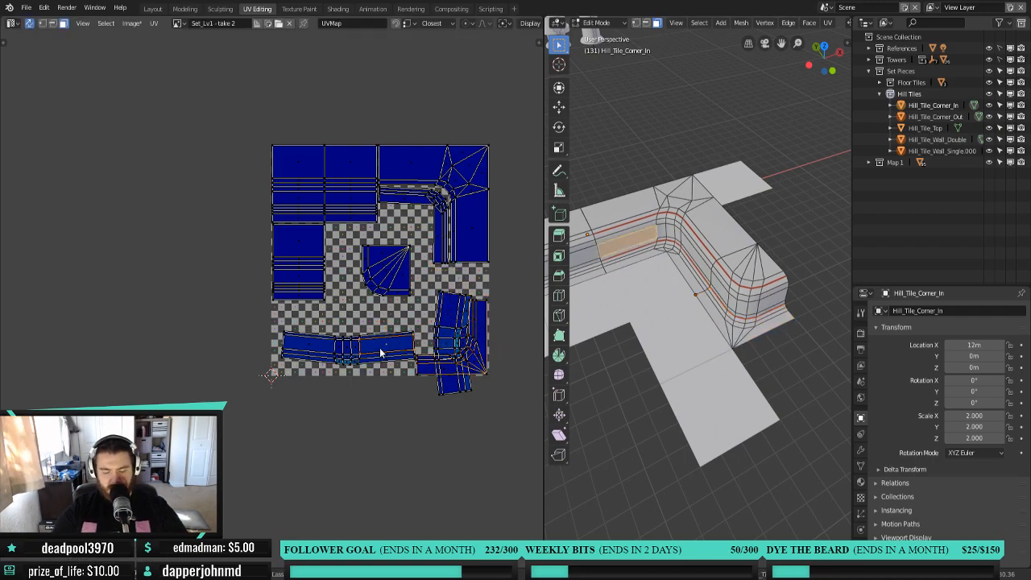
{"action": "key", "text": "l"}
{"action": "key", "text": "g"}
{"action": "left_click", "coordinate": [273, 344]}
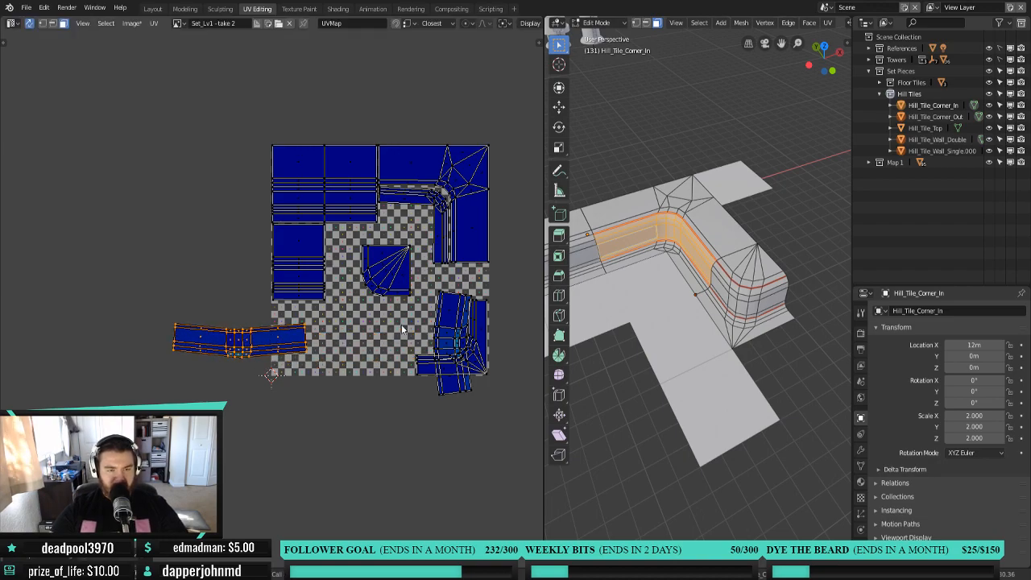
Rotate the outer corner's curved wall UV strip to roughly horizontal and park it outside the texture square on the left.
{"action": "left_click", "coordinate": [452, 338]}
{"action": "key", "text": "l"}
{"action": "key", "text": "g"}
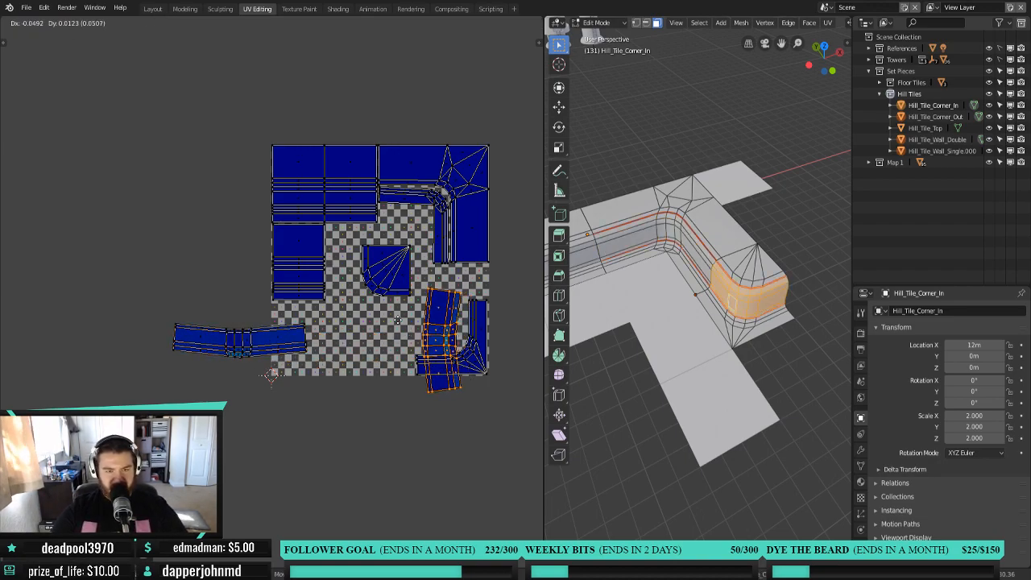
{"action": "left_click", "coordinate": [351, 314]}
{"action": "key", "text": "r"}
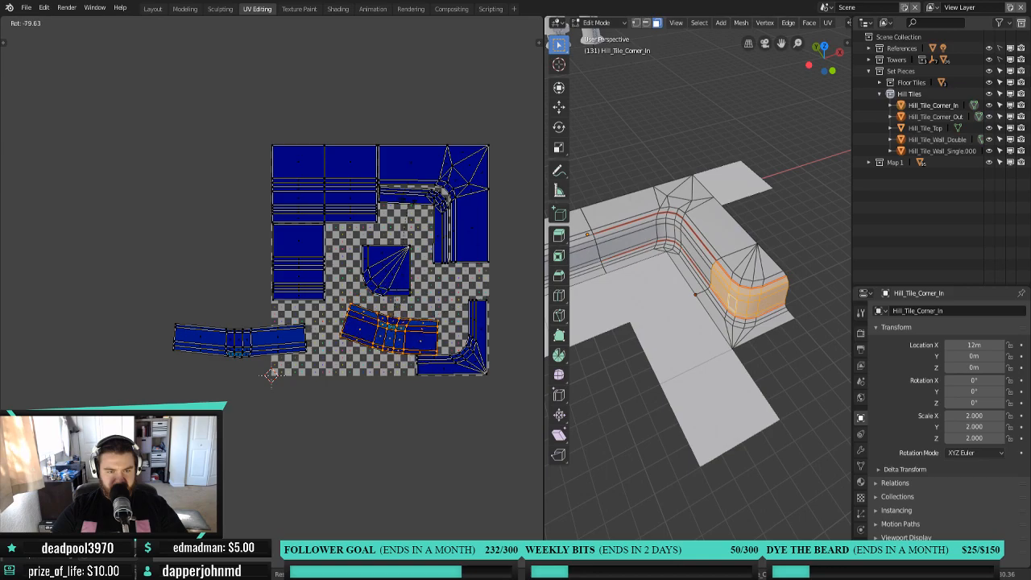
{"action": "left_click", "coordinate": [401, 224]}
{"action": "key", "text": "g"}
{"action": "left_click", "coordinate": [433, 216]}
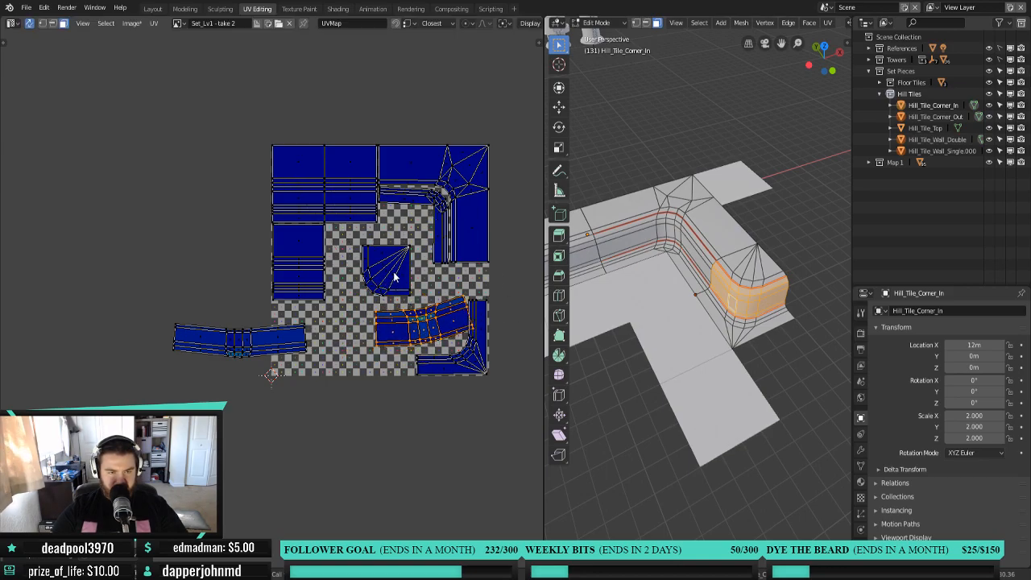
{"action": "key", "text": "g"}
{"action": "left_click", "coordinate": [171, 299]}
Move the inner corner's curved wall UV strip completely out of the texture square, below the outer corner's wall strip.
{"action": "left_click", "coordinate": [239, 334]}
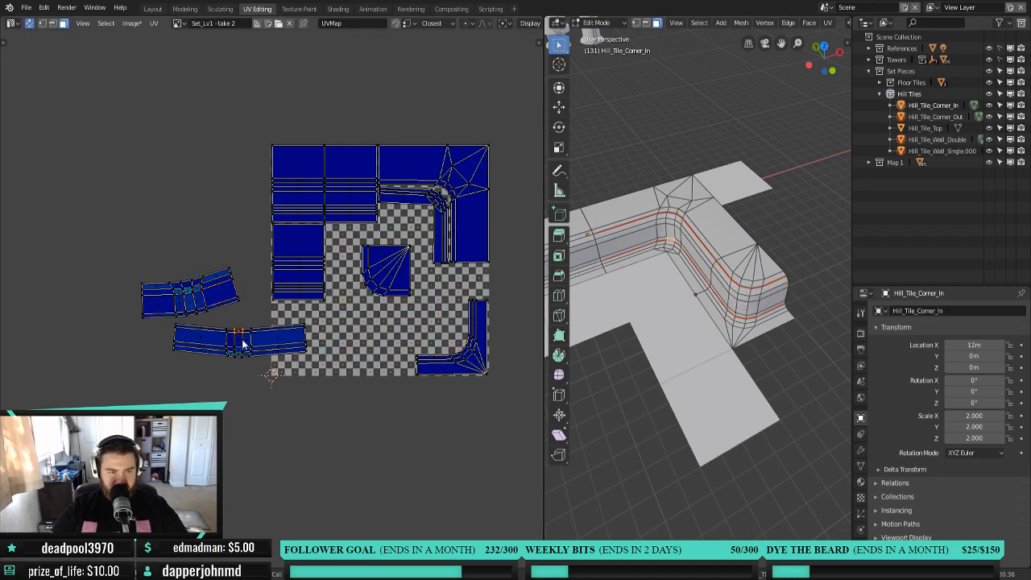
{"action": "key", "text": "l"}
{"action": "key", "text": "g"}
{"action": "left_click", "coordinate": [132, 382]}
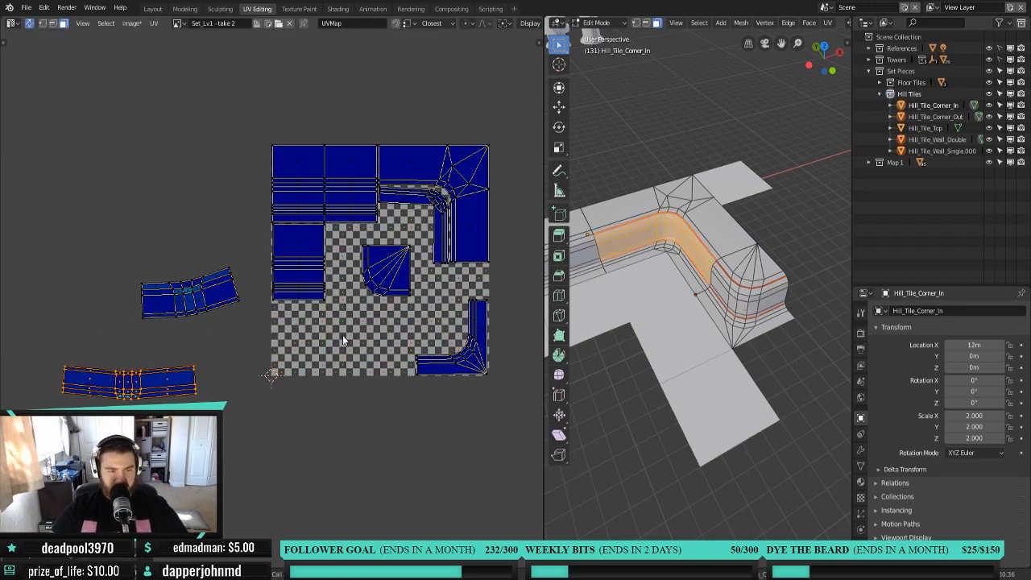
Rotate the outer corner's rounded top UV island by 90 degrees and fit it into the bend of its base strip at the lower right.
{"action": "left_click", "coordinate": [389, 281]}
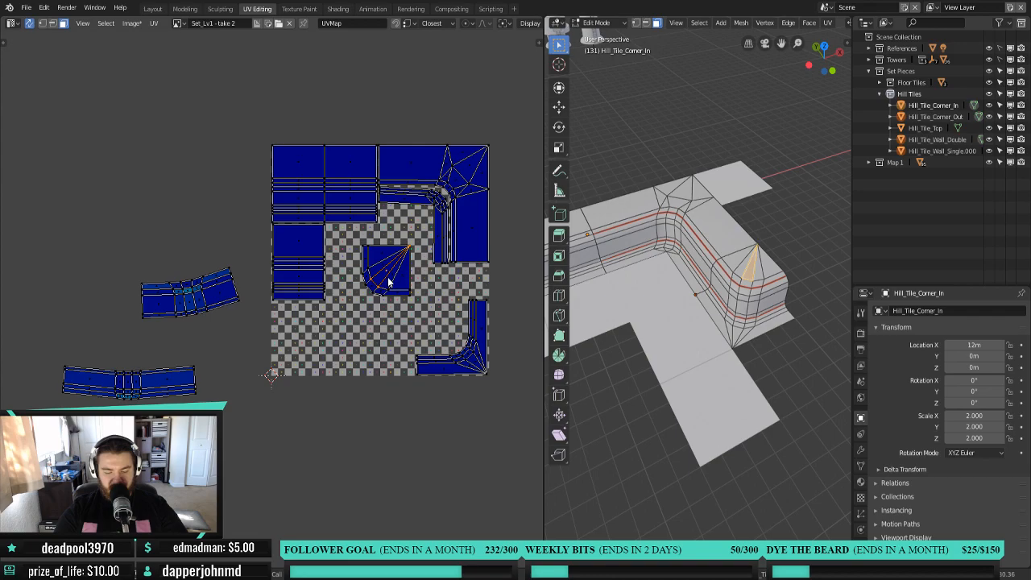
{"action": "type", "text": "lr90"}
{"action": "key", "text": "Return"}
{"action": "key", "text": "g"}
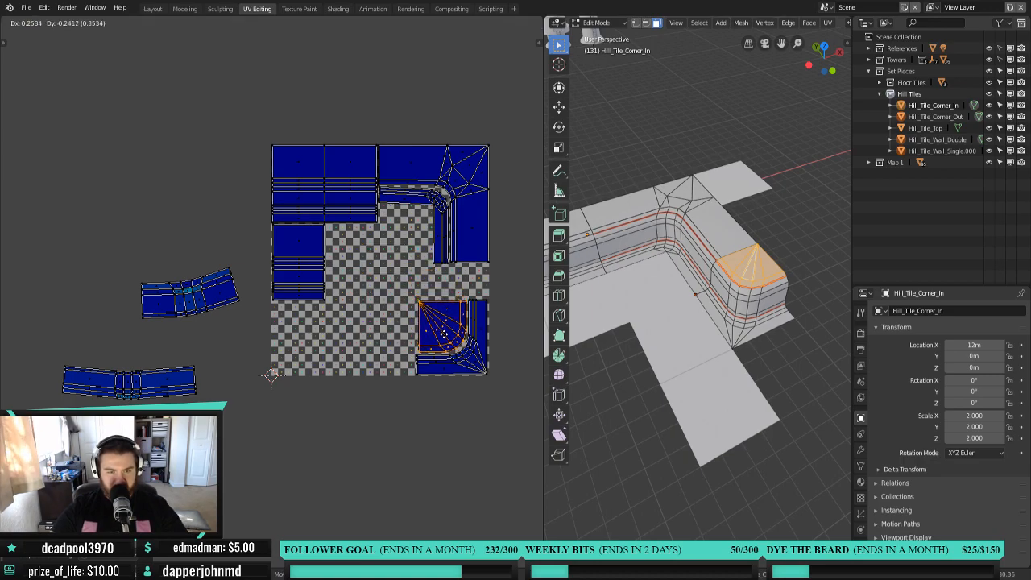
{"action": "left_click", "coordinate": [444, 335]}
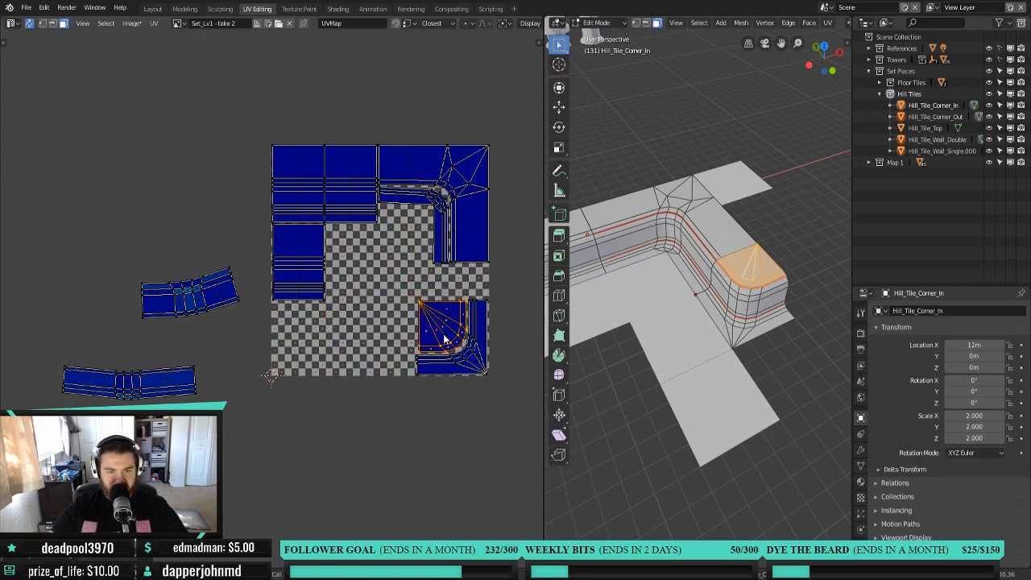
Rotate the outer corner's rounded top and bent base UV islands together by 180 degrees.
{"action": "left_click", "coordinate": [481, 361], "text": "shift"}
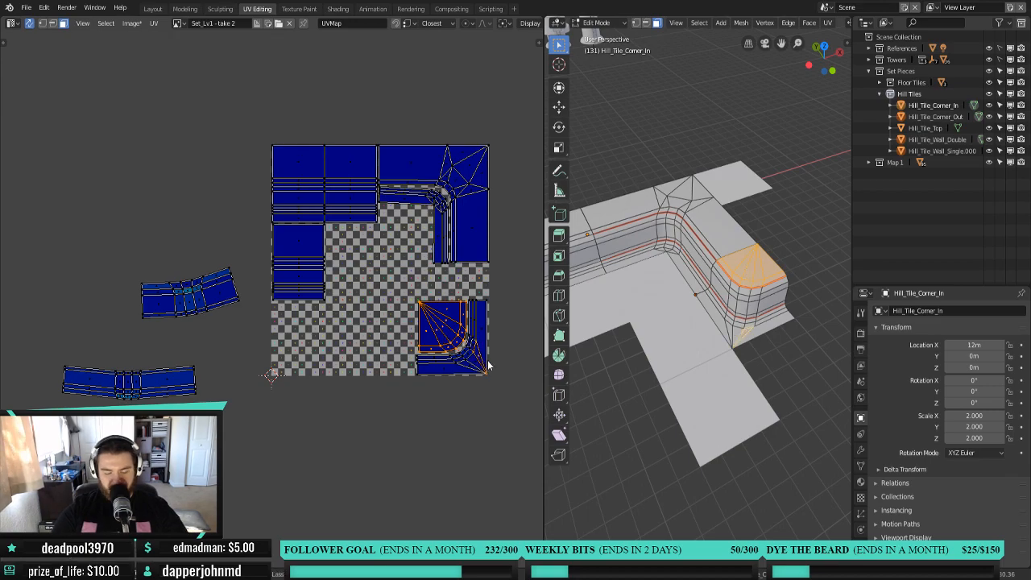
{"action": "key", "text": "ctrl+l"}
{"action": "type", "text": "r180"}
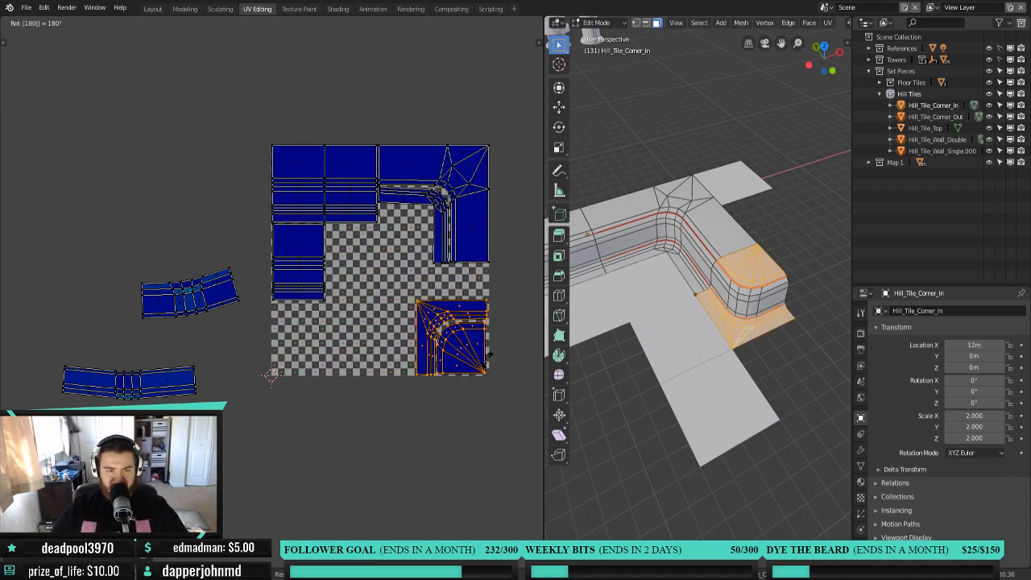
{"action": "key", "text": "Return"}
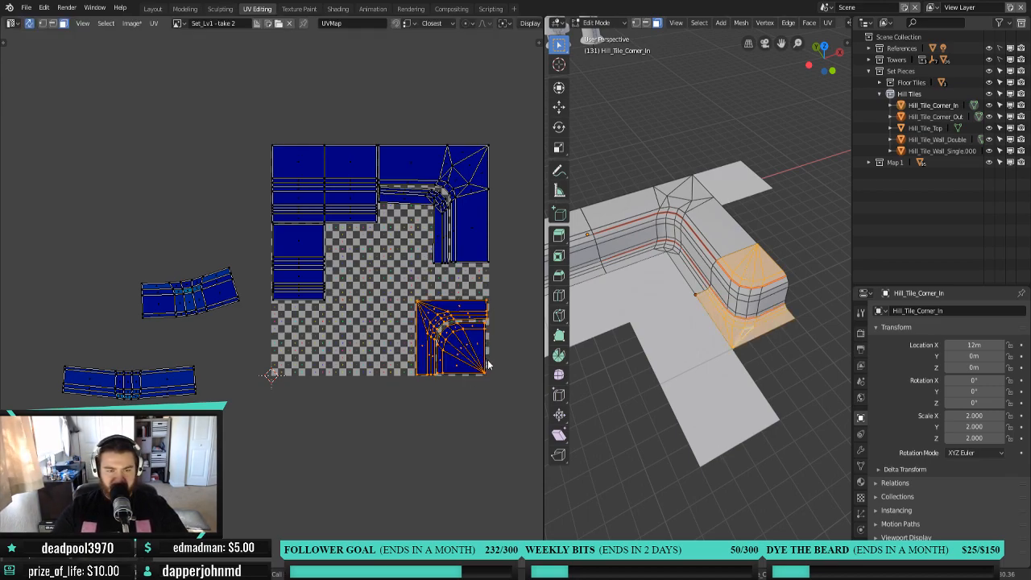
Move the outer corner's curved wall UV strip back into the texture square, into the empty lower-left area.
{"action": "left_click", "coordinate": [225, 297]}
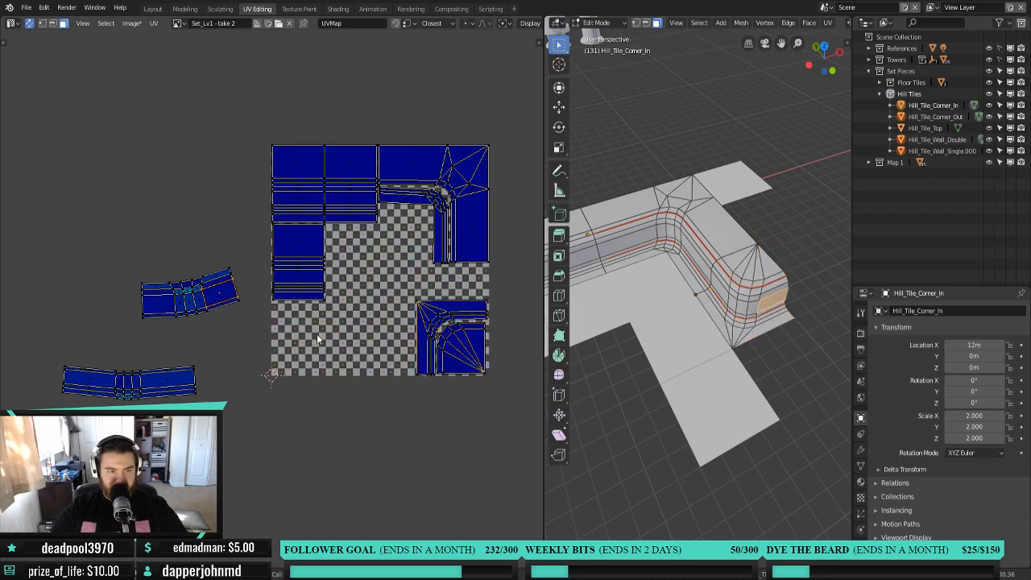
{"action": "key", "text": "g"}
{"action": "right_click", "coordinate": [372, 368]}
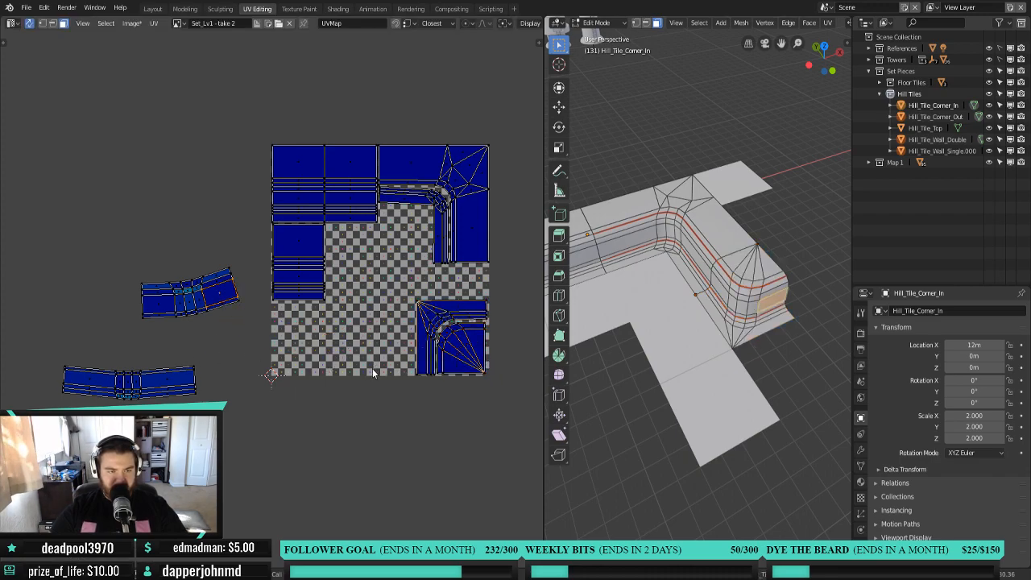
{"action": "key", "text": "ctrl+l"}
{"action": "key", "text": "g"}
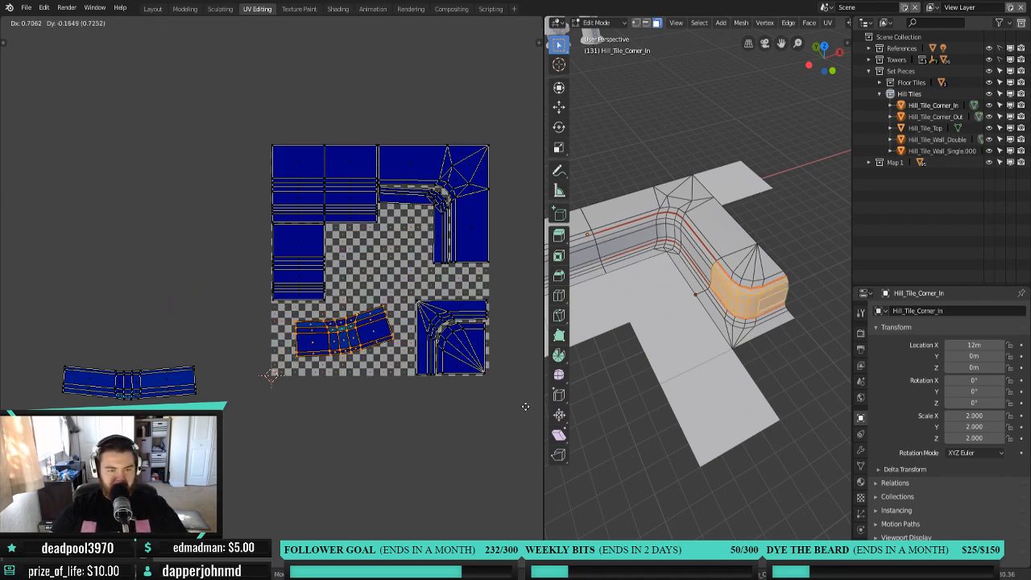
{"action": "left_click", "coordinate": [512, 416]}
Bring the inner corner's curved wall UV strip into the texture square, upright in the gap beside the outer corner's base island.
{"action": "left_click", "coordinate": [178, 385]}
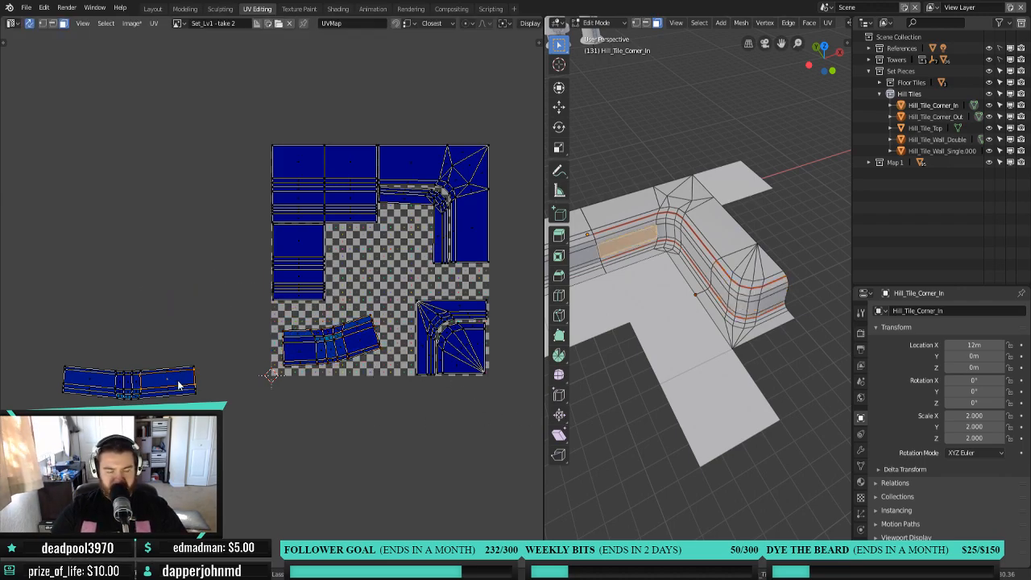
{"action": "key", "text": "ctrl+l"}
{"action": "key", "text": "g"}
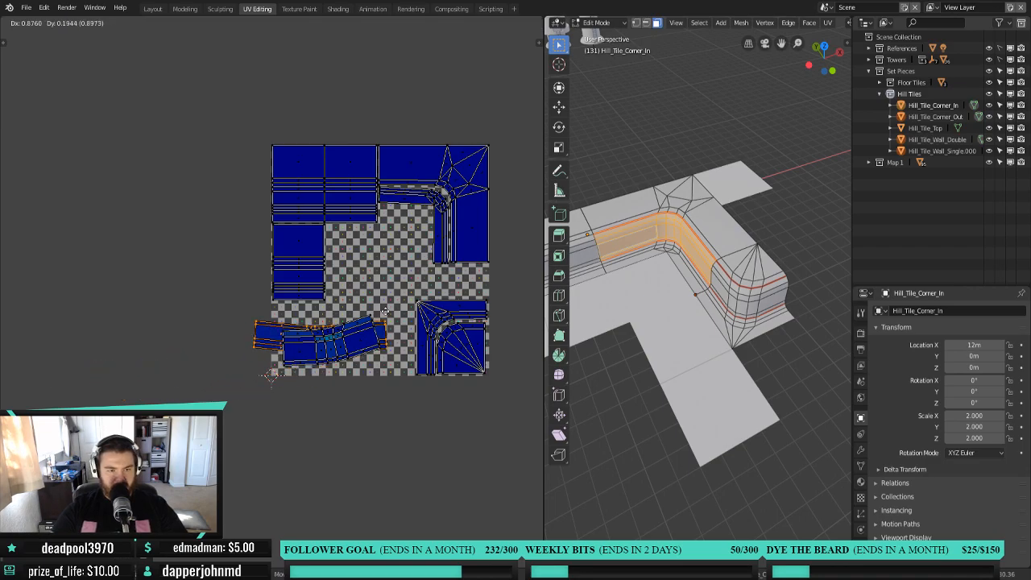
{"action": "left_click", "coordinate": [499, 246]}
{"action": "key", "text": "r"}
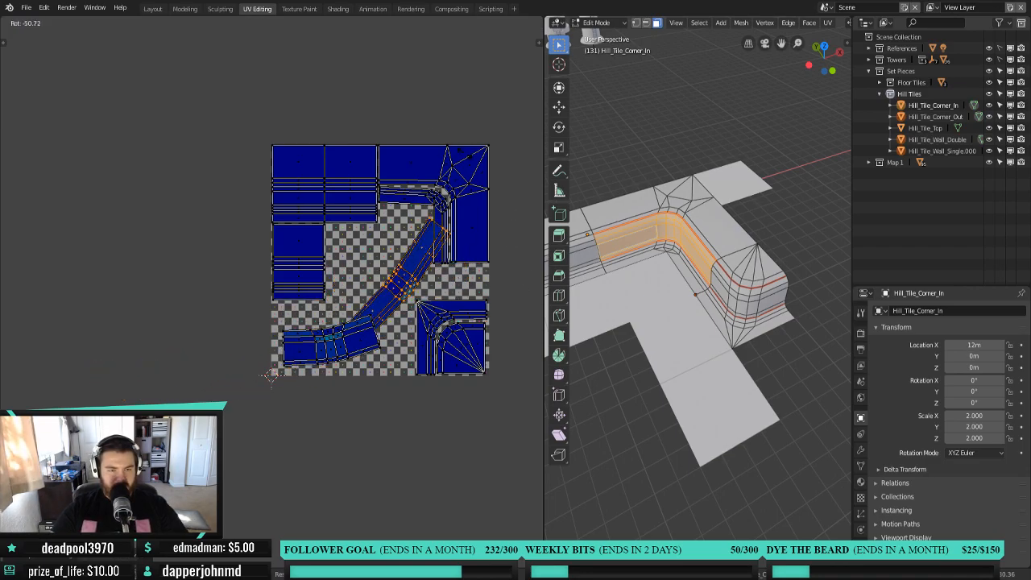
{"action": "left_click", "coordinate": [376, 135]}
{"action": "key", "text": "r"}
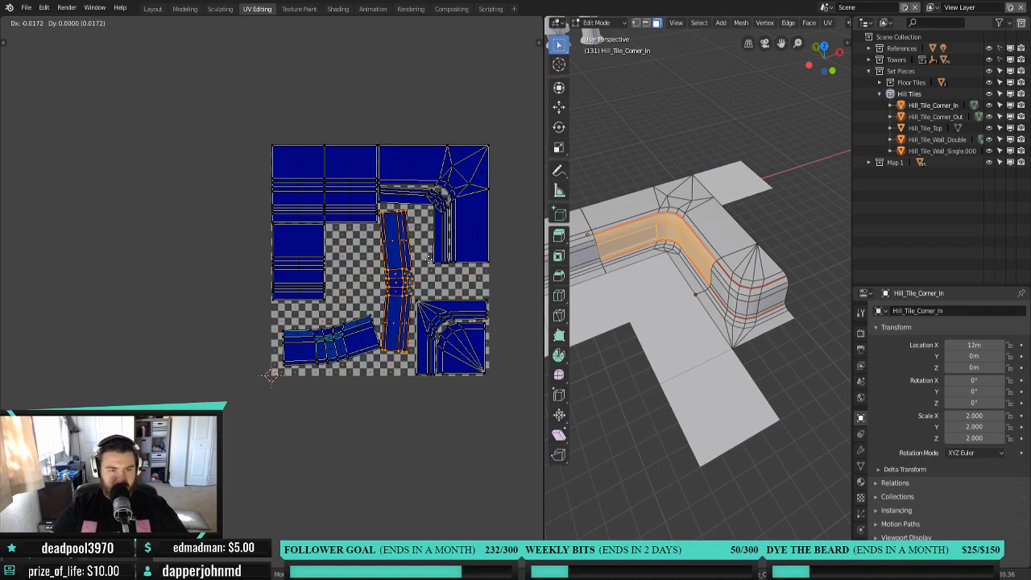
{"action": "left_click", "coordinate": [430, 260]}
Rotate the outer corner's wall UV strip by about 13 degrees to level it, and shift it up beneath the single wall island.
{"action": "left_click", "coordinate": [357, 345]}
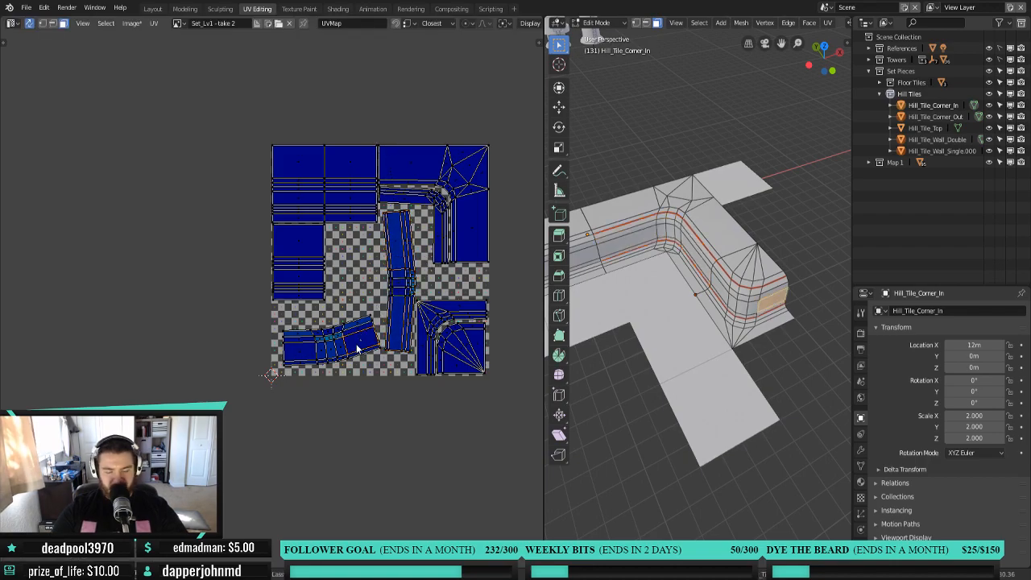
{"action": "key", "text": "l"}
{"action": "key", "text": "r"}
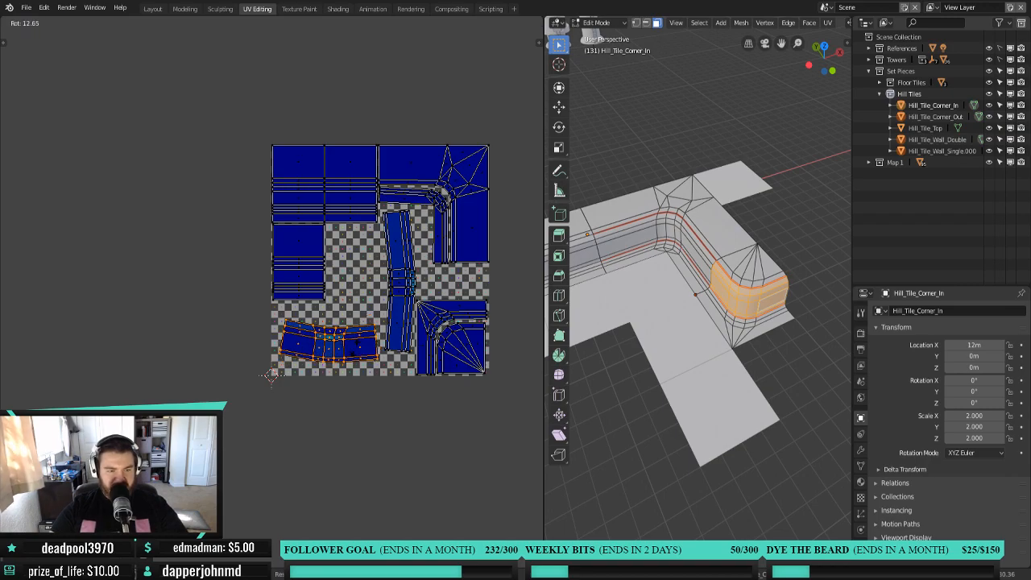
{"action": "left_click", "coordinate": [354, 352]}
{"action": "key", "text": "g"}
{"action": "left_click", "coordinate": [350, 335]}
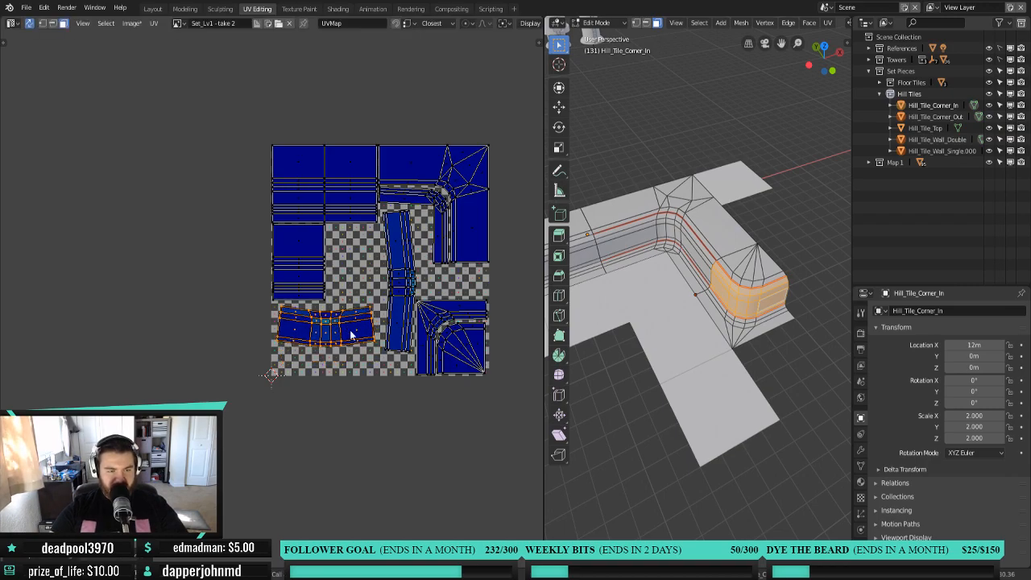
{"action": "scroll", "coordinate": [403, 319], "scroll_direction": "up", "scroll_amount": 2}
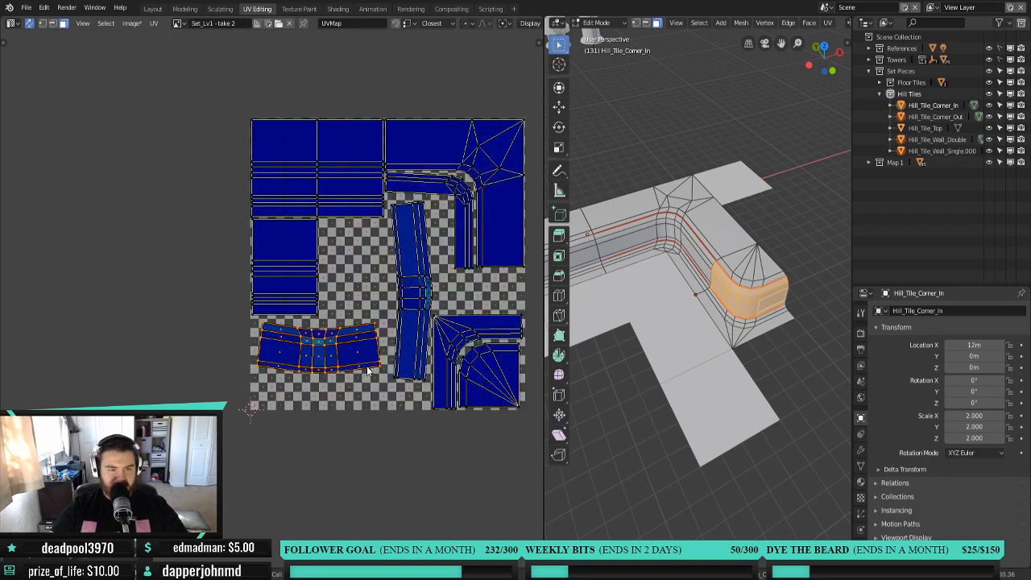
Select all UVs of the hill tiles and examine the whole row of tiles in an enlarged 3D view.
{"action": "key", "text": "a"}
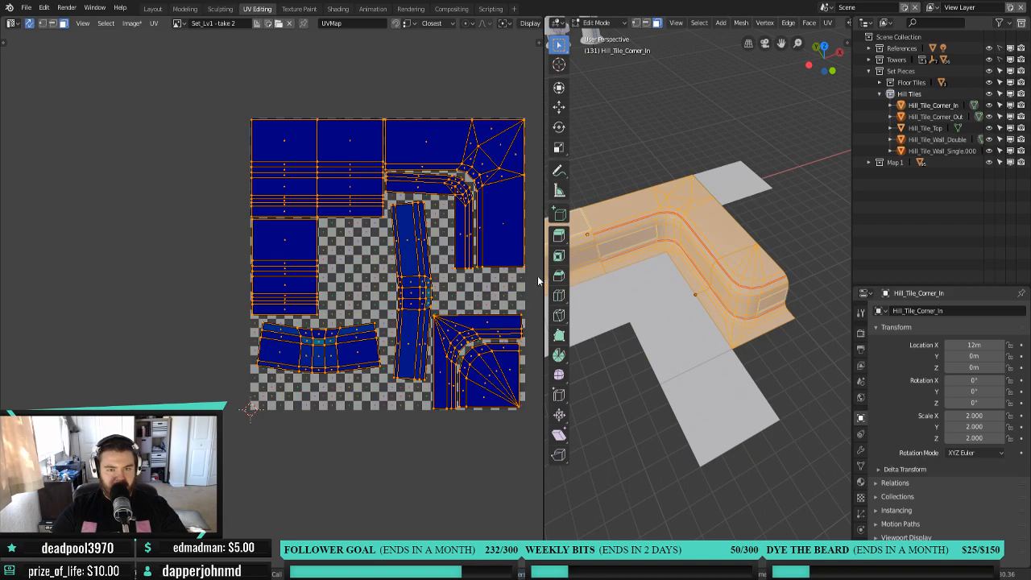
{"action": "left_click_drag", "start_coordinate": [544, 276], "coordinate": [181, 245]}
{"action": "scroll", "coordinate": [499, 318], "scroll_direction": "down", "scroll_amount": 1}
{"action": "middle_click_drag", "start_coordinate": [417, 357], "coordinate": [500, 358], "text": "shift"}
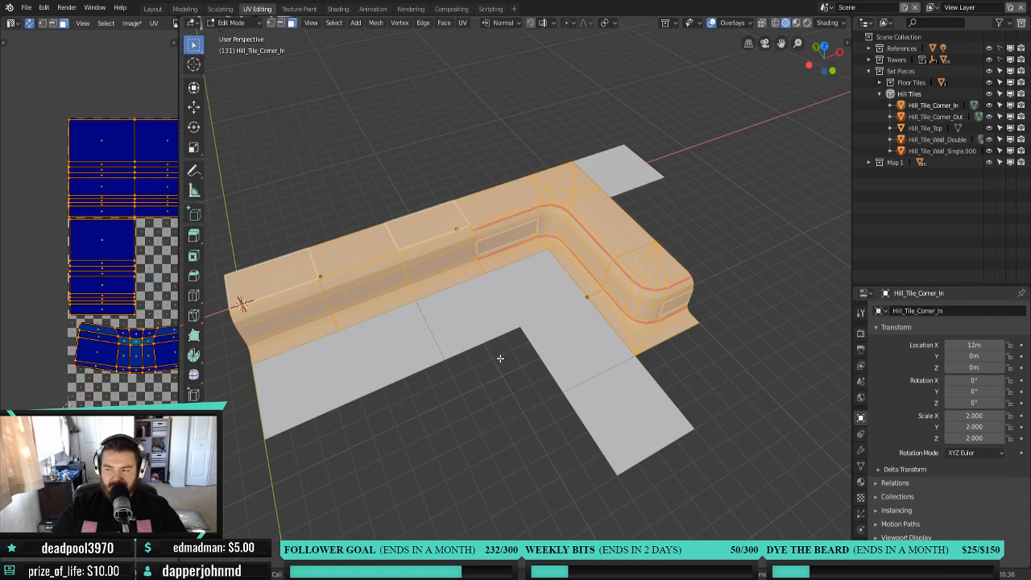
{"action": "middle_click_drag", "start_coordinate": [531, 343], "coordinate": [494, 356]}
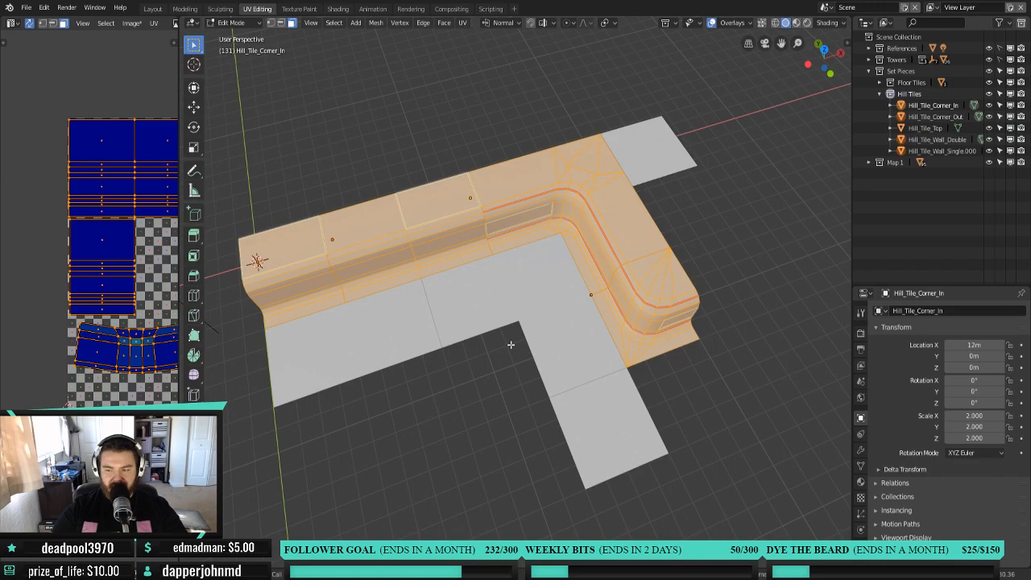
Select the seam edge loop along the upper edge of the inner corner's wall in edge mode.
{"action": "left_click", "coordinate": [609, 241]}
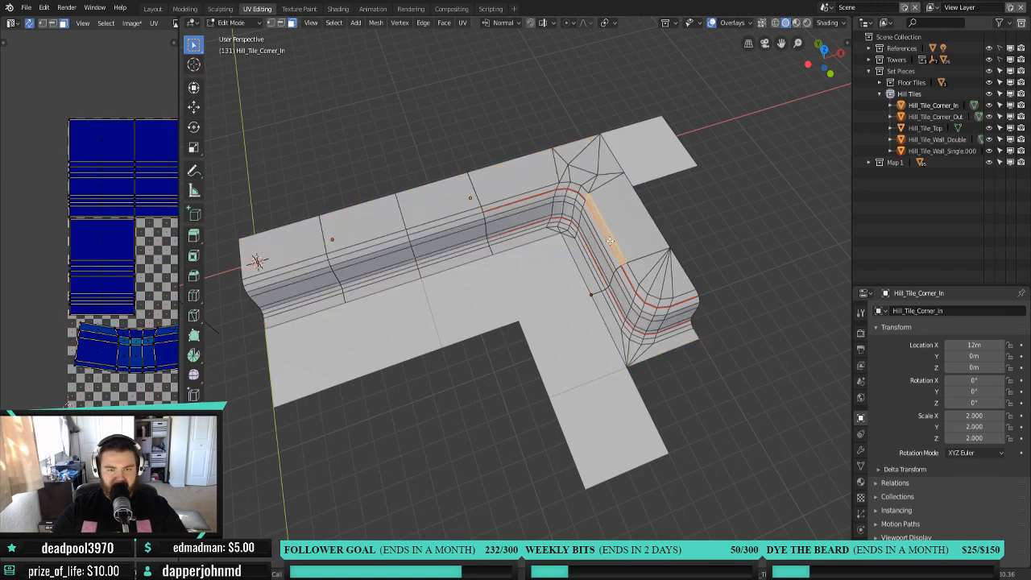
{"action": "key", "text": "2"}
{"action": "left_click", "coordinate": [607, 244], "text": "alt"}
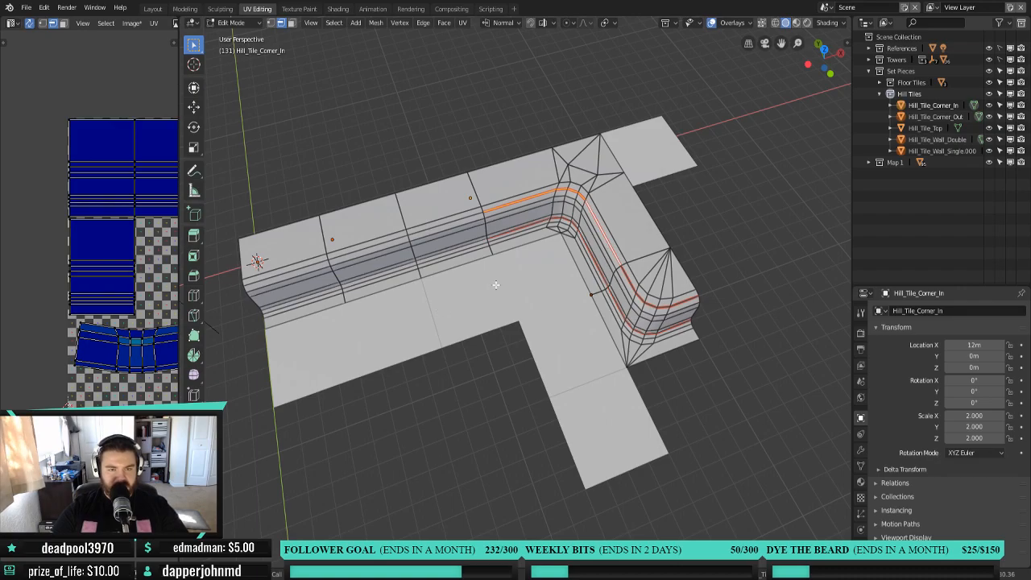
Save the texture image as "Set_Lv1 - take 2.png" in the Assets folder, with the whole UV layout in view.
{"action": "left_click_drag", "start_coordinate": [180, 76], "coordinate": [465, 81]}
{"action": "key", "text": "Home"}
{"action": "left_click", "coordinate": [130, 23]}
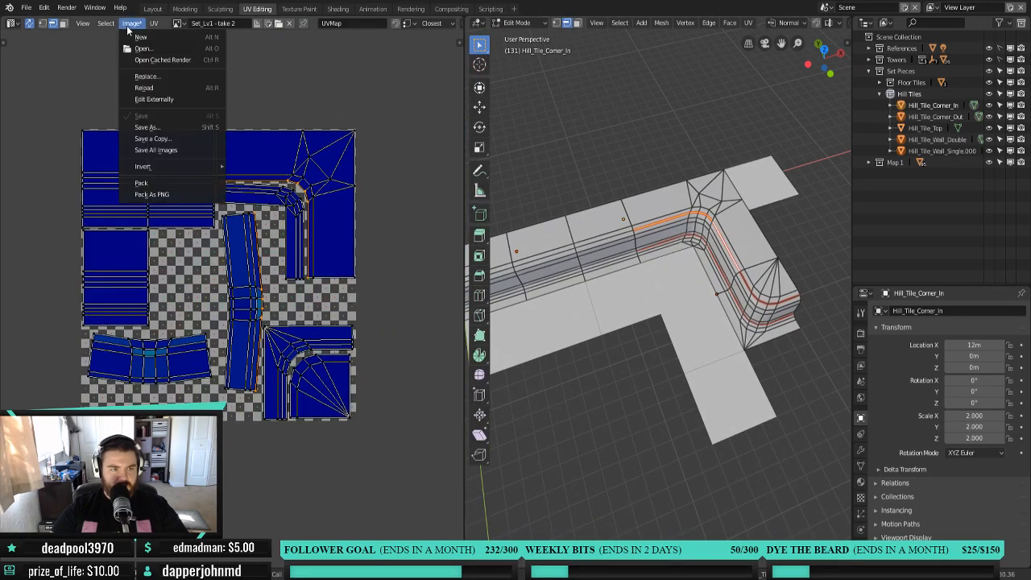
{"action": "left_click", "coordinate": [166, 128]}
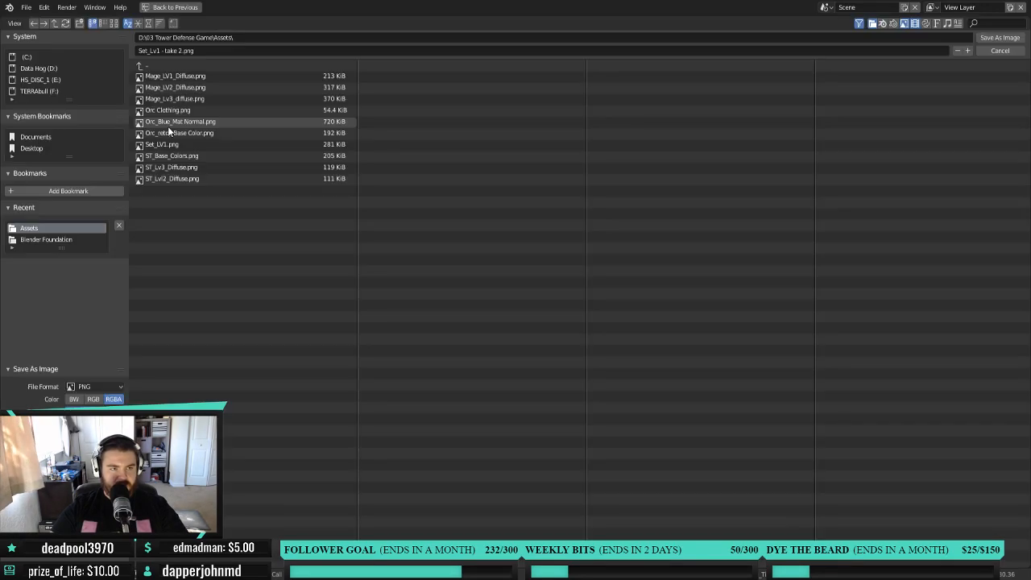
{"action": "left_click", "coordinate": [1000, 38]}
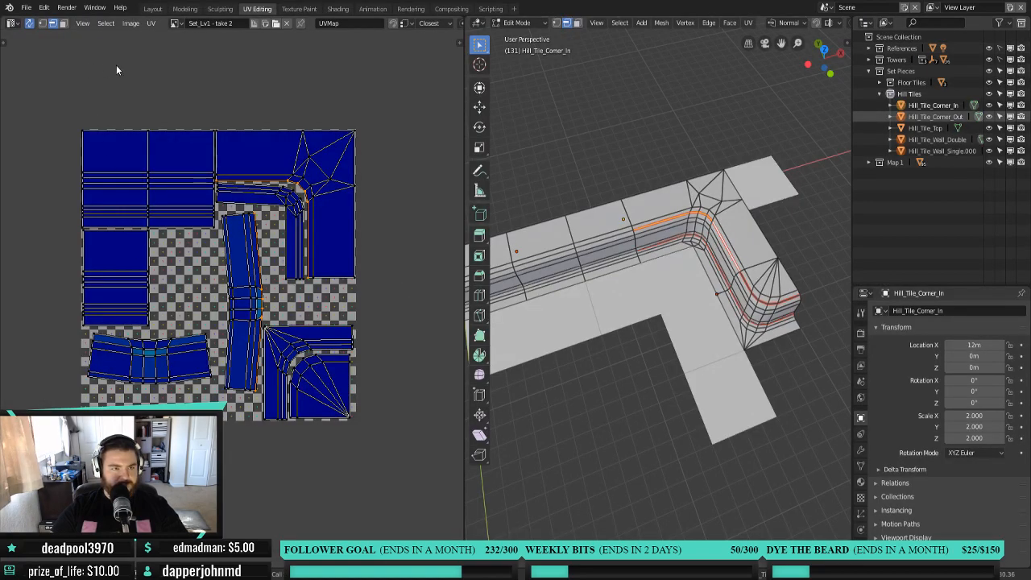
Switch to the Texture Paint workspace and show the image "Set_Lv1 - take 2" in the image editor.
{"action": "left_click", "coordinate": [151, 23]}
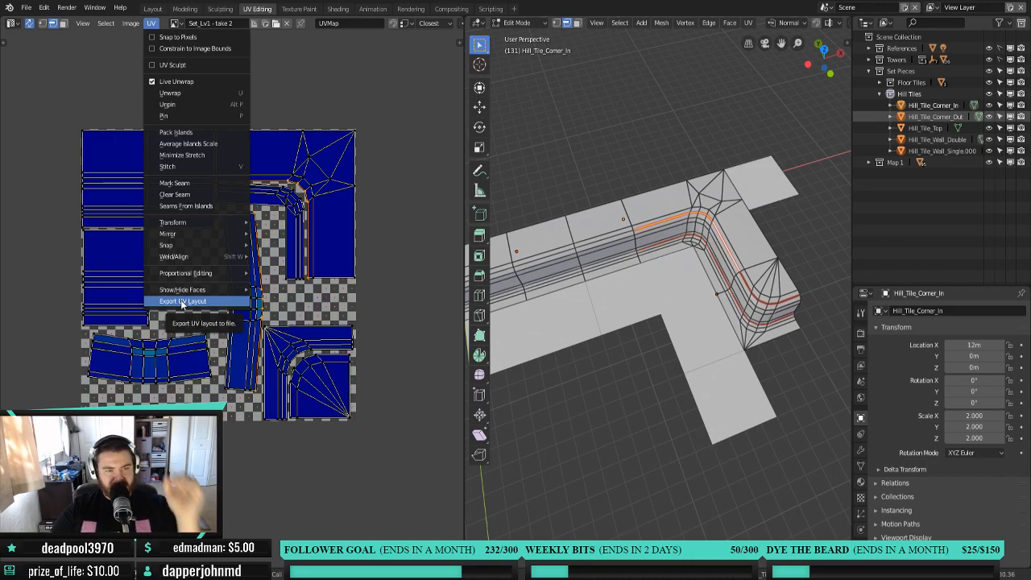
{"action": "left_click_drag", "start_coordinate": [463, 121], "coordinate": [305, 127]}
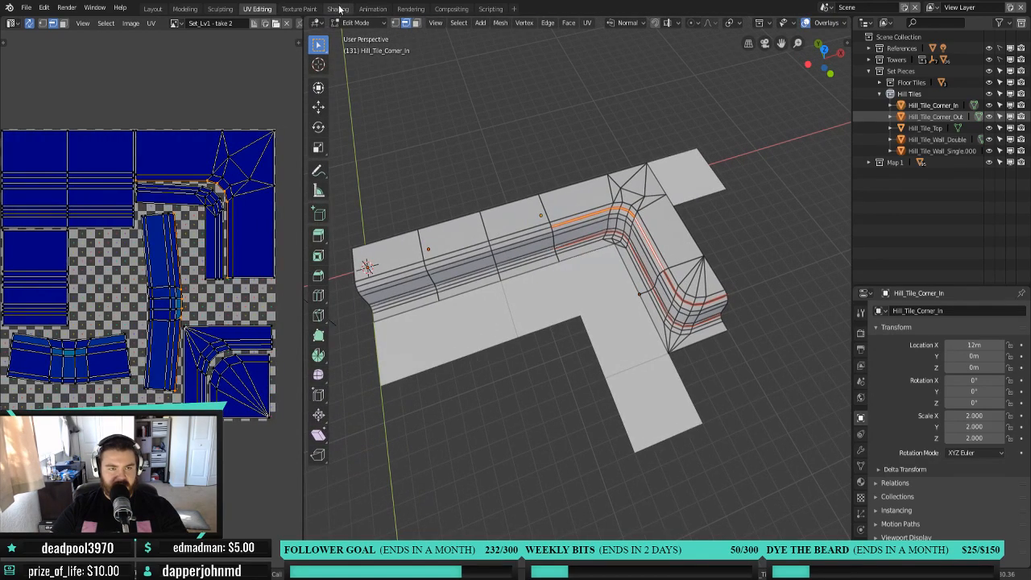
{"action": "left_click", "coordinate": [298, 9]}
{"action": "scroll", "coordinate": [661, 377], "scroll_direction": "up", "scroll_amount": 3}
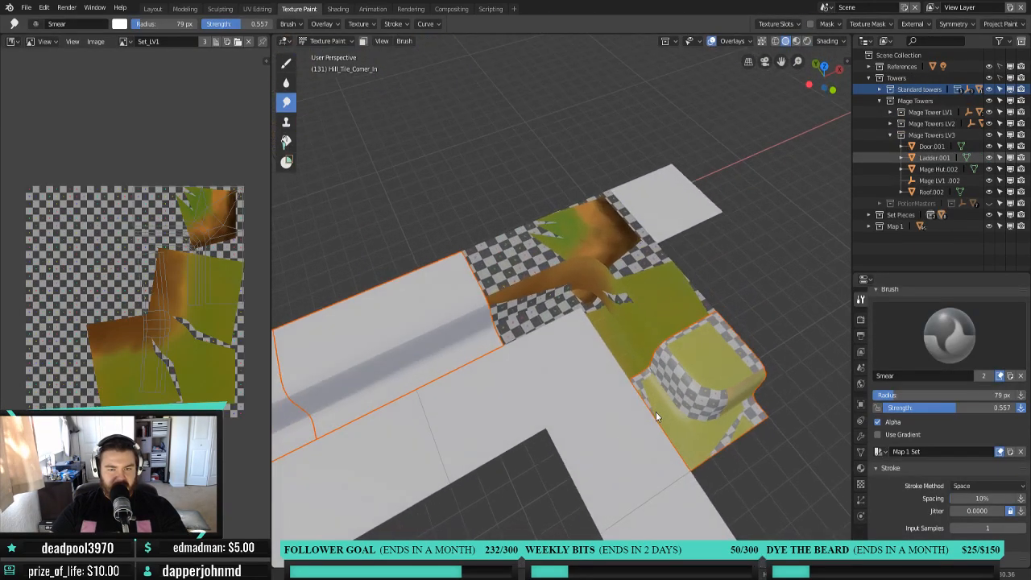
{"action": "middle_click_drag", "start_coordinate": [620, 376], "coordinate": [551, 375], "text": "shift"}
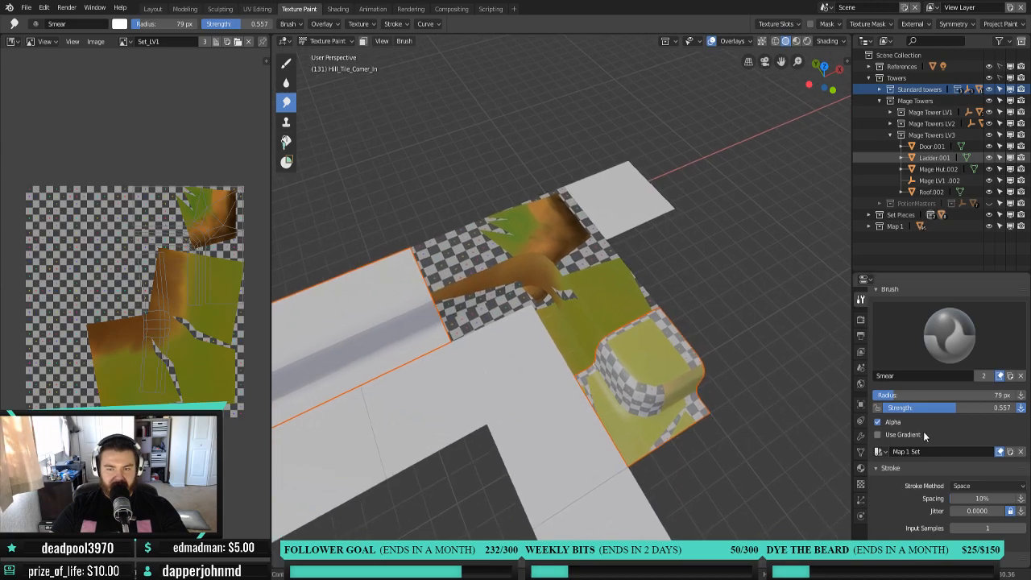
{"action": "scroll", "coordinate": [942, 450], "scroll_direction": "up", "scroll_amount": 3}
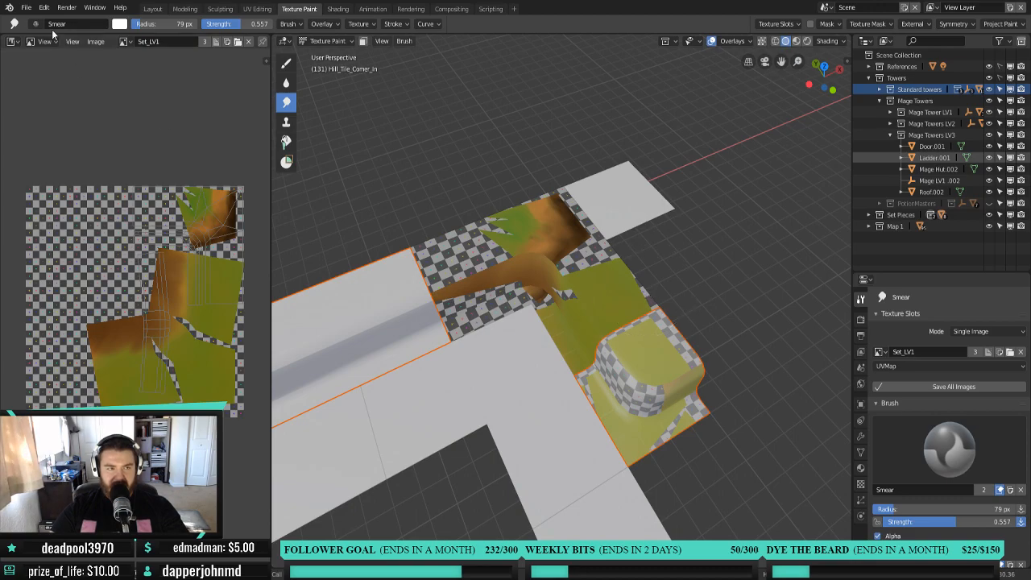
{"action": "left_click", "coordinate": [127, 42]}
{"action": "left_click", "coordinate": [154, 104]}
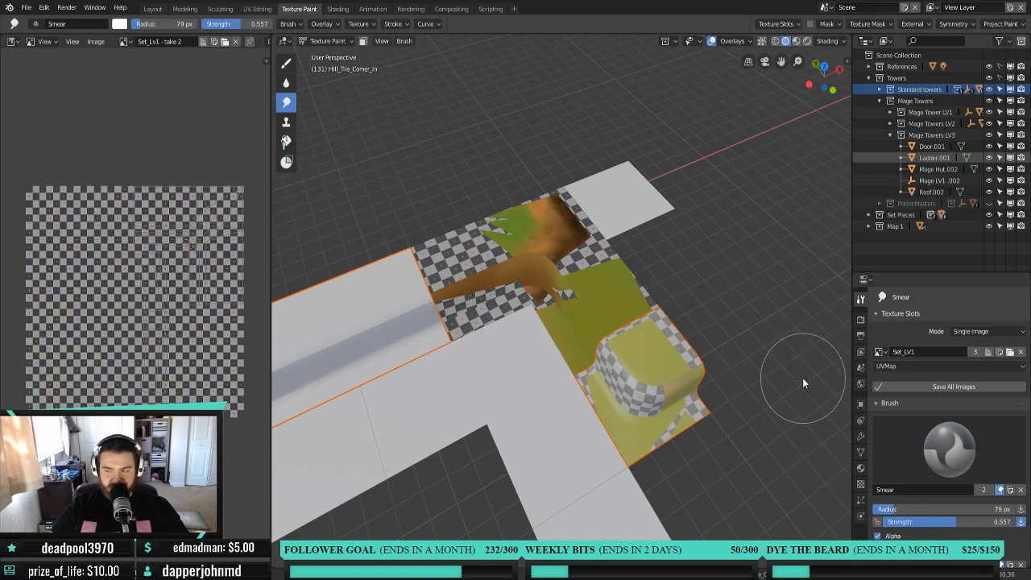
{"action": "scroll", "coordinate": [796, 388], "scroll_direction": "up", "scroll_amount": 1}
{"action": "middle_click_drag", "start_coordinate": [727, 450], "coordinate": [633, 193]}
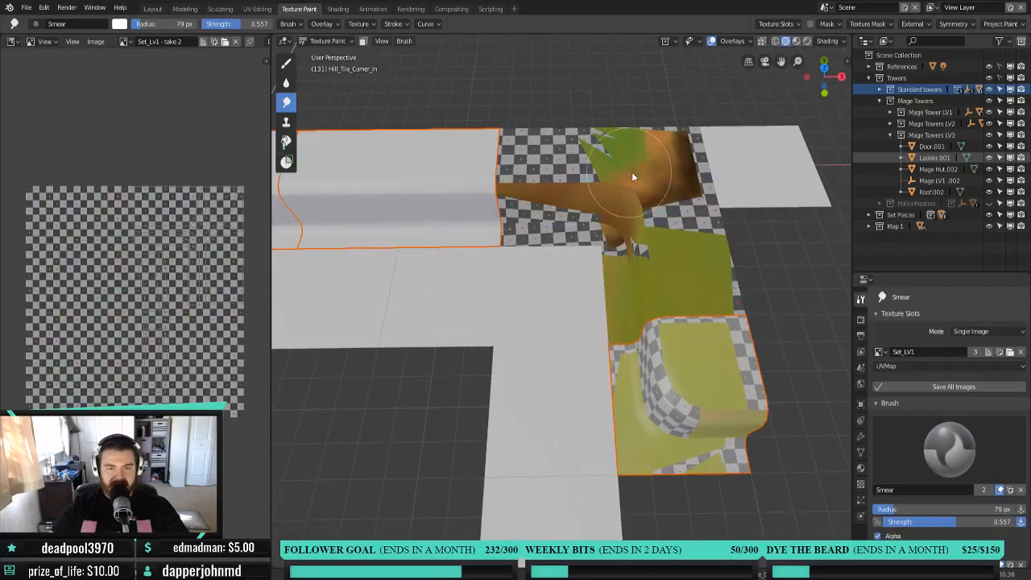
{"action": "left_click", "coordinate": [879, 352]}
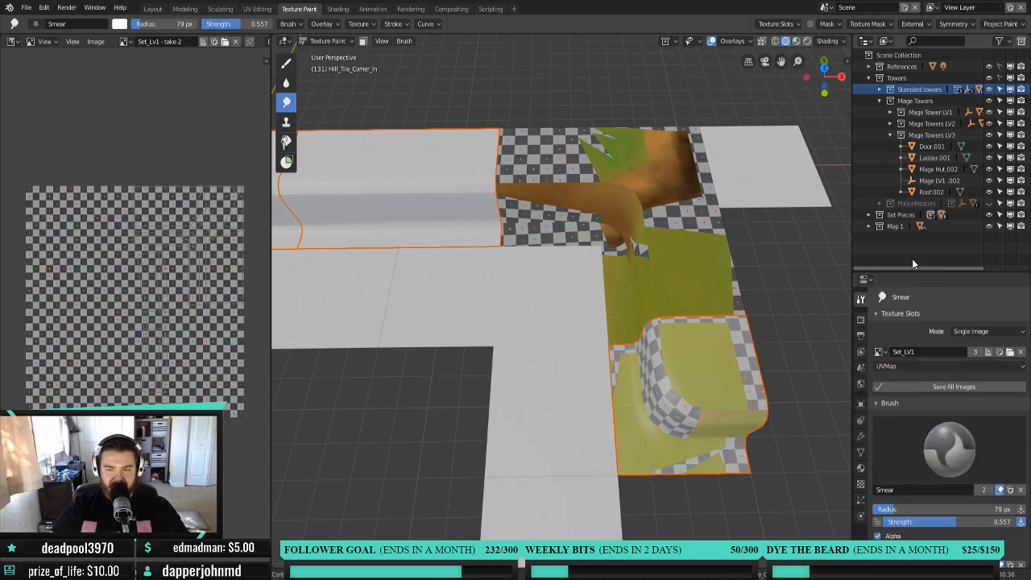
Collapse the Towers collection and expand Set Pieces and Hill Tiles to list the individual hill tile objects.
{"action": "left_click_drag", "start_coordinate": [909, 273], "coordinate": [912, 178]}
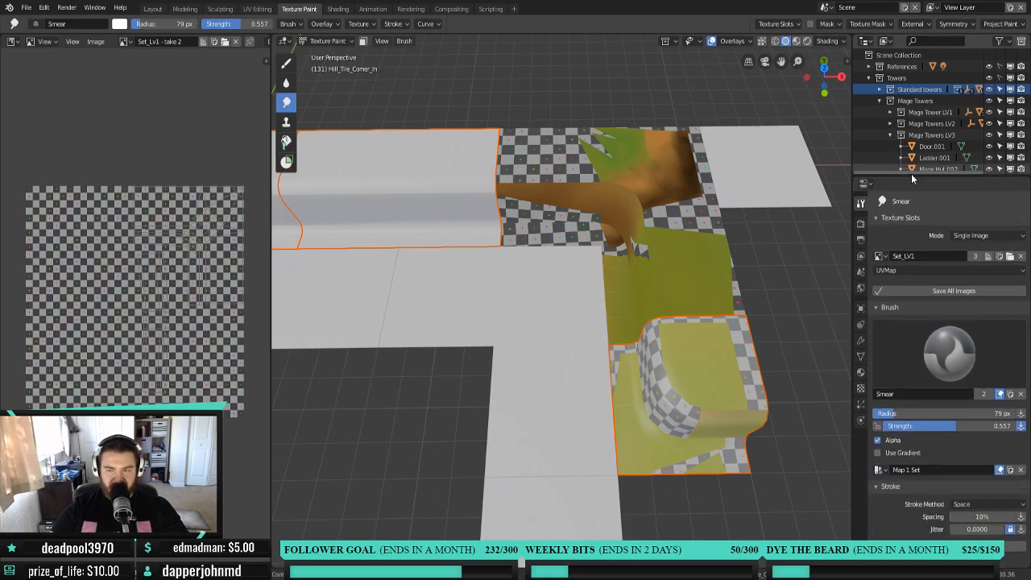
{"action": "left_click", "coordinate": [879, 101]}
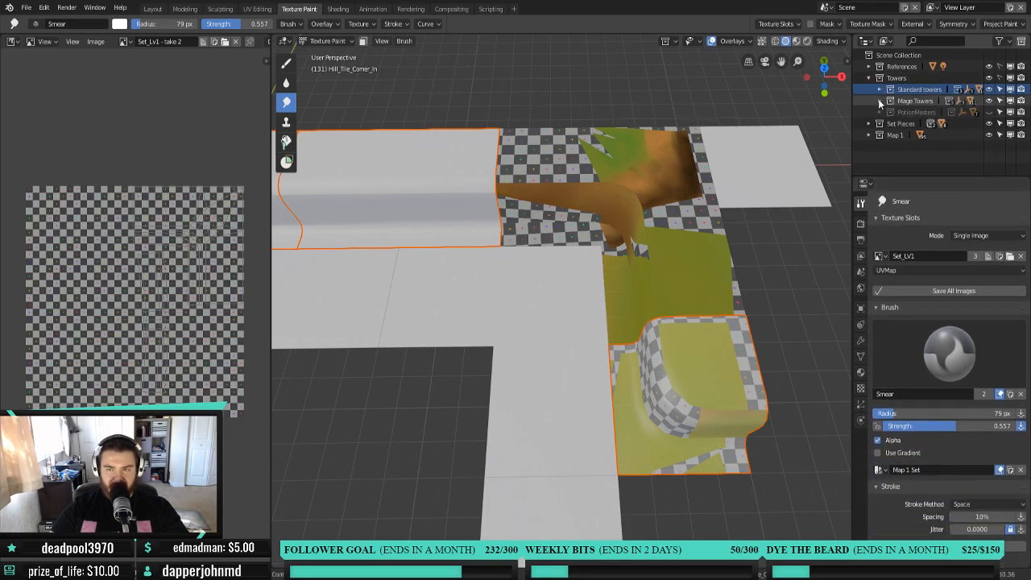
{"action": "left_click", "coordinate": [868, 78]}
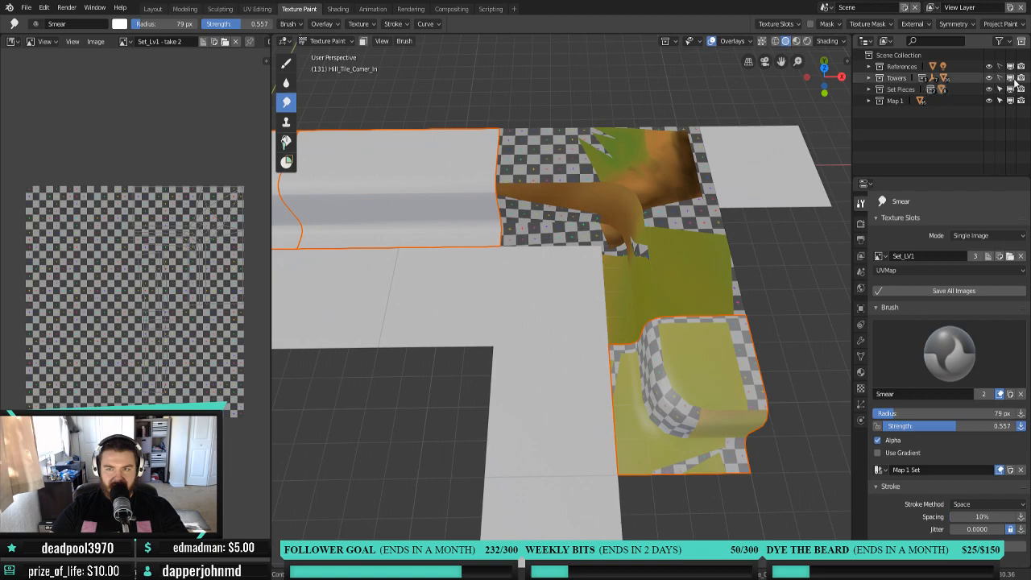
{"action": "left_click", "coordinate": [868, 88]}
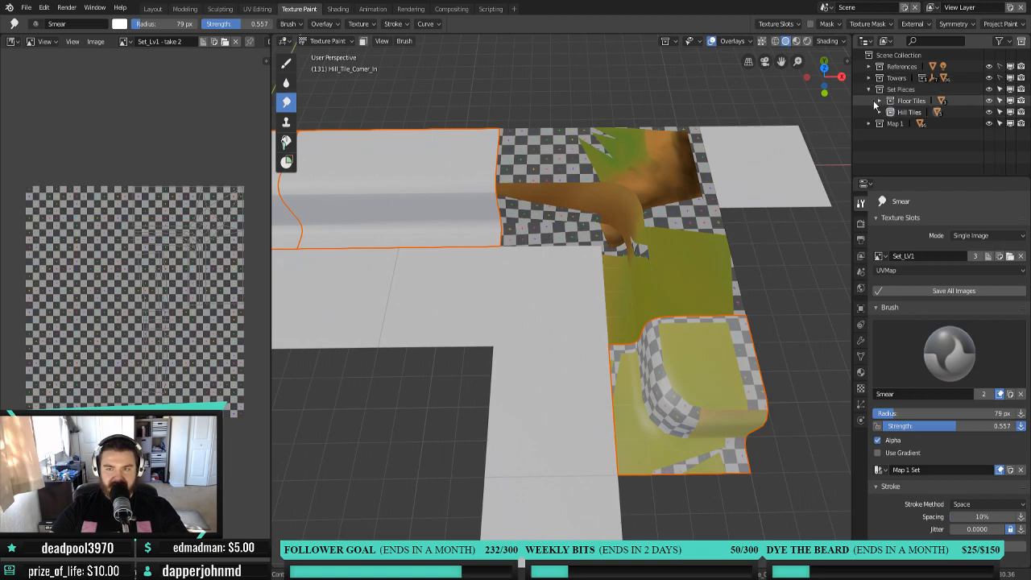
{"action": "left_click", "coordinate": [879, 112]}
{"action": "scroll", "coordinate": [869, 126], "scroll_direction": "down", "scroll_amount": 1}
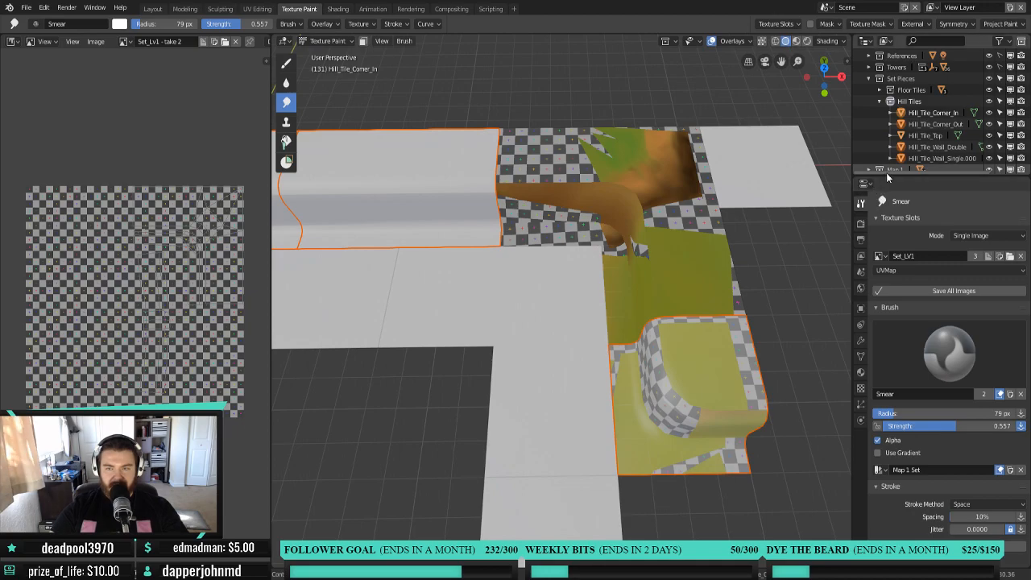
Set the single-image paint texture slot to "Set_Lv1 - take 2" for the inner corner hill tile.
{"action": "left_click_drag", "start_coordinate": [888, 172], "coordinate": [888, 159]}
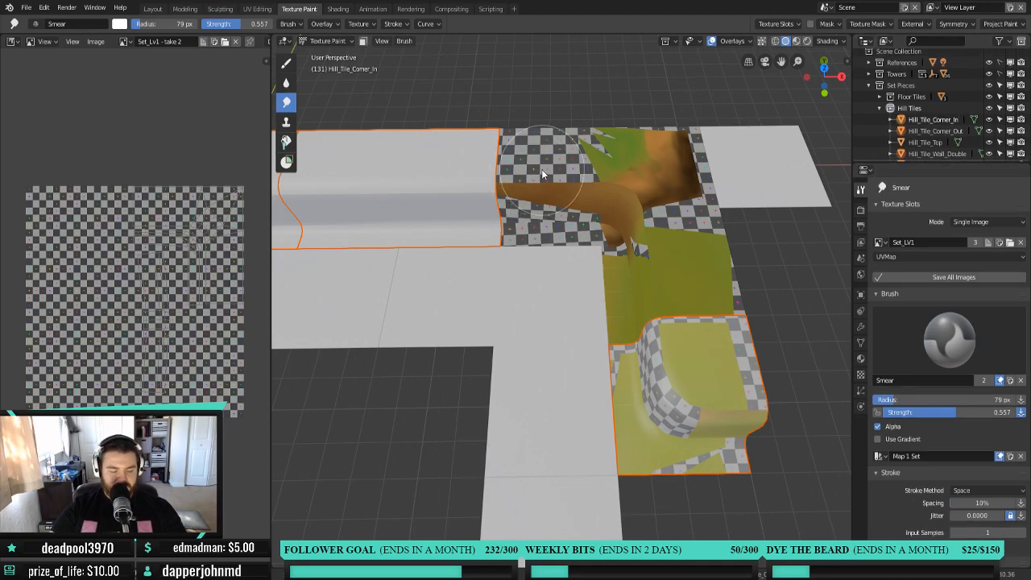
{"action": "left_click", "coordinate": [883, 242]}
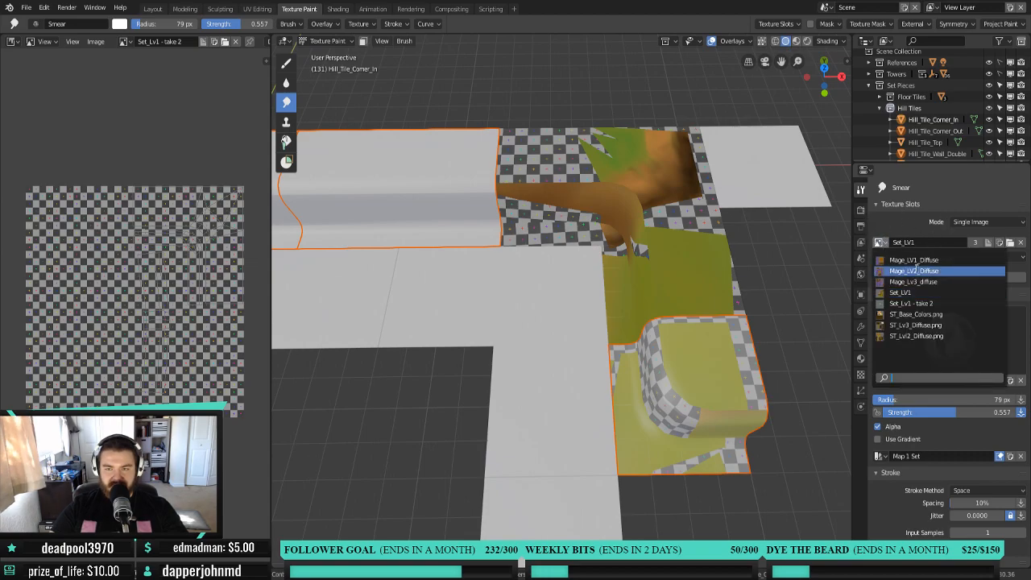
{"action": "left_click", "coordinate": [911, 303]}
{"action": "middle_click_drag", "start_coordinate": [545, 268], "coordinate": [588, 260]}
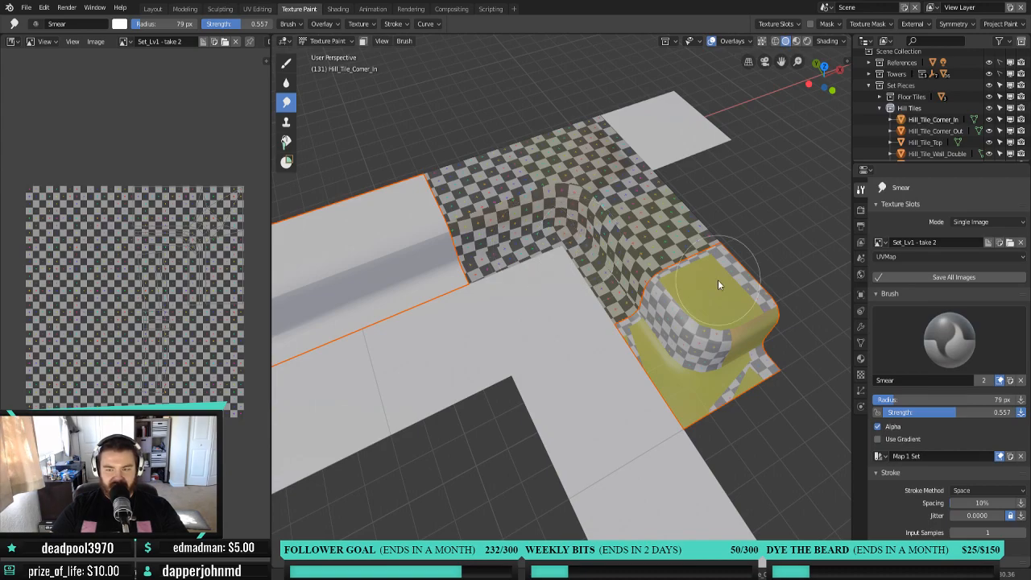
{"action": "scroll", "coordinate": [902, 417], "scroll_direction": "down", "scroll_amount": 3}
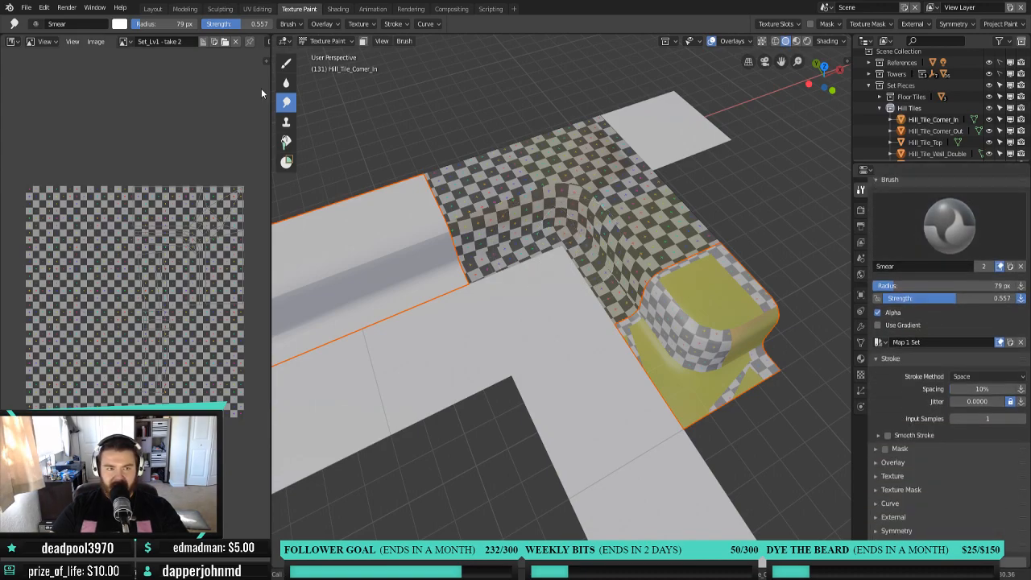
Paint the inner corner tile in the first ochre palette colour with the TexDraw brush at 153 px radius and 0.989 strength.
{"action": "left_click", "coordinate": [286, 63]}
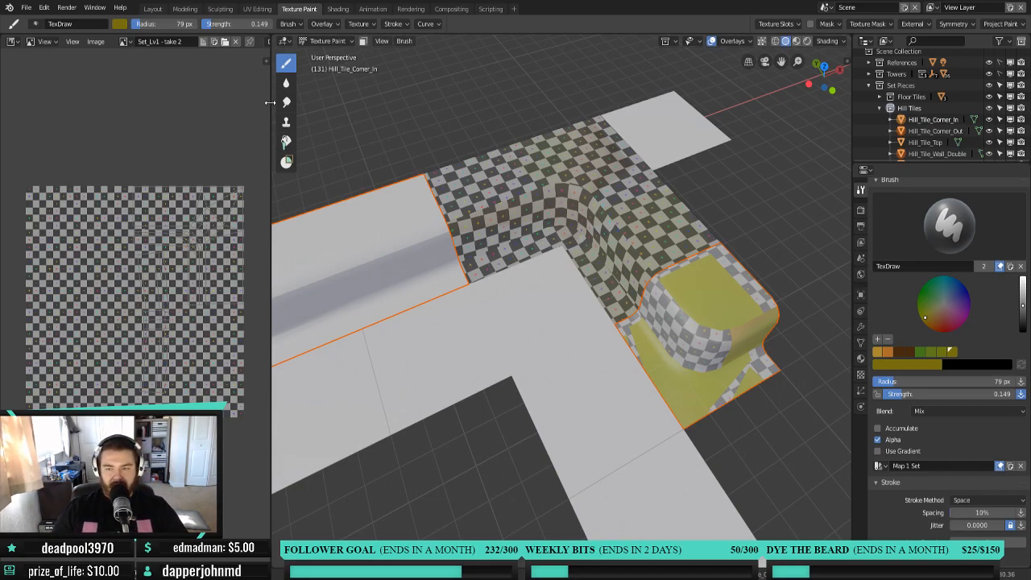
{"action": "left_click", "coordinate": [878, 354]}
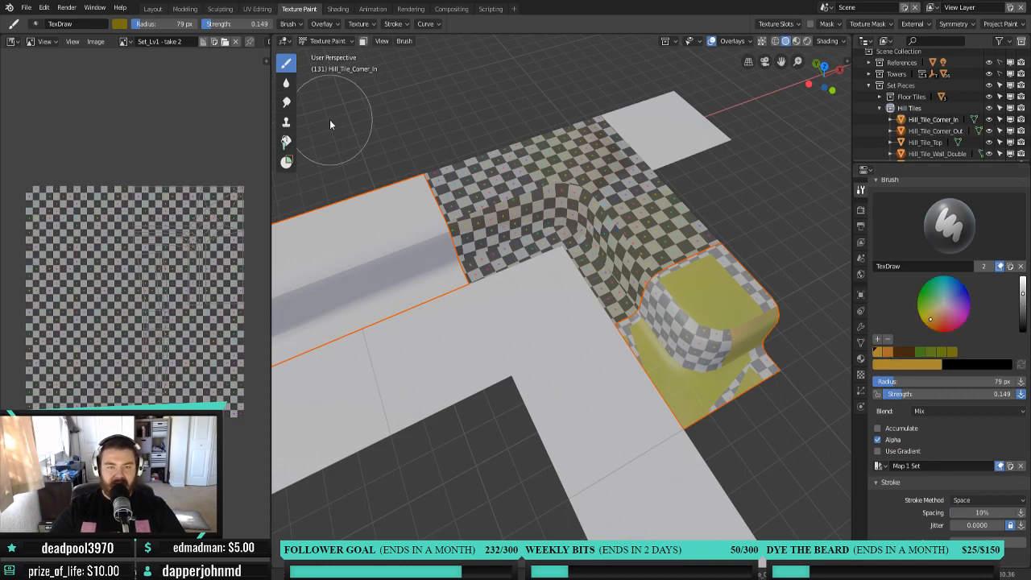
{"action": "key", "text": "f"}
{"action": "left_click", "coordinate": [581, 244]}
{"action": "key", "text": "shift+f"}
{"action": "left_click", "coordinate": [484, 188]}
{"action": "mouse_move", "coordinate": [485, 188]}
{"action": "left_mouse_down"}
{"action": "mouse_move", "coordinate": [463, 176]}
{"action": "mouse_move", "coordinate": [490, 213]}
{"action": "mouse_move", "coordinate": [591, 141]}
{"action": "mouse_move", "coordinate": [661, 239]}
{"action": "mouse_move", "coordinate": [595, 196]}
{"action": "mouse_move", "coordinate": [496, 198]}
{"action": "mouse_move", "coordinate": [464, 220]}
{"action": "left_mouse_up"}
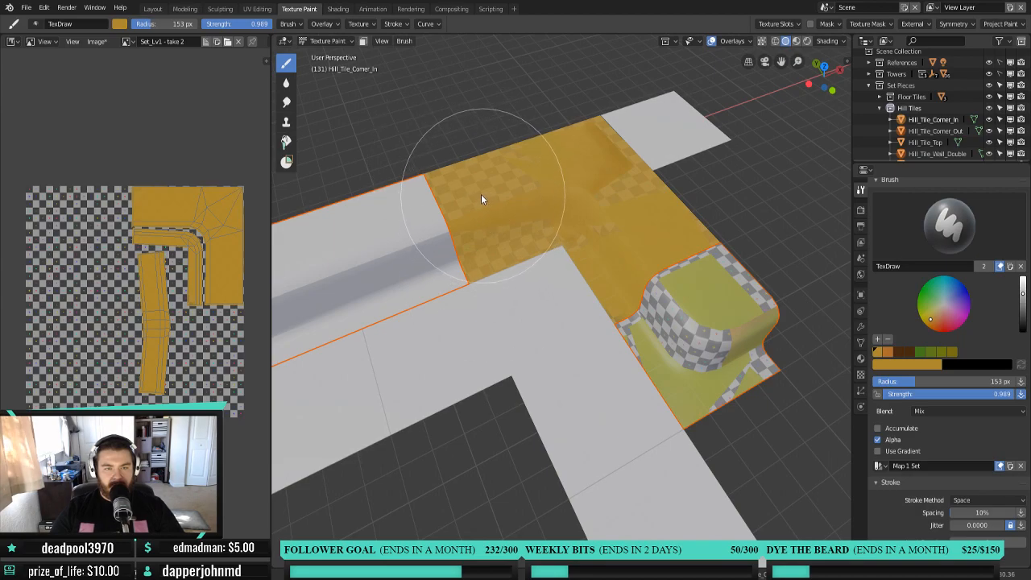
Fill the inner corner tile with the Fill tool, first in dark brown and finally in the ochre palette colour.
{"action": "middle_click_drag", "start_coordinate": [613, 252], "coordinate": [645, 230]}
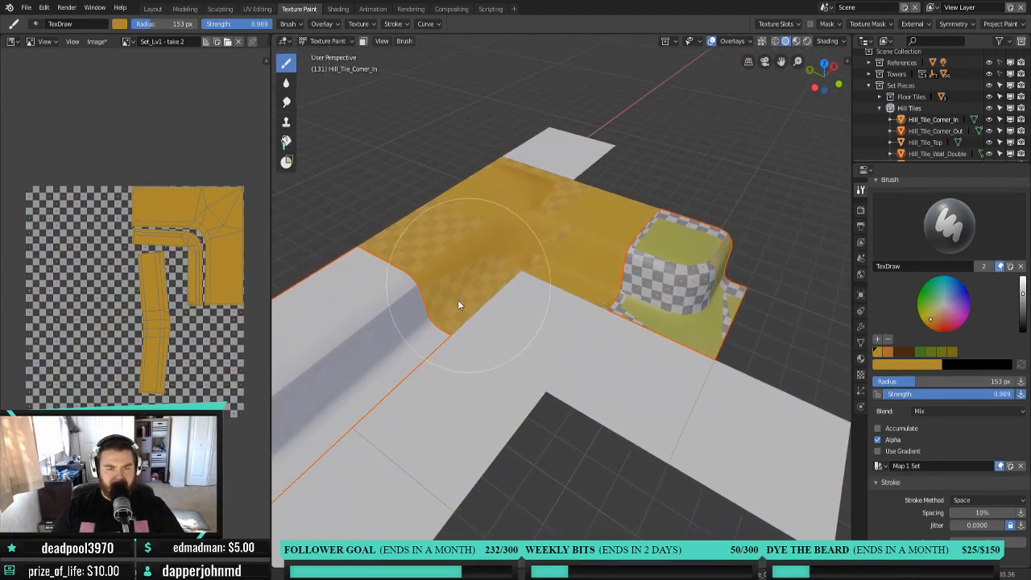
{"action": "scroll", "coordinate": [551, 301], "scroll_direction": "up", "scroll_amount": 2}
{"action": "middle_click_drag", "start_coordinate": [557, 299], "coordinate": [624, 307]}
{"action": "left_click", "coordinate": [285, 141]}
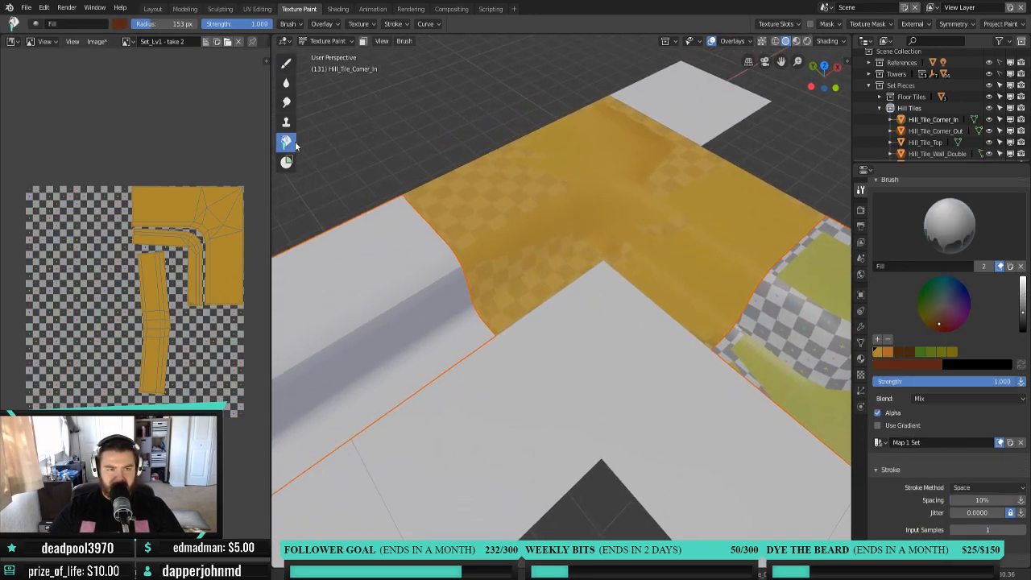
{"action": "left_click", "coordinate": [558, 238]}
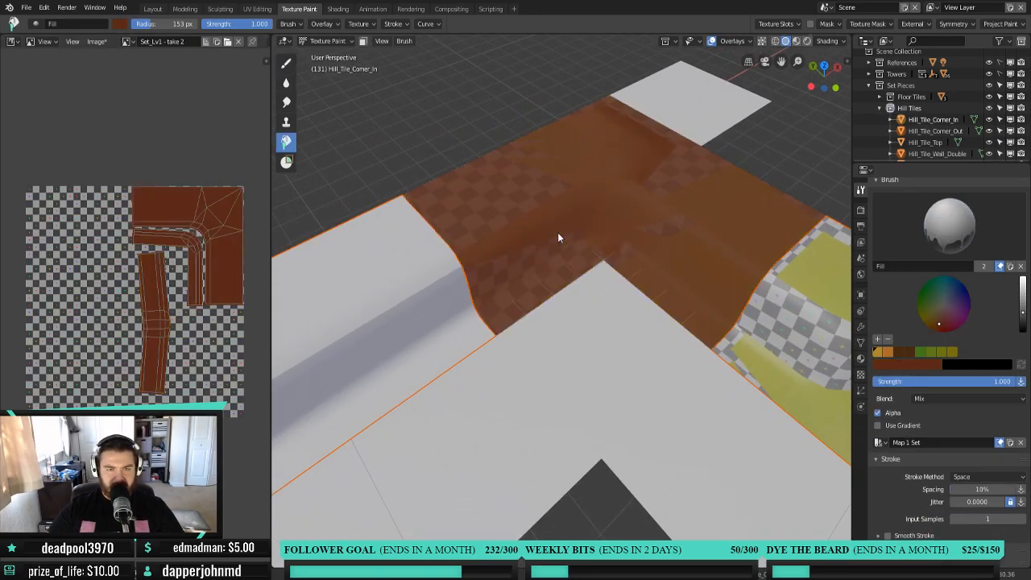
{"action": "left_click", "coordinate": [879, 354]}
{"action": "left_click", "coordinate": [519, 215]}
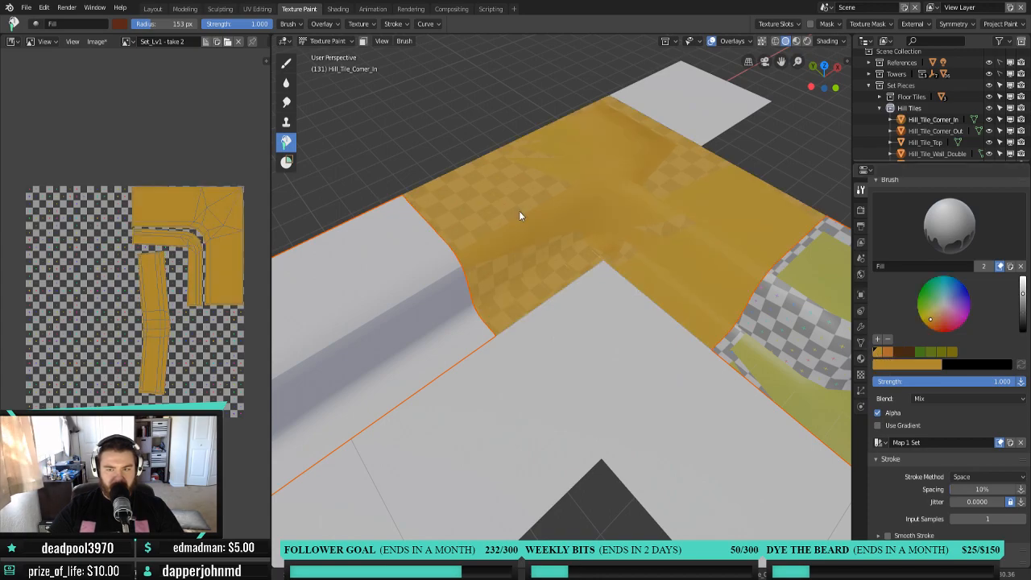
Try the Darken blend mode for the Fill brush and set it back to Mix.
{"action": "left_click", "coordinate": [967, 398]}
{"action": "left_click", "coordinate": [910, 367]}
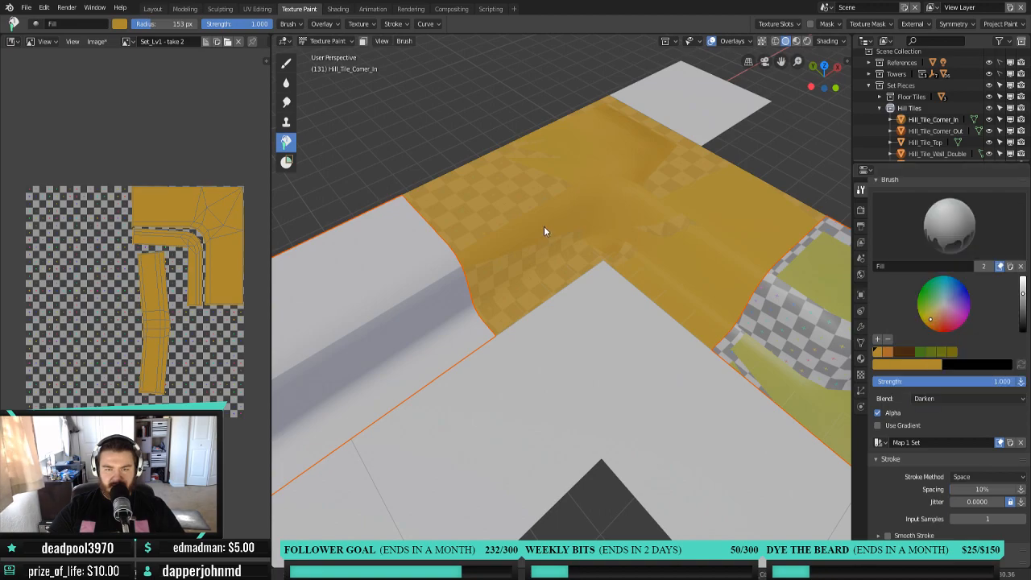
{"action": "left_click", "coordinate": [975, 397]}
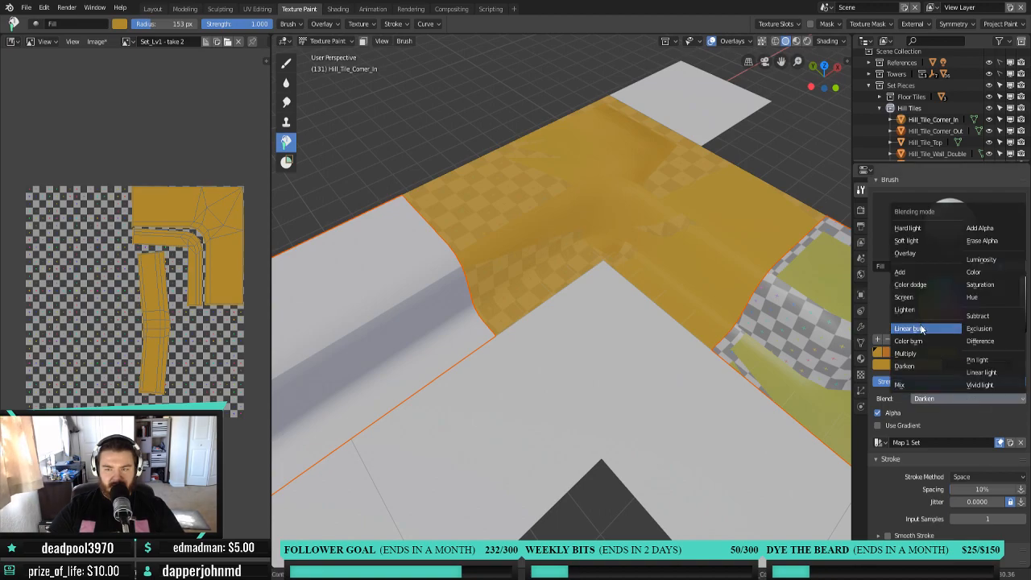
{"action": "left_click", "coordinate": [901, 385]}
Assign "Set_Lv1 - take 2" to Material.001's image texture node in the Shading workspace and return to Texture Paint.
{"action": "middle_click_drag", "start_coordinate": [636, 239], "coordinate": [674, 254]}
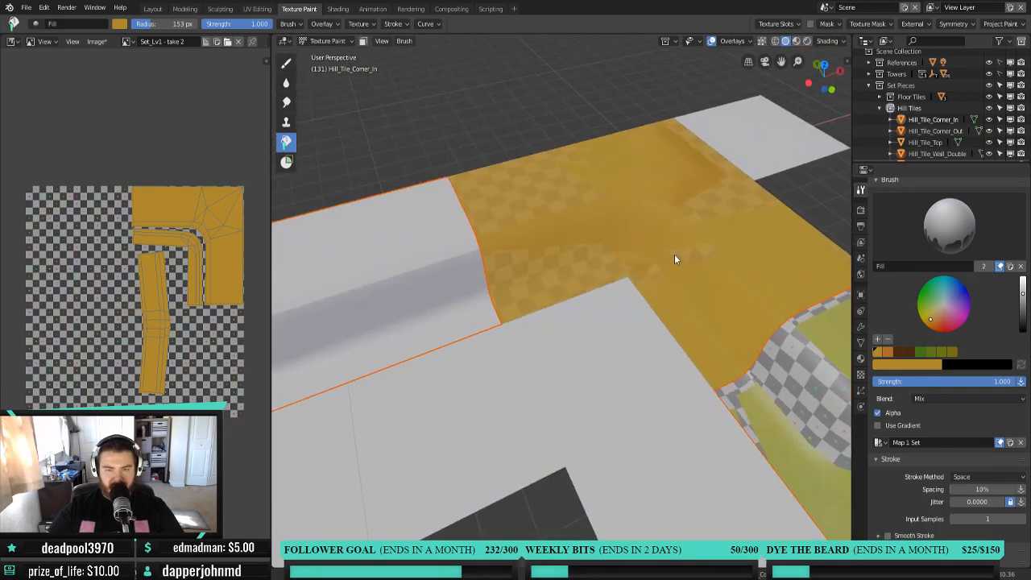
{"action": "middle_click_drag", "start_coordinate": [675, 259], "coordinate": [657, 266]}
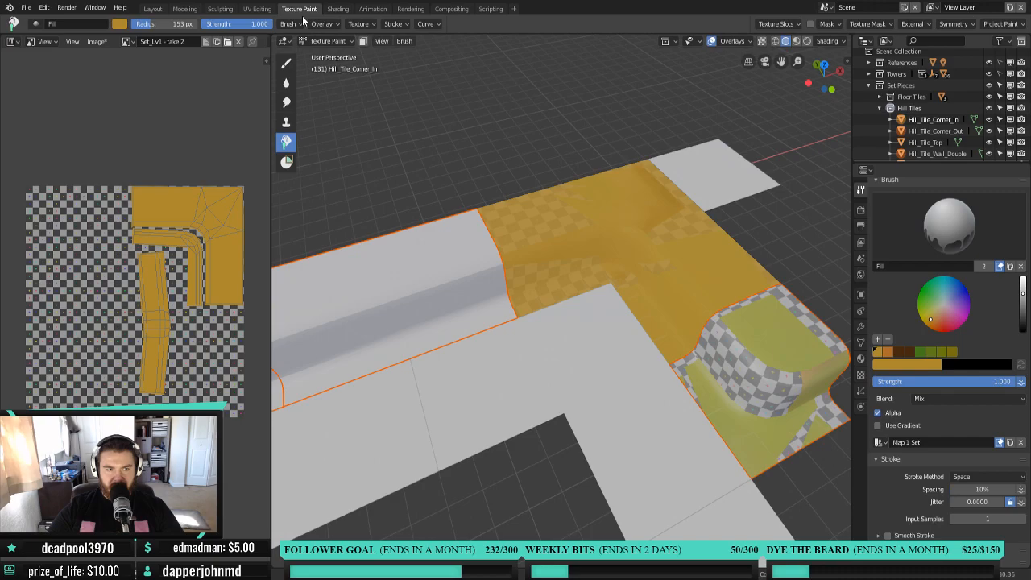
{"action": "left_click", "coordinate": [338, 9]}
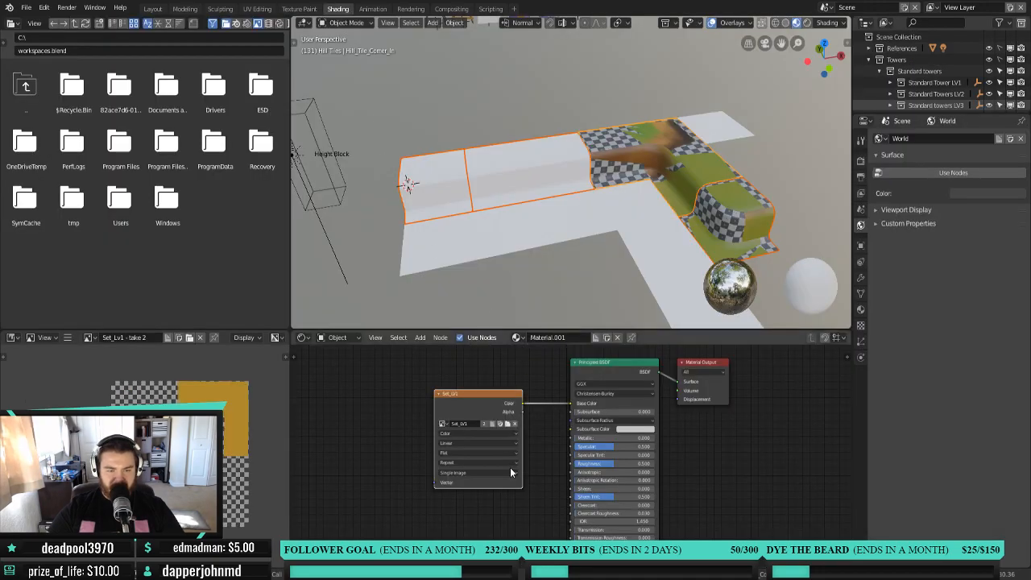
{"action": "left_click", "coordinate": [433, 422]}
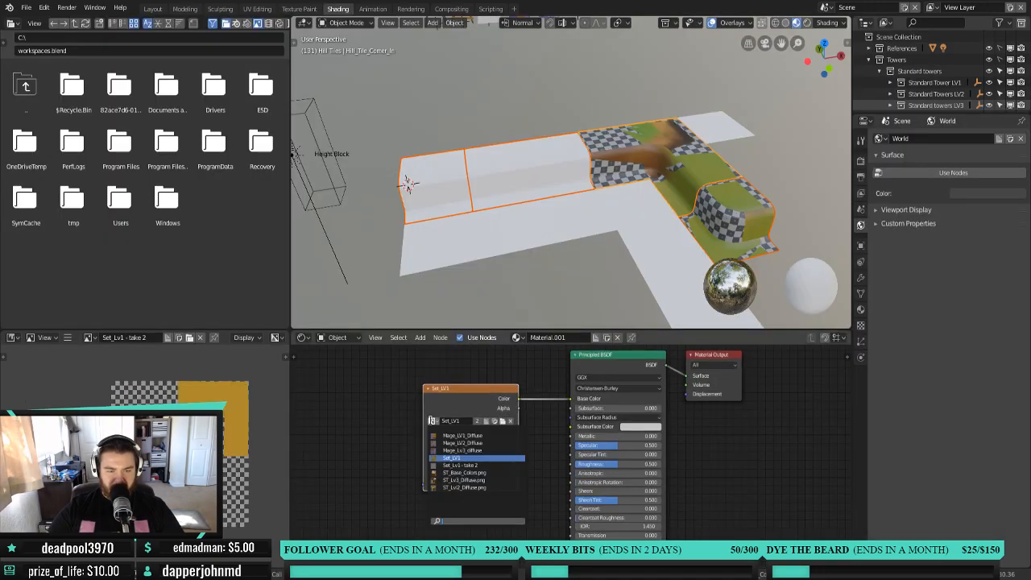
{"action": "left_click", "coordinate": [448, 465]}
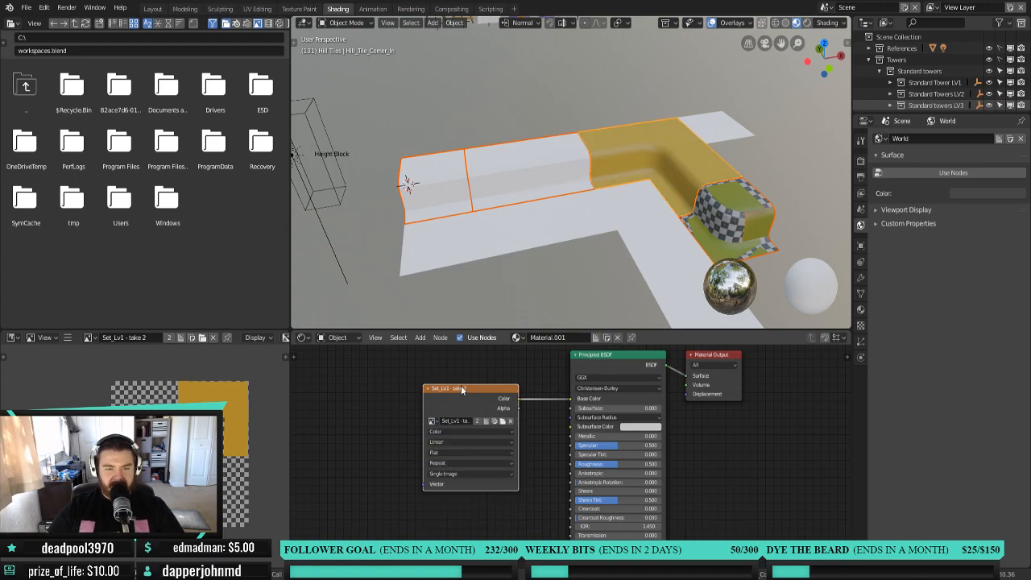
{"action": "left_click", "coordinate": [298, 9]}
Try an orange fill on the inner corner tile and refill it with the ochre palette colour.
{"action": "scroll", "coordinate": [600, 394], "scroll_direction": "up", "scroll_amount": 3}
{"action": "middle_click_drag", "start_coordinate": [608, 390], "coordinate": [573, 397]}
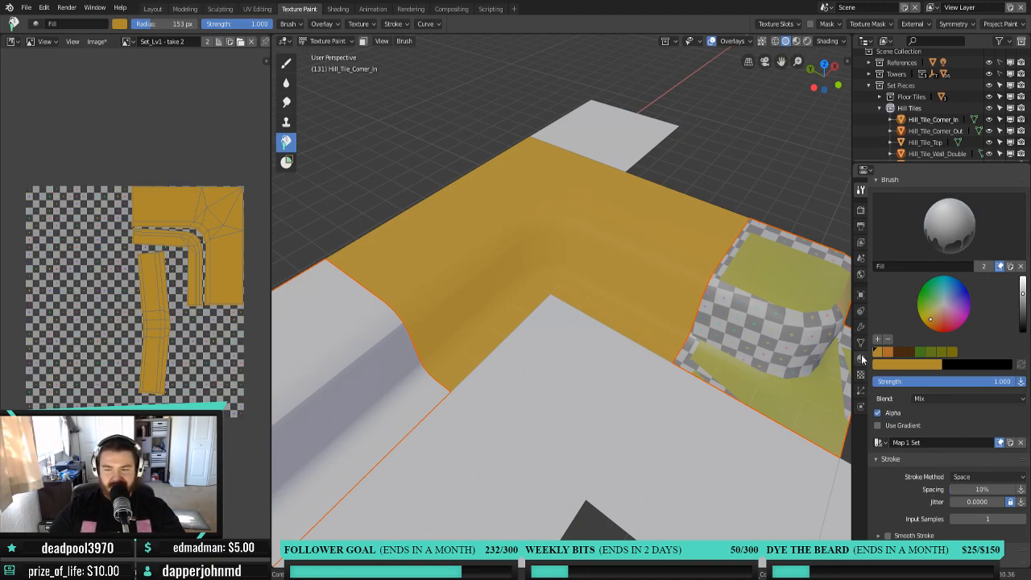
{"action": "left_click", "coordinate": [886, 352]}
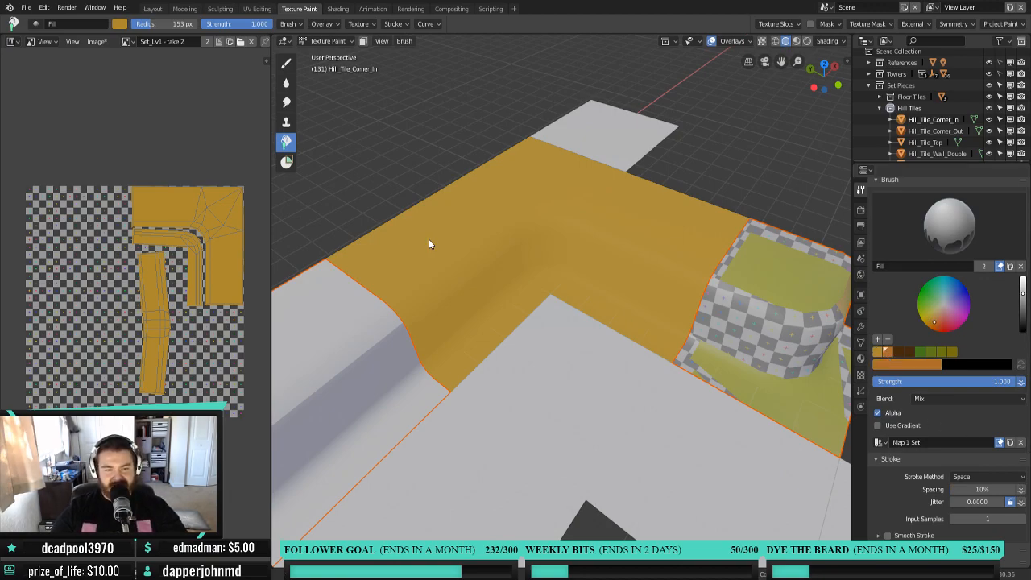
{"action": "left_click", "coordinate": [509, 210]}
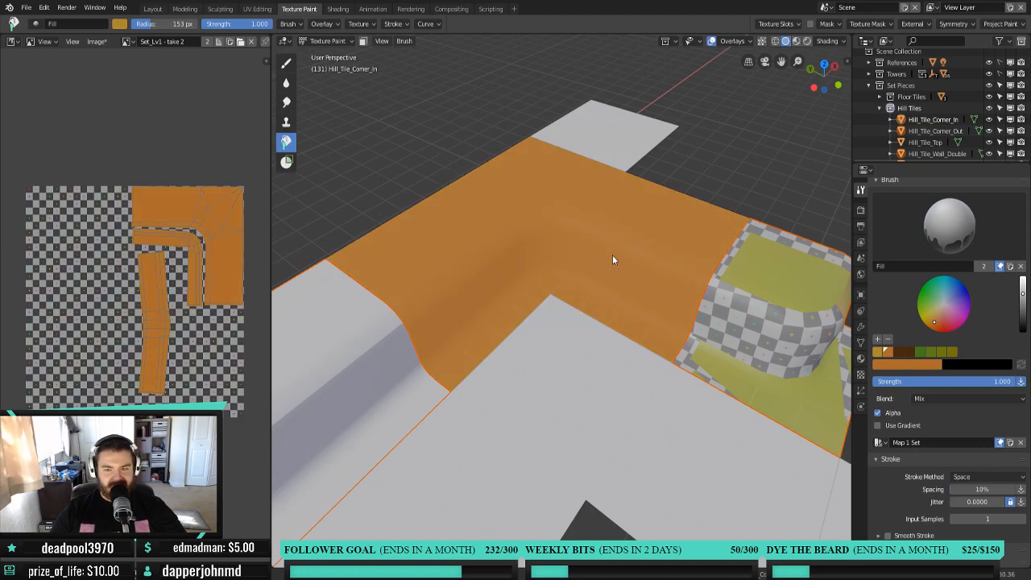
{"action": "left_click", "coordinate": [876, 352]}
{"action": "left_click", "coordinate": [652, 272]}
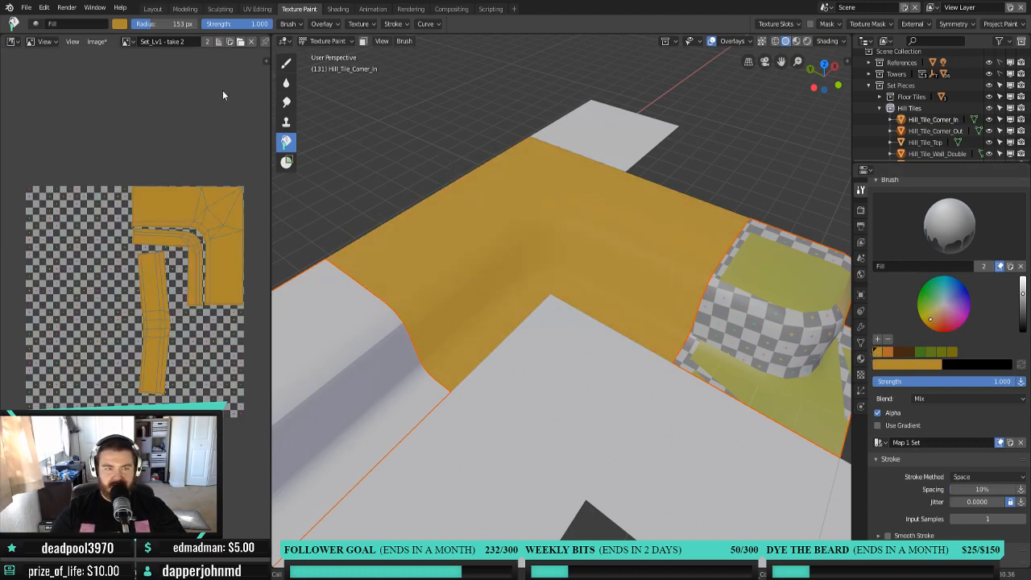
Paint dark shading along the foot of the inner corner's wall with the TexDraw brush at 94 px radius and 0.388 strength.
{"action": "left_click", "coordinate": [286, 62]}
{"action": "key", "text": "f"}
{"action": "left_click", "coordinate": [488, 215]}
{"action": "key", "text": "shift+f"}
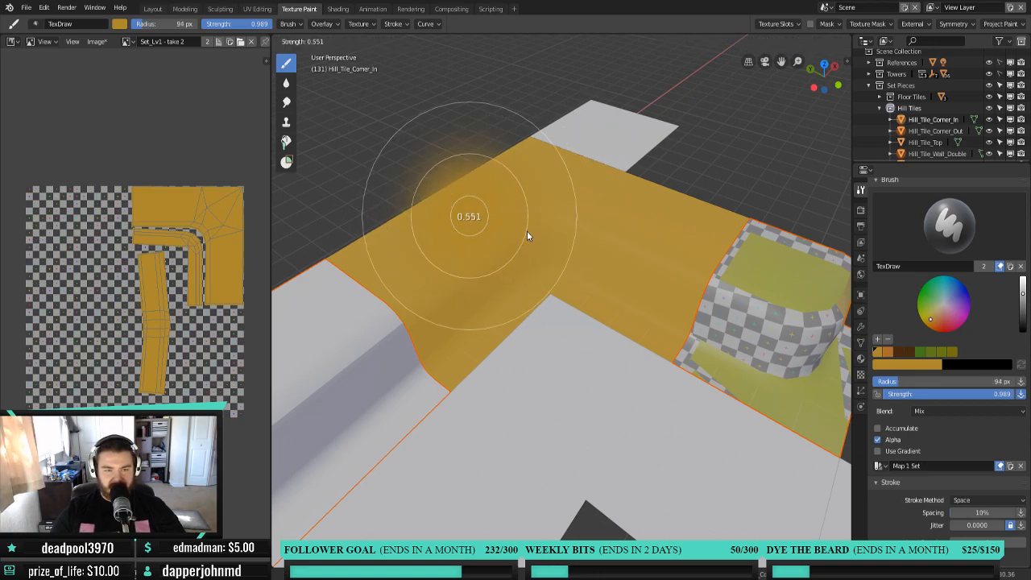
{"action": "left_click", "coordinate": [538, 241]}
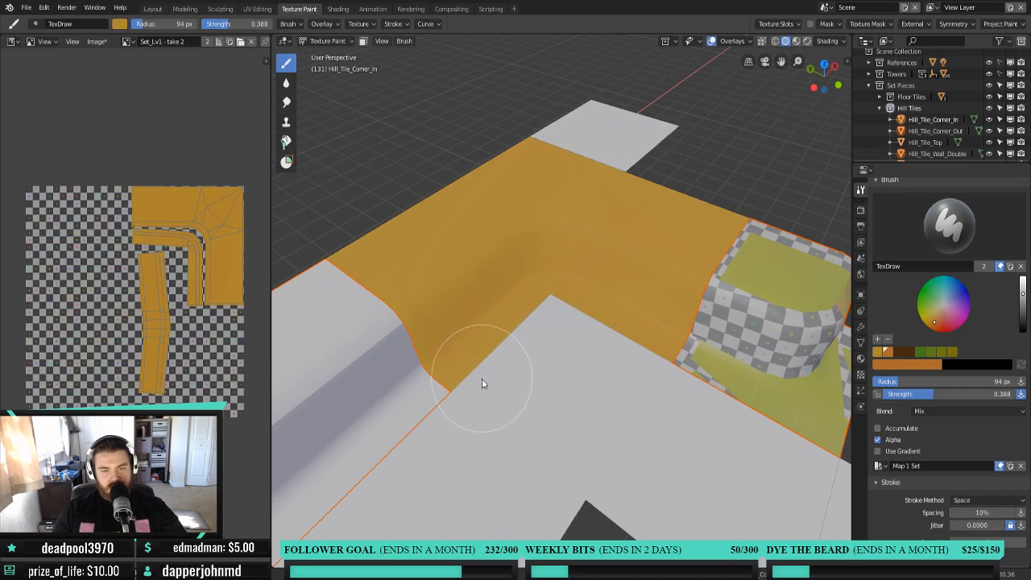
{"action": "mouse_move", "coordinate": [504, 344]}
{"action": "left_mouse_down"}
{"action": "mouse_move", "coordinate": [497, 329]}
{"action": "mouse_move", "coordinate": [452, 375]}
{"action": "mouse_move", "coordinate": [548, 290]}
{"action": "mouse_move", "coordinate": [612, 299]}
{"action": "mouse_move", "coordinate": [669, 333]}
{"action": "mouse_move", "coordinate": [488, 325]}
{"action": "mouse_move", "coordinate": [436, 386]}
{"action": "mouse_move", "coordinate": [529, 306]}
{"action": "mouse_move", "coordinate": [673, 378]}
{"action": "mouse_move", "coordinate": [390, 290]}
{"action": "left_mouse_up"}
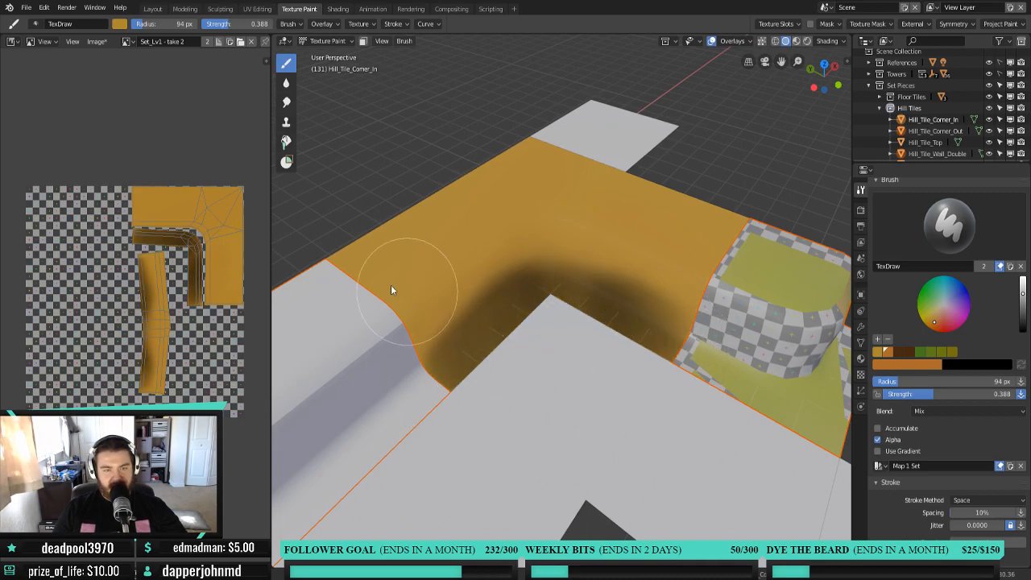
Blend the dark shading up the inner corner's wall with the Smear brush, lowering its strength to 0.120.
{"action": "left_click", "coordinate": [286, 103]}
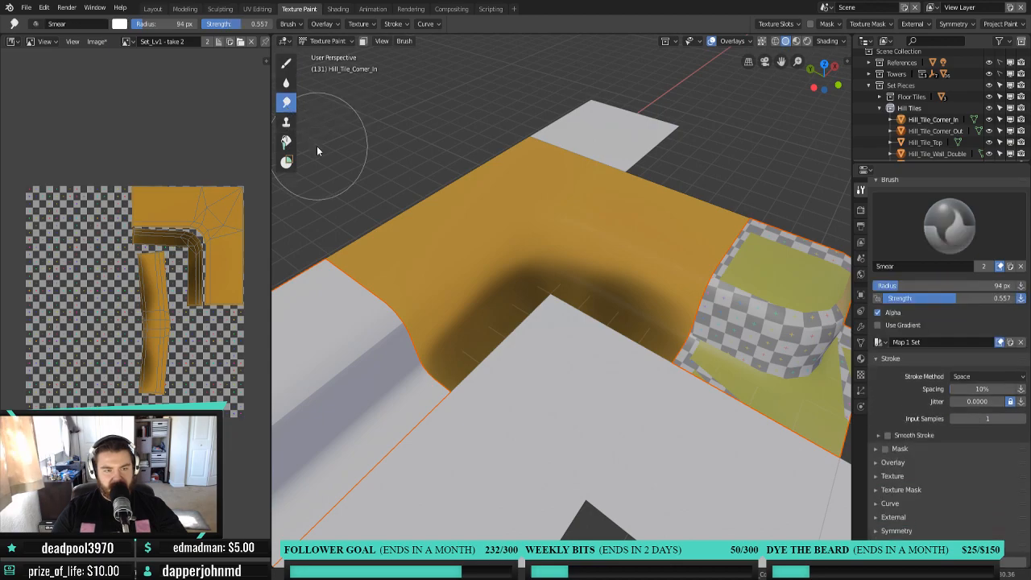
{"action": "mouse_move", "coordinate": [437, 320]}
{"action": "left_mouse_down"}
{"action": "mouse_move", "coordinate": [463, 345]}
{"action": "mouse_move", "coordinate": [485, 295]}
{"action": "mouse_move", "coordinate": [508, 298]}
{"action": "mouse_move", "coordinate": [483, 306]}
{"action": "mouse_move", "coordinate": [458, 370]}
{"action": "mouse_move", "coordinate": [515, 308]}
{"action": "left_mouse_up"}
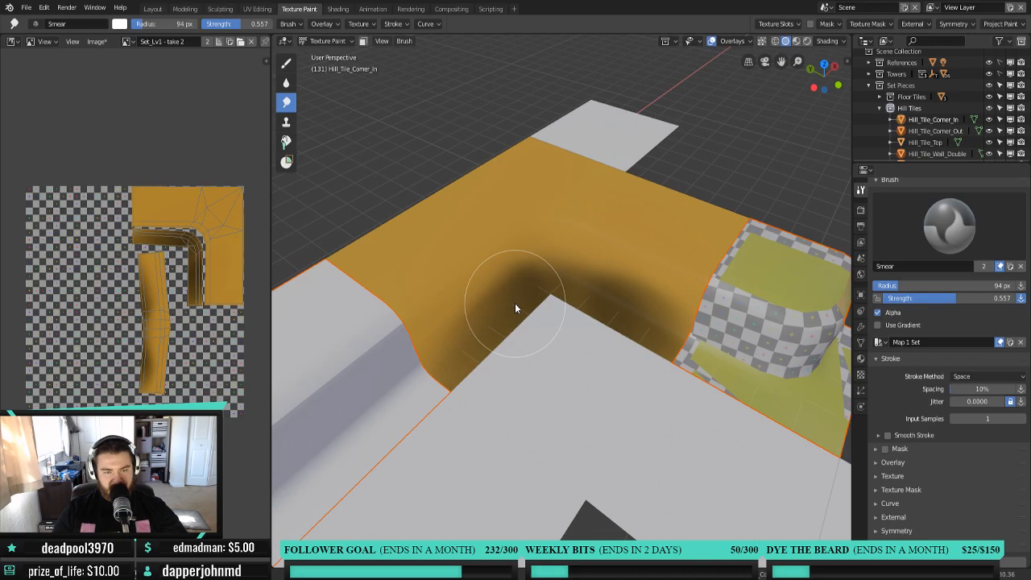
{"action": "scroll", "coordinate": [560, 319], "scroll_direction": "up", "scroll_amount": 3}
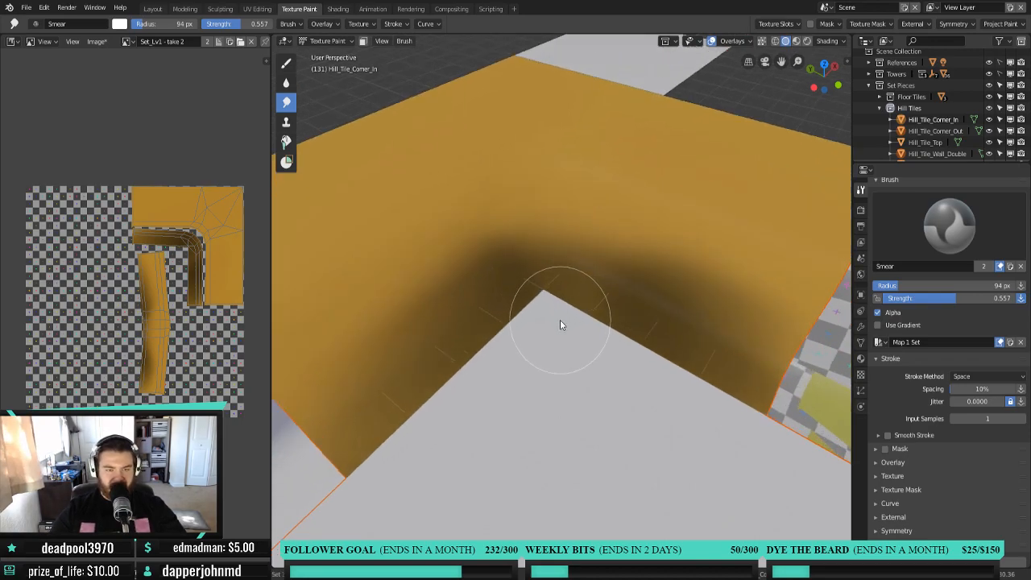
{"action": "key", "text": "shift+f"}
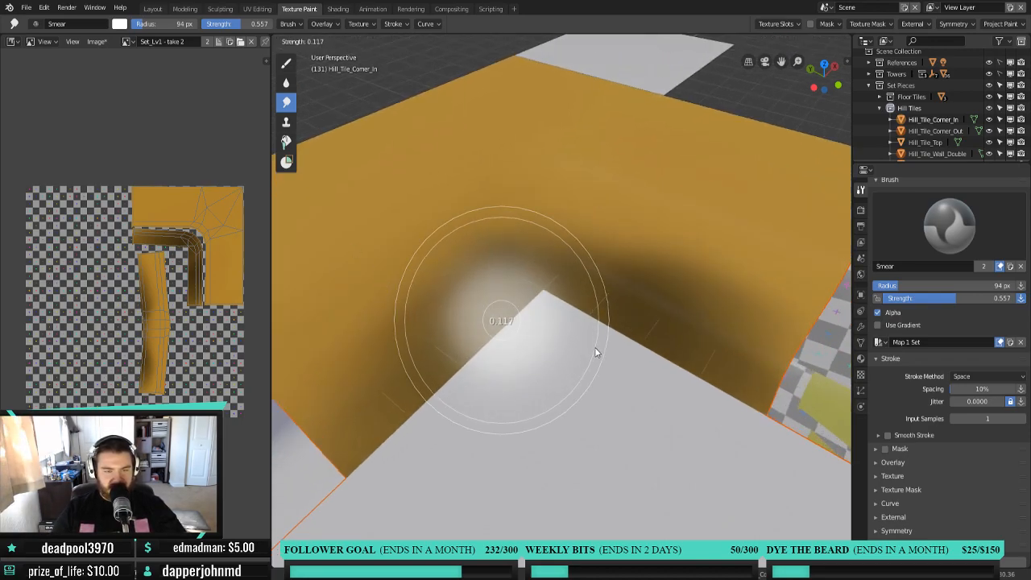
{"action": "left_click", "coordinate": [596, 352]}
{"action": "mouse_move", "coordinate": [476, 242]}
{"action": "left_mouse_down"}
{"action": "mouse_move", "coordinate": [493, 222]}
{"action": "mouse_move", "coordinate": [553, 295]}
{"action": "mouse_move", "coordinate": [493, 228]}
{"action": "mouse_move", "coordinate": [411, 271]}
{"action": "mouse_move", "coordinate": [471, 258]}
{"action": "mouse_move", "coordinate": [621, 265]}
{"action": "mouse_move", "coordinate": [672, 362]}
{"action": "mouse_move", "coordinate": [685, 261]}
{"action": "mouse_move", "coordinate": [711, 333]}
{"action": "mouse_move", "coordinate": [635, 260]}
{"action": "mouse_move", "coordinate": [623, 315]}
{"action": "mouse_move", "coordinate": [638, 271]}
{"action": "mouse_move", "coordinate": [652, 393]}
{"action": "mouse_move", "coordinate": [676, 278]}
{"action": "mouse_move", "coordinate": [676, 394]}
{"action": "mouse_move", "coordinate": [611, 217]}
{"action": "mouse_move", "coordinate": [508, 268]}
{"action": "mouse_move", "coordinate": [363, 412]}
{"action": "mouse_move", "coordinate": [363, 456]}
{"action": "left_mouse_up"}
{"action": "mouse_move", "coordinate": [500, 406]}
{"action": "middle_mouse_down"}
{"action": "mouse_move", "coordinate": [512, 403]}
{"action": "mouse_move", "coordinate": [485, 384]}
{"action": "middle_mouse_up"}
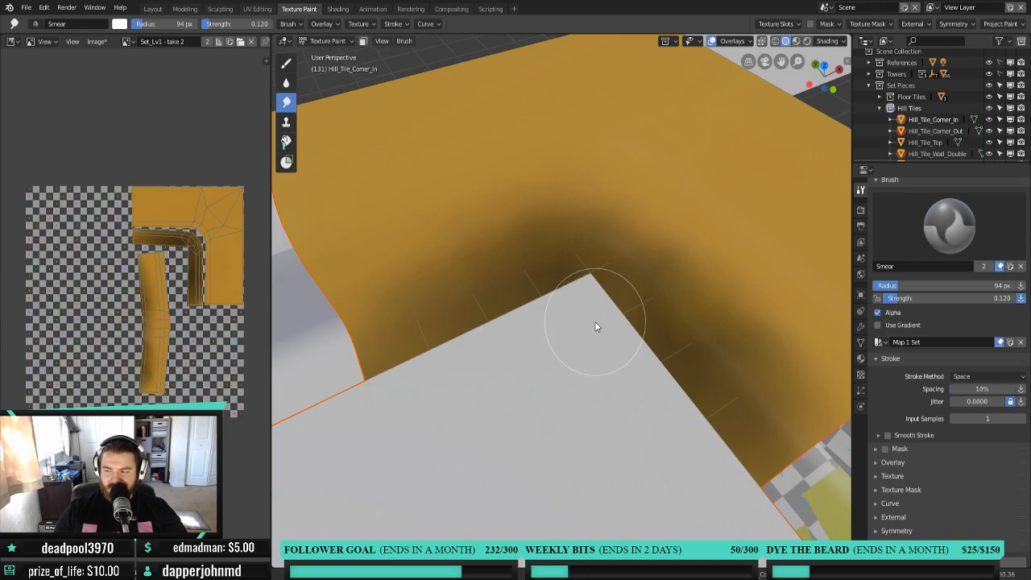
{"action": "mouse_move", "coordinate": [594, 362]}
{"action": "middle_mouse_down"}
{"action": "mouse_move", "coordinate": [626, 357]}
{"action": "mouse_move", "coordinate": [558, 349]}
{"action": "middle_mouse_up"}
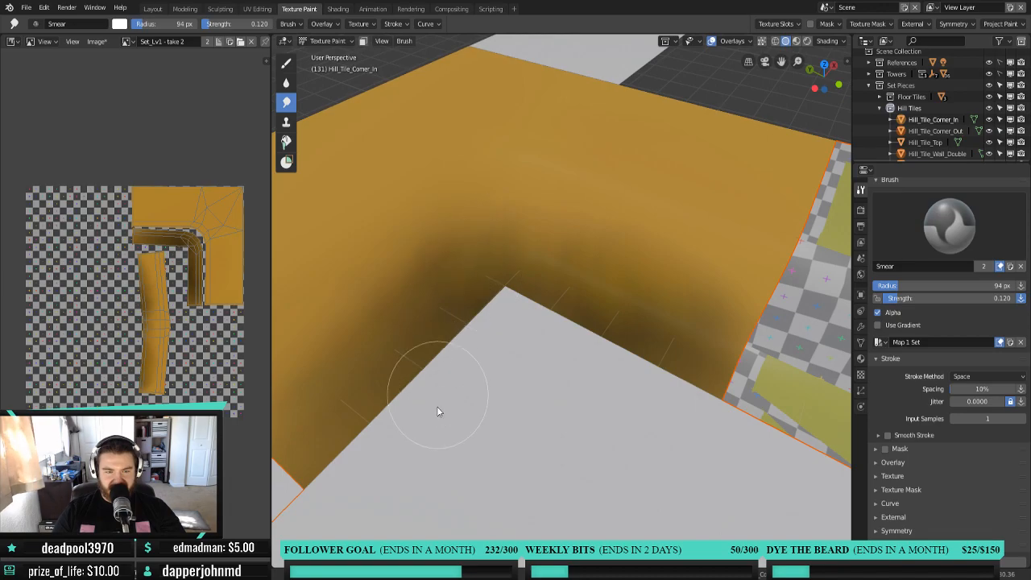
{"action": "middle_click_drag", "start_coordinate": [625, 363], "coordinate": [585, 368]}
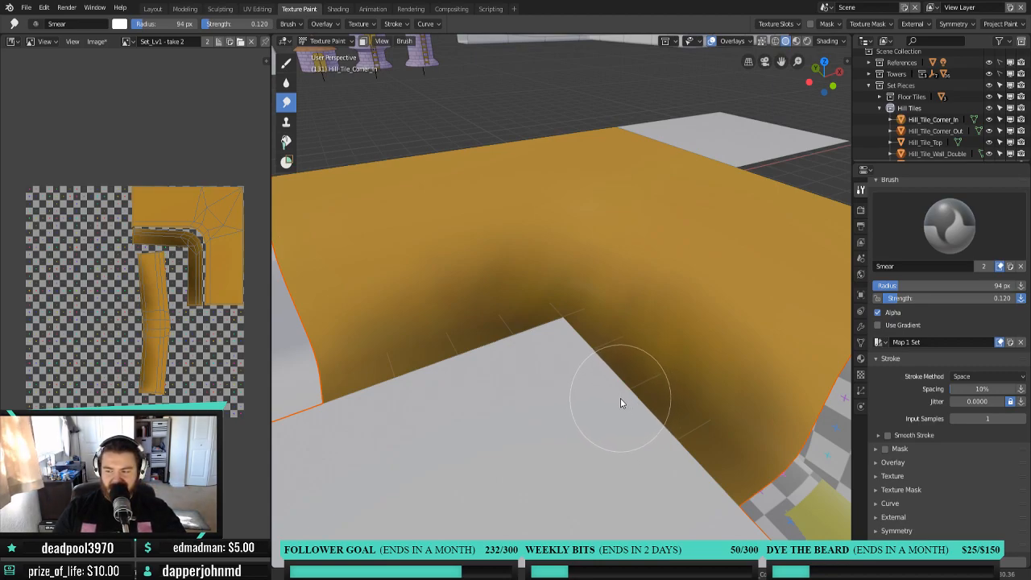
{"action": "middle_click_drag", "start_coordinate": [622, 405], "coordinate": [672, 413]}
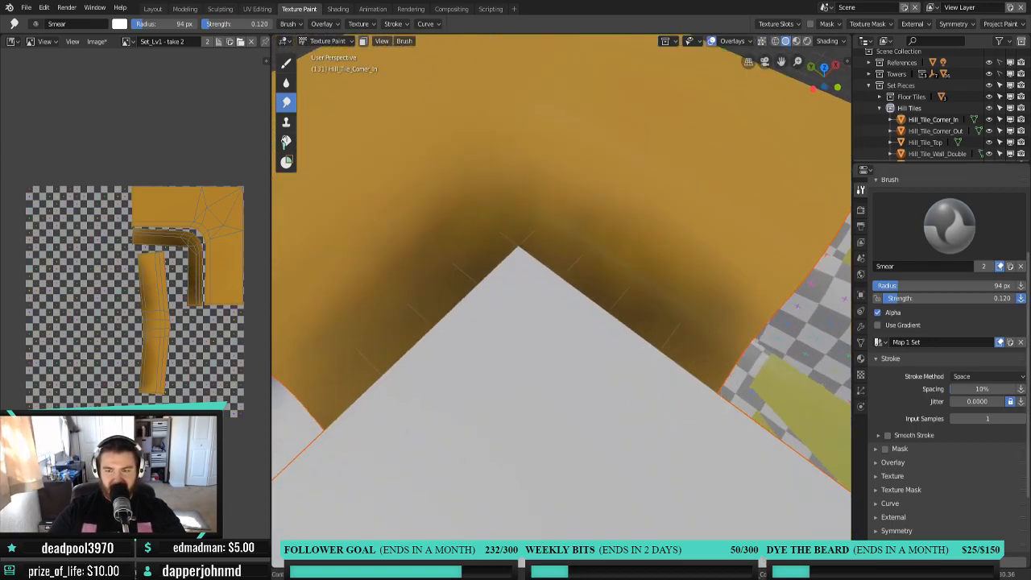
Paint dark brown along the foot of the inner corner's wall with the TexDraw brush at 0.194 strength.
{"action": "left_click", "coordinate": [285, 62]}
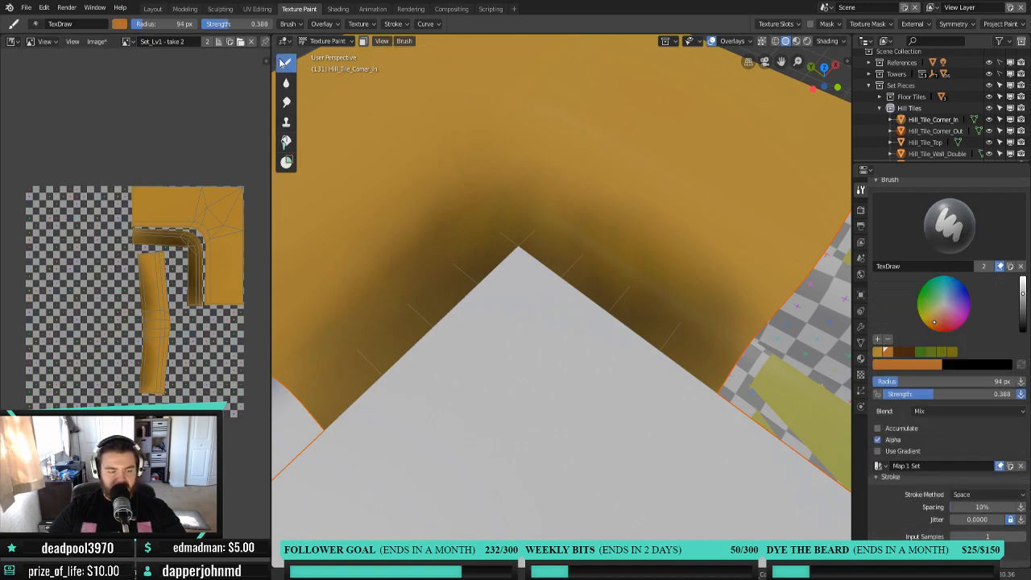
{"action": "left_click", "coordinate": [902, 356]}
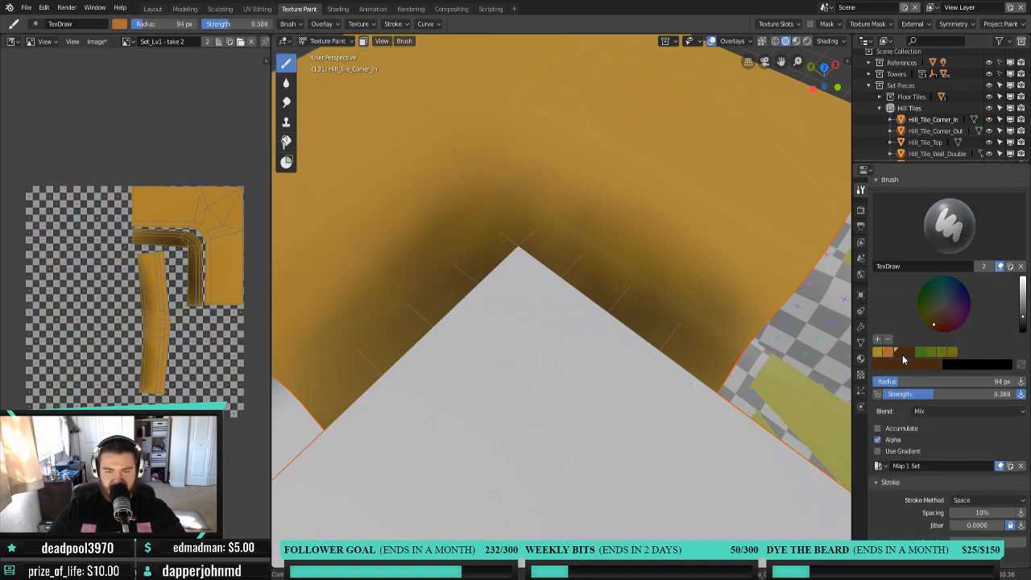
{"action": "key", "text": "shift+f"}
{"action": "left_click", "coordinate": [560, 256]}
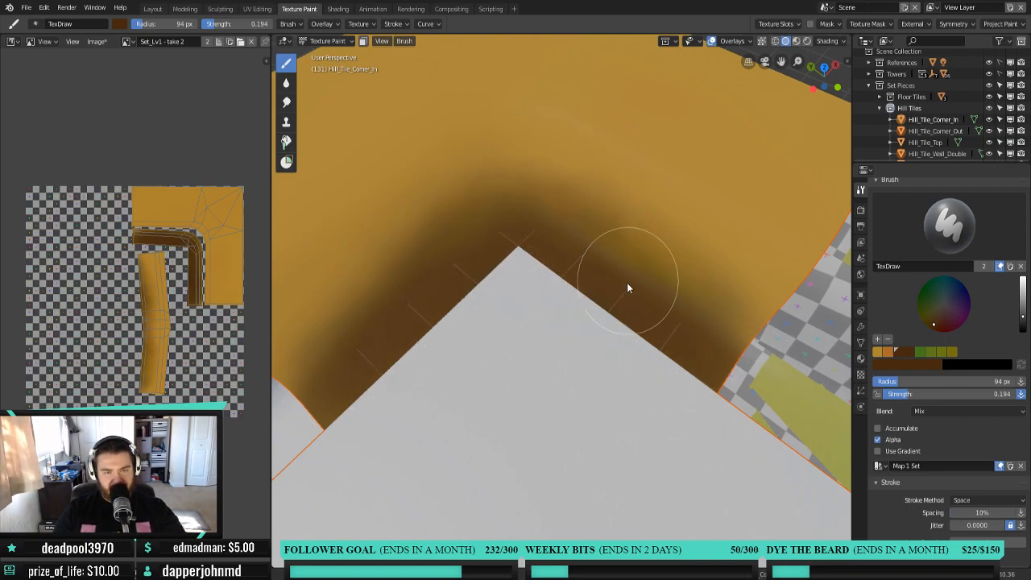
{"action": "middle_click_drag", "start_coordinate": [575, 247], "coordinate": [573, 184]}
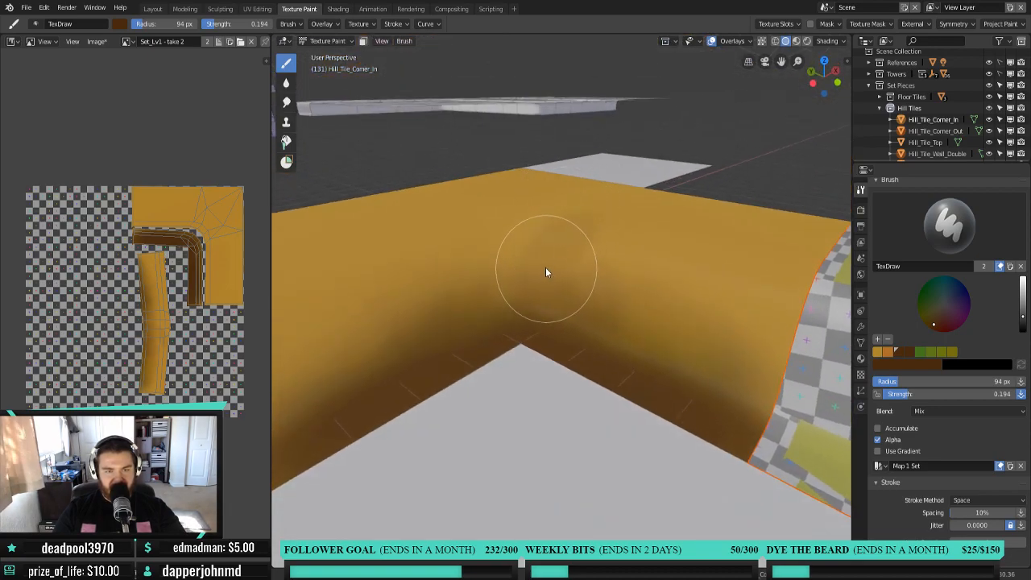
Paint olive green over the inner corner's top surface with the TexDraw brush and blend it with the Smear brush.
{"action": "left_click", "coordinate": [931, 353]}
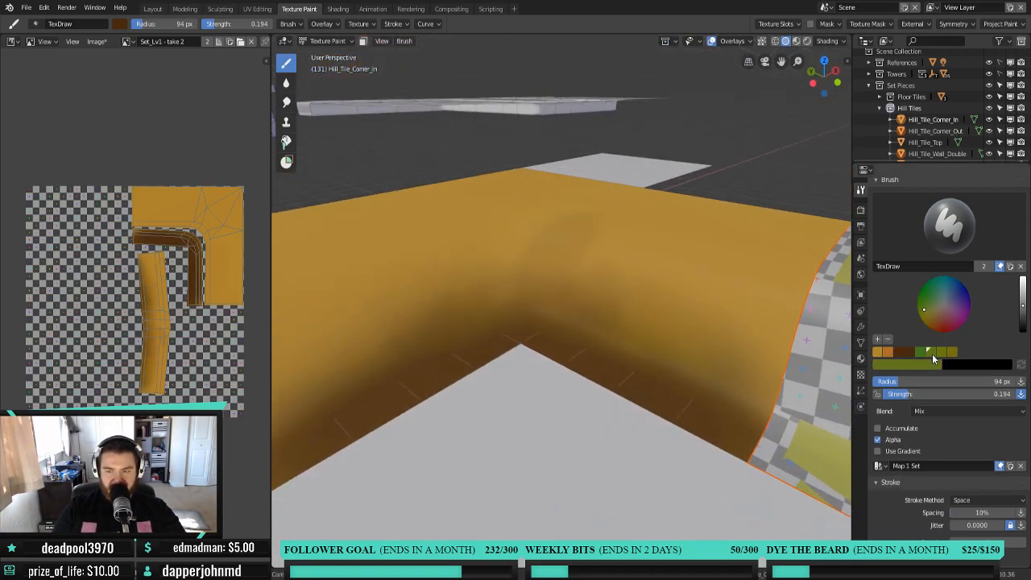
{"action": "mouse_move", "coordinate": [677, 300]}
{"action": "middle_mouse_down"}
{"action": "mouse_move", "coordinate": [621, 330]}
{"action": "mouse_move", "coordinate": [594, 419]}
{"action": "middle_mouse_up"}
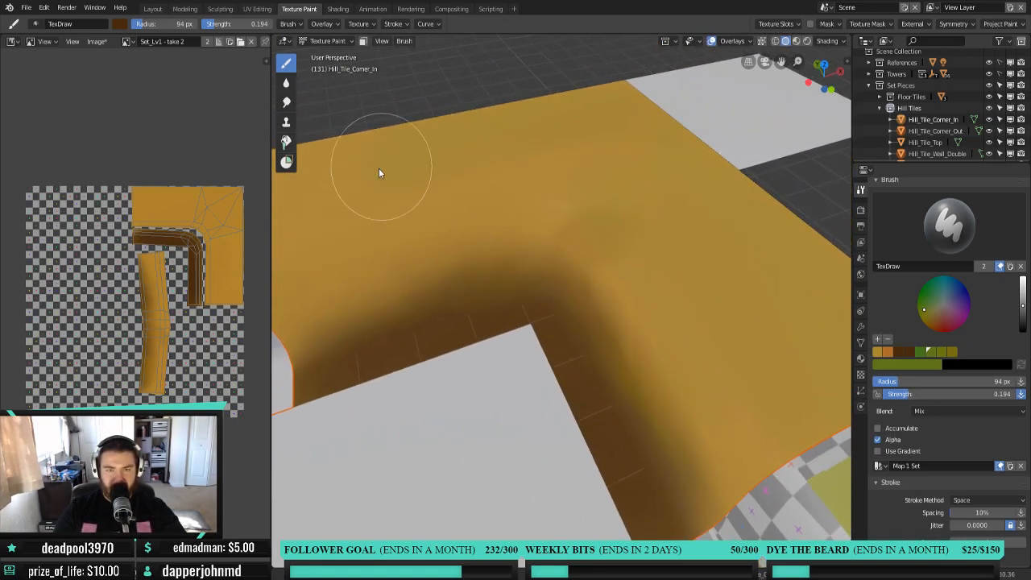
{"action": "mouse_move", "coordinate": [346, 151]}
{"action": "middle_mouse_down"}
{"action": "mouse_move", "coordinate": [488, 191]}
{"action": "mouse_move", "coordinate": [425, 136]}
{"action": "middle_mouse_up"}
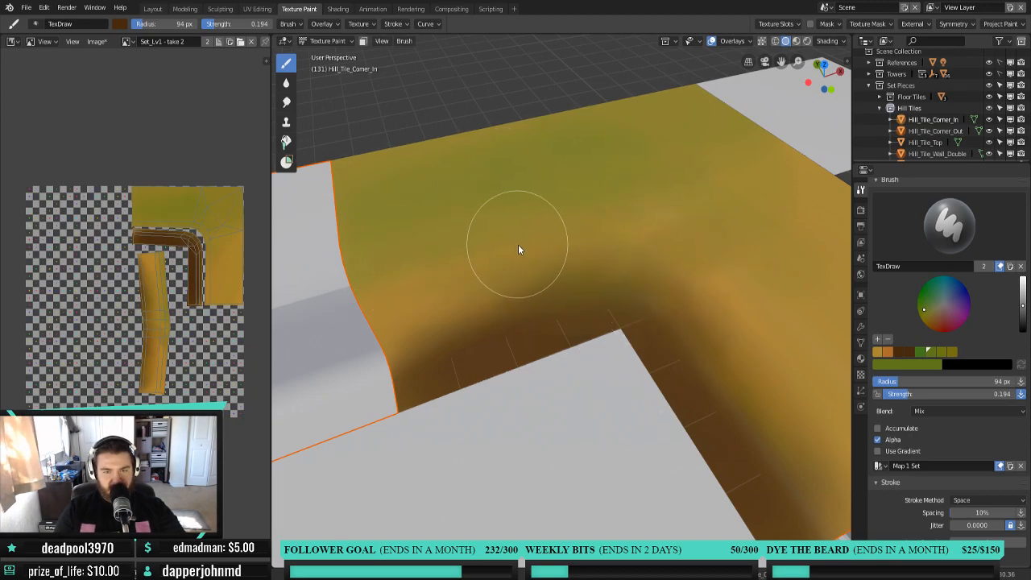
{"action": "left_click", "coordinate": [287, 103]}
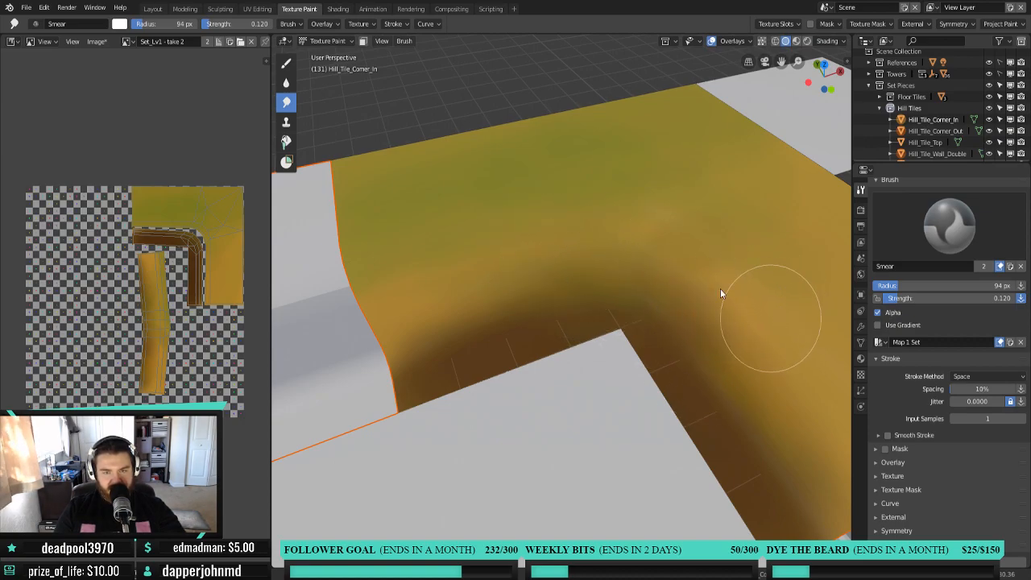
{"action": "mouse_move", "coordinate": [683, 308]}
{"action": "middle_mouse_down"}
{"action": "mouse_move", "coordinate": [624, 290]}
{"action": "mouse_move", "coordinate": [693, 292]}
{"action": "middle_mouse_up"}
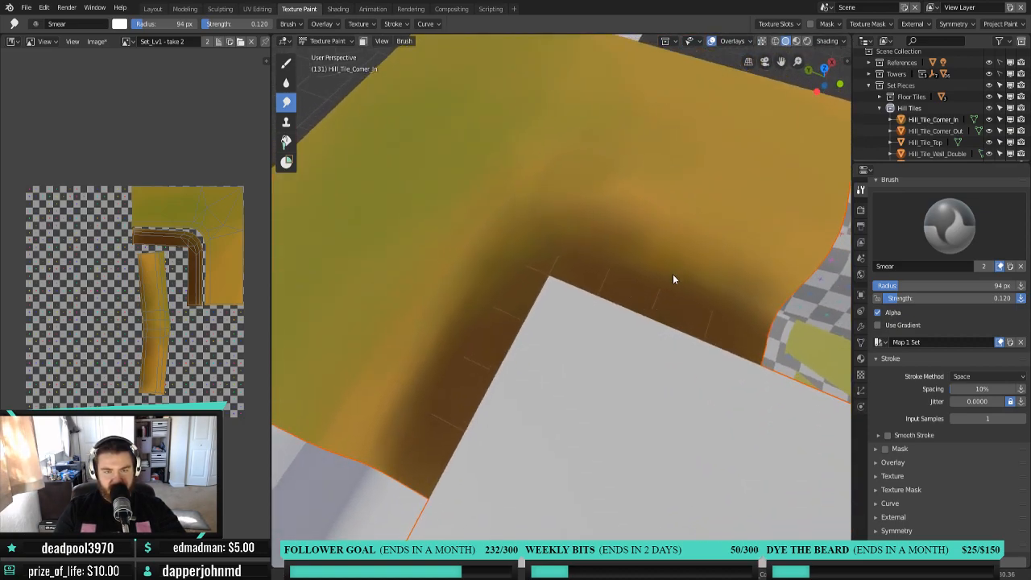
{"action": "scroll", "coordinate": [677, 294], "scroll_direction": "down", "scroll_amount": 3}
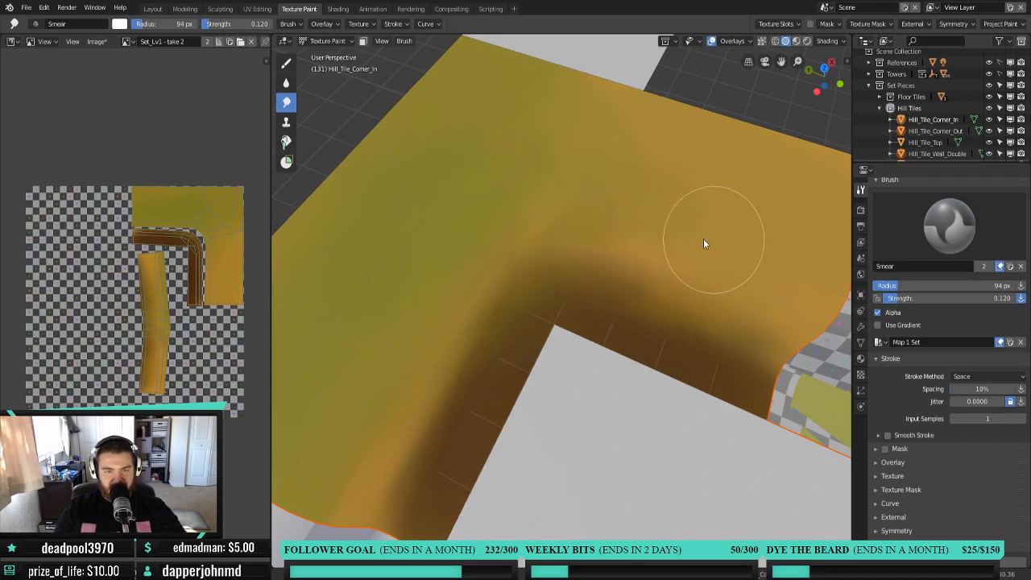
Widen the 3D viewport and extend the olive green across the rest of the inner corner's top with TexDraw.
{"action": "left_click", "coordinate": [285, 63]}
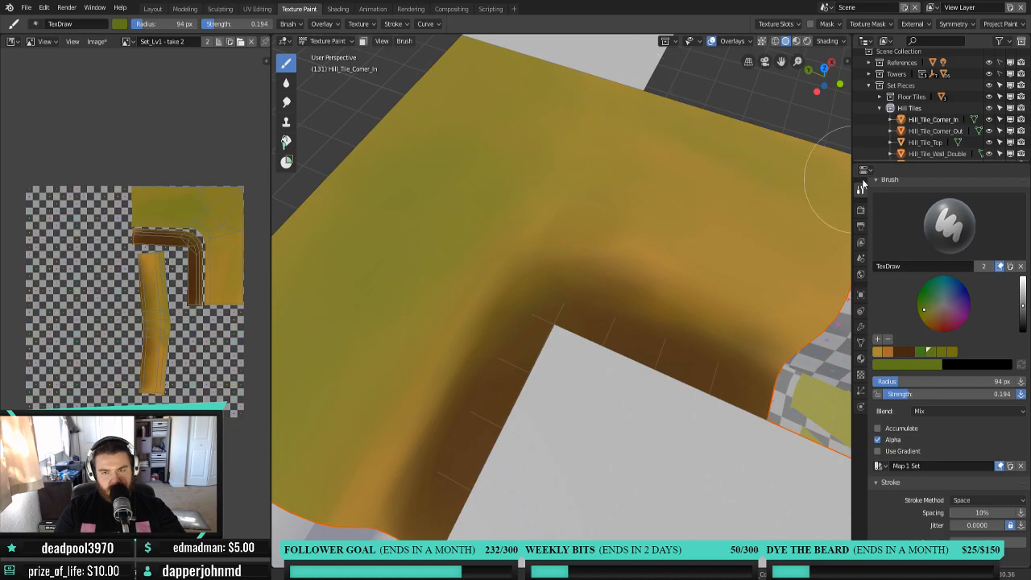
{"action": "left_click_drag", "start_coordinate": [850, 260], "coordinate": [899, 260]}
{"action": "scroll", "coordinate": [772, 186], "scroll_direction": "down", "scroll_amount": 2}
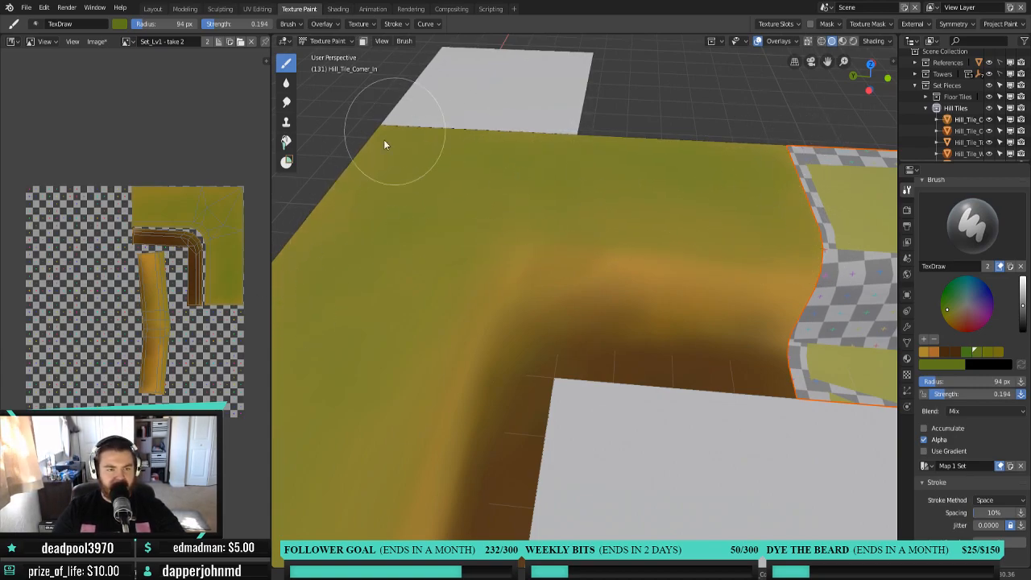
{"action": "mouse_move", "coordinate": [456, 237]}
{"action": "middle_mouse_down"}
{"action": "mouse_move", "coordinate": [704, 375]}
{"action": "mouse_move", "coordinate": [631, 327]}
{"action": "mouse_move", "coordinate": [653, 354]}
{"action": "mouse_move", "coordinate": [626, 379]}
{"action": "mouse_move", "coordinate": [523, 142]}
{"action": "middle_mouse_up"}
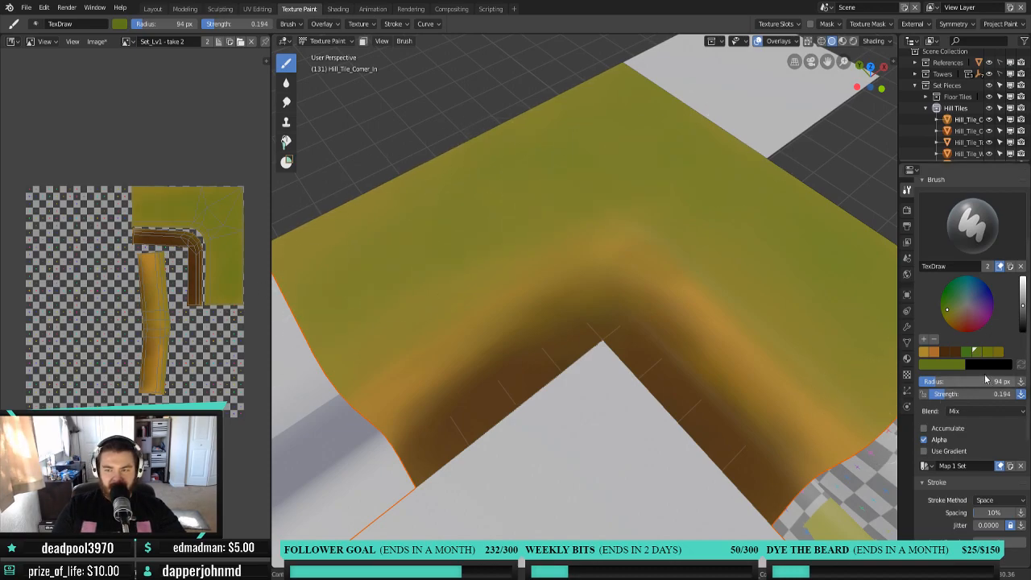
Paint the yellowish olive palette colour onto the inner corner's top with TexDraw at 63 px radius and 0.459 strength.
{"action": "left_click", "coordinate": [997, 353]}
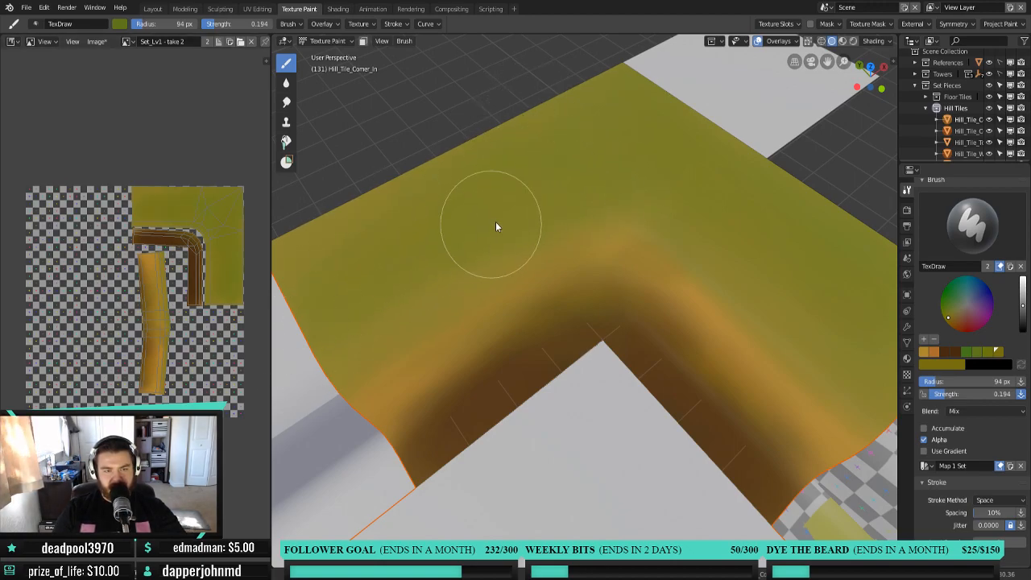
{"action": "key", "text": "shift+f"}
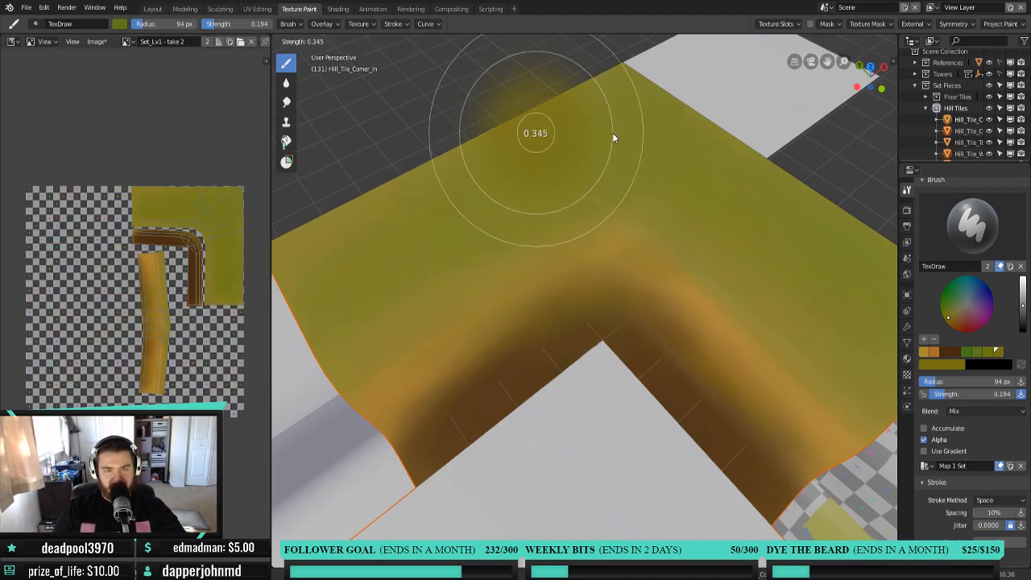
{"action": "left_click", "coordinate": [604, 138]}
{"action": "key", "text": "f"}
{"action": "left_click", "coordinate": [600, 137]}
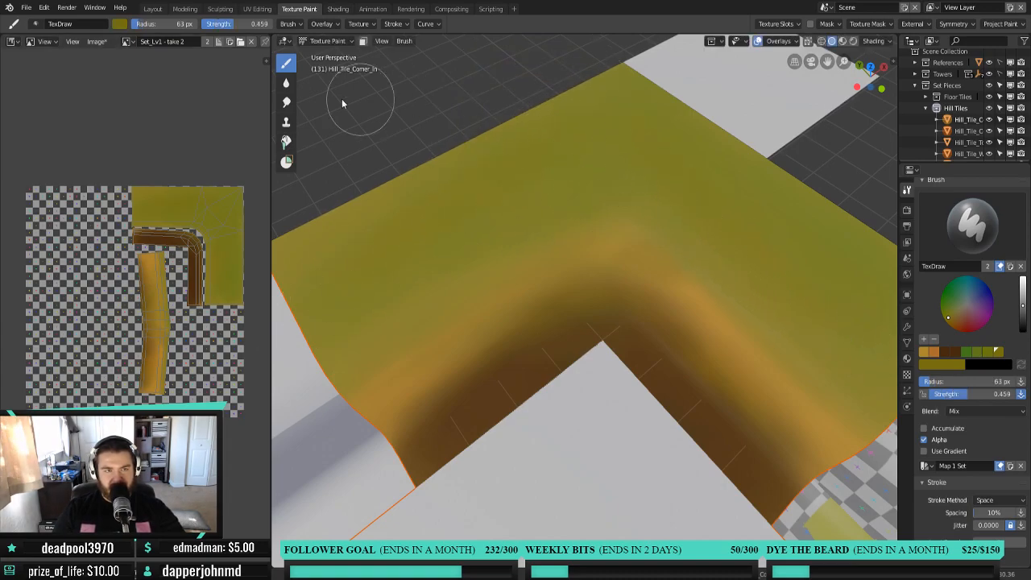
Smear the olive tones, add green patches across the inner corner's top with TexDraw, and blend them with Smear.
{"action": "left_click", "coordinate": [286, 102]}
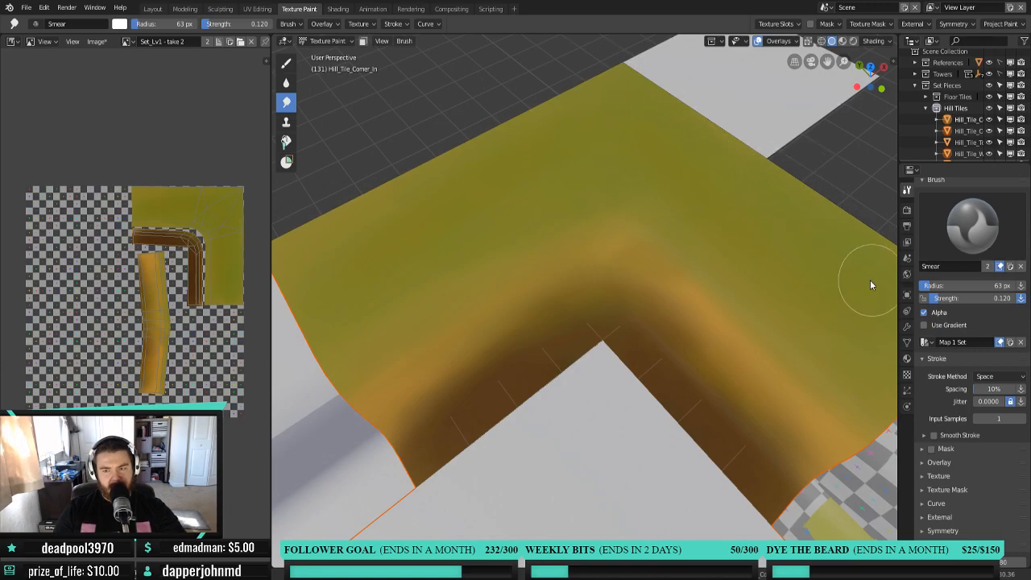
{"action": "left_click", "coordinate": [286, 63]}
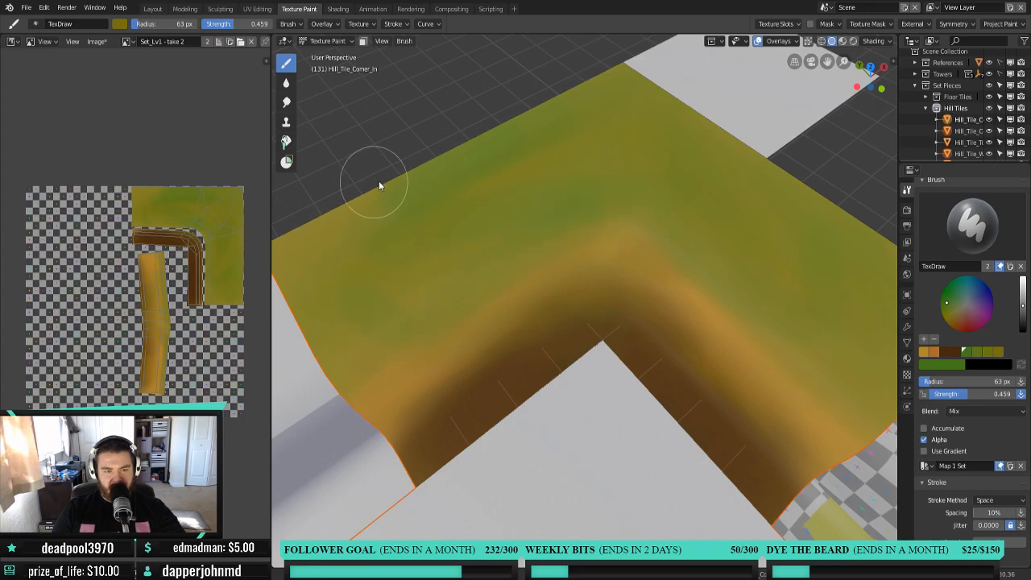
{"action": "left_click", "coordinate": [286, 101]}
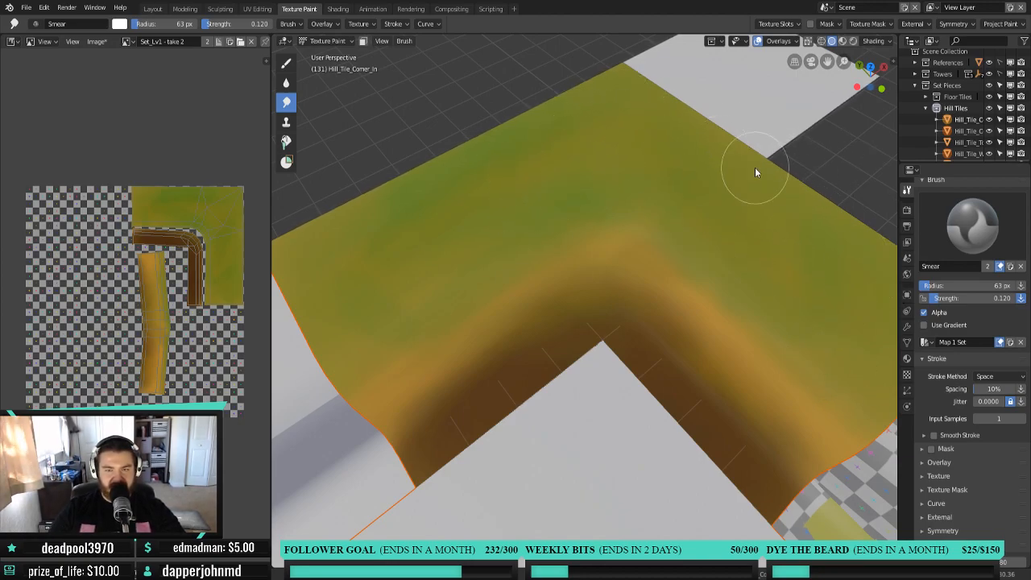
Examine the painted inner corner tile from a distance and close up beside the neighbouring tiles.
{"action": "scroll", "coordinate": [709, 341], "scroll_direction": "down", "scroll_amount": 6}
{"action": "mouse_move", "coordinate": [670, 476]}
{"action": "middle_mouse_down"}
{"action": "mouse_move", "coordinate": [651, 410]}
{"action": "mouse_move", "coordinate": [635, 443]}
{"action": "middle_mouse_up"}
{"action": "scroll", "coordinate": [653, 415], "scroll_direction": "down", "scroll_amount": 4}
{"action": "scroll", "coordinate": [642, 414], "scroll_direction": "down", "scroll_amount": 6}
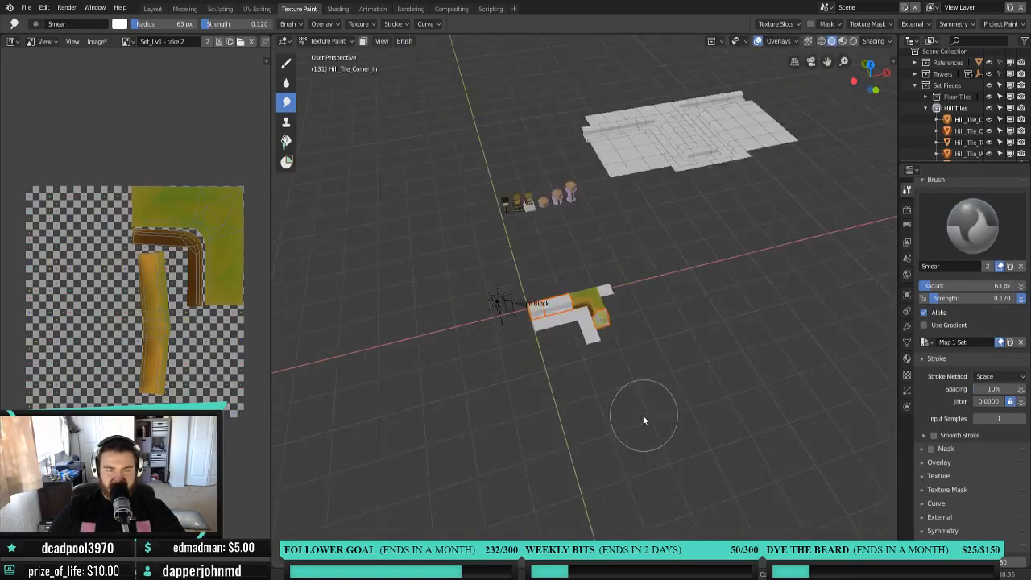
{"action": "scroll", "coordinate": [642, 420], "scroll_direction": "up", "scroll_amount": 3}
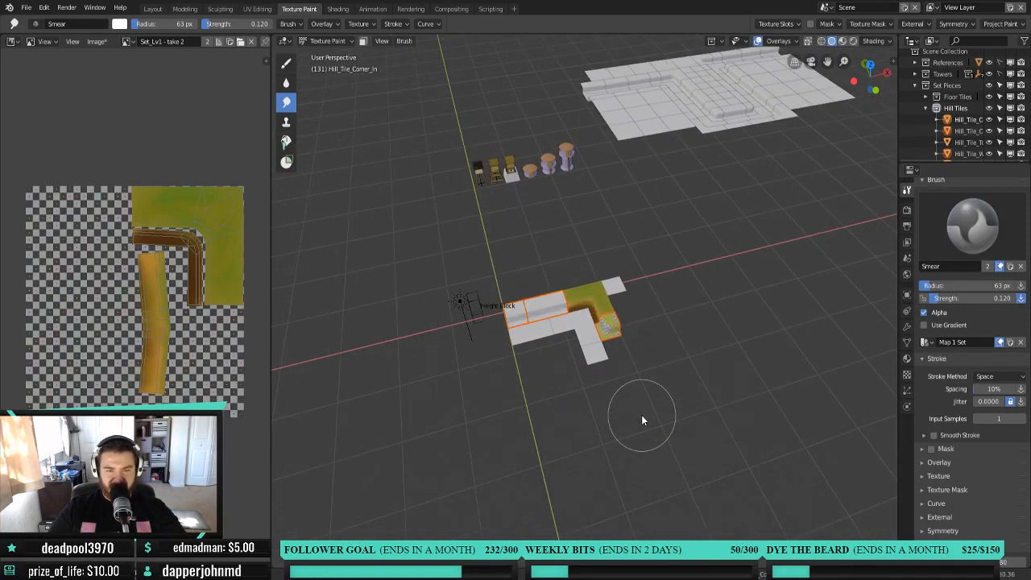
{"action": "scroll", "coordinate": [642, 416], "scroll_direction": "up", "scroll_amount": 3}
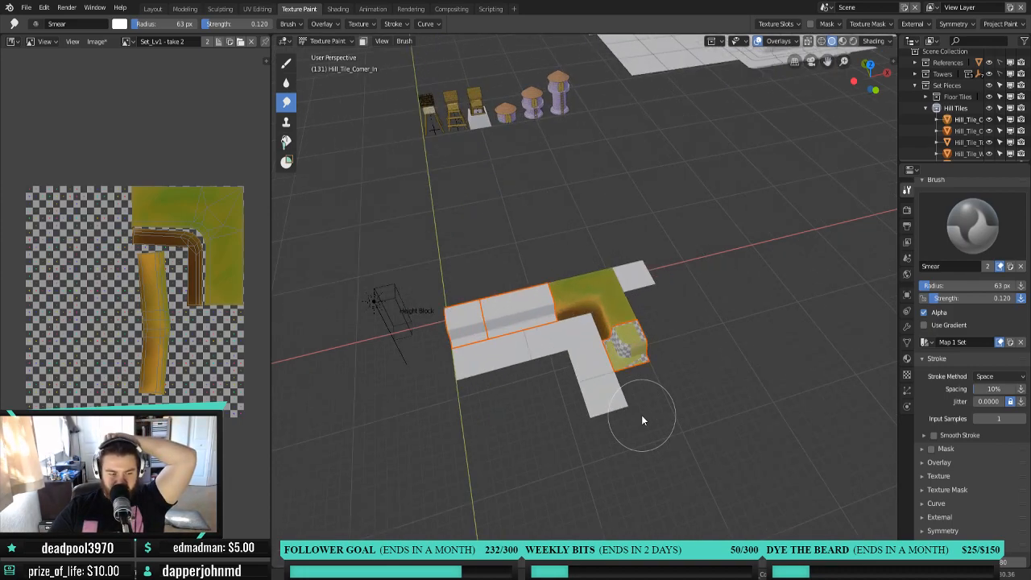
{"action": "scroll", "coordinate": [642, 416], "scroll_direction": "up", "scroll_amount": 7}
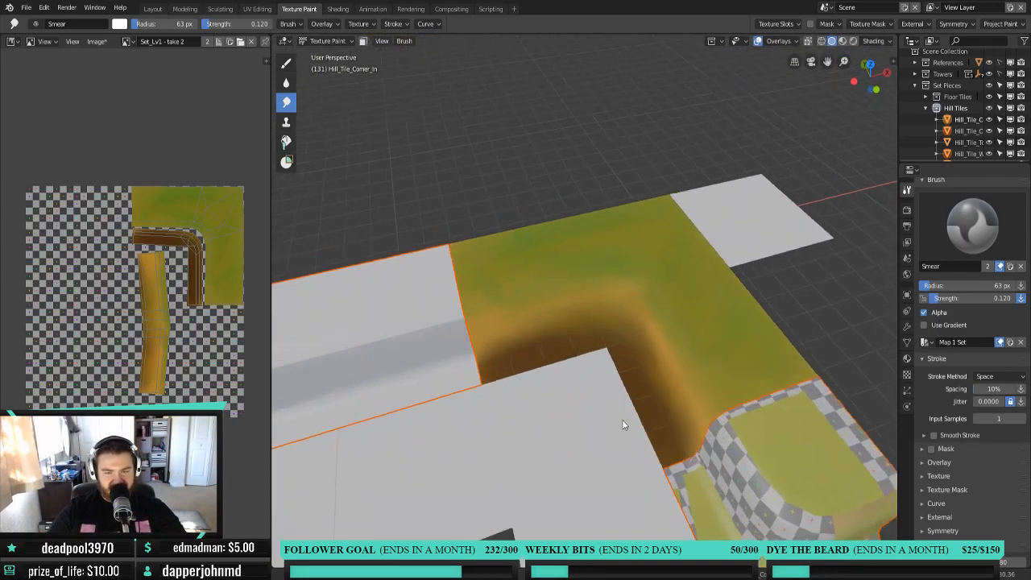
{"action": "middle_click_drag", "start_coordinate": [624, 420], "coordinate": [661, 433]}
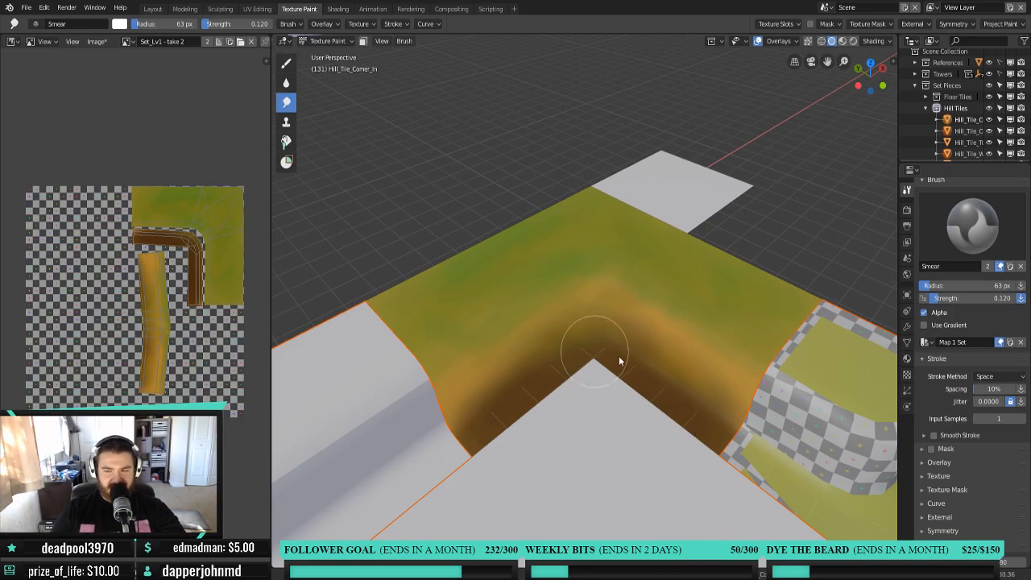
Cover the inner corner's top in green with TexDraw at 63 px radius and 0.721 strength, and smear the paint into the wall.
{"action": "left_click", "coordinate": [287, 65]}
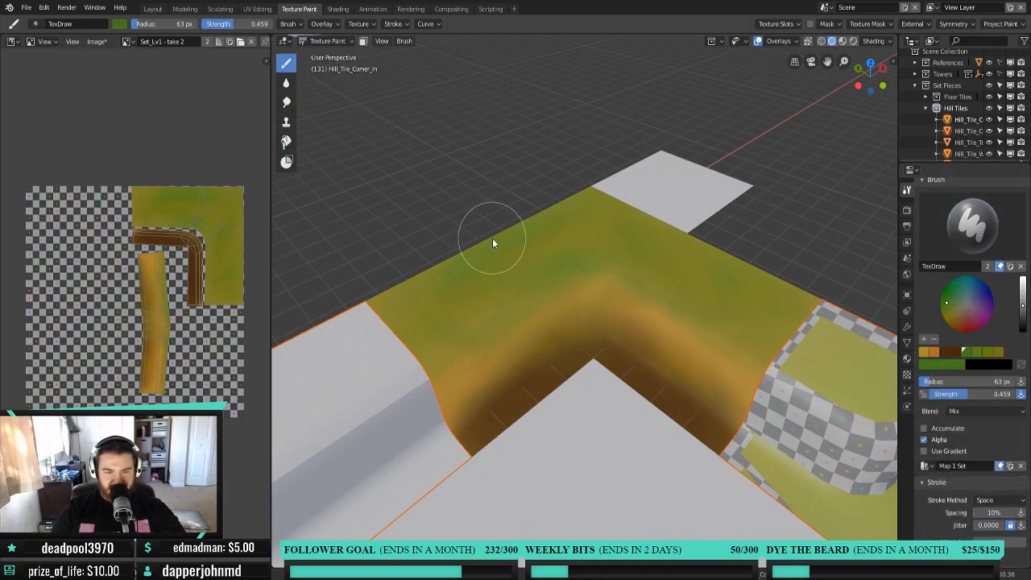
{"action": "key", "text": "shift+f"}
{"action": "left_click", "coordinate": [467, 240]}
{"action": "mouse_move", "coordinate": [391, 302]}
{"action": "left_mouse_down"}
{"action": "mouse_move", "coordinate": [472, 237]}
{"action": "mouse_move", "coordinate": [518, 230]}
{"action": "mouse_move", "coordinate": [603, 182]}
{"action": "mouse_move", "coordinate": [778, 304]}
{"action": "left_mouse_up"}
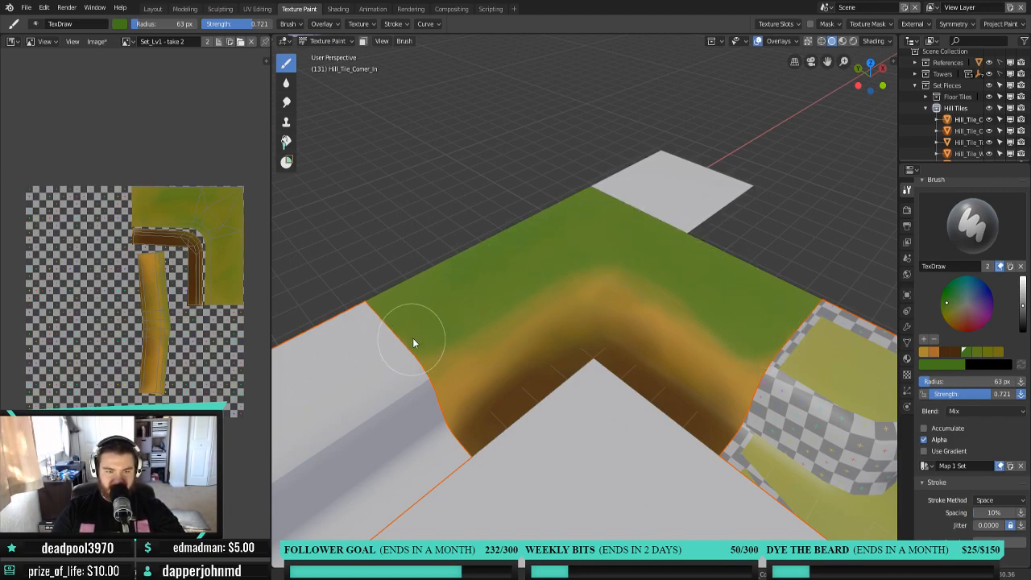
{"action": "left_click_drag", "start_coordinate": [687, 300], "coordinate": [747, 348]}
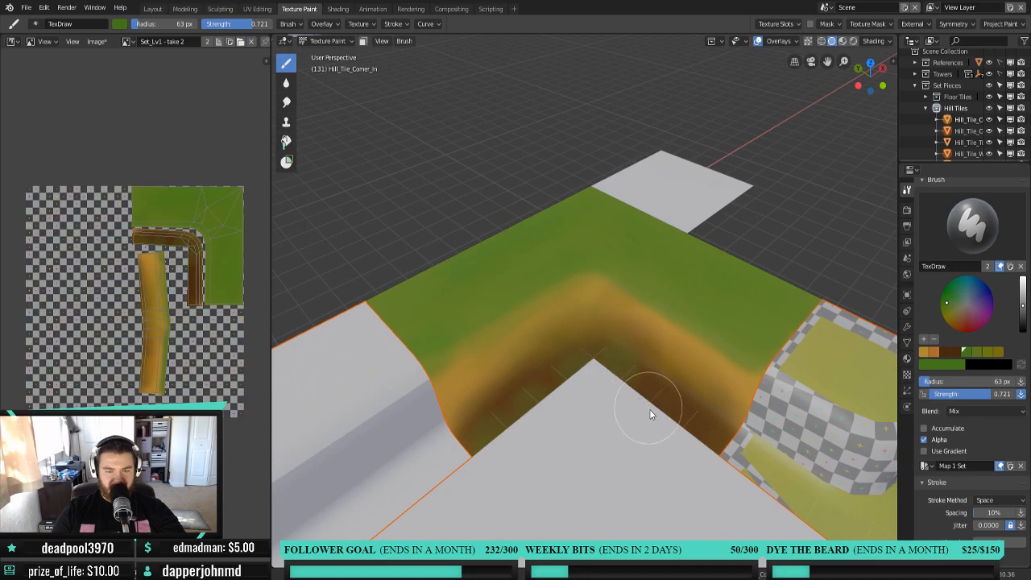
{"action": "left_click", "coordinate": [286, 102]}
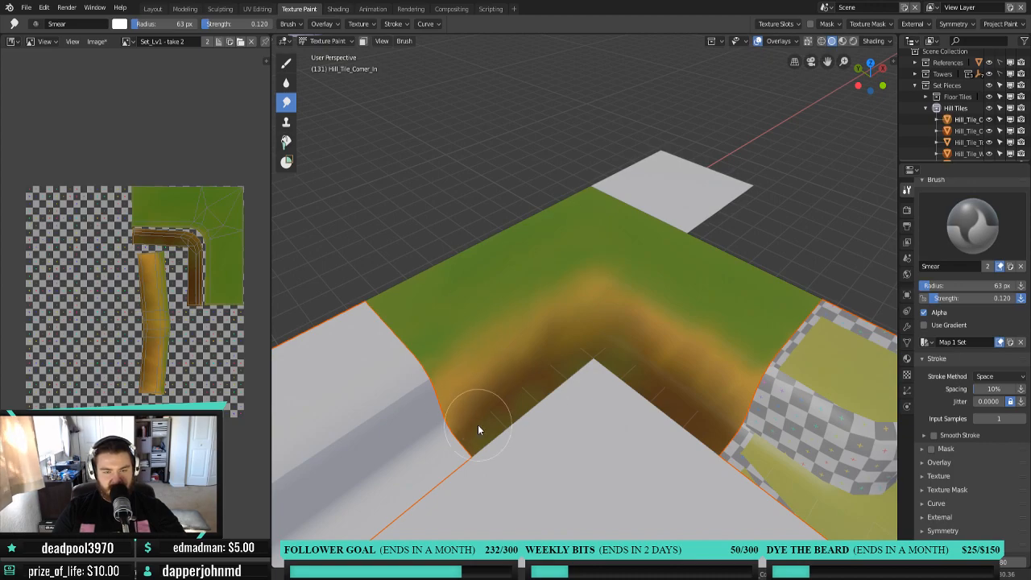
Select the outer corner hill tile in Object Mode and put it into Texture Paint mode.
{"action": "scroll", "coordinate": [632, 394], "scroll_direction": "down", "scroll_amount": 8}
{"action": "middle_click_drag", "start_coordinate": [682, 304], "coordinate": [645, 325]}
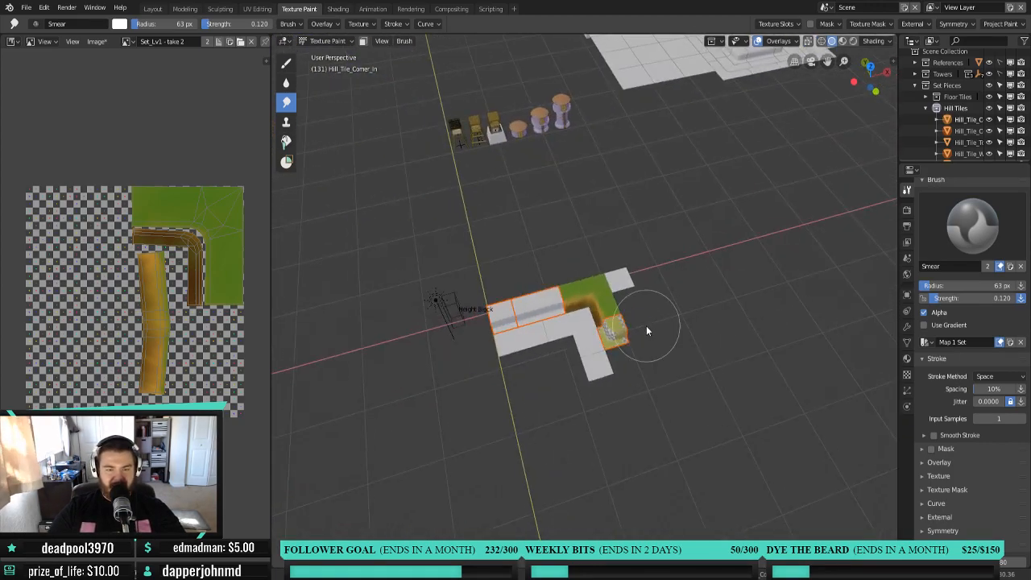
{"action": "scroll", "coordinate": [646, 326], "scroll_direction": "down", "scroll_amount": 3}
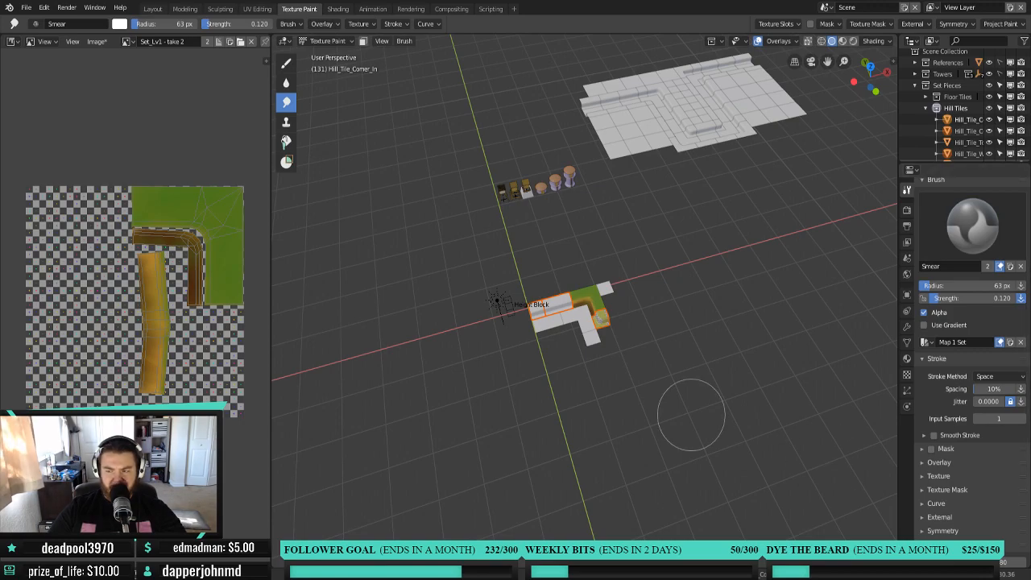
{"action": "scroll", "coordinate": [691, 415], "scroll_direction": "up", "scroll_amount": 8}
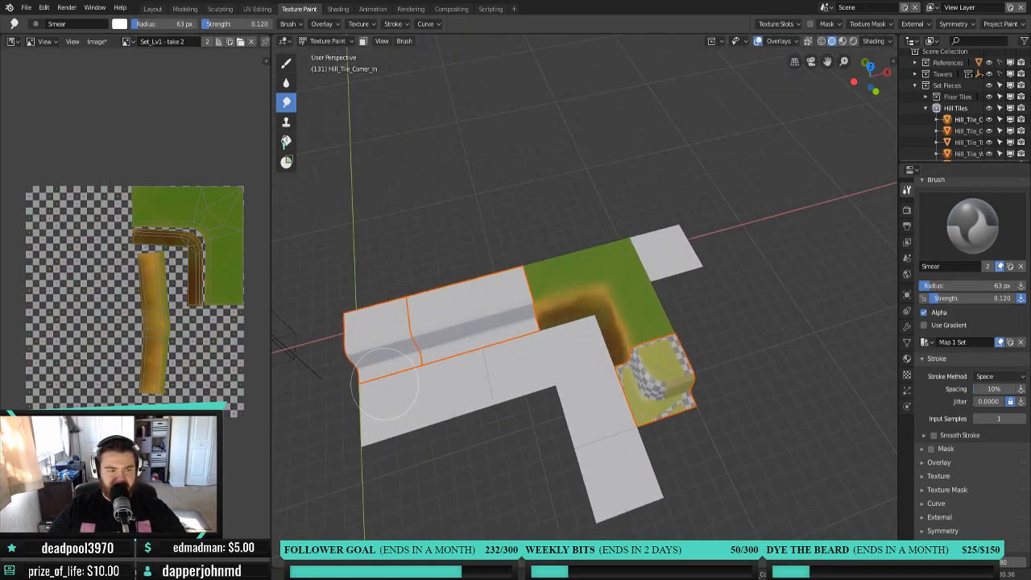
{"action": "scroll", "coordinate": [491, 406], "scroll_direction": "up", "scroll_amount": 2}
{"action": "middle_click_drag", "start_coordinate": [504, 394], "coordinate": [554, 362]}
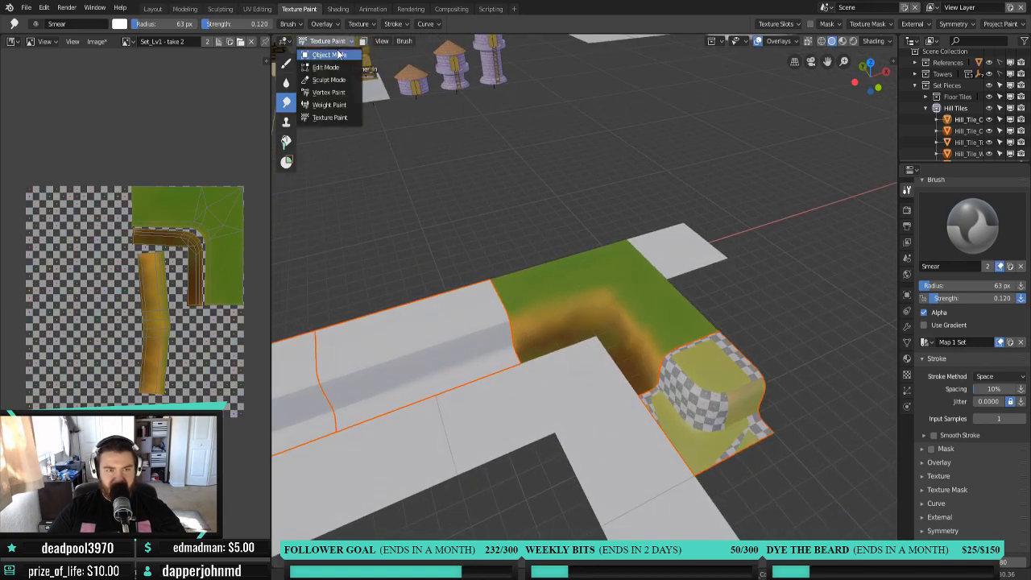
{"action": "left_click", "coordinate": [328, 54]}
{"action": "left_click", "coordinate": [707, 407]}
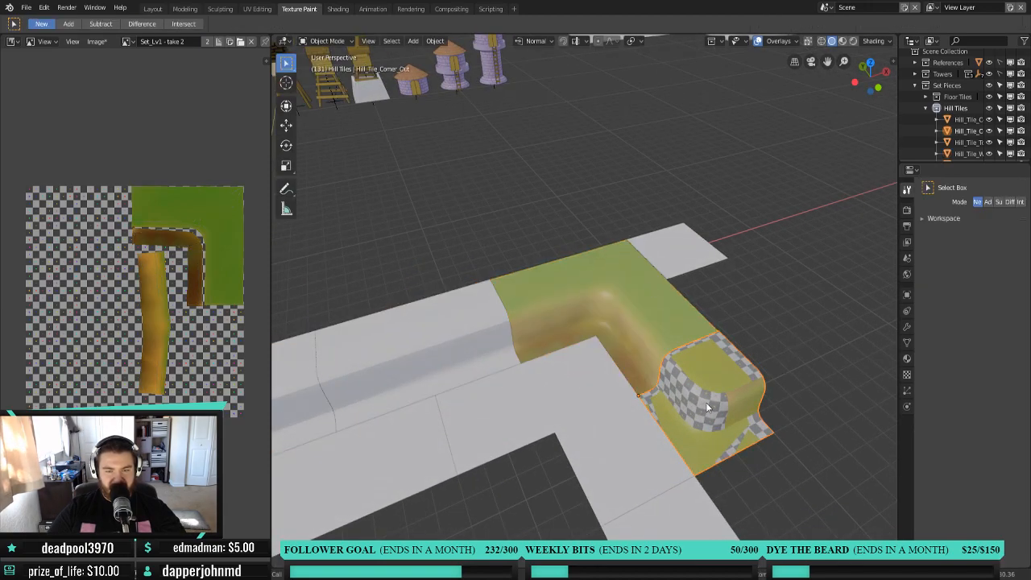
{"action": "left_click", "coordinate": [326, 44]}
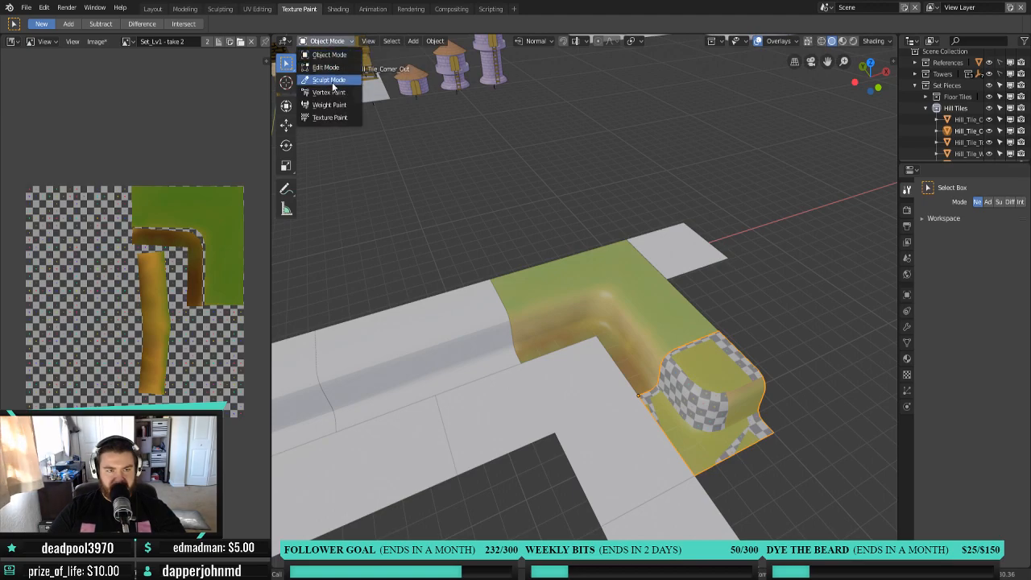
{"action": "left_click", "coordinate": [329, 118]}
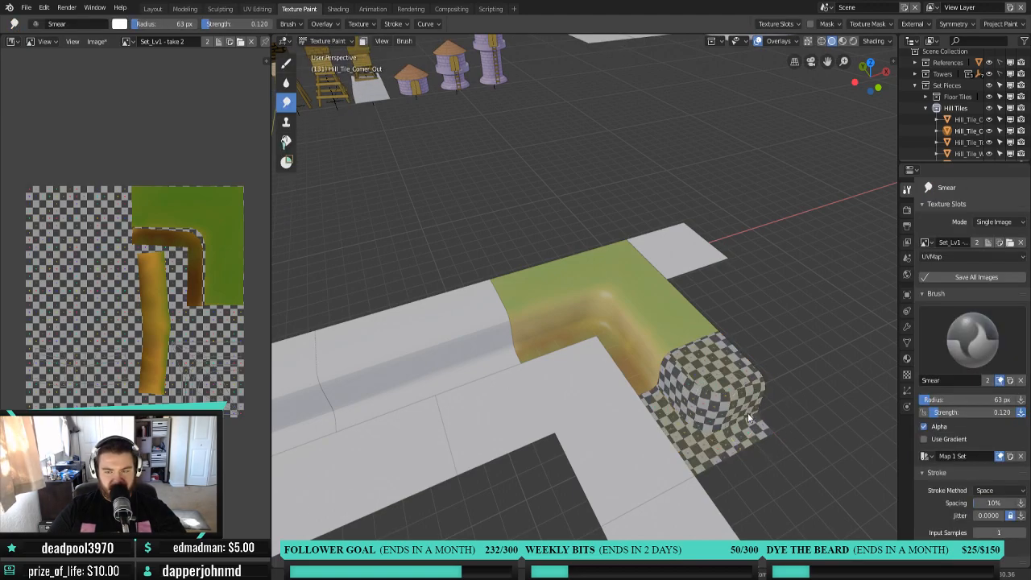
Cover the outer corner tile's top in green with TexDraw at 63 px radius, raising the brush strength to 1.000.
{"action": "middle_click_drag", "start_coordinate": [752, 413], "coordinate": [717, 406]}
{"action": "left_click", "coordinate": [287, 64]}
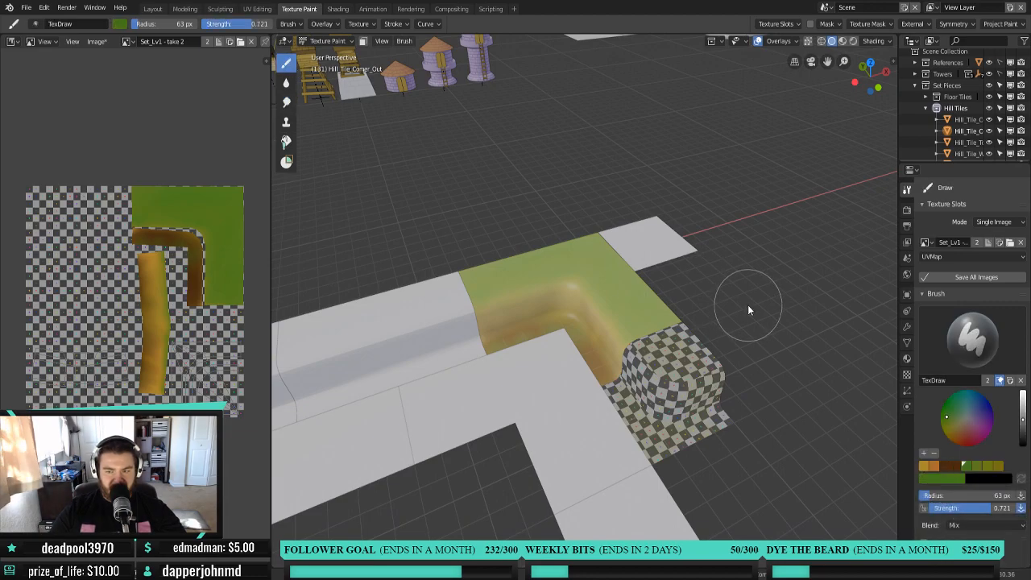
{"action": "mouse_move", "coordinate": [659, 353]}
{"action": "left_mouse_down"}
{"action": "mouse_move", "coordinate": [669, 363]}
{"action": "mouse_move", "coordinate": [698, 345]}
{"action": "mouse_move", "coordinate": [670, 339]}
{"action": "mouse_move", "coordinate": [686, 349]}
{"action": "mouse_move", "coordinate": [668, 370]}
{"action": "mouse_move", "coordinate": [678, 366]}
{"action": "left_mouse_up"}
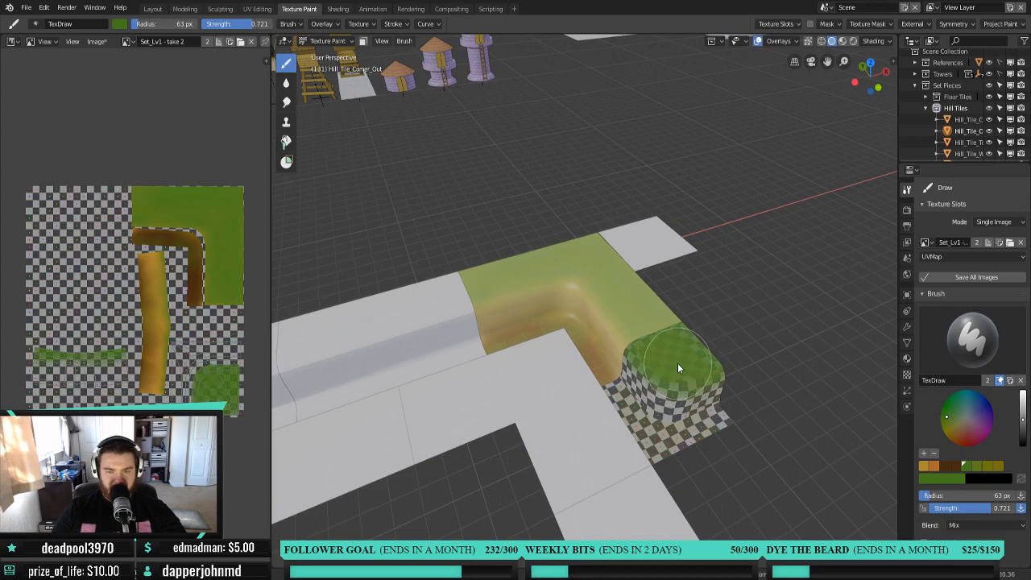
{"action": "key", "text": "shift+f"}
{"action": "left_click", "coordinate": [663, 358]}
{"action": "mouse_move", "coordinate": [668, 338]}
{"action": "left_mouse_down"}
{"action": "mouse_move", "coordinate": [658, 338]}
{"action": "mouse_move", "coordinate": [690, 328]}
{"action": "left_mouse_up"}
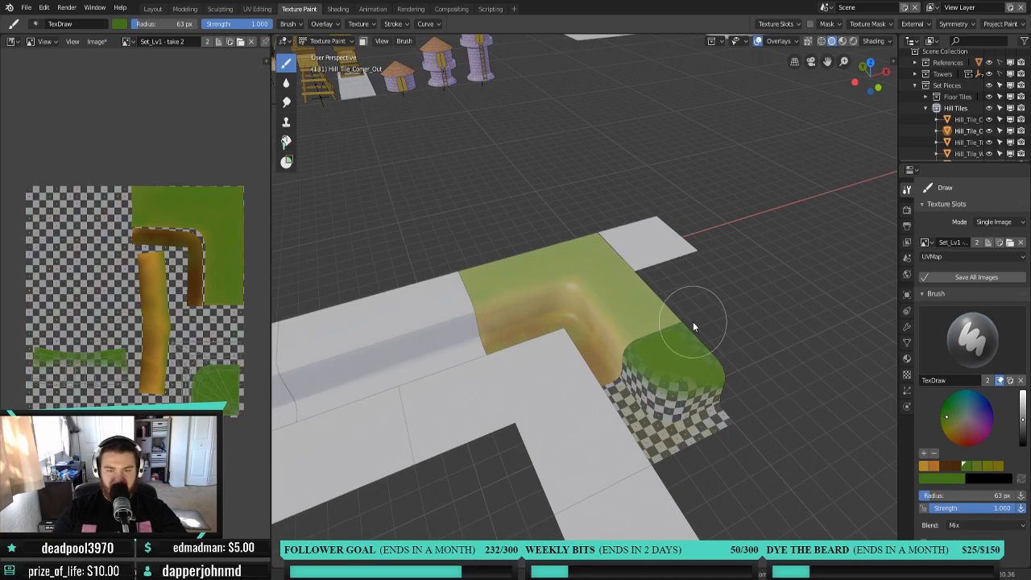
Switch the image texture in the outer corner's material to "Set_Lv1 - take 2".
{"action": "left_click", "coordinate": [337, 9]}
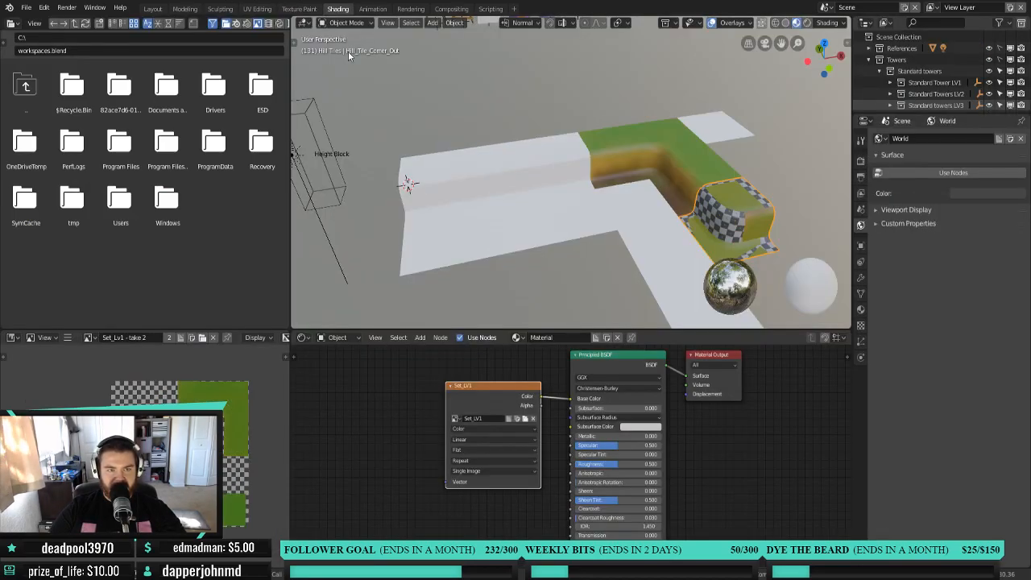
{"action": "left_click", "coordinate": [455, 422]}
{"action": "left_click", "coordinate": [477, 465]}
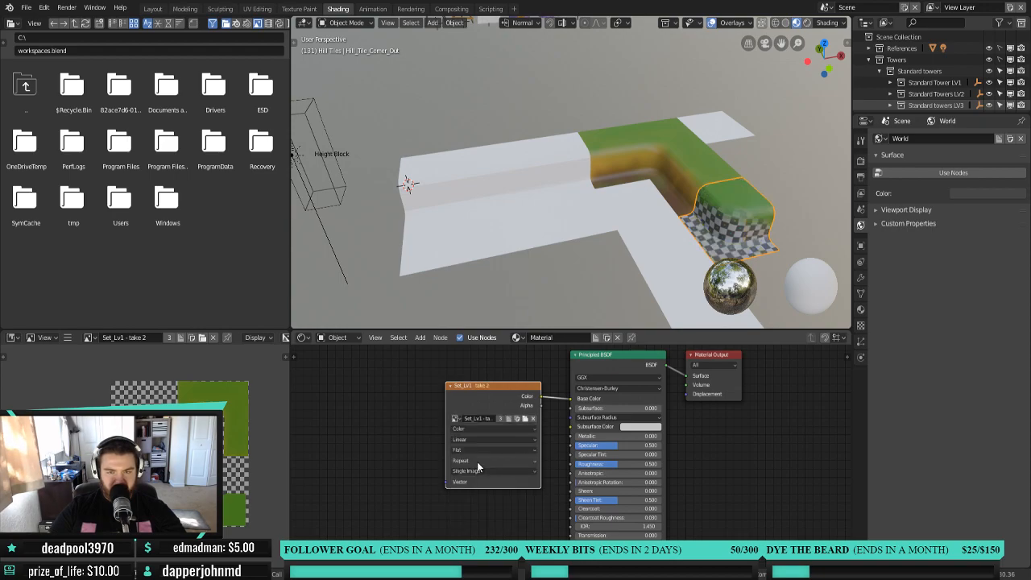
Create a new material for the double wall tile and compare it with the corner tiles' materials.
{"action": "left_click", "coordinate": [555, 157]}
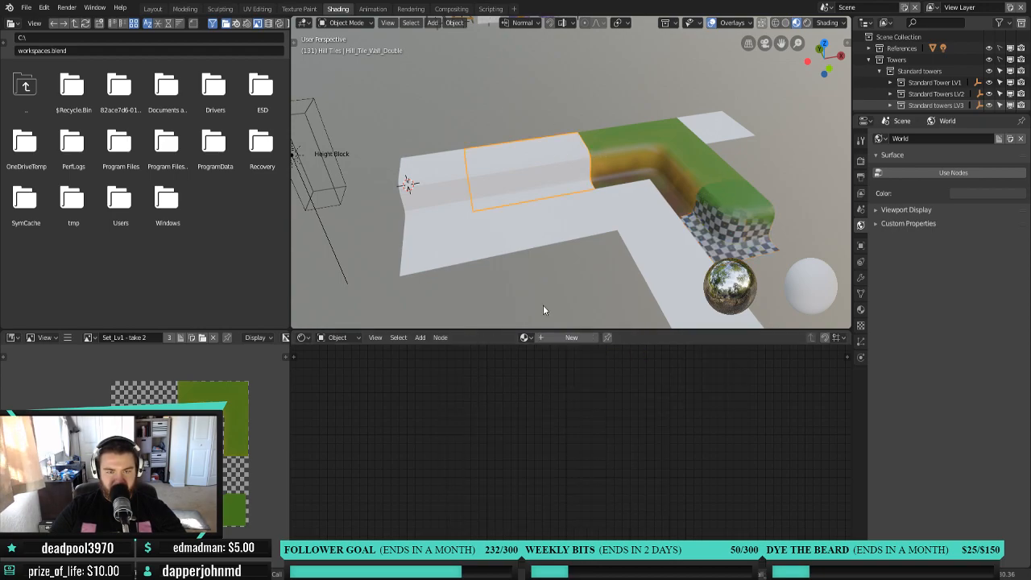
{"action": "left_click", "coordinate": [571, 337]}
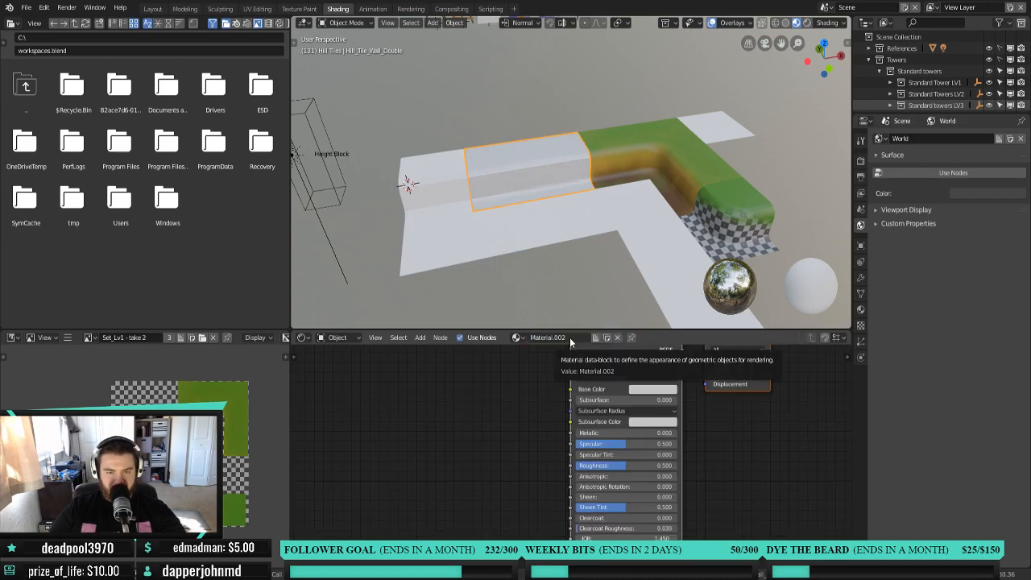
{"action": "left_click", "coordinate": [724, 198]}
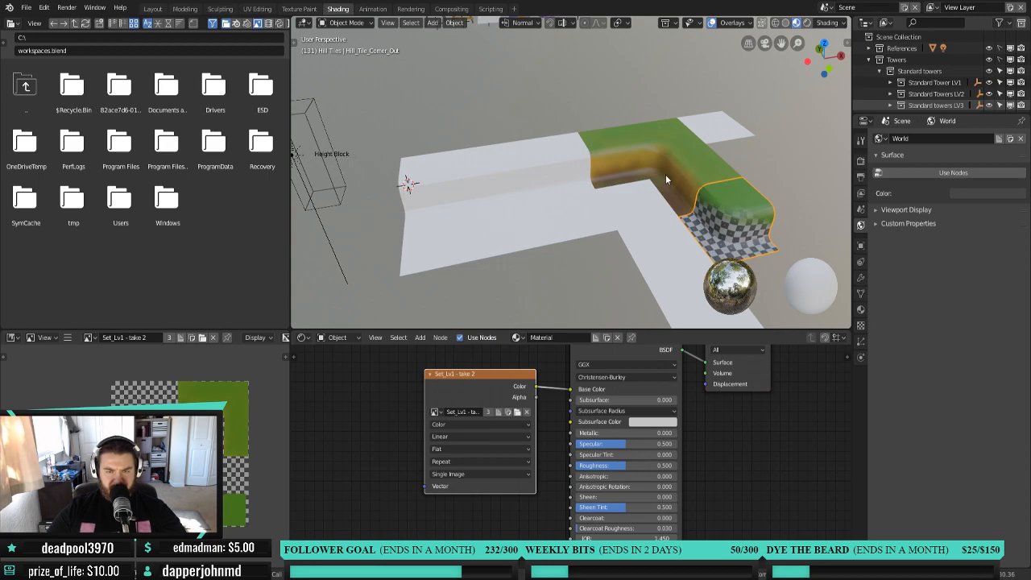
{"action": "left_click", "coordinate": [665, 174]}
{"action": "left_click", "coordinate": [731, 230]}
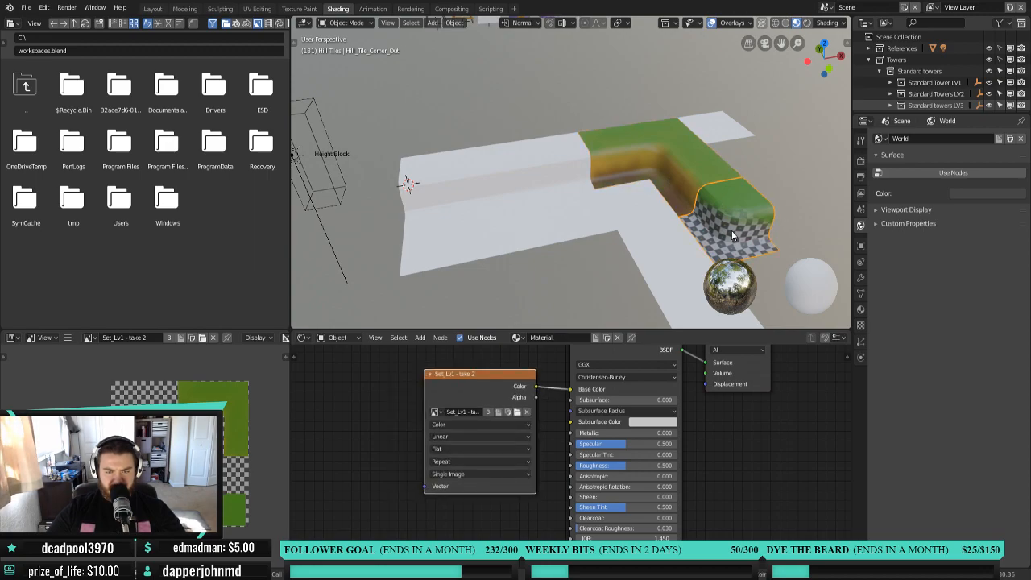
{"action": "left_click", "coordinate": [481, 182]}
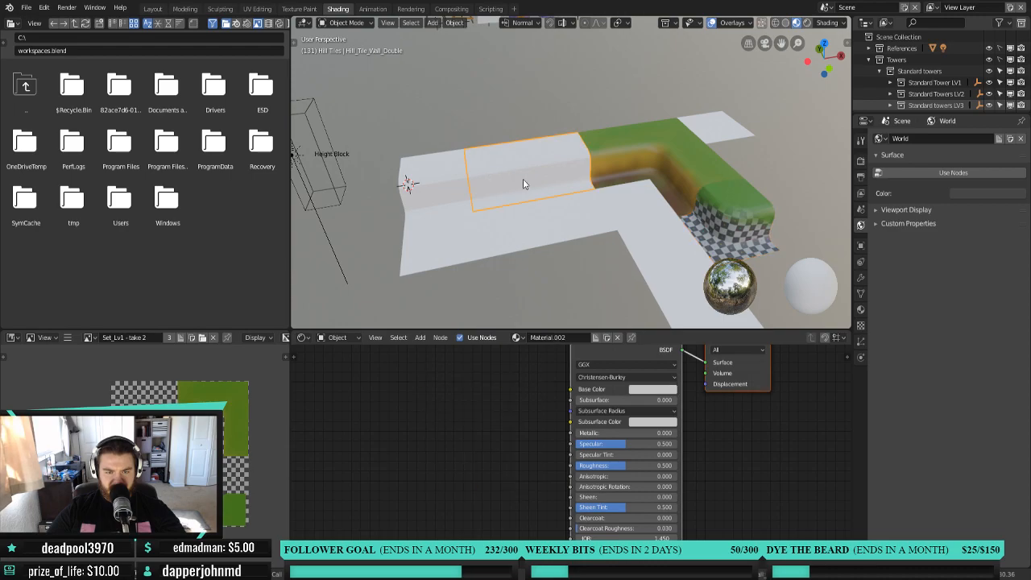
Rename the outer corner tile's material as Set_Lv1_Corner.
{"action": "left_click", "coordinate": [725, 201]}
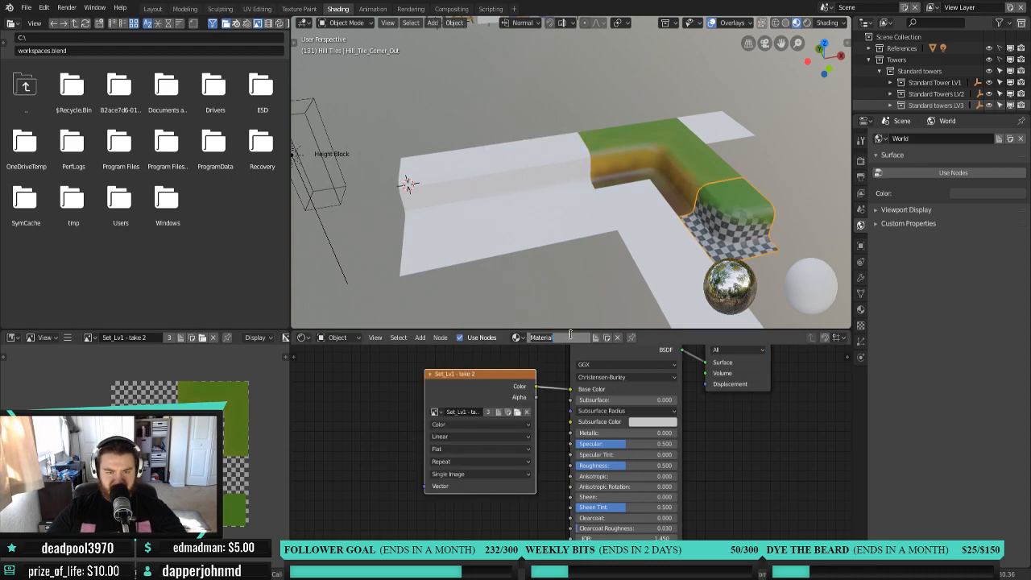
{"action": "type", "text": "Set_l"}
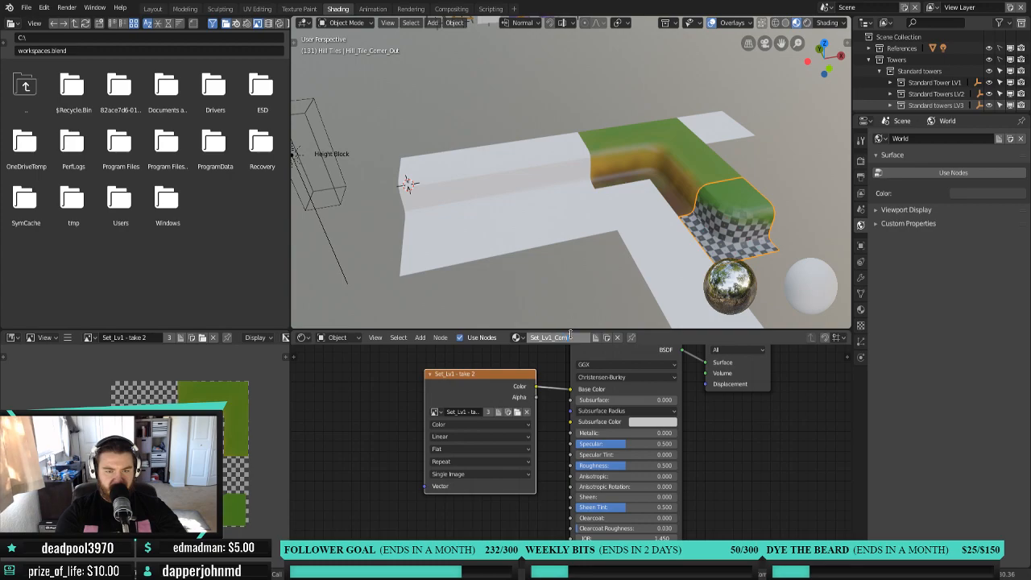
{"action": "type", "text": "v1_Corner"}
{"action": "key", "text": "Return"}
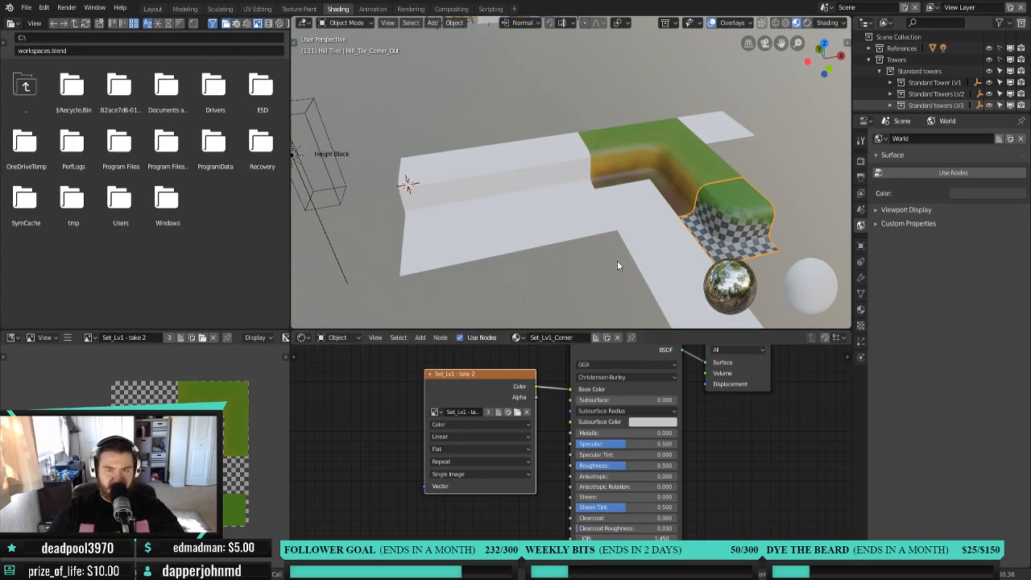
Rename the inner corner tile's material as Set_Lv1_Turn.
{"action": "left_click", "coordinate": [685, 147]}
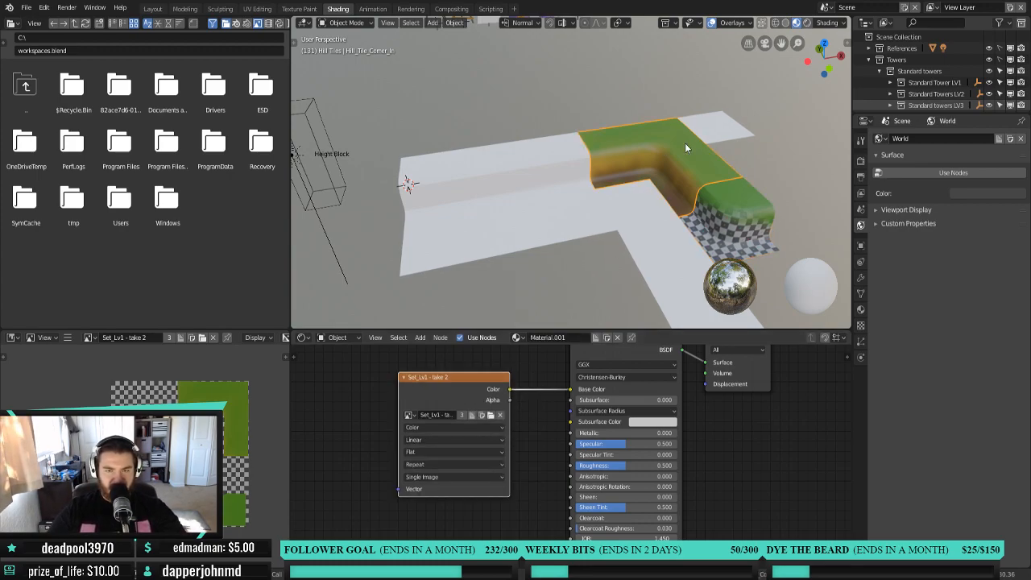
{"action": "double_click", "coordinate": [567, 337]}
{"action": "type", "text": "Set_Lv1_Turn"}
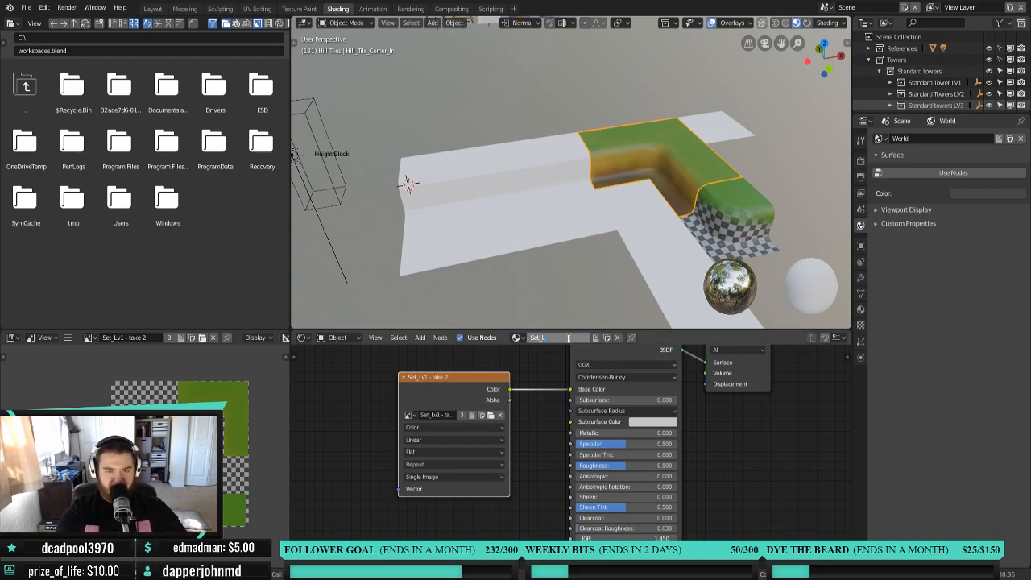
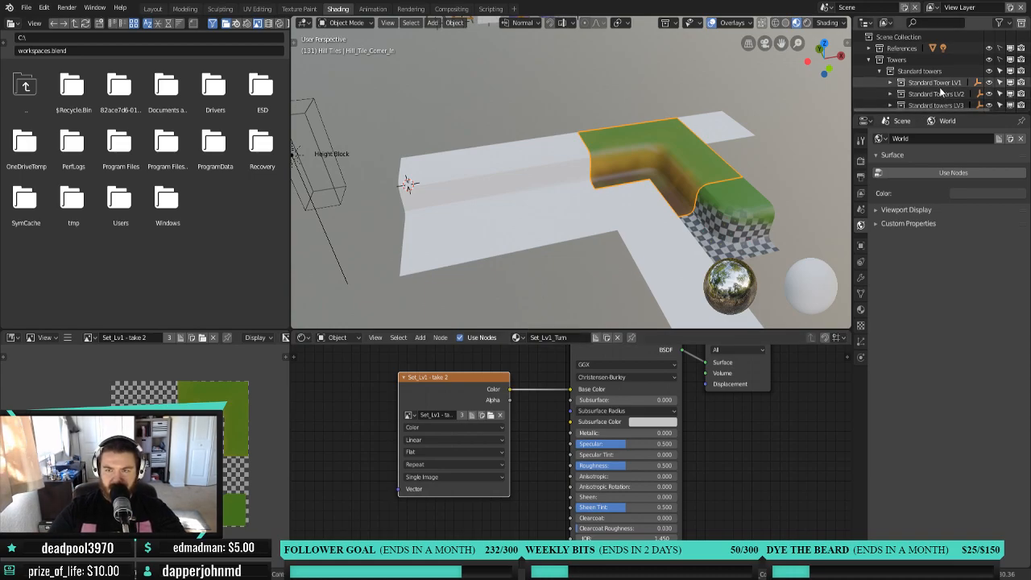
Look up the object names in the Hill Tiles collection and rename the corner materials to match: Set_Lv1_CornerIn and Set_Lv1_CornerOut.
{"action": "scroll", "coordinate": [939, 87], "scroll_direction": "down", "scroll_amount": 3}
{"action": "scroll", "coordinate": [902, 91], "scroll_direction": "up", "scroll_amount": 4}
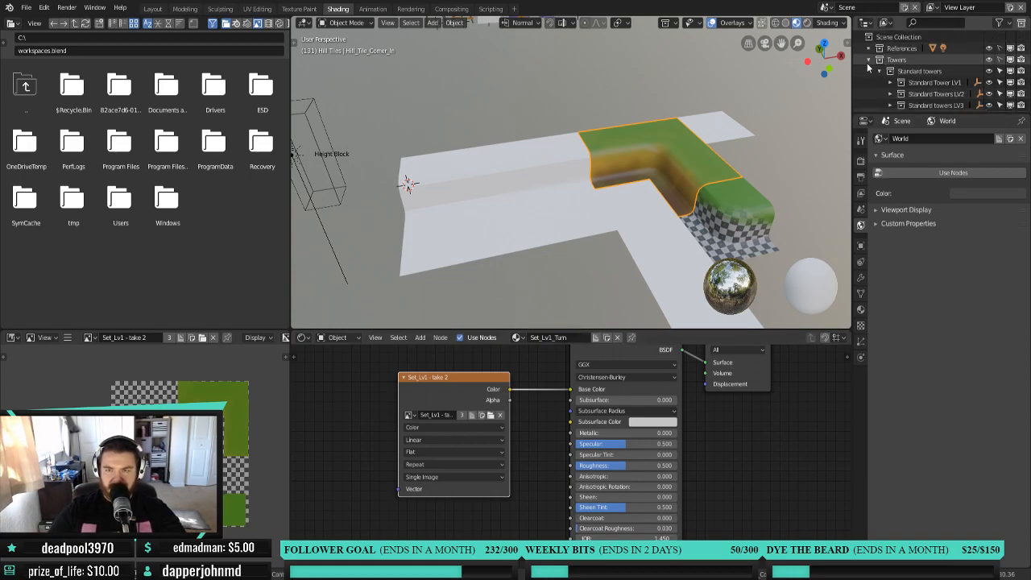
{"action": "left_click", "coordinate": [868, 61]}
{"action": "left_click", "coordinate": [868, 71]}
{"action": "left_click", "coordinate": [879, 93]}
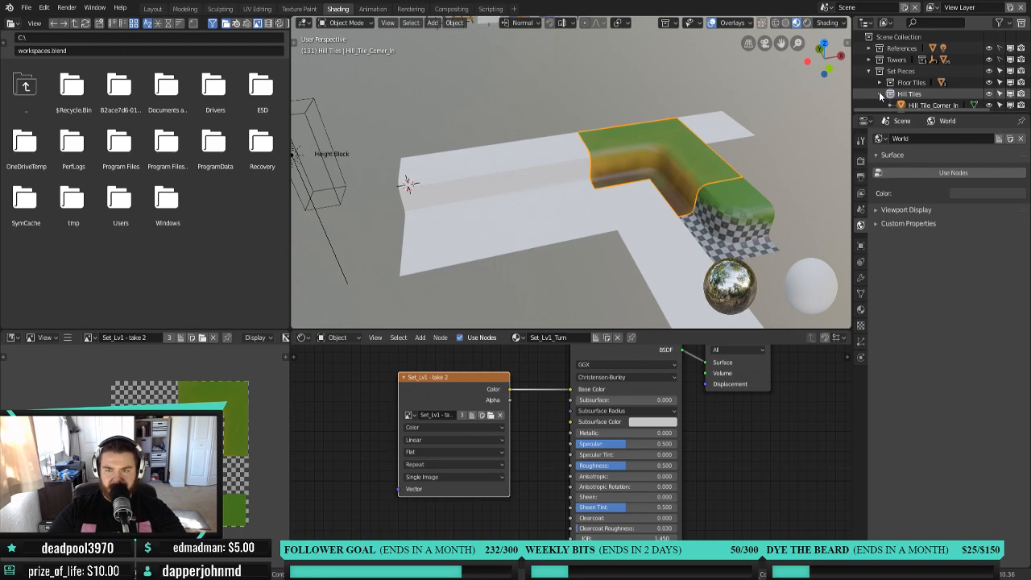
{"action": "scroll", "coordinate": [879, 96], "scroll_direction": "down", "scroll_amount": 1}
{"action": "scroll", "coordinate": [910, 60], "scroll_direction": "down", "scroll_amount": 2}
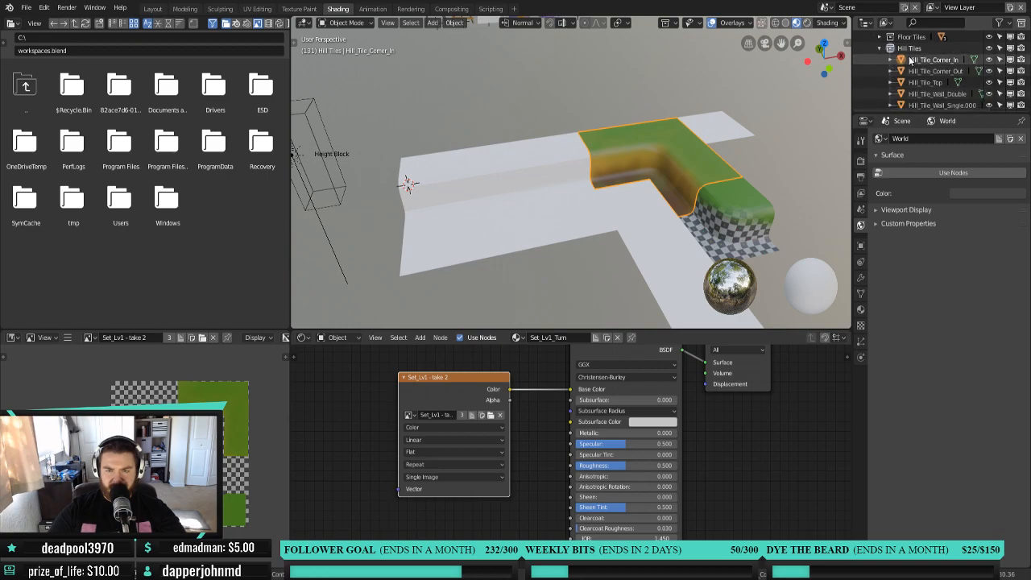
{"action": "left_click", "coordinate": [926, 59]}
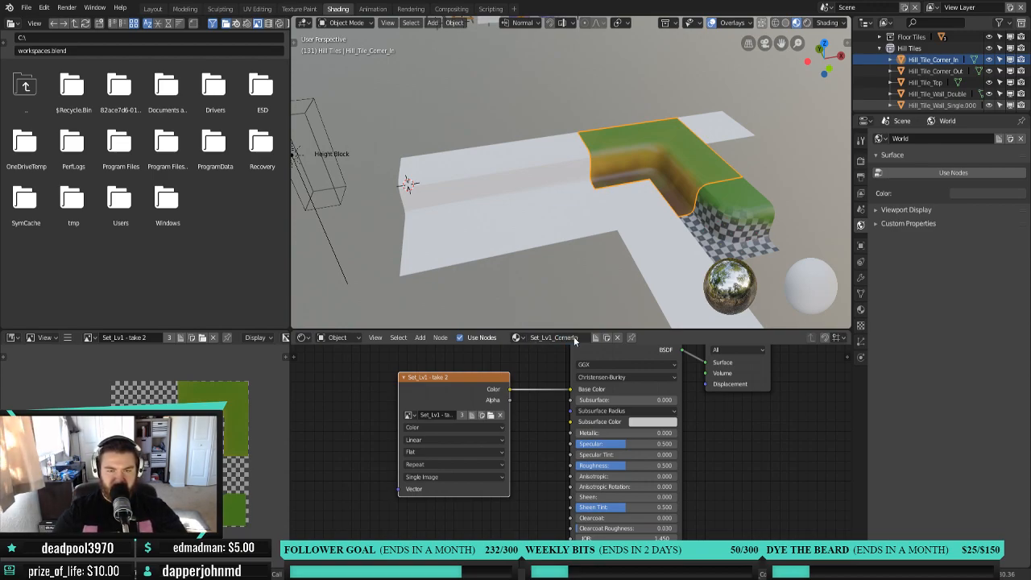
{"action": "left_click", "coordinate": [758, 197]}
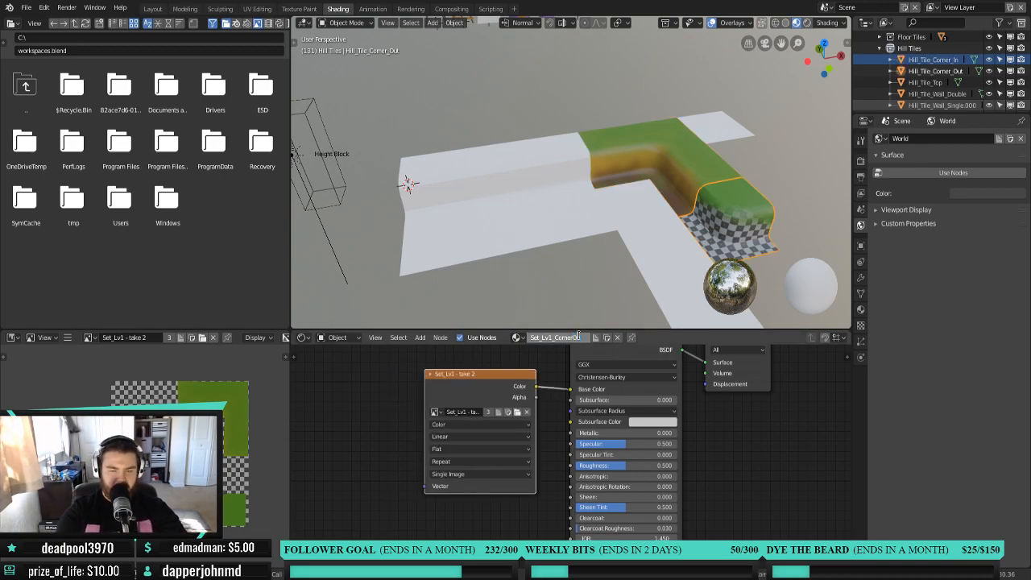
Rename the double wall tile's material as Set_Lv1_Double.
{"action": "left_click", "coordinate": [558, 158]}
{"action": "left_click", "coordinate": [563, 337]}
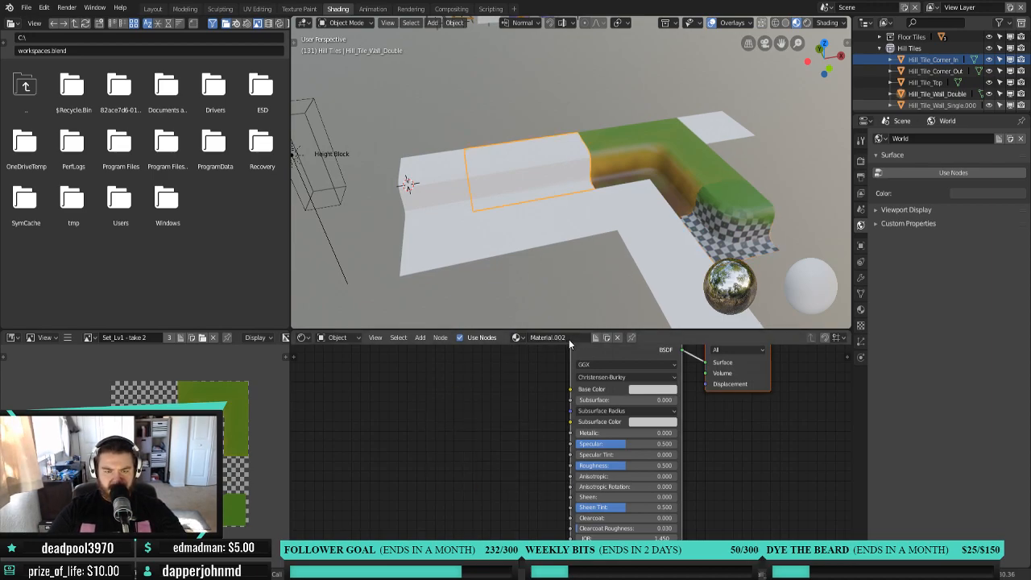
{"action": "type", "text": "Set_Lv1_Double"}
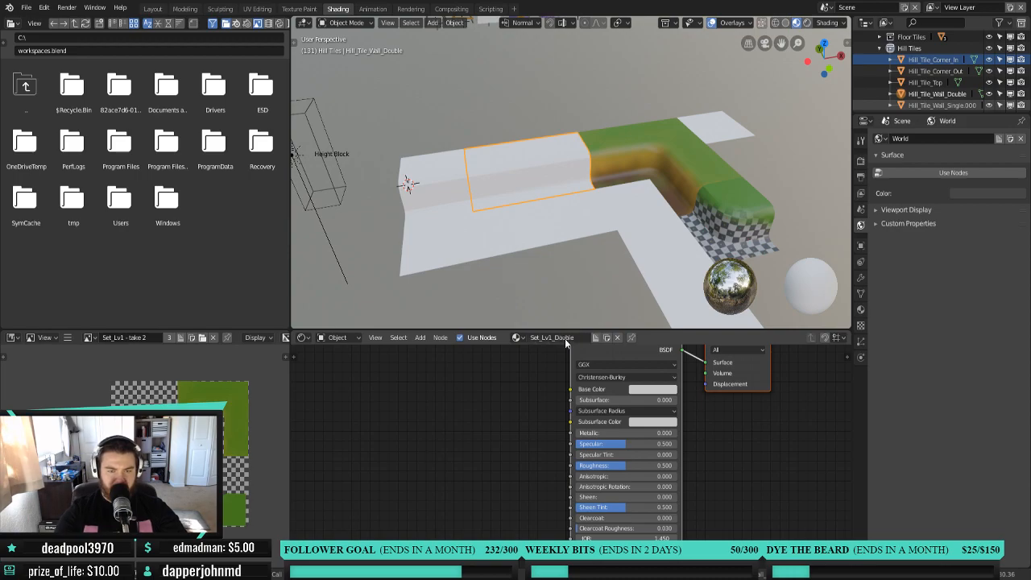
Create a new material for the single wall tile and name it Set_Lv1_Single.
{"action": "left_click", "coordinate": [458, 196]}
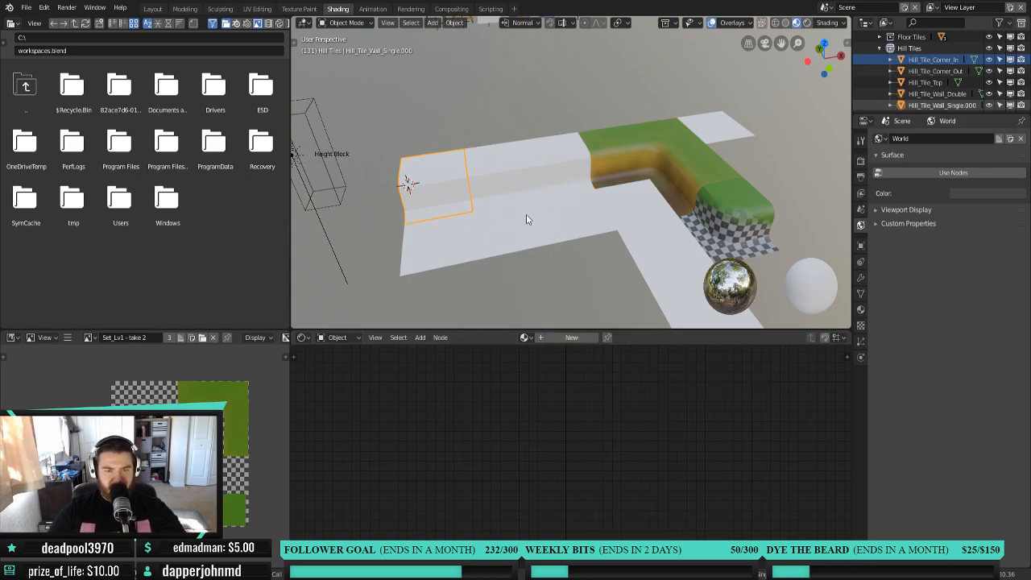
{"action": "left_click", "coordinate": [571, 337]}
{"action": "double_click", "coordinate": [553, 338]}
{"action": "type", "text": "Set_Lv1"}
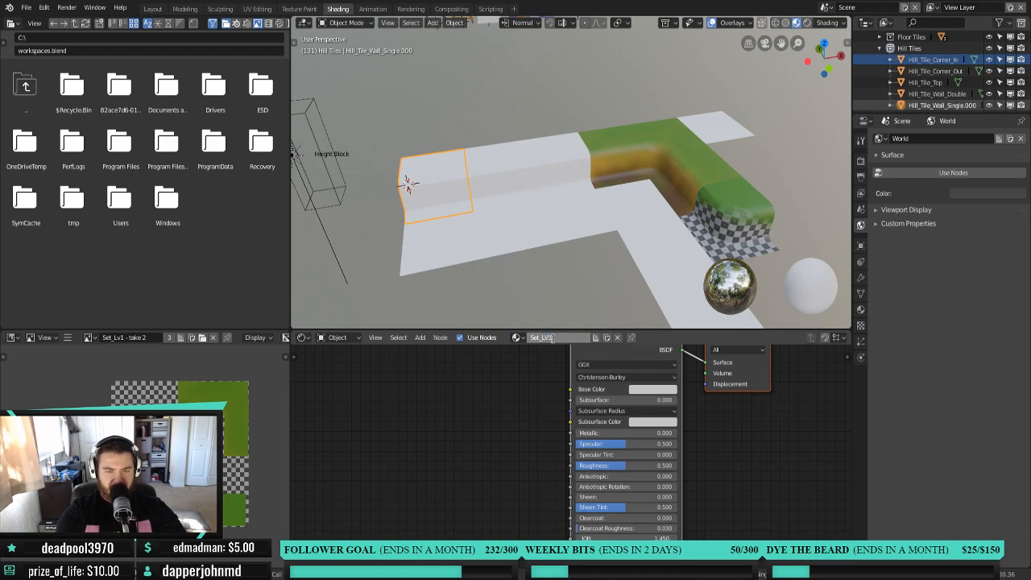
{"action": "type", "text": "_Sin"}
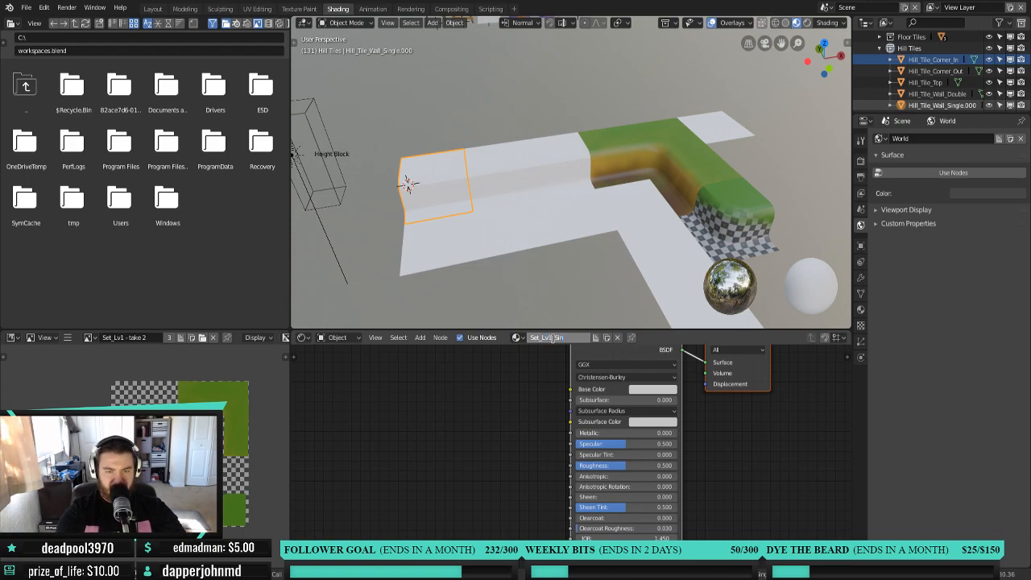
{"action": "type", "text": "gle"}
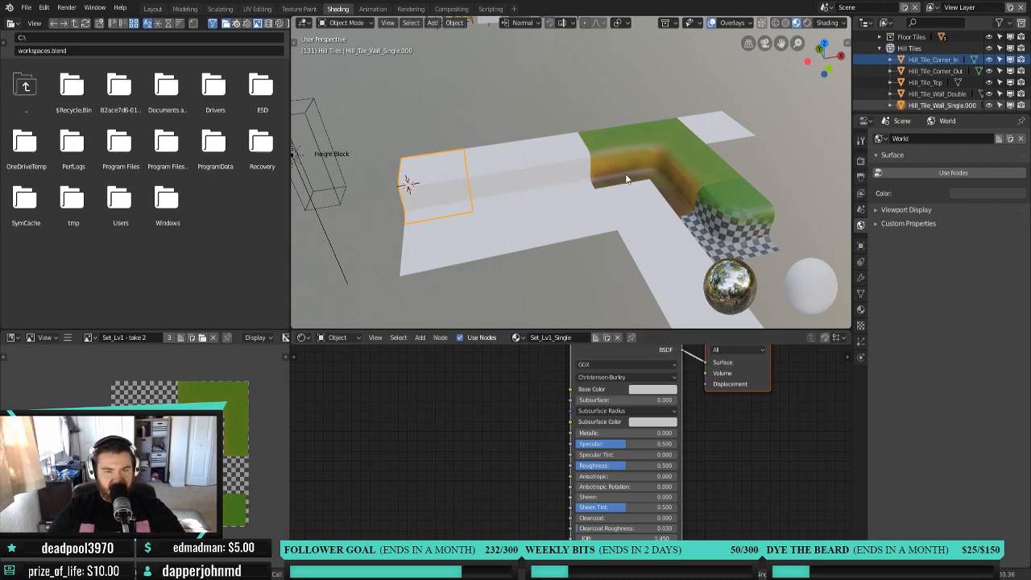
Check the materials on both corner tiles, select the double wall tile, and return to the Texture Paint workspace.
{"action": "middle_click_drag", "start_coordinate": [686, 204], "coordinate": [659, 196]}
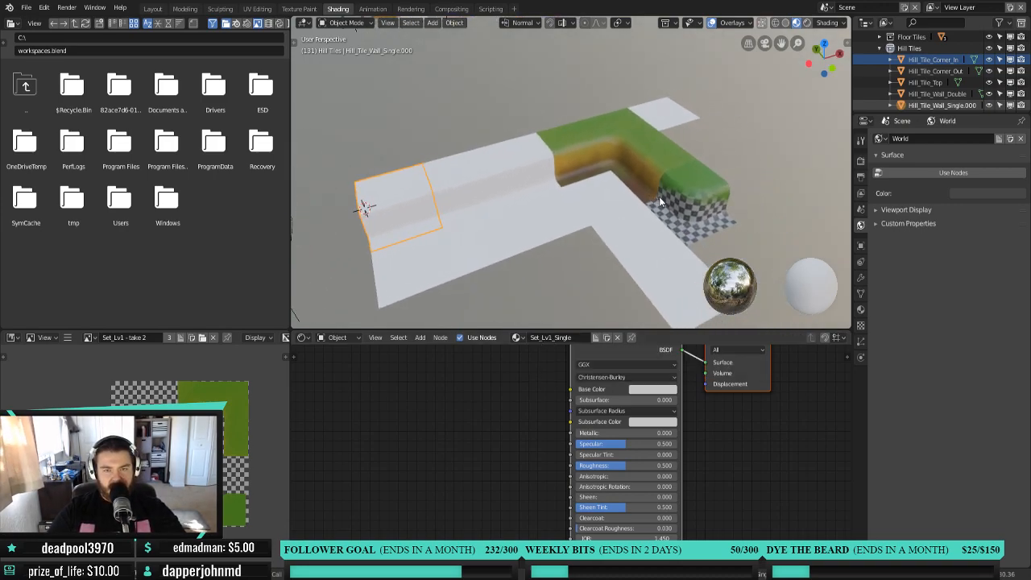
{"action": "left_click", "coordinate": [672, 205]}
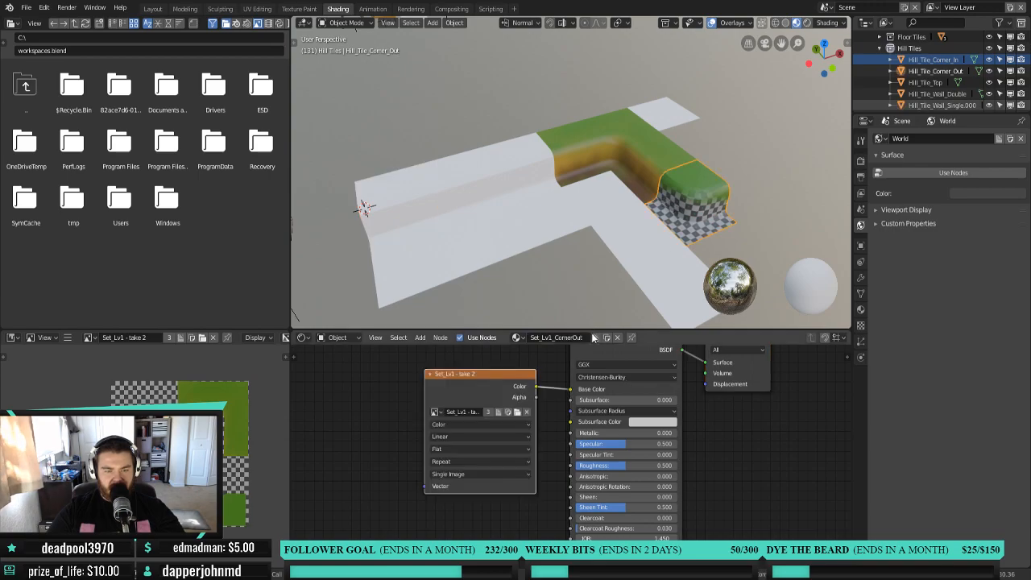
{"action": "left_click", "coordinate": [638, 165]}
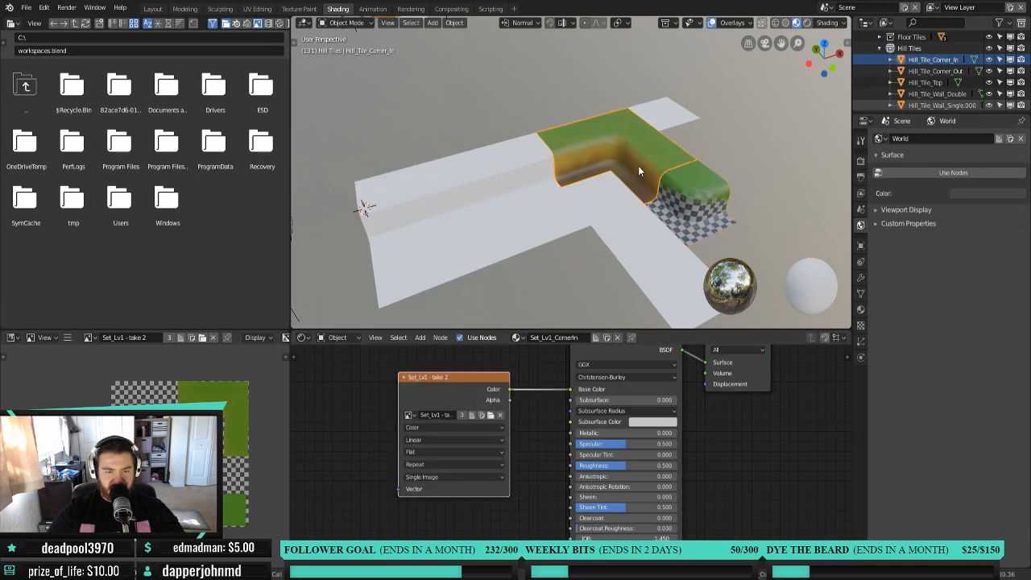
{"action": "left_click", "coordinate": [515, 167]}
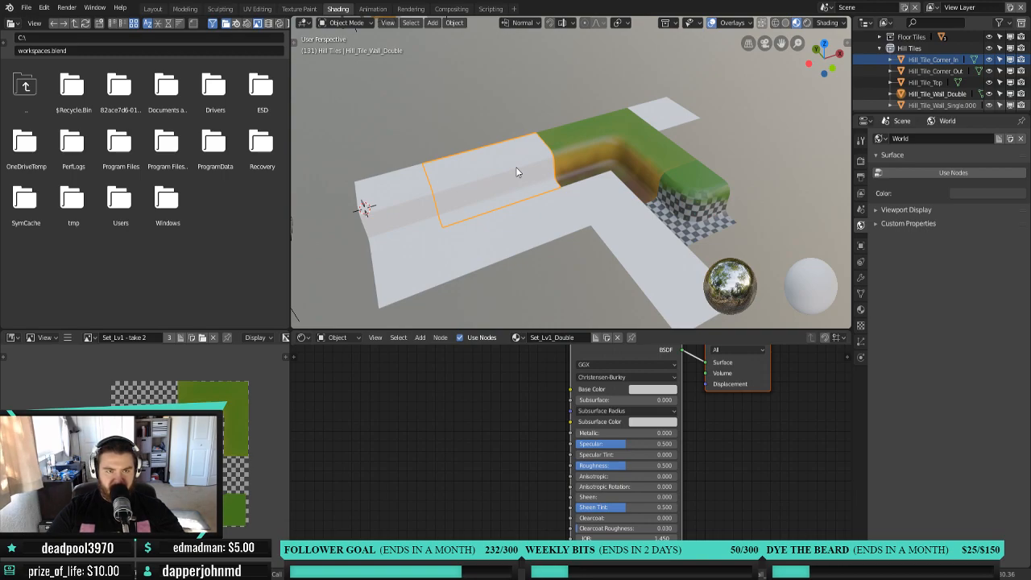
{"action": "left_click", "coordinate": [255, 9]}
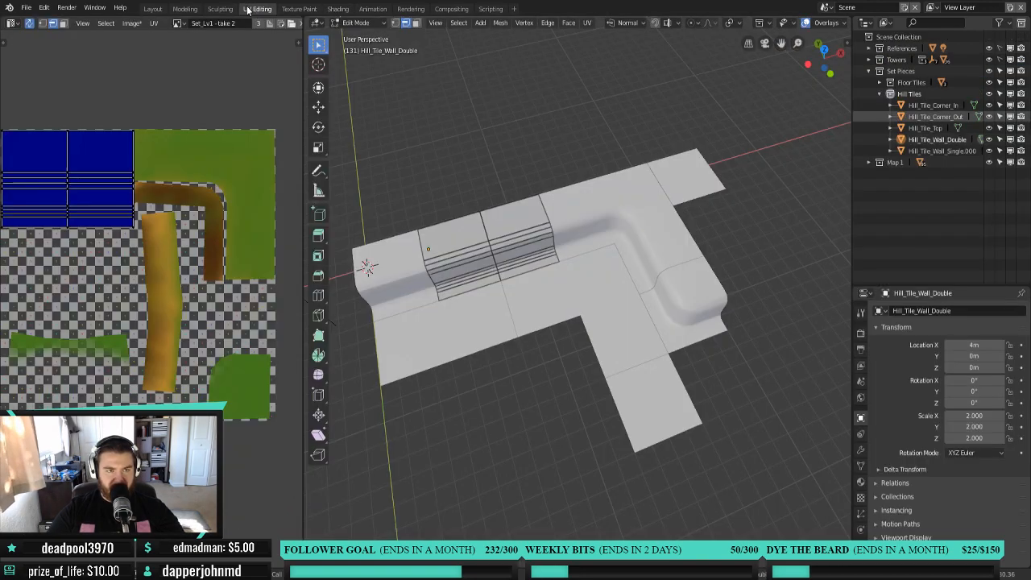
{"action": "left_click", "coordinate": [292, 9]}
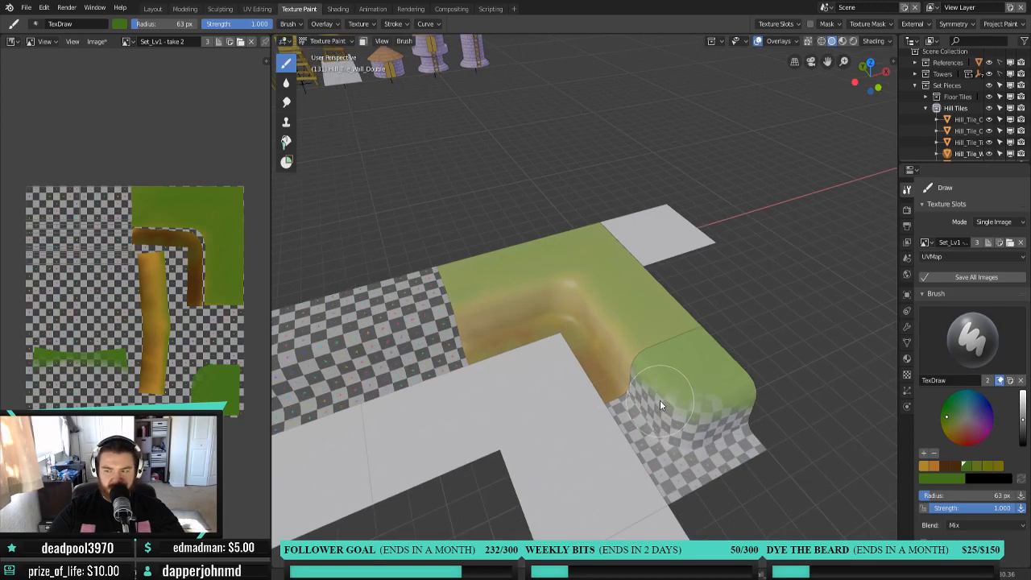
Make the outer corner hill tile the active object and put it into Texture Paint mode.
{"action": "middle_click_drag", "start_coordinate": [650, 400], "coordinate": [600, 335], "text": "shift"}
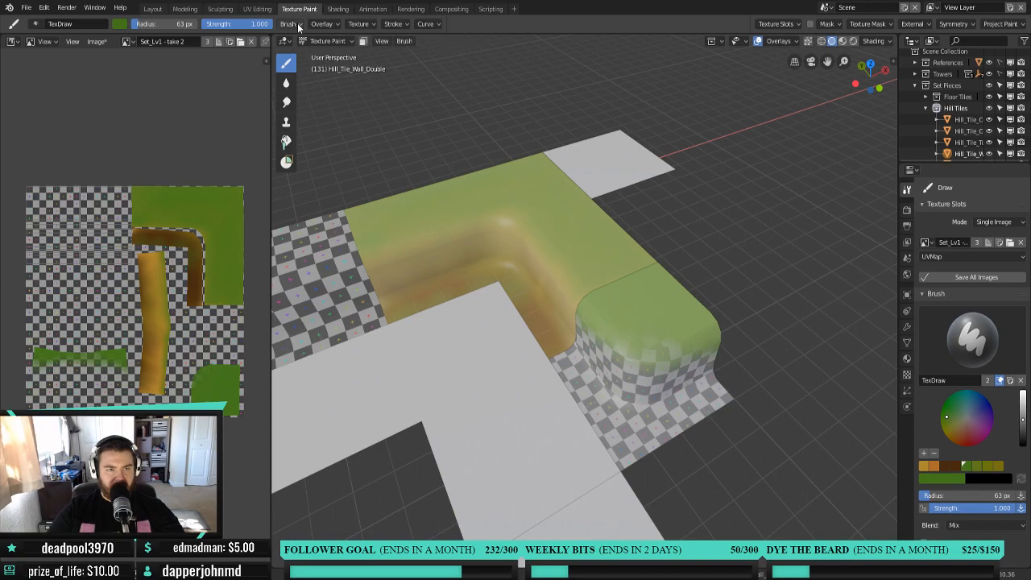
{"action": "left_click", "coordinate": [323, 41]}
{"action": "left_click", "coordinate": [313, 51]}
{"action": "left_click", "coordinate": [651, 327]}
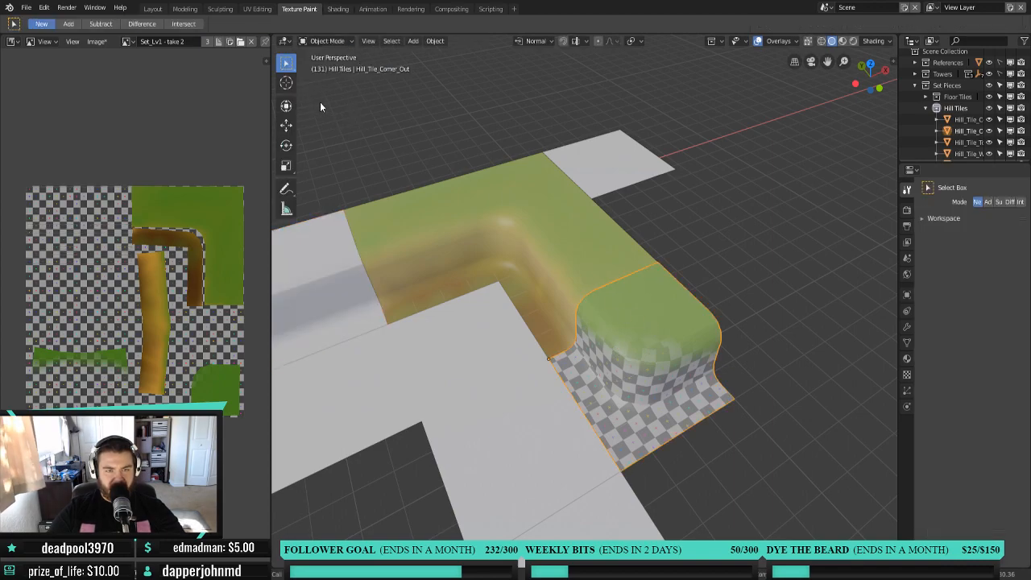
{"action": "left_click", "coordinate": [327, 41]}
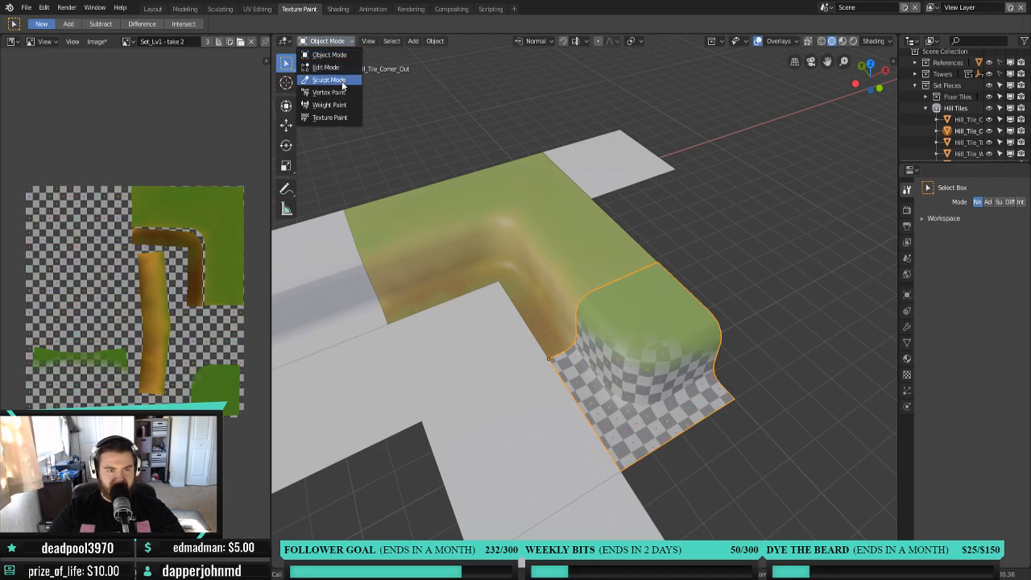
{"action": "left_click", "coordinate": [345, 117]}
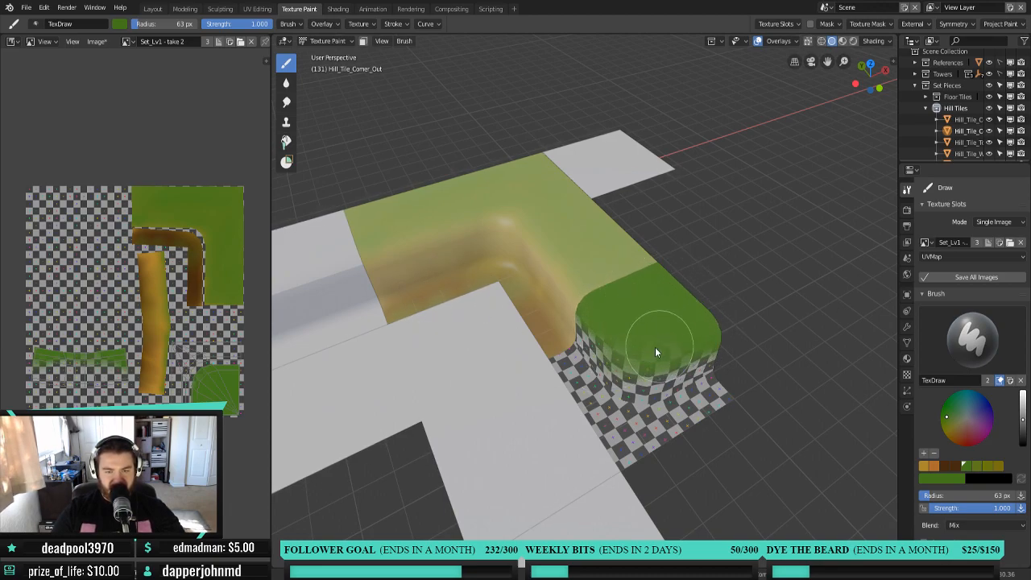
Paint the outer corner tile's side wall with the ochre palette colour at a brush strength of 0.775.
{"action": "mouse_move", "coordinate": [720, 308]}
{"action": "middle_mouse_down"}
{"action": "mouse_move", "coordinate": [660, 344]}
{"action": "mouse_move", "coordinate": [672, 321]}
{"action": "mouse_move", "coordinate": [826, 415]}
{"action": "middle_mouse_up"}
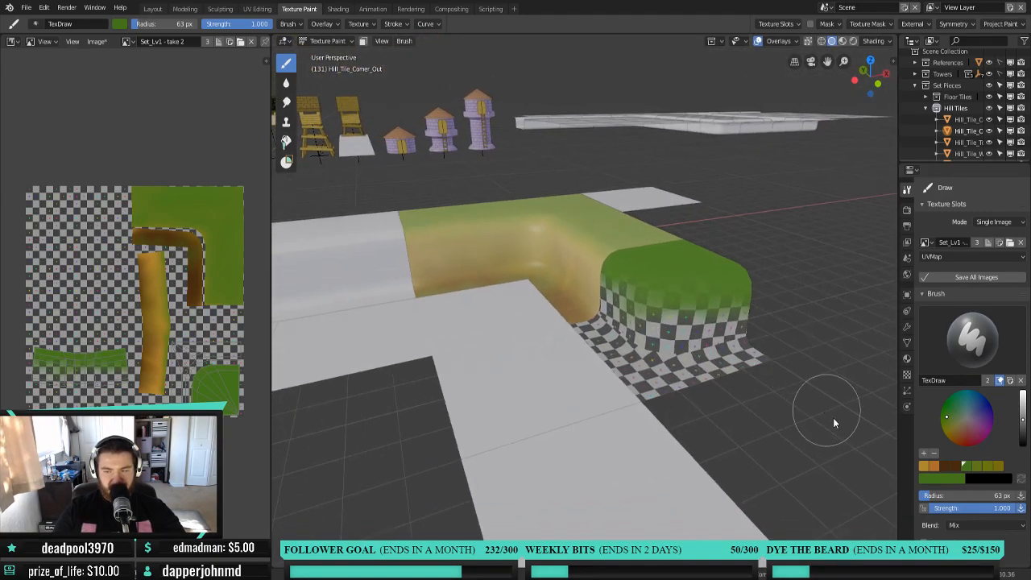
{"action": "left_click", "coordinate": [923, 467]}
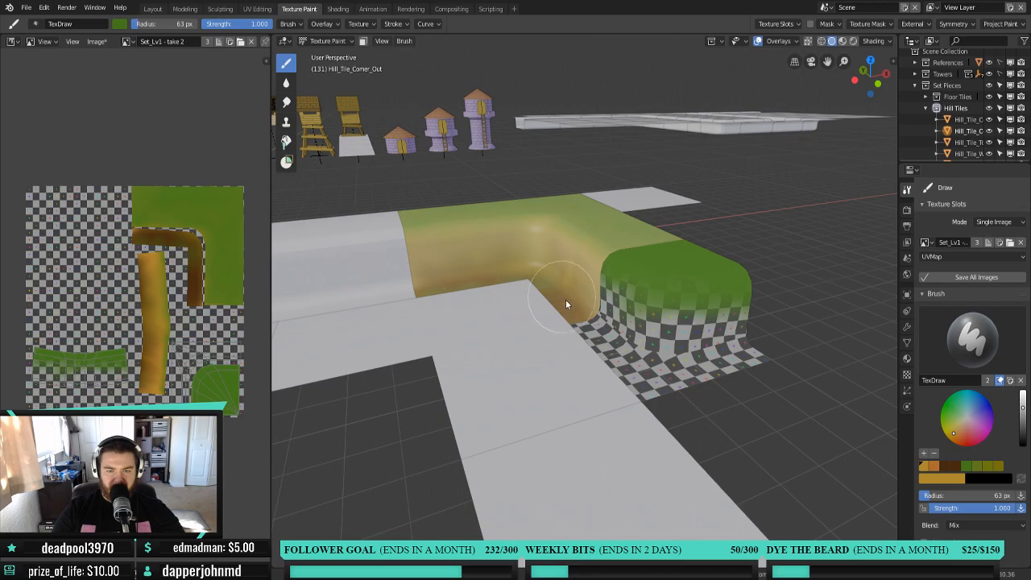
{"action": "key", "text": "shift+f"}
{"action": "left_click", "coordinate": [618, 323]}
{"action": "mouse_move", "coordinate": [615, 304]}
{"action": "left_mouse_down"}
{"action": "mouse_move", "coordinate": [684, 322]}
{"action": "mouse_move", "coordinate": [732, 316]}
{"action": "mouse_move", "coordinate": [664, 340]}
{"action": "mouse_move", "coordinate": [605, 300]}
{"action": "mouse_move", "coordinate": [603, 285]}
{"action": "mouse_move", "coordinate": [695, 322]}
{"action": "mouse_move", "coordinate": [745, 318]}
{"action": "mouse_move", "coordinate": [731, 332]}
{"action": "mouse_move", "coordinate": [627, 339]}
{"action": "mouse_move", "coordinate": [665, 355]}
{"action": "mouse_move", "coordinate": [681, 327]}
{"action": "left_mouse_up"}
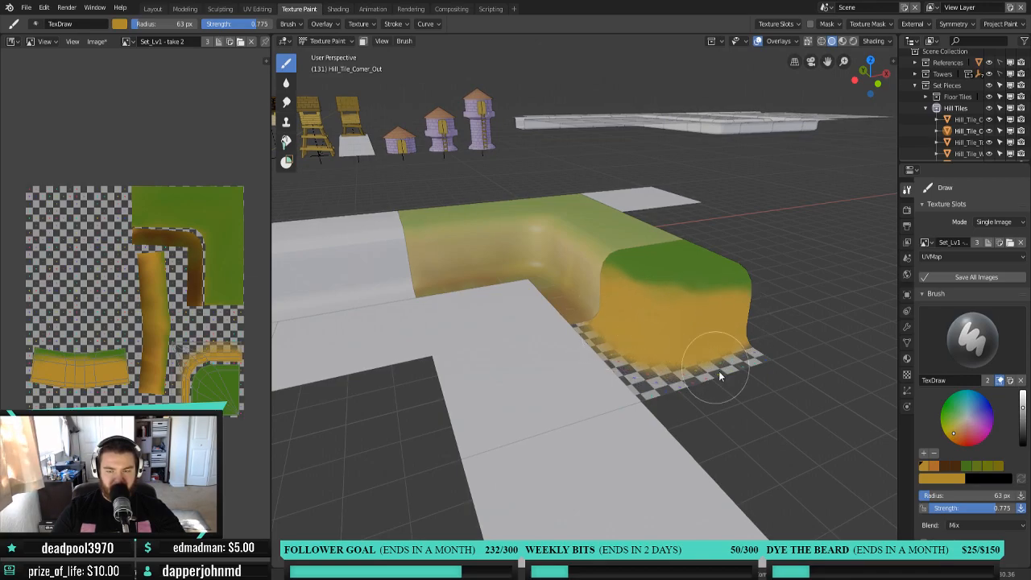
Paint the outer corner tile's base dark brown and extend the green grass over the upper edge of its ochre wall.
{"action": "left_click", "coordinate": [943, 466]}
{"action": "mouse_move", "coordinate": [649, 385]}
{"action": "left_mouse_down"}
{"action": "mouse_move", "coordinate": [644, 394]}
{"action": "mouse_move", "coordinate": [598, 347]}
{"action": "mouse_move", "coordinate": [660, 384]}
{"action": "mouse_move", "coordinate": [738, 370]}
{"action": "mouse_move", "coordinate": [608, 375]}
{"action": "mouse_move", "coordinate": [599, 347]}
{"action": "mouse_move", "coordinate": [732, 375]}
{"action": "mouse_move", "coordinate": [762, 360]}
{"action": "mouse_move", "coordinate": [669, 375]}
{"action": "mouse_move", "coordinate": [607, 357]}
{"action": "mouse_move", "coordinate": [654, 409]}
{"action": "mouse_move", "coordinate": [738, 361]}
{"action": "mouse_move", "coordinate": [640, 409]}
{"action": "left_mouse_up"}
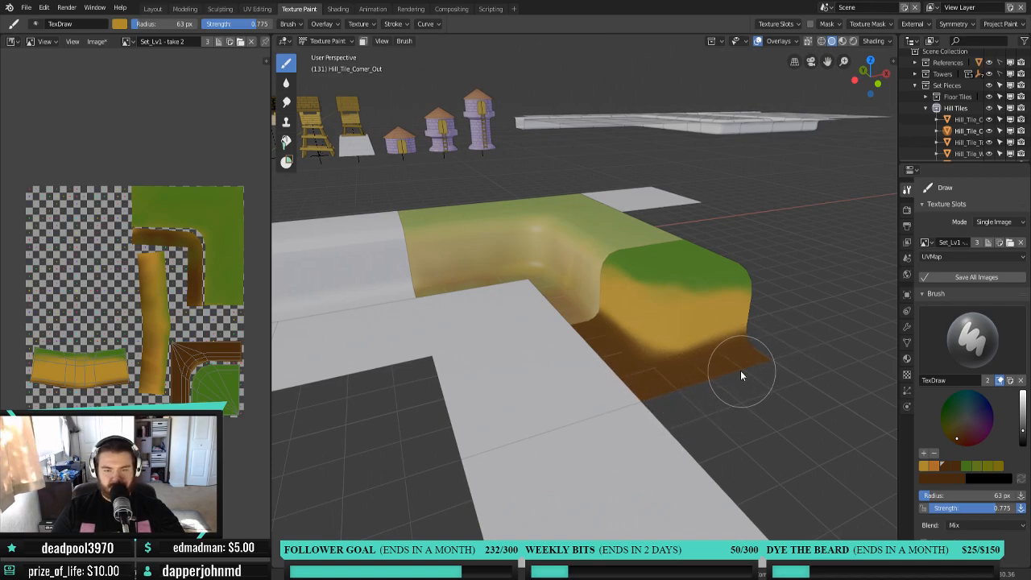
{"action": "mouse_move", "coordinate": [712, 351]}
{"action": "middle_mouse_down"}
{"action": "mouse_move", "coordinate": [643, 341]}
{"action": "mouse_move", "coordinate": [667, 373]}
{"action": "middle_mouse_up"}
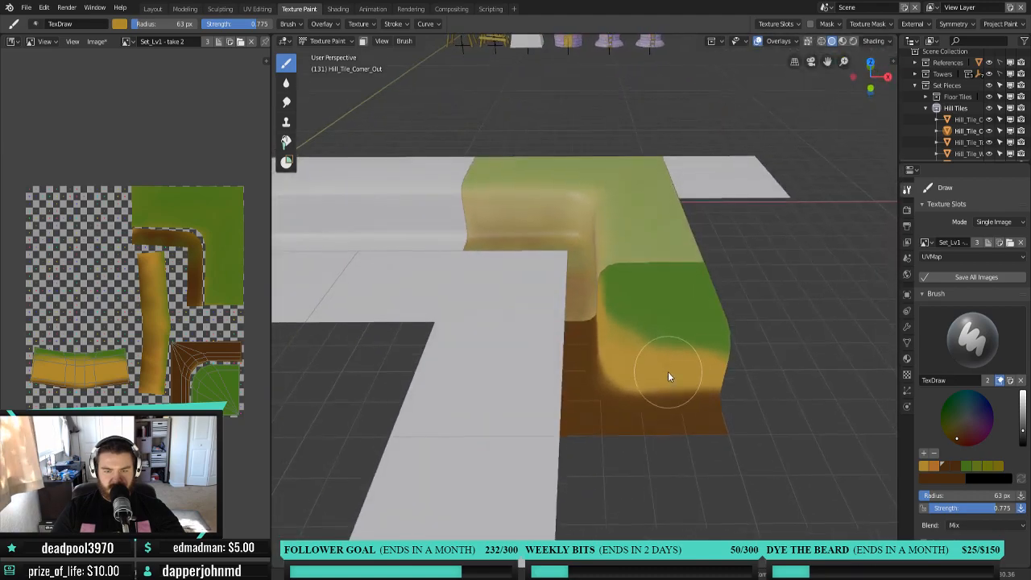
{"action": "left_click", "coordinate": [966, 470]}
{"action": "mouse_move", "coordinate": [665, 332]}
{"action": "left_mouse_down"}
{"action": "mouse_move", "coordinate": [625, 320]}
{"action": "mouse_move", "coordinate": [642, 315]}
{"action": "mouse_move", "coordinate": [714, 345]}
{"action": "left_mouse_up"}
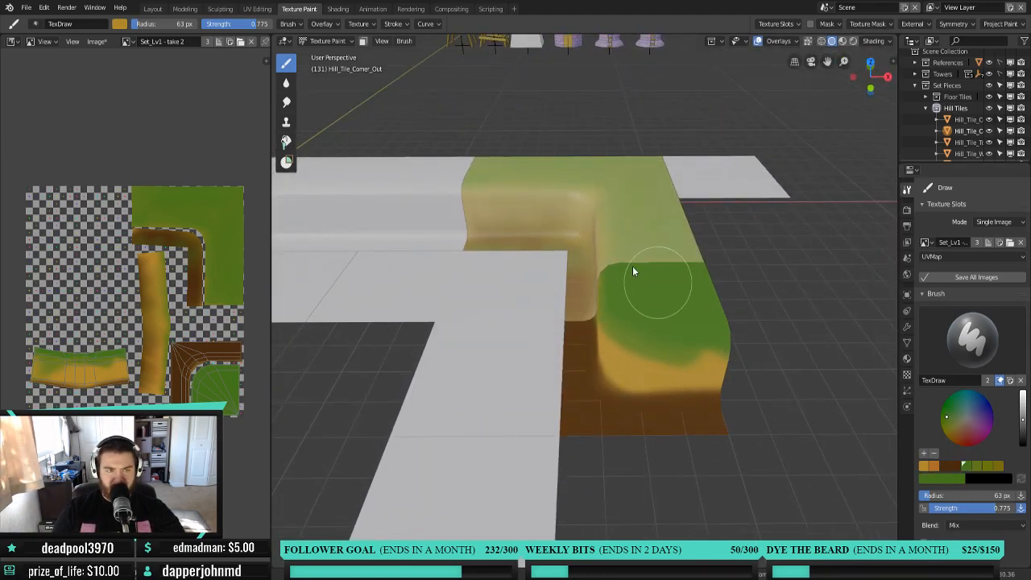
Blend the green, ochre and brown boundaries around the outer corner tile with the Smear brush.
{"action": "left_click", "coordinate": [286, 101]}
{"action": "mouse_move", "coordinate": [625, 317]}
{"action": "left_mouse_down"}
{"action": "mouse_move", "coordinate": [696, 371]}
{"action": "mouse_move", "coordinate": [655, 336]}
{"action": "mouse_move", "coordinate": [684, 358]}
{"action": "mouse_move", "coordinate": [715, 334]}
{"action": "mouse_move", "coordinate": [703, 368]}
{"action": "mouse_move", "coordinate": [653, 351]}
{"action": "mouse_move", "coordinate": [629, 396]}
{"action": "mouse_move", "coordinate": [715, 392]}
{"action": "mouse_move", "coordinate": [638, 385]}
{"action": "mouse_move", "coordinate": [616, 368]}
{"action": "left_mouse_up"}
{"action": "middle_click_drag", "start_coordinate": [616, 368], "coordinate": [664, 330]}
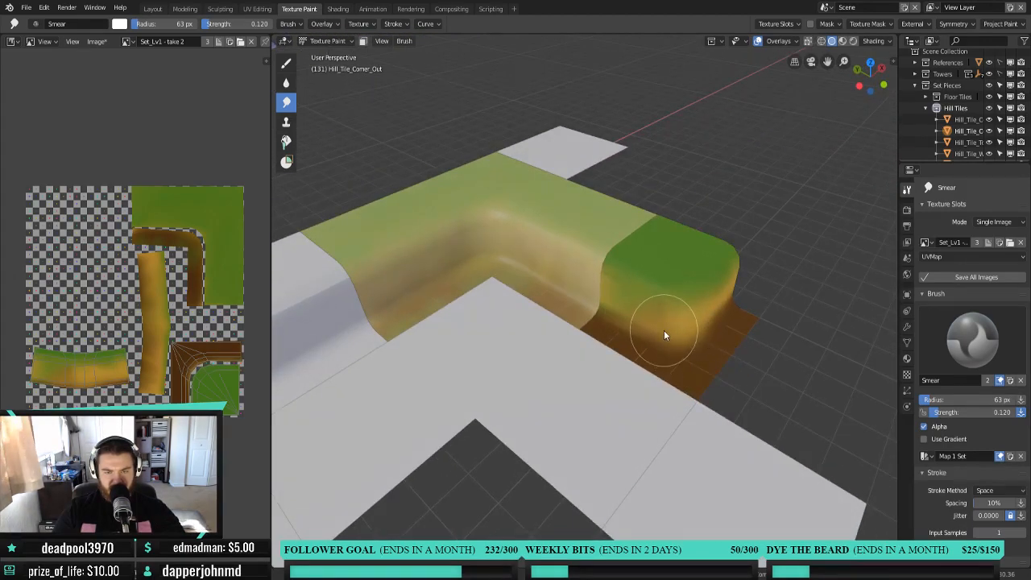
{"action": "mouse_move", "coordinate": [601, 314]}
{"action": "left_mouse_down"}
{"action": "mouse_move", "coordinate": [630, 304]}
{"action": "mouse_move", "coordinate": [672, 314]}
{"action": "mouse_move", "coordinate": [617, 292]}
{"action": "mouse_move", "coordinate": [667, 362]}
{"action": "left_mouse_up"}
{"action": "middle_click_drag", "start_coordinate": [667, 362], "coordinate": [630, 335]}
{"action": "scroll", "coordinate": [562, 354], "scroll_direction": "down", "scroll_amount": 2}
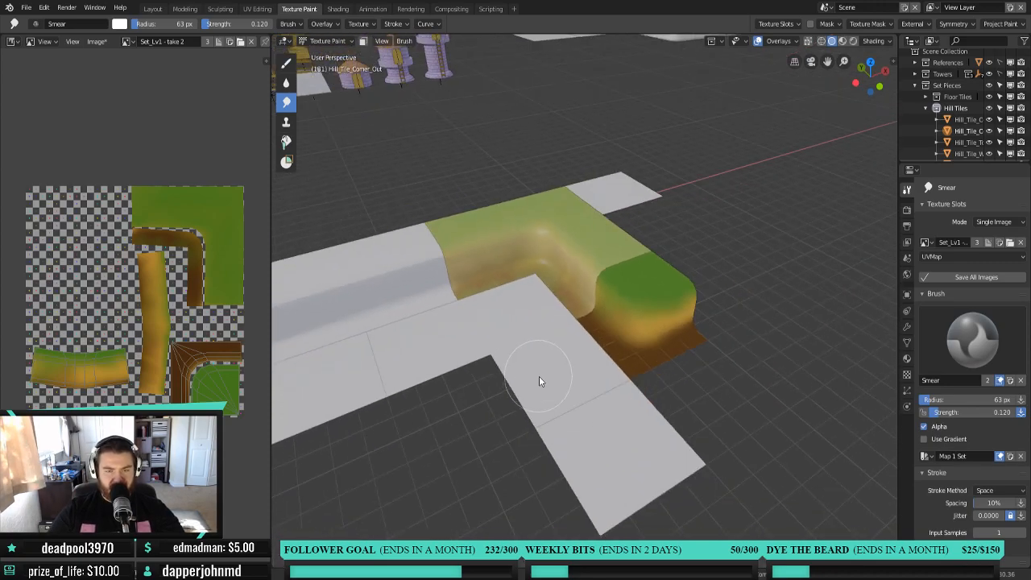
Make the unpainted double wall hill tile the active object and put it into Texture Paint mode.
{"action": "left_click", "coordinate": [324, 41]}
{"action": "left_click", "coordinate": [329, 56]}
{"action": "middle_click_drag", "start_coordinate": [424, 310], "coordinate": [530, 251], "text": "shift"}
{"action": "left_click", "coordinate": [567, 286]}
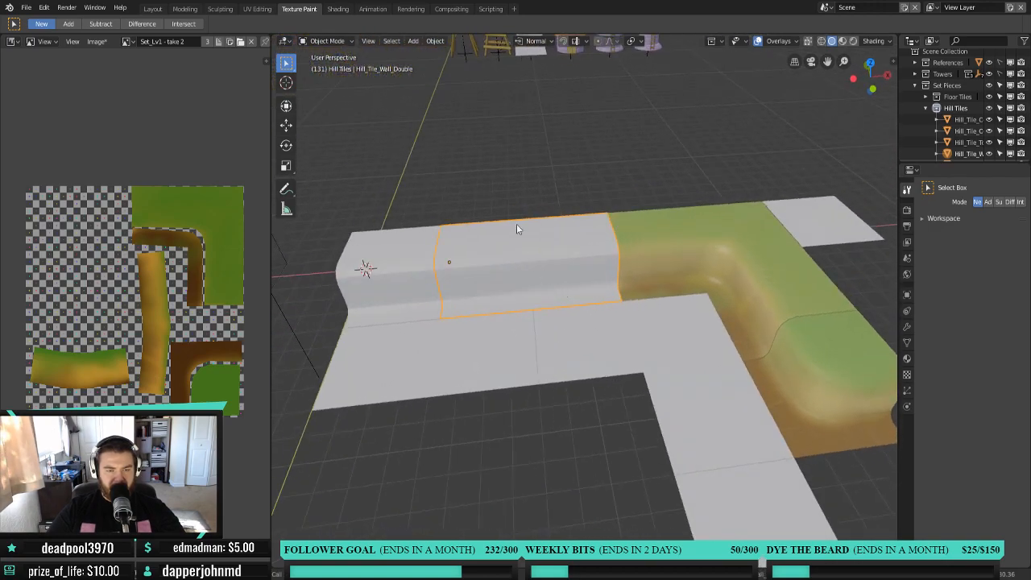
{"action": "left_click", "coordinate": [335, 42]}
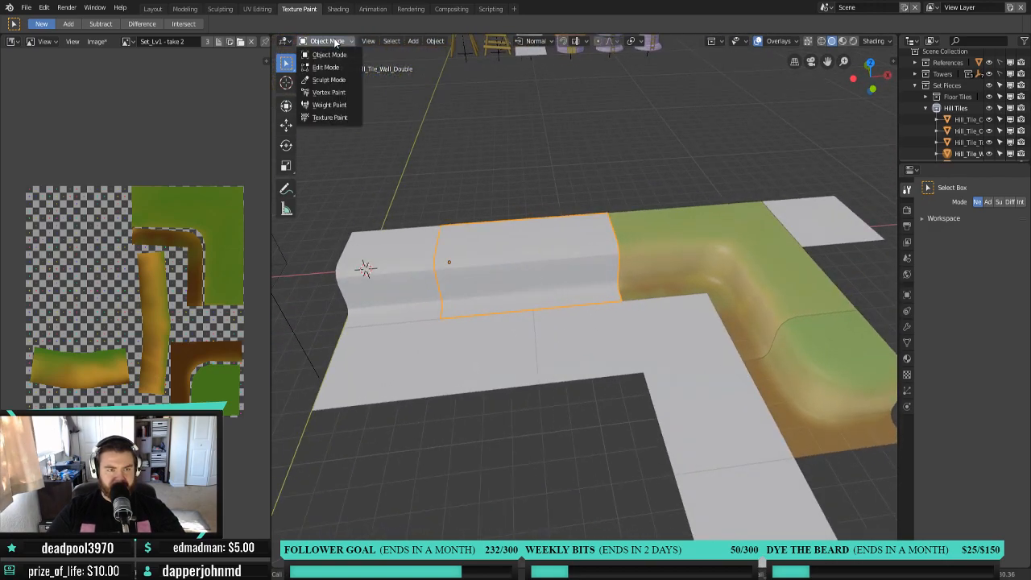
{"action": "left_click", "coordinate": [336, 118]}
{"action": "scroll", "coordinate": [589, 308], "scroll_direction": "up", "scroll_amount": 3}
{"action": "middle_click_drag", "start_coordinate": [575, 279], "coordinate": [669, 316]}
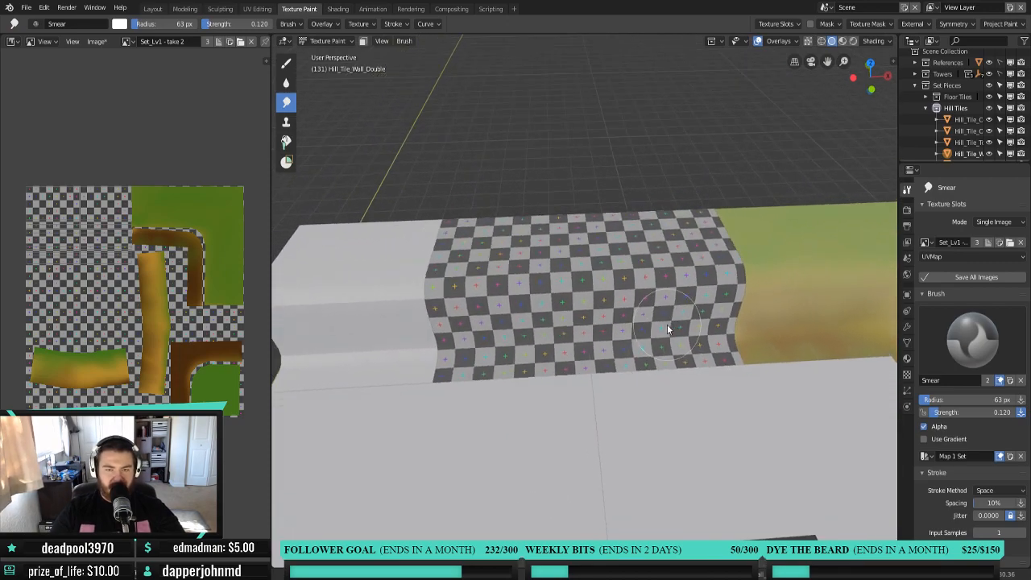
Set the Draw brush to the ochre palette colour with a 113 px radius.
{"action": "left_click", "coordinate": [285, 63]}
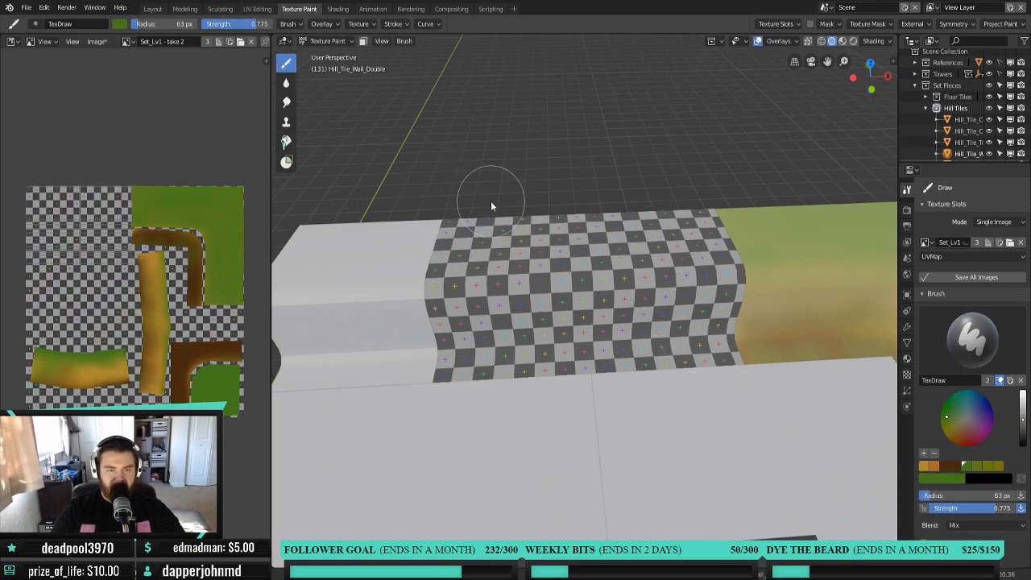
{"action": "left_click", "coordinate": [925, 467]}
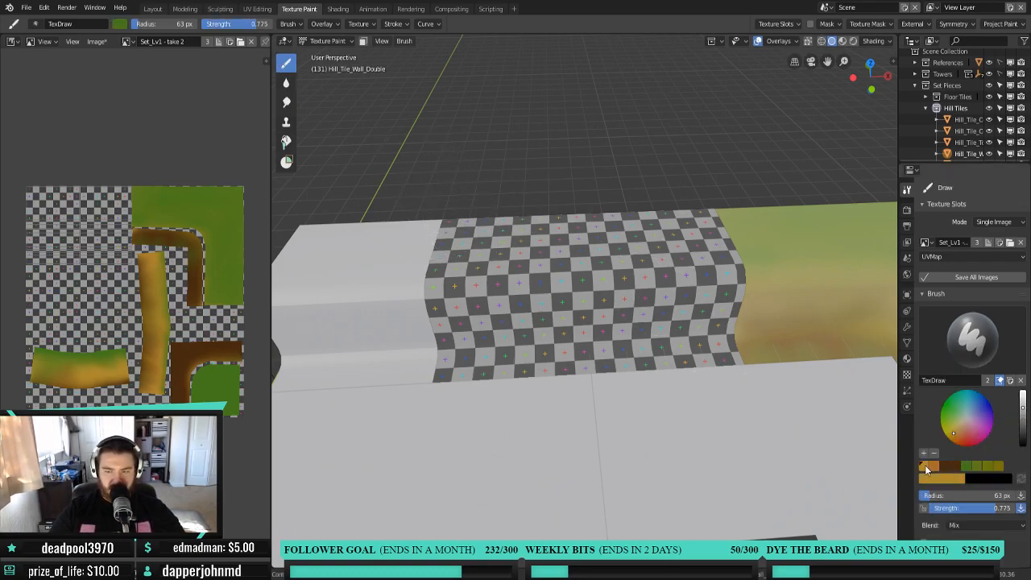
{"action": "key", "text": "f"}
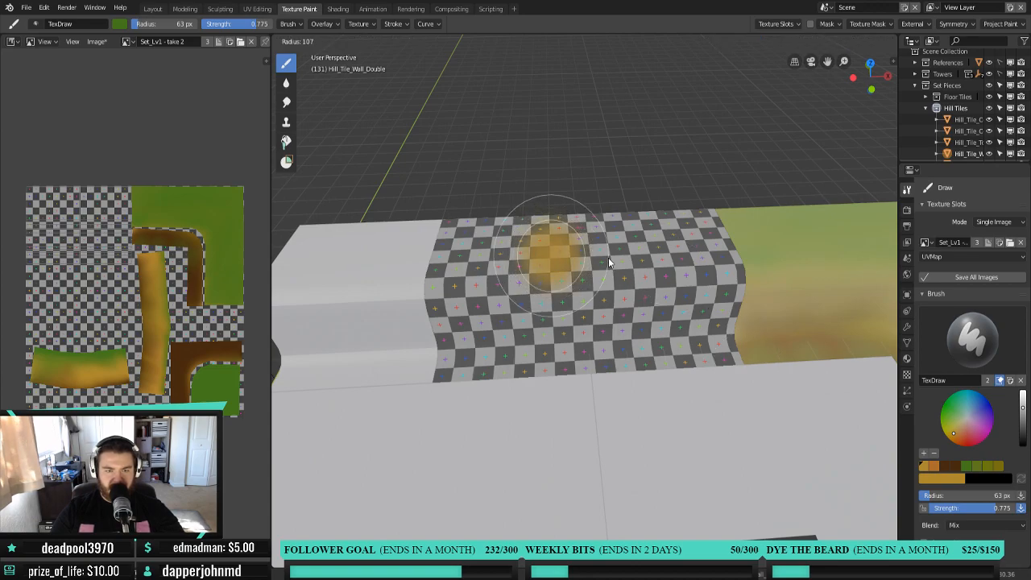
{"action": "left_click", "coordinate": [612, 257]}
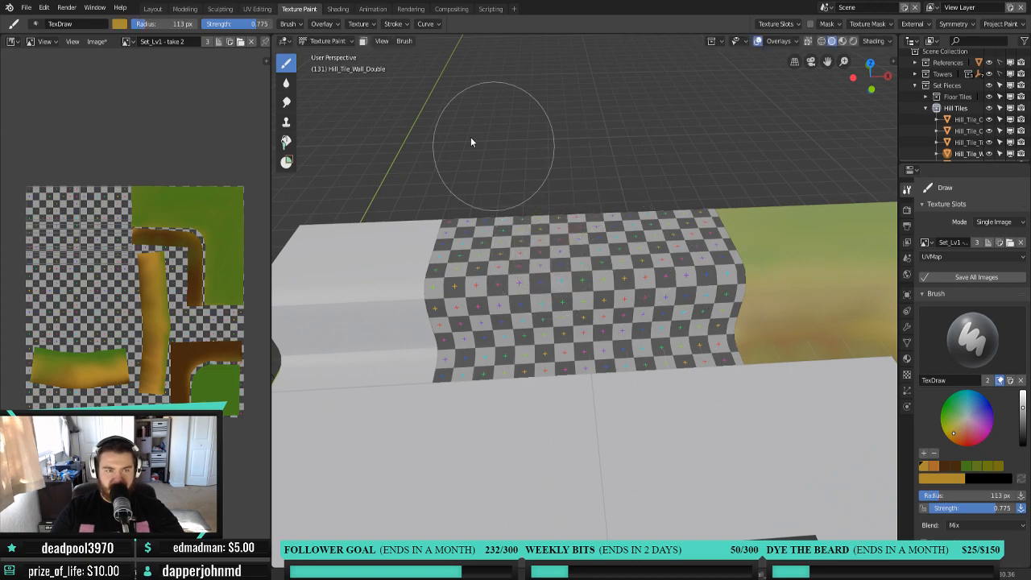
Fill the whole double wall tile with ochre using the Fill tool.
{"action": "left_click", "coordinate": [287, 141]}
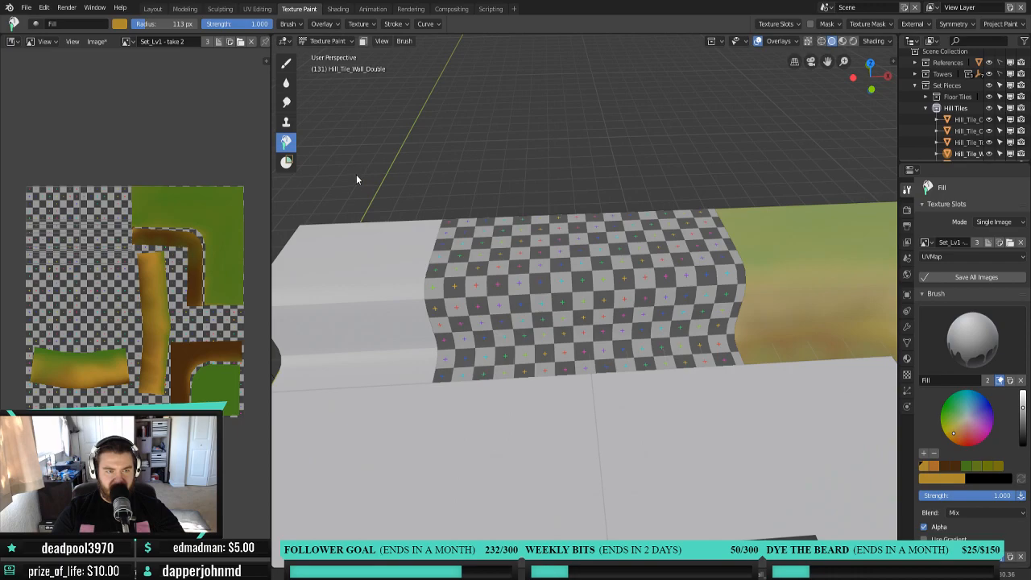
{"action": "key", "text": "shift+space"}
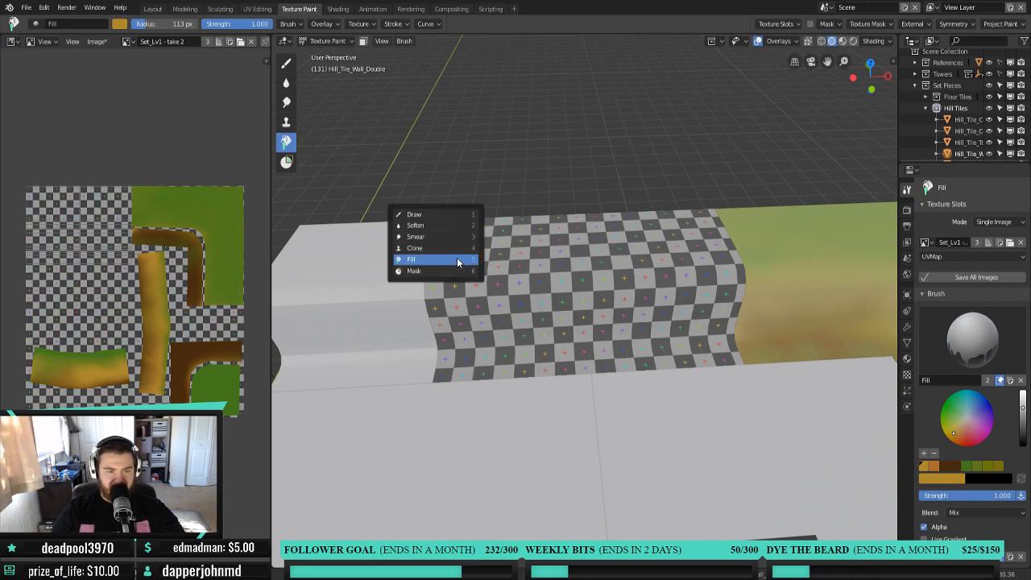
{"action": "left_click", "coordinate": [456, 257]}
{"action": "left_click", "coordinate": [454, 265]}
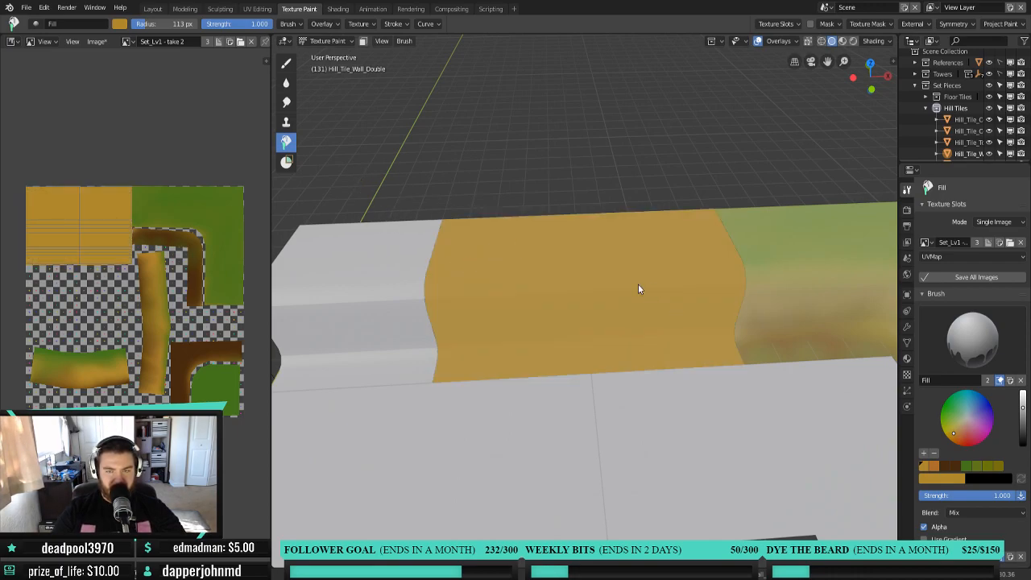
Paint the double wall tile's flat top and upper slope green with the Draw brush.
{"action": "left_click", "coordinate": [287, 66]}
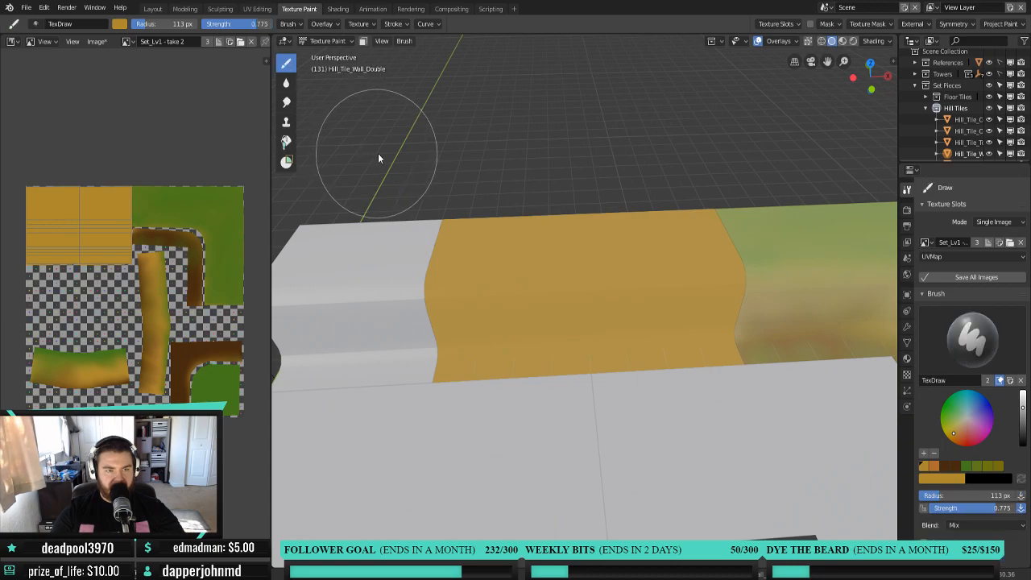
{"action": "left_click", "coordinate": [965, 464]}
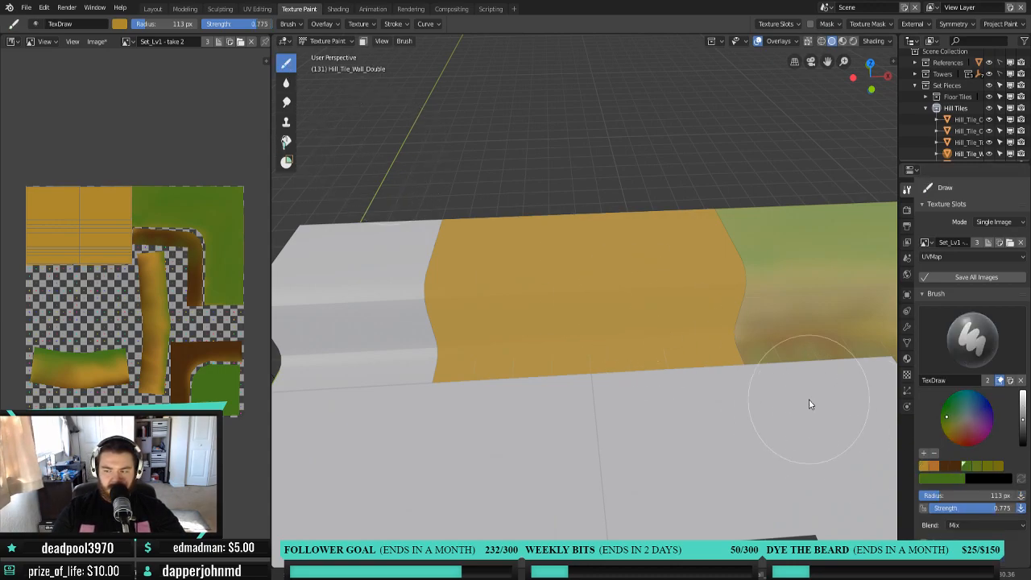
{"action": "mouse_move", "coordinate": [471, 239]}
{"action": "left_mouse_down"}
{"action": "mouse_move", "coordinate": [616, 220]}
{"action": "mouse_move", "coordinate": [713, 228]}
{"action": "mouse_move", "coordinate": [719, 244]}
{"action": "mouse_move", "coordinate": [569, 235]}
{"action": "mouse_move", "coordinate": [428, 260]}
{"action": "mouse_move", "coordinate": [631, 249]}
{"action": "mouse_move", "coordinate": [736, 258]}
{"action": "mouse_move", "coordinate": [555, 255]}
{"action": "mouse_move", "coordinate": [563, 263]}
{"action": "mouse_move", "coordinate": [688, 249]}
{"action": "mouse_move", "coordinate": [465, 233]}
{"action": "mouse_move", "coordinate": [690, 243]}
{"action": "mouse_move", "coordinate": [661, 236]}
{"action": "mouse_move", "coordinate": [469, 254]}
{"action": "left_mouse_up"}
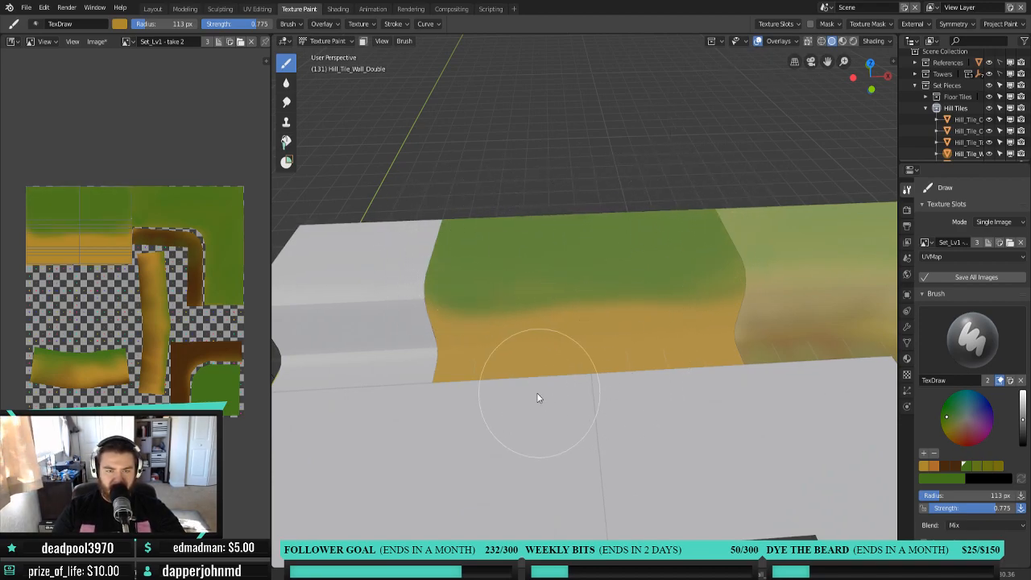
Reduce the brush radius to 71 px and paint a dark brown band along the foot of the double wall tile.
{"action": "left_click", "coordinate": [945, 468]}
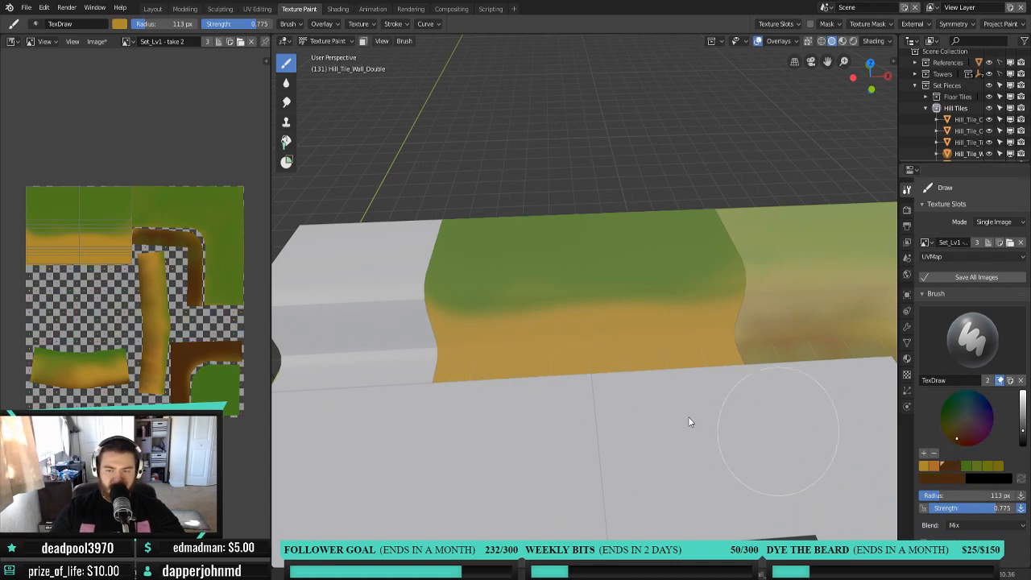
{"action": "key", "text": "f"}
{"action": "left_click", "coordinate": [533, 365]}
{"action": "mouse_move", "coordinate": [493, 371]}
{"action": "left_mouse_down"}
{"action": "mouse_move", "coordinate": [423, 376]}
{"action": "mouse_move", "coordinate": [640, 362]}
{"action": "mouse_move", "coordinate": [746, 367]}
{"action": "mouse_move", "coordinate": [427, 388]}
{"action": "mouse_move", "coordinate": [636, 377]}
{"action": "left_mouse_up"}
{"action": "left_click_drag", "start_coordinate": [648, 359], "coordinate": [487, 367]}
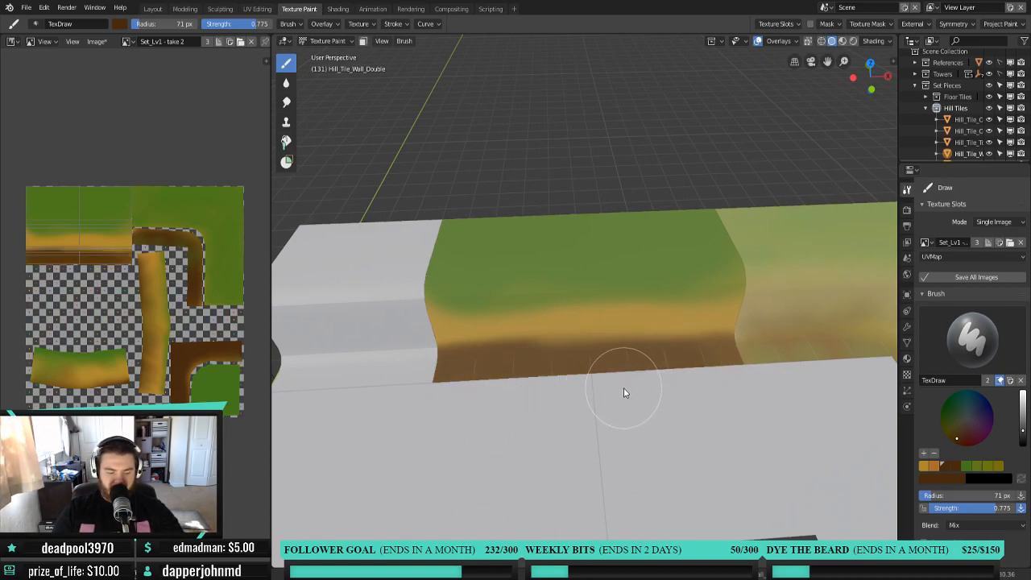
{"action": "mouse_move", "coordinate": [610, 400]}
{"action": "left_mouse_down"}
{"action": "mouse_move", "coordinate": [616, 378]}
{"action": "mouse_move", "coordinate": [451, 373]}
{"action": "mouse_move", "coordinate": [518, 379]}
{"action": "left_mouse_up"}
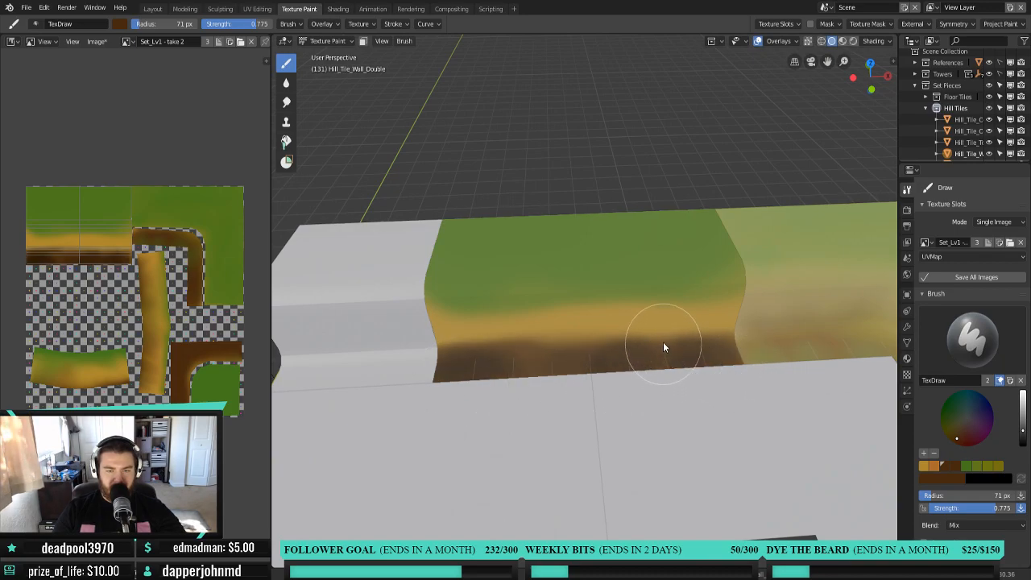
Dab dark spots on the double wall tile's grass and ochre band, and smear its colour boundaries together.
{"action": "left_click", "coordinate": [626, 306]}
{"action": "left_click", "coordinate": [574, 252]}
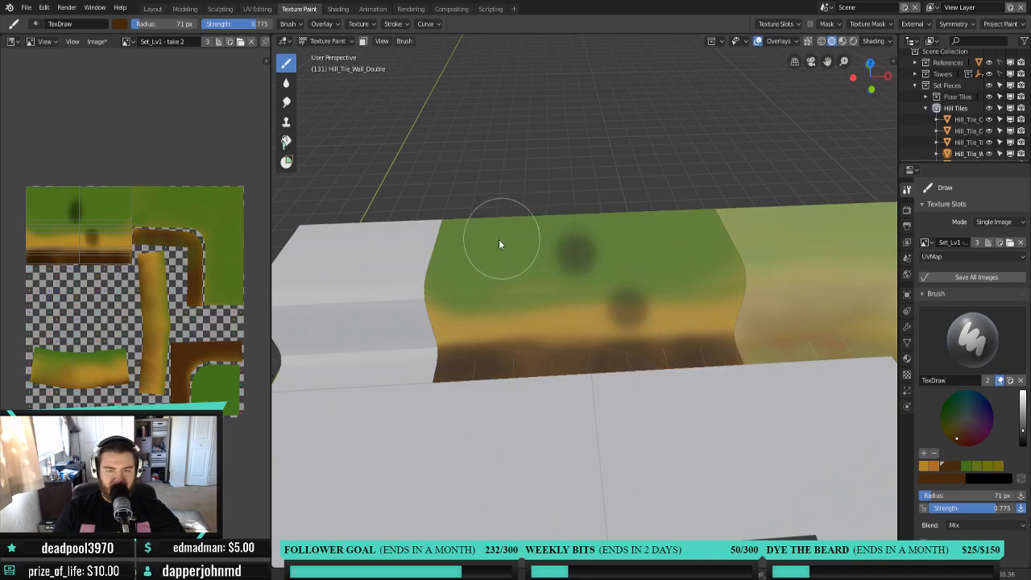
{"action": "left_click", "coordinate": [286, 141]}
{"action": "left_click", "coordinate": [287, 102]}
{"action": "mouse_move", "coordinate": [599, 268]}
{"action": "left_mouse_down"}
{"action": "mouse_move", "coordinate": [637, 244]}
{"action": "mouse_move", "coordinate": [626, 262]}
{"action": "mouse_move", "coordinate": [657, 309]}
{"action": "mouse_move", "coordinate": [675, 377]}
{"action": "left_mouse_up"}
{"action": "mouse_move", "coordinate": [473, 359]}
{"action": "left_mouse_down"}
{"action": "mouse_move", "coordinate": [460, 359]}
{"action": "mouse_move", "coordinate": [688, 359]}
{"action": "mouse_move", "coordinate": [564, 294]}
{"action": "mouse_move", "coordinate": [502, 338]}
{"action": "left_mouse_up"}
{"action": "mouse_move", "coordinate": [448, 301]}
{"action": "left_mouse_down"}
{"action": "mouse_move", "coordinate": [545, 313]}
{"action": "mouse_move", "coordinate": [713, 301]}
{"action": "mouse_move", "coordinate": [640, 330]}
{"action": "mouse_move", "coordinate": [475, 333]}
{"action": "mouse_move", "coordinate": [666, 313]}
{"action": "mouse_move", "coordinate": [665, 323]}
{"action": "mouse_move", "coordinate": [735, 236]}
{"action": "left_mouse_up"}
Paint over the dark spot on the double wall tile's grass with the green palette colour.
{"action": "scroll", "coordinate": [711, 397], "scroll_direction": "down", "scroll_amount": 4}
{"action": "scroll", "coordinate": [728, 384], "scroll_direction": "down", "scroll_amount": 2}
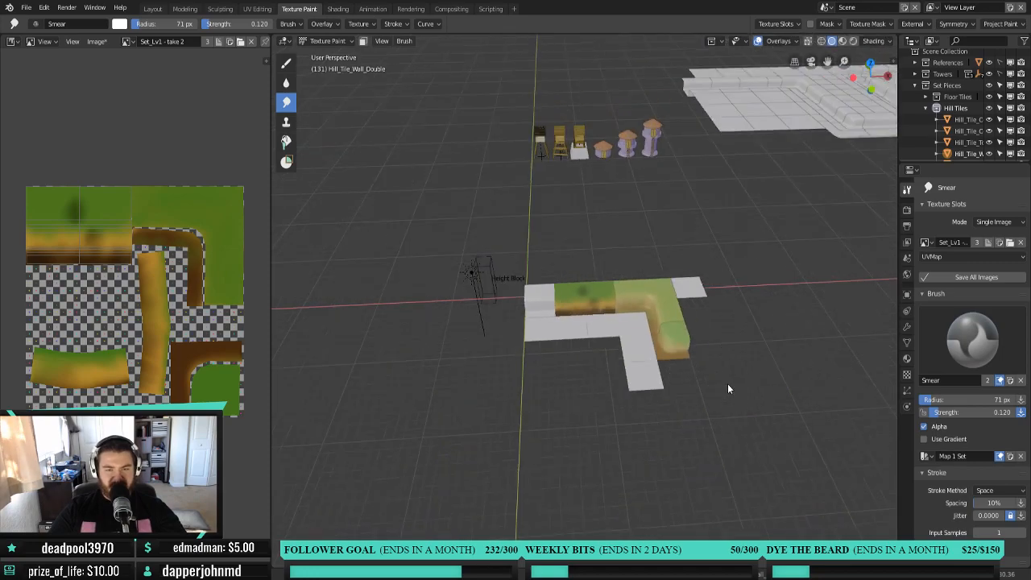
{"action": "scroll", "coordinate": [699, 400], "scroll_direction": "up", "scroll_amount": 7}
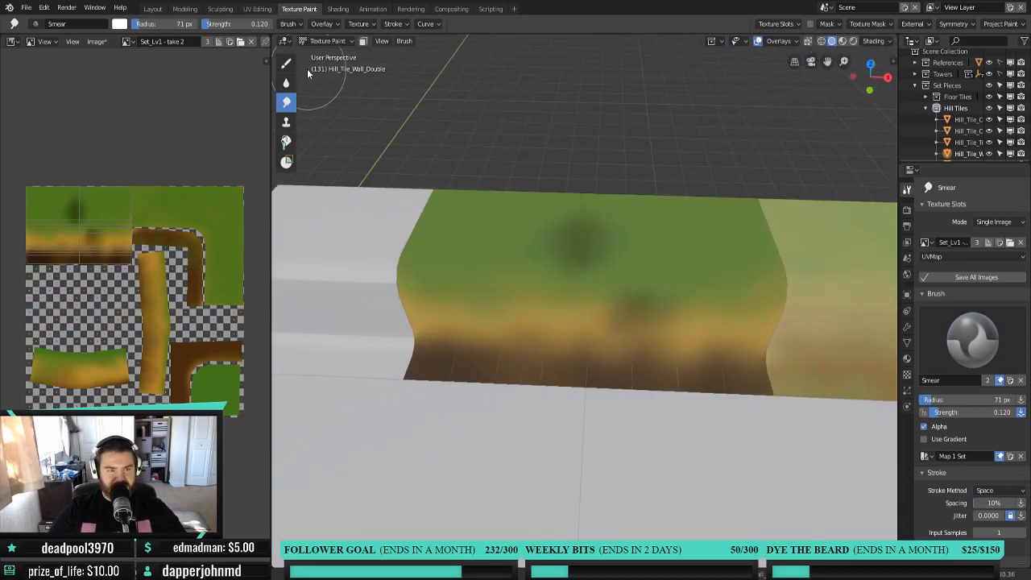
{"action": "left_click", "coordinate": [287, 64]}
{"action": "left_click", "coordinate": [966, 468]}
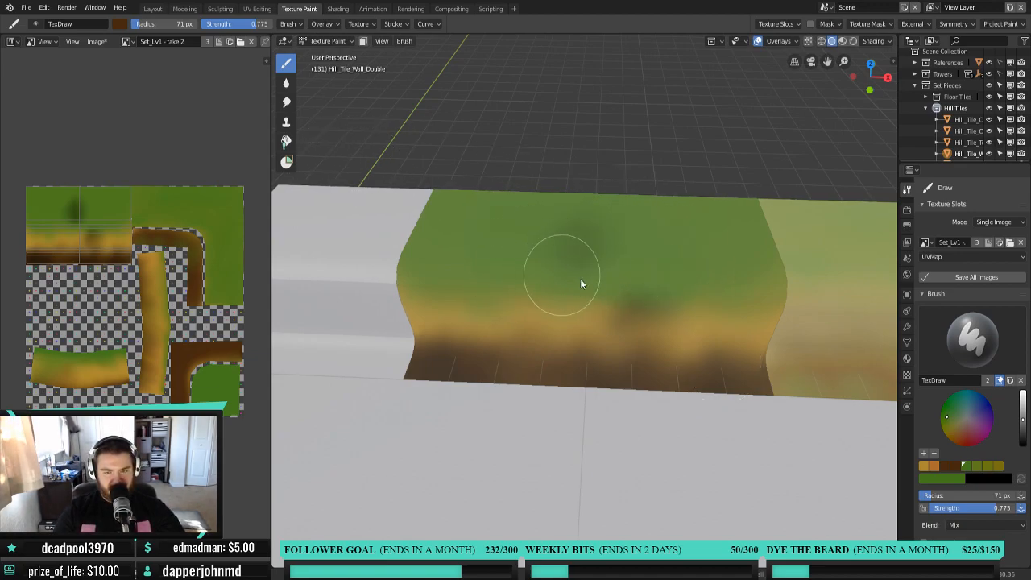
{"action": "mouse_move", "coordinate": [588, 237]}
{"action": "left_mouse_down"}
{"action": "mouse_move", "coordinate": [519, 225]}
{"action": "mouse_move", "coordinate": [676, 249]}
{"action": "mouse_move", "coordinate": [749, 229]}
{"action": "left_mouse_up"}
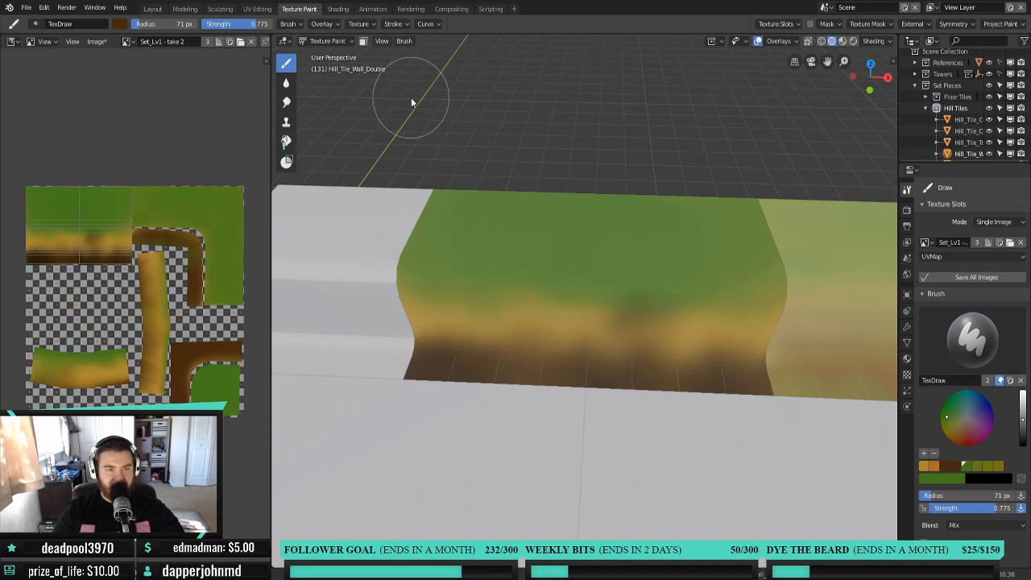
Open the double wall tile's material in the Shading workspace.
{"action": "scroll", "coordinate": [692, 344], "scroll_direction": "down", "scroll_amount": 8}
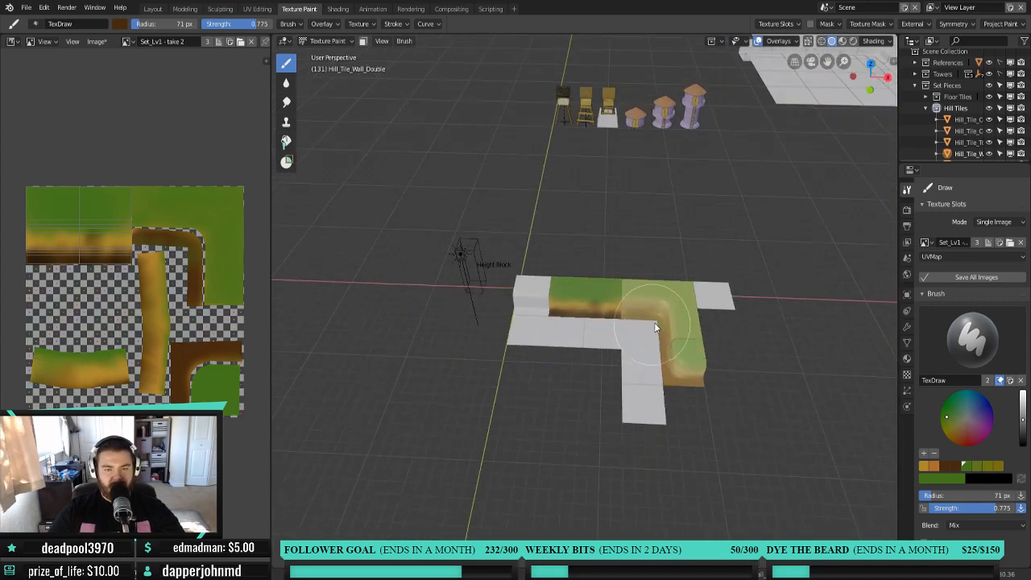
{"action": "mouse_move", "coordinate": [655, 324]}
{"action": "middle_mouse_down"}
{"action": "mouse_move", "coordinate": [716, 333]}
{"action": "mouse_move", "coordinate": [657, 318]}
{"action": "middle_mouse_up"}
{"action": "scroll", "coordinate": [715, 334], "scroll_direction": "up", "scroll_amount": 5}
{"action": "left_click", "coordinate": [337, 9]}
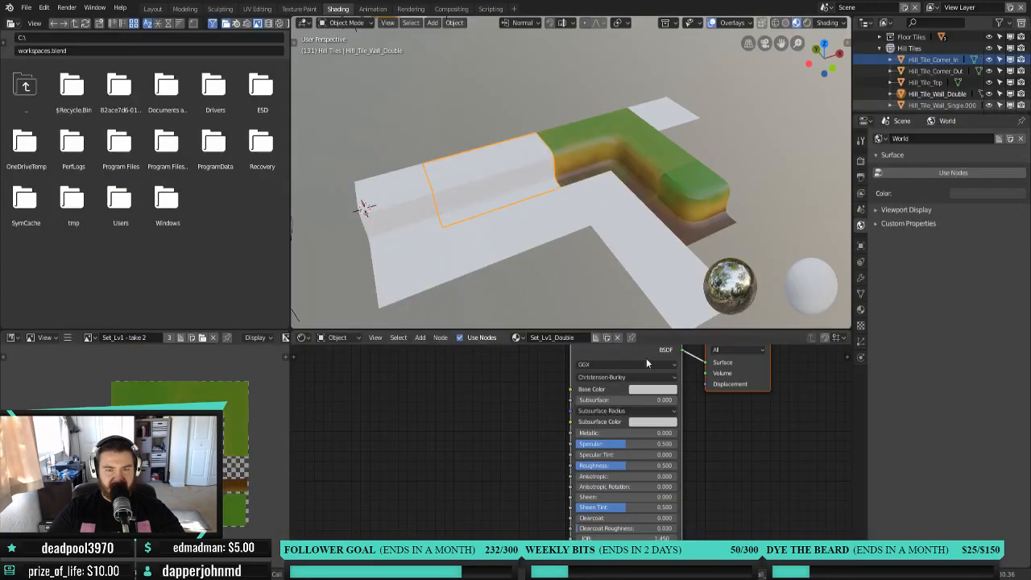
Add an Image Texture node using the Set_Lv1 - take 2 image and link its colour to the double wall material's Base Color.
{"action": "scroll", "coordinate": [632, 264], "scroll_direction": "down", "scroll_amount": 2}
{"action": "scroll", "coordinate": [511, 457], "scroll_direction": "down", "scroll_amount": 4}
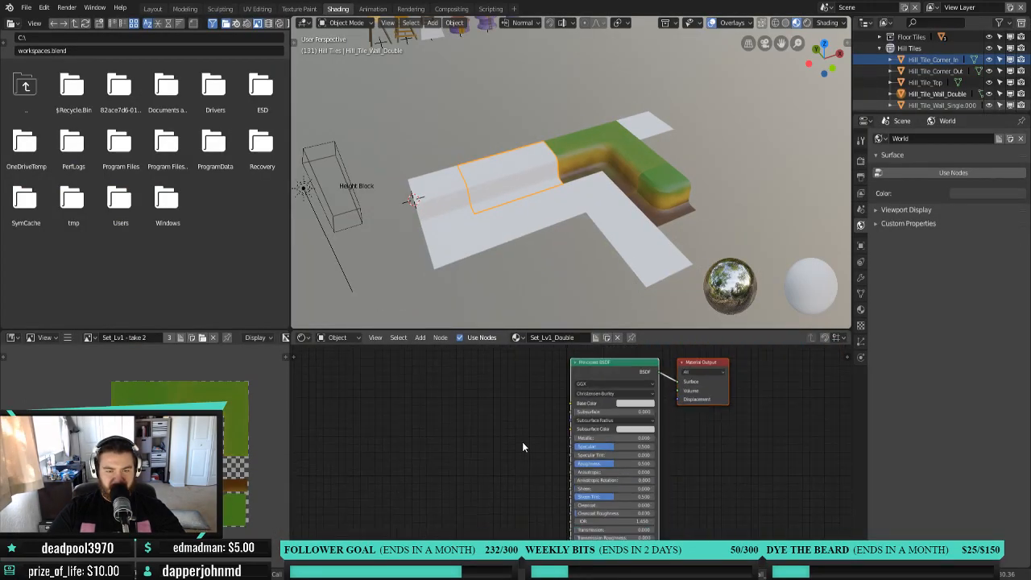
{"action": "scroll", "coordinate": [510, 415], "scroll_direction": "up", "scroll_amount": 2}
{"action": "left_click", "coordinate": [419, 338]}
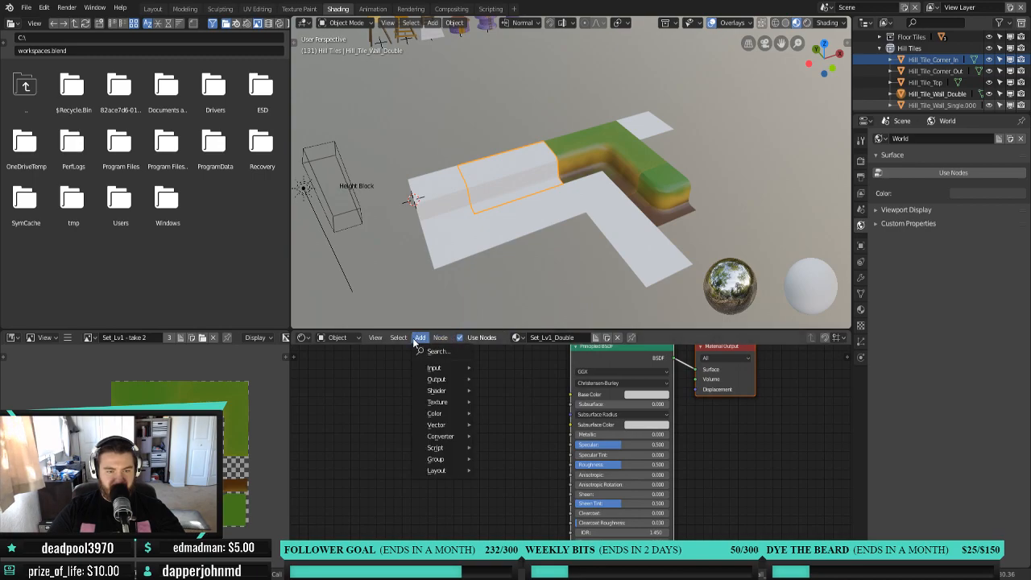
{"action": "mouse_move", "coordinate": [455, 402]}
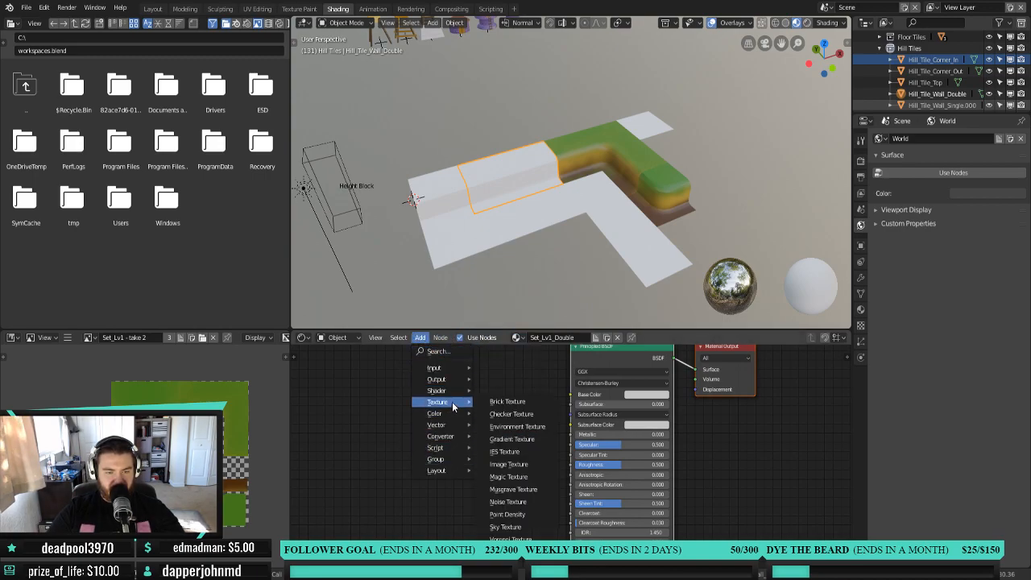
{"action": "left_click", "coordinate": [508, 464]}
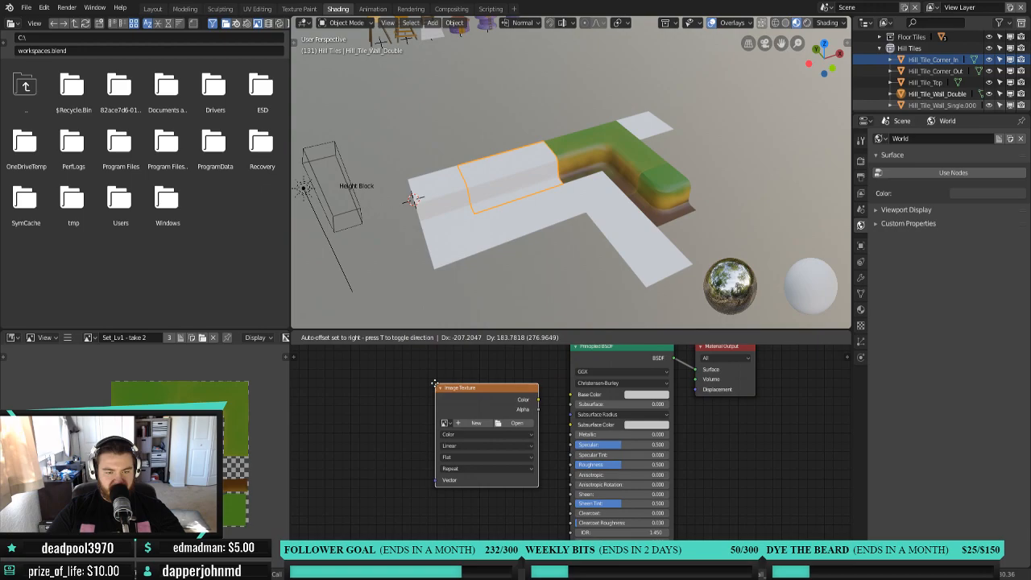
{"action": "left_click_drag", "start_coordinate": [576, 397], "coordinate": [573, 395]}
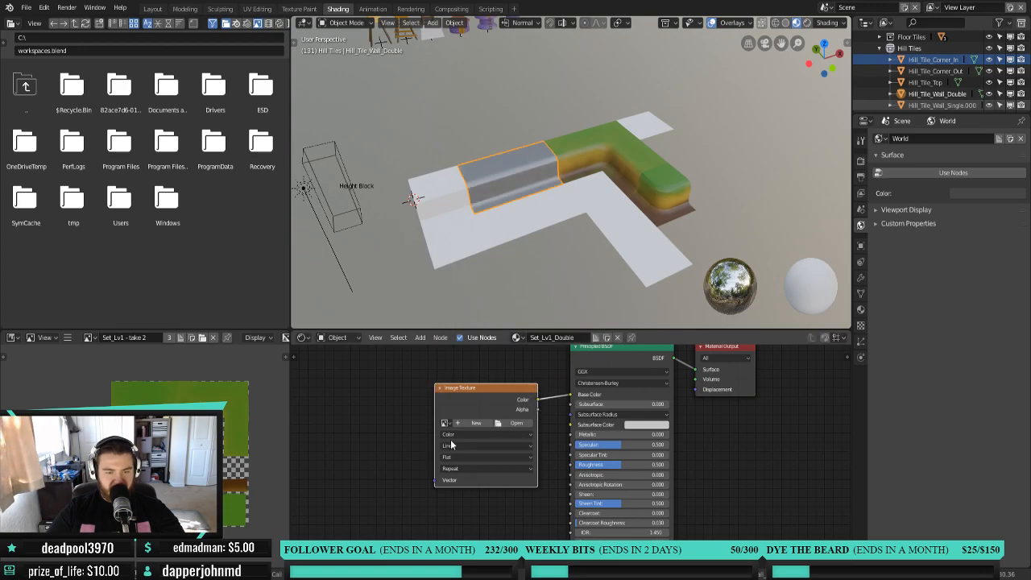
{"action": "left_click", "coordinate": [445, 423]}
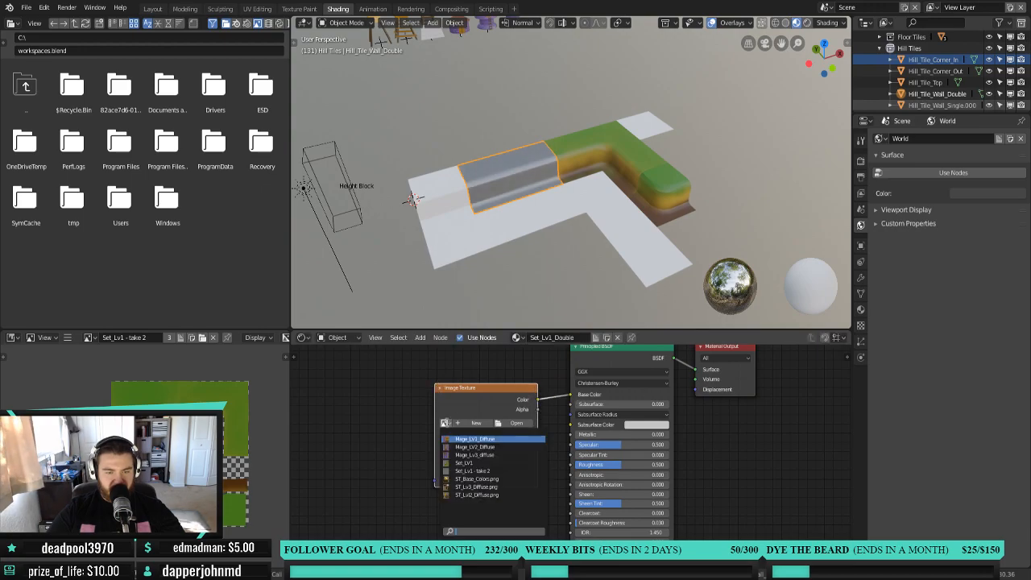
{"action": "left_click", "coordinate": [504, 470]}
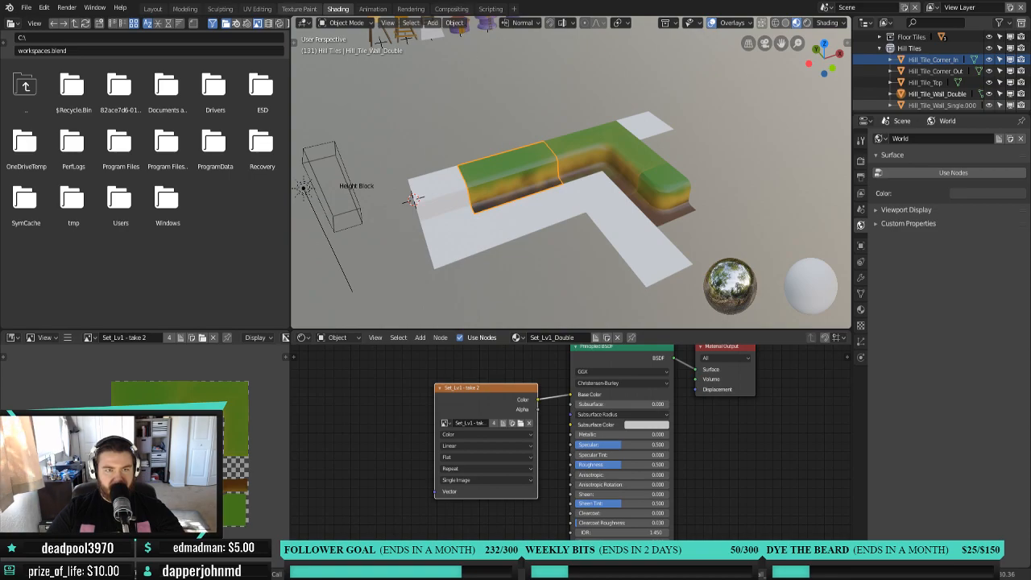
Return to the Texture Paint workspace and put the single wall tile into Texture Paint mode.
{"action": "left_click", "coordinate": [298, 9]}
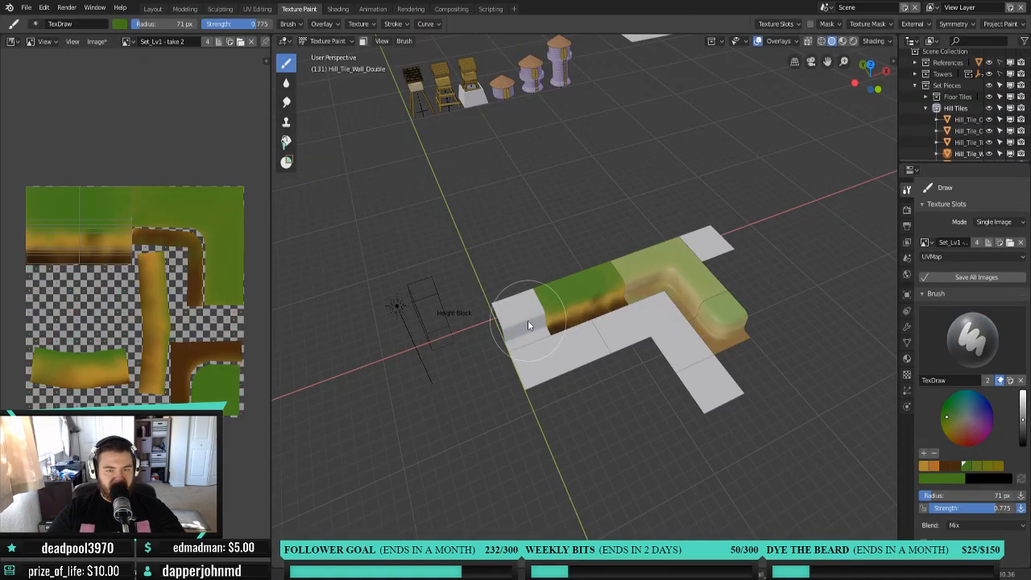
{"action": "left_click", "coordinate": [325, 40]}
{"action": "left_click", "coordinate": [330, 57]}
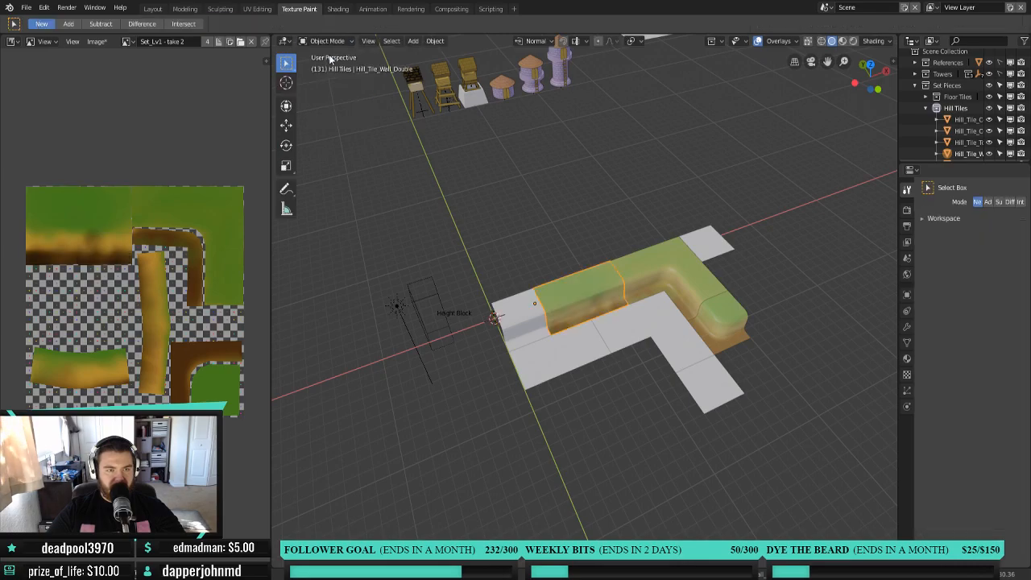
{"action": "left_click", "coordinate": [534, 329]}
{"action": "left_click", "coordinate": [326, 40]}
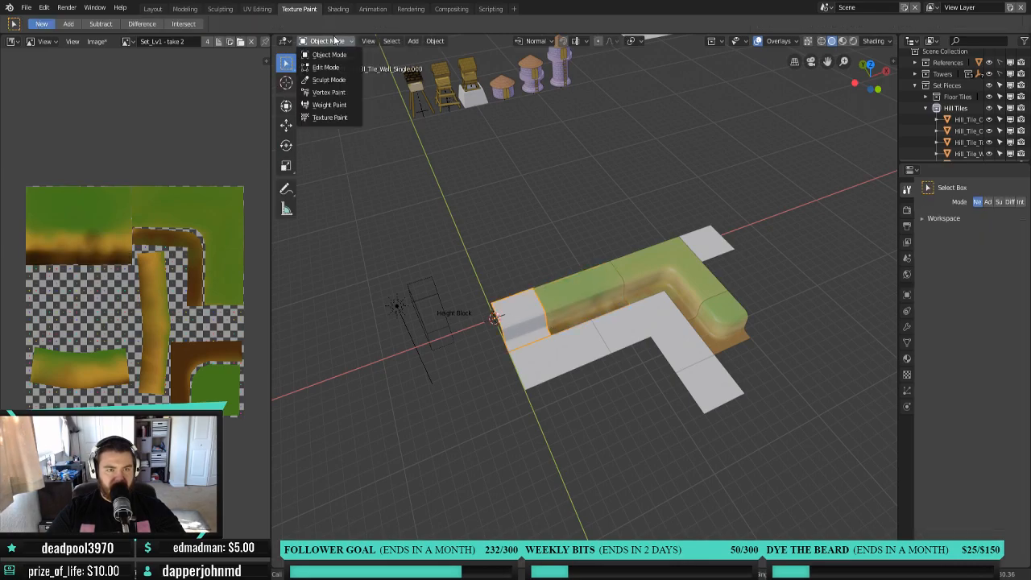
{"action": "left_click", "coordinate": [341, 119]}
Fill the whole single wall tile with the ochre colour using the Fill tool.
{"action": "scroll", "coordinate": [591, 417], "scroll_direction": "up", "scroll_amount": 4}
{"action": "scroll", "coordinate": [591, 417], "scroll_direction": "up", "scroll_amount": 1}
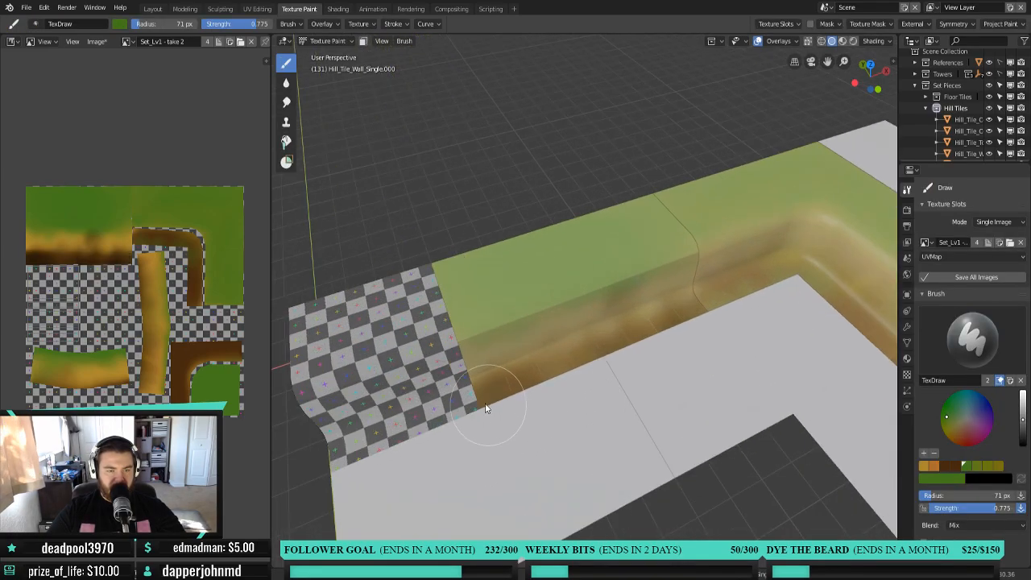
{"action": "key", "text": "shift+space"}
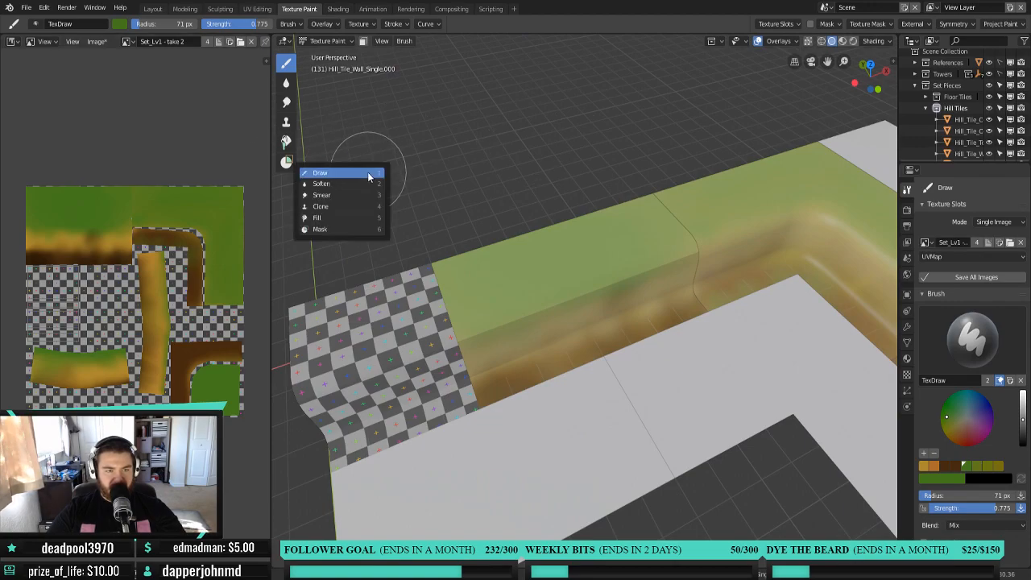
{"action": "left_click", "coordinate": [367, 216]}
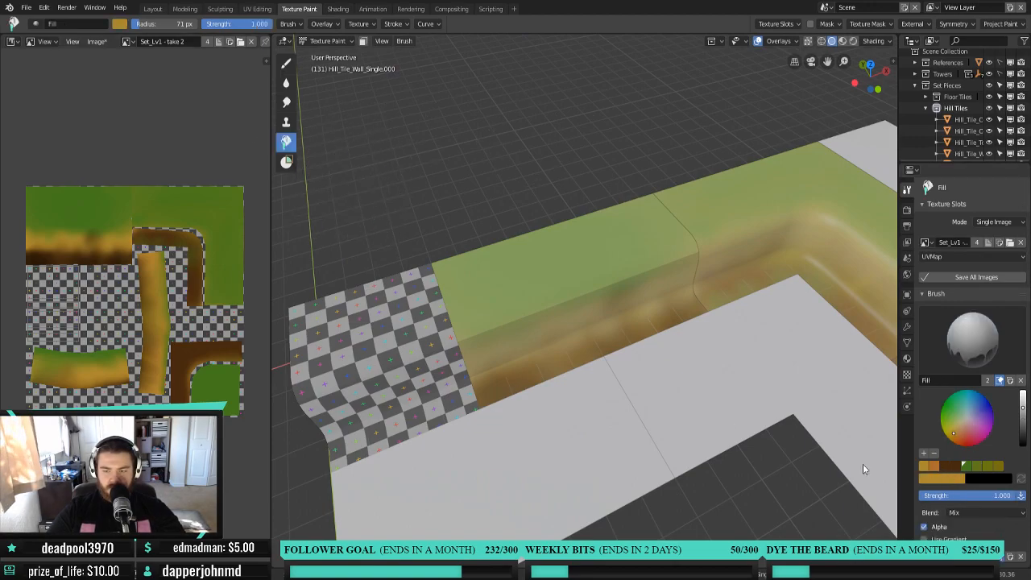
{"action": "left_click", "coordinate": [354, 346]}
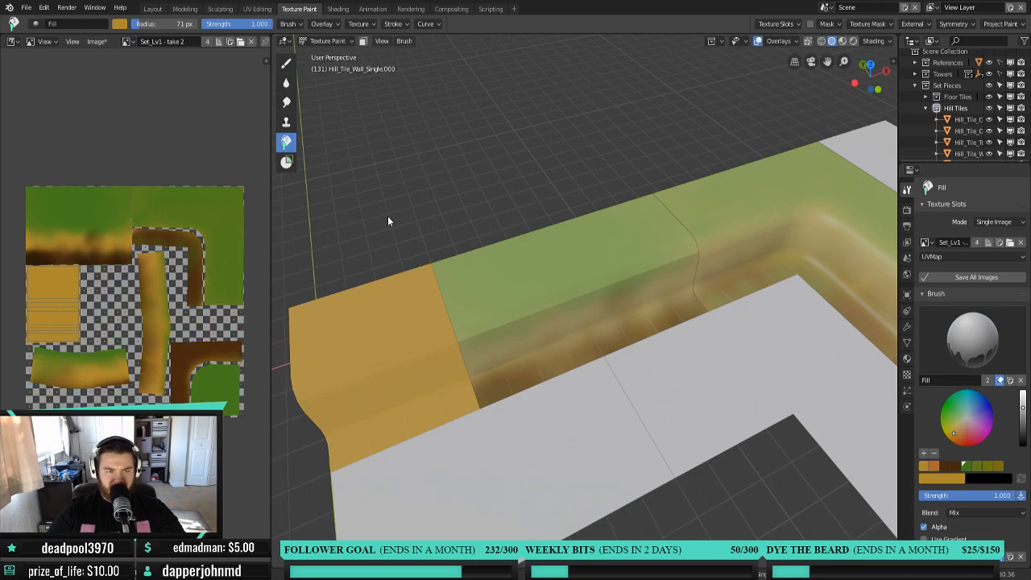
Paint the top and upper edge of the single wall tile green with the Draw brush.
{"action": "key", "text": "shift+space"}
{"action": "left_click", "coordinate": [377, 171]}
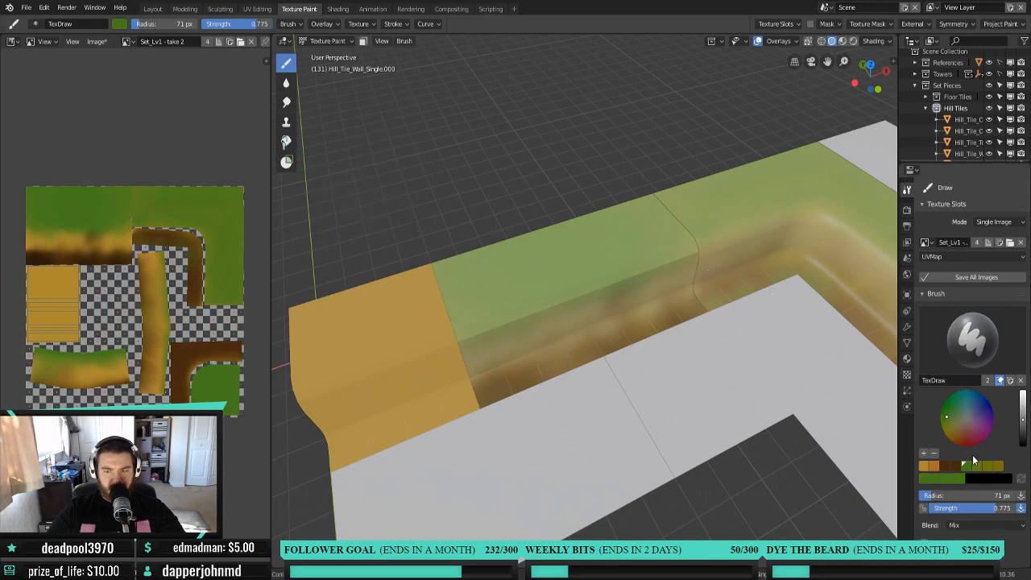
{"action": "mouse_move", "coordinate": [404, 328]}
{"action": "middle_mouse_down"}
{"action": "mouse_move", "coordinate": [430, 368]}
{"action": "mouse_move", "coordinate": [626, 311]}
{"action": "mouse_move", "coordinate": [467, 288]}
{"action": "middle_mouse_up"}
{"action": "left_click", "coordinate": [386, 312]}
{"action": "mouse_move", "coordinate": [387, 311]}
{"action": "left_mouse_down"}
{"action": "mouse_move", "coordinate": [387, 276]}
{"action": "mouse_move", "coordinate": [501, 265]}
{"action": "mouse_move", "coordinate": [487, 220]}
{"action": "mouse_move", "coordinate": [524, 260]}
{"action": "mouse_move", "coordinate": [426, 306]}
{"action": "mouse_move", "coordinate": [478, 292]}
{"action": "mouse_move", "coordinate": [421, 271]}
{"action": "mouse_move", "coordinate": [517, 248]}
{"action": "mouse_move", "coordinate": [446, 342]}
{"action": "mouse_move", "coordinate": [412, 288]}
{"action": "left_mouse_up"}
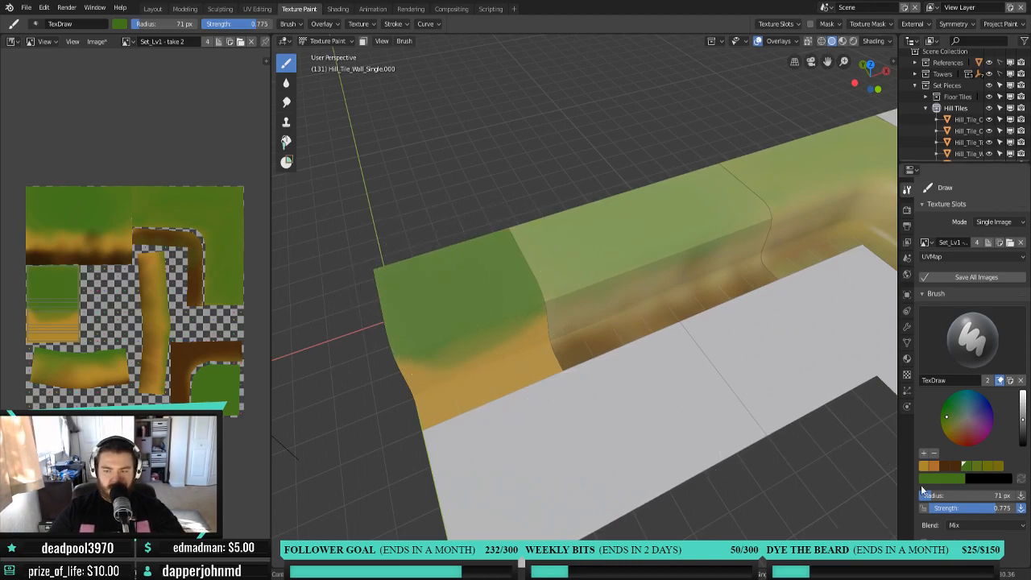
Paint dark brown along the single wall tile's foot and grass edge, and smear it into the surrounding colours.
{"action": "left_click", "coordinate": [947, 466]}
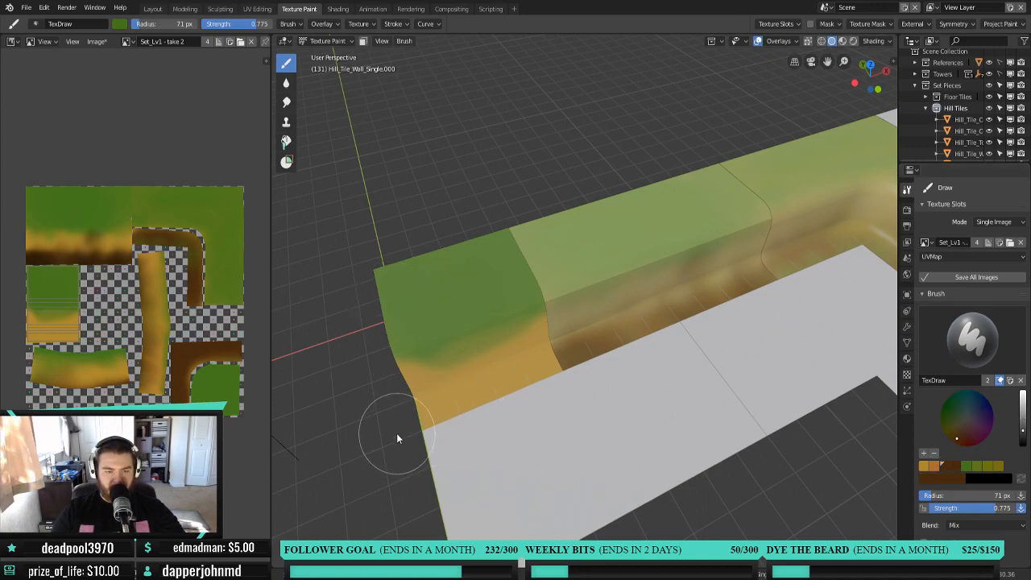
{"action": "mouse_move", "coordinate": [515, 396]}
{"action": "left_mouse_down"}
{"action": "mouse_move", "coordinate": [582, 373]}
{"action": "mouse_move", "coordinate": [476, 407]}
{"action": "mouse_move", "coordinate": [453, 363]}
{"action": "mouse_move", "coordinate": [608, 295]}
{"action": "left_mouse_up"}
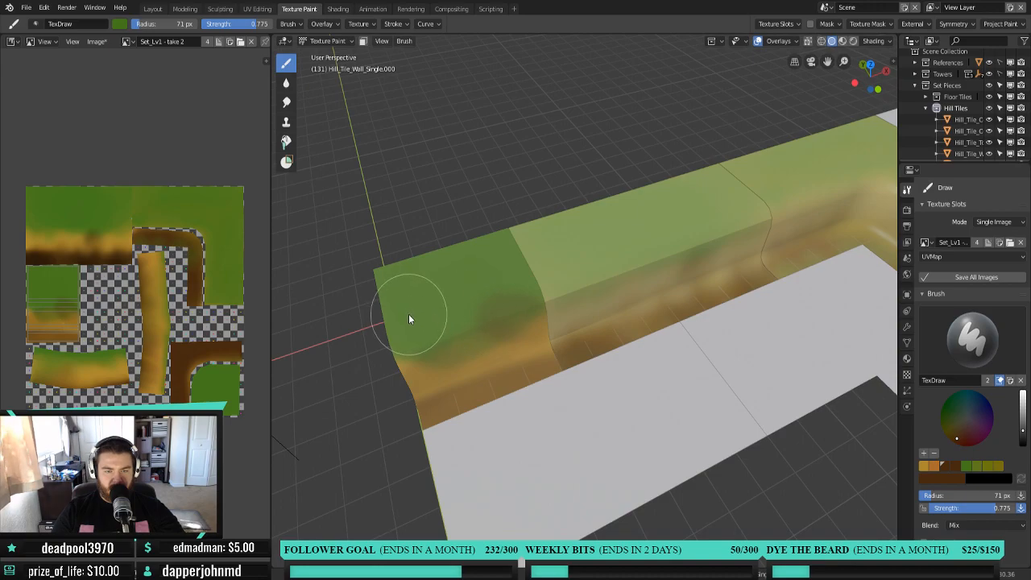
{"action": "left_click", "coordinate": [285, 103]}
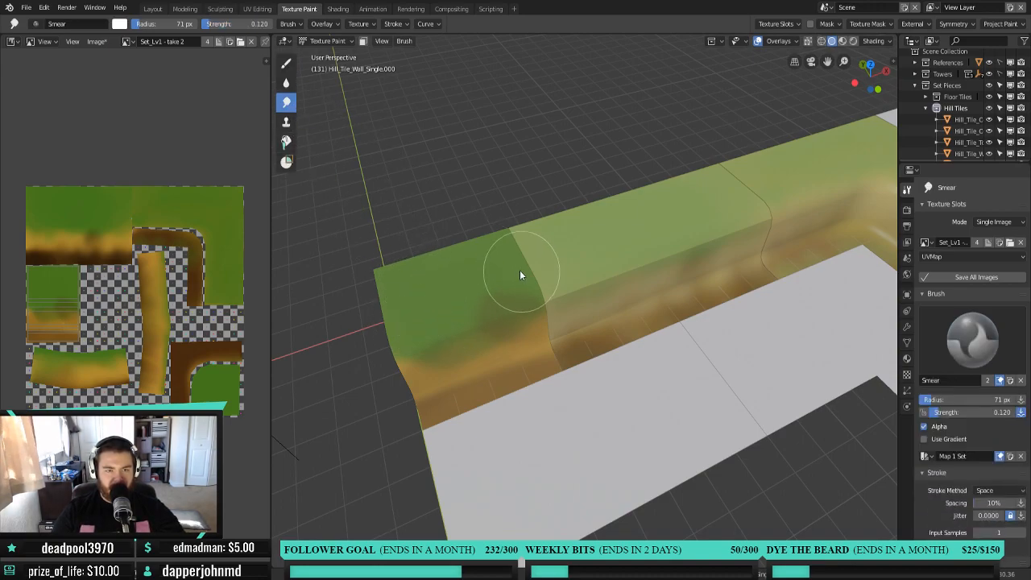
{"action": "mouse_move", "coordinate": [497, 279]}
{"action": "left_mouse_down"}
{"action": "mouse_move", "coordinate": [494, 351]}
{"action": "mouse_move", "coordinate": [487, 282]}
{"action": "mouse_move", "coordinate": [525, 263]}
{"action": "mouse_move", "coordinate": [511, 320]}
{"action": "mouse_move", "coordinate": [465, 278]}
{"action": "mouse_move", "coordinate": [465, 341]}
{"action": "mouse_move", "coordinate": [421, 387]}
{"action": "mouse_move", "coordinate": [403, 372]}
{"action": "mouse_move", "coordinate": [536, 328]}
{"action": "mouse_move", "coordinate": [475, 390]}
{"action": "mouse_move", "coordinate": [463, 418]}
{"action": "mouse_move", "coordinate": [452, 374]}
{"action": "left_mouse_up"}
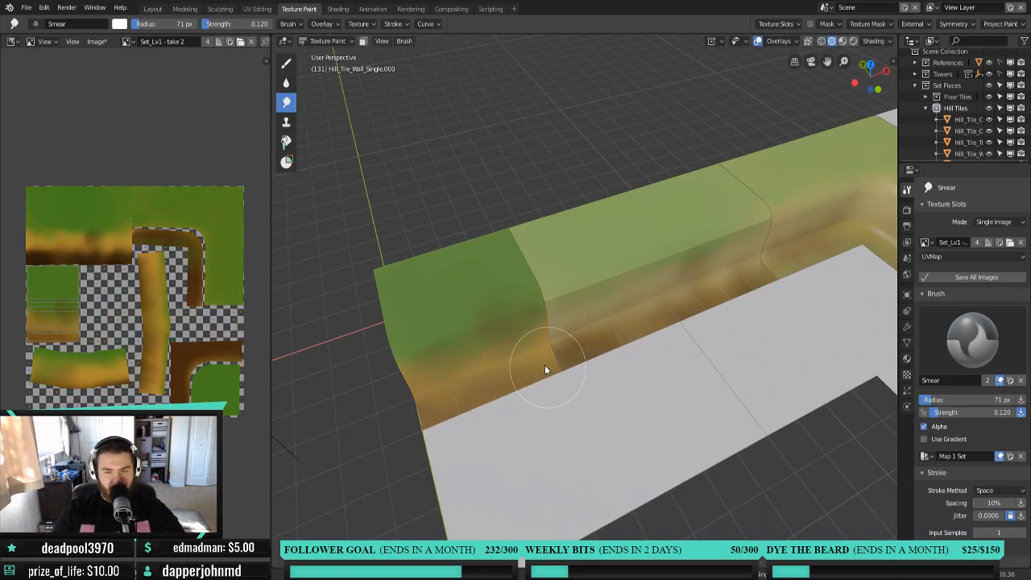
{"action": "mouse_move", "coordinate": [527, 374]}
{"action": "middle_mouse_down"}
{"action": "mouse_move", "coordinate": [505, 354]}
{"action": "mouse_move", "coordinate": [501, 307]}
{"action": "middle_mouse_up"}
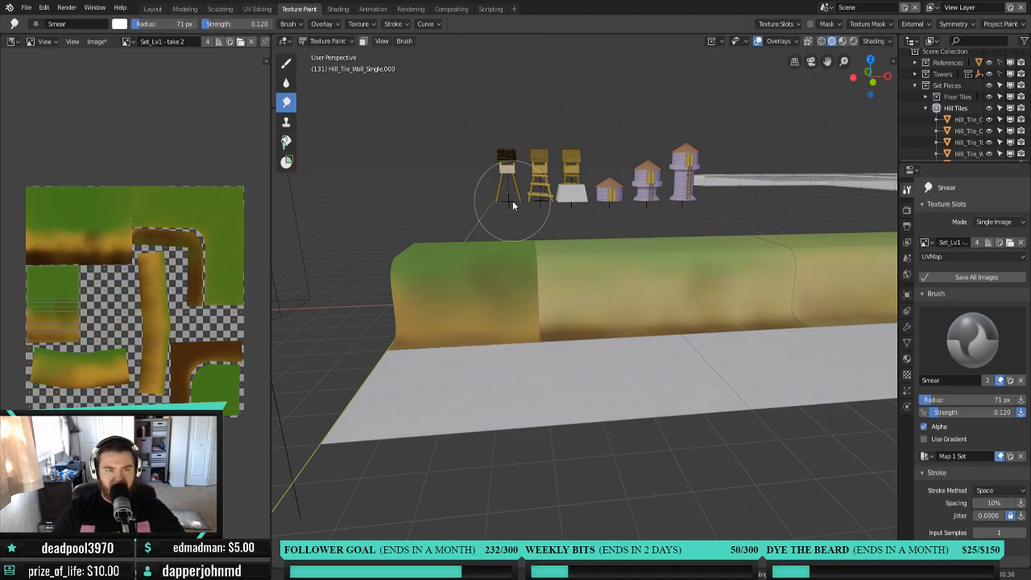
Paint ochre from the palette onto the single wall tile's face beside the double wall seam, and smear the colours together.
{"action": "left_click", "coordinate": [286, 63]}
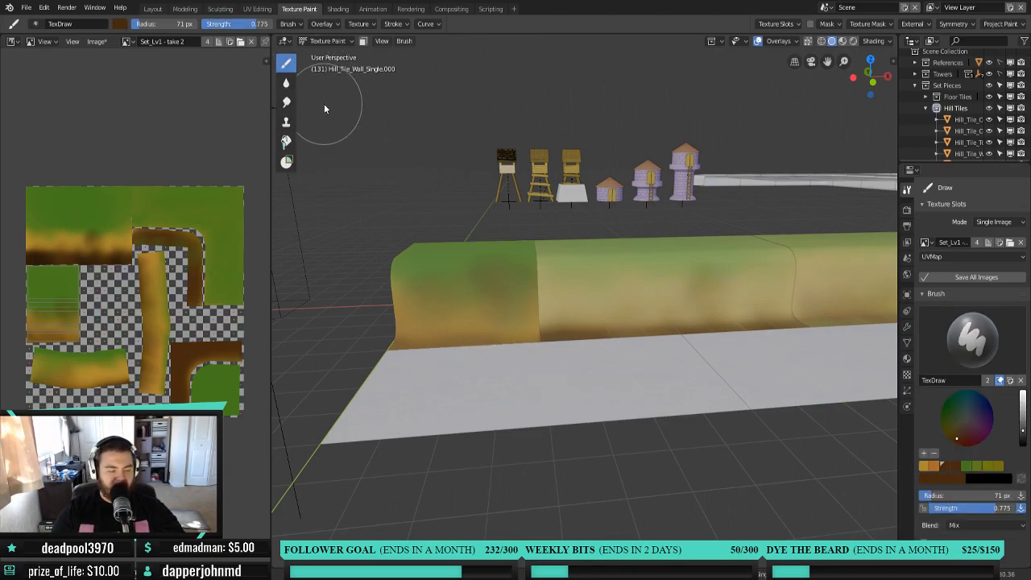
{"action": "left_click", "coordinate": [922, 467]}
{"action": "scroll", "coordinate": [442, 368], "scroll_direction": "up", "scroll_amount": 4}
{"action": "scroll", "coordinate": [570, 297], "scroll_direction": "down", "scroll_amount": 3}
{"action": "mouse_move", "coordinate": [540, 302]}
{"action": "left_mouse_down"}
{"action": "mouse_move", "coordinate": [387, 256]}
{"action": "mouse_move", "coordinate": [532, 256]}
{"action": "mouse_move", "coordinate": [617, 239]}
{"action": "mouse_move", "coordinate": [384, 241]}
{"action": "mouse_move", "coordinate": [460, 246]}
{"action": "mouse_move", "coordinate": [554, 283]}
{"action": "mouse_move", "coordinate": [465, 308]}
{"action": "mouse_move", "coordinate": [586, 327]}
{"action": "mouse_move", "coordinate": [571, 313]}
{"action": "mouse_move", "coordinate": [593, 322]}
{"action": "mouse_move", "coordinate": [591, 313]}
{"action": "left_mouse_up"}
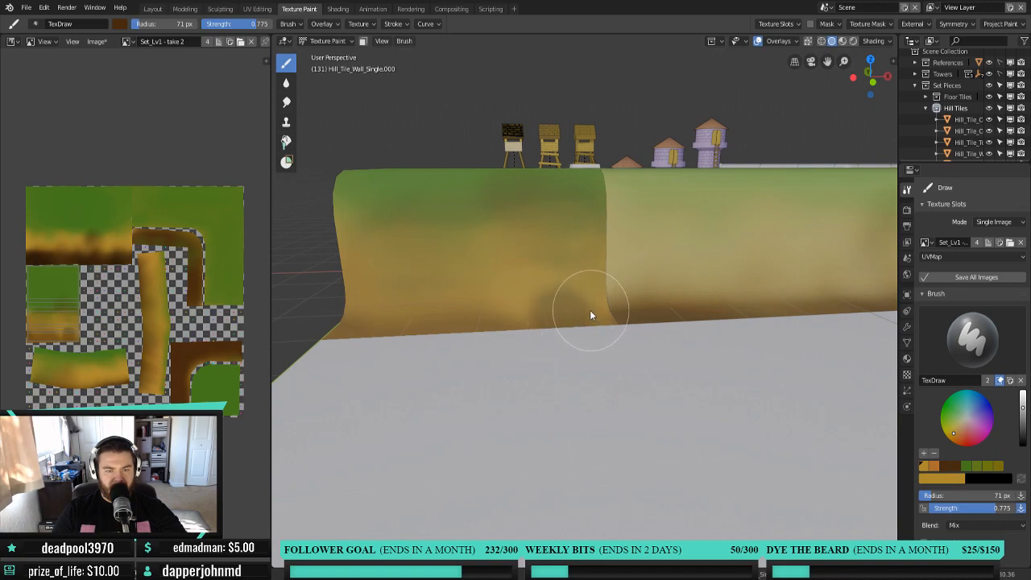
{"action": "left_click", "coordinate": [284, 100]}
{"action": "mouse_move", "coordinate": [578, 313]}
{"action": "left_mouse_down"}
{"action": "mouse_move", "coordinate": [603, 289]}
{"action": "mouse_move", "coordinate": [487, 309]}
{"action": "mouse_move", "coordinate": [585, 219]}
{"action": "mouse_move", "coordinate": [559, 246]}
{"action": "mouse_move", "coordinate": [395, 257]}
{"action": "mouse_move", "coordinate": [360, 214]}
{"action": "mouse_move", "coordinate": [400, 285]}
{"action": "mouse_move", "coordinate": [503, 272]}
{"action": "mouse_move", "coordinate": [597, 239]}
{"action": "left_mouse_up"}
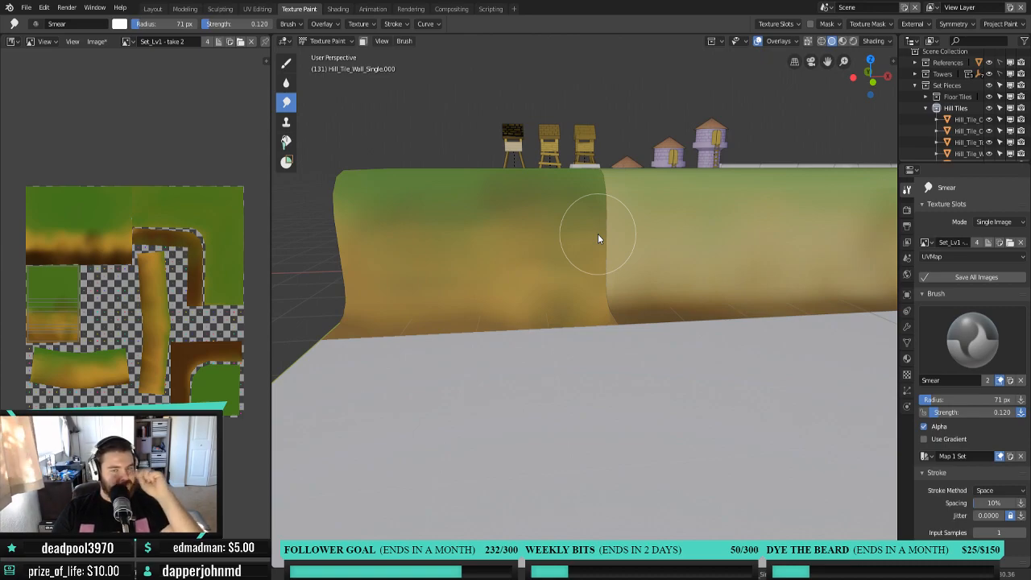
Save the painted Set_Lv1 - take 2 texture image.
{"action": "mouse_move", "coordinate": [561, 247]}
{"action": "middle_mouse_down"}
{"action": "mouse_move", "coordinate": [694, 342]}
{"action": "mouse_move", "coordinate": [586, 324]}
{"action": "middle_mouse_up"}
{"action": "scroll", "coordinate": [691, 338], "scroll_direction": "down", "scroll_amount": 2}
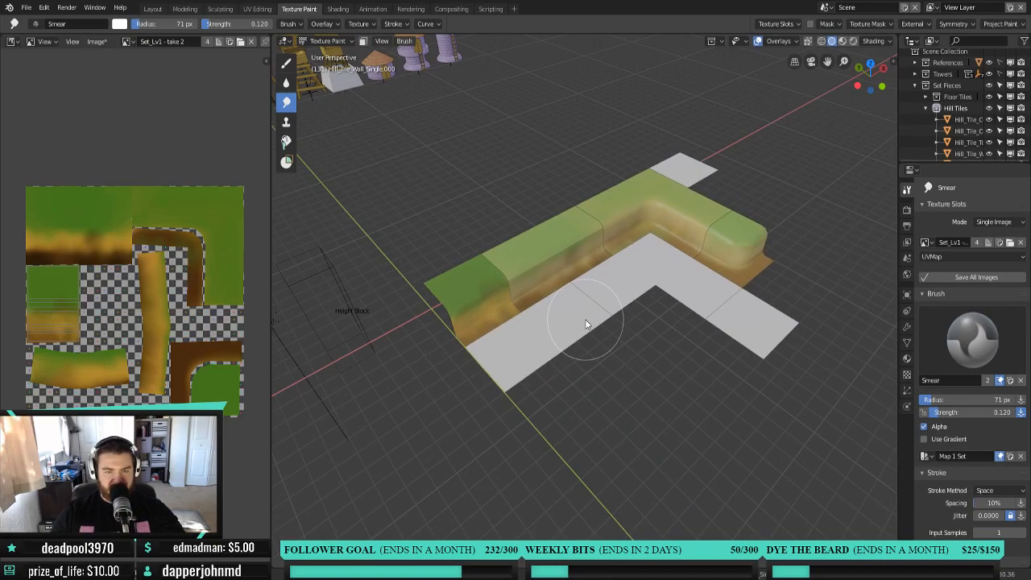
{"action": "middle_click_drag", "start_coordinate": [580, 288], "coordinate": [567, 291]}
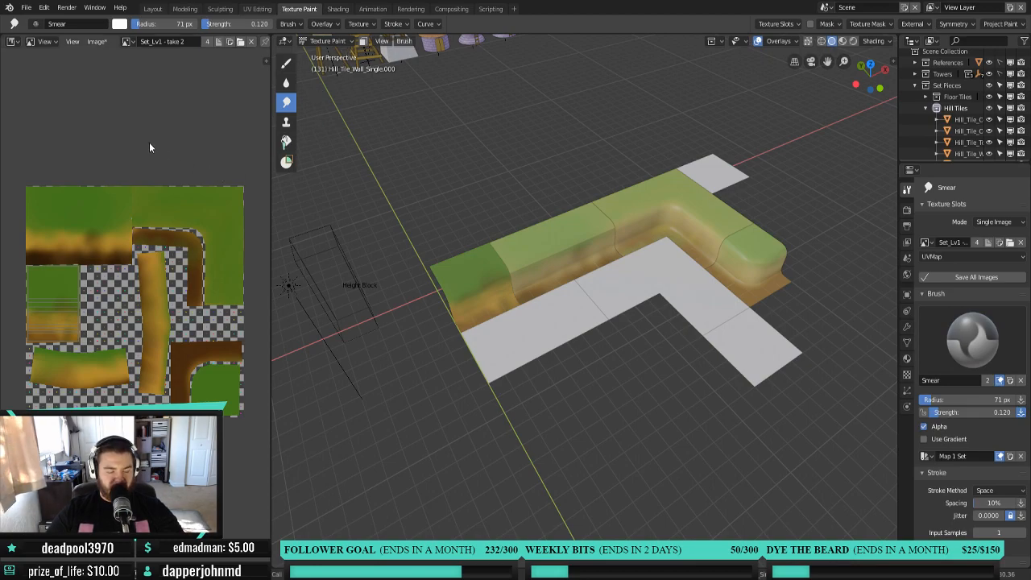
{"action": "key", "text": "alt+s"}
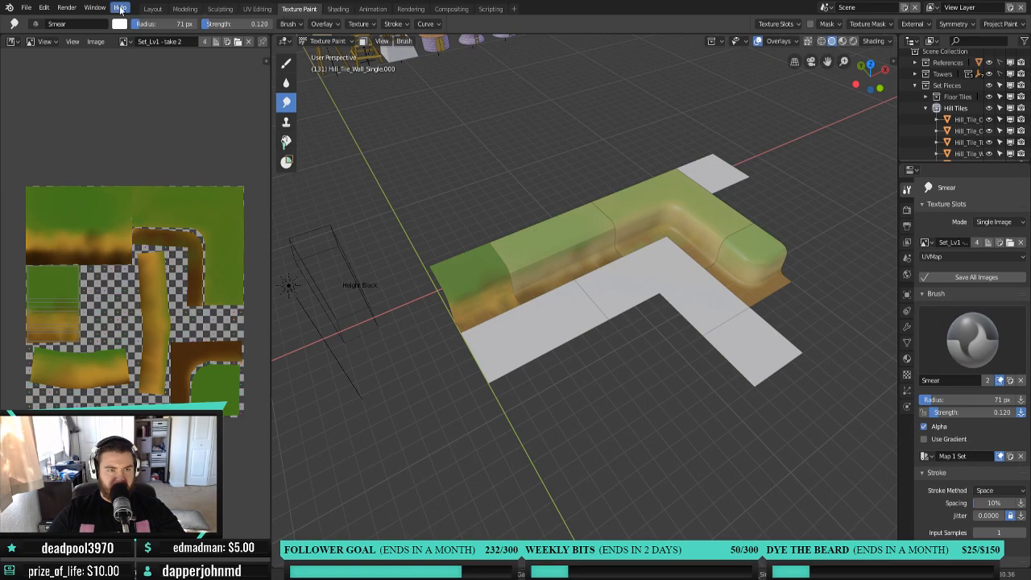
Add an Image Texture node with the Set_Lv1 - take 2 image to the single wall tile's material, linked to Base Color.
{"action": "left_click", "coordinate": [152, 9]}
{"action": "middle_click_drag", "start_coordinate": [527, 190], "coordinate": [521, 217]}
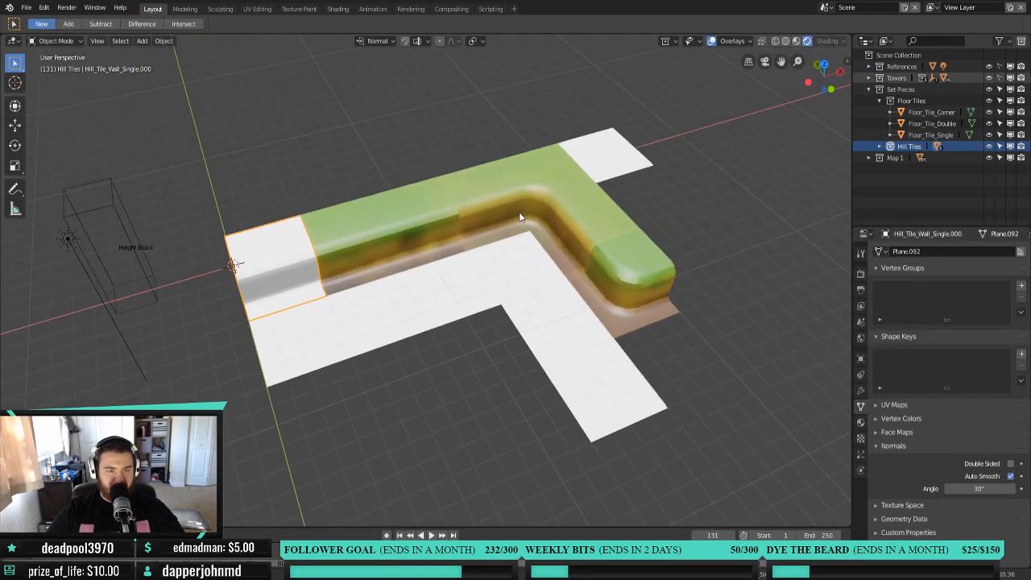
{"action": "left_click", "coordinate": [342, 9]}
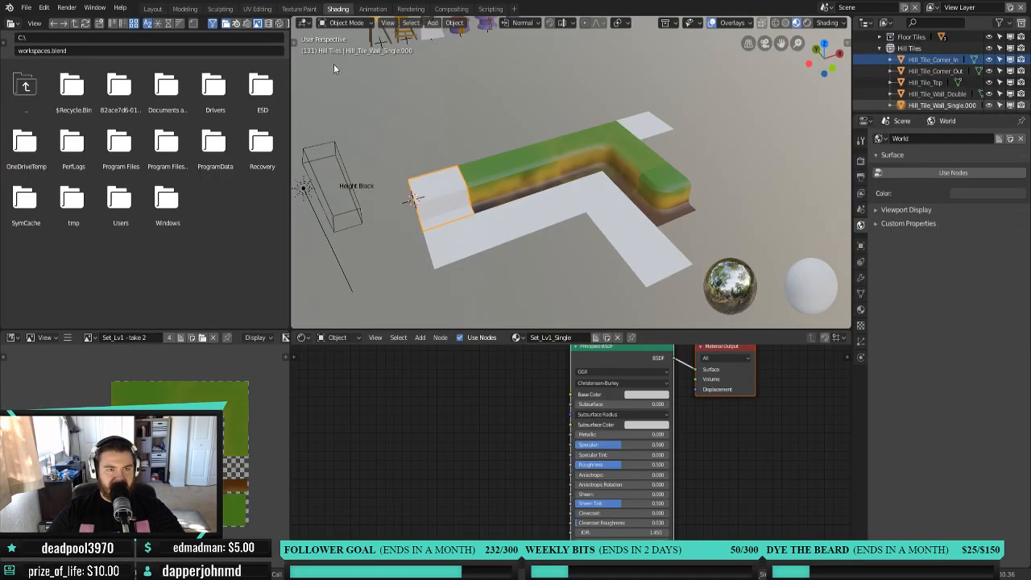
{"action": "left_click", "coordinate": [419, 337]}
{"action": "mouse_move", "coordinate": [444, 404]}
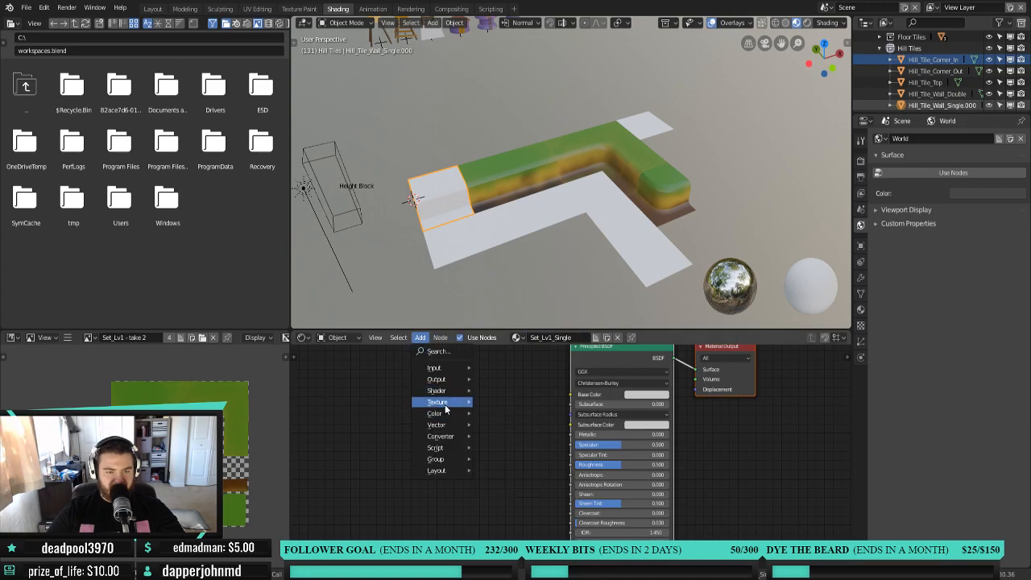
{"action": "left_click", "coordinate": [522, 463]}
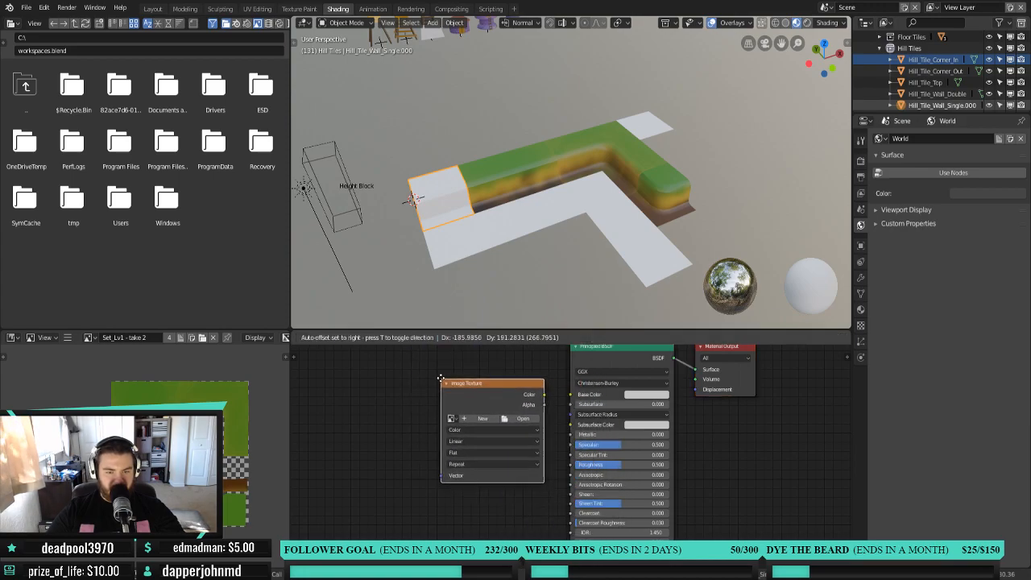
{"action": "left_click", "coordinate": [439, 379]}
{"action": "left_click_drag", "start_coordinate": [548, 393], "coordinate": [571, 394]}
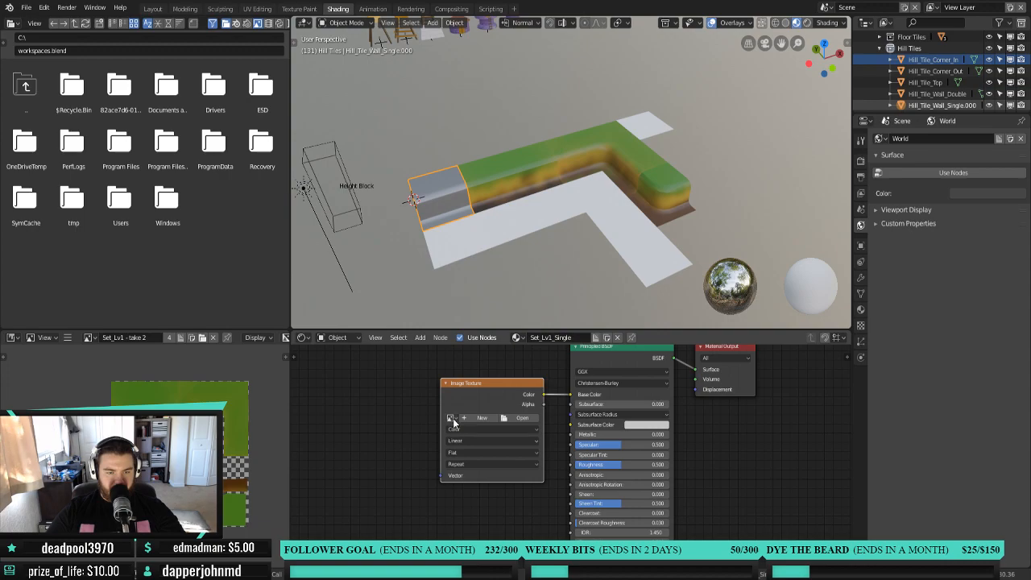
{"action": "left_click", "coordinate": [451, 417]}
{"action": "left_click", "coordinate": [491, 465]}
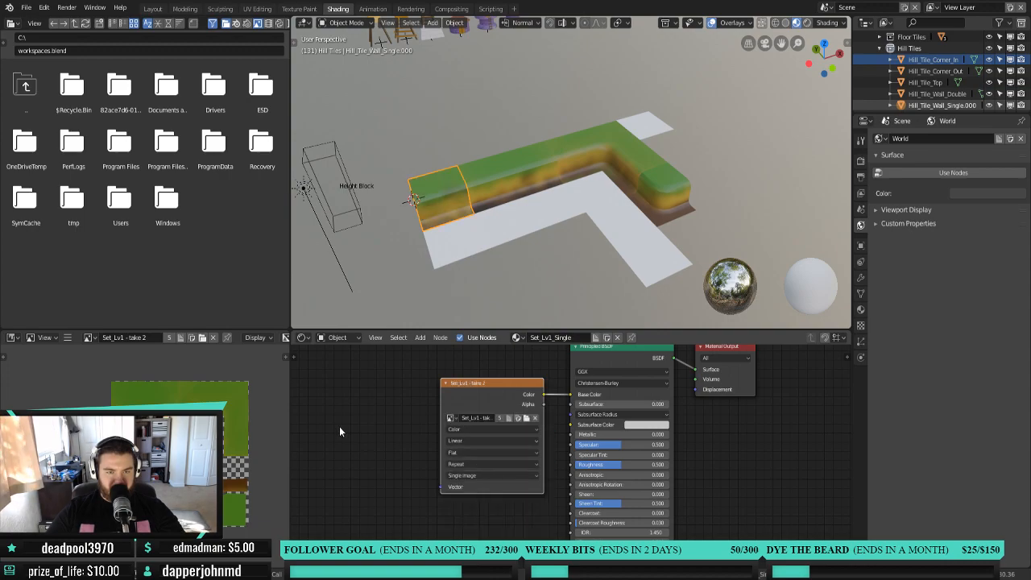
Examine the textured hill tiles alongside the towers in the Layout and Shading workspaces.
{"action": "left_click", "coordinate": [153, 8]}
{"action": "scroll", "coordinate": [391, 242], "scroll_direction": "down", "scroll_amount": 3}
{"action": "mouse_move", "coordinate": [487, 237]}
{"action": "middle_mouse_down"}
{"action": "mouse_move", "coordinate": [390, 212]}
{"action": "mouse_move", "coordinate": [373, 180]}
{"action": "mouse_move", "coordinate": [482, 226]}
{"action": "mouse_move", "coordinate": [467, 217]}
{"action": "middle_mouse_up"}
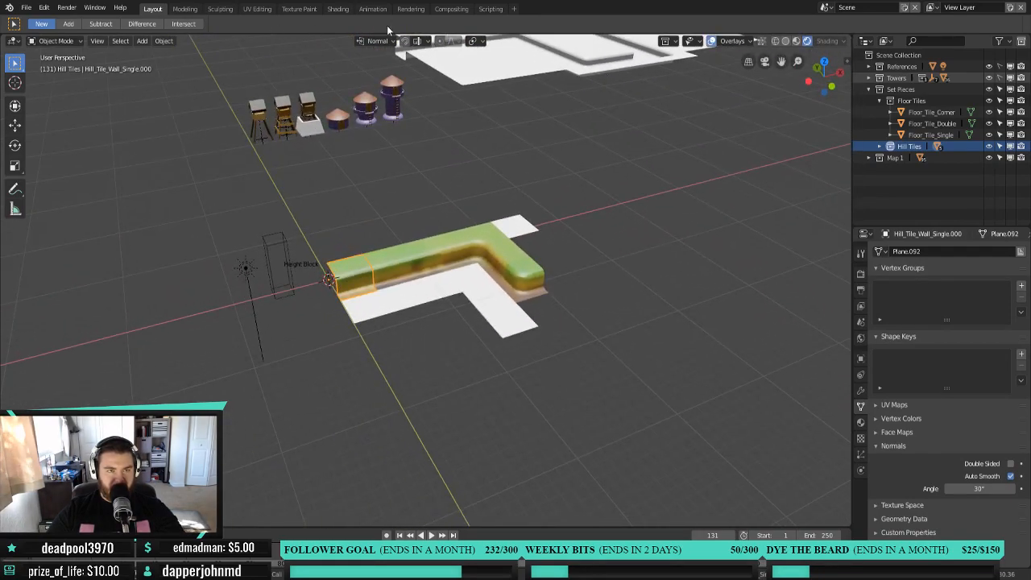
{"action": "left_click", "coordinate": [338, 9]}
{"action": "scroll", "coordinate": [504, 148], "scroll_direction": "down", "scroll_amount": 3}
{"action": "scroll", "coordinate": [501, 139], "scroll_direction": "up", "scroll_amount": 3}
{"action": "scroll", "coordinate": [556, 224], "scroll_direction": "down", "scroll_amount": 3}
{"action": "scroll", "coordinate": [549, 180], "scroll_direction": "up", "scroll_amount": 3}
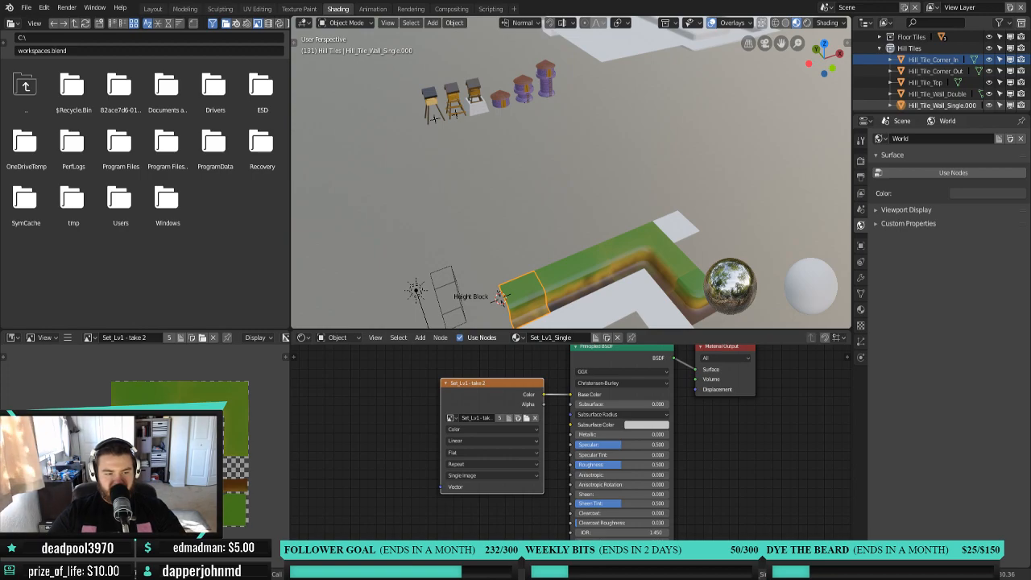
Select the blank flat top tile at the end of the textured hill tiles in a straight top-down view.
{"action": "middle_click_drag", "start_coordinate": [676, 229], "coordinate": [627, 164]}
{"action": "key", "text": "KP_7"}
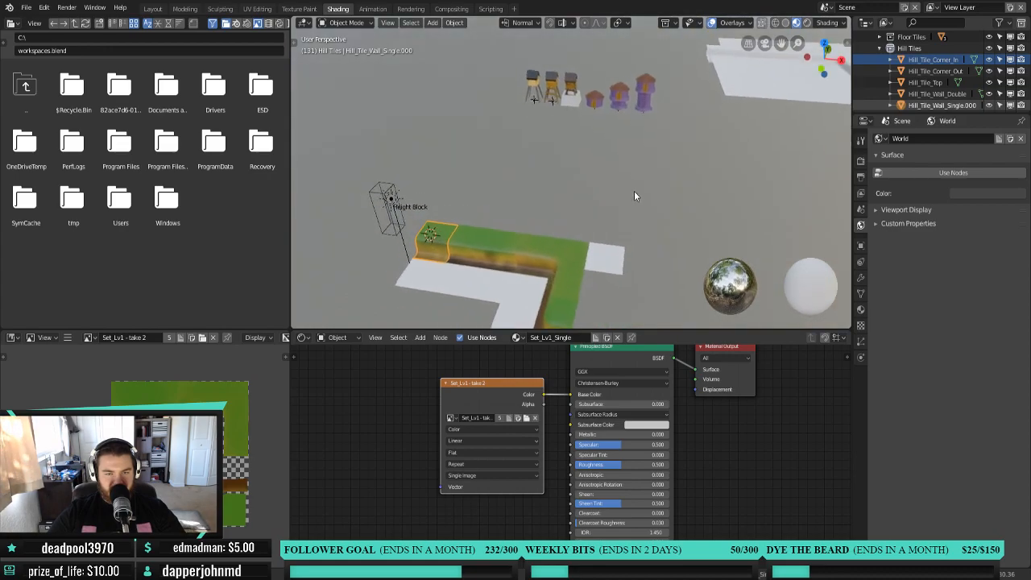
{"action": "middle_click_drag", "start_coordinate": [632, 208], "coordinate": [618, 83], "text": "shift"}
{"action": "left_click", "coordinate": [600, 155]}
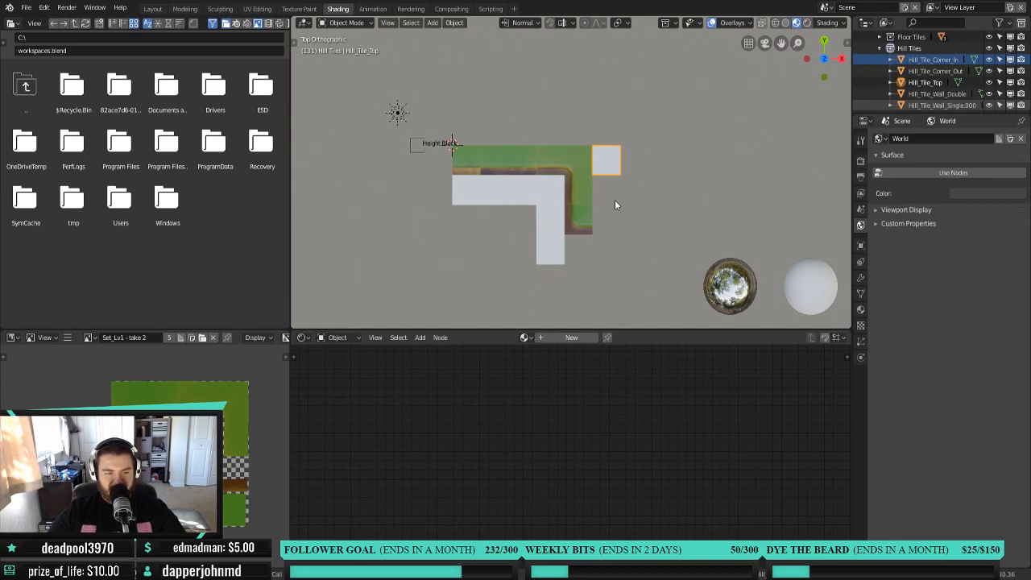
{"action": "key", "text": "Tab"}
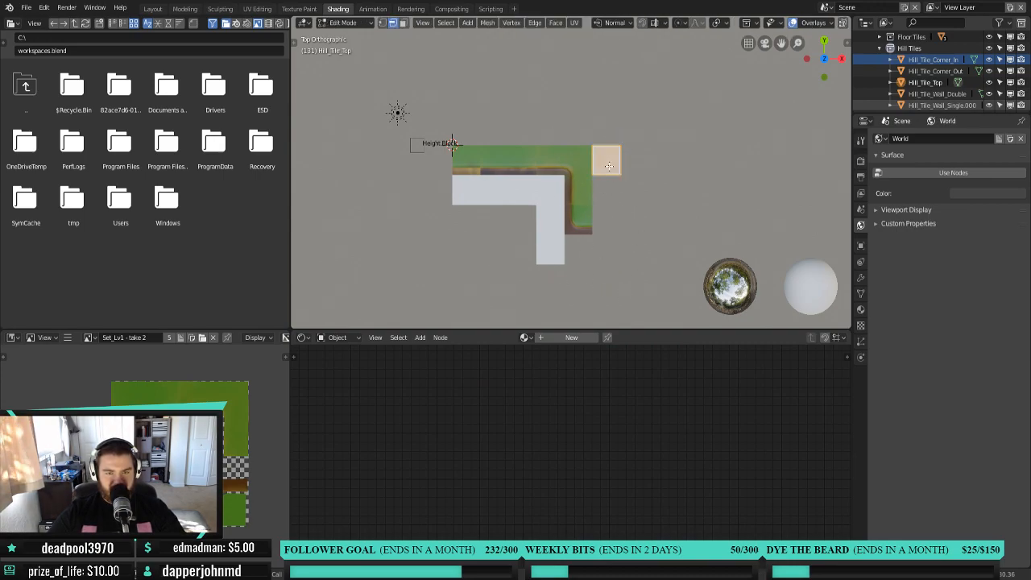
{"action": "key", "text": "Tab"}
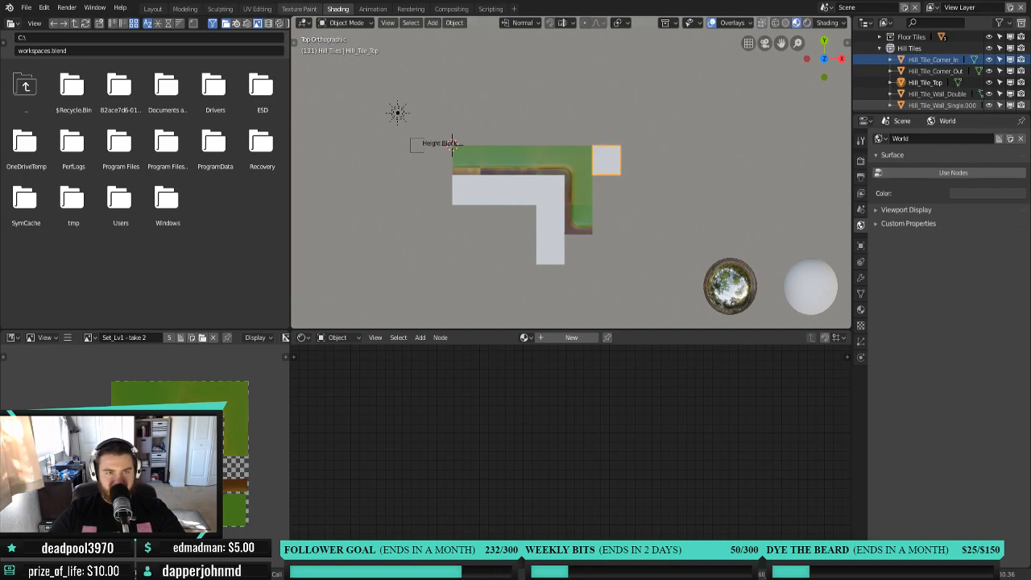
Edit all hill tiles together in the UV Editing workspace and select the flat top tile's face.
{"action": "left_click", "coordinate": [271, 11]}
{"action": "scroll", "coordinate": [657, 279], "scroll_direction": "down", "scroll_amount": 5}
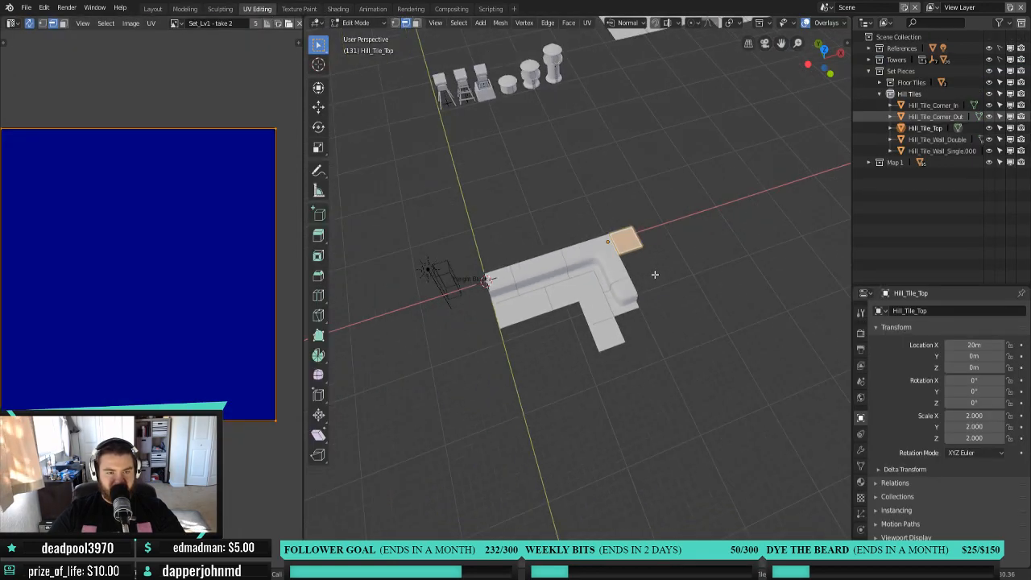
{"action": "middle_click_drag", "start_coordinate": [653, 275], "coordinate": [627, 267]}
{"action": "key", "text": "Tab"}
{"action": "left_click", "coordinate": [546, 263]}
{"action": "key", "text": "Tab"}
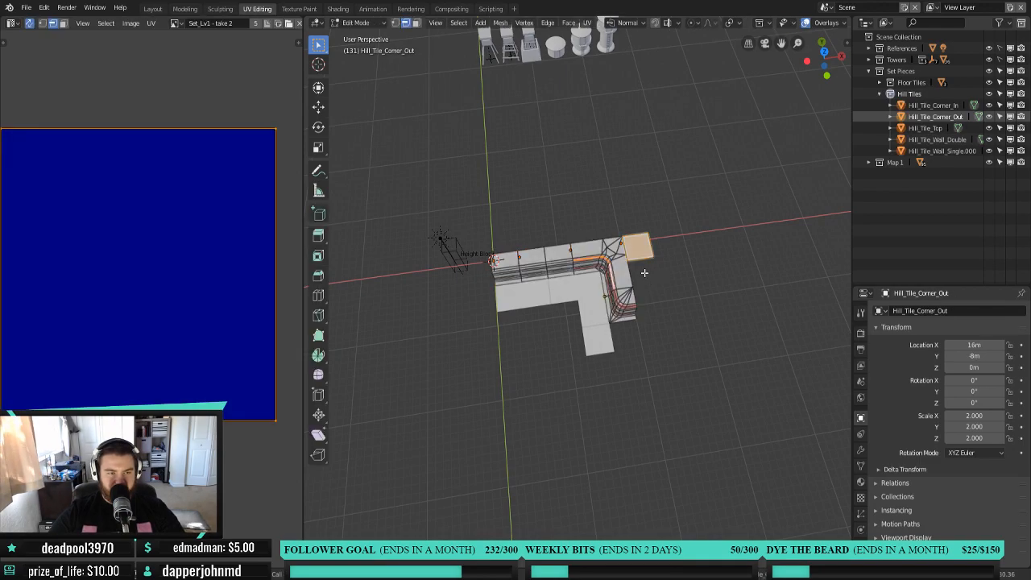
{"action": "left_click", "coordinate": [645, 247]}
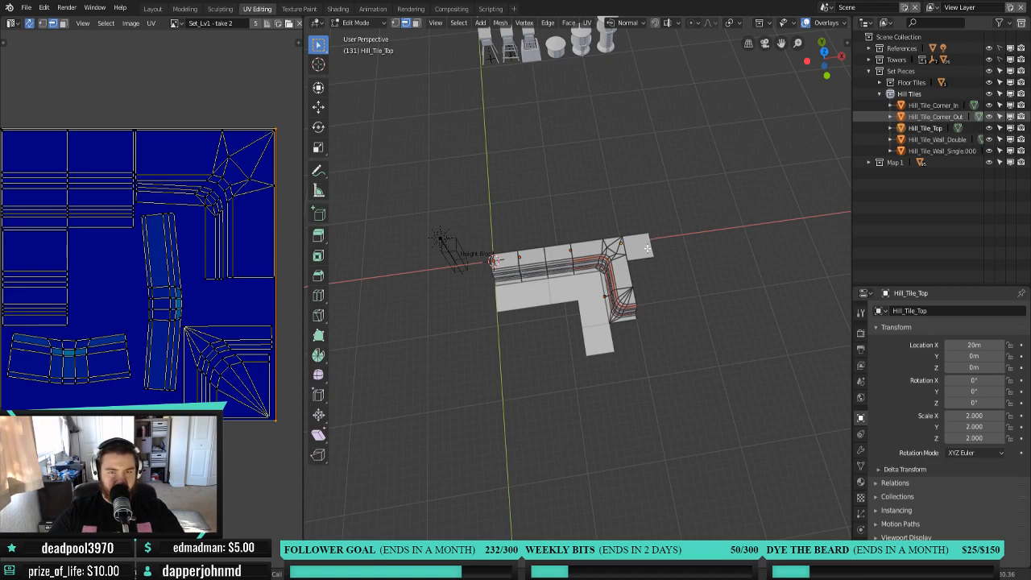
{"action": "left_click", "coordinate": [646, 248]}
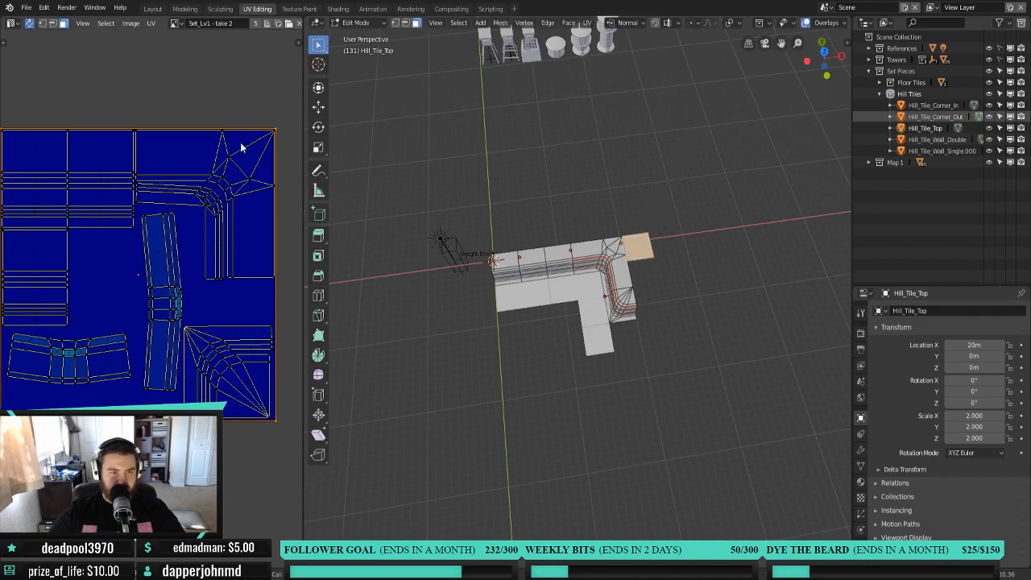
Try to shrink the top tile's UV face and fit it into the empty gap between the other UV islands.
{"action": "left_click_drag", "start_coordinate": [305, 184], "coordinate": [441, 185]}
{"action": "key", "text": "s"}
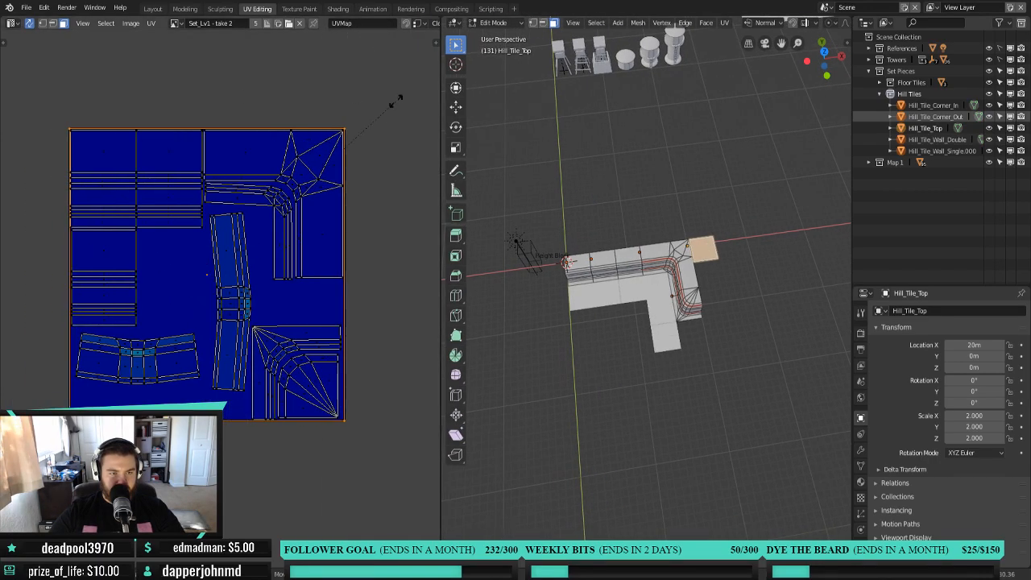
{"action": "left_click", "coordinate": [236, 198]}
{"action": "key", "text": "g"}
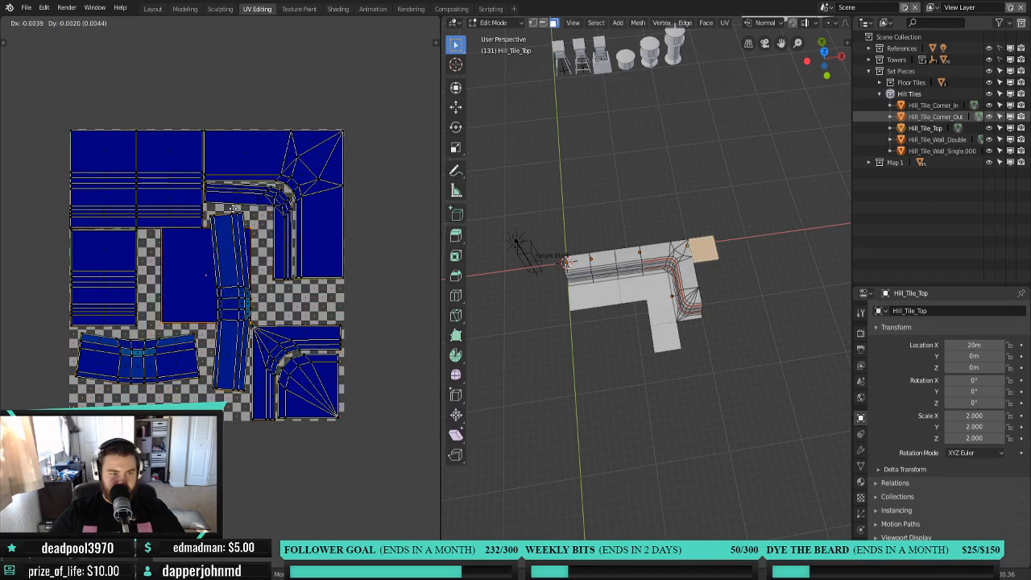
{"action": "left_click", "coordinate": [218, 214]}
{"action": "key", "text": "s"}
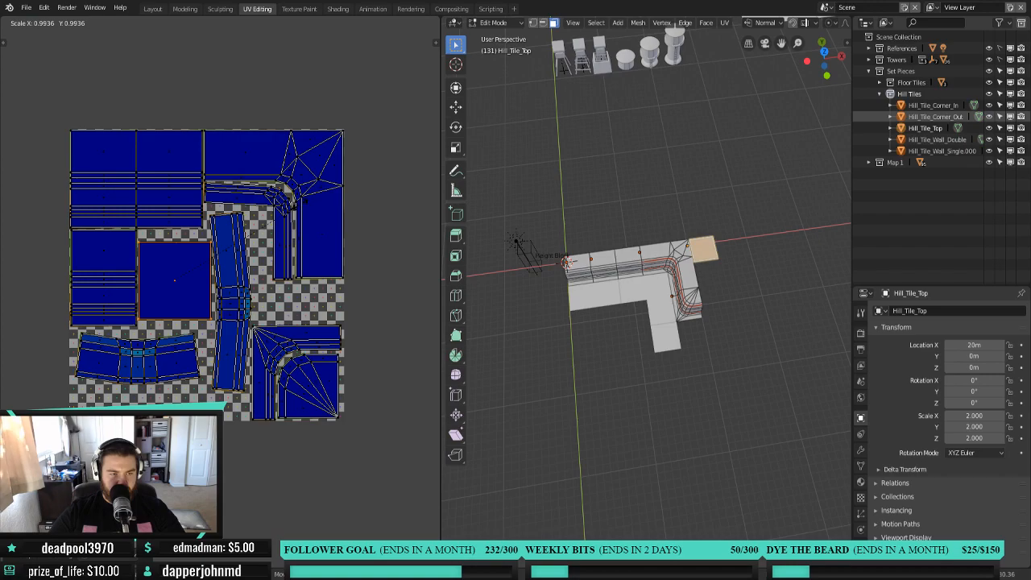
{"action": "left_click", "coordinate": [296, 210]}
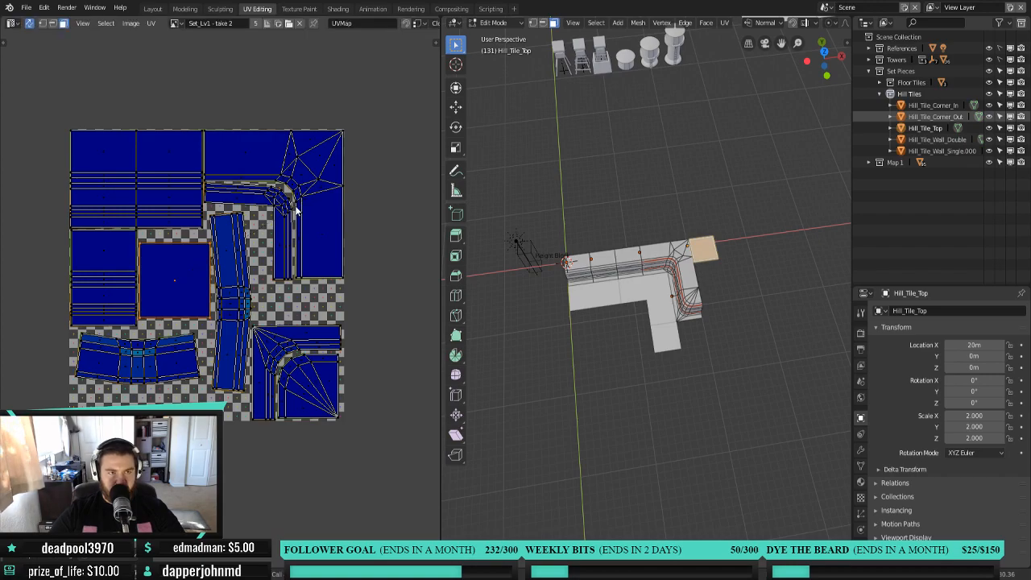
Unwrap the top tile's face again, then scale its UV island down and place it in the gap beside the single wall island.
{"action": "scroll", "coordinate": [708, 300], "scroll_direction": "up", "scroll_amount": 4}
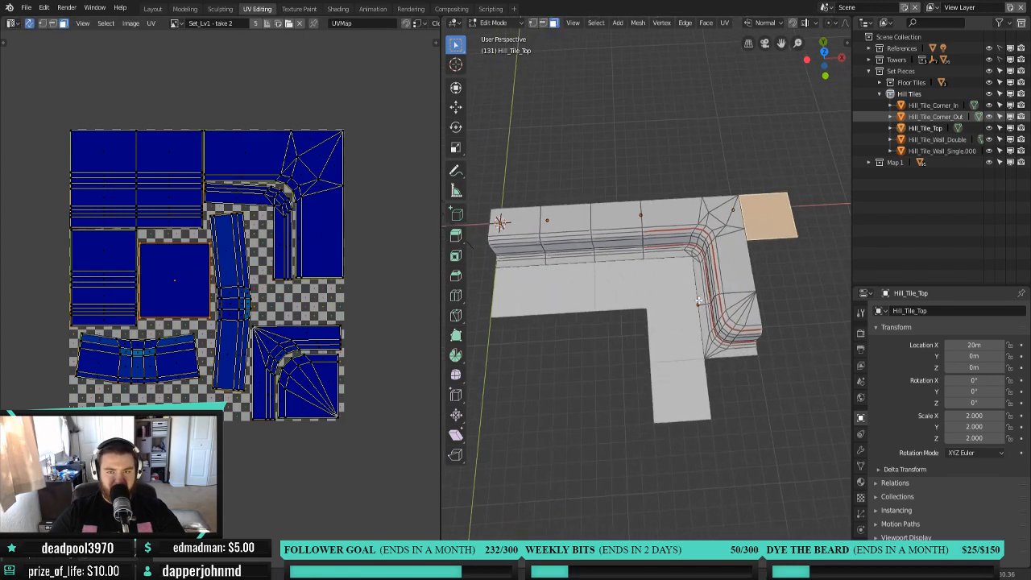
{"action": "key", "text": "u"}
{"action": "left_click", "coordinate": [586, 194]}
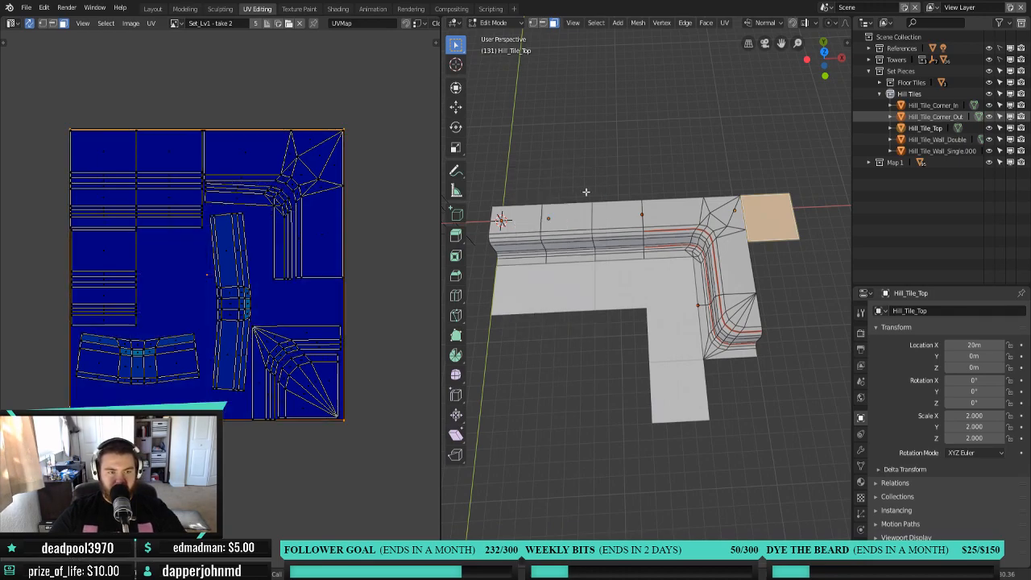
{"action": "key", "text": "s"}
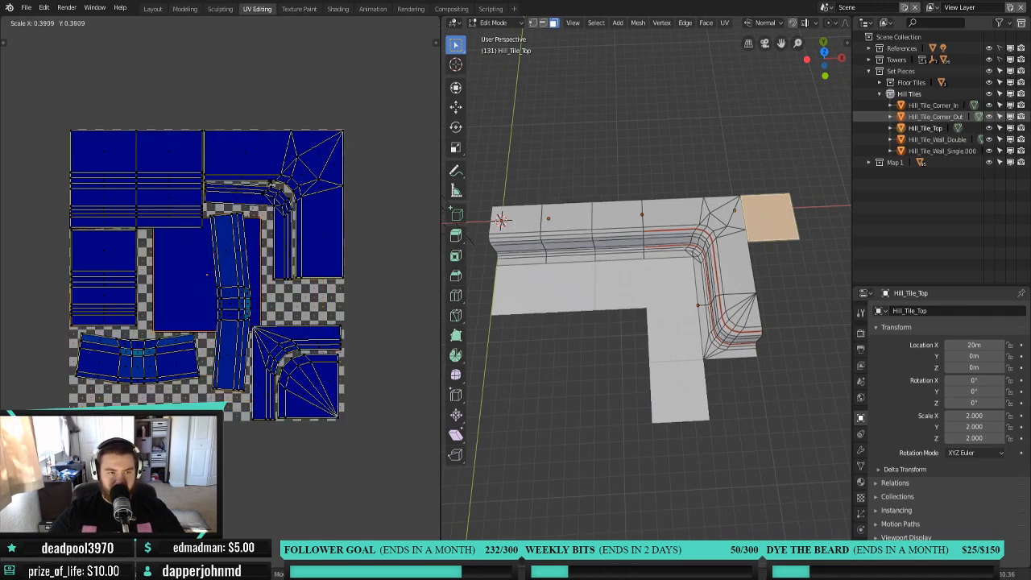
{"action": "left_click", "coordinate": [284, 178]}
{"action": "key", "text": "g"}
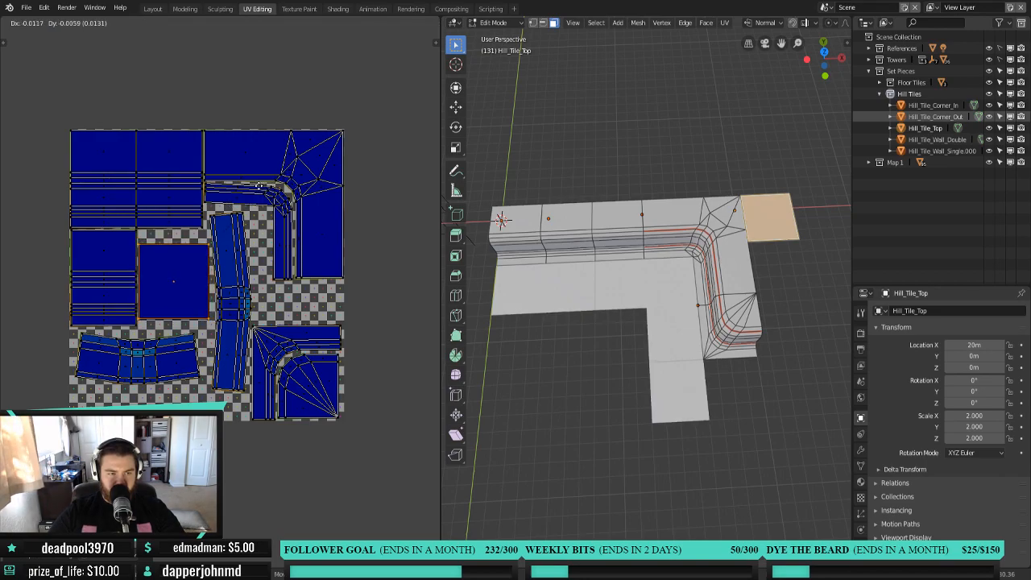
{"action": "left_click", "coordinate": [259, 187]}
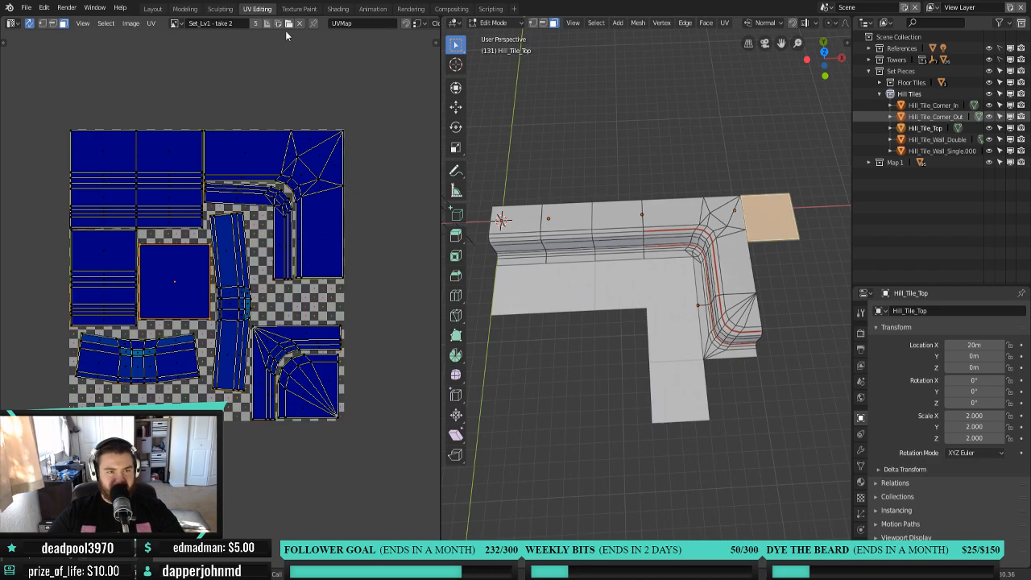
Fill the flat top tile with the dark grass green from the palette in the Texture Paint workspace.
{"action": "left_click", "coordinate": [299, 9]}
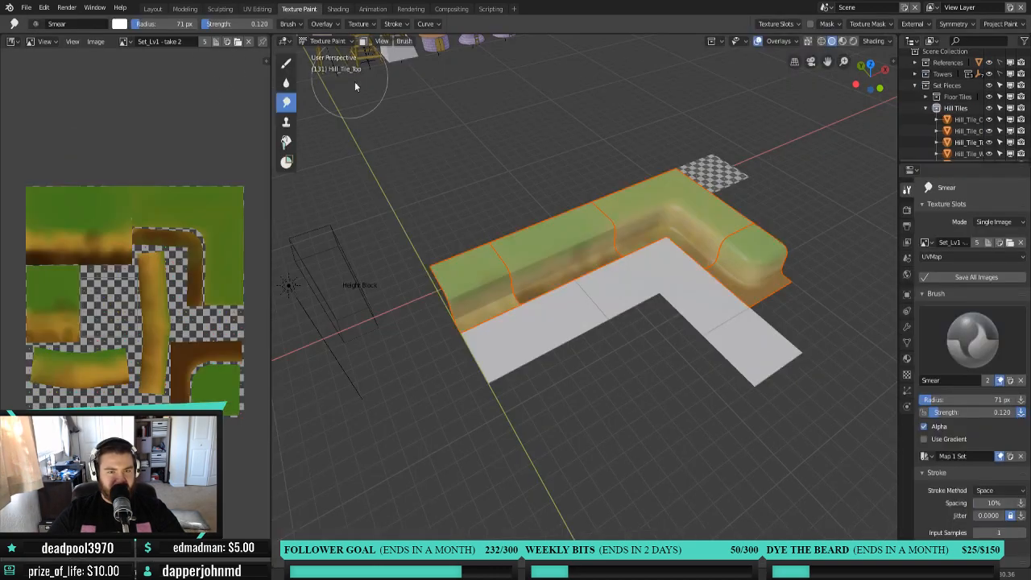
{"action": "middle_click_drag", "start_coordinate": [624, 265], "coordinate": [599, 277]}
{"action": "middle_click_drag", "start_coordinate": [777, 199], "coordinate": [595, 260], "text": "shift"}
{"action": "left_click", "coordinate": [286, 62]}
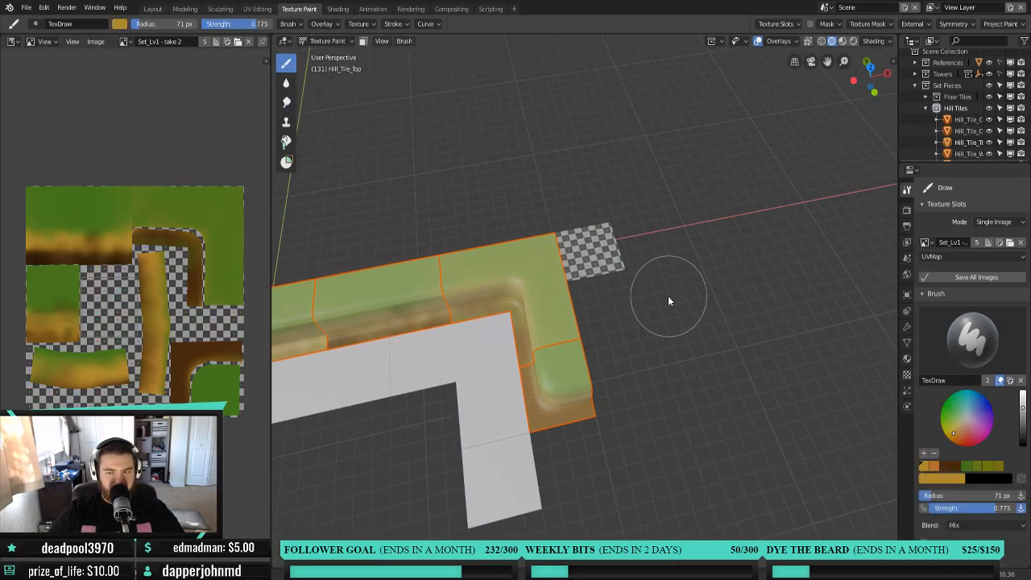
{"action": "scroll", "coordinate": [666, 298], "scroll_direction": "up", "scroll_amount": 4}
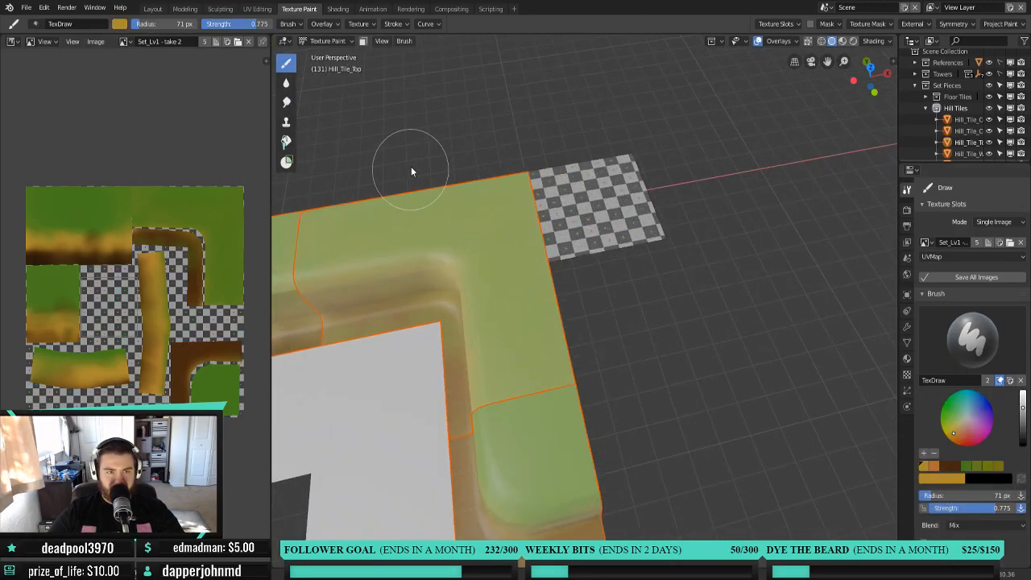
{"action": "key", "text": "shift+space"}
{"action": "left_click", "coordinate": [429, 180]}
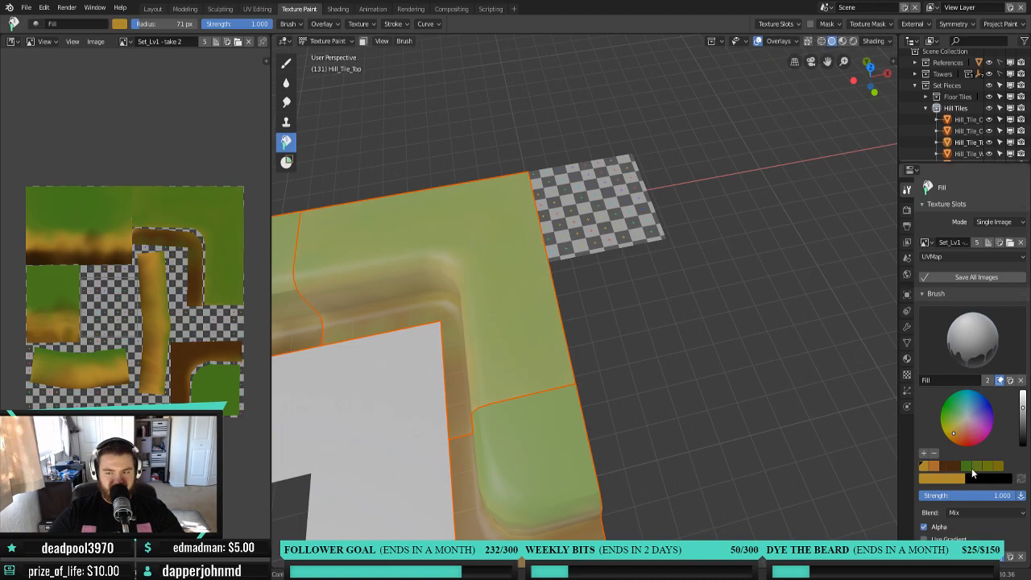
{"action": "left_click", "coordinate": [970, 467]}
{"action": "left_click", "coordinate": [578, 232]}
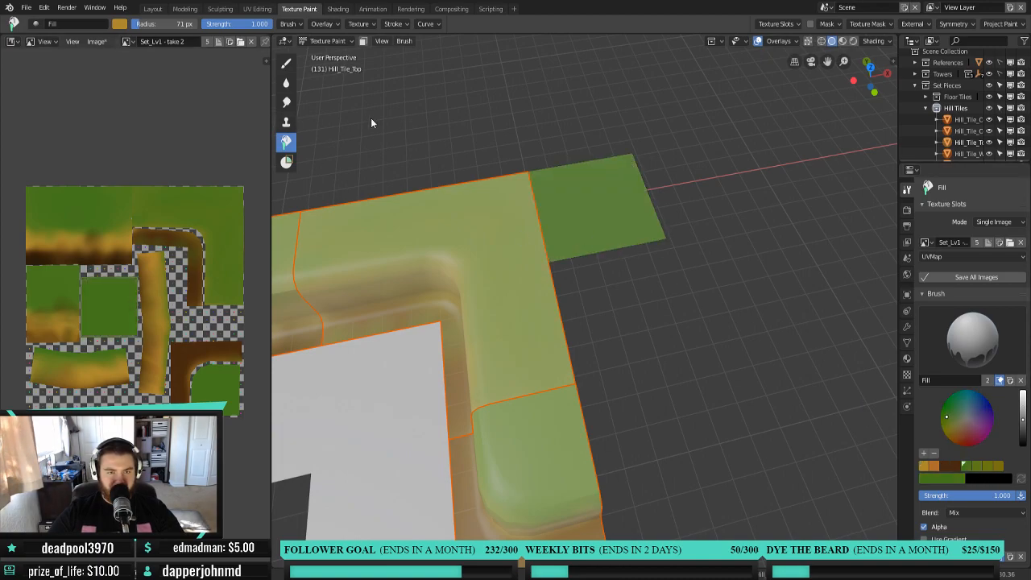
Paint curved strokes across the top tile with a brightened version of the palette's grass green, using a 48 px draw brush.
{"action": "left_click", "coordinate": [286, 62]}
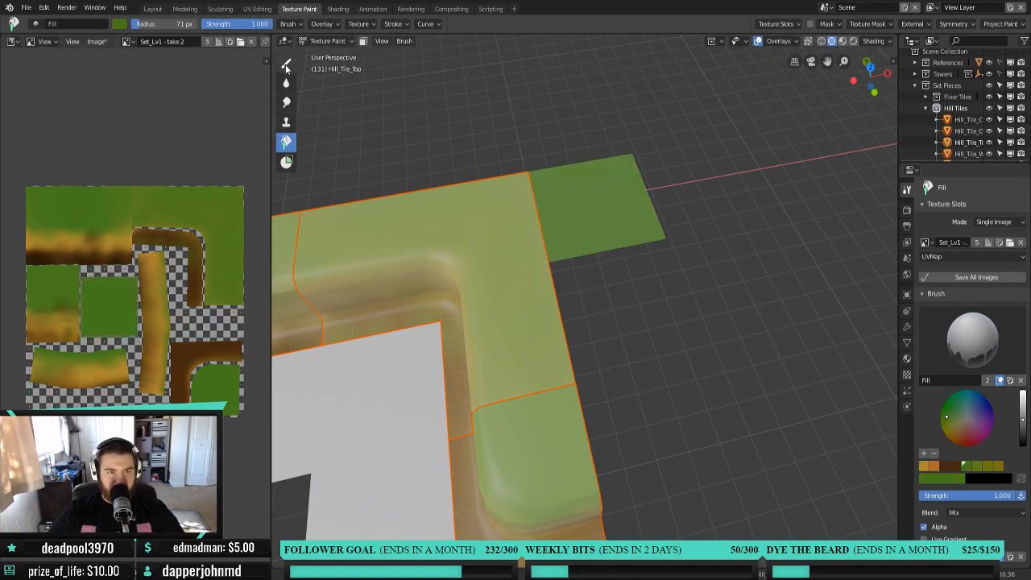
{"action": "left_click", "coordinate": [969, 465]}
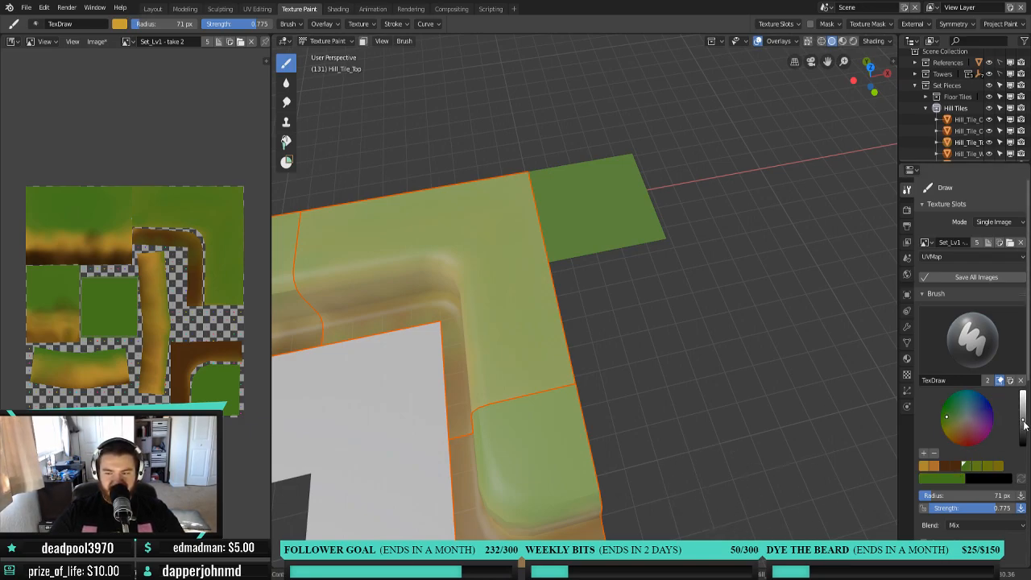
{"action": "left_click_drag", "start_coordinate": [1022, 421], "coordinate": [1022, 411]}
{"action": "scroll", "coordinate": [720, 266], "scroll_direction": "up", "scroll_amount": 6}
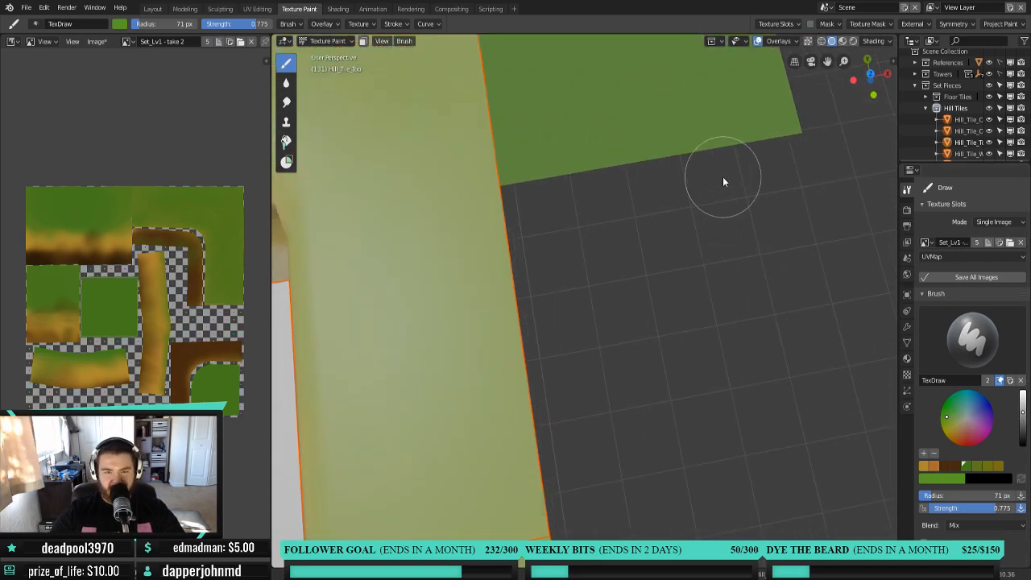
{"action": "key", "text": "KP_7"}
{"action": "middle_click_drag", "start_coordinate": [672, 207], "coordinate": [608, 481], "text": "shift"}
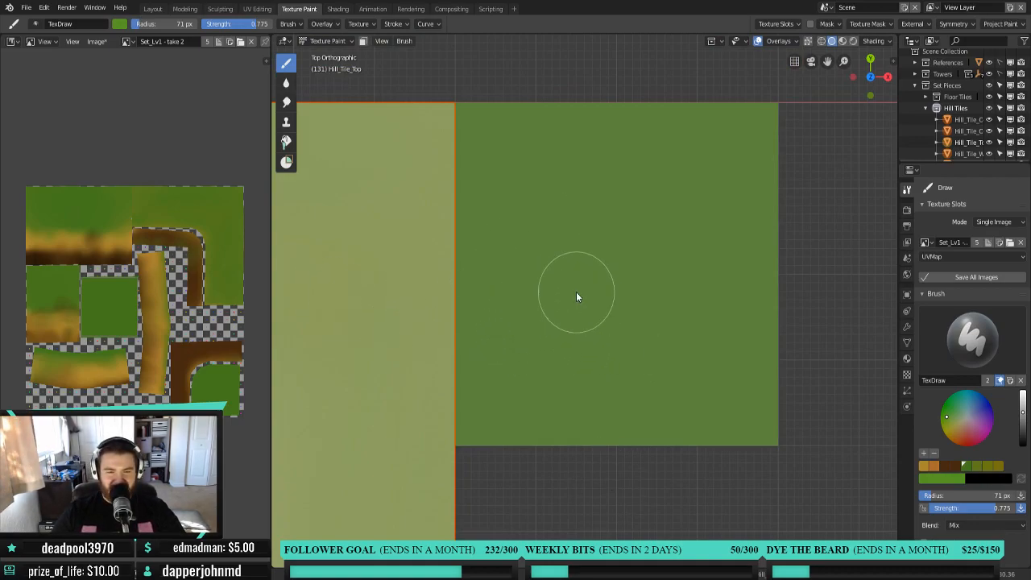
{"action": "key", "text": "f"}
{"action": "left_click", "coordinate": [523, 318]}
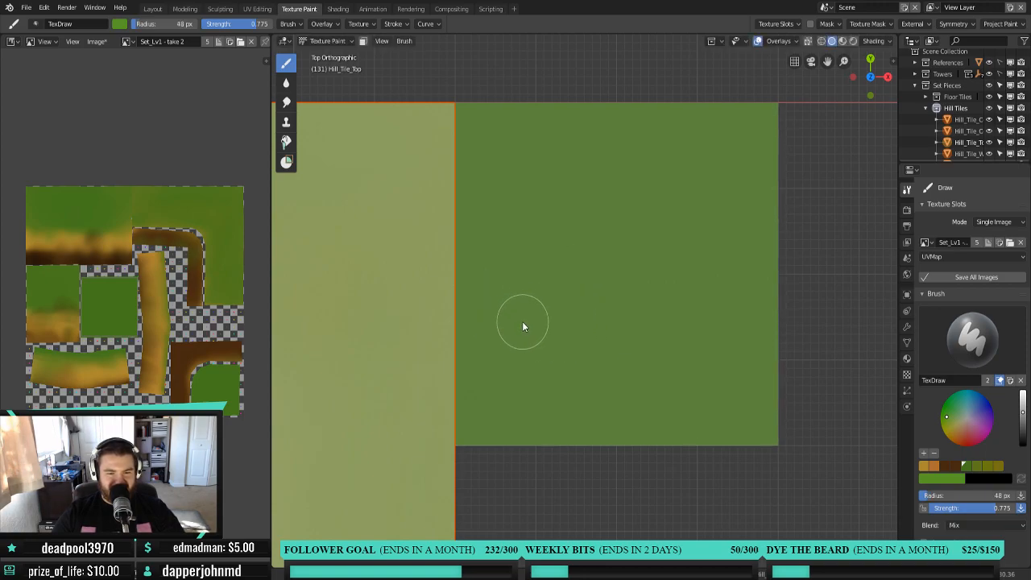
{"action": "left_click_drag", "start_coordinate": [527, 299], "coordinate": [520, 384]}
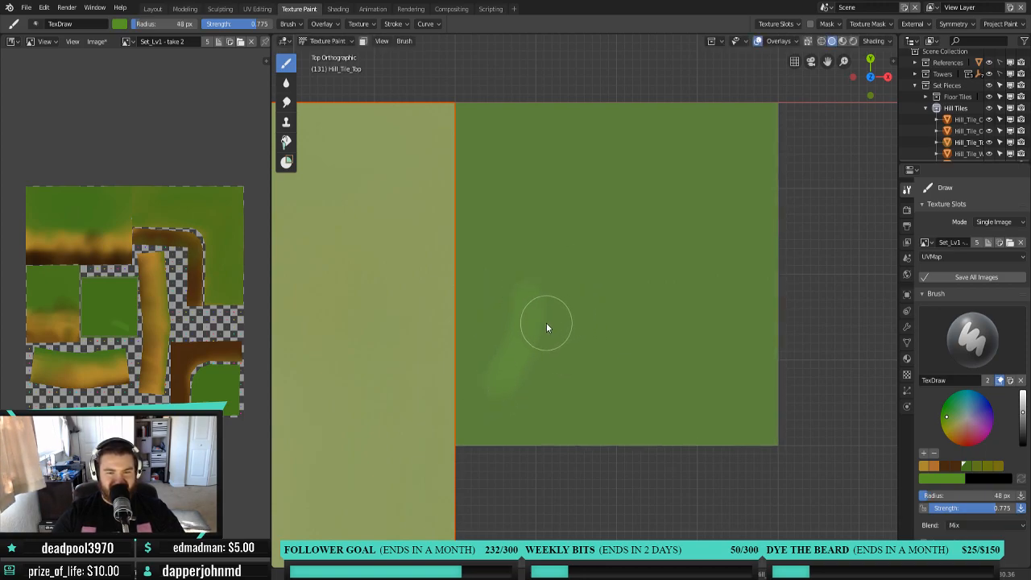
{"action": "left_click_drag", "start_coordinate": [665, 236], "coordinate": [764, 161]}
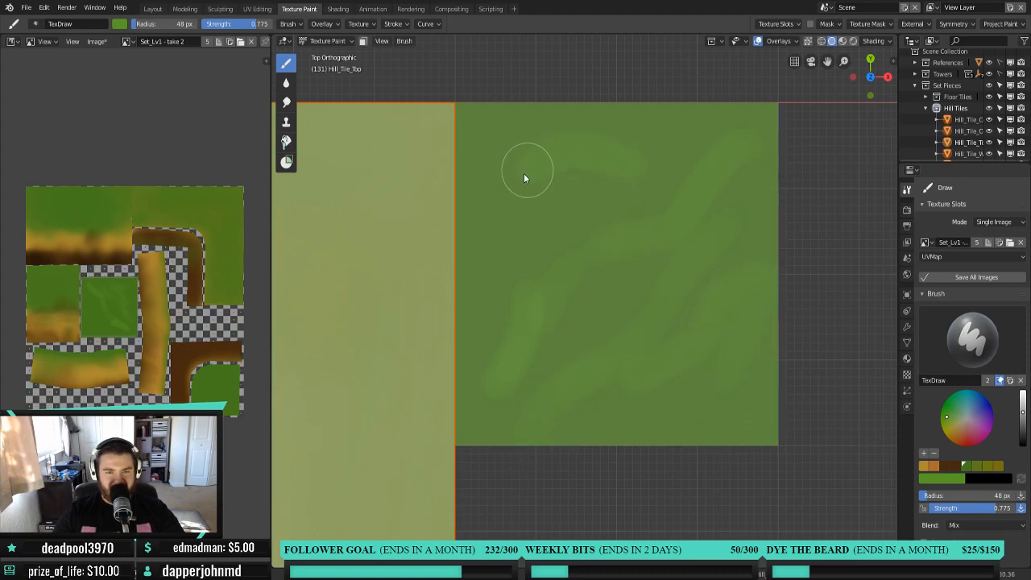
{"action": "mouse_move", "coordinate": [509, 259]}
{"action": "left_mouse_down"}
{"action": "mouse_move", "coordinate": [603, 292]}
{"action": "mouse_move", "coordinate": [741, 214]}
{"action": "left_mouse_up"}
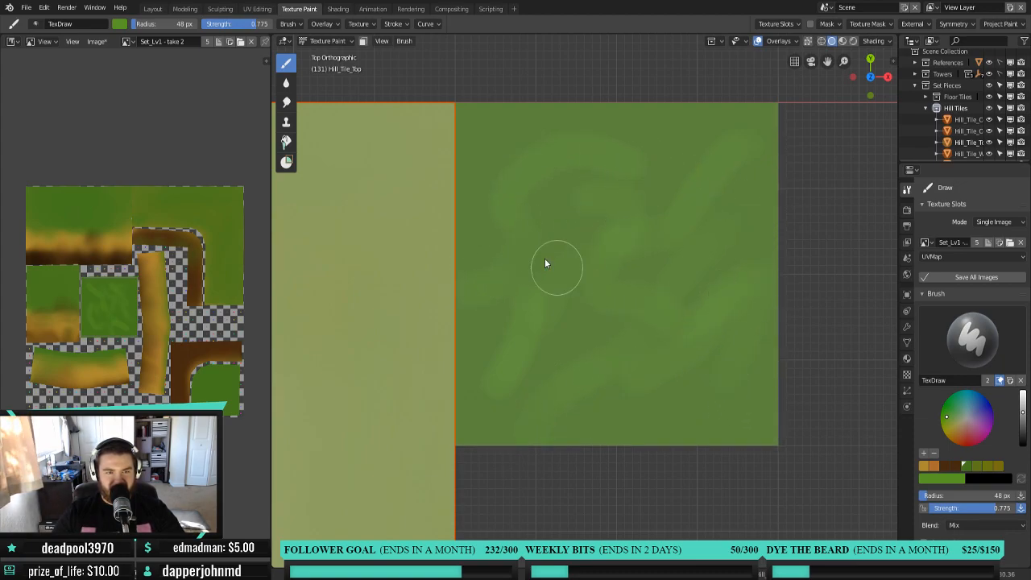
Smear the light and dark greens together across the top tile with the Smear brush at strength 0.617.
{"action": "left_click", "coordinate": [286, 102]}
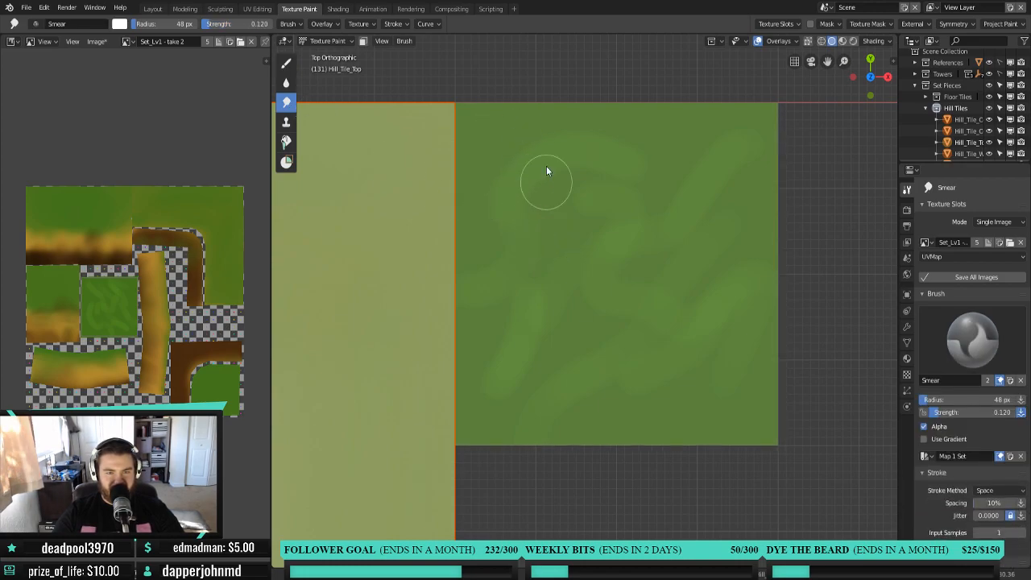
{"action": "key", "text": "shift+f"}
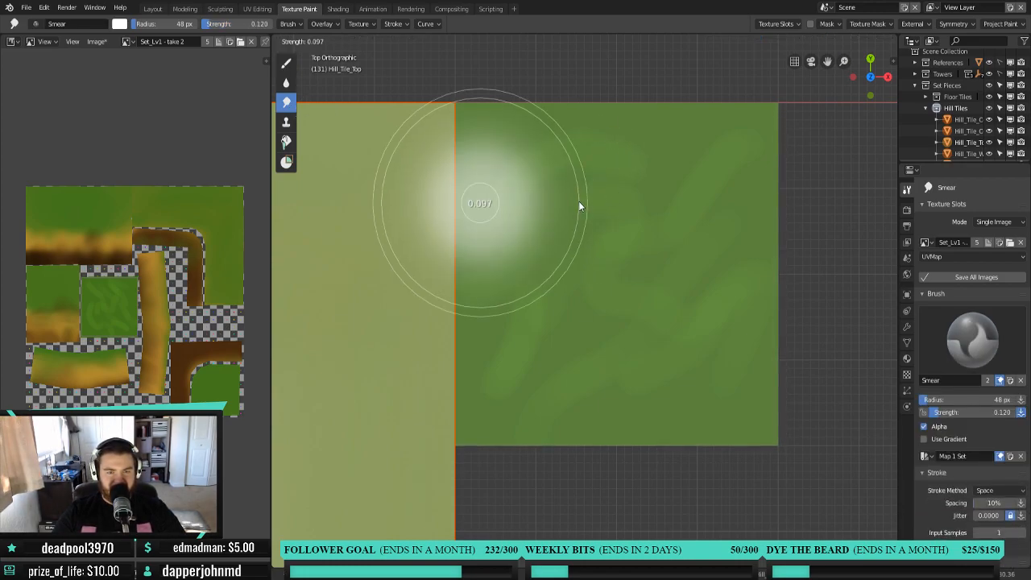
{"action": "left_click", "coordinate": [532, 206]}
{"action": "mouse_move", "coordinate": [546, 222]}
{"action": "left_mouse_down"}
{"action": "mouse_move", "coordinate": [479, 320]}
{"action": "mouse_move", "coordinate": [594, 253]}
{"action": "mouse_move", "coordinate": [690, 159]}
{"action": "mouse_move", "coordinate": [724, 187]}
{"action": "mouse_move", "coordinate": [702, 245]}
{"action": "mouse_move", "coordinate": [760, 221]}
{"action": "mouse_move", "coordinate": [578, 398]}
{"action": "mouse_move", "coordinate": [514, 430]}
{"action": "mouse_move", "coordinate": [513, 313]}
{"action": "mouse_move", "coordinate": [513, 383]}
{"action": "mouse_move", "coordinate": [585, 387]}
{"action": "left_mouse_up"}
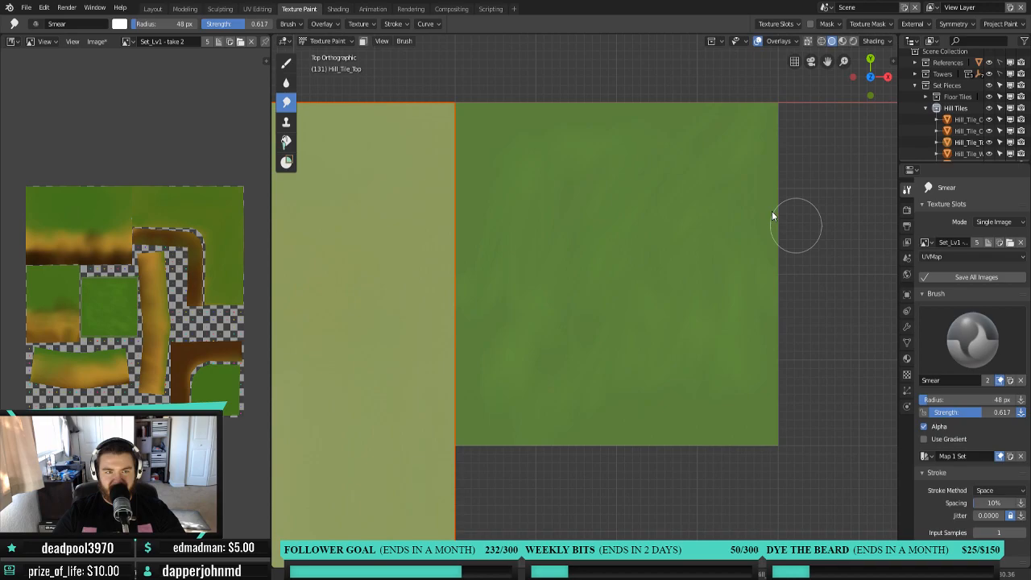
Paint faint ochre strokes across the flat top tile with the draw brush at radius 107 px and strength 0.141.
{"action": "left_click", "coordinate": [286, 63]}
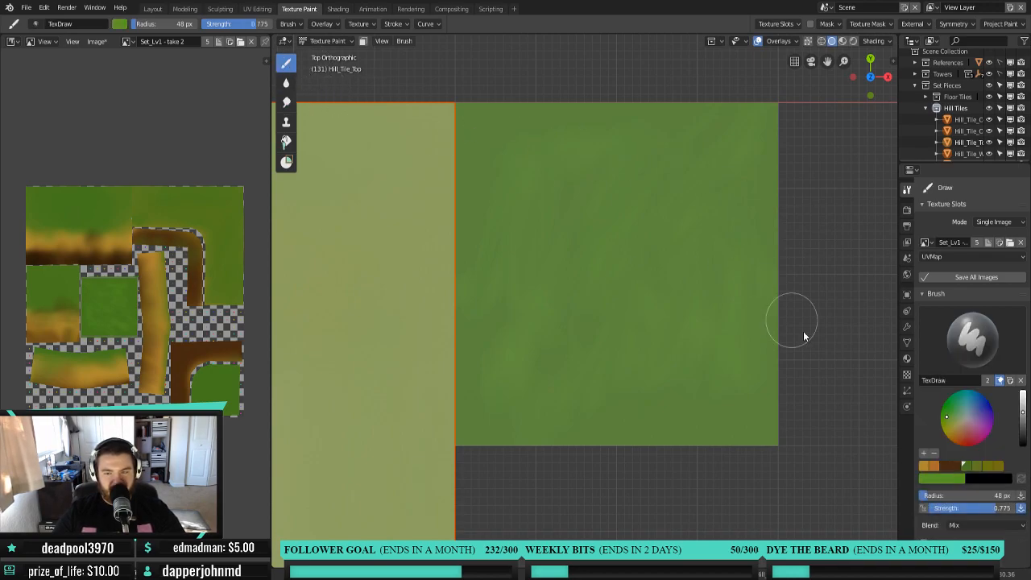
{"action": "left_click", "coordinate": [923, 465]}
{"action": "key", "text": "shift+f"}
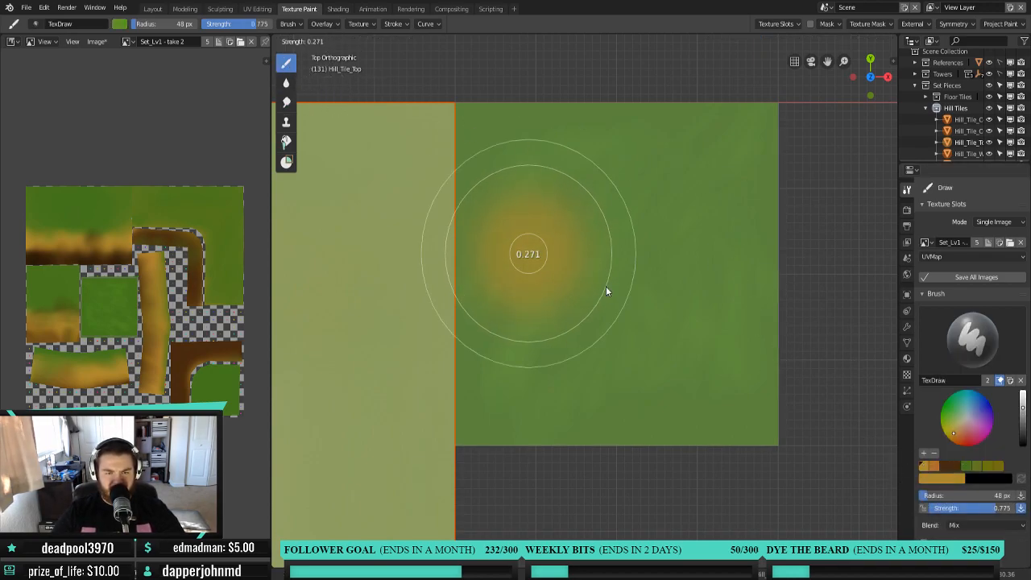
{"action": "left_click", "coordinate": [614, 295]}
{"action": "key", "text": "f"}
{"action": "left_click", "coordinate": [529, 260]}
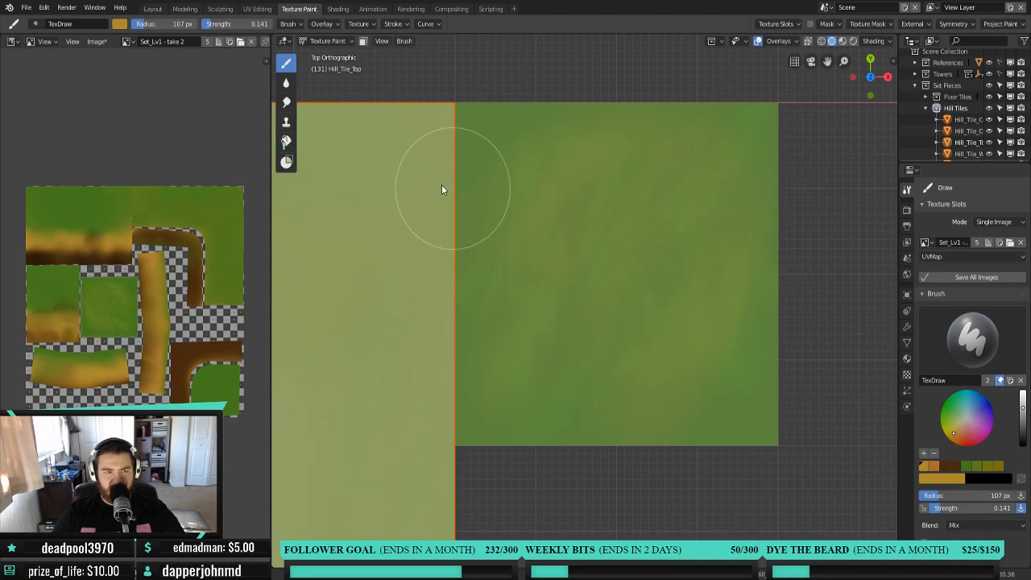
Smear the ochre into the top tile's green at strength 0.617 and paint more faint ochre strokes over it.
{"action": "left_click", "coordinate": [286, 101]}
{"action": "mouse_move", "coordinate": [610, 334]}
{"action": "left_mouse_down"}
{"action": "mouse_move", "coordinate": [629, 241]}
{"action": "mouse_move", "coordinate": [717, 273]}
{"action": "mouse_move", "coordinate": [663, 225]}
{"action": "mouse_move", "coordinate": [498, 384]}
{"action": "mouse_move", "coordinate": [609, 271]}
{"action": "mouse_move", "coordinate": [638, 192]}
{"action": "left_mouse_up"}
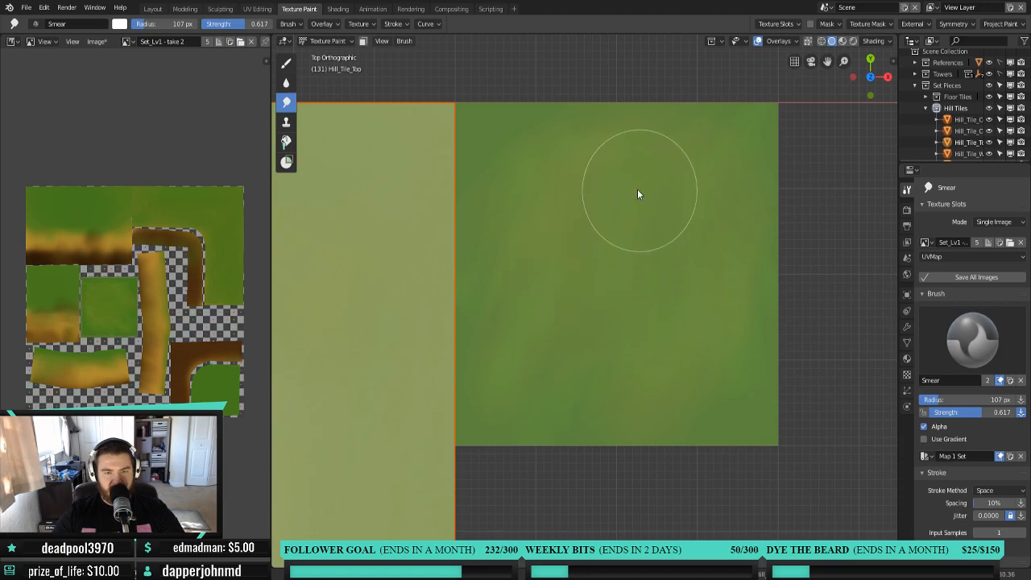
{"action": "left_click", "coordinate": [287, 62]}
{"action": "mouse_move", "coordinate": [567, 204]}
{"action": "left_mouse_down"}
{"action": "mouse_move", "coordinate": [711, 211]}
{"action": "mouse_move", "coordinate": [585, 461]}
{"action": "mouse_move", "coordinate": [757, 287]}
{"action": "mouse_move", "coordinate": [650, 422]}
{"action": "left_mouse_up"}
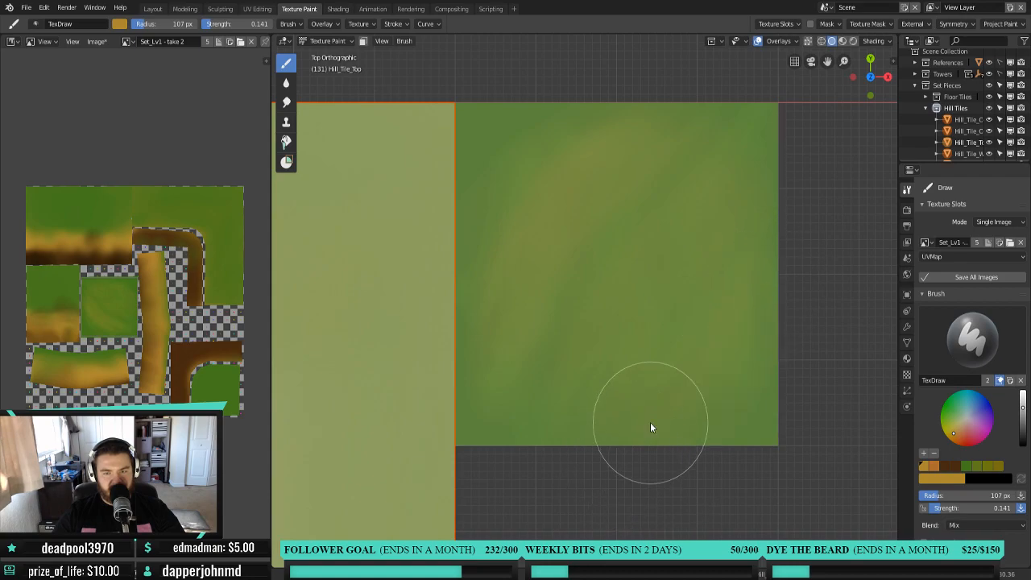
Save the painted Set_Lv1 - take 2 texture image.
{"action": "scroll", "coordinate": [643, 324], "scroll_direction": "down", "scroll_amount": 5}
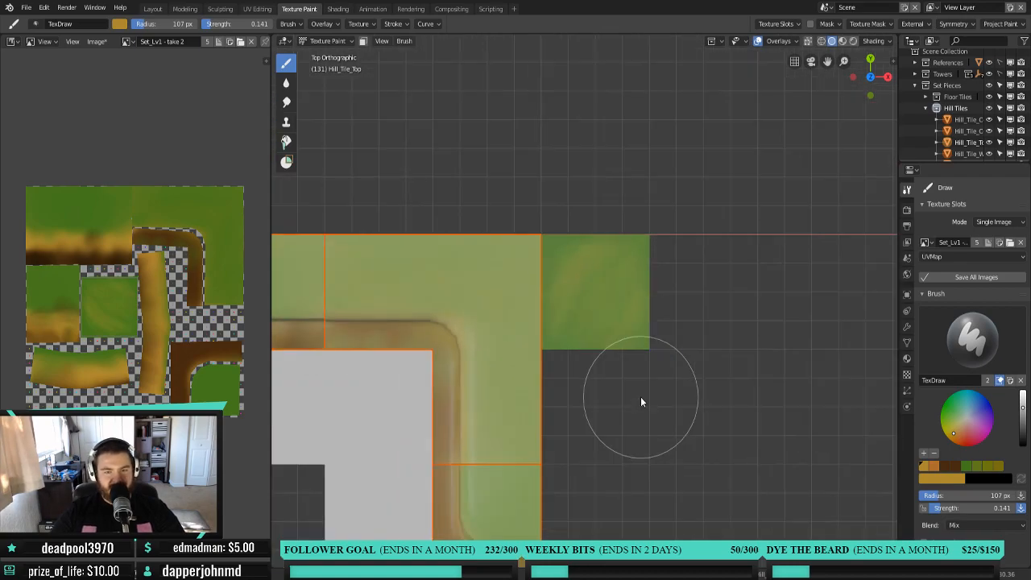
{"action": "scroll", "coordinate": [641, 401], "scroll_direction": "down", "scroll_amount": 4}
{"action": "middle_click_drag", "start_coordinate": [648, 377], "coordinate": [642, 360]}
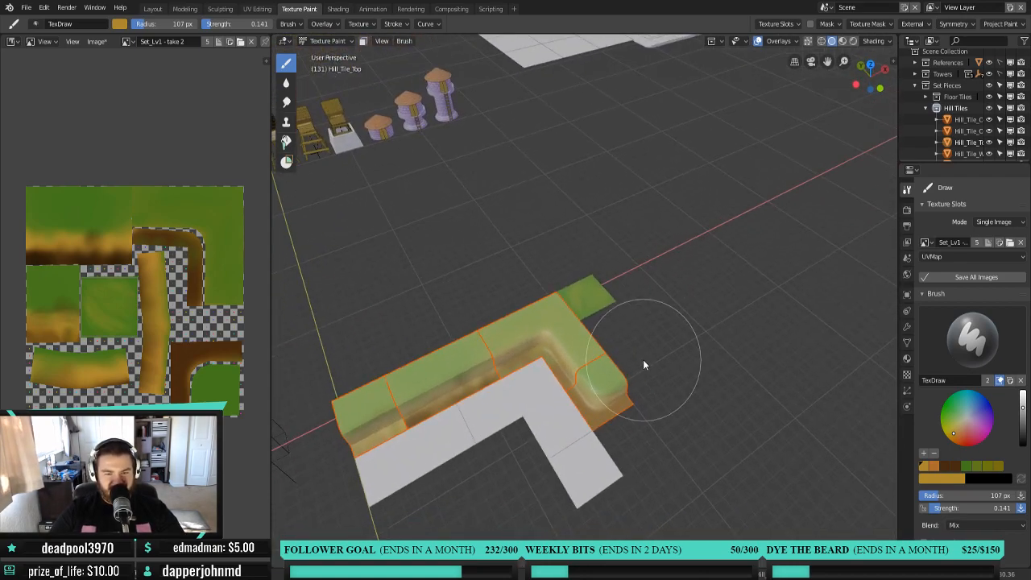
{"action": "key", "text": "alt+s"}
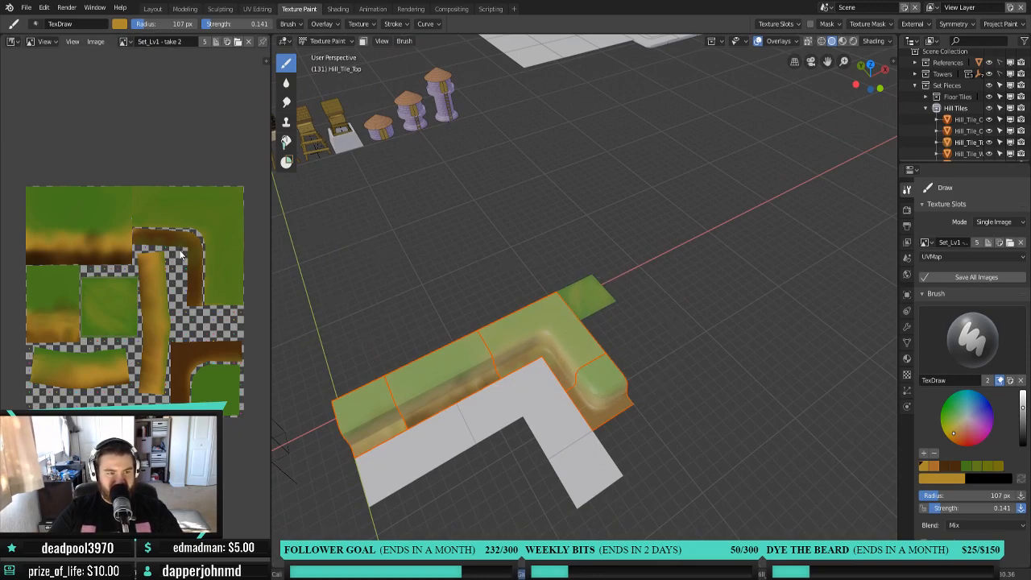
Create a new material for the flat top tile in the Shading workspace and name it Set_Lv1_Top.
{"action": "left_click", "coordinate": [339, 9]}
{"action": "left_click", "coordinate": [614, 171]}
{"action": "left_click", "coordinate": [569, 336]}
{"action": "left_click", "coordinate": [564, 336]}
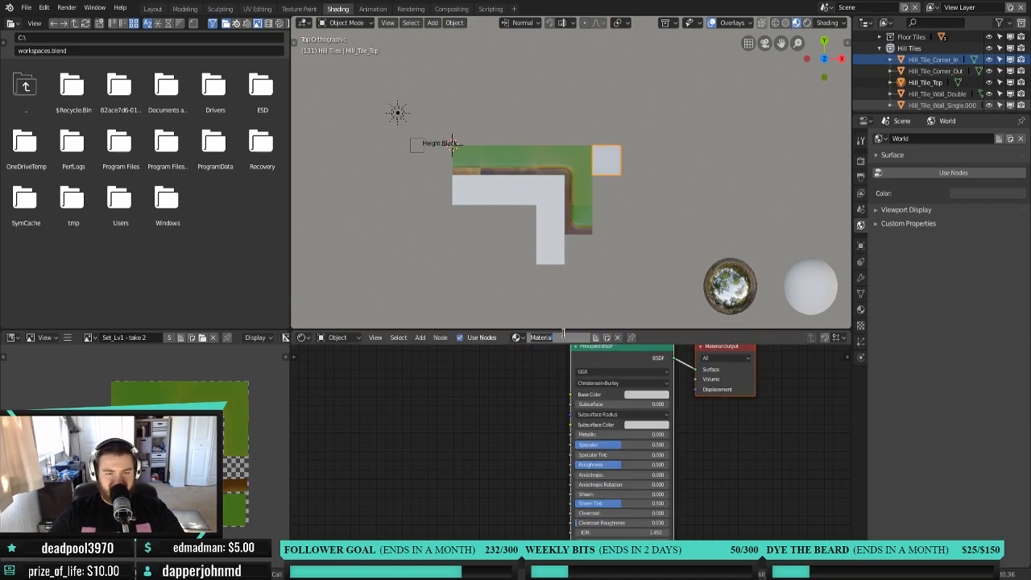
{"action": "type", "text": "Set_Lv1_Top"}
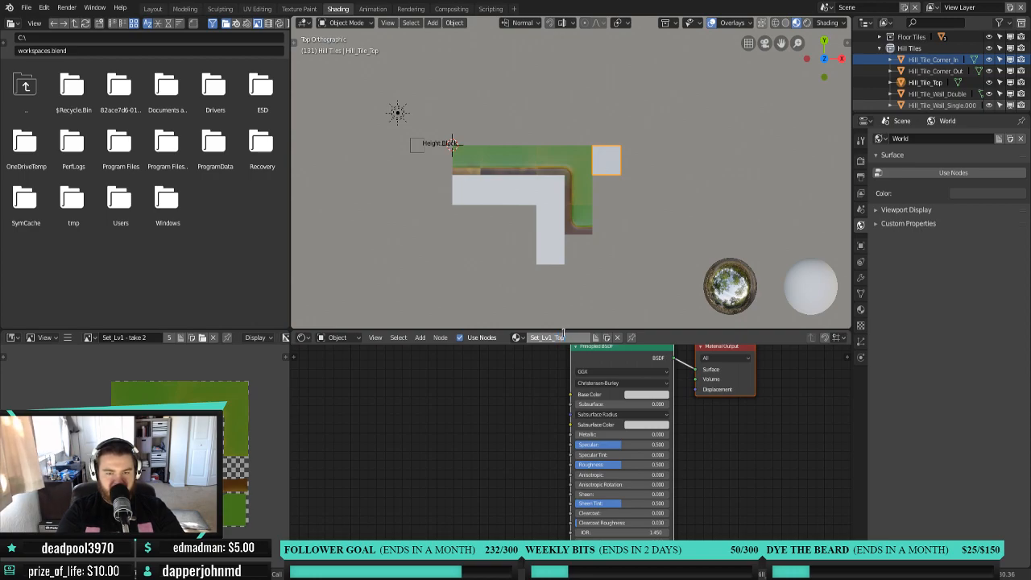
Add an Image Texture node using Set_Lv1 - take 2 and connect its Color output to the shader's Base Color.
{"action": "left_click", "coordinate": [401, 337]}
{"action": "mouse_move", "coordinate": [420, 338]}
{"action": "mouse_move", "coordinate": [437, 401]}
{"action": "left_click", "coordinate": [514, 465]}
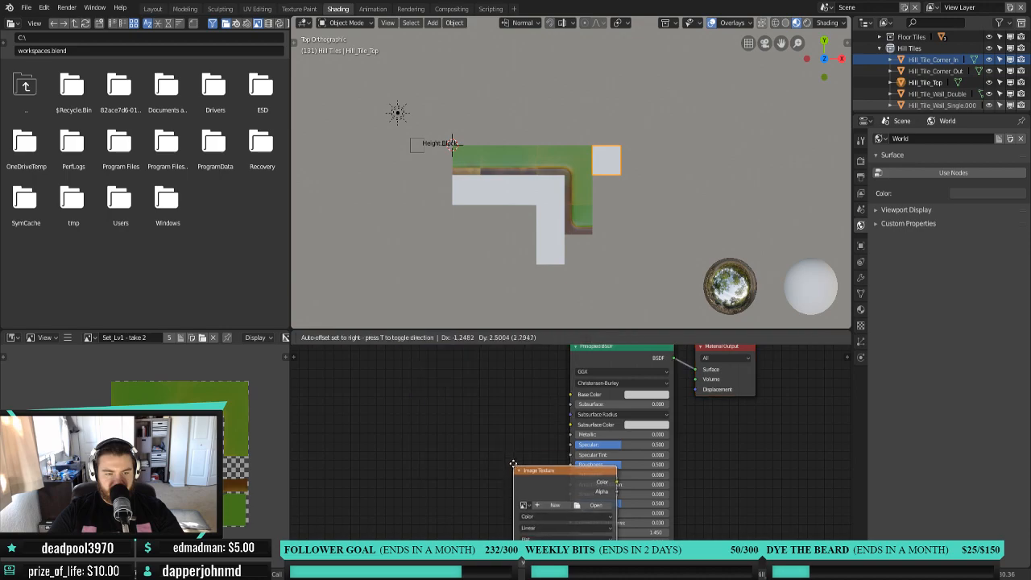
{"action": "left_click", "coordinate": [434, 382]}
{"action": "left_click", "coordinate": [445, 420]}
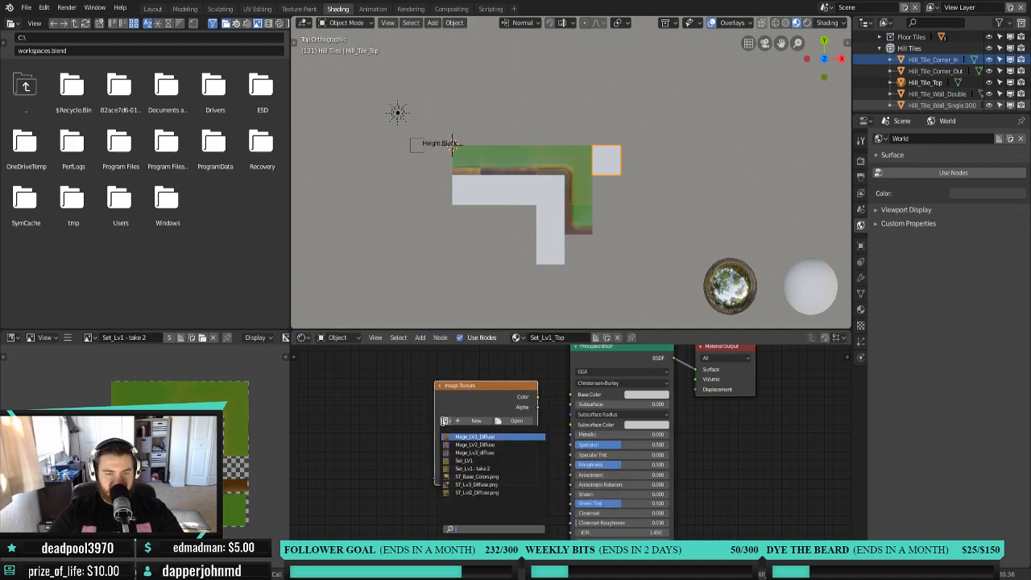
{"action": "left_click", "coordinate": [472, 469]}
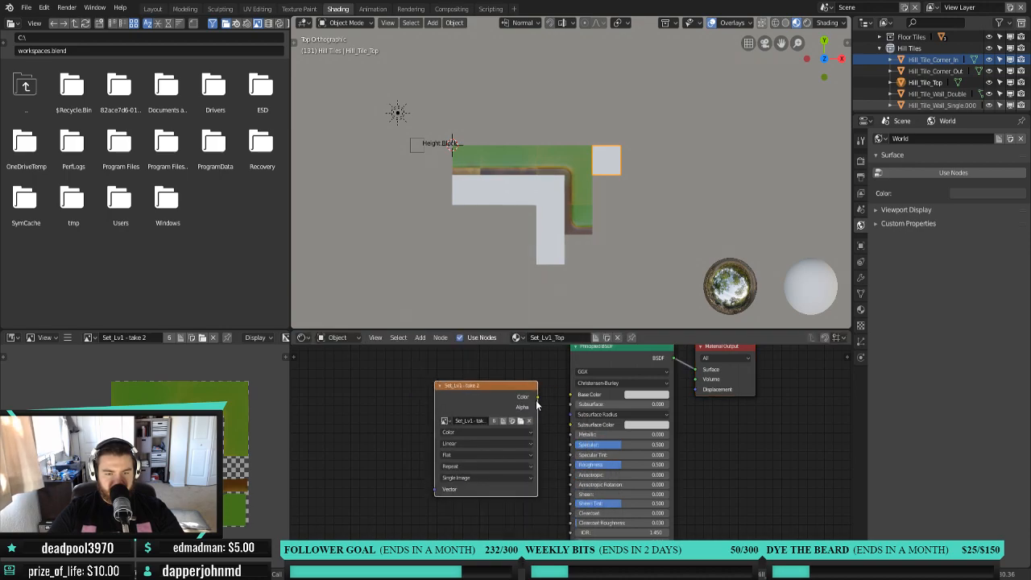
{"action": "left_click_drag", "start_coordinate": [538, 397], "coordinate": [571, 394]}
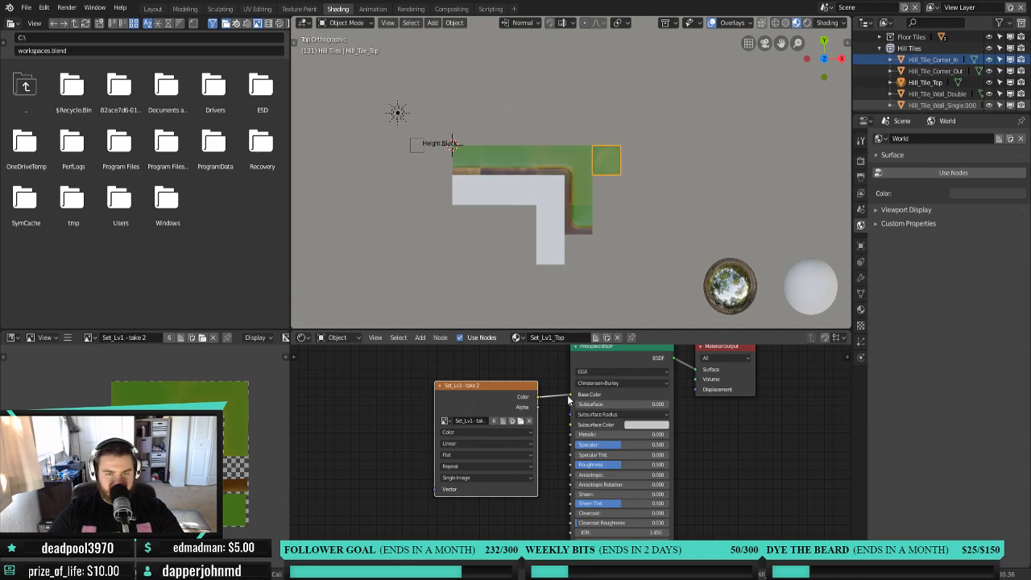
{"action": "middle_click_drag", "start_coordinate": [544, 256], "coordinate": [545, 164]}
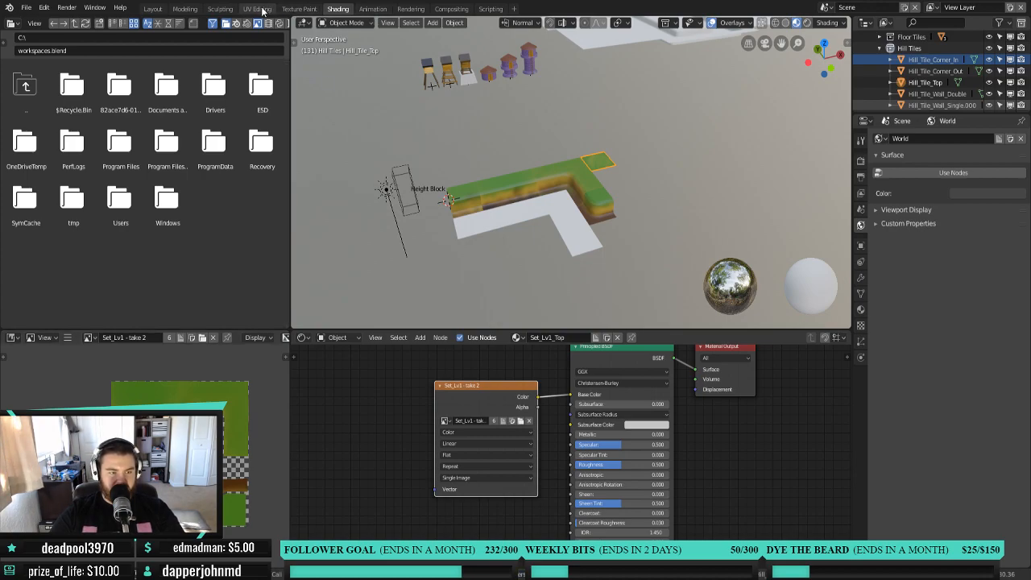
Widen the image editor in the Texture Paint workspace and collapse the Hill Tiles collection.
{"action": "left_click", "coordinate": [299, 9]}
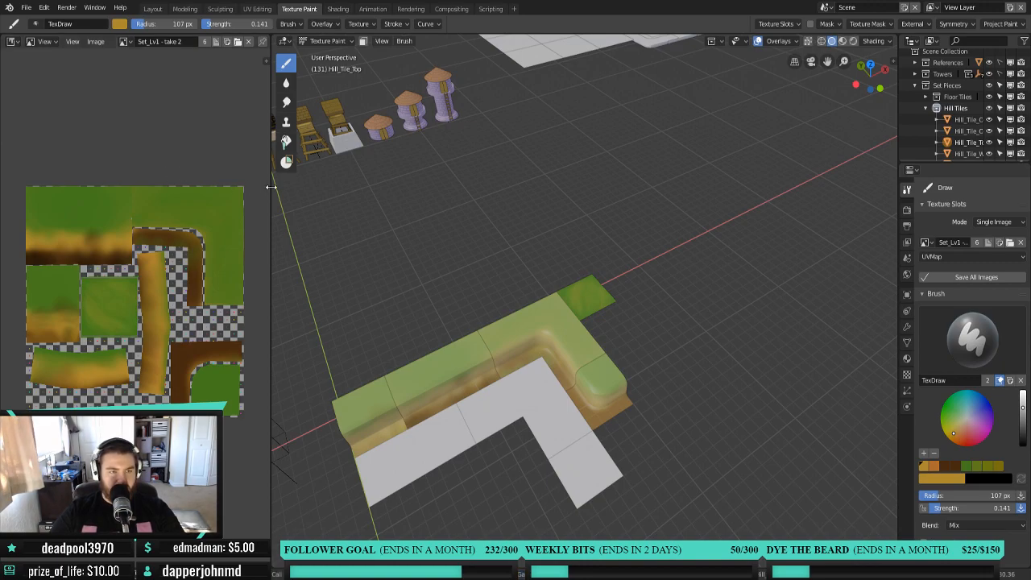
{"action": "left_click_drag", "start_coordinate": [271, 190], "coordinate": [332, 190]}
{"action": "mouse_move", "coordinate": [596, 284]}
{"action": "middle_mouse_down"}
{"action": "mouse_move", "coordinate": [577, 283]}
{"action": "mouse_move", "coordinate": [665, 202]}
{"action": "middle_mouse_up"}
{"action": "scroll", "coordinate": [580, 289], "scroll_direction": "up", "scroll_amount": 2}
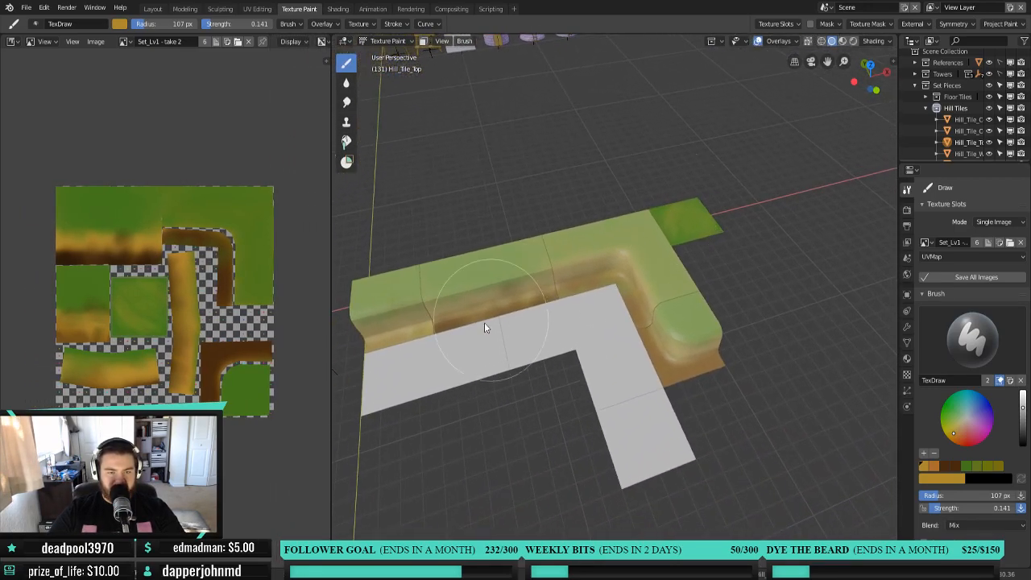
{"action": "left_click", "coordinate": [925, 108]}
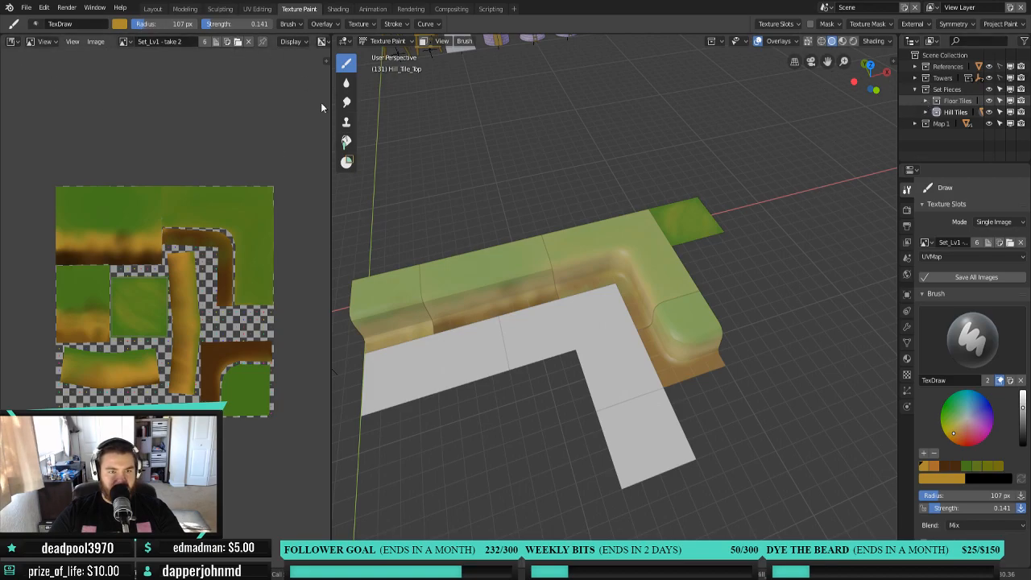
Select the floor tiles together in the UV Editing workspace and unwrap all their faces.
{"action": "left_click", "coordinate": [257, 9]}
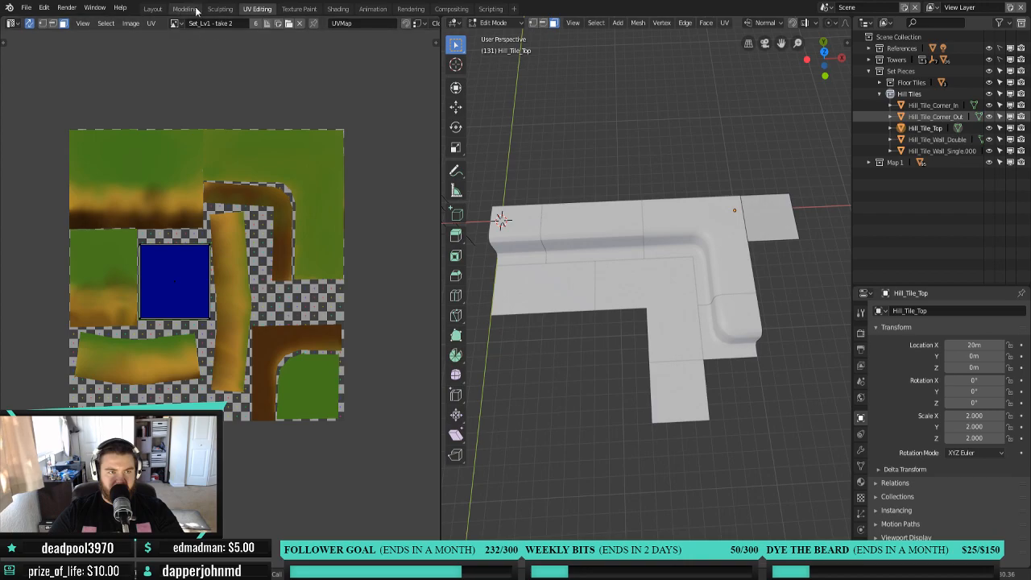
{"action": "key", "text": "Tab"}
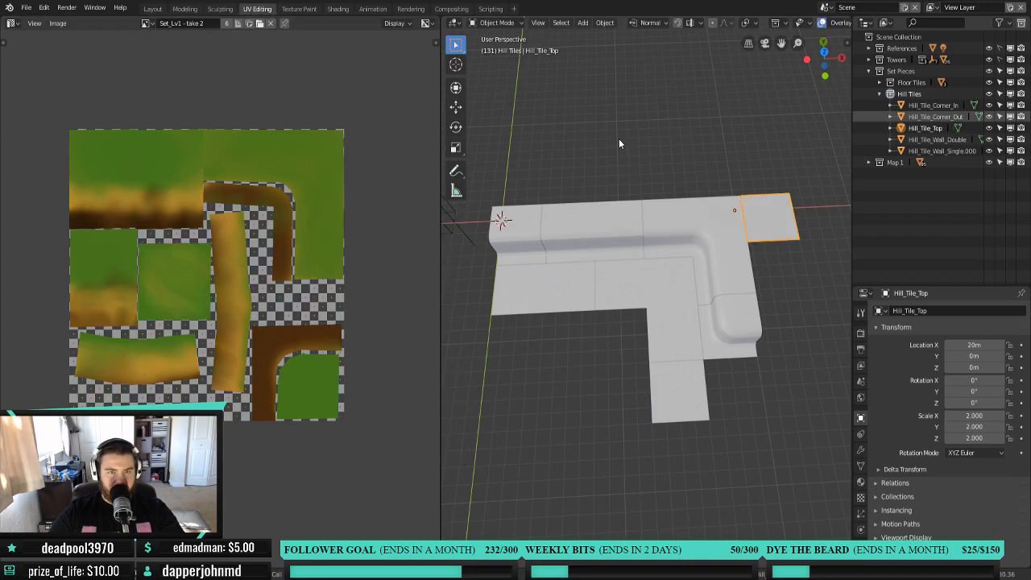
{"action": "left_click", "coordinate": [565, 284]}
{"action": "left_click", "coordinate": [660, 329], "text": "shift"}
{"action": "key", "text": "Tab"}
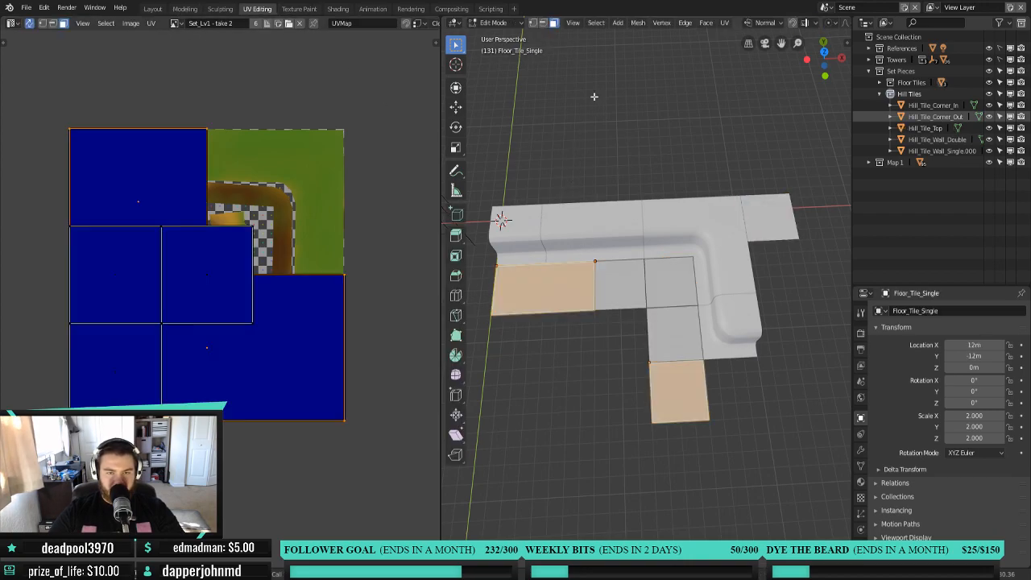
{"action": "key", "text": "ctrl+l"}
{"action": "key", "text": "u"}
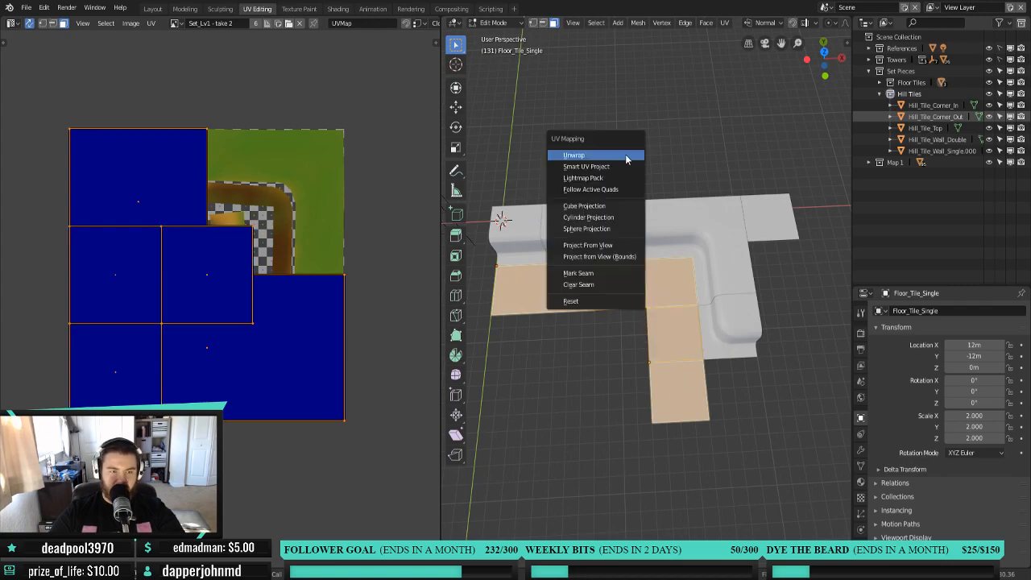
{"action": "left_click", "coordinate": [625, 155]}
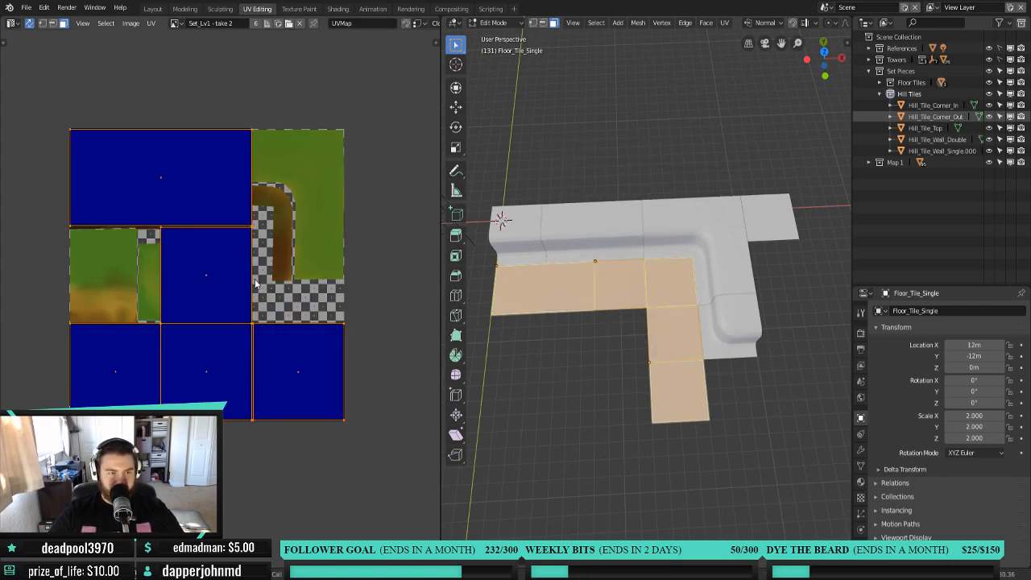
Create a new 1024 x 1024 px image named Set_Lv1_Floor with alpha and the UV Grid generated type.
{"action": "left_click", "coordinate": [175, 24]}
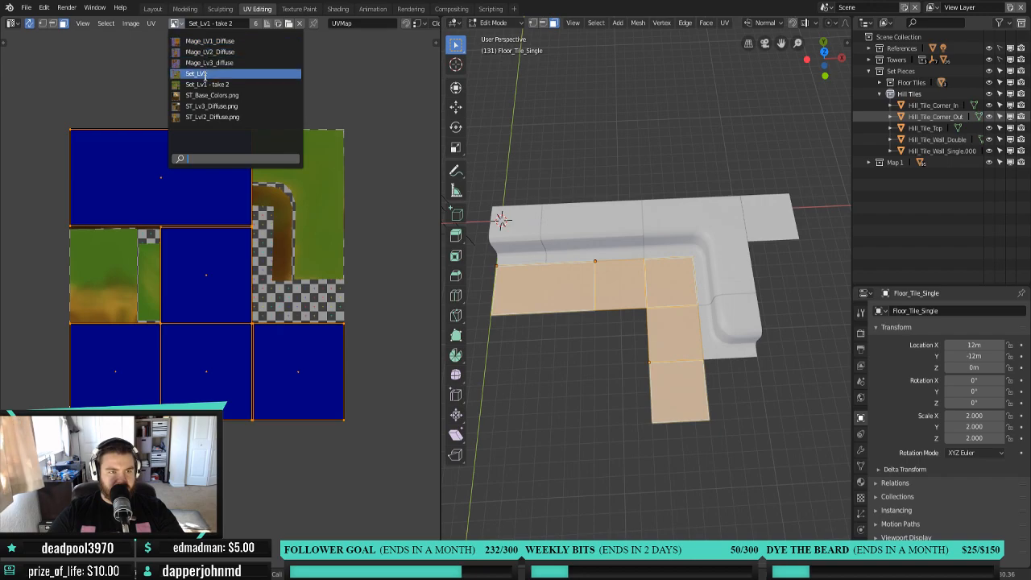
{"action": "left_click", "coordinate": [130, 23]}
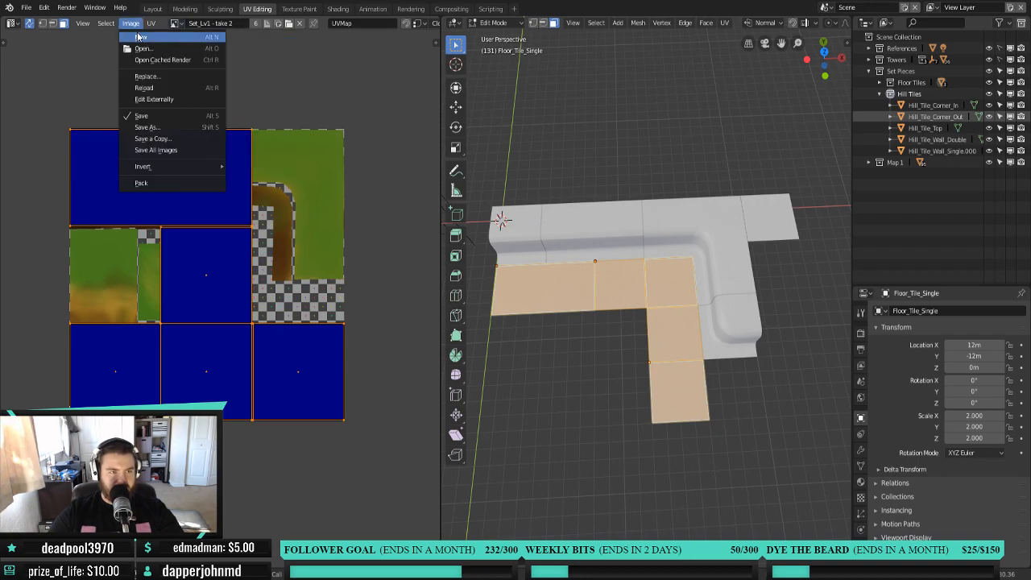
{"action": "left_click", "coordinate": [138, 36]}
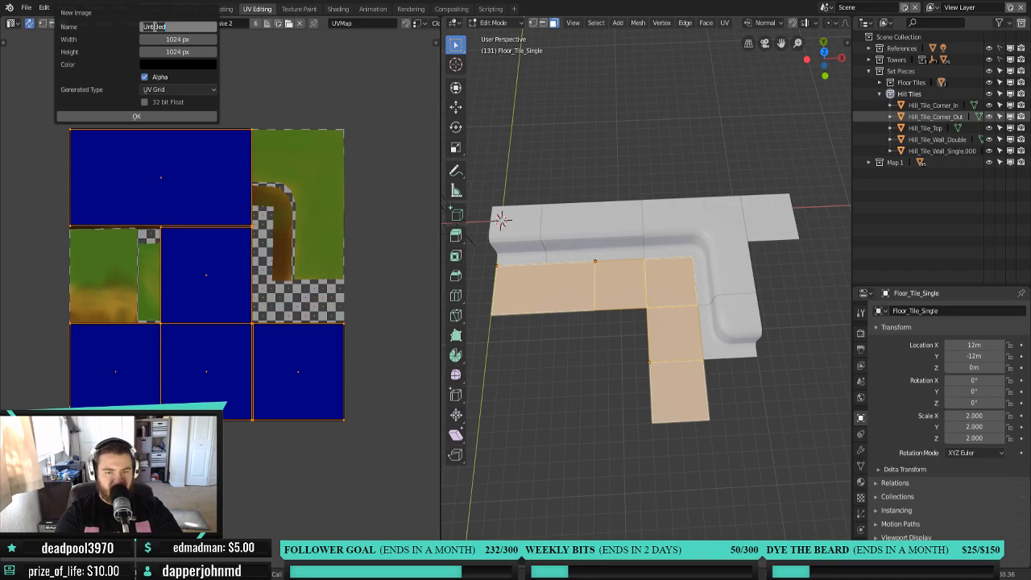
{"action": "type", "text": "Set_Lv1_Floor"}
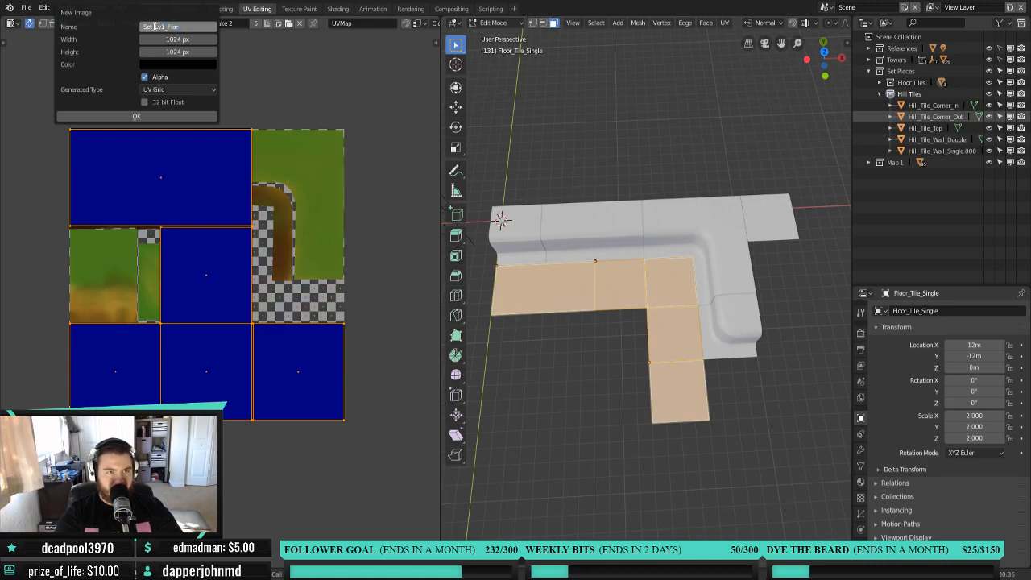
{"action": "left_click", "coordinate": [185, 116]}
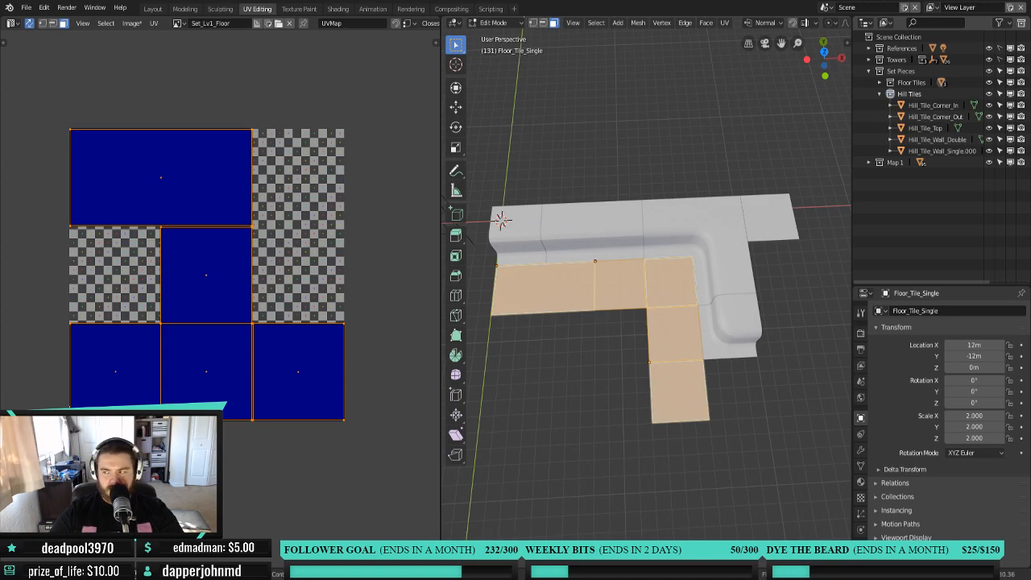
Return to Object Mode and select only the single floor tile at the end of the floor strip.
{"action": "mouse_move", "coordinate": [612, 394]}
{"action": "middle_mouse_down"}
{"action": "mouse_move", "coordinate": [695, 386]}
{"action": "mouse_move", "coordinate": [563, 394]}
{"action": "mouse_move", "coordinate": [601, 403]}
{"action": "middle_mouse_up"}
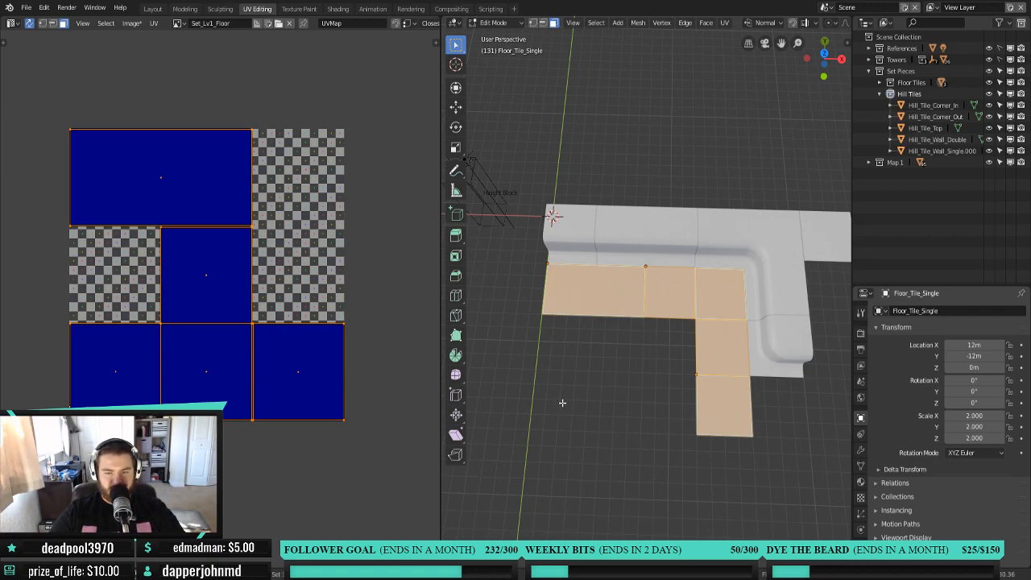
{"action": "middle_click_drag", "start_coordinate": [559, 403], "coordinate": [529, 398], "text": "shift"}
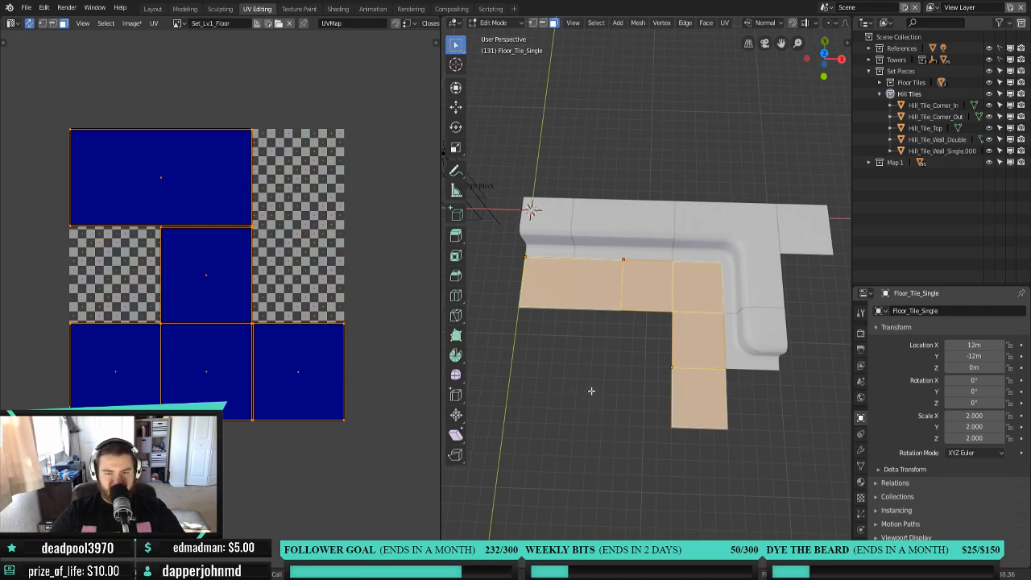
{"action": "left_click", "coordinate": [646, 284]}
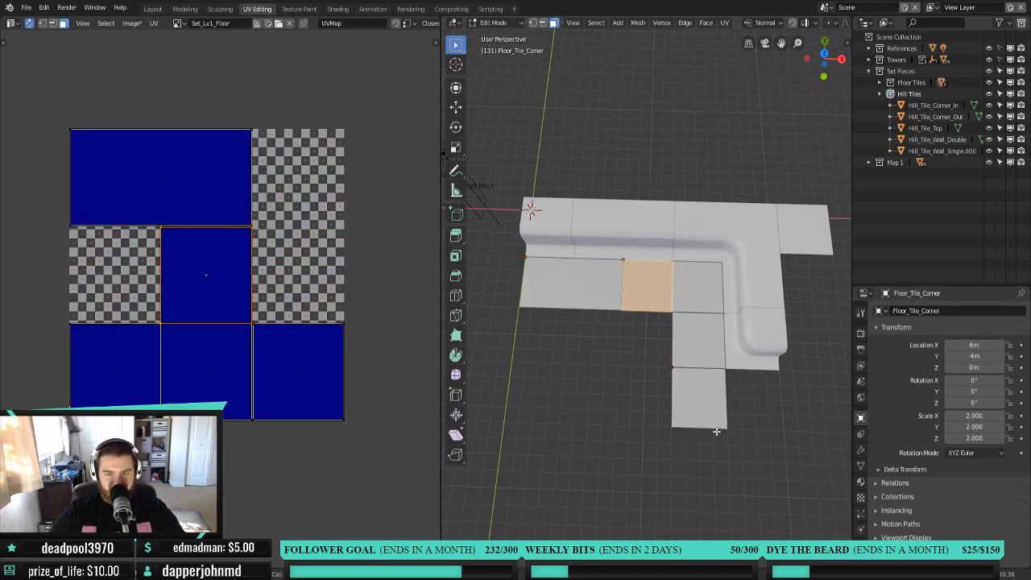
{"action": "key", "text": "Tab"}
{"action": "left_click", "coordinate": [700, 393]}
{"action": "middle_click_drag", "start_coordinate": [729, 401], "coordinate": [717, 398], "text": "shift"}
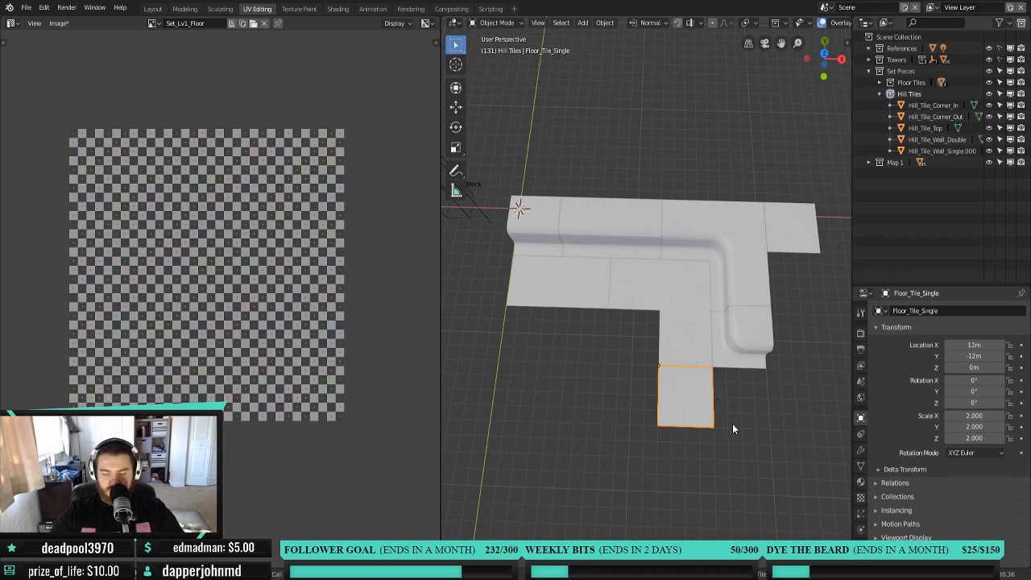
Examine the assembled map layout from the top view.
{"action": "key", "text": "KP_7"}
{"action": "middle_click_drag", "start_coordinate": [732, 423], "coordinate": [703, 360], "text": "shift"}
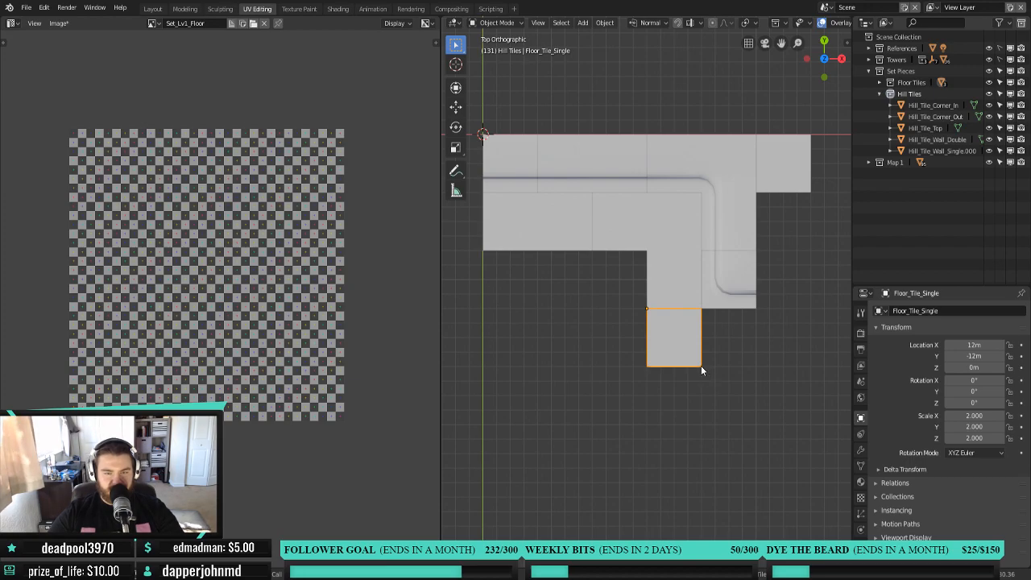
{"action": "scroll", "coordinate": [733, 330], "scroll_direction": "down", "scroll_amount": 5}
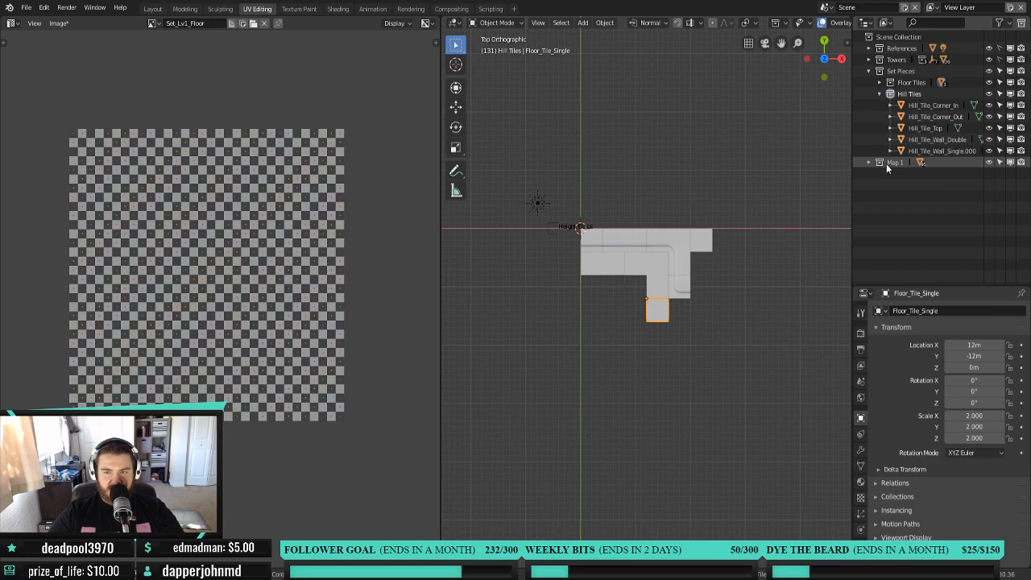
{"action": "middle_click_drag", "start_coordinate": [740, 165], "coordinate": [826, 482], "text": "shift"}
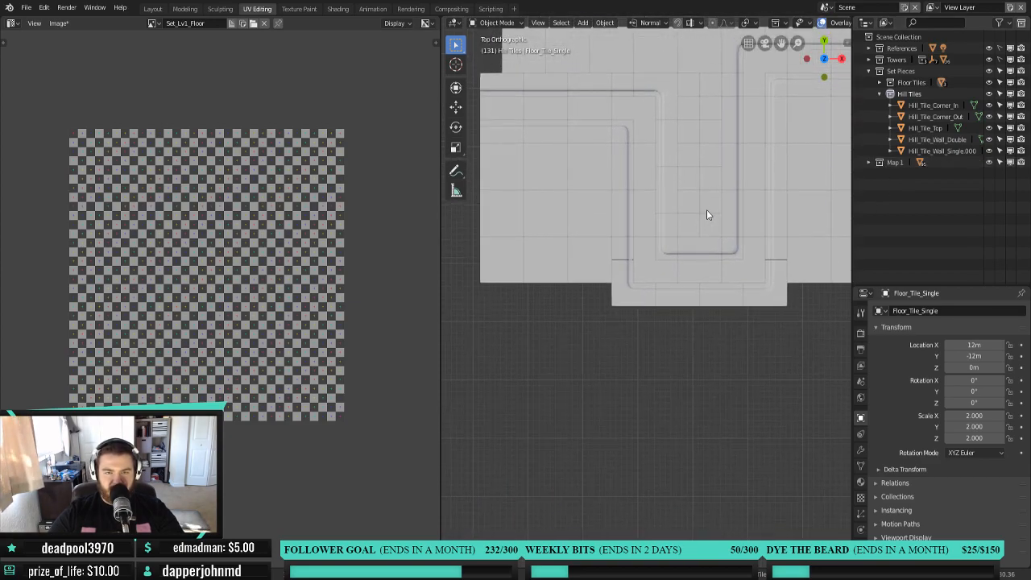
Compare the bends of the path in the map with the single floor tile at the end of the tile set.
{"action": "middle_click_drag", "start_coordinate": [706, 214], "coordinate": [706, 237], "text": "shift"}
{"action": "middle_click_drag", "start_coordinate": [798, 232], "coordinate": [697, 297], "text": "shift"}
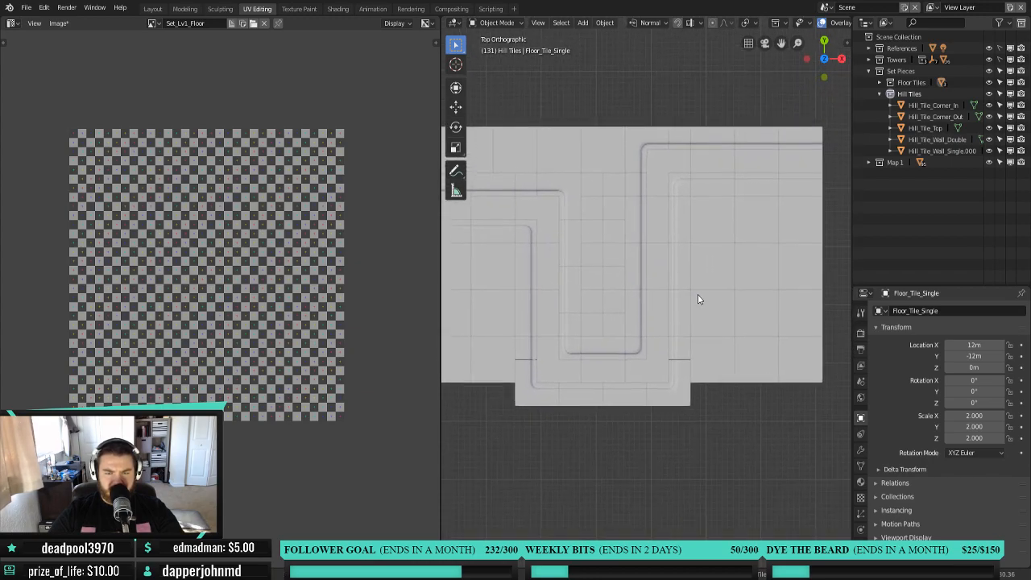
{"action": "middle_click_drag", "start_coordinate": [588, 355], "coordinate": [675, 348], "text": "shift"}
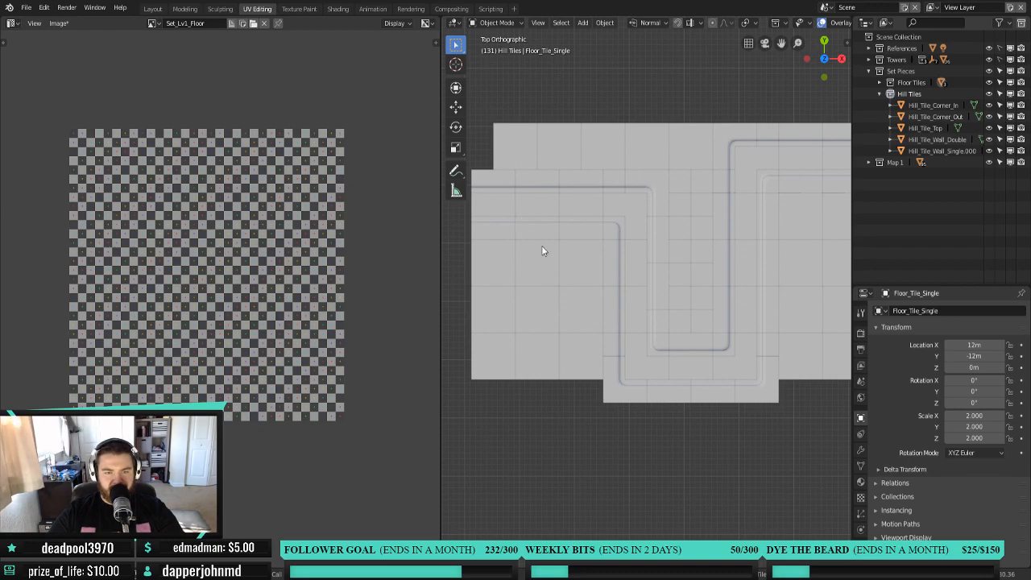
{"action": "middle_click_drag", "start_coordinate": [538, 512], "coordinate": [847, 184], "text": "shift"}
{"action": "scroll", "coordinate": [664, 479], "scroll_direction": "up", "scroll_amount": 6}
{"action": "middle_click_drag", "start_coordinate": [662, 481], "coordinate": [685, 270], "text": "shift"}
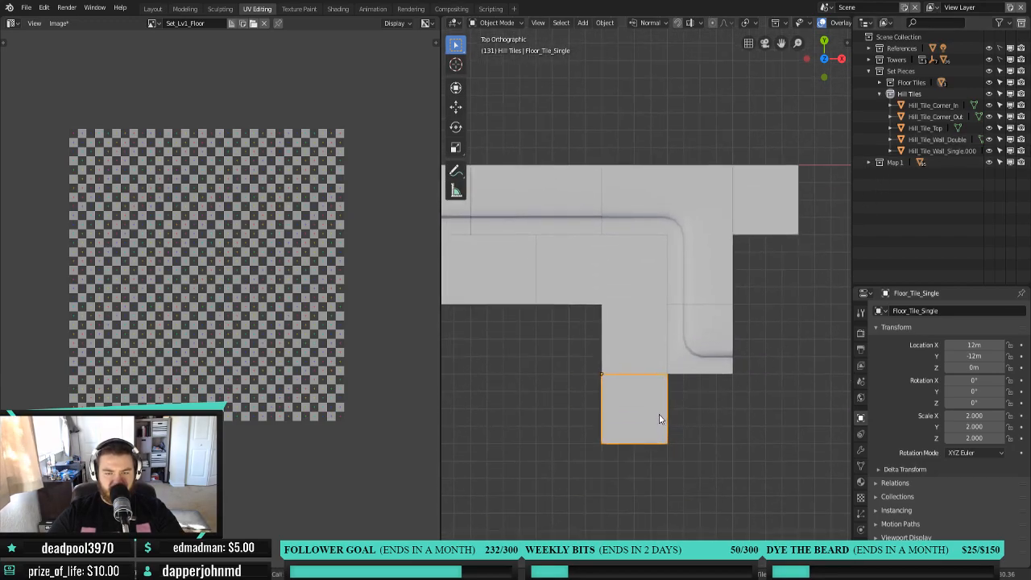
{"action": "scroll", "coordinate": [653, 414], "scroll_direction": "down", "scroll_amount": 2}
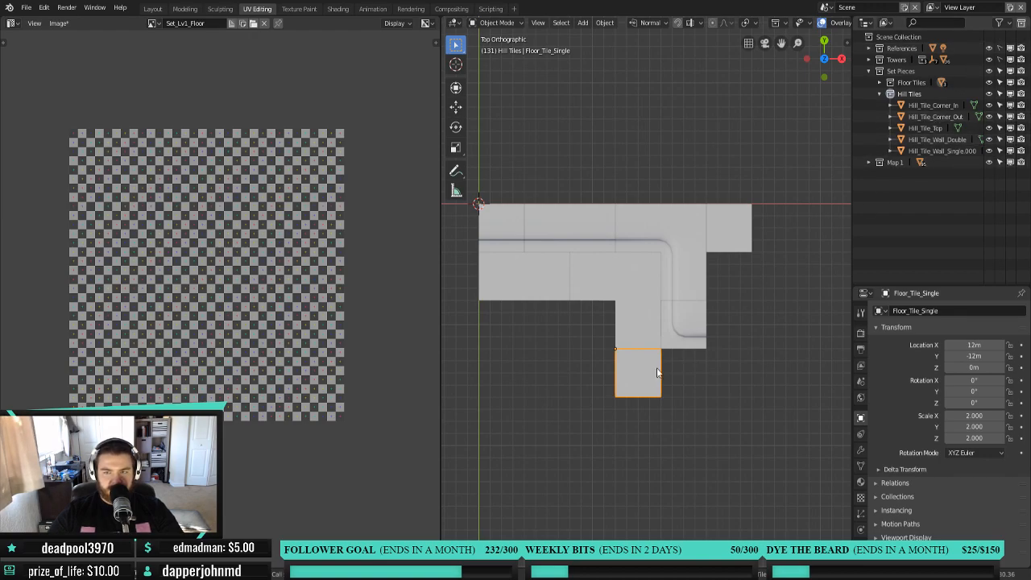
Find the single floor tile in the Floor Tiles collection and rename it Floor_Tile_Single_Straight.
{"action": "left_click", "coordinate": [938, 150]}
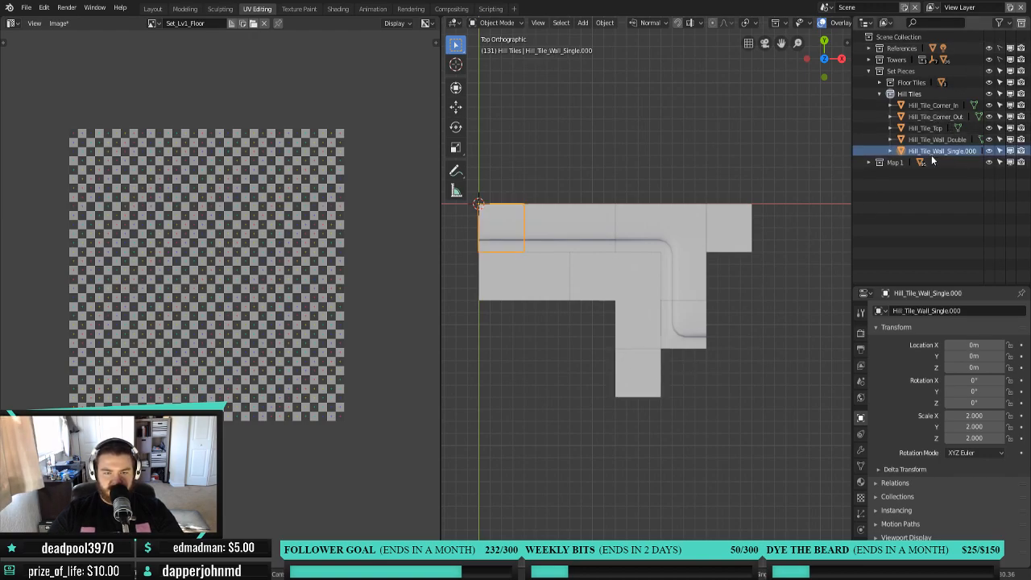
{"action": "left_click", "coordinate": [653, 374]}
{"action": "left_click", "coordinate": [879, 93]}
{"action": "left_click", "coordinate": [881, 83]}
{"action": "left_click", "coordinate": [930, 117]}
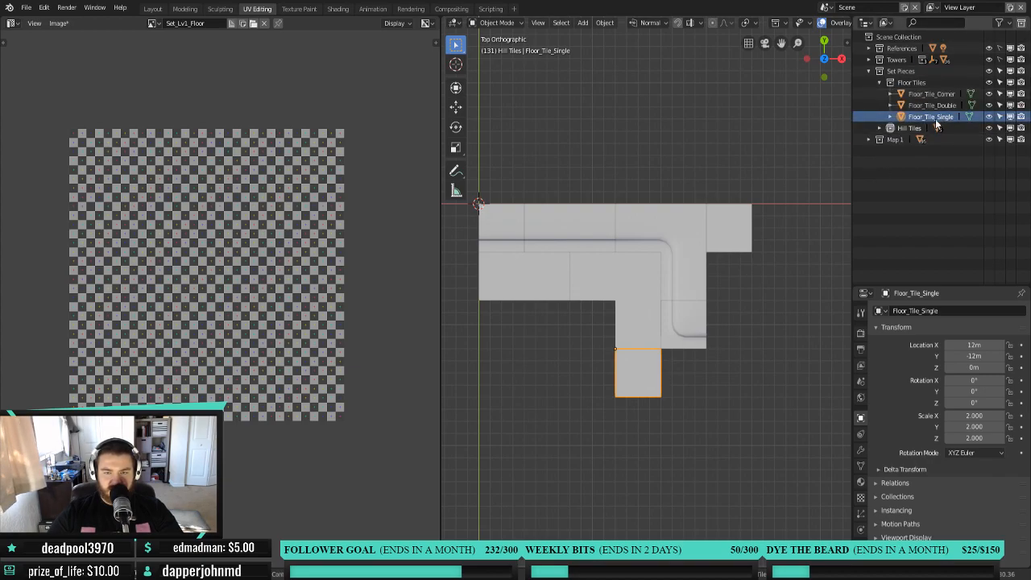
{"action": "right_click", "coordinate": [938, 116]}
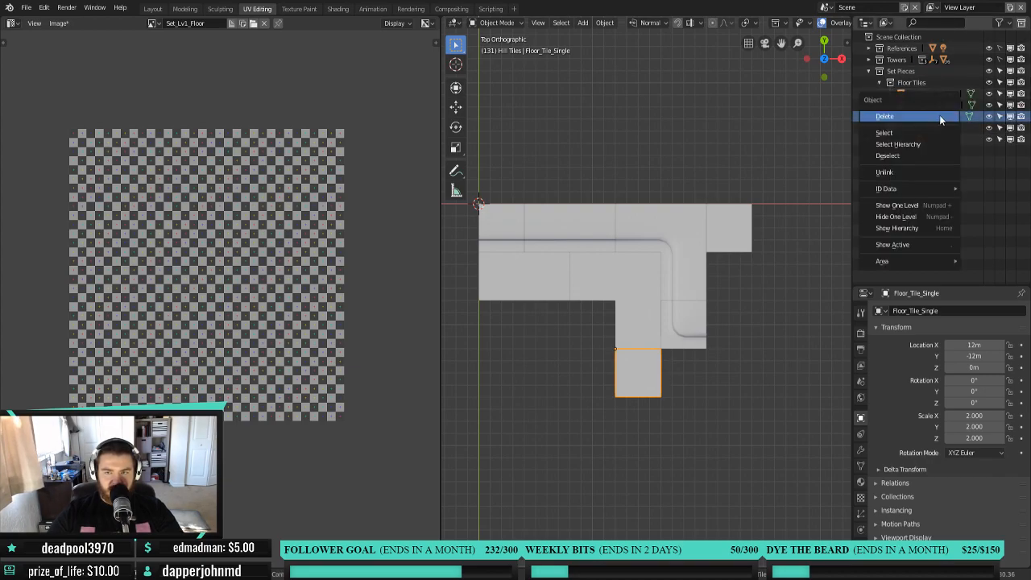
{"action": "mouse_move", "coordinate": [900, 260]}
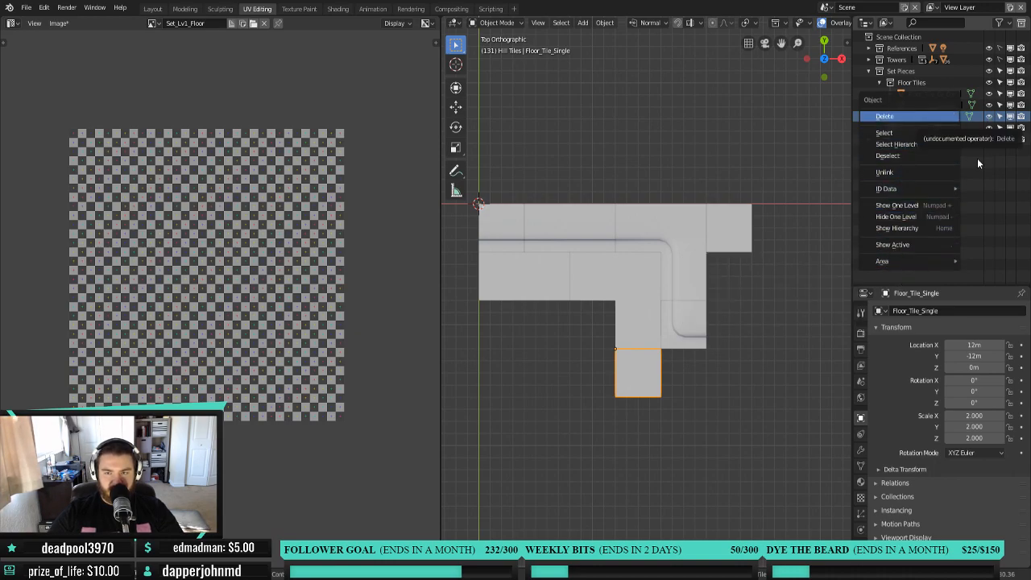
{"action": "double_click", "coordinate": [939, 117]}
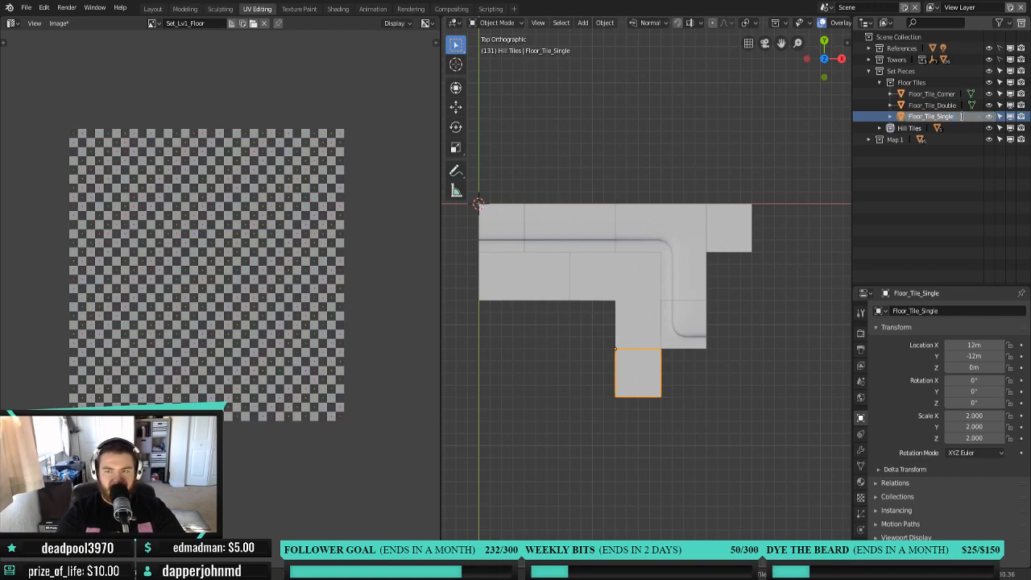
{"action": "type", "text": "_Straight"}
{"action": "key", "text": "Return"}
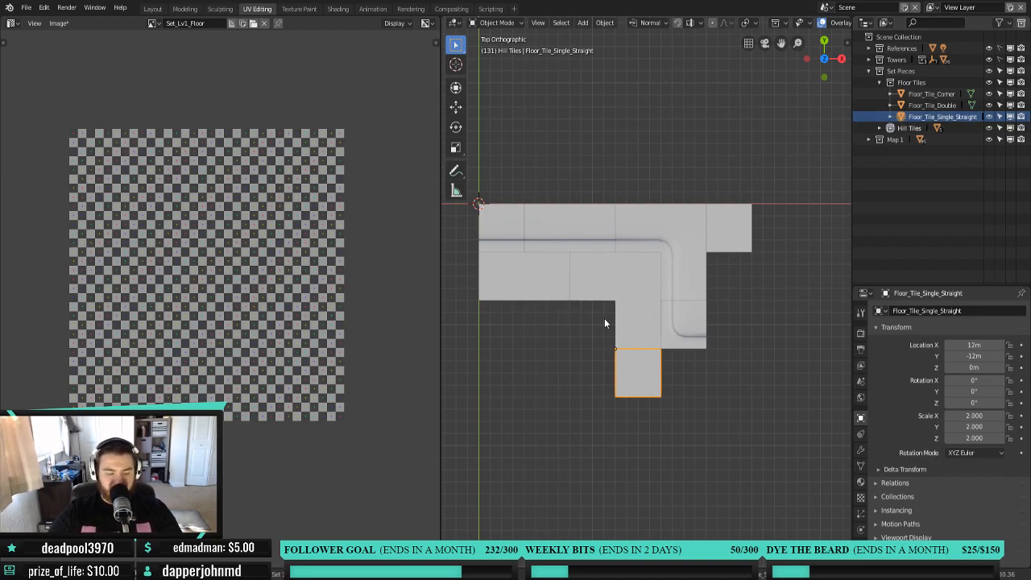
Duplicate the straight single floor tile, snap the copy beside it at X 16 m, Y -12 m, and name it Floor_Tile_Single_Curved.
{"action": "key", "text": "shift+d"}
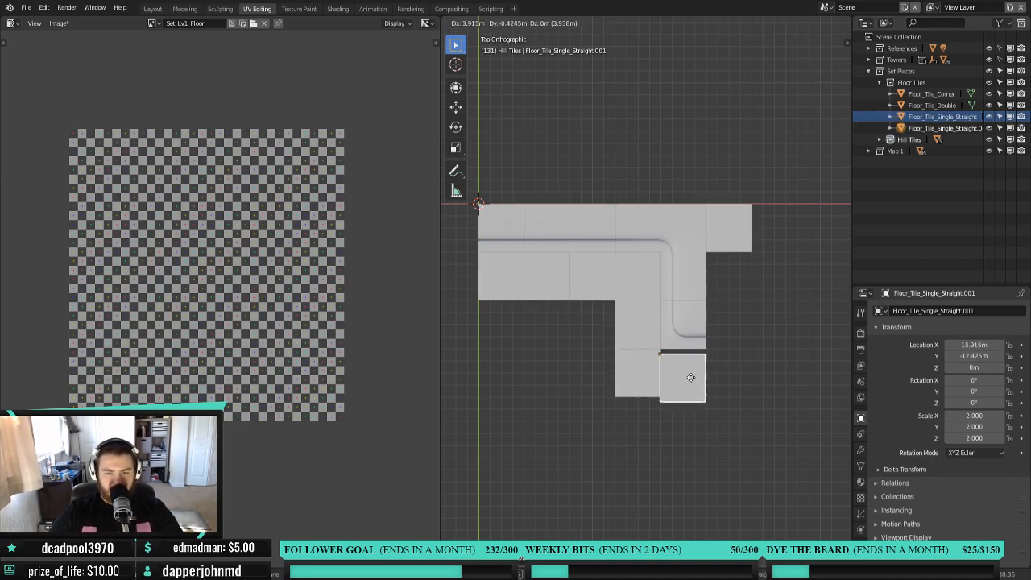
{"action": "right_click", "coordinate": [696, 382]}
{"action": "key", "text": "shift+Tab"}
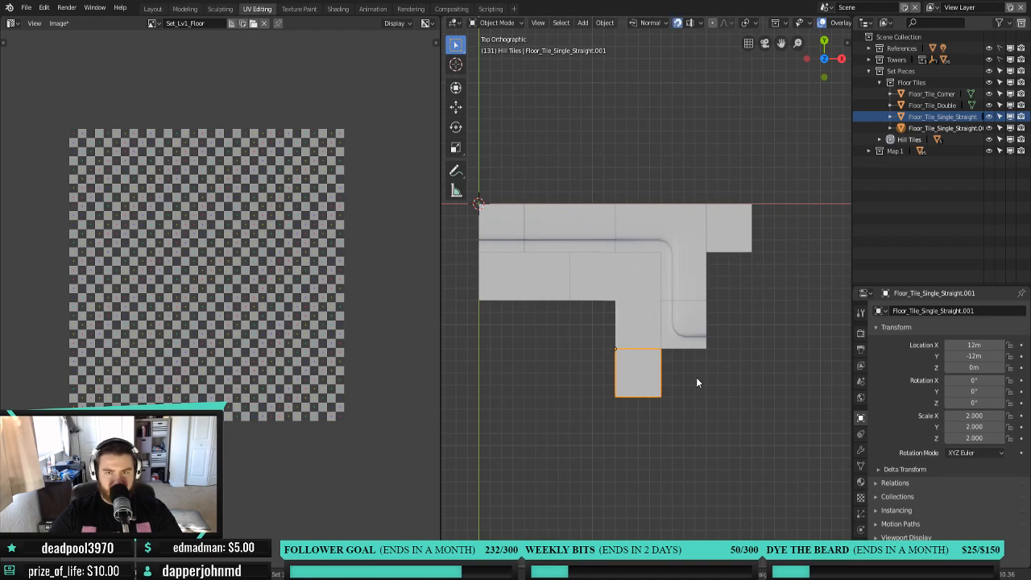
{"action": "key", "text": "g"}
{"action": "left_click", "coordinate": [711, 373]}
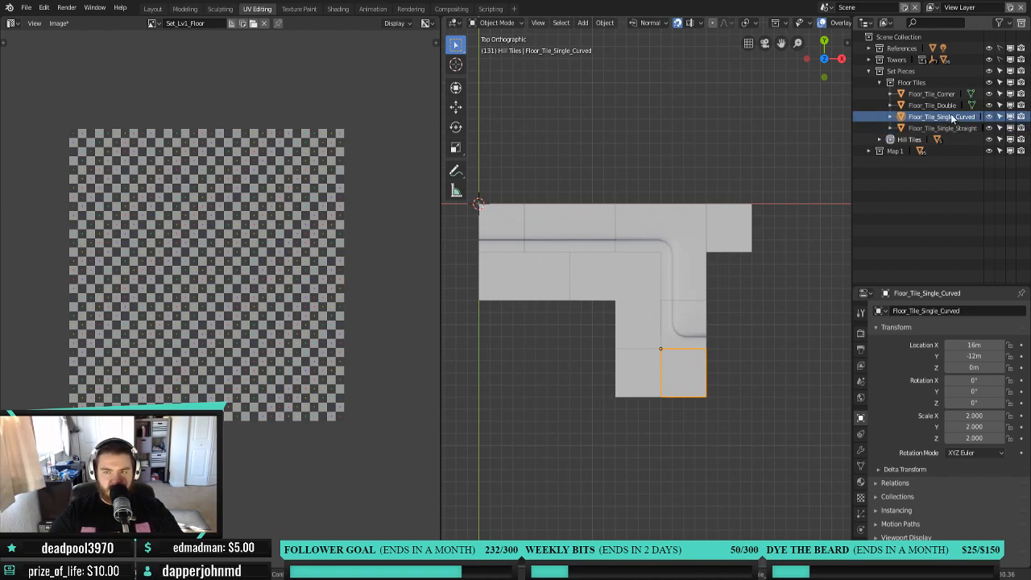
Swap the two single tiles so Floor_Tile_Single_Curved is at X 12 m and Floor_Tile_Single_Straight is at X 16 m.
{"action": "left_click", "coordinate": [630, 372], "text": "shift"}
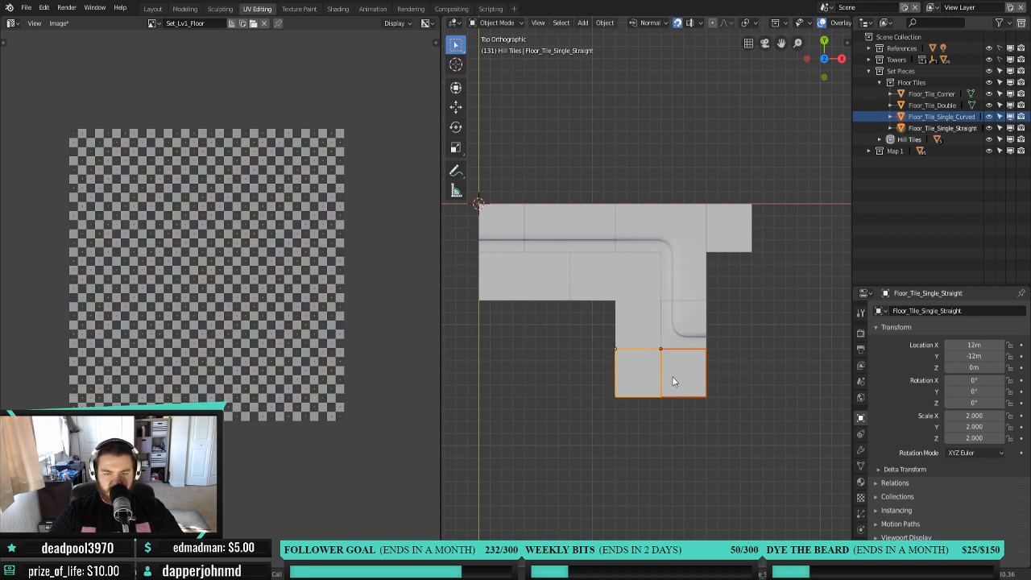
{"action": "left_click", "coordinate": [637, 368]}
{"action": "mouse_move", "coordinate": [649, 376]}
{"action": "left_mouse_down"}
{"action": "mouse_move", "coordinate": [716, 376]}
{"action": "mouse_move", "coordinate": [626, 367]}
{"action": "mouse_move", "coordinate": [651, 361]}
{"action": "mouse_move", "coordinate": [641, 372]}
{"action": "left_mouse_up"}
{"action": "left_click", "coordinate": [940, 117]}
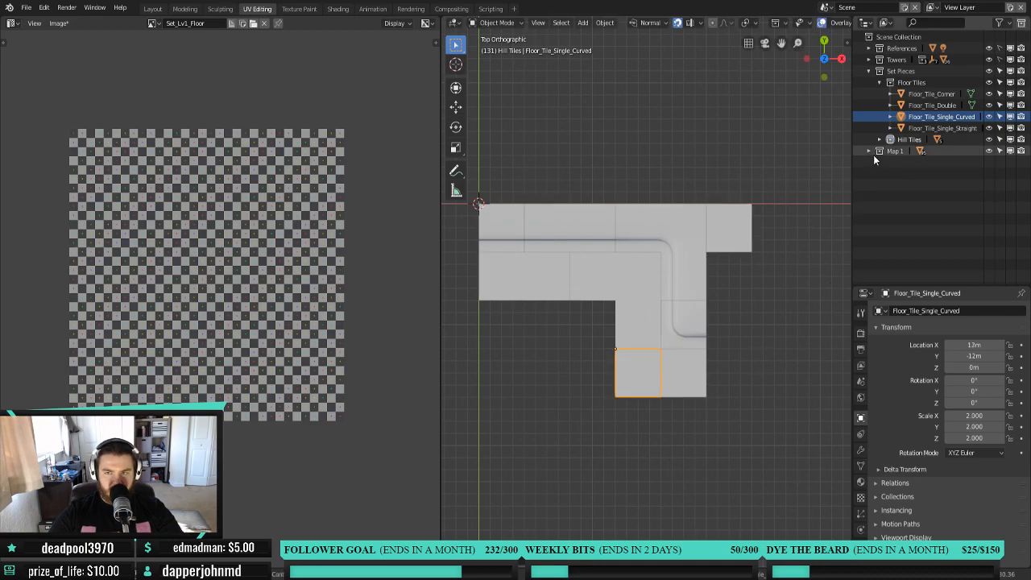
Edit the double, corner, curved and straight floor tiles together, unwrap all their faces and check the spacing of the UV islands.
{"action": "left_click", "coordinate": [540, 280], "text": "shift"}
{"action": "left_click", "coordinate": [693, 389], "text": "shift"}
{"action": "key", "text": "Tab"}
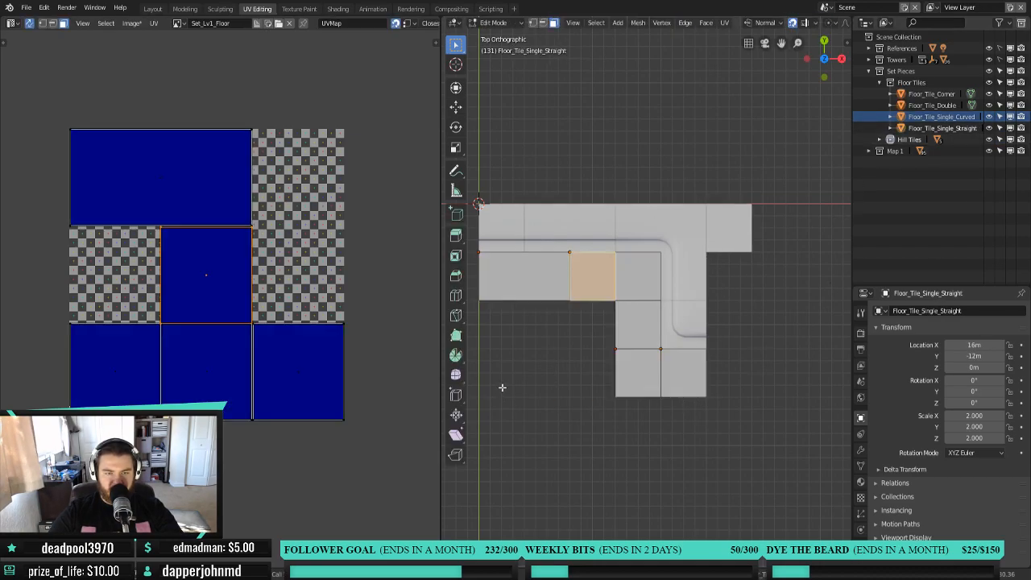
{"action": "key", "text": "u"}
{"action": "left_click", "coordinate": [546, 364]}
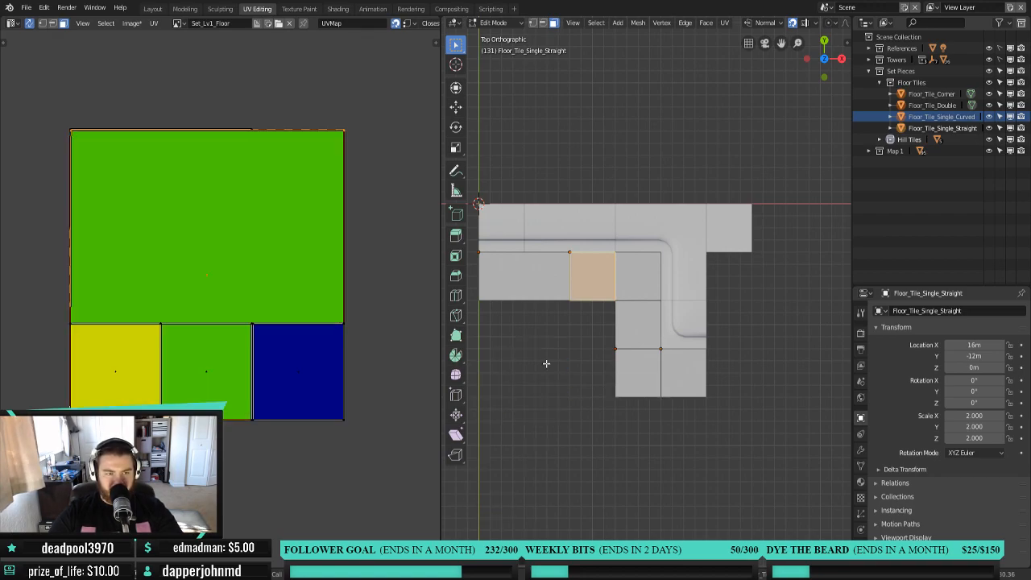
{"action": "key", "text": "a"}
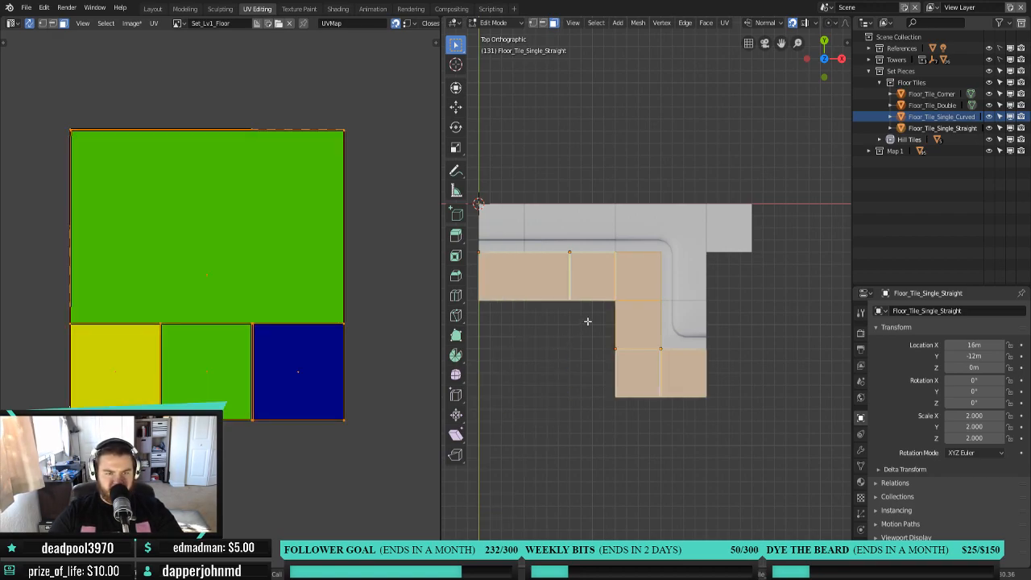
{"action": "key", "text": "u"}
{"action": "left_click", "coordinate": [587, 322]}
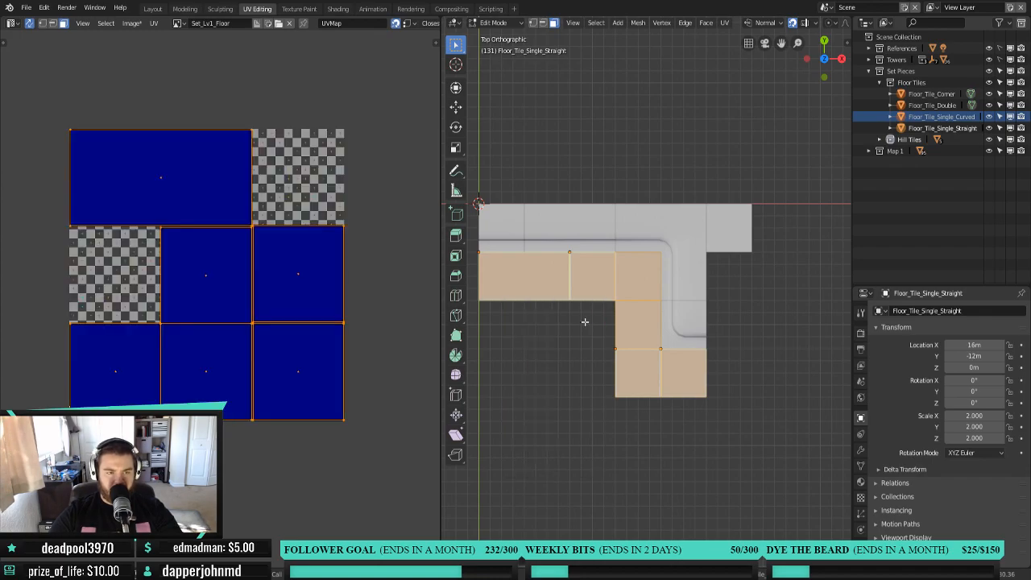
{"action": "scroll", "coordinate": [298, 308], "scroll_direction": "up", "scroll_amount": 5}
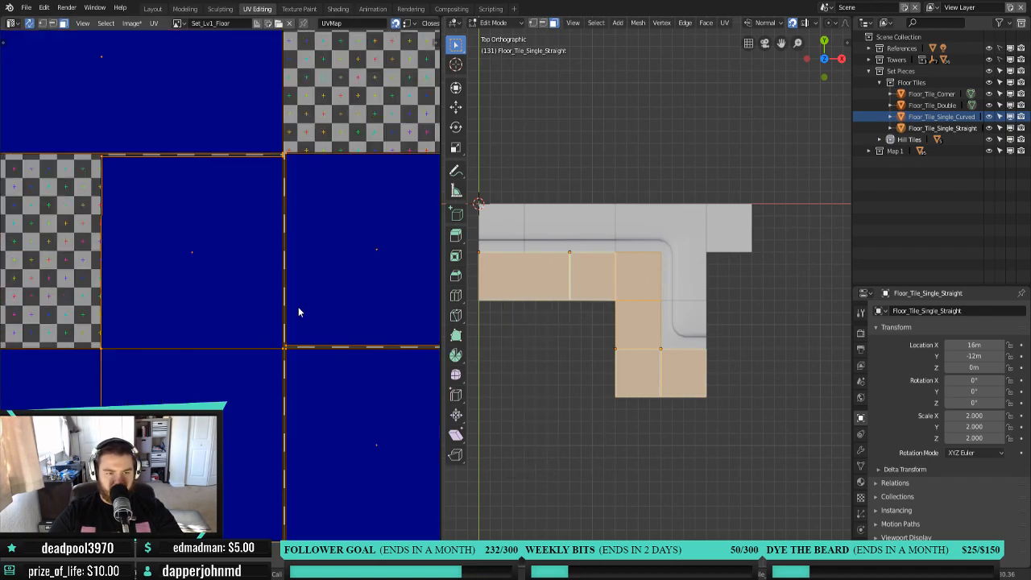
{"action": "scroll", "coordinate": [298, 311], "scroll_direction": "down", "scroll_amount": 4}
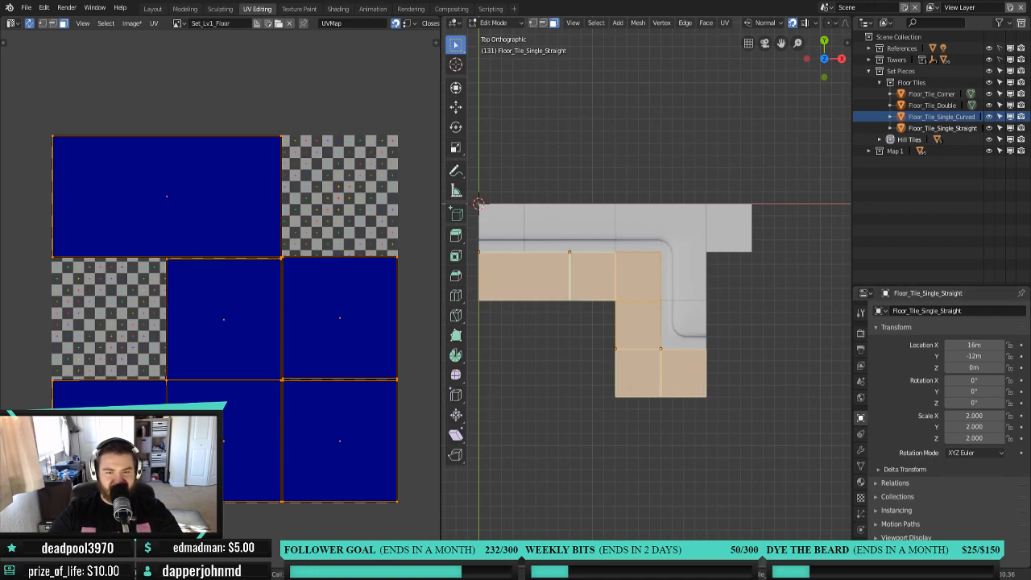
Switch to the Texture Paint workspace and set Set_Lv1_Floor as the single image to paint on.
{"action": "scroll", "coordinate": [646, 286], "scroll_direction": "up", "scroll_amount": 2}
{"action": "middle_click_drag", "start_coordinate": [545, 378], "coordinate": [644, 383]}
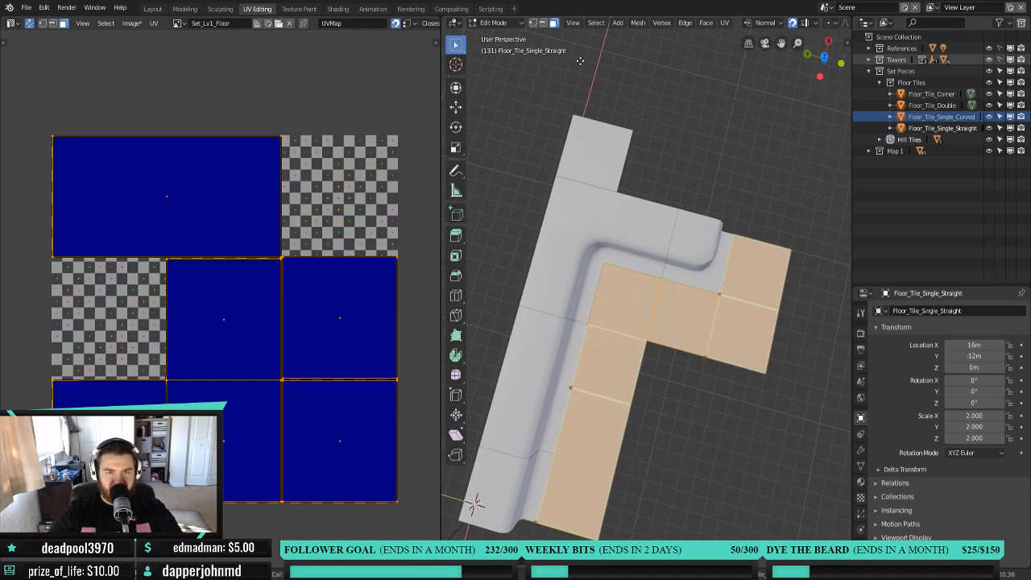
{"action": "left_click", "coordinate": [497, 24]}
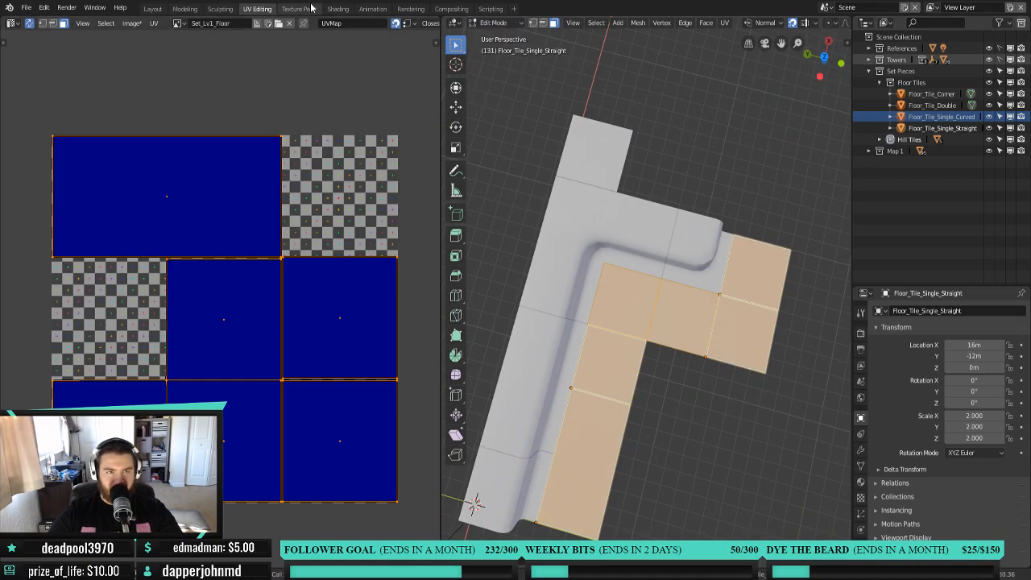
{"action": "left_click", "coordinate": [299, 9]}
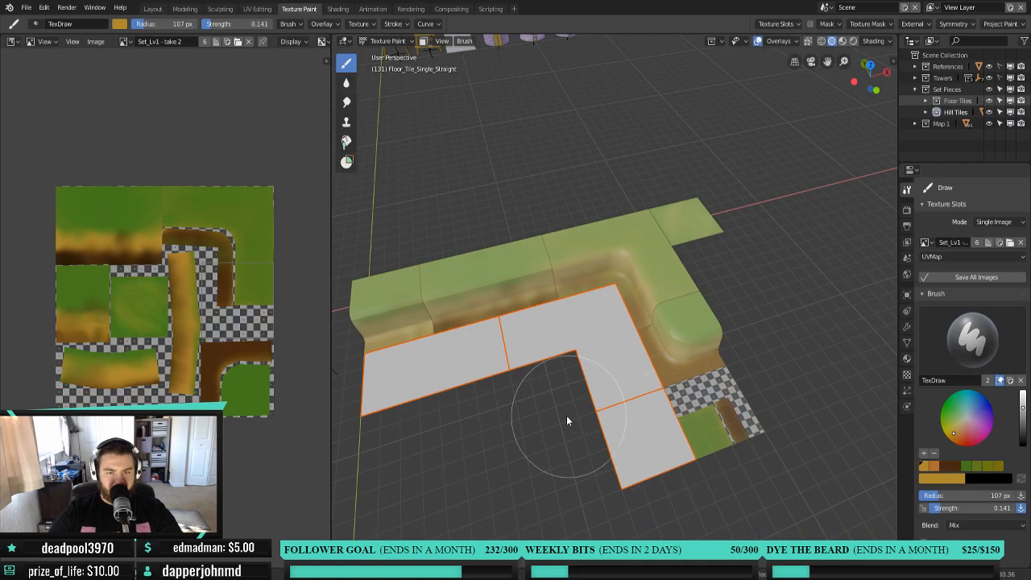
{"action": "middle_click_drag", "start_coordinate": [483, 391], "coordinate": [568, 334], "text": "shift"}
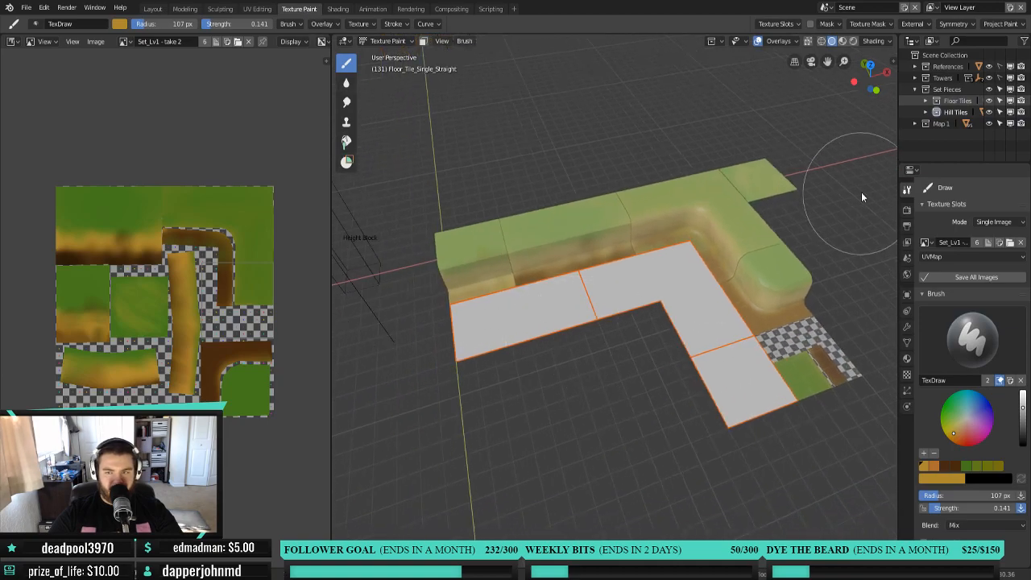
{"action": "left_click", "coordinate": [924, 241]}
{"action": "left_click", "coordinate": [842, 313]}
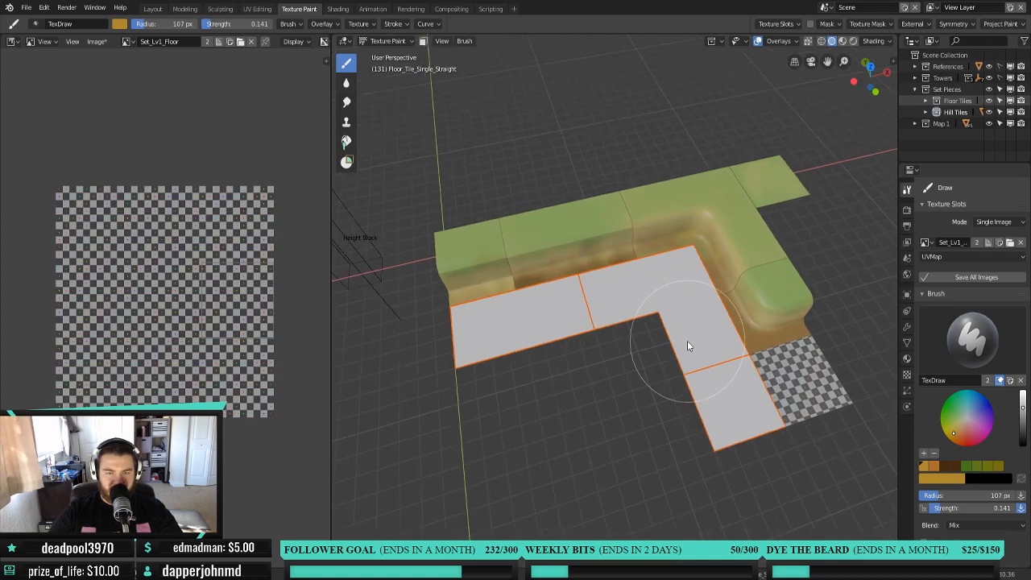
Return to Object Mode, select Floor_Tile_Double and enter Texture Paint mode on it.
{"action": "left_click", "coordinate": [387, 41]}
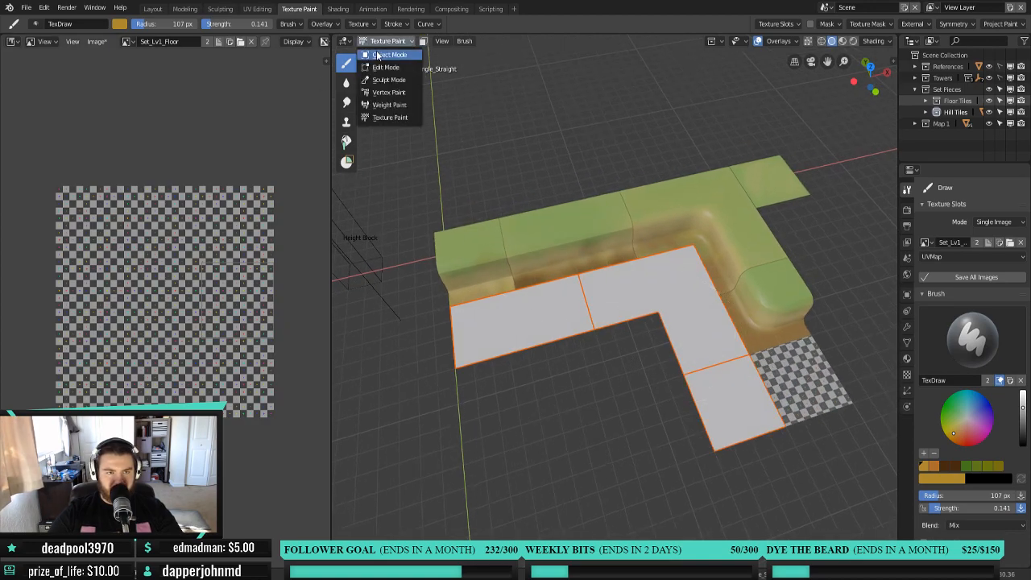
{"action": "left_click", "coordinate": [378, 52]}
{"action": "left_click", "coordinate": [558, 317]}
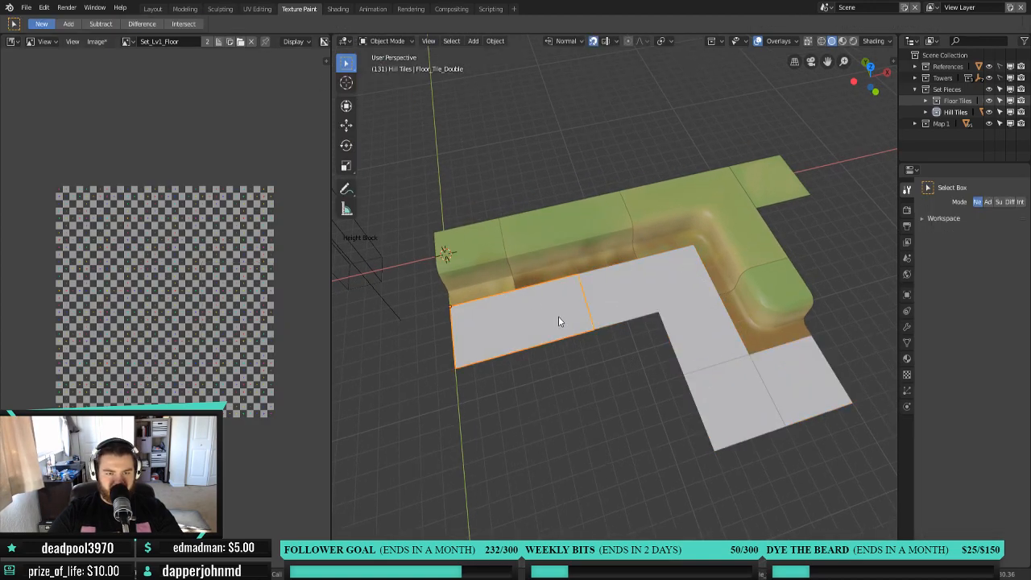
{"action": "left_click", "coordinate": [393, 41]}
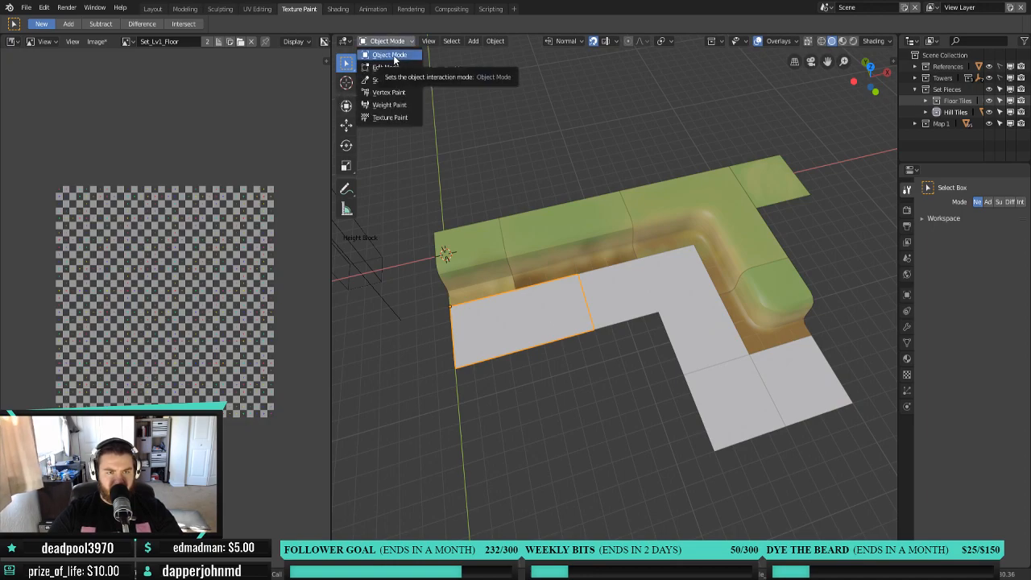
{"action": "left_click", "coordinate": [398, 121]}
Set the Draw brush to the dark brown palette colour with a radius of 84 px and a strength of 0.539.
{"action": "middle_click_drag", "start_coordinate": [552, 202], "coordinate": [629, 295]}
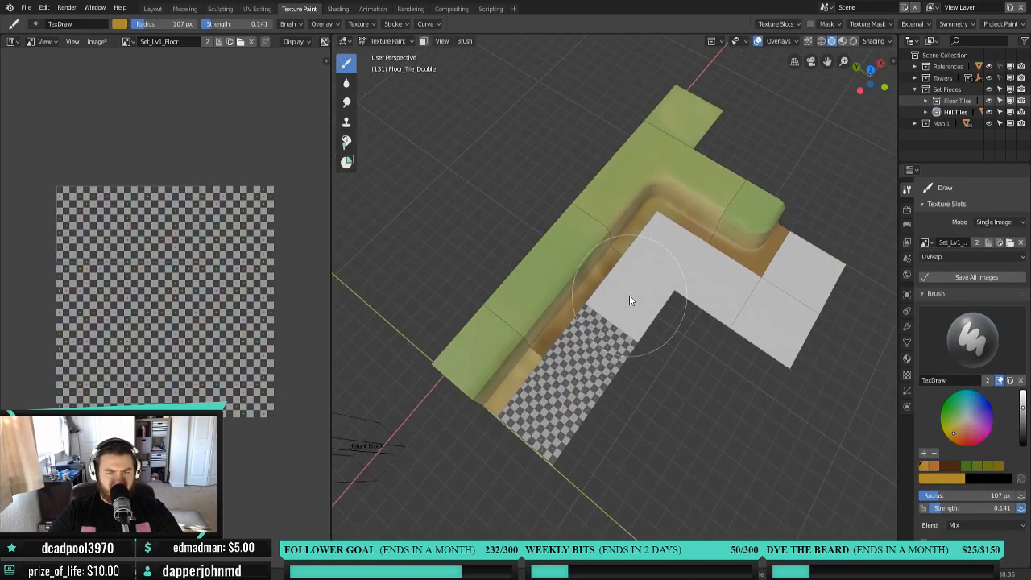
{"action": "key", "text": "KP_7"}
{"action": "scroll", "coordinate": [620, 294], "scroll_direction": "up", "scroll_amount": 6}
{"action": "middle_click_drag", "start_coordinate": [553, 345], "coordinate": [850, 296], "text": "shift"}
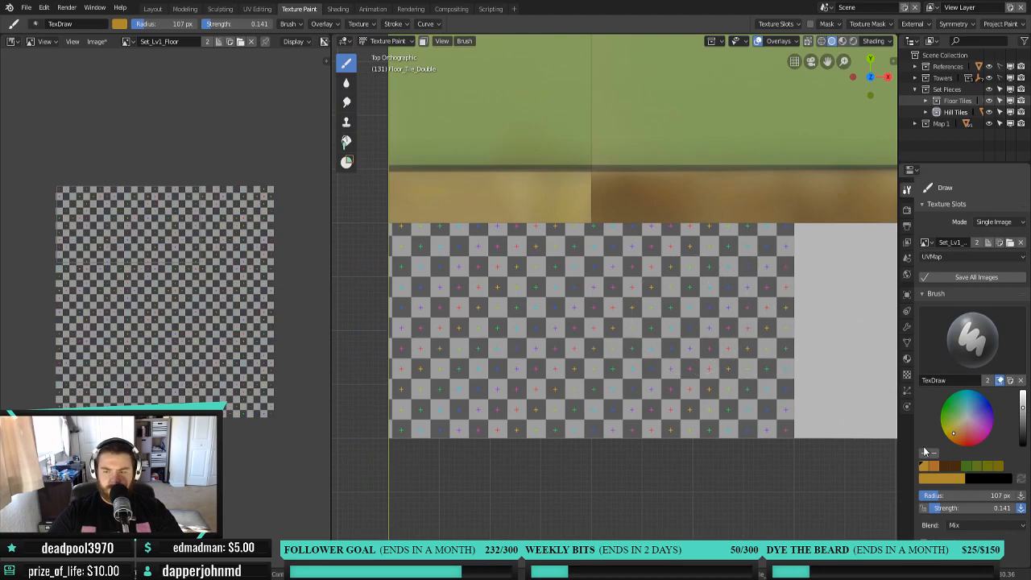
{"action": "left_click", "coordinate": [948, 465]}
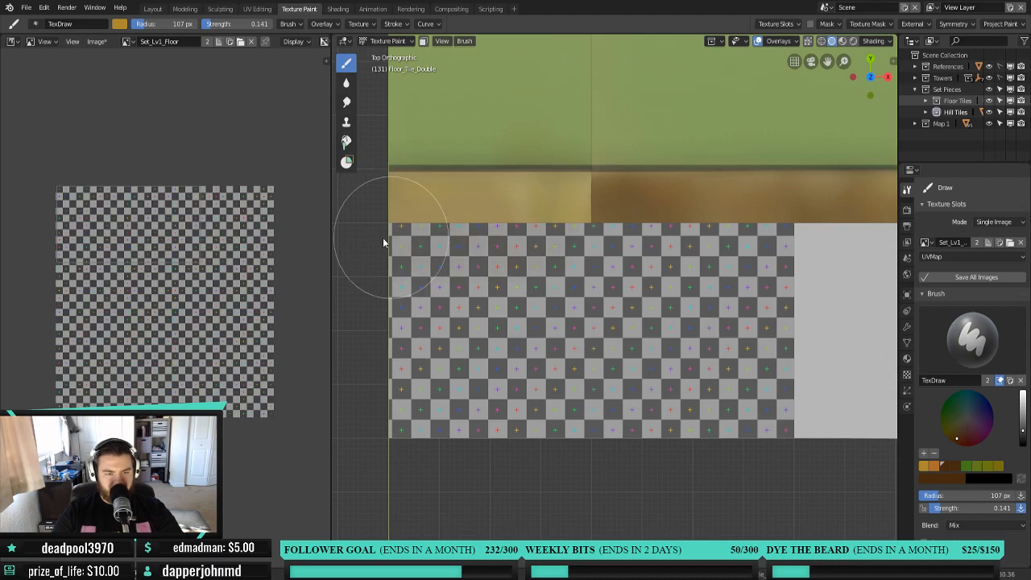
{"action": "key", "text": "shift+f"}
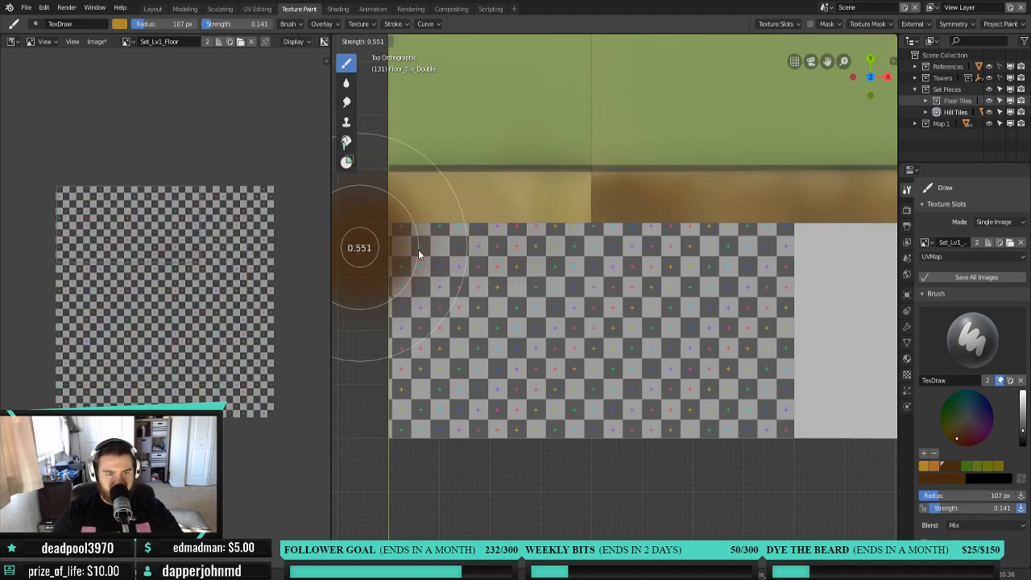
{"action": "left_click", "coordinate": [410, 242]}
{"action": "key", "text": "f"}
{"action": "left_click", "coordinate": [403, 235]}
Paint dark brown bands along both long edges of the double floor tile, raising the brush strength to 1.000.
{"action": "mouse_move", "coordinate": [357, 226]}
{"action": "left_mouse_down"}
{"action": "mouse_move", "coordinate": [469, 224]}
{"action": "mouse_move", "coordinate": [670, 245]}
{"action": "mouse_move", "coordinate": [704, 226]}
{"action": "mouse_move", "coordinate": [789, 227]}
{"action": "left_mouse_up"}
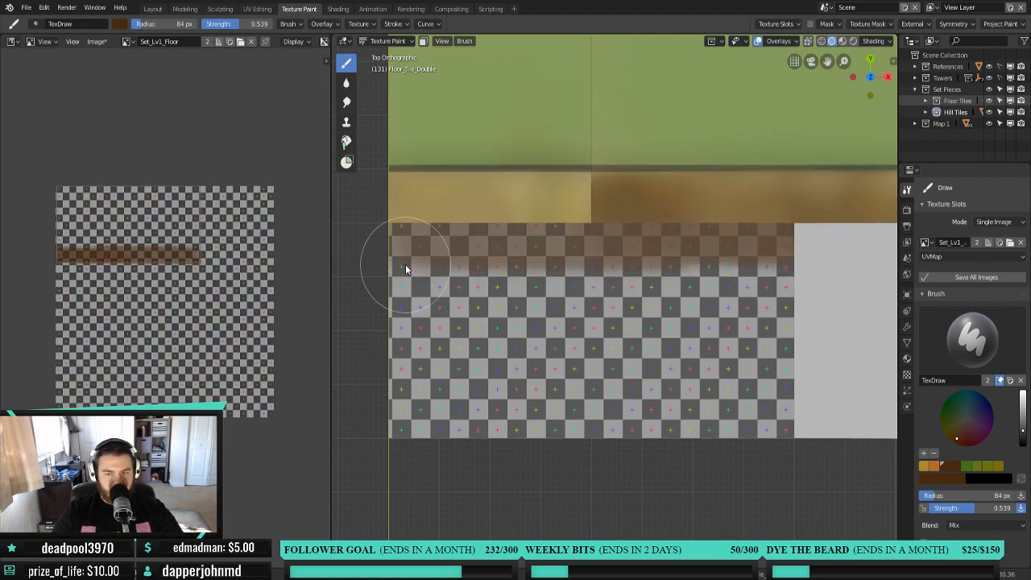
{"action": "mouse_move", "coordinate": [415, 231]}
{"action": "left_mouse_down"}
{"action": "mouse_move", "coordinate": [529, 235]}
{"action": "mouse_move", "coordinate": [587, 223]}
{"action": "mouse_move", "coordinate": [782, 239]}
{"action": "left_mouse_up"}
{"action": "key", "text": "shift+f"}
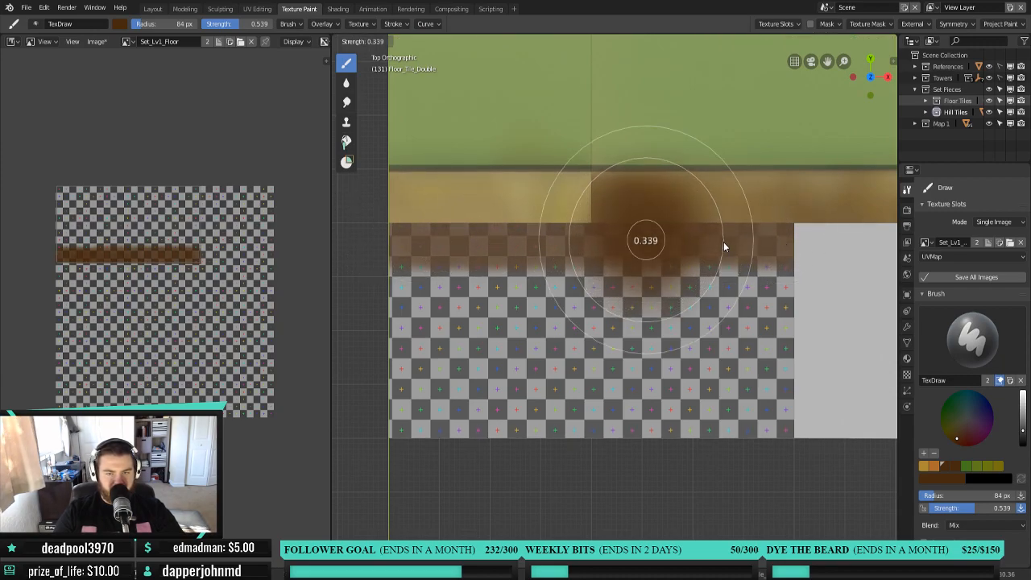
{"action": "left_click", "coordinate": [524, 225]}
{"action": "mouse_move", "coordinate": [373, 230]}
{"action": "left_mouse_down"}
{"action": "mouse_move", "coordinate": [754, 238]}
{"action": "mouse_move", "coordinate": [379, 230]}
{"action": "left_mouse_up"}
{"action": "mouse_move", "coordinate": [409, 456]}
{"action": "left_mouse_down"}
{"action": "mouse_move", "coordinate": [391, 428]}
{"action": "mouse_move", "coordinate": [799, 434]}
{"action": "mouse_move", "coordinate": [619, 425]}
{"action": "mouse_move", "coordinate": [380, 436]}
{"action": "mouse_move", "coordinate": [798, 442]}
{"action": "left_mouse_up"}
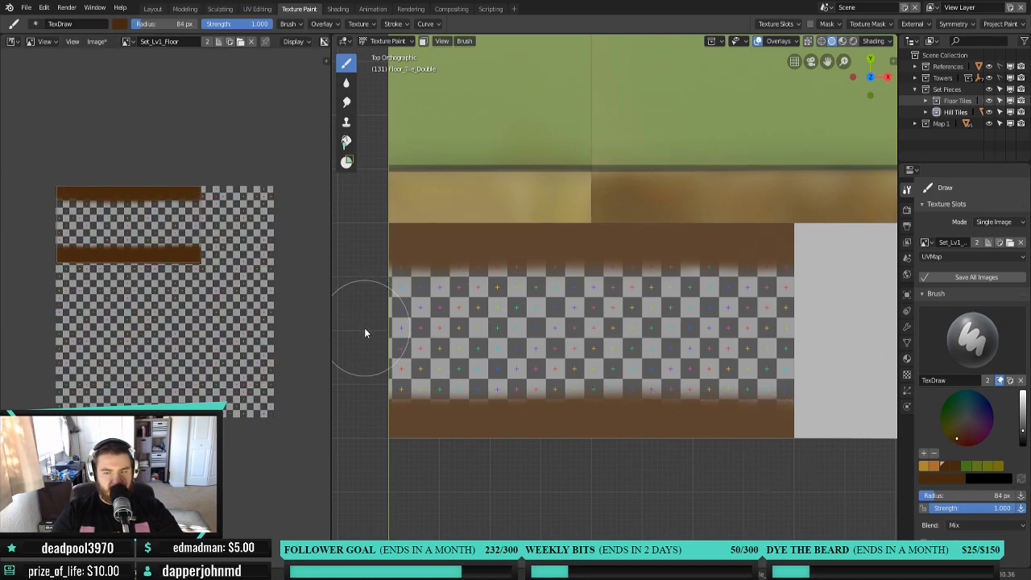
Fill the whole double floor tile with the ochre palette colour using the Fill brush.
{"action": "left_click", "coordinate": [924, 465]}
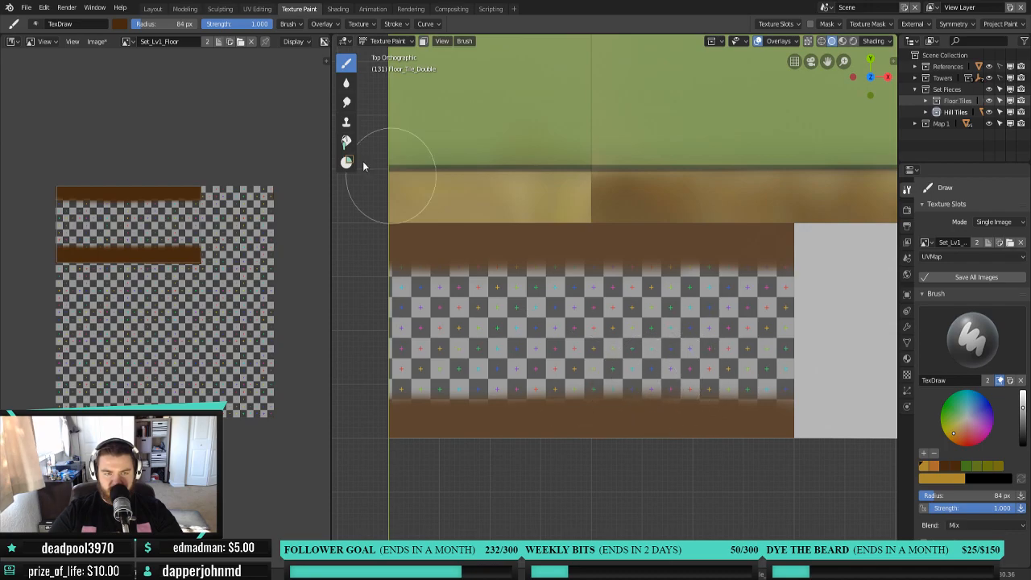
{"action": "key", "text": "shift+space"}
{"action": "left_click", "coordinate": [455, 367]}
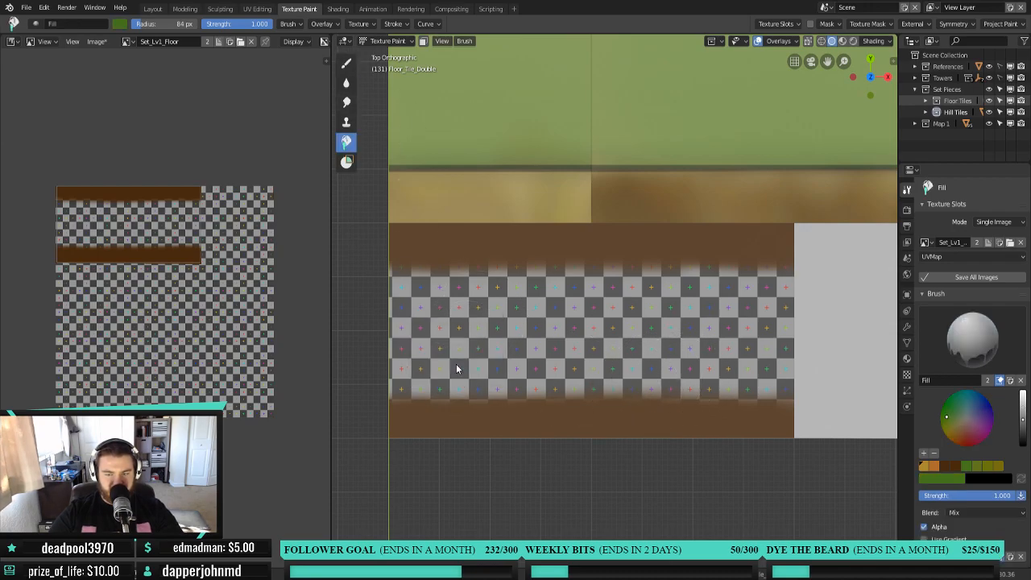
{"action": "left_click", "coordinate": [926, 467]}
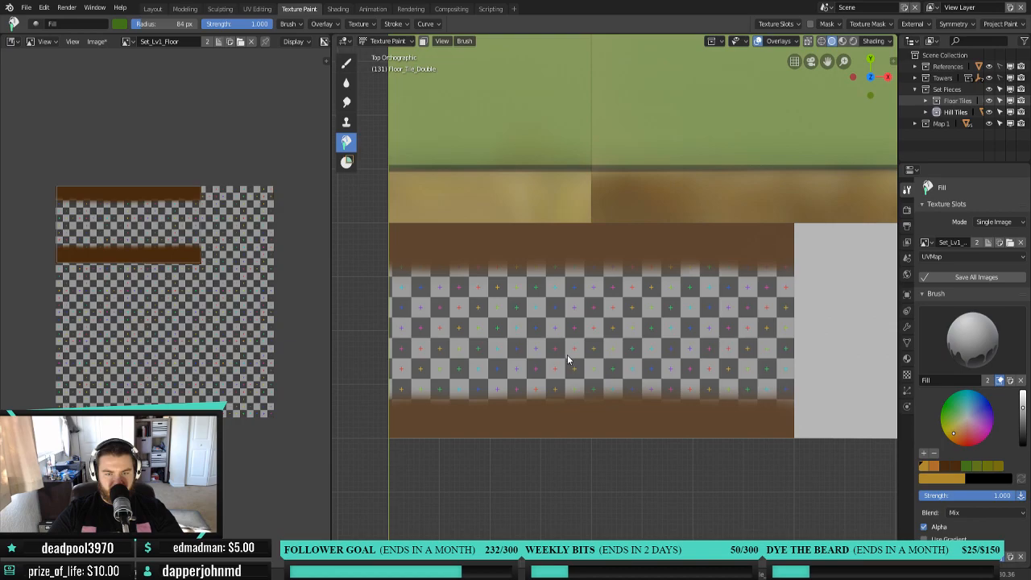
{"action": "left_click", "coordinate": [567, 359]}
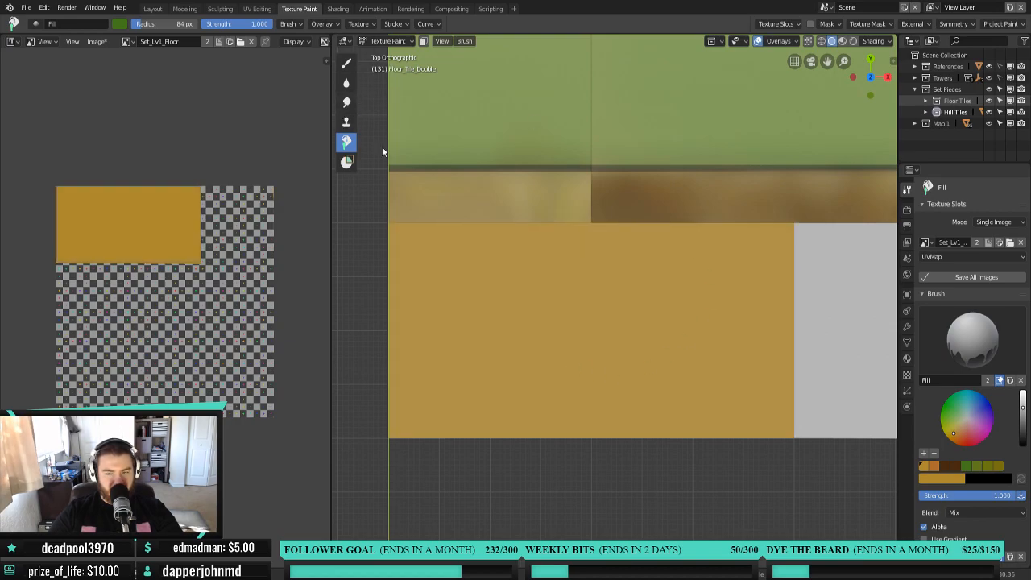
Try a pale yellow fill on the double floor tile and return it to the ochre palette colour.
{"action": "left_click_drag", "start_coordinate": [1021, 404], "coordinate": [1021, 390]}
{"action": "left_click_drag", "start_coordinate": [954, 434], "coordinate": [958, 425]}
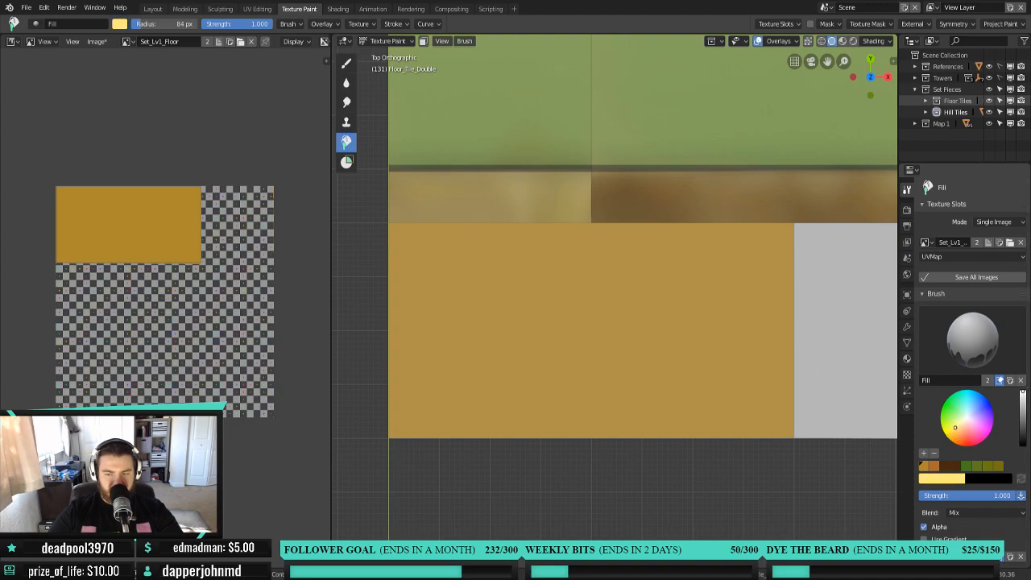
{"action": "left_click_drag", "start_coordinate": [953, 427], "coordinate": [951, 427]}
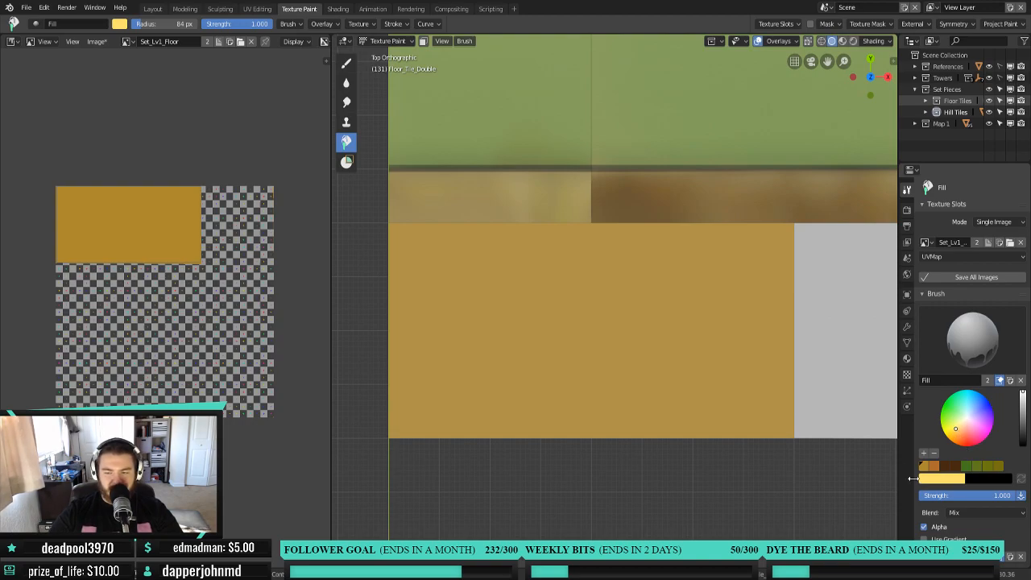
{"action": "left_click", "coordinate": [927, 454]}
{"action": "left_click", "coordinate": [591, 373]}
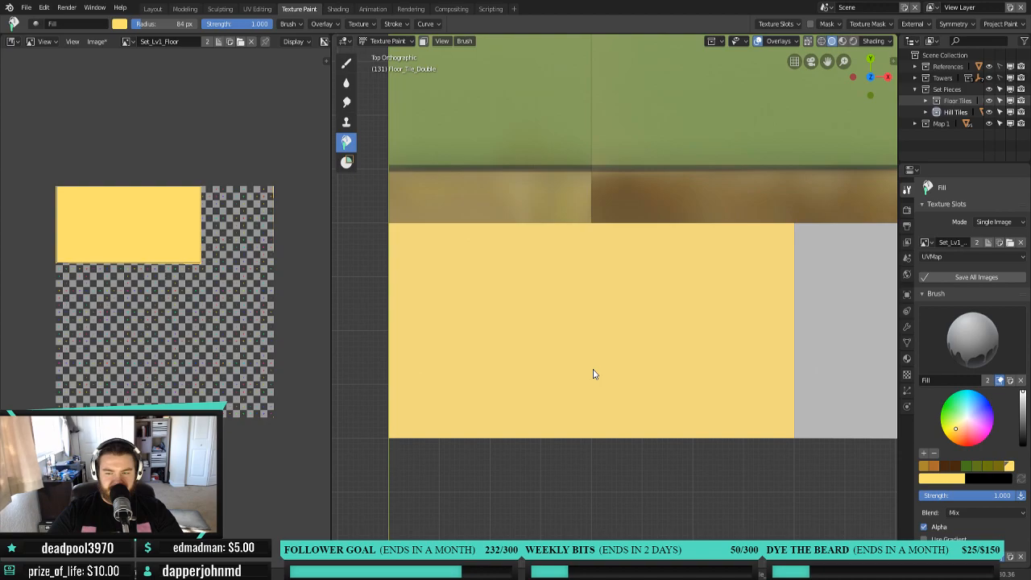
{"action": "left_click", "coordinate": [923, 467]}
{"action": "left_click", "coordinate": [657, 353]}
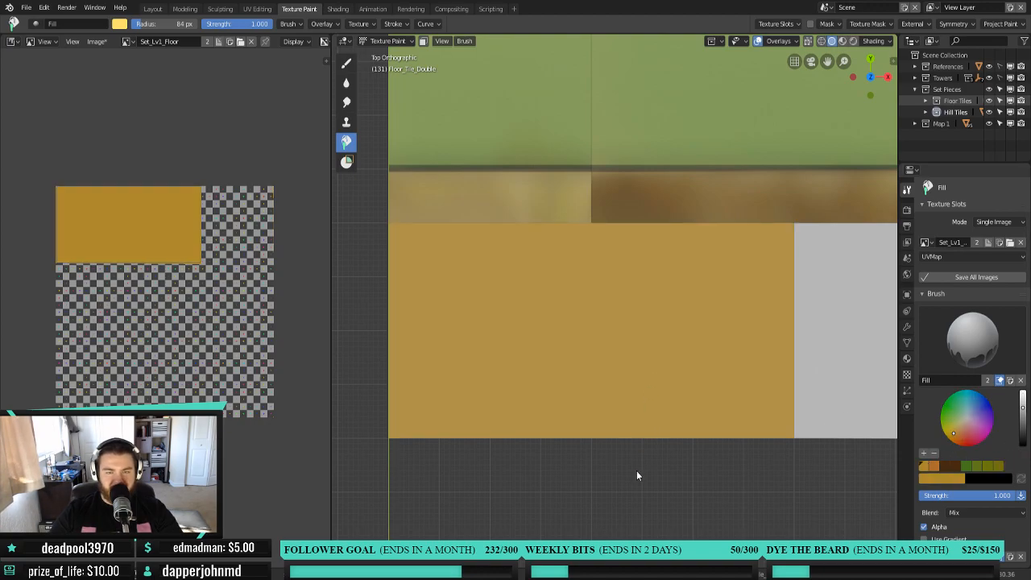
Paint uneven dark brown bands along both long edges of the ochre tile with the Draw brush.
{"action": "left_click", "coordinate": [945, 467]}
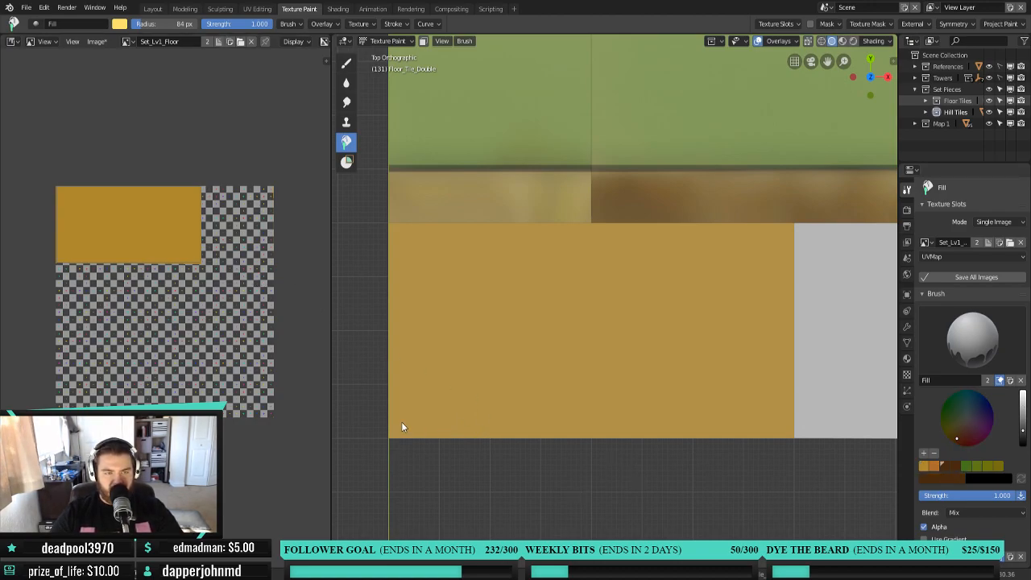
{"action": "left_click", "coordinate": [342, 66]}
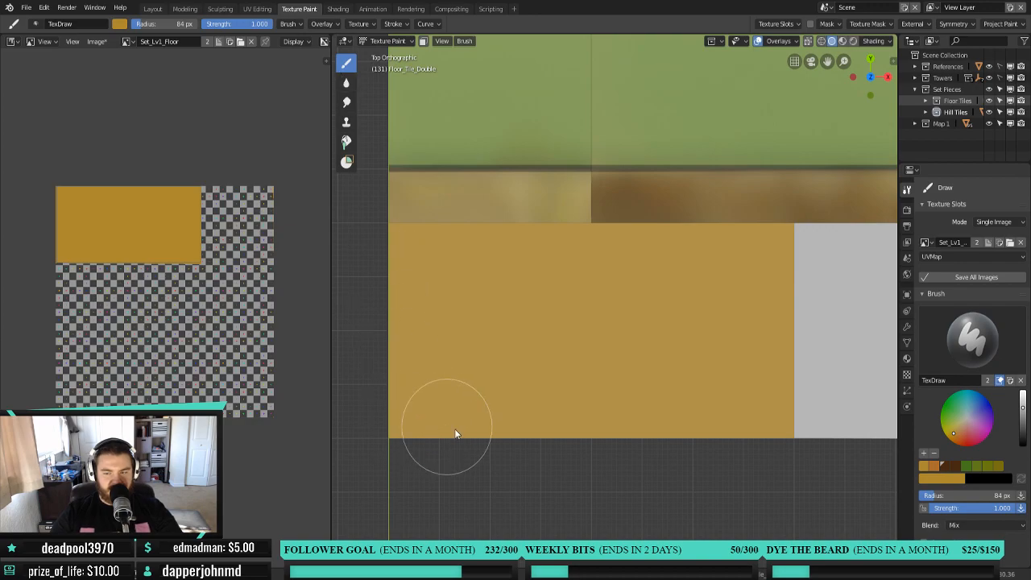
{"action": "left_click", "coordinate": [946, 467]}
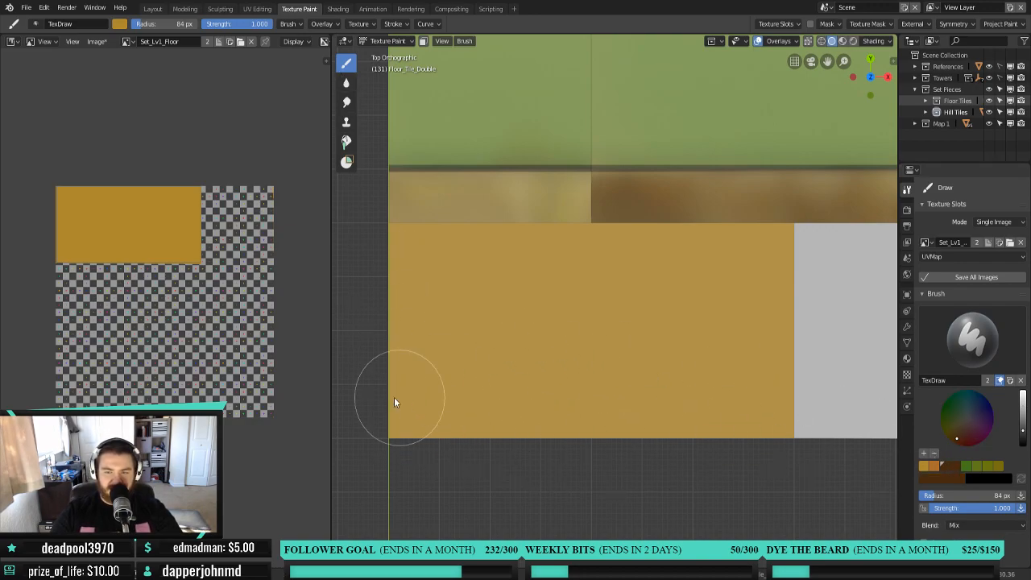
{"action": "mouse_move", "coordinate": [396, 440]}
{"action": "left_mouse_down"}
{"action": "mouse_move", "coordinate": [397, 430]}
{"action": "mouse_move", "coordinate": [460, 425]}
{"action": "mouse_move", "coordinate": [513, 437]}
{"action": "mouse_move", "coordinate": [731, 437]}
{"action": "mouse_move", "coordinate": [794, 422]}
{"action": "mouse_move", "coordinate": [805, 437]}
{"action": "left_mouse_up"}
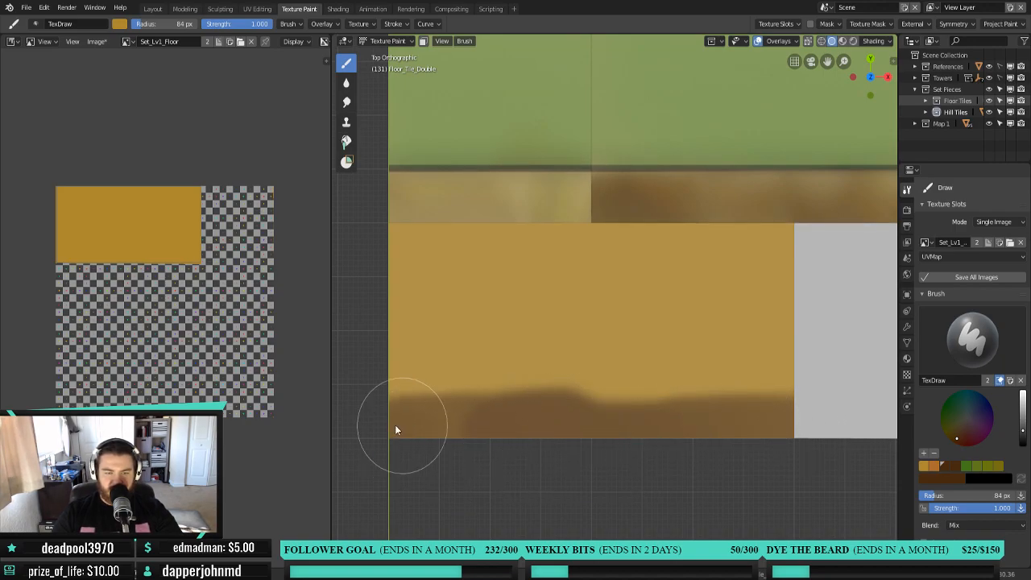
{"action": "mouse_move", "coordinate": [387, 234]}
{"action": "left_mouse_down"}
{"action": "mouse_move", "coordinate": [502, 246]}
{"action": "mouse_move", "coordinate": [492, 234]}
{"action": "mouse_move", "coordinate": [787, 230]}
{"action": "mouse_move", "coordinate": [785, 219]}
{"action": "left_mouse_up"}
Lower the brush strength to 0.465 and paint more dark brown over the band on the tile's outer edge, away from the hills.
{"action": "key", "text": "shift+f"}
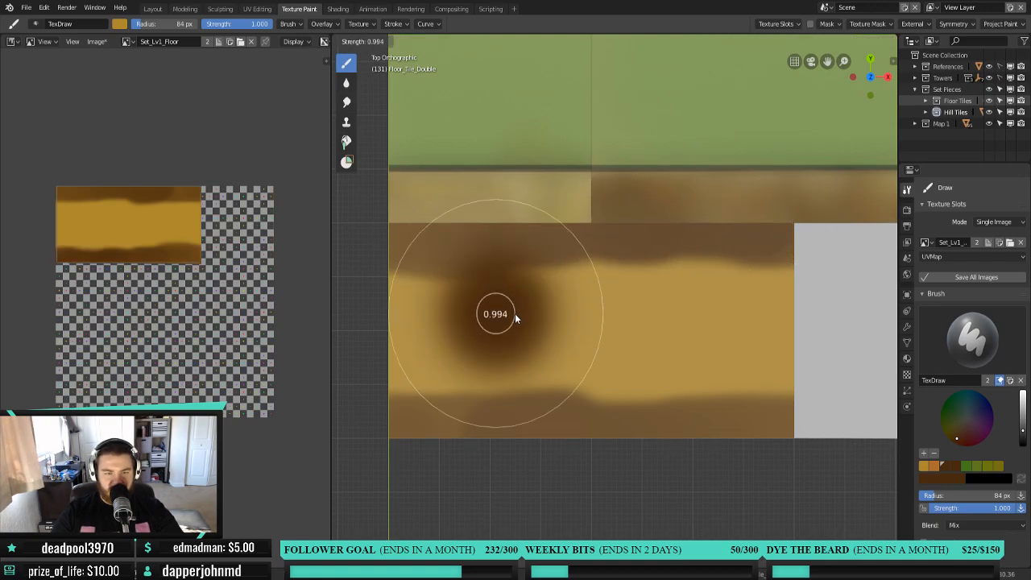
{"action": "left_click", "coordinate": [548, 348]}
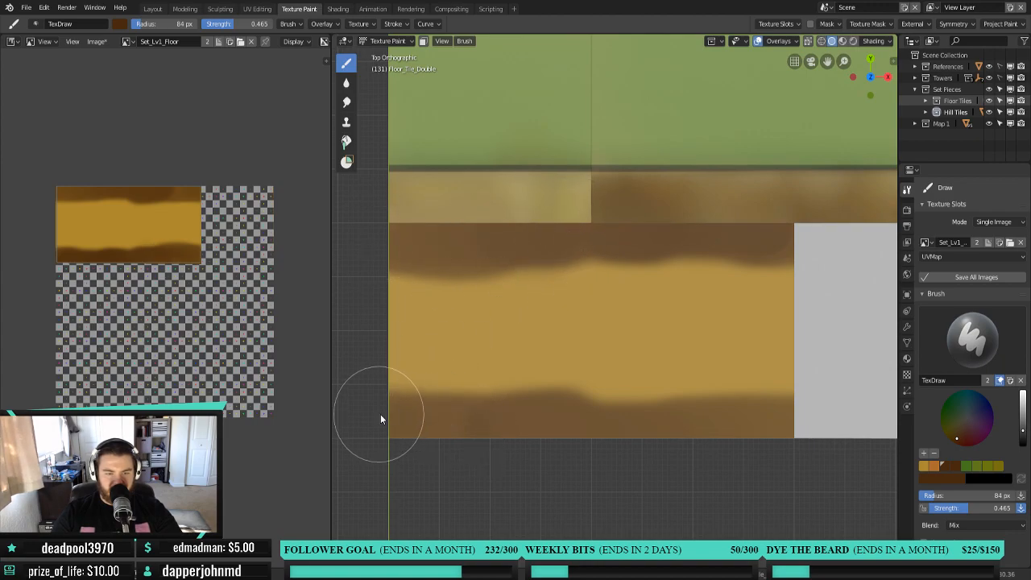
{"action": "left_click_drag", "start_coordinate": [442, 421], "coordinate": [856, 424]}
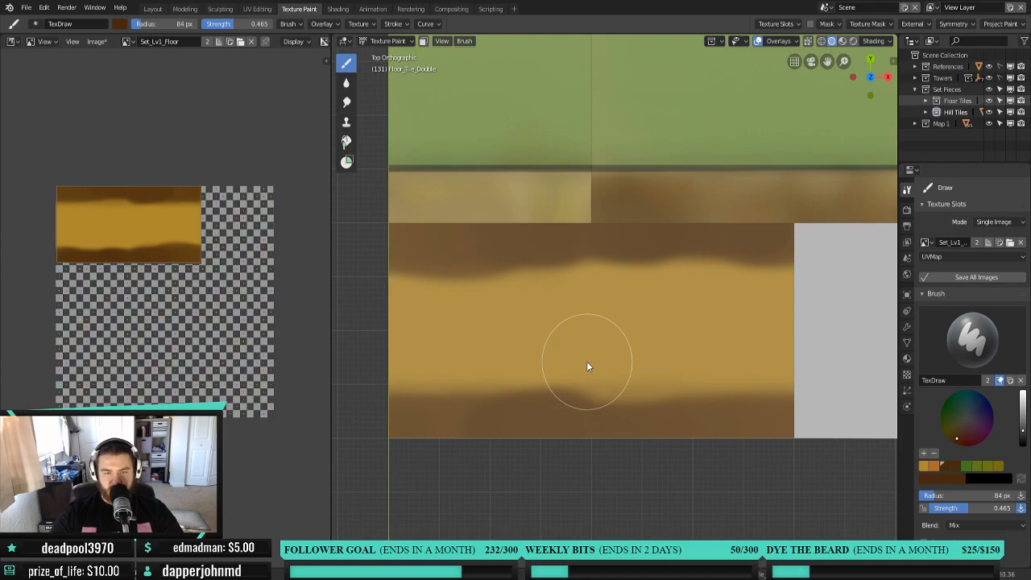
Examine the painted bands of the double floor tile in perspective and from a top orthographic view turned so the tile runs vertically.
{"action": "middle_click_drag", "start_coordinate": [617, 356], "coordinate": [653, 347]}
{"action": "key", "text": "KP_7"}
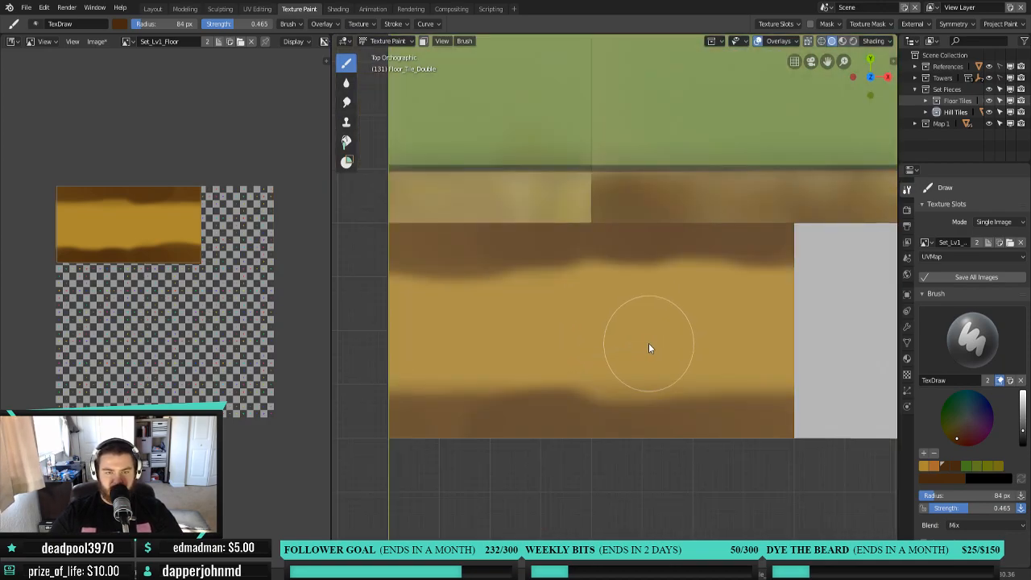
{"action": "mouse_move", "coordinate": [647, 343]}
{"action": "middle_mouse_down", "text": "shift"}
{"action": "mouse_move", "coordinate": [720, 363]}
{"action": "mouse_move", "coordinate": [789, 349]}
{"action": "middle_mouse_up", "text": "shift"}
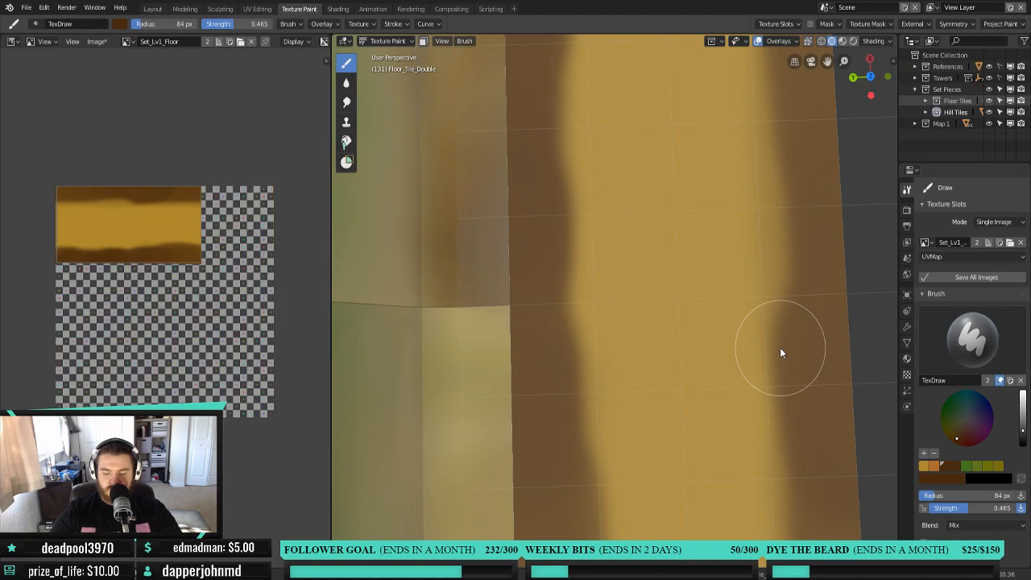
{"action": "key", "text": "KP_7"}
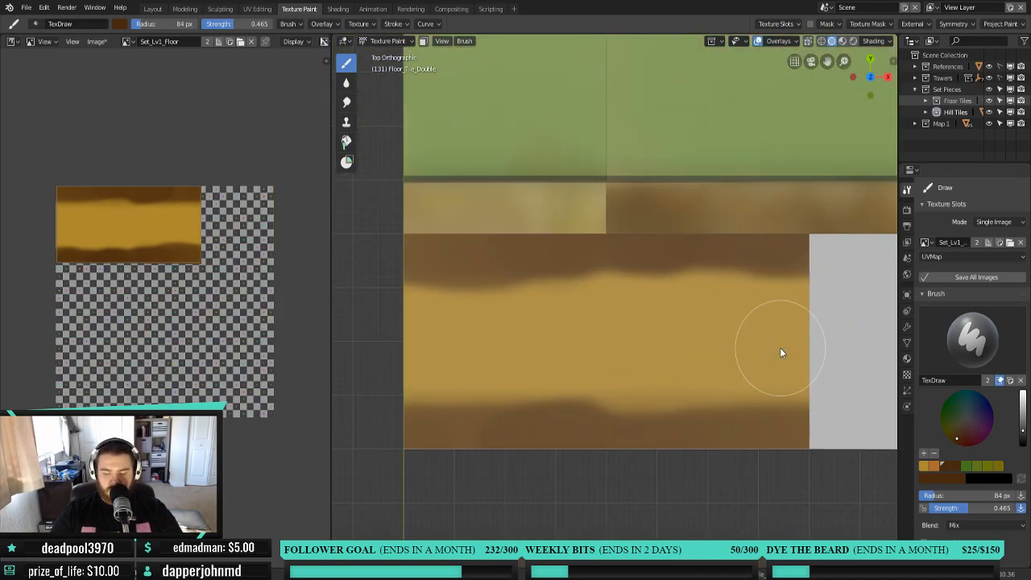
{"action": "key", "text": "KP_6"}
{"action": "key", "text": "KP_5"}
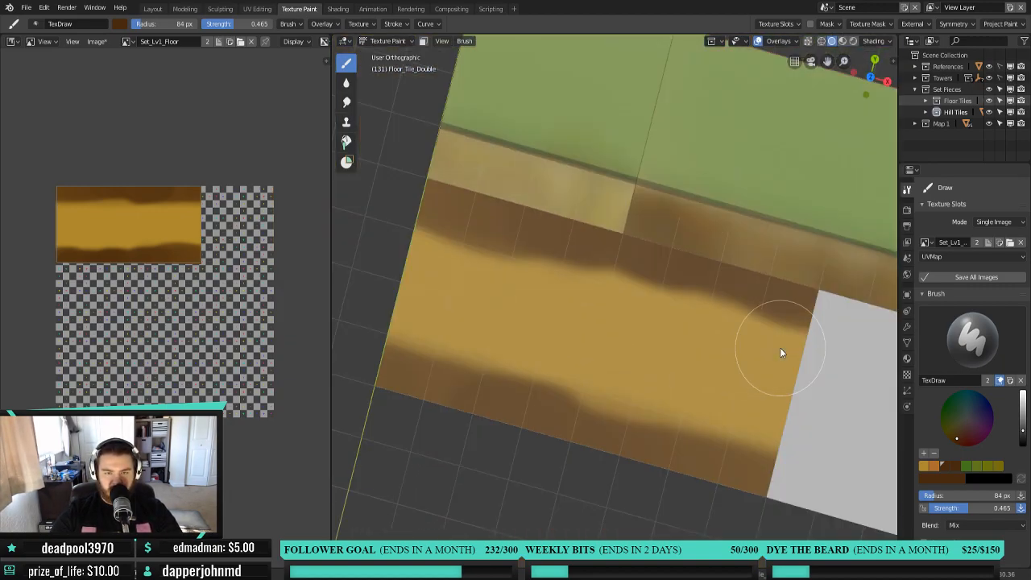
{"action": "key", "text": "KP_6"}
{"action": "key", "text": "KP_6"}
{"action": "key", "text": "KP_6"}
{"action": "key", "text": "KP_6"}
{"action": "key", "text": "KP_6"}
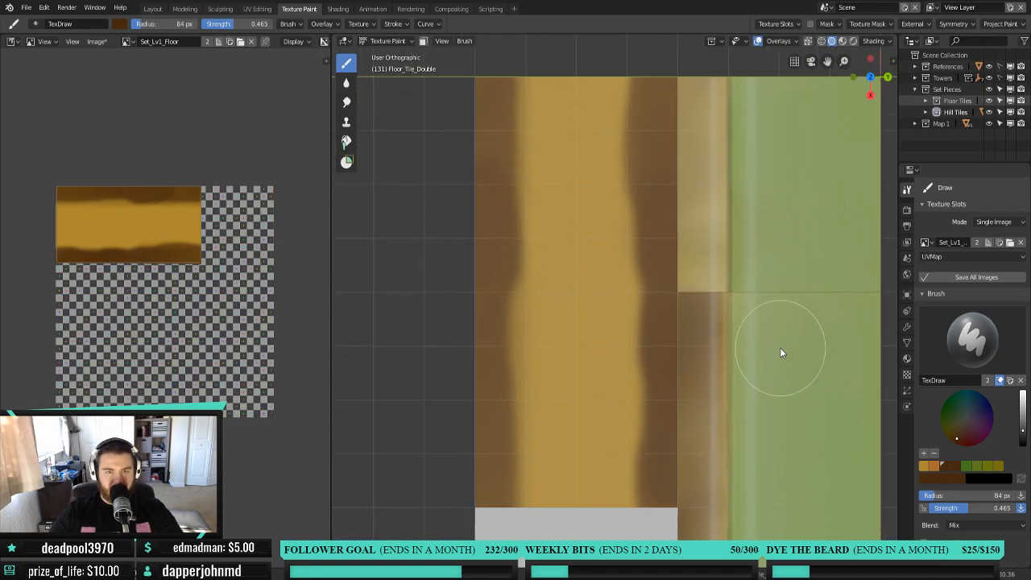
Paint thin wavy streaks in a darkened ochre along the tile's middle strip with a 16 px brush.
{"action": "middle_click_drag", "start_coordinate": [669, 323], "coordinate": [694, 336], "text": "shift"}
{"action": "key", "text": "f"}
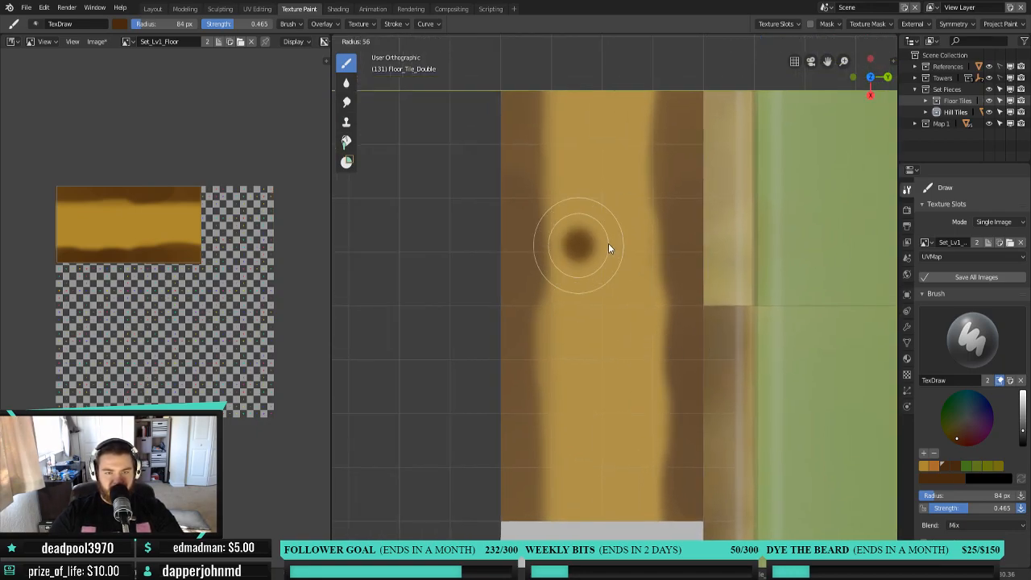
{"action": "left_click", "coordinate": [591, 247]}
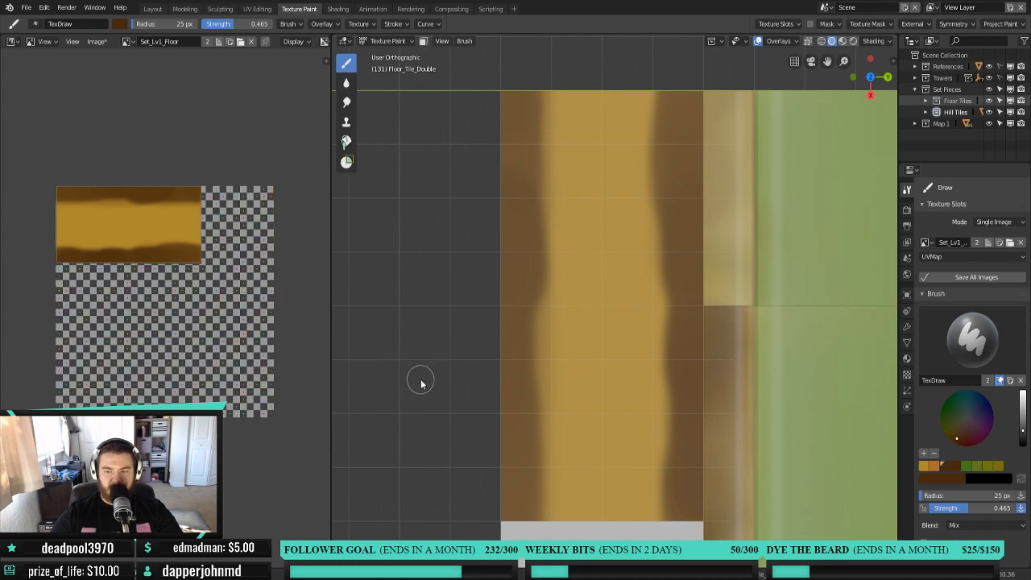
{"action": "mouse_move", "coordinate": [1023, 434]}
{"action": "left_mouse_down"}
{"action": "mouse_move", "coordinate": [1024, 412]}
{"action": "mouse_move", "coordinate": [1024, 421]}
{"action": "left_mouse_up"}
{"action": "key", "text": "f"}
{"action": "left_click", "coordinate": [610, 139]}
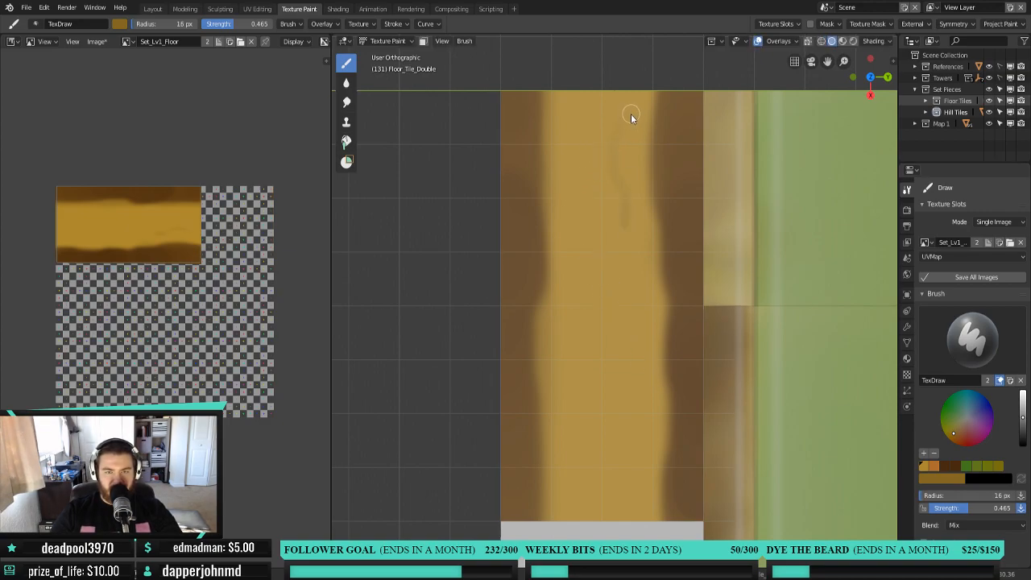
{"action": "left_click_drag", "start_coordinate": [633, 115], "coordinate": [612, 248]}
{"action": "left_click_drag", "start_coordinate": [578, 285], "coordinate": [573, 447]}
{"action": "left_click_drag", "start_coordinate": [633, 397], "coordinate": [624, 490]}
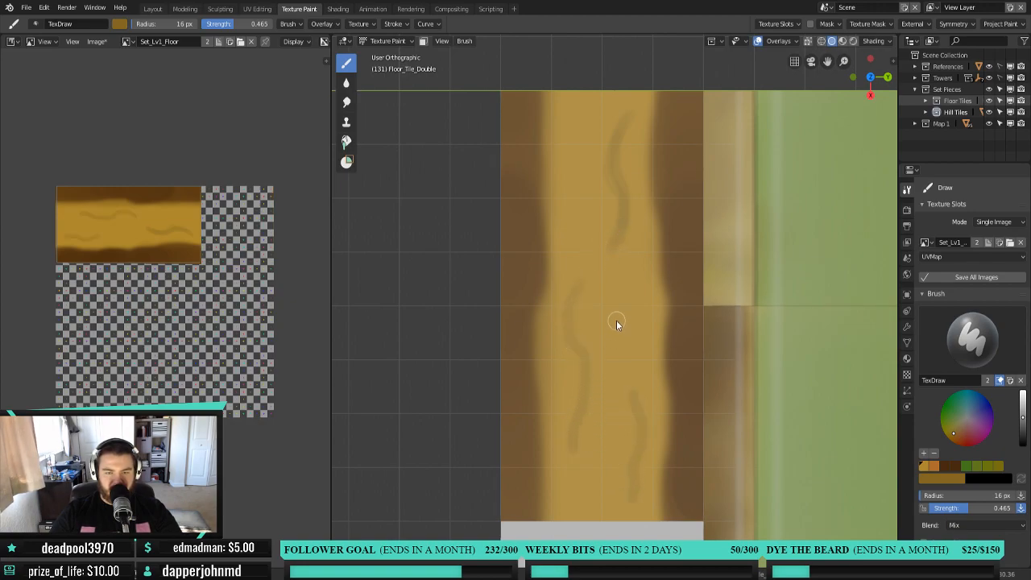
{"action": "left_click_drag", "start_coordinate": [584, 123], "coordinate": [570, 183]}
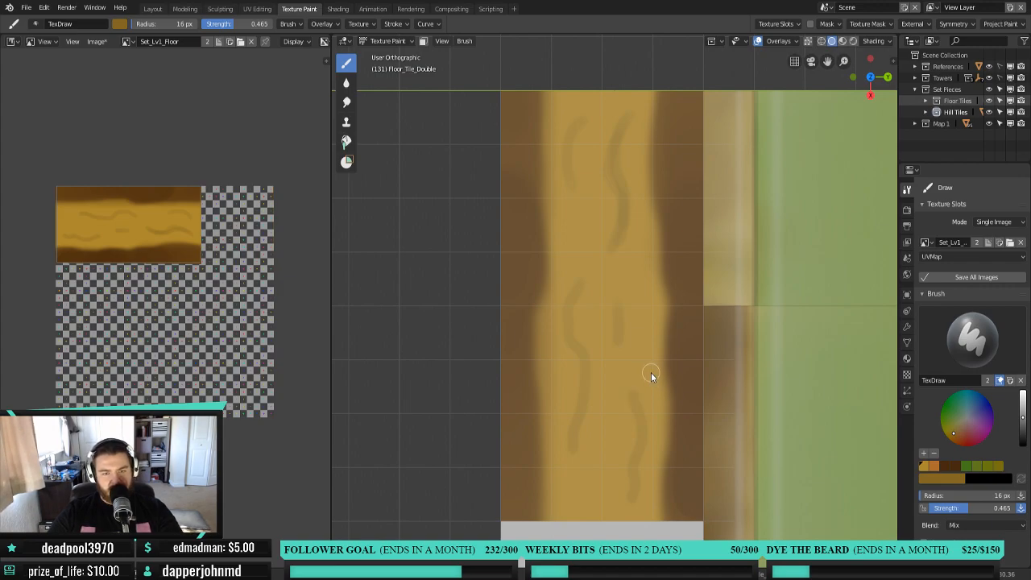
Compare the painted double floor tile with the neighbouring hill tiles in perspective and top views.
{"action": "key", "text": "KP_7"}
{"action": "scroll", "coordinate": [642, 369], "scroll_direction": "down", "scroll_amount": 4}
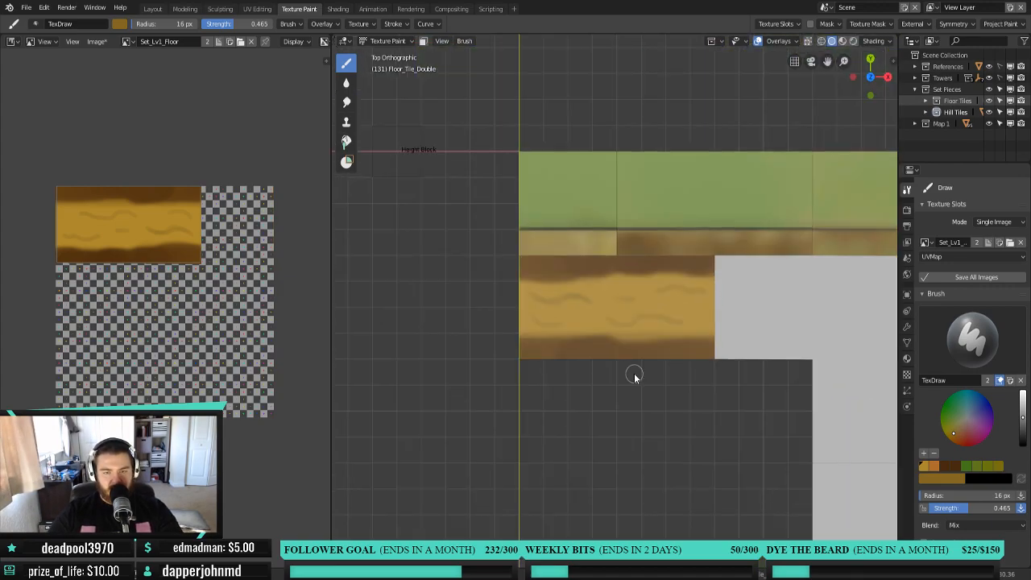
{"action": "scroll", "coordinate": [637, 379], "scroll_direction": "up", "scroll_amount": 2}
{"action": "middle_click_drag", "start_coordinate": [628, 391], "coordinate": [711, 357]}
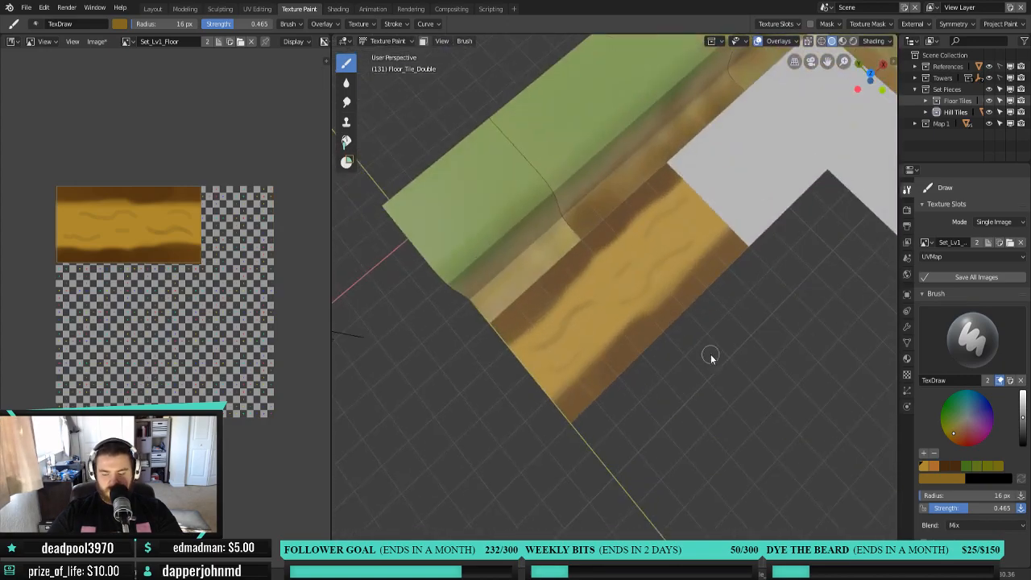
{"action": "key", "text": "KP_5"}
{"action": "key", "text": "KP_7"}
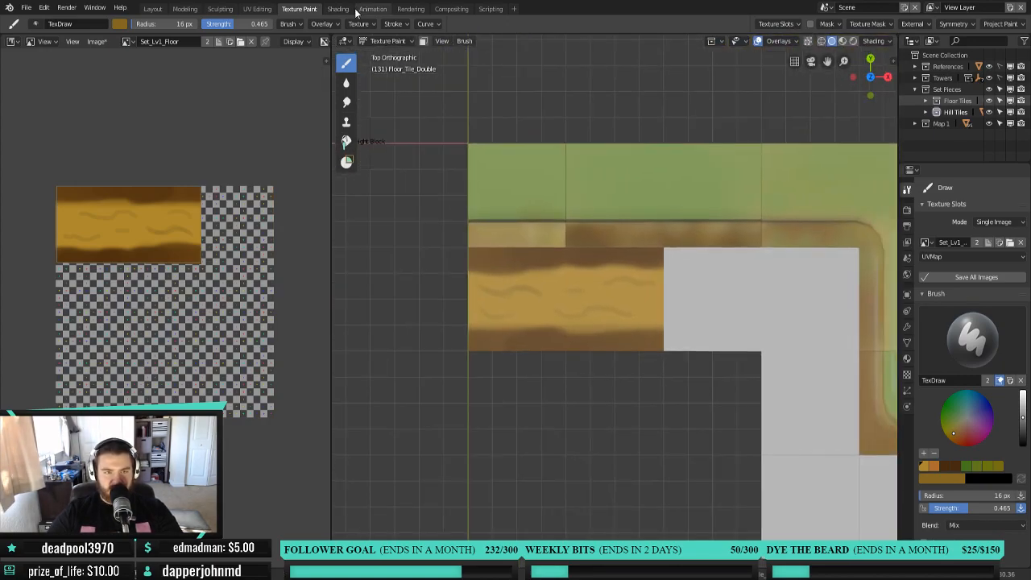
Leave texture painting for object mode, switch to the shading workspace, and give the double floor tile a new material named Set_Lv1_Fl_Double.
{"action": "left_click", "coordinate": [398, 42]}
{"action": "left_click", "coordinate": [400, 53]}
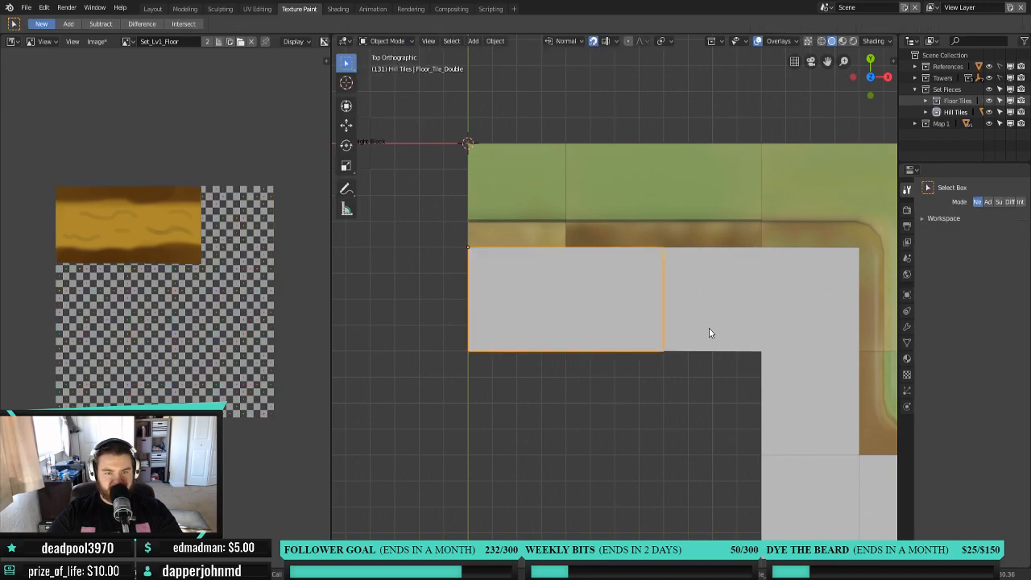
{"action": "left_click", "coordinate": [337, 9]}
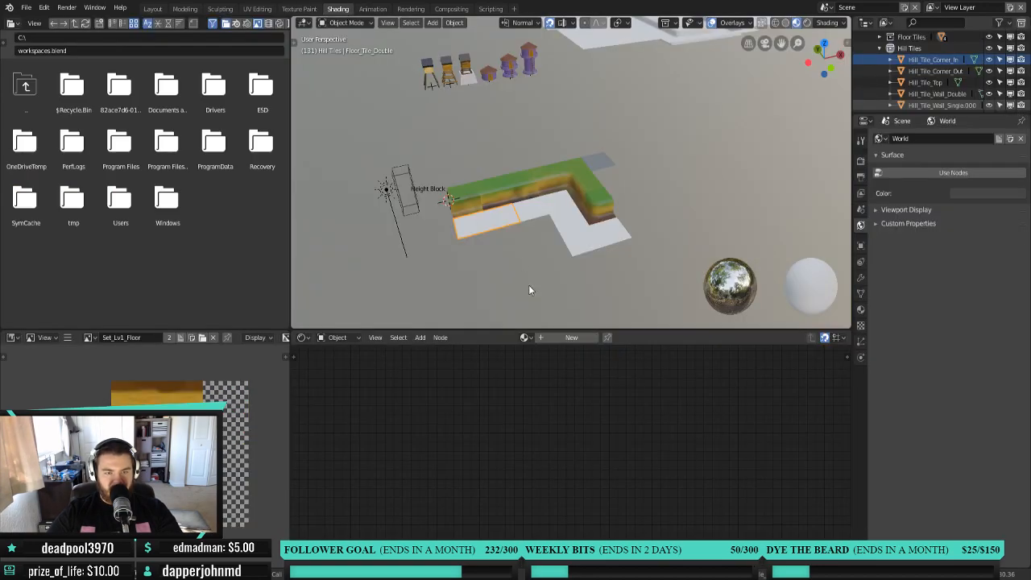
{"action": "middle_click_drag", "start_coordinate": [529, 244], "coordinate": [588, 224]}
{"action": "scroll", "coordinate": [525, 274], "scroll_direction": "up", "scroll_amount": 3}
{"action": "left_click", "coordinate": [558, 336]}
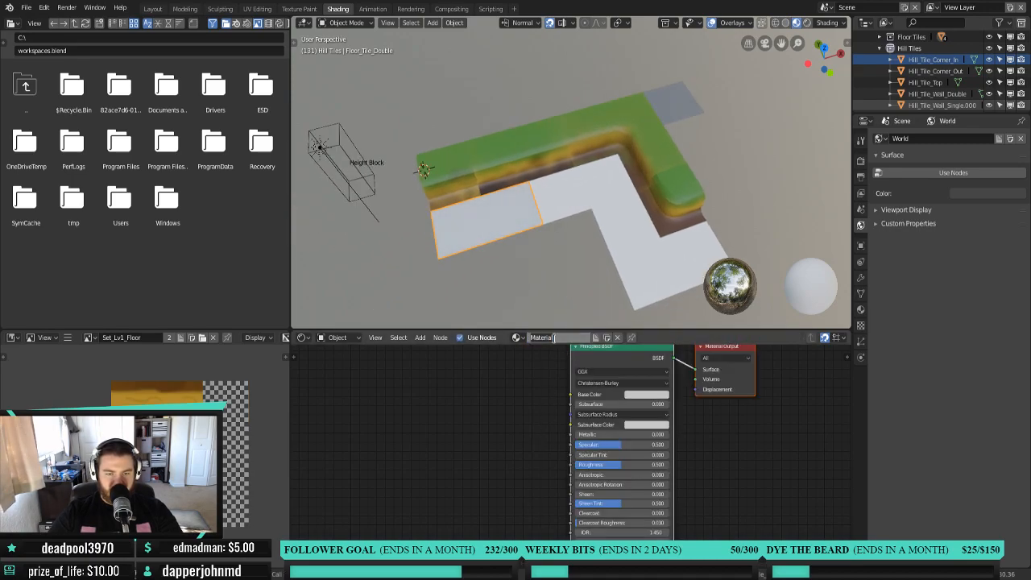
{"action": "type", "text": "Set_Lv1_Fl"}
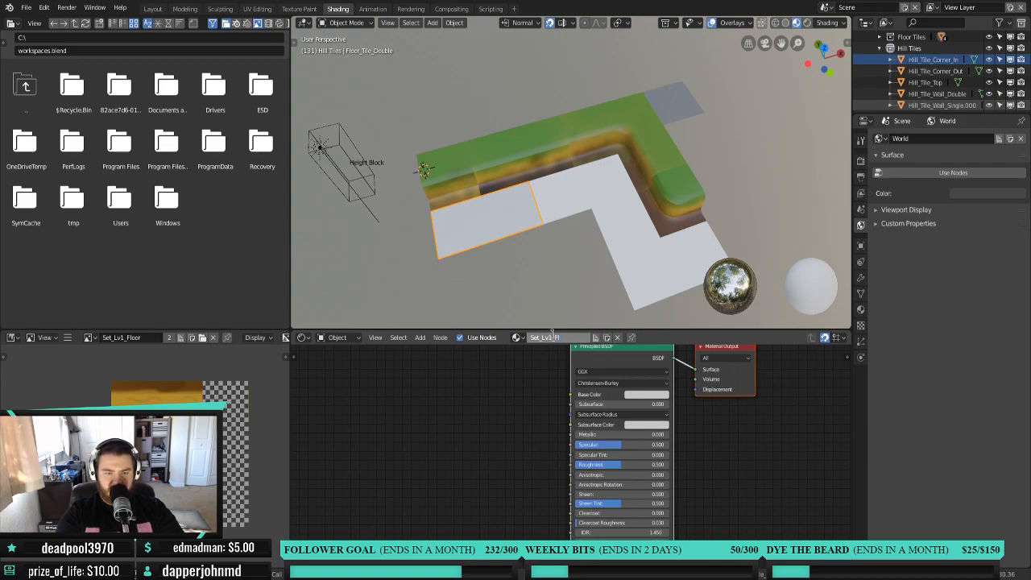
{"action": "type", "text": "_Double"}
{"action": "key", "text": "Return"}
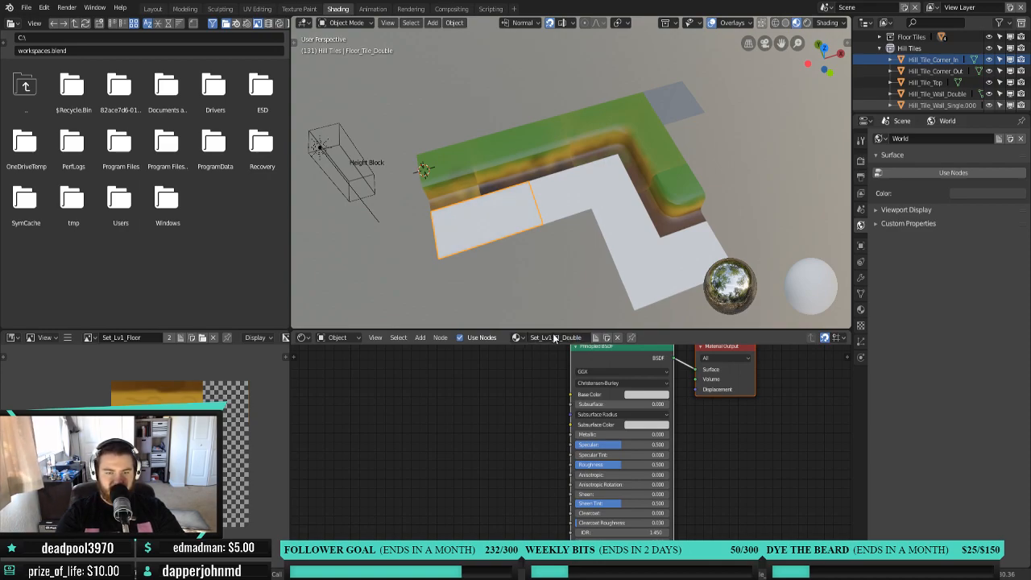
Rename the single hill wall tile's material to Set_Lv1_HL_Single.
{"action": "left_click", "coordinate": [468, 181]}
{"action": "double_click", "coordinate": [563, 338]}
{"action": "left_click_drag", "start_coordinate": [577, 337], "coordinate": [558, 337]}
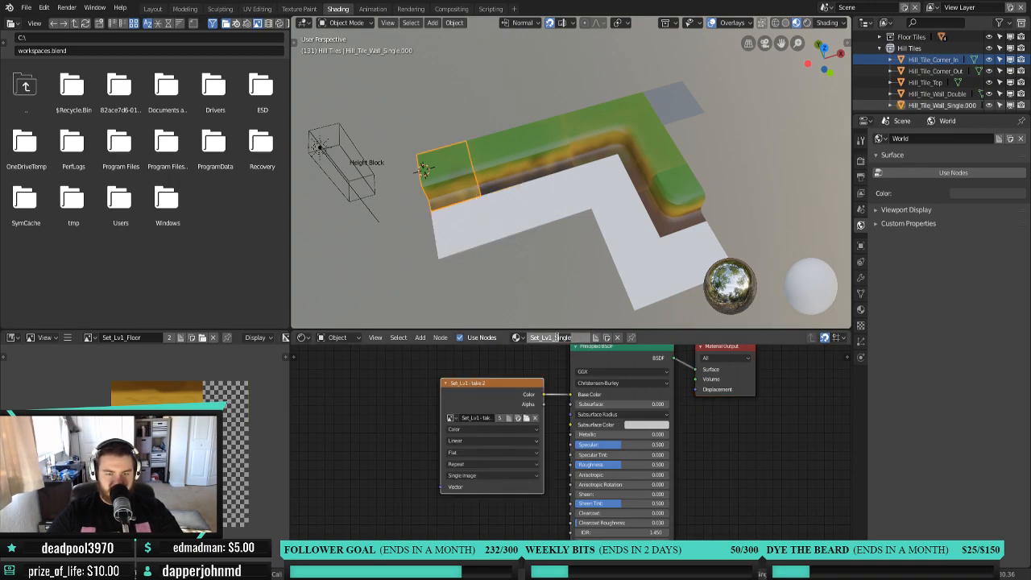
{"action": "key", "text": "BackSpace"}
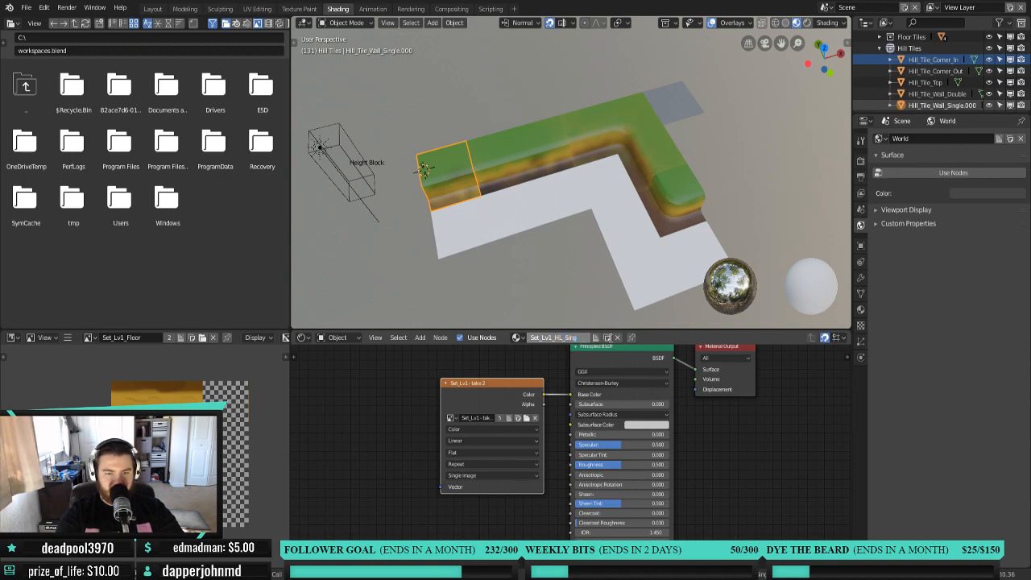
{"action": "key", "text": "Return"}
Rename the double hill wall tile's material to Set_Lv1_HL_Double and the inner corner hill tile's material to Set_Lv1_HL_CornerIn.
{"action": "left_click", "coordinate": [554, 165]}
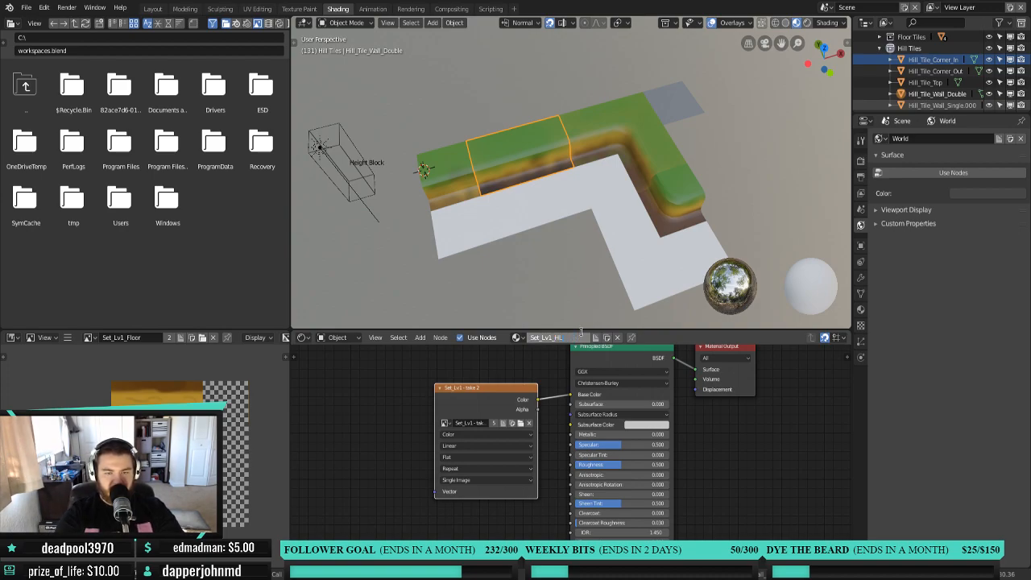
{"action": "type", "text": "Double"}
{"action": "key", "text": "Return"}
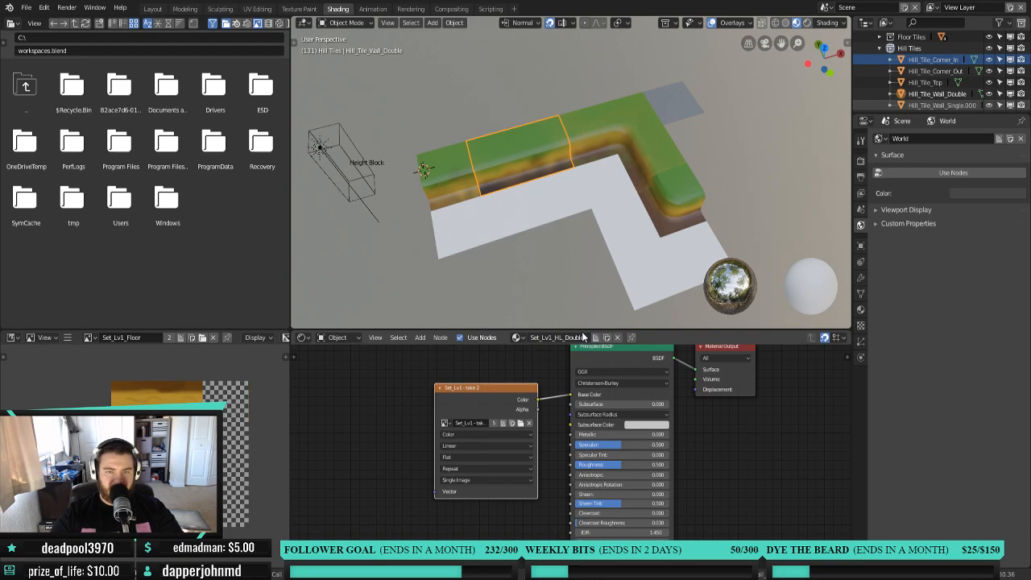
{"action": "left_click", "coordinate": [621, 150]}
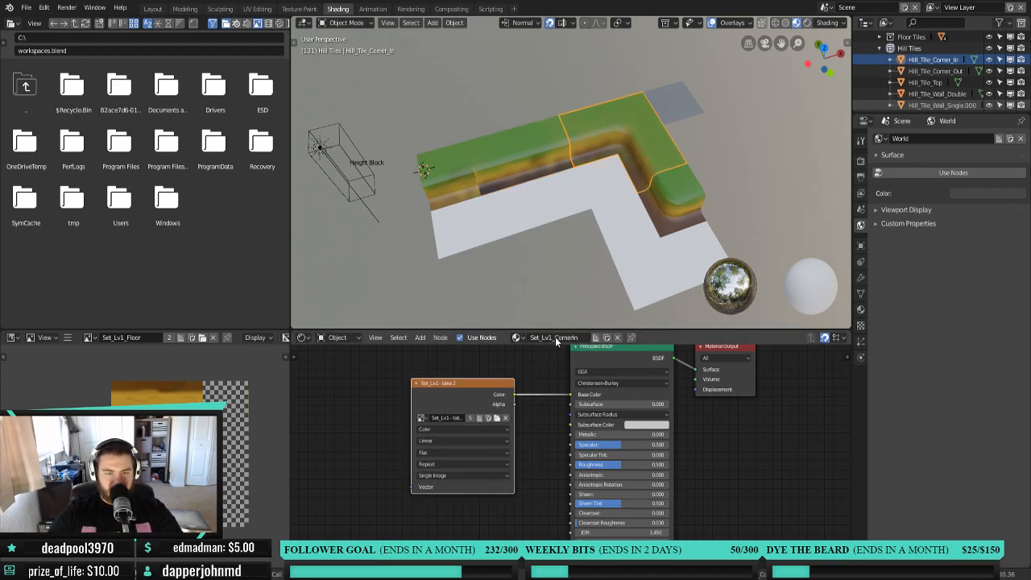
{"action": "type", "text": "HL_"}
{"action": "key", "text": "Return"}
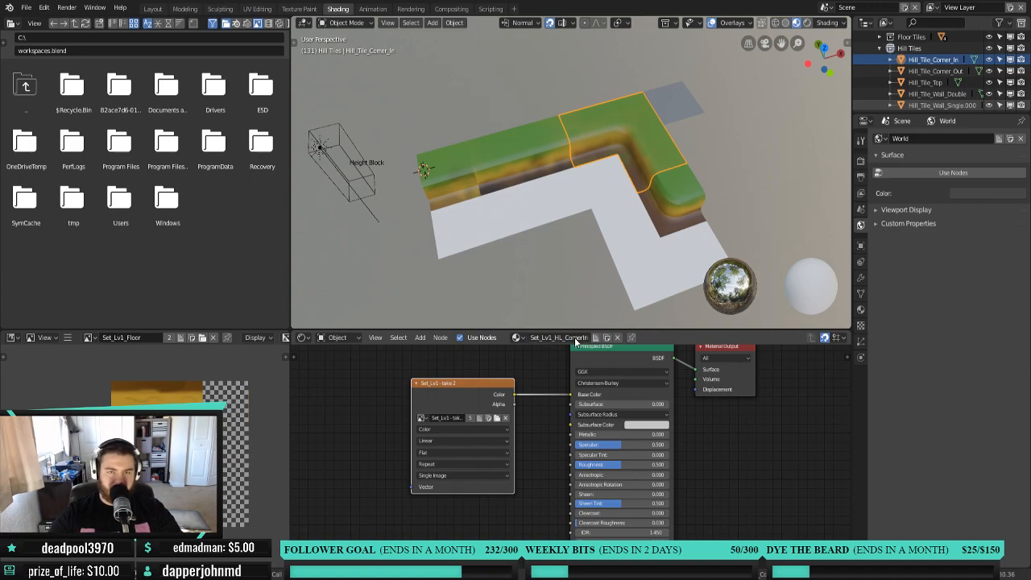
Rename the outer corner hill tile's material to Set_Lv1_HL_CornerOut.
{"action": "left_click", "coordinate": [687, 186]}
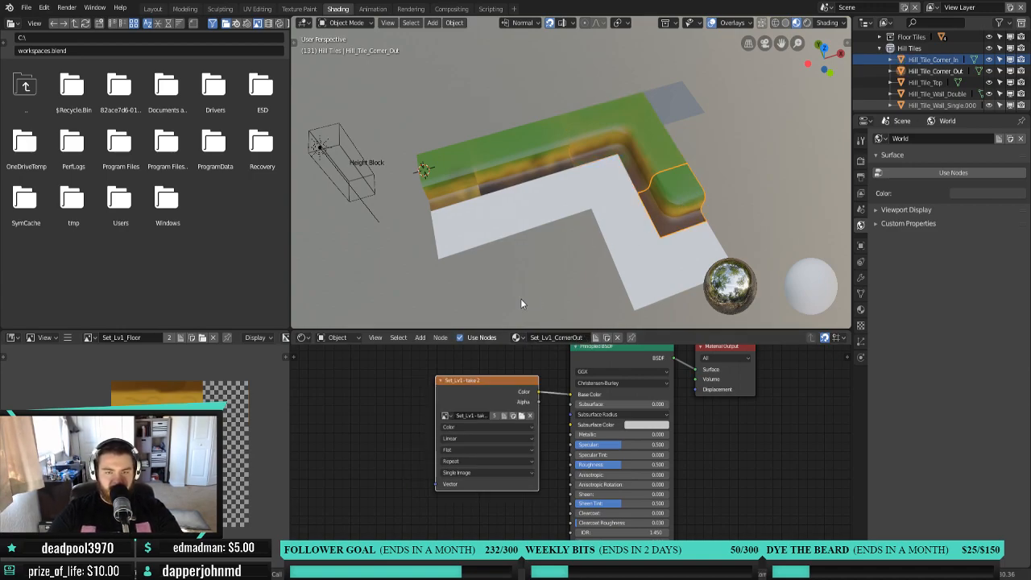
{"action": "left_click", "coordinate": [554, 337]}
{"action": "type", "text": "HL_"}
{"action": "type", "text": "_"}
{"action": "key", "text": "Return"}
Create a material named Set_Lv1_FL_Corner on the corner floor tile and expand the Floor Tiles collection to list its objects.
{"action": "left_click", "coordinate": [479, 211]}
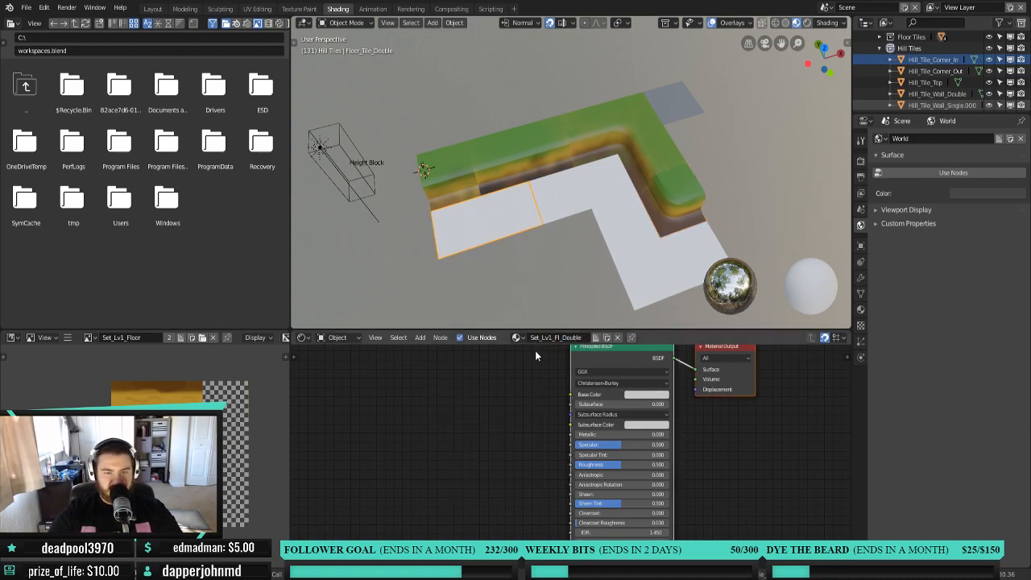
{"action": "left_click", "coordinate": [562, 203]}
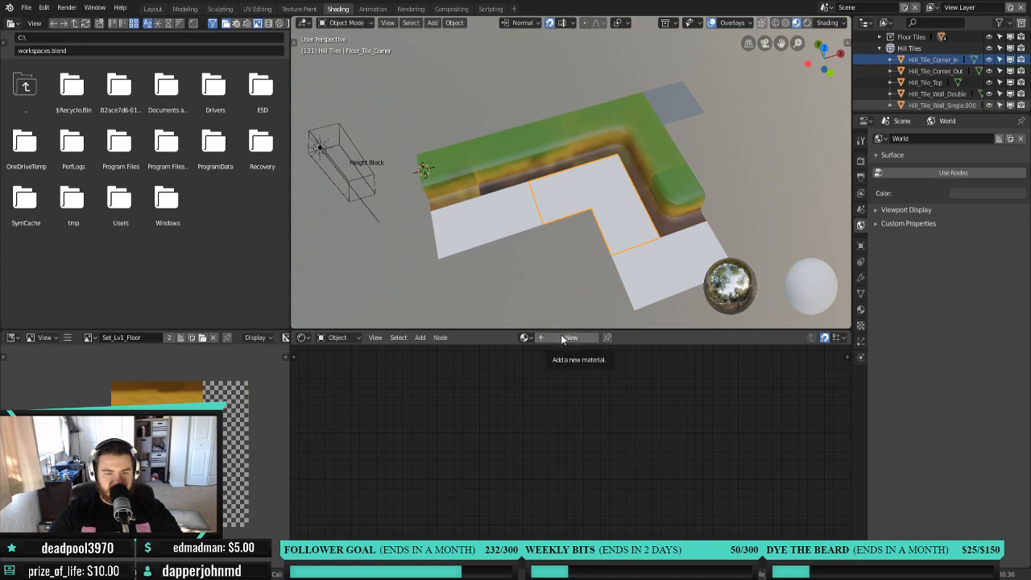
{"action": "left_click", "coordinate": [561, 337]}
{"action": "type", "text": "SE"}
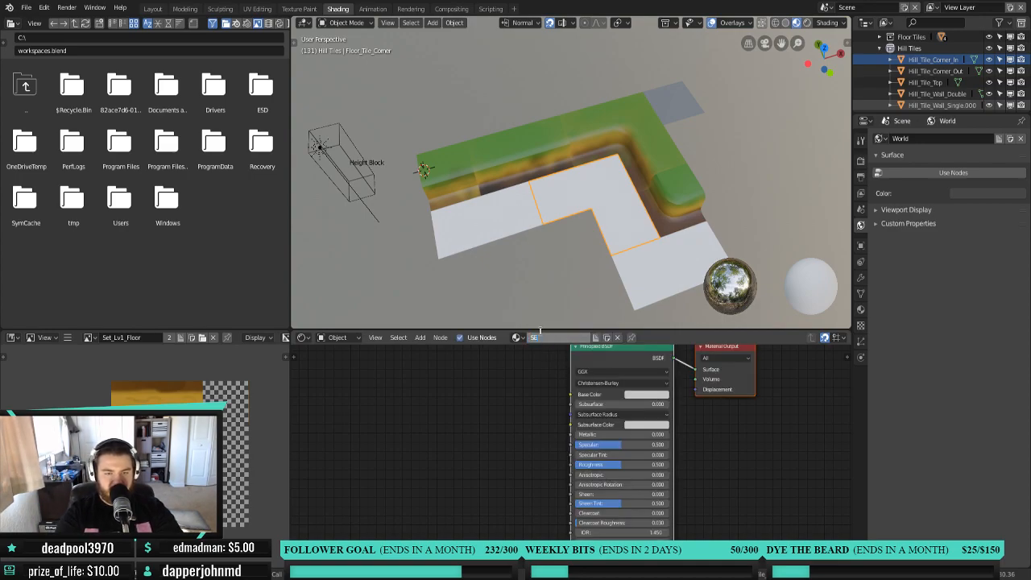
{"action": "type", "text": "t_Lv1_FL"}
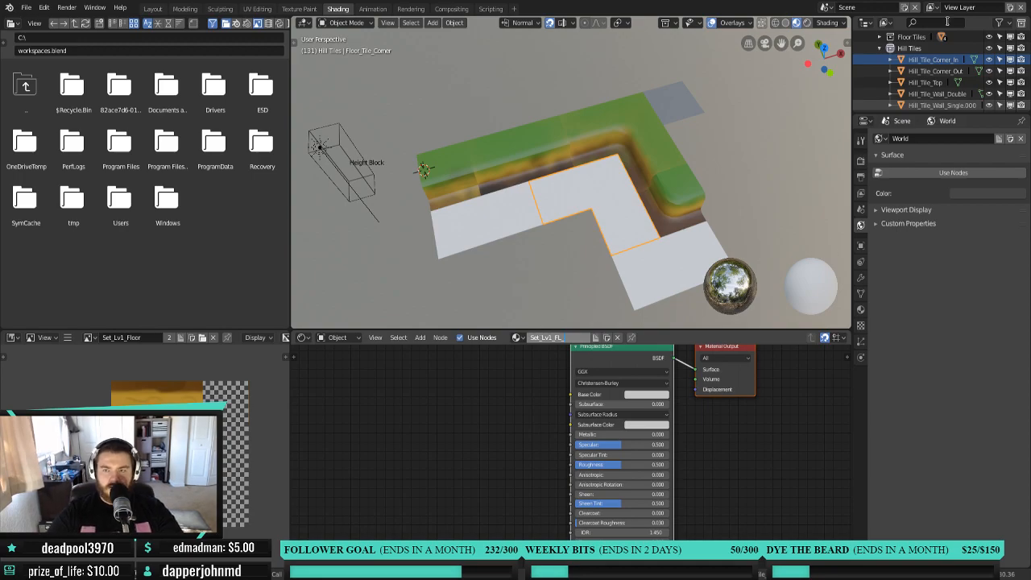
{"action": "scroll", "coordinate": [881, 48], "scroll_direction": "up", "scroll_amount": 3}
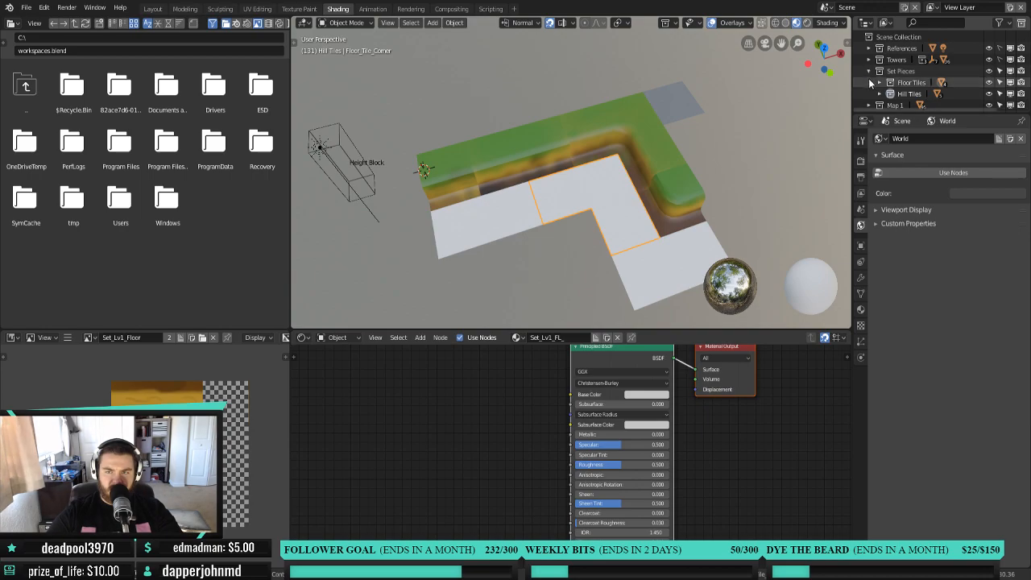
{"action": "left_click", "coordinate": [879, 83]}
{"action": "scroll", "coordinate": [911, 85], "scroll_direction": "down", "scroll_amount": 2}
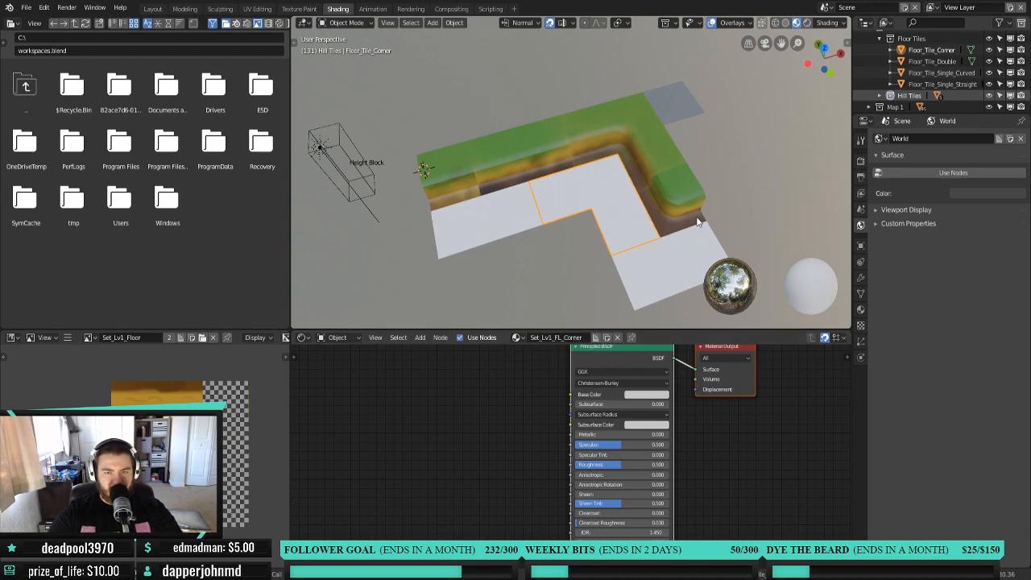
Create a material named Set_Lv1_FL_SingleCurved on the single curved floor tile.
{"action": "left_click", "coordinate": [667, 269]}
{"action": "left_click", "coordinate": [552, 337]}
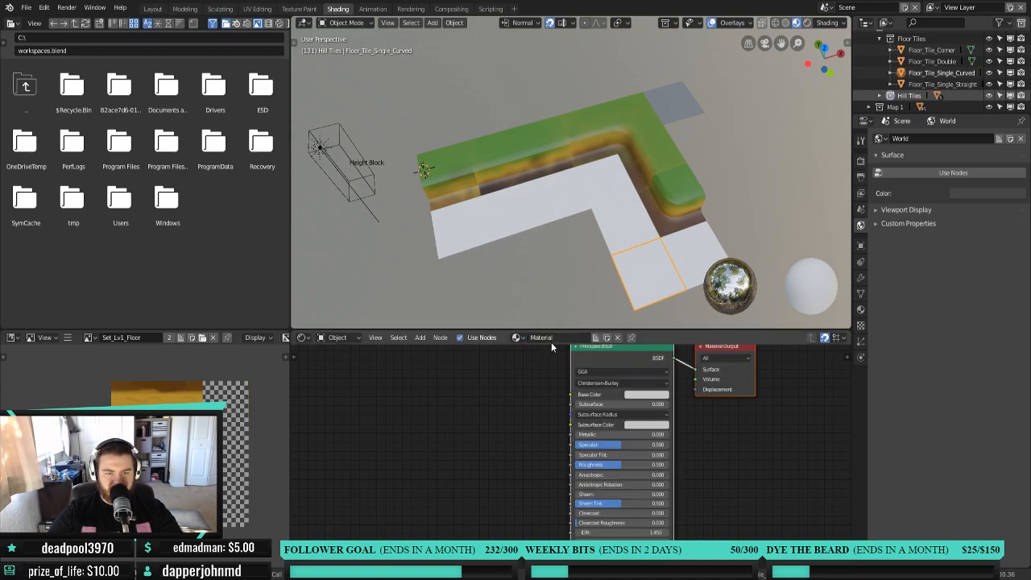
{"action": "type", "text": "Set_Lv1_FL_Sin"}
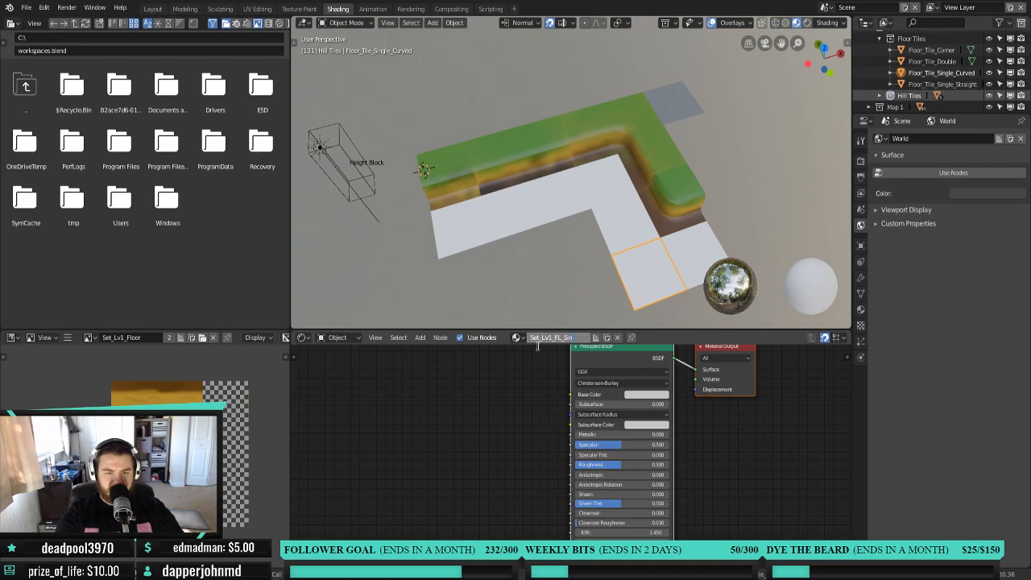
{"action": "type", "text": "Curved"}
{"action": "key", "text": "Return"}
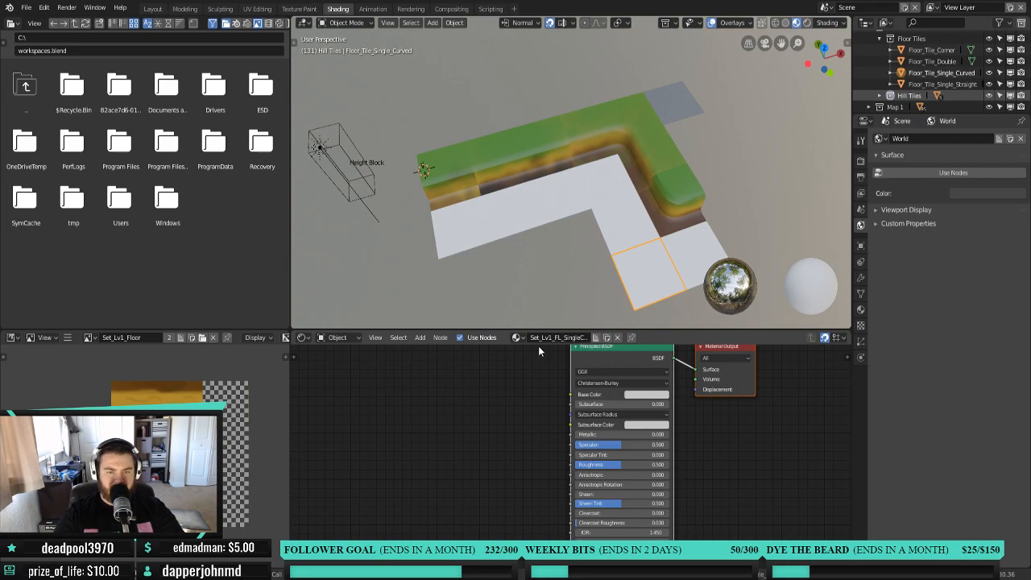
Create a material named Set_Lv1_FL_SingleStraight on the single straight floor tile.
{"action": "left_click", "coordinate": [678, 254]}
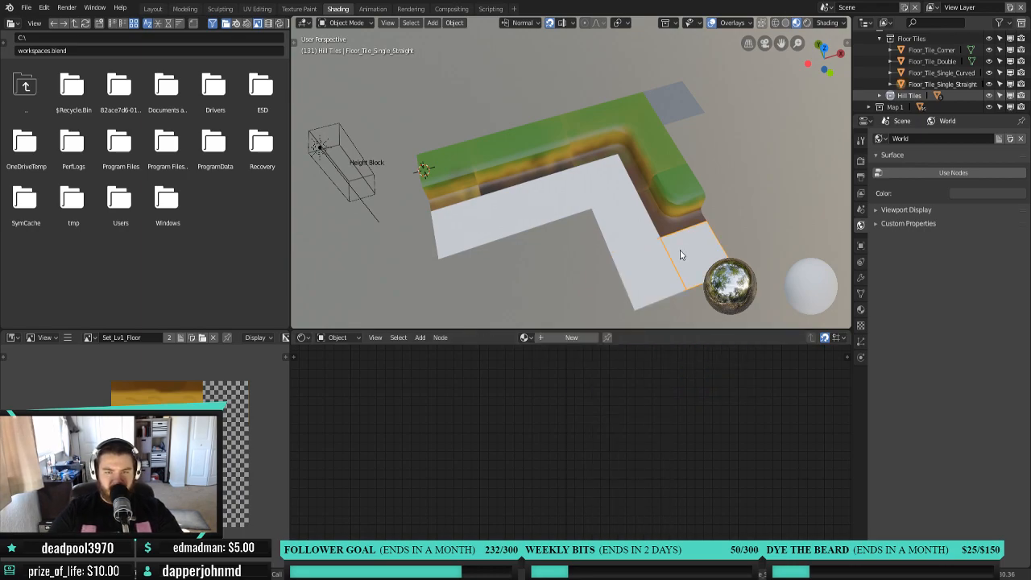
{"action": "left_click", "coordinate": [547, 338]}
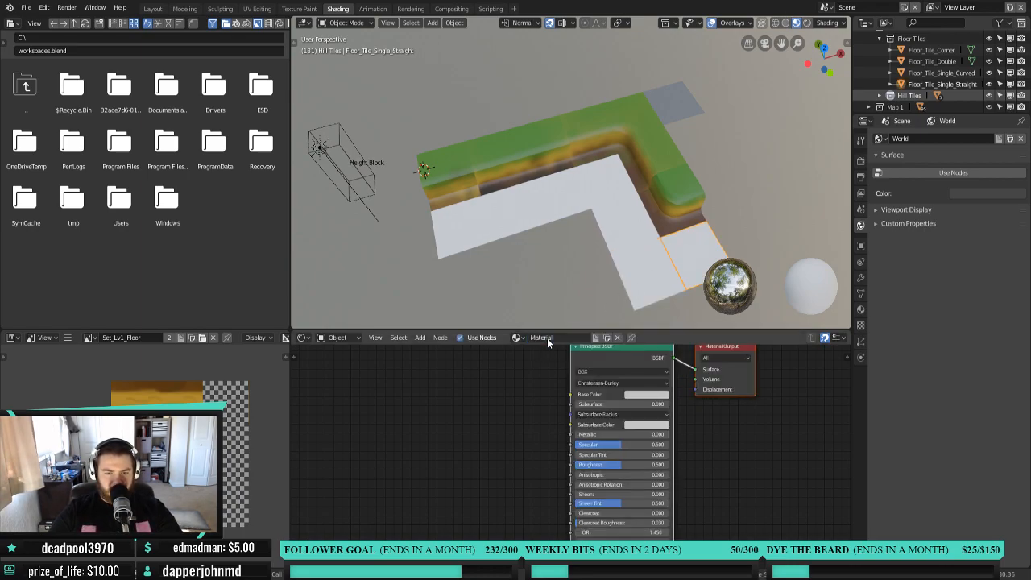
{"action": "left_click", "coordinate": [547, 337]}
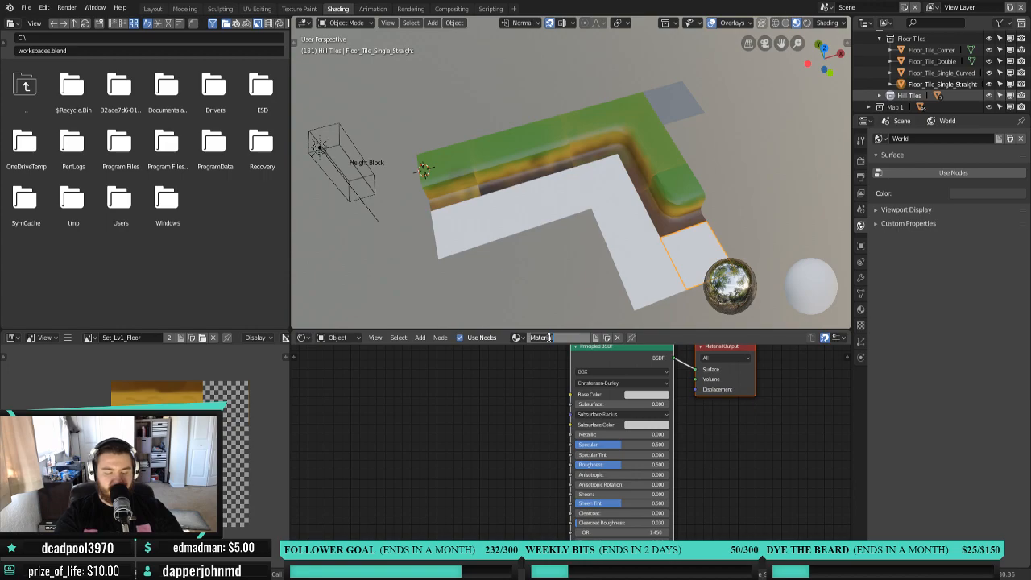
{"action": "type", "text": "Set_Lv1_FL_Sing"}
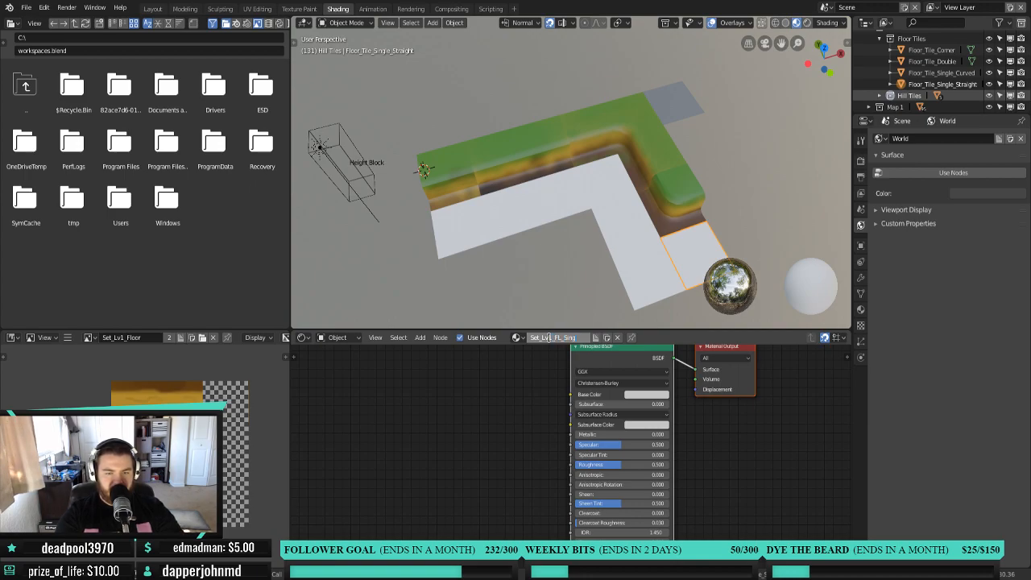
{"action": "type", "text": "traight"}
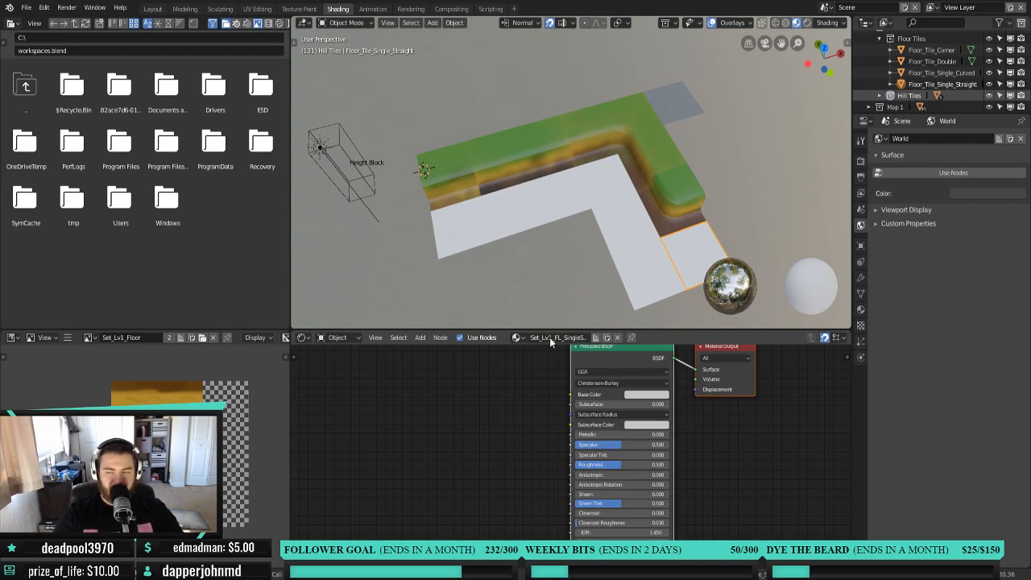
{"action": "key", "text": "Return"}
Add an Image Texture node to the double floor tile's material, link its Color to Base Color, and load the Set_Lv1_Floor image.
{"action": "left_click", "coordinate": [483, 231]}
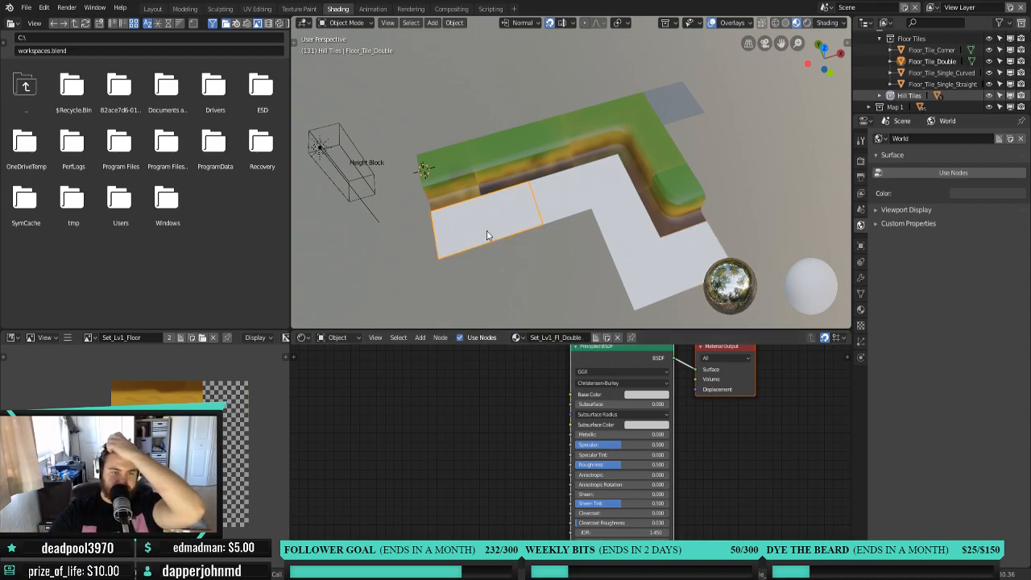
{"action": "left_click", "coordinate": [420, 339]}
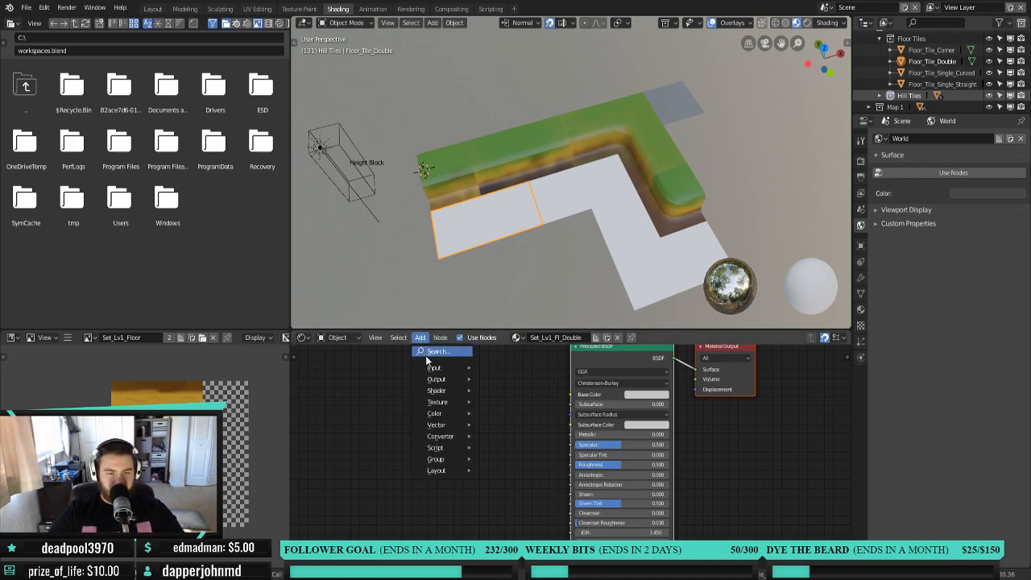
{"action": "mouse_move", "coordinate": [439, 401]}
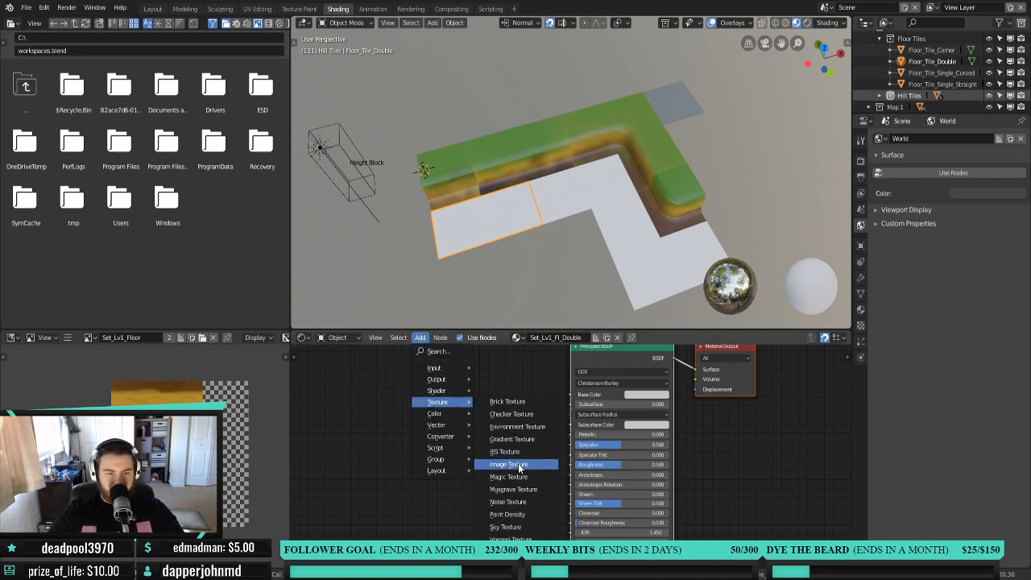
{"action": "left_click", "coordinate": [513, 464]}
{"action": "left_click", "coordinate": [530, 416]}
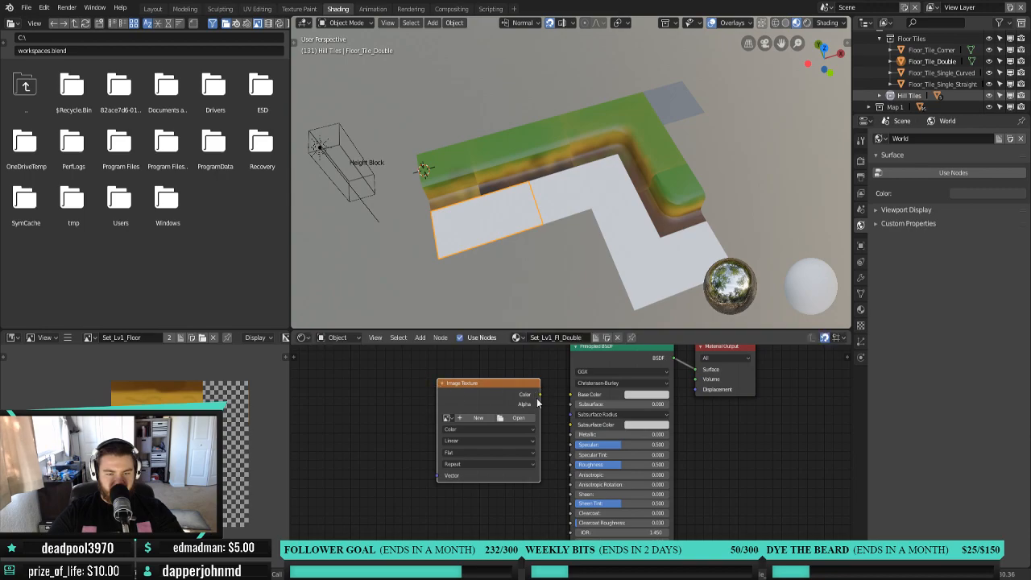
{"action": "left_click_drag", "start_coordinate": [540, 394], "coordinate": [571, 395]}
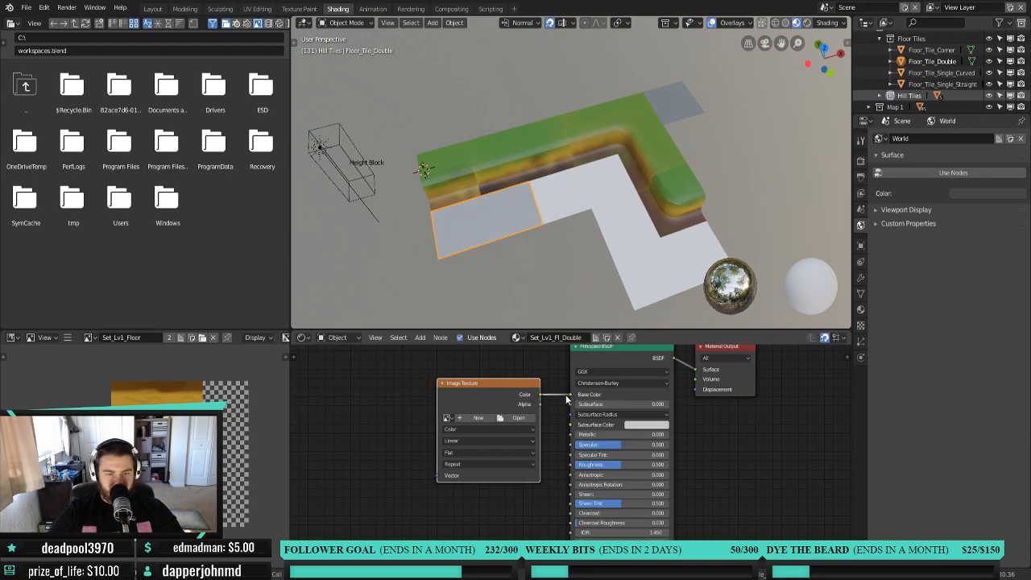
{"action": "left_click", "coordinate": [448, 417]}
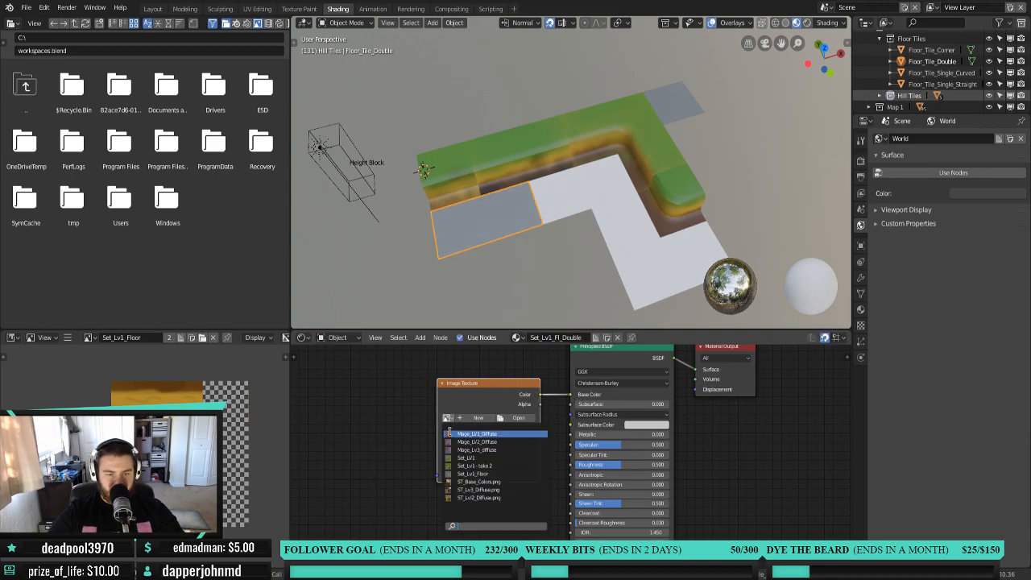
{"action": "left_click", "coordinate": [497, 480]}
Copy the Set_Lv1_Floor image node from the double floor tile's material into the corner tile's material and link its Color to Base Color.
{"action": "left_click", "coordinate": [557, 203]}
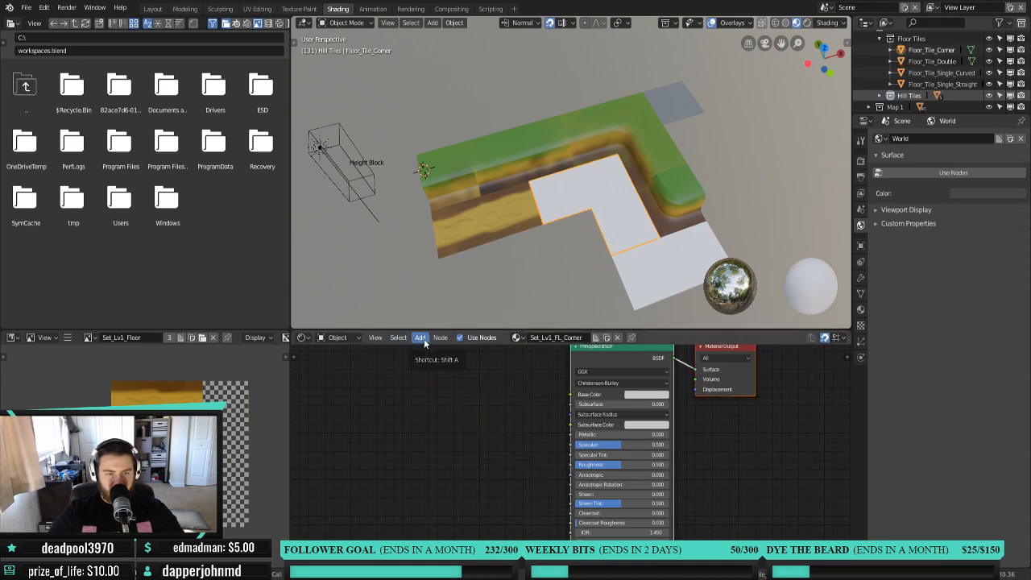
{"action": "left_click", "coordinate": [475, 195]}
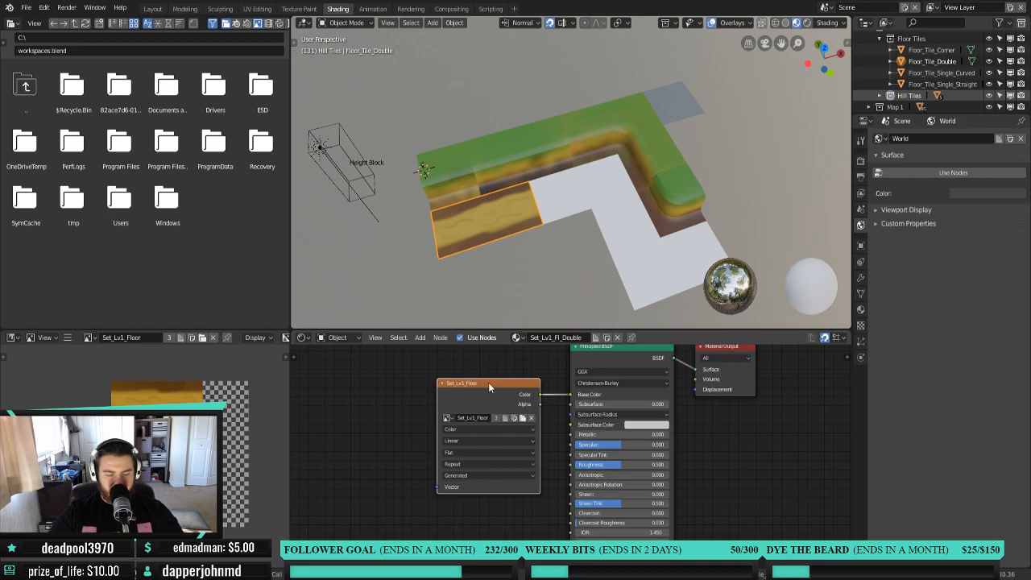
{"action": "left_click", "coordinate": [420, 338]}
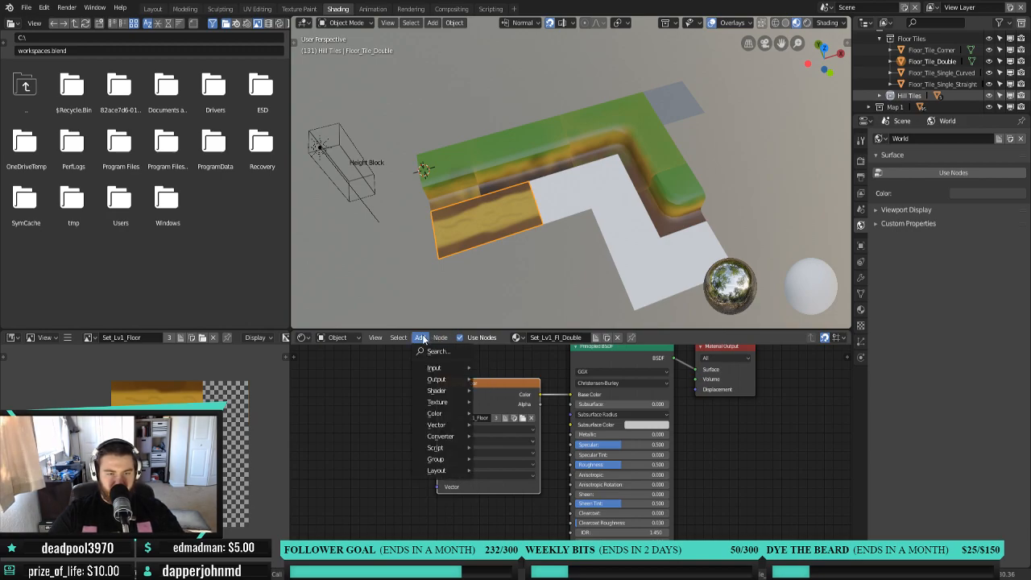
{"action": "left_click", "coordinate": [574, 186]}
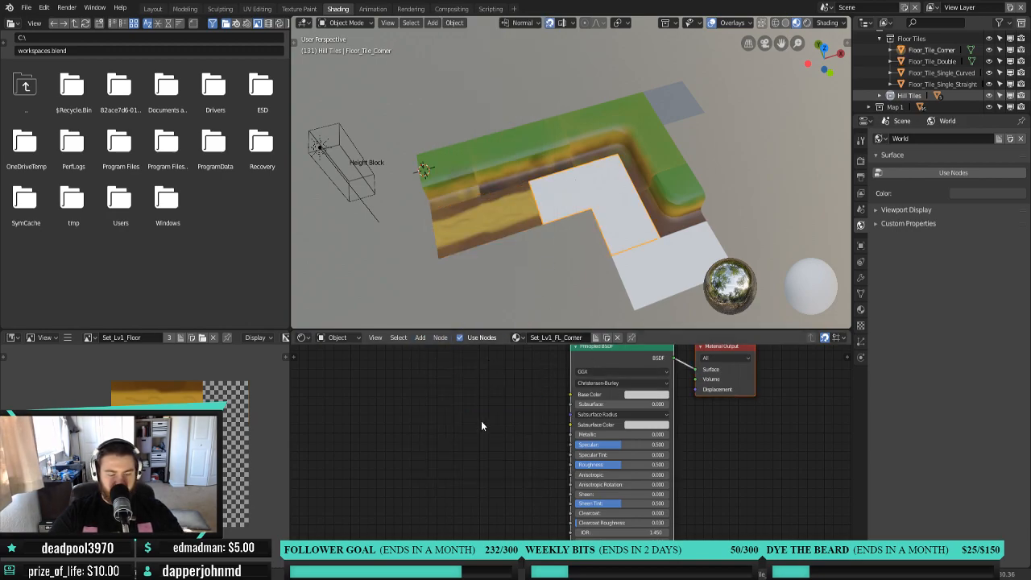
{"action": "key", "text": "ctrl+v"}
{"action": "left_click_drag", "start_coordinate": [493, 383], "coordinate": [571, 395]}
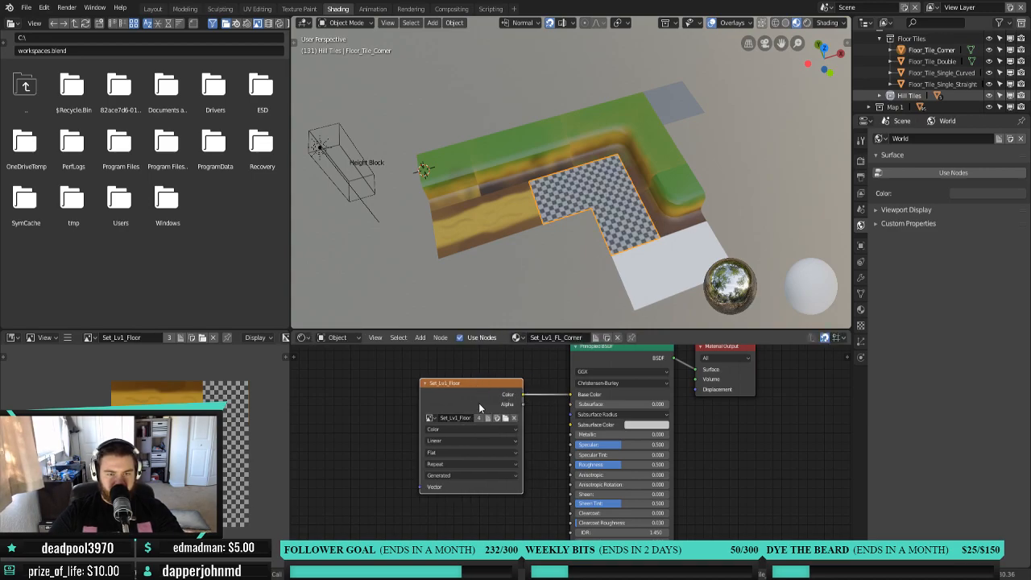
Paste the Set_Lv1_Floor image node into the single curved and single straight floor tiles' materials, linking each Color to Base Color.
{"action": "left_click", "coordinate": [667, 254]}
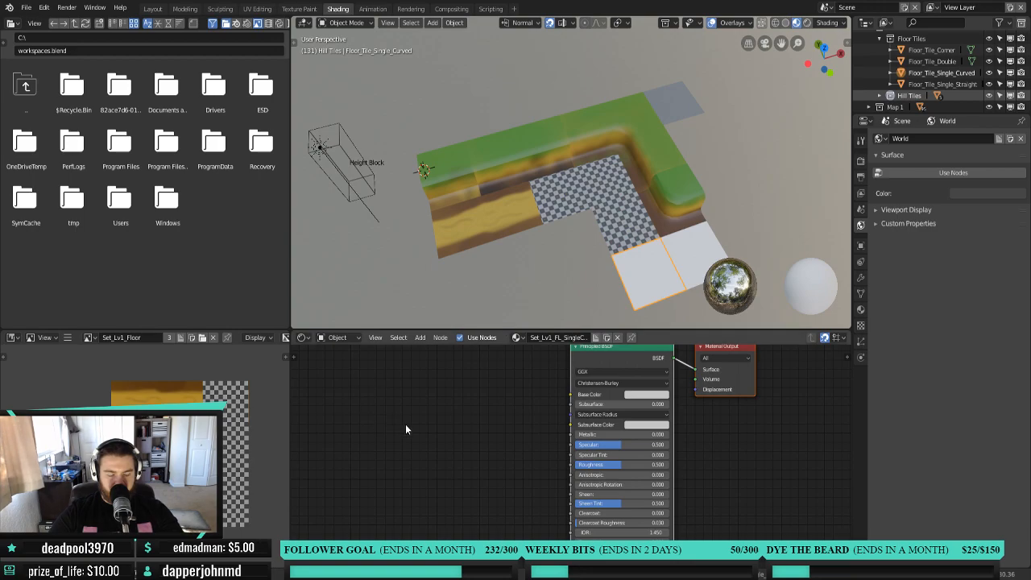
{"action": "key", "text": "ctrl+v"}
{"action": "left_click_drag", "start_coordinate": [539, 394], "coordinate": [571, 395]}
{"action": "left_click", "coordinate": [691, 251]}
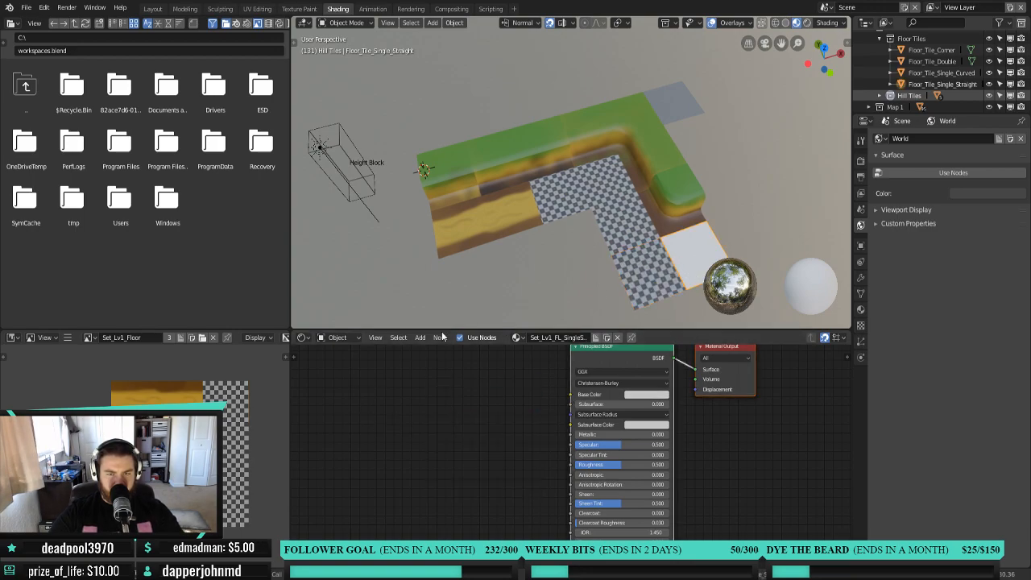
{"action": "key", "text": "ctrl+v"}
{"action": "left_click_drag", "start_coordinate": [538, 395], "coordinate": [571, 395]}
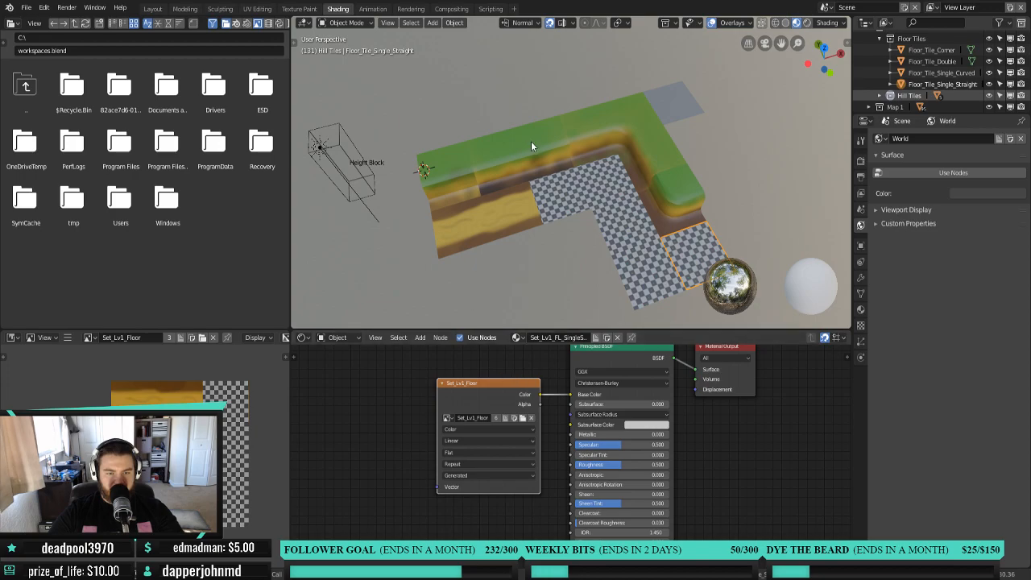
Fill the corner floor tile with the golden ochre palette colour in Texture Paint.
{"action": "left_click", "coordinate": [602, 200]}
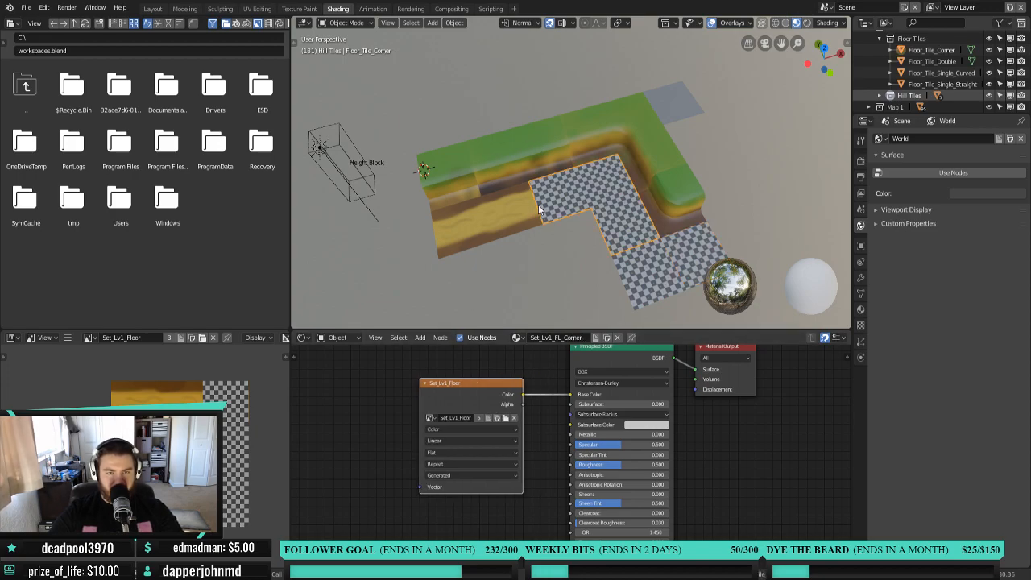
{"action": "left_click", "coordinate": [299, 9]}
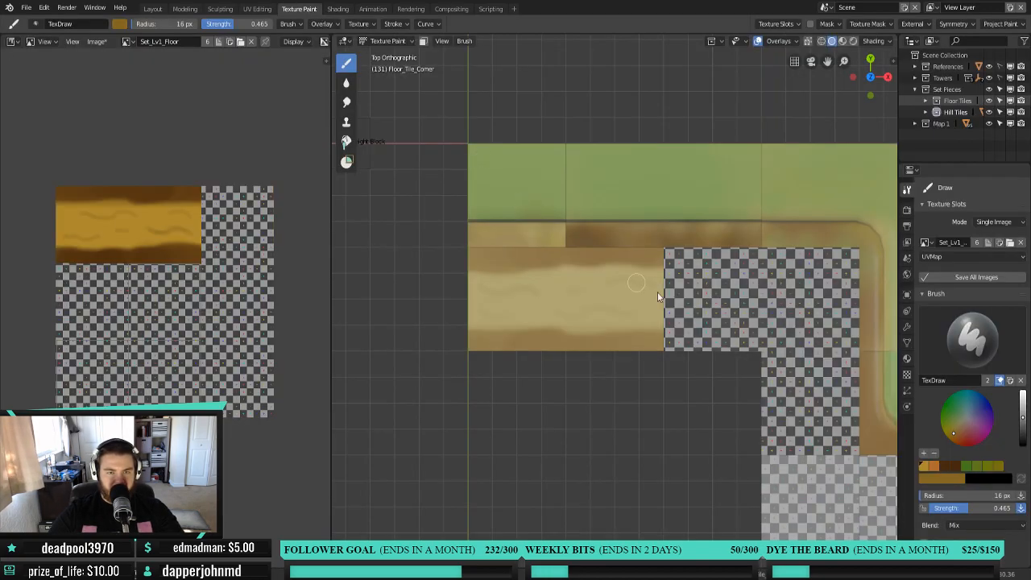
{"action": "scroll", "coordinate": [727, 313], "scroll_direction": "up", "scroll_amount": 1}
{"action": "middle_click_drag", "start_coordinate": [718, 312], "coordinate": [595, 309], "text": "shift"}
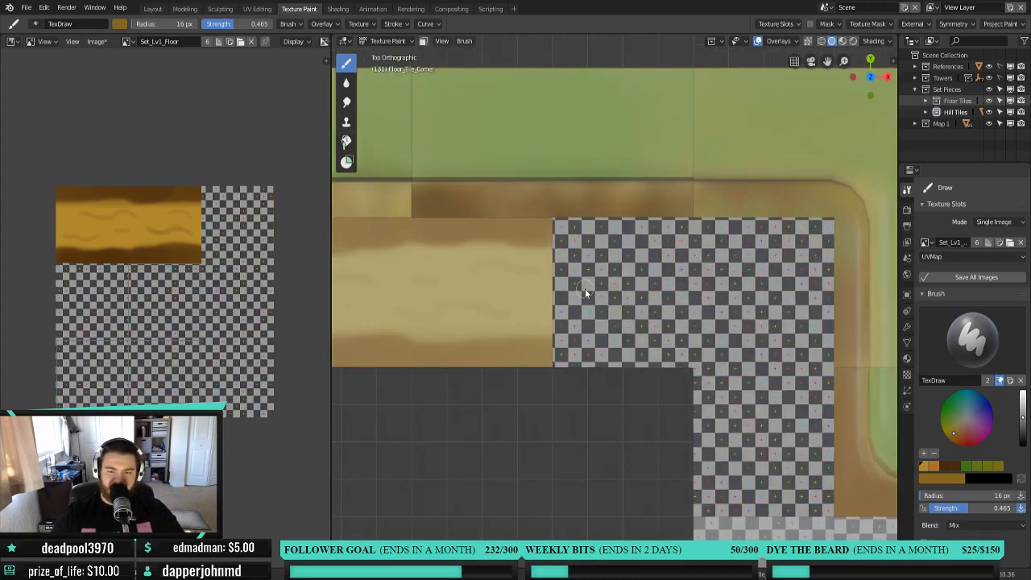
{"action": "key", "text": "shift+space"}
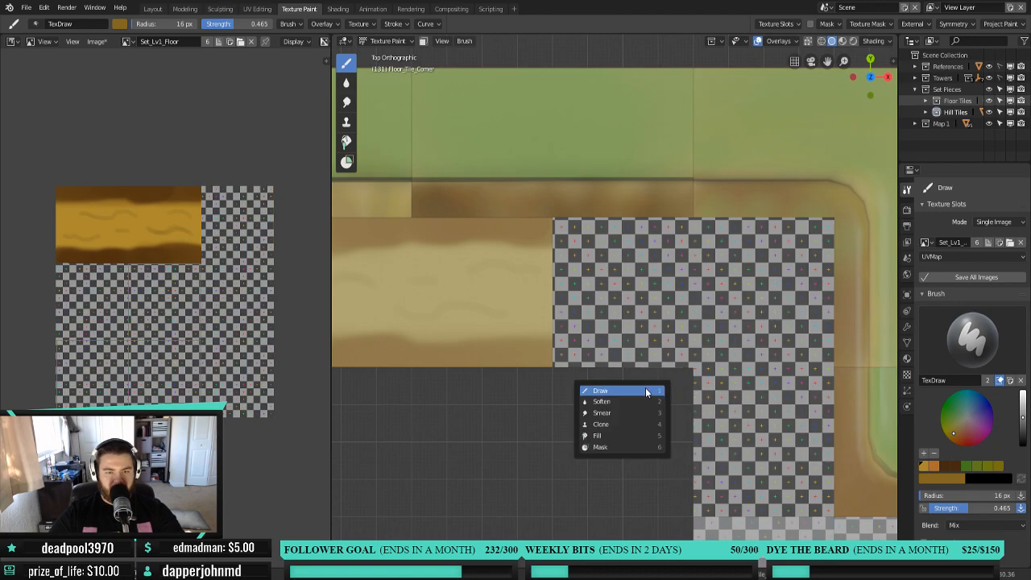
{"action": "left_click", "coordinate": [617, 433]}
{"action": "left_click", "coordinate": [645, 305]}
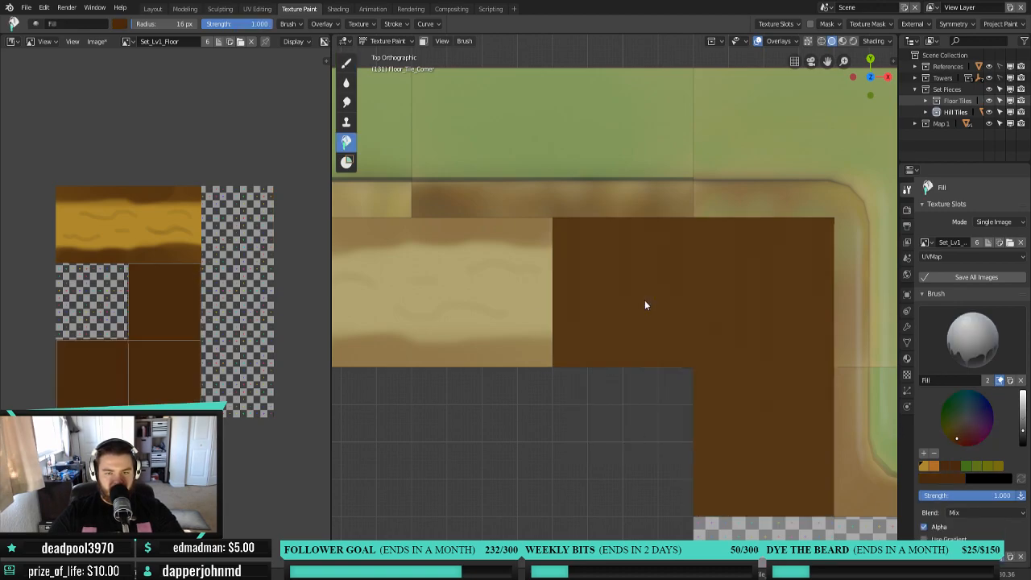
{"action": "left_click", "coordinate": [926, 476]}
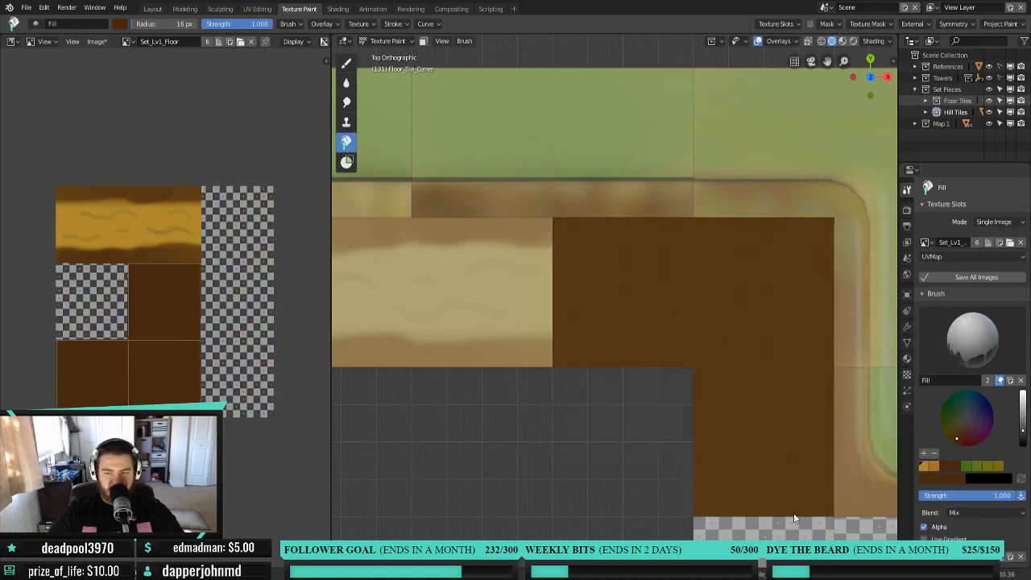
{"action": "left_click", "coordinate": [922, 466]}
{"action": "left_click", "coordinate": [690, 298]}
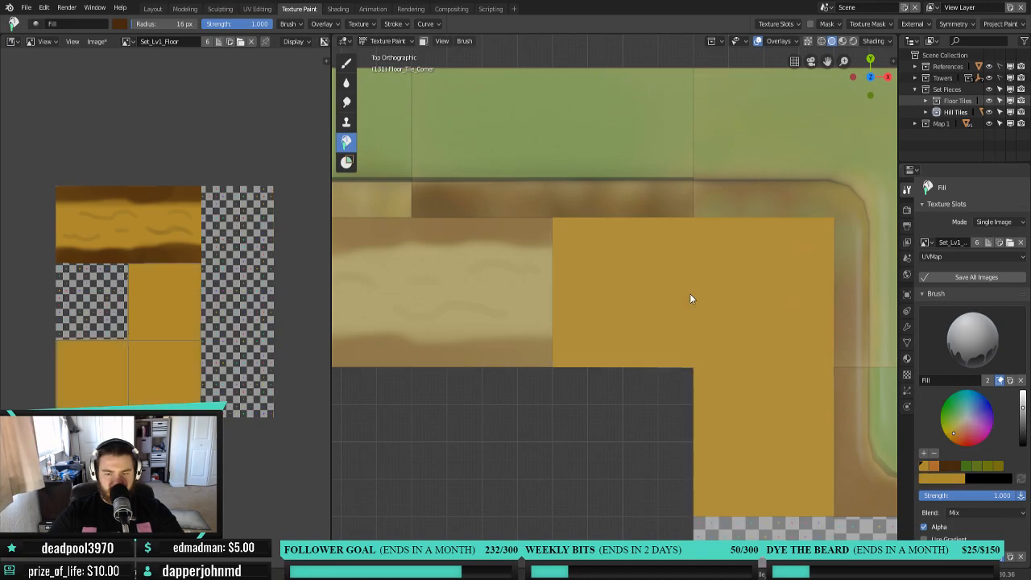
{"action": "left_click", "coordinate": [396, 42]}
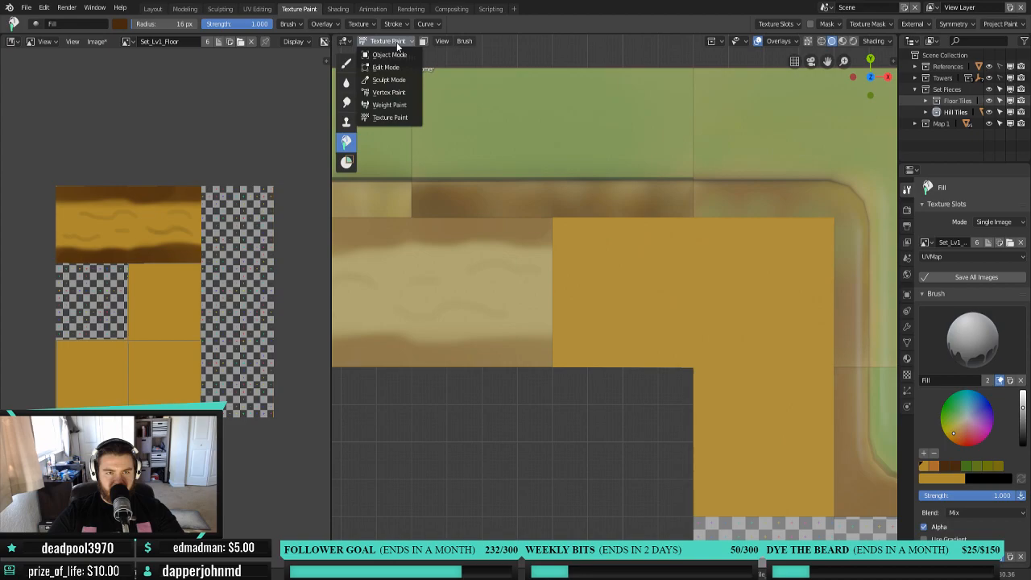
{"action": "left_click", "coordinate": [396, 53]}
{"action": "left_click", "coordinate": [493, 303]}
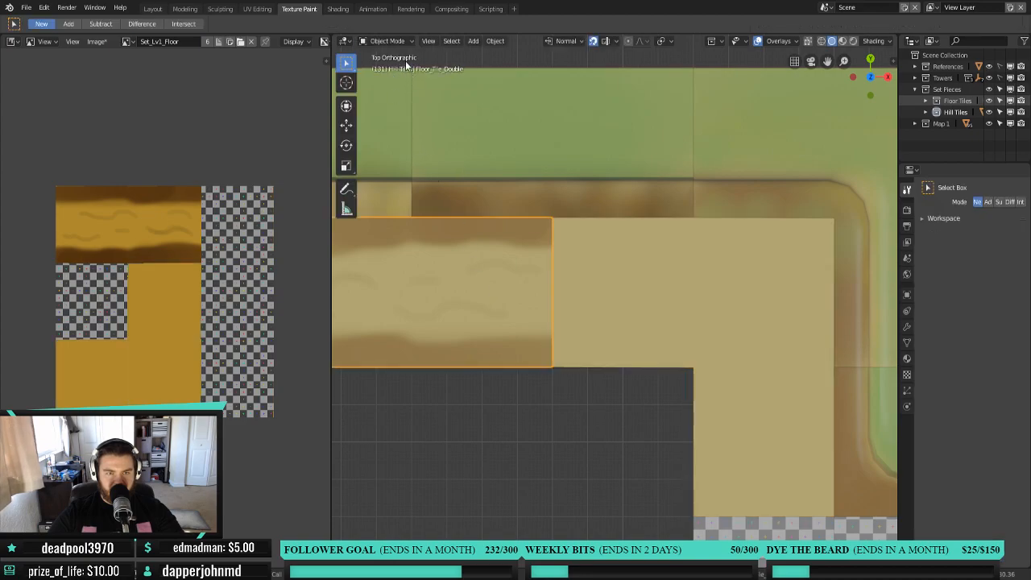
{"action": "left_click", "coordinate": [387, 42]}
{"action": "left_click", "coordinate": [408, 117]}
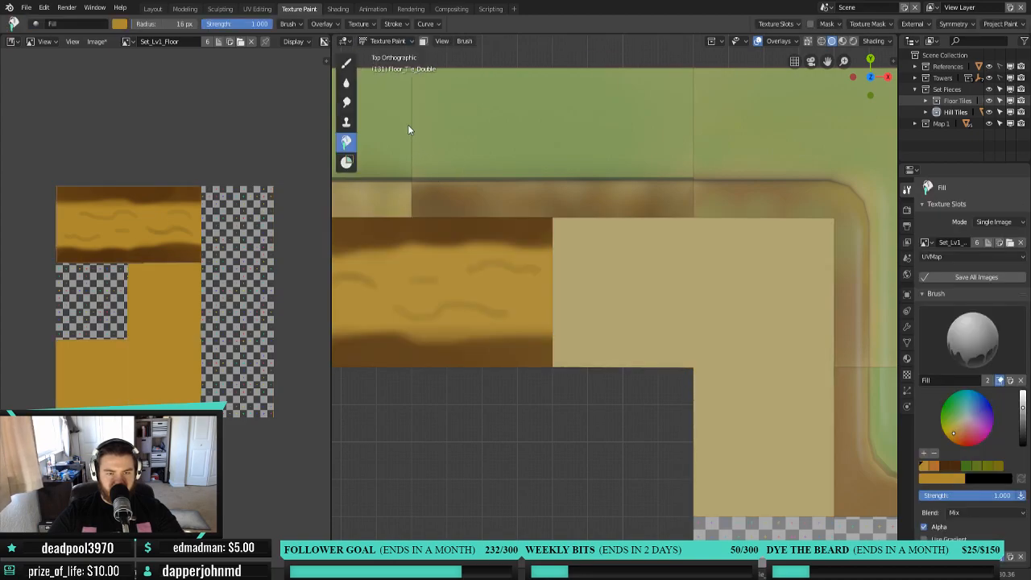
{"action": "left_click", "coordinate": [391, 41]}
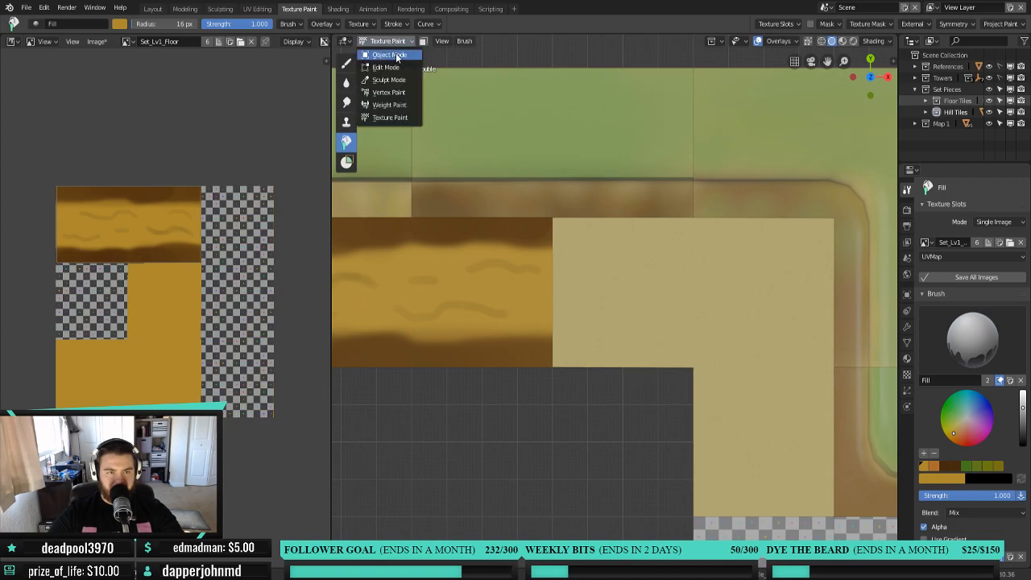
{"action": "left_click", "coordinate": [404, 57]}
{"action": "left_click", "coordinate": [624, 263]}
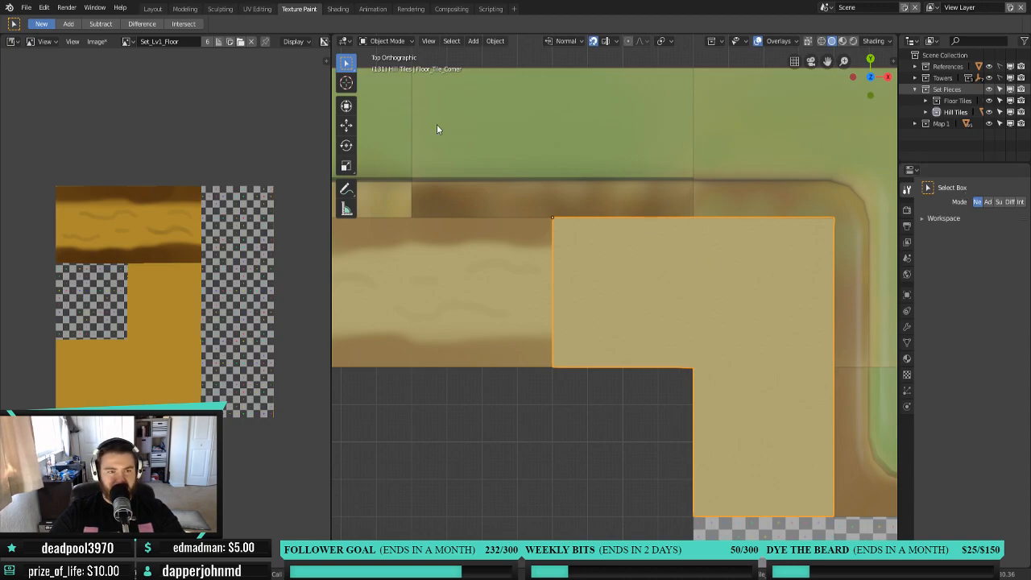
{"action": "left_click", "coordinate": [384, 41]}
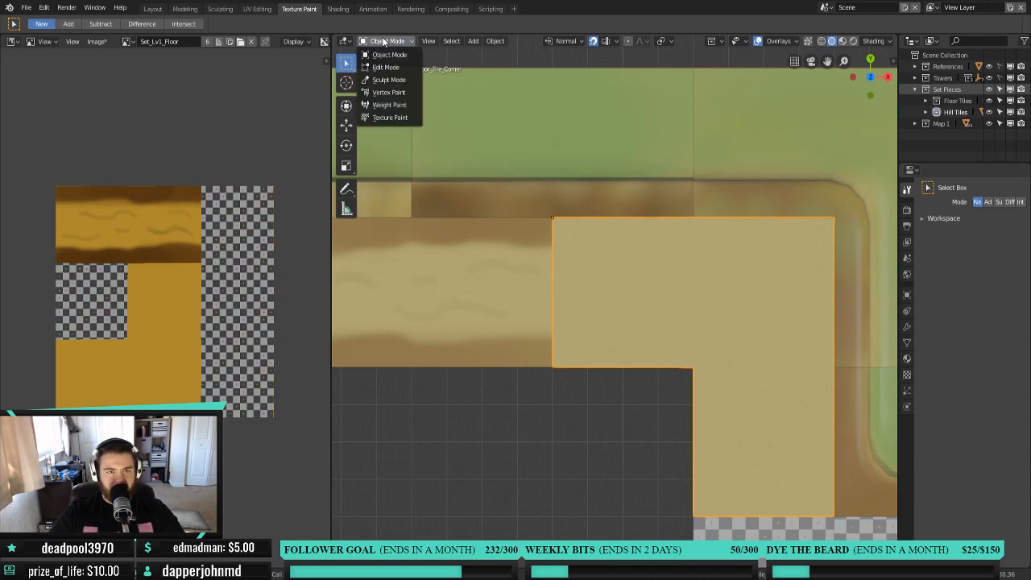
{"action": "left_click", "coordinate": [384, 117]}
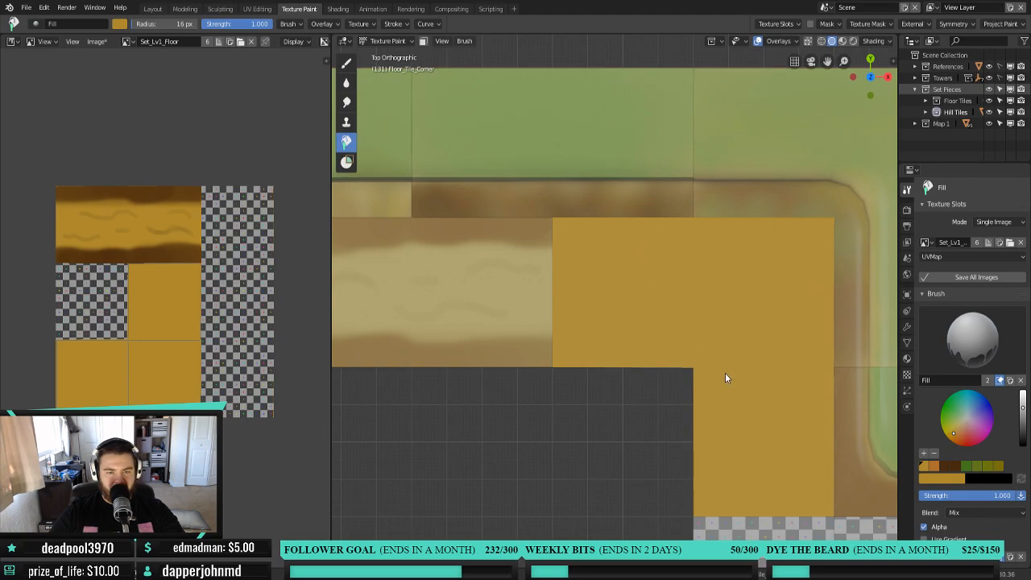
Paint soft dark brown borders along the outer and inner edges of the corner floor tile with a 58 px Draw brush.
{"action": "left_click", "coordinate": [346, 63]}
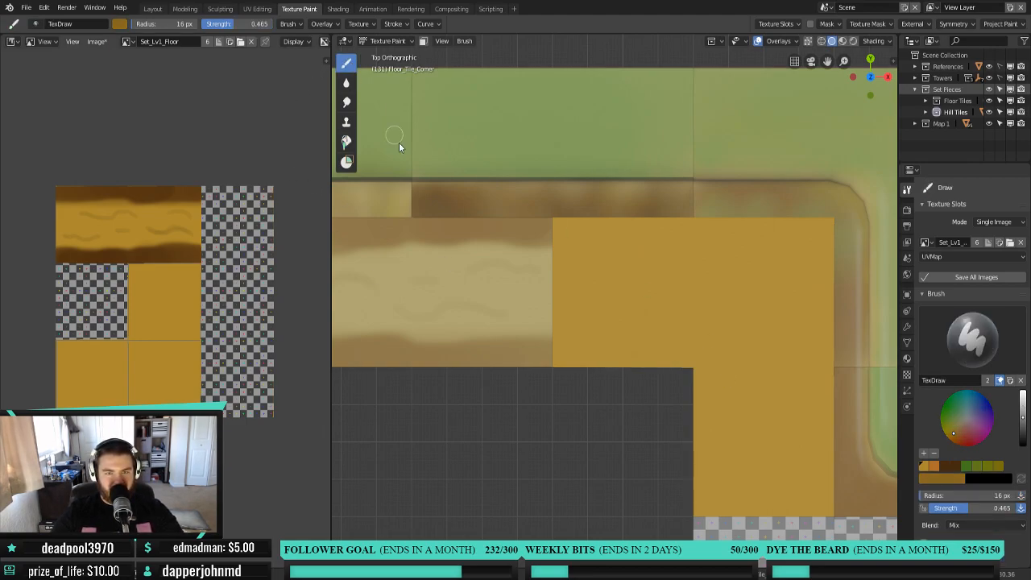
{"action": "left_click", "coordinate": [948, 466]}
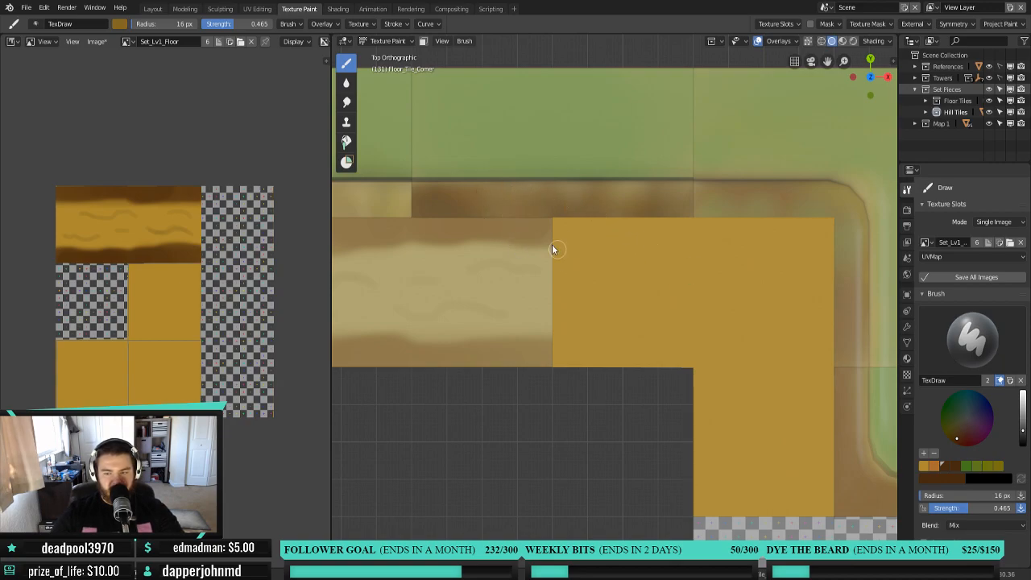
{"action": "key", "text": "f"}
{"action": "left_click", "coordinate": [590, 264]}
{"action": "mouse_move", "coordinate": [560, 232]}
{"action": "left_mouse_down"}
{"action": "mouse_move", "coordinate": [628, 223]}
{"action": "mouse_move", "coordinate": [566, 231]}
{"action": "left_mouse_up"}
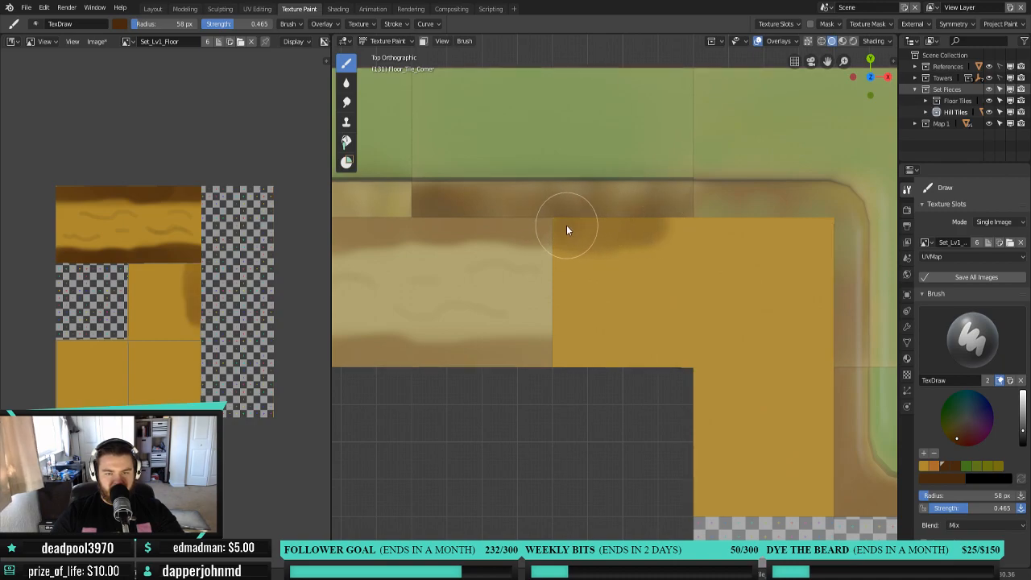
{"action": "mouse_move", "coordinate": [821, 253]}
{"action": "left_mouse_down"}
{"action": "mouse_move", "coordinate": [817, 226]}
{"action": "mouse_move", "coordinate": [829, 290]}
{"action": "left_mouse_up"}
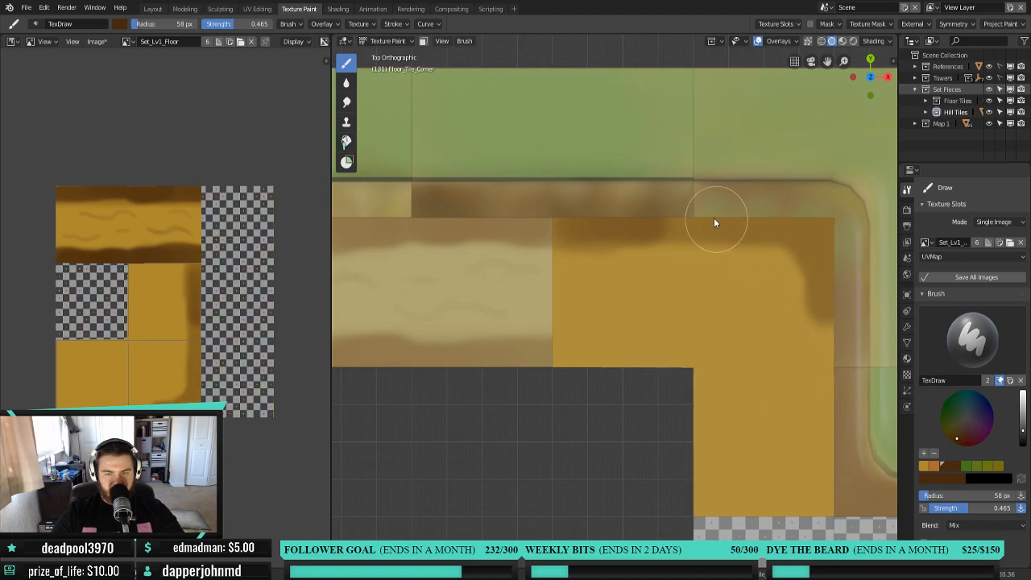
{"action": "mouse_move", "coordinate": [608, 230]}
{"action": "left_mouse_down"}
{"action": "mouse_move", "coordinate": [811, 234]}
{"action": "mouse_move", "coordinate": [815, 222]}
{"action": "mouse_move", "coordinate": [826, 267]}
{"action": "mouse_move", "coordinate": [834, 234]}
{"action": "mouse_move", "coordinate": [746, 218]}
{"action": "mouse_move", "coordinate": [551, 225]}
{"action": "mouse_move", "coordinate": [704, 218]}
{"action": "mouse_move", "coordinate": [819, 285]}
{"action": "left_mouse_up"}
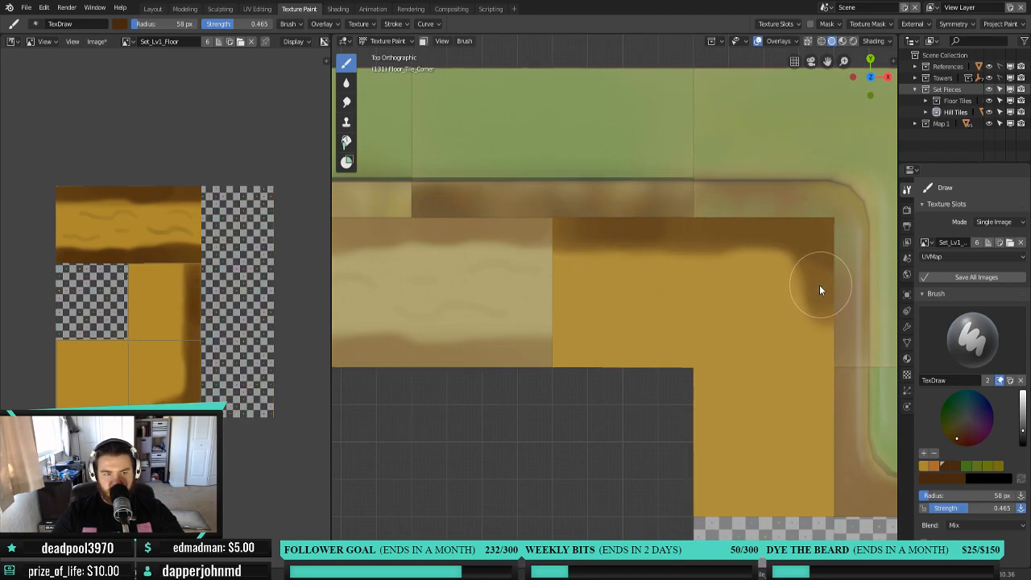
{"action": "mouse_move", "coordinate": [589, 359]}
{"action": "left_mouse_down"}
{"action": "mouse_move", "coordinate": [549, 362]}
{"action": "mouse_move", "coordinate": [687, 367]}
{"action": "mouse_move", "coordinate": [709, 385]}
{"action": "mouse_move", "coordinate": [707, 479]}
{"action": "mouse_move", "coordinate": [701, 400]}
{"action": "mouse_move", "coordinate": [669, 364]}
{"action": "mouse_move", "coordinate": [591, 362]}
{"action": "mouse_move", "coordinate": [628, 354]}
{"action": "mouse_move", "coordinate": [697, 370]}
{"action": "mouse_move", "coordinate": [709, 440]}
{"action": "mouse_move", "coordinate": [675, 350]}
{"action": "mouse_move", "coordinate": [592, 360]}
{"action": "mouse_move", "coordinate": [667, 362]}
{"action": "mouse_move", "coordinate": [552, 362]}
{"action": "mouse_move", "coordinate": [684, 372]}
{"action": "mouse_move", "coordinate": [654, 344]}
{"action": "mouse_move", "coordinate": [701, 381]}
{"action": "mouse_move", "coordinate": [707, 477]}
{"action": "mouse_move", "coordinate": [810, 393]}
{"action": "mouse_move", "coordinate": [831, 271]}
{"action": "mouse_move", "coordinate": [823, 359]}
{"action": "mouse_move", "coordinate": [823, 340]}
{"action": "mouse_move", "coordinate": [811, 376]}
{"action": "mouse_move", "coordinate": [834, 346]}
{"action": "mouse_move", "coordinate": [821, 475]}
{"action": "mouse_move", "coordinate": [834, 230]}
{"action": "mouse_move", "coordinate": [833, 395]}
{"action": "left_mouse_up"}
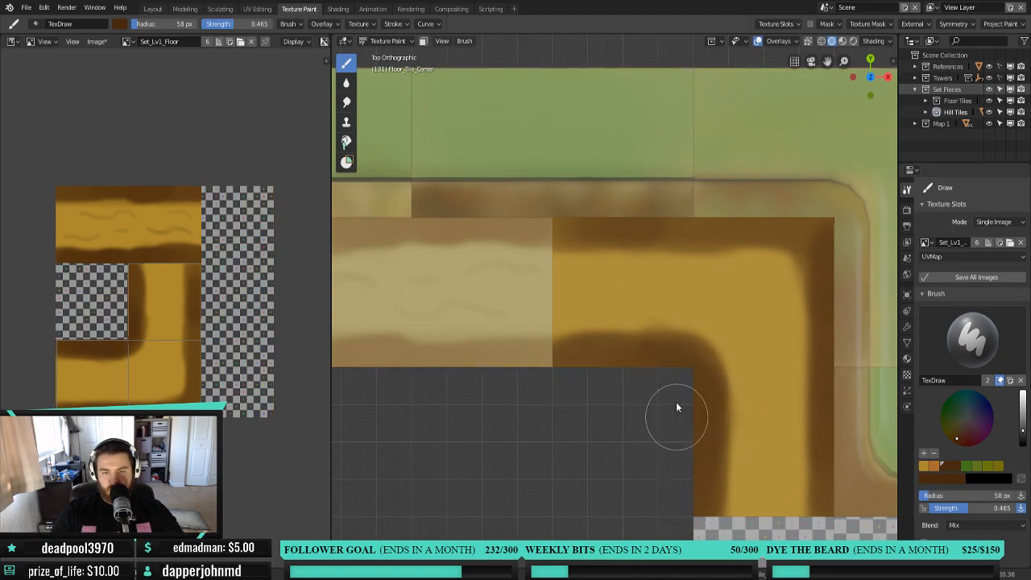
{"action": "mouse_move", "coordinate": [758, 231]}
{"action": "left_mouse_down"}
{"action": "mouse_move", "coordinate": [839, 248]}
{"action": "mouse_move", "coordinate": [654, 221]}
{"action": "mouse_move", "coordinate": [806, 259]}
{"action": "mouse_move", "coordinate": [783, 253]}
{"action": "mouse_move", "coordinate": [794, 296]}
{"action": "mouse_move", "coordinate": [721, 229]}
{"action": "mouse_move", "coordinate": [810, 308]}
{"action": "left_mouse_up"}
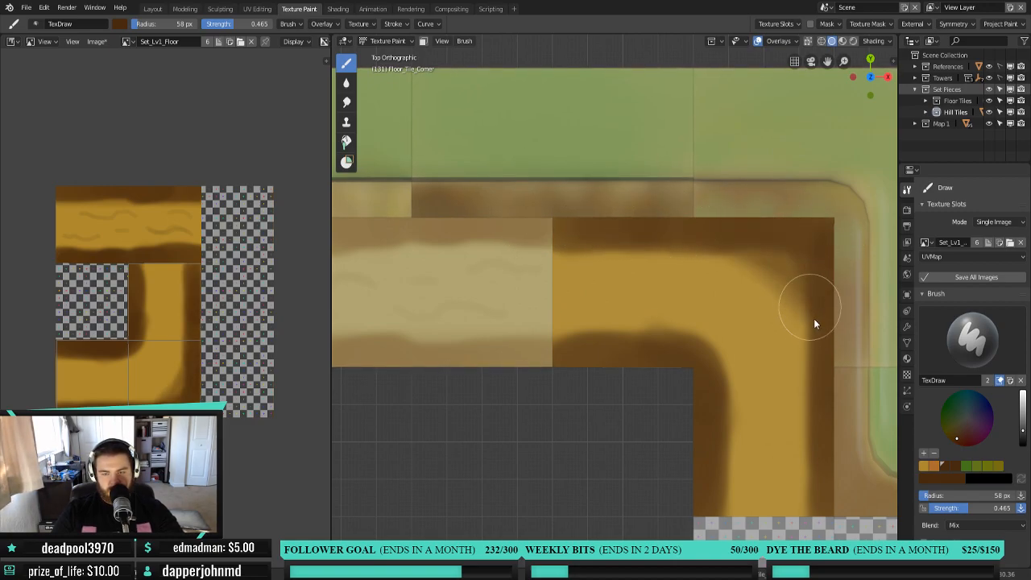
Smear the corner tile's dark borders into the ochre path, lowering the Smear strength to 0.254 for the final strokes.
{"action": "left_click", "coordinate": [347, 101]}
{"action": "mouse_move", "coordinate": [697, 254]}
{"action": "left_mouse_down"}
{"action": "mouse_move", "coordinate": [799, 281]}
{"action": "mouse_move", "coordinate": [752, 255]}
{"action": "mouse_move", "coordinate": [795, 343]}
{"action": "mouse_move", "coordinate": [768, 281]}
{"action": "mouse_move", "coordinate": [792, 365]}
{"action": "mouse_move", "coordinate": [774, 377]}
{"action": "mouse_move", "coordinate": [728, 373]}
{"action": "mouse_move", "coordinate": [739, 414]}
{"action": "mouse_move", "coordinate": [721, 520]}
{"action": "left_mouse_up"}
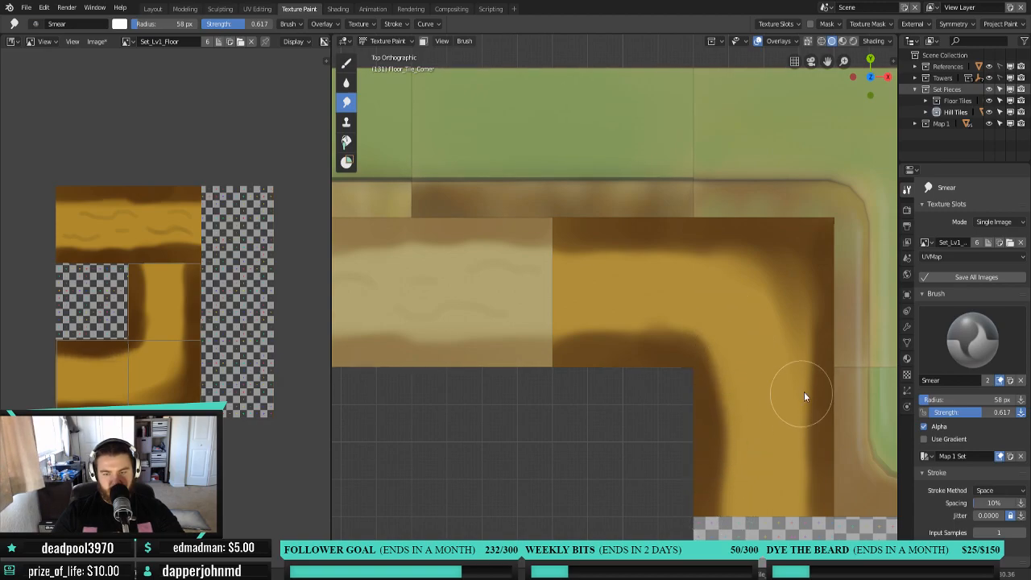
{"action": "mouse_move", "coordinate": [553, 315]}
{"action": "left_mouse_down"}
{"action": "mouse_move", "coordinate": [632, 333]}
{"action": "mouse_move", "coordinate": [575, 341]}
{"action": "mouse_move", "coordinate": [589, 327]}
{"action": "mouse_move", "coordinate": [703, 325]}
{"action": "mouse_move", "coordinate": [691, 321]}
{"action": "mouse_move", "coordinate": [740, 377]}
{"action": "mouse_move", "coordinate": [686, 285]}
{"action": "mouse_move", "coordinate": [787, 288]}
{"action": "mouse_move", "coordinate": [747, 298]}
{"action": "mouse_move", "coordinate": [785, 272]}
{"action": "mouse_move", "coordinate": [752, 306]}
{"action": "mouse_move", "coordinate": [810, 290]}
{"action": "mouse_move", "coordinate": [782, 351]}
{"action": "mouse_move", "coordinate": [697, 281]}
{"action": "left_mouse_up"}
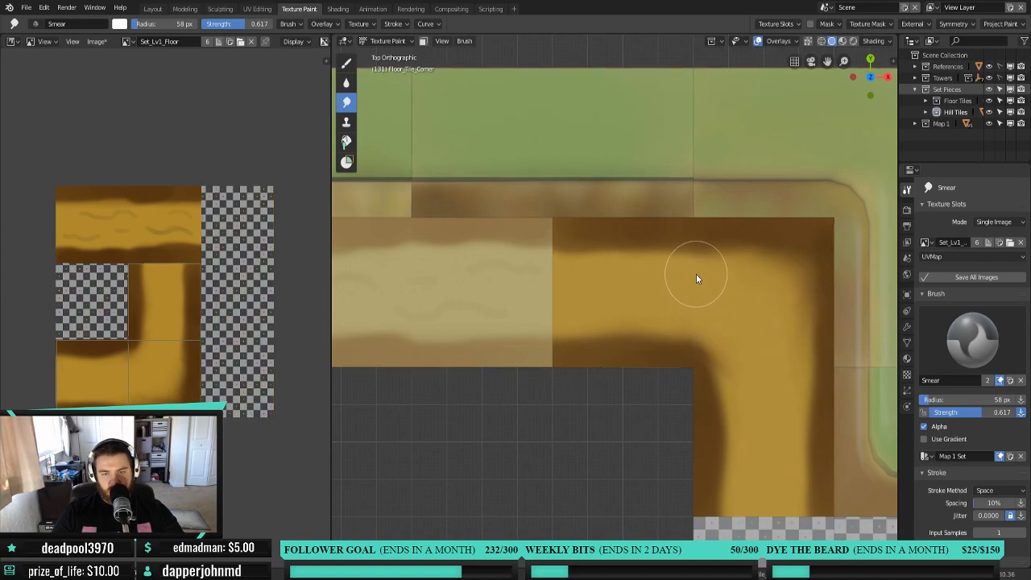
{"action": "key", "text": "shift+f"}
{"action": "left_click", "coordinate": [725, 301]}
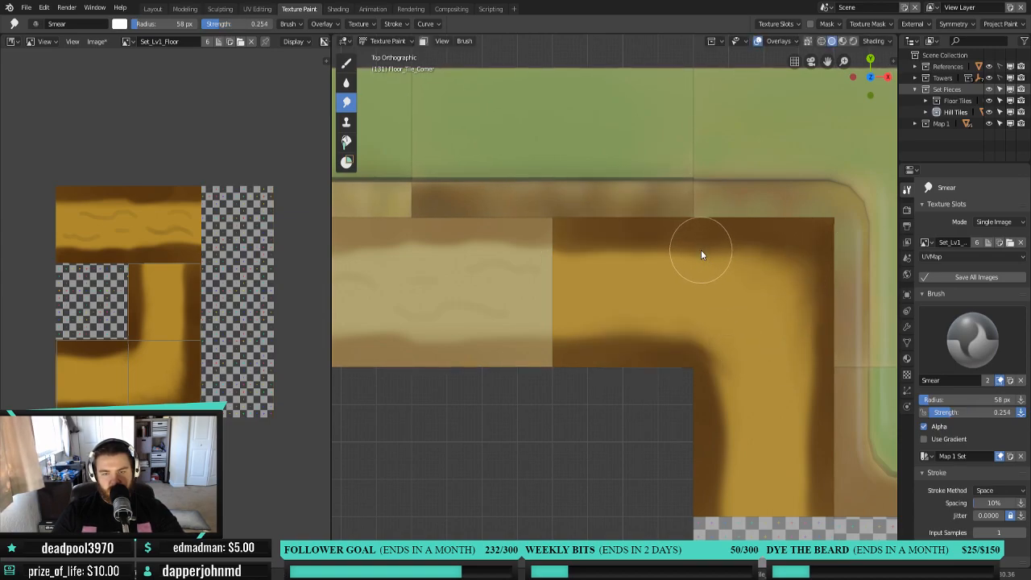
{"action": "mouse_move", "coordinate": [636, 239]}
{"action": "left_mouse_down"}
{"action": "mouse_move", "coordinate": [595, 260]}
{"action": "mouse_move", "coordinate": [589, 242]}
{"action": "mouse_move", "coordinate": [659, 260]}
{"action": "mouse_move", "coordinate": [772, 236]}
{"action": "left_mouse_up"}
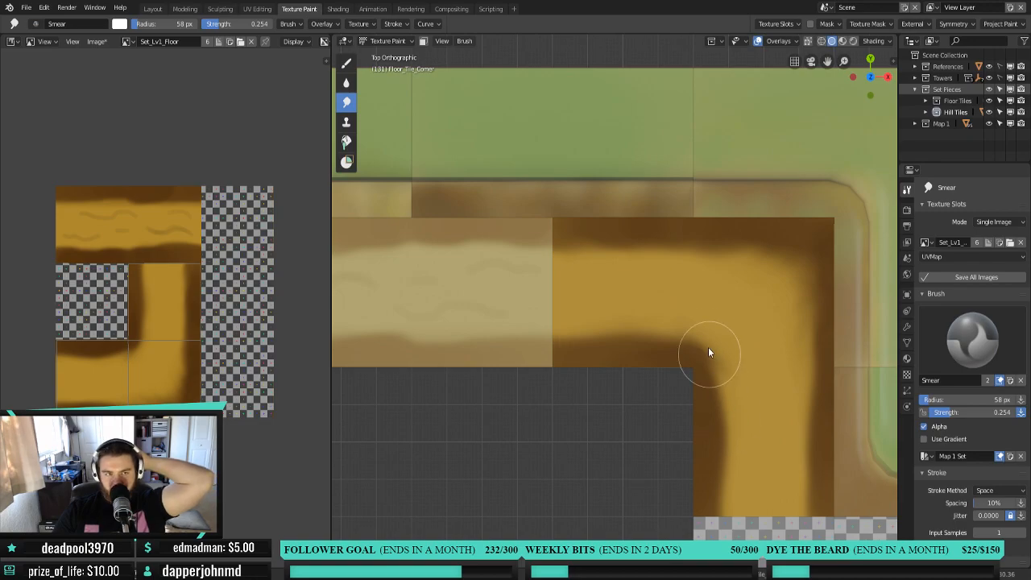
Paint faint wavy detail lines down the corner tile's vertical leg with a darkened ochre Draw brush at 15 px radius and 0.277 strength.
{"action": "left_click", "coordinate": [351, 67]}
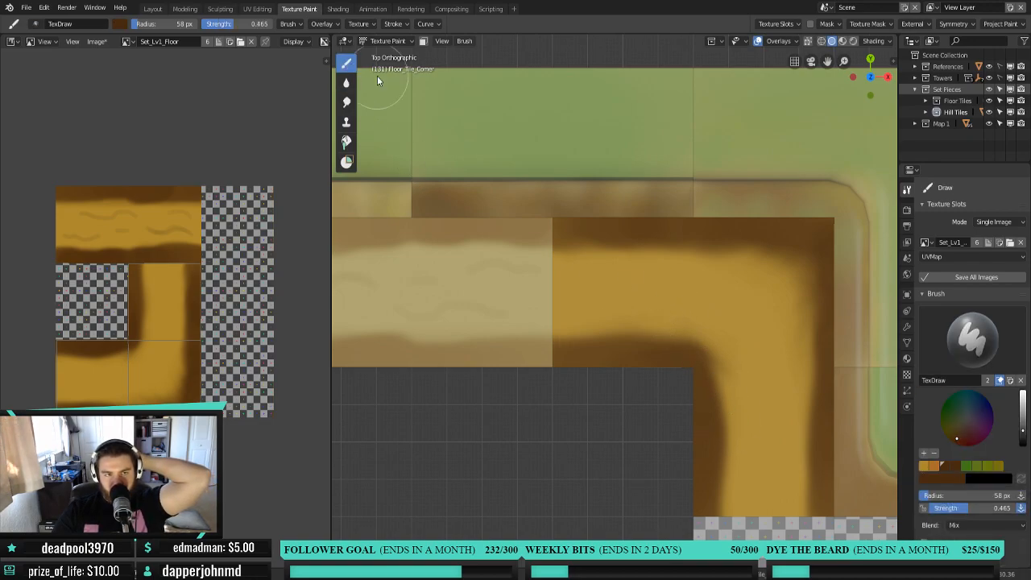
{"action": "left_click", "coordinate": [924, 466]}
{"action": "left_click_drag", "start_coordinate": [1022, 410], "coordinate": [1021, 420]}
{"action": "key", "text": "f"}
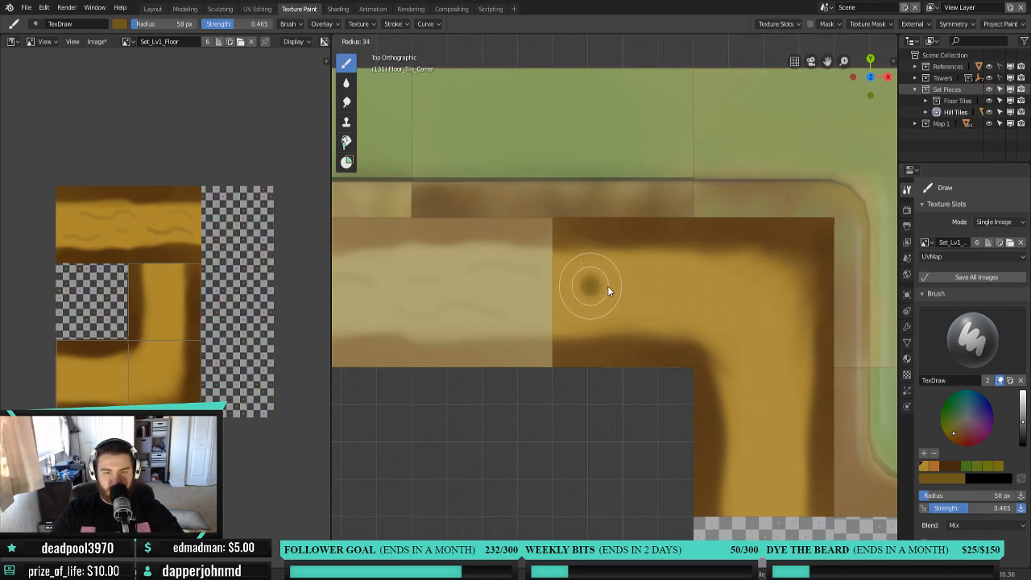
{"action": "left_click", "coordinate": [606, 289]}
{"action": "middle_click_drag", "start_coordinate": [743, 395], "coordinate": [678, 326], "text": "shift"}
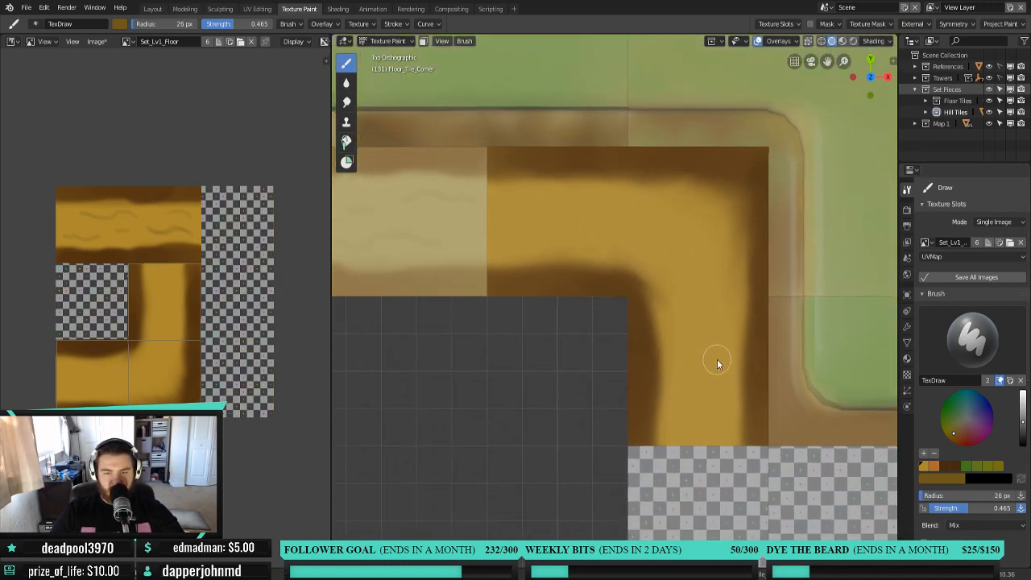
{"action": "key", "text": "shift+f"}
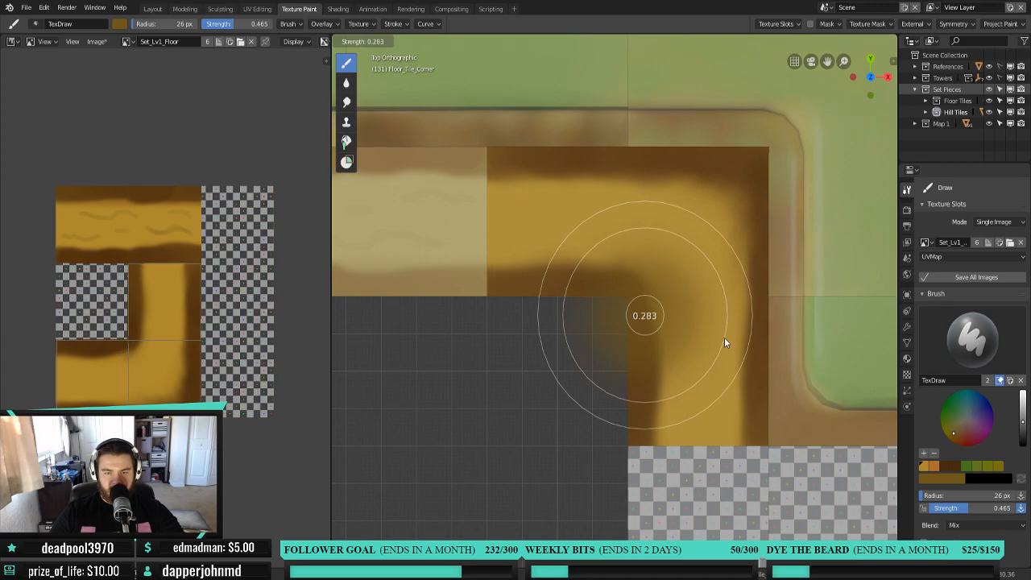
{"action": "left_click", "coordinate": [727, 338]}
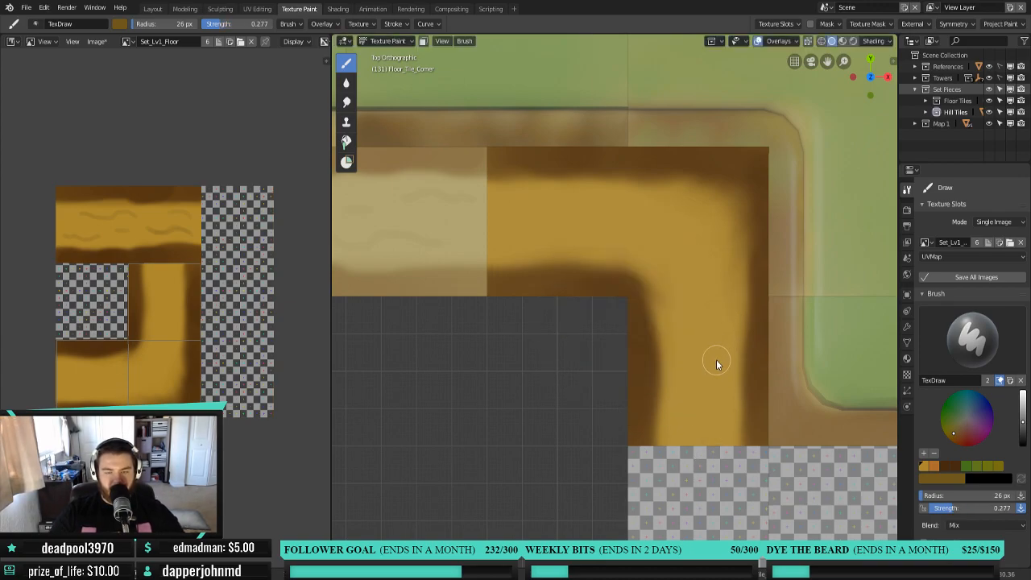
{"action": "scroll", "coordinate": [716, 359], "scroll_direction": "up", "scroll_amount": 3}
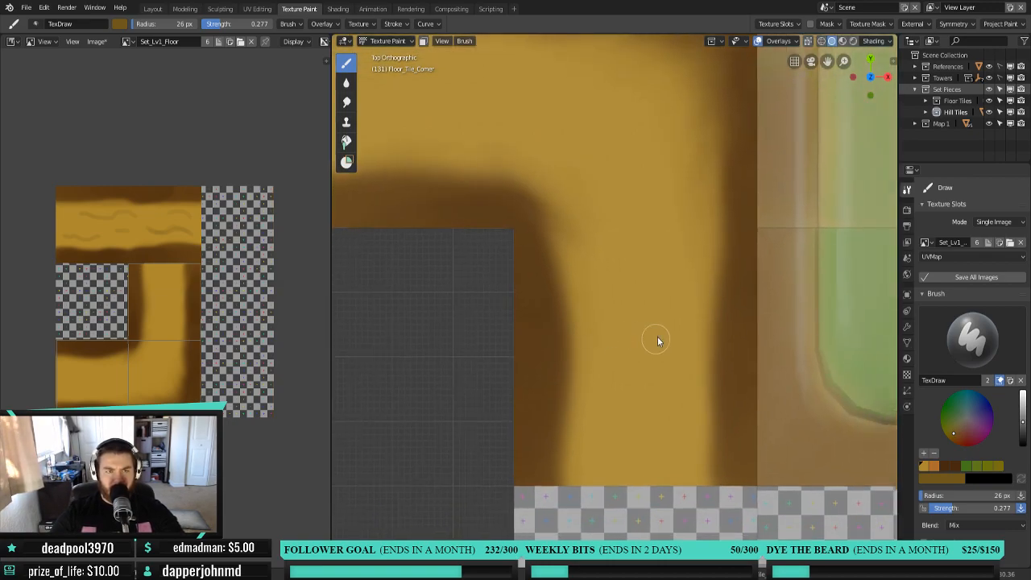
{"action": "key", "text": "f"}
{"action": "mouse_move", "coordinate": [681, 274]}
{"action": "left_mouse_down"}
{"action": "mouse_move", "coordinate": [652, 449]}
{"action": "mouse_move", "coordinate": [594, 455]}
{"action": "left_mouse_up"}
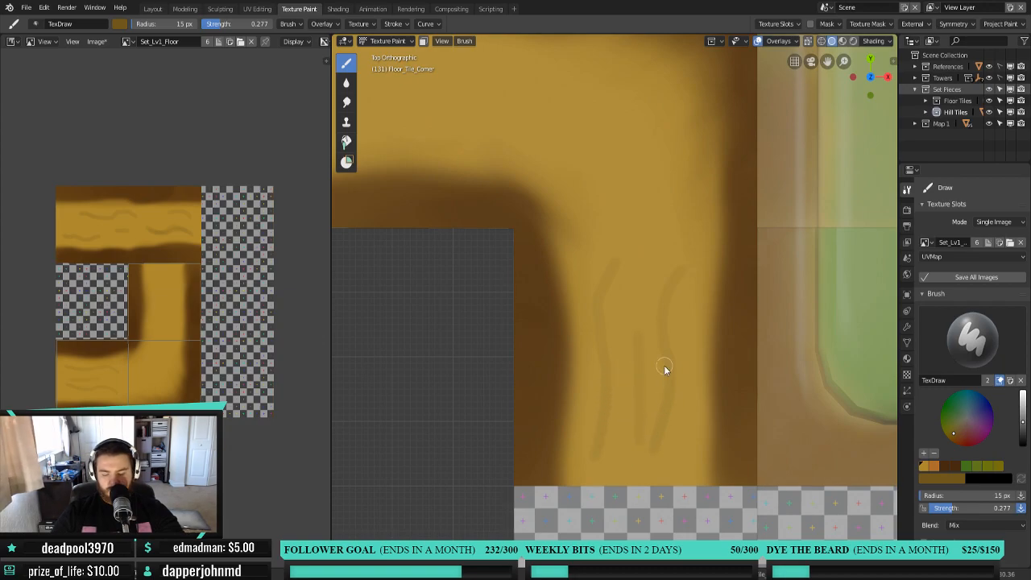
Paint matching wavy detail lines around the corner tile's bend and along its horizontal leg with the same darkened ochre brush.
{"action": "middle_click_drag", "start_coordinate": [611, 245], "coordinate": [638, 353], "text": "shift"}
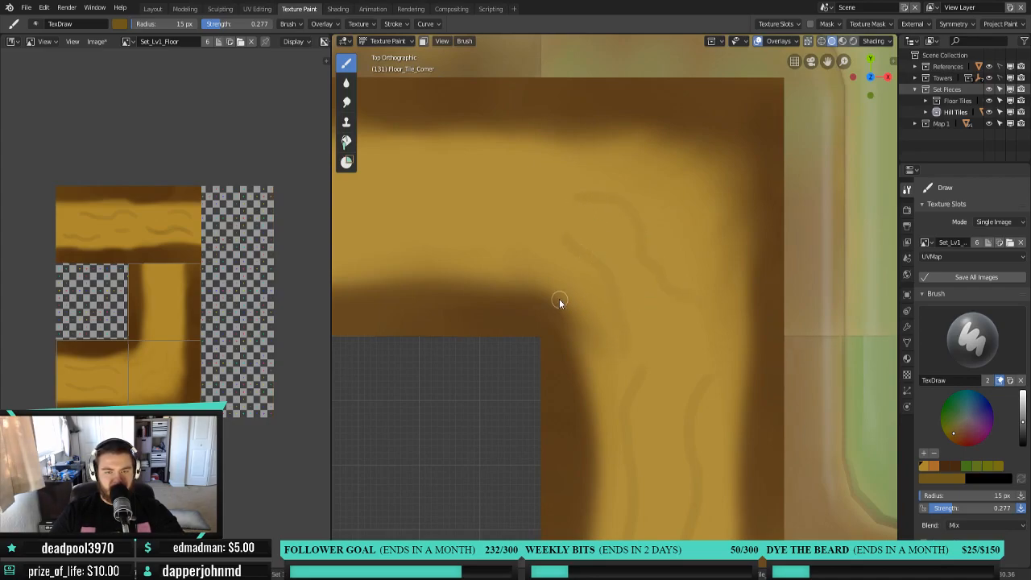
{"action": "middle_click_drag", "start_coordinate": [559, 299], "coordinate": [674, 359], "text": "shift"}
{"action": "left_click_drag", "start_coordinate": [501, 254], "coordinate": [602, 266]}
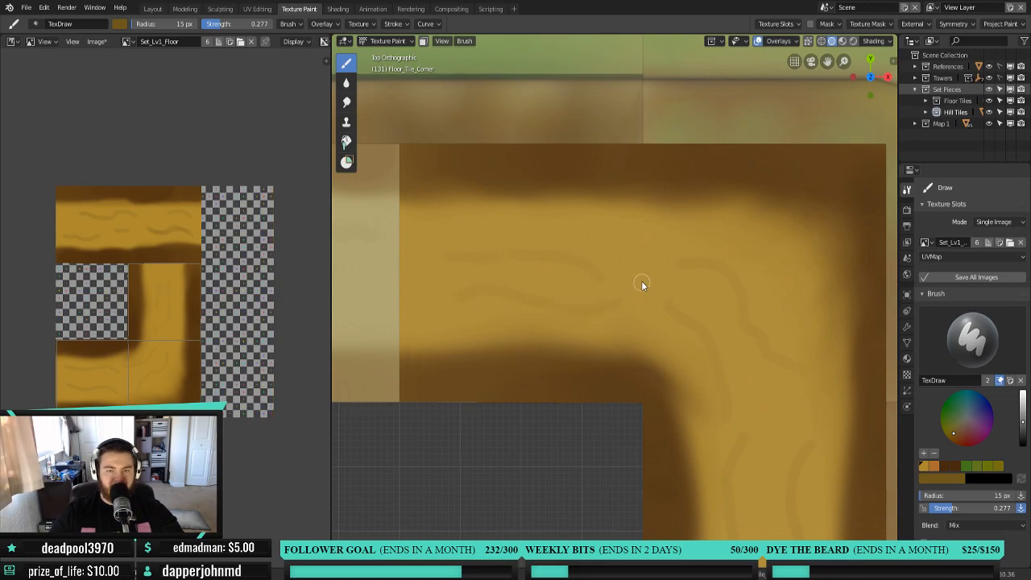
{"action": "scroll", "coordinate": [641, 283], "scroll_direction": "down", "scroll_amount": 2}
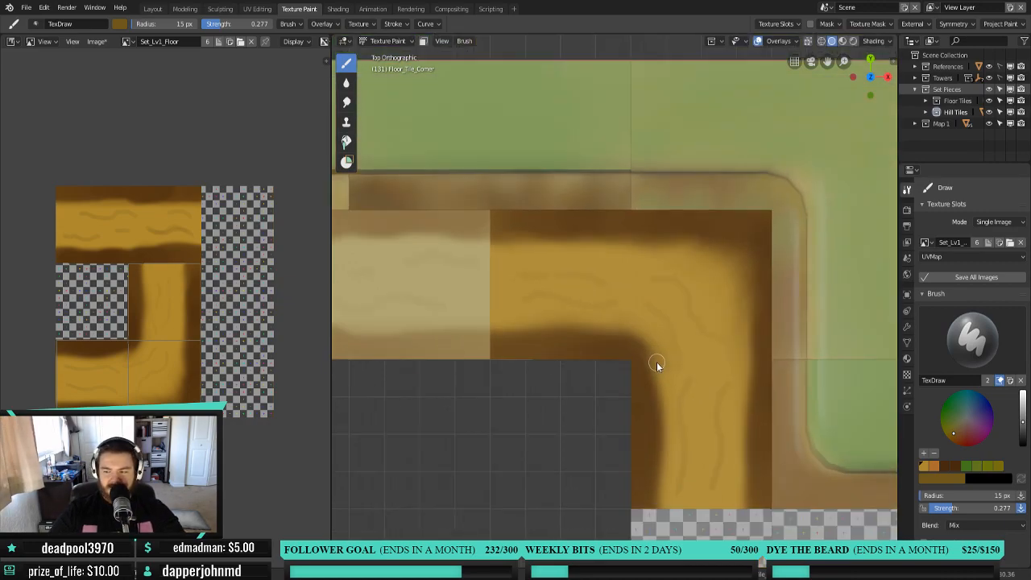
{"action": "mouse_move", "coordinate": [704, 387]}
{"action": "middle_mouse_down", "text": "shift"}
{"action": "mouse_move", "coordinate": [649, 271]}
{"action": "mouse_move", "coordinate": [596, 271]}
{"action": "middle_mouse_up", "text": "shift"}
{"action": "scroll", "coordinate": [631, 323], "scroll_direction": "down", "scroll_amount": 2}
{"action": "key", "text": "Tab"}
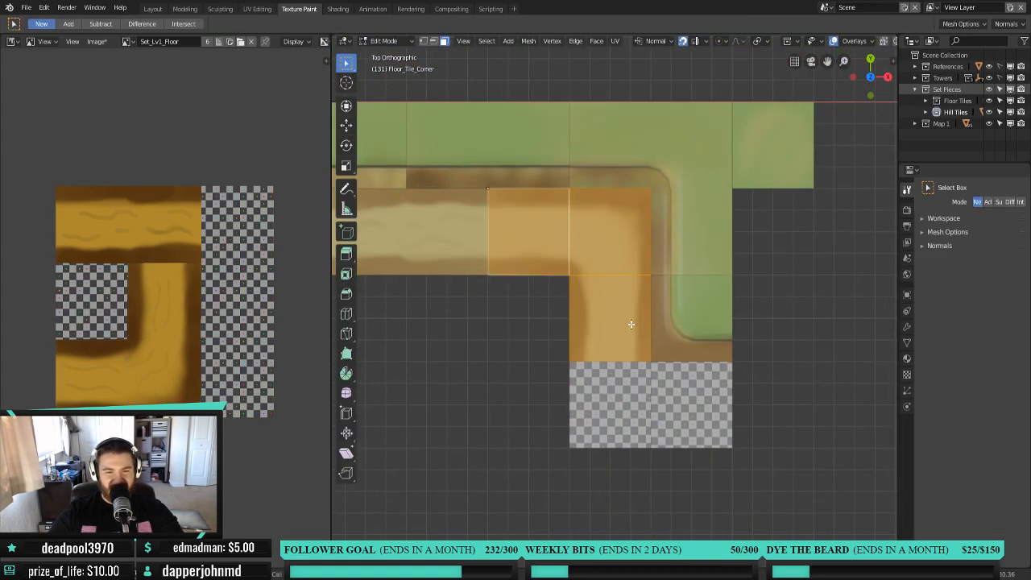
{"action": "key", "text": "Tab"}
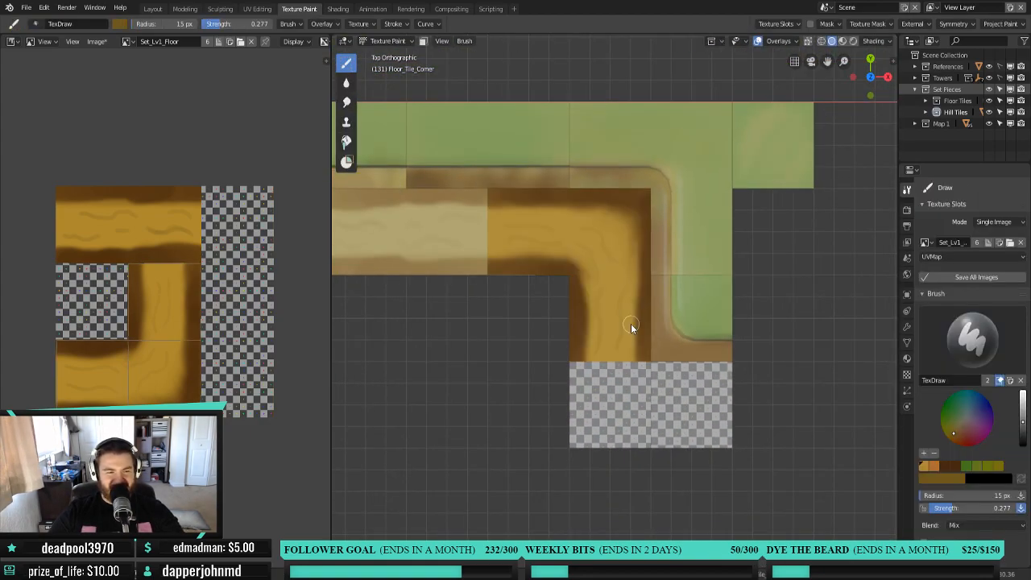
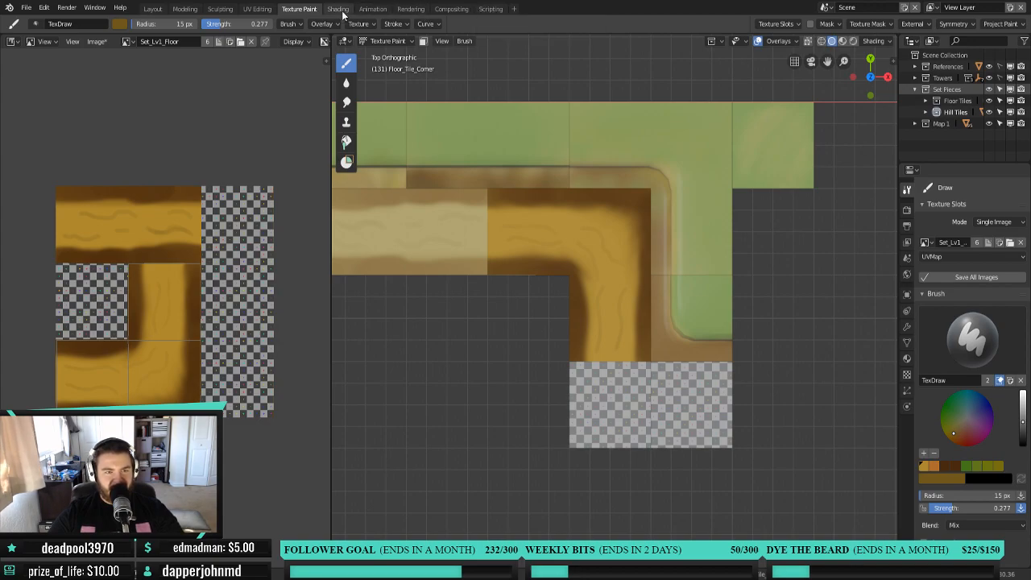
Select the single curved floor tile for Texture Paint and fill it with golden ochre.
{"action": "left_click", "coordinate": [387, 41]}
{"action": "left_click", "coordinate": [394, 54]}
{"action": "left_click", "coordinate": [628, 384]}
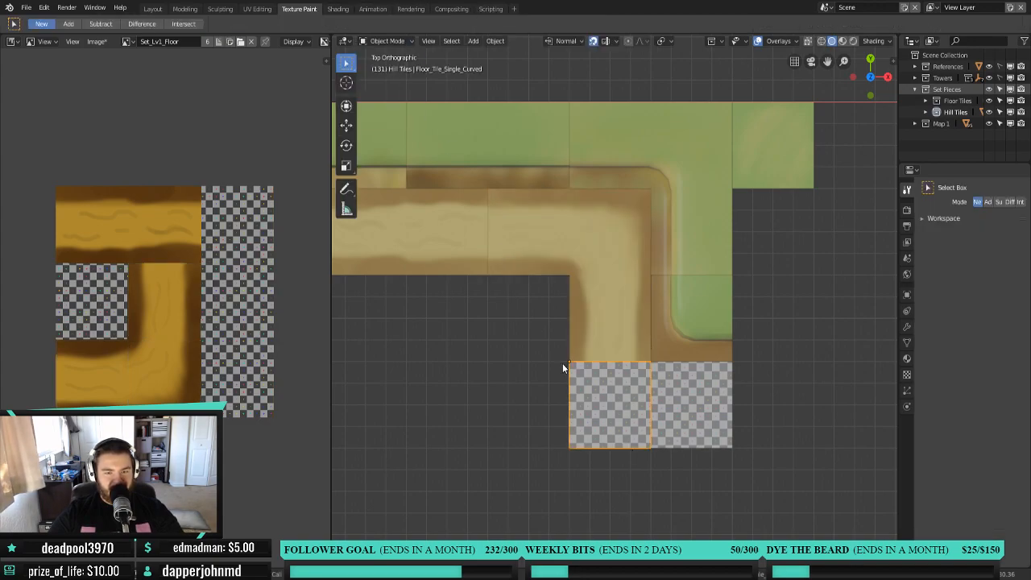
{"action": "left_click", "coordinate": [403, 42]}
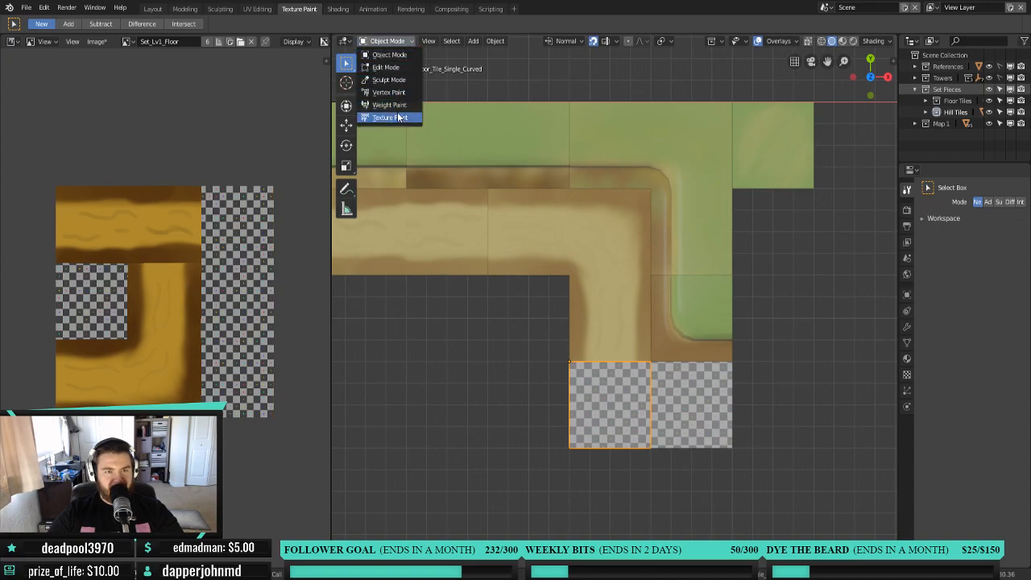
{"action": "left_click", "coordinate": [394, 118]}
{"action": "scroll", "coordinate": [632, 437], "scroll_direction": "up", "scroll_amount": 2}
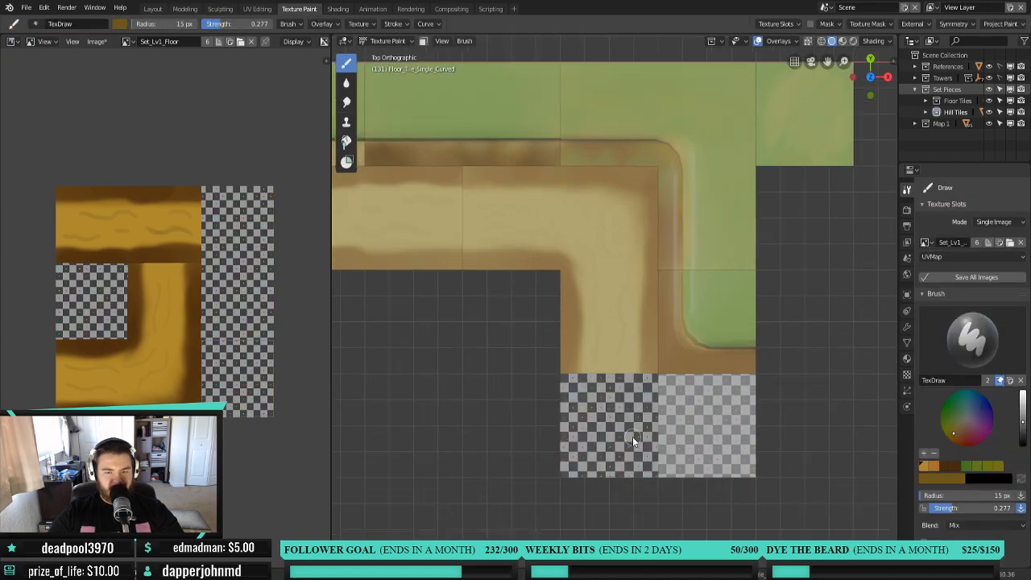
{"action": "middle_click_drag", "start_coordinate": [631, 436], "coordinate": [590, 352], "text": "shift"}
{"action": "scroll", "coordinate": [584, 387], "scroll_direction": "up", "scroll_amount": 1}
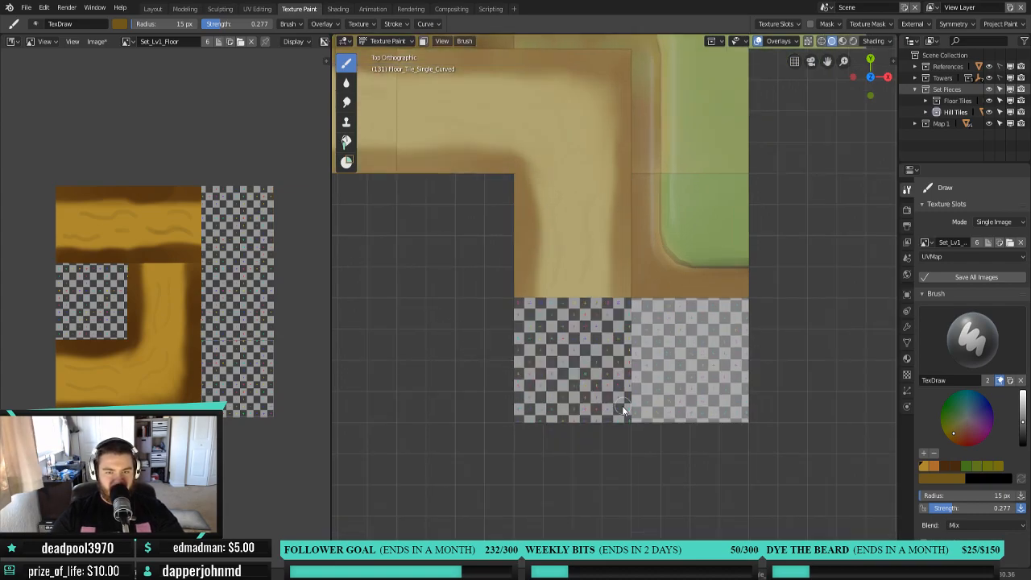
{"action": "left_click", "coordinate": [346, 142]}
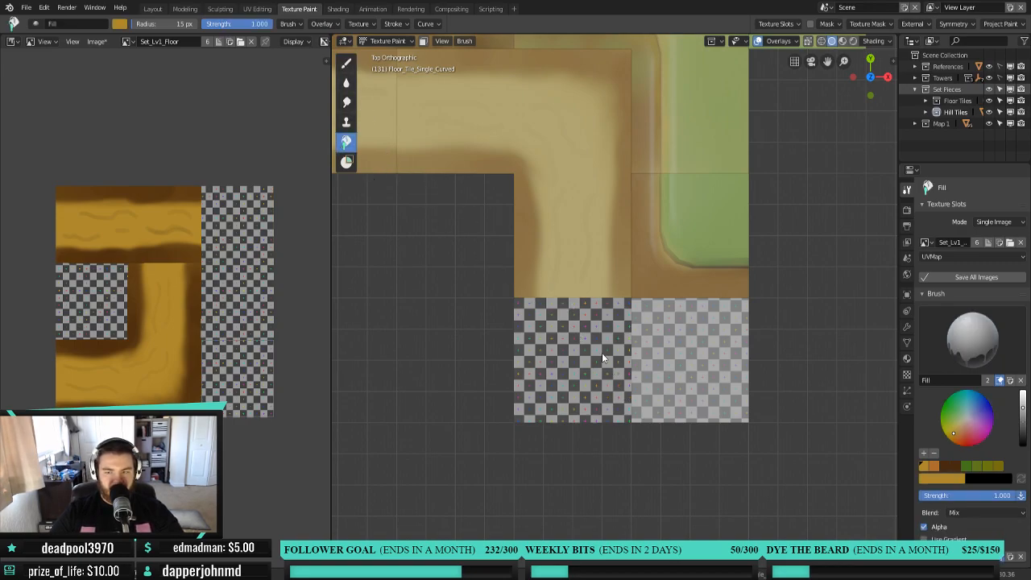
{"action": "left_click", "coordinate": [564, 355]}
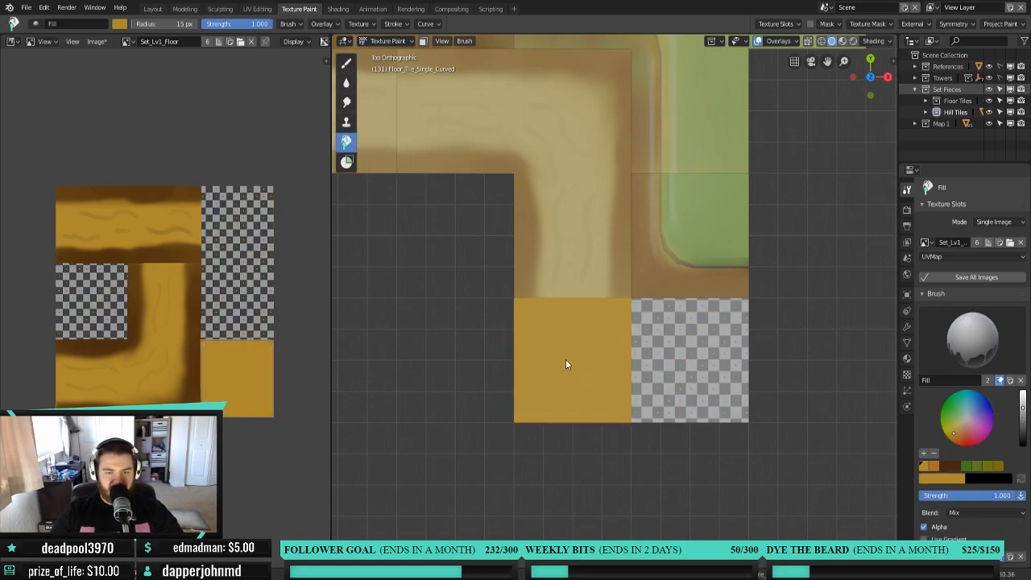
Paint dark brown borders along the single curved tile's two outer edges and inner corner with a 40 px Draw brush at 0.277 strength.
{"action": "left_click", "coordinate": [346, 63]}
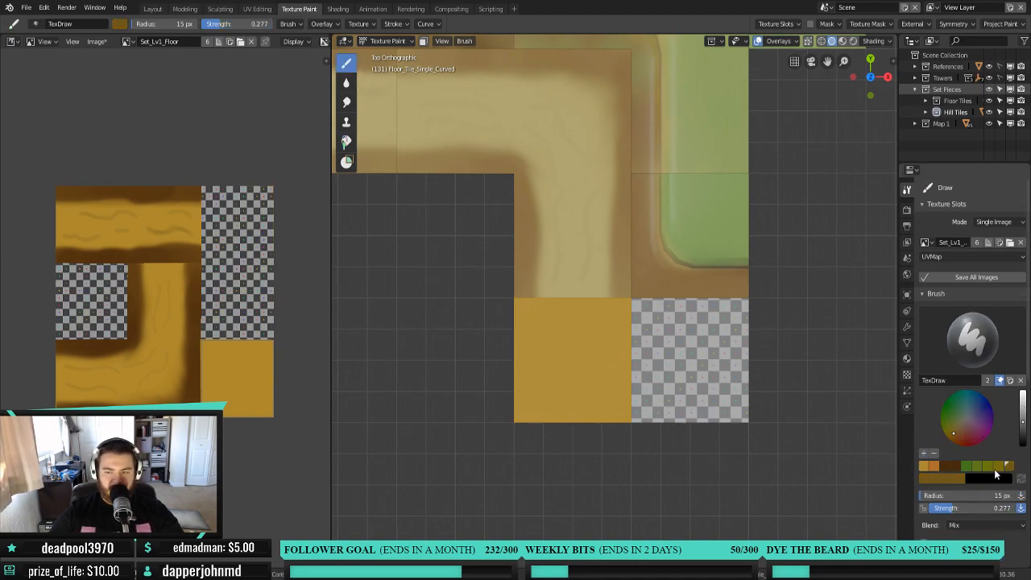
{"action": "left_click", "coordinate": [947, 466]}
{"action": "key", "text": "f"}
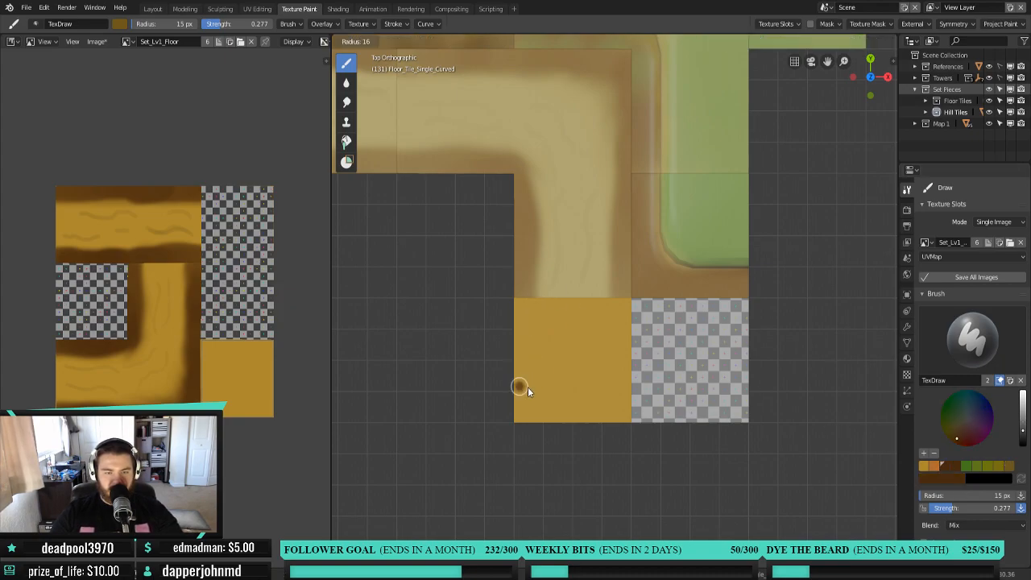
{"action": "left_click", "coordinate": [538, 397]}
{"action": "mouse_move", "coordinate": [511, 329]}
{"action": "left_mouse_down"}
{"action": "mouse_move", "coordinate": [500, 414]}
{"action": "mouse_move", "coordinate": [510, 403]}
{"action": "mouse_move", "coordinate": [512, 355]}
{"action": "mouse_move", "coordinate": [587, 409]}
{"action": "mouse_move", "coordinate": [646, 421]}
{"action": "mouse_move", "coordinate": [508, 416]}
{"action": "mouse_move", "coordinate": [624, 417]}
{"action": "mouse_move", "coordinate": [495, 406]}
{"action": "left_mouse_up"}
{"action": "left_click_drag", "start_coordinate": [525, 301], "coordinate": [556, 414]}
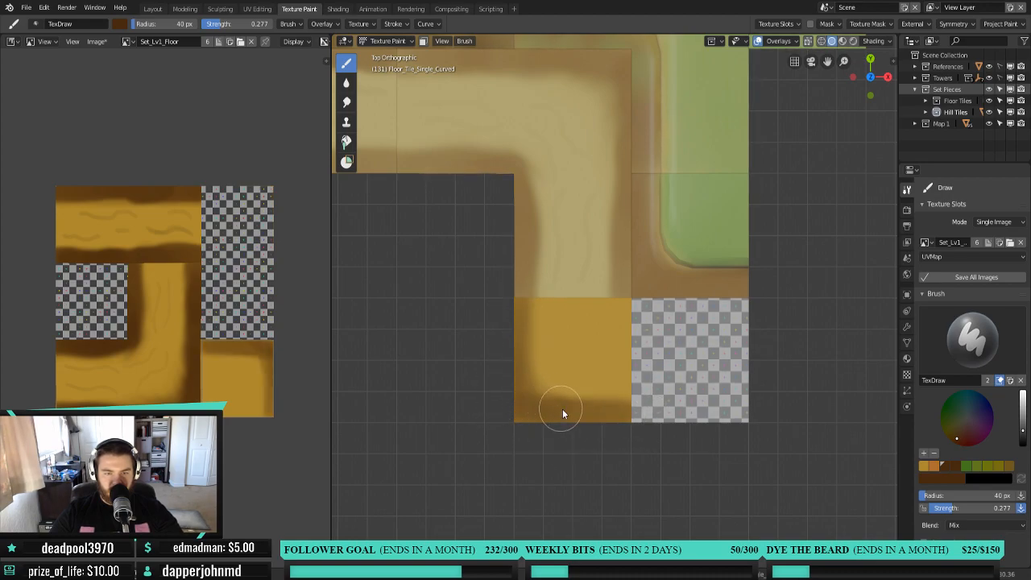
{"action": "left_click_drag", "start_coordinate": [524, 308], "coordinate": [542, 405]}
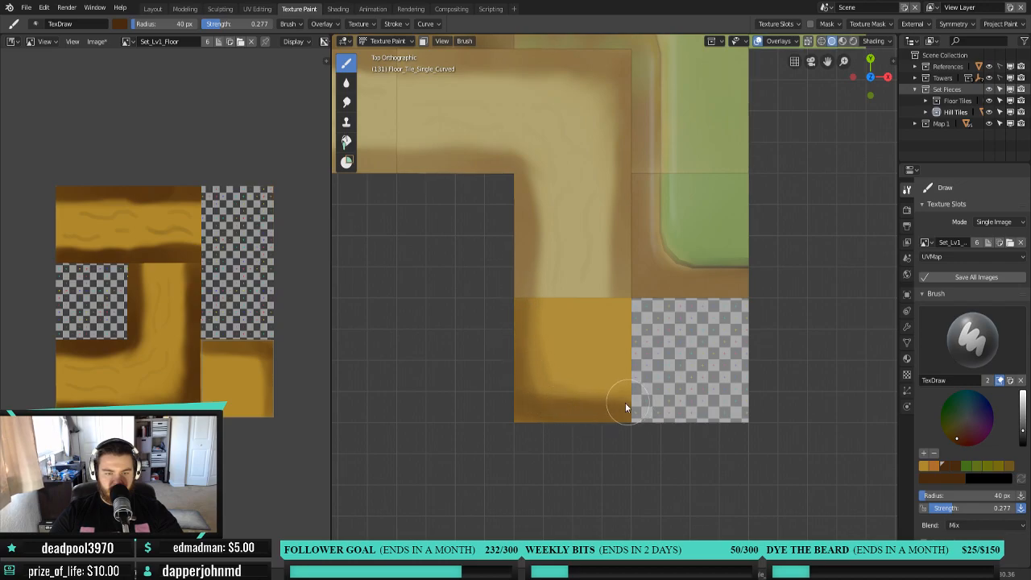
{"action": "mouse_move", "coordinate": [511, 341]}
{"action": "left_mouse_down"}
{"action": "mouse_move", "coordinate": [523, 409]}
{"action": "mouse_move", "coordinate": [516, 315]}
{"action": "left_mouse_up"}
{"action": "mouse_move", "coordinate": [570, 420]}
{"action": "left_mouse_down"}
{"action": "mouse_move", "coordinate": [546, 395]}
{"action": "mouse_move", "coordinate": [609, 421]}
{"action": "mouse_move", "coordinate": [634, 416]}
{"action": "left_mouse_up"}
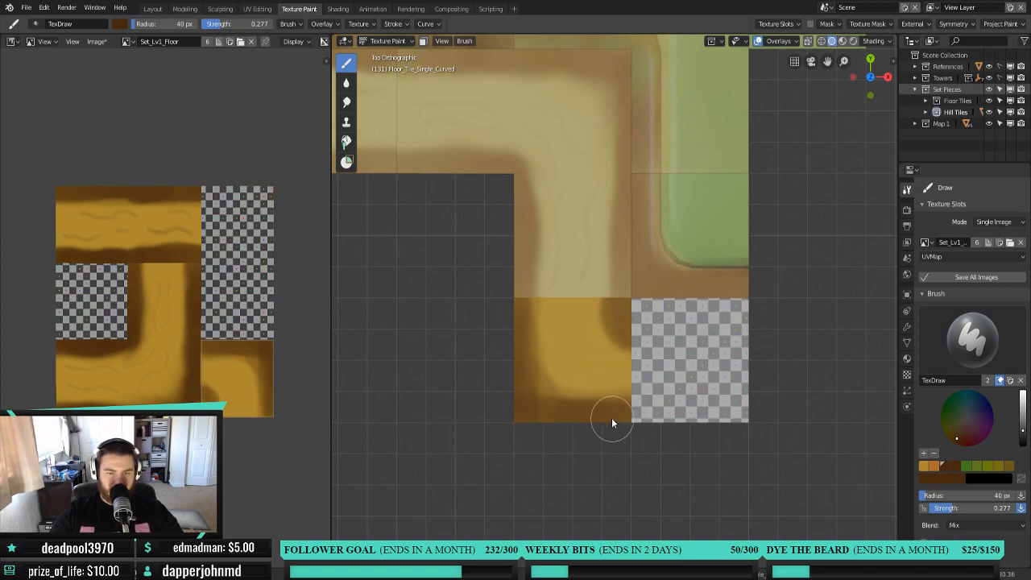
{"action": "left_click_drag", "start_coordinate": [520, 319], "coordinate": [510, 338]}
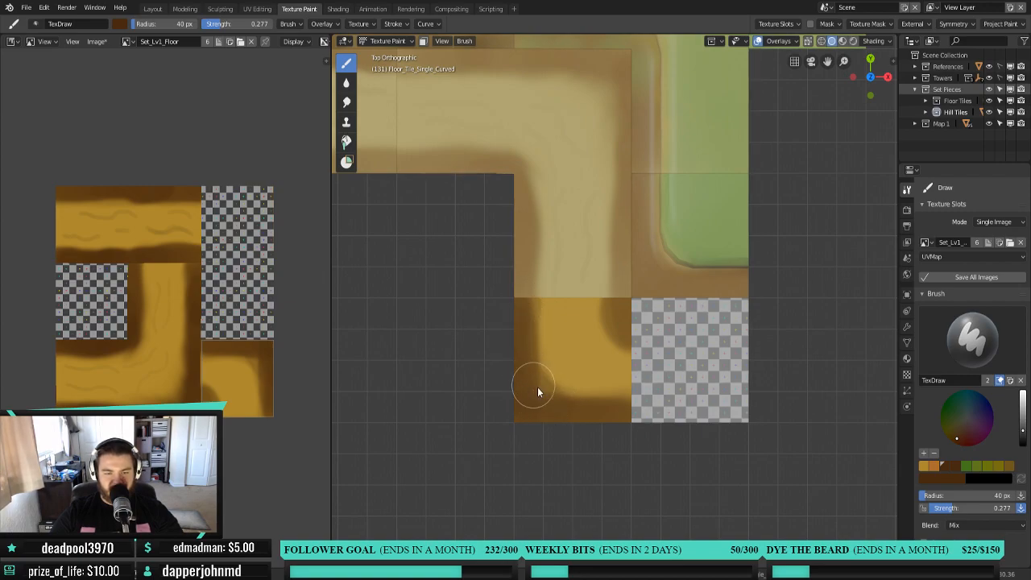
{"action": "mouse_move", "coordinate": [639, 412]}
{"action": "left_mouse_down"}
{"action": "mouse_move", "coordinate": [594, 423]}
{"action": "mouse_move", "coordinate": [633, 415]}
{"action": "left_mouse_up"}
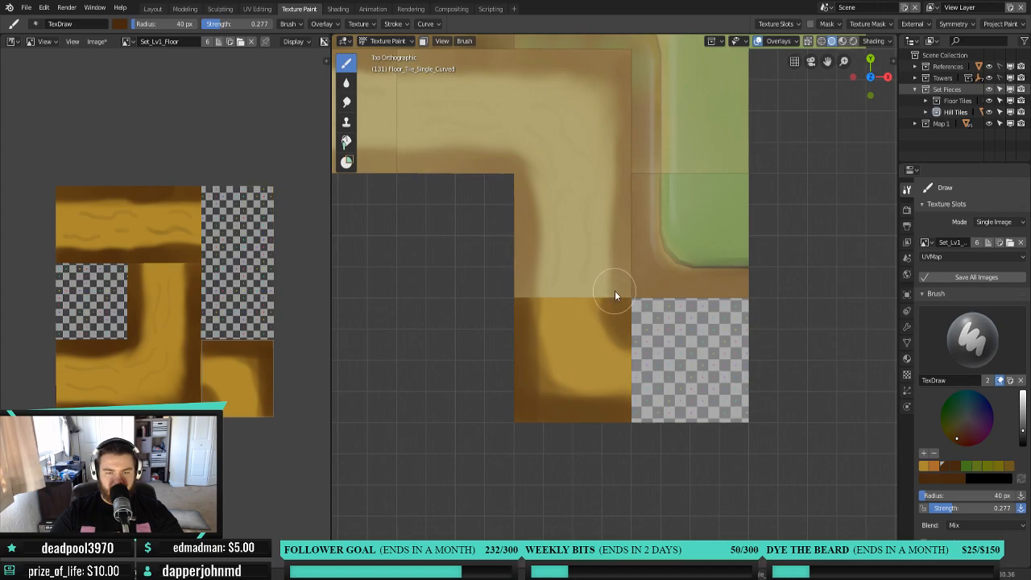
Smear the single curved tile's dark borders into the ochre path with a 40 px Smear brush at 0.254 strength.
{"action": "left_click", "coordinate": [346, 101]}
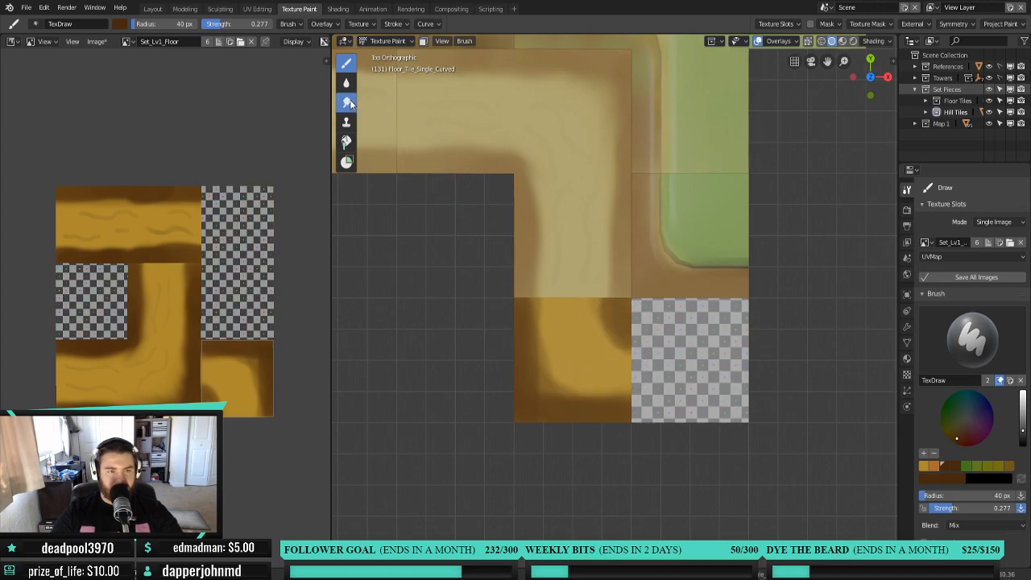
{"action": "mouse_move", "coordinate": [636, 401]}
{"action": "left_mouse_down"}
{"action": "mouse_move", "coordinate": [599, 370]}
{"action": "mouse_move", "coordinate": [613, 408]}
{"action": "mouse_move", "coordinate": [579, 384]}
{"action": "left_mouse_up"}
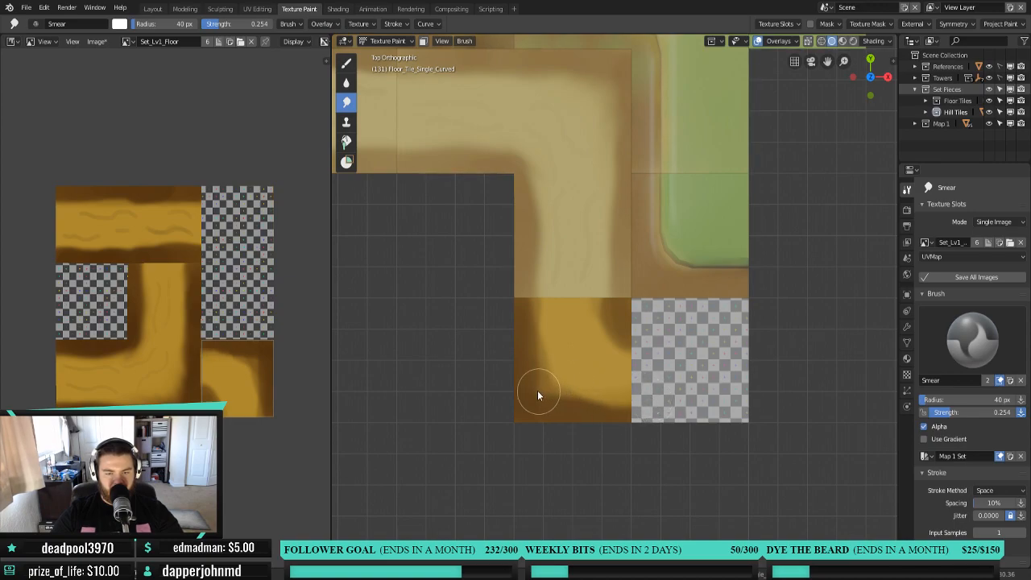
{"action": "left_click_drag", "start_coordinate": [565, 333], "coordinate": [546, 397]}
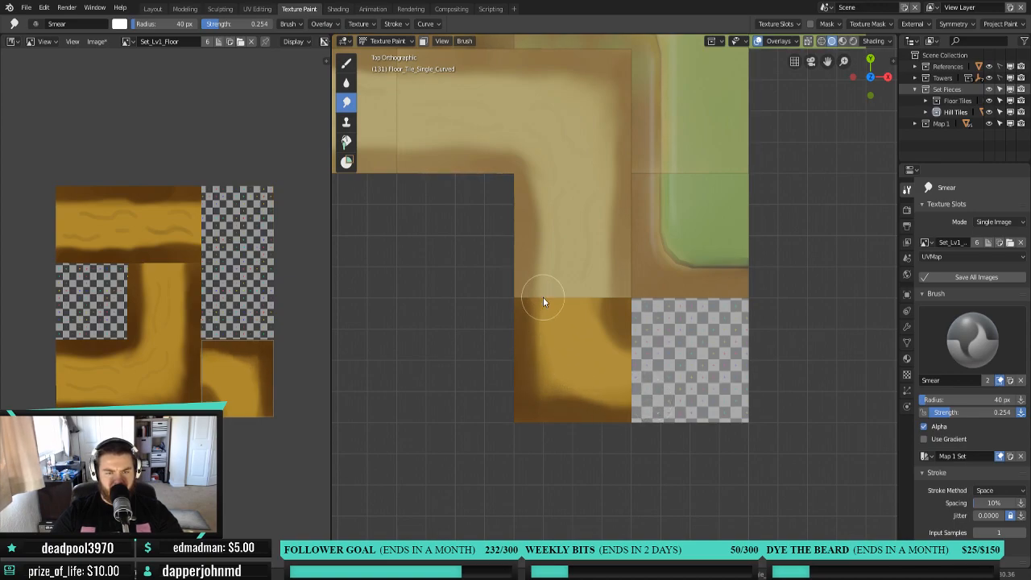
{"action": "left_click_drag", "start_coordinate": [547, 287], "coordinate": [539, 362]}
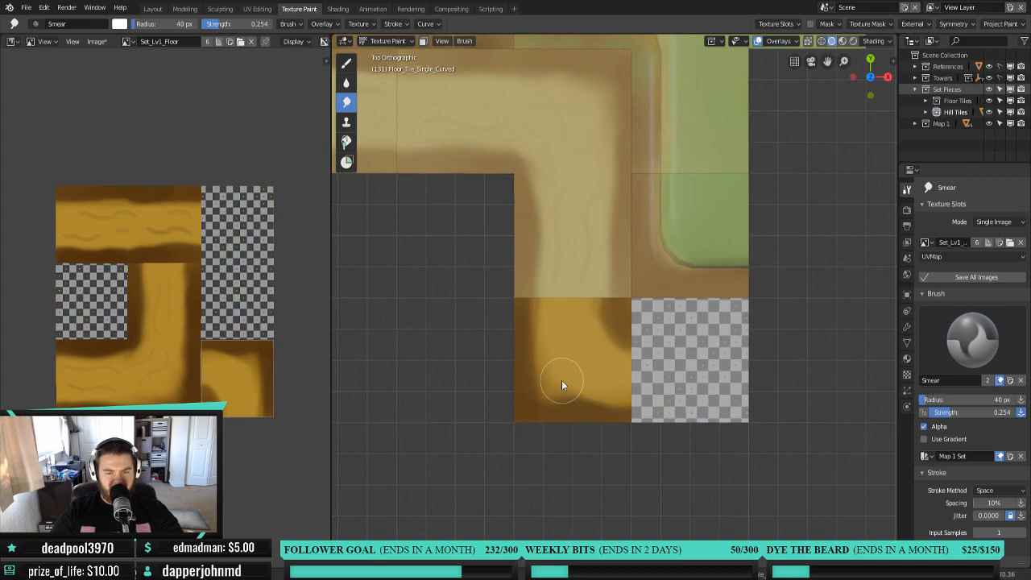
{"action": "left_click_drag", "start_coordinate": [598, 411], "coordinate": [617, 389]}
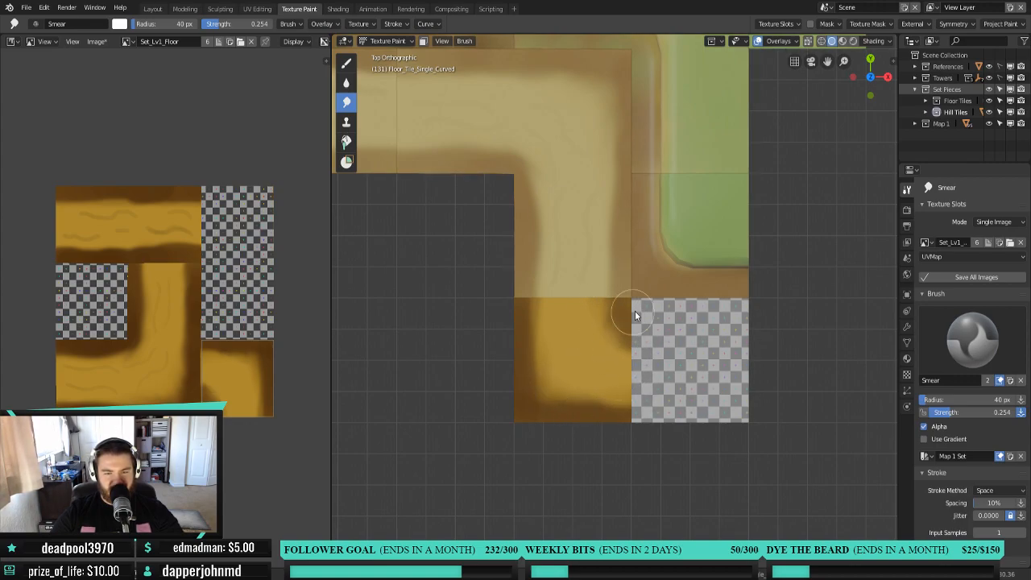
{"action": "left_click_drag", "start_coordinate": [629, 375], "coordinate": [640, 313]}
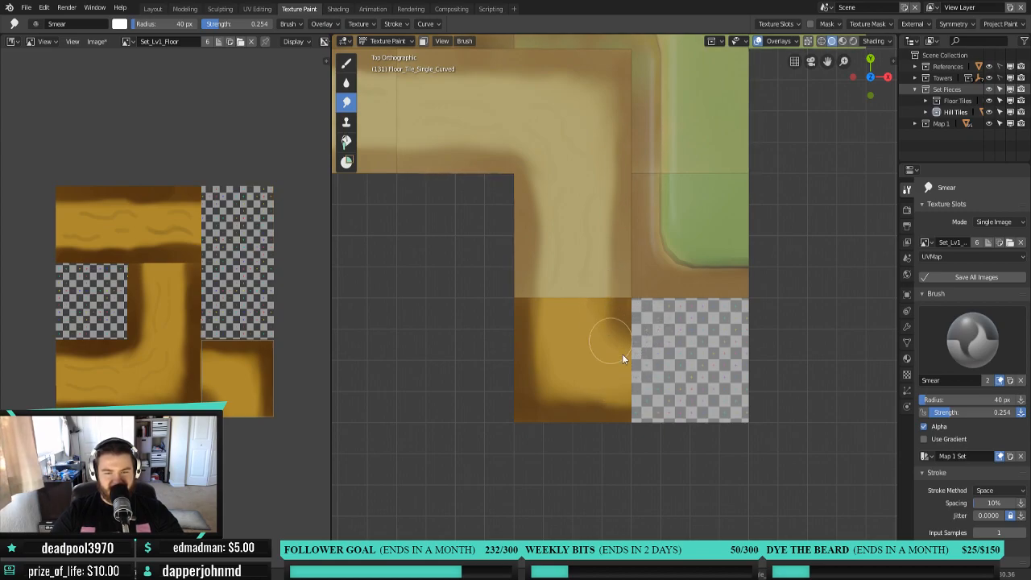
{"action": "left_click_drag", "start_coordinate": [574, 393], "coordinate": [629, 398]}
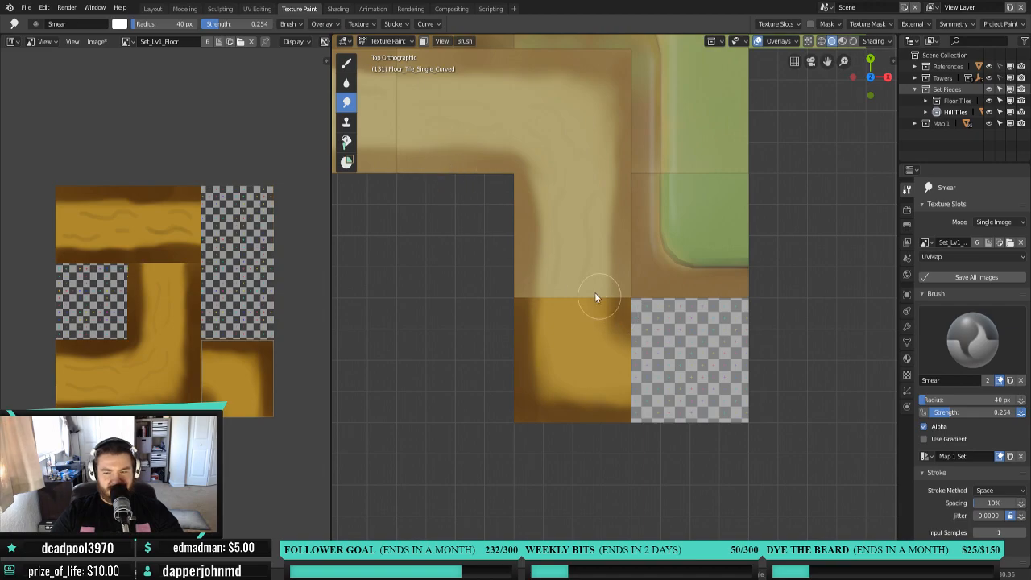
Paint curved detail lines around the single curved tile's bend with an 11 px dark ochre Draw brush at 0.277 strength.
{"action": "left_click", "coordinate": [346, 63]}
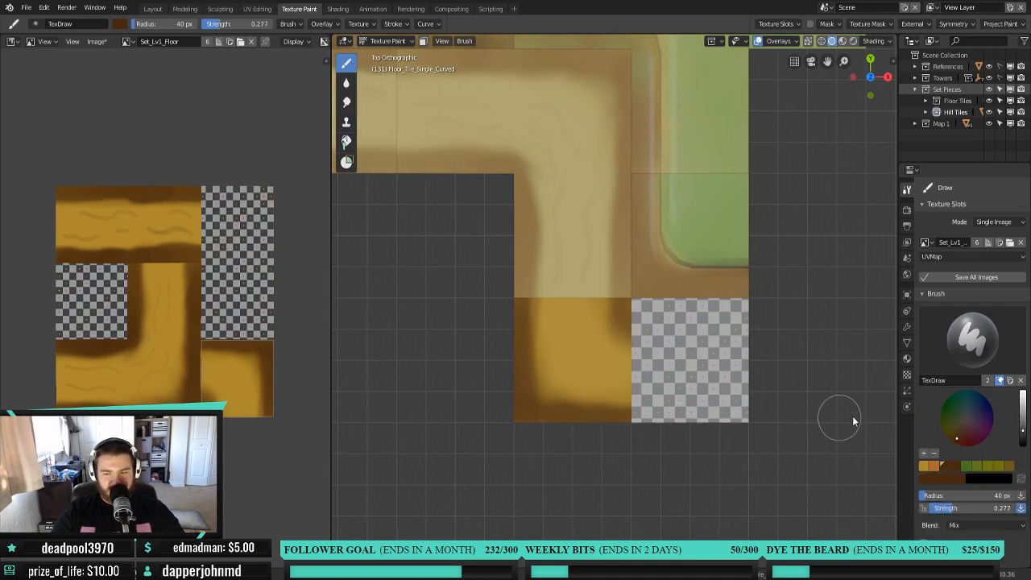
{"action": "left_click", "coordinate": [1008, 466]}
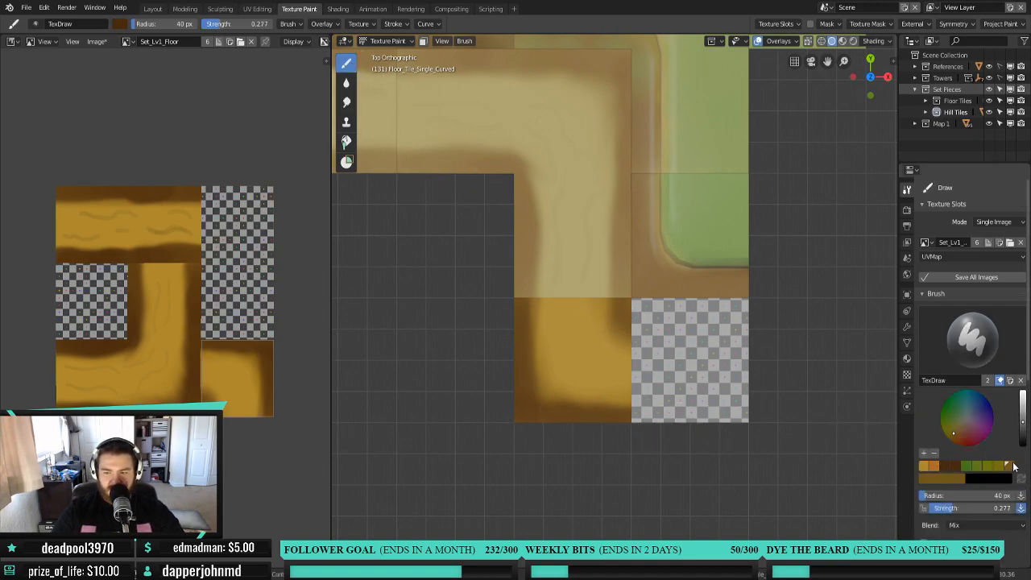
{"action": "key", "text": "f"}
{"action": "left_click", "coordinate": [553, 335]}
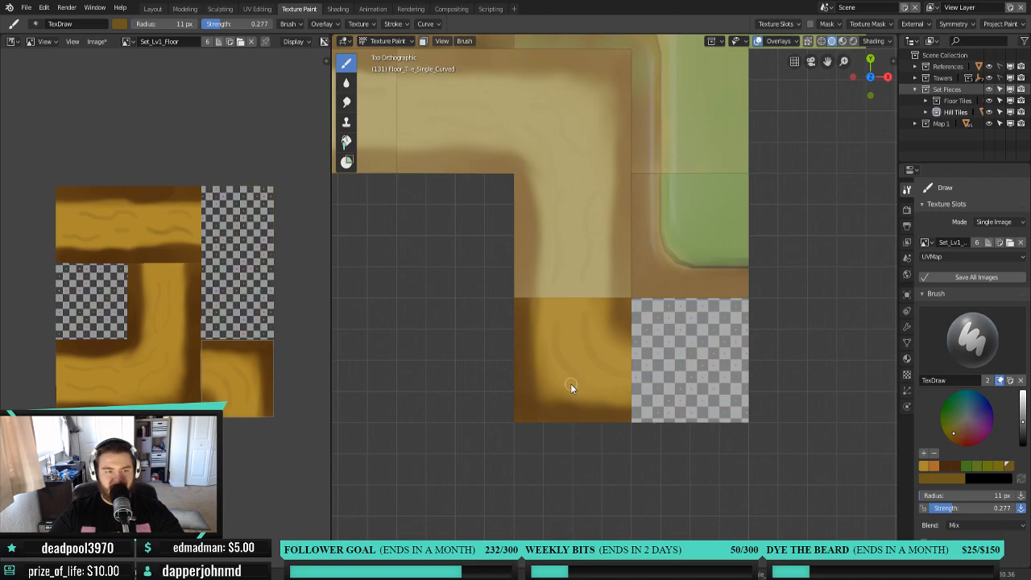
Leave Texture Paint on the curved tile and select the single straight floor tile for Texture Paint.
{"action": "middle_click_drag", "start_coordinate": [536, 451], "coordinate": [481, 478], "text": "shift"}
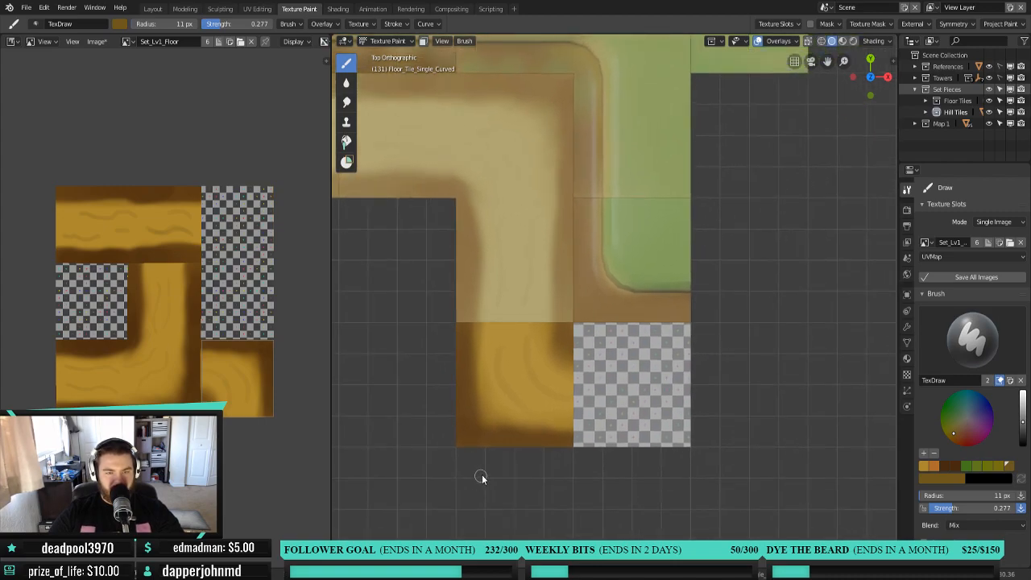
{"action": "middle_click_drag", "start_coordinate": [626, 409], "coordinate": [575, 402], "text": "shift"}
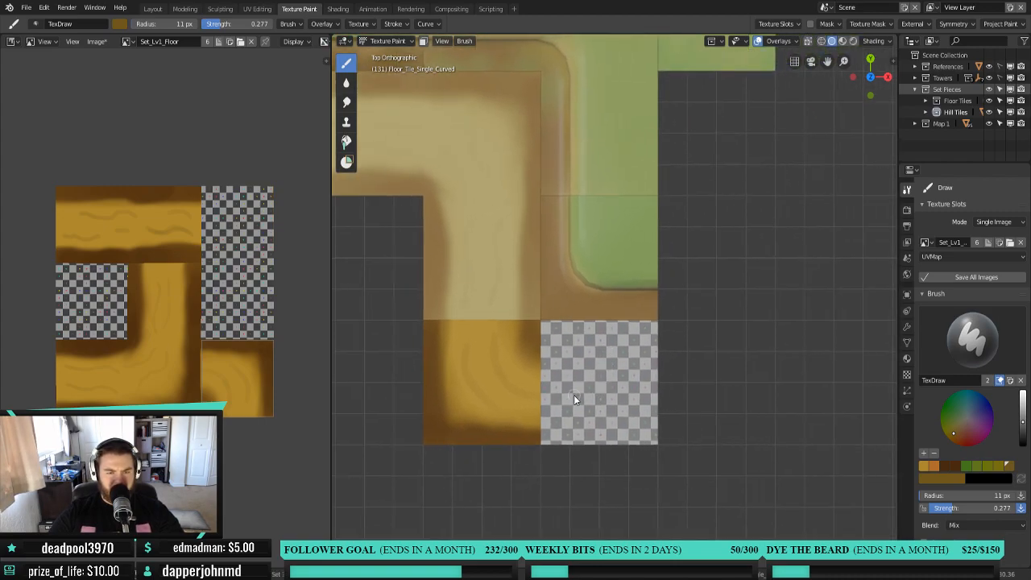
{"action": "left_click", "coordinate": [387, 41]}
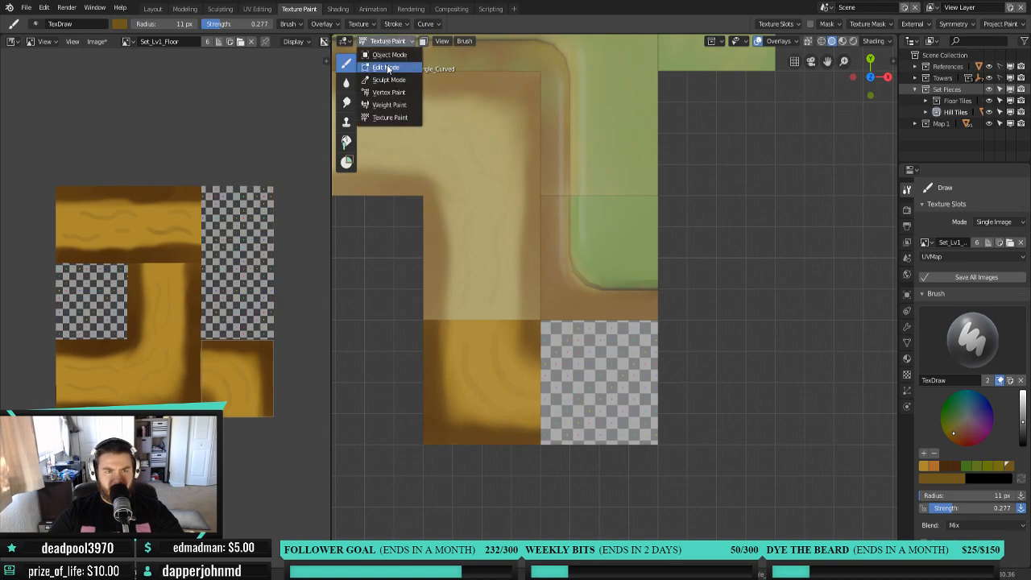
{"action": "left_click", "coordinate": [390, 55]}
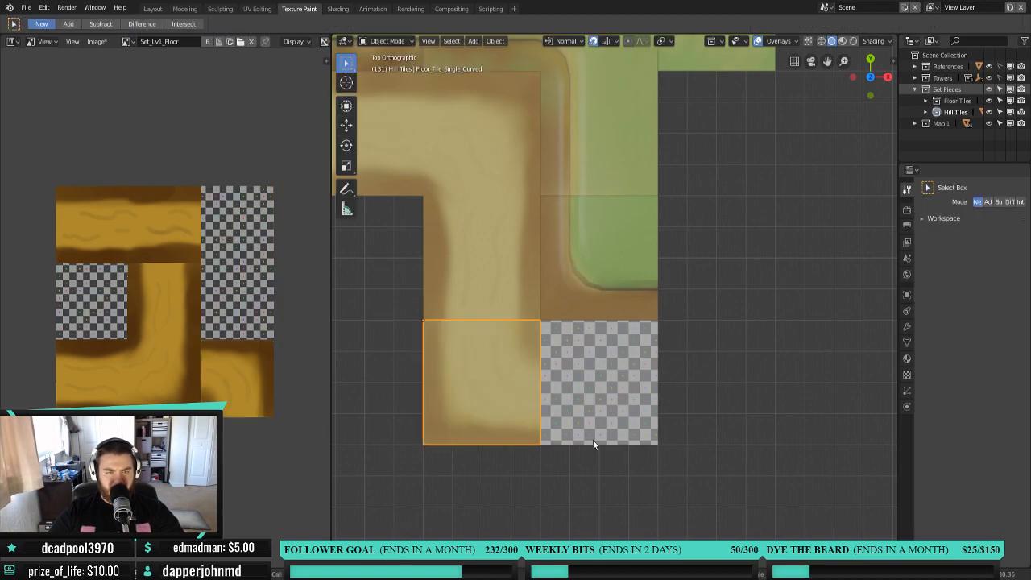
{"action": "left_click", "coordinate": [594, 359]}
{"action": "left_click", "coordinate": [387, 41]}
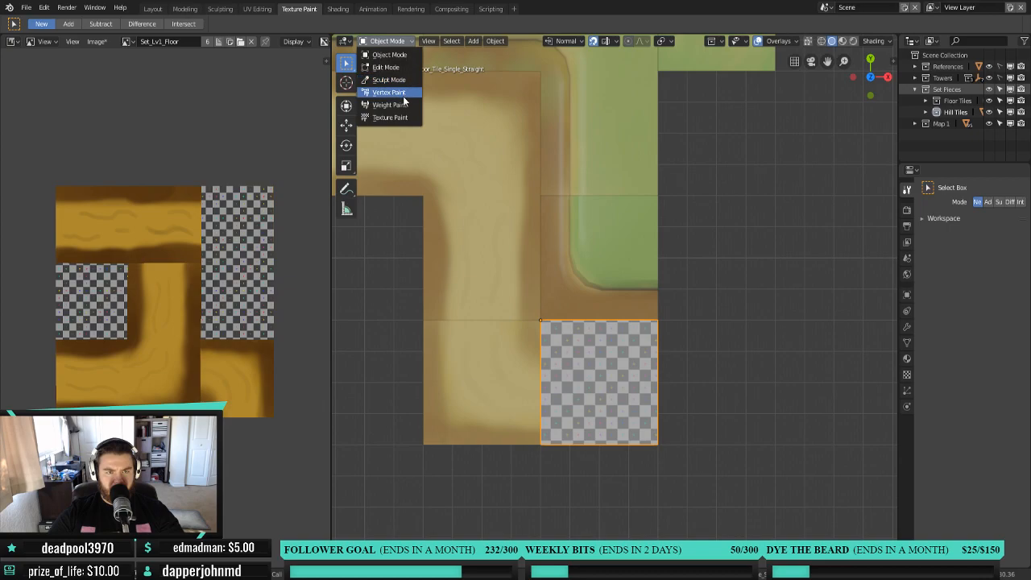
{"action": "left_click", "coordinate": [402, 116]}
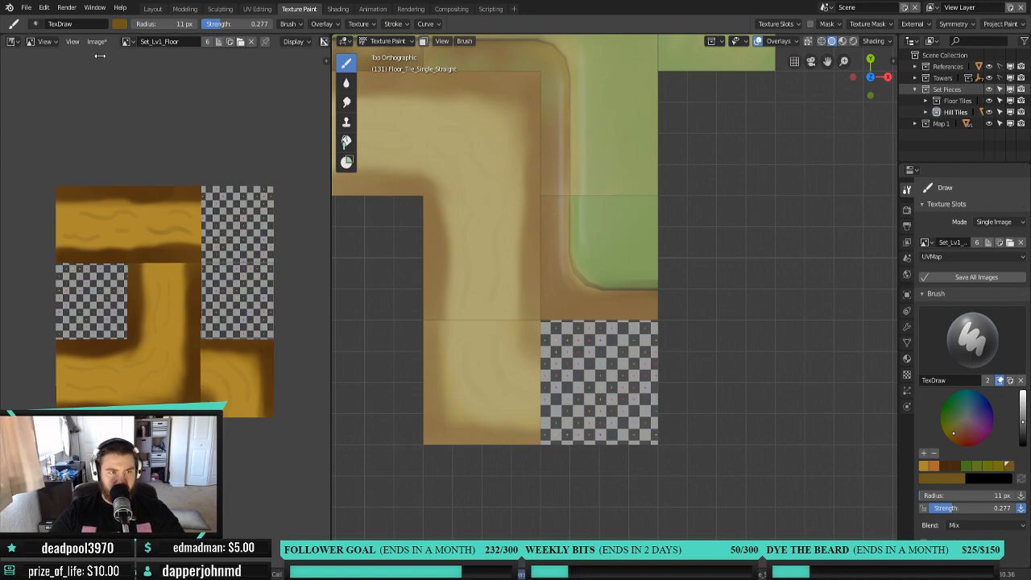
Save the painted floor texture as Set_Lv1_Floor.png in the Assets folder.
{"action": "left_click", "coordinate": [97, 41]}
{"action": "left_click", "coordinate": [128, 148]}
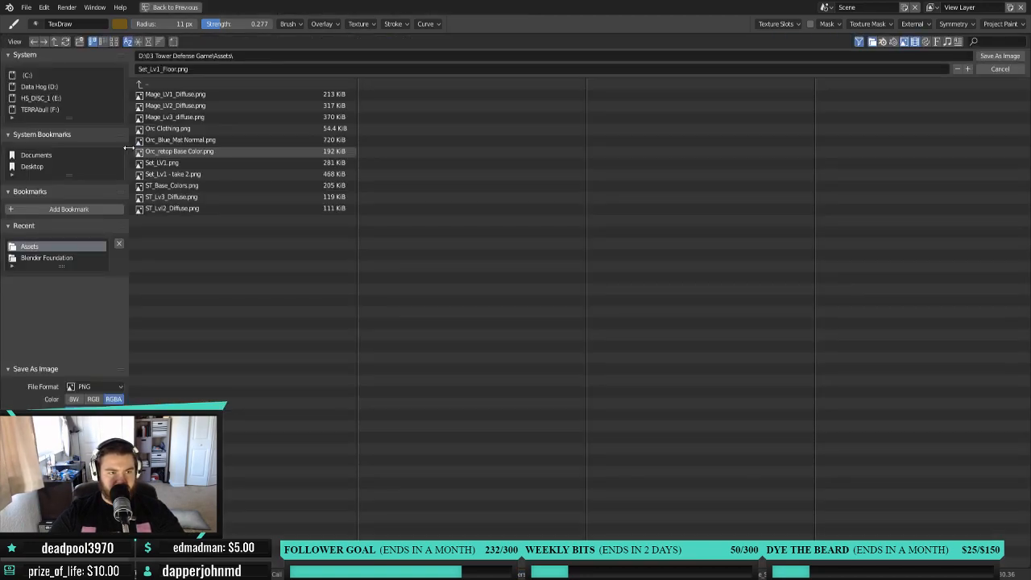
{"action": "left_click", "coordinate": [1000, 56]}
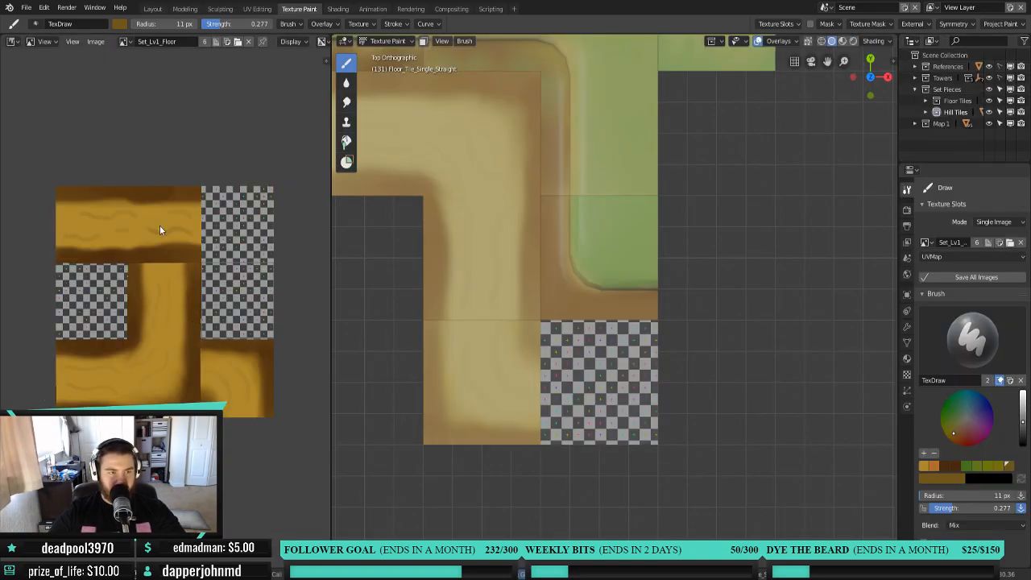
Fill the single straight floor tile with golden ochre.
{"action": "scroll", "coordinate": [572, 391], "scroll_direction": "up", "scroll_amount": 2}
{"action": "scroll", "coordinate": [571, 387], "scroll_direction": "down", "scroll_amount": 1}
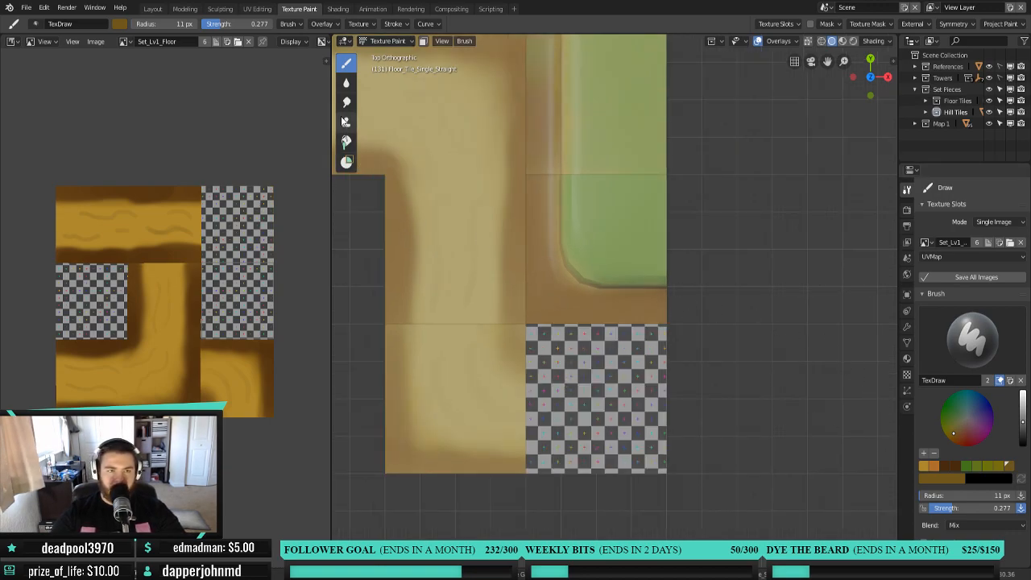
{"action": "left_click", "coordinate": [346, 142]}
{"action": "left_click", "coordinate": [588, 382]}
Paint two wavy horizontal detail lines across the single straight tile with the 11 px dark ochre Draw brush at 0.277 strength.
{"action": "left_click", "coordinate": [347, 63]}
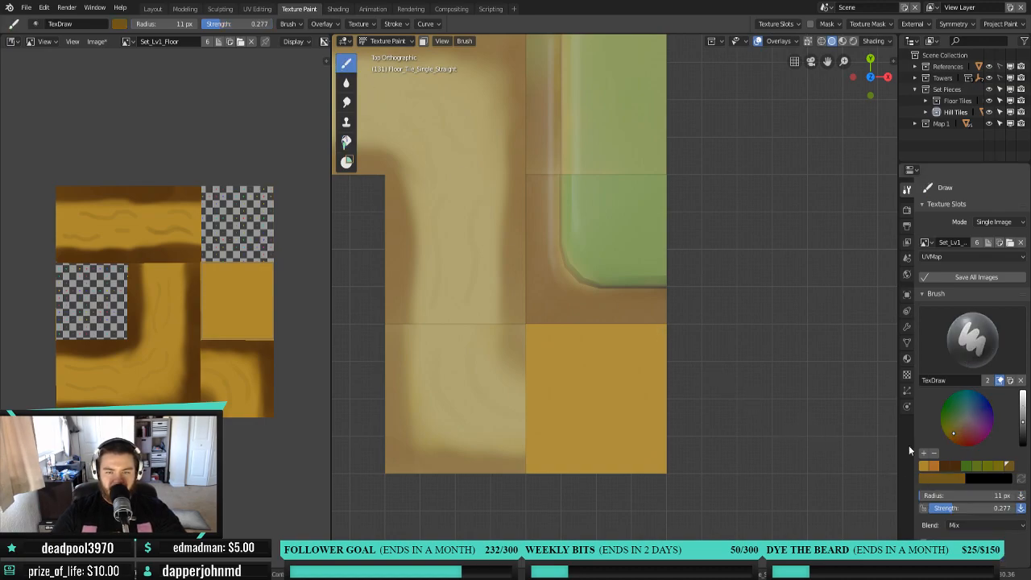
{"action": "left_click_drag", "start_coordinate": [544, 389], "coordinate": [637, 408]}
{"action": "left_click_drag", "start_coordinate": [549, 421], "coordinate": [653, 430]}
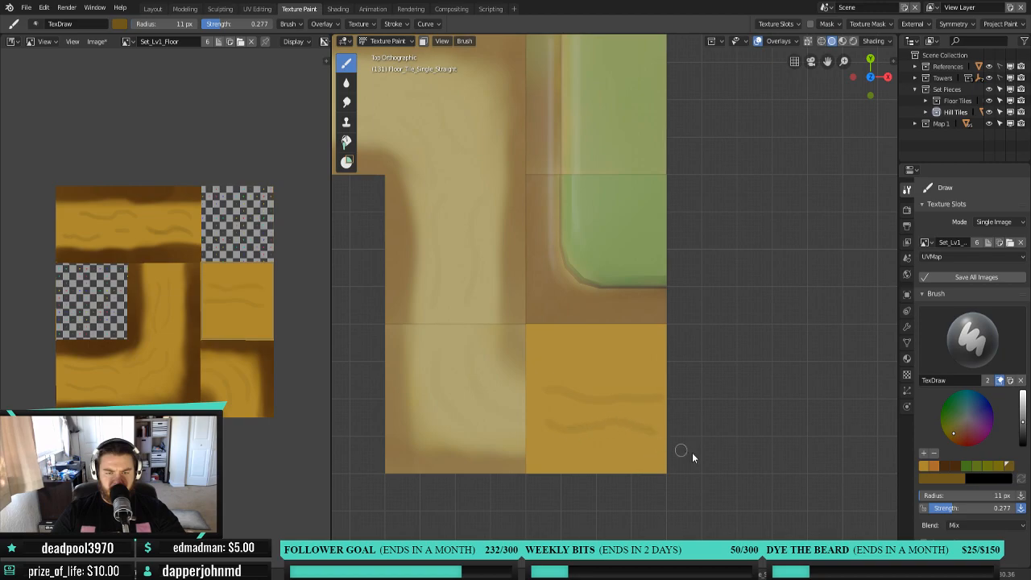
Paint dark brown borders along the single straight tile's upper and lower edges with a 59 px Draw brush at 0.277 strength.
{"action": "left_click", "coordinate": [930, 466]}
{"action": "key", "text": "f"}
{"action": "left_click", "coordinate": [571, 481]}
{"action": "mouse_move", "coordinate": [580, 478]}
{"action": "left_mouse_down"}
{"action": "mouse_move", "coordinate": [532, 475]}
{"action": "mouse_move", "coordinate": [674, 471]}
{"action": "mouse_move", "coordinate": [542, 481]}
{"action": "mouse_move", "coordinate": [506, 465]}
{"action": "left_mouse_up"}
{"action": "mouse_move", "coordinate": [594, 316]}
{"action": "left_mouse_down"}
{"action": "mouse_move", "coordinate": [592, 333]}
{"action": "mouse_move", "coordinate": [581, 323]}
{"action": "mouse_move", "coordinate": [663, 330]}
{"action": "mouse_move", "coordinate": [561, 328]}
{"action": "mouse_move", "coordinate": [646, 340]}
{"action": "mouse_move", "coordinate": [527, 334]}
{"action": "mouse_move", "coordinate": [682, 338]}
{"action": "mouse_move", "coordinate": [547, 336]}
{"action": "mouse_move", "coordinate": [658, 357]}
{"action": "mouse_move", "coordinate": [687, 345]}
{"action": "mouse_move", "coordinate": [561, 346]}
{"action": "mouse_move", "coordinate": [676, 330]}
{"action": "mouse_move", "coordinate": [587, 339]}
{"action": "left_mouse_up"}
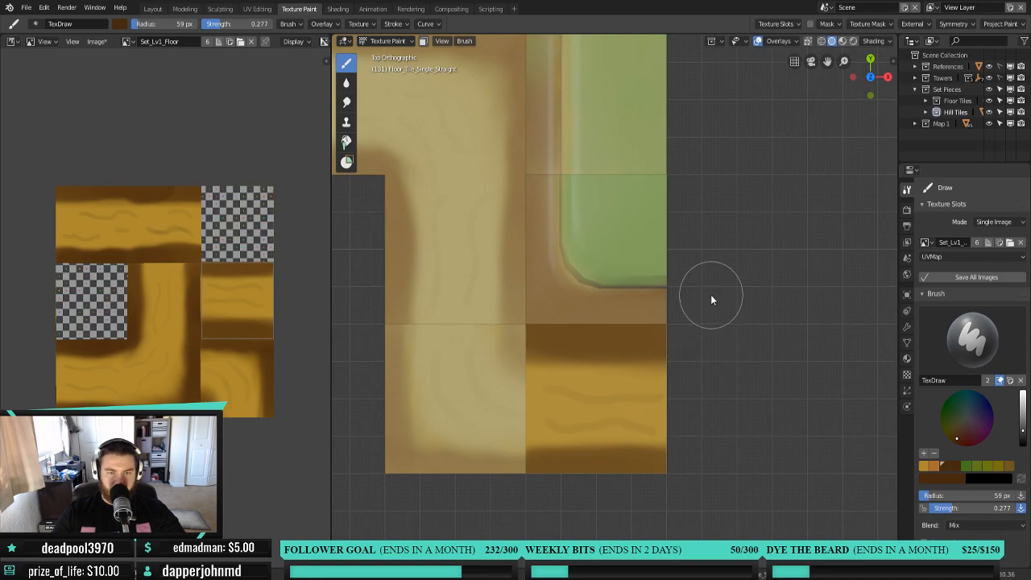
Return to Object Mode and examine the path's color match and seams across the floor and hill tiles in the Shading workspace.
{"action": "scroll", "coordinate": [691, 310], "scroll_direction": "down", "scroll_amount": 6}
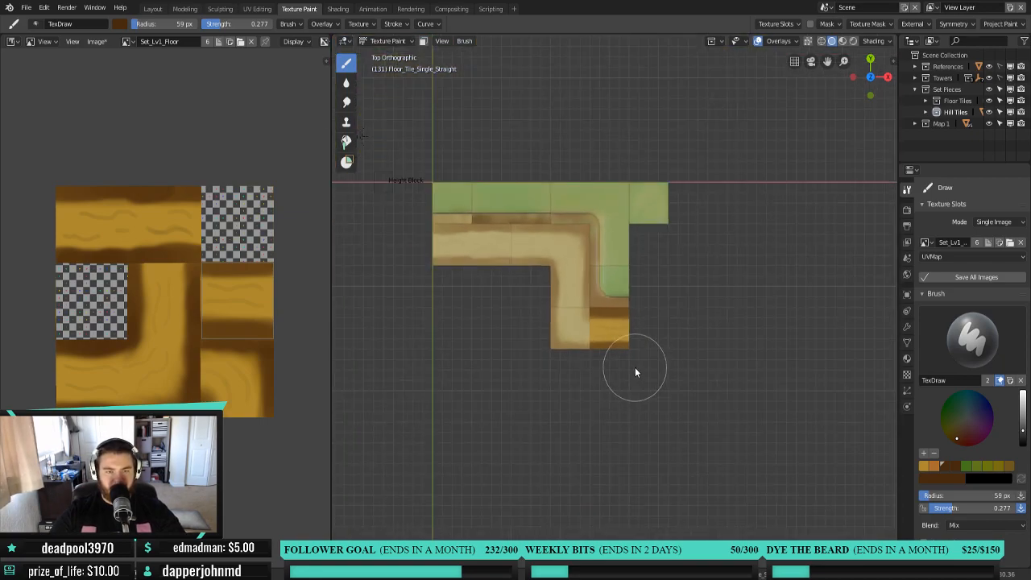
{"action": "scroll", "coordinate": [635, 367], "scroll_direction": "up", "scroll_amount": 1}
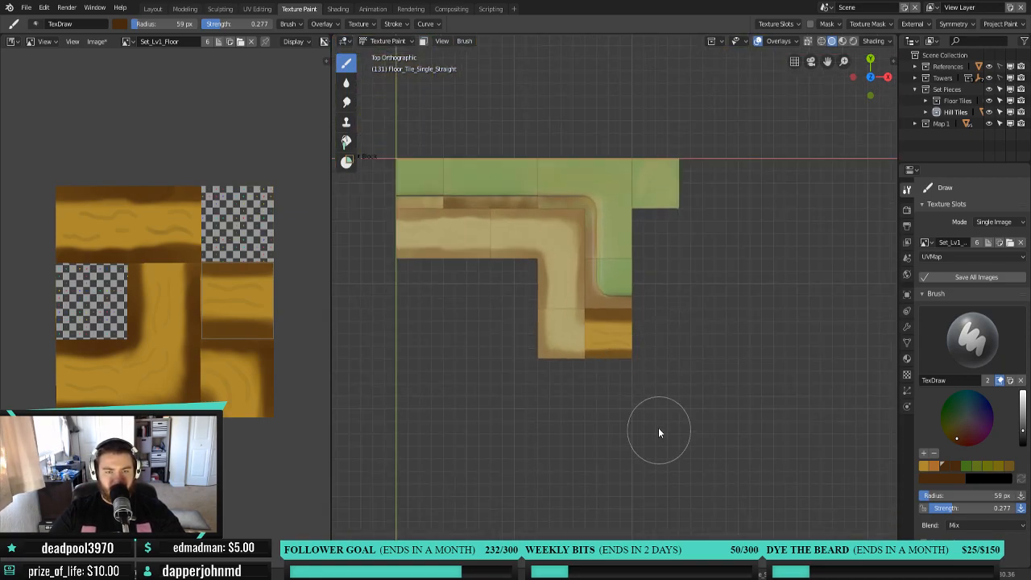
{"action": "left_click", "coordinate": [387, 41]}
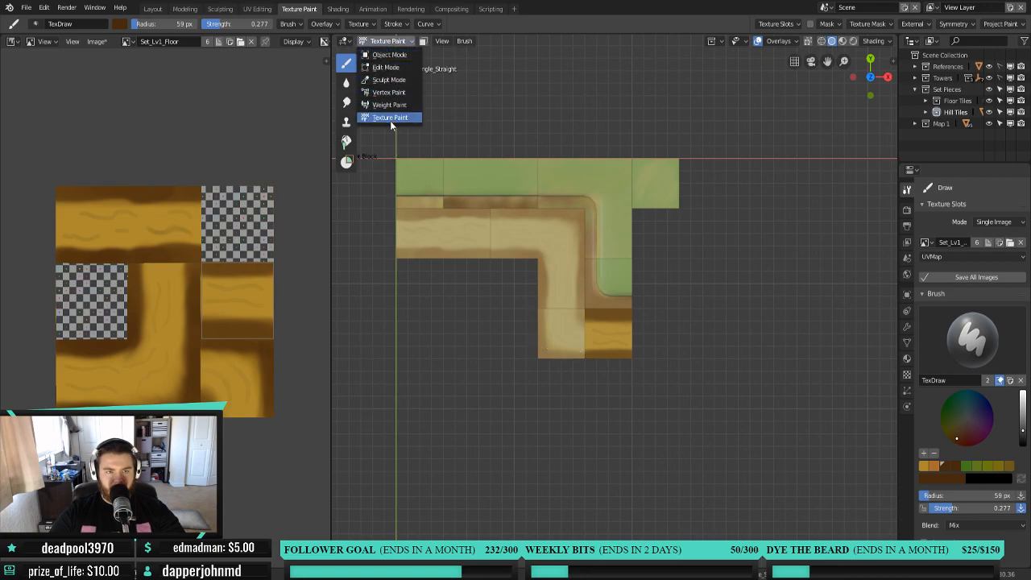
{"action": "left_click", "coordinate": [403, 51]}
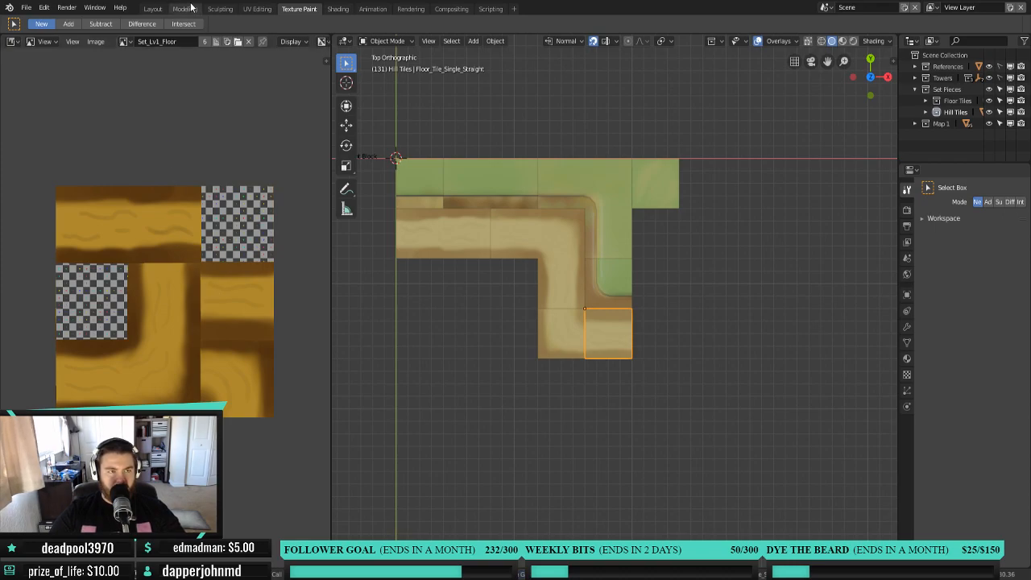
{"action": "left_click", "coordinate": [337, 9]}
{"action": "mouse_move", "coordinate": [552, 203]}
{"action": "middle_mouse_down"}
{"action": "mouse_move", "coordinate": [516, 244]}
{"action": "mouse_move", "coordinate": [537, 244]}
{"action": "middle_mouse_up"}
{"action": "middle_click_drag", "start_coordinate": [693, 201], "coordinate": [591, 239]}
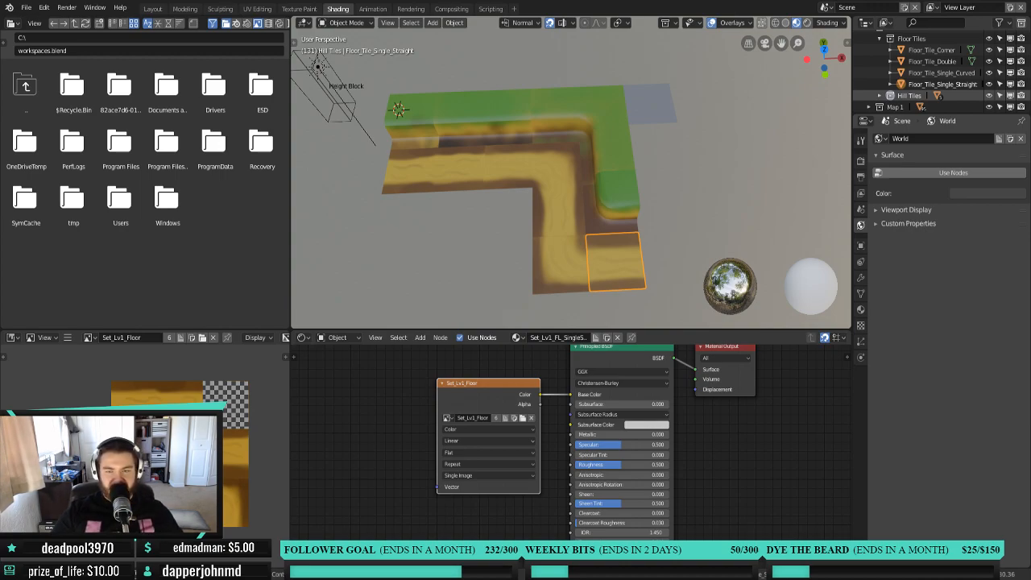
{"action": "middle_click_drag", "start_coordinate": [618, 203], "coordinate": [620, 213]}
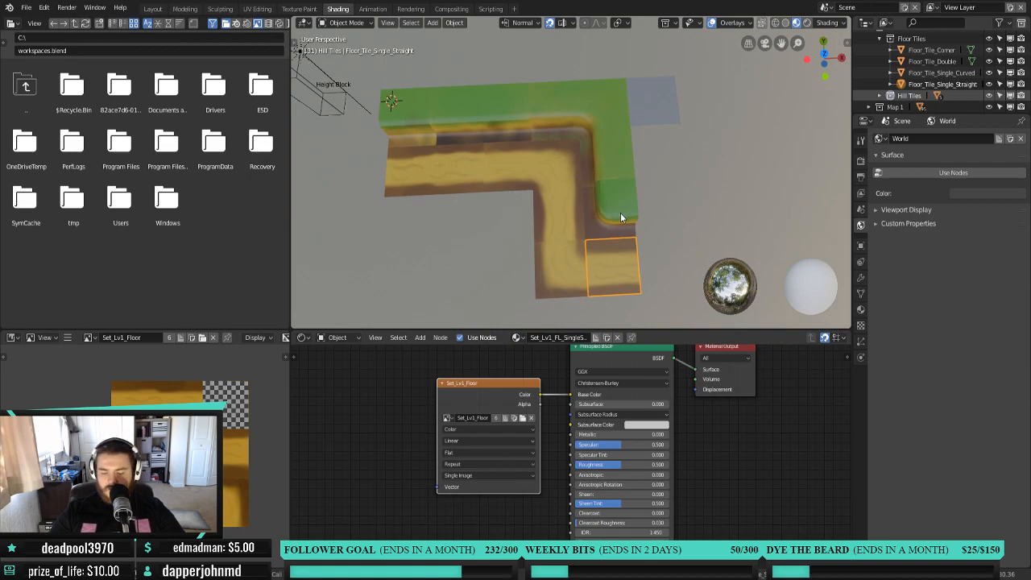
{"action": "key", "text": "KP_7"}
{"action": "scroll", "coordinate": [645, 241], "scroll_direction": "up", "scroll_amount": 6}
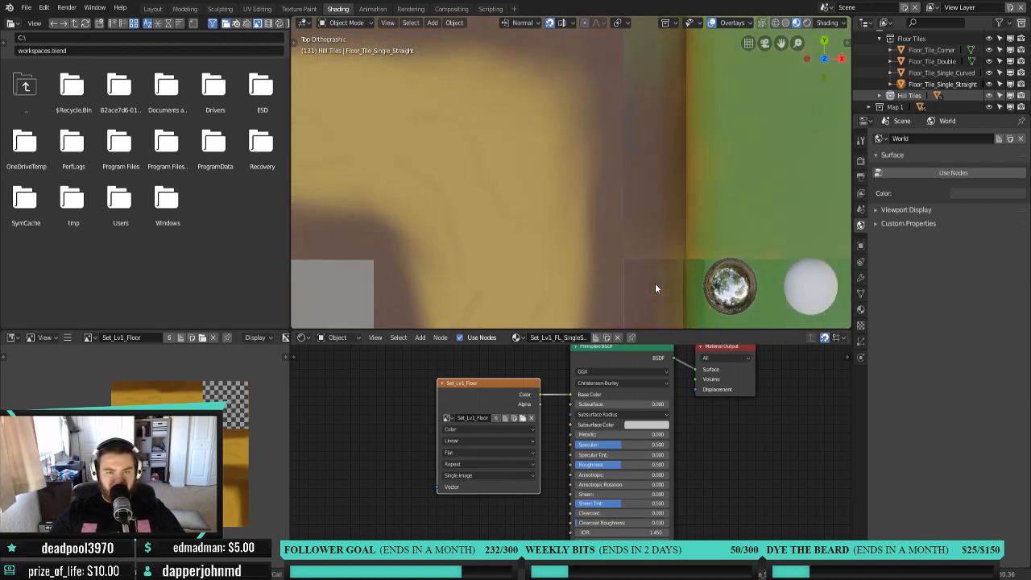
{"action": "scroll", "coordinate": [654, 284], "scroll_direction": "down", "scroll_amount": 4}
{"action": "middle_click_drag", "start_coordinate": [654, 283], "coordinate": [566, 145], "text": "shift"}
{"action": "scroll", "coordinate": [616, 235], "scroll_direction": "down", "scroll_amount": 2}
{"action": "middle_click_drag", "start_coordinate": [477, 178], "coordinate": [560, 198]}
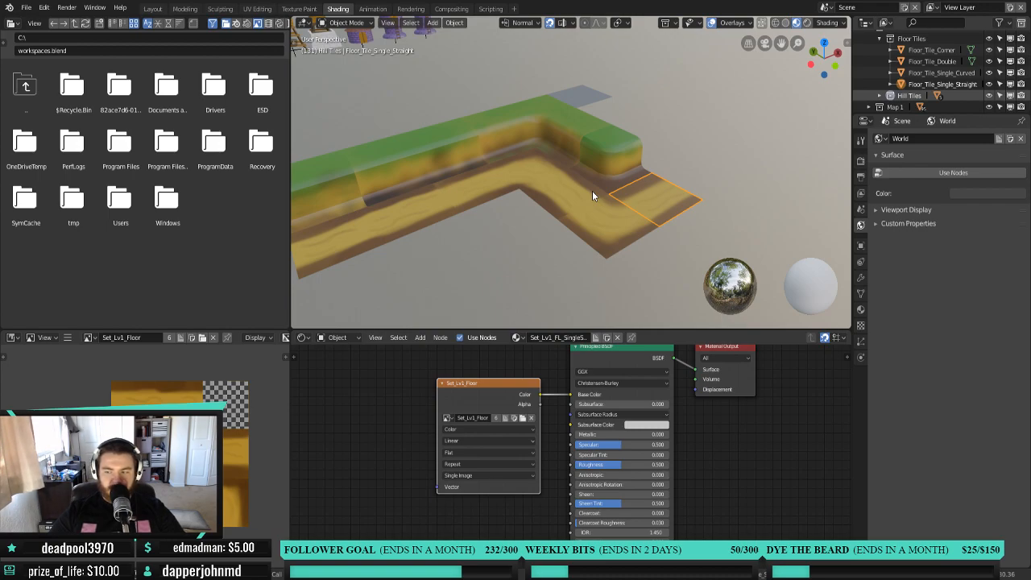
{"action": "middle_click_drag", "start_coordinate": [592, 190], "coordinate": [575, 197]}
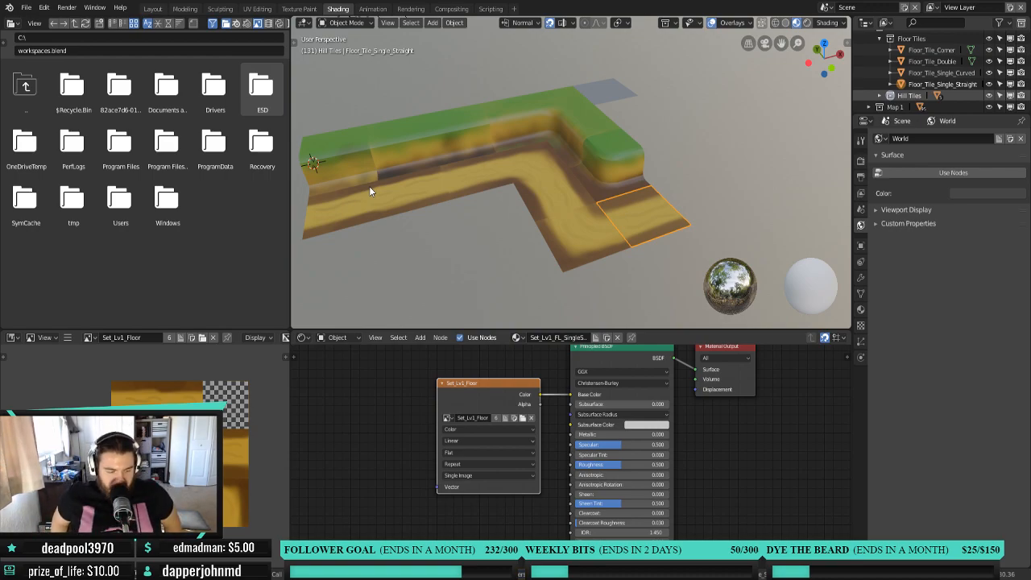
{"action": "middle_click_drag", "start_coordinate": [506, 184], "coordinate": [468, 169]}
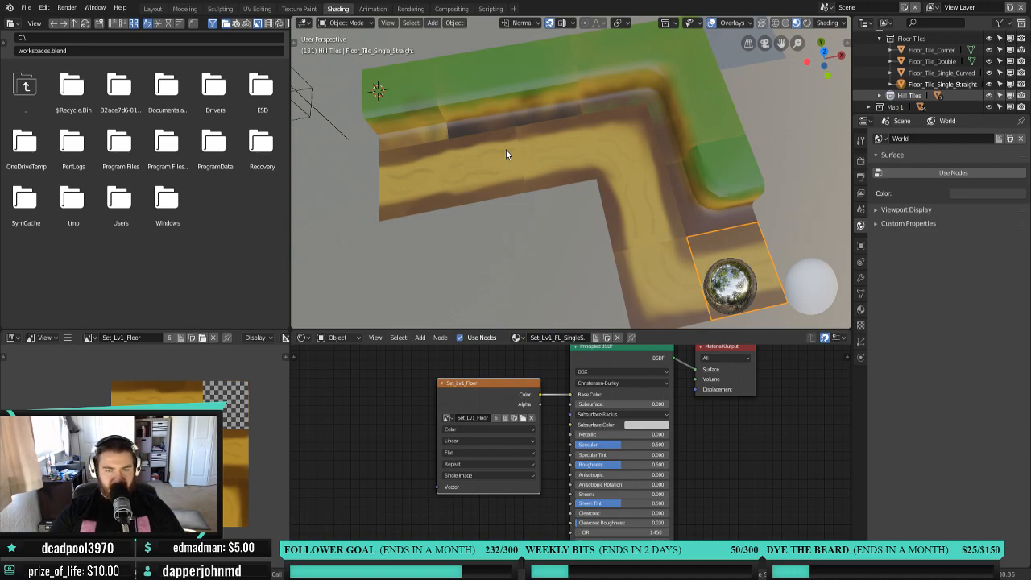
{"action": "mouse_move", "coordinate": [614, 161]}
{"action": "middle_mouse_down"}
{"action": "mouse_move", "coordinate": [596, 170]}
{"action": "mouse_move", "coordinate": [609, 175]}
{"action": "middle_mouse_up"}
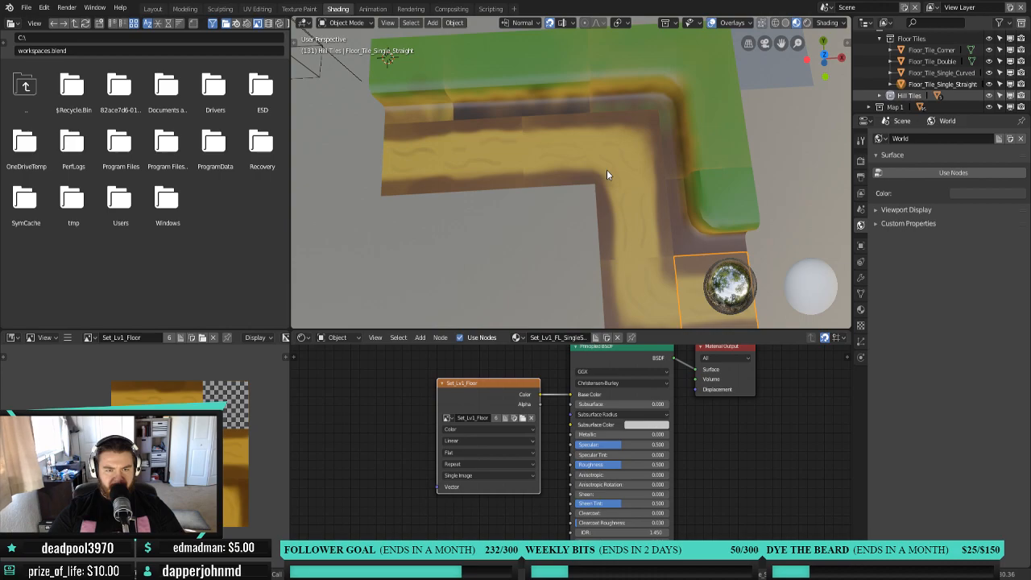
{"action": "middle_click_drag", "start_coordinate": [604, 168], "coordinate": [594, 187]}
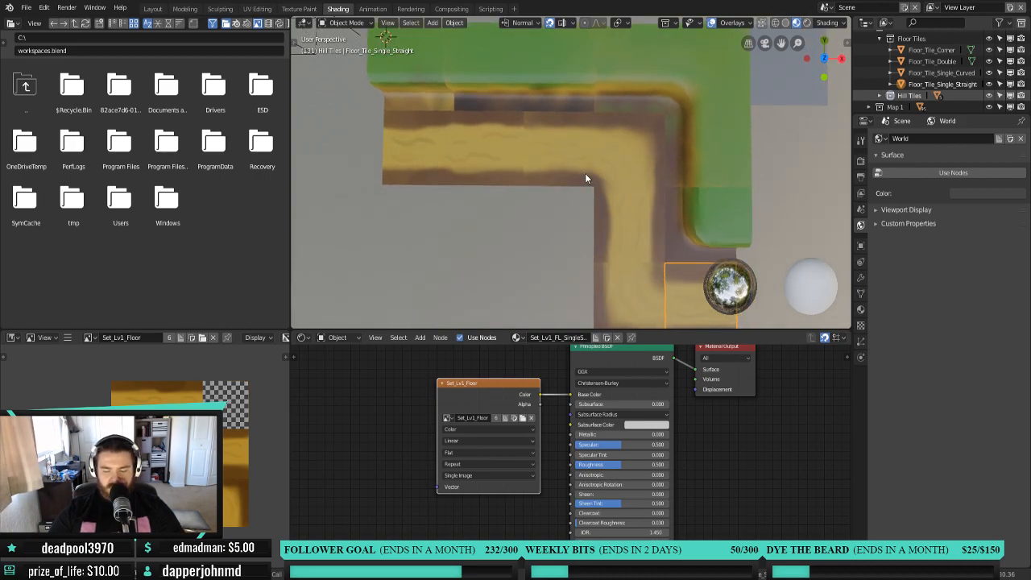
{"action": "key", "text": "KP_7"}
{"action": "middle_click_drag", "start_coordinate": [555, 177], "coordinate": [528, 86], "text": "shift"}
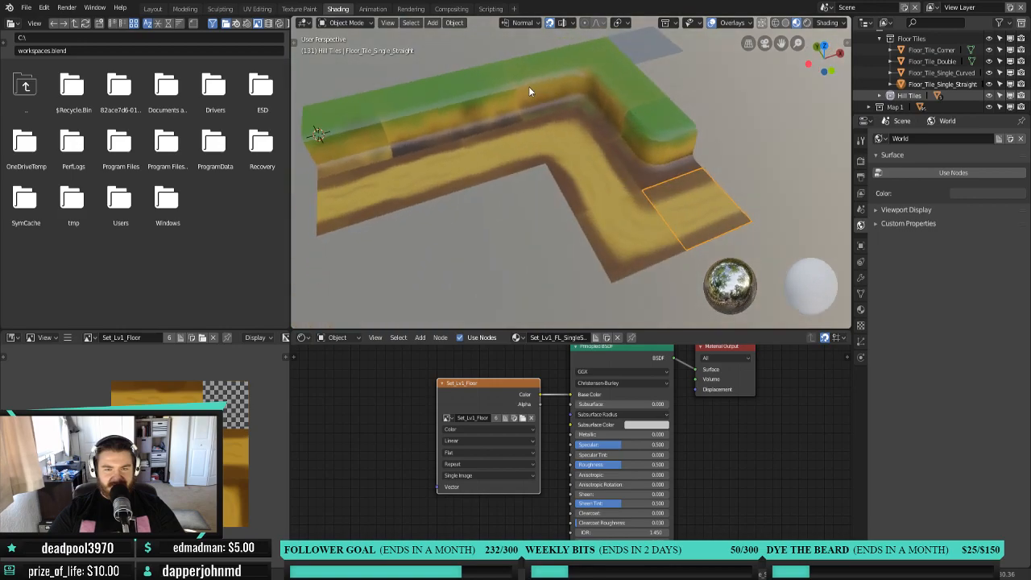
{"action": "middle_click_drag", "start_coordinate": [595, 140], "coordinate": [580, 135]}
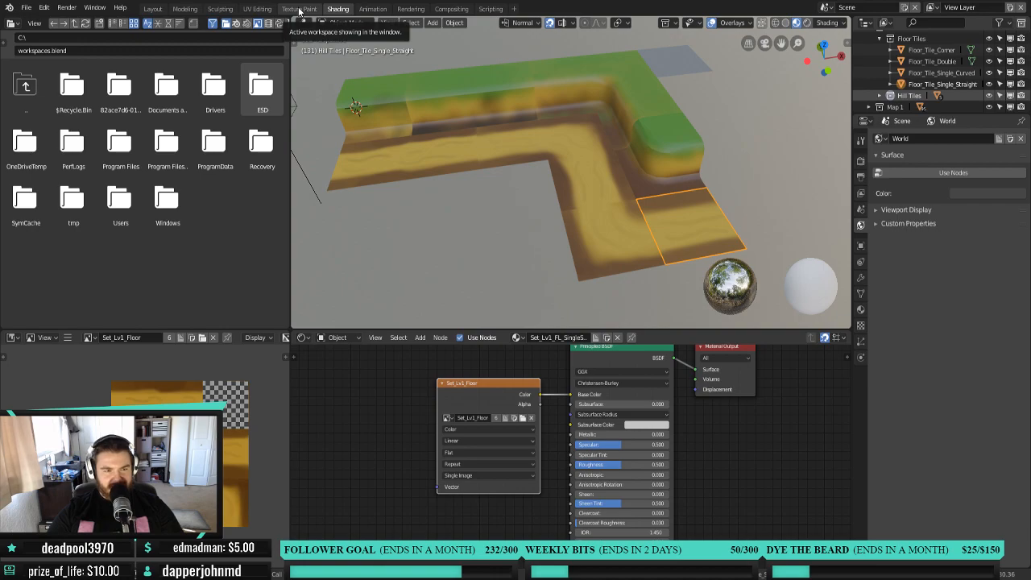
Switch to the Layout workspace and collapse the Set Pieces collection in the outliner.
{"action": "left_click", "coordinate": [154, 9]}
{"action": "middle_click_drag", "start_coordinate": [518, 210], "coordinate": [442, 207]}
{"action": "scroll", "coordinate": [464, 193], "scroll_direction": "up", "scroll_amount": 3}
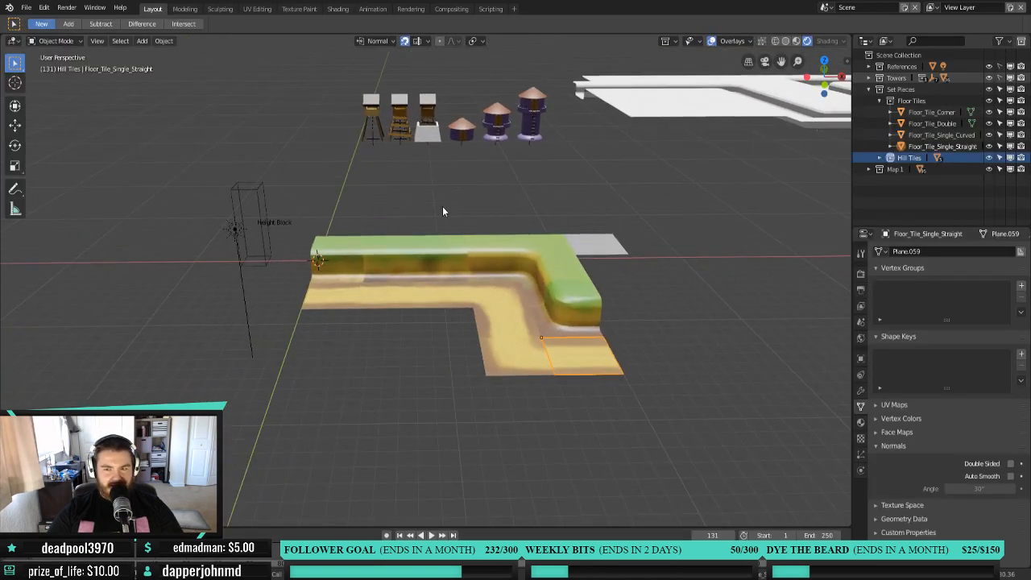
{"action": "left_click", "coordinate": [868, 90]}
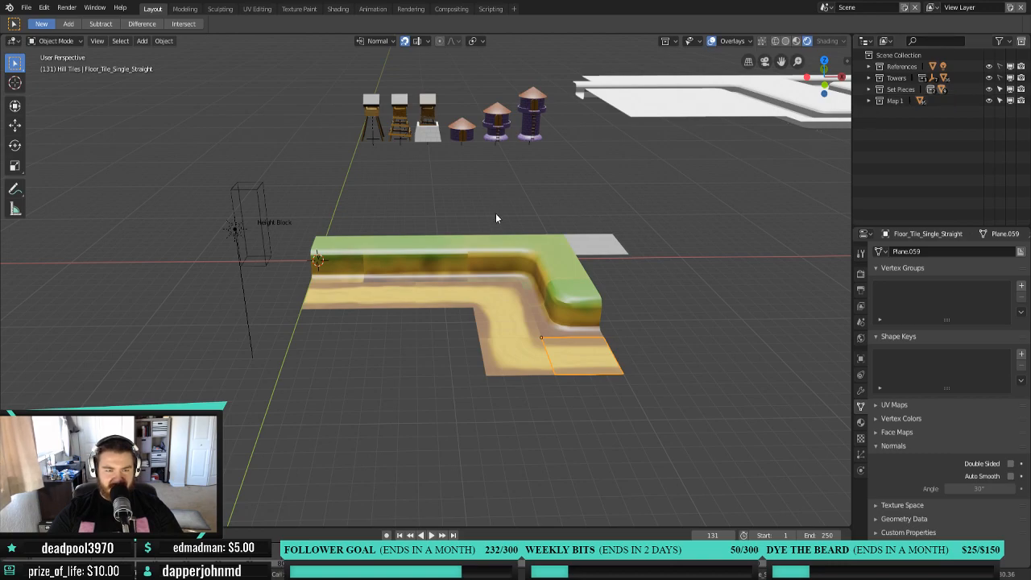
{"action": "middle_click_drag", "start_coordinate": [488, 211], "coordinate": [525, 270]}
Select the untextured hill top tile and assign the Set_Lv1 - take 2 image to its Set_Lv1_Top material's image texture node.
{"action": "left_click", "coordinate": [616, 239]}
{"action": "left_click", "coordinate": [338, 9]}
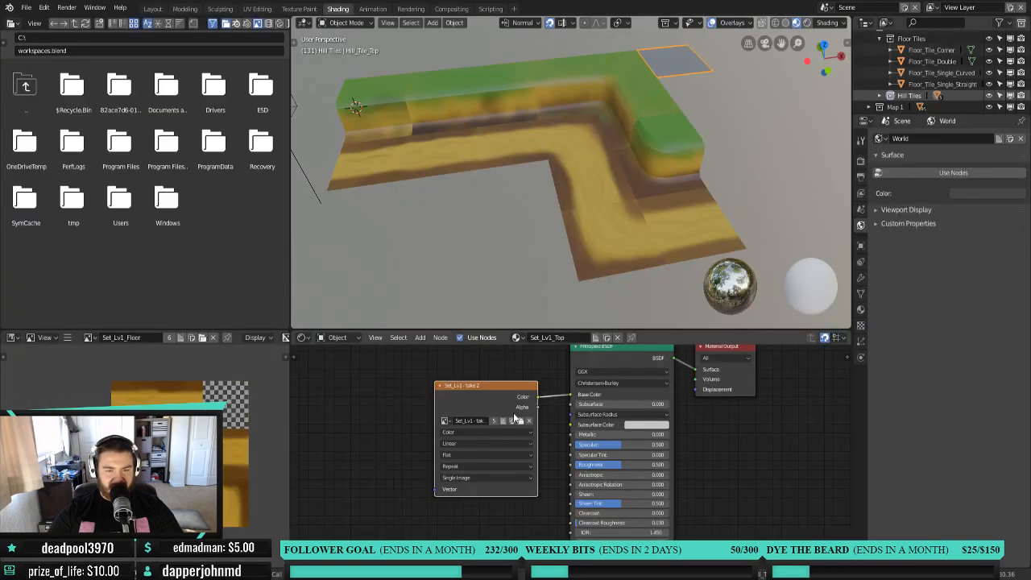
{"action": "left_click", "coordinate": [448, 421]}
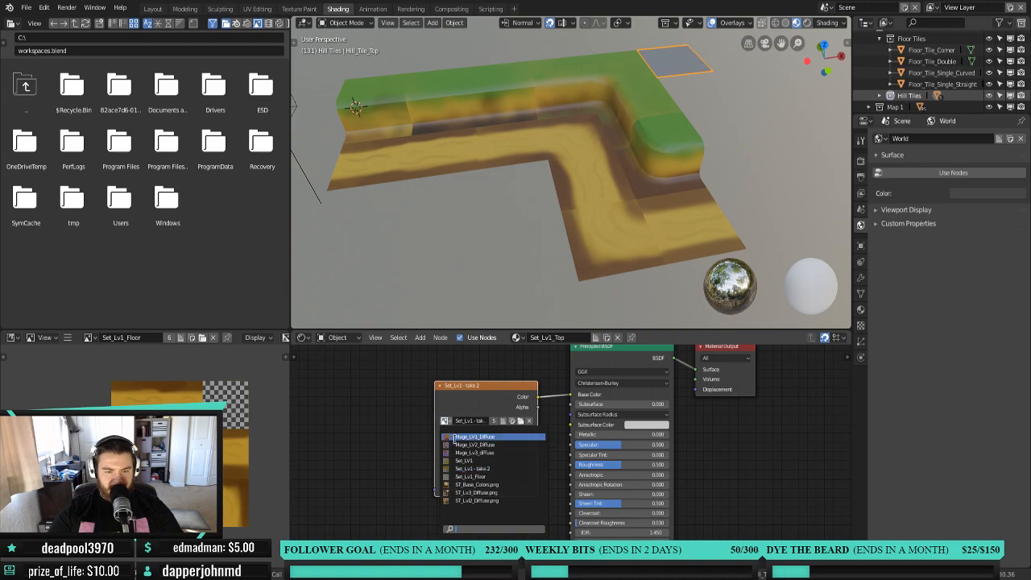
{"action": "left_click", "coordinate": [466, 469]}
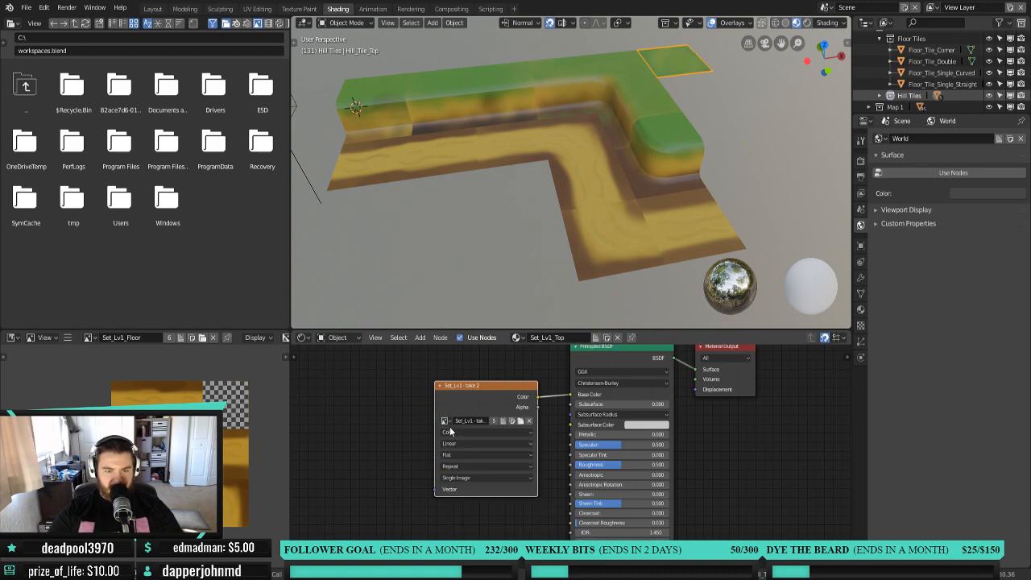
{"action": "middle_click_drag", "start_coordinate": [526, 183], "coordinate": [510, 239]}
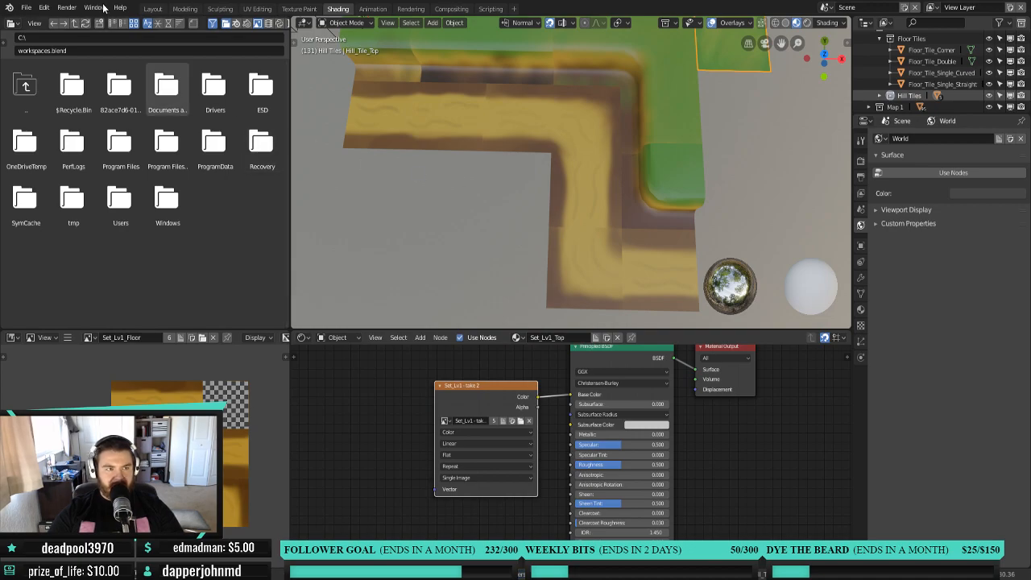
Switch to the Layout workspace, expand the Set Pieces collection, and select only the objects in its Floor Tiles collection.
{"action": "left_click", "coordinate": [26, 8]}
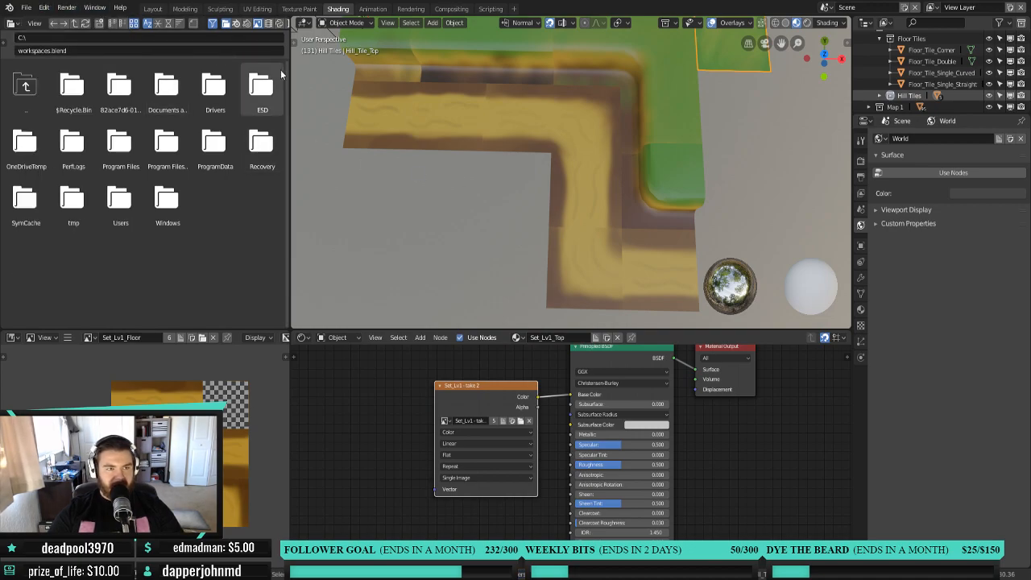
{"action": "left_click", "coordinate": [152, 9]}
{"action": "middle_click_drag", "start_coordinate": [403, 297], "coordinate": [409, 258]}
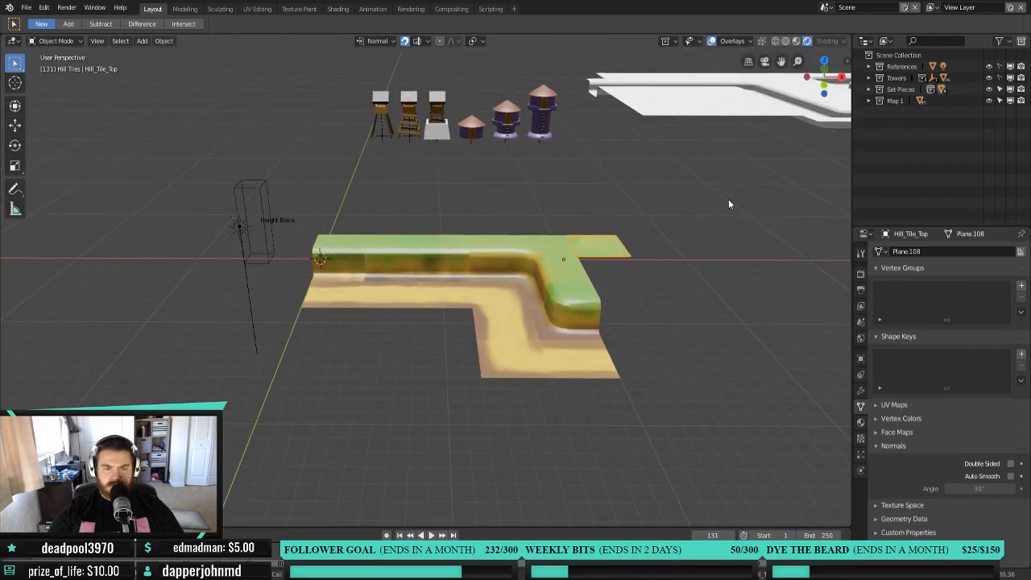
{"action": "left_click", "coordinate": [868, 88]}
{"action": "left_click", "coordinate": [879, 100]}
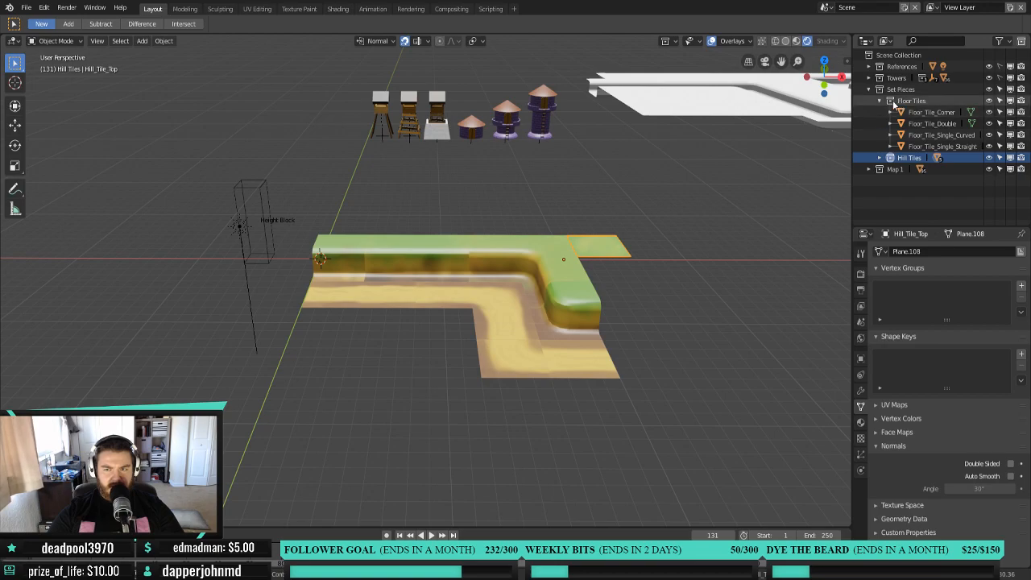
{"action": "right_click", "coordinate": [892, 103]}
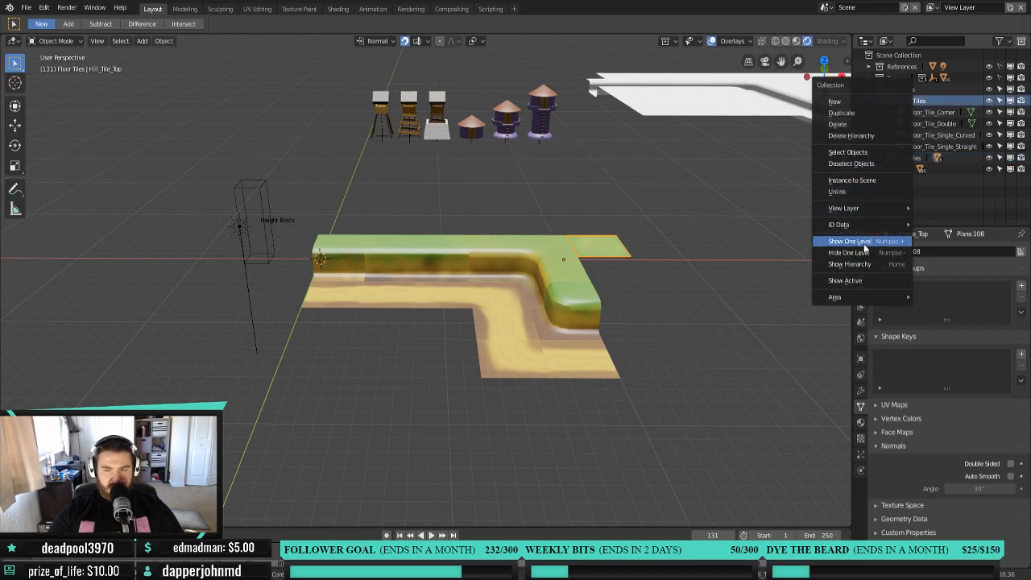
{"action": "left_click", "coordinate": [848, 152]}
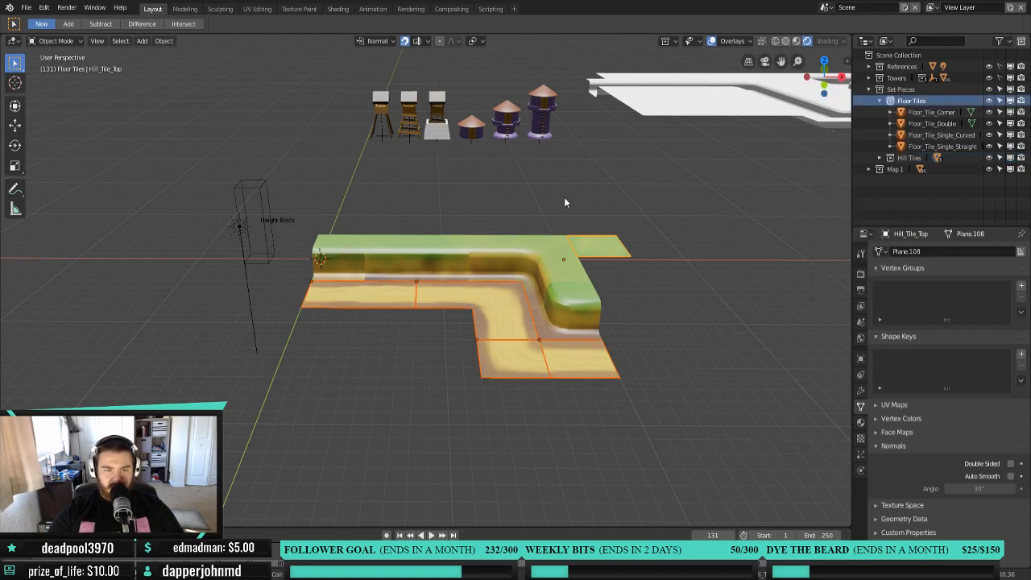
{"action": "middle_click_drag", "start_coordinate": [564, 202], "coordinate": [584, 222]}
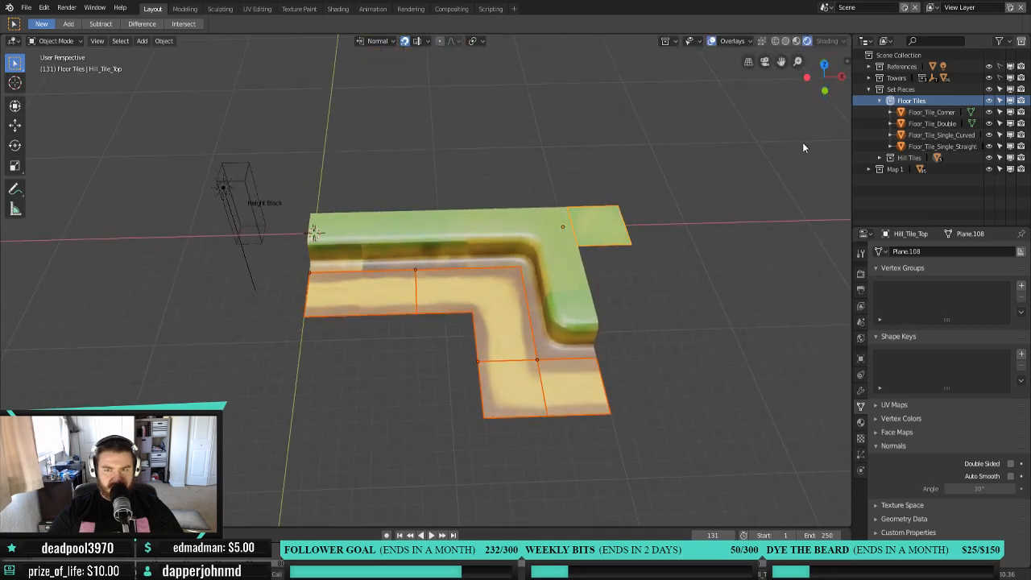
{"action": "mouse_move", "coordinate": [652, 260]}
{"action": "middle_mouse_down"}
{"action": "mouse_move", "coordinate": [613, 224]}
{"action": "mouse_move", "coordinate": [644, 234]}
{"action": "mouse_move", "coordinate": [637, 246]}
{"action": "middle_mouse_up"}
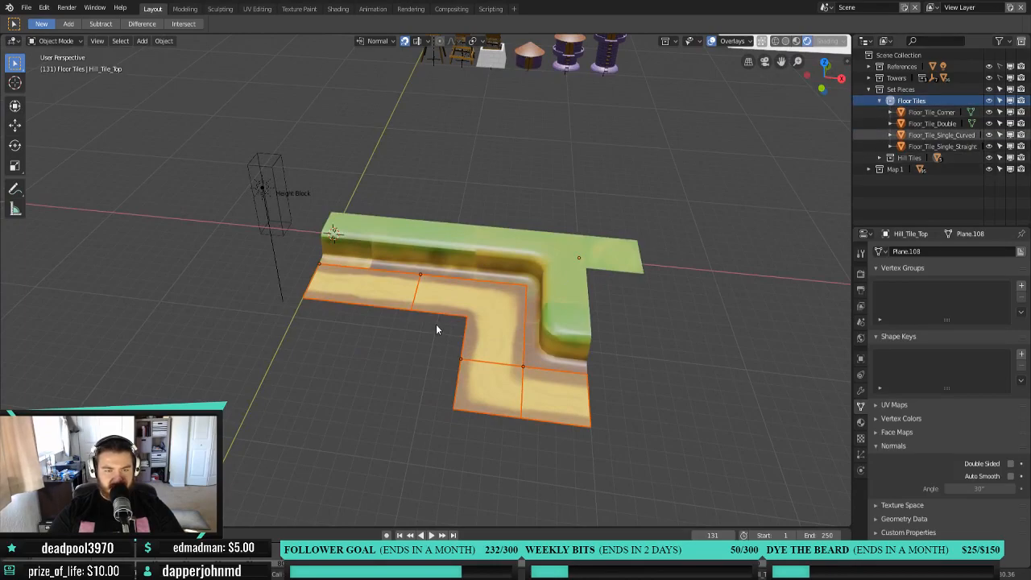
Export the selected floor tiles as an FBX file named FloorPieces.fbx in the D:\03 Tower Defense Game\Assets folder.
{"action": "left_click", "coordinate": [26, 7]}
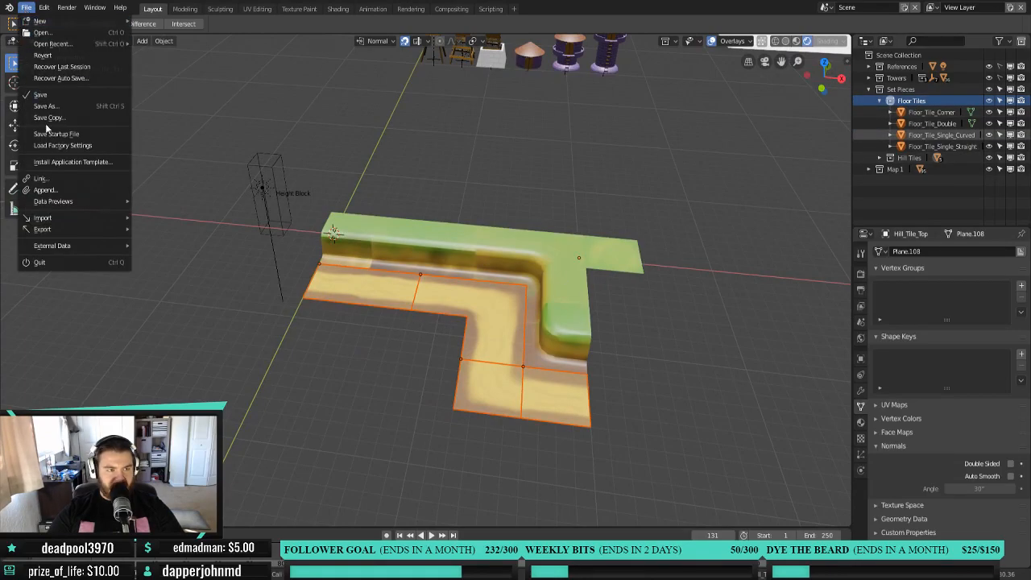
{"action": "mouse_move", "coordinate": [54, 231]}
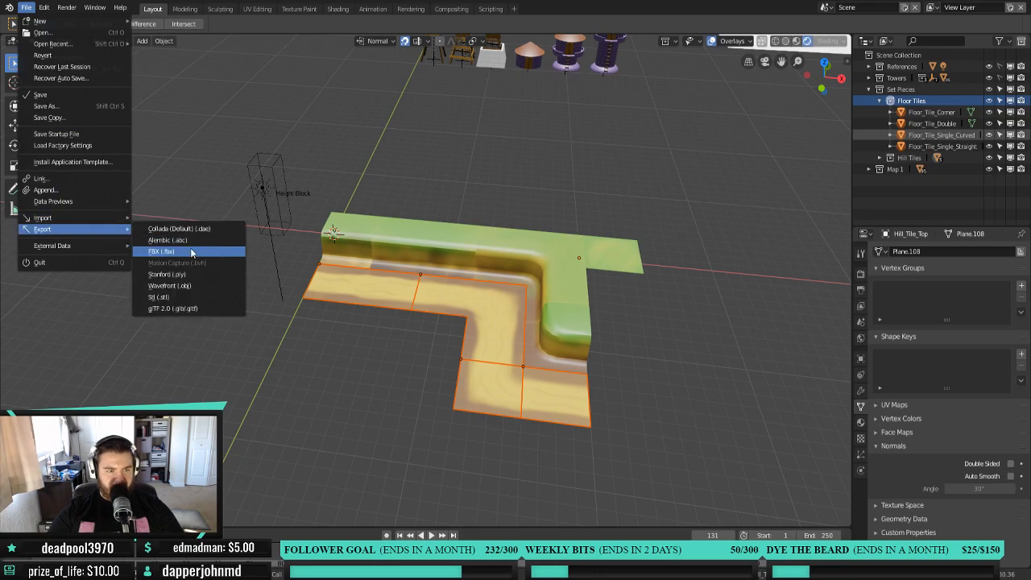
{"action": "left_click", "coordinate": [166, 251]}
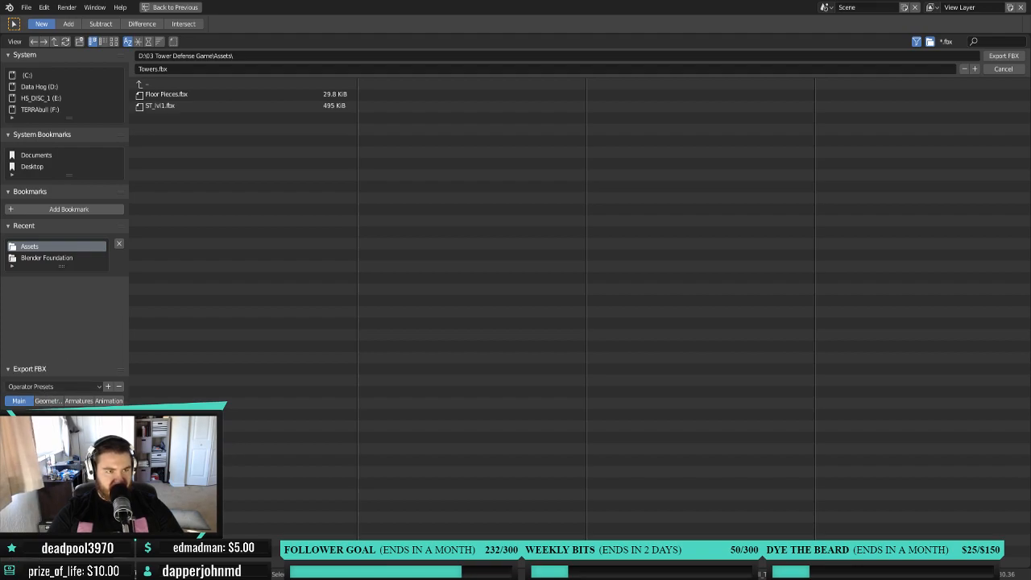
{"action": "left_click", "coordinate": [167, 68]}
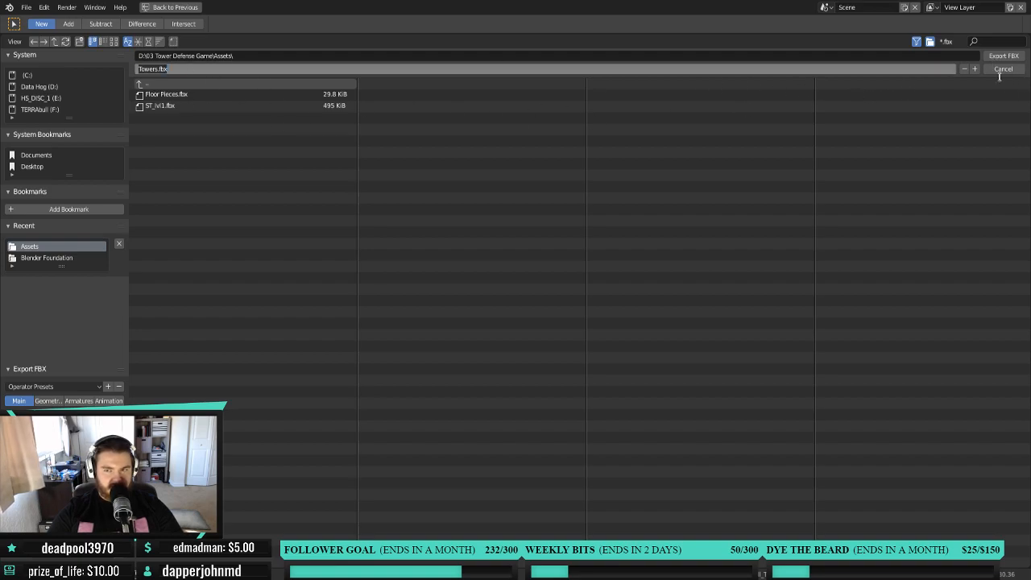
{"action": "type", "text": "Tloor Pi"}
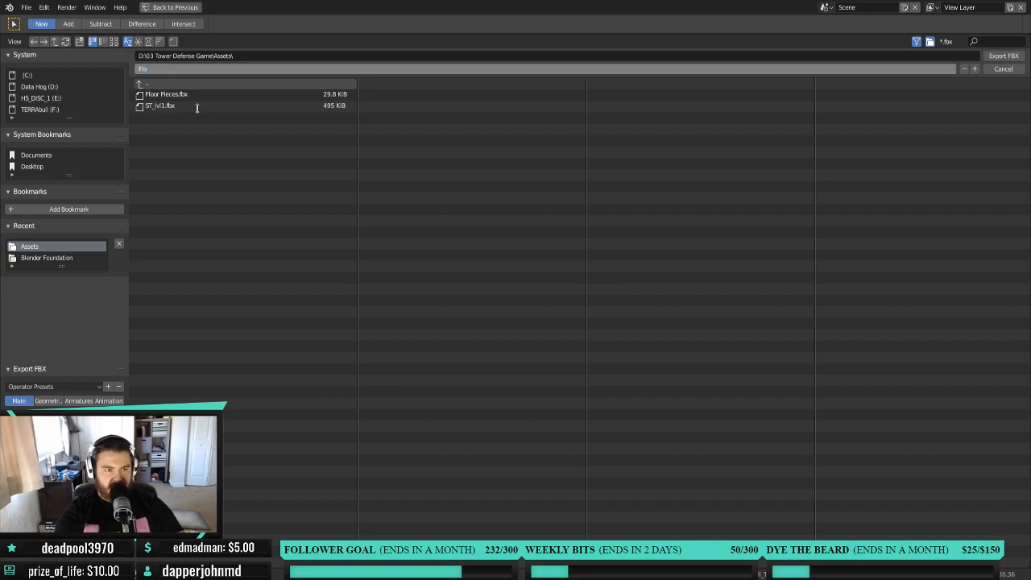
{"action": "type", "text": "ec"}
{"action": "key", "text": "BackSpace"}
{"action": "key", "text": "BackSpace"}
{"action": "key", "text": "BackSpace"}
{"action": "key", "text": "BackSpace"}
{"action": "key", "text": "BackSpace"}
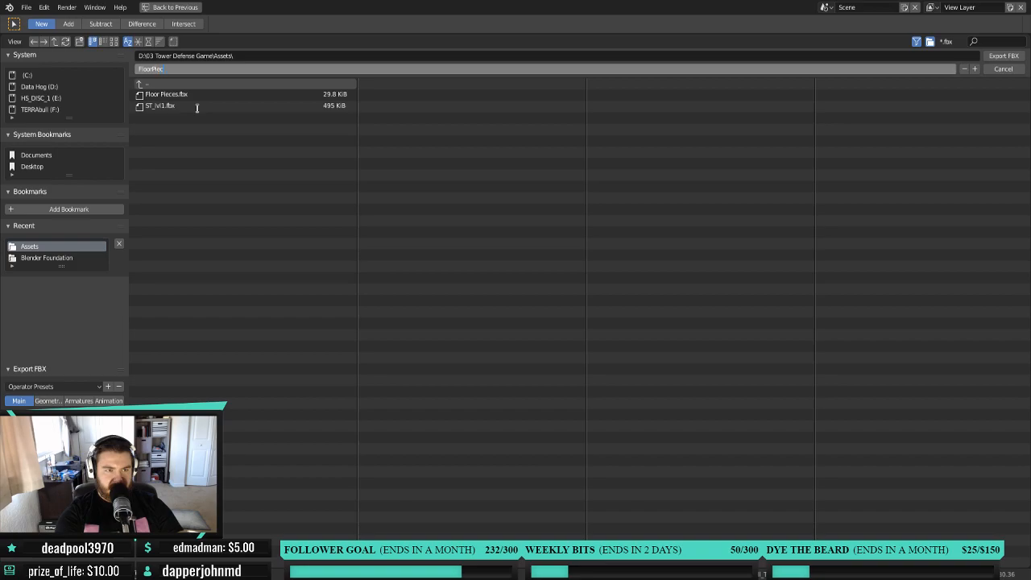
{"action": "type", "text": "Pieces"}
{"action": "key", "text": "Return"}
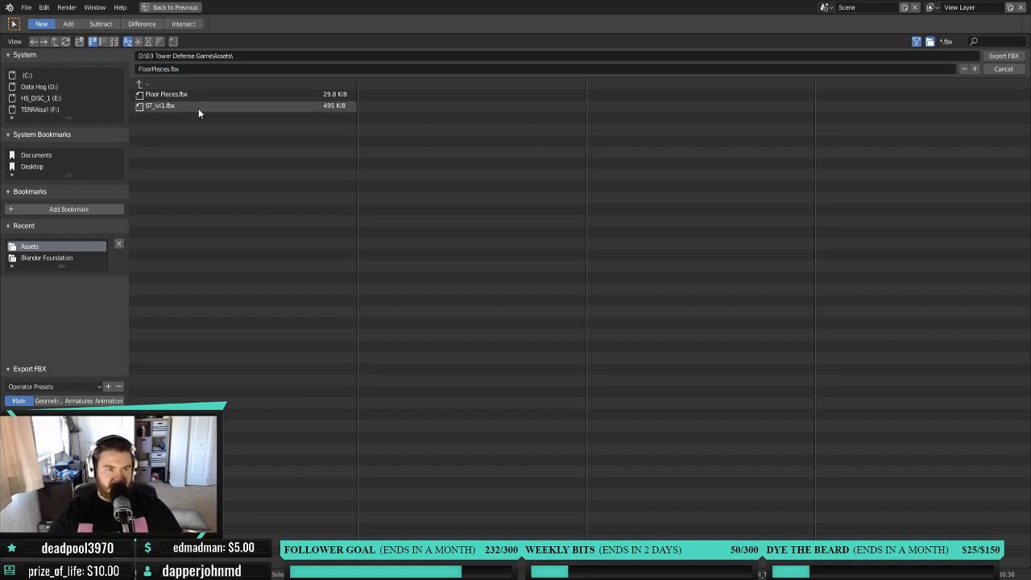
{"action": "left_click", "coordinate": [1020, 57]}
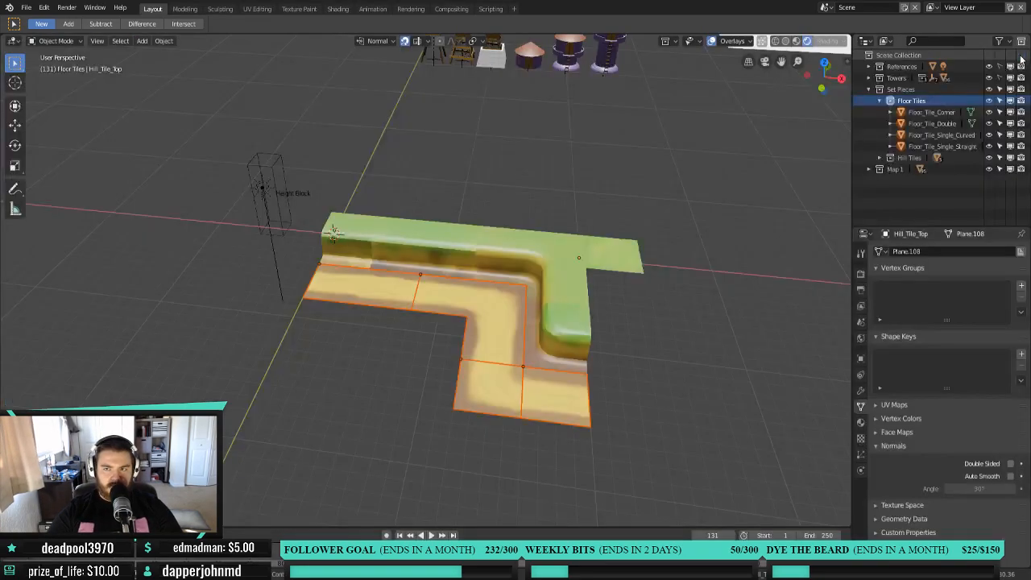
Replace the floor tile selection with all objects in the Hill Tiles collection.
{"action": "left_click", "coordinate": [352, 244]}
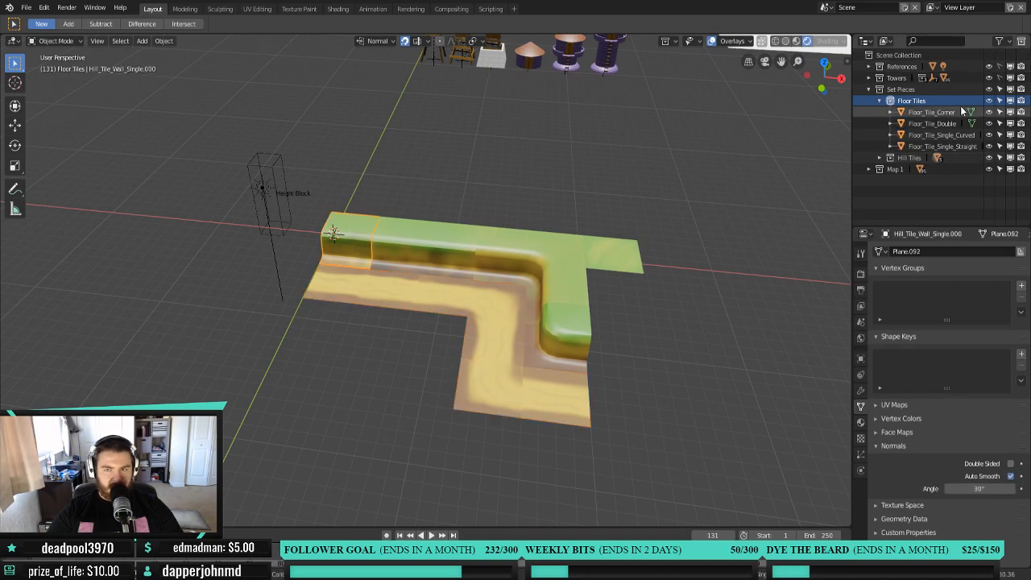
{"action": "right_click", "coordinate": [890, 158]}
{"action": "mouse_move", "coordinate": [868, 236]}
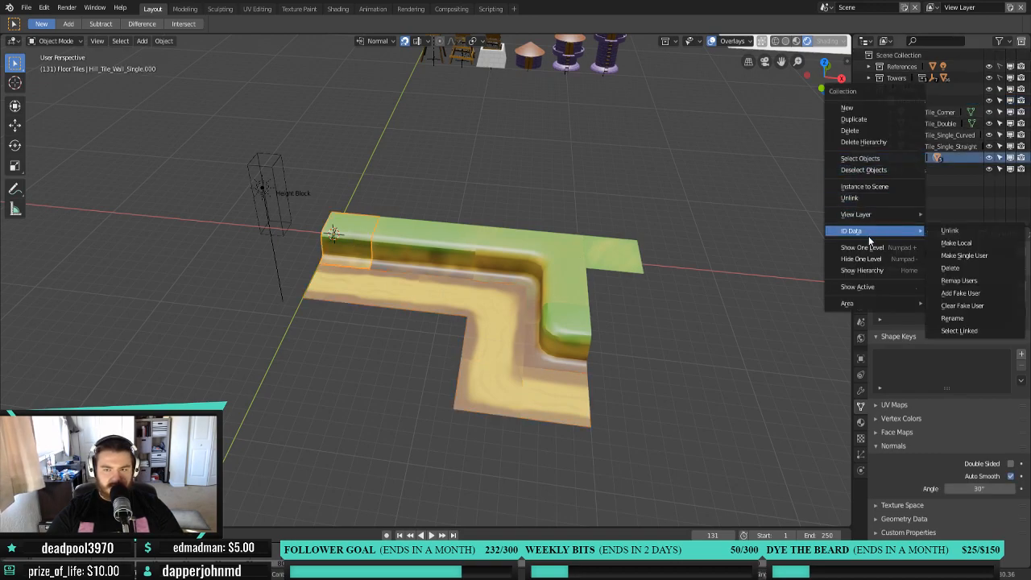
{"action": "left_click", "coordinate": [889, 157]}
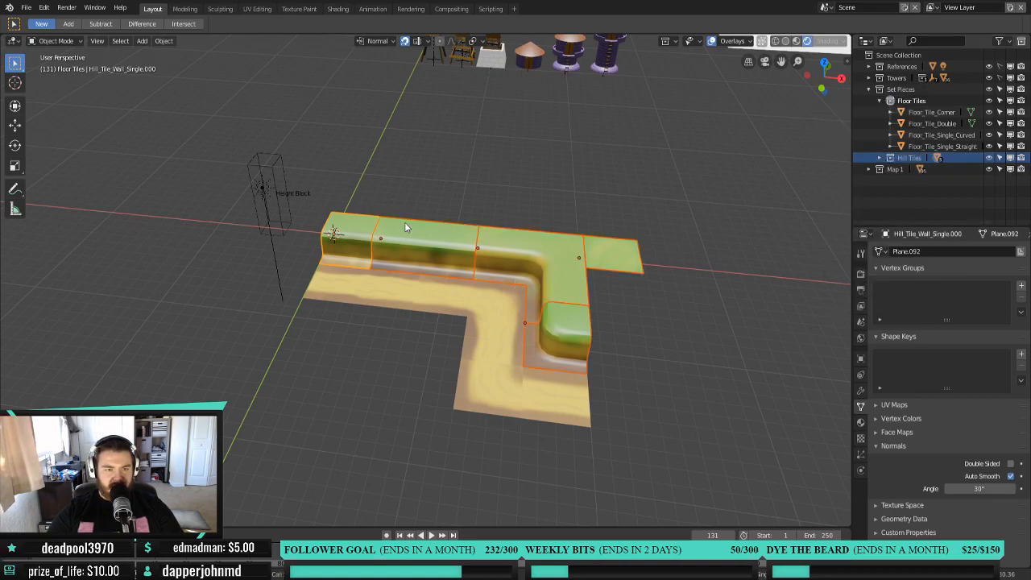
Export the selected hill tiles as an FBX file named HillPieces.fbx in the same Assets folder.
{"action": "left_click", "coordinate": [27, 7]}
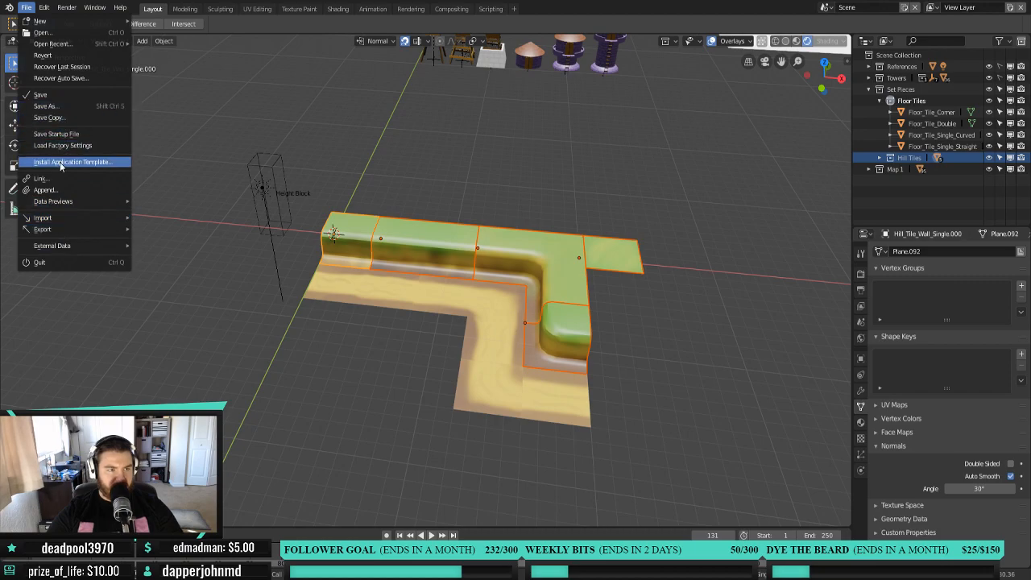
{"action": "mouse_move", "coordinate": [57, 231]}
{"action": "left_click", "coordinate": [170, 252]}
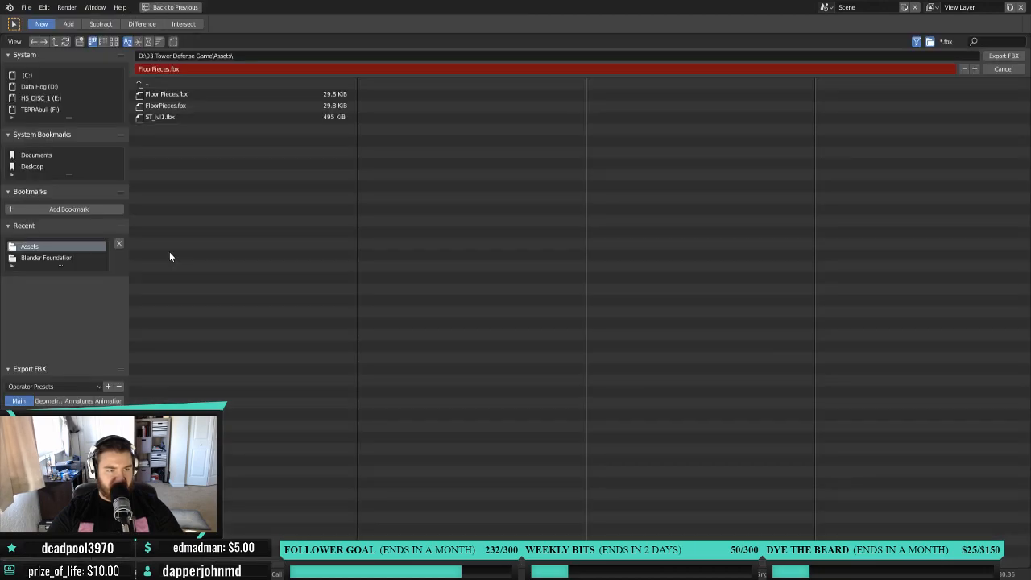
{"action": "left_click", "coordinate": [178, 69]}
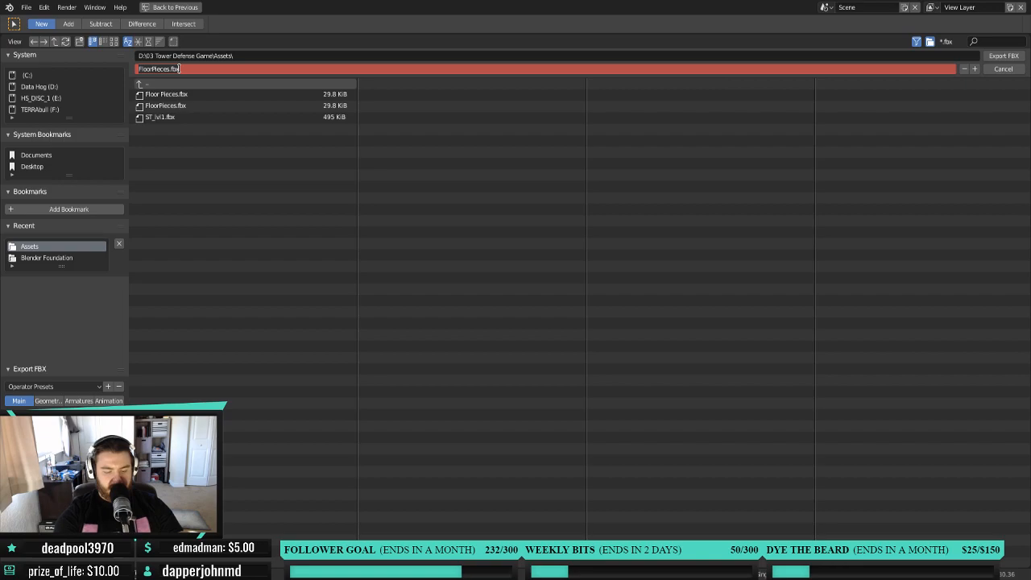
{"action": "type", "text": "HillPieces"}
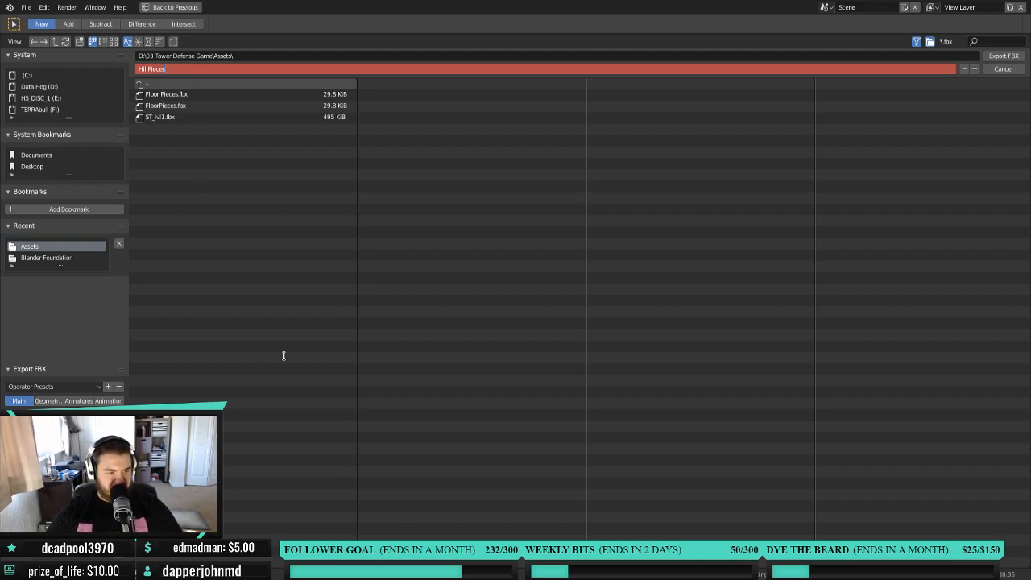
{"action": "key", "text": "Return"}
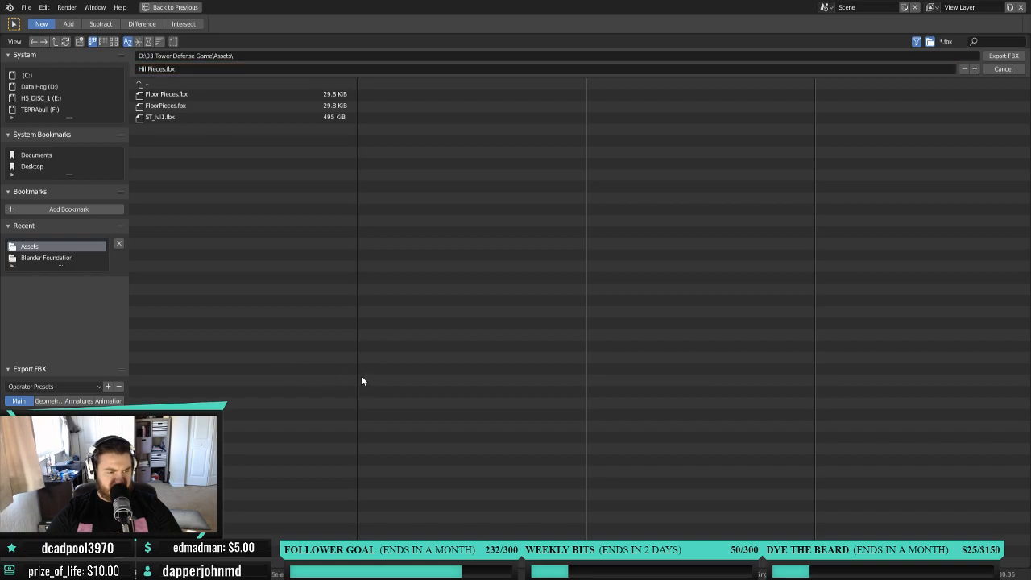
{"action": "left_click", "coordinate": [997, 60]}
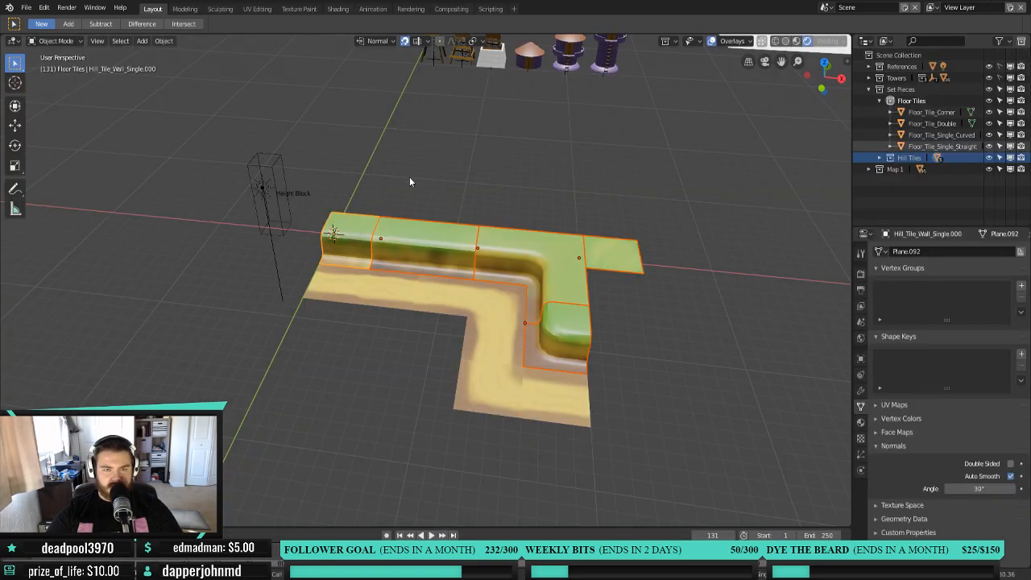
Bring the tower models into view, collapse the Floor Tiles collection and expand the Towers collection in the outliner.
{"action": "middle_click_drag", "start_coordinate": [462, 144], "coordinate": [400, 385], "text": "shift"}
{"action": "middle_click_drag", "start_coordinate": [413, 303], "coordinate": [437, 313]}
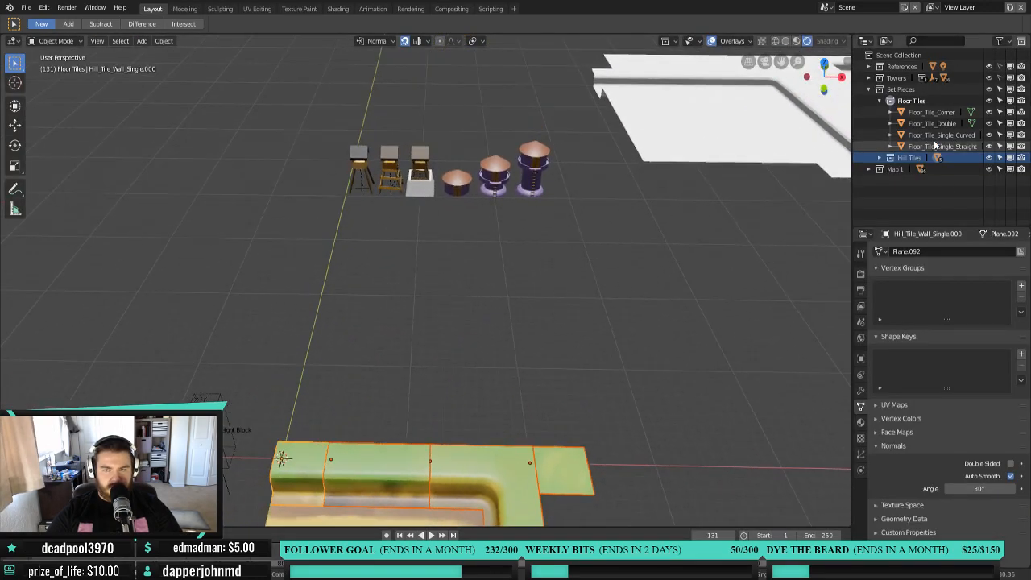
{"action": "left_click", "coordinate": [879, 102]}
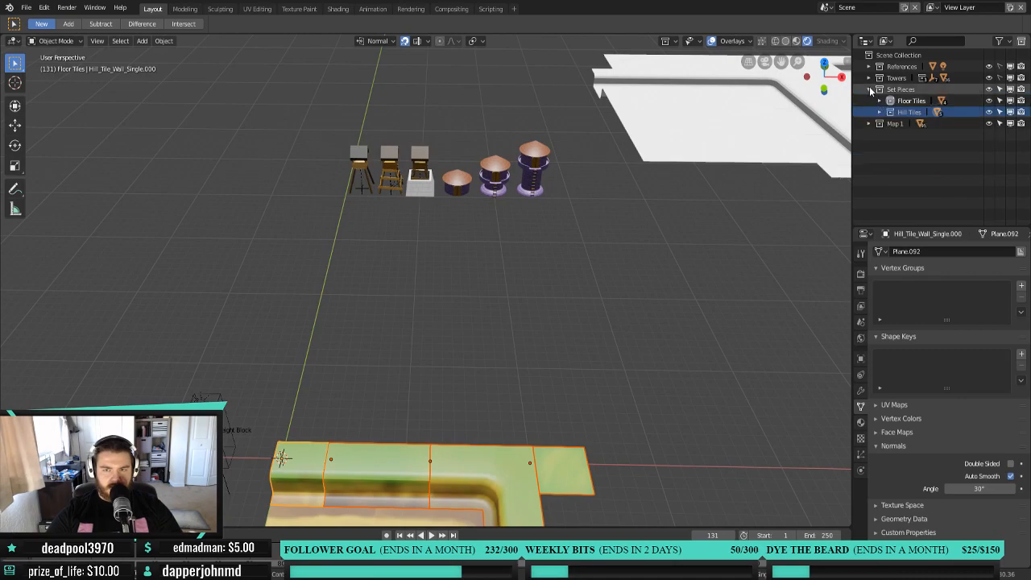
{"action": "left_click", "coordinate": [868, 78]}
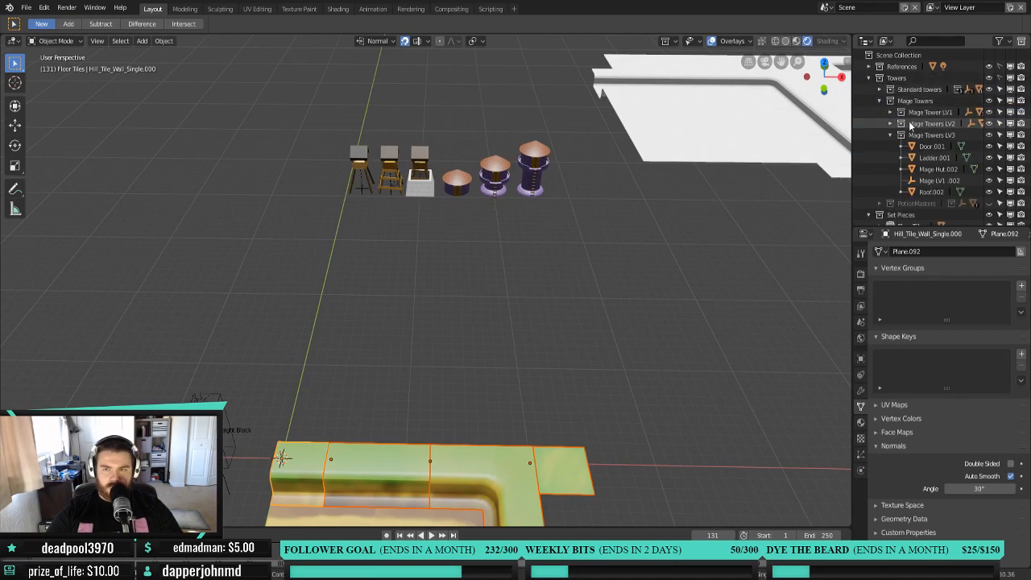
Clear the hill tile selection and make the Mage Tower LV1 collection inside Mage Towers active.
{"action": "left_click", "coordinate": [894, 101]}
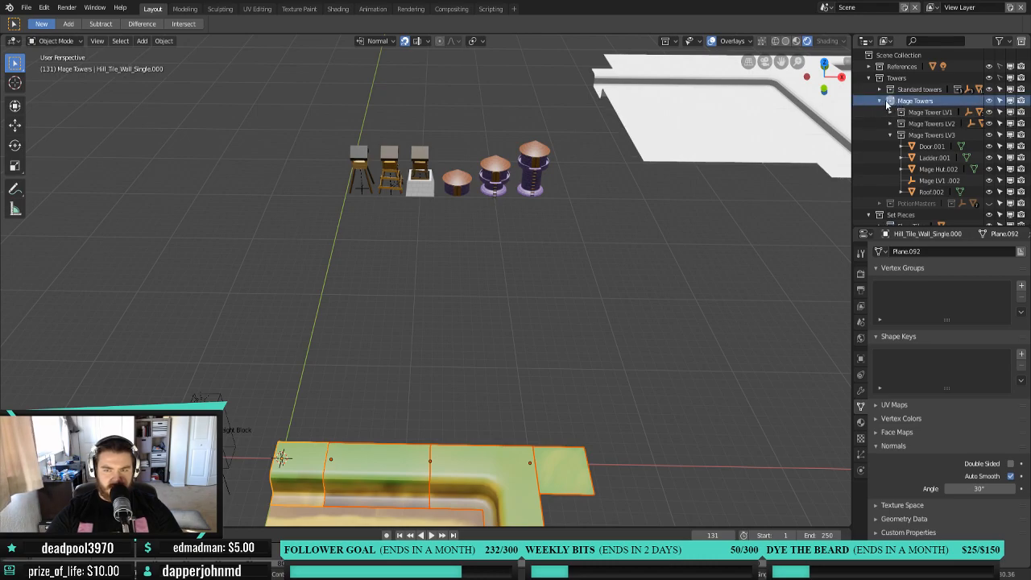
{"action": "right_click", "coordinate": [890, 101]}
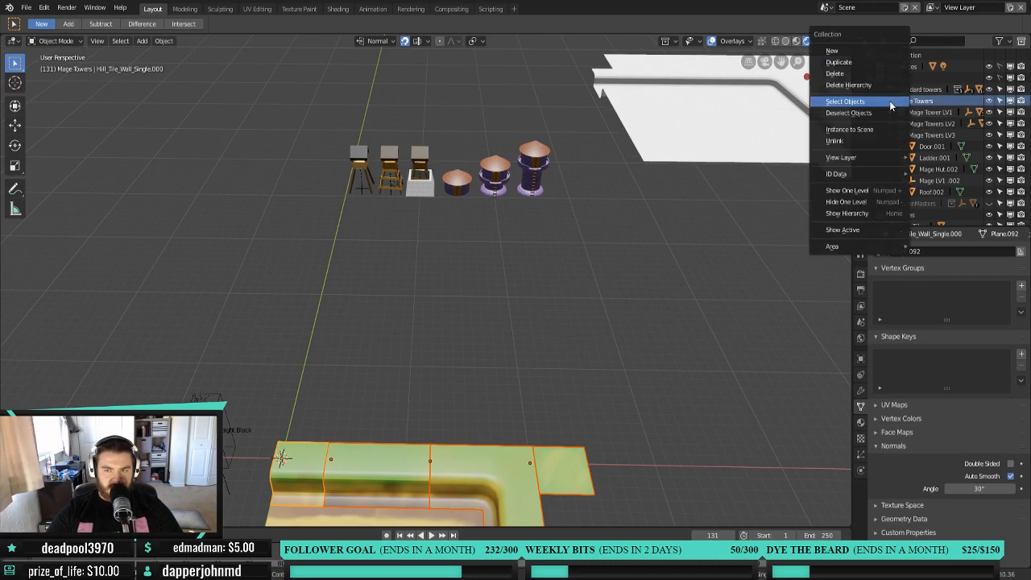
{"action": "key", "text": "Escape"}
{"action": "right_click", "coordinate": [890, 103]}
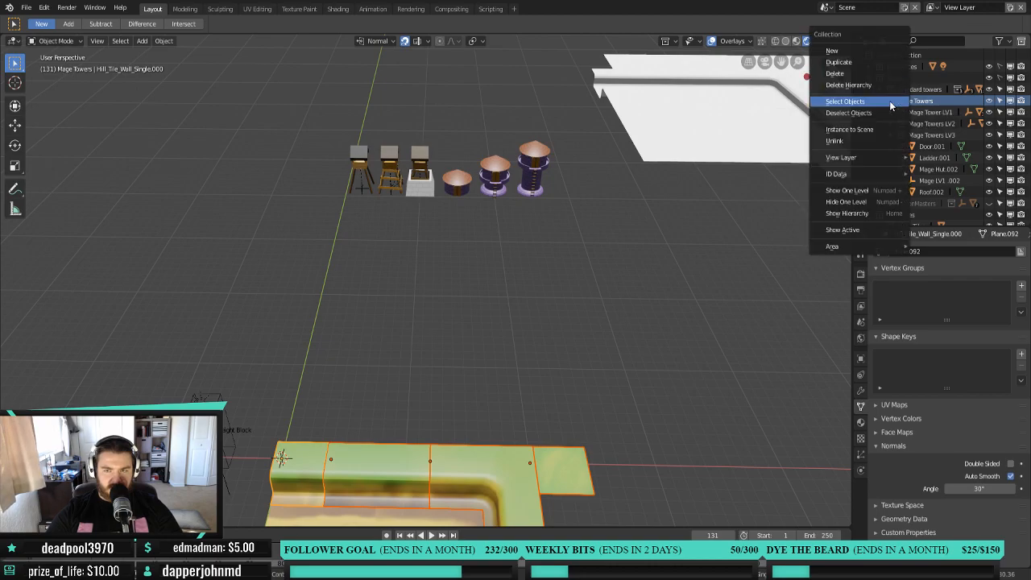
{"action": "key", "text": "Escape"}
{"action": "left_click", "coordinate": [919, 113]}
{"action": "right_click", "coordinate": [920, 114]}
{"action": "left_click", "coordinate": [919, 113]}
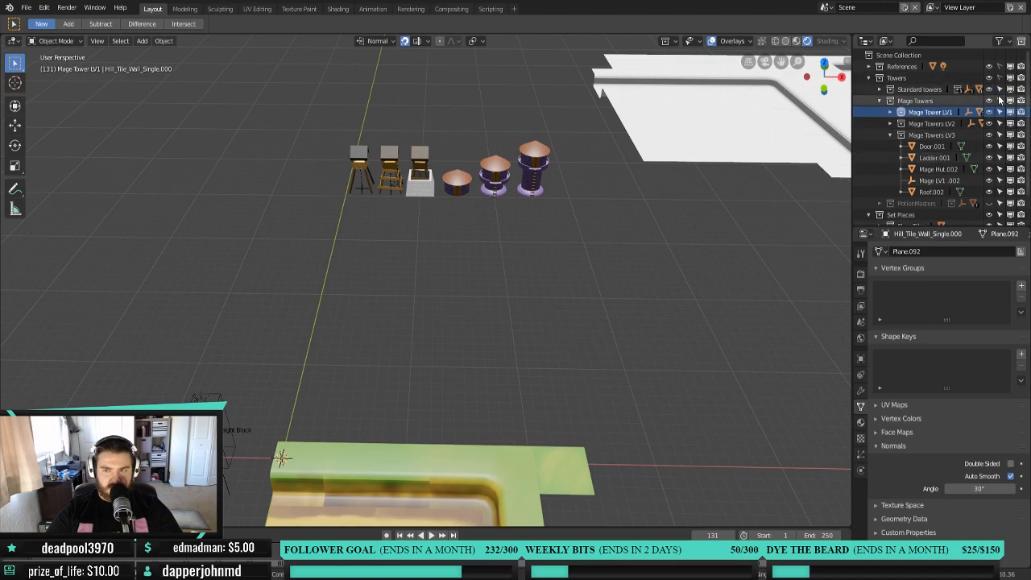
Select the Door.001 object in the Mage Towers LV3 collection.
{"action": "middle_click_drag", "start_coordinate": [534, 206], "coordinate": [551, 319]}
{"action": "scroll", "coordinate": [382, 255], "scroll_direction": "up", "scroll_amount": 3}
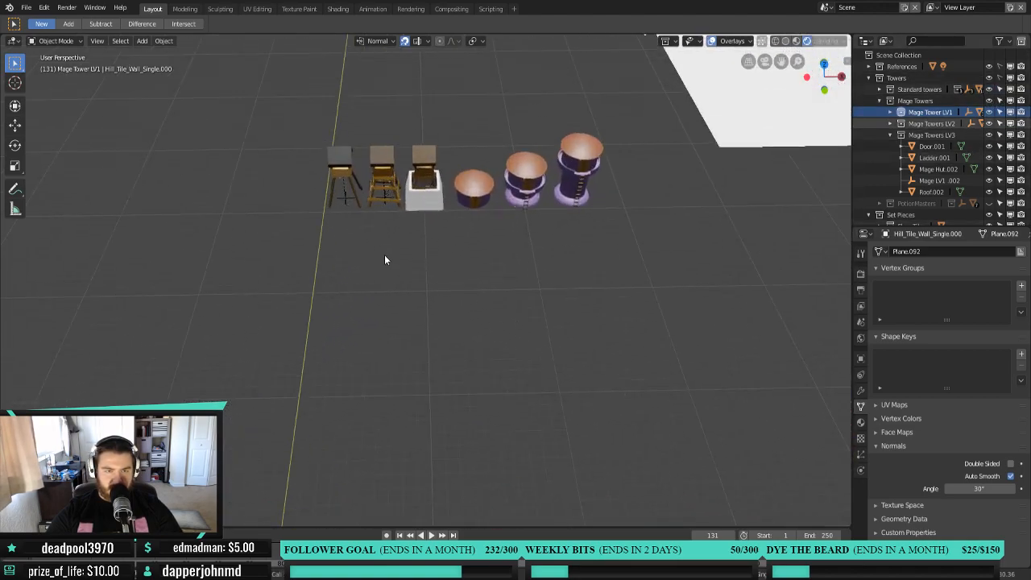
{"action": "left_click", "coordinate": [932, 146]}
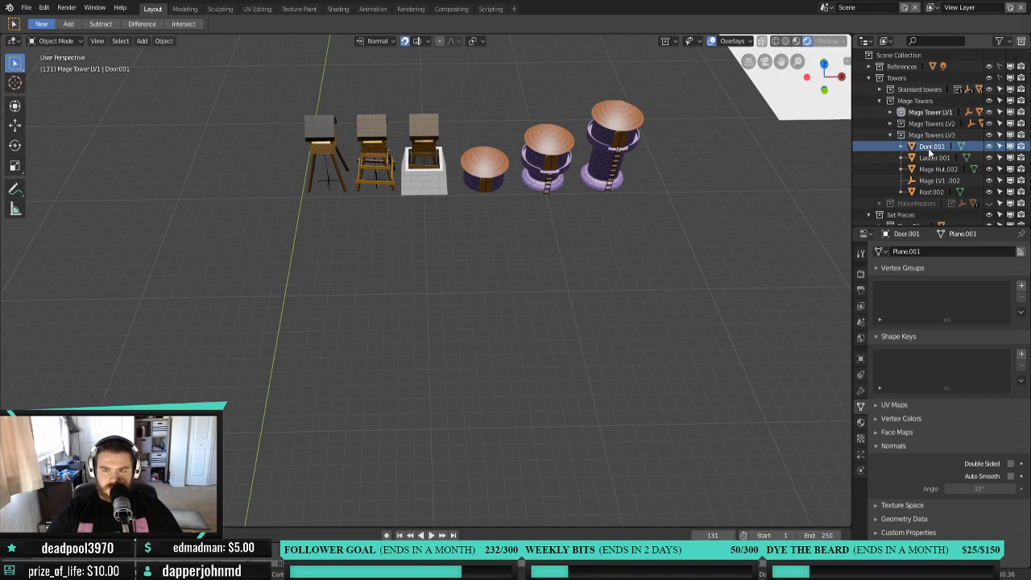
Examine the lineup of standard and mage towers from several angles and distances.
{"action": "left_click", "coordinate": [931, 158]}
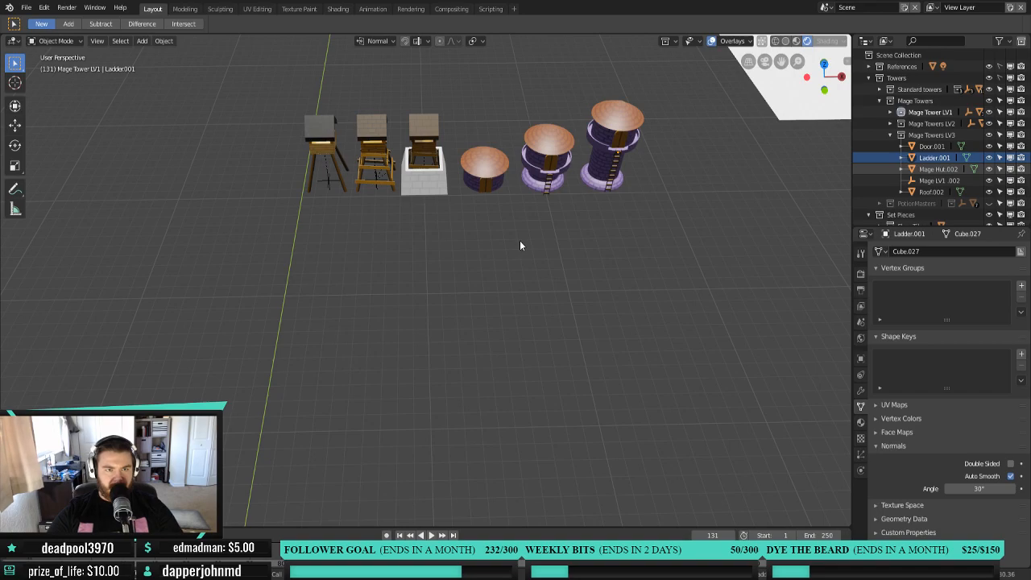
{"action": "scroll", "coordinate": [641, 262], "scroll_direction": "down", "scroll_amount": 5}
{"action": "scroll", "coordinate": [644, 282], "scroll_direction": "down", "scroll_amount": 2}
{"action": "middle_click_drag", "start_coordinate": [601, 280], "coordinate": [463, 234]}
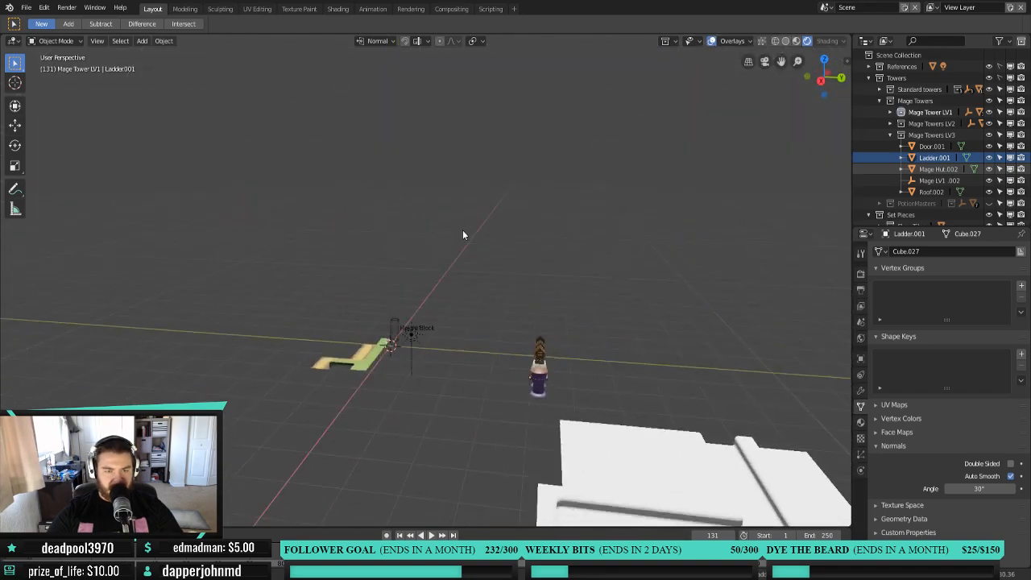
{"action": "middle_click_drag", "start_coordinate": [531, 269], "coordinate": [439, 191], "text": "shift"}
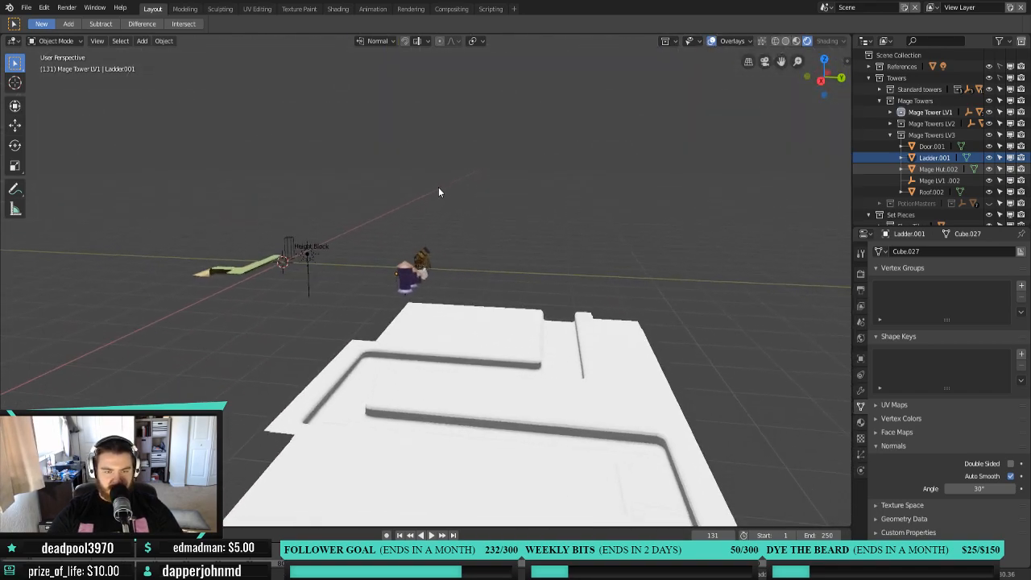
{"action": "scroll", "coordinate": [409, 261], "scroll_direction": "up", "scroll_amount": 6}
{"action": "middle_click_drag", "start_coordinate": [380, 333], "coordinate": [404, 332]}
{"action": "scroll", "coordinate": [516, 340], "scroll_direction": "up", "scroll_amount": 3}
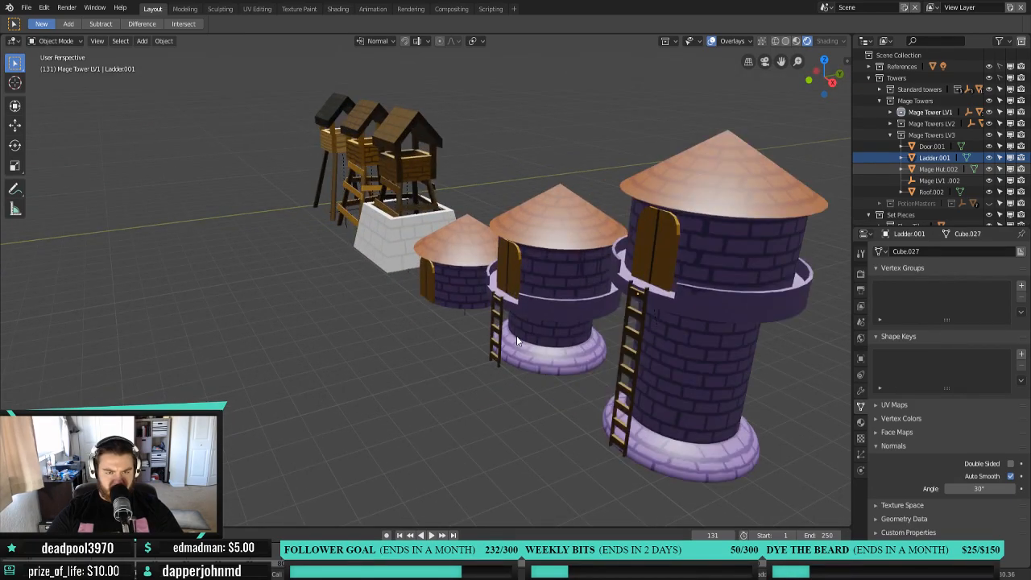
{"action": "left_click", "coordinate": [14, 125]}
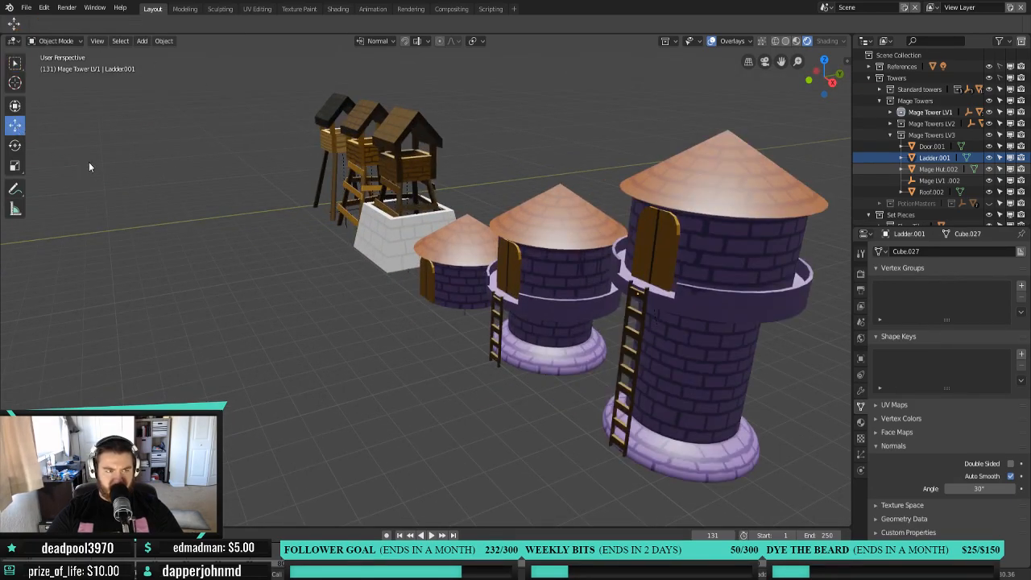
{"action": "right_click", "coordinate": [561, 303]}
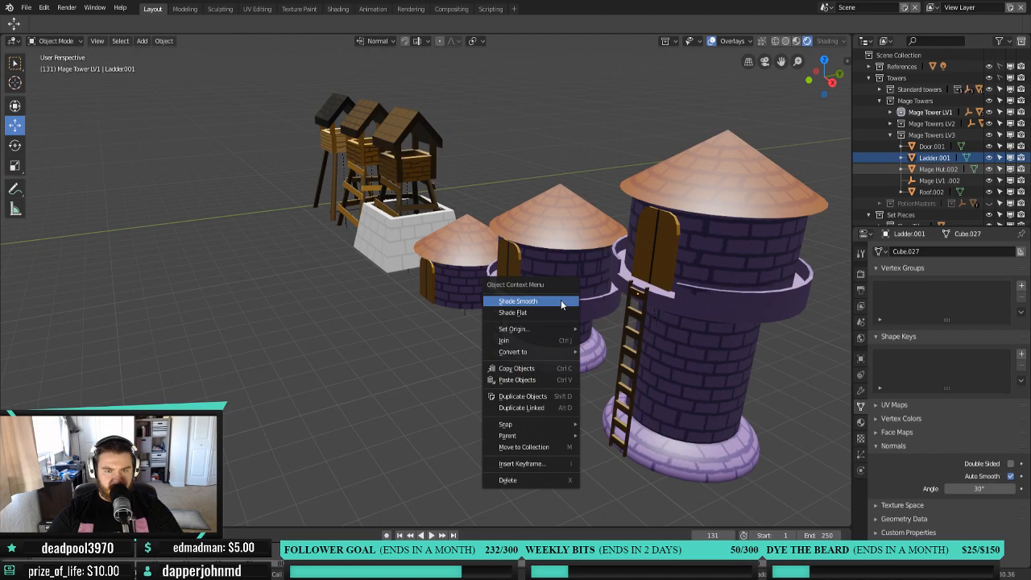
{"action": "middle_click_drag", "start_coordinate": [416, 303], "coordinate": [527, 326]}
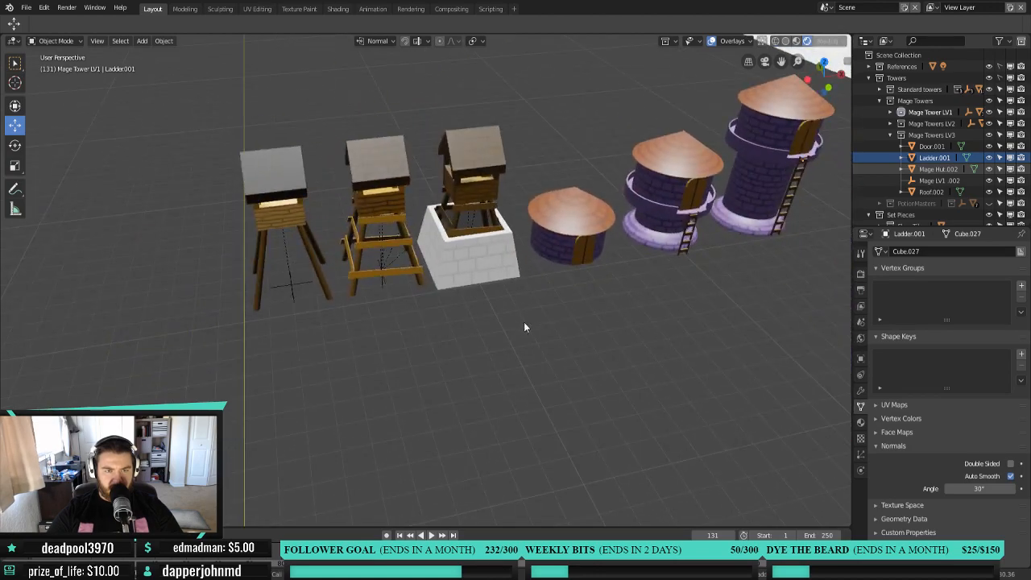
{"action": "scroll", "coordinate": [528, 318], "scroll_direction": "down", "scroll_amount": 4}
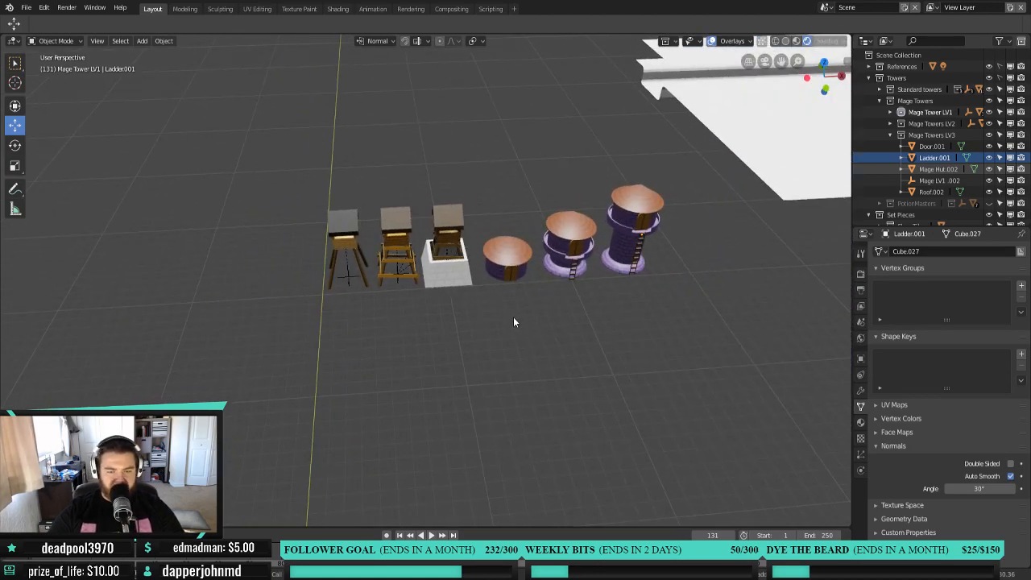
{"action": "middle_click_drag", "start_coordinate": [508, 319], "coordinate": [546, 316]}
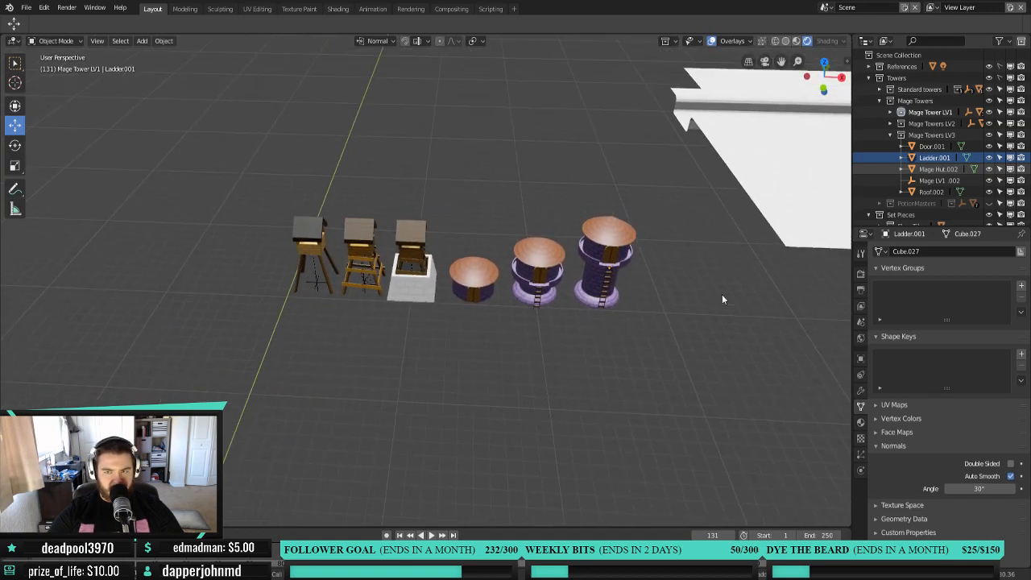
Try to select all objects in the Mage Towers LV3 collection, and clear the selection.
{"action": "left_click", "coordinate": [926, 134]}
{"action": "right_click", "coordinate": [907, 135]}
{"action": "left_click", "coordinate": [887, 135]}
{"action": "right_click", "coordinate": [906, 138]}
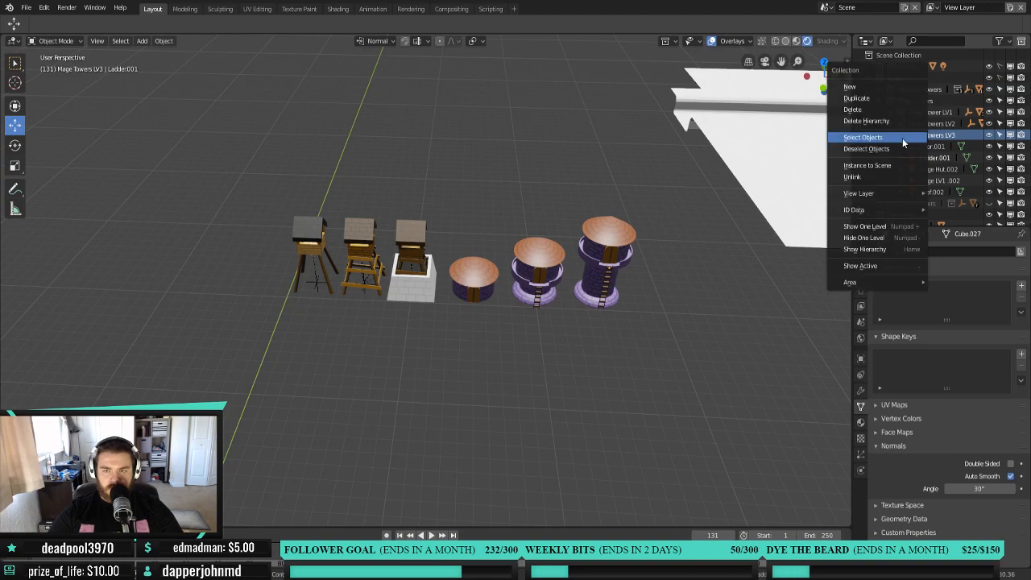
{"action": "left_click", "coordinate": [903, 138]}
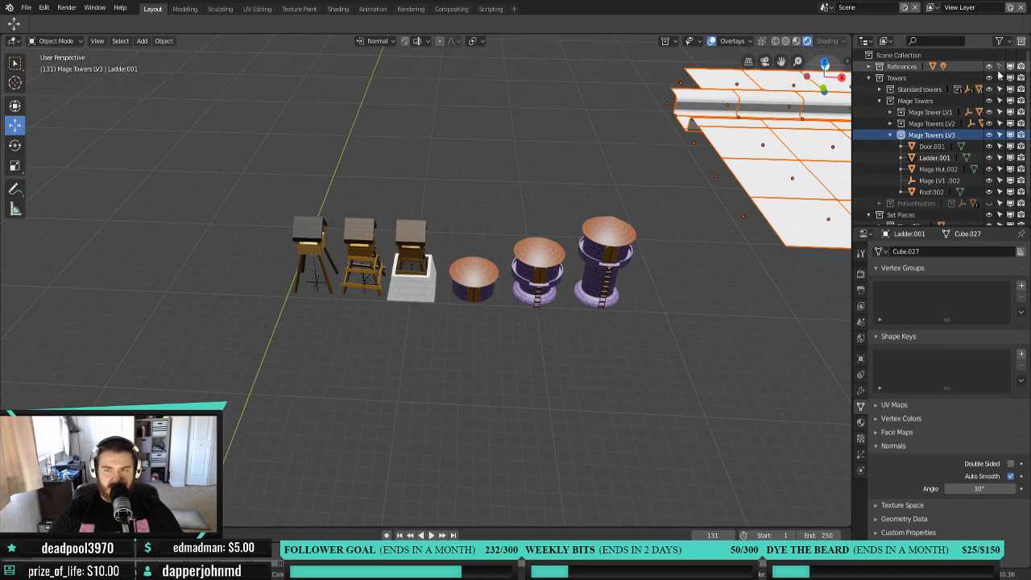
{"action": "left_click", "coordinate": [548, 318]}
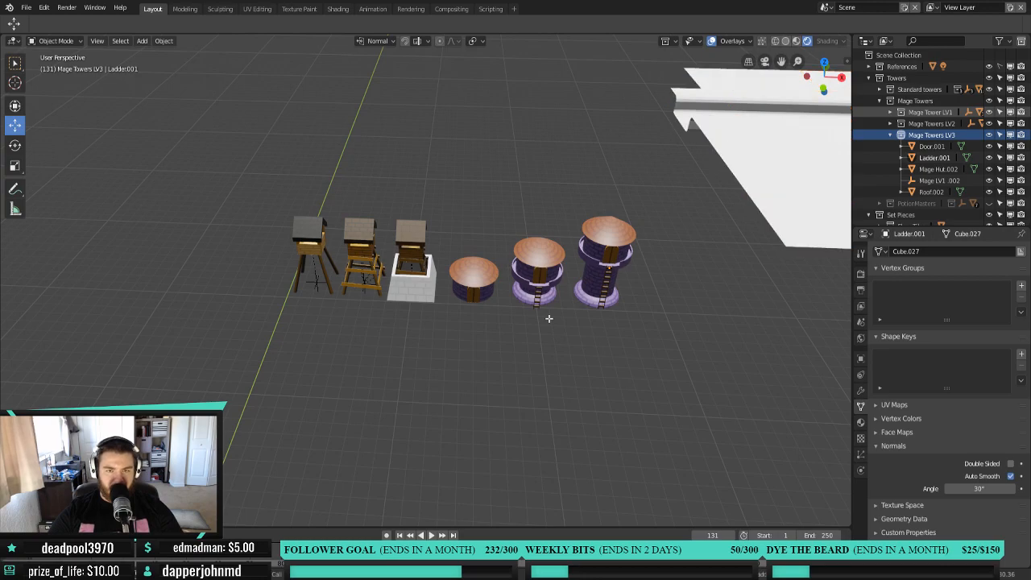
Export all objects of the Mage Towers collection to the Assets folder as Mage Towers.fbx, and clear the selection.
{"action": "right_click", "coordinate": [919, 103]}
{"action": "left_click", "coordinate": [918, 102]}
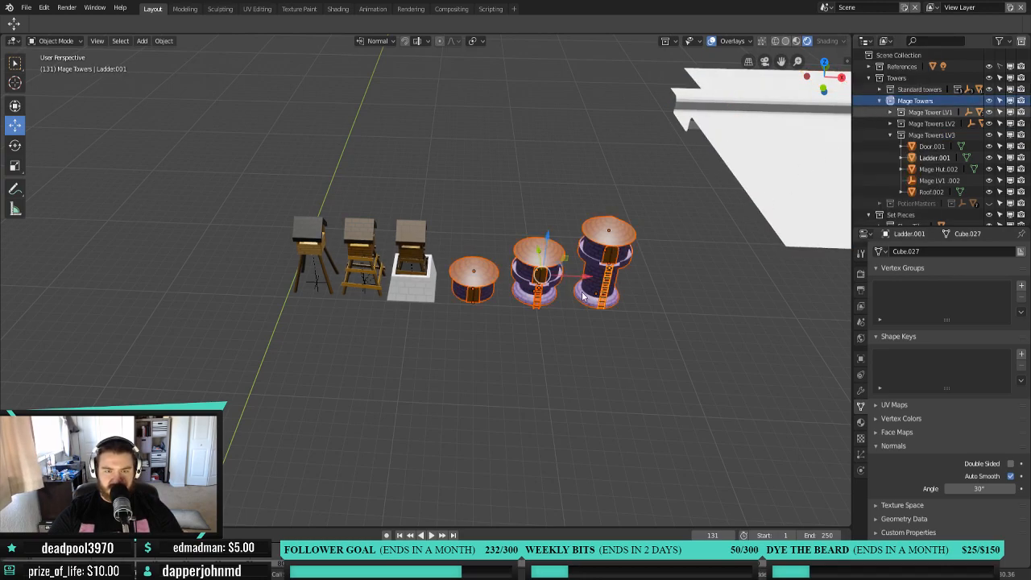
{"action": "middle_click_drag", "start_coordinate": [656, 290], "coordinate": [658, 267]}
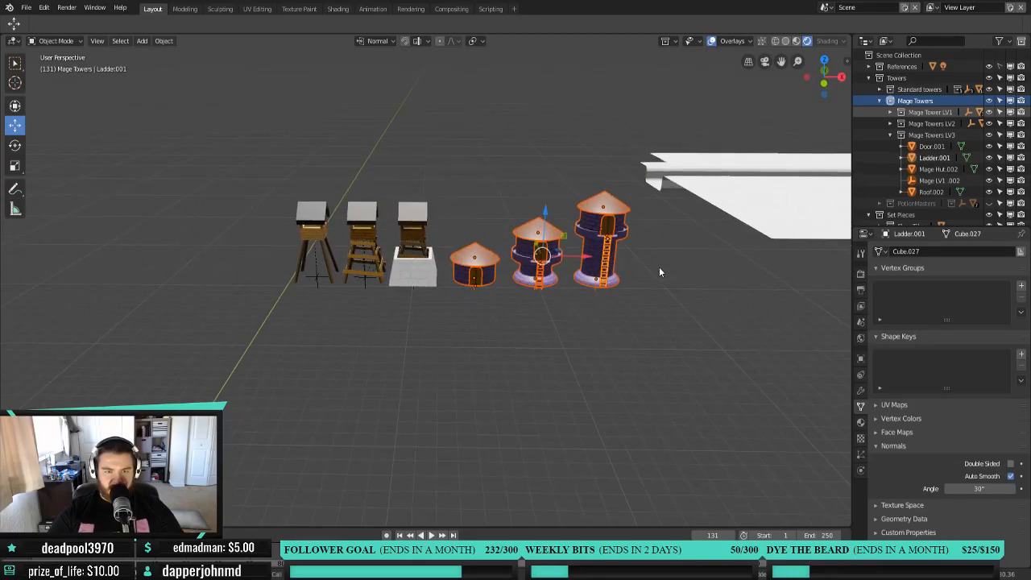
{"action": "left_click", "coordinate": [27, 8]}
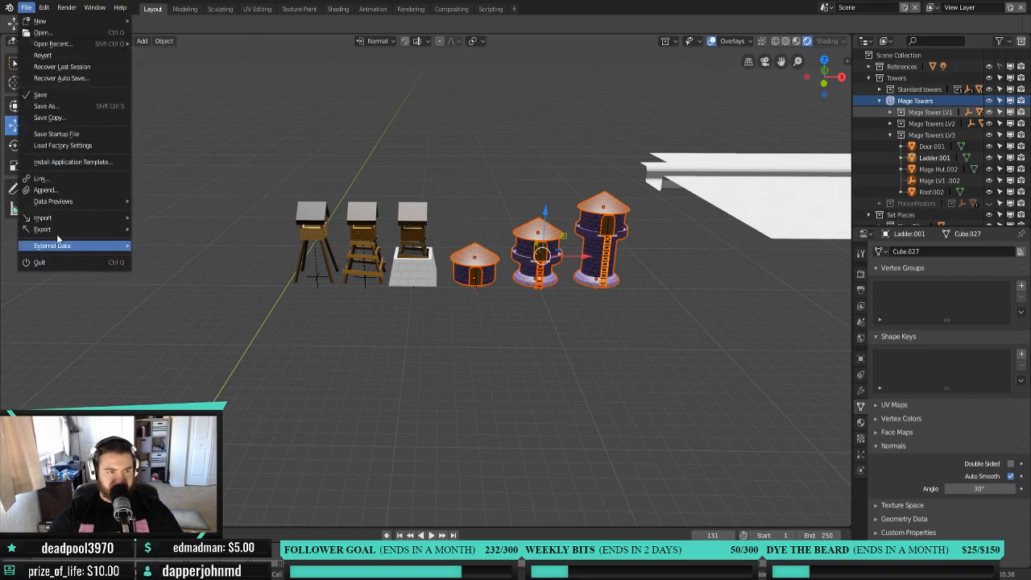
{"action": "mouse_move", "coordinate": [56, 231]}
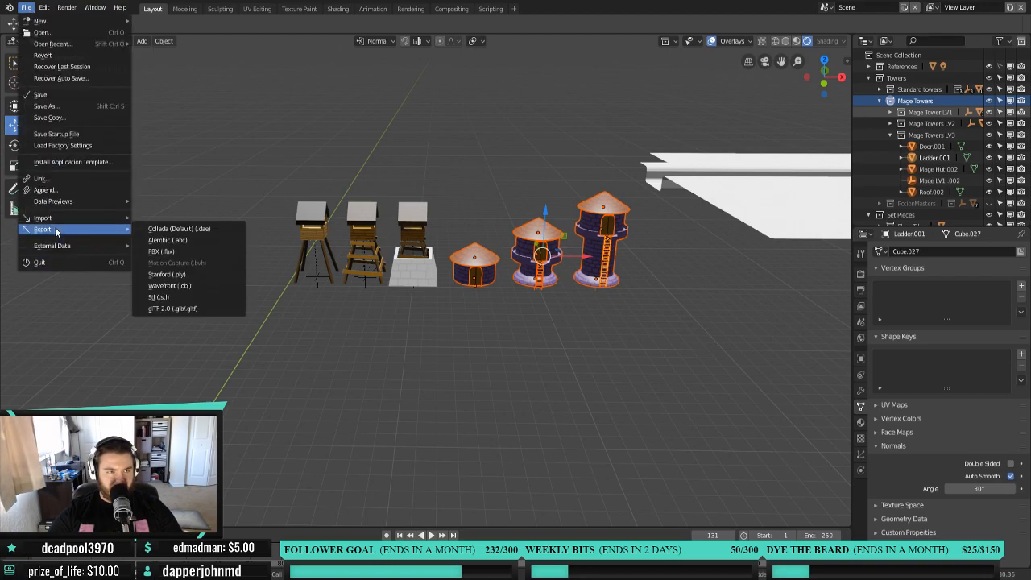
{"action": "left_click", "coordinate": [182, 251]}
{"action": "left_click", "coordinate": [177, 69]}
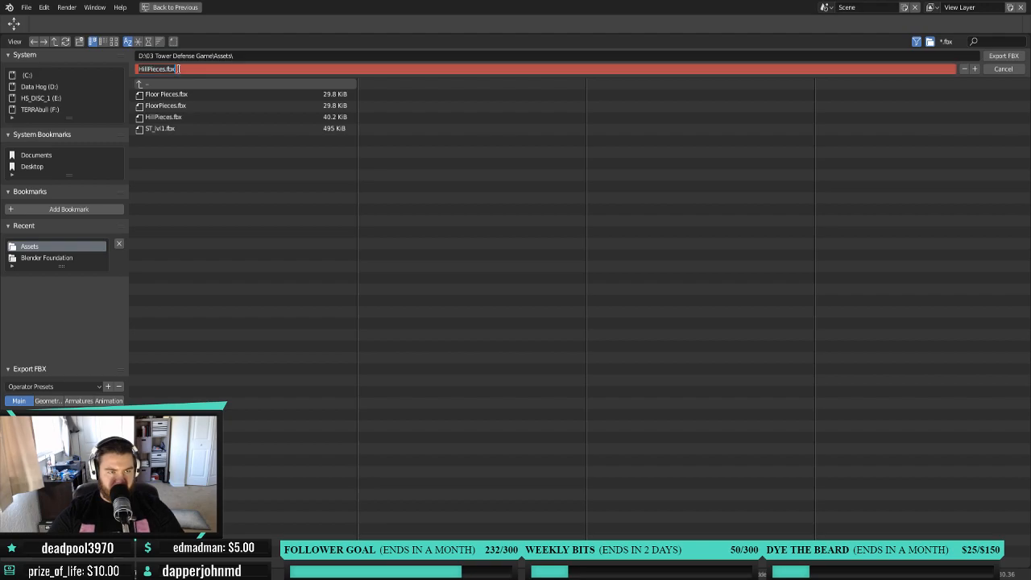
{"action": "type", "text": "Mage Towers"}
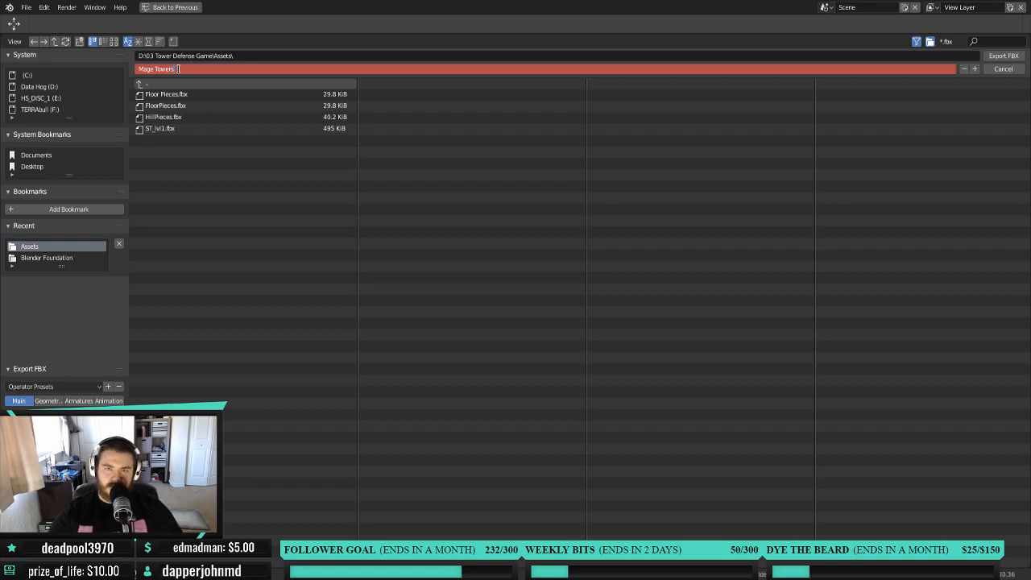
{"action": "key", "text": "Return"}
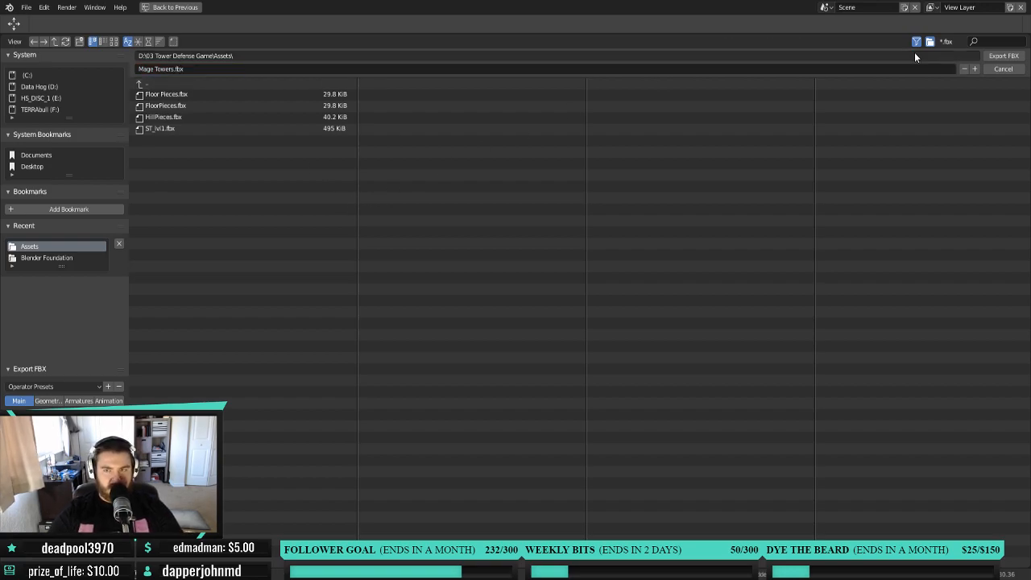
{"action": "left_click", "coordinate": [1005, 56]}
{"action": "key", "text": "a"}
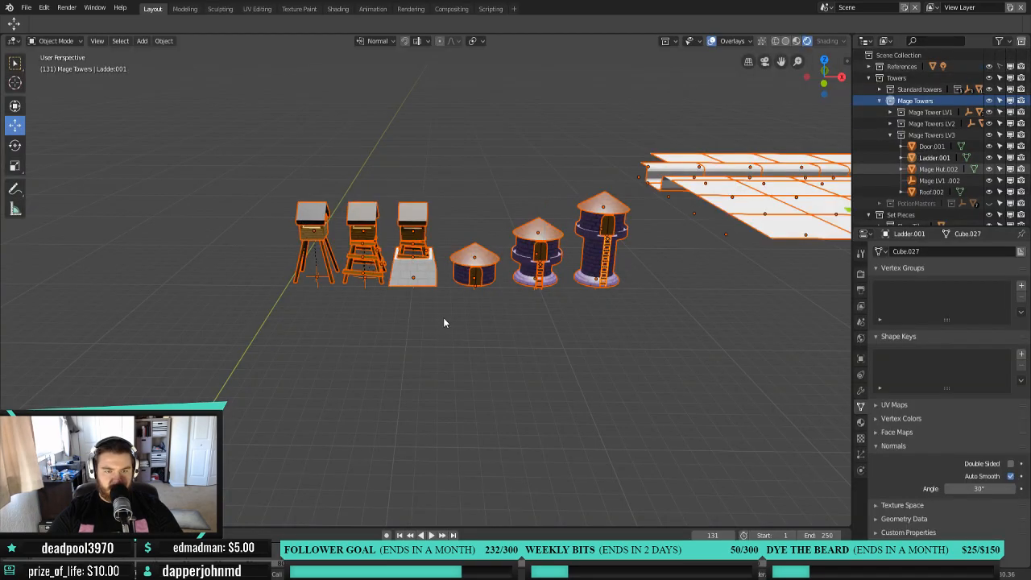
{"action": "key", "text": "alt+a"}
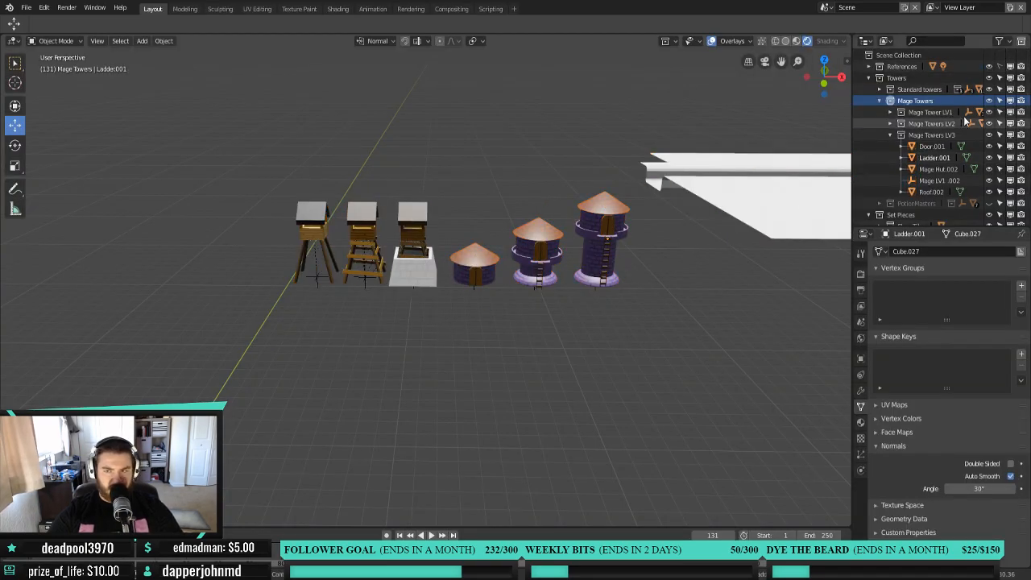
Select all objects of the Standard towers collection and export them to the Assets folder as Standard Towers.fbx.
{"action": "left_click", "coordinate": [879, 101]}
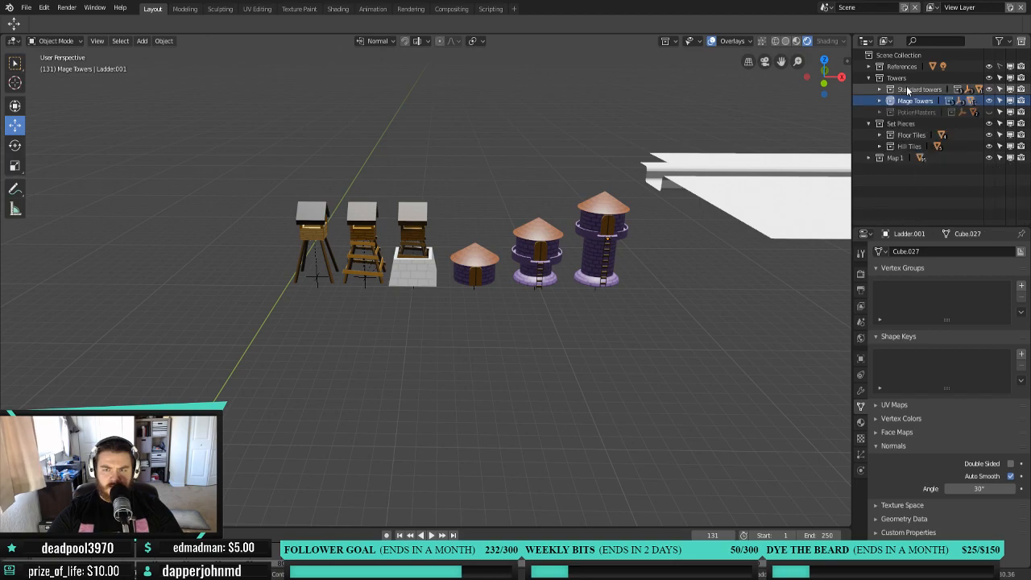
{"action": "right_click", "coordinate": [911, 90]}
{"action": "left_click", "coordinate": [896, 88]}
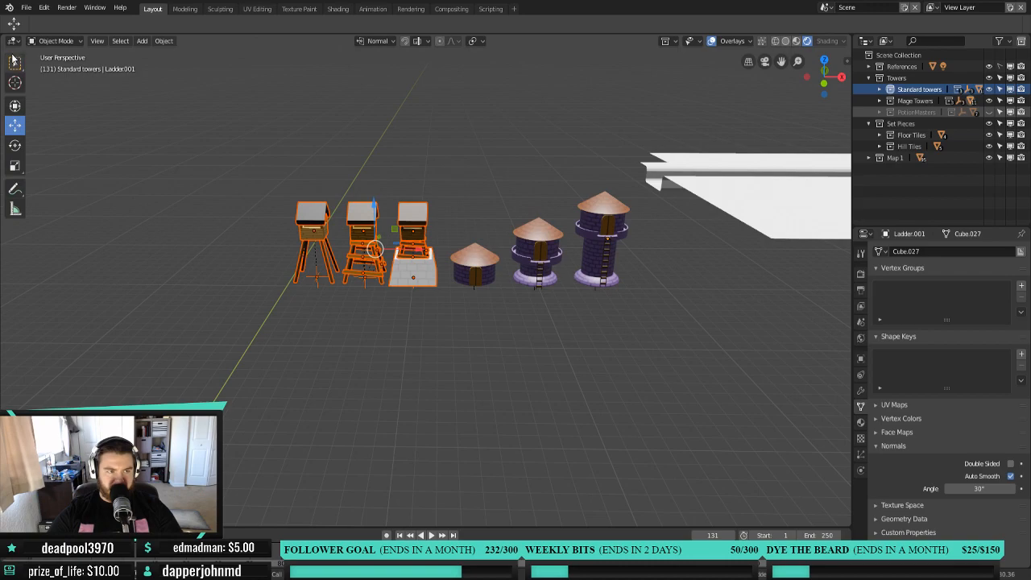
{"action": "middle_click_drag", "start_coordinate": [370, 187], "coordinate": [419, 169]}
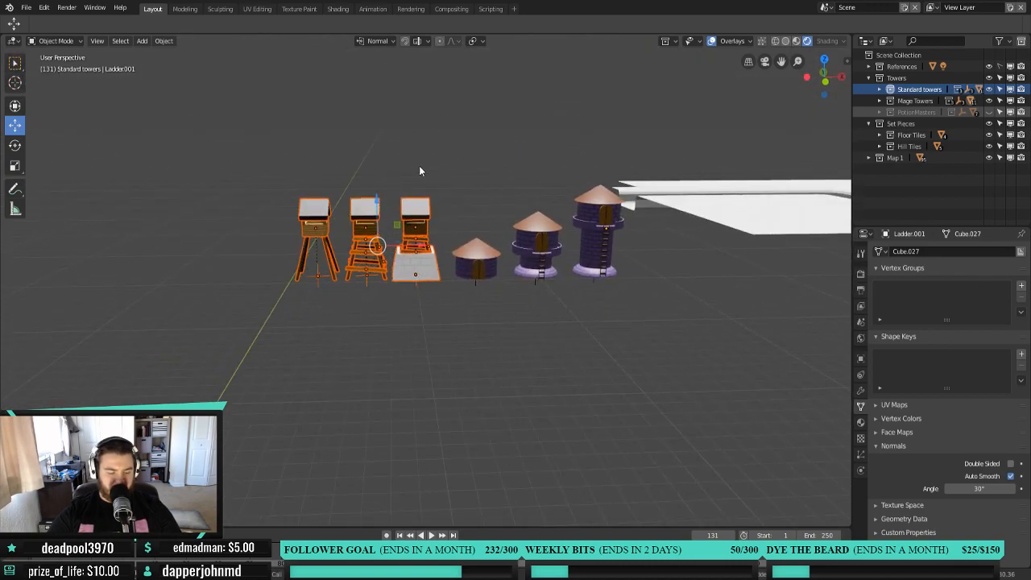
{"action": "left_click", "coordinate": [26, 7]}
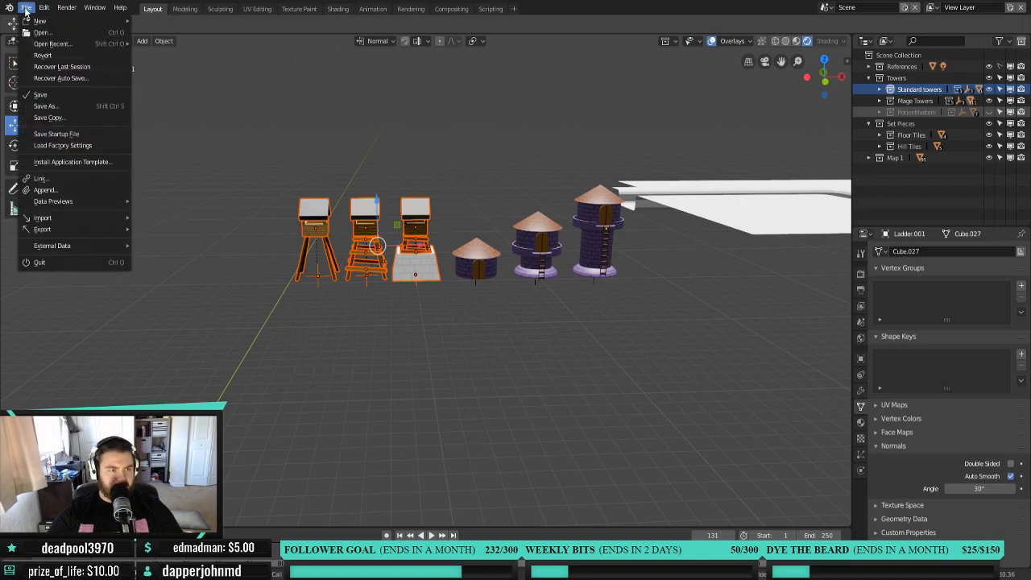
{"action": "mouse_move", "coordinate": [49, 229]}
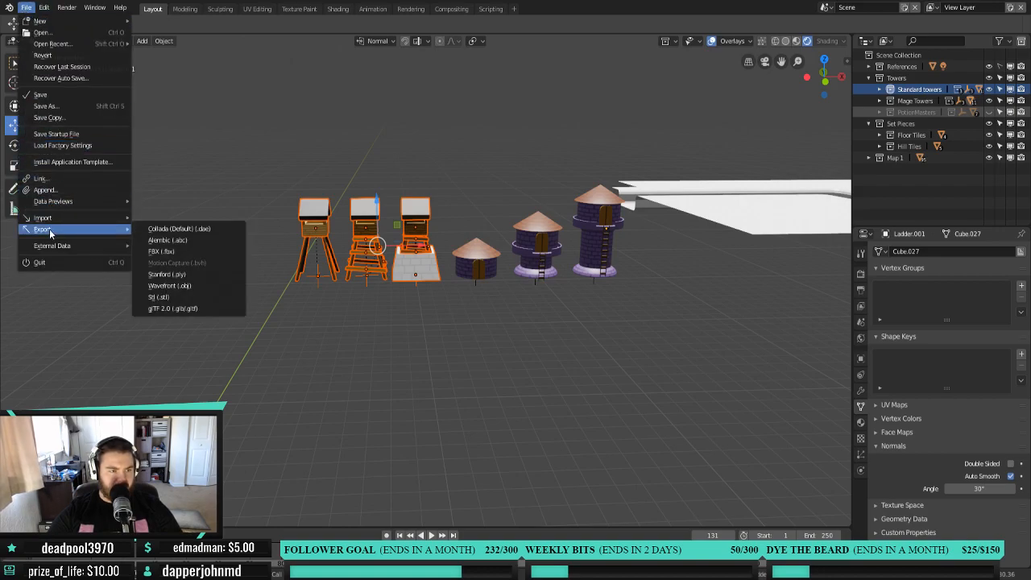
{"action": "left_click", "coordinate": [183, 253]}
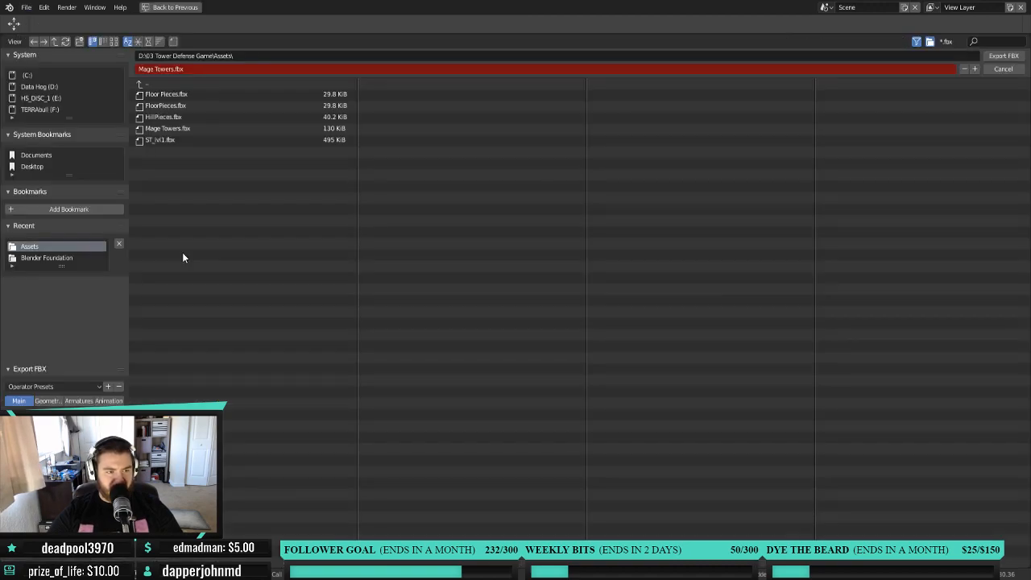
{"action": "left_click", "coordinate": [197, 70]}
{"action": "type", "text": "Sto"}
{"action": "type", "text": "ndard Towe"}
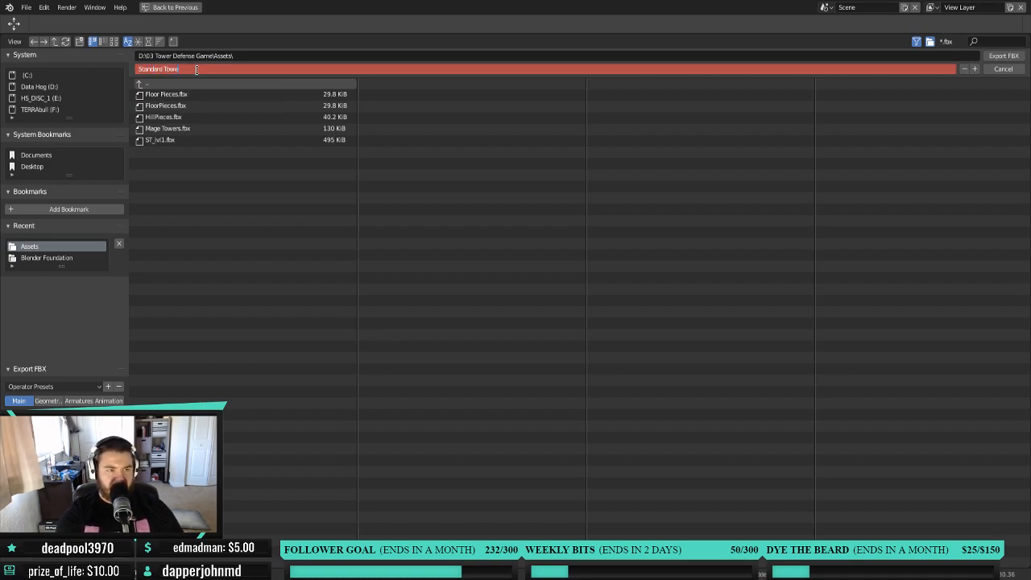
{"action": "key", "text": "Return"}
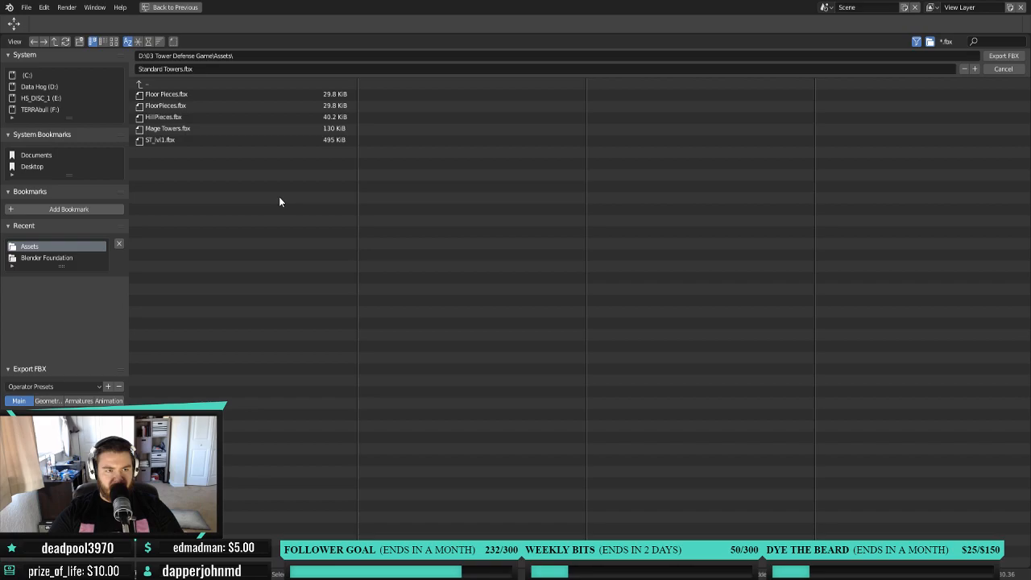
{"action": "left_click", "coordinate": [1004, 57]}
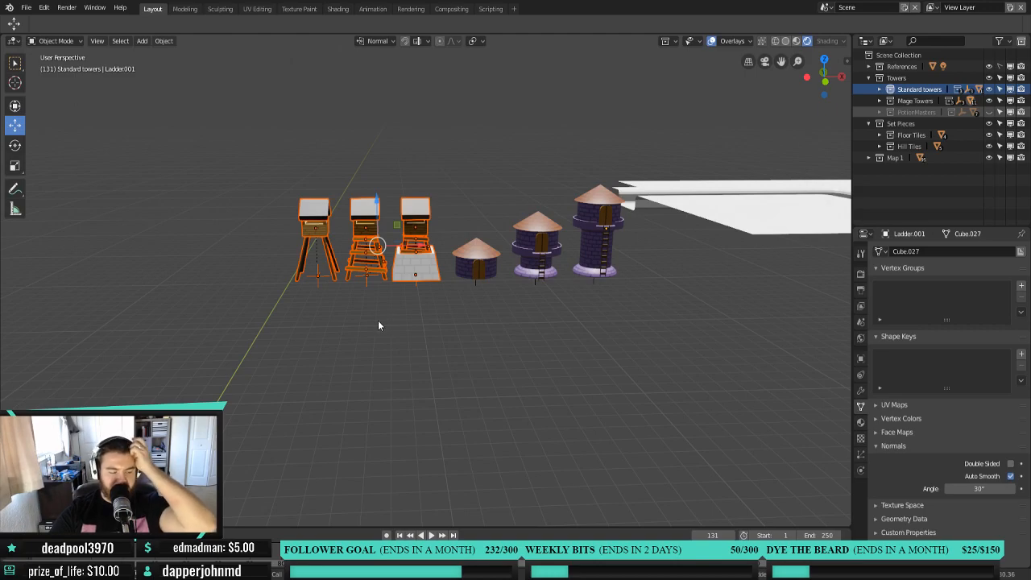
Switch to Unity, place the HillPieces model in the scene and select its Hill_Tile_Corner_In piece.
{"action": "mouse_move", "coordinate": [486, 333]}
{"action": "middle_mouse_down"}
{"action": "mouse_move", "coordinate": [391, 326]}
{"action": "mouse_move", "coordinate": [514, 343]}
{"action": "mouse_move", "coordinate": [483, 349]}
{"action": "middle_mouse_up"}
{"action": "scroll", "coordinate": [483, 350], "scroll_direction": "down", "scroll_amount": 6}
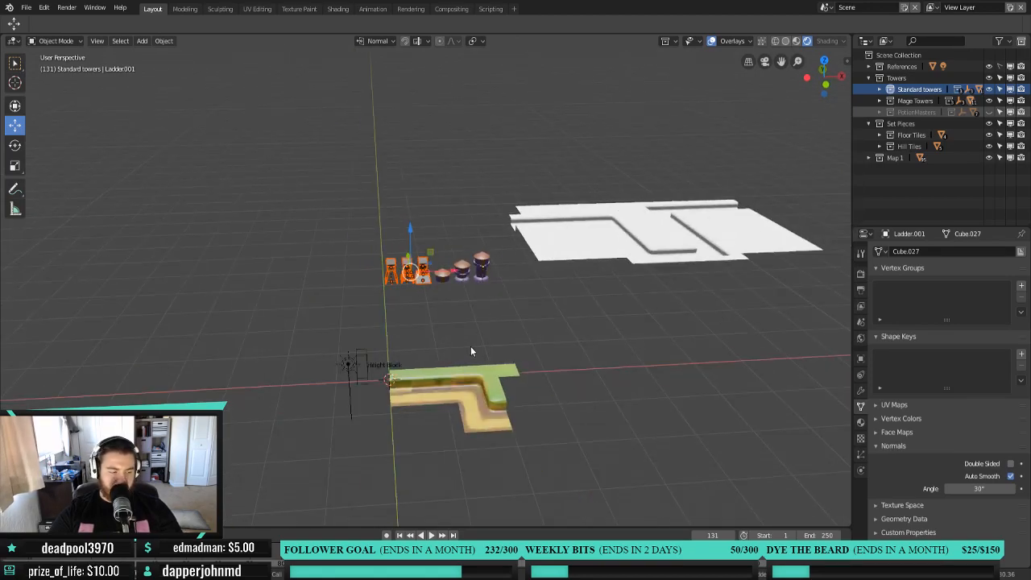
{"action": "key", "text": "alt+Tab"}
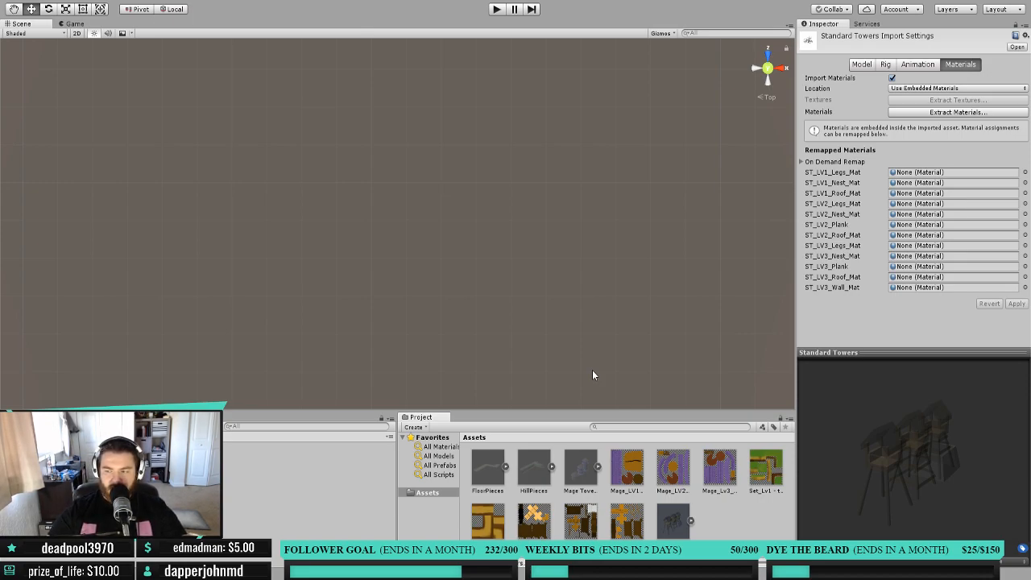
{"action": "left_click", "coordinate": [528, 477]}
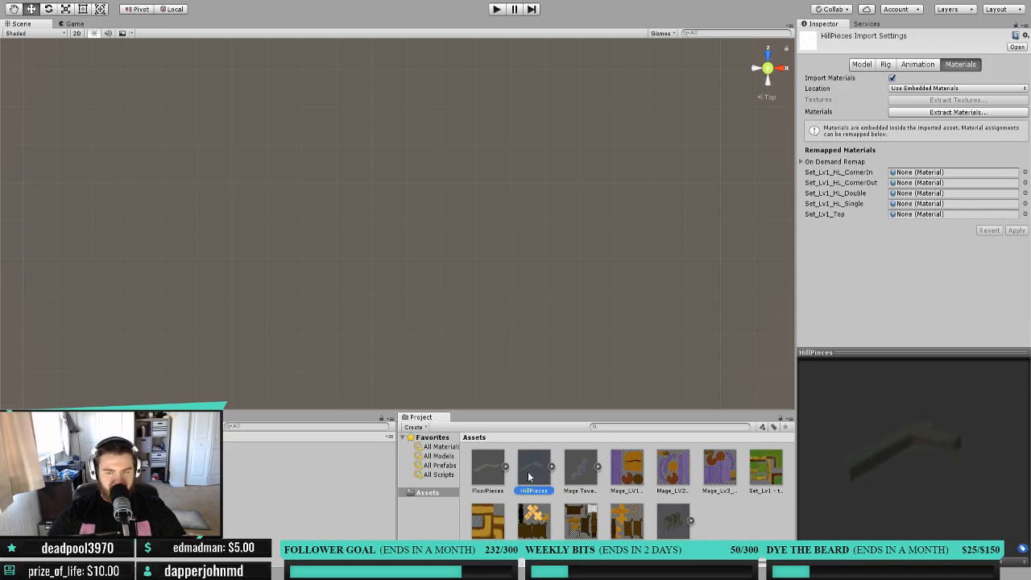
{"action": "left_click_drag", "start_coordinate": [527, 476], "coordinate": [488, 294]}
{"action": "middle_click_drag", "start_coordinate": [488, 294], "coordinate": [573, 325]}
{"action": "scroll", "coordinate": [542, 336], "scroll_direction": "down", "scroll_amount": 5}
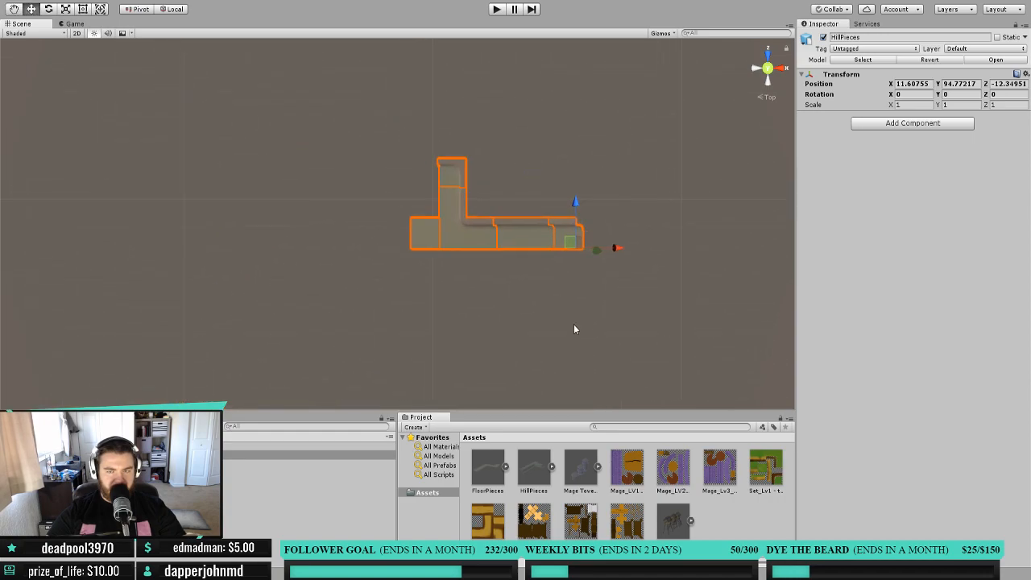
{"action": "left_click", "coordinate": [476, 240]}
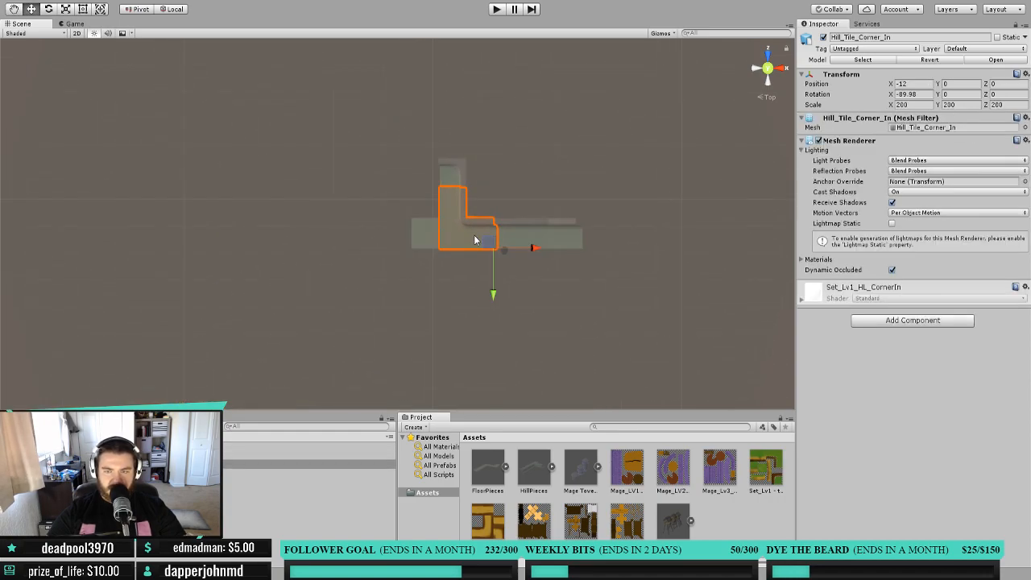
Examine the shader settings and the assigned materials of Hill_Tile_Corner_In.
{"action": "left_click", "coordinate": [800, 299]}
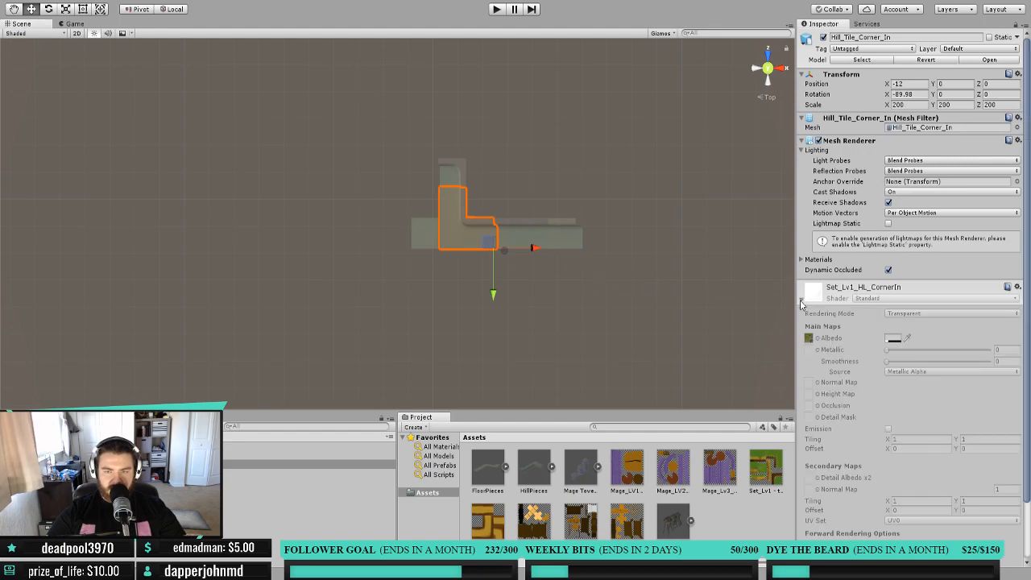
{"action": "left_click", "coordinate": [801, 300]}
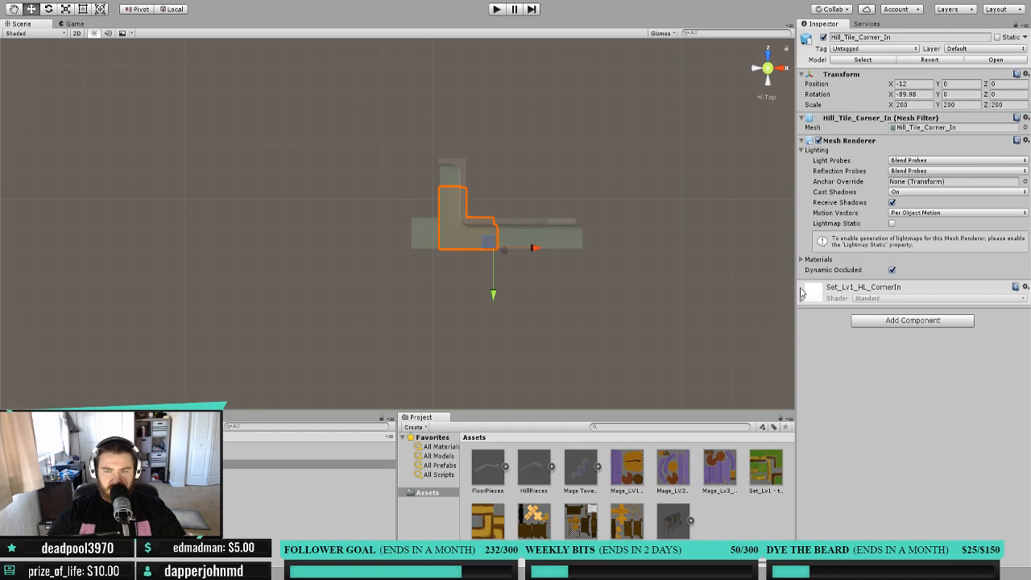
{"action": "left_click", "coordinate": [802, 261]}
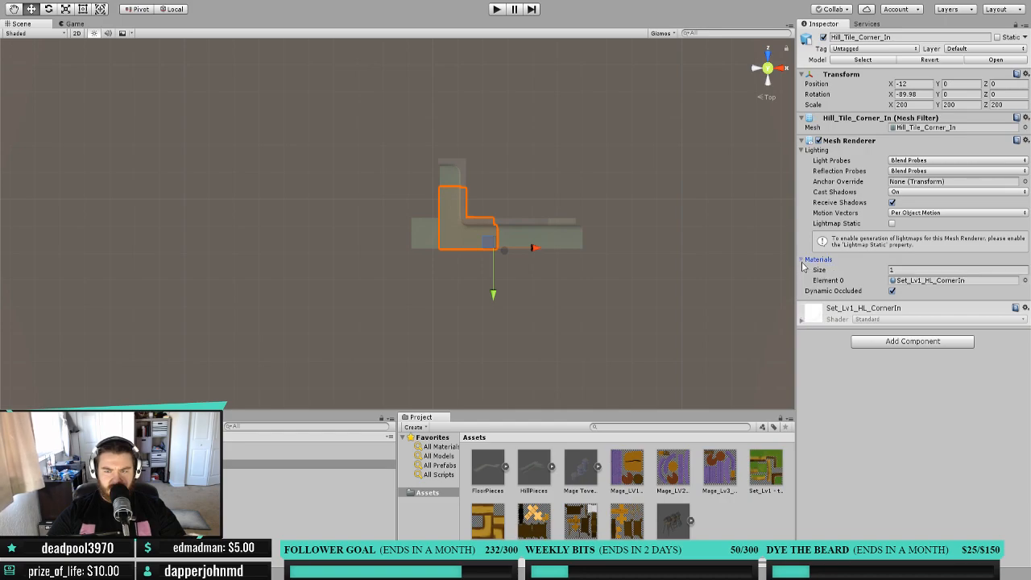
{"action": "left_click", "coordinate": [801, 260]}
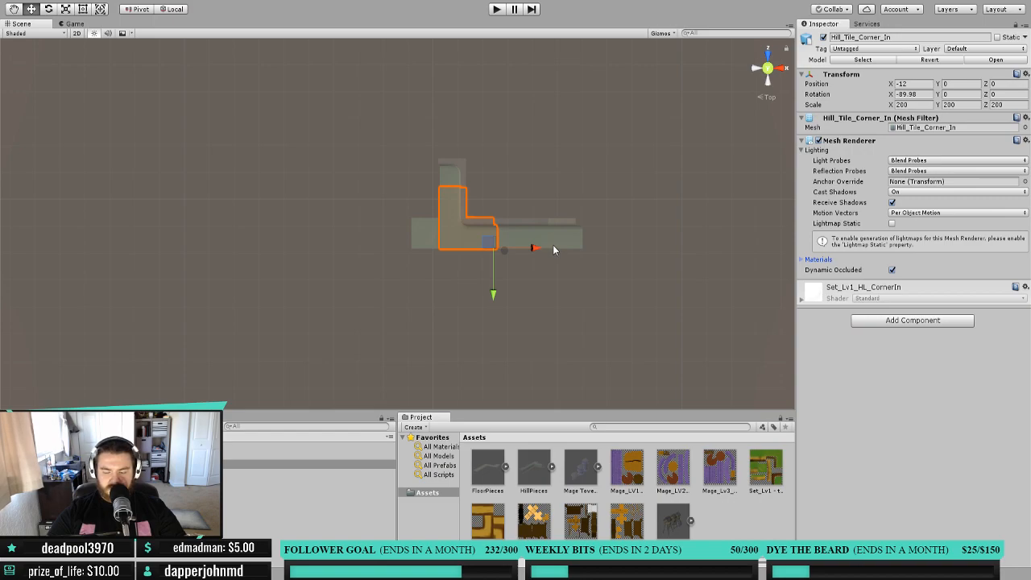
Examine how the hill pieces are shaded in the scene from several angles around Hill_Tile_Corner_In.
{"action": "middle_click_drag", "start_coordinate": [618, 294], "coordinate": [607, 276]}
{"action": "right_click_drag", "start_coordinate": [606, 276], "coordinate": [613, 155]}
{"action": "middle_click_drag", "start_coordinate": [581, 230], "coordinate": [571, 65]}
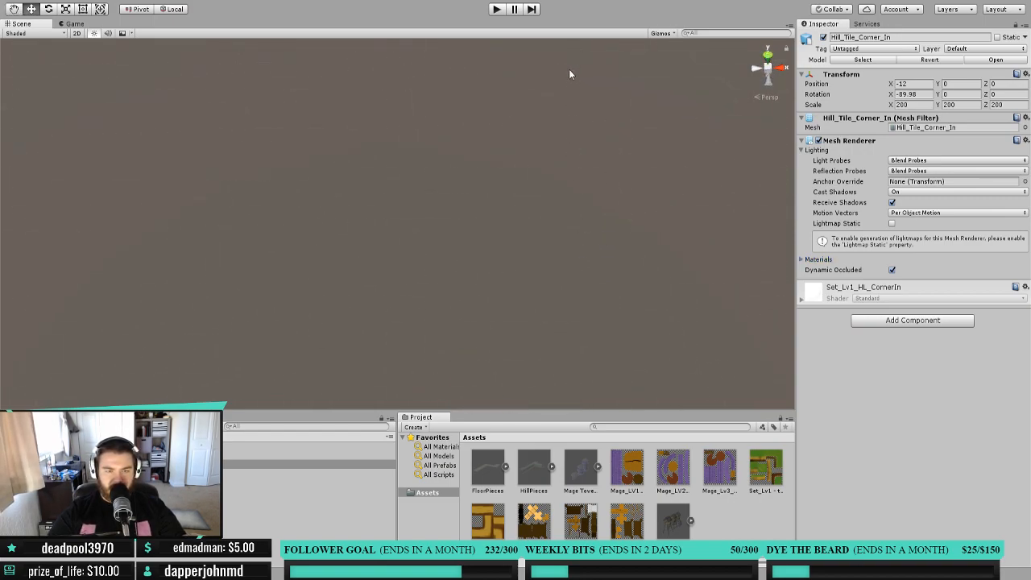
{"action": "key", "text": "f"}
{"action": "middle_click_drag", "start_coordinate": [569, 172], "coordinate": [547, 147]}
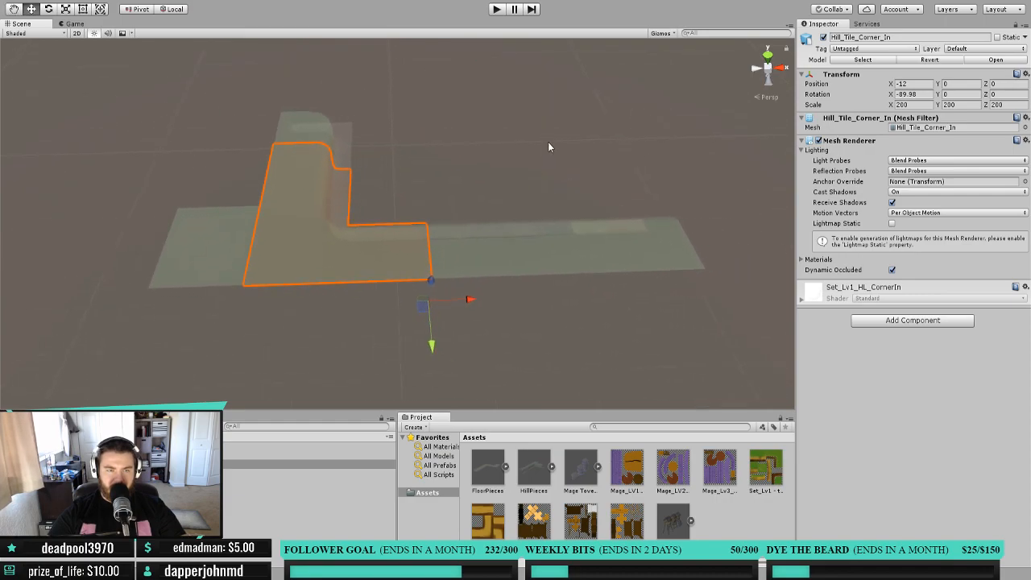
{"action": "right_click_drag", "start_coordinate": [548, 146], "coordinate": [425, 181]}
{"action": "left_click_drag", "start_coordinate": [424, 181], "coordinate": [349, 70], "text": "alt"}
{"action": "scroll", "coordinate": [438, 183], "scroll_direction": "down", "scroll_amount": 3}
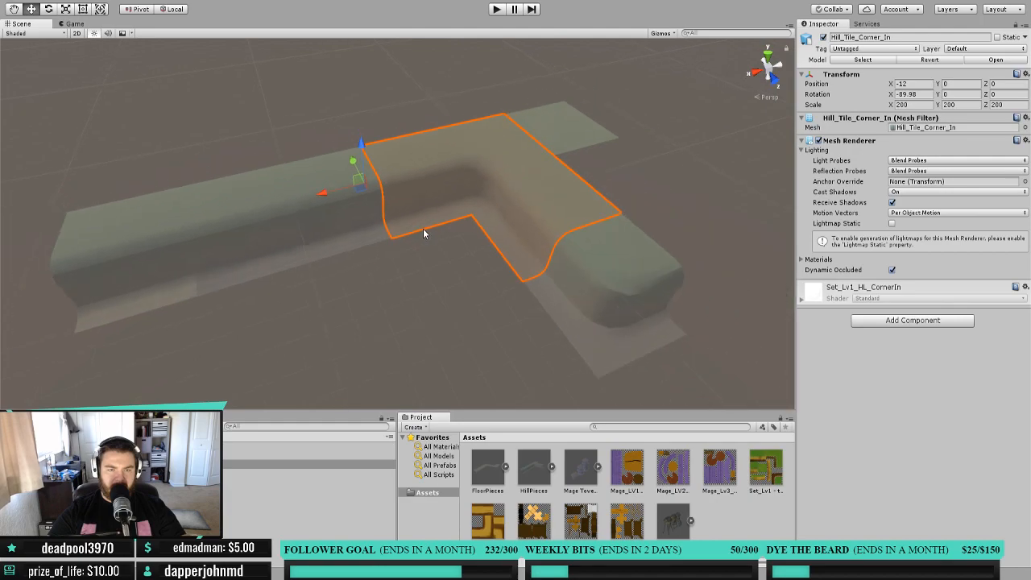
{"action": "middle_click_drag", "start_coordinate": [396, 249], "coordinate": [363, 286]}
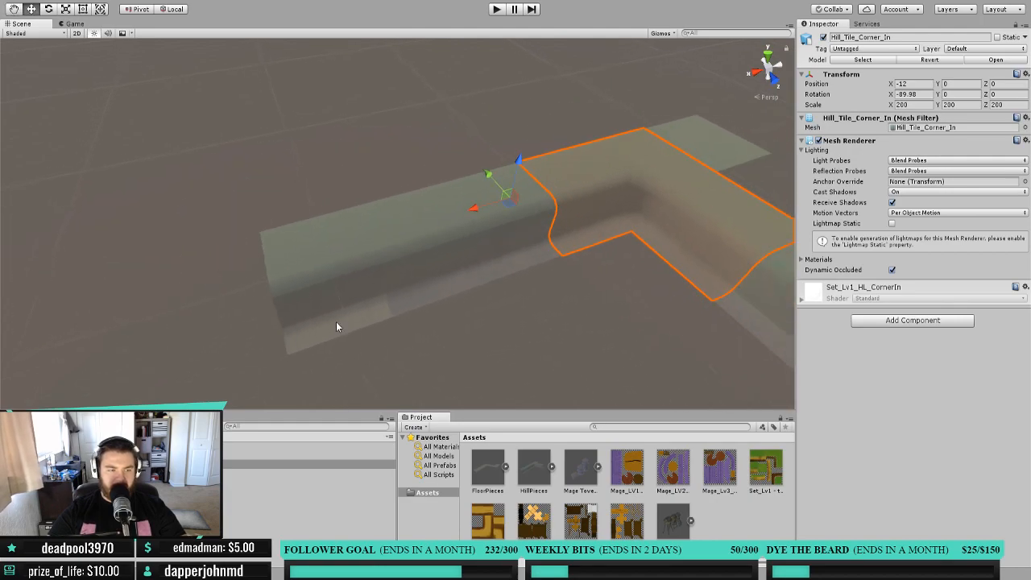
Check the Directional Light's settings and locate the light in the scene.
{"action": "left_click", "coordinate": [111, 510]}
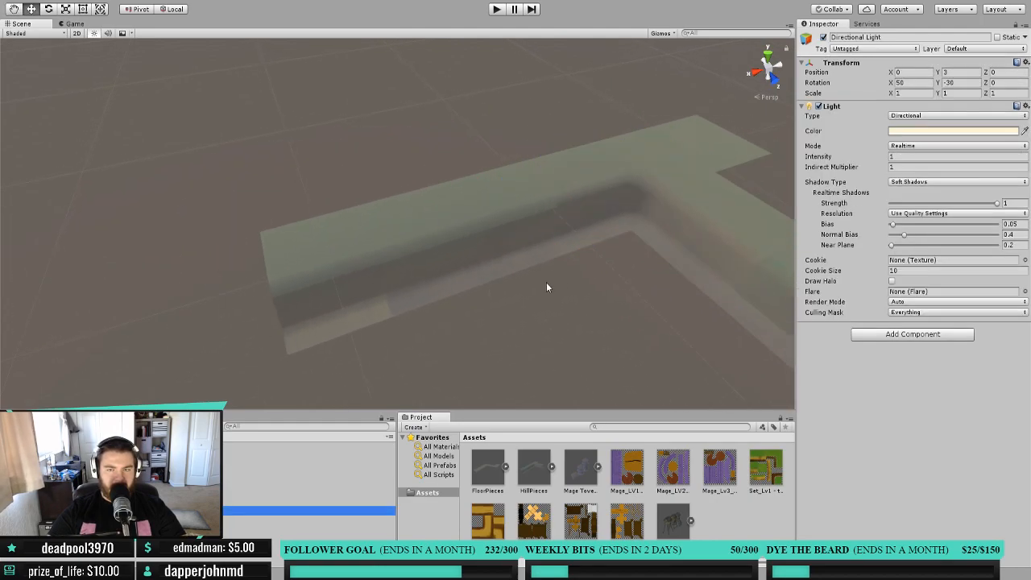
{"action": "scroll", "coordinate": [531, 243], "scroll_direction": "down", "scroll_amount": 5}
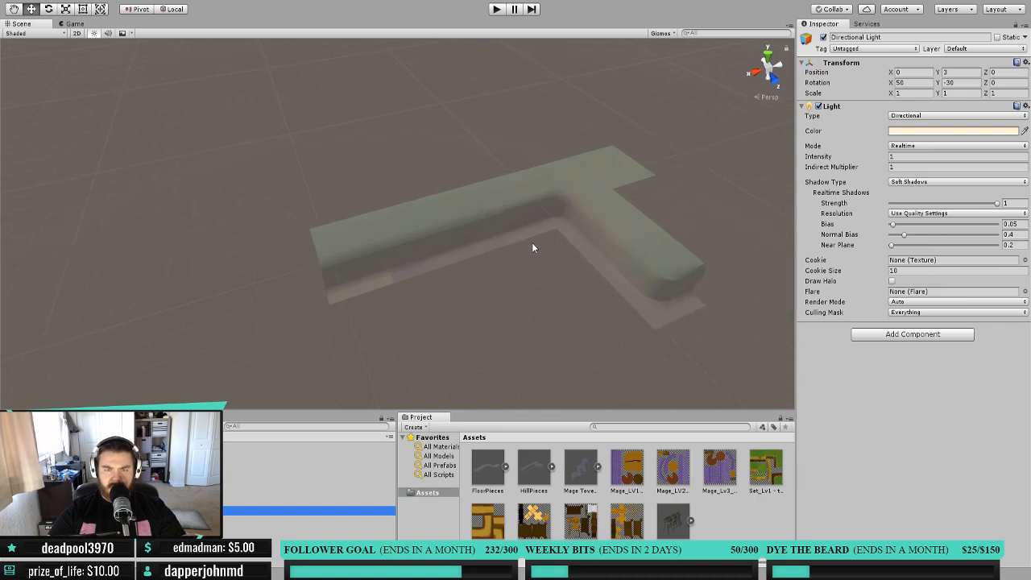
{"action": "key", "text": "f"}
{"action": "scroll", "coordinate": [469, 263], "scroll_direction": "down", "scroll_amount": 4}
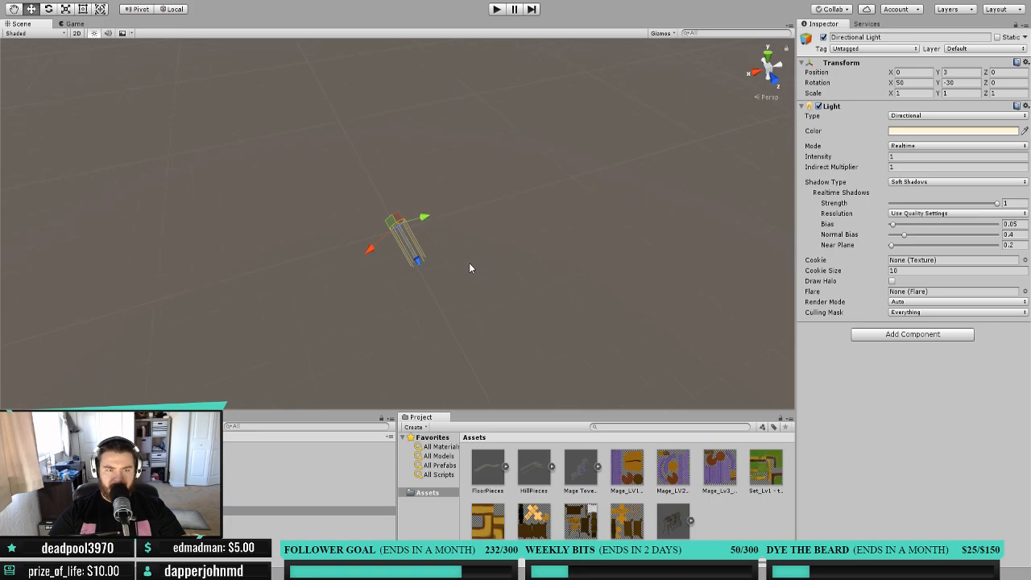
Return to Hill_Tile_Corner_In in the scene and check which material is assigned to it.
{"action": "left_click", "coordinate": [121, 463]}
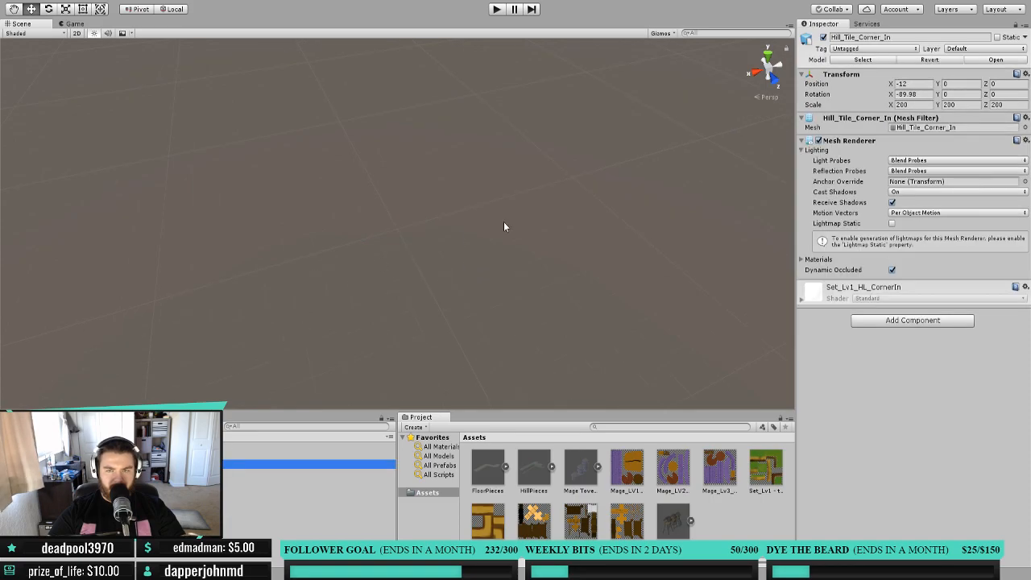
{"action": "key", "text": "f"}
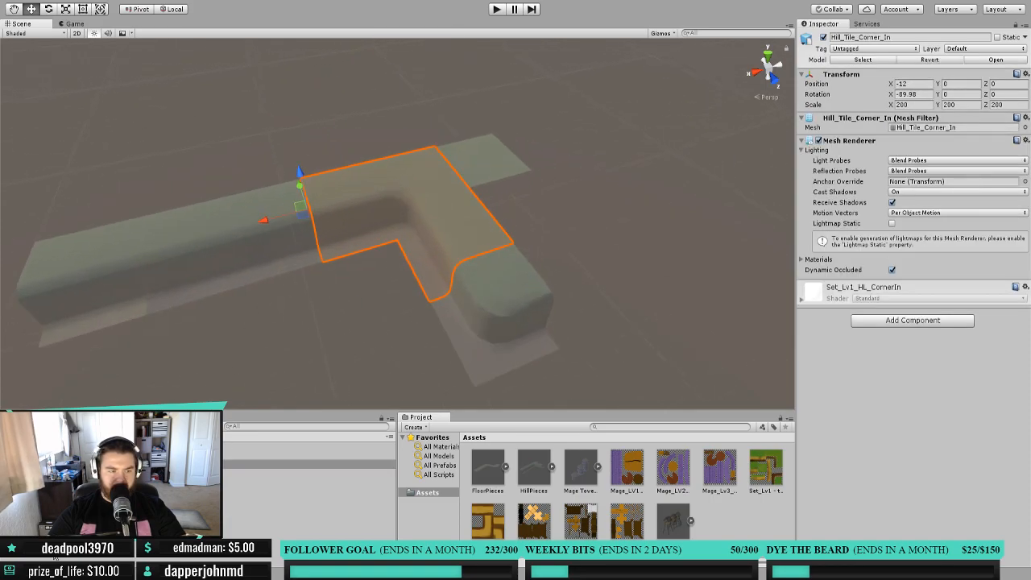
{"action": "middle_click_drag", "start_coordinate": [229, 305], "coordinate": [309, 313]}
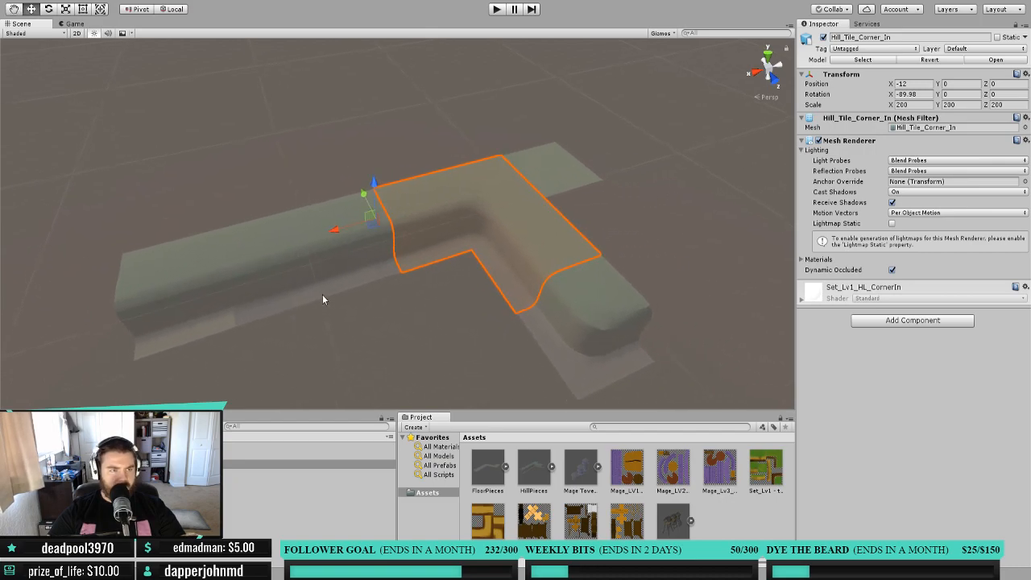
{"action": "left_click", "coordinate": [802, 259]}
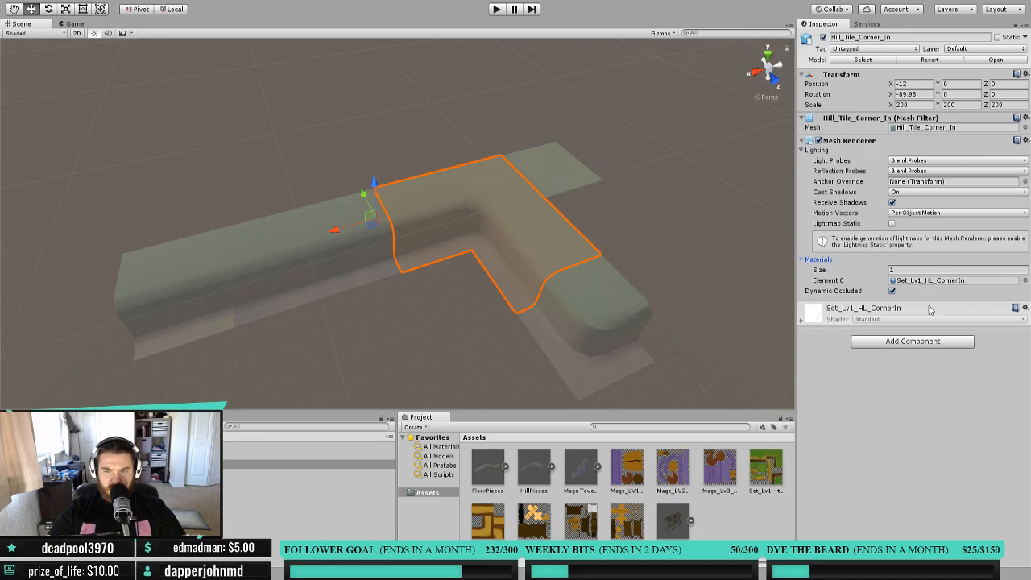
{"action": "left_click_drag", "start_coordinate": [794, 255], "coordinate": [798, 255]}
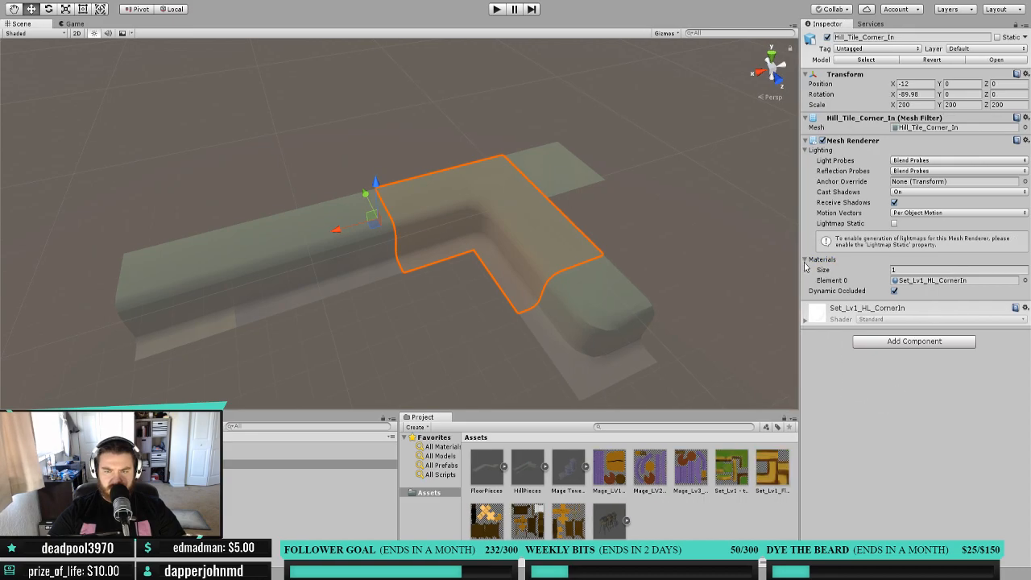
{"action": "left_click", "coordinate": [804, 260]}
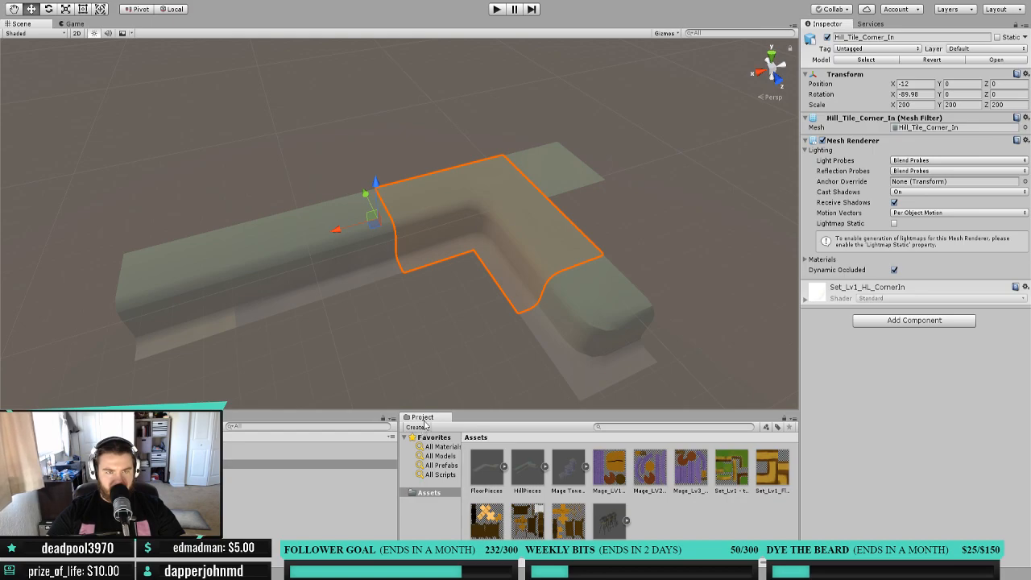
Look through the HillPieces model's import settings, embedded meshes and embedded materials in the project assets.
{"action": "left_click", "coordinate": [643, 493]}
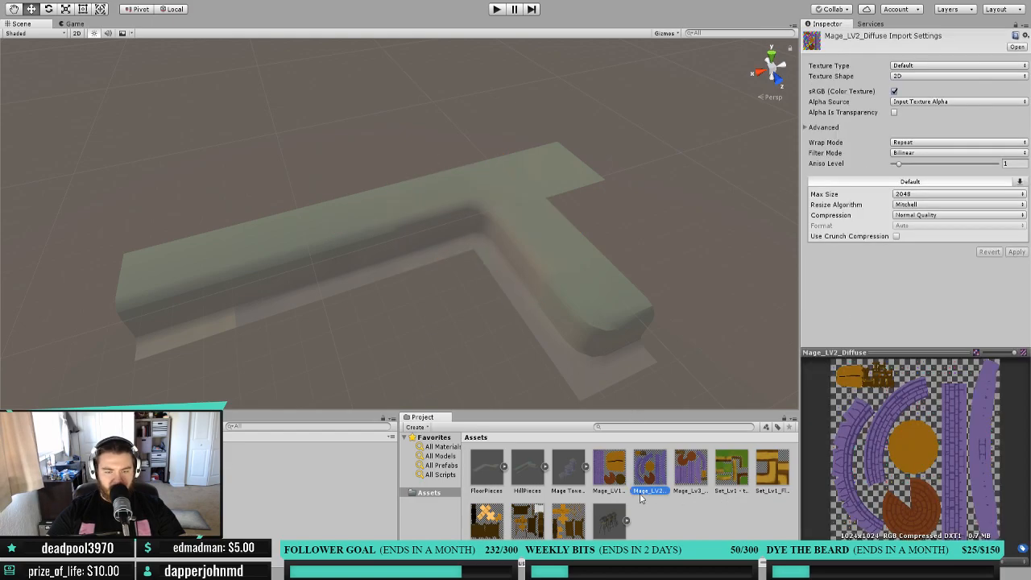
{"action": "left_click", "coordinate": [539, 467]}
{"action": "left_click", "coordinate": [545, 464]}
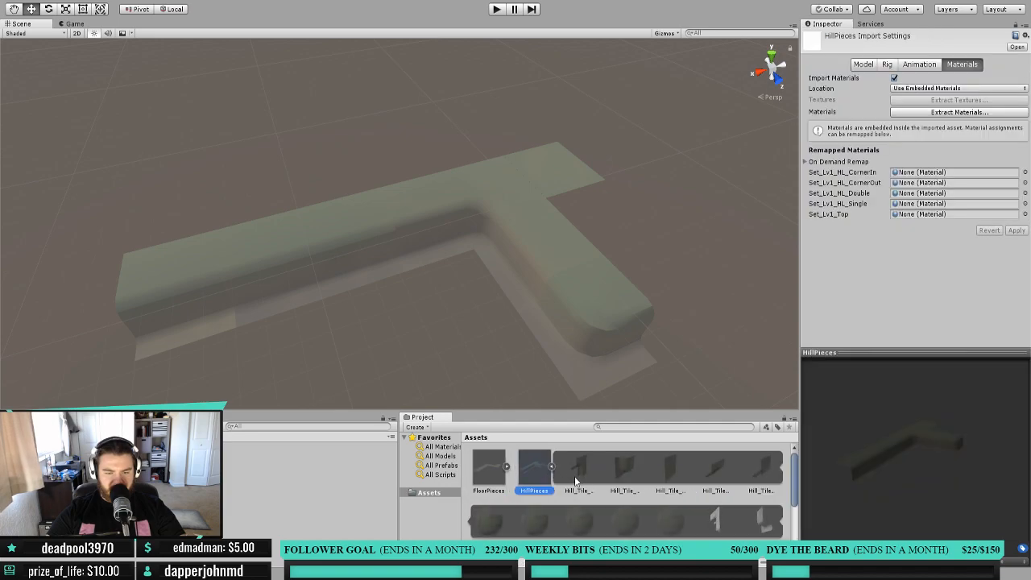
{"action": "left_click", "coordinate": [486, 523]}
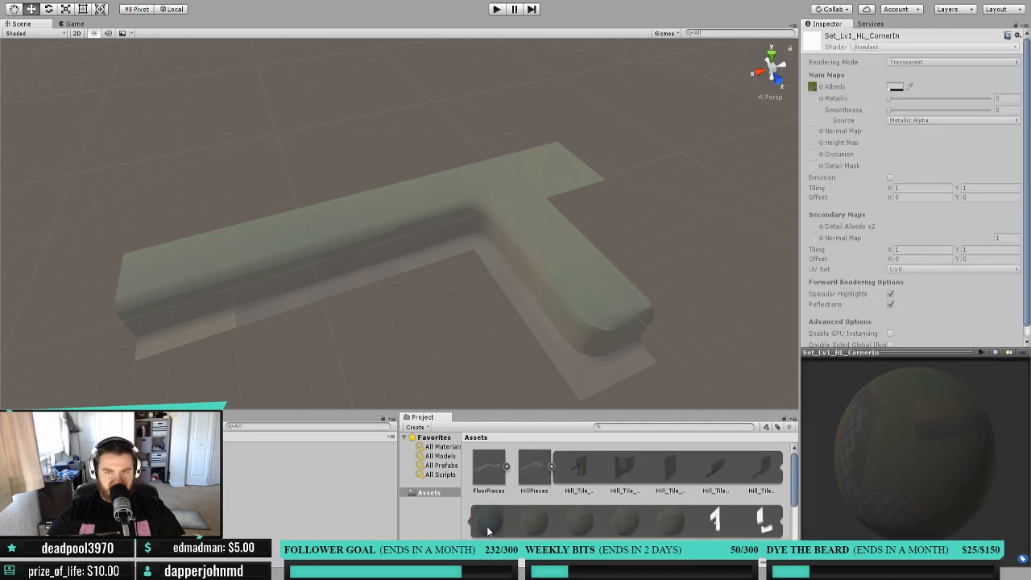
{"action": "left_click", "coordinate": [581, 460]}
{"action": "left_click", "coordinate": [624, 463]}
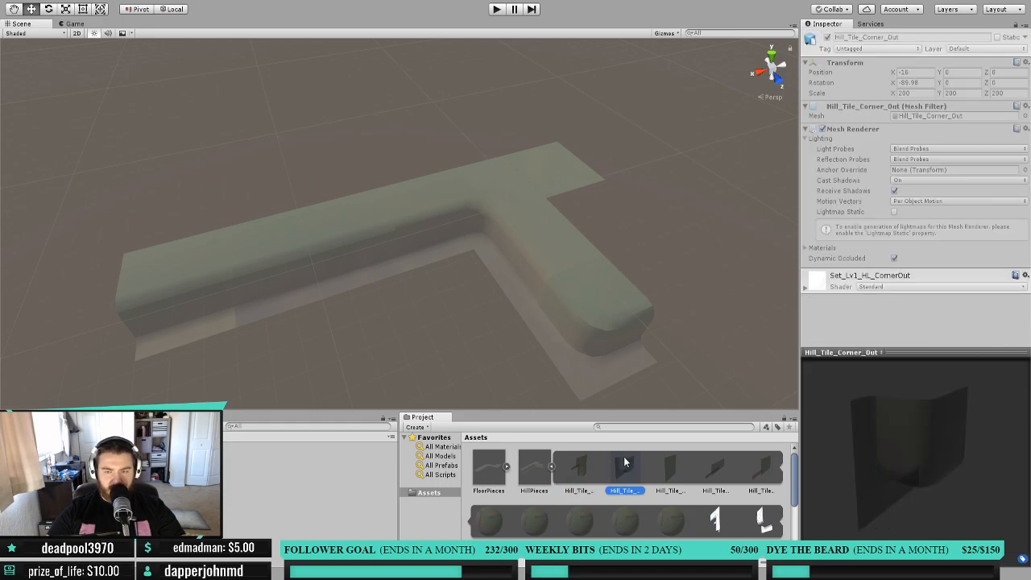
Extract the Set_Lv1_HL_CornerIn material from the HillPieces model into the Assets folder, and collapse the model's contents.
{"action": "left_click", "coordinate": [488, 521]}
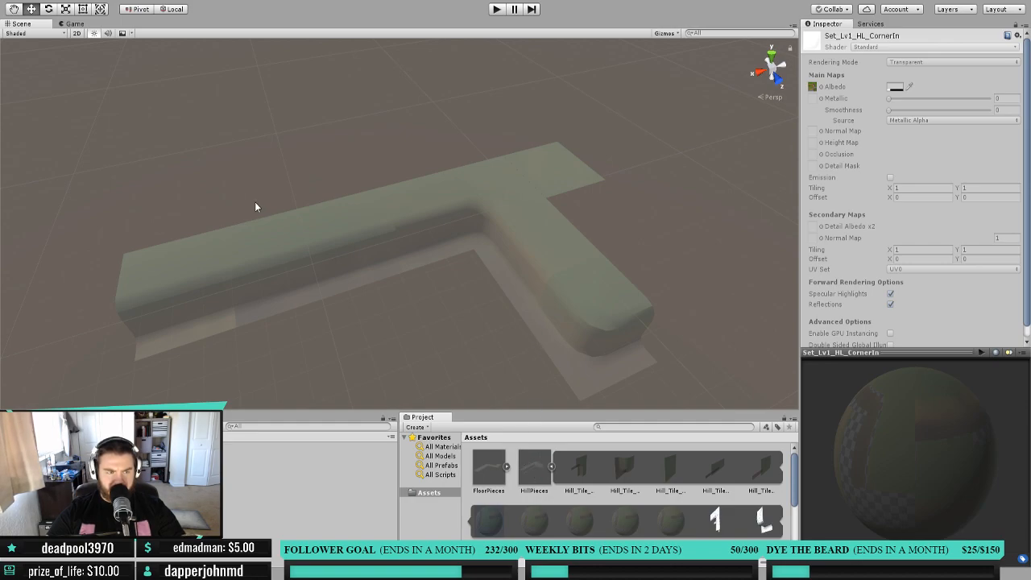
{"action": "left_click", "coordinate": [427, 298]}
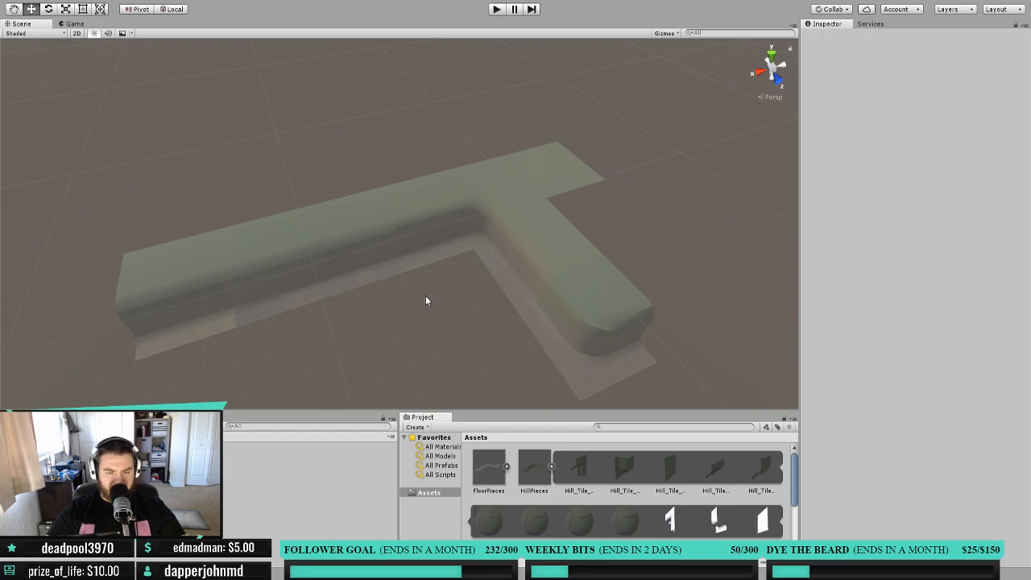
{"action": "left_click", "coordinate": [552, 467]}
Set the extracted Set_Lv1_HL_CornerIn material's Metallic to 1 and its Smoothness to 0.176.
{"action": "left_click", "coordinate": [494, 513]}
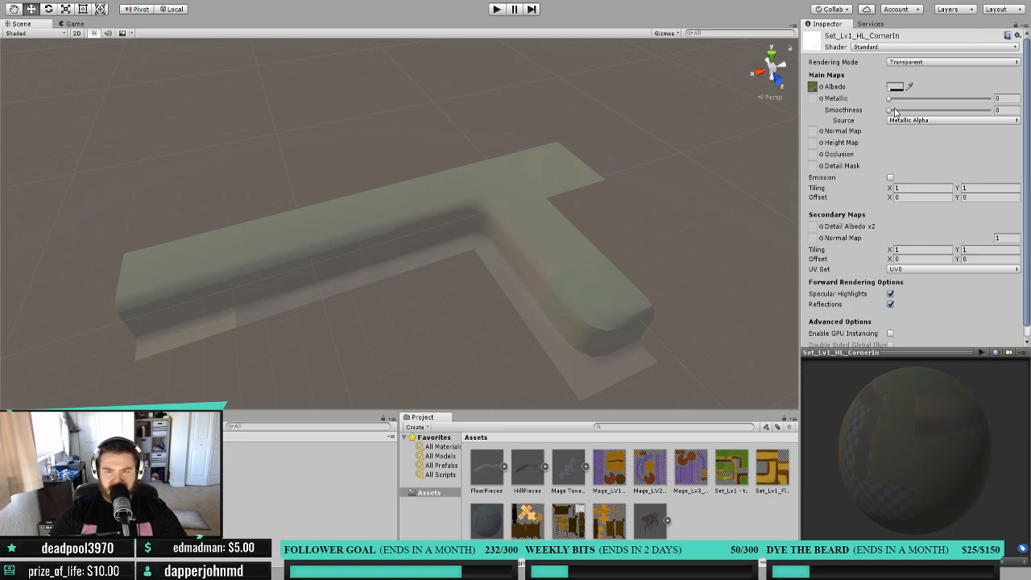
{"action": "left_click_drag", "start_coordinate": [891, 98], "coordinate": [1005, 98]}
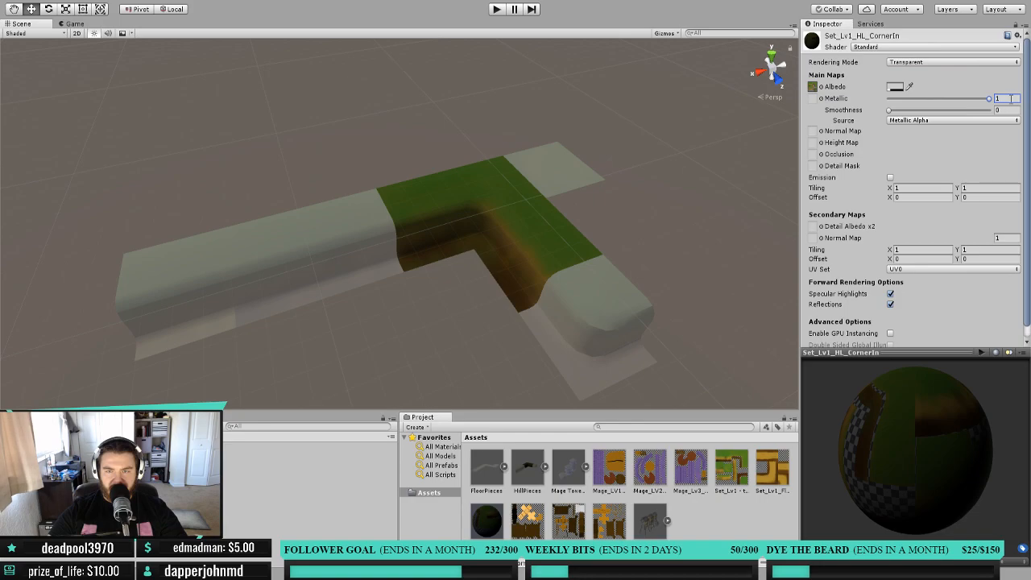
{"action": "mouse_move", "coordinate": [890, 110]}
{"action": "left_mouse_down"}
{"action": "mouse_move", "coordinate": [970, 111]}
{"action": "mouse_move", "coordinate": [888, 122]}
{"action": "left_mouse_up"}
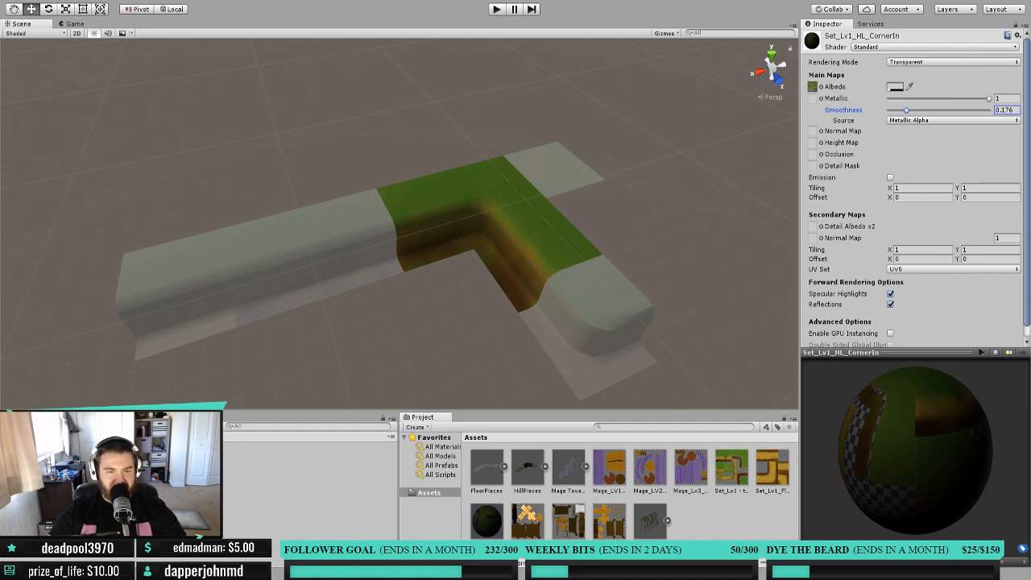
Move Hill_Tile_Corner_In out of its parent model to the root of the scene hierarchy.
{"action": "left_click", "coordinate": [561, 298]}
{"action": "left_click", "coordinate": [494, 202]}
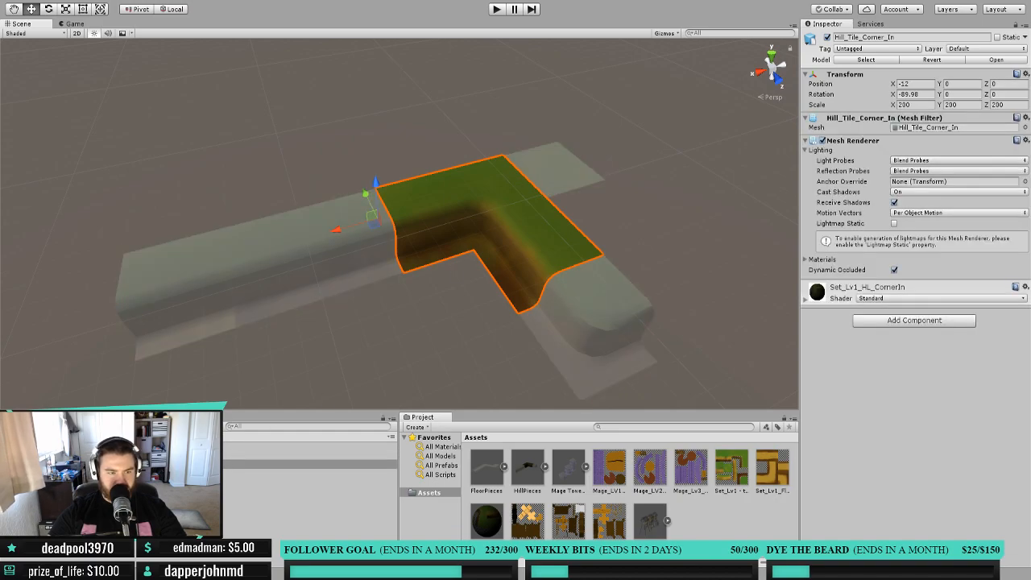
{"action": "left_click_drag", "start_coordinate": [161, 463], "coordinate": [161, 450]}
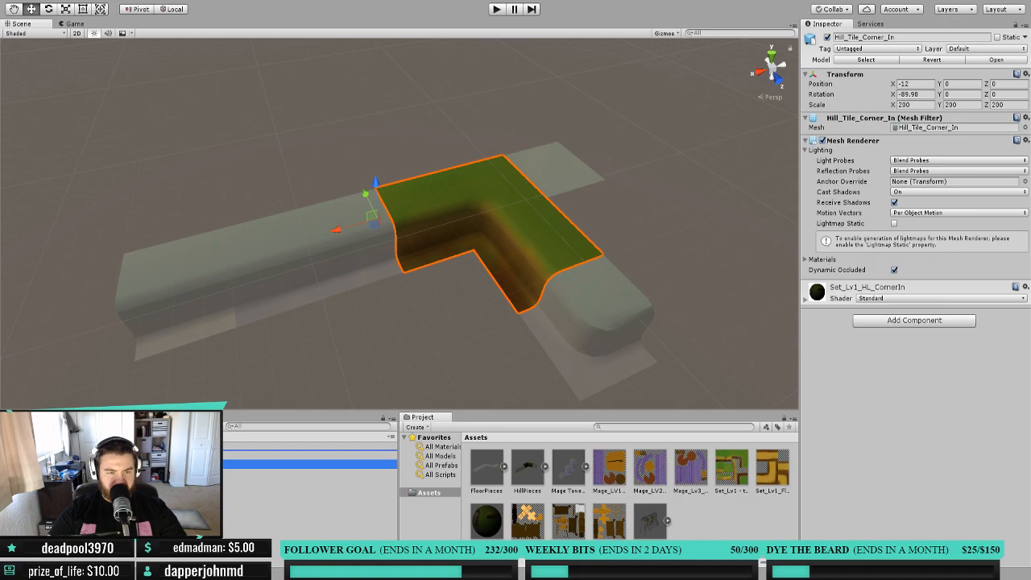
{"action": "left_click", "coordinate": [557, 301]}
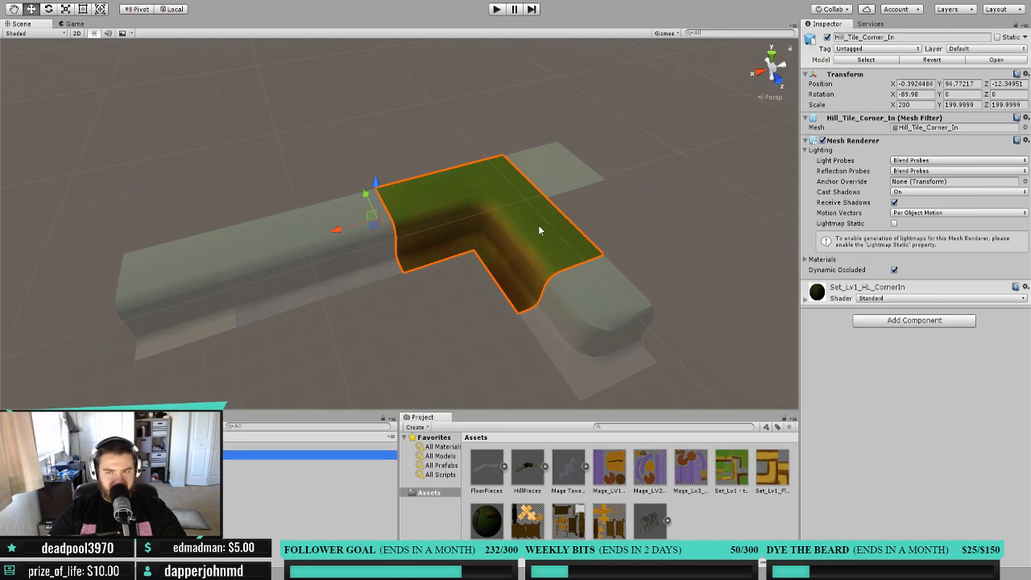
Create a folder named Prototype Assets in the Assets folder.
{"action": "left_click", "coordinate": [444, 33]}
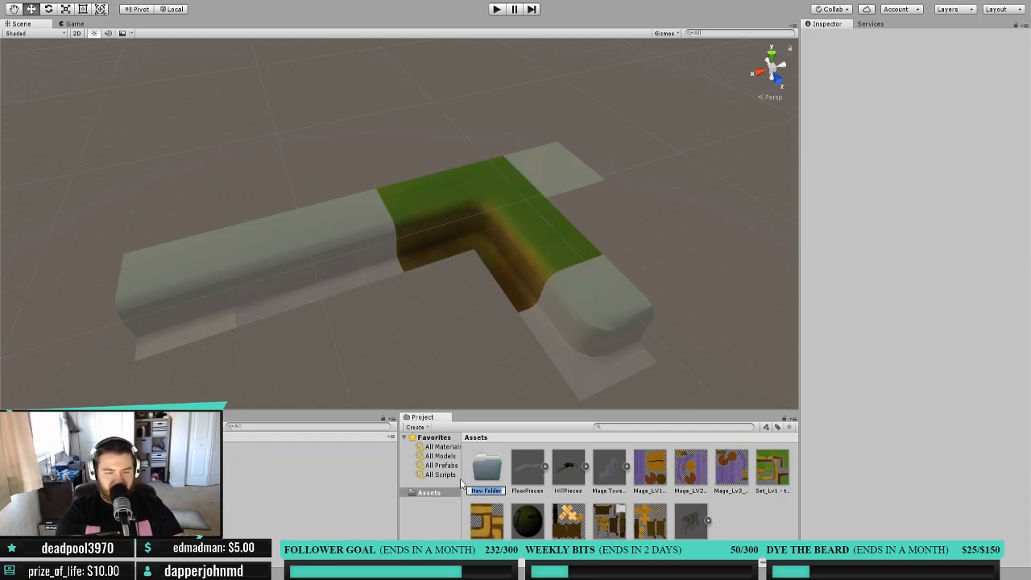
{"action": "type", "text": "type Assets"}
{"action": "key", "text": "Return"}
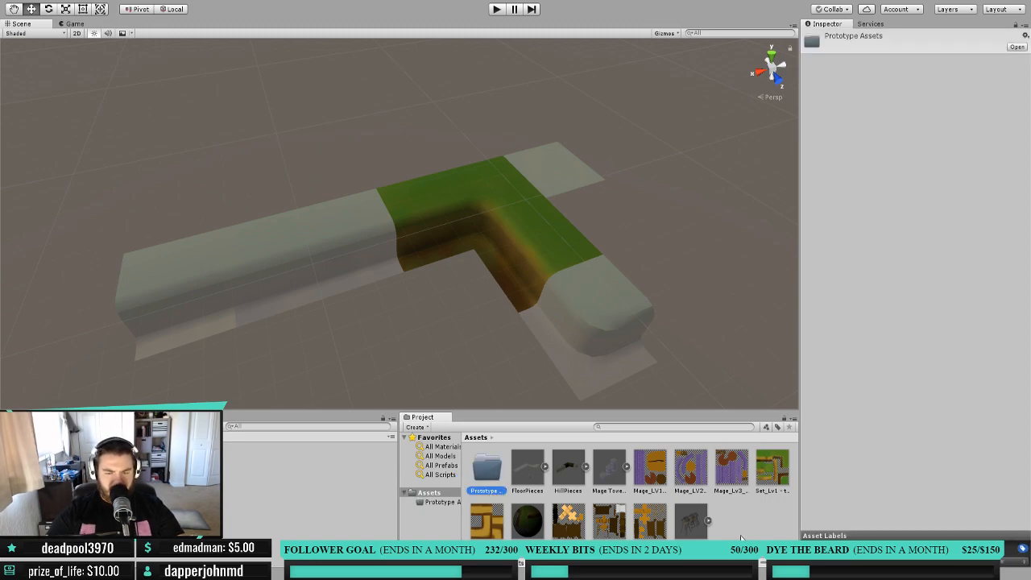
Move all the imported models, textures and the extracted material into the Prototype Assets folder, and open that folder.
{"action": "left_click", "coordinate": [527, 467]}
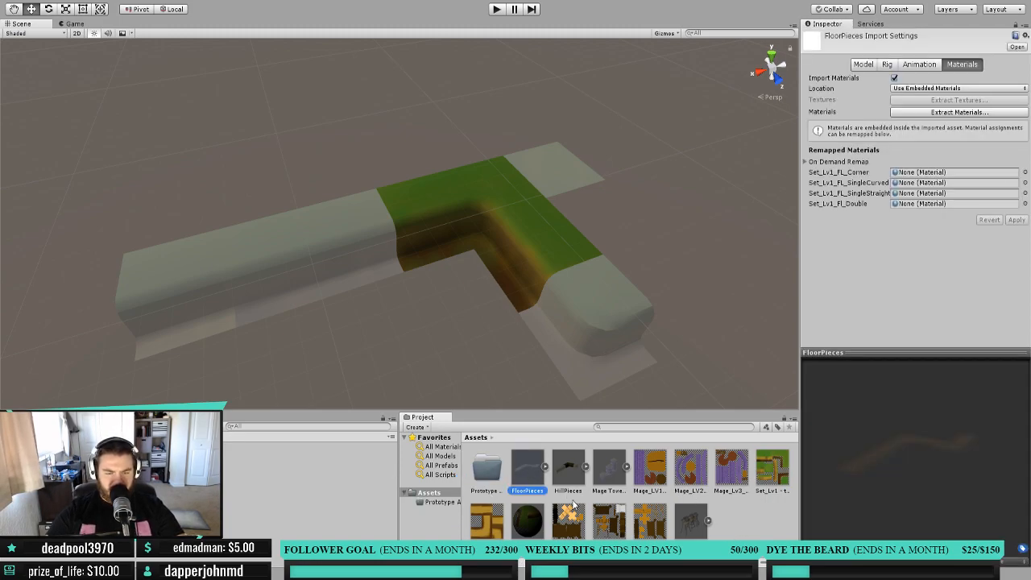
{"action": "left_click", "coordinate": [690, 522], "text": "shift"}
{"action": "left_click_drag", "start_coordinate": [520, 472], "coordinate": [490, 477]}
{"action": "double_click", "coordinate": [491, 477]}
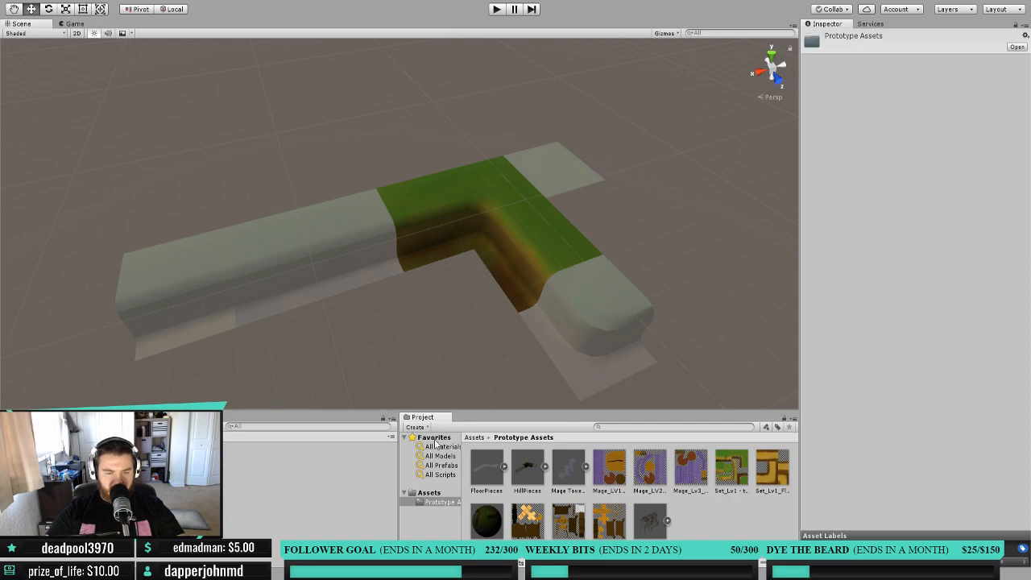
Create a folder named Set Pieces inside Prototype Assets.
{"action": "left_click", "coordinate": [438, 41]}
{"action": "type", "text": "Set Pieces"}
{"action": "key", "text": "Return"}
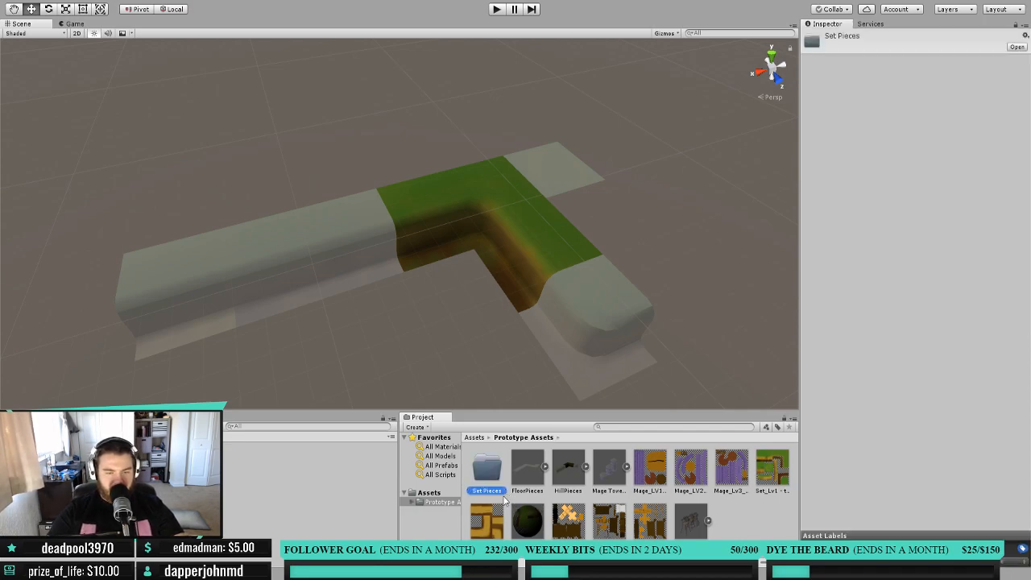
Create a folder named Textures inside the Set Pieces folder.
{"action": "left_click", "coordinate": [420, 427]}
{"action": "left_click", "coordinate": [441, 43]}
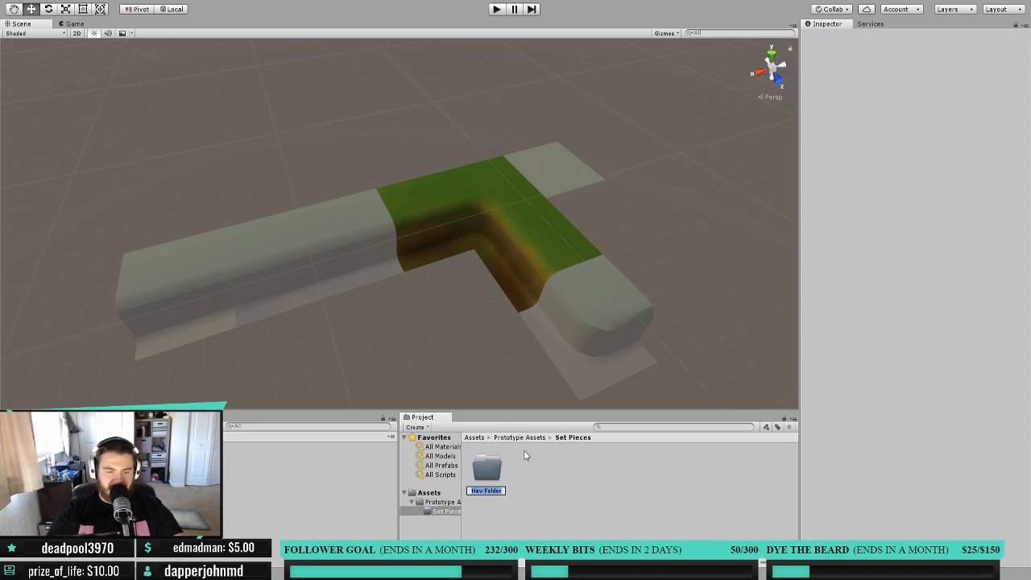
{"action": "left_click", "coordinate": [498, 475]}
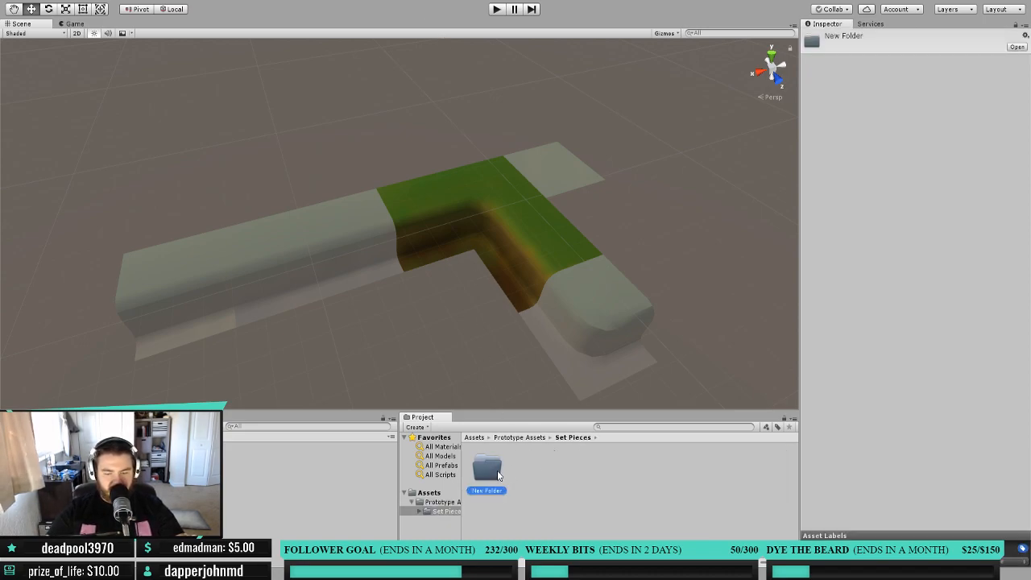
{"action": "double_click", "coordinate": [497, 478]}
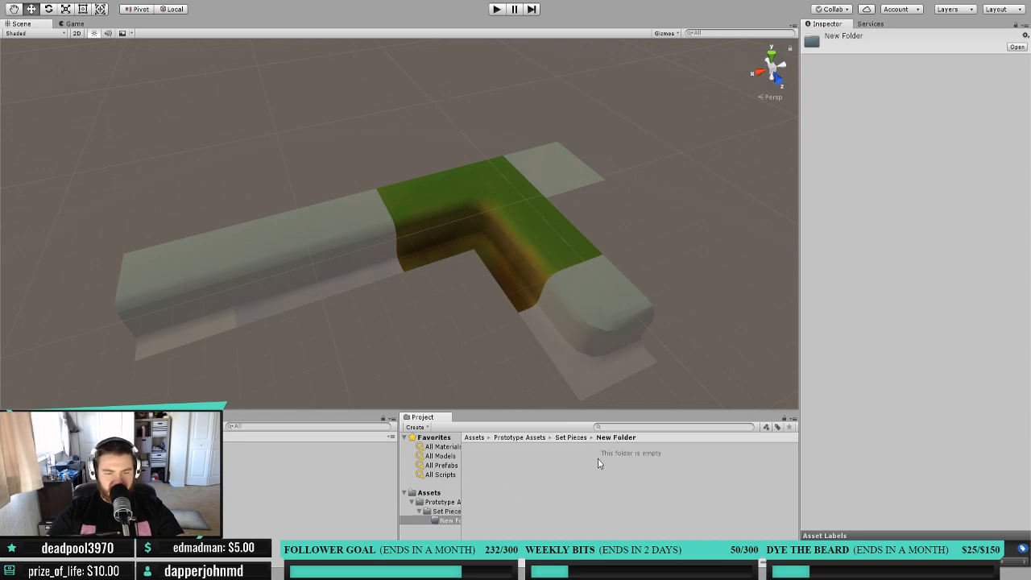
{"action": "left_click", "coordinate": [571, 439]}
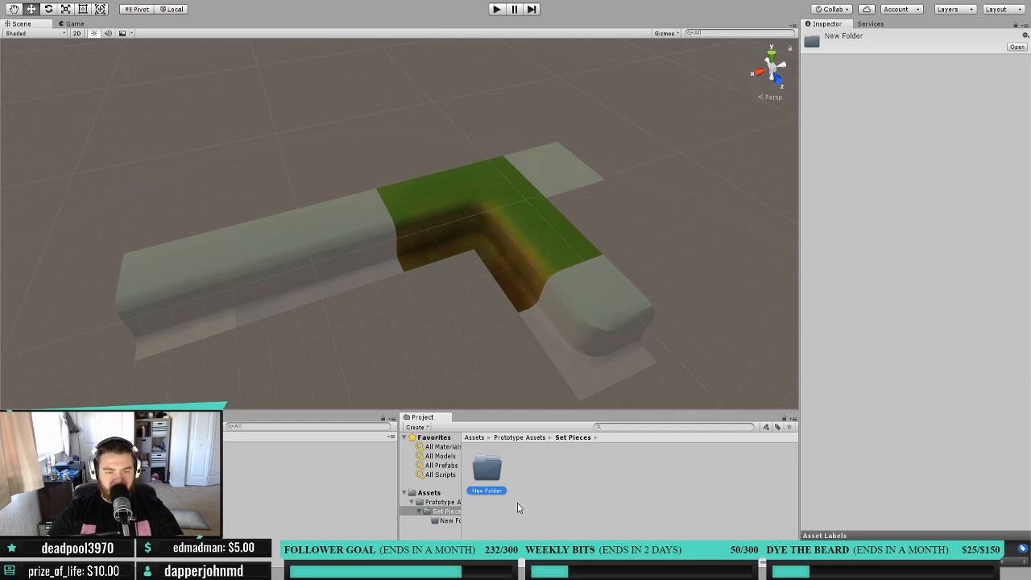
{"action": "left_click", "coordinate": [492, 490]}
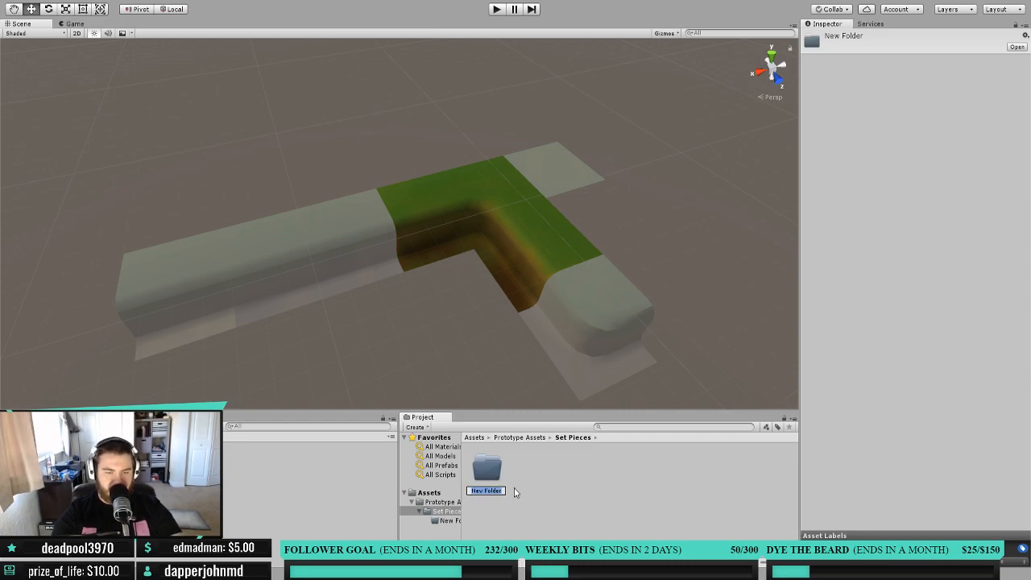
{"action": "type", "text": "Textur"}
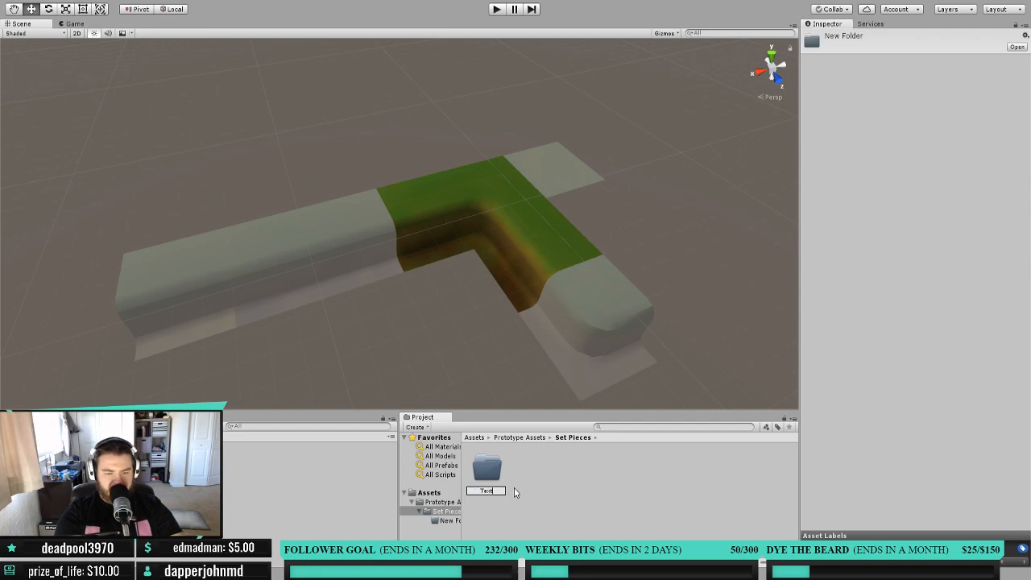
{"action": "type", "text": "es"}
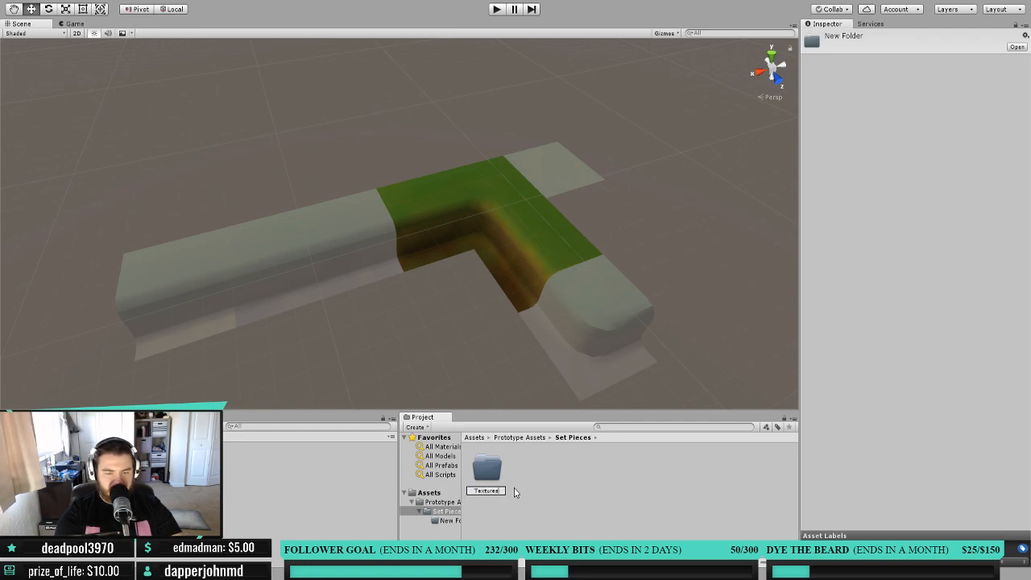
{"action": "key", "text": "Return"}
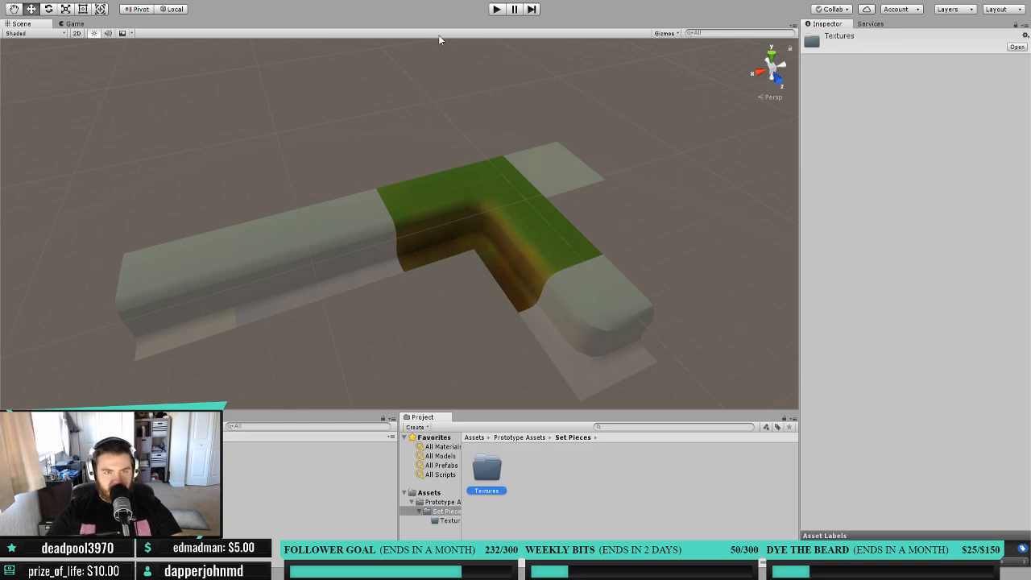
Create a folder named Towers inside the Prototype Assets folder.
{"action": "left_click", "coordinate": [438, 36]}
{"action": "left_click", "coordinate": [496, 473]}
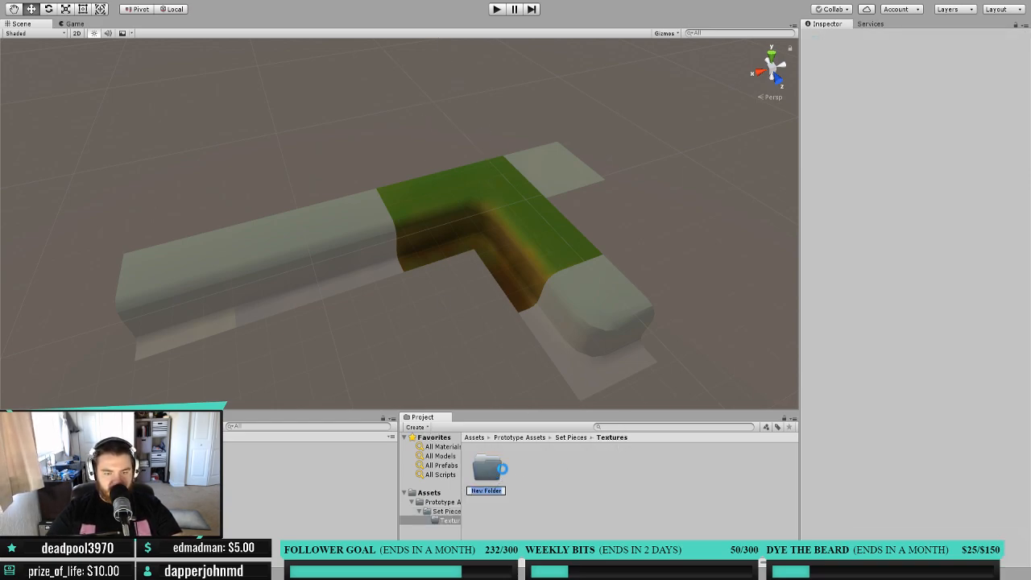
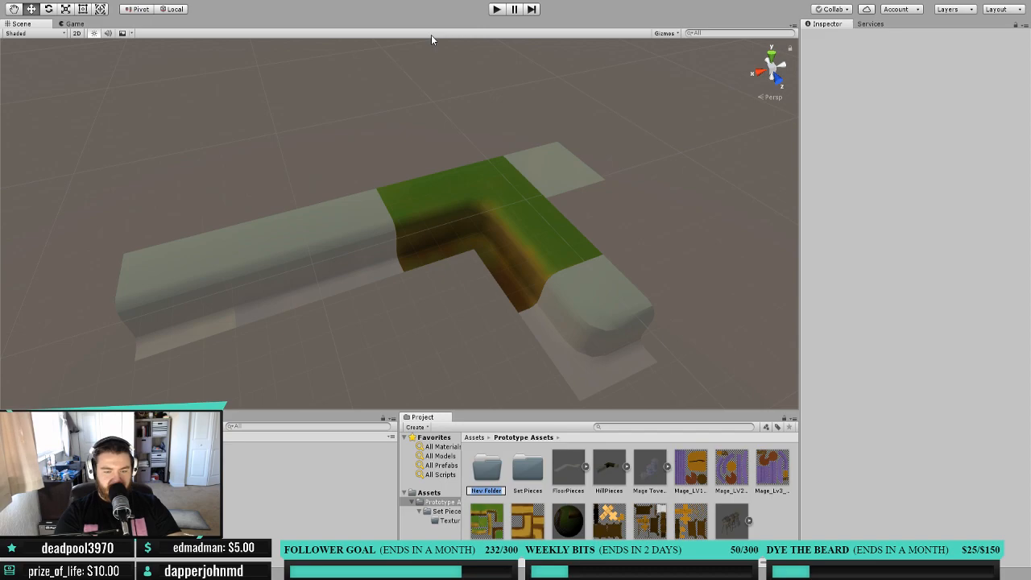
{"action": "type", "text": "Towers"}
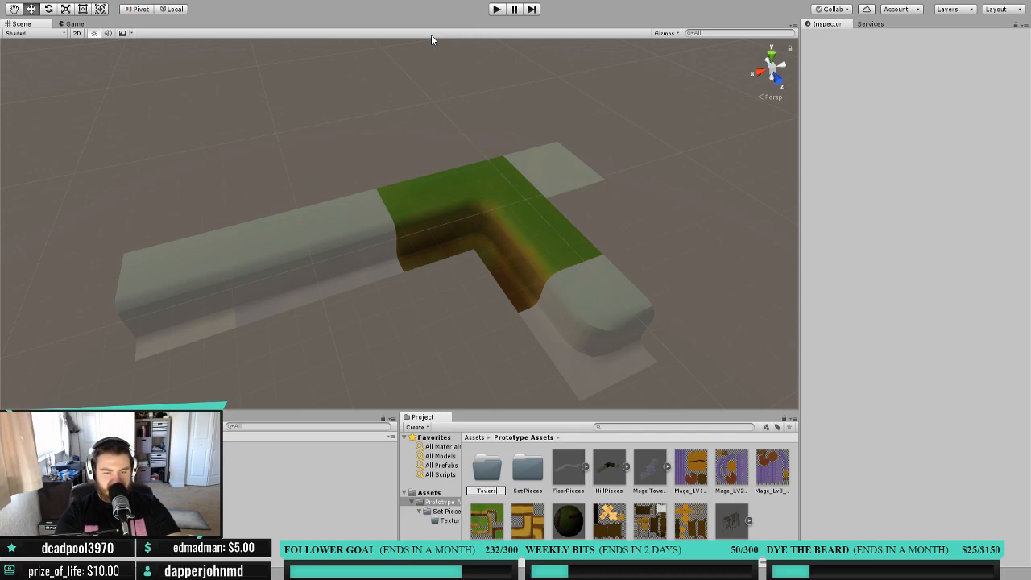
{"action": "key", "text": "Return"}
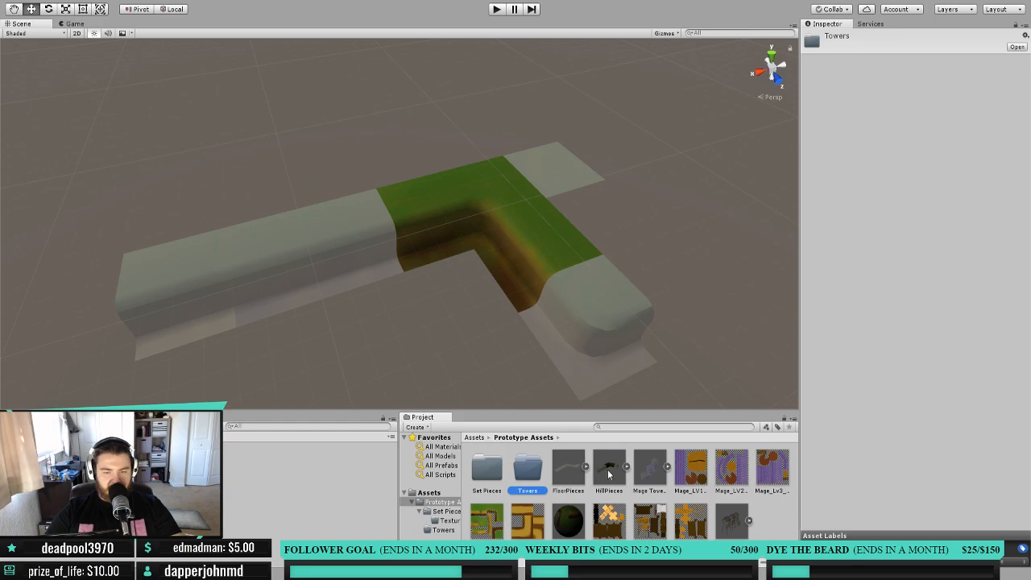
Move the two tower models, the three Mage diffuse textures and the three ST textures into the Towers folder.
{"action": "left_click_drag", "start_coordinate": [653, 471], "coordinate": [541, 476]}
{"action": "left_click_drag", "start_coordinate": [695, 527], "coordinate": [530, 479]}
{"action": "left_click", "coordinate": [655, 472]}
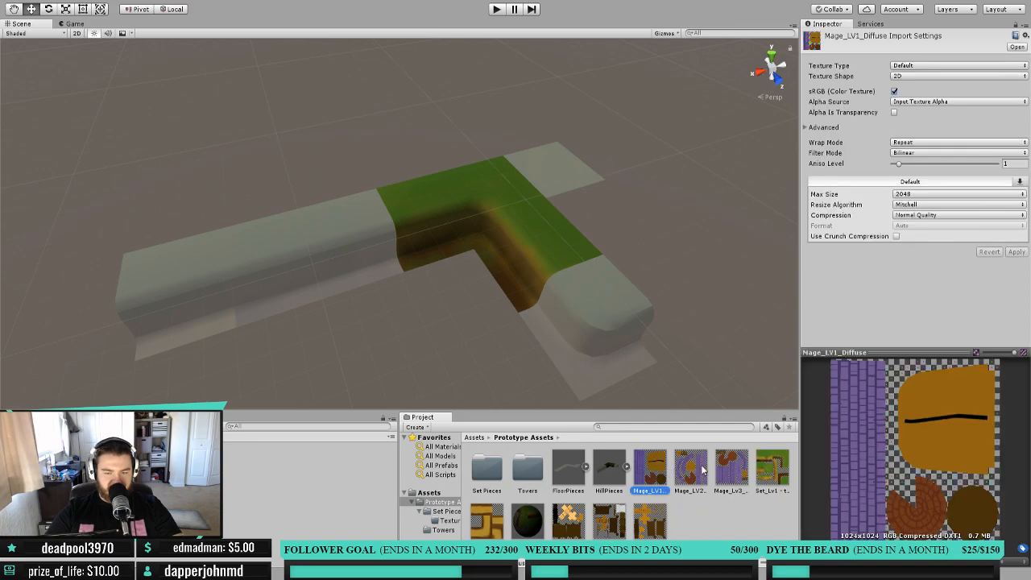
{"action": "left_click", "coordinate": [725, 471], "text": "shift"}
{"action": "left_click_drag", "start_coordinate": [722, 471], "coordinate": [540, 482]}
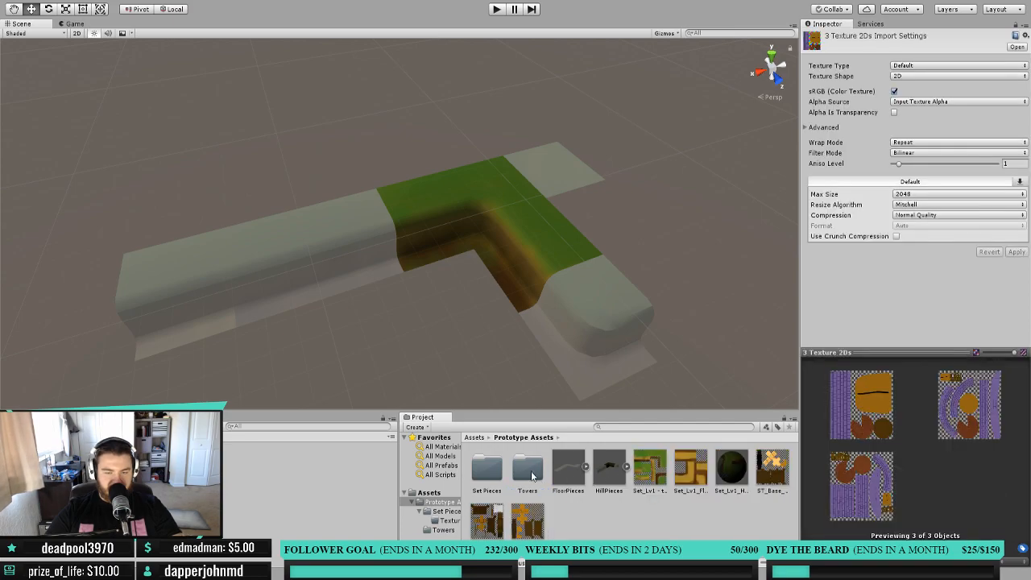
{"action": "left_click", "coordinate": [773, 469]}
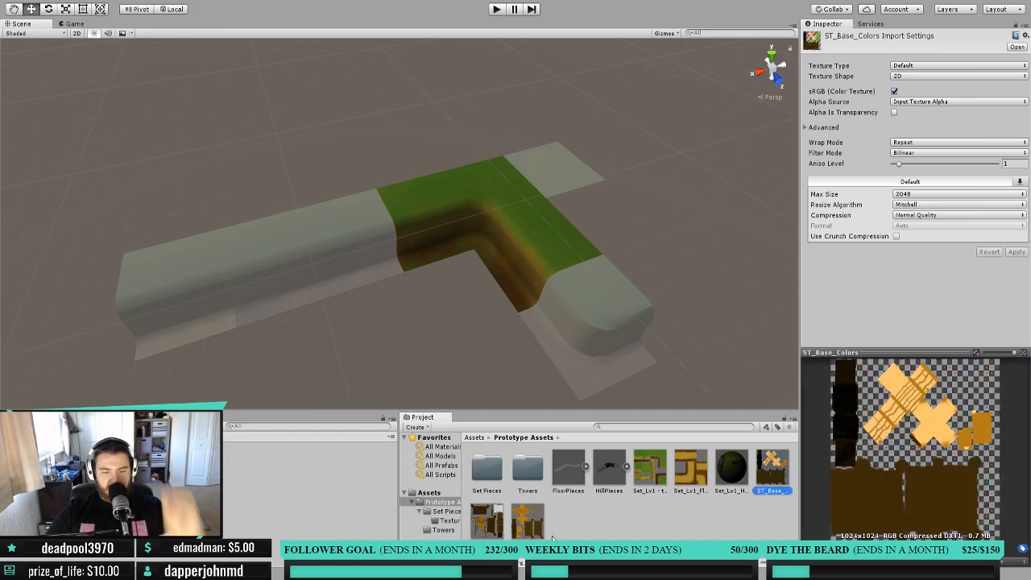
{"action": "left_click", "coordinate": [528, 527], "text": "shift"}
{"action": "left_click_drag", "start_coordinate": [527, 528], "coordinate": [526, 477]}
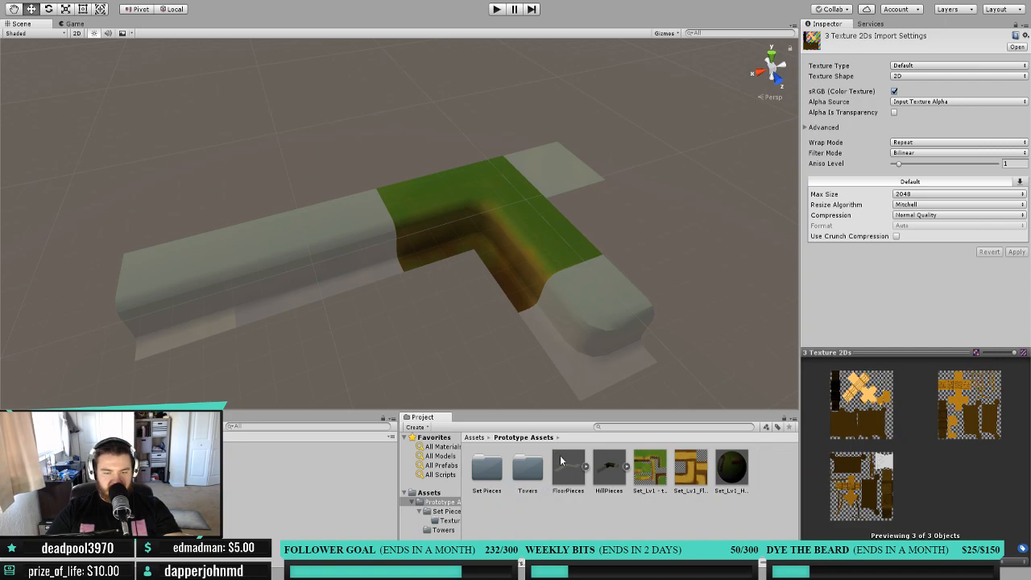
Move the FloorPieces and HillPieces models, the two Set_Lv1 textures and the extracted hill material into the Set Pieces folder.
{"action": "left_click", "coordinate": [564, 459]}
{"action": "left_click", "coordinate": [733, 469], "text": "shift"}
{"action": "left_click_drag", "start_coordinate": [684, 477], "coordinate": [488, 474]}
{"action": "left_click", "coordinate": [488, 474]}
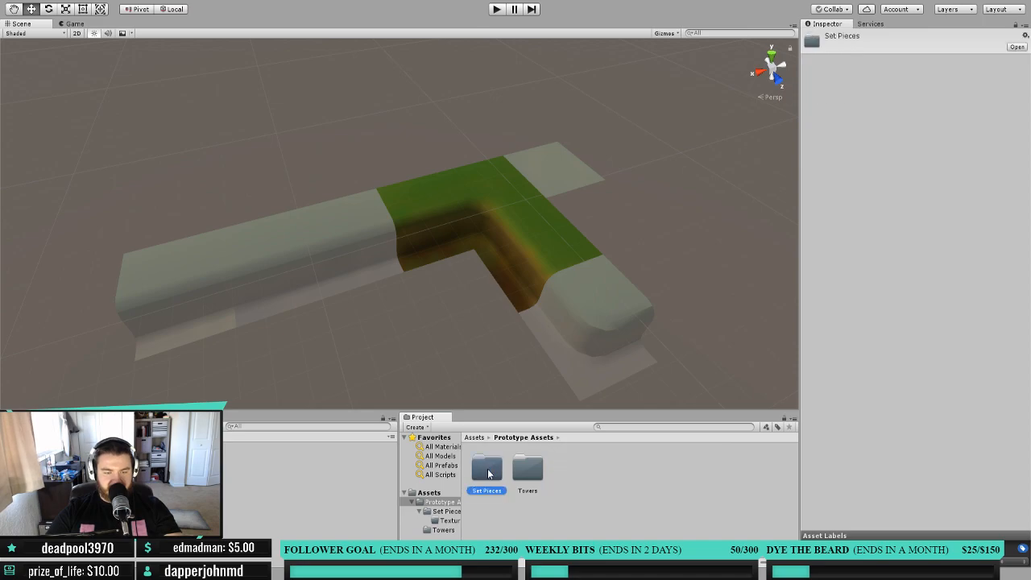
Open the Set Pieces folder and inspect Hill_Tile_Corner_Out, Hill_Tile_Corner_In and the HillPieces parent in the scene.
{"action": "left_click", "coordinate": [567, 284]}
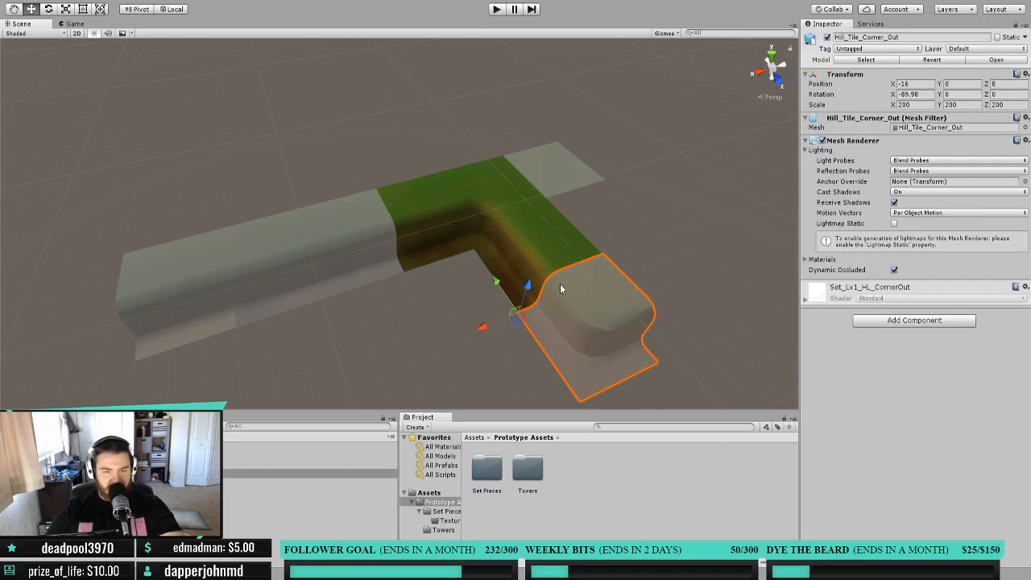
{"action": "double_click", "coordinate": [488, 471]}
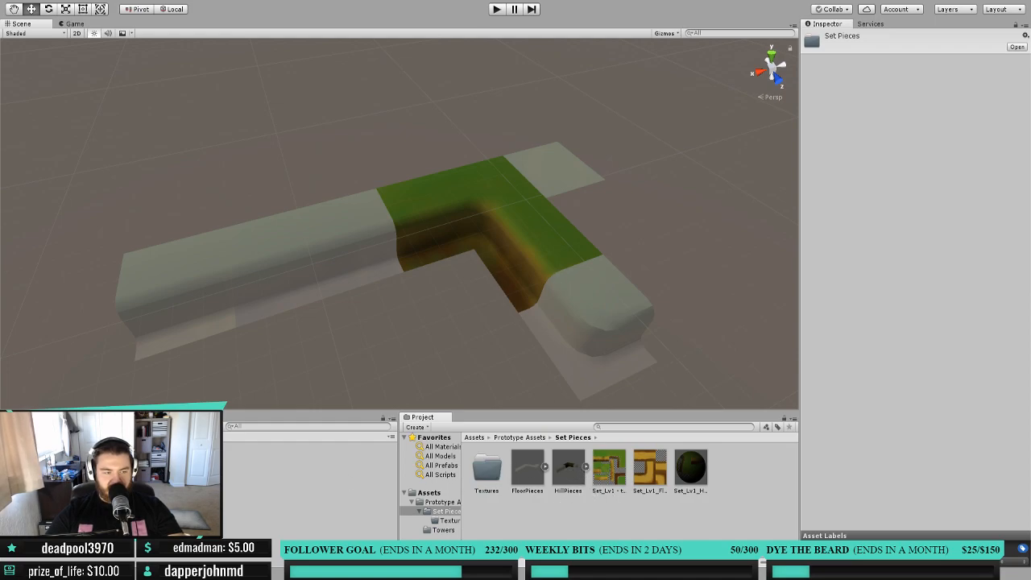
{"action": "left_click", "coordinate": [161, 454]}
{"action": "left_click", "coordinate": [161, 473]}
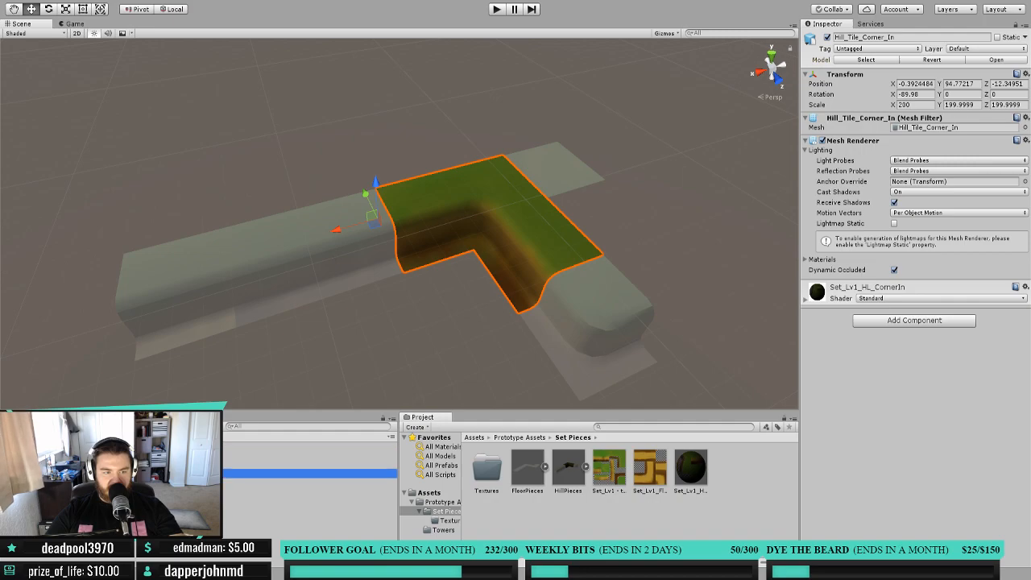
{"action": "mouse_move", "coordinate": [161, 473]}
{"action": "left_mouse_down"}
{"action": "mouse_move", "coordinate": [161, 459]}
{"action": "mouse_move", "coordinate": [161, 496]}
{"action": "mouse_move", "coordinate": [161, 488]}
{"action": "left_mouse_up"}
{"action": "left_click", "coordinate": [161, 501]}
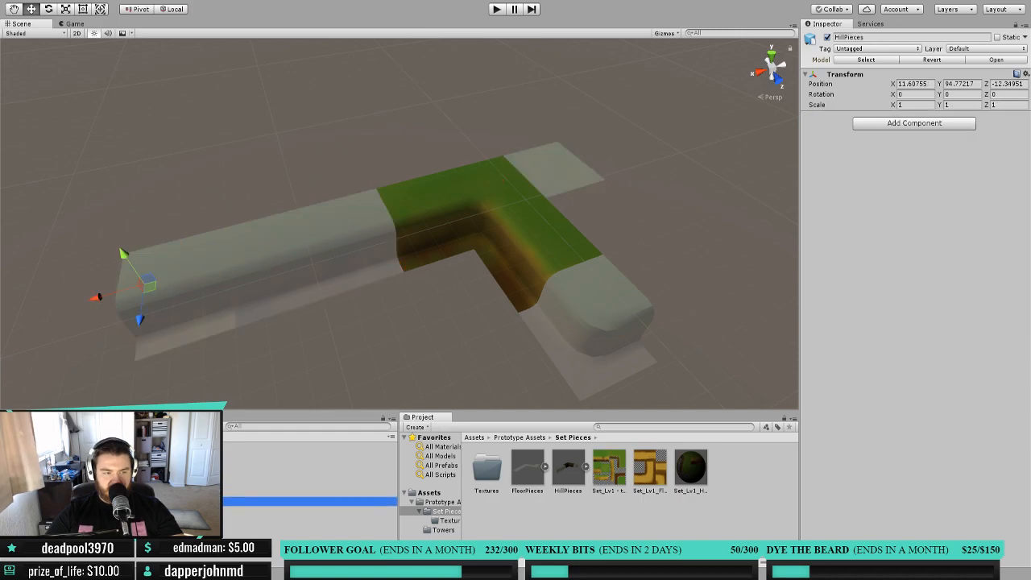
Switch the transform handle orientation to Global and select Hill_Tile_Corner_In in the scene hierarchy.
{"action": "key", "text": "x"}
{"action": "key", "text": "x"}
{"action": "key", "text": "x"}
{"action": "left_click", "coordinate": [136, 338]}
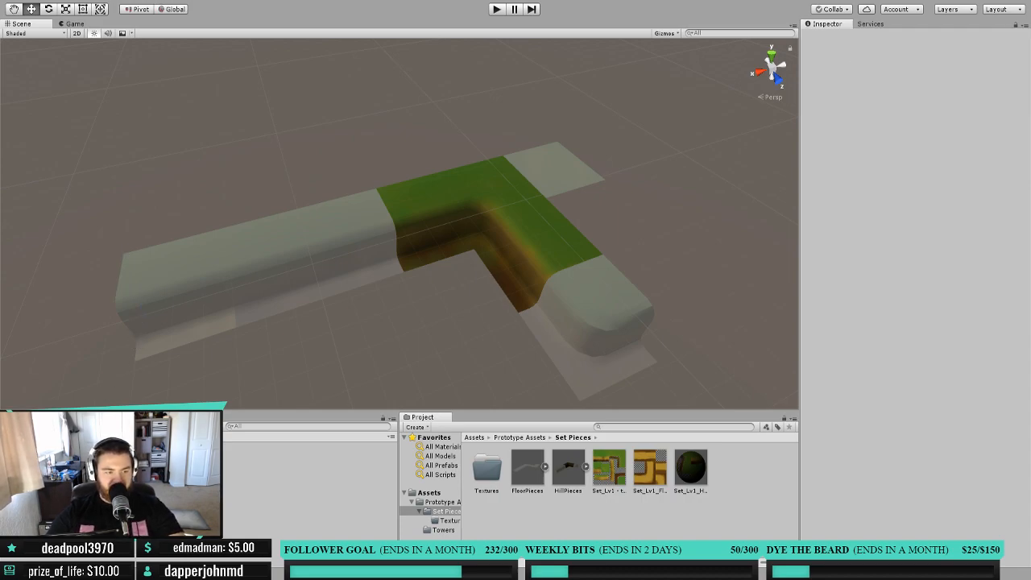
{"action": "left_click", "coordinate": [201, 454]}
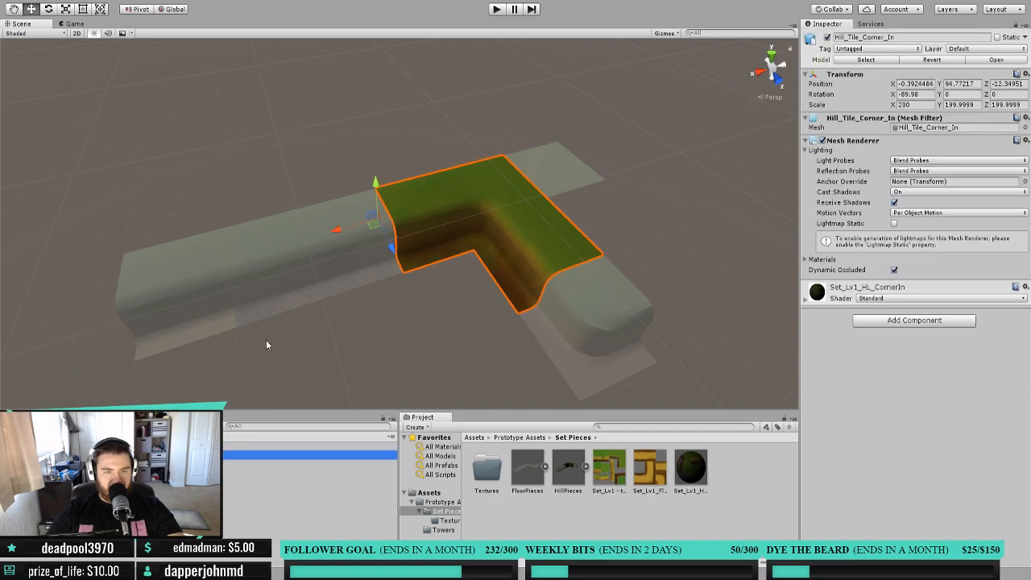
Create a folder named Materials inside the Textures folder of Set Pieces.
{"action": "double_click", "coordinate": [486, 470]}
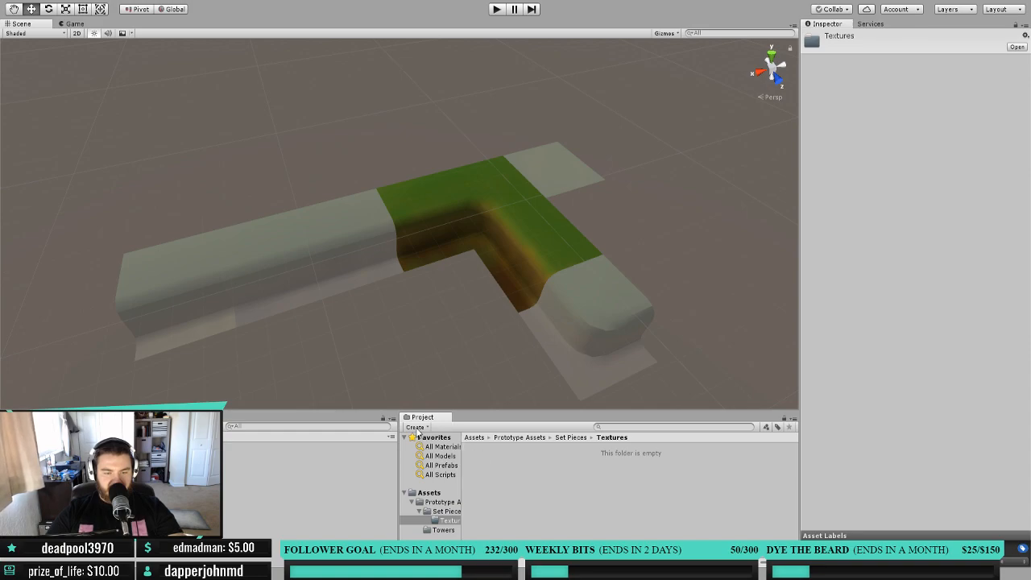
{"action": "left_click", "coordinate": [578, 438]}
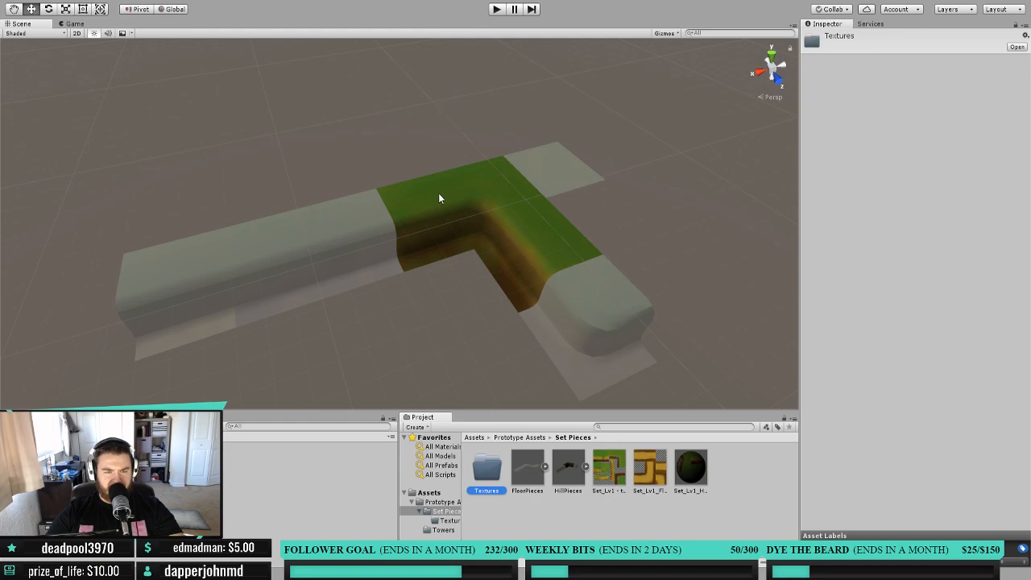
{"action": "left_click", "coordinate": [534, 512]}
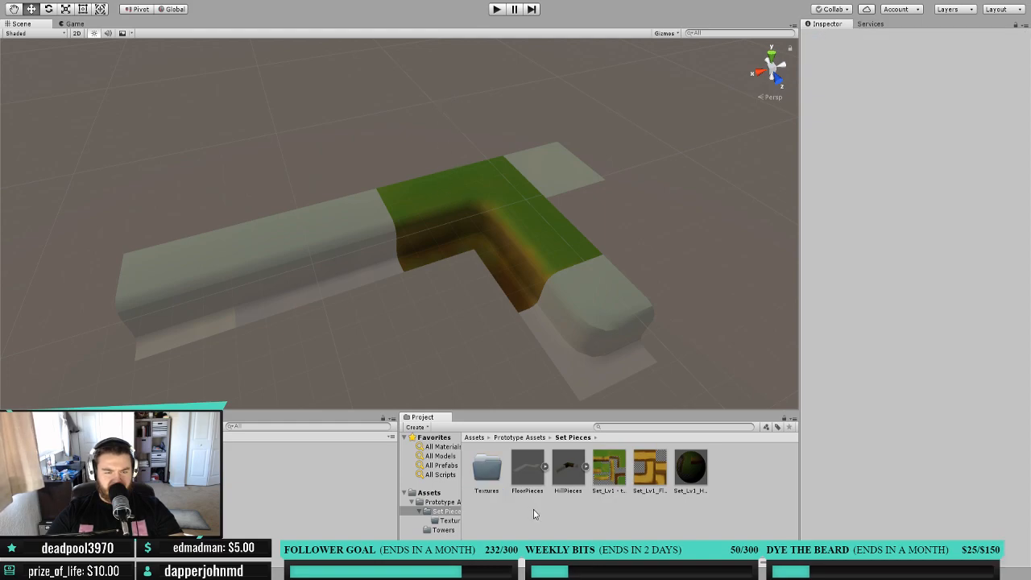
{"action": "left_click", "coordinate": [485, 493]}
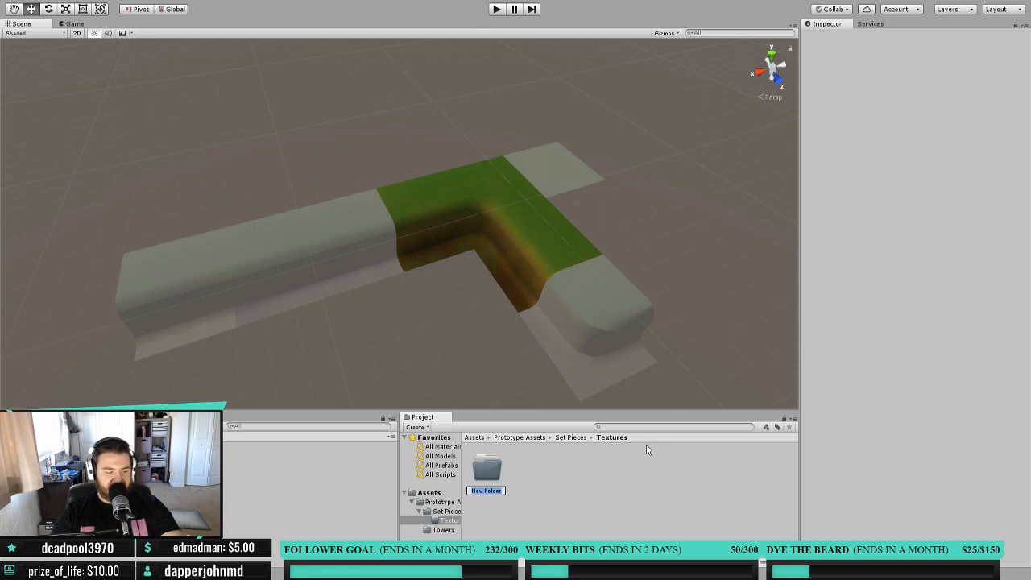
{"action": "type", "text": "Mat"}
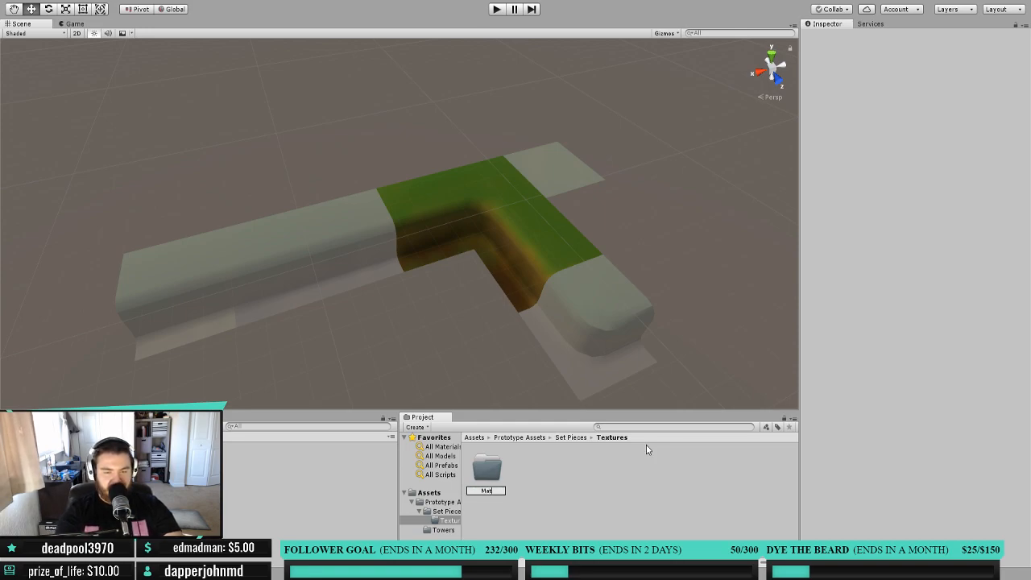
{"action": "type", "text": "erials"}
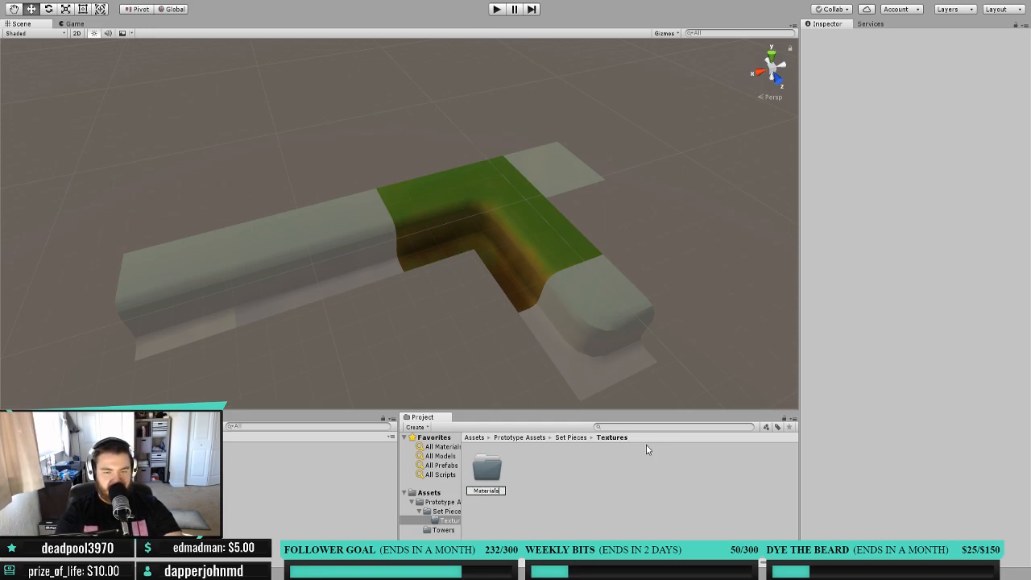
{"action": "key", "text": "Return"}
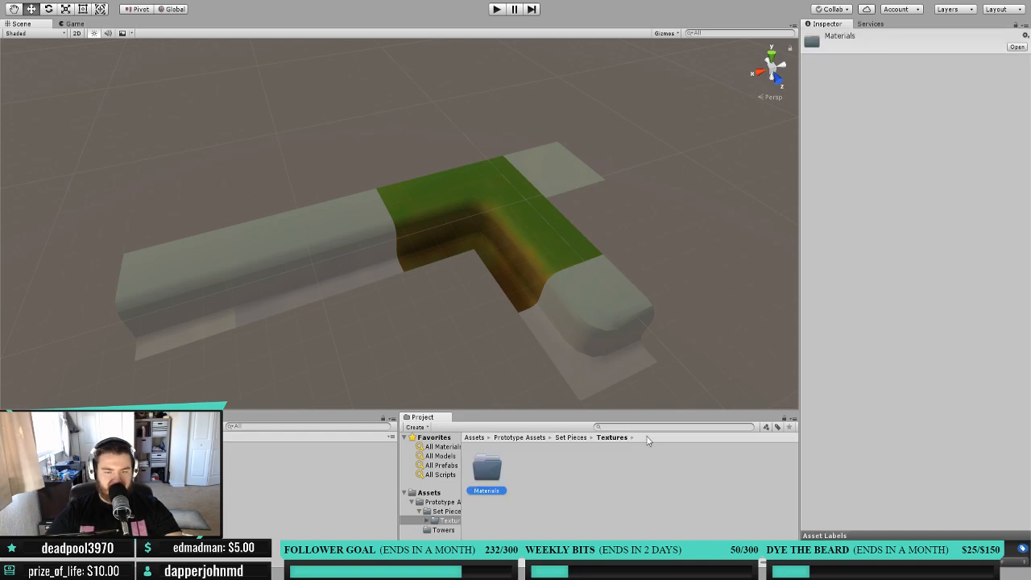
{"action": "left_click", "coordinate": [570, 438]}
{"action": "left_click", "coordinate": [610, 468]}
{"action": "left_click", "coordinate": [650, 468], "text": "ctrl"}
{"action": "left_click", "coordinate": [693, 471], "text": "ctrl"}
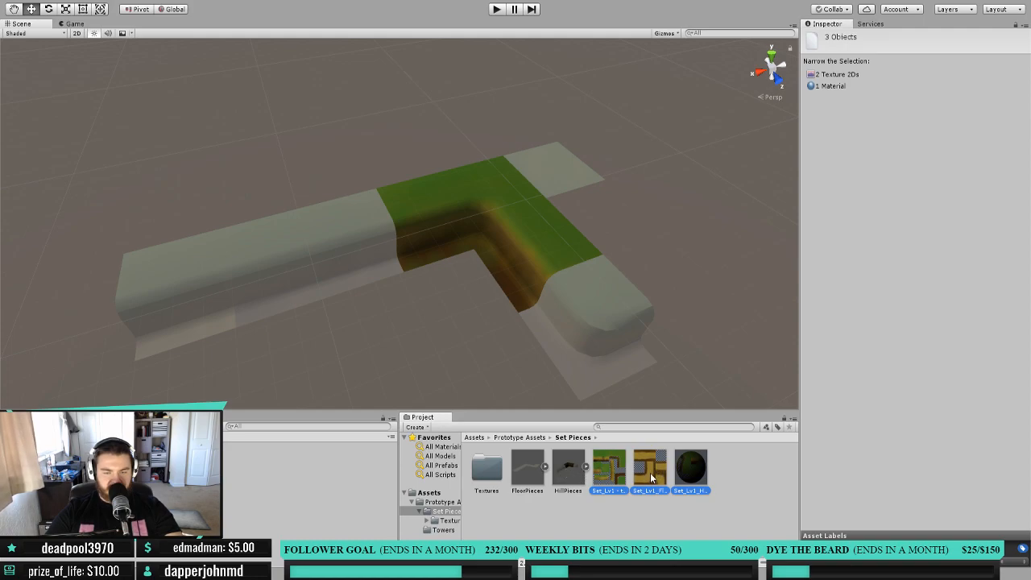
Move the Materials folder out of Textures into Set Pieces, and return to the Set Pieces folder.
{"action": "double_click", "coordinate": [487, 470]}
{"action": "left_click", "coordinate": [482, 477]}
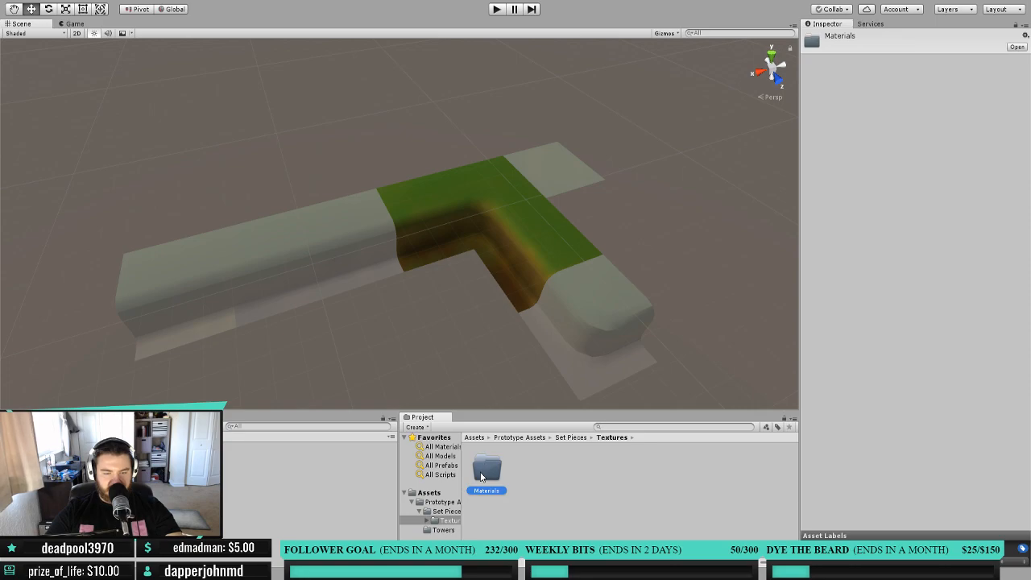
{"action": "left_click", "coordinate": [485, 519]}
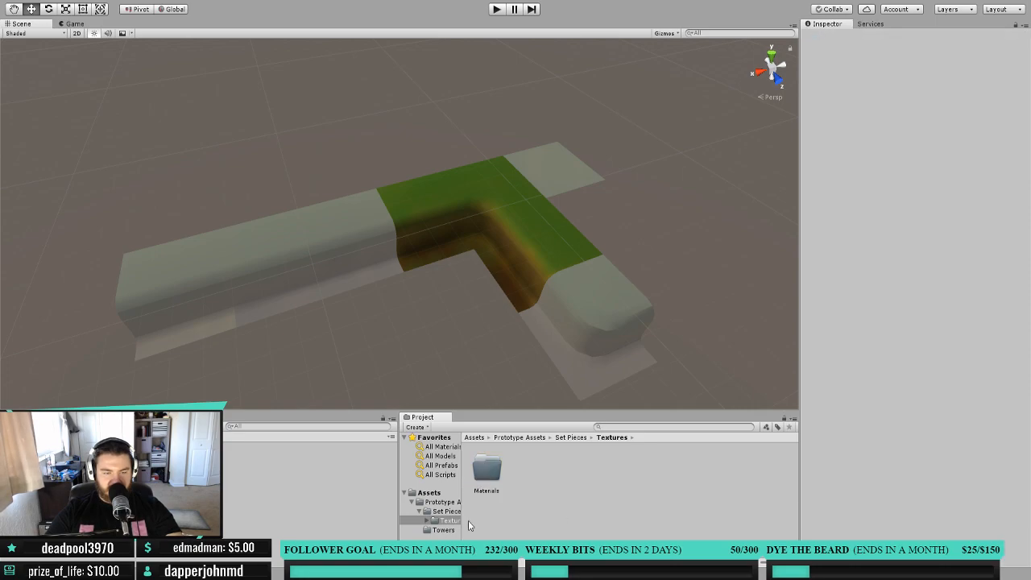
{"action": "left_click", "coordinate": [427, 520]}
{"action": "left_click_drag", "start_coordinate": [453, 531], "coordinate": [432, 512]}
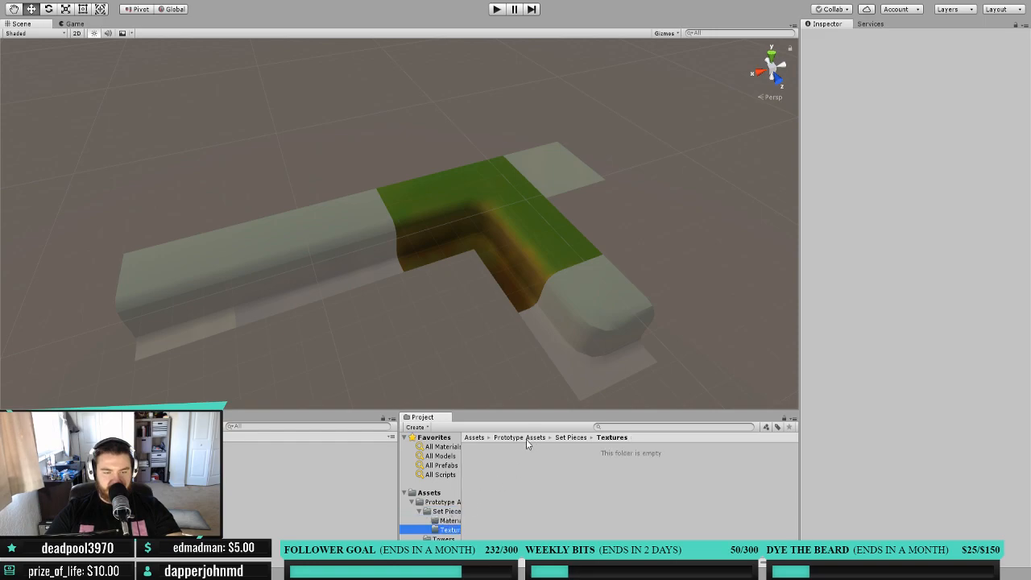
{"action": "left_click", "coordinate": [564, 438]}
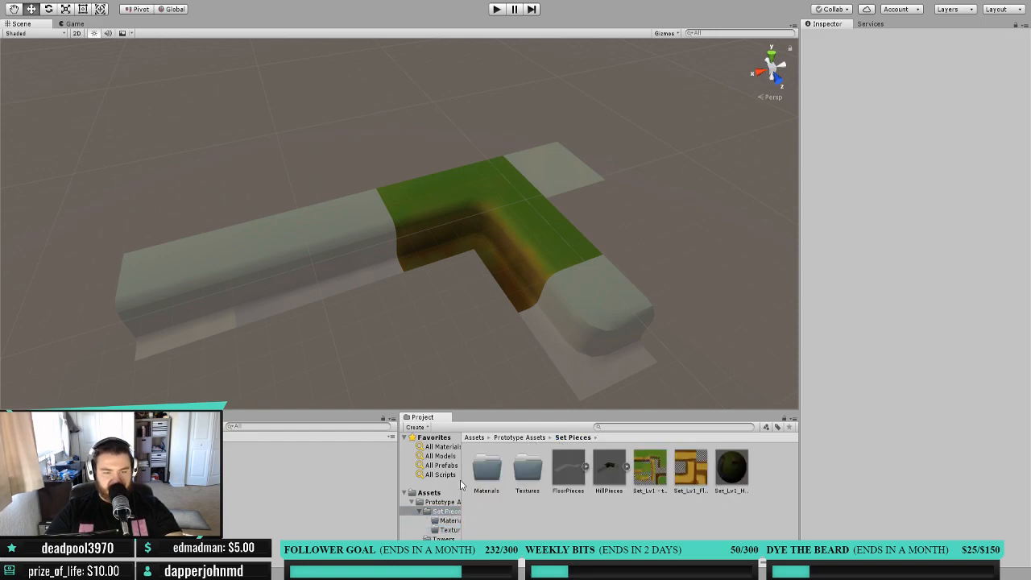
Widen the folder tree and the whole Project panel to show the full folder names and Set Pieces assets.
{"action": "left_click_drag", "start_coordinate": [461, 484], "coordinate": [485, 480]}
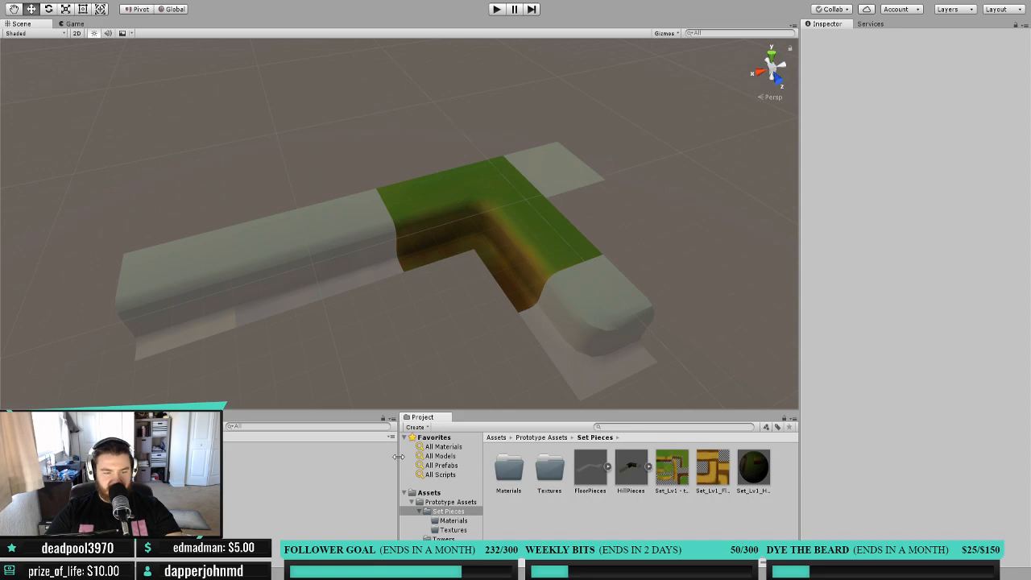
{"action": "left_click_drag", "start_coordinate": [397, 461], "coordinate": [243, 456]}
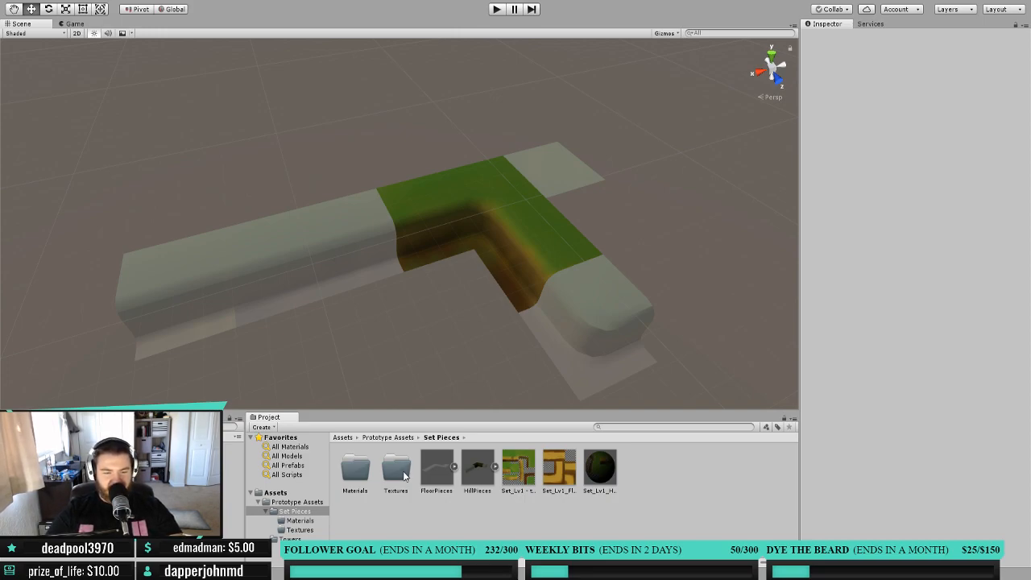
{"action": "left_click", "coordinate": [588, 473]}
{"action": "left_click", "coordinate": [355, 475]}
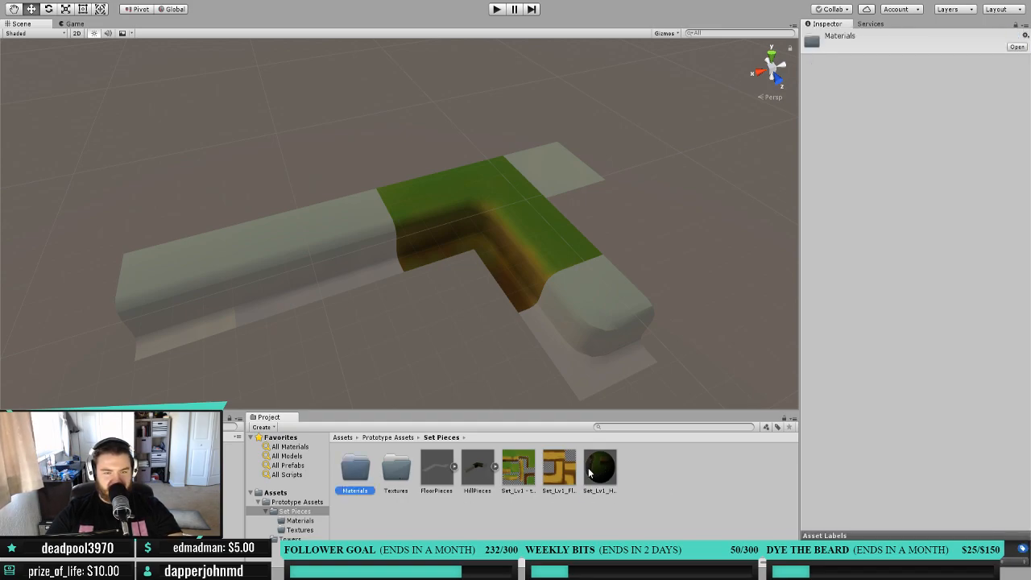
Apply the Set_Lv1_HL_CornerIn material to the outer corner, double wall and single wall hill tiles in the scene.
{"action": "left_click_drag", "start_coordinate": [599, 482], "coordinate": [580, 359]}
{"action": "left_click_drag", "start_coordinate": [599, 474], "coordinate": [361, 258]}
{"action": "left_click_drag", "start_coordinate": [600, 473], "coordinate": [184, 278]}
{"action": "middle_click_drag", "start_coordinate": [333, 334], "coordinate": [391, 304]}
Expand the HillPieces model and compare its Set_Lv1_HL_CornerOut material with the standalone Set_Lv1_HL_CornerIn material.
{"action": "left_click", "coordinate": [495, 467]}
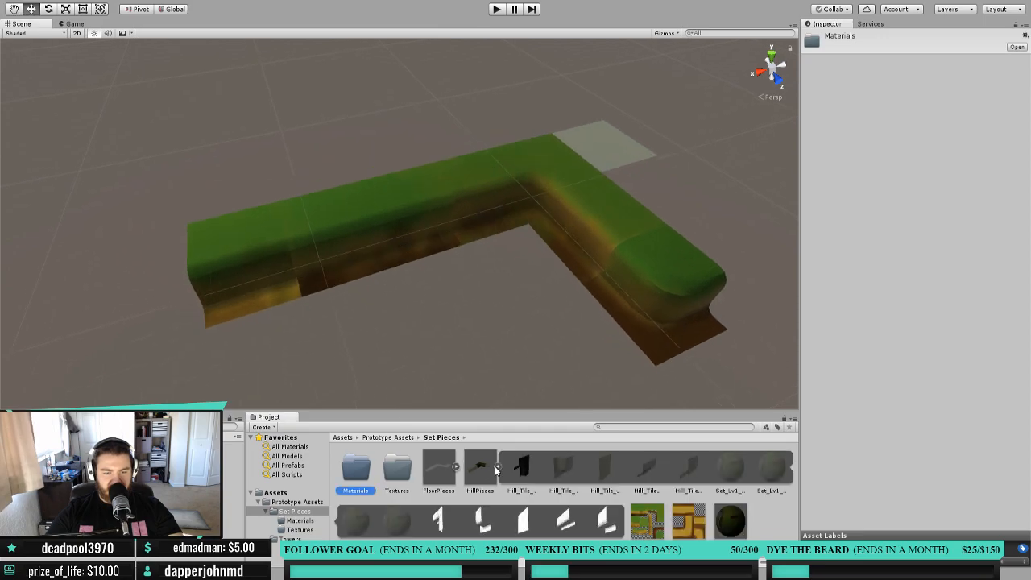
{"action": "left_click", "coordinate": [738, 477]}
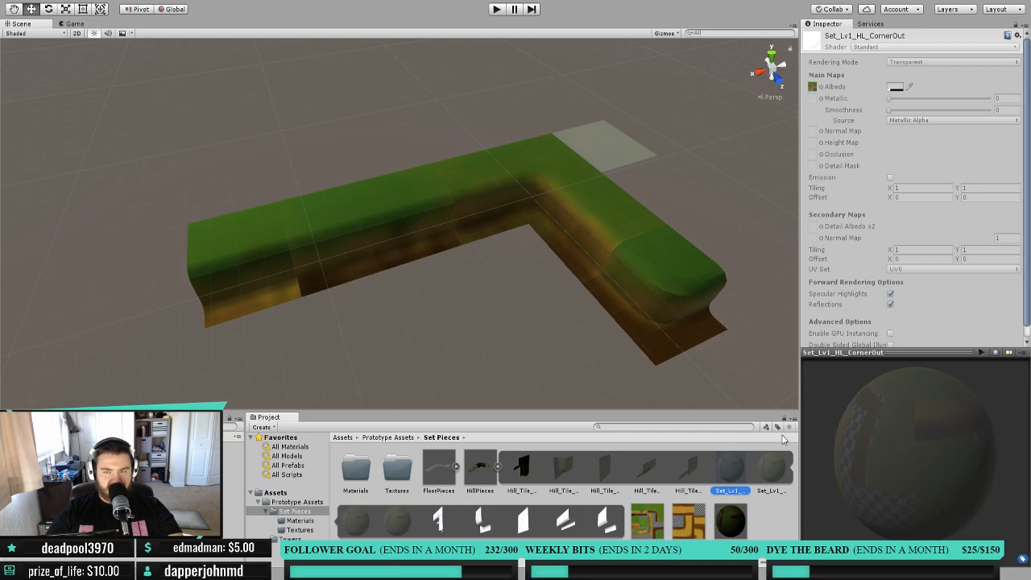
{"action": "left_click", "coordinate": [726, 530]}
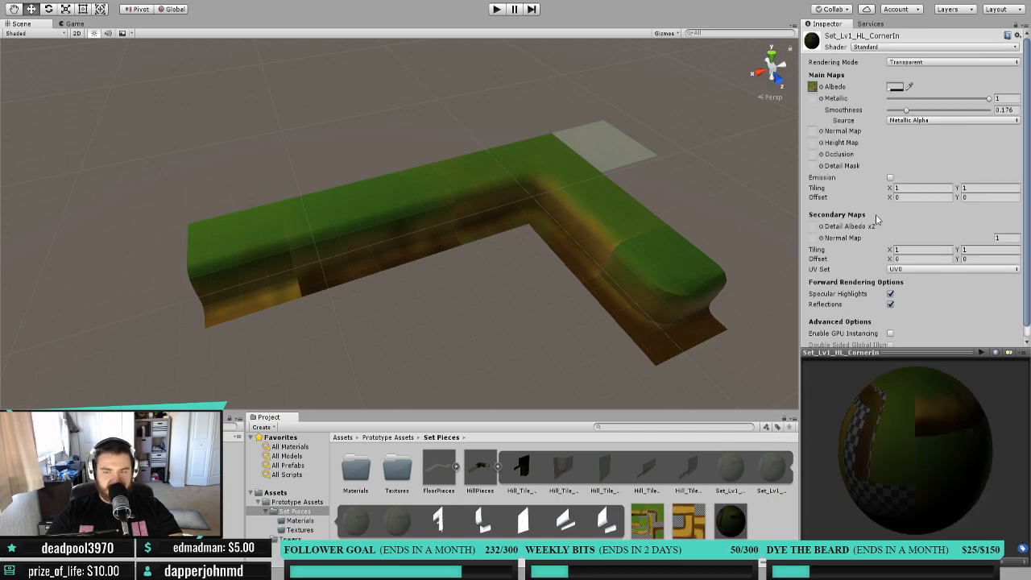
{"action": "left_click_drag", "start_coordinate": [939, 415], "coordinate": [854, 431]}
{"action": "left_click_drag", "start_coordinate": [836, 387], "coordinate": [921, 417]}
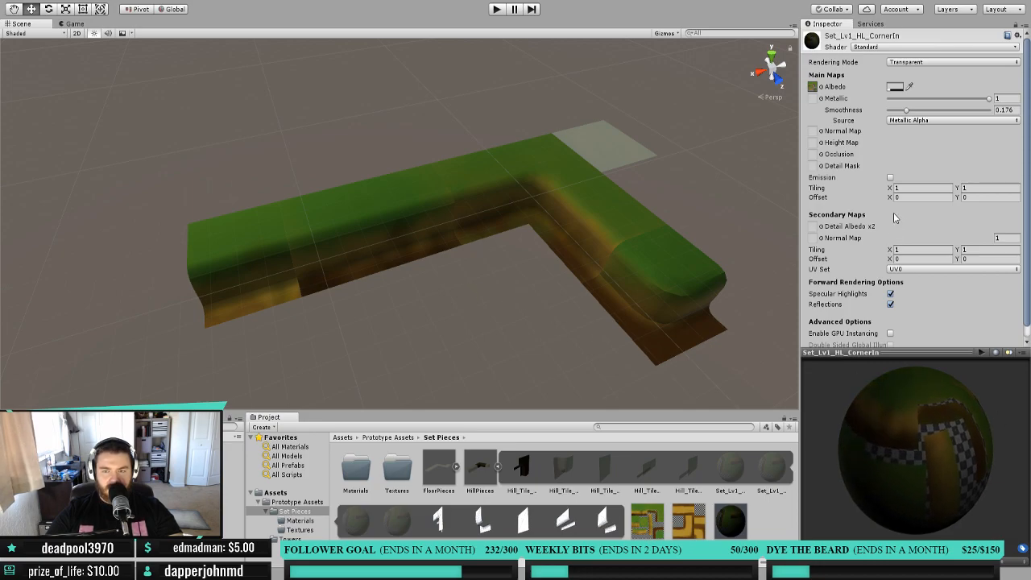
Set the Set_Lv1_HL_CornerIn material to Opaque rendering, with Metallic about 0.108 and Smoothness 0.
{"action": "mouse_move", "coordinate": [988, 99]}
{"action": "left_mouse_down"}
{"action": "mouse_move", "coordinate": [959, 102]}
{"action": "mouse_move", "coordinate": [974, 104]}
{"action": "left_mouse_up"}
{"action": "middle_click_drag", "start_coordinate": [581, 172], "coordinate": [621, 145]}
{"action": "left_click", "coordinate": [948, 61]}
{"action": "left_click", "coordinate": [934, 78]}
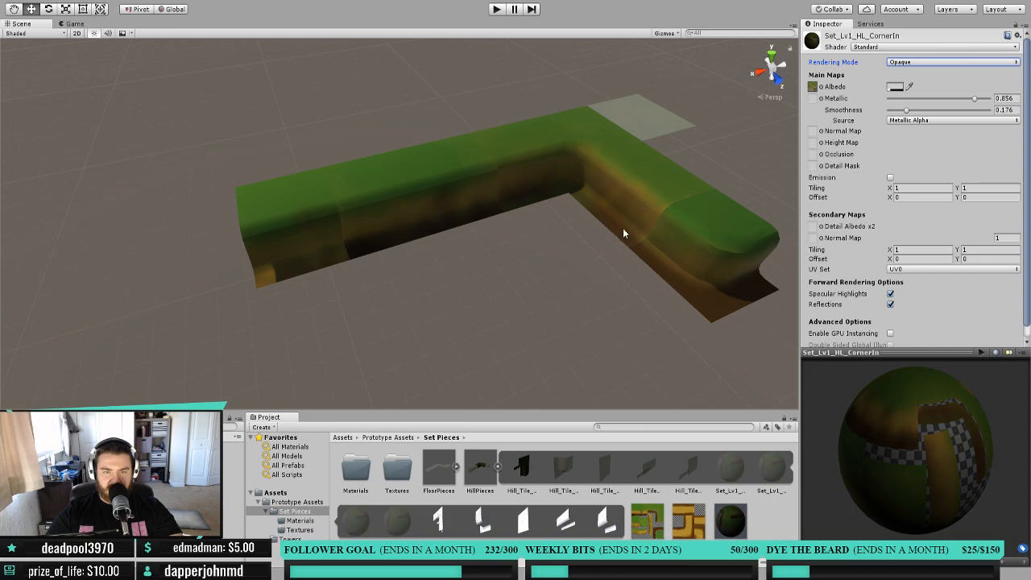
{"action": "middle_click_drag", "start_coordinate": [626, 230], "coordinate": [644, 232]}
{"action": "left_click_drag", "start_coordinate": [975, 100], "coordinate": [903, 103]}
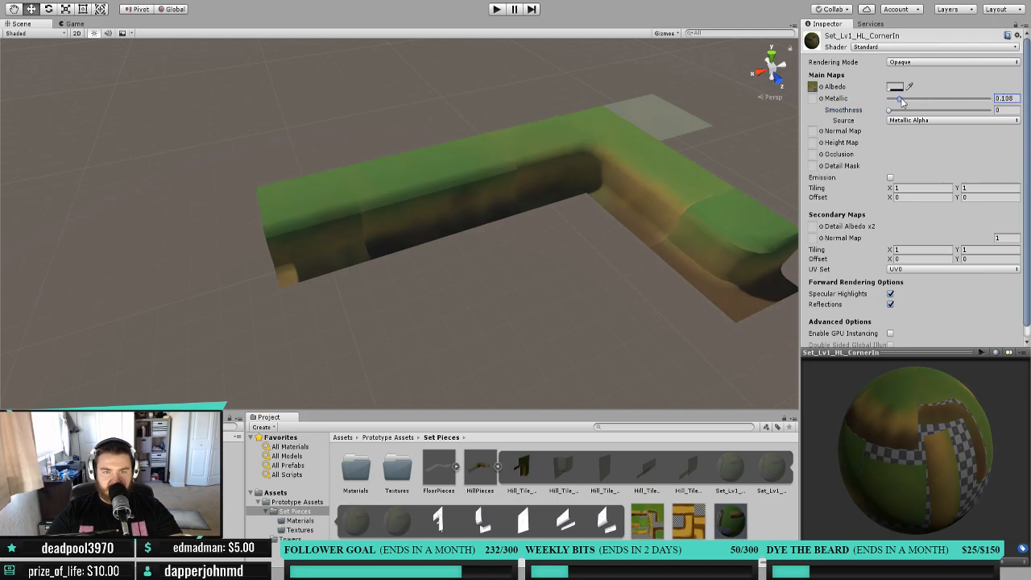
Try the Fade rendering mode on the Set_Lv1_HL_CornerIn material and return it to Opaque.
{"action": "left_click", "coordinate": [990, 64]}
{"action": "left_click", "coordinate": [942, 105]}
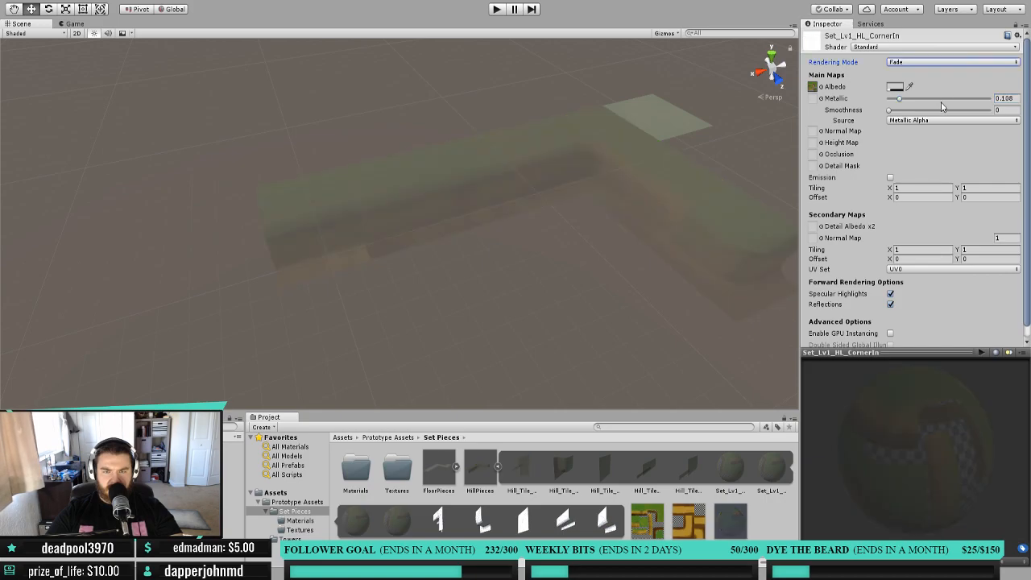
{"action": "left_click", "coordinate": [948, 63]}
{"action": "left_click", "coordinate": [934, 79]}
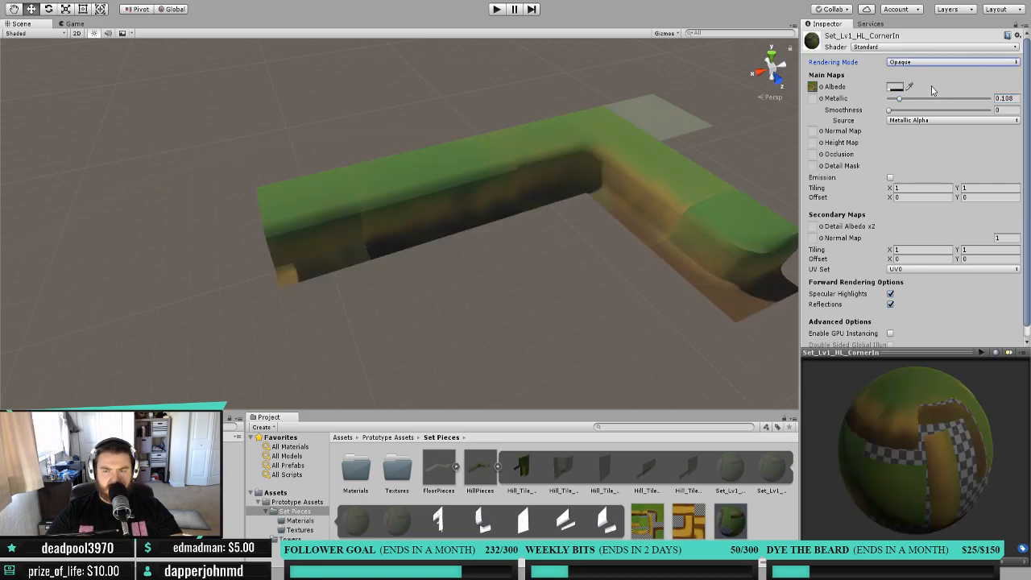
Raise the material's Metallic value slightly and apply the Set_Lv1_HL_CornerIn material to Hill_Tile_Top.
{"action": "left_click_drag", "start_coordinate": [899, 99], "coordinate": [907, 100]}
{"action": "middle_click_drag", "start_coordinate": [701, 252], "coordinate": [583, 258]}
{"action": "middle_click_drag", "start_coordinate": [470, 301], "coordinate": [487, 254]}
{"action": "right_click_drag", "start_coordinate": [529, 261], "coordinate": [506, 256]}
{"action": "left_click", "coordinate": [626, 134]}
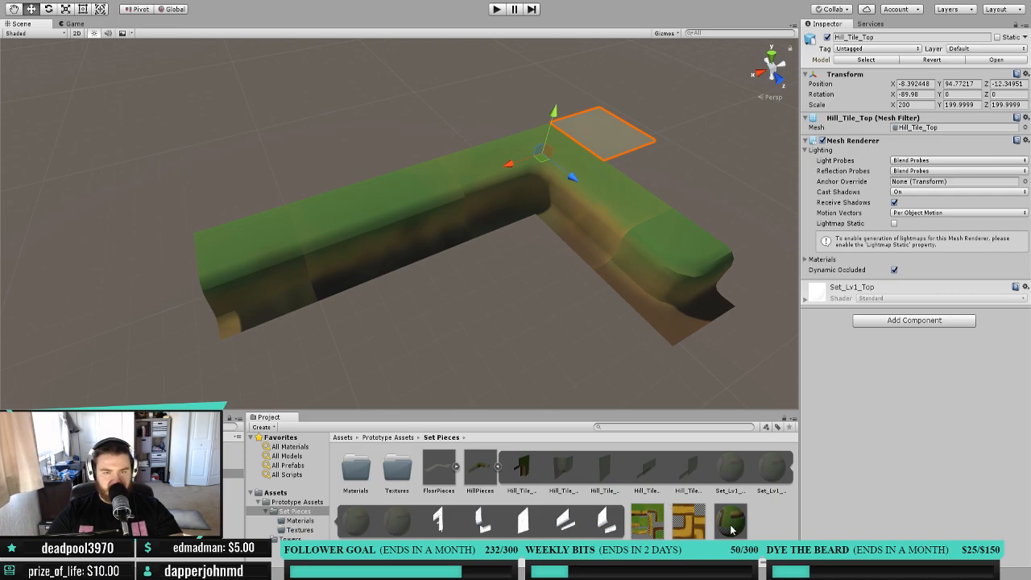
{"action": "left_click_drag", "start_coordinate": [732, 532], "coordinate": [600, 141]}
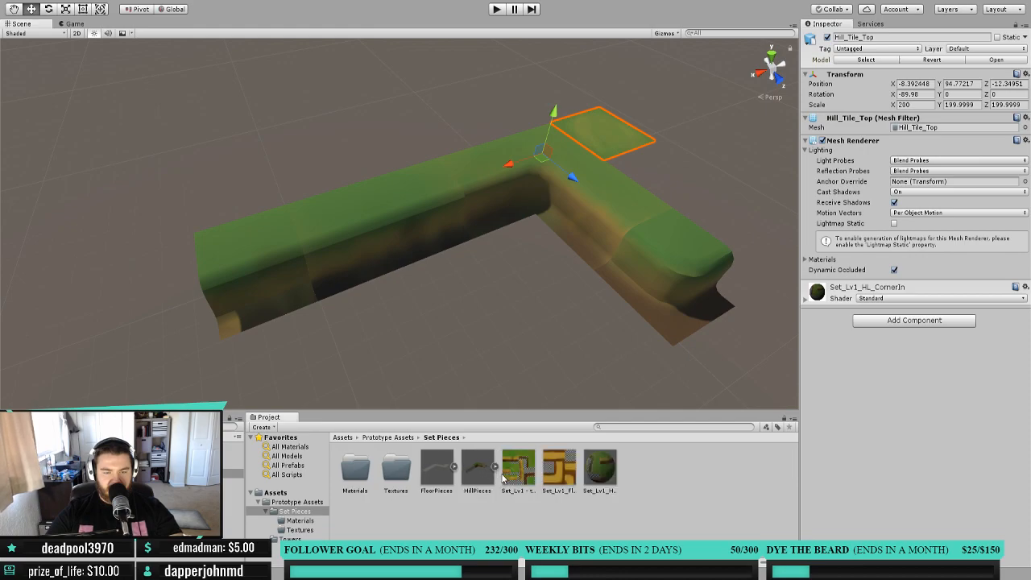
Move the two Set_Lv1 textures into the Textures folder and the Set_Lv1_HL_CornerIn material into the Materials folder.
{"action": "left_click", "coordinate": [520, 475]}
{"action": "left_click", "coordinate": [559, 475], "text": "ctrl"}
{"action": "left_click_drag", "start_coordinate": [560, 476], "coordinate": [354, 472]}
{"action": "left_click", "coordinate": [520, 472]}
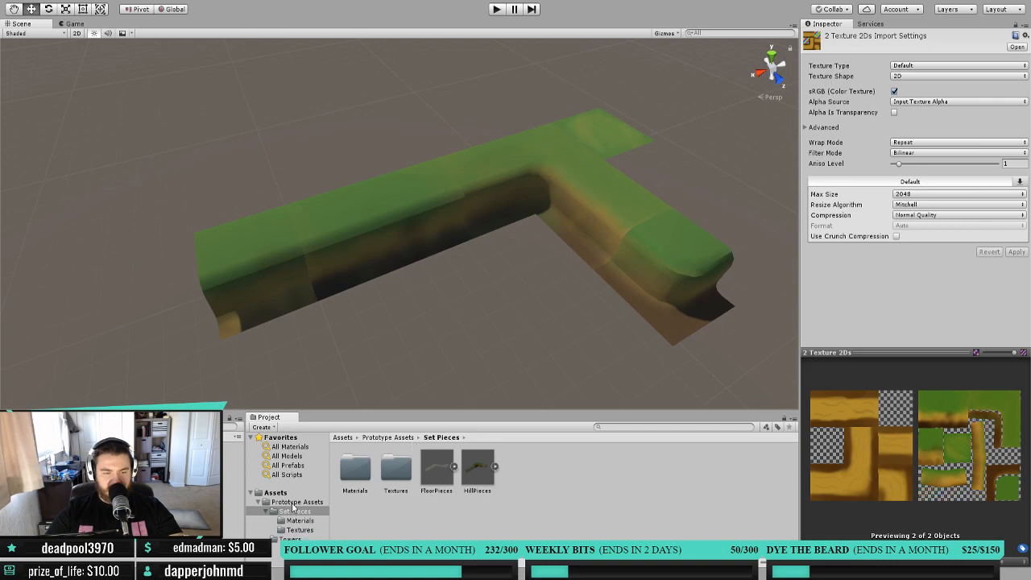
Create a folder named Prefabs inside the Textures folder of Set Pieces.
{"action": "left_click", "coordinate": [264, 427]}
{"action": "left_click", "coordinate": [302, 42]}
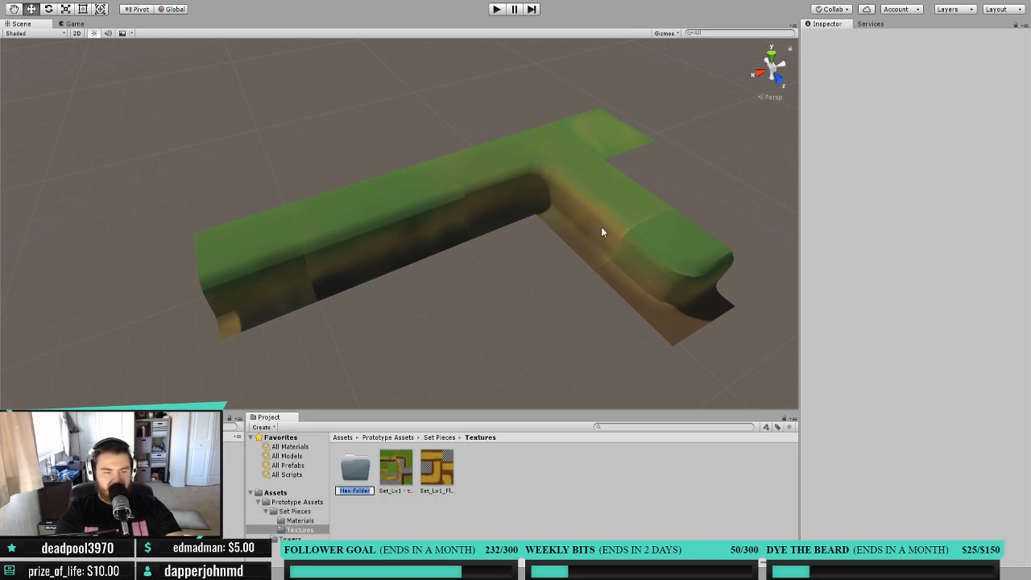
{"action": "type", "text": "Prefabs"}
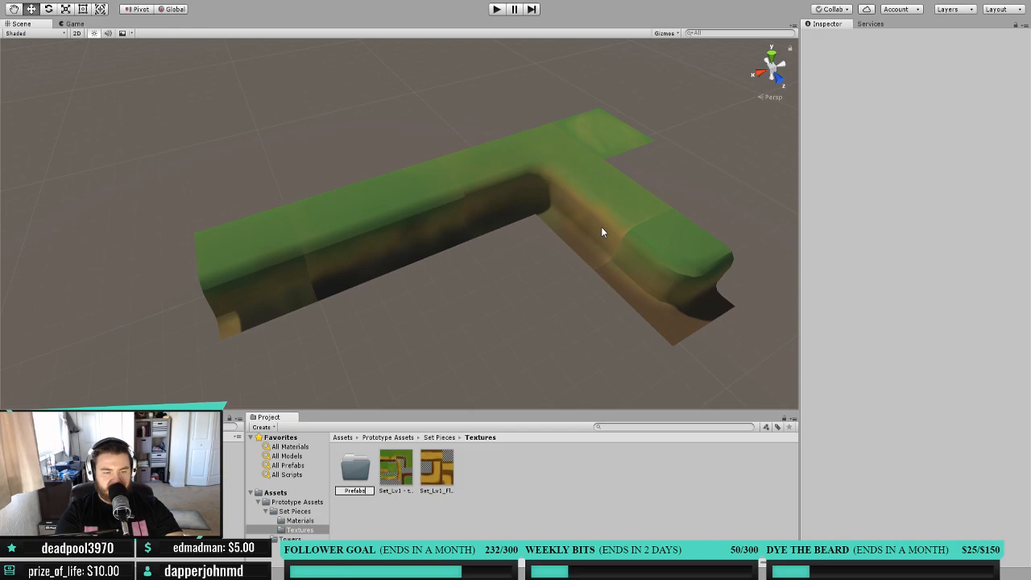
{"action": "key", "text": "Return"}
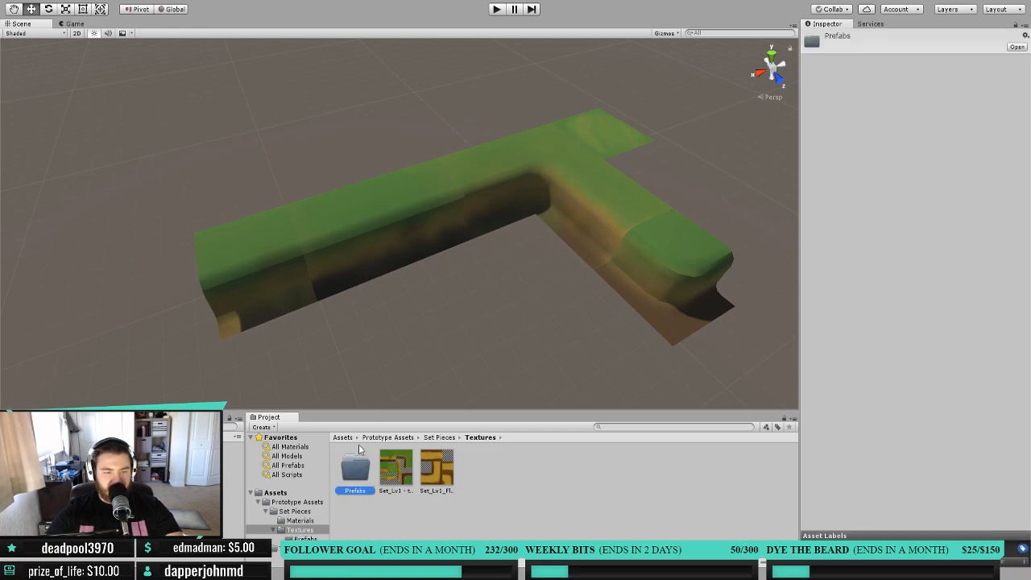
Move the Prefabs folder out of Textures into Set Pieces, and open it.
{"action": "left_click_drag", "start_coordinate": [356, 468], "coordinate": [295, 511]}
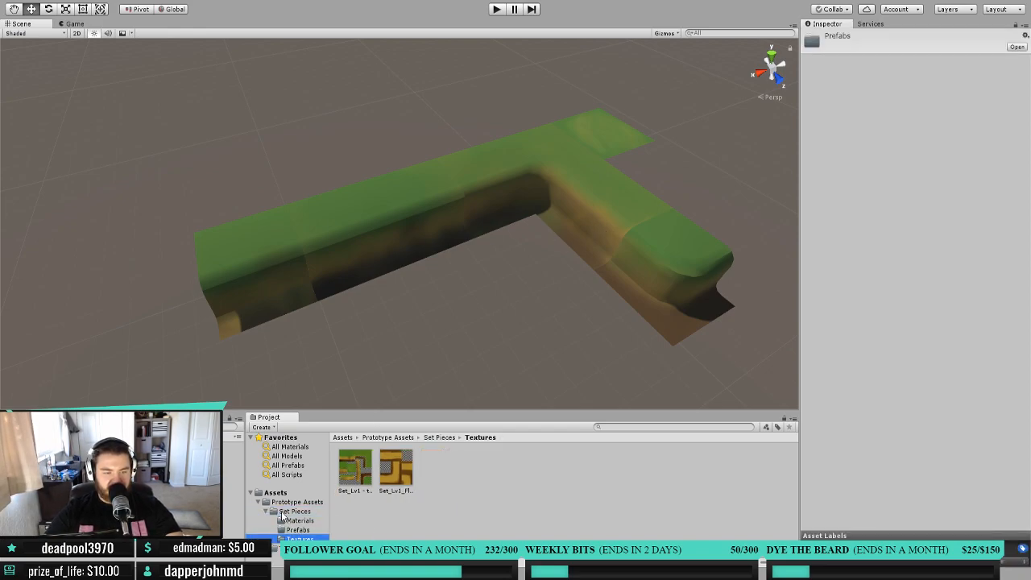
{"action": "left_click", "coordinate": [444, 438]}
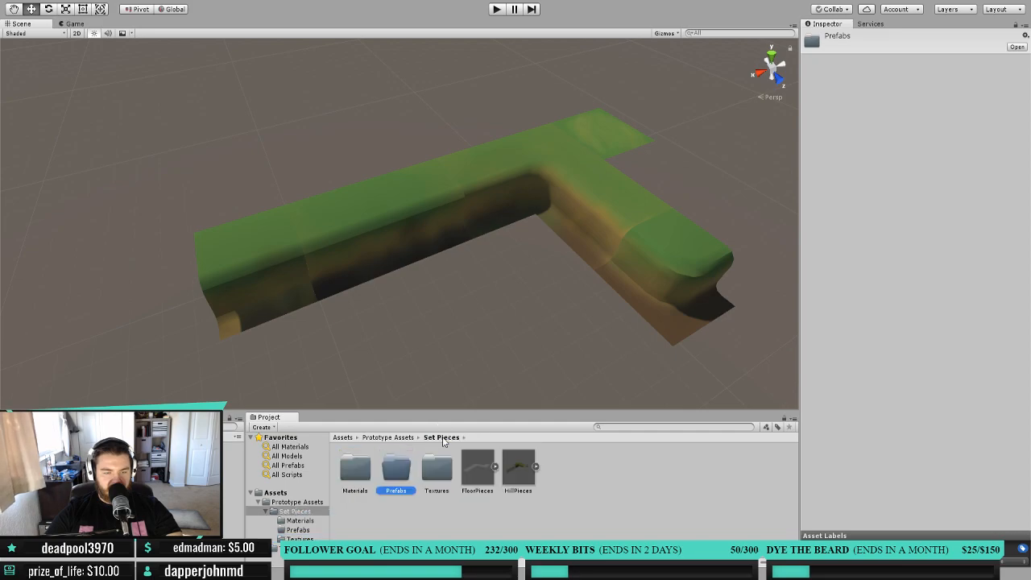
{"action": "double_click", "coordinate": [395, 480]}
Make prefabs of the Hill_Tile Corner_In, Corner_Out, Top, Wall_Double and Wall_Single.000 scene objects in the Prefabs folder.
{"action": "left_click", "coordinate": [232, 455]}
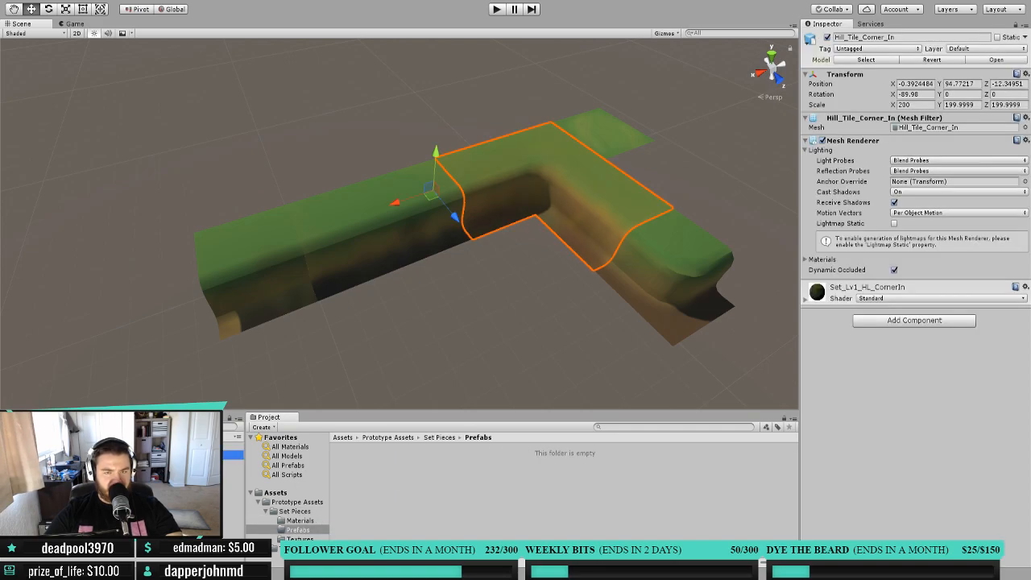
{"action": "left_click_drag", "start_coordinate": [231, 455], "coordinate": [387, 465]}
{"action": "left_click_drag", "start_coordinate": [233, 465], "coordinate": [420, 482]}
{"action": "left_click_drag", "start_coordinate": [227, 475], "coordinate": [472, 475]}
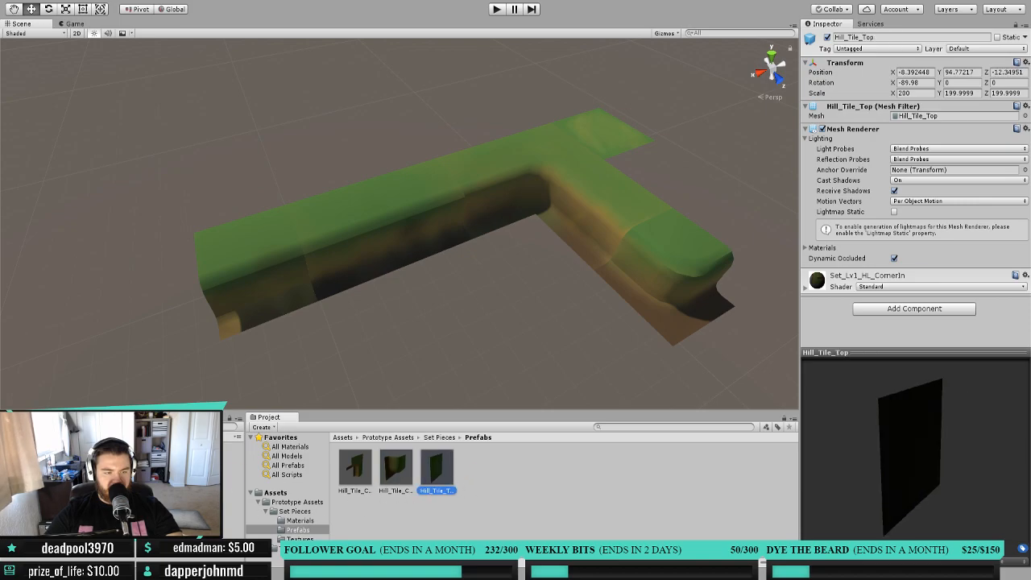
{"action": "left_click_drag", "start_coordinate": [232, 482], "coordinate": [501, 499]}
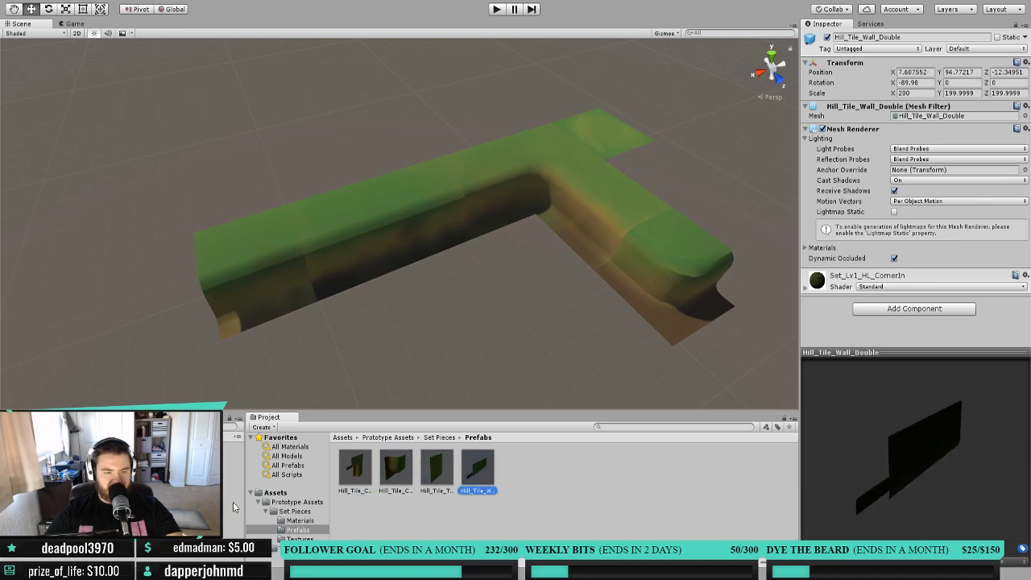
{"action": "left_click_drag", "start_coordinate": [233, 492], "coordinate": [561, 509]}
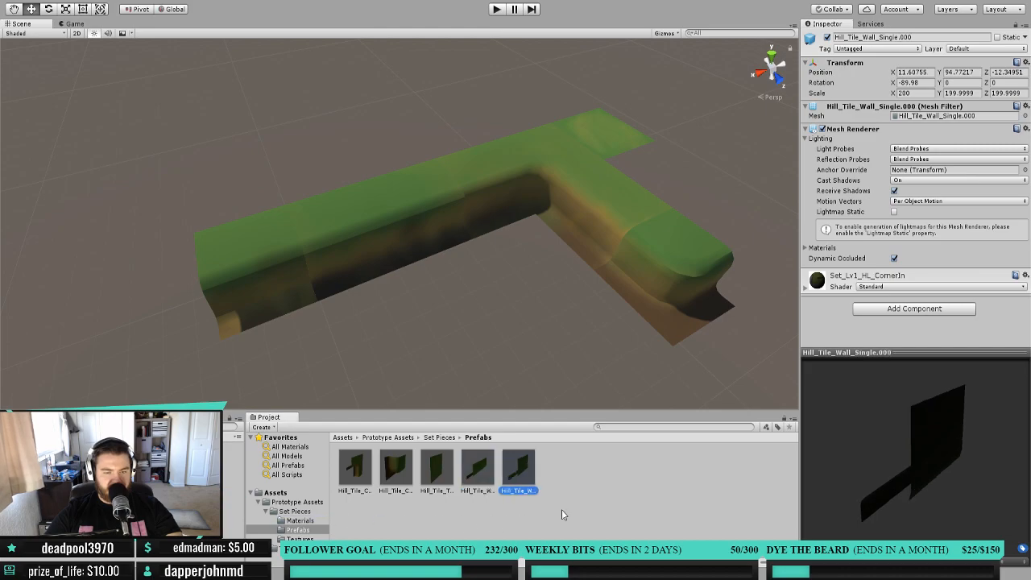
Place a Hill_Tile_Corner_Out prefab in the scene beside the hill and lower it to about Y 94.69.
{"action": "left_click_drag", "start_coordinate": [388, 475], "coordinate": [497, 299]}
{"action": "middle_click_drag", "start_coordinate": [475, 372], "coordinate": [546, 315]}
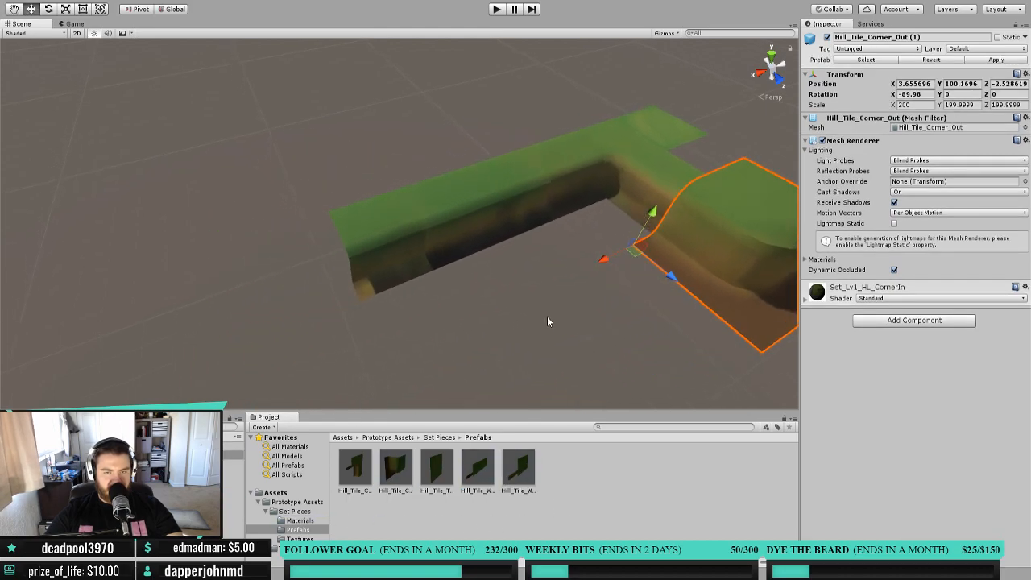
{"action": "left_click_drag", "start_coordinate": [654, 216], "coordinate": [596, 330]}
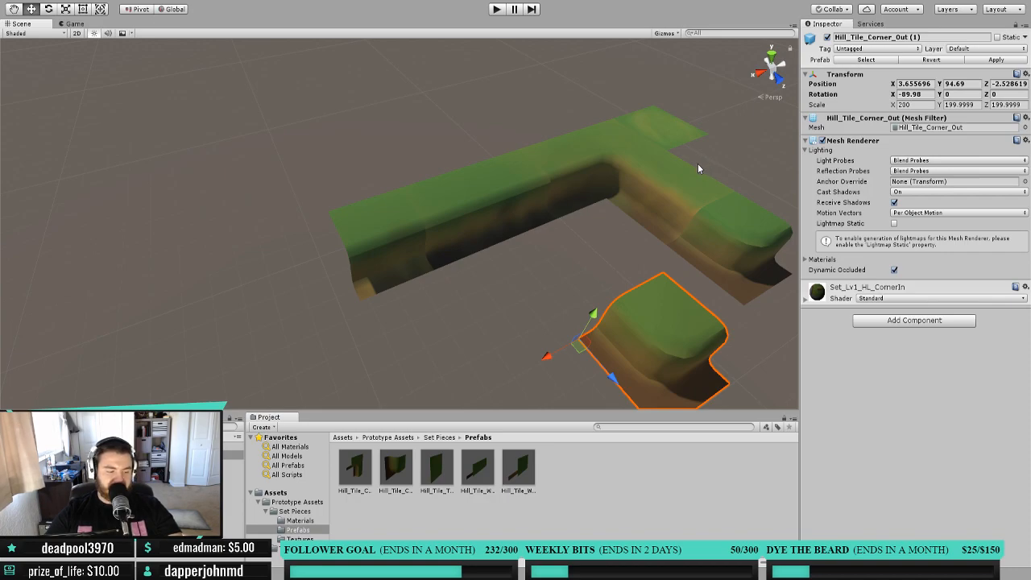
{"action": "scroll", "coordinate": [644, 234], "scroll_direction": "down", "scroll_amount": 4}
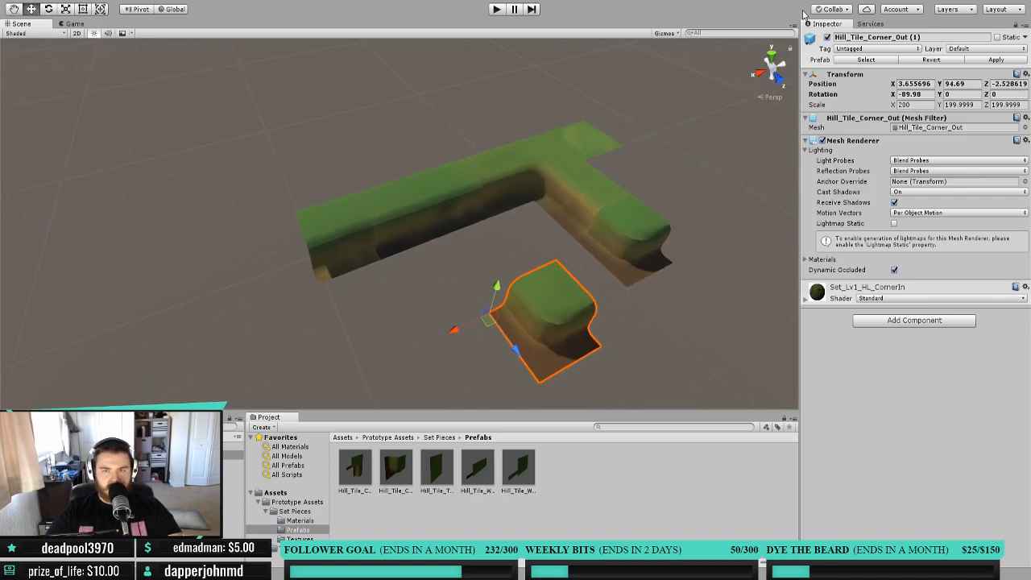
Switch the scene to the top view and set the placed corner tile's X rotation to -90.
{"action": "left_click", "coordinate": [770, 56]}
{"action": "middle_click_drag", "start_coordinate": [458, 125], "coordinate": [506, 203]}
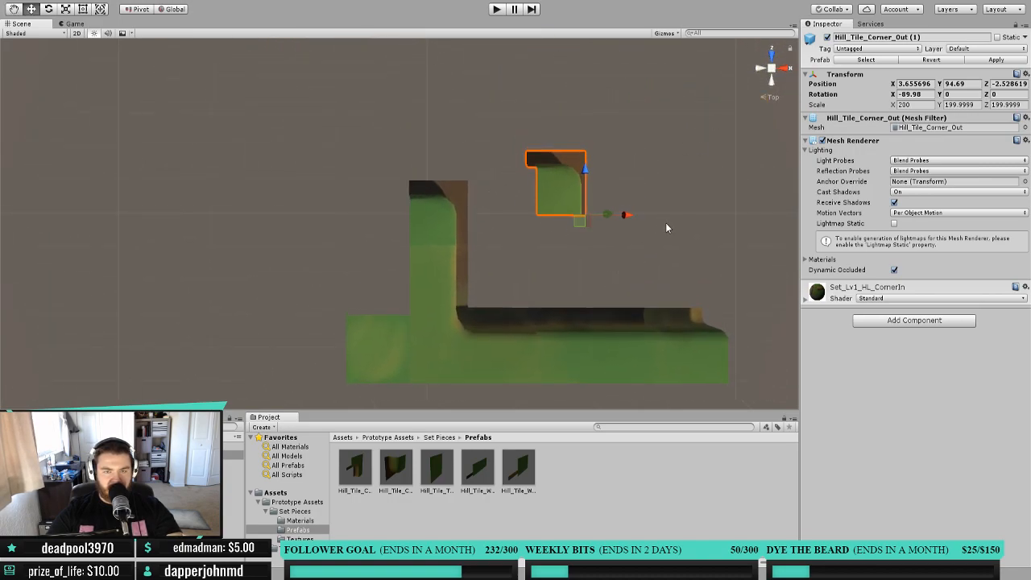
{"action": "key", "text": "t"}
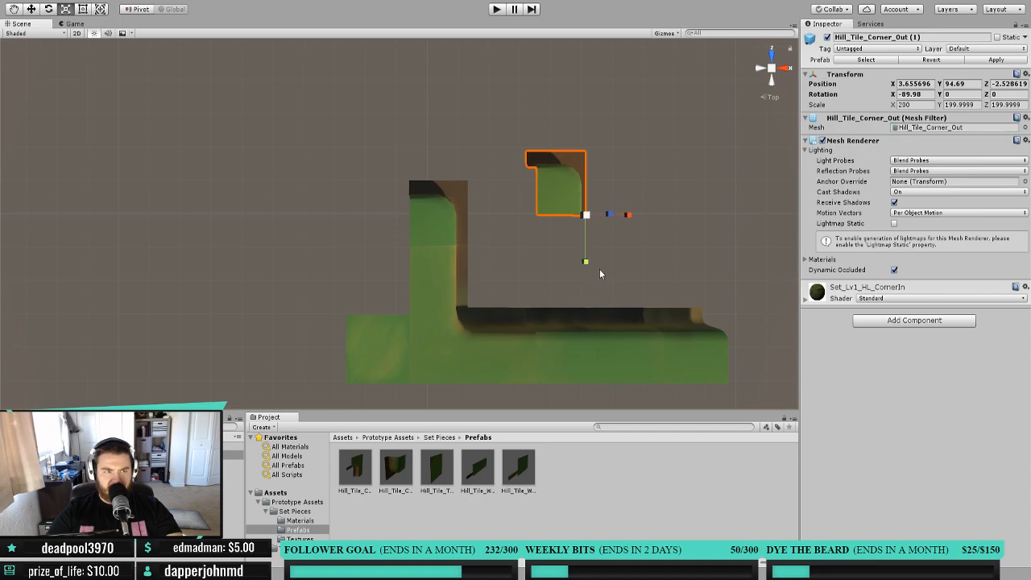
{"action": "key", "text": "e"}
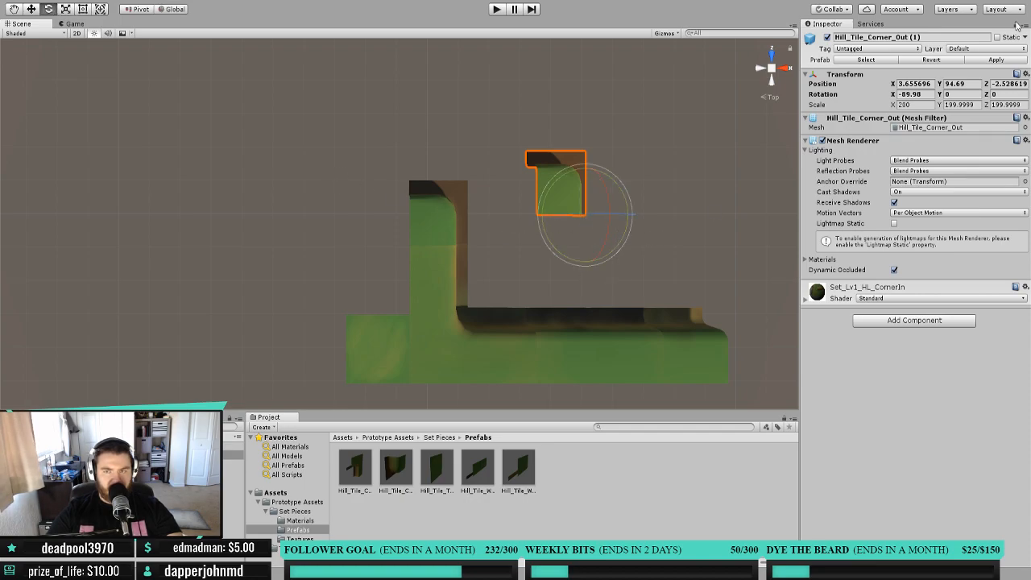
{"action": "left_click", "coordinate": [923, 94]}
{"action": "type", "text": "0"}
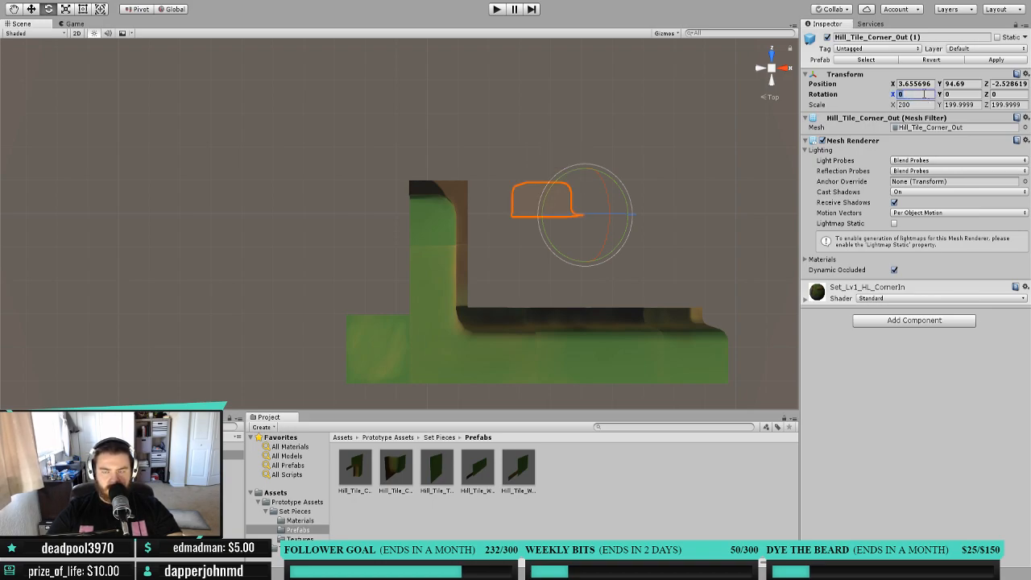
{"action": "type", "text": "90"}
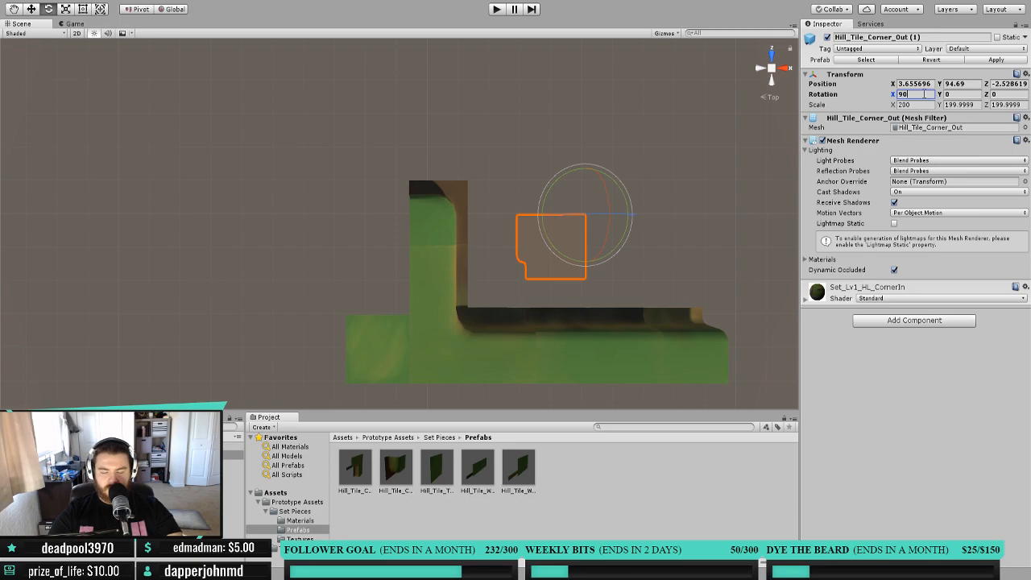
{"action": "key", "text": "BackSpace"}
{"action": "key", "text": "BackSpace"}
{"action": "type", "text": "-90"}
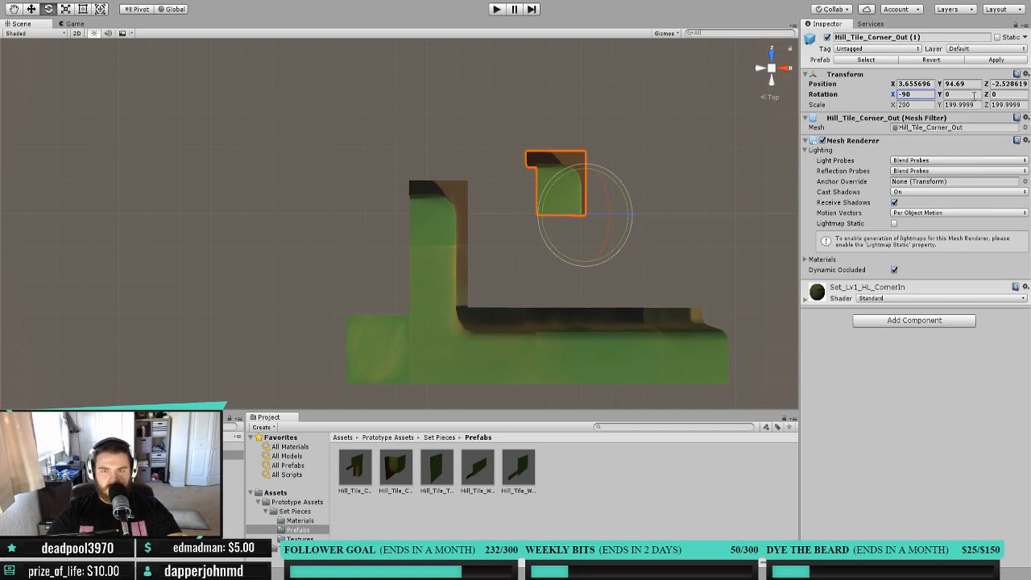
Set the placed corner tile's Y rotation to -90.
{"action": "left_click", "coordinate": [953, 95]}
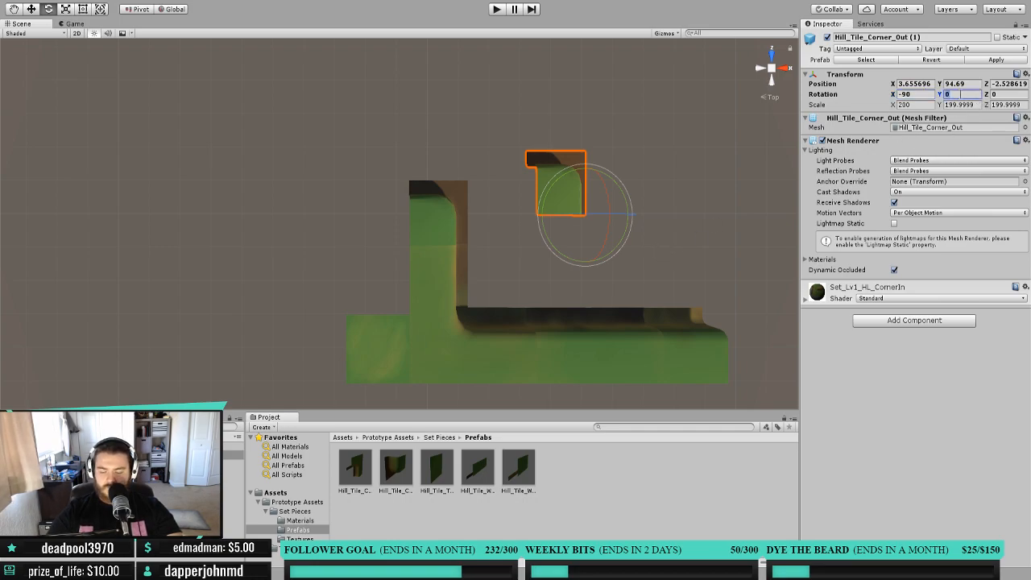
{"action": "type", "text": "90"}
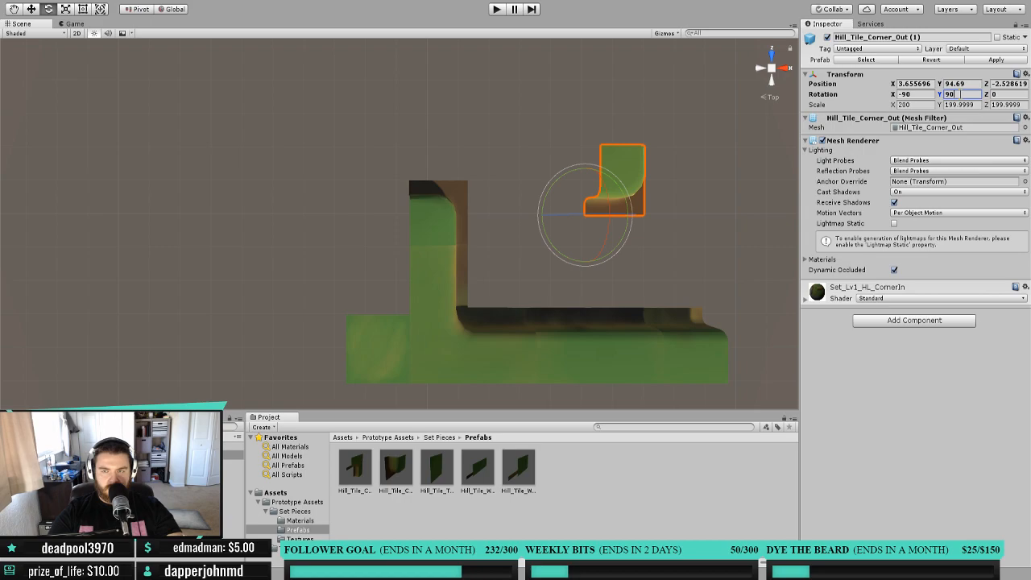
{"action": "type", "text": "-"}
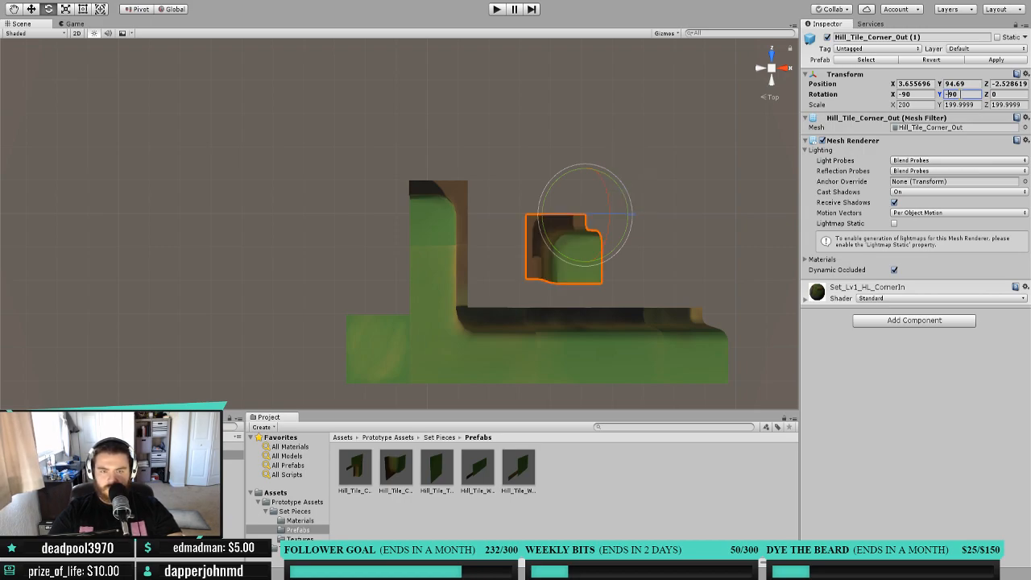
Move the placed Hill_Tile_Corner_Out copy against the end of the hill at X -8.46, Z -0.5.
{"action": "left_click", "coordinate": [36, 21]}
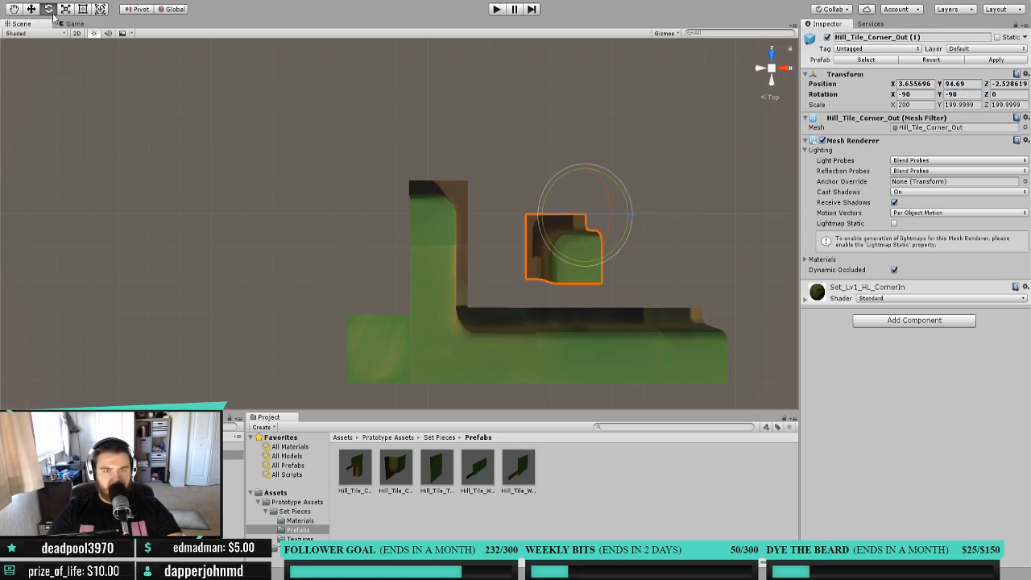
{"action": "key", "text": "w"}
{"action": "left_click_drag", "start_coordinate": [640, 217], "coordinate": [463, 218]}
{"action": "left_click_drag", "start_coordinate": [405, 168], "coordinate": [407, 137]}
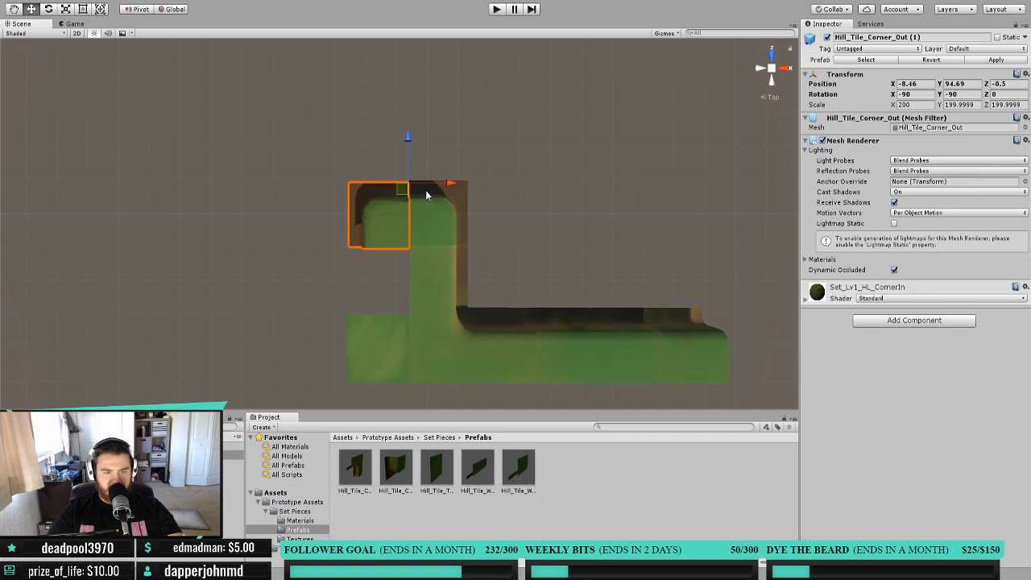
Raise the placed corner tile copy to Y 94.769 and shift it along the hill to X -9.402.
{"action": "left_click_drag", "start_coordinate": [446, 190], "coordinate": [489, 237], "text": "alt"}
{"action": "middle_click_drag", "start_coordinate": [489, 236], "coordinate": [497, 61]}
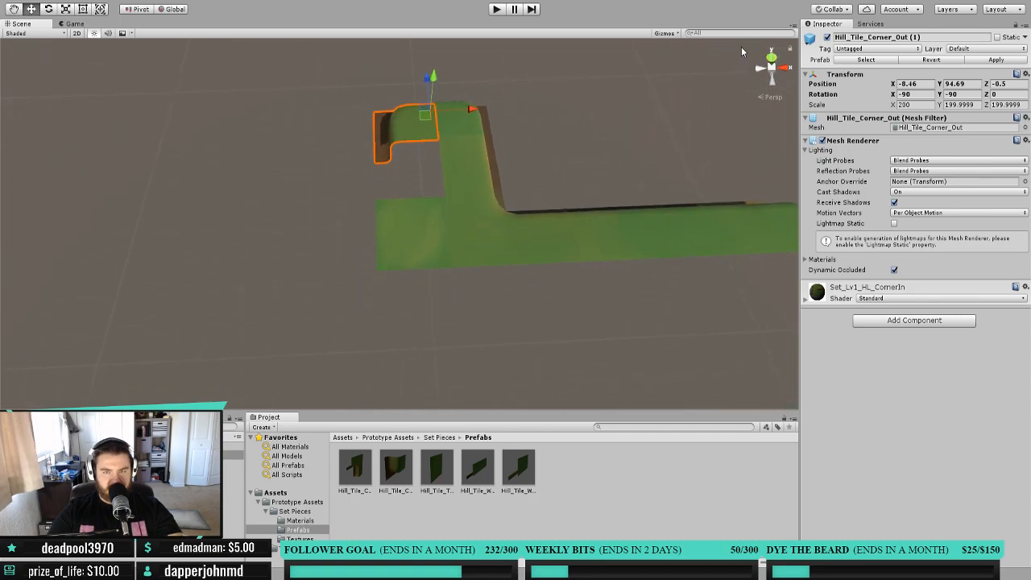
{"action": "left_click", "coordinate": [775, 71]}
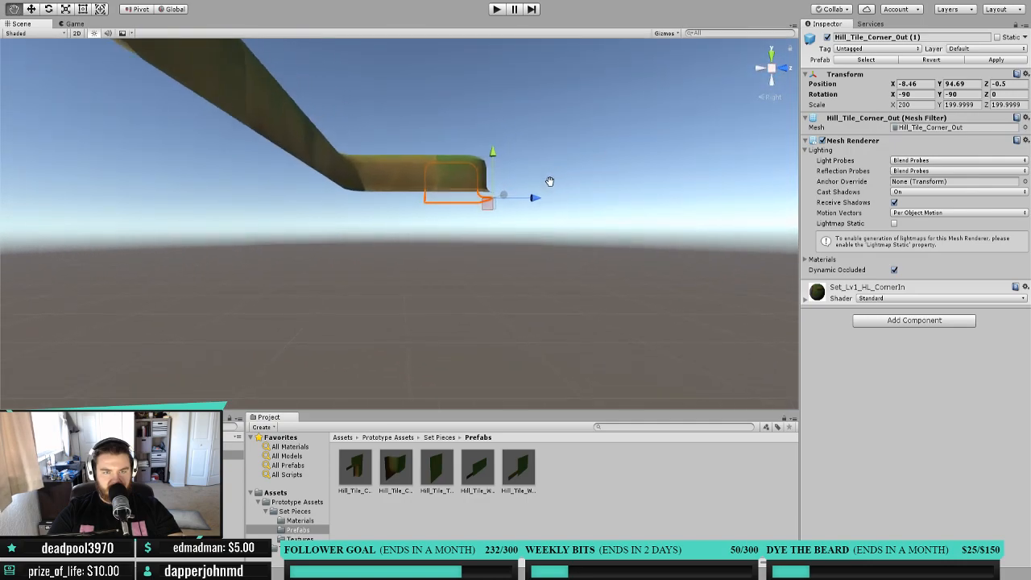
{"action": "middle_click_drag", "start_coordinate": [548, 180], "coordinate": [521, 255]}
{"action": "left_click_drag", "start_coordinate": [522, 255], "coordinate": [479, 274], "text": "alt"}
{"action": "left_click_drag", "start_coordinate": [528, 235], "coordinate": [525, 229]}
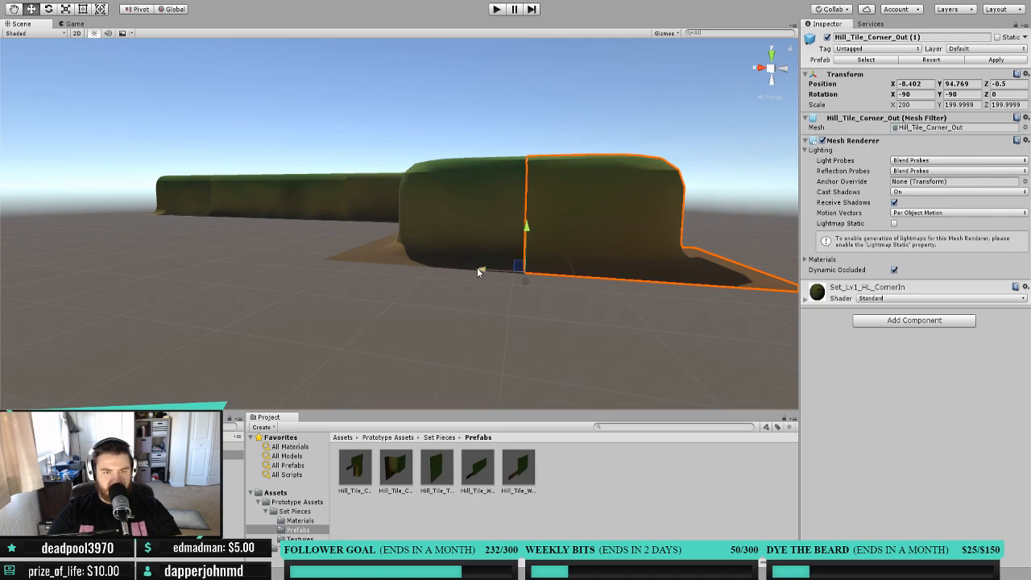
{"action": "left_click_drag", "start_coordinate": [481, 270], "coordinate": [428, 267], "text": "ctrl"}
{"action": "left_click_drag", "start_coordinate": [502, 266], "coordinate": [530, 267], "text": "ctrl"}
Move the original Hill_Tile_Corner_Out sideways against the placed copy, to X -5.39.
{"action": "middle_click_drag", "start_coordinate": [504, 224], "coordinate": [533, 312]}
{"action": "right_click_drag", "start_coordinate": [496, 174], "coordinate": [471, 245]}
{"action": "left_click", "coordinate": [395, 256]}
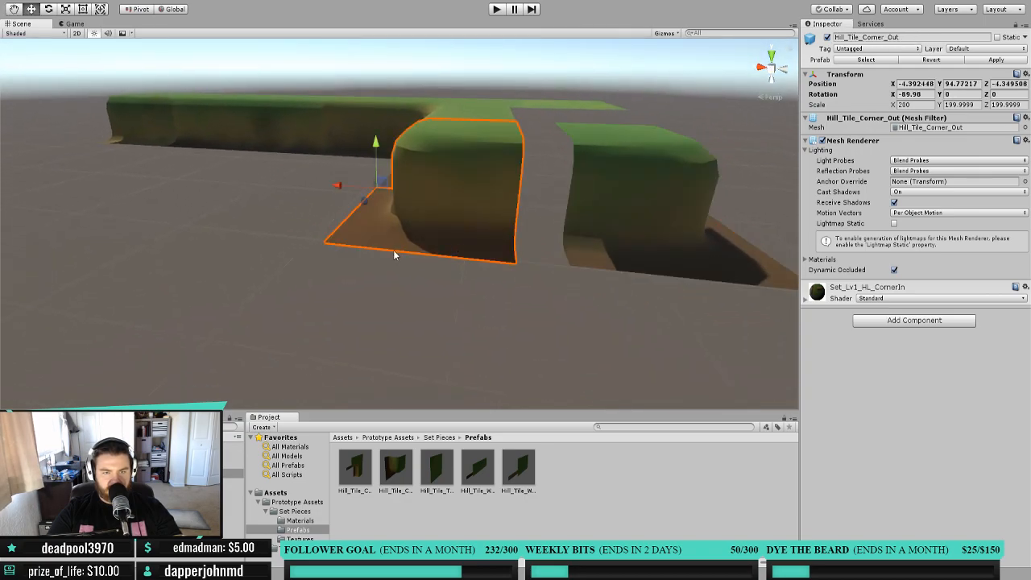
{"action": "left_click_drag", "start_coordinate": [334, 190], "coordinate": [375, 192], "text": "ctrl"}
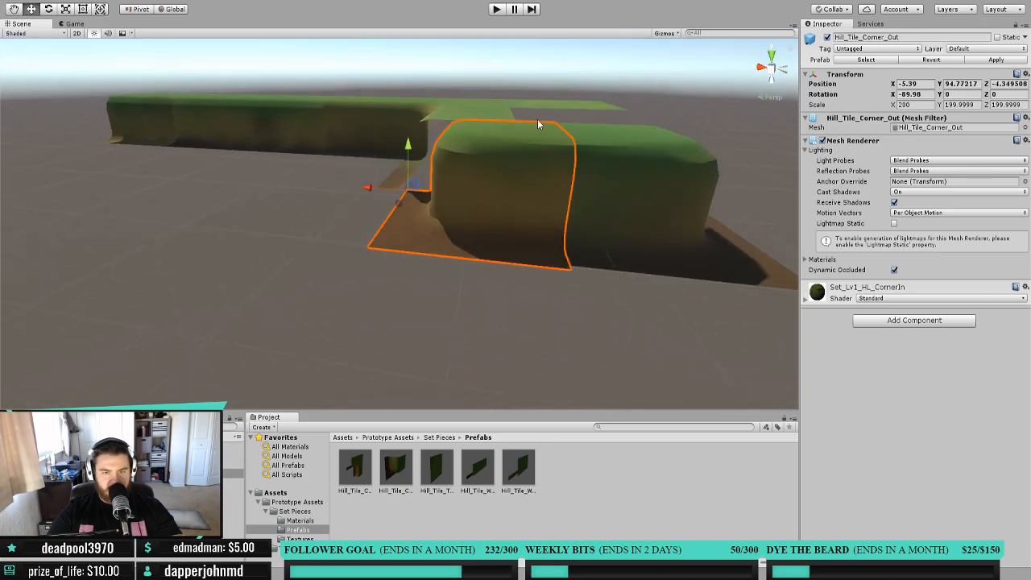
Shift Hill_Tile_Top one unit sideways and move Hill_Tile_Corner_In to X -1.39 to line up with the outer corner.
{"action": "middle_click_drag", "start_coordinate": [537, 121], "coordinate": [541, 159]}
{"action": "left_click", "coordinate": [471, 198]}
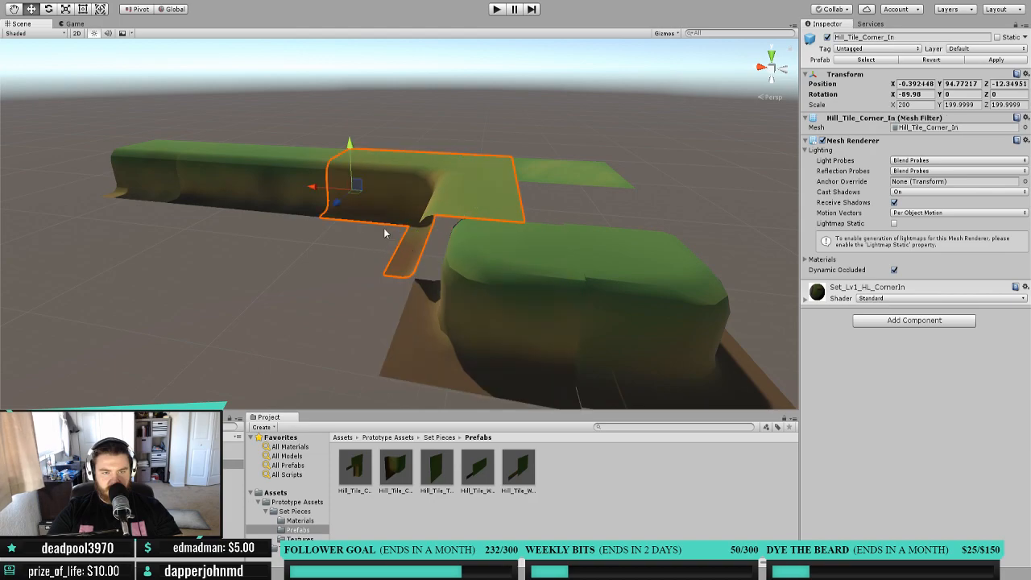
{"action": "left_click", "coordinate": [547, 173]}
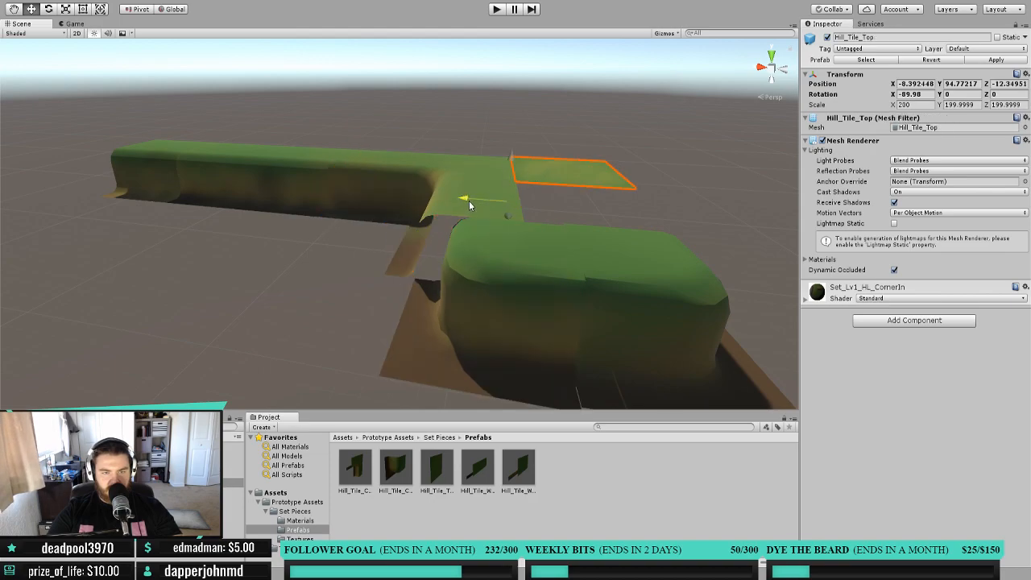
{"action": "left_click_drag", "start_coordinate": [467, 201], "coordinate": [486, 199], "text": "ctrl"}
{"action": "left_click", "coordinate": [427, 179]}
{"action": "left_click_drag", "start_coordinate": [325, 190], "coordinate": [333, 188], "text": "ctrl"}
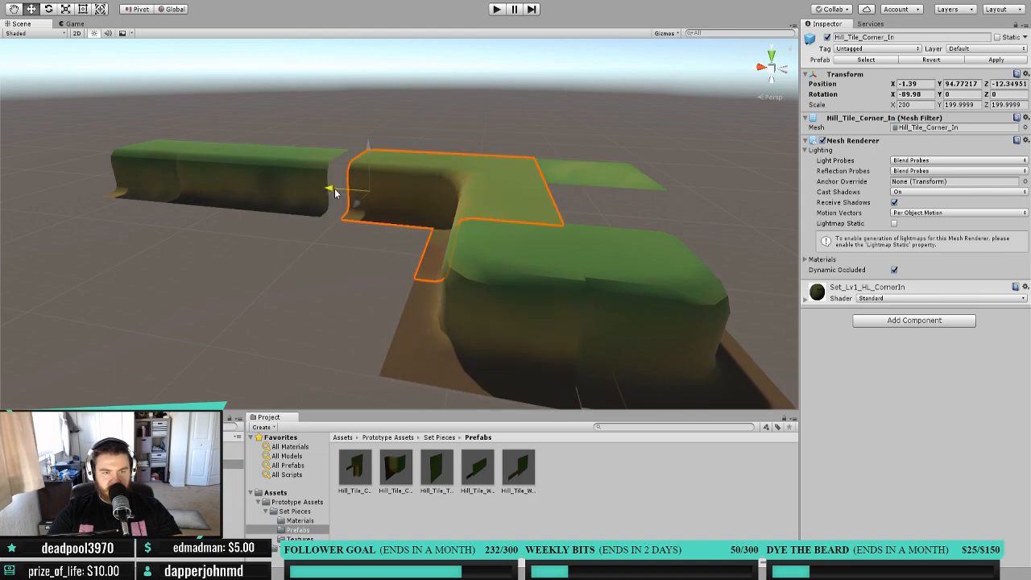
Close the gap in the hill wall by moving Hill_Tile_Wall_Double to X 6.61 and Hill_Tile_Wall_Single.000 to X 10.61.
{"action": "left_click", "coordinate": [283, 168]}
{"action": "left_click_drag", "start_coordinate": [186, 180], "coordinate": [204, 182], "text": "ctrl"}
{"action": "left_click", "coordinate": [117, 171]}
{"action": "left_click_drag", "start_coordinate": [130, 172], "coordinate": [146, 174], "text": "ctrl"}
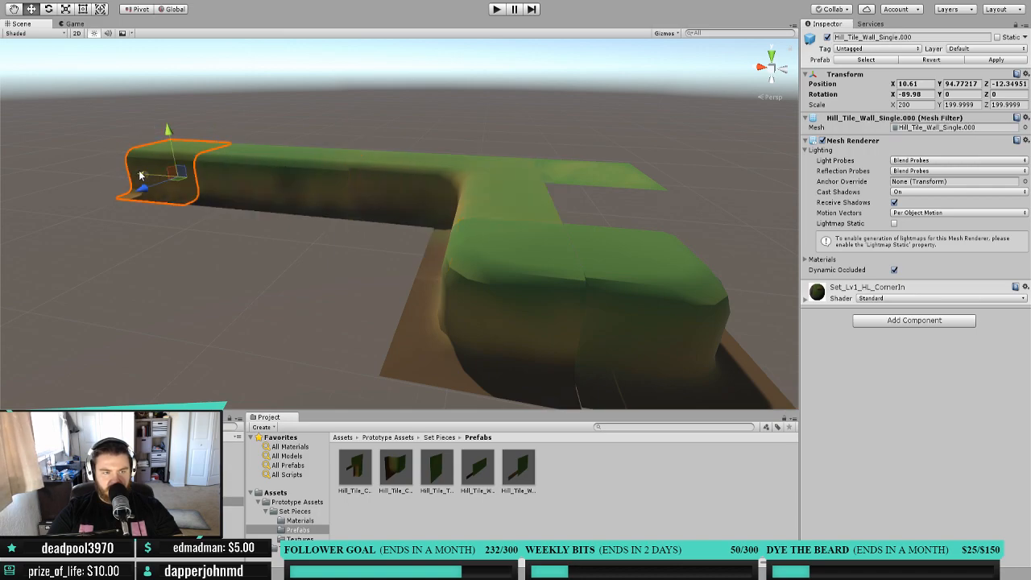
Move the placed corner tile copy to Z 0.5 and the original Hill_Tile_Corner_Out to Z -3.35.
{"action": "right_click_drag", "start_coordinate": [609, 126], "coordinate": [610, 208]}
{"action": "mouse_move", "coordinate": [586, 159]}
{"action": "middle_mouse_down"}
{"action": "mouse_move", "coordinate": [527, 240]}
{"action": "mouse_move", "coordinate": [560, 157]}
{"action": "mouse_move", "coordinate": [573, 166]}
{"action": "middle_mouse_up"}
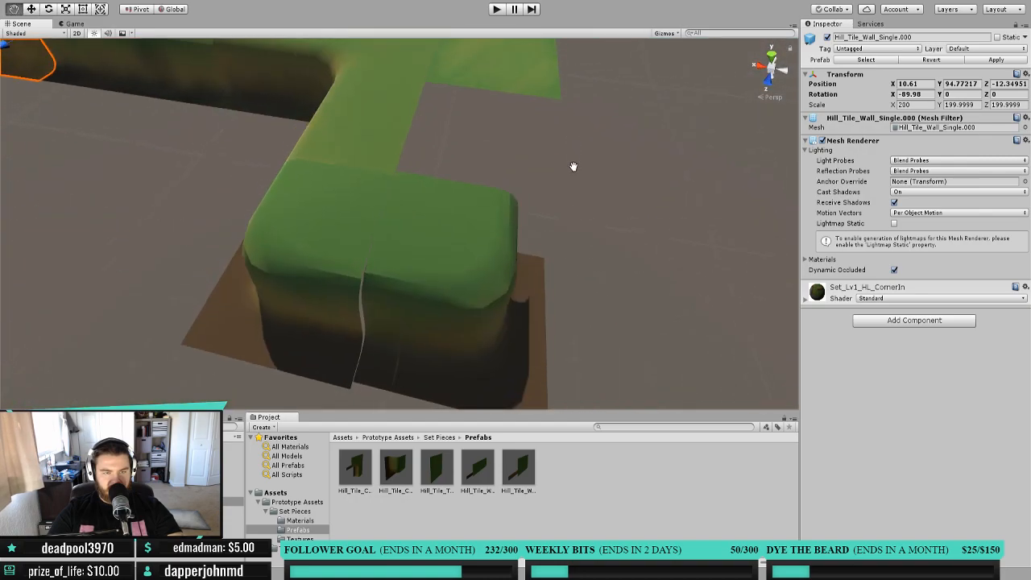
{"action": "left_click", "coordinate": [443, 247]}
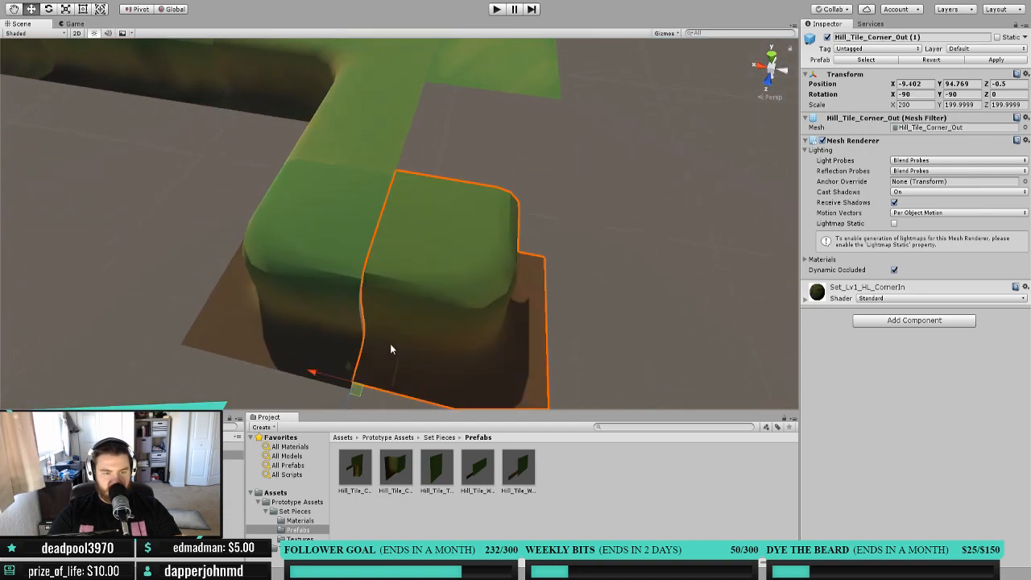
{"action": "scroll", "coordinate": [390, 343], "scroll_direction": "down", "scroll_amount": 2}
{"action": "left_click_drag", "start_coordinate": [342, 424], "coordinate": [347, 424]}
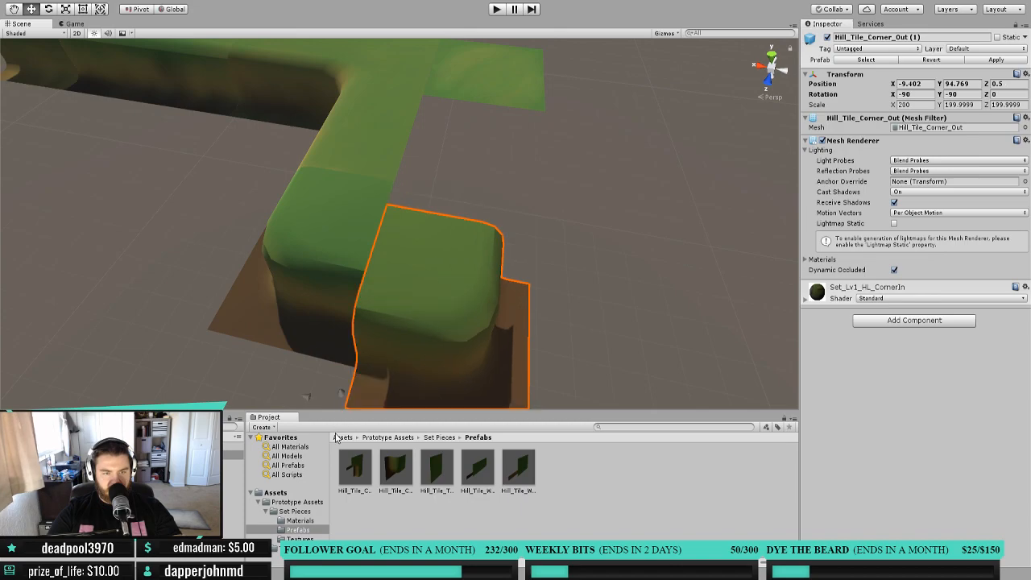
{"action": "left_click", "coordinate": [320, 305]}
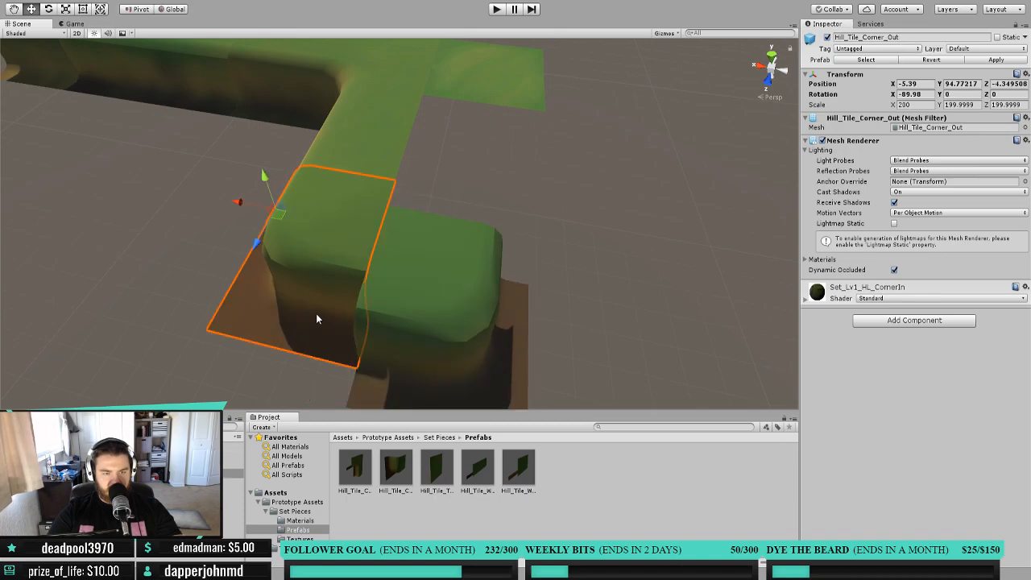
{"action": "left_click_drag", "start_coordinate": [255, 248], "coordinate": [239, 269]}
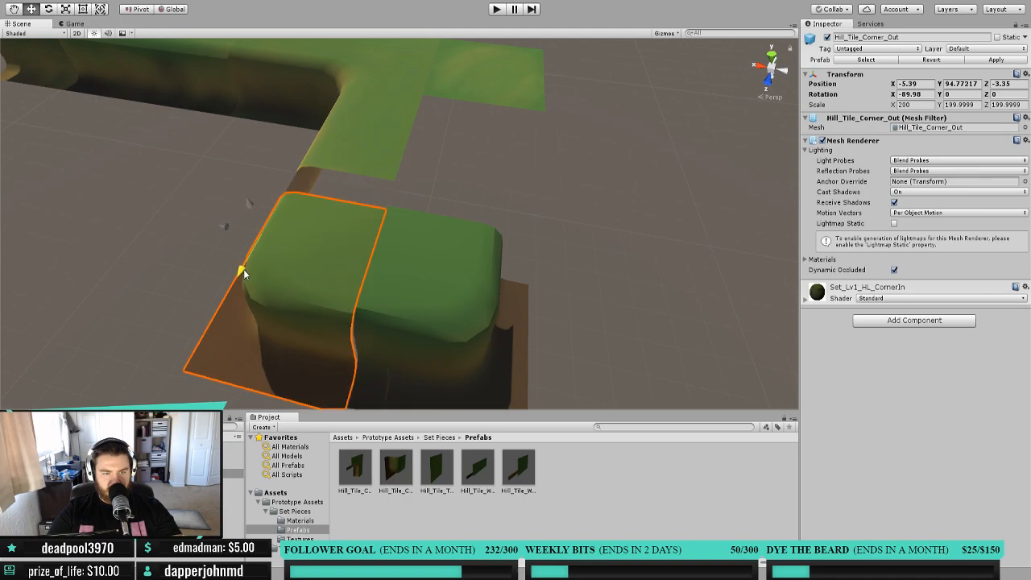
Examine the seams between the two outer corner tiles and the rest of the hill from several angles.
{"action": "scroll", "coordinate": [470, 248], "scroll_direction": "down", "scroll_amount": 2}
{"action": "scroll", "coordinate": [471, 249], "scroll_direction": "down", "scroll_amount": 8}
{"action": "right_click_drag", "start_coordinate": [414, 274], "coordinate": [442, 294]}
{"action": "middle_click_drag", "start_coordinate": [383, 300], "coordinate": [461, 266]}
{"action": "scroll", "coordinate": [462, 266], "scroll_direction": "up", "scroll_amount": 5}
{"action": "scroll", "coordinate": [461, 265], "scroll_direction": "up", "scroll_amount": 5}
{"action": "middle_click_drag", "start_coordinate": [616, 212], "coordinate": [531, 203]}
{"action": "middle_click_drag", "start_coordinate": [590, 127], "coordinate": [600, 234]}
{"action": "right_click_drag", "start_coordinate": [419, 121], "coordinate": [450, 194]}
{"action": "scroll", "coordinate": [450, 193], "scroll_direction": "down", "scroll_amount": 5}
{"action": "scroll", "coordinate": [450, 194], "scroll_direction": "down", "scroll_amount": 3}
{"action": "middle_click_drag", "start_coordinate": [354, 201], "coordinate": [419, 242]}
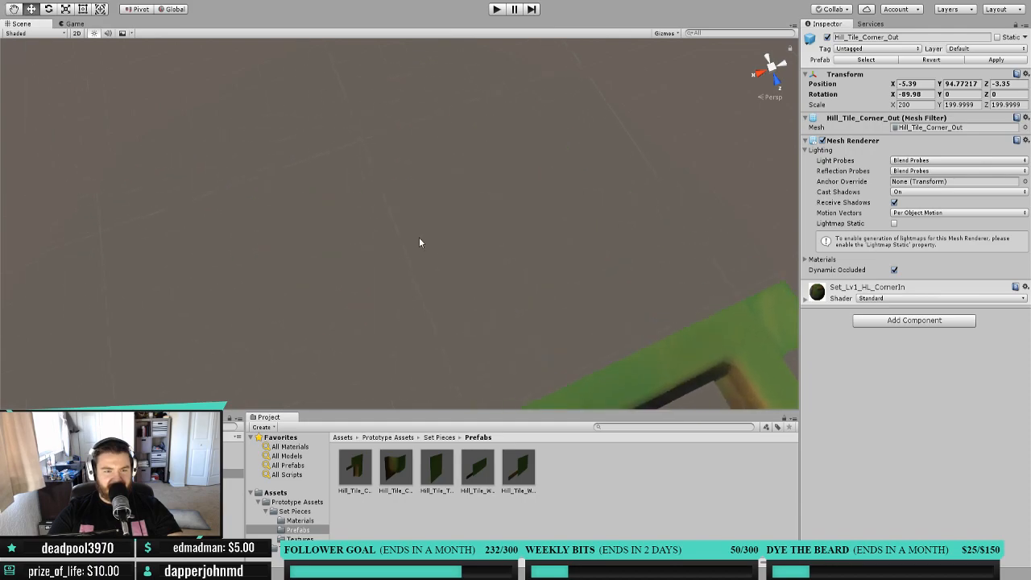
{"action": "middle_click_drag", "start_coordinate": [480, 247], "coordinate": [466, 263]}
Delete the placed corner tile copy and slide the original Hill_Tile_Corner_Out back against the inner corner tile.
{"action": "left_click", "coordinate": [577, 251]}
{"action": "key", "text": "x"}
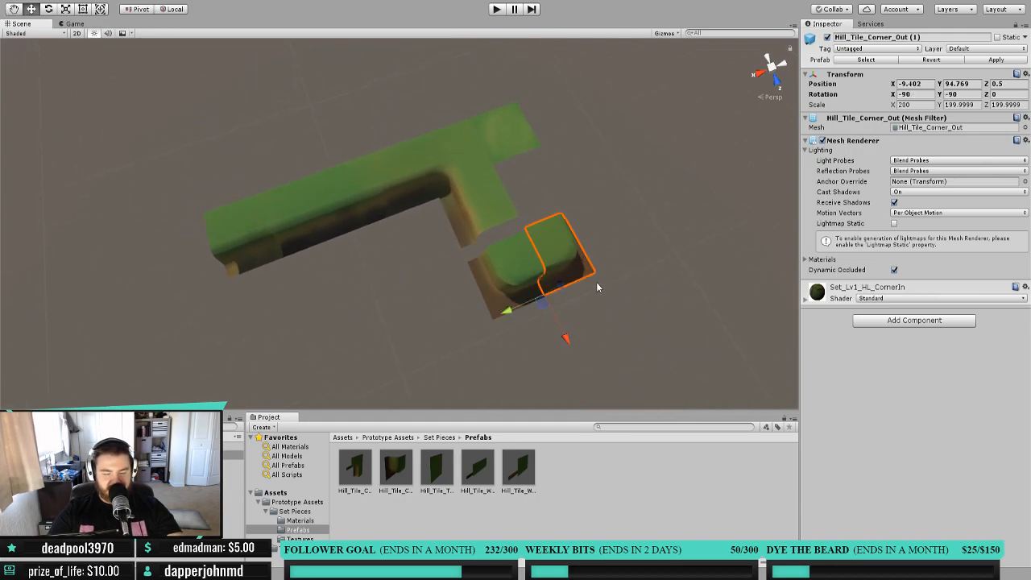
{"action": "key", "text": "Delete"}
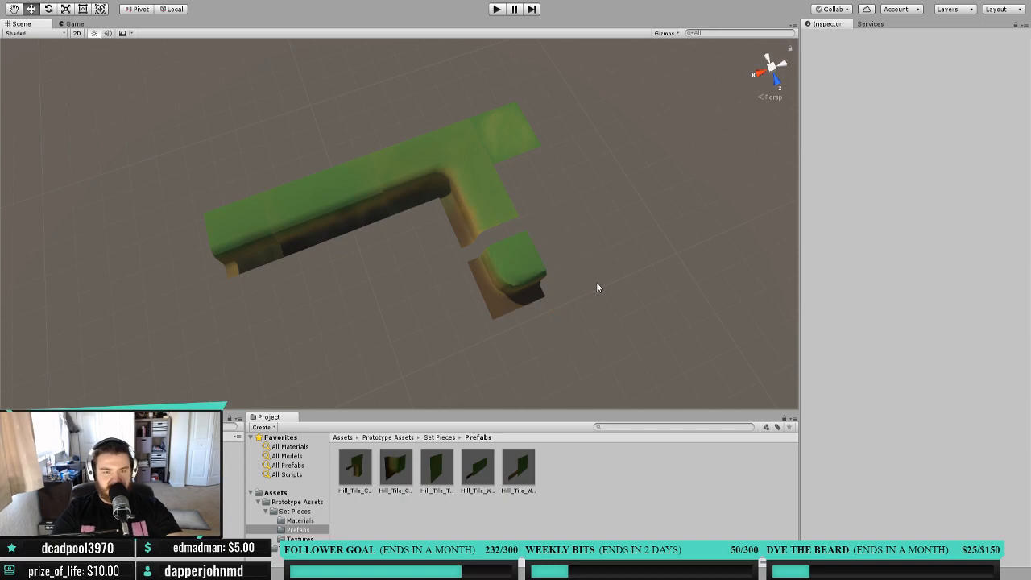
{"action": "left_click", "coordinate": [490, 287]}
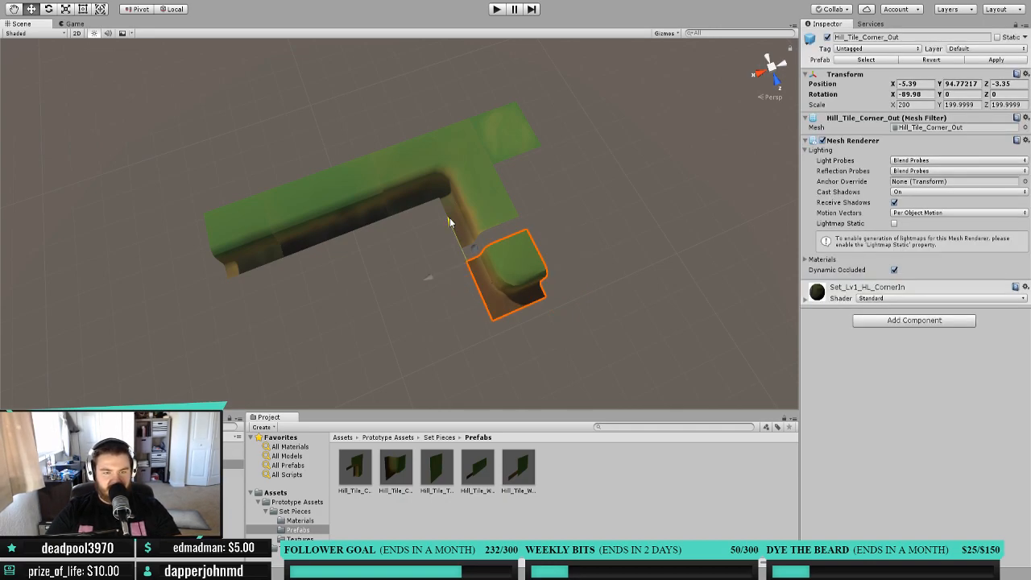
{"action": "left_click_drag", "start_coordinate": [449, 217], "coordinate": [446, 207]}
Place a Hill_Tile_Wall_Double prefab in the scene beside the outer corner and move it to X -9.34, Y 94.7.
{"action": "left_click", "coordinate": [326, 219]}
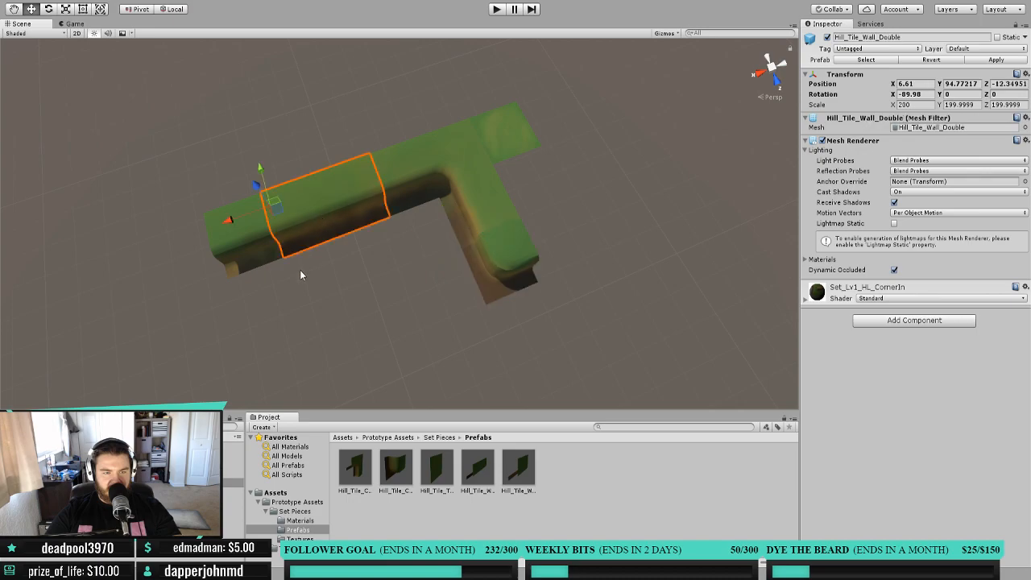
{"action": "left_click", "coordinate": [475, 475]}
{"action": "left_click_drag", "start_coordinate": [475, 475], "coordinate": [435, 366]}
{"action": "middle_click_drag", "start_coordinate": [435, 367], "coordinate": [556, 211]}
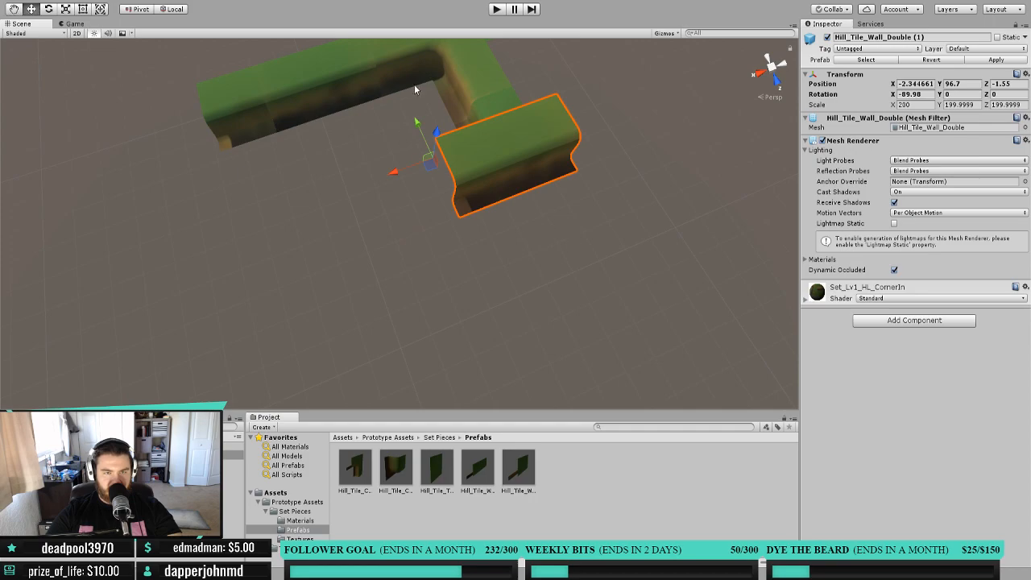
{"action": "left_click_drag", "start_coordinate": [436, 140], "coordinate": [487, 177]}
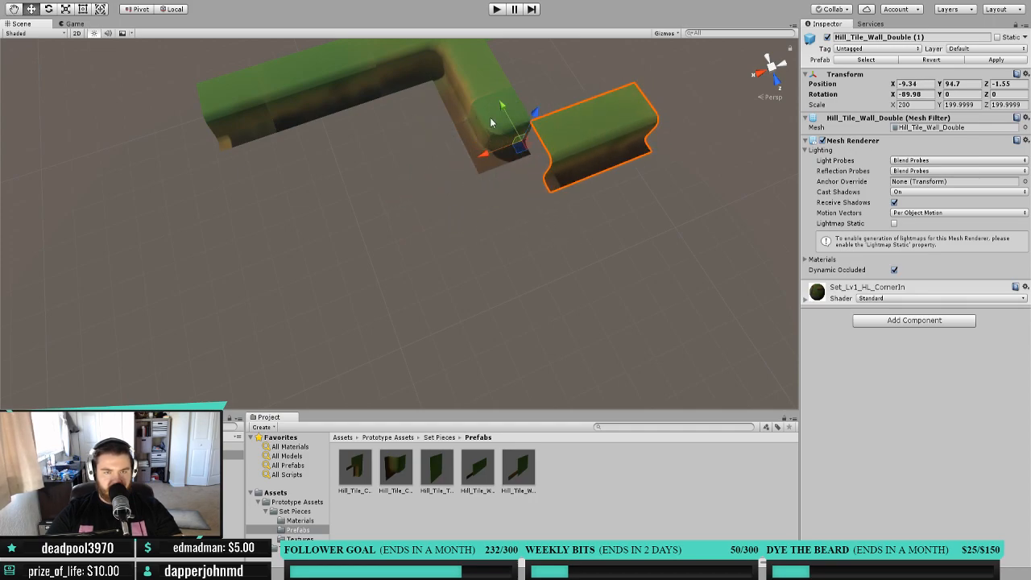
Slide the placed double wall tile along Z to -4.55 so it lines up with the outer corner tile.
{"action": "left_click_drag", "start_coordinate": [500, 102], "coordinate": [518, 221]}
{"action": "middle_click_drag", "start_coordinate": [430, 173], "coordinate": [456, 212]}
{"action": "left_click_drag", "start_coordinate": [546, 194], "coordinate": [569, 190]}
{"action": "right_click_drag", "start_coordinate": [455, 207], "coordinate": [519, 166]}
{"action": "middle_click_drag", "start_coordinate": [449, 243], "coordinate": [607, 315]}
{"action": "right_click_drag", "start_coordinate": [506, 237], "coordinate": [564, 309]}
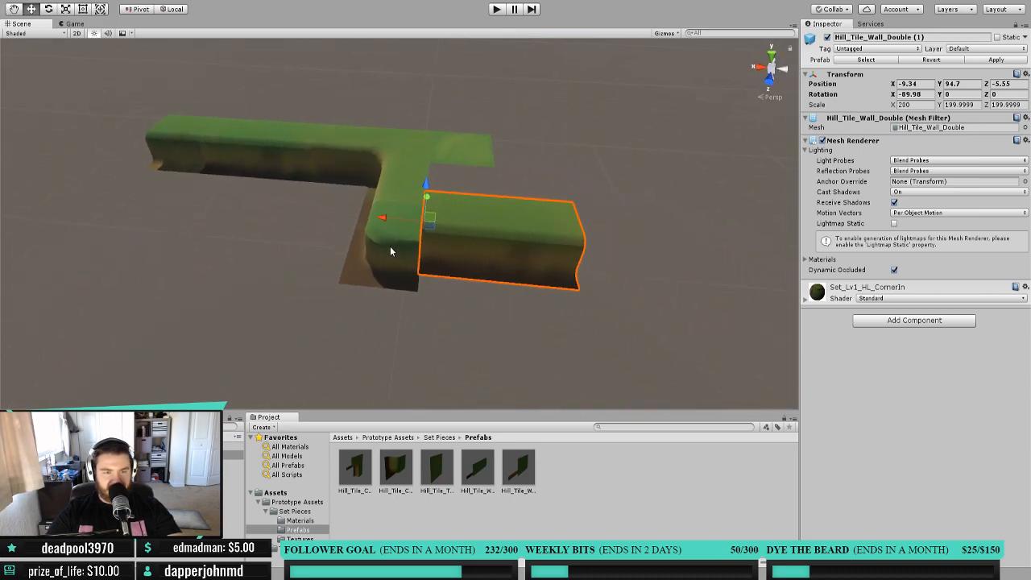
{"action": "right_click_drag", "start_coordinate": [350, 249], "coordinate": [453, 272]}
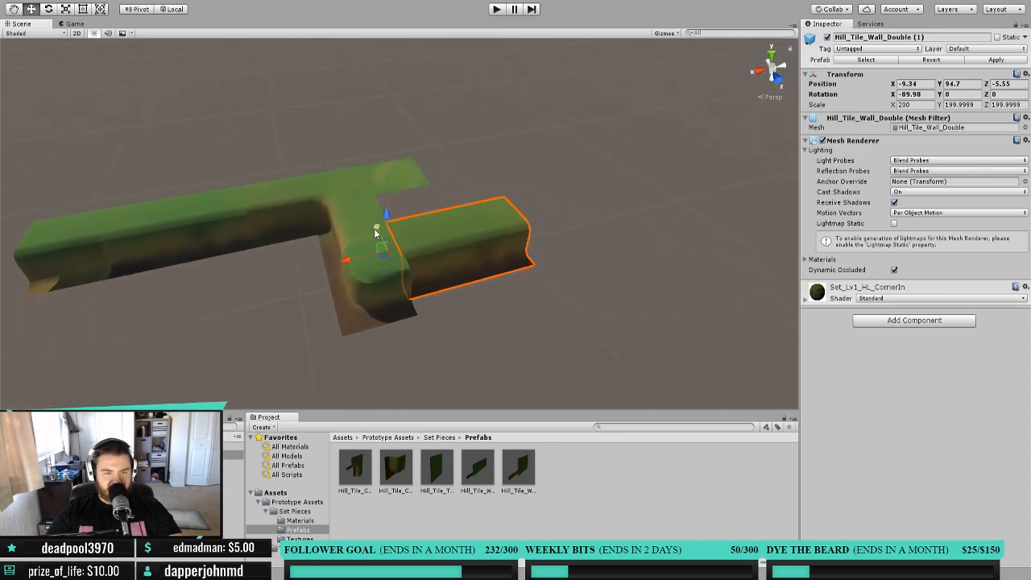
{"action": "left_click_drag", "start_coordinate": [374, 225], "coordinate": [382, 237], "text": "ctrl"}
{"action": "middle_click_drag", "start_coordinate": [421, 303], "coordinate": [521, 311]}
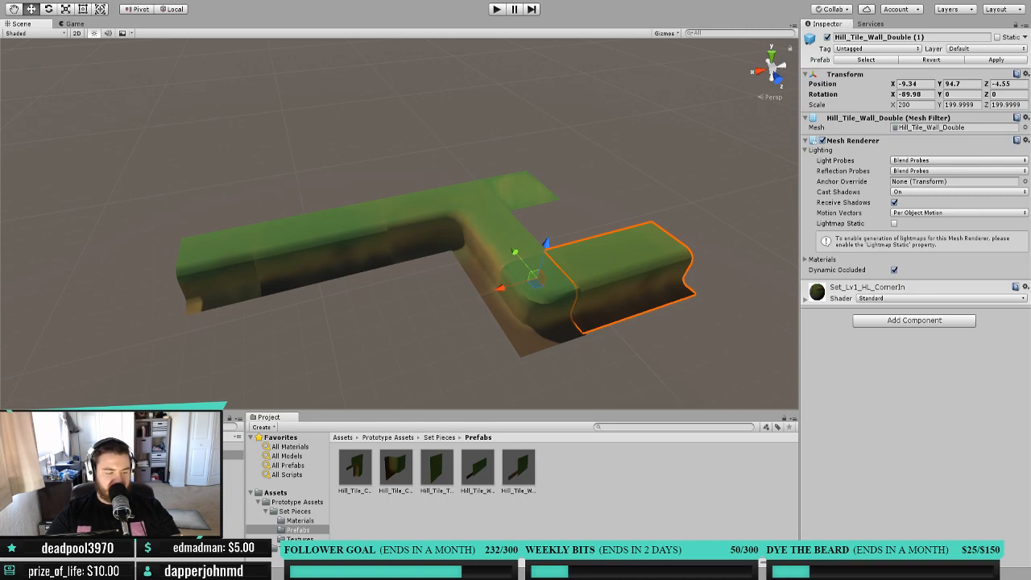
Switch to Blender, select the Hill_Tile_Corner_Out object at the end of the hill and turn on snapping.
{"action": "key", "text": "alt+Tab"}
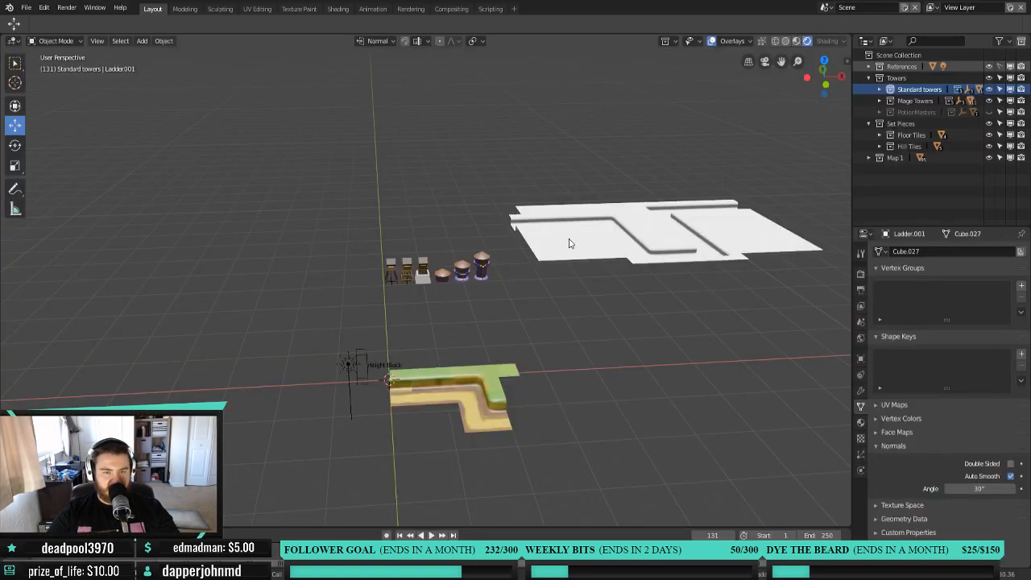
{"action": "middle_click_drag", "start_coordinate": [664, 266], "coordinate": [646, 330]}
{"action": "scroll", "coordinate": [555, 456], "scroll_direction": "up", "scroll_amount": 5}
{"action": "middle_click_drag", "start_coordinate": [538, 446], "coordinate": [478, 187], "text": "shift"}
{"action": "left_click", "coordinate": [454, 362]}
{"action": "middle_click_drag", "start_coordinate": [481, 353], "coordinate": [474, 349]}
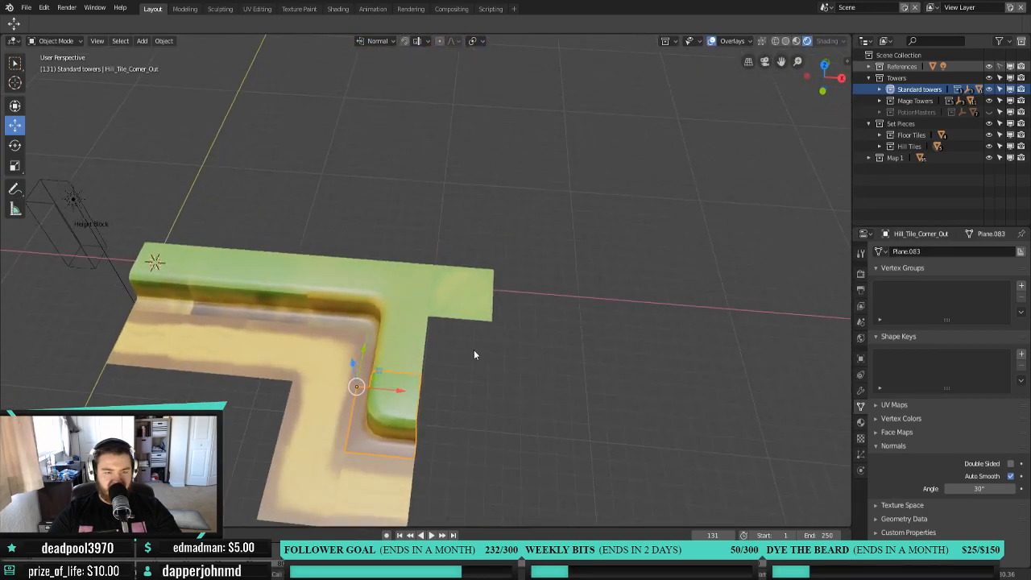
{"action": "key", "text": "shift+Tab"}
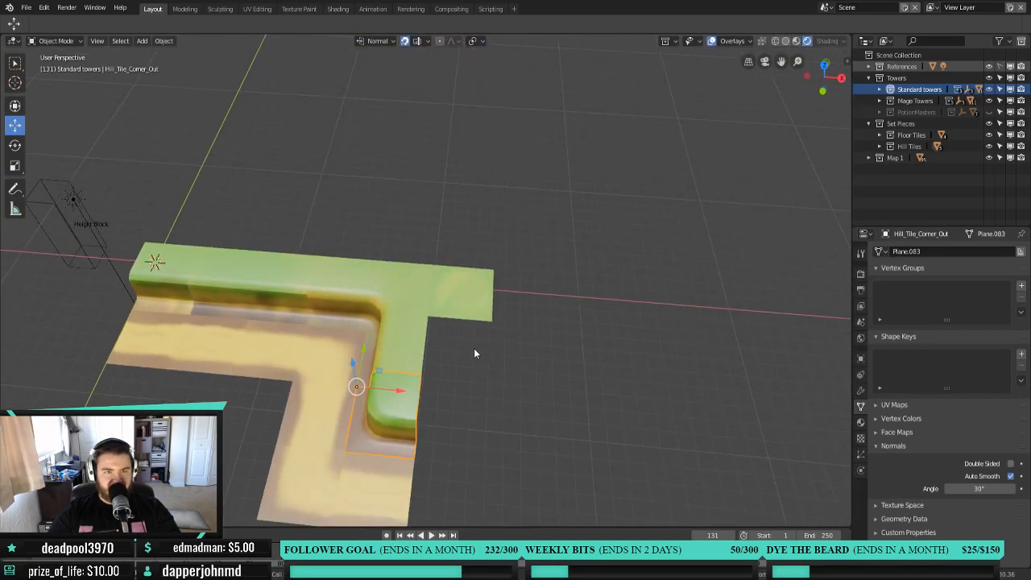
Duplicate the outer corner tile in place and rotate the duplicate 90 degrees about the Z axis.
{"action": "key", "text": "shift+d"}
{"action": "right_click", "coordinate": [473, 428]}
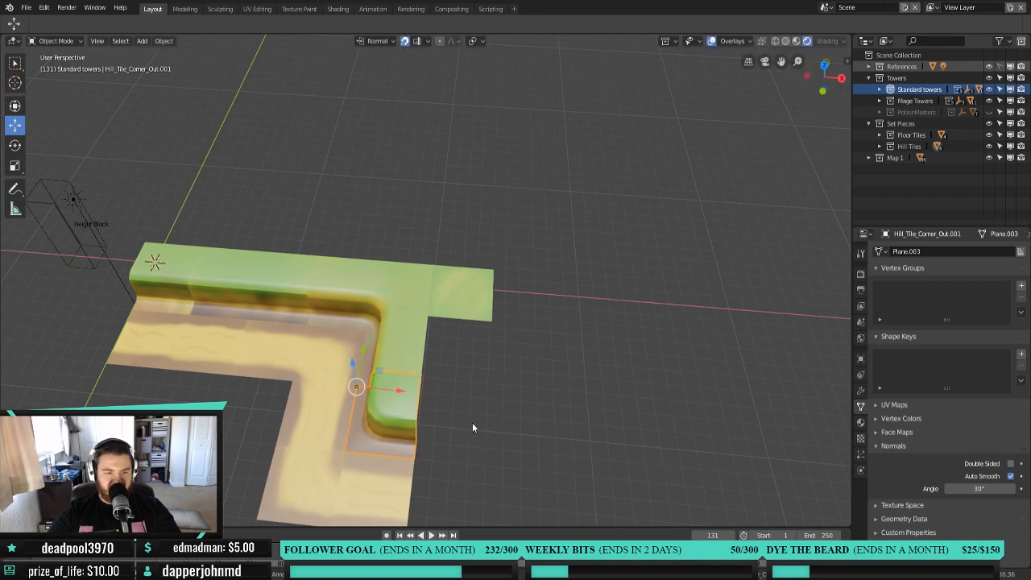
{"action": "key", "text": "r"}
{"action": "type", "text": "z"}
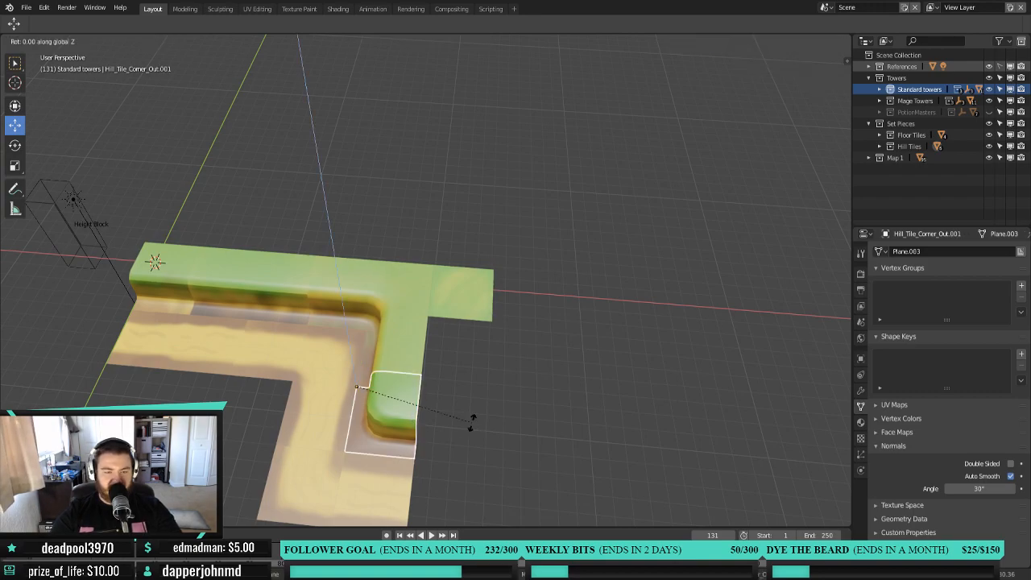
{"action": "type", "text": "90"}
{"action": "key", "text": "Return"}
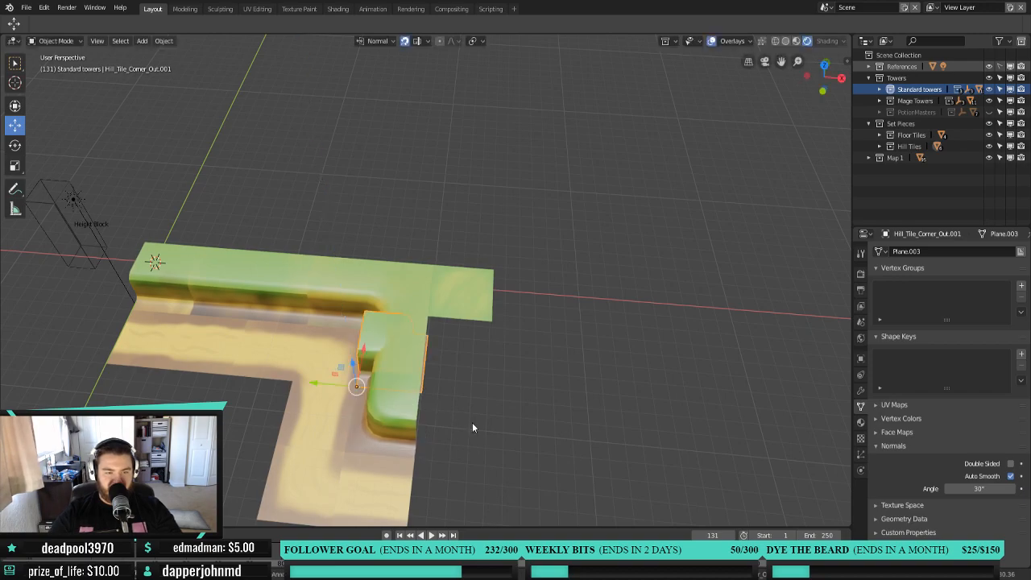
Move the rotated duplicate against the open side of the original corner tile and show it in the right orthographic view.
{"action": "key", "text": "g"}
{"action": "left_click", "coordinate": [427, 372]}
{"action": "key", "text": "g"}
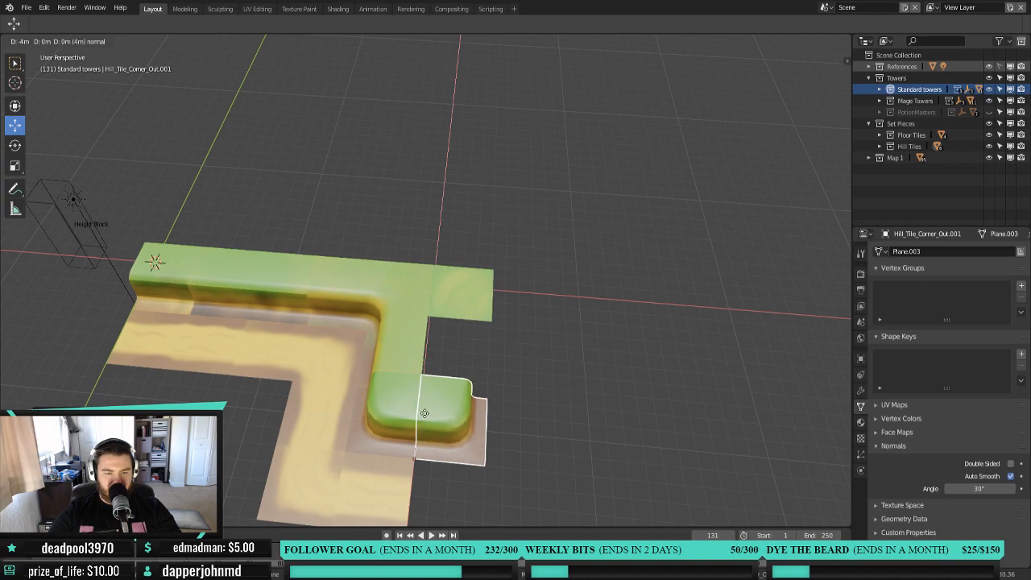
{"action": "left_click", "coordinate": [517, 459]}
{"action": "key", "text": "KP_3"}
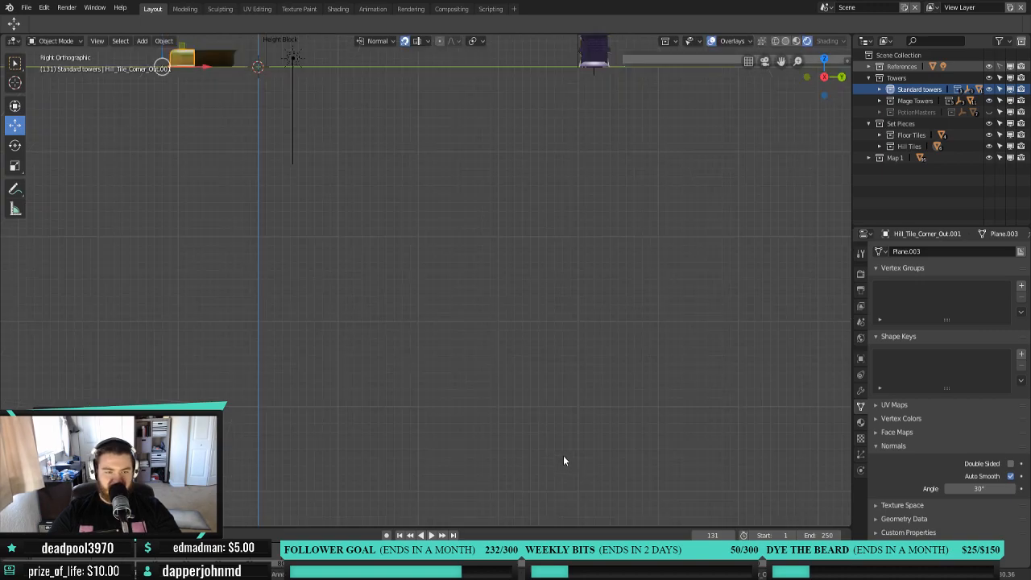
{"action": "middle_click_drag", "start_coordinate": [353, 258], "coordinate": [551, 428], "text": "shift"}
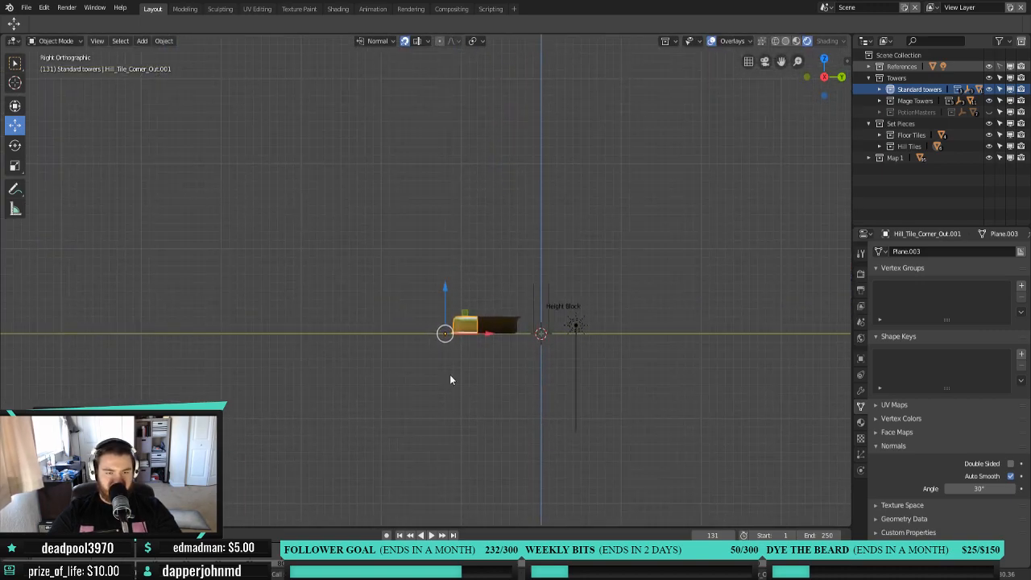
Examine how the two outer corner tiles meet along their shared edge, checking each tile and viewing the hill end from several angles.
{"action": "key", "text": "KP_Decimal"}
{"action": "middle_click_drag", "start_coordinate": [320, 360], "coordinate": [466, 417]}
{"action": "scroll", "coordinate": [466, 417], "scroll_direction": "down", "scroll_amount": 5}
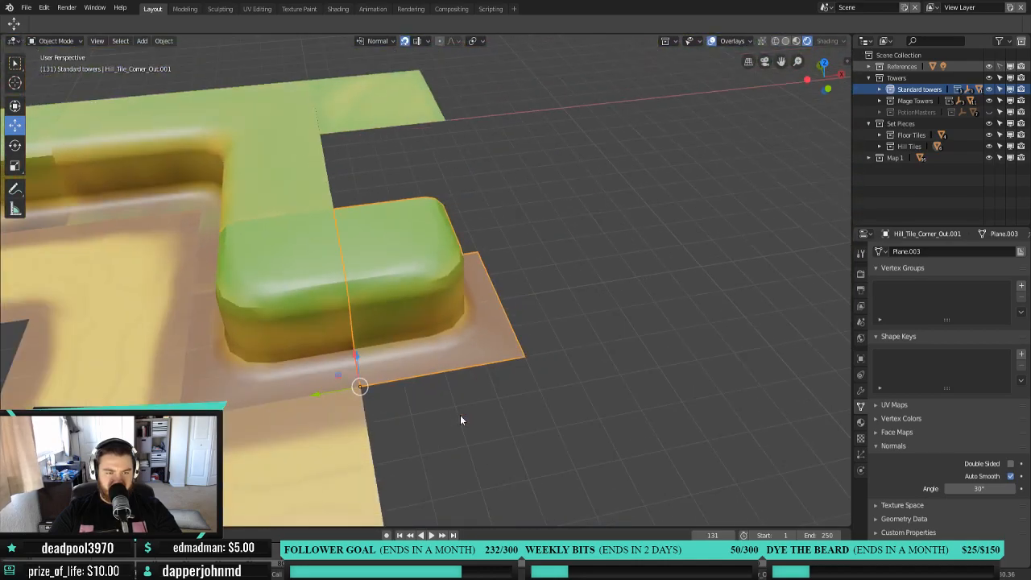
{"action": "left_click", "coordinate": [302, 357]}
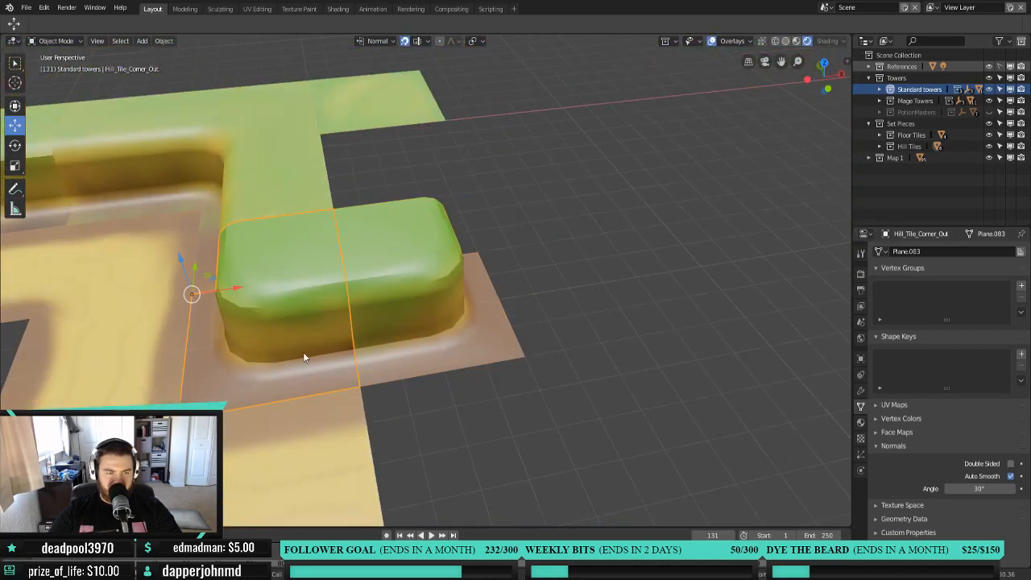
{"action": "left_click", "coordinate": [425, 344]}
{"action": "middle_click_drag", "start_coordinate": [426, 344], "coordinate": [333, 362]}
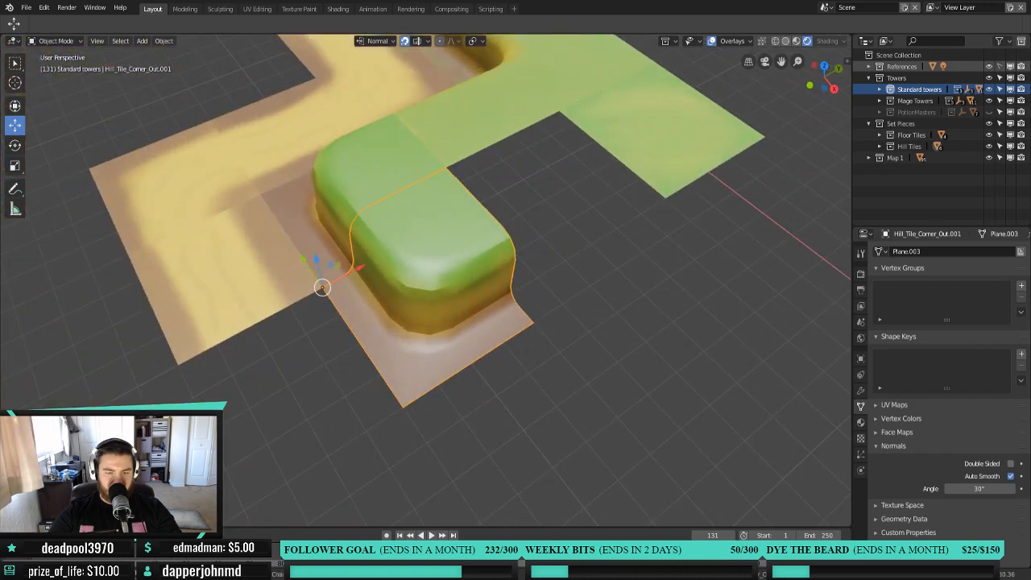
Switch to Unity, set the transform handles to global orientation and slide the double wall tile along Z to -5.55.
{"action": "key", "text": "alt+Tab"}
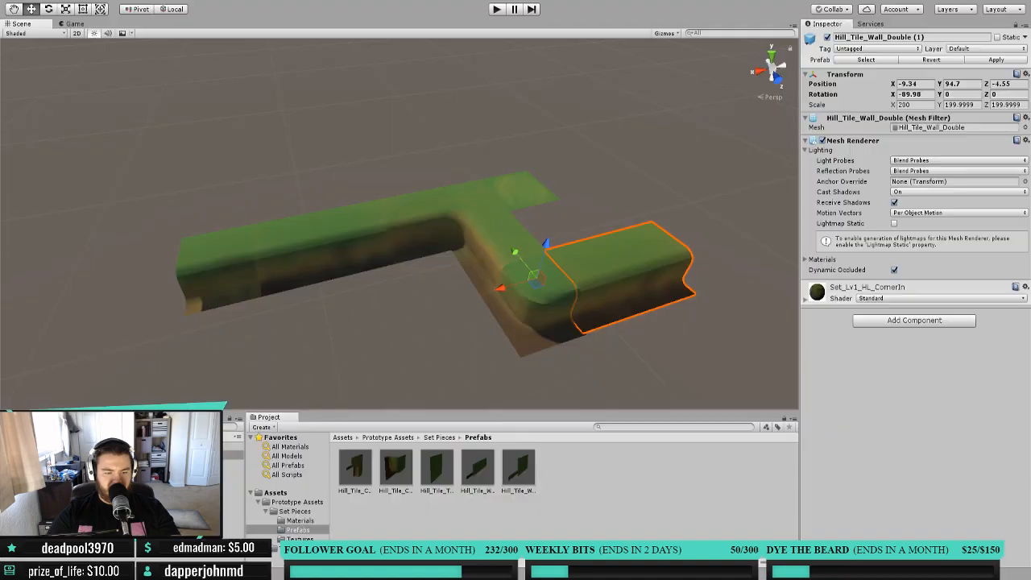
{"action": "middle_click_drag", "start_coordinate": [486, 340], "coordinate": [538, 306]}
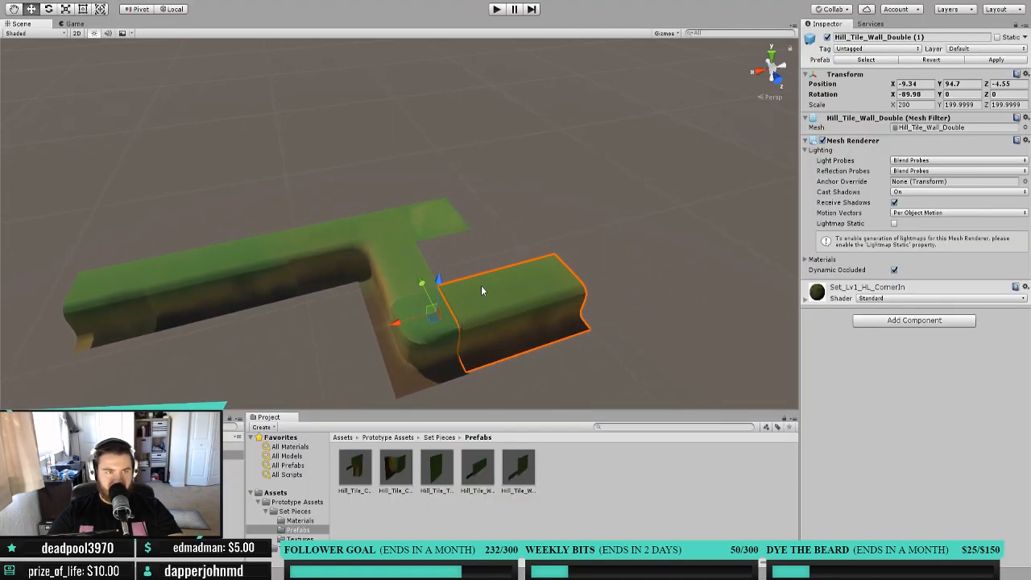
{"action": "key", "text": "x"}
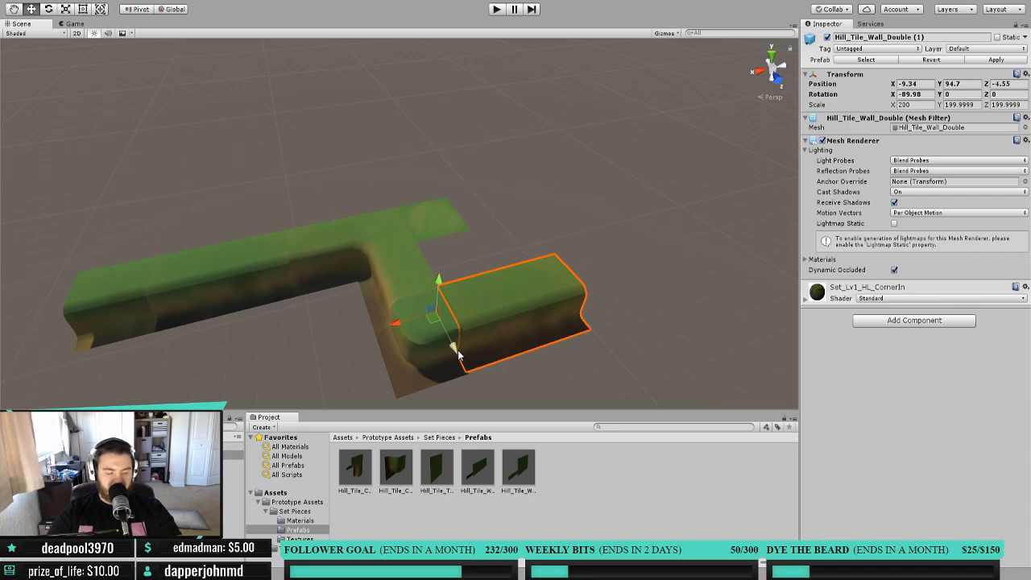
{"action": "left_click_drag", "start_coordinate": [459, 360], "coordinate": [443, 337], "text": "ctrl"}
{"action": "left_click", "coordinate": [139, 10]}
{"action": "left_click", "coordinate": [139, 10]}
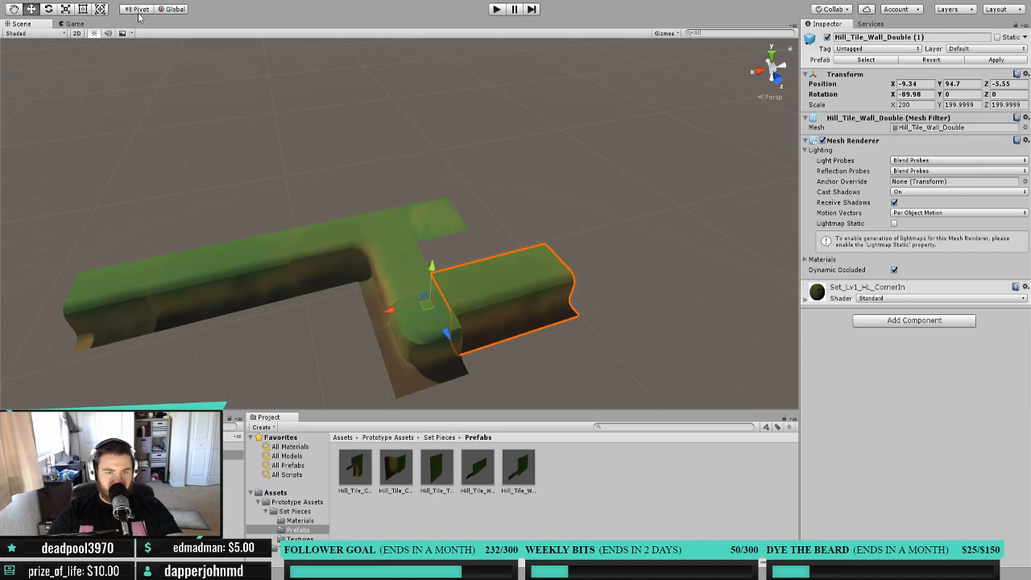
Try sliding the double wall tile along X to -10.34, away from the outer corner tile.
{"action": "right_click_drag", "start_coordinate": [521, 330], "coordinate": [461, 262]}
{"action": "middle_click_drag", "start_coordinate": [485, 321], "coordinate": [475, 287]}
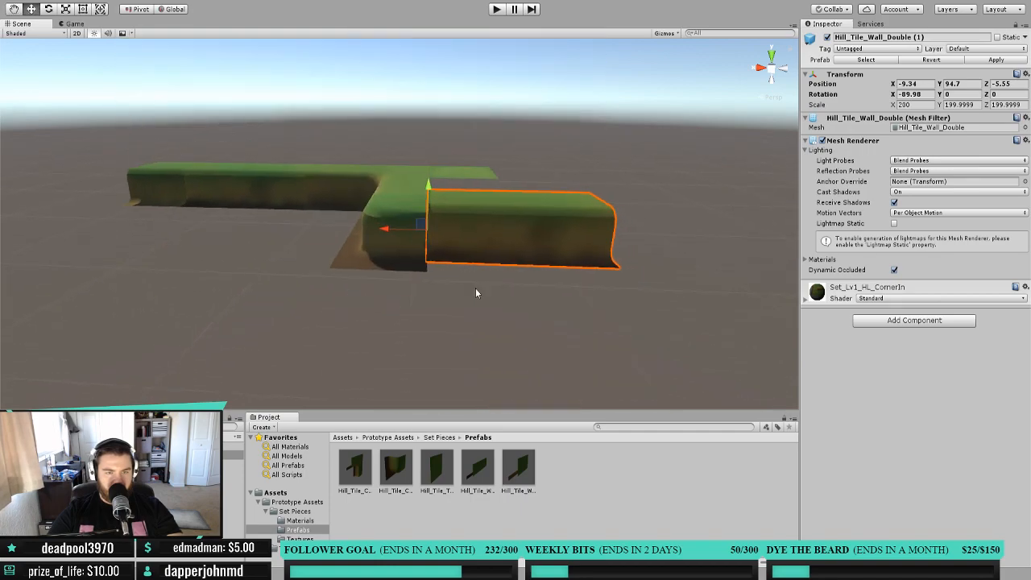
{"action": "right_click_drag", "start_coordinate": [510, 195], "coordinate": [437, 230]}
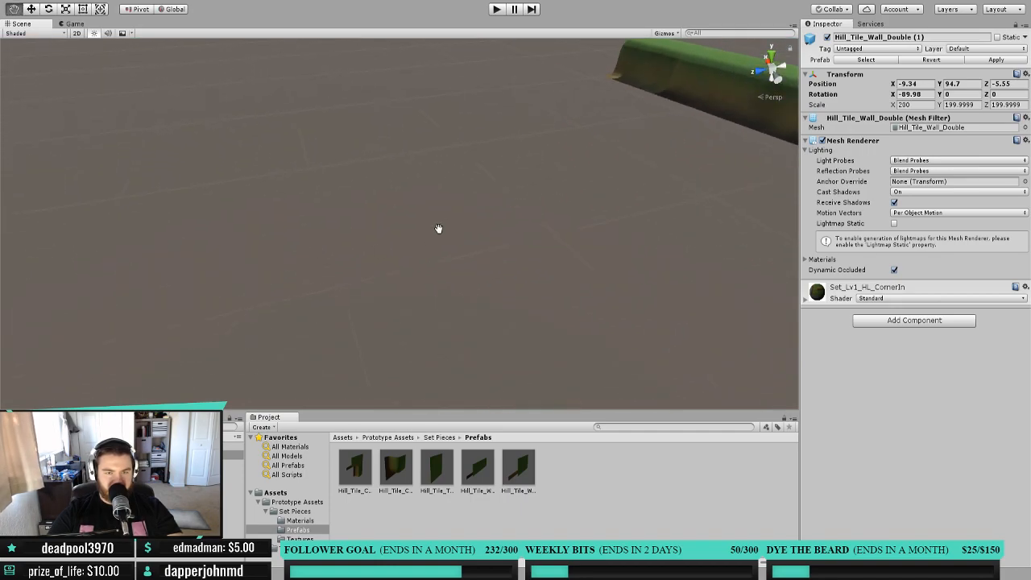
{"action": "middle_click_drag", "start_coordinate": [437, 231], "coordinate": [308, 236]}
{"action": "key", "text": "f"}
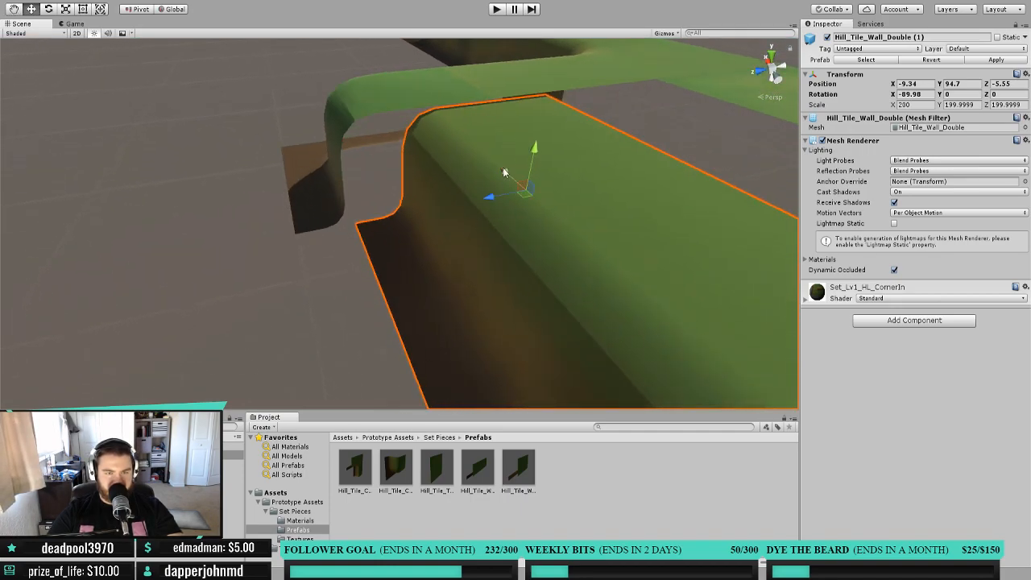
{"action": "middle_click_drag", "start_coordinate": [504, 172], "coordinate": [458, 216]}
{"action": "scroll", "coordinate": [476, 172], "scroll_direction": "down", "scroll_amount": 3}
{"action": "right_click_drag", "start_coordinate": [458, 216], "coordinate": [463, 224]}
{"action": "middle_click_drag", "start_coordinate": [463, 225], "coordinate": [434, 277]}
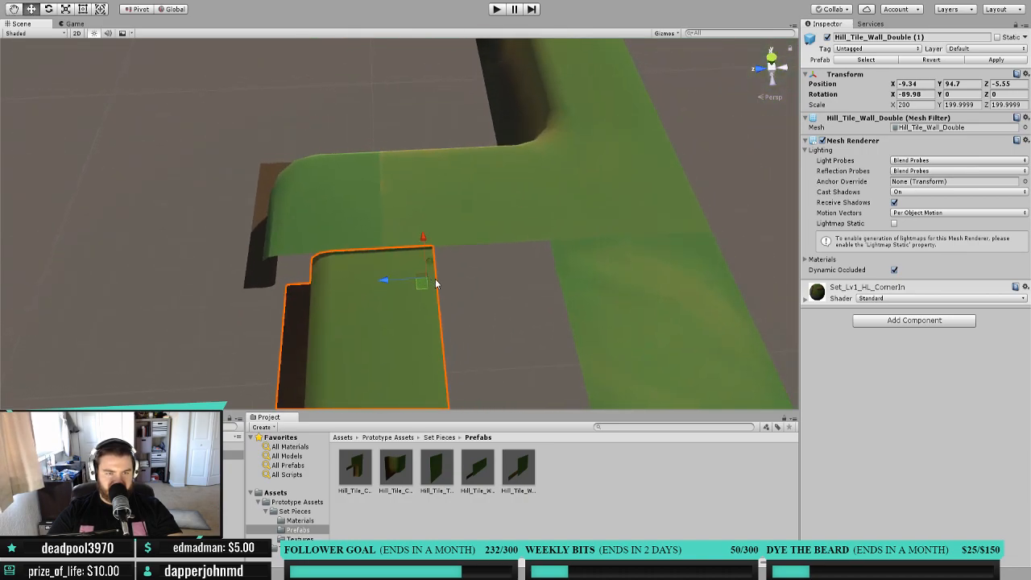
{"action": "left_click_drag", "start_coordinate": [423, 240], "coordinate": [425, 262], "text": "ctrl"}
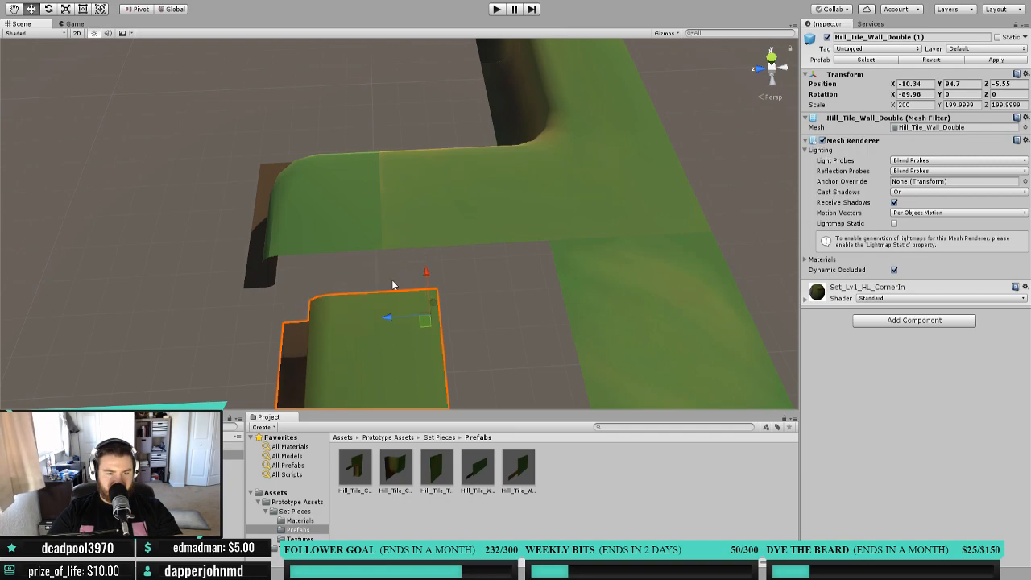
Move the double wall tile in snapped increments to X -9.34 and Z -3.55 beside the outer corner tile.
{"action": "mouse_move", "coordinate": [387, 316]}
{"action": "left_mouse_down", "text": "ctrl"}
{"action": "mouse_move", "coordinate": [351, 314]}
{"action": "mouse_move", "coordinate": [396, 286]}
{"action": "mouse_move", "coordinate": [395, 303]}
{"action": "left_mouse_up", "text": "ctrl"}
{"action": "middle_click_drag", "start_coordinate": [365, 347], "coordinate": [417, 281]}
{"action": "left_click_drag", "start_coordinate": [486, 127], "coordinate": [461, 117], "text": "ctrl"}
{"action": "left_click_drag", "start_coordinate": [420, 148], "coordinate": [400, 150], "text": "ctrl"}
{"action": "scroll", "coordinate": [417, 220], "scroll_direction": "down", "scroll_amount": 5}
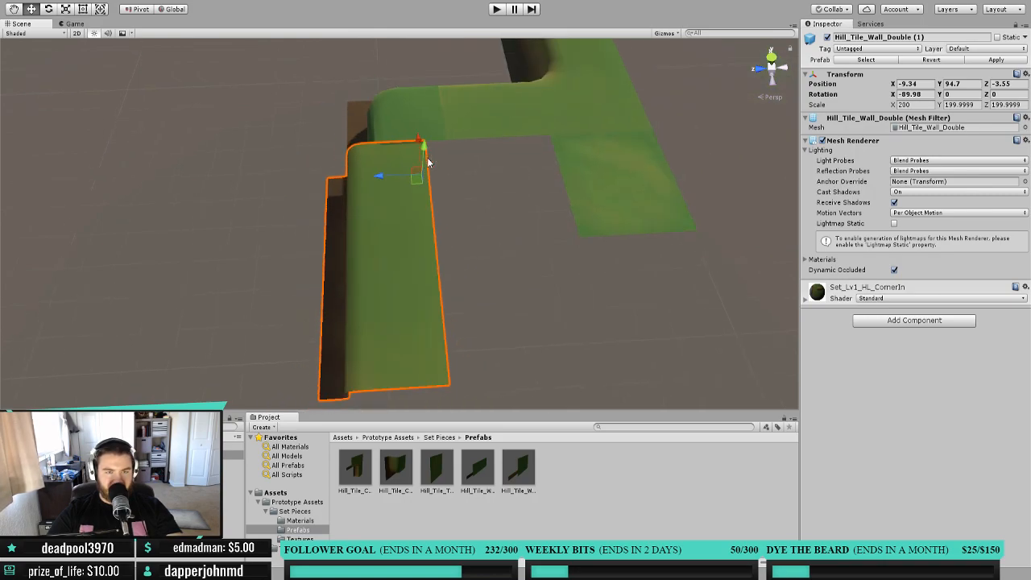
{"action": "scroll", "coordinate": [419, 217], "scroll_direction": "down", "scroll_amount": 2}
{"action": "middle_click_drag", "start_coordinate": [376, 231], "coordinate": [444, 249]}
{"action": "right_click_drag", "start_coordinate": [444, 249], "coordinate": [421, 292]}
{"action": "scroll", "coordinate": [432, 300], "scroll_direction": "up", "scroll_amount": 3}
{"action": "mouse_move", "coordinate": [506, 303]}
{"action": "right_mouse_down"}
{"action": "mouse_move", "coordinate": [507, 346]}
{"action": "mouse_move", "coordinate": [509, 284]}
{"action": "right_mouse_up"}
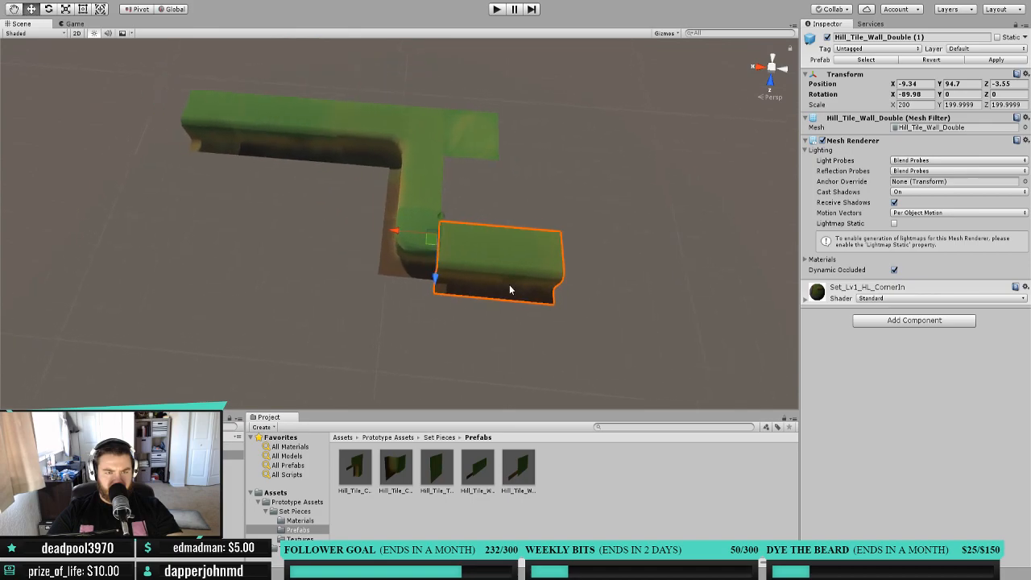
Duplicate the outer corner tile and slide the copy along X to -10.39.
{"action": "left_click", "coordinate": [393, 263]}
{"action": "left_click", "coordinate": [233, 472]}
{"action": "key", "text": "ctrl+d"}
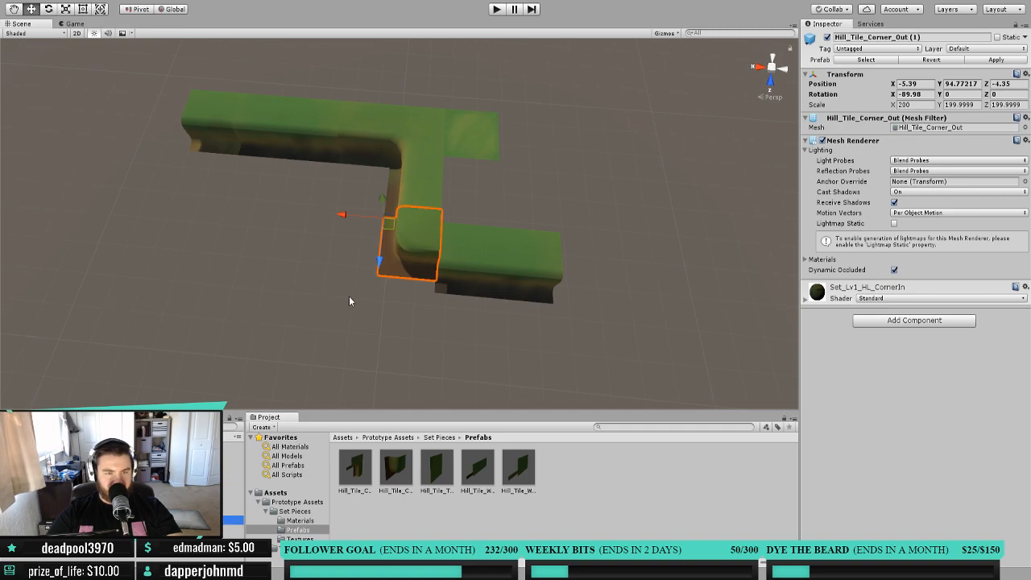
{"action": "left_click_drag", "start_coordinate": [343, 219], "coordinate": [409, 222]}
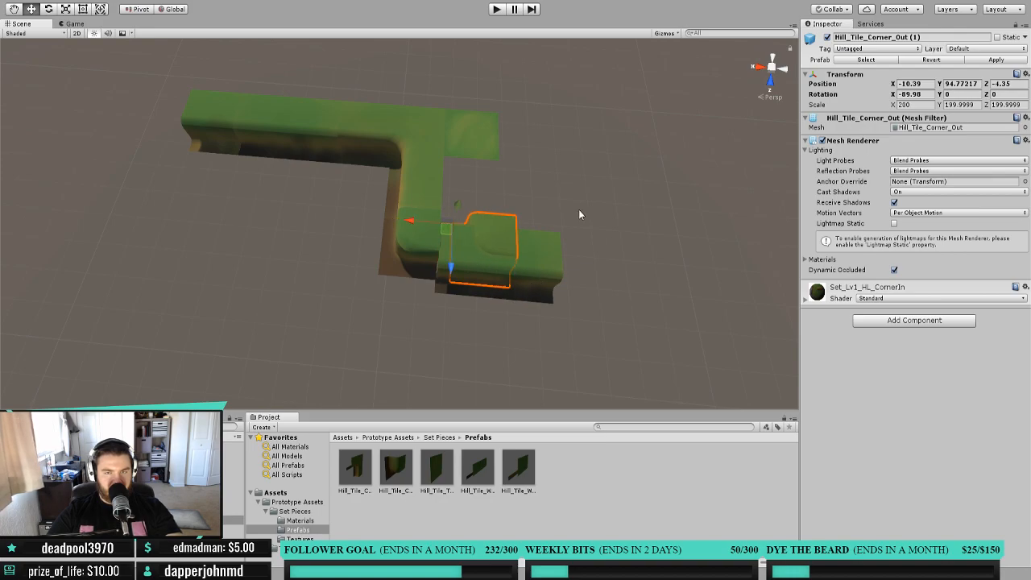
Set the duplicated outer corner tile's Y rotation to 90, then to -90.
{"action": "left_click", "coordinate": [49, 10]}
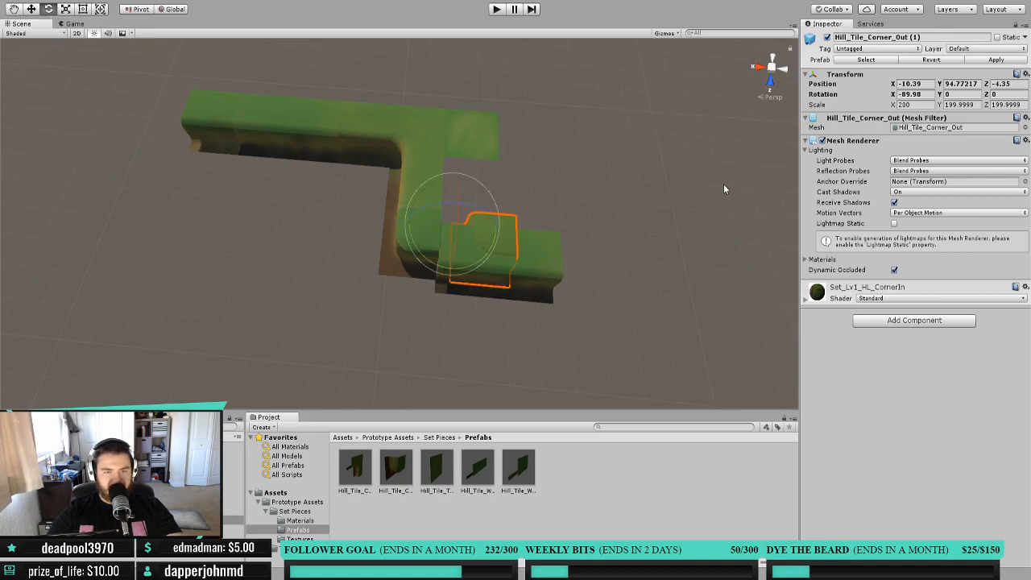
{"action": "left_click", "coordinate": [967, 94]}
{"action": "type", "text": "90"}
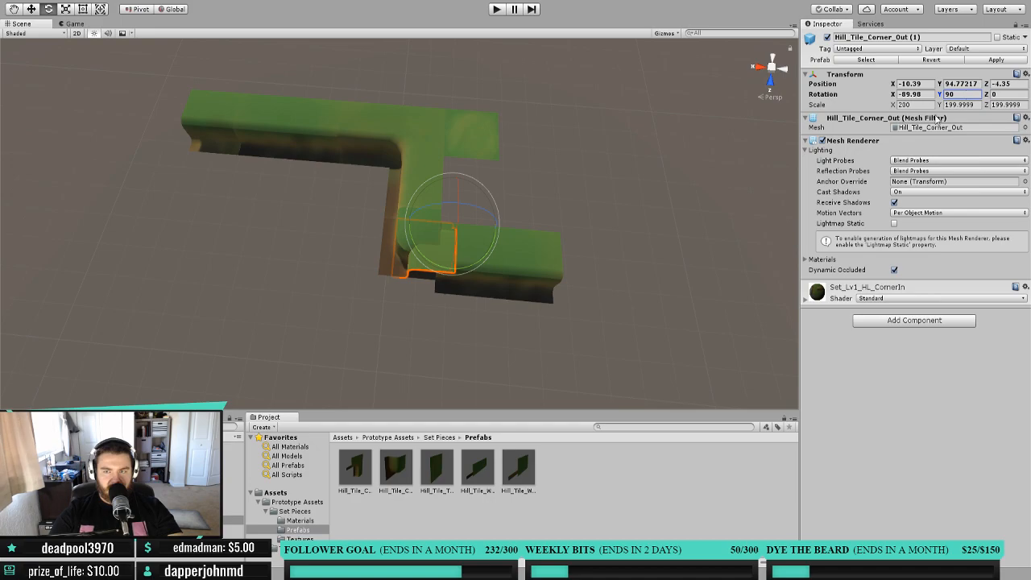
{"action": "left_click_drag", "start_coordinate": [944, 95], "coordinate": [962, 86]}
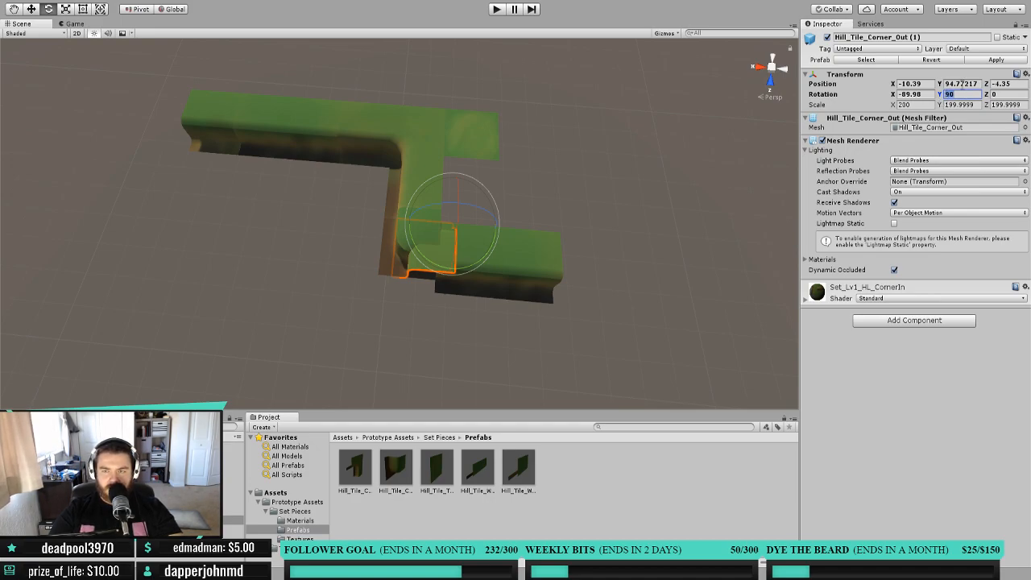
{"action": "type", "text": "-90"}
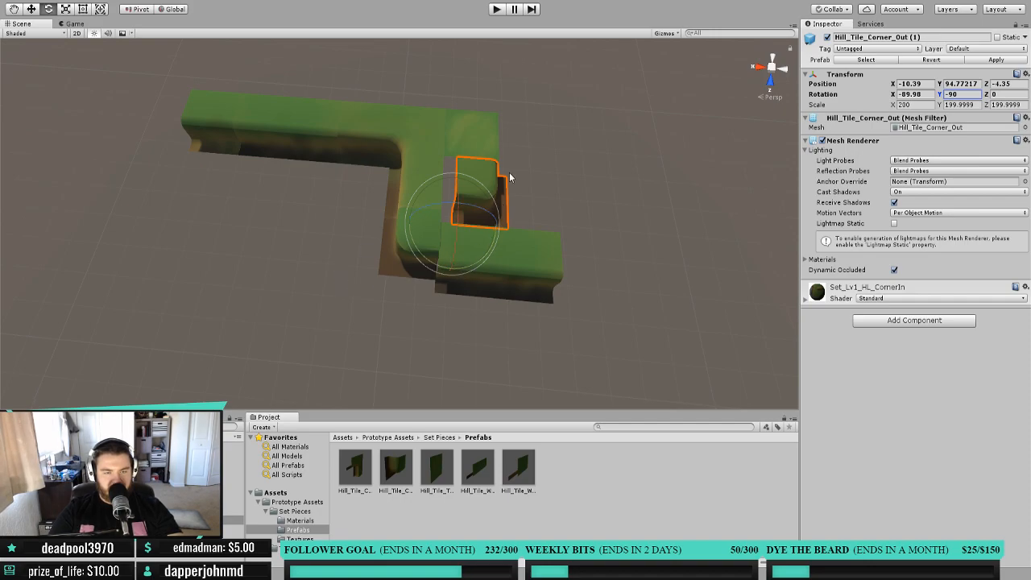
Move the rotated corner copy against the original corner's open side and delete the double wall tile overlapping it.
{"action": "left_click", "coordinate": [30, 12]}
{"action": "left_click_drag", "start_coordinate": [452, 272], "coordinate": [444, 319]}
{"action": "left_click_drag", "start_coordinate": [404, 280], "coordinate": [394, 280]}
{"action": "left_click", "coordinate": [536, 259]}
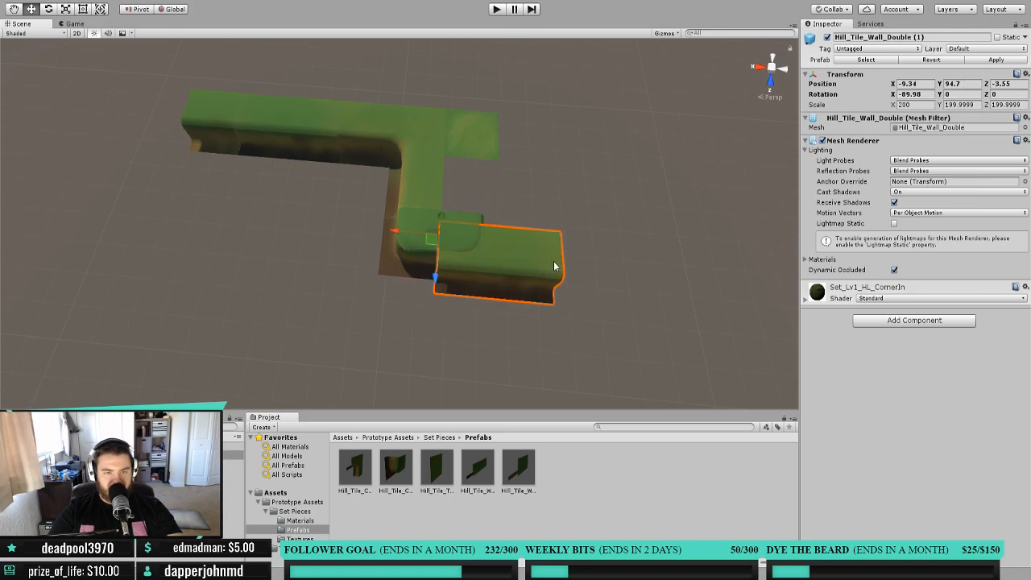
{"action": "key", "text": "Delete"}
Examine the seam between the two outer corner tiles and the assembled hill from several angles.
{"action": "middle_click_drag", "start_coordinate": [522, 293], "coordinate": [510, 244]}
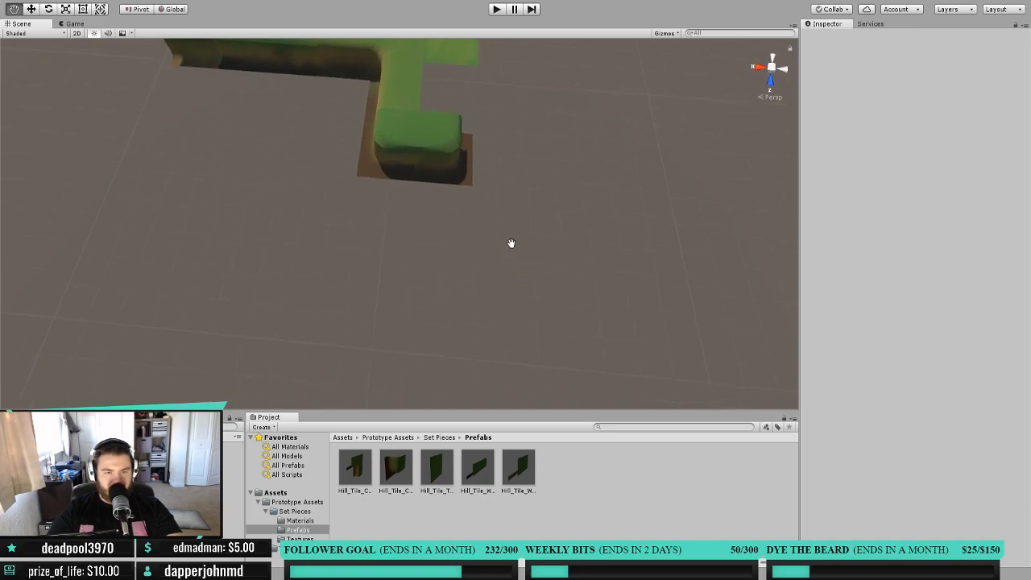
{"action": "right_click_drag", "start_coordinate": [511, 244], "coordinate": [465, 198]}
{"action": "scroll", "coordinate": [467, 292], "scroll_direction": "up", "scroll_amount": 6}
{"action": "right_click_drag", "start_coordinate": [482, 337], "coordinate": [444, 281]}
{"action": "scroll", "coordinate": [441, 284], "scroll_direction": "down", "scroll_amount": 5}
{"action": "middle_click_drag", "start_coordinate": [532, 139], "coordinate": [506, 230]}
{"action": "right_click_drag", "start_coordinate": [506, 230], "coordinate": [410, 220]}
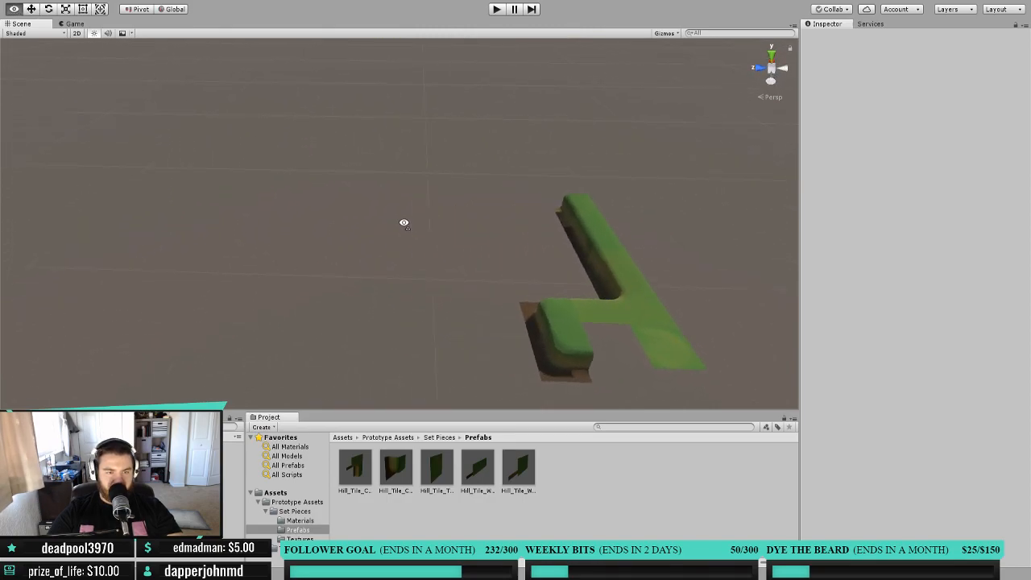
{"action": "scroll", "coordinate": [546, 291], "scroll_direction": "up", "scroll_amount": 4}
{"action": "middle_click_drag", "start_coordinate": [630, 292], "coordinate": [612, 364]}
{"action": "scroll", "coordinate": [495, 305], "scroll_direction": "down", "scroll_amount": 3}
{"action": "middle_click_drag", "start_coordinate": [430, 308], "coordinate": [470, 308]}
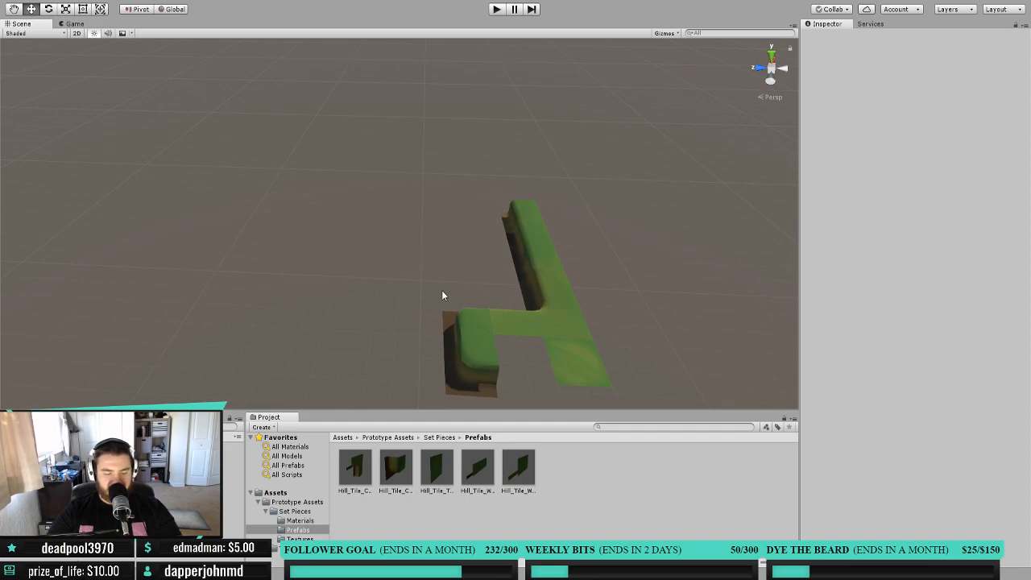
Delete all the placed hill tiles from the scene, keeping the camera and the light.
{"action": "key", "text": "ctrl+a"}
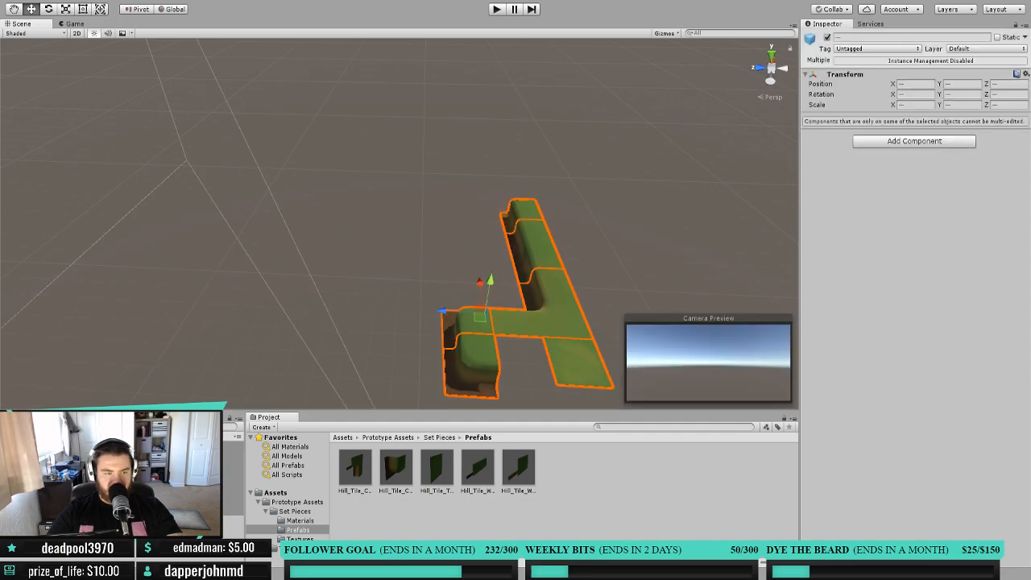
{"action": "left_click", "coordinate": [232, 455]}
{"action": "left_click", "coordinate": [233, 492], "text": "shift"}
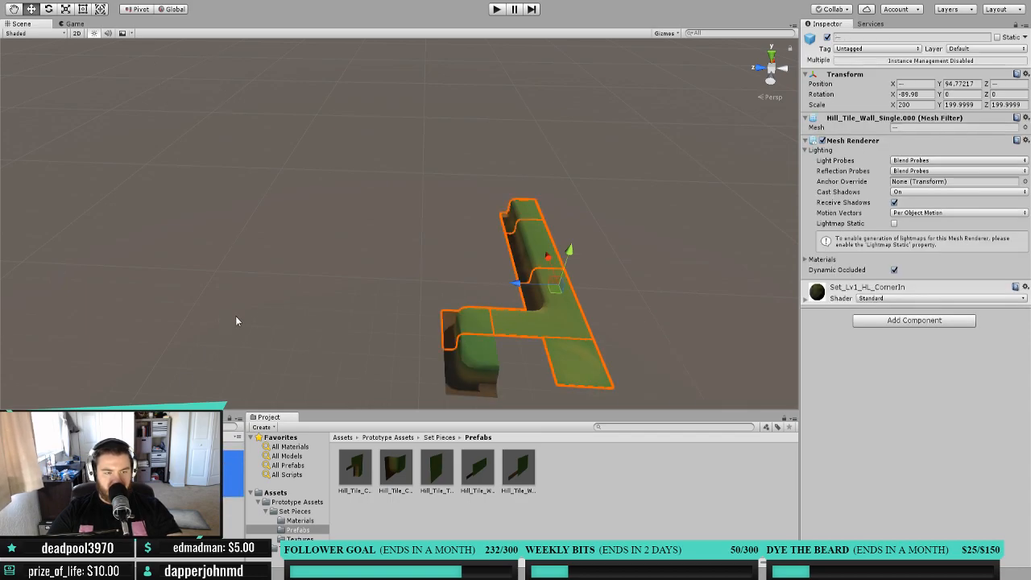
{"action": "key", "text": "Delete"}
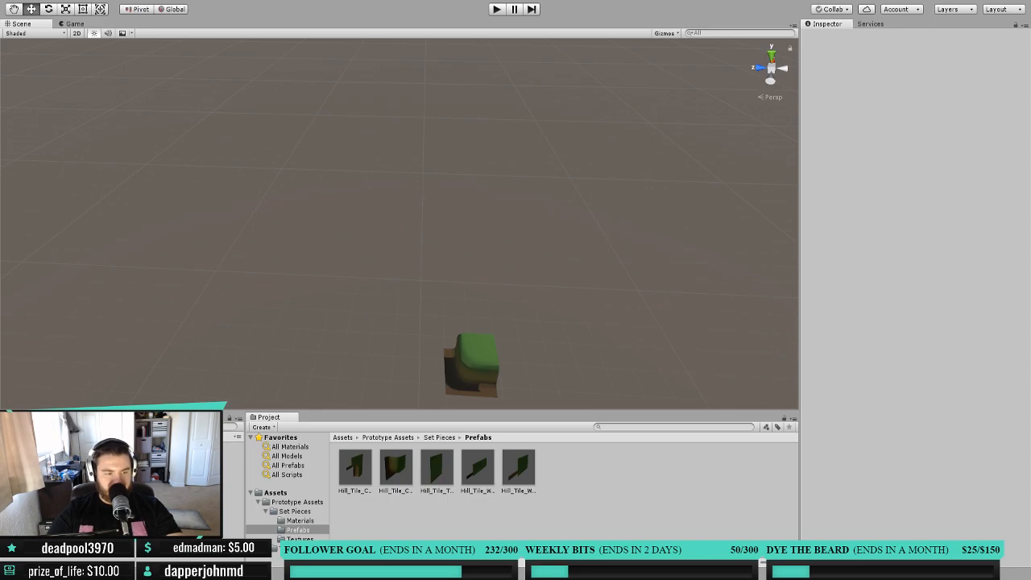
{"action": "left_click", "coordinate": [233, 463]}
{"action": "key", "text": "Delete"}
Place fresh instances of the inner corner, outer corner, top, double wall and single wall hill tile prefabs in the scene.
{"action": "left_click_drag", "start_coordinate": [354, 467], "coordinate": [433, 191]}
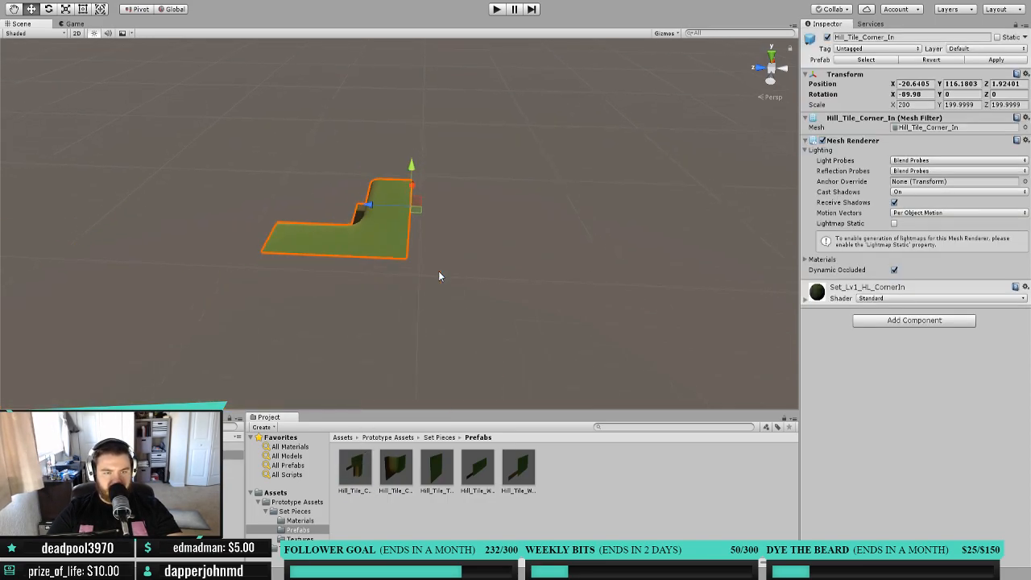
{"action": "left_click_drag", "start_coordinate": [394, 476], "coordinate": [624, 278]}
{"action": "left_click_drag", "start_coordinate": [480, 471], "coordinate": [581, 244]}
{"action": "right_click_drag", "start_coordinate": [285, 188], "coordinate": [538, 280]}
{"action": "scroll", "coordinate": [483, 294], "scroll_direction": "down", "scroll_amount": 7}
{"action": "middle_click_drag", "start_coordinate": [401, 327], "coordinate": [438, 320]}
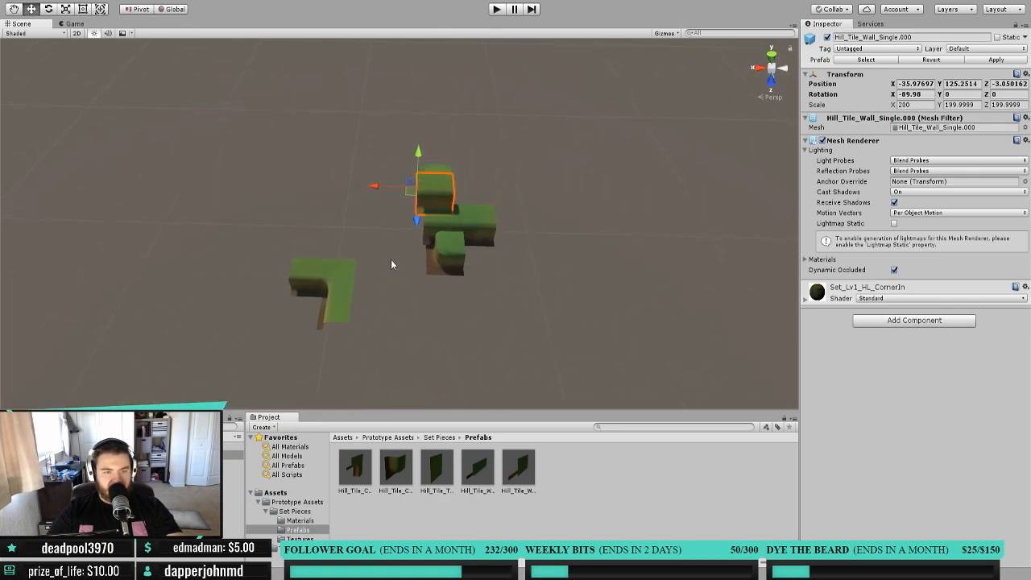
Move the single wall tile to Y 121.25, Z 9.95 and the double wall tile beside it to X -39.75, Y 120.32, Z 9.49.
{"action": "left_click_drag", "start_coordinate": [418, 150], "coordinate": [404, 336]}
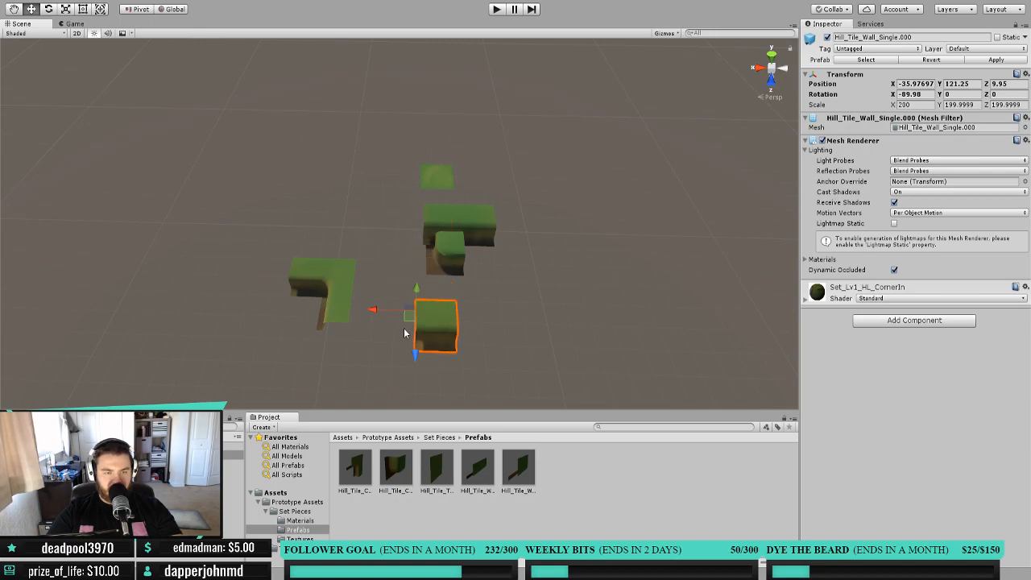
{"action": "left_click", "coordinate": [475, 219]}
{"action": "left_click_drag", "start_coordinate": [423, 192], "coordinate": [425, 338]}
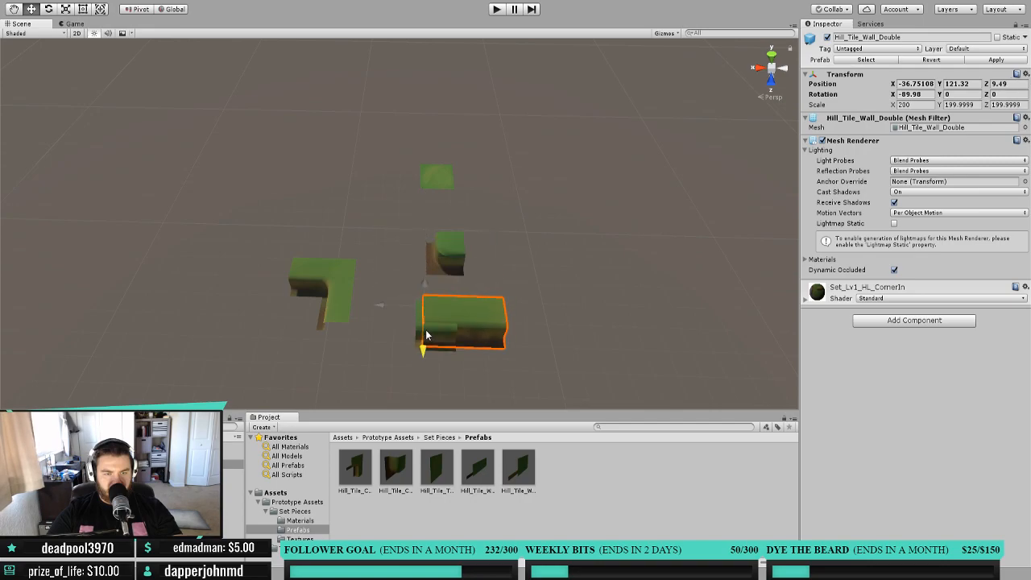
{"action": "left_click_drag", "start_coordinate": [382, 306], "coordinate": [414, 309]}
{"action": "left_click_drag", "start_coordinate": [464, 285], "coordinate": [411, 319]}
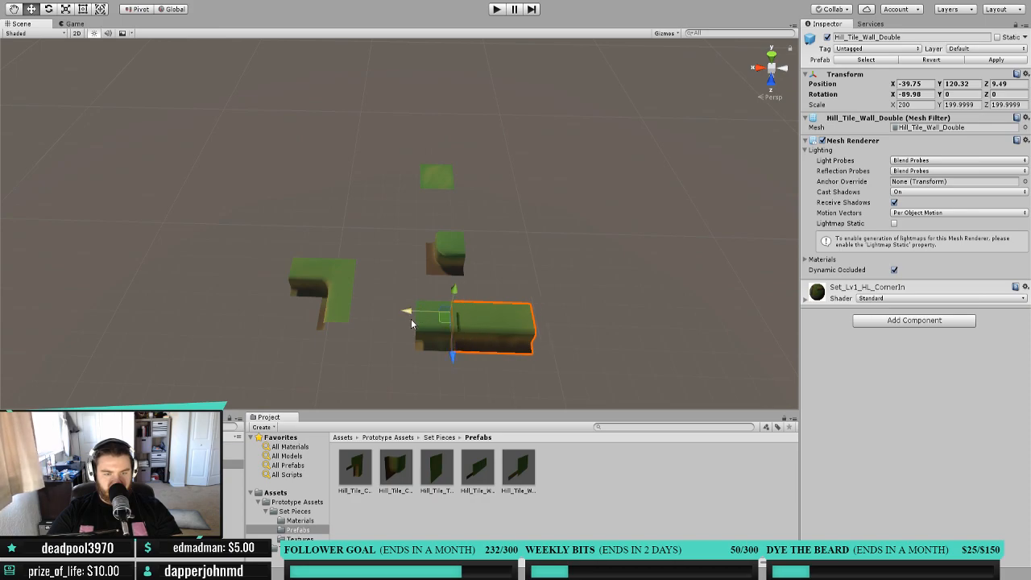
Move the single wall tile away from the double wall to X -33.98, Y 120.25, switching the handle orientation to Local.
{"action": "scroll", "coordinate": [480, 357], "scroll_direction": "up", "scroll_amount": 3}
{"action": "key", "text": "f"}
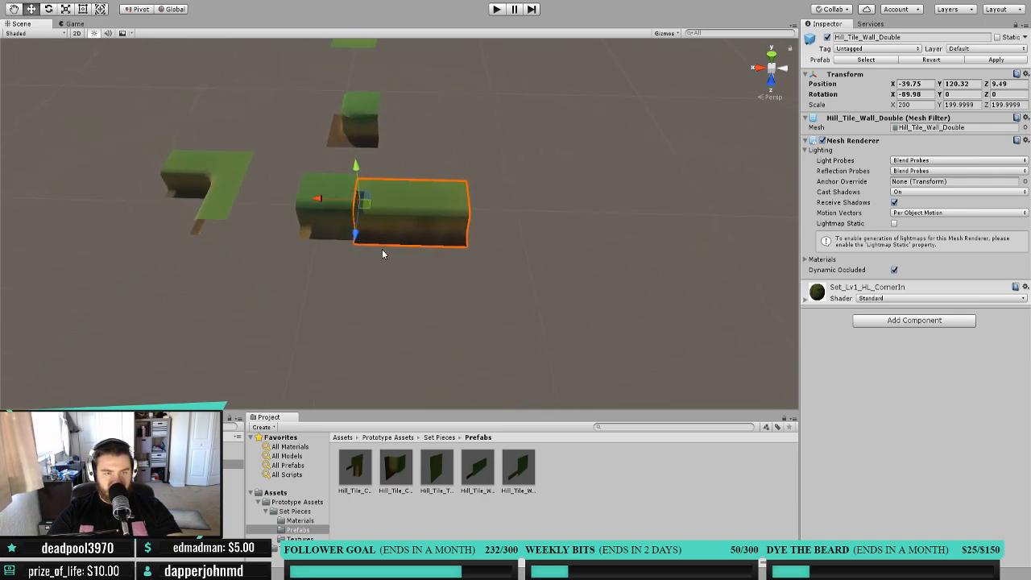
{"action": "right_click_drag", "start_coordinate": [355, 256], "coordinate": [664, 174]}
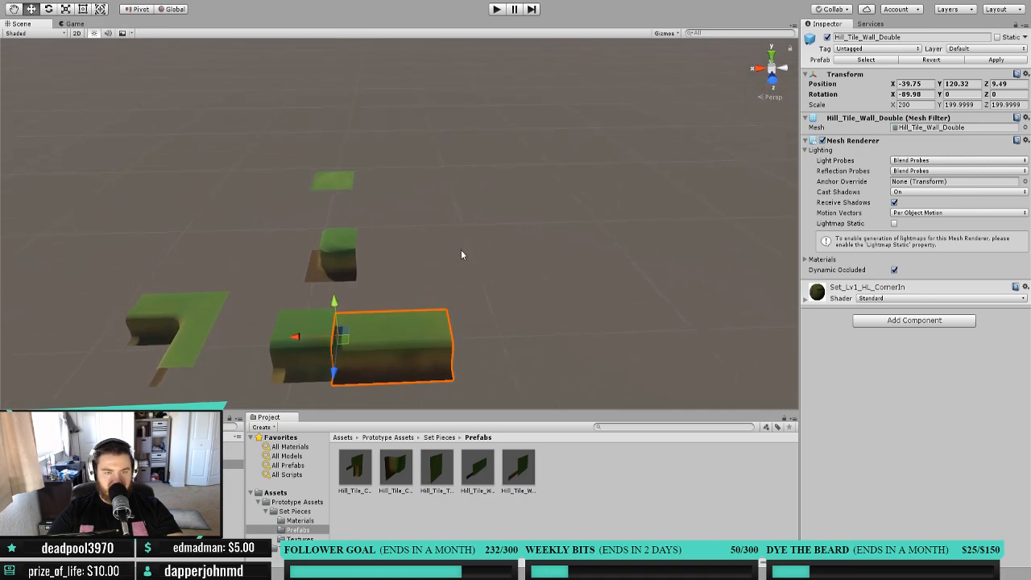
{"action": "key", "text": "f"}
{"action": "left_click", "coordinate": [230, 239]}
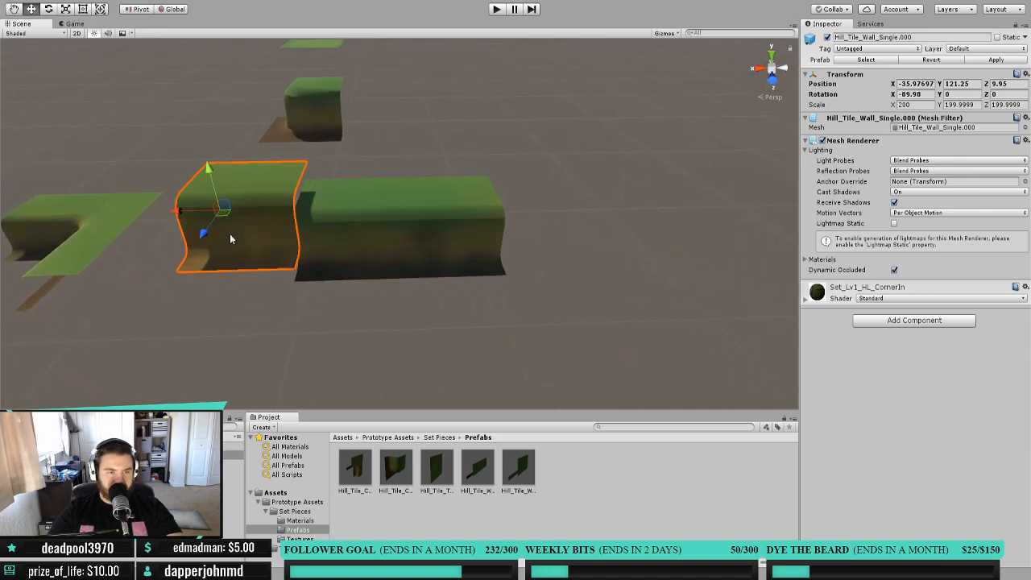
{"action": "left_click_drag", "start_coordinate": [207, 166], "coordinate": [202, 143]}
{"action": "left_click_drag", "start_coordinate": [169, 190], "coordinate": [145, 190]}
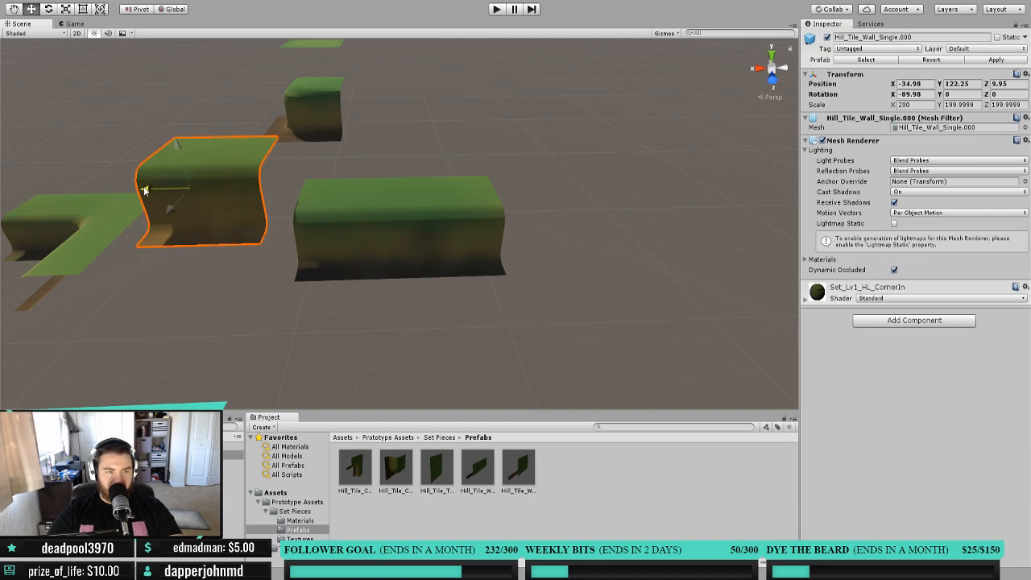
{"action": "left_click", "coordinate": [175, 9]}
{"action": "left_click_drag", "start_coordinate": [174, 145], "coordinate": [112, 237]}
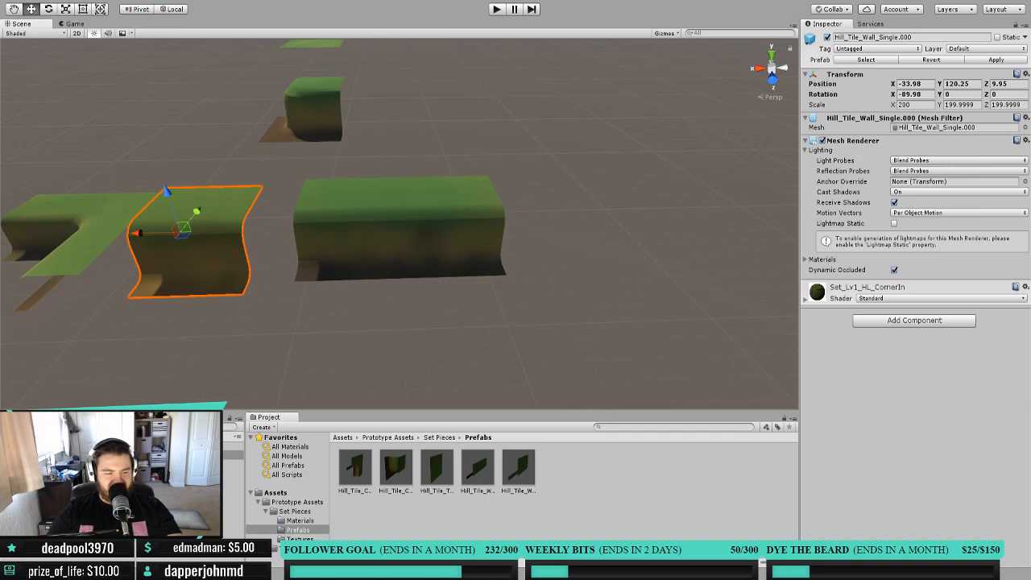
Examine the single and double wall tiles from the side and compare their positions.
{"action": "key", "text": "f"}
{"action": "right_click_drag", "start_coordinate": [366, 337], "coordinate": [525, 303]}
{"action": "left_click", "coordinate": [758, 75]}
{"action": "middle_click_drag", "start_coordinate": [334, 339], "coordinate": [355, 323]}
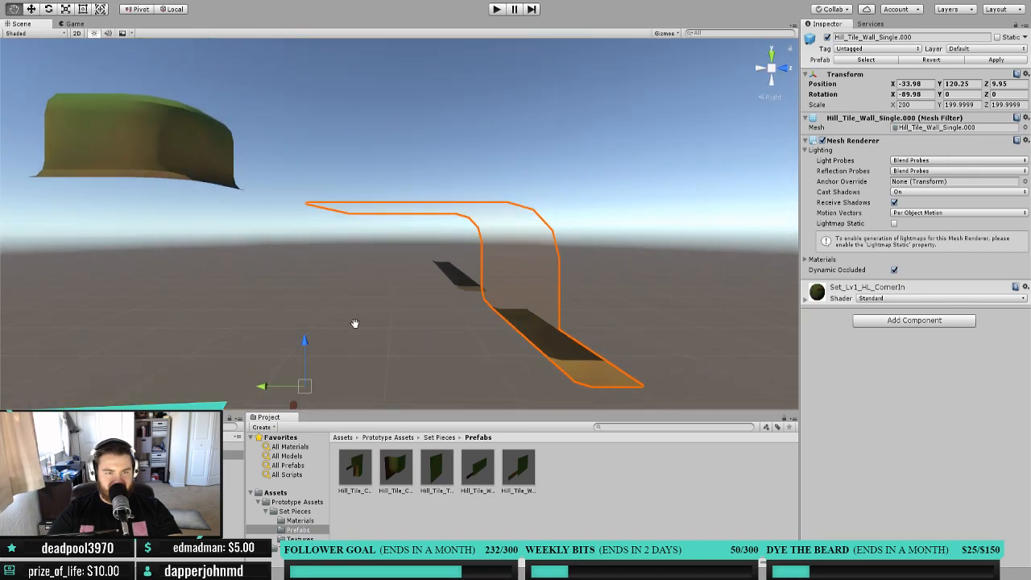
{"action": "scroll", "coordinate": [359, 325], "scroll_direction": "down", "scroll_amount": 2}
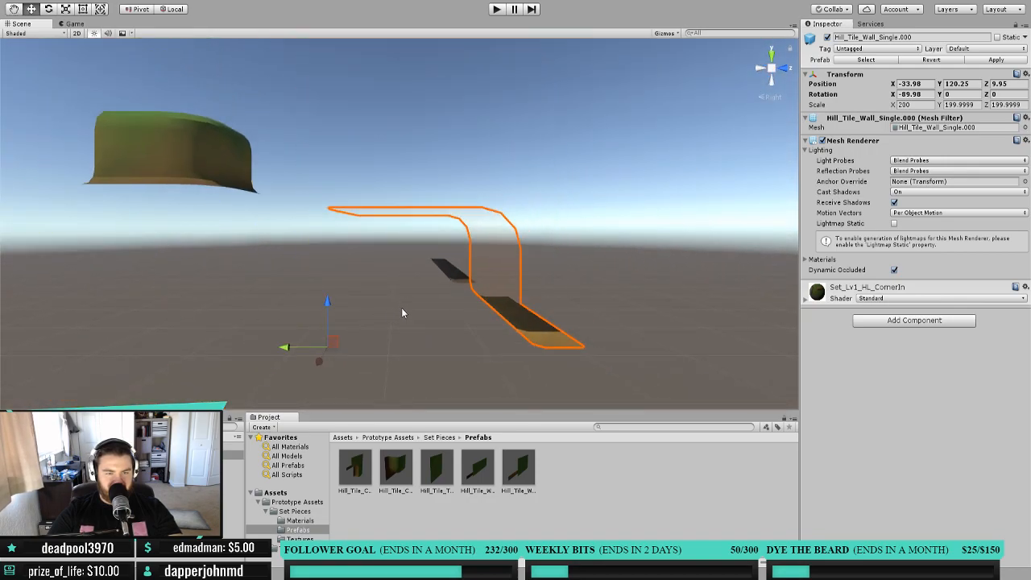
{"action": "left_click", "coordinate": [445, 268]}
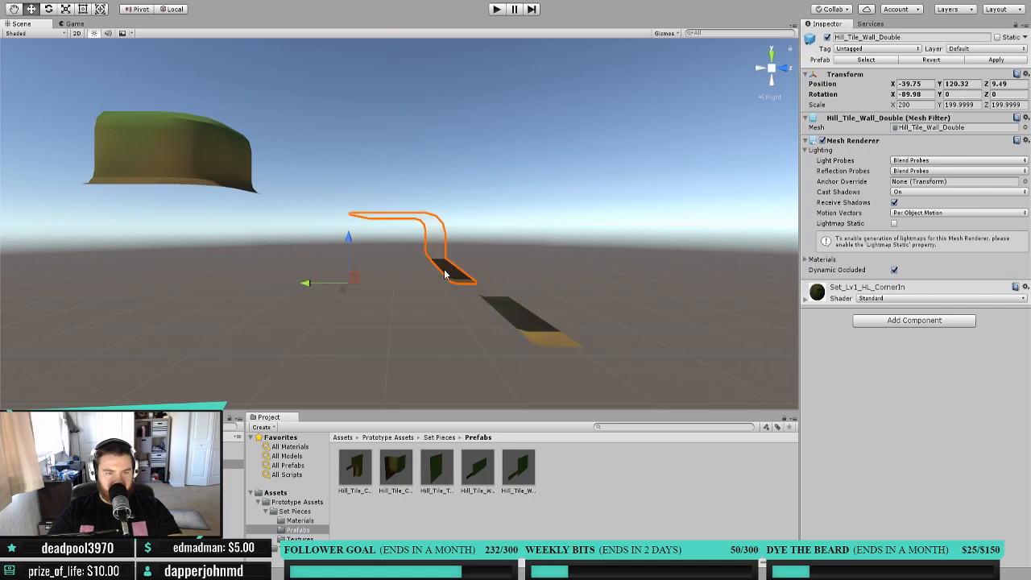
{"action": "left_click", "coordinate": [490, 301]}
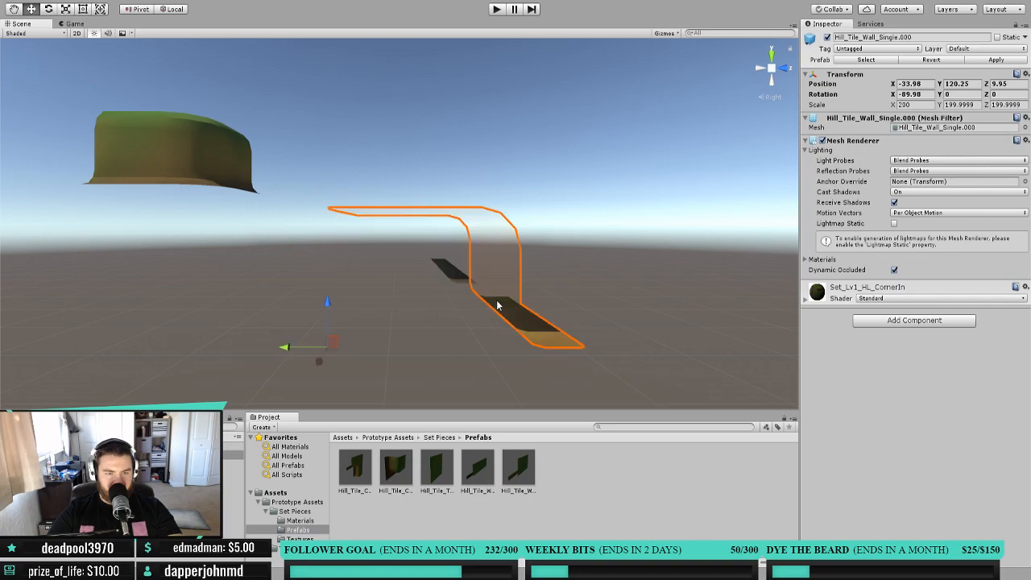
{"action": "left_click", "coordinate": [452, 281]}
{"action": "left_click", "coordinate": [519, 324]}
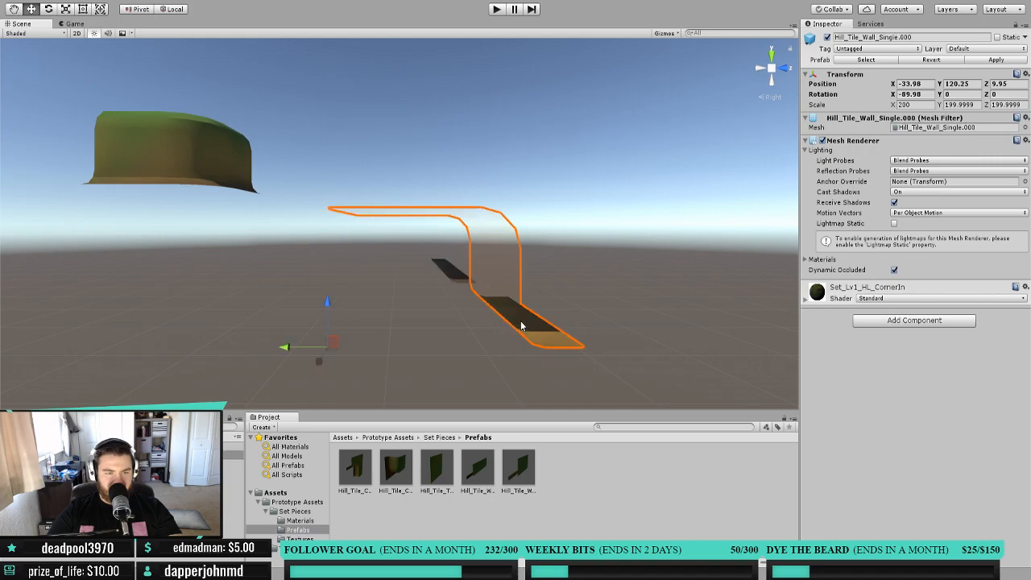
{"action": "left_click", "coordinate": [455, 281]}
{"action": "left_click", "coordinate": [524, 335]}
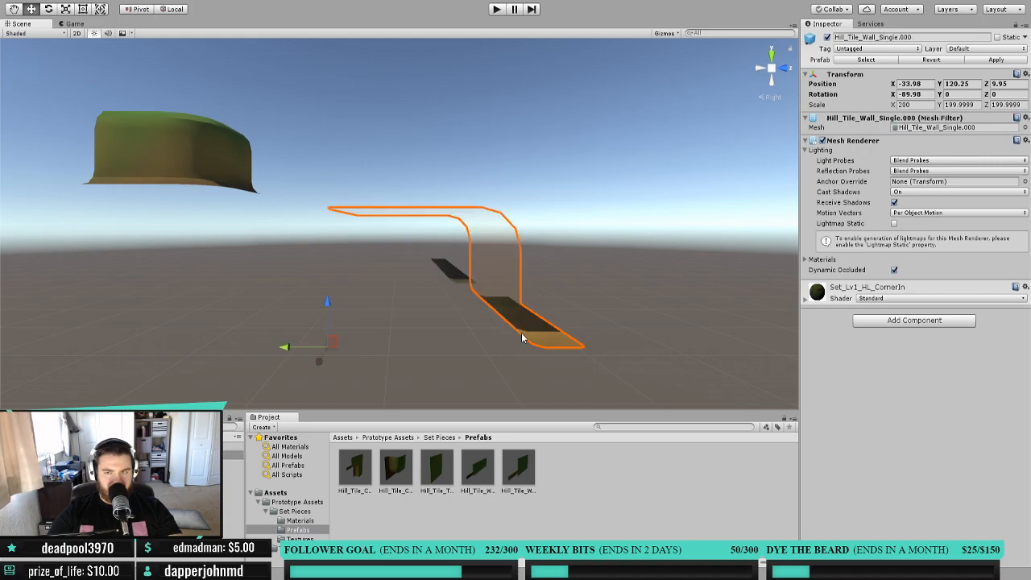
Round the single wall tile's position to X -34, Y 120, Z 9 and snap-move it to Z 10.
{"action": "left_click", "coordinate": [923, 81]}
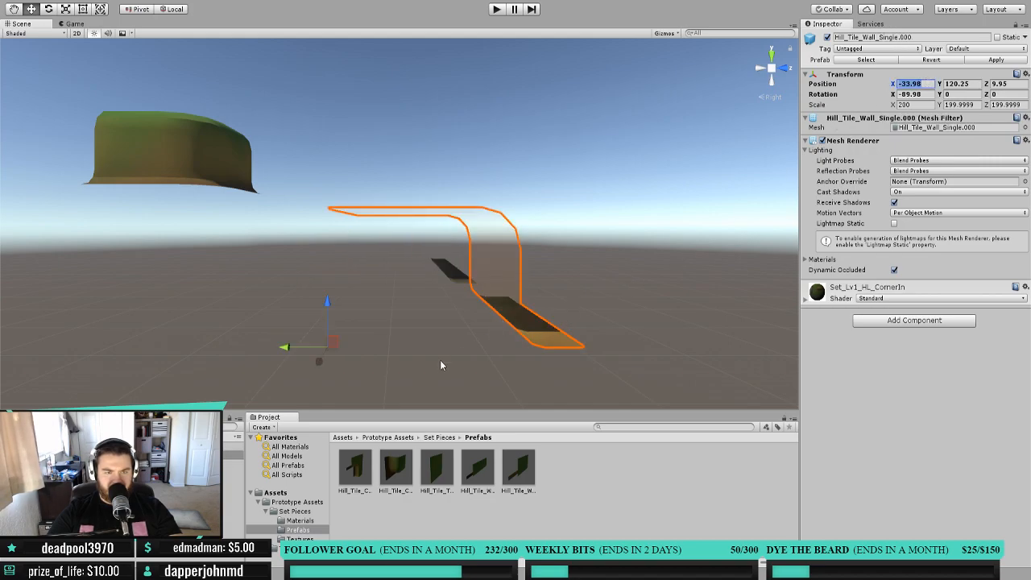
{"action": "left_click_drag", "start_coordinate": [286, 349], "coordinate": [196, 338], "text": "ctrl"}
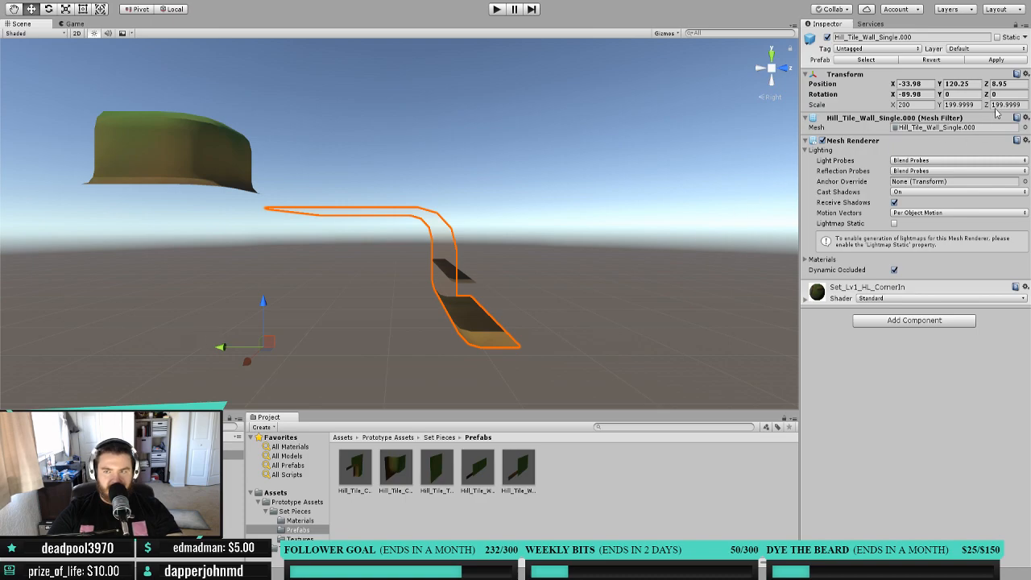
{"action": "left_click", "coordinate": [1013, 83]}
{"action": "type", "text": "9"}
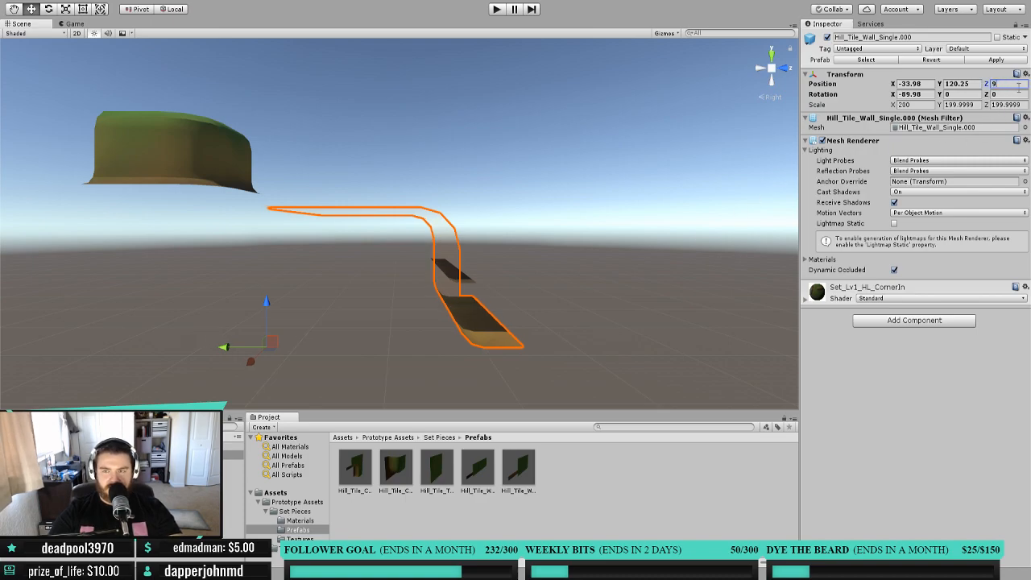
{"action": "left_click", "coordinate": [966, 84]}
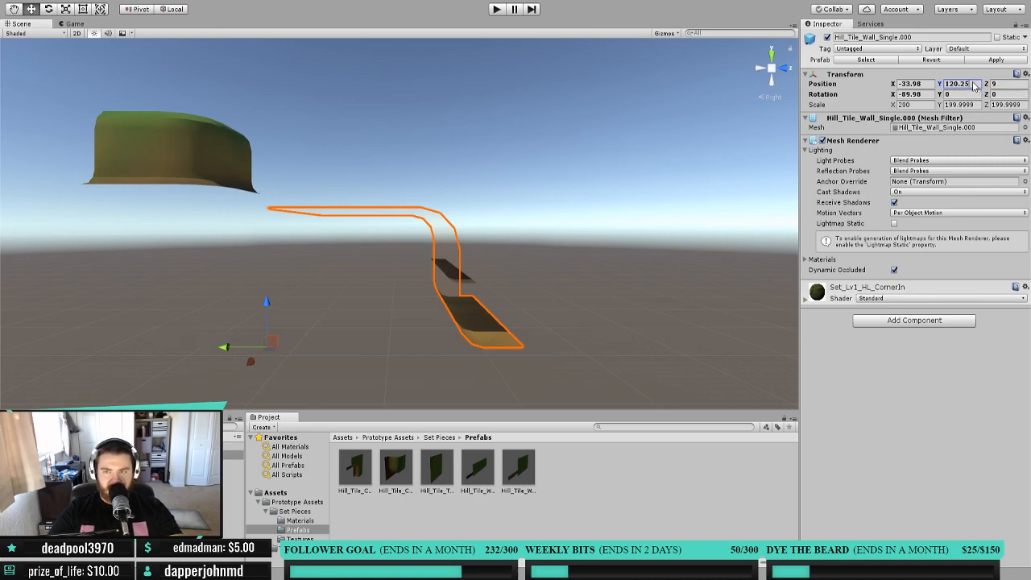
{"action": "type", "text": "120"}
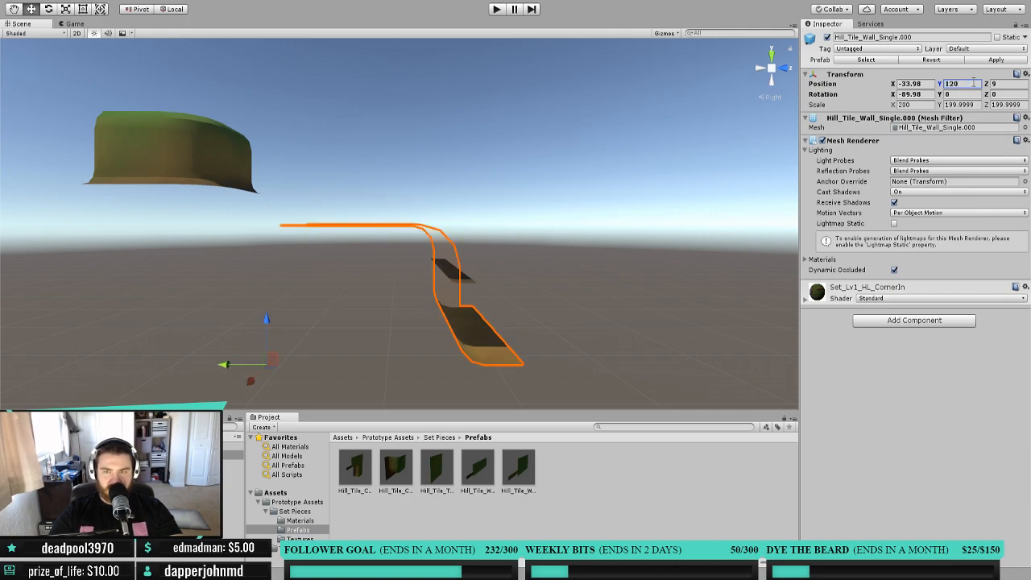
{"action": "left_click", "coordinate": [927, 84]}
{"action": "type", "text": "-34"}
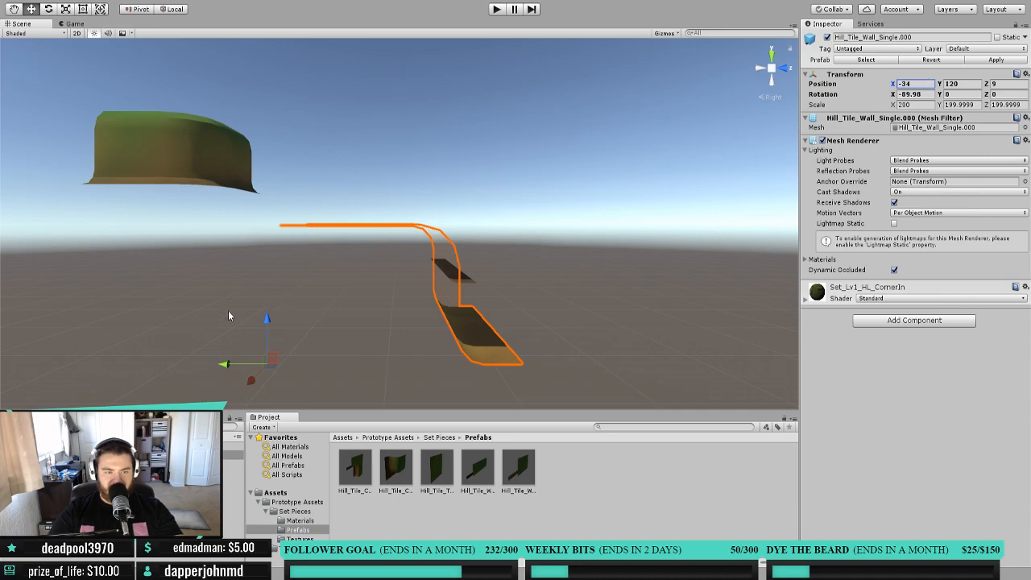
{"action": "left_click_drag", "start_coordinate": [226, 364], "coordinate": [263, 366]}
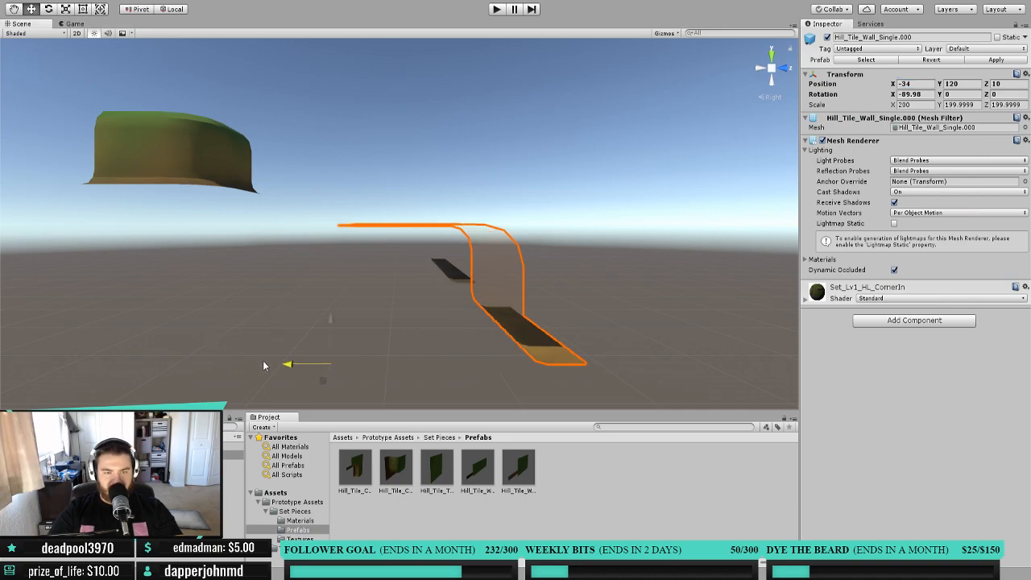
Set the double wall tile's position to the whole numbers X -40, Y 120, Z 9.
{"action": "right_click_drag", "start_coordinate": [668, 246], "coordinate": [483, 290]}
{"action": "scroll", "coordinate": [581, 281], "scroll_direction": "down", "scroll_amount": 2}
{"action": "middle_click_drag", "start_coordinate": [697, 278], "coordinate": [487, 310]}
{"action": "left_click", "coordinate": [579, 246]}
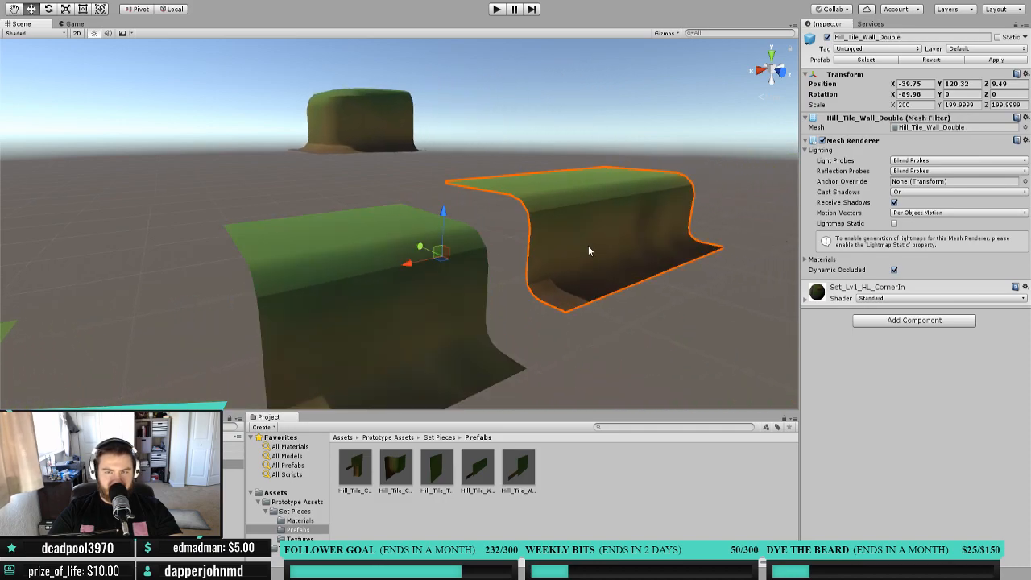
{"action": "left_click", "coordinate": [923, 83]}
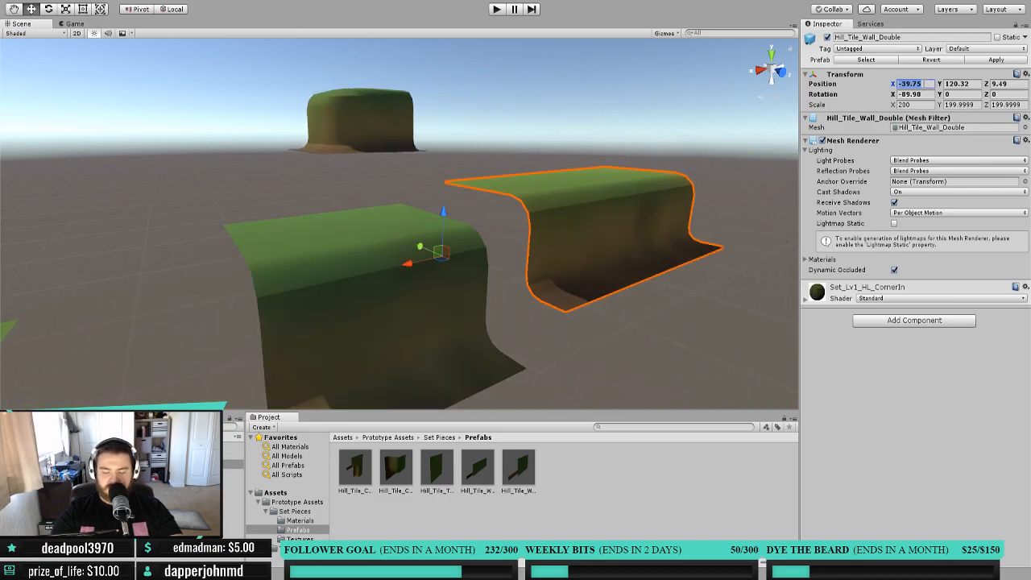
{"action": "type", "text": "-40"}
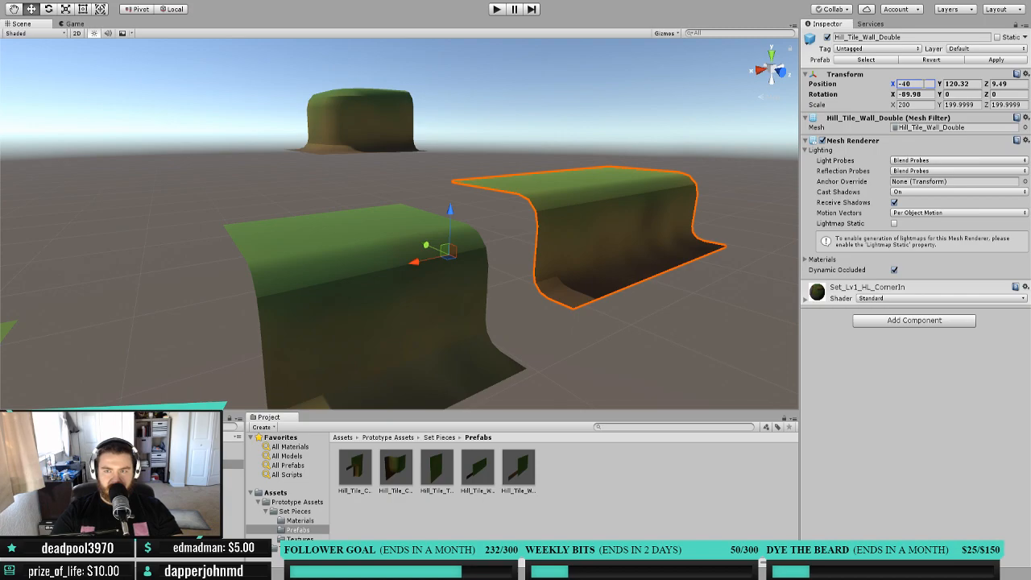
{"action": "left_click", "coordinate": [974, 84]}
{"action": "type", "text": "120"}
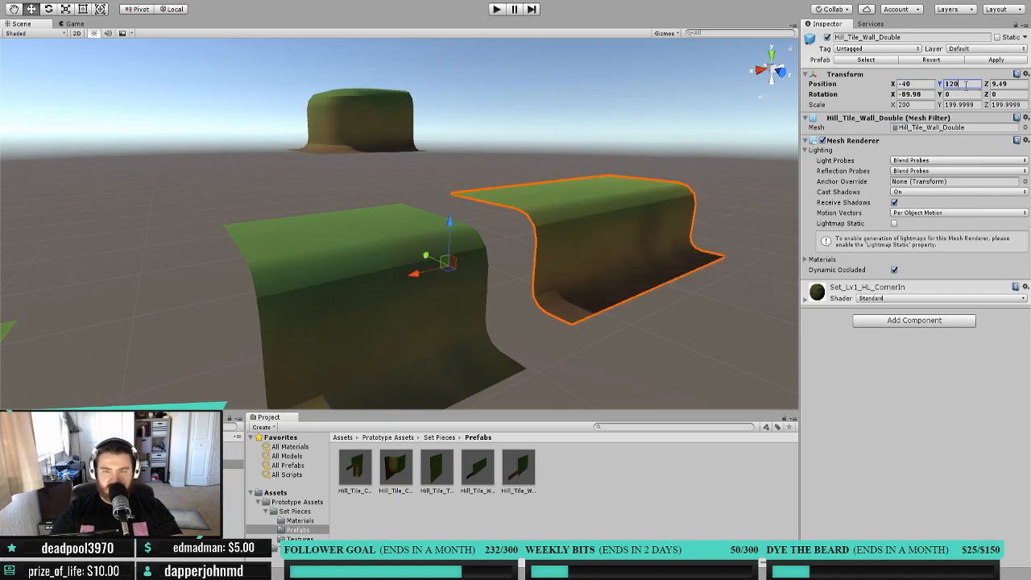
{"action": "left_click", "coordinate": [1014, 84]}
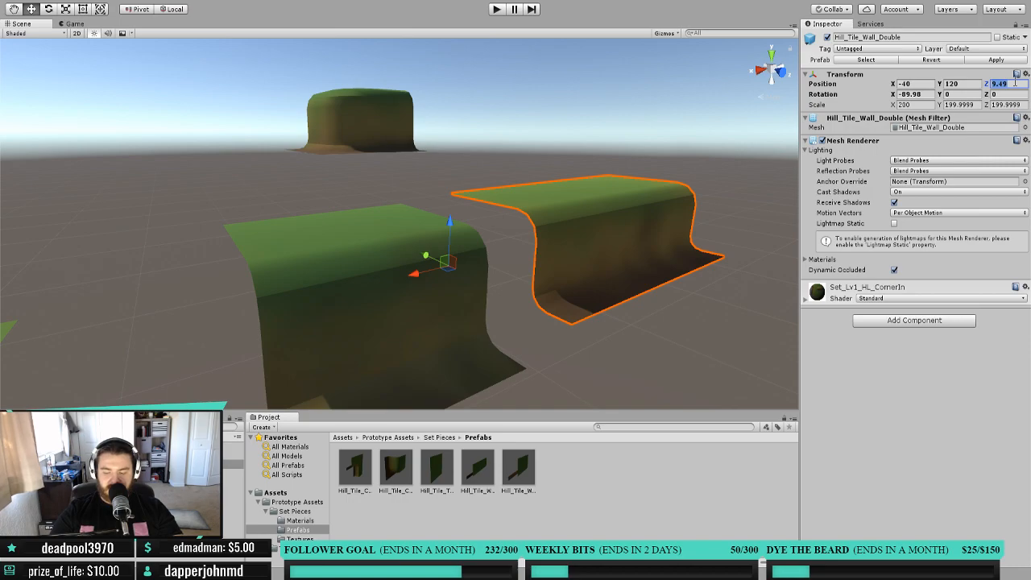
{"action": "type", "text": "9"}
Snap-move the double wall tile against the single wall tile at X -38, Y 120, Z 10 and check the joint.
{"action": "left_click_drag", "start_coordinate": [415, 250], "coordinate": [472, 210], "text": "ctrl"}
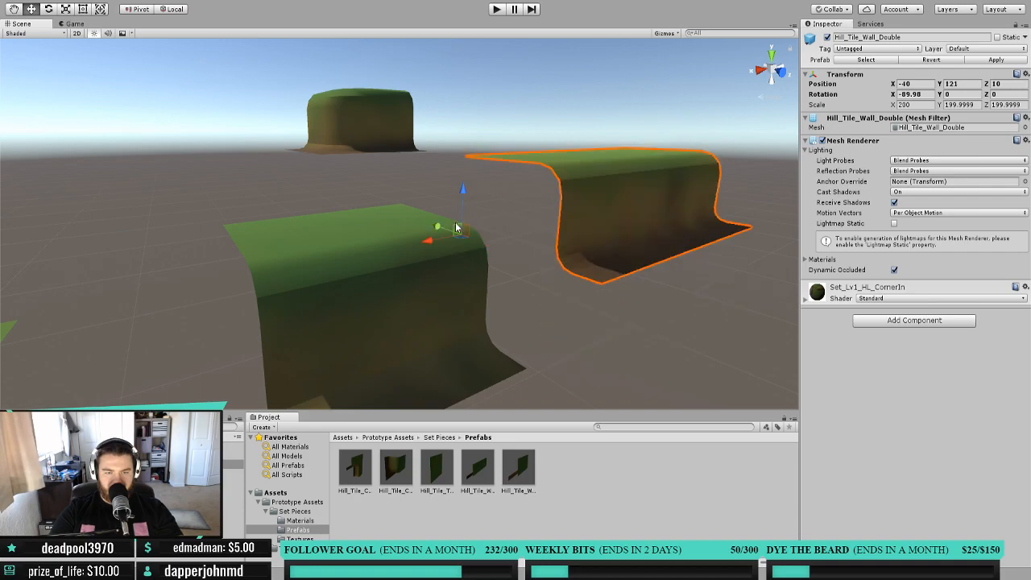
{"action": "right_click_drag", "start_coordinate": [617, 265], "coordinate": [587, 274]}
{"action": "middle_click_drag", "start_coordinate": [587, 274], "coordinate": [492, 246]}
{"action": "left_click_drag", "start_coordinate": [447, 166], "coordinate": [447, 211], "text": "ctrl"}
{"action": "left_click_drag", "start_coordinate": [411, 254], "coordinate": [327, 250], "text": "ctrl"}
{"action": "right_click_drag", "start_coordinate": [467, 273], "coordinate": [386, 267]}
{"action": "key", "text": "f"}
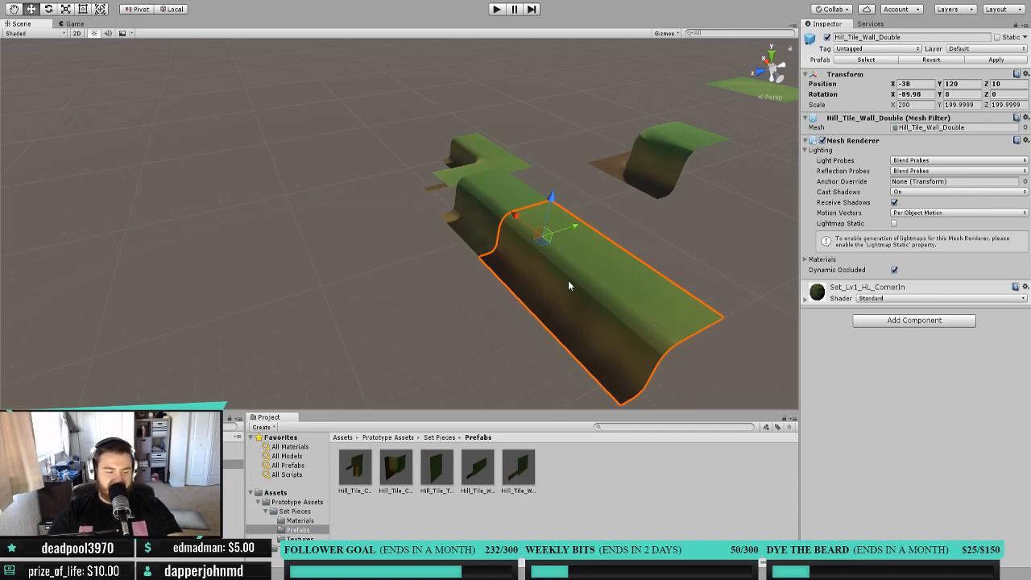
Set the outer corner tile's position to X -37, Y 123, Z 3.
{"action": "left_click_drag", "start_coordinate": [352, 274], "coordinate": [449, 265], "text": "alt"}
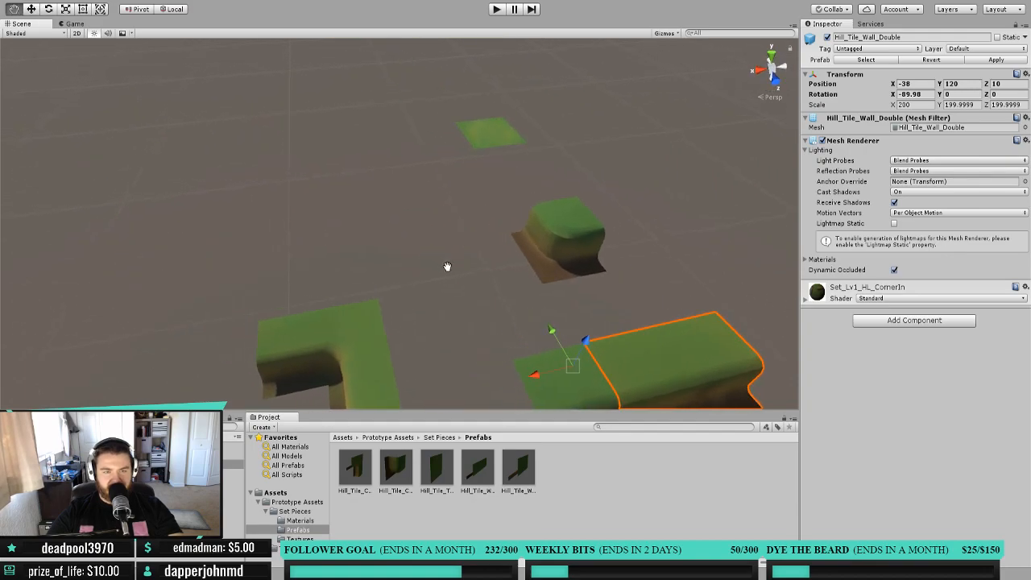
{"action": "scroll", "coordinate": [540, 297], "scroll_direction": "down", "scroll_amount": 3}
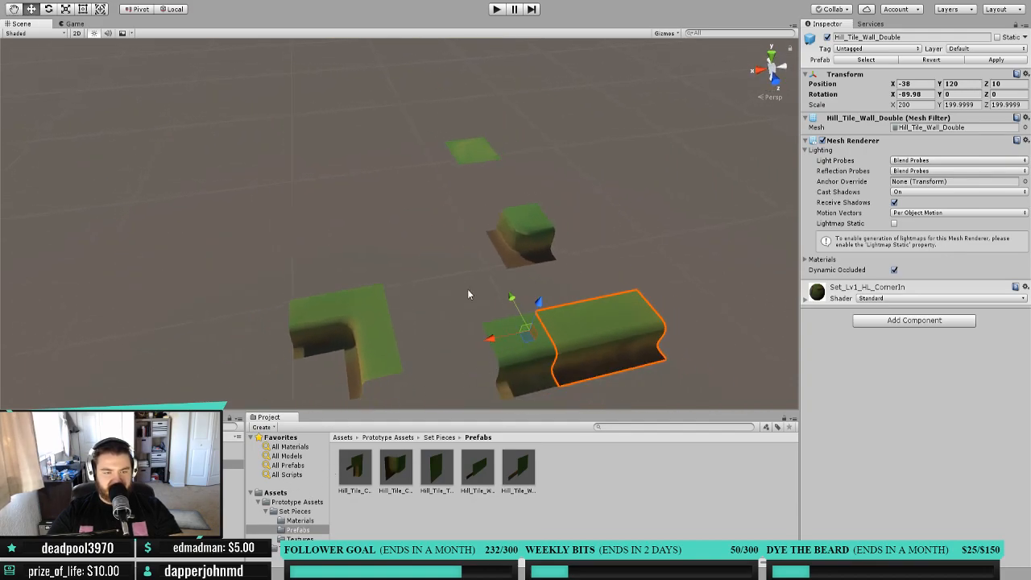
{"action": "left_click", "coordinate": [520, 234]}
{"action": "left_click", "coordinate": [914, 84]}
{"action": "type", "text": "-37"}
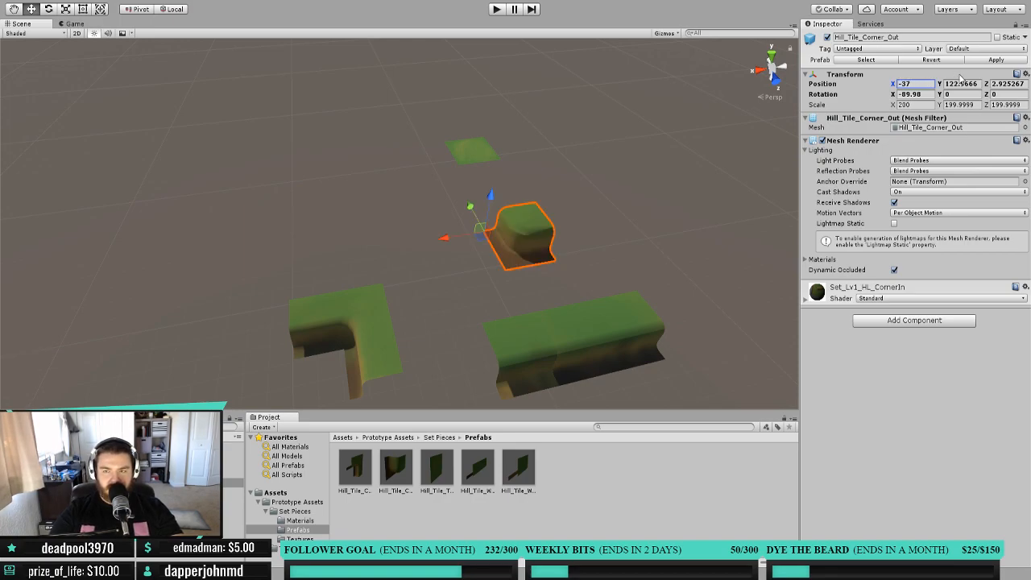
{"action": "left_click", "coordinate": [962, 84]}
{"action": "type", "text": "123"}
{"action": "key", "text": "Tab"}
{"action": "type", "text": "3"}
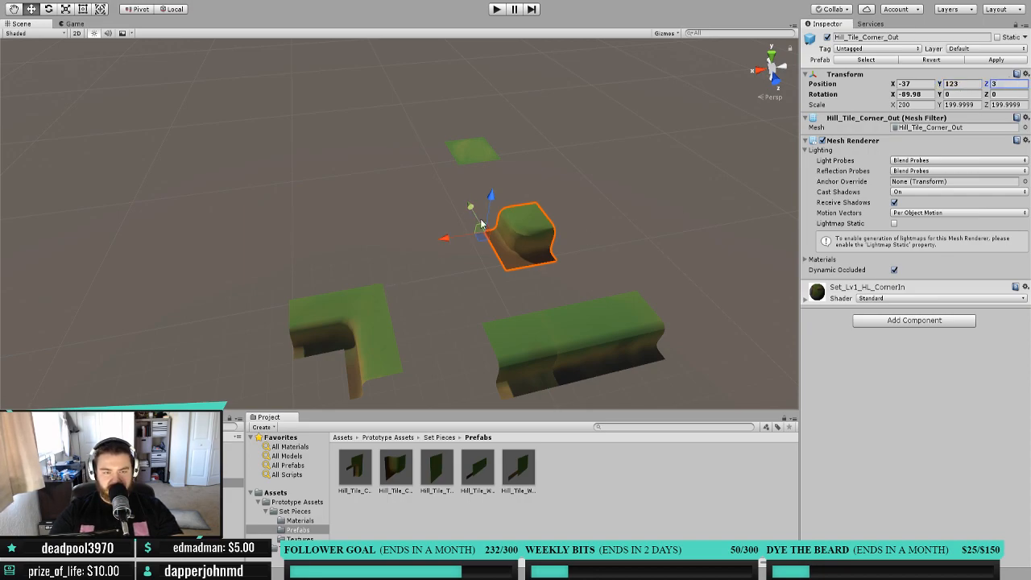
Snap-move the outer corner tile to X -30, Y 120, Z 10 at the free end of the single wall.
{"action": "left_click_drag", "start_coordinate": [492, 205], "coordinate": [491, 219]}
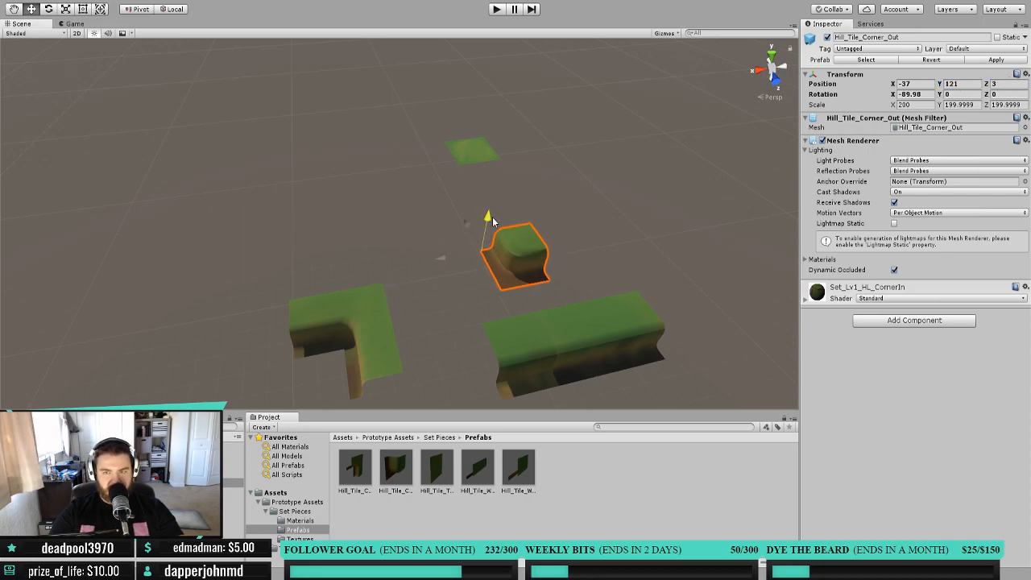
{"action": "left_click_drag", "start_coordinate": [441, 265], "coordinate": [381, 276]}
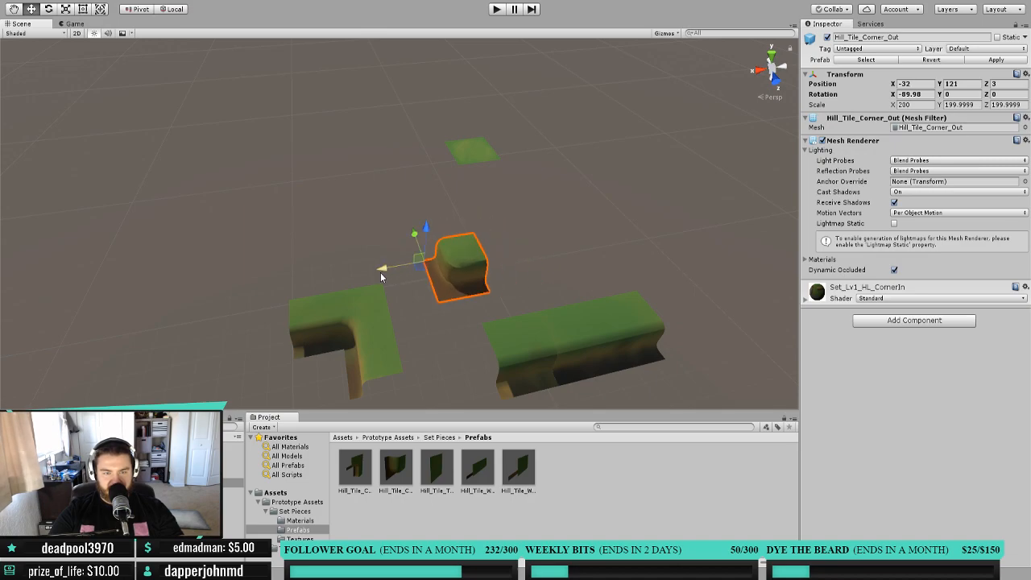
{"action": "left_click_drag", "start_coordinate": [416, 237], "coordinate": [375, 363]}
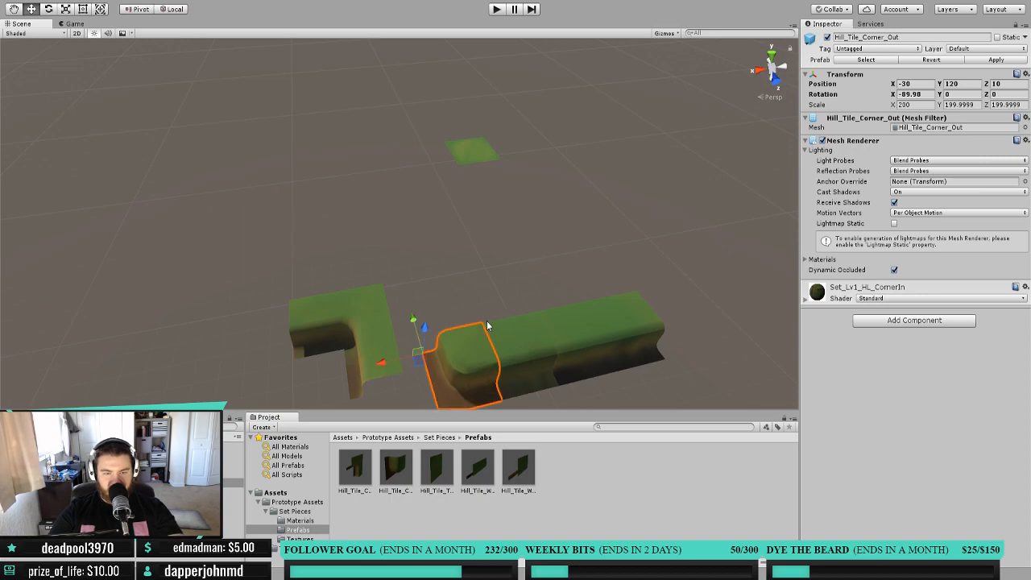
Set the inner corner tile's position to the whole numbers X -20, Y 116, Z 2.
{"action": "left_click", "coordinate": [362, 350]}
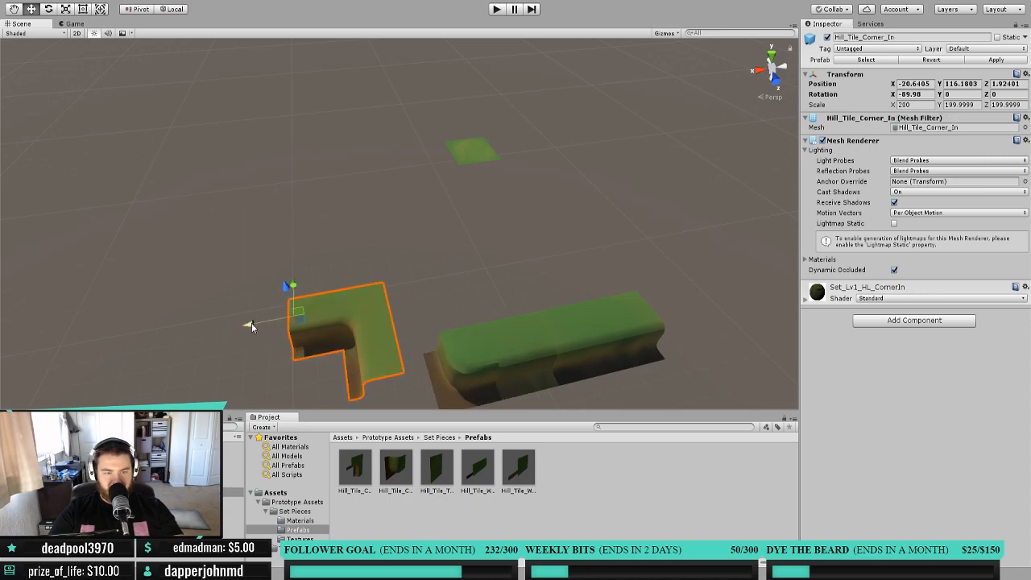
{"action": "left_click", "coordinate": [923, 85]}
{"action": "type", "text": "-20"}
{"action": "left_click", "coordinate": [973, 83]}
{"action": "type", "text": "116"}
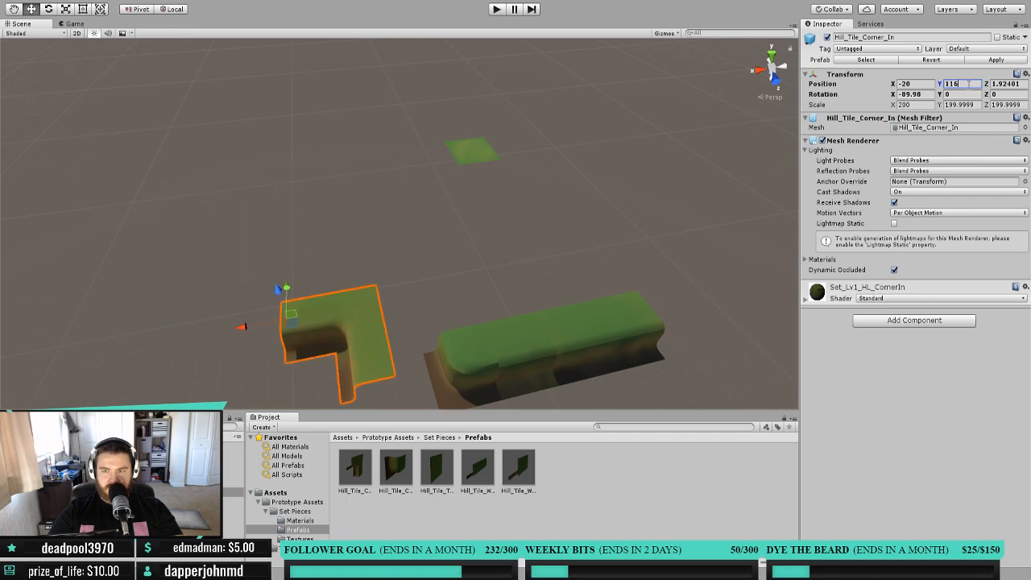
{"action": "left_click", "coordinate": [1019, 84]}
{"action": "type", "text": "2"}
Snap-move the inner corner tile to X -26, Y 120, Z 2 against the outer corner tile and check the joint.
{"action": "left_click_drag", "start_coordinate": [242, 328], "coordinate": [316, 315]}
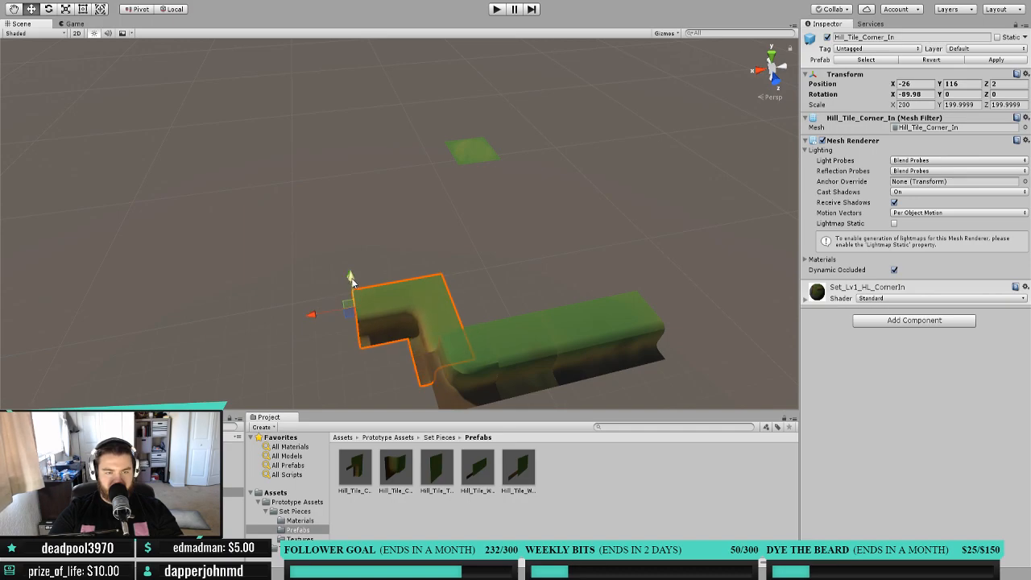
{"action": "left_click_drag", "start_coordinate": [351, 280], "coordinate": [347, 241]}
{"action": "left_click_drag", "start_coordinate": [474, 283], "coordinate": [520, 299], "text": "alt"}
{"action": "middle_click_drag", "start_coordinate": [520, 298], "coordinate": [536, 276]}
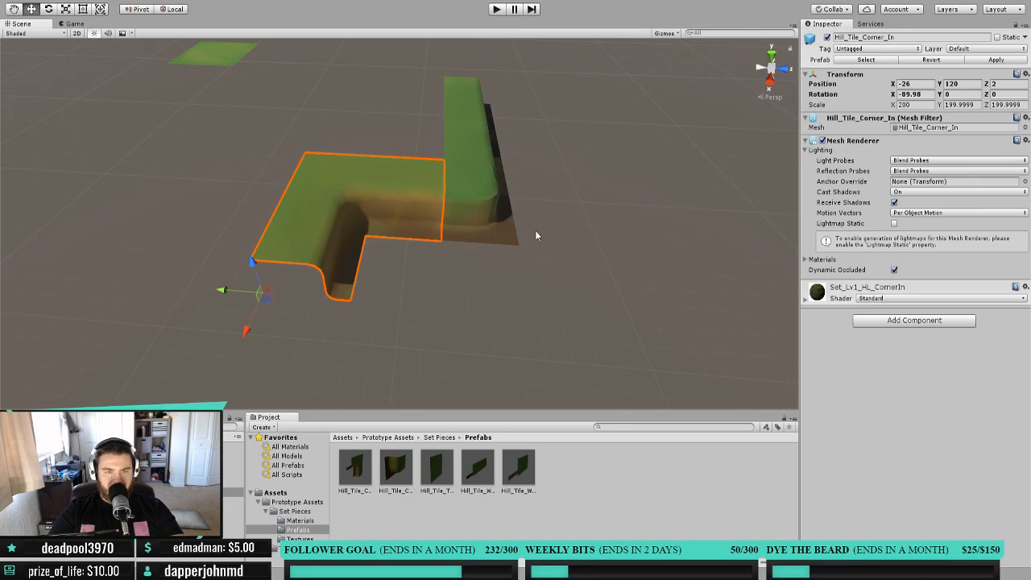
{"action": "left_click_drag", "start_coordinate": [553, 161], "coordinate": [456, 132], "text": "alt"}
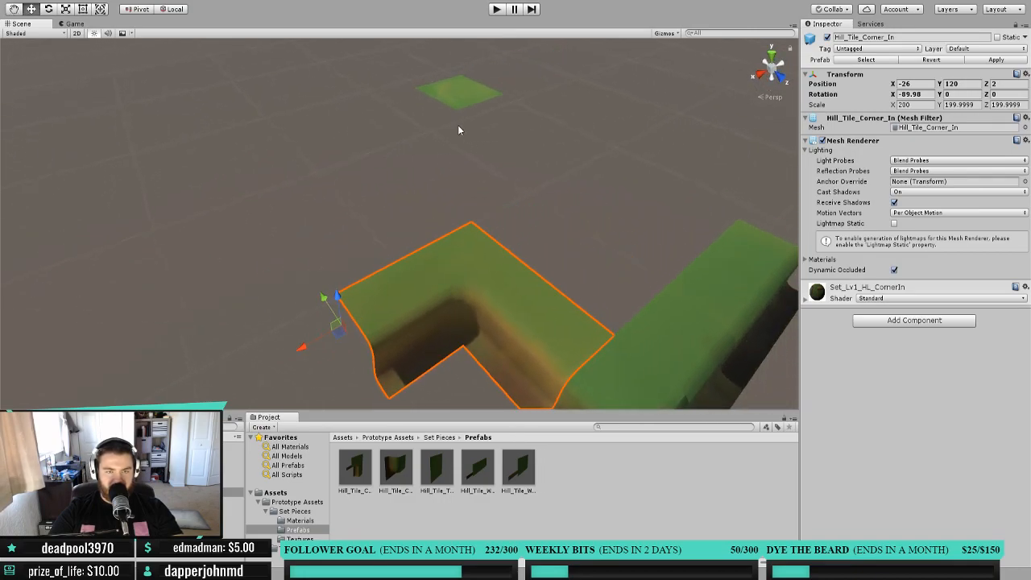
Set the hill top tile's position to the whole numbers X -36, Y 123, Z -6.
{"action": "left_click", "coordinate": [472, 100]}
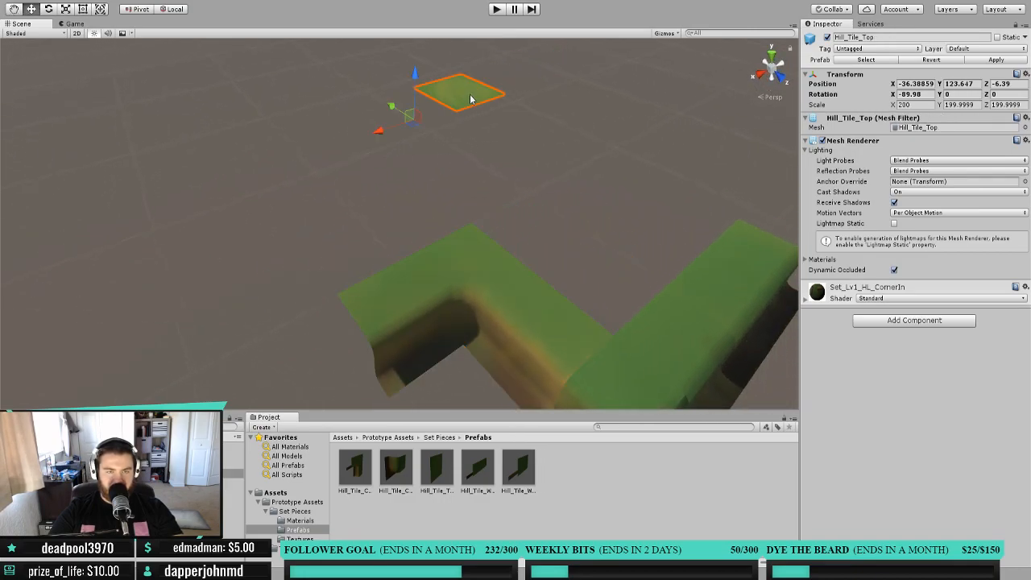
{"action": "left_click", "coordinate": [926, 84]}
{"action": "type", "text": "-36"}
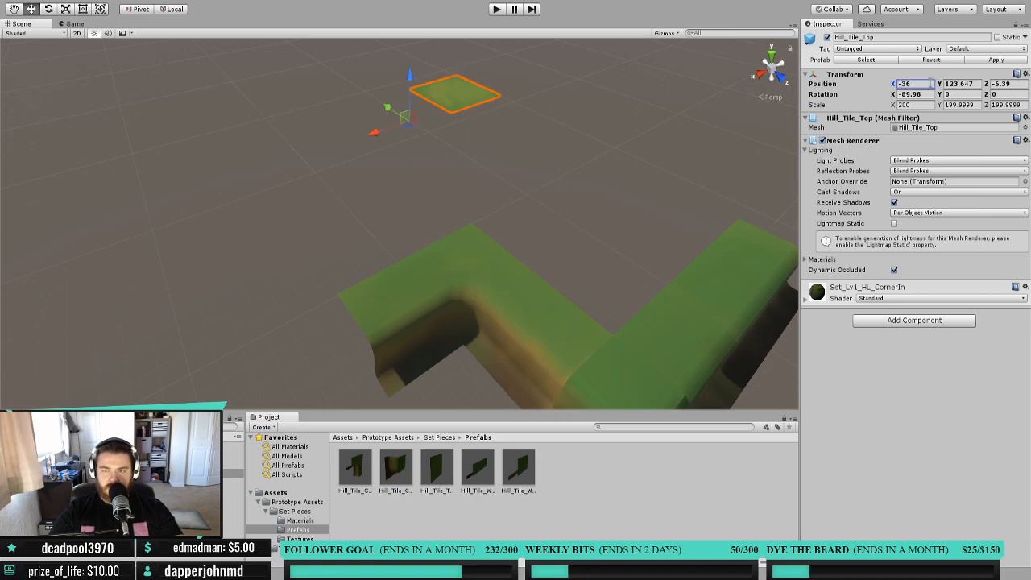
{"action": "left_click", "coordinate": [946, 83]}
{"action": "type", "text": "123"}
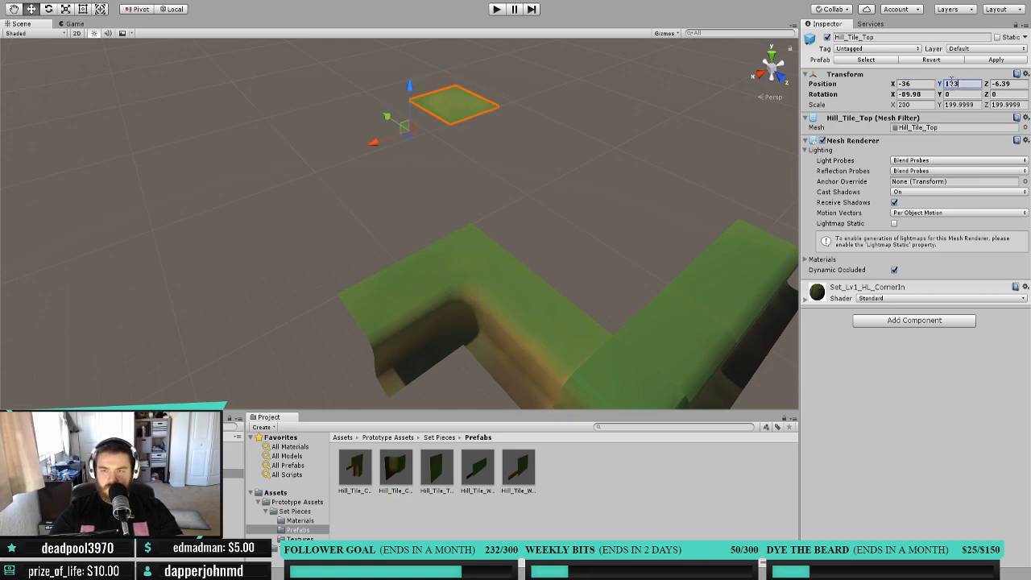
{"action": "left_click", "coordinate": [1019, 83]}
{"action": "type", "text": "-6"}
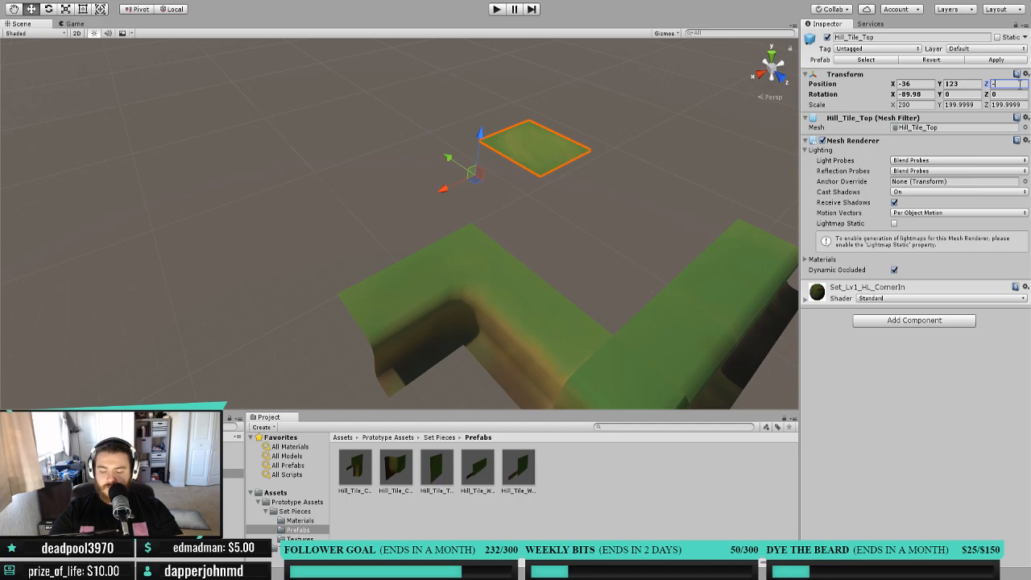
Snap-move the hill top tile to X -34, Y 120, Z 6 between the inner corner and wall tiles and check the fit.
{"action": "left_click_drag", "start_coordinate": [388, 117], "coordinate": [477, 220], "text": "ctrl"}
{"action": "left_click_drag", "start_coordinate": [575, 201], "coordinate": [491, 325], "text": "ctrl"}
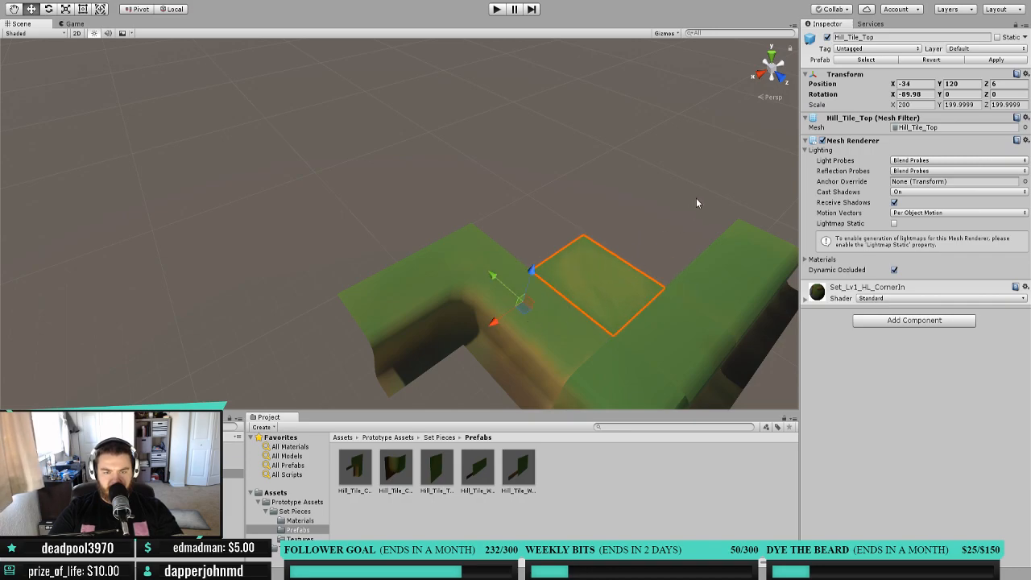
{"action": "right_click_drag", "start_coordinate": [688, 210], "coordinate": [561, 194]}
{"action": "key", "text": "f"}
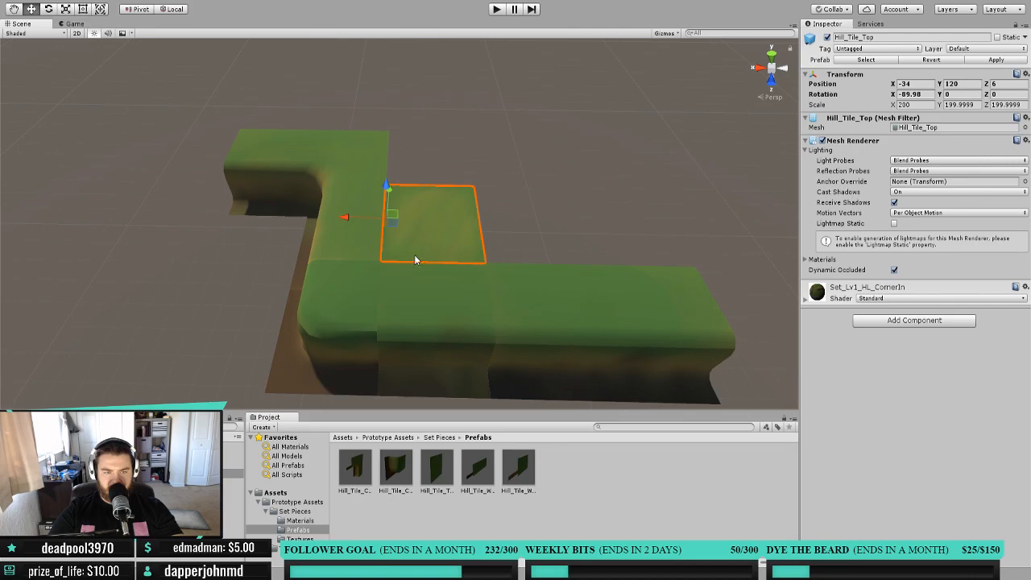
{"action": "mouse_move", "coordinate": [349, 220]}
{"action": "left_mouse_down", "text": "ctrl"}
{"action": "mouse_move", "coordinate": [393, 219]}
{"action": "mouse_move", "coordinate": [326, 220]}
{"action": "mouse_move", "coordinate": [366, 217]}
{"action": "mouse_move", "coordinate": [345, 222]}
{"action": "left_mouse_up", "text": "ctrl"}
{"action": "right_click_drag", "start_coordinate": [459, 242], "coordinate": [431, 194]}
{"action": "scroll", "coordinate": [432, 190], "scroll_direction": "down", "scroll_amount": 10}
{"action": "middle_click_drag", "start_coordinate": [410, 80], "coordinate": [414, 161]}
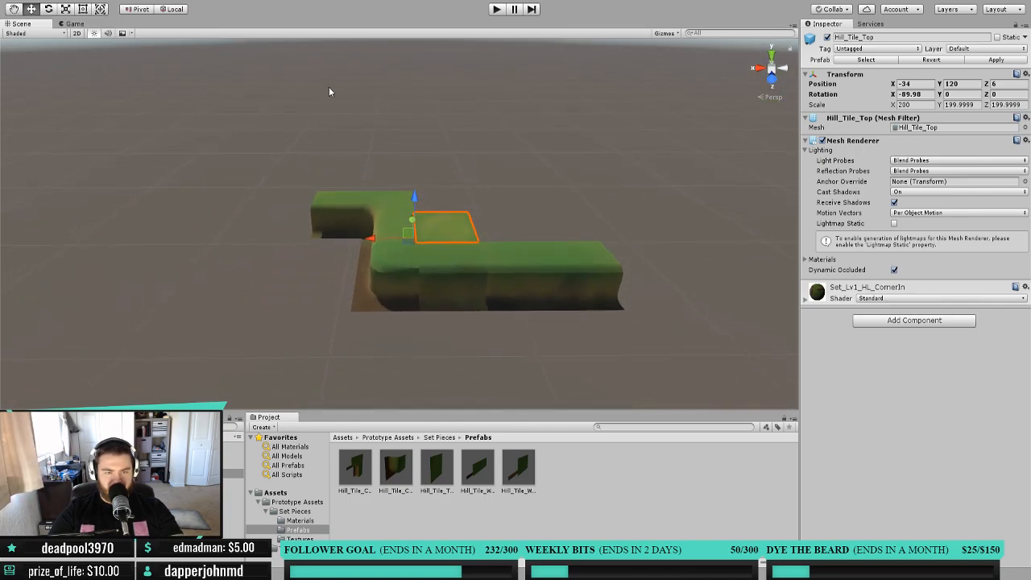
{"action": "right_click_drag", "start_coordinate": [326, 91], "coordinate": [334, 147]}
{"action": "middle_click_drag", "start_coordinate": [294, 56], "coordinate": [356, 175]}
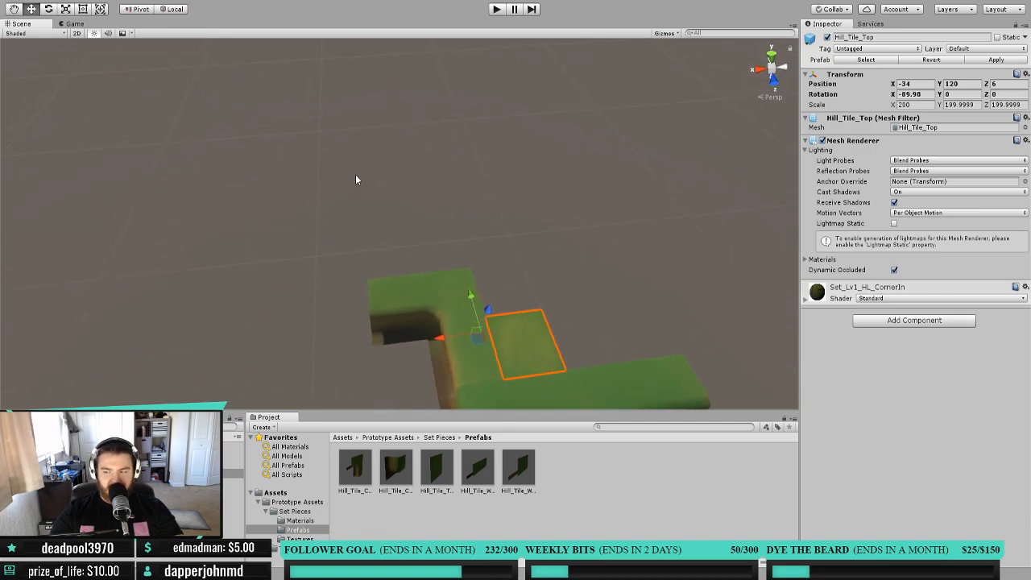
{"action": "right_click_drag", "start_coordinate": [369, 267], "coordinate": [357, 301]}
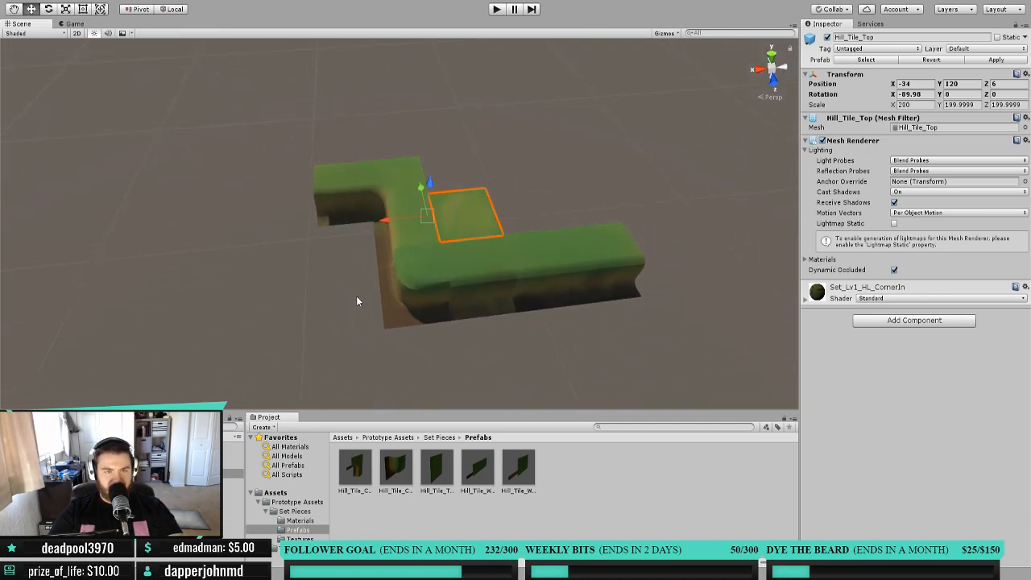
Place the FloorPieces model from the Set Pieces folder in the scene in front of the hill tiles.
{"action": "left_click", "coordinate": [447, 438]}
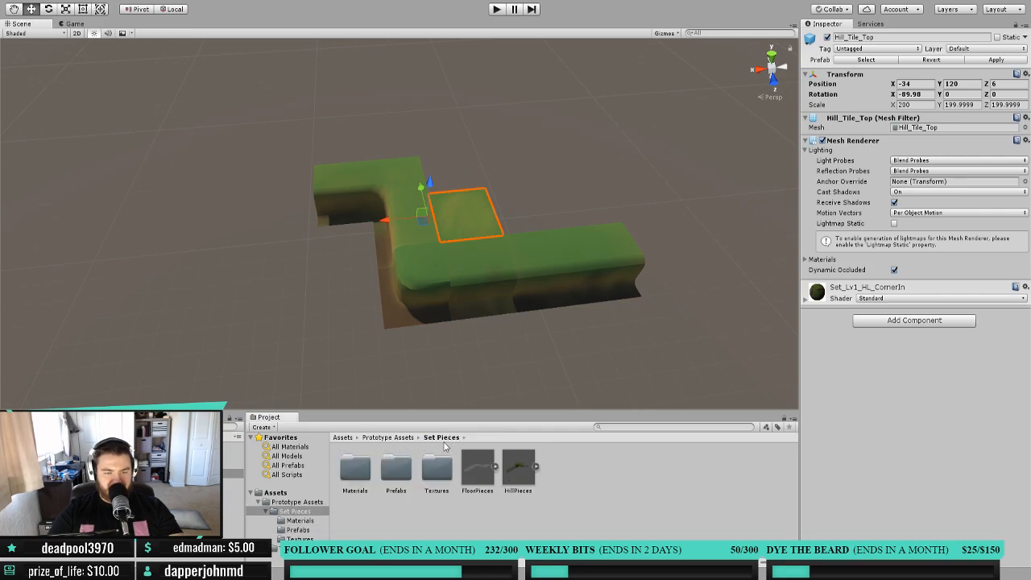
{"action": "left_click", "coordinate": [489, 477]}
{"action": "left_click", "coordinate": [494, 467]}
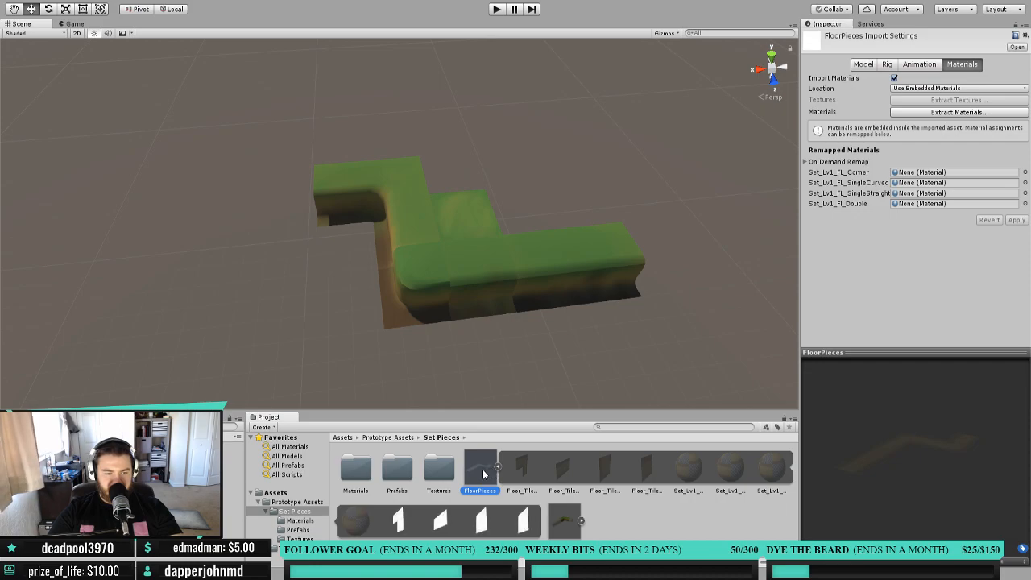
{"action": "left_click_drag", "start_coordinate": [484, 476], "coordinate": [368, 365]}
{"action": "key", "text": "f"}
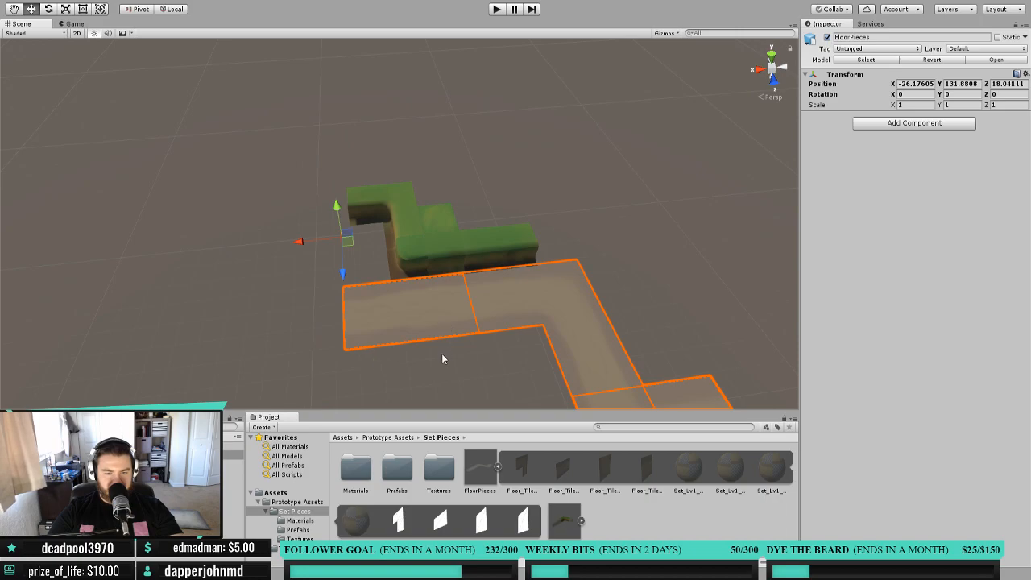
{"action": "left_click_drag", "start_coordinate": [442, 356], "coordinate": [433, 347], "text": "alt"}
Extract the Set_Lv1_FL_Corner material into the Materials folder and give it Metallic 0.24 and Opaque rendering mode.
{"action": "left_click", "coordinate": [686, 469]}
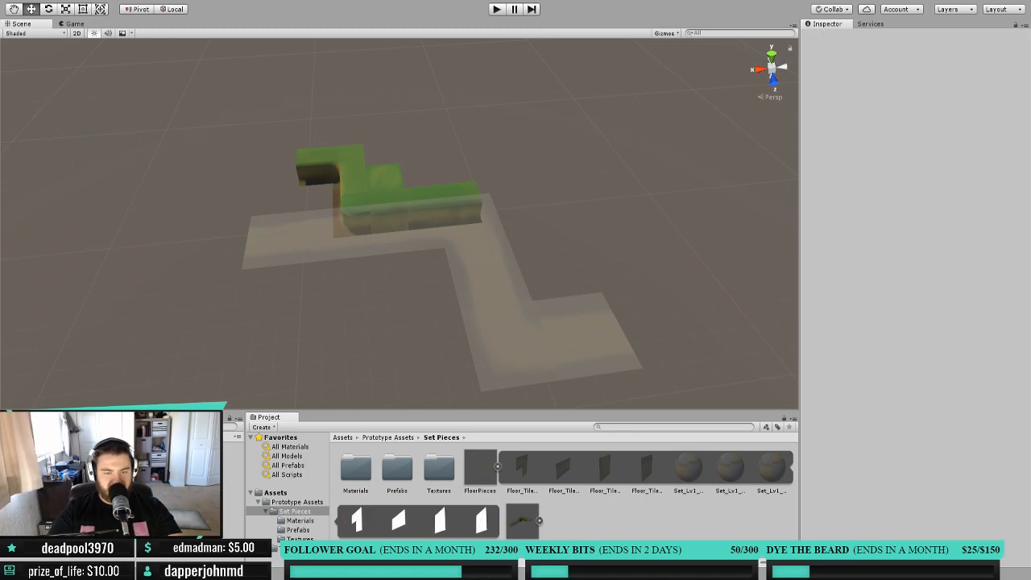
{"action": "double_click", "coordinate": [356, 471]}
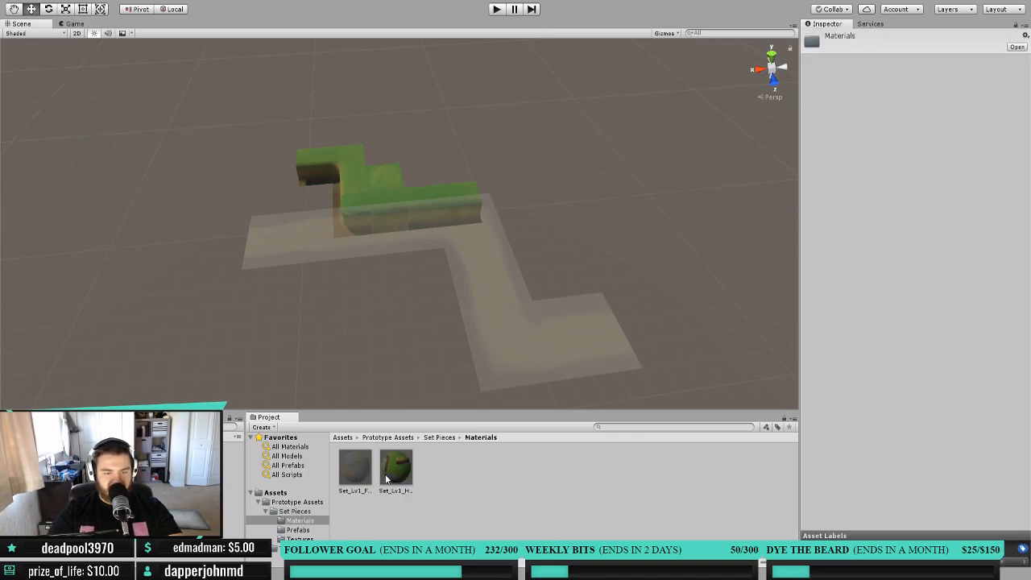
{"action": "left_click_drag", "start_coordinate": [889, 99], "coordinate": [913, 100]}
{"action": "left_click", "coordinate": [936, 63]}
{"action": "left_click", "coordinate": [933, 76]}
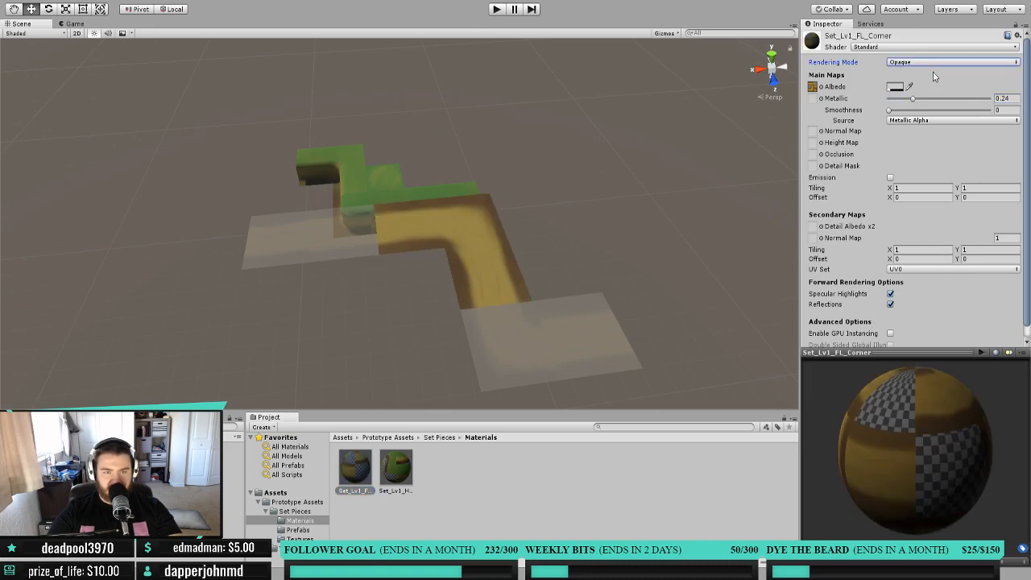
Apply the Set_Lv1_FL_Corner material to the single curved, single straight and double floor tiles.
{"action": "left_click", "coordinate": [541, 342]}
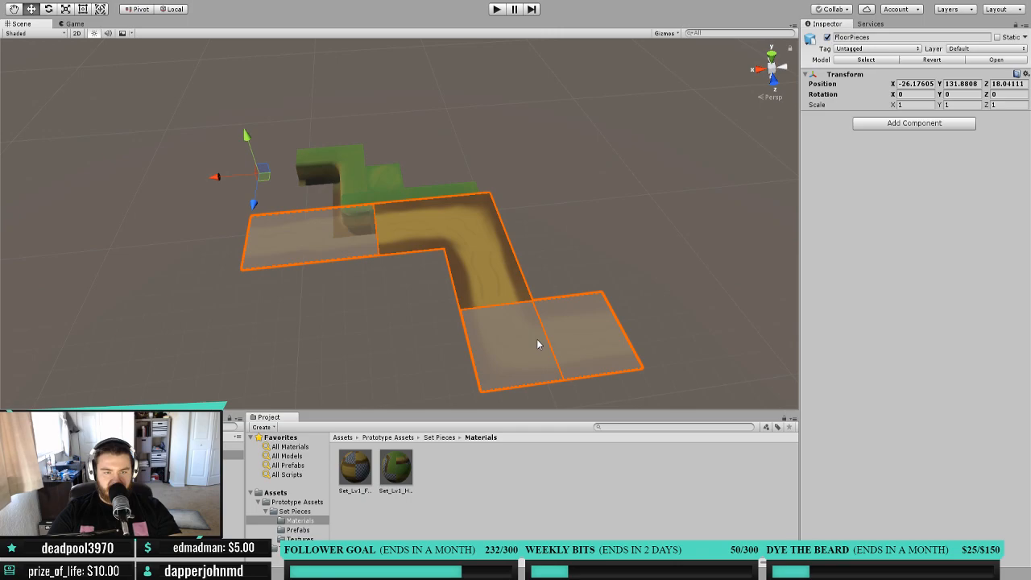
{"action": "left_click", "coordinate": [461, 264]}
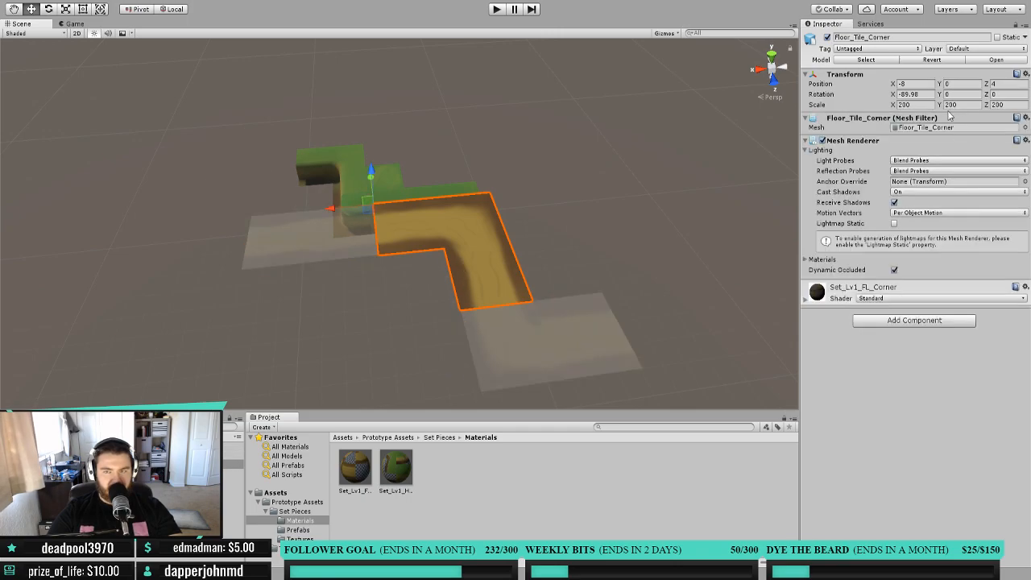
{"action": "left_click_drag", "start_coordinate": [363, 480], "coordinate": [573, 345]}
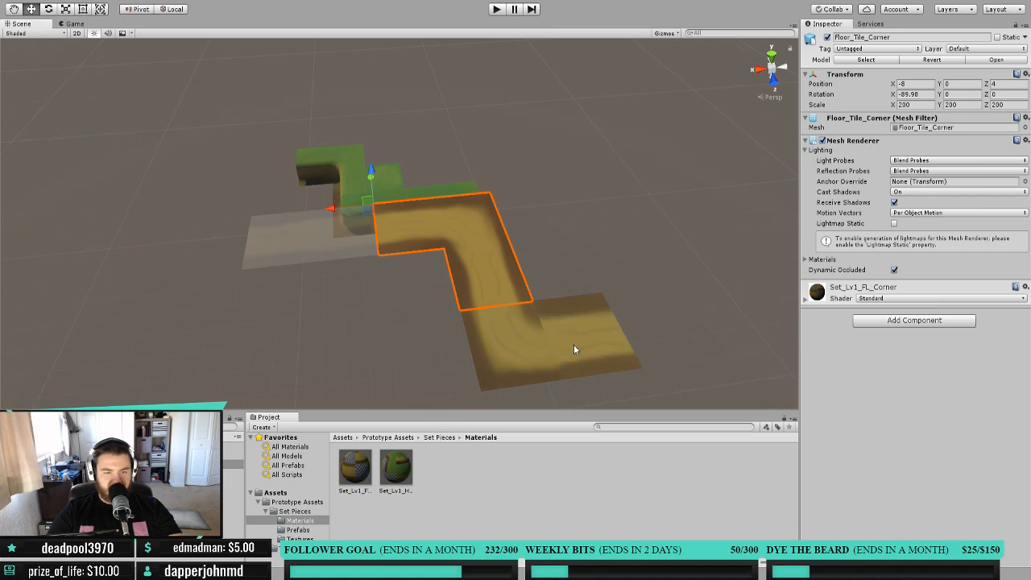
{"action": "left_click_drag", "start_coordinate": [365, 478], "coordinate": [335, 238]}
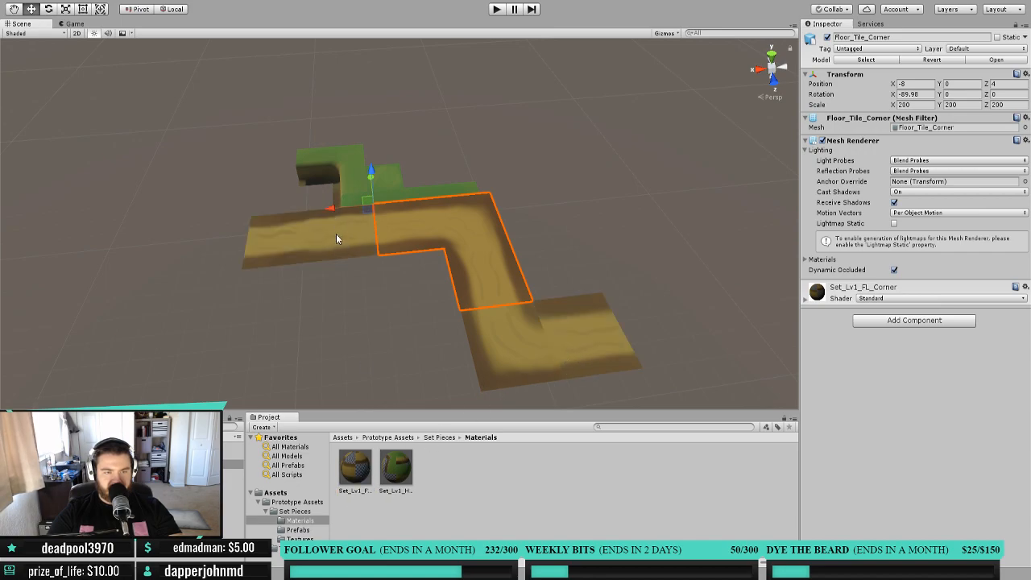
Select all four floor tiles and snap-move them together to local Y -14 near the base of the hill corner.
{"action": "left_click", "coordinate": [348, 237], "text": "shift"}
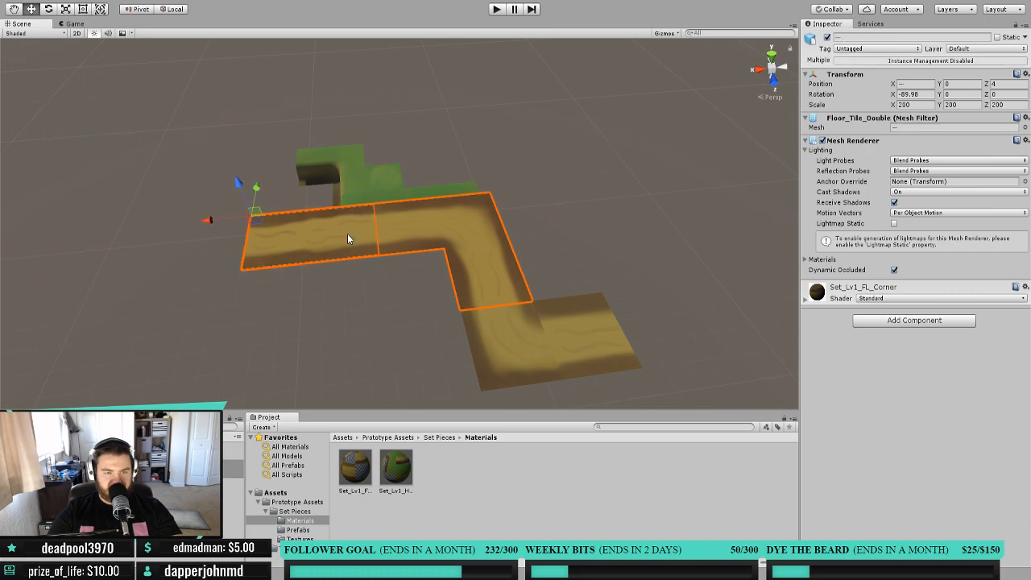
{"action": "left_click", "coordinate": [514, 340], "text": "shift"}
{"action": "left_click", "coordinate": [596, 341], "text": "shift"}
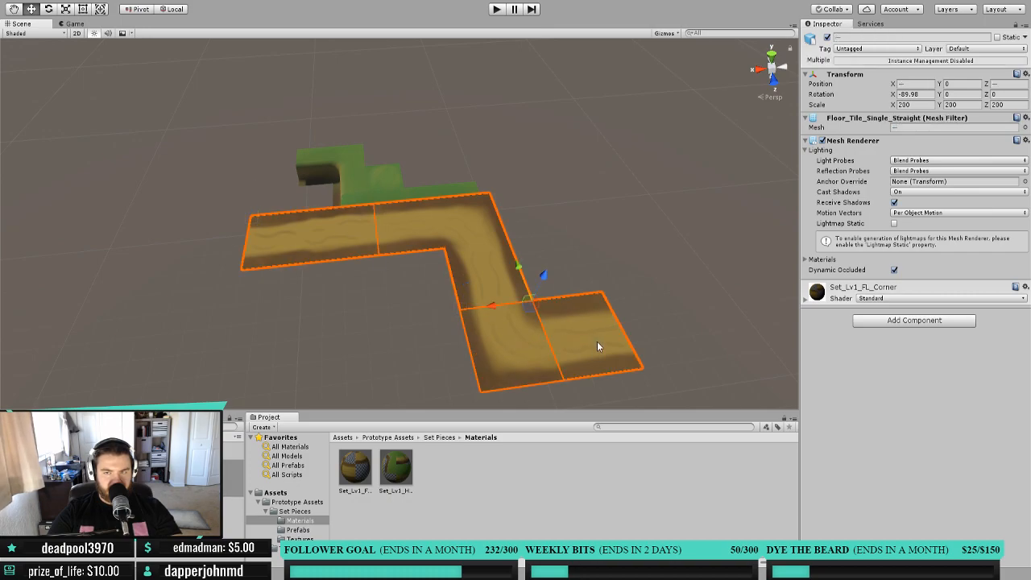
{"action": "left_click", "coordinate": [928, 84]}
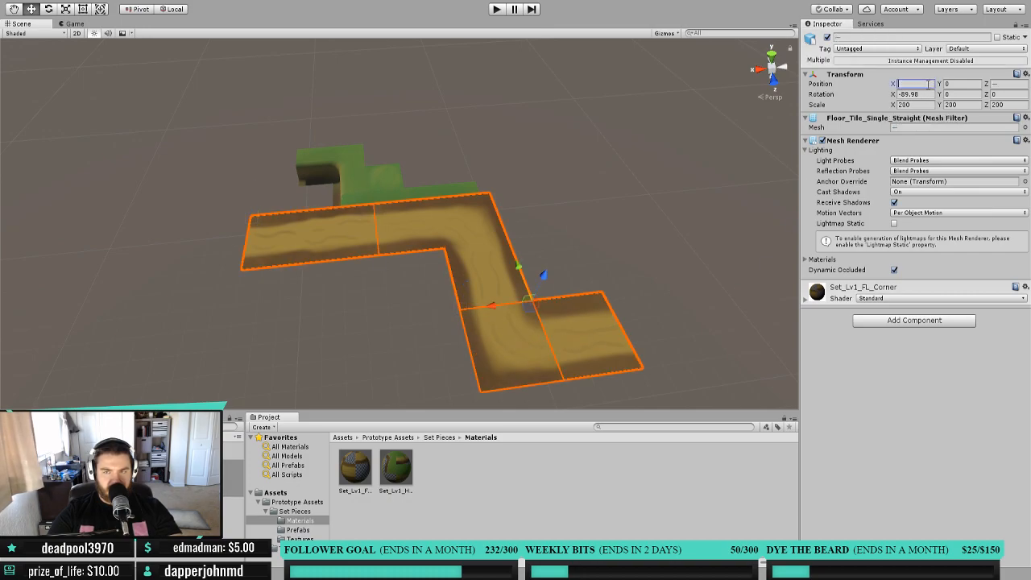
{"action": "left_click_drag", "start_coordinate": [545, 278], "coordinate": [297, 220]}
{"action": "left_click_drag", "start_coordinate": [338, 192], "coordinate": [341, 214]}
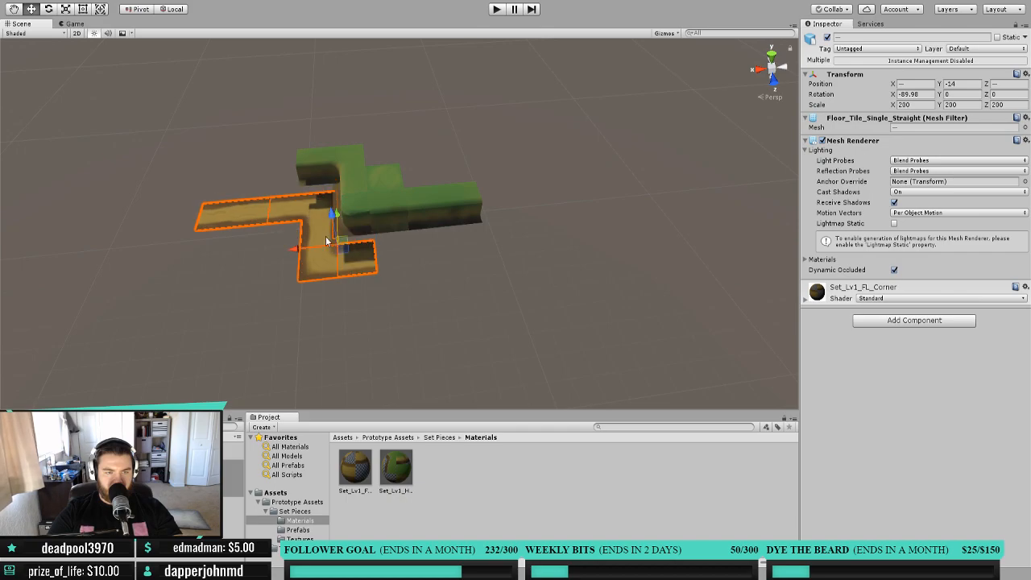
Adjust the four floor tiles to local Y -13 beside the outer corner tile and examine how they meet the hill base.
{"action": "left_click_drag", "start_coordinate": [292, 249], "coordinate": [281, 249]}
{"action": "left_click_drag", "start_coordinate": [321, 215], "coordinate": [319, 207]}
{"action": "left_click_drag", "start_coordinate": [287, 241], "coordinate": [297, 242]}
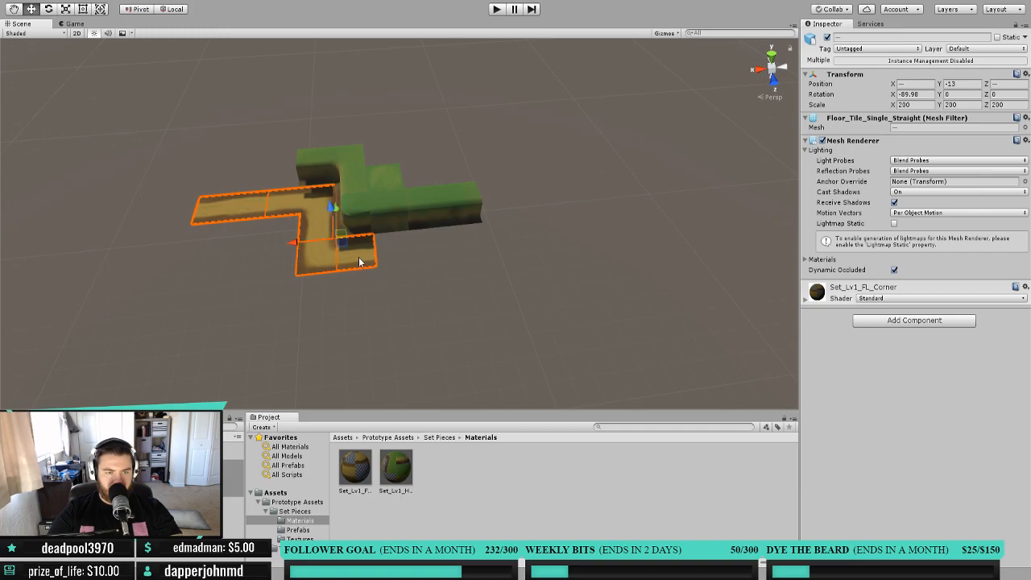
{"action": "scroll", "coordinate": [361, 265], "scroll_direction": "up", "scroll_amount": 5}
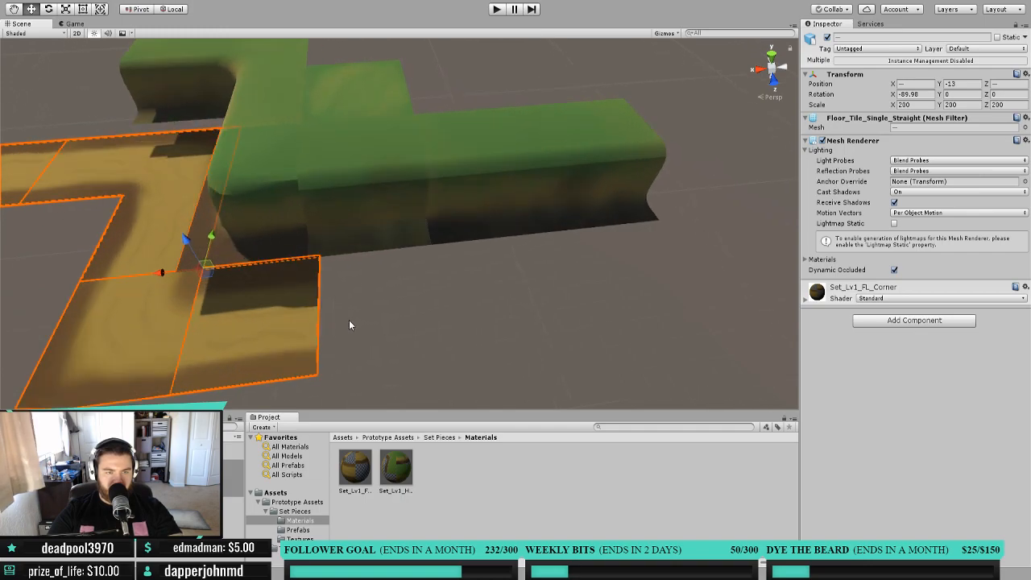
{"action": "middle_click_drag", "start_coordinate": [349, 324], "coordinate": [421, 325]}
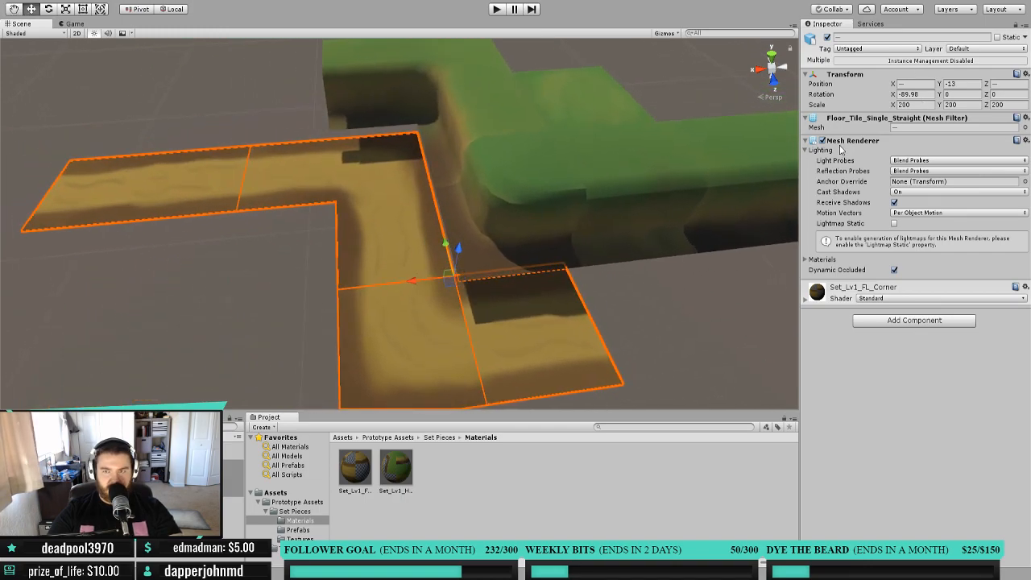
Select the FloorPieces parent and set its position to X -26, Y 131, Z 18.
{"action": "left_click", "coordinate": [528, 326]}
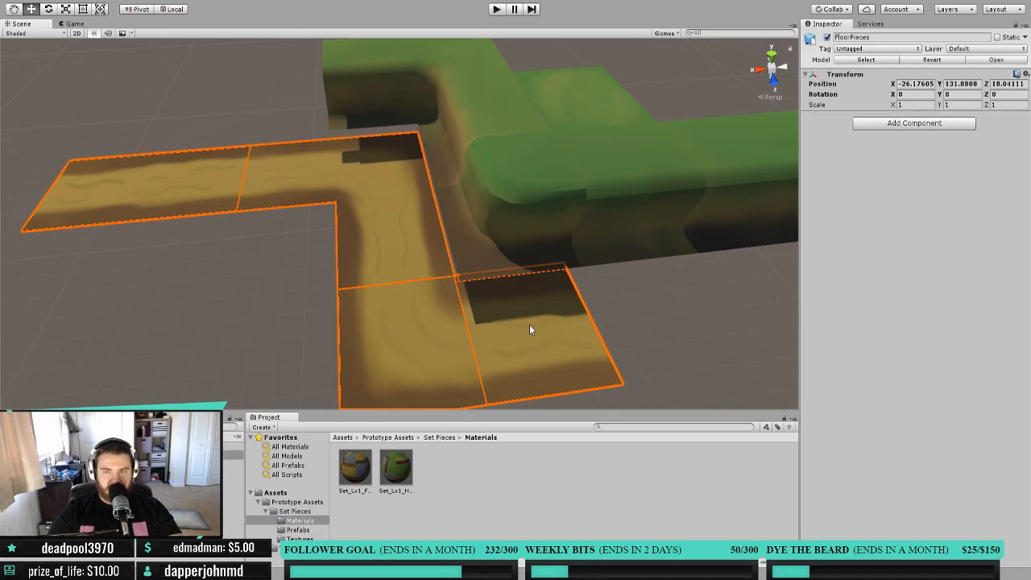
{"action": "left_click", "coordinate": [927, 83]}
{"action": "type", "text": "-26"}
{"action": "left_click", "coordinate": [962, 83]}
{"action": "type", "text": "131"}
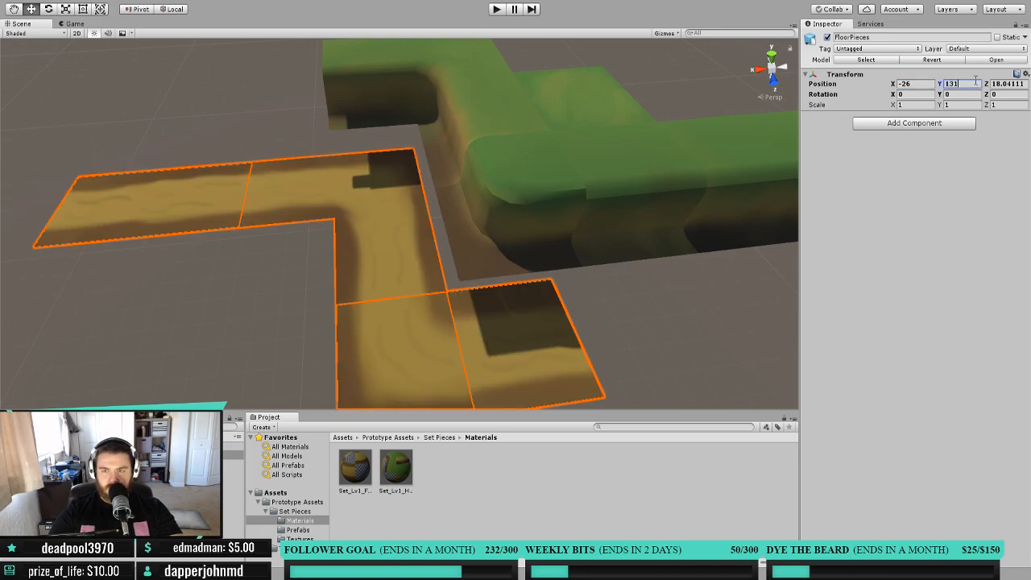
{"action": "left_click", "coordinate": [1018, 84]}
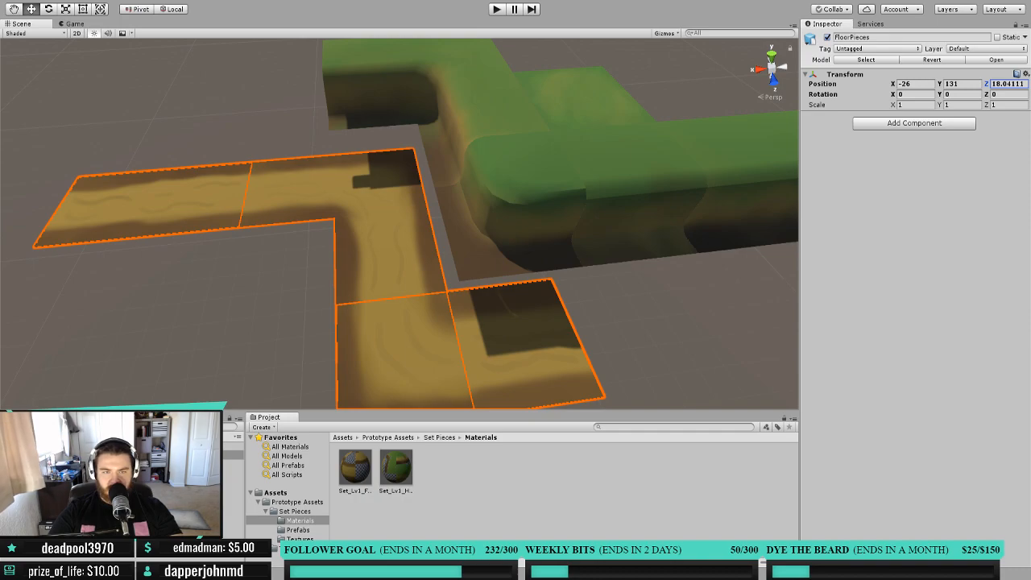
{"action": "double_click", "coordinate": [1025, 85]}
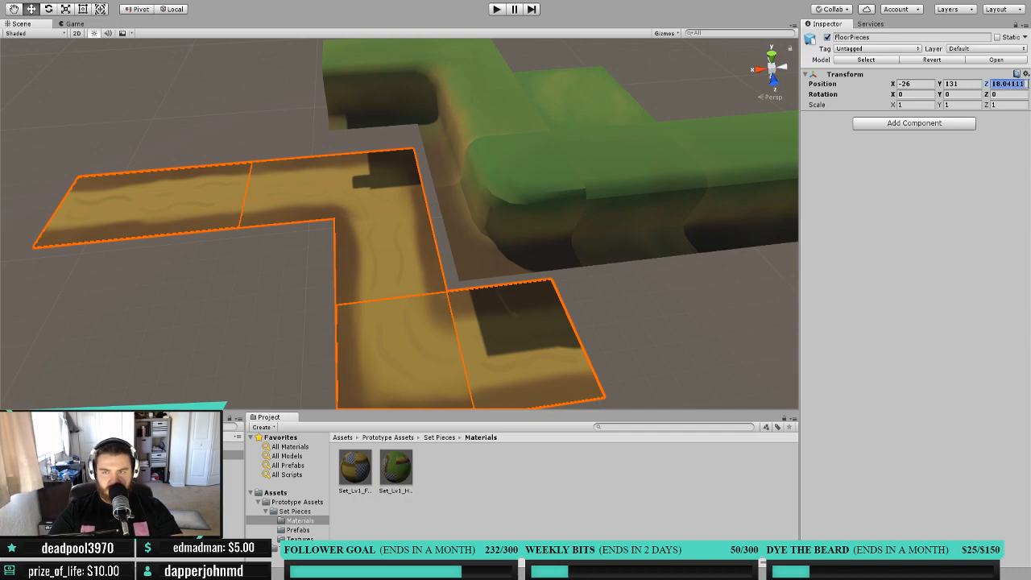
{"action": "type", "text": "18"}
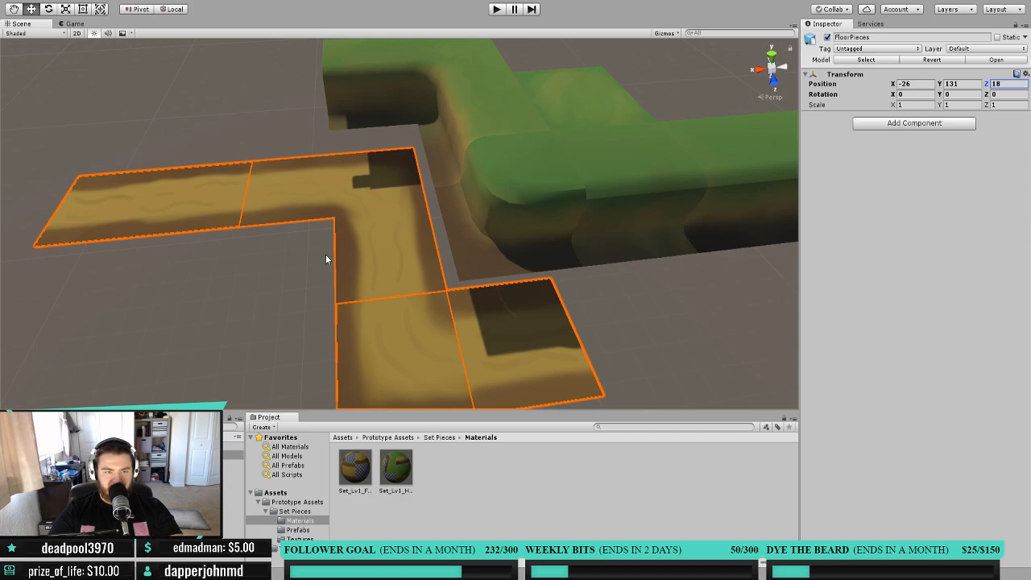
Switch the move handle to Global orientation while keeping it at the object's pivot.
{"action": "left_click", "coordinate": [25, 12]}
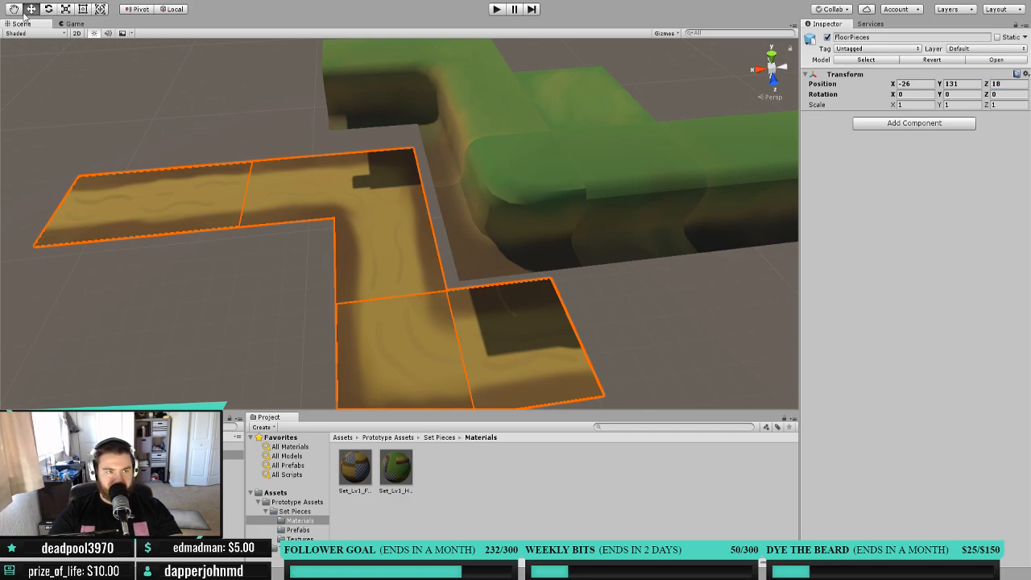
{"action": "scroll", "coordinate": [339, 311], "scroll_direction": "down", "scroll_amount": 5}
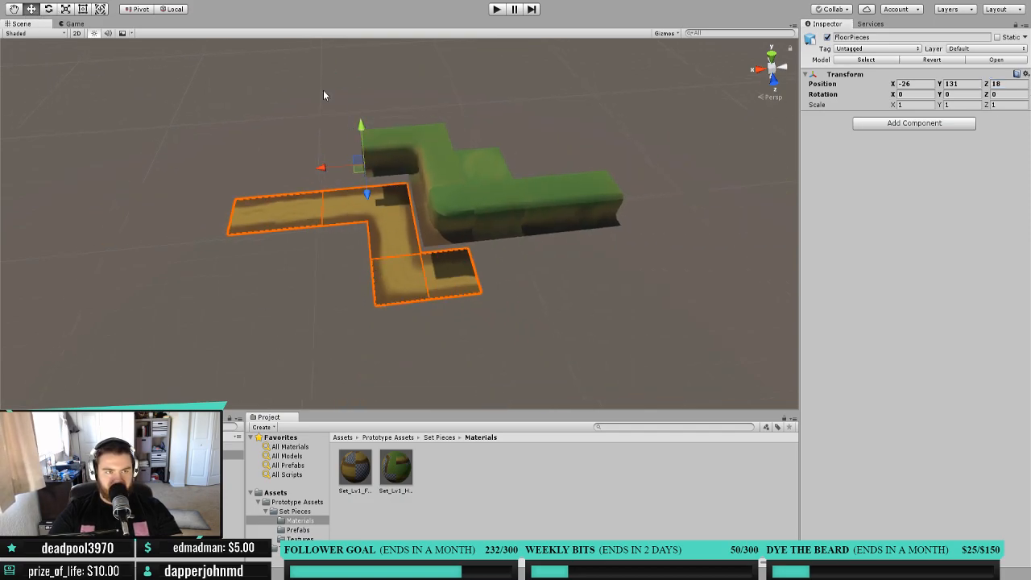
{"action": "left_click", "coordinate": [177, 10]}
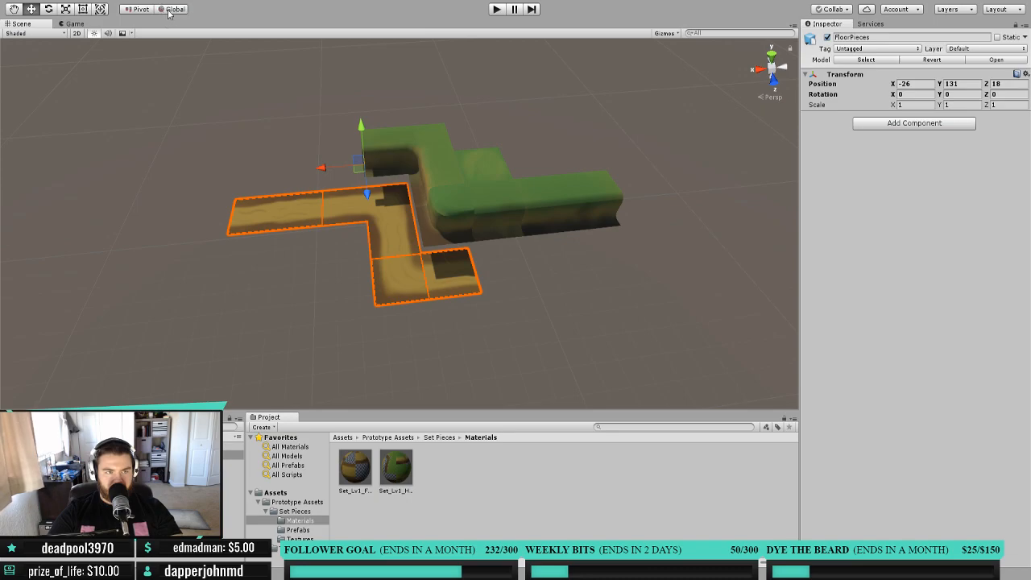
{"action": "left_click", "coordinate": [138, 9]}
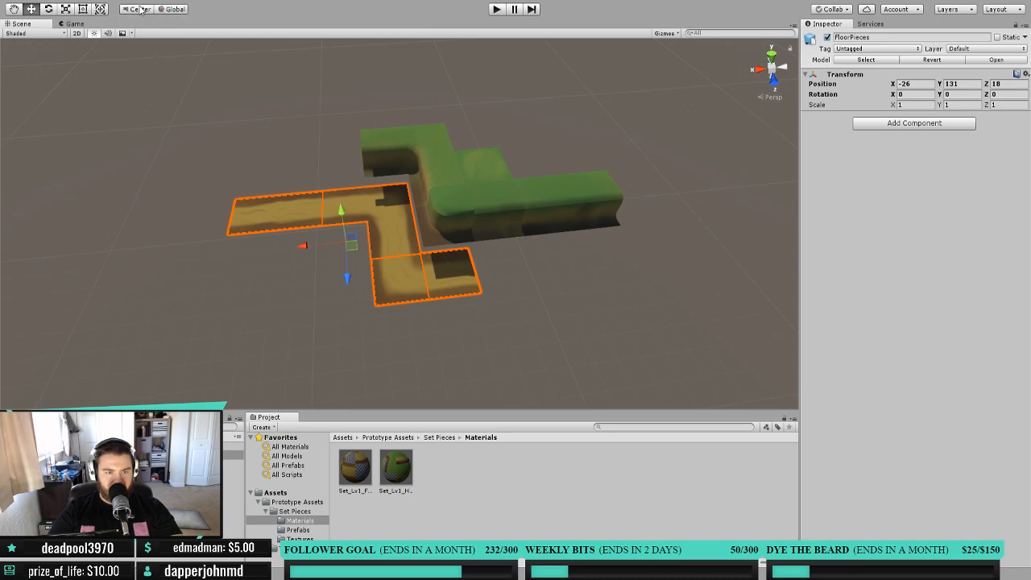
{"action": "left_click", "coordinate": [138, 9]}
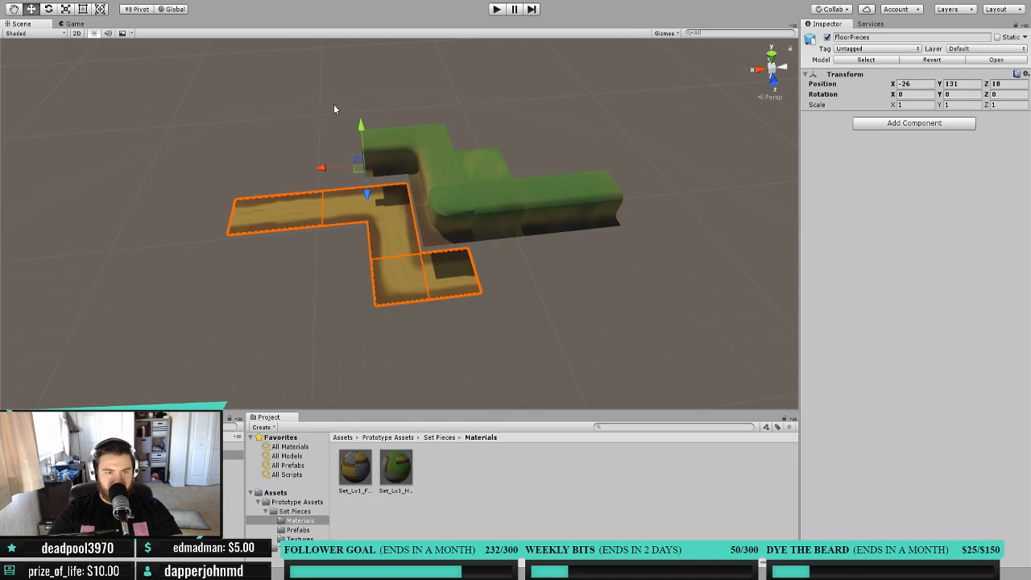
Try raising FloorPieces along the Y axis, and undo all of its recent position changes.
{"action": "left_click_drag", "start_coordinate": [361, 124], "coordinate": [359, 104]}
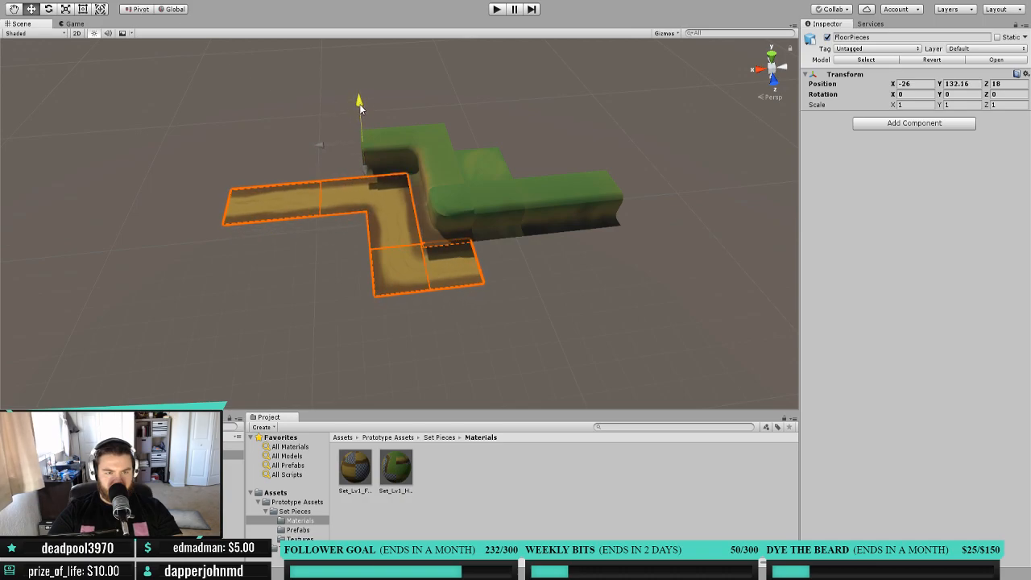
{"action": "key", "text": "ctrl+z"}
{"action": "key", "text": "ctrl+z"}
{"action": "key", "text": "ctrl+z"}
{"action": "key", "text": "ctrl+z"}
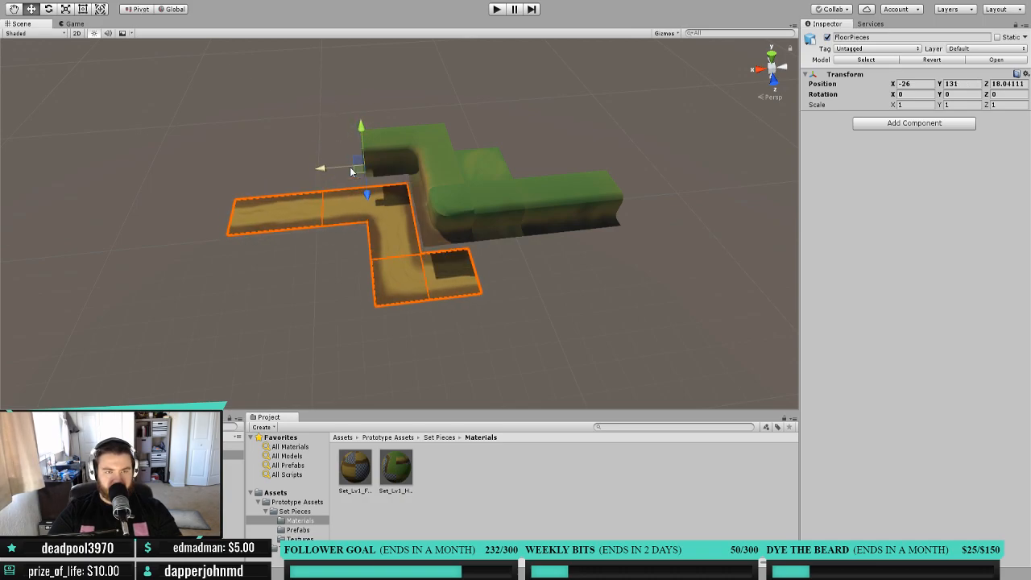
{"action": "key", "text": "ctrl+z"}
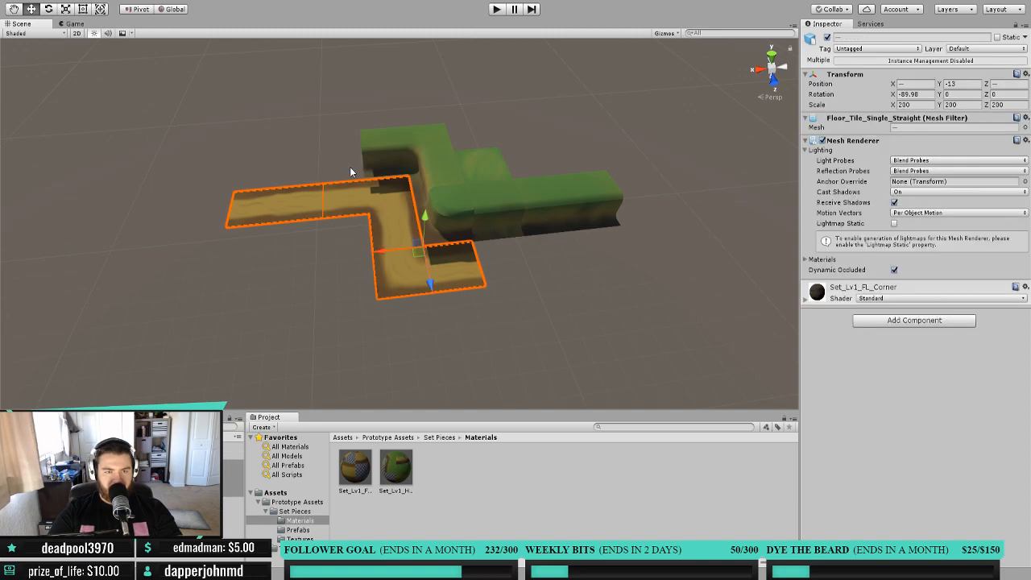
Compare the transform positions of the FloorPieces parent and its Floor_Tile_Corner child.
{"action": "left_click", "coordinate": [447, 264]}
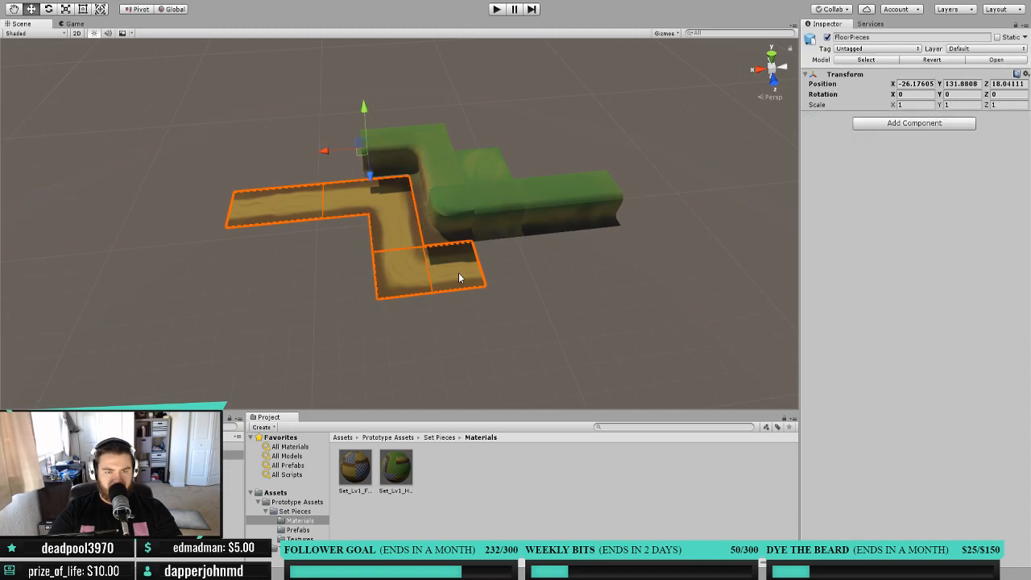
{"action": "left_click", "coordinate": [378, 215]}
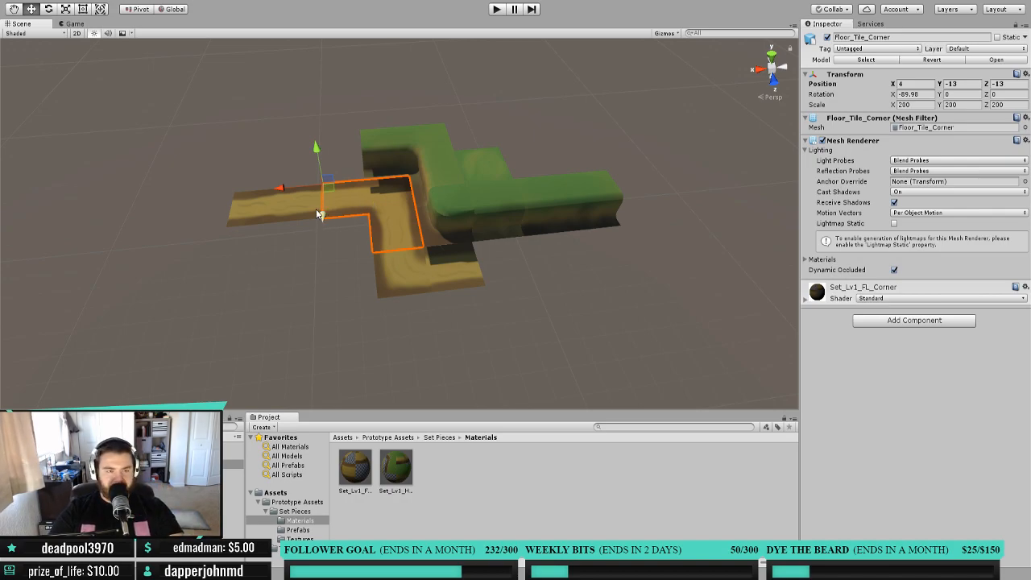
{"action": "left_click", "coordinate": [268, 213]}
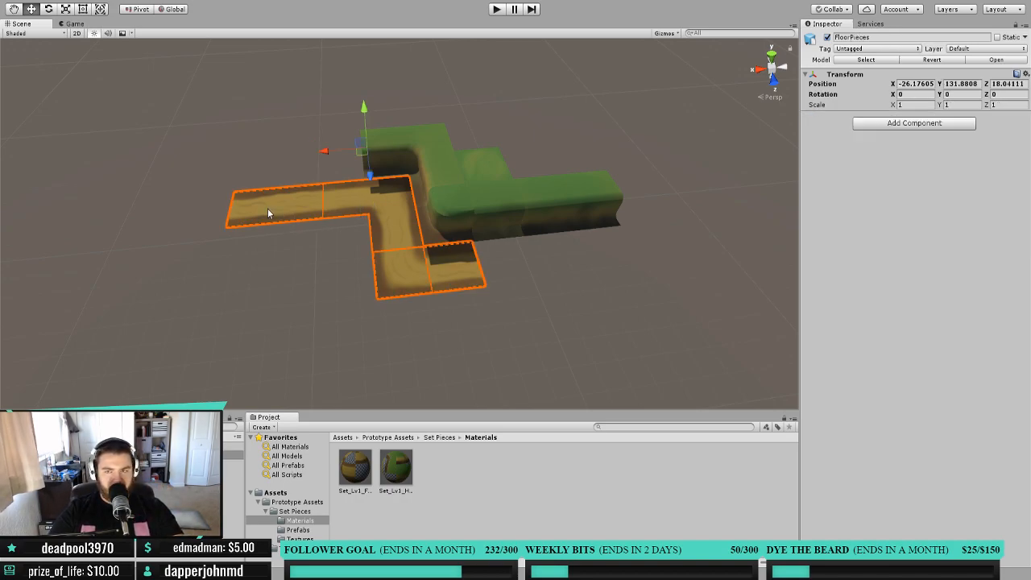
{"action": "left_click", "coordinate": [231, 454]}
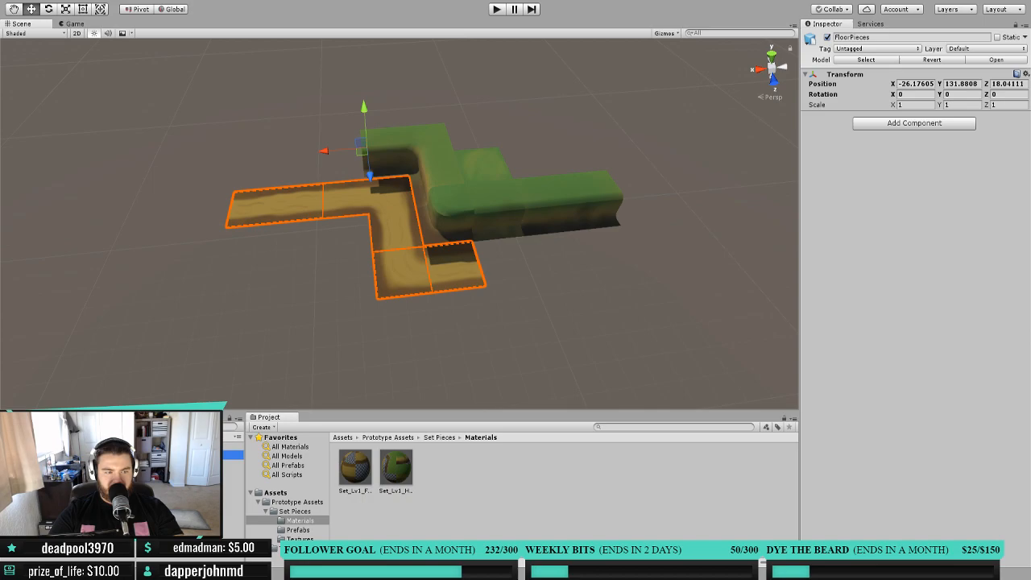
{"action": "left_click", "coordinate": [232, 464]}
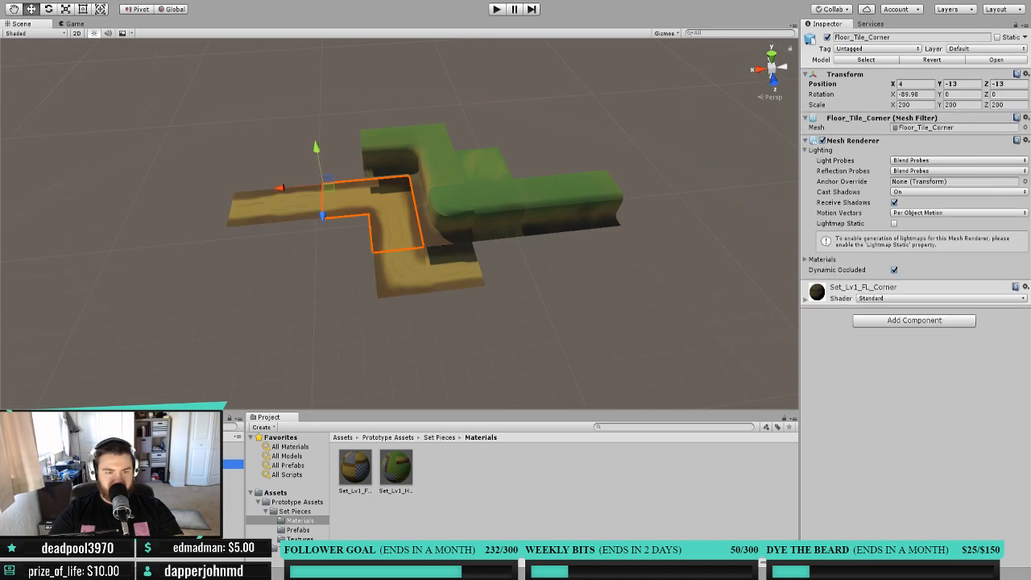
Open the Prefabs folder inside Set Pieces and create a folder named Hills in it.
{"action": "left_click", "coordinate": [443, 436]}
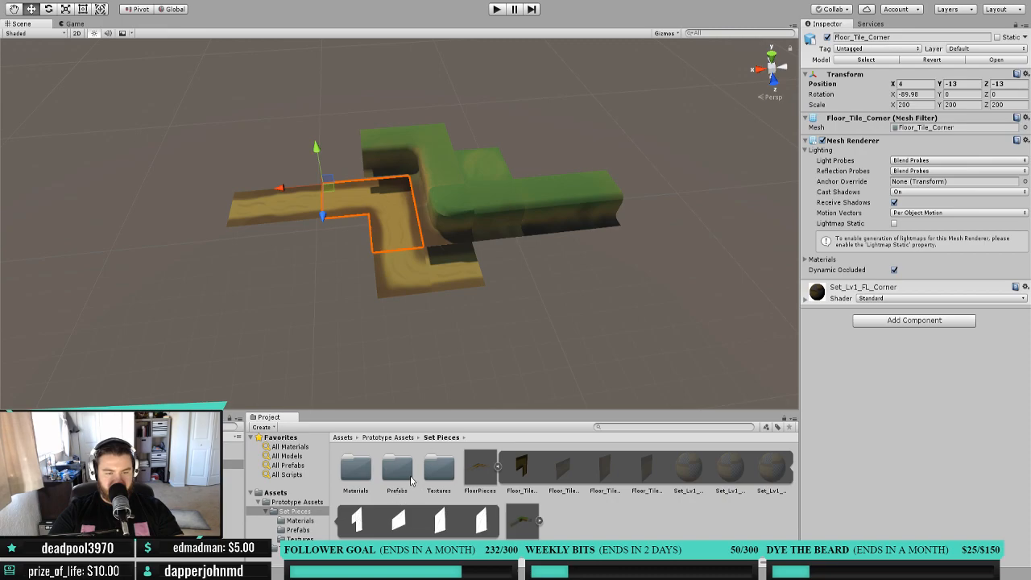
{"action": "left_click", "coordinate": [409, 479]}
{"action": "double_click", "coordinate": [409, 479]}
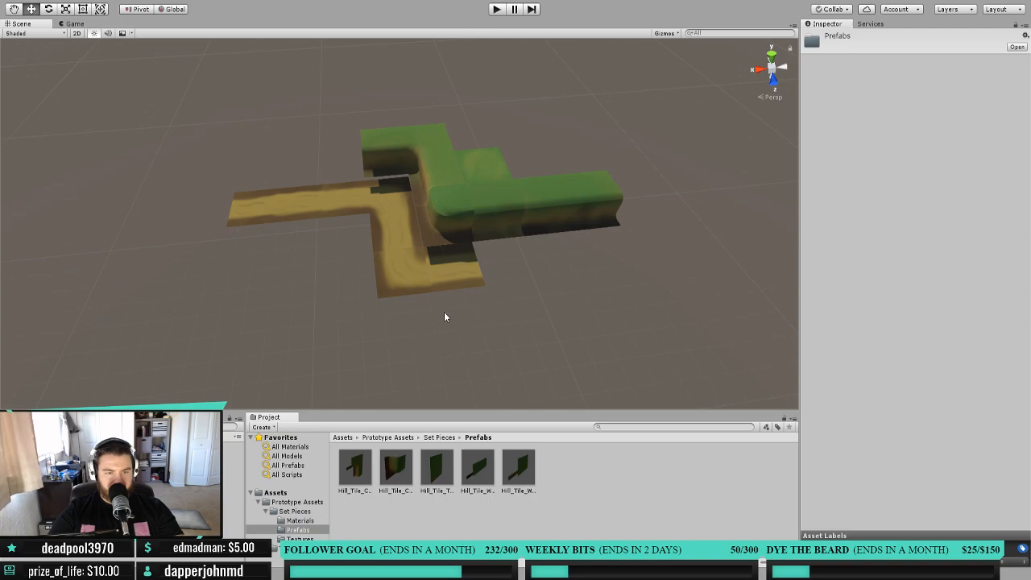
{"action": "left_click", "coordinate": [578, 206]}
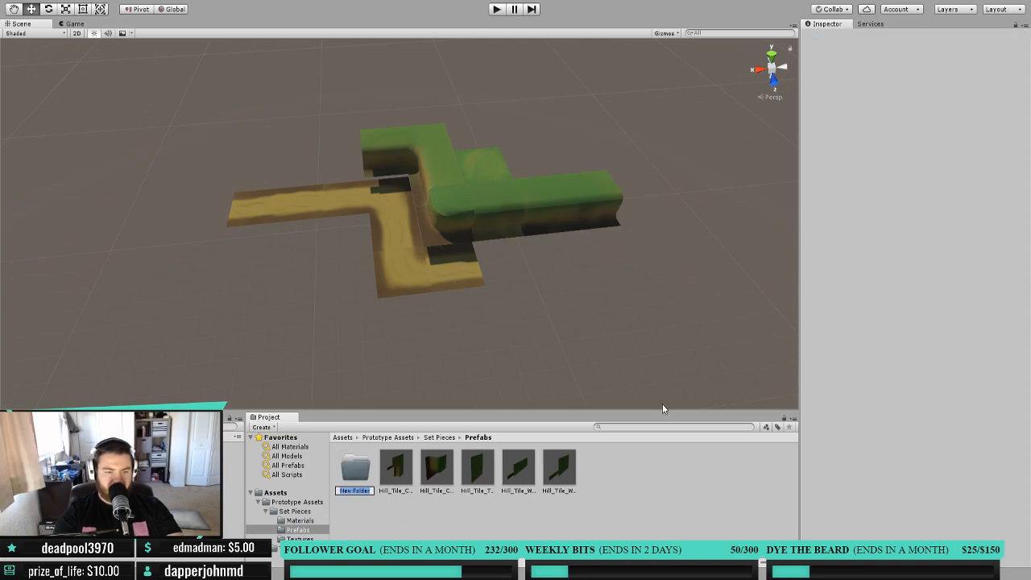
{"action": "type", "text": "Hills"}
{"action": "key", "text": "Return"}
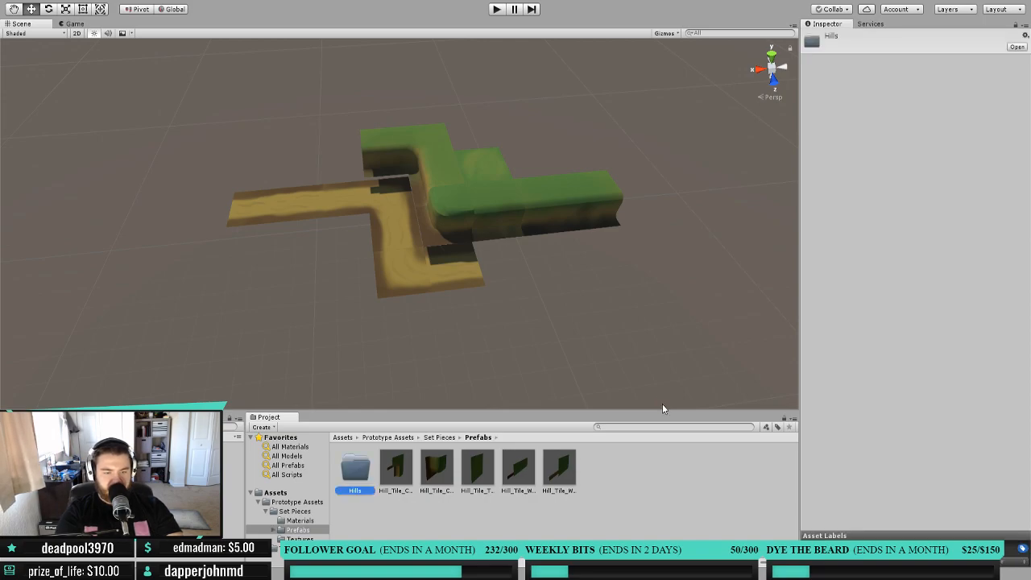
Create a second folder named Floor inside the Prefabs folder.
{"action": "left_click", "coordinate": [436, 528]}
{"action": "left_click", "coordinate": [593, 207]}
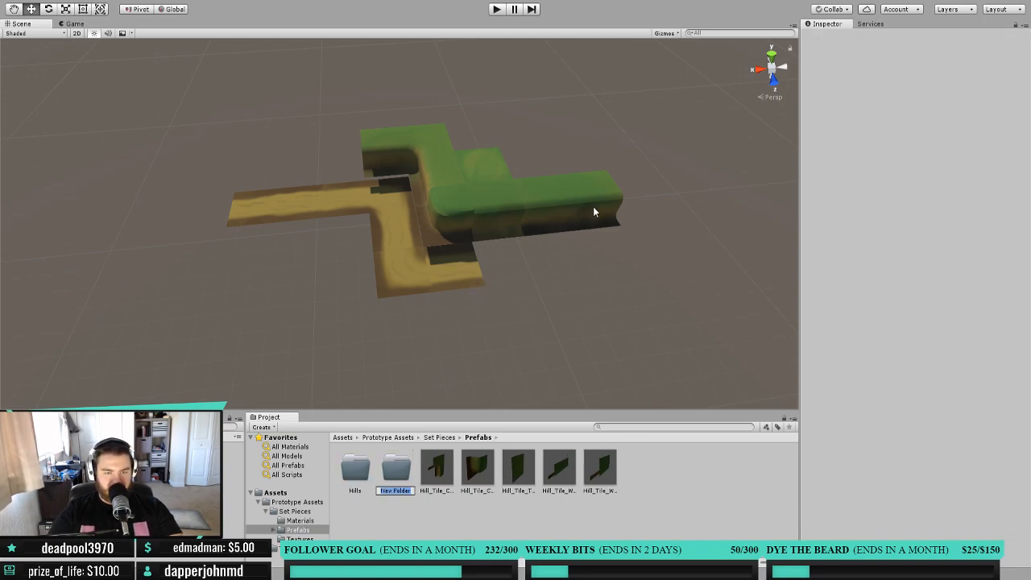
{"action": "type", "text": "Floor"}
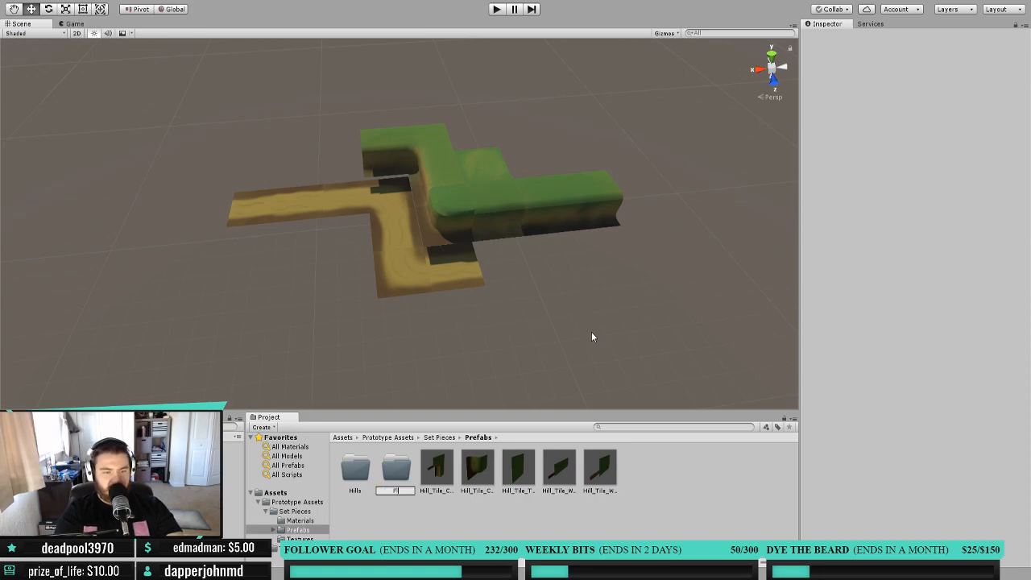
{"action": "key", "text": "Return"}
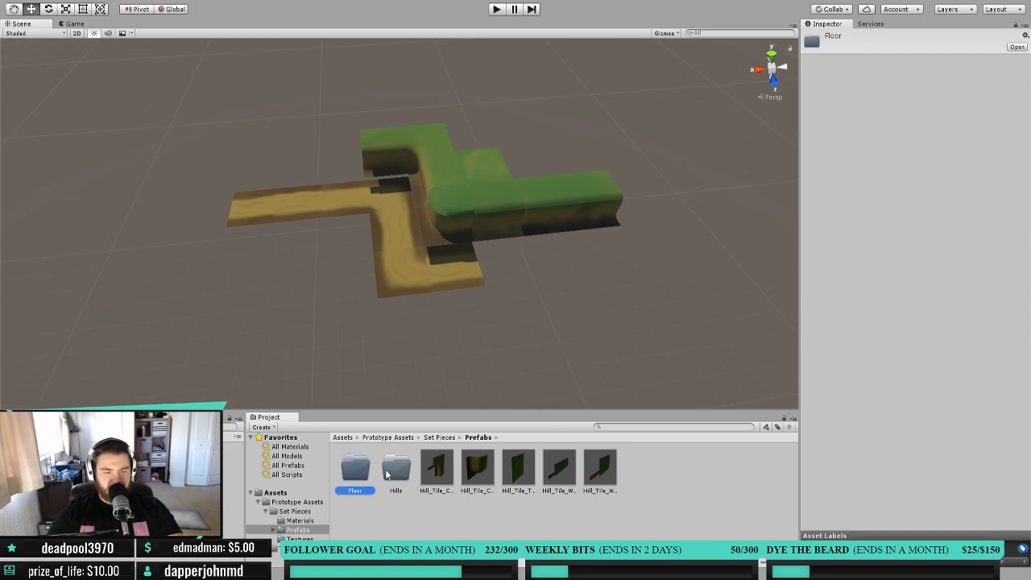
Move all five hill tile prefabs from the Prefabs folder into the Hills folder.
{"action": "left_click", "coordinate": [432, 469]}
{"action": "left_click", "coordinate": [604, 471], "text": "shift"}
{"action": "left_click_drag", "start_coordinate": [529, 476], "coordinate": [354, 472]}
Open the Floor folder and create prefabs in it from the scene's floor tiles, starting with Floor_Tile_Corner.
{"action": "double_click", "coordinate": [355, 472]}
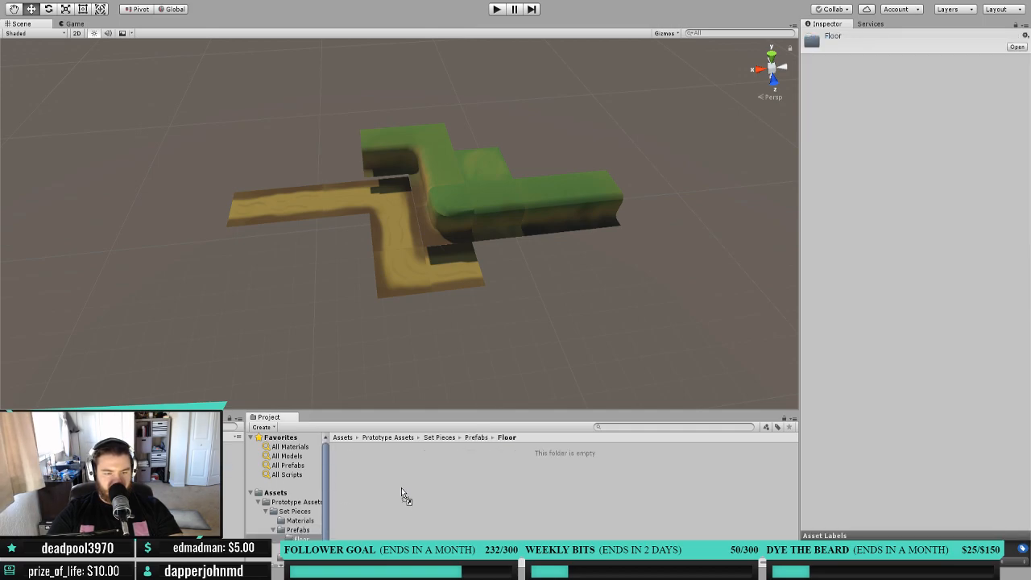
{"action": "left_click_drag", "start_coordinate": [400, 487], "coordinate": [397, 486]}
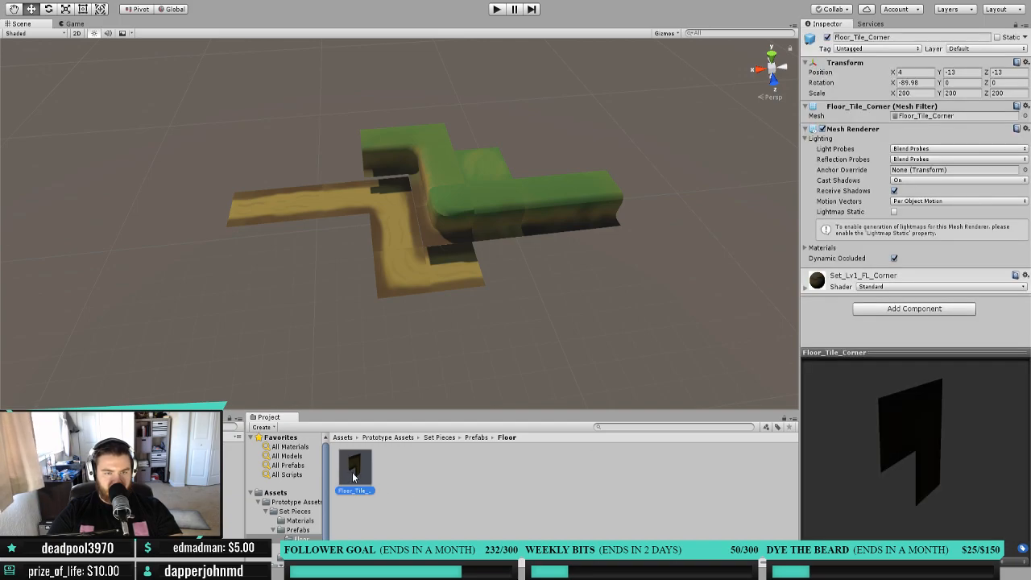
{"action": "left_click_drag", "start_coordinate": [234, 474], "coordinate": [443, 475]}
{"action": "left_click_drag", "start_coordinate": [233, 487], "coordinate": [470, 488]}
Place a Floor_Tile_Single_Straight prefab in the scene and set its position to X -30, Y 134, Z 25.
{"action": "left_click_drag", "start_coordinate": [229, 488], "coordinate": [507, 239]}
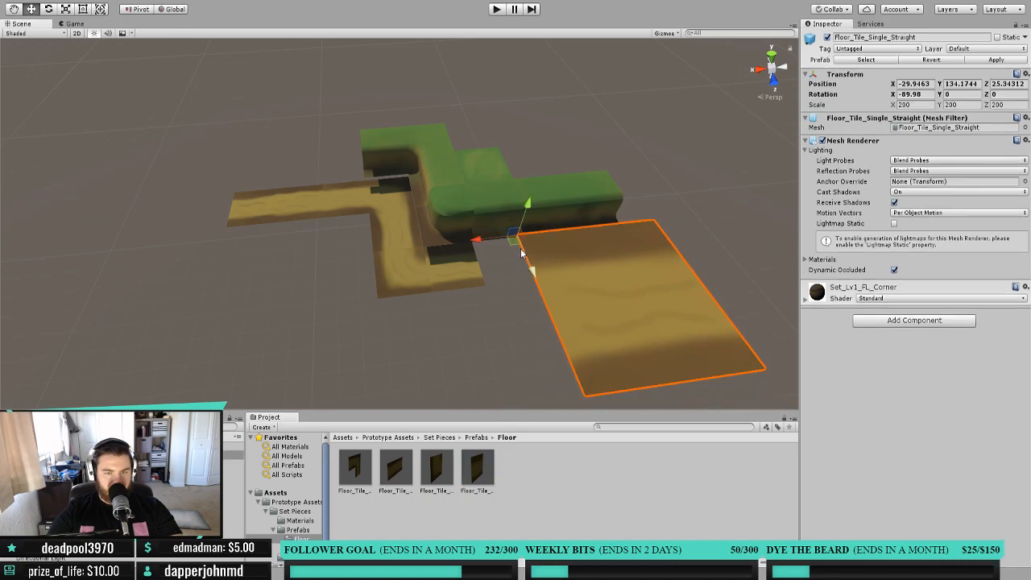
{"action": "left_click", "coordinate": [910, 84]}
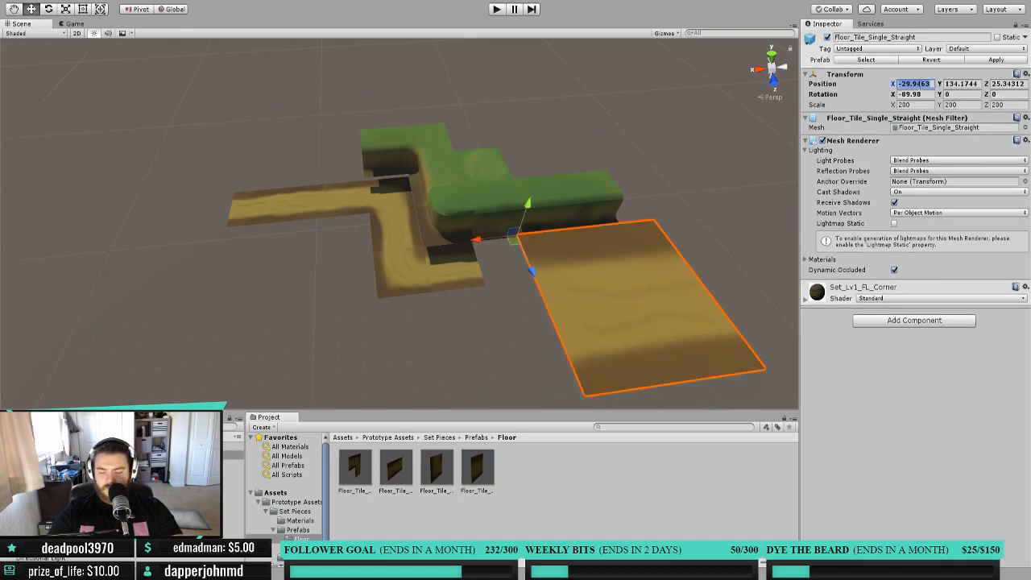
{"action": "type", "text": "-30"}
{"action": "left_click", "coordinate": [973, 83]}
{"action": "type", "text": "134"}
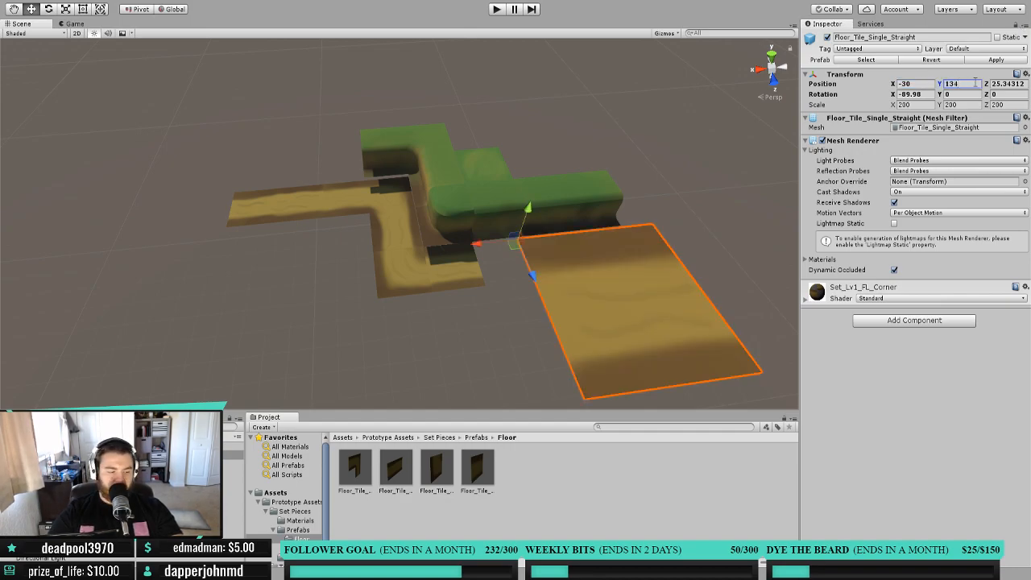
{"action": "left_click", "coordinate": [1004, 83]}
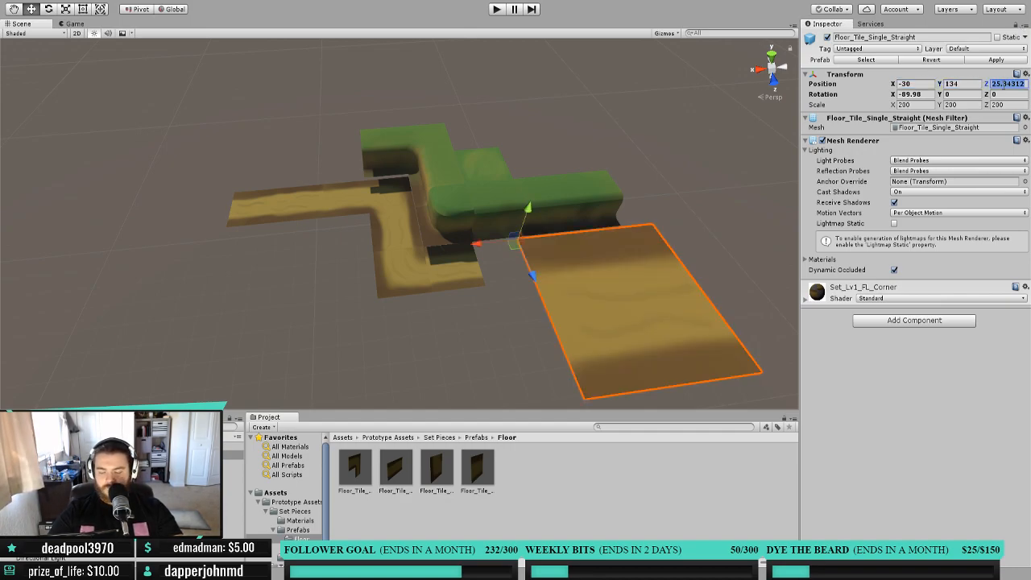
{"action": "type", "text": "25"}
Snap-move the new straight floor tile to X -34, Y 120, Z 14, next to the end of the existing path.
{"action": "left_click_drag", "start_coordinate": [524, 200], "coordinate": [484, 285]}
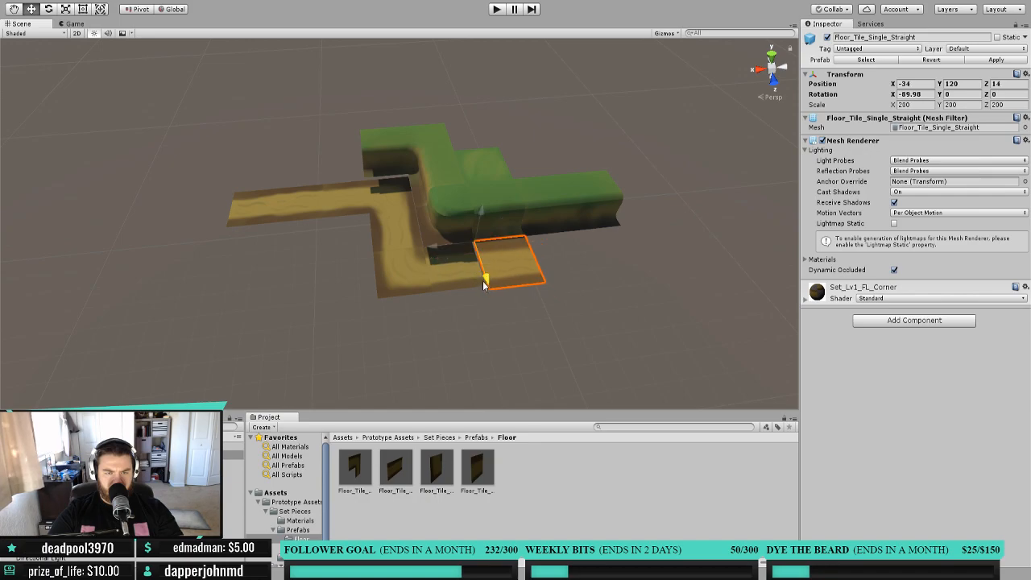
{"action": "scroll", "coordinate": [544, 289], "scroll_direction": "up", "scroll_amount": 5}
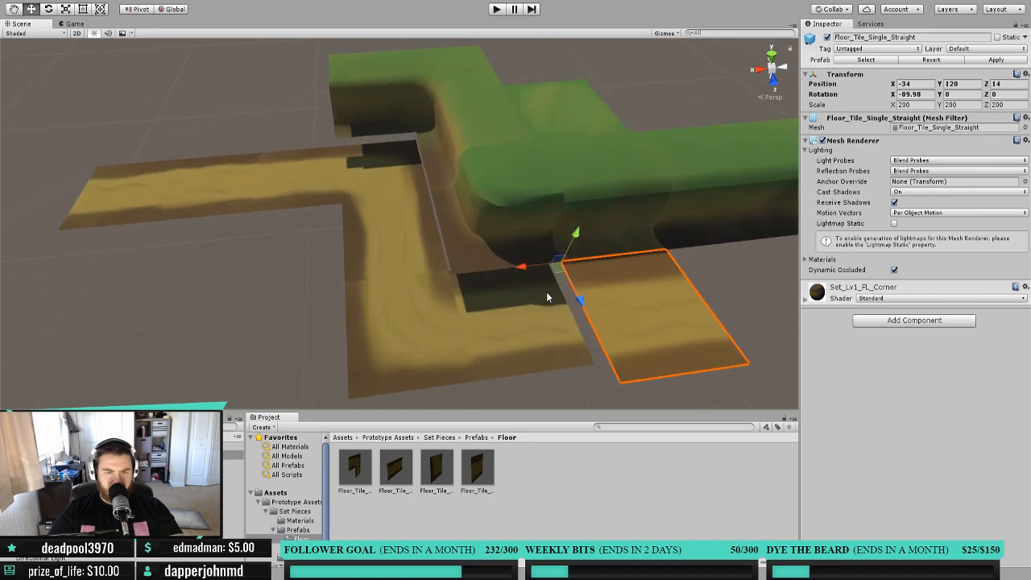
Select the original single straight floor tile at the path's end and set its X position to -4.
{"action": "left_click", "coordinate": [511, 323]}
{"action": "left_click", "coordinate": [922, 84]}
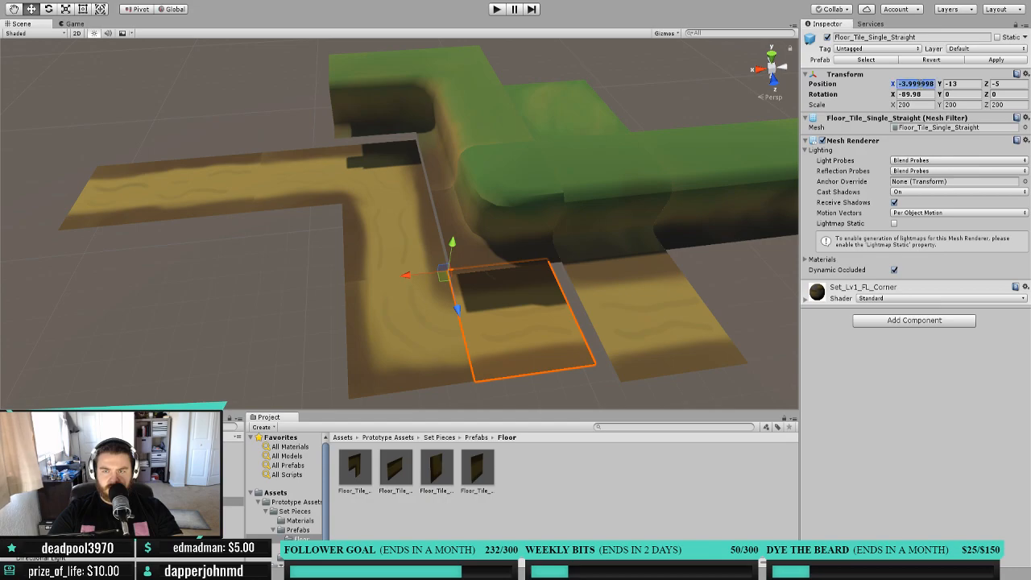
{"action": "type", "text": "-4"}
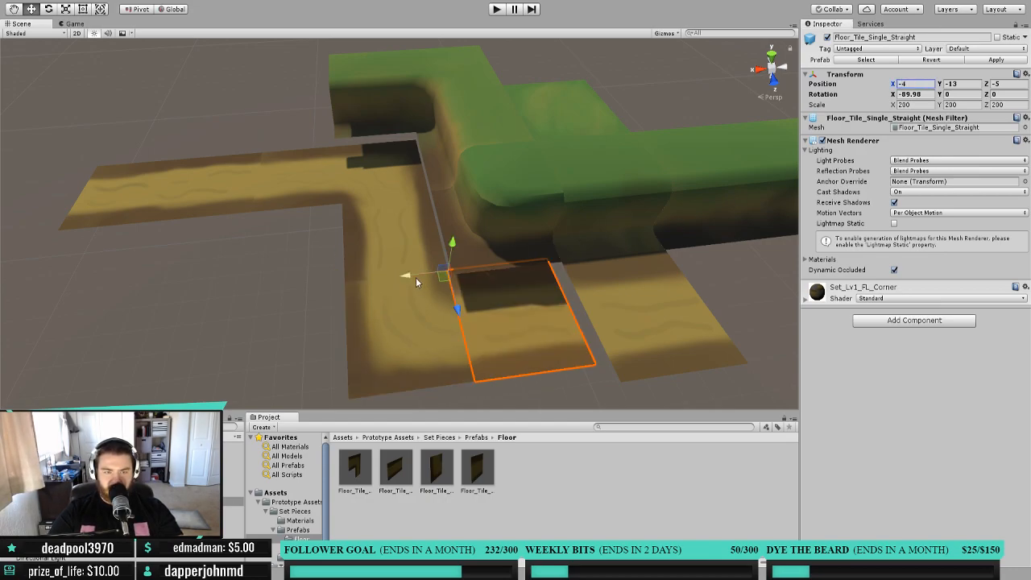
Snap-move the selected single straight floor tile to Y -12, Z -4 and set its X rotation to -90.
{"action": "left_click_drag", "start_coordinate": [457, 310], "coordinate": [462, 330], "text": "ctrl"}
{"action": "mouse_move", "coordinate": [459, 271]}
{"action": "left_mouse_down", "text": "ctrl"}
{"action": "mouse_move", "coordinate": [468, 249]}
{"action": "mouse_move", "coordinate": [459, 266]}
{"action": "left_mouse_up", "text": "ctrl"}
{"action": "right_click_drag", "start_coordinate": [459, 269], "coordinate": [528, 314]}
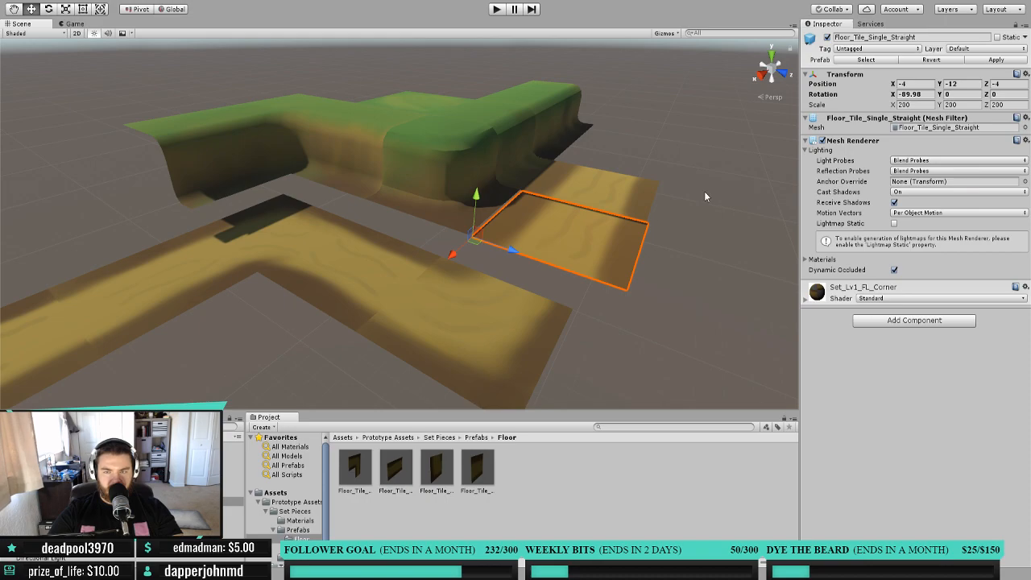
{"action": "left_click", "coordinate": [908, 94]}
{"action": "type", "text": "-90"}
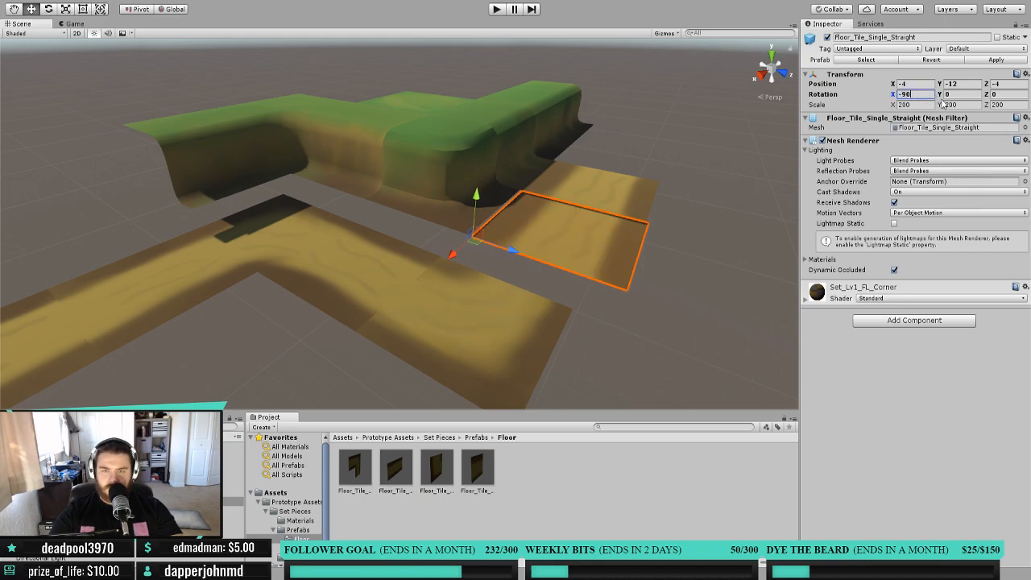
Switch the move handle to local orientation and test snap-moving the straight floor tile, ending at Z -4.
{"action": "left_click_drag", "start_coordinate": [512, 251], "coordinate": [570, 271], "text": "ctrl"}
{"action": "left_click", "coordinate": [182, 9]}
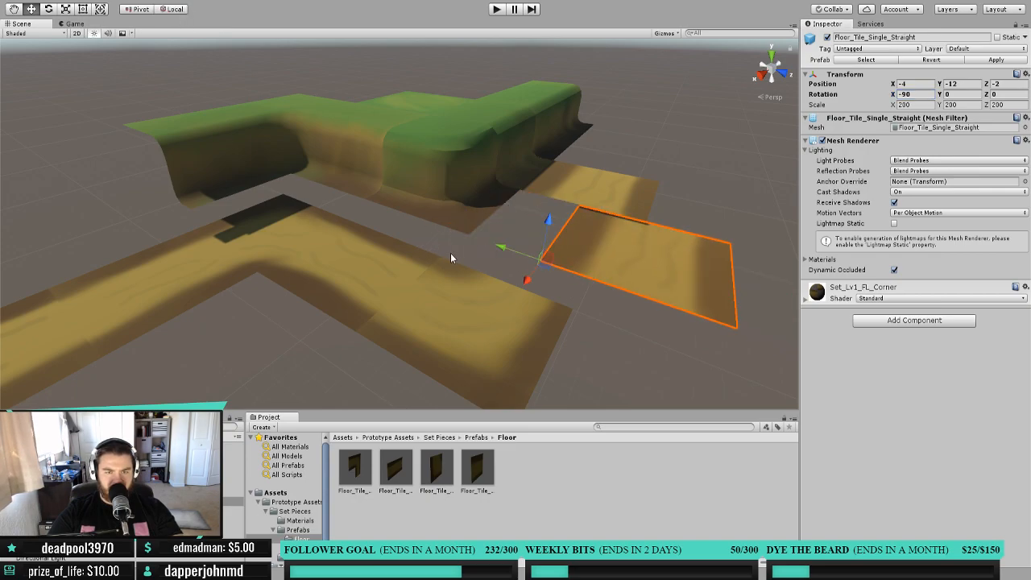
{"action": "left_click_drag", "start_coordinate": [499, 247], "coordinate": [445, 225], "text": "ctrl"}
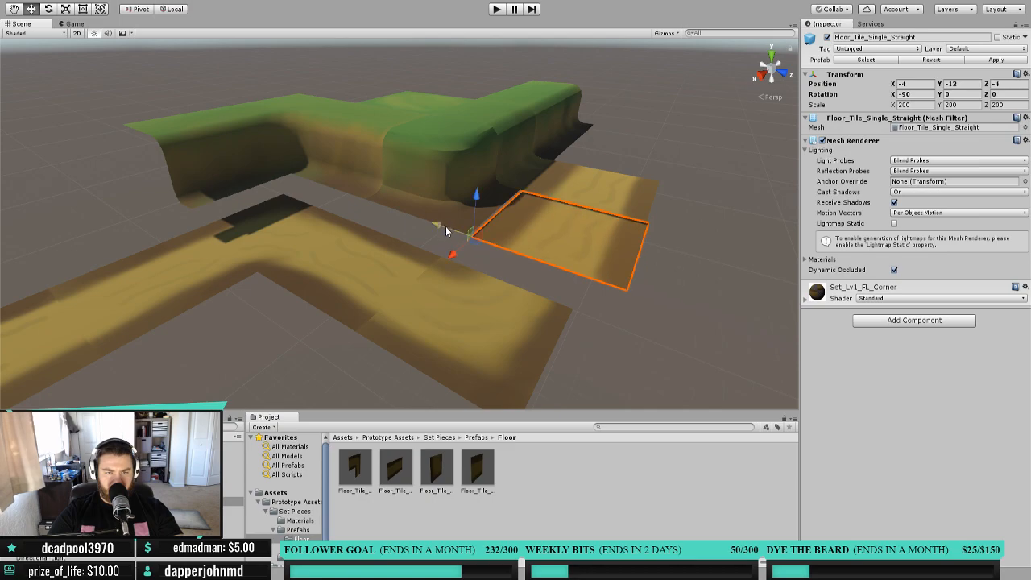
Check the straight floor tile's fit between its neighbours, then delete that tile from the scene.
{"action": "right_click_drag", "start_coordinate": [663, 219], "coordinate": [584, 241]}
{"action": "key", "text": "f"}
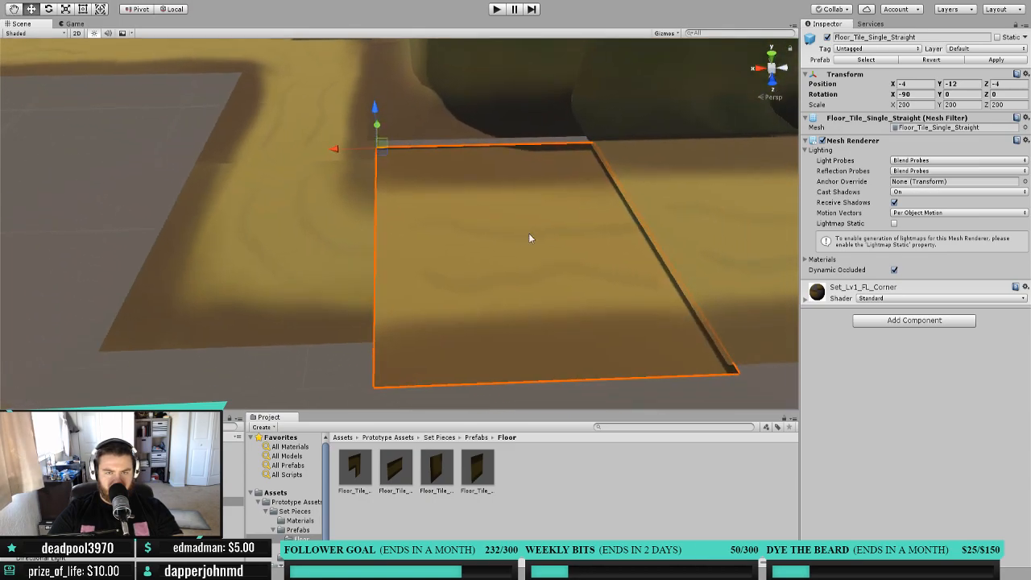
{"action": "scroll", "coordinate": [526, 232], "scroll_direction": "down", "scroll_amount": 5}
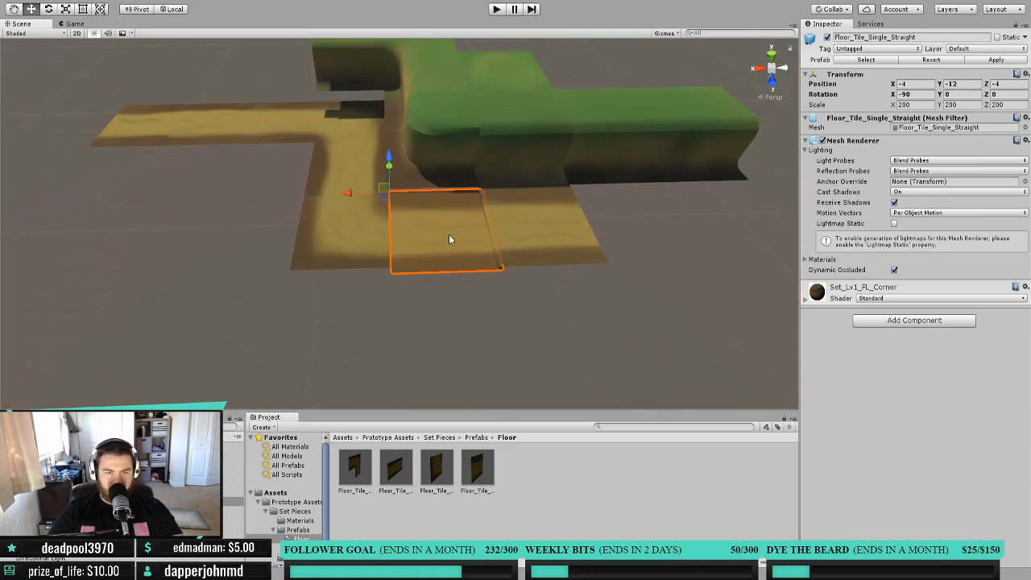
{"action": "left_click", "coordinate": [530, 223]}
{"action": "left_click", "coordinate": [441, 247]}
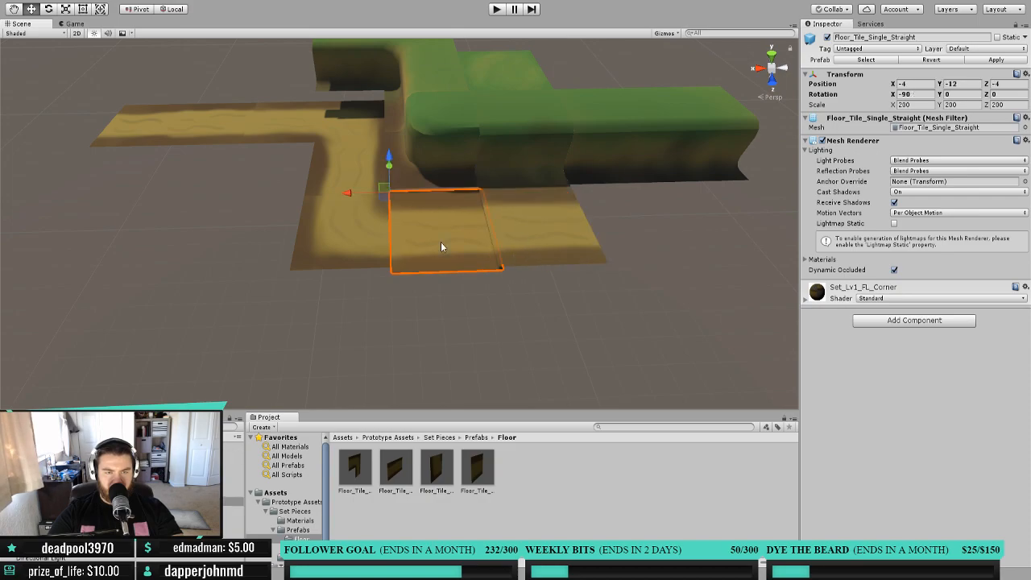
{"action": "key", "text": "Delete"}
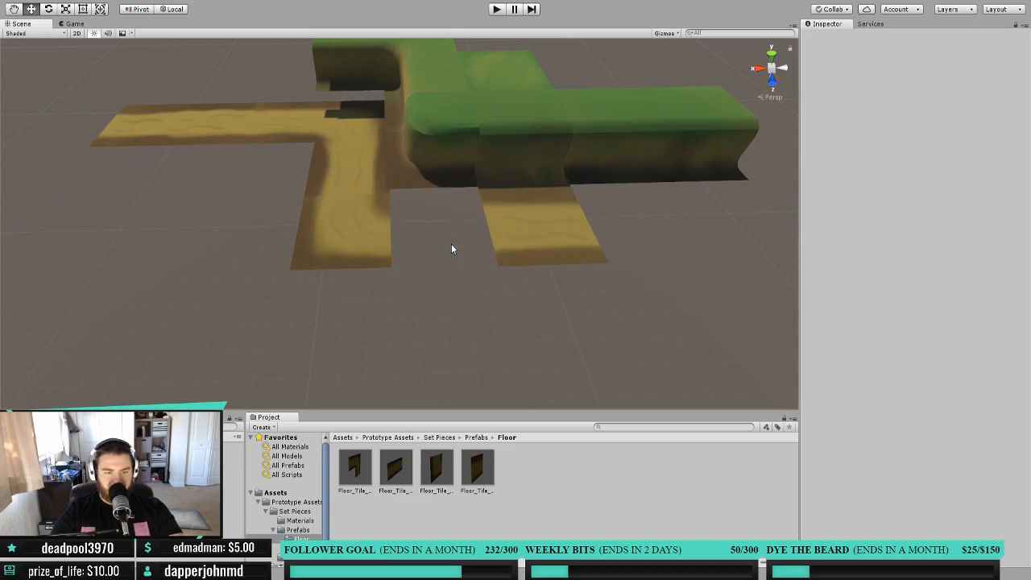
Place a Floor_Tile_Double prefab in the scene and set its position to X -34, Y 120, Z 18, using the remaining straight tile as reference.
{"action": "left_click_drag", "start_coordinate": [394, 470], "coordinate": [548, 178]}
{"action": "left_click", "coordinate": [507, 229]}
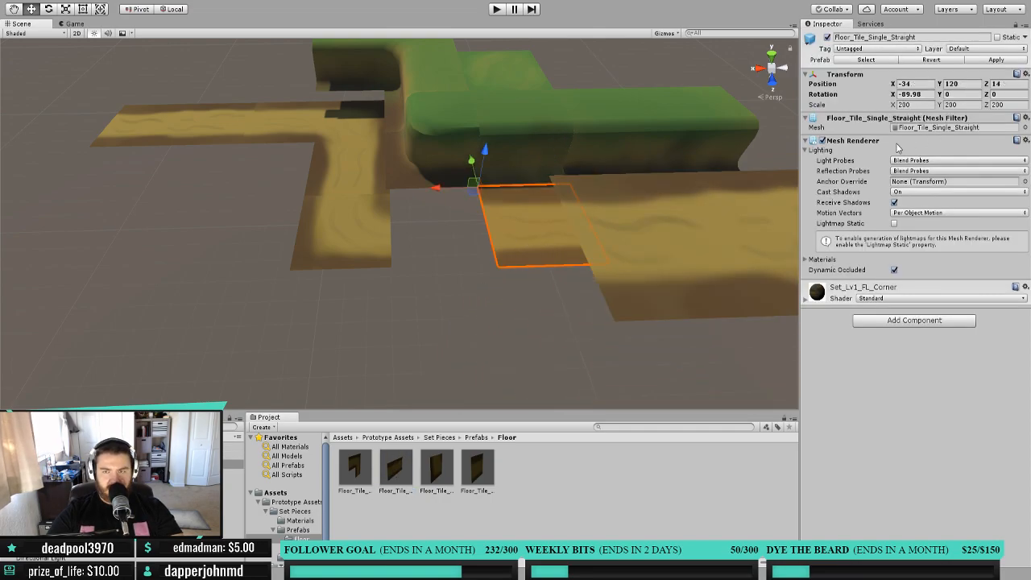
{"action": "left_click", "coordinate": [926, 83]}
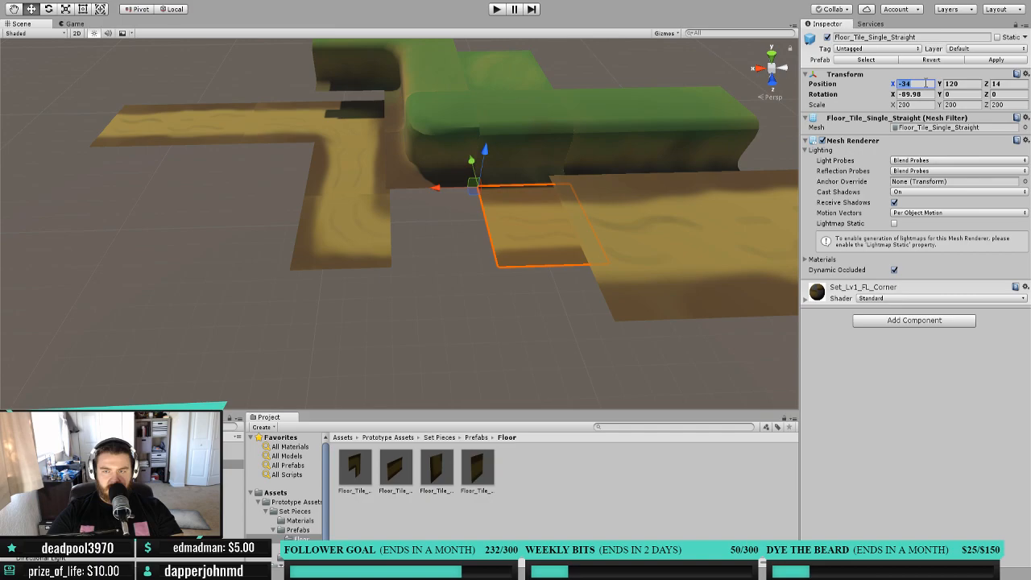
{"action": "left_click", "coordinate": [705, 234]}
{"action": "left_click", "coordinate": [842, 73]}
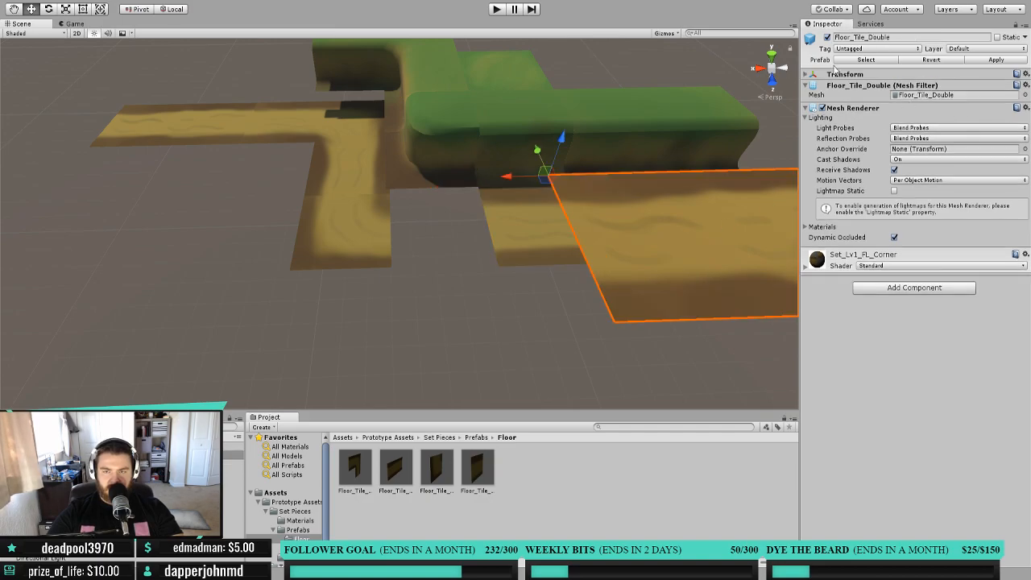
{"action": "left_click", "coordinate": [806, 75]}
{"action": "type", "text": "-34"}
{"action": "left_click", "coordinate": [971, 84]}
{"action": "type", "text": "120"}
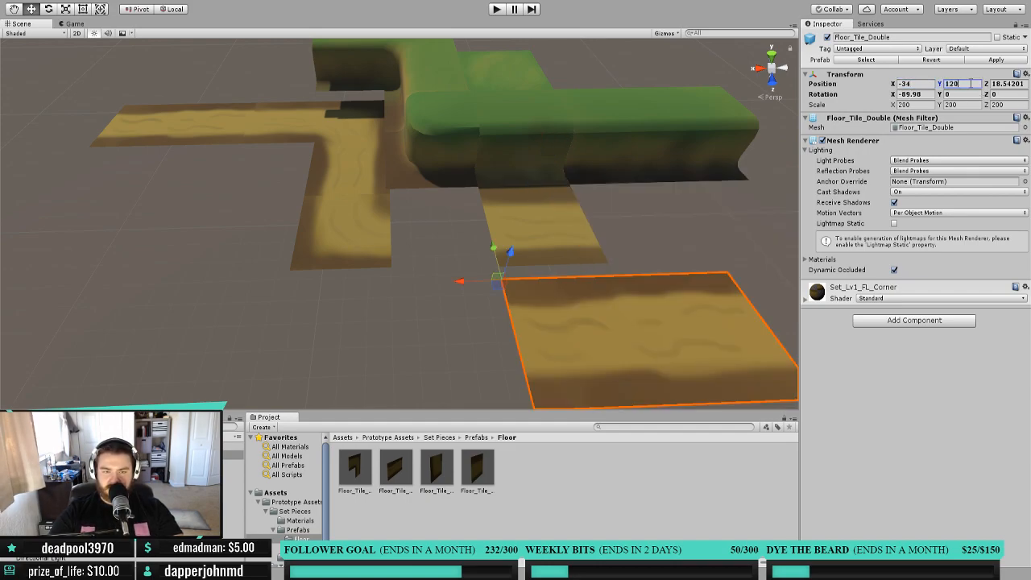
{"action": "left_click", "coordinate": [1005, 83]}
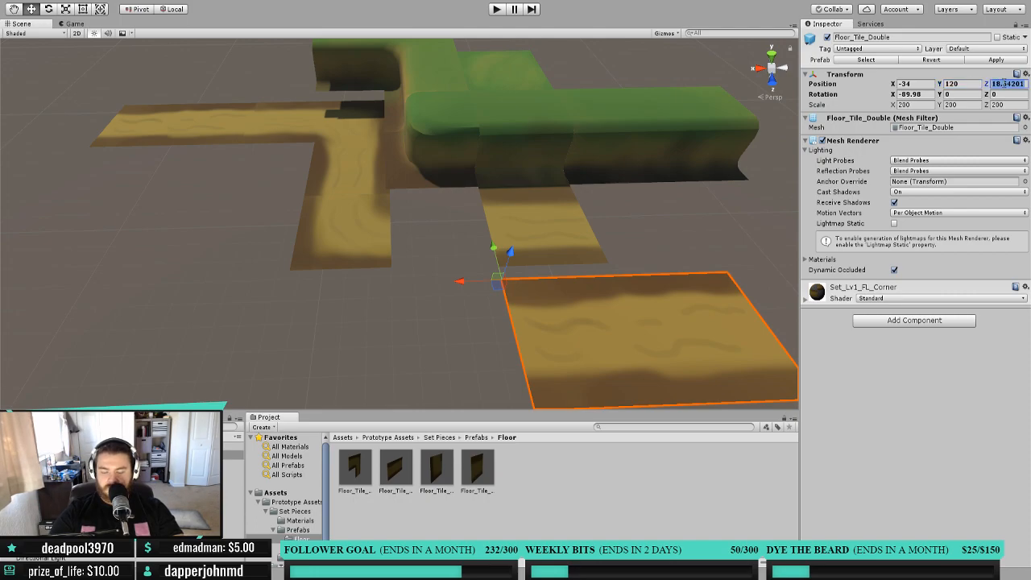
{"action": "type", "text": "18"}
Move the double floor tile against the end of the straight tile and inspect its seam with the double hill wall.
{"action": "left_click_drag", "start_coordinate": [452, 270], "coordinate": [558, 139]}
{"action": "right_click_drag", "start_coordinate": [623, 281], "coordinate": [439, 196]}
{"action": "left_click", "coordinate": [555, 306]}
{"action": "middle_click_drag", "start_coordinate": [562, 237], "coordinate": [612, 260]}
{"action": "right_click_drag", "start_coordinate": [612, 260], "coordinate": [572, 301]}
{"action": "key", "text": "f"}
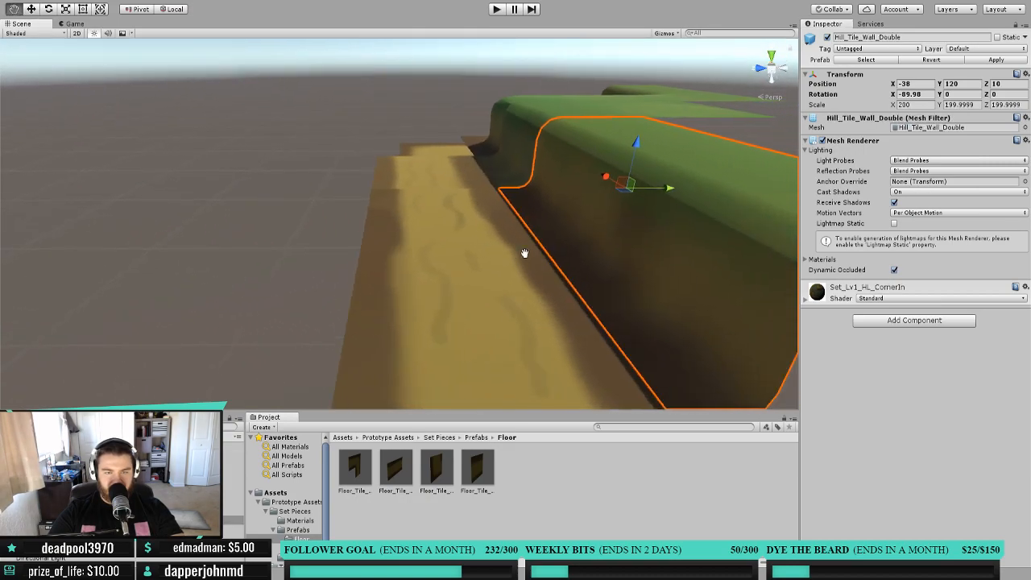
Select the three old floor tiles forming the separate path beside the hill and delete them.
{"action": "right_click_drag", "start_coordinate": [445, 203], "coordinate": [593, 258]}
{"action": "left_click", "coordinate": [590, 197]}
{"action": "left_click", "coordinate": [360, 121], "text": "shift"}
{"action": "left_click", "coordinate": [505, 324], "text": "shift"}
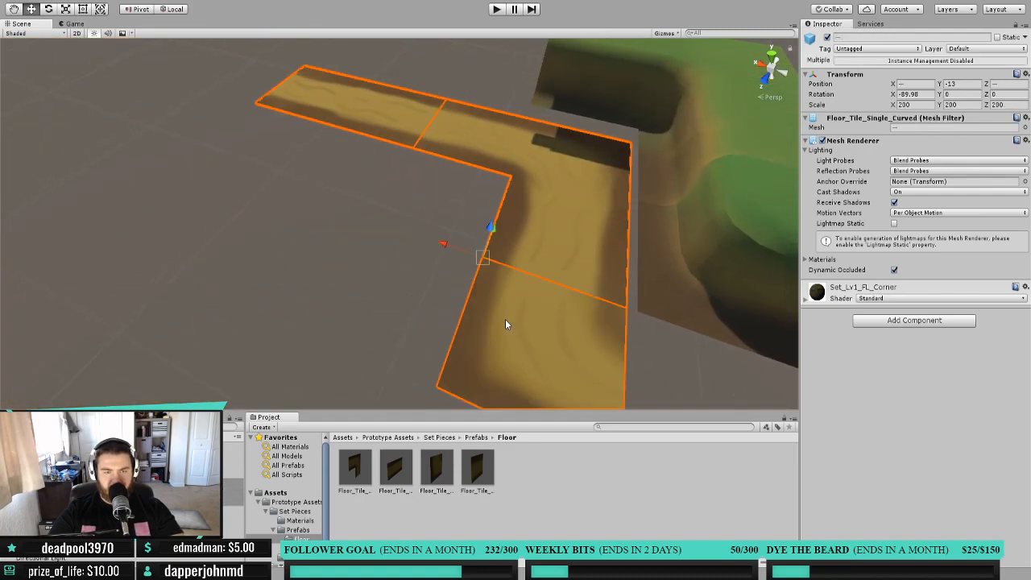
{"action": "key", "text": "Delete"}
{"action": "right_click_drag", "start_coordinate": [84, 335], "coordinate": [233, 388]}
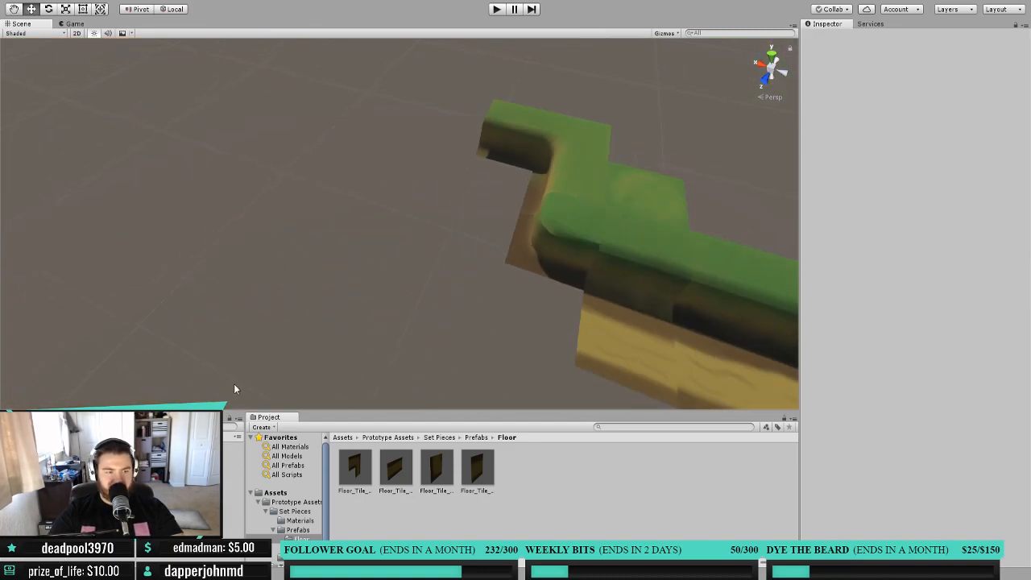
{"action": "left_click", "coordinate": [232, 472]}
{"action": "left_click", "coordinate": [337, 279]}
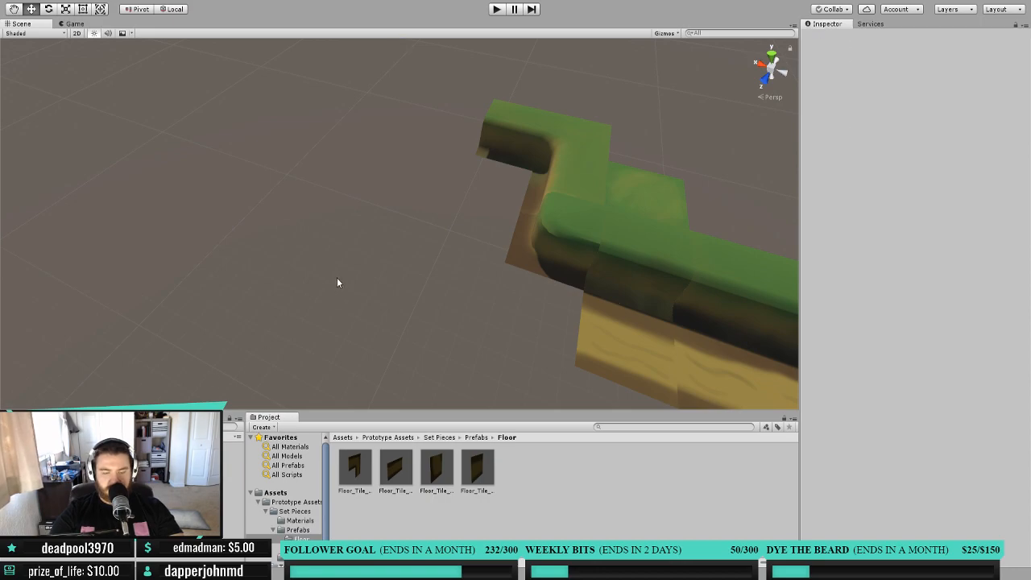
Place a Floor_Tile_Corner prefab in the scene and set its position to X -34, Y 120.
{"action": "scroll", "coordinate": [392, 325], "scroll_direction": "down", "scroll_amount": 2}
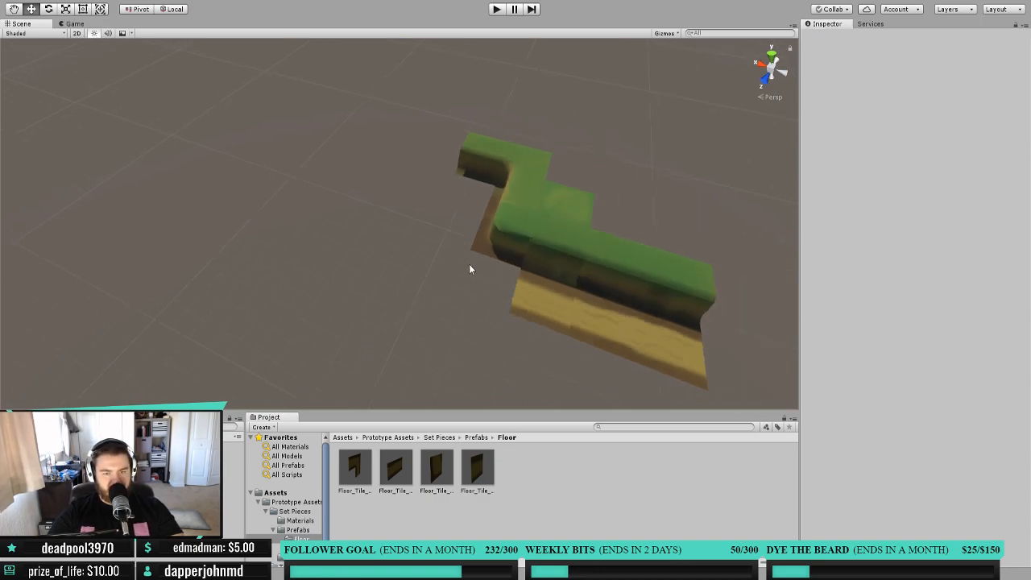
{"action": "right_click_drag", "start_coordinate": [443, 221], "coordinate": [493, 267]}
{"action": "left_click_drag", "start_coordinate": [358, 475], "coordinate": [356, 196]}
{"action": "left_click", "coordinate": [918, 84]}
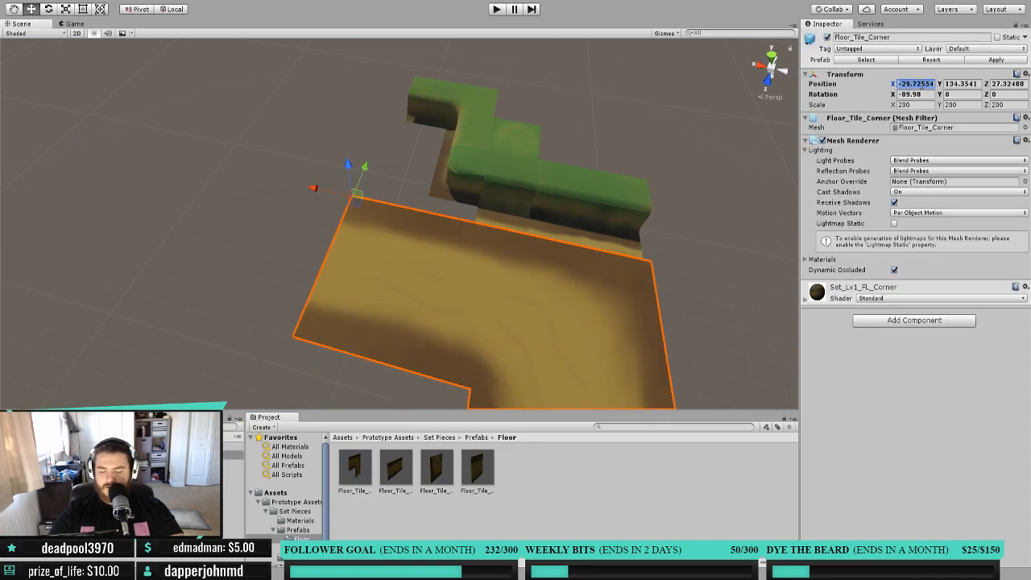
{"action": "type", "text": "-34"}
{"action": "left_click", "coordinate": [955, 84]}
{"action": "type", "text": "120"}
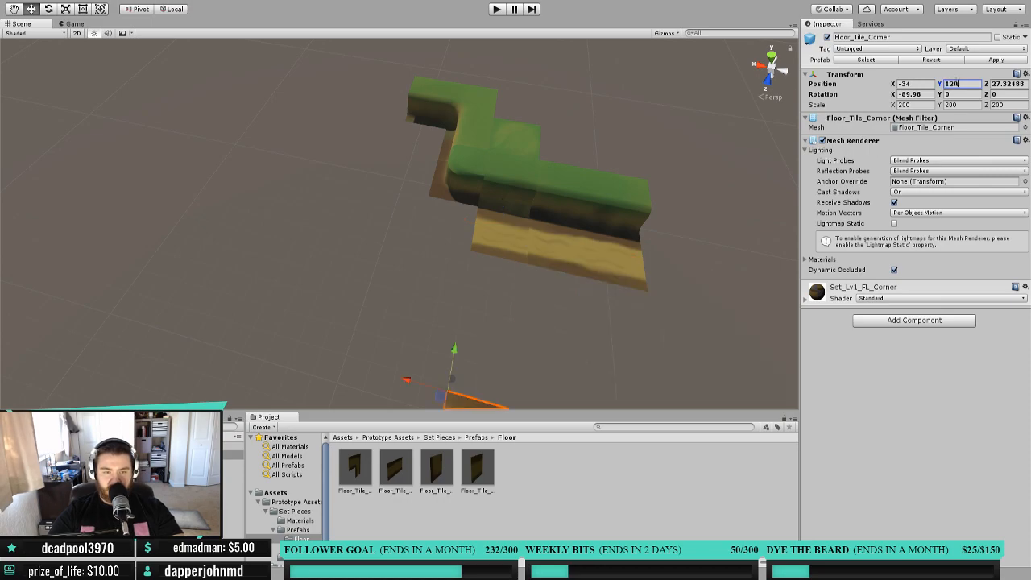
Move the corner floor tile near the path's open end at X -25 and set its Y rotation to 180.
{"action": "left_click_drag", "start_coordinate": [406, 381], "coordinate": [353, 199]}
{"action": "left_click_drag", "start_coordinate": [317, 316], "coordinate": [409, 107]}
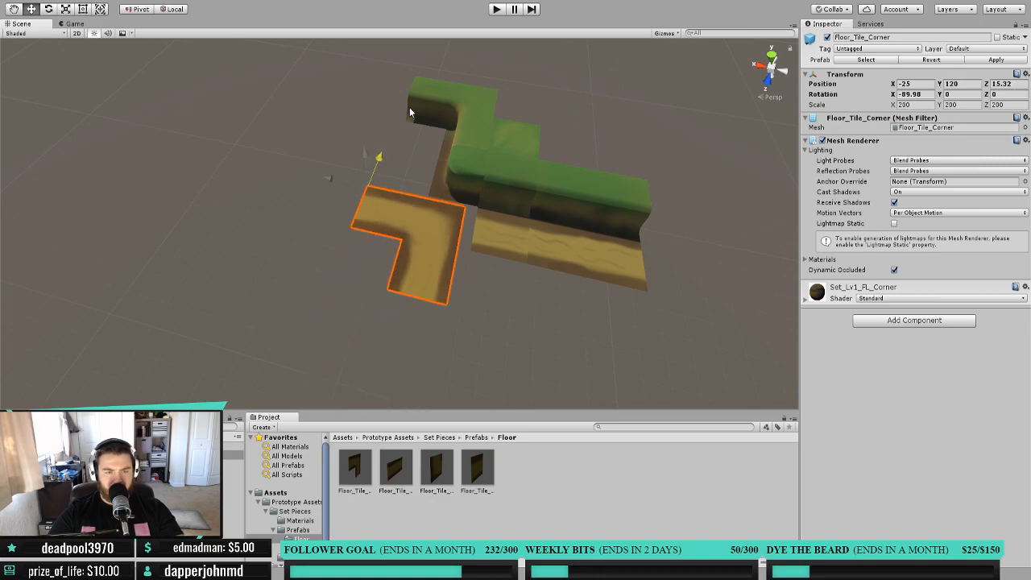
{"action": "left_click", "coordinate": [970, 94]}
{"action": "type", "text": "90"}
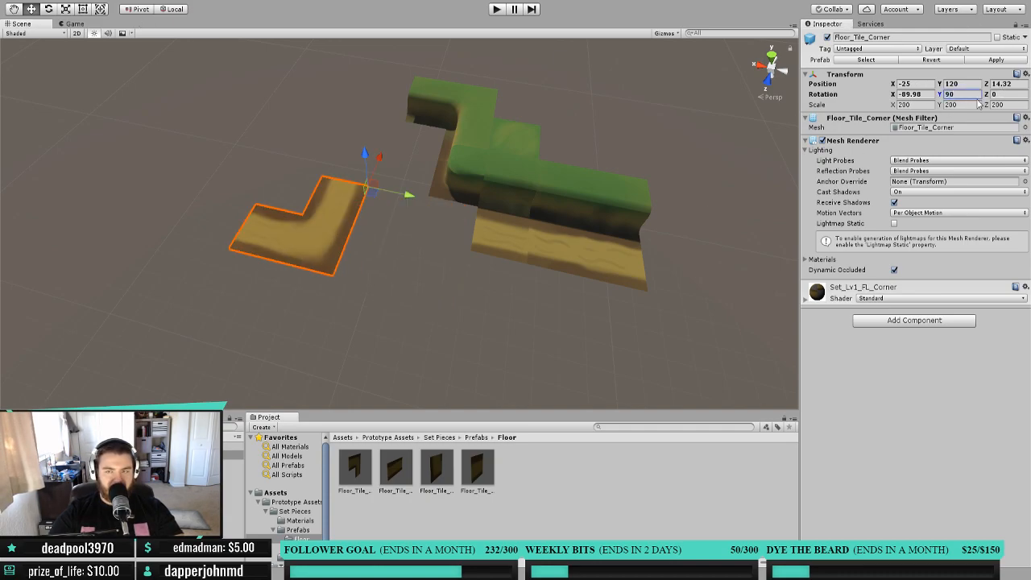
{"action": "key", "text": "Return"}
{"action": "type", "text": "180"}
Move the corner floor tile to X -34, Z 17.32, against the open end of the straight path.
{"action": "left_click_drag", "start_coordinate": [399, 198], "coordinate": [509, 210]}
{"action": "left_click_drag", "start_coordinate": [481, 249], "coordinate": [459, 287]}
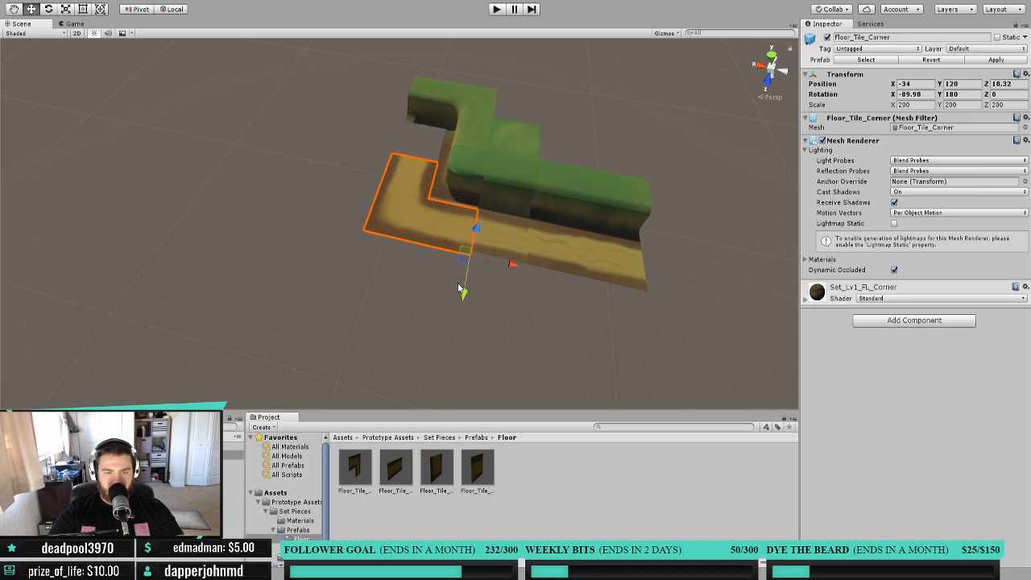
{"action": "scroll", "coordinate": [474, 251], "scroll_direction": "up", "scroll_amount": 5}
{"action": "left_click_drag", "start_coordinate": [644, 377], "coordinate": [642, 354]}
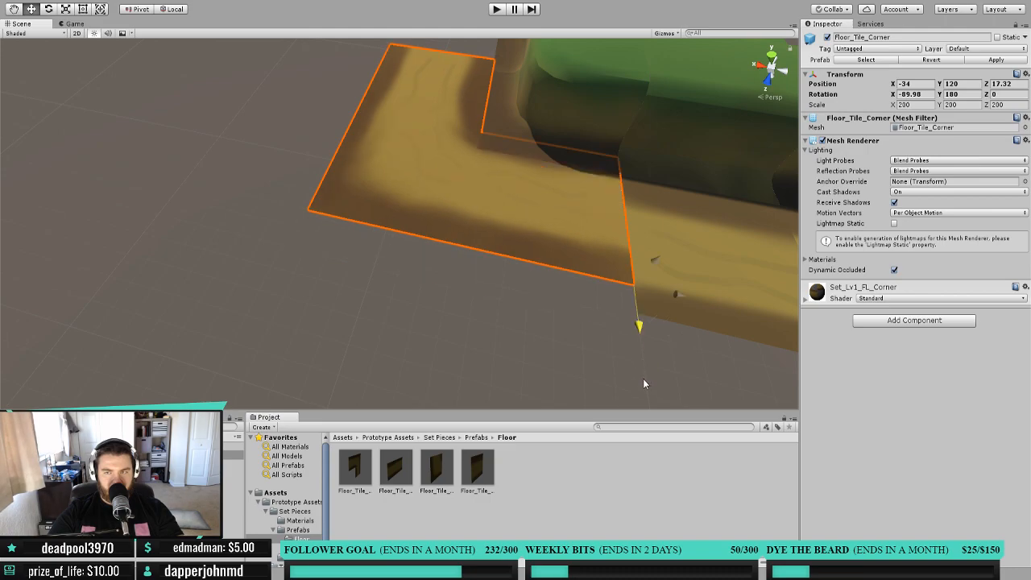
Set the corner floor tile's Z position to 17 and snap-move it to Z 18, flush with the path.
{"action": "left_click", "coordinate": [1008, 84]}
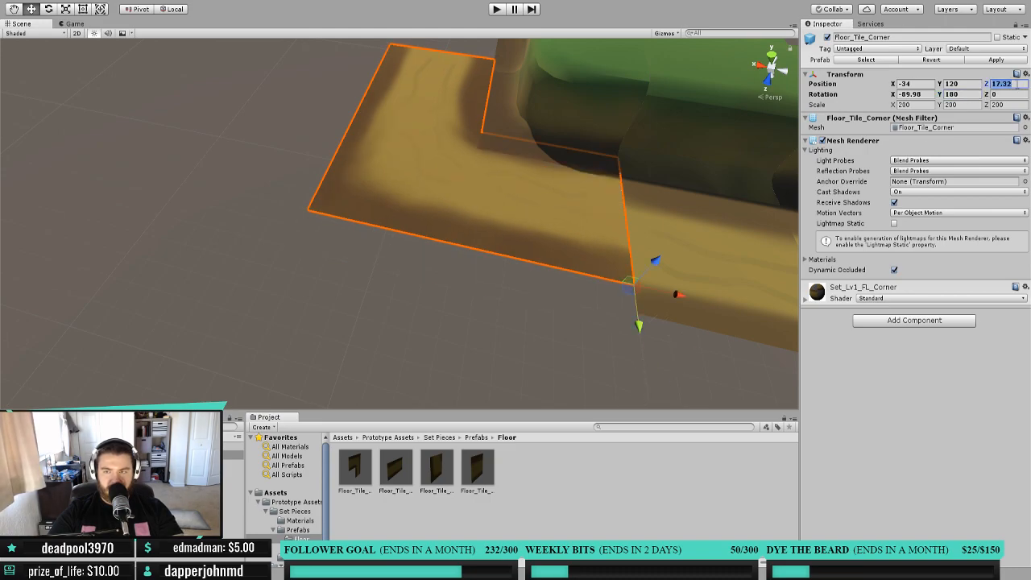
{"action": "type", "text": "17"}
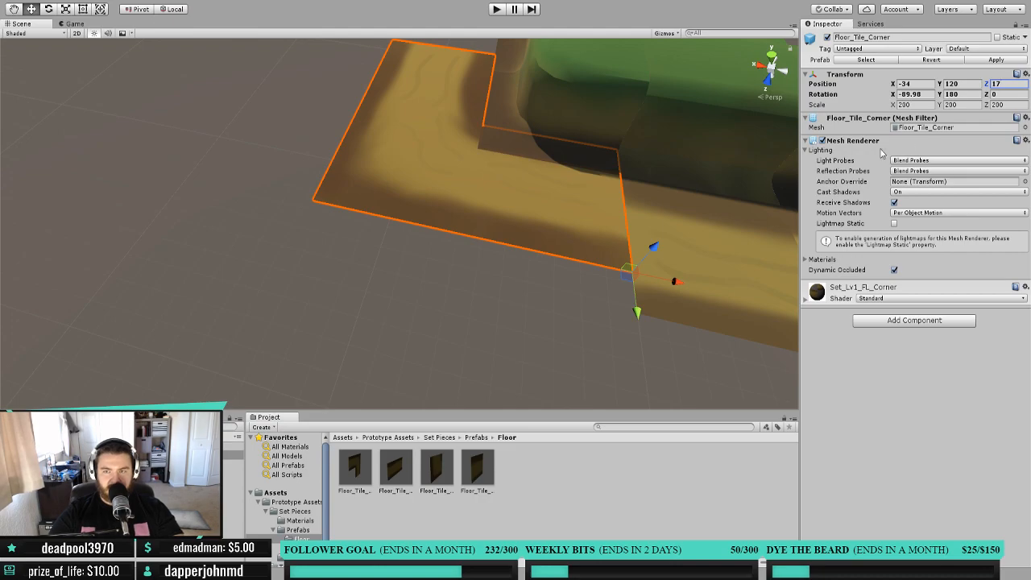
{"action": "left_click_drag", "start_coordinate": [638, 314], "coordinate": [639, 351], "text": "ctrl"}
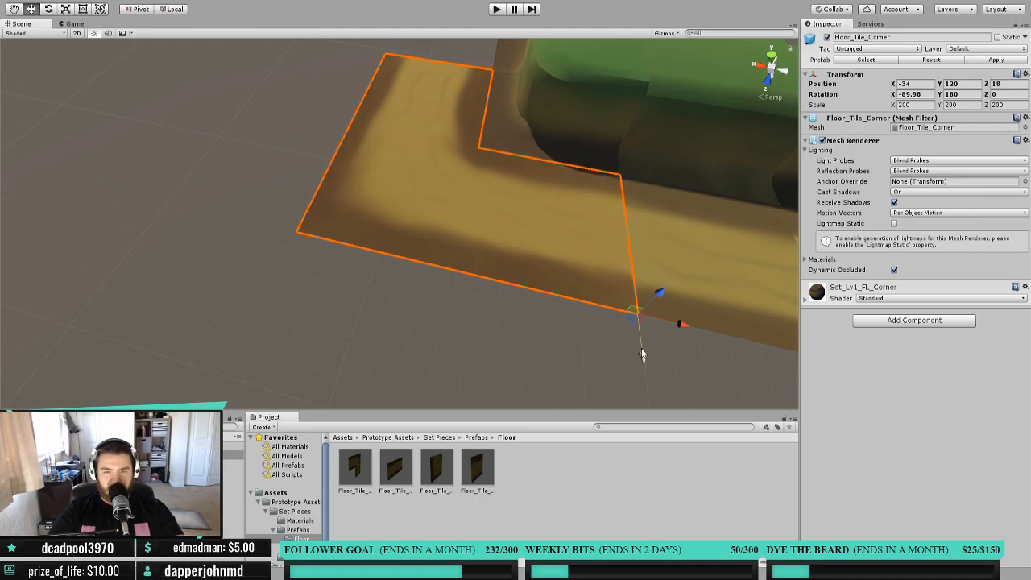
{"action": "scroll", "coordinate": [644, 275], "scroll_direction": "down", "scroll_amount": 4}
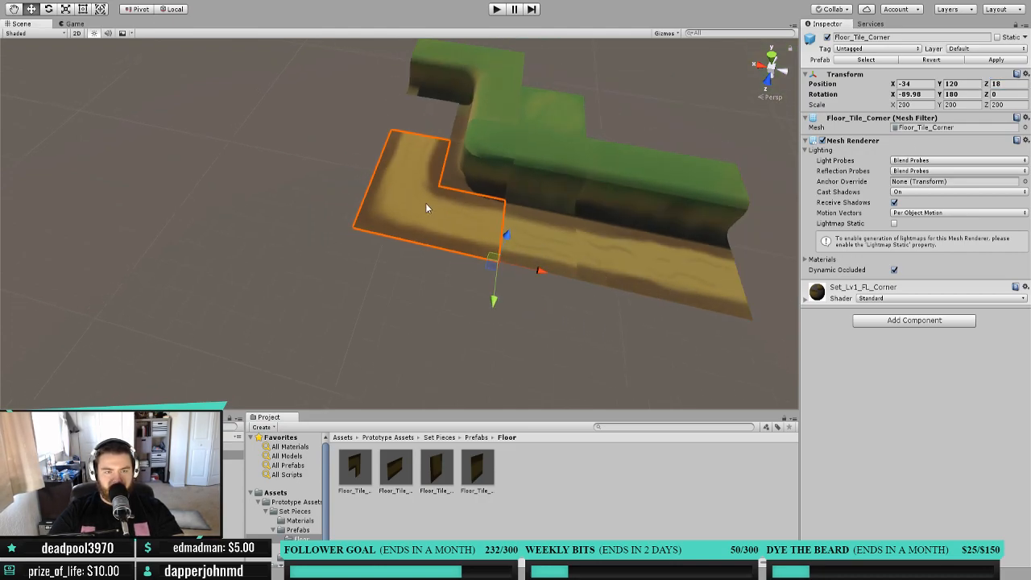
Place a Floor_Tile_Single_Curved prefab in the scene and set its position to X -34, Y 120.
{"action": "middle_click_drag", "start_coordinate": [411, 186], "coordinate": [441, 228]}
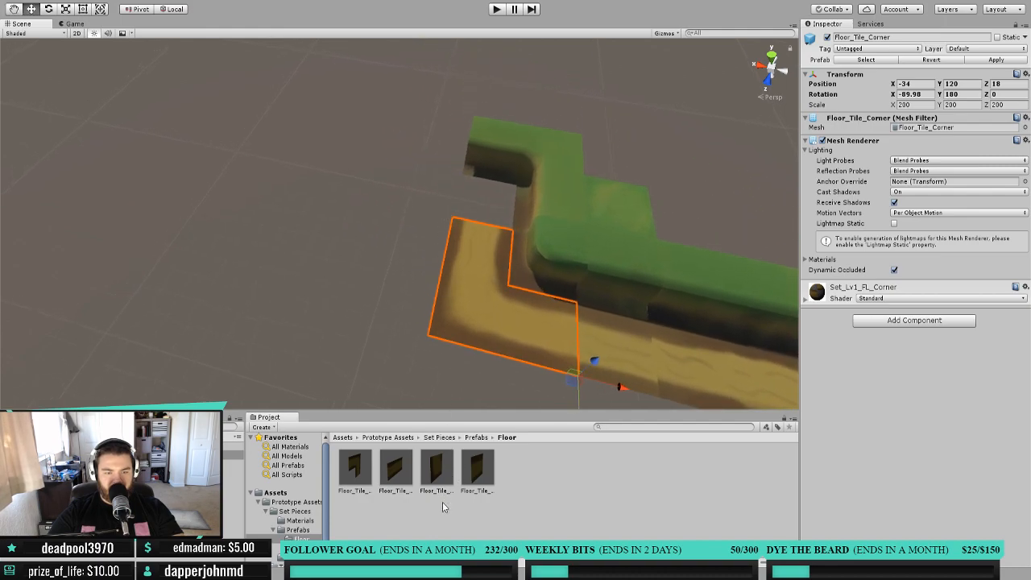
{"action": "left_click", "coordinate": [437, 483]}
{"action": "left_click_drag", "start_coordinate": [435, 489], "coordinate": [369, 121]}
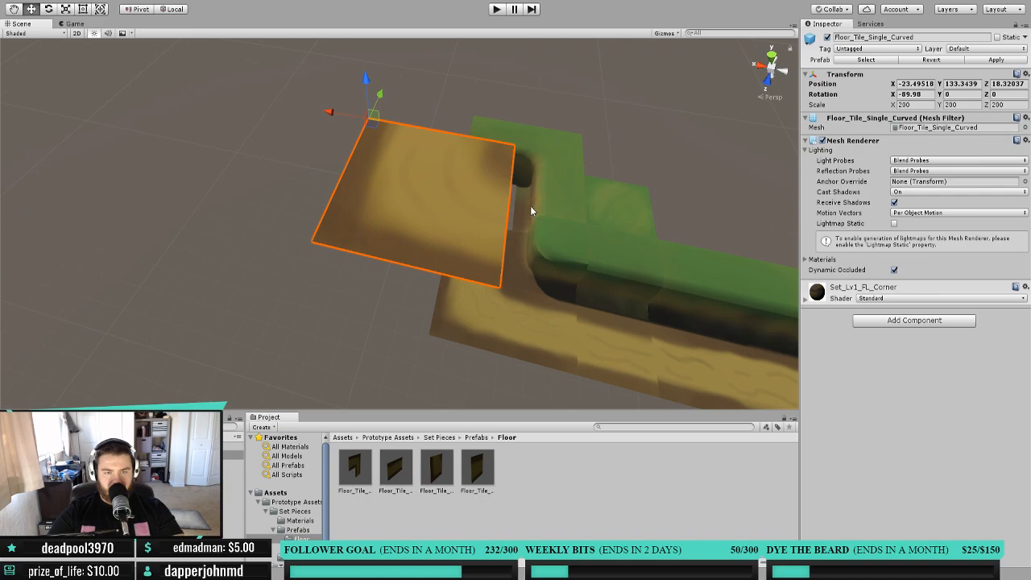
{"action": "left_click", "coordinate": [926, 84]}
{"action": "type", "text": "-"}
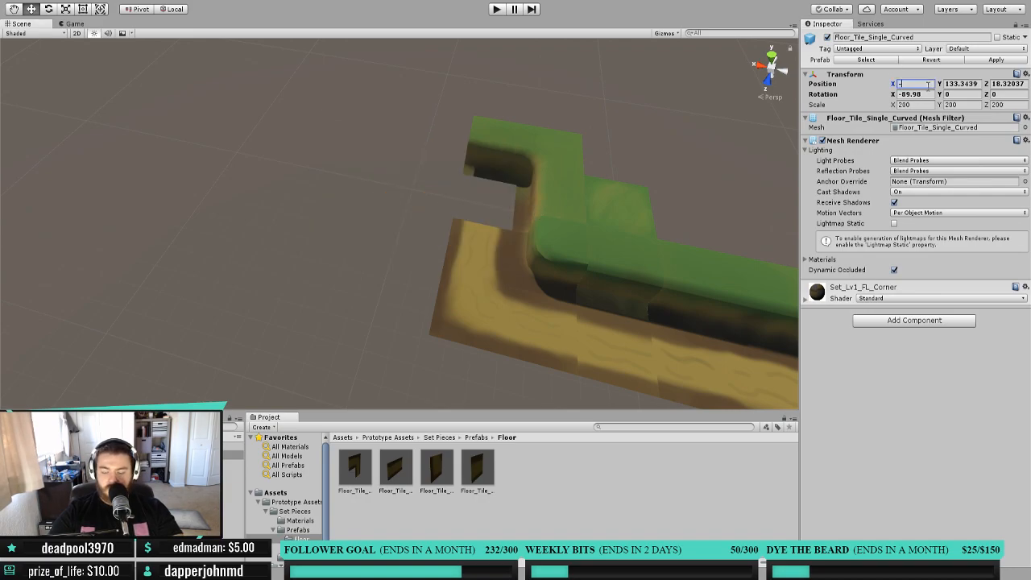
{"action": "type", "text": "23"}
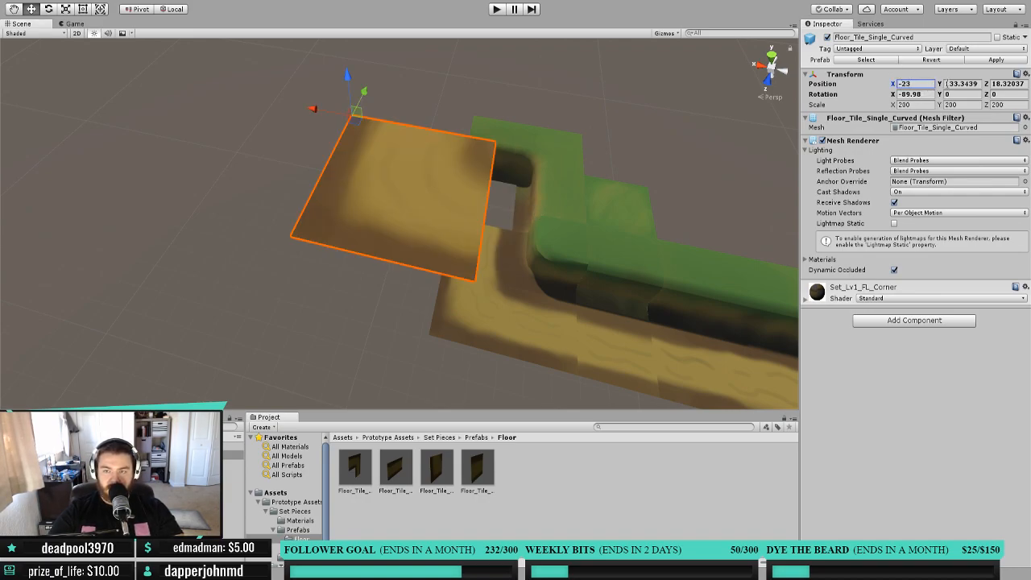
{"action": "key", "text": "Return"}
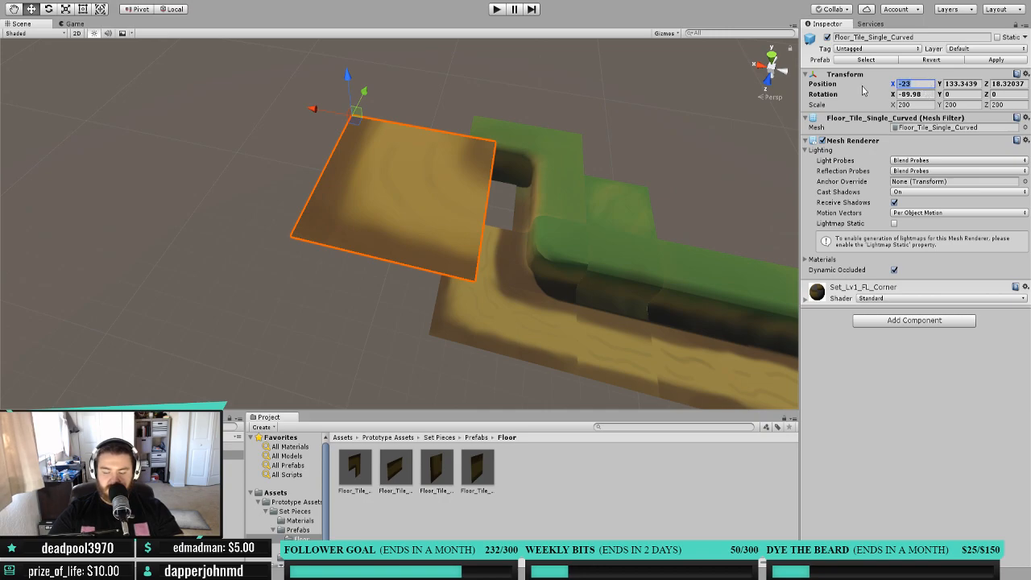
{"action": "type", "text": "-34"}
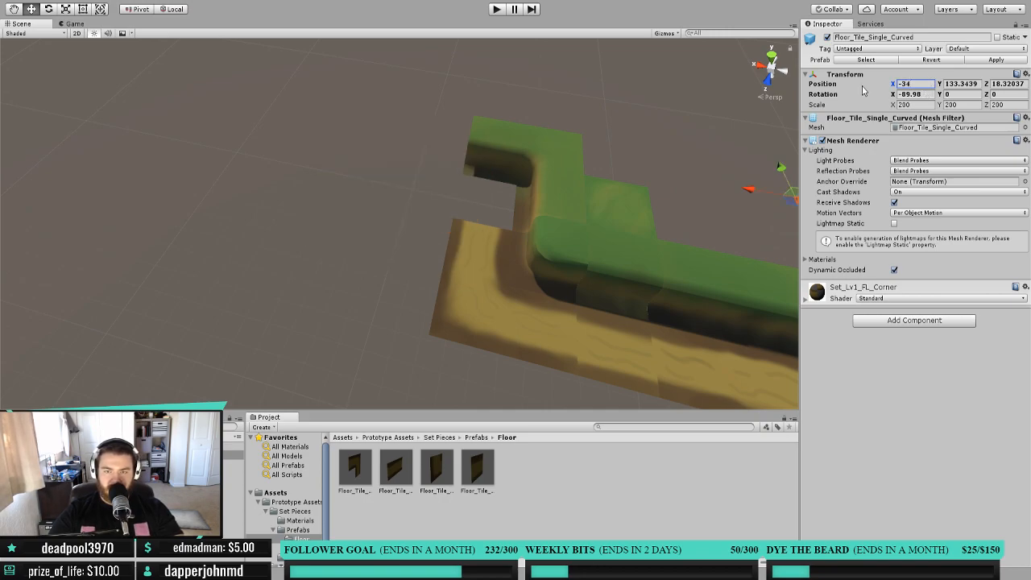
{"action": "left_click", "coordinate": [969, 83]}
{"action": "type", "text": "120"}
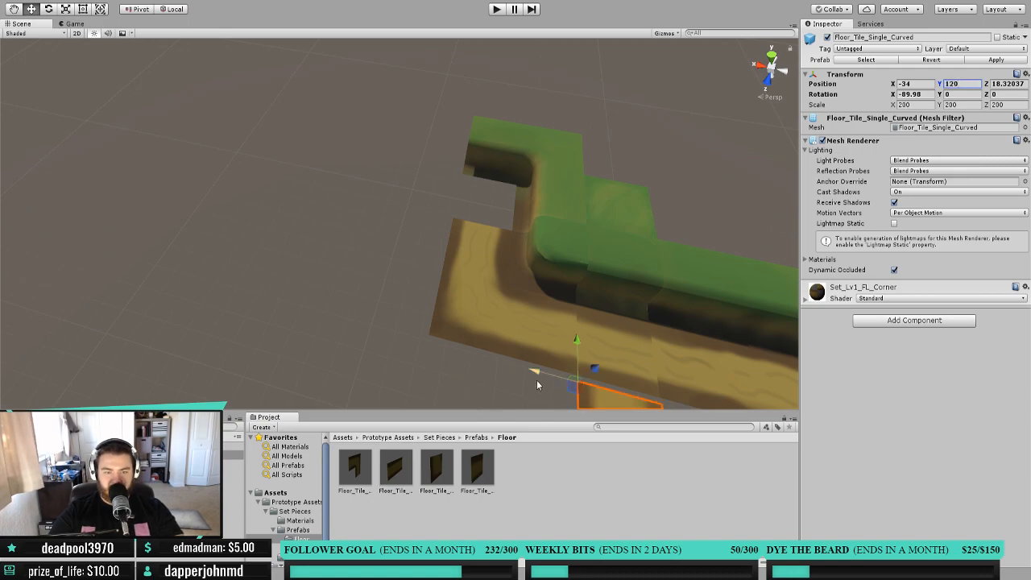
Set the curved floor tile's Z position to 18 and move it along X to -21, clear of the path.
{"action": "left_click", "coordinate": [1008, 84]}
{"action": "type", "text": "18"}
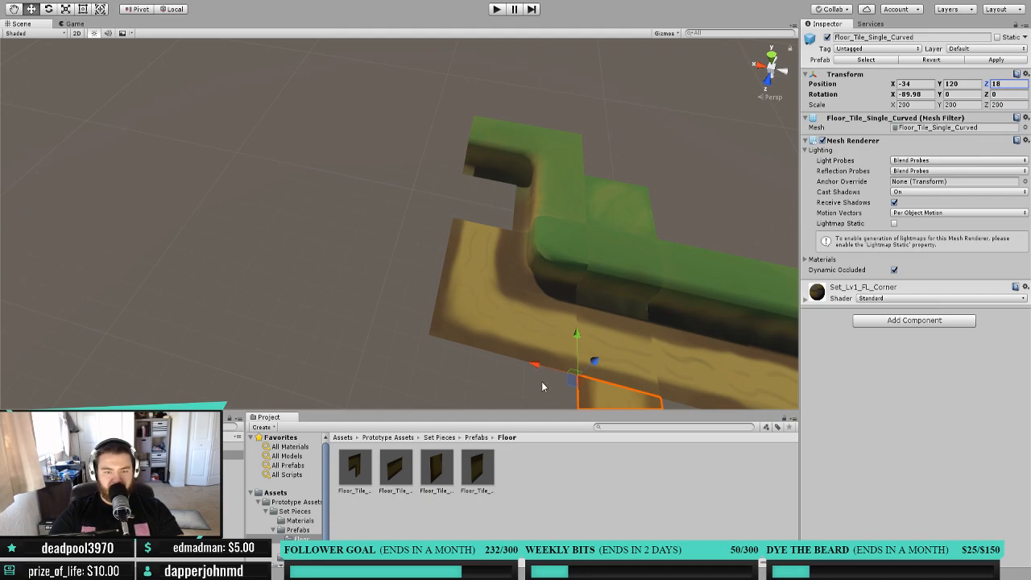
{"action": "left_click_drag", "start_coordinate": [530, 366], "coordinate": [277, 324]}
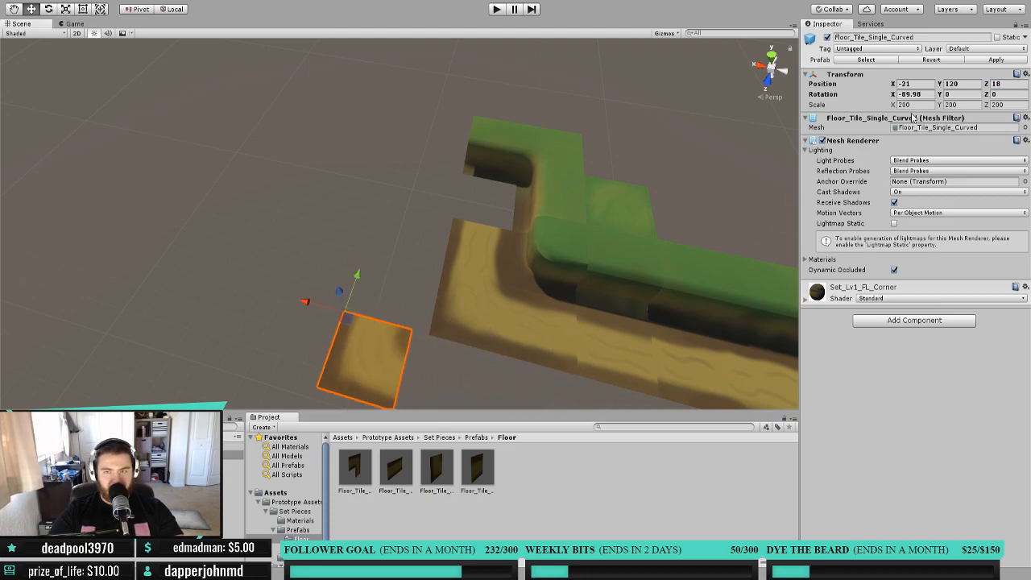
Set the curved floor tile's Y rotation to 180 and move it to X -30, Z 10 at the path's open end.
{"action": "left_click", "coordinate": [970, 94]}
{"action": "type", "text": "90"}
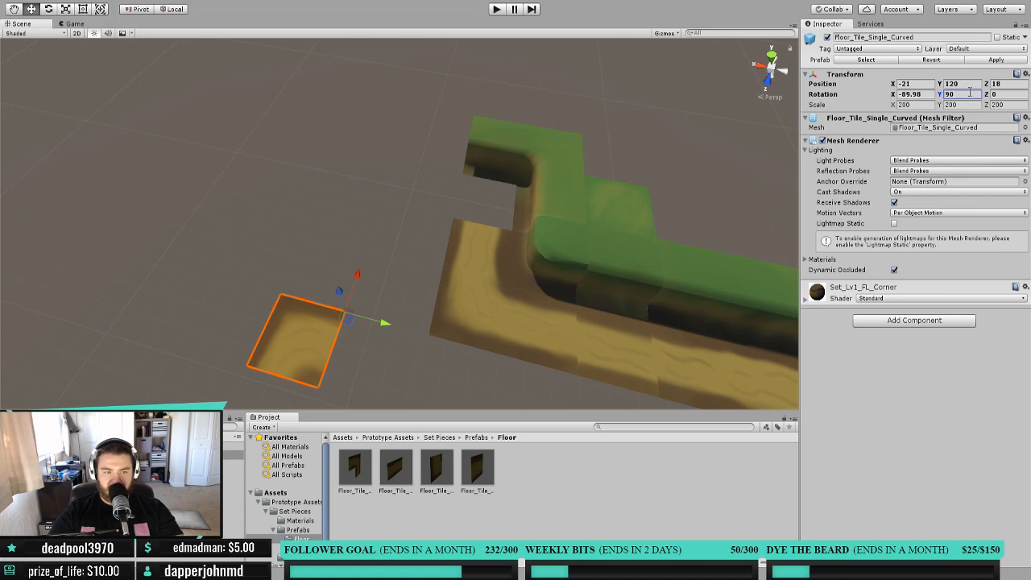
{"action": "key", "text": "ctrl+a"}
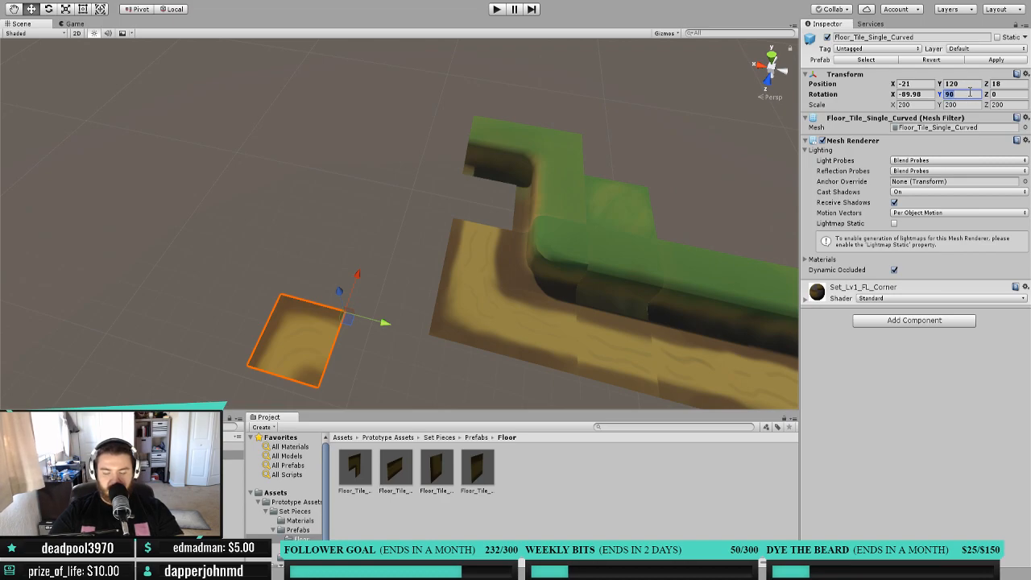
{"action": "type", "text": "180"}
{"action": "left_click_drag", "start_coordinate": [324, 364], "coordinate": [561, 205]}
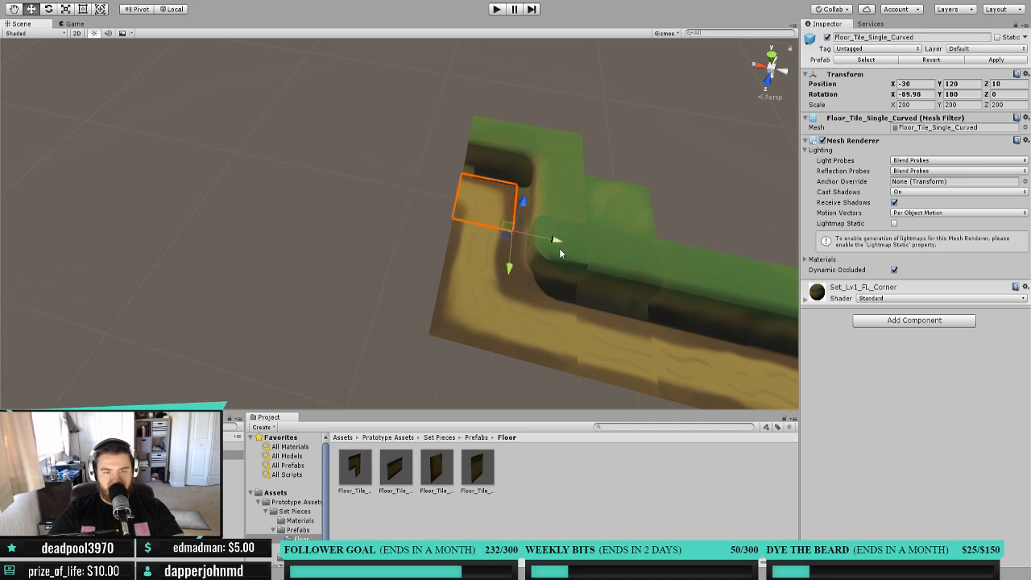
Examine how the assembled floor tiles fit together and line up with the hill pieces from several angles.
{"action": "scroll", "coordinate": [548, 250], "scroll_direction": "down", "scroll_amount": 5}
{"action": "left_click_drag", "start_coordinate": [540, 262], "coordinate": [578, 240], "text": "alt"}
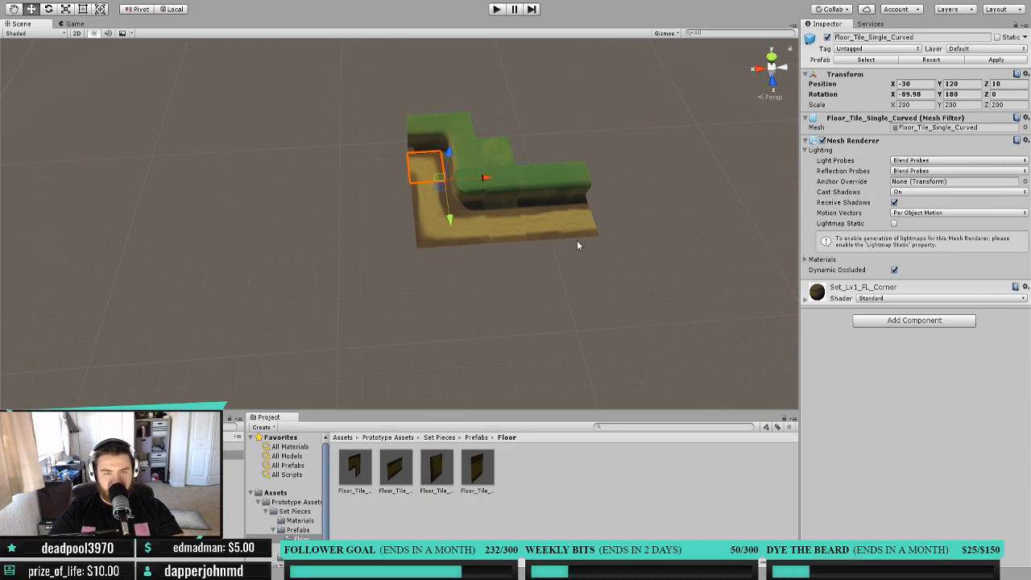
{"action": "scroll", "coordinate": [582, 233], "scroll_direction": "up", "scroll_amount": 5}
{"action": "mouse_move", "coordinate": [586, 225]}
{"action": "middle_mouse_down"}
{"action": "mouse_move", "coordinate": [568, 227]}
{"action": "mouse_move", "coordinate": [577, 228]}
{"action": "middle_mouse_up"}
{"action": "scroll", "coordinate": [578, 228], "scroll_direction": "down", "scroll_amount": 1}
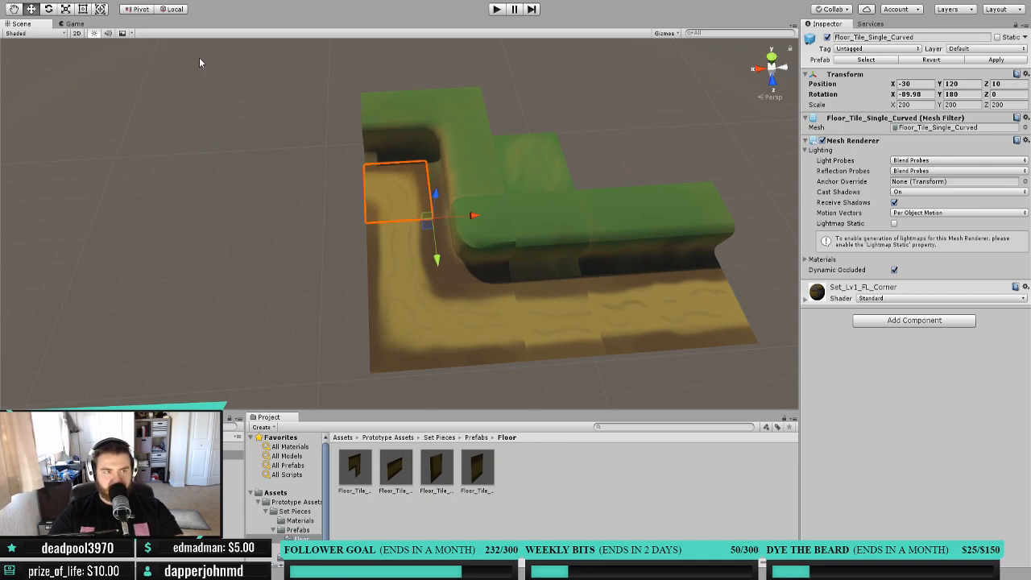
{"action": "scroll", "coordinate": [370, 306], "scroll_direction": "down", "scroll_amount": 3}
{"action": "scroll", "coordinate": [375, 310], "scroll_direction": "up", "scroll_amount": 3}
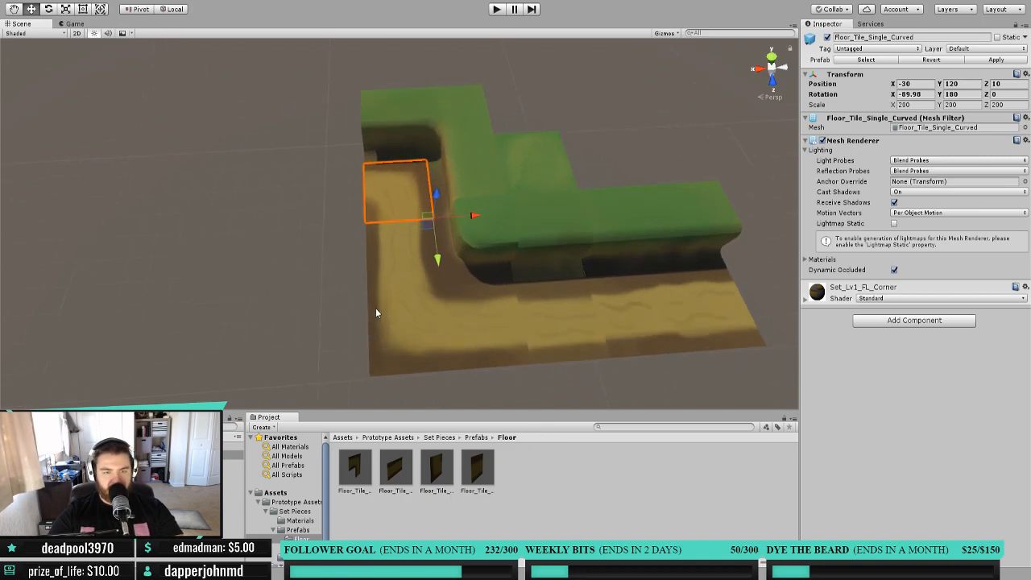
{"action": "left_click_drag", "start_coordinate": [614, 196], "coordinate": [583, 211], "text": "alt"}
{"action": "middle_click_drag", "start_coordinate": [648, 228], "coordinate": [555, 240]}
{"action": "left_click_drag", "start_coordinate": [555, 240], "coordinate": [596, 223], "text": "alt"}
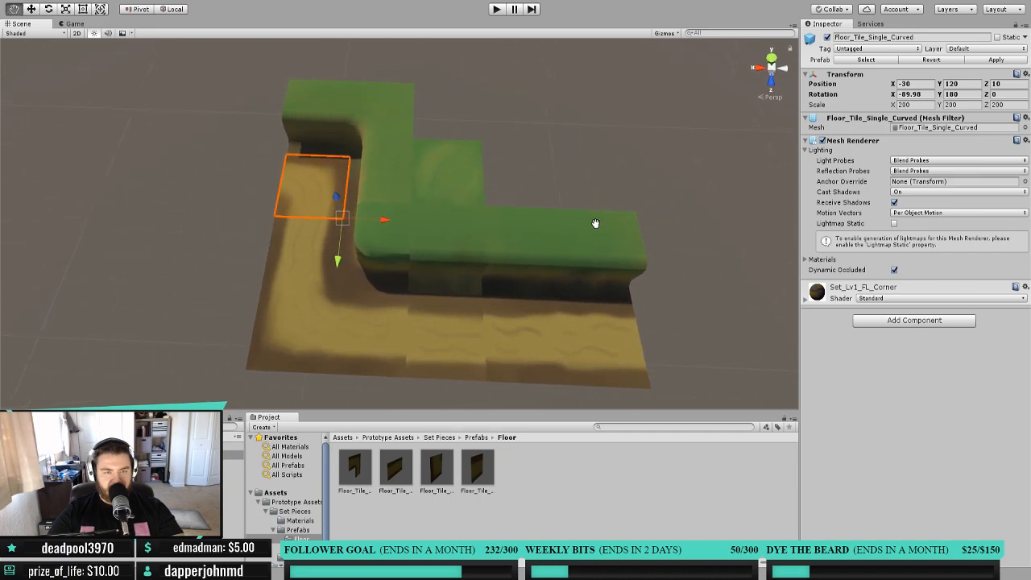
{"action": "middle_click_drag", "start_coordinate": [592, 226], "coordinate": [614, 226]}
{"action": "right_click_drag", "start_coordinate": [614, 226], "coordinate": [626, 221]}
{"action": "middle_click_drag", "start_coordinate": [631, 292], "coordinate": [620, 248]}
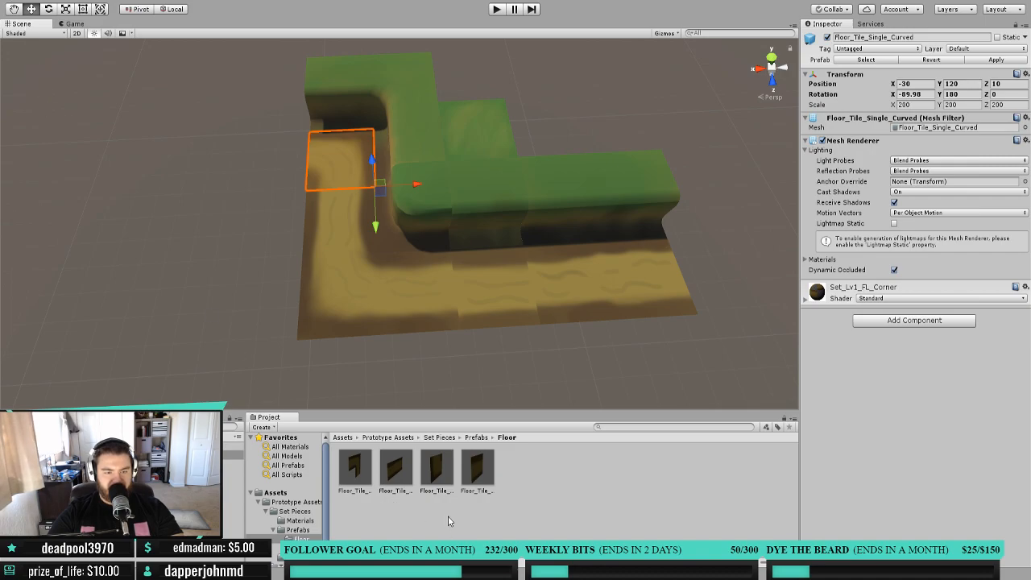
Delete the FloorPieces and HillPieces models from the Set Pieces folder.
{"action": "left_click", "coordinate": [478, 439]}
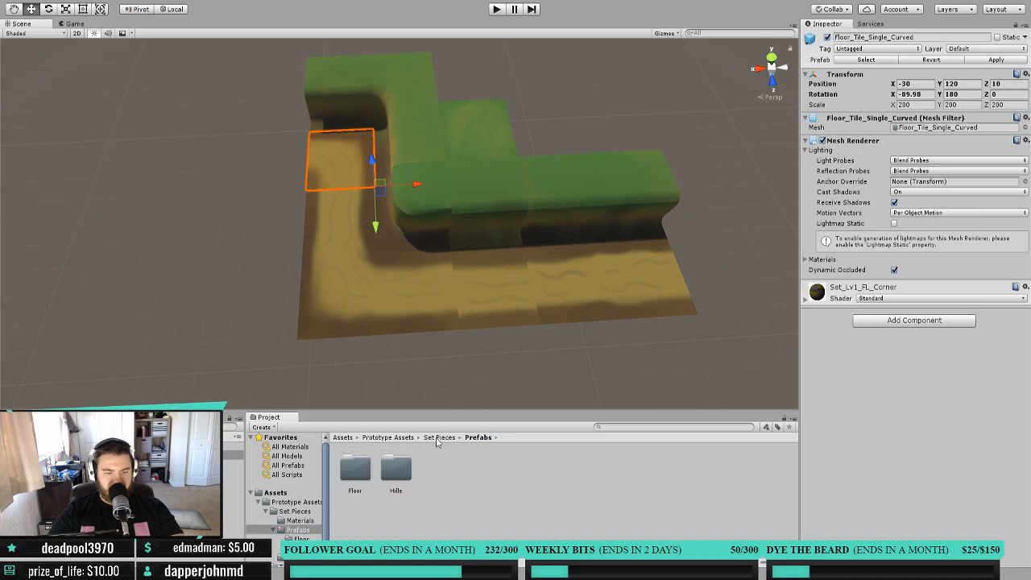
{"action": "left_click", "coordinate": [446, 439]}
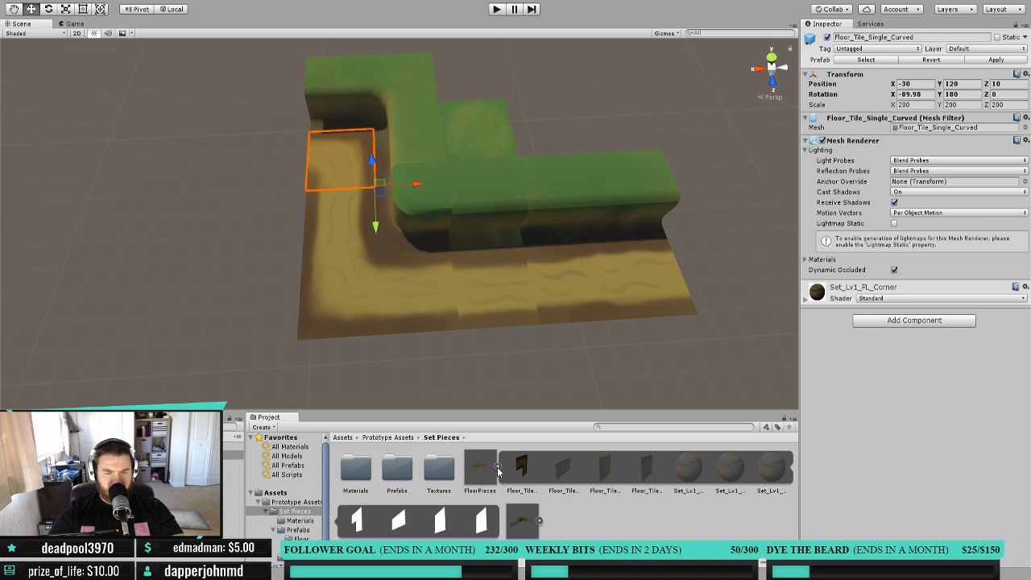
{"action": "left_click", "coordinate": [496, 466]}
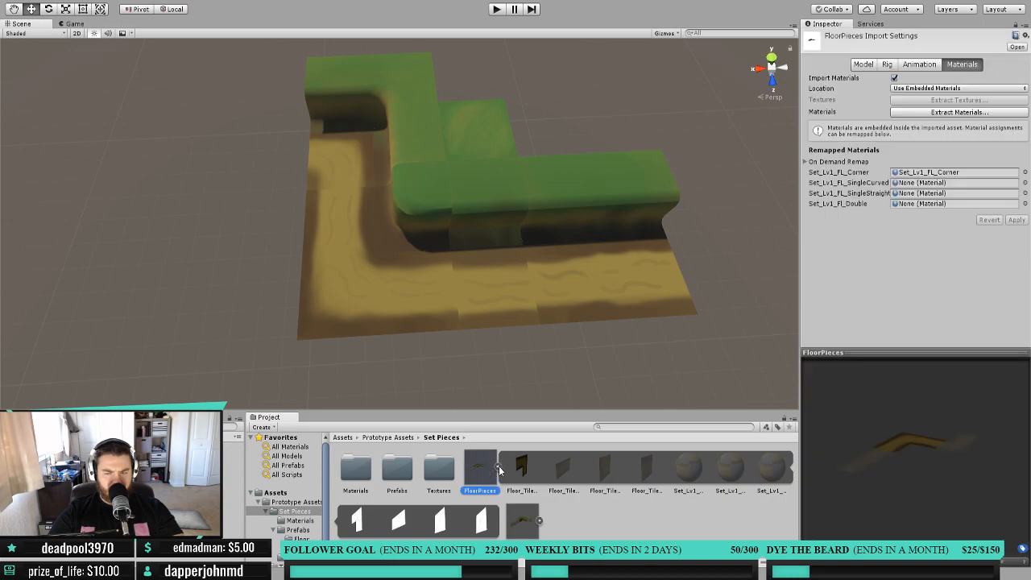
{"action": "left_click", "coordinate": [498, 467]}
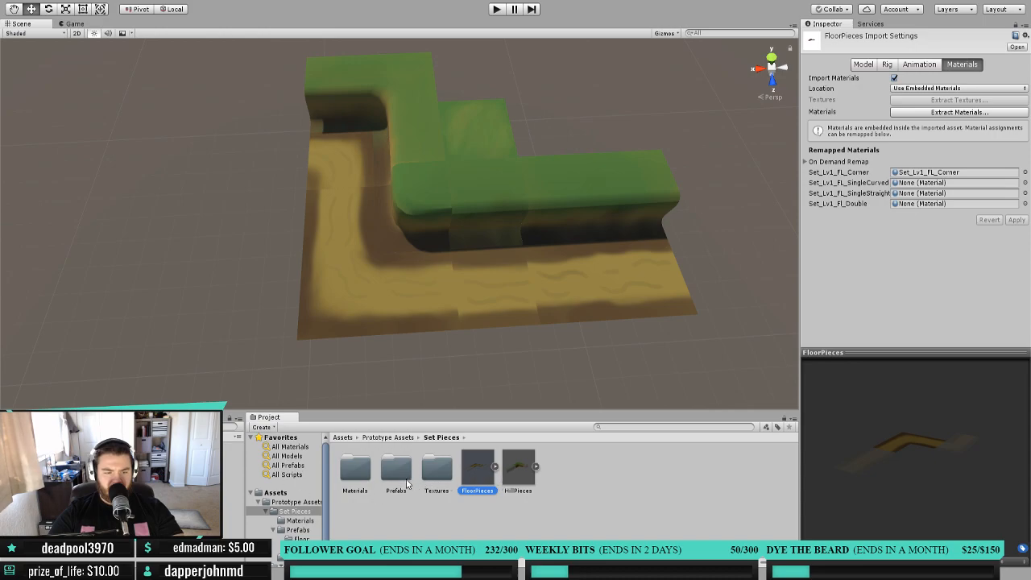
{"action": "left_click", "coordinate": [519, 471], "text": "ctrl"}
{"action": "key", "text": "x"}
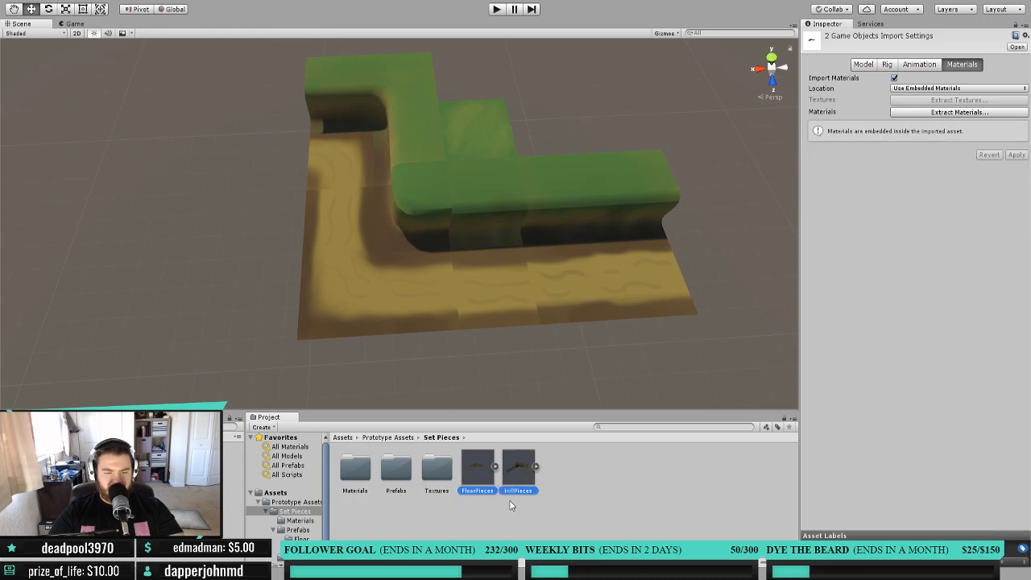
{"action": "left_click", "coordinate": [560, 308]}
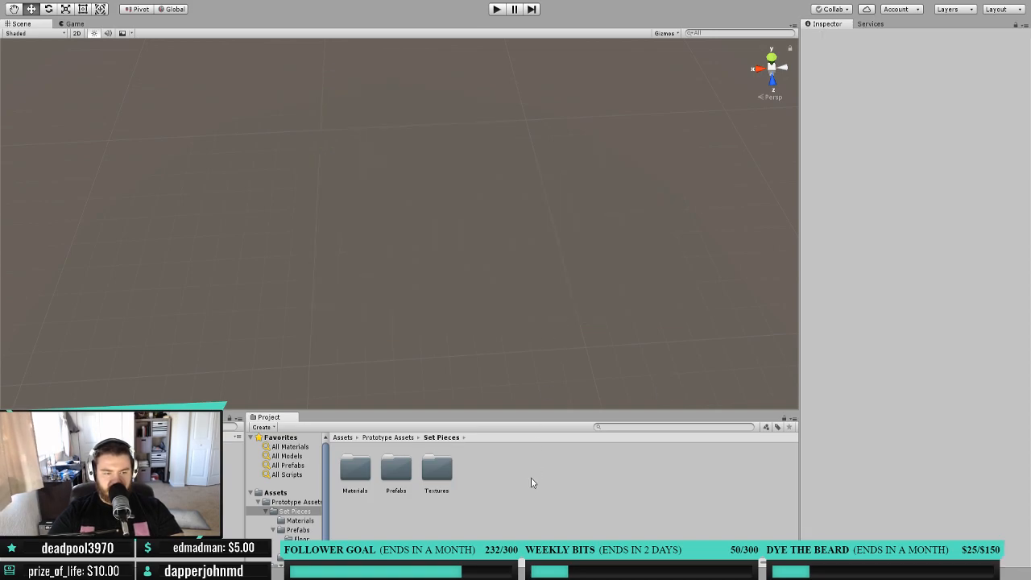
Try placing the Floor_Tile_Corner prefab from the Floor folder in the scene, and undo the placement.
{"action": "double_click", "coordinate": [396, 468]}
{"action": "double_click", "coordinate": [355, 468]}
{"action": "left_click_drag", "start_coordinate": [363, 472], "coordinate": [389, 308]}
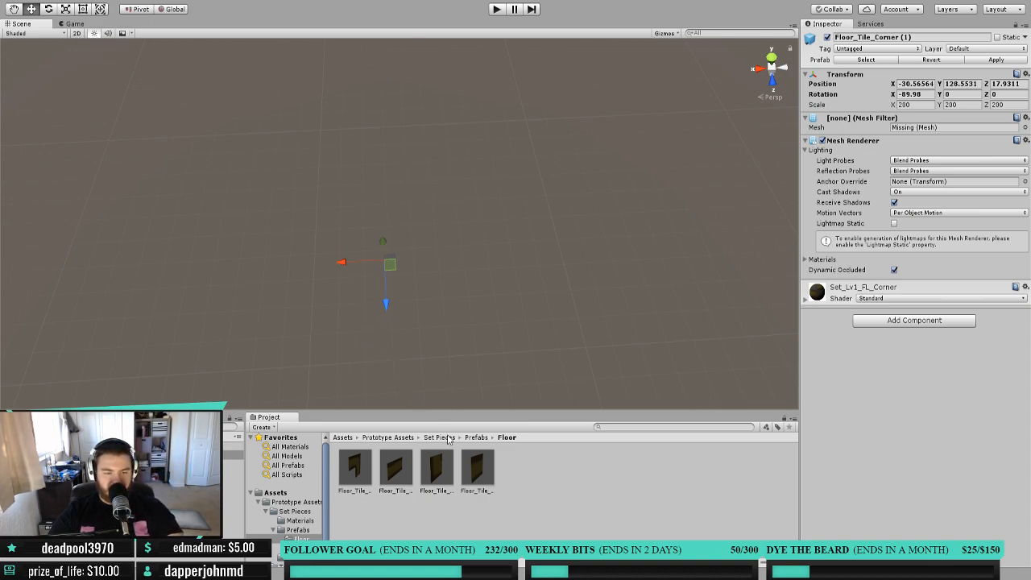
{"action": "key", "text": "ctrl+z"}
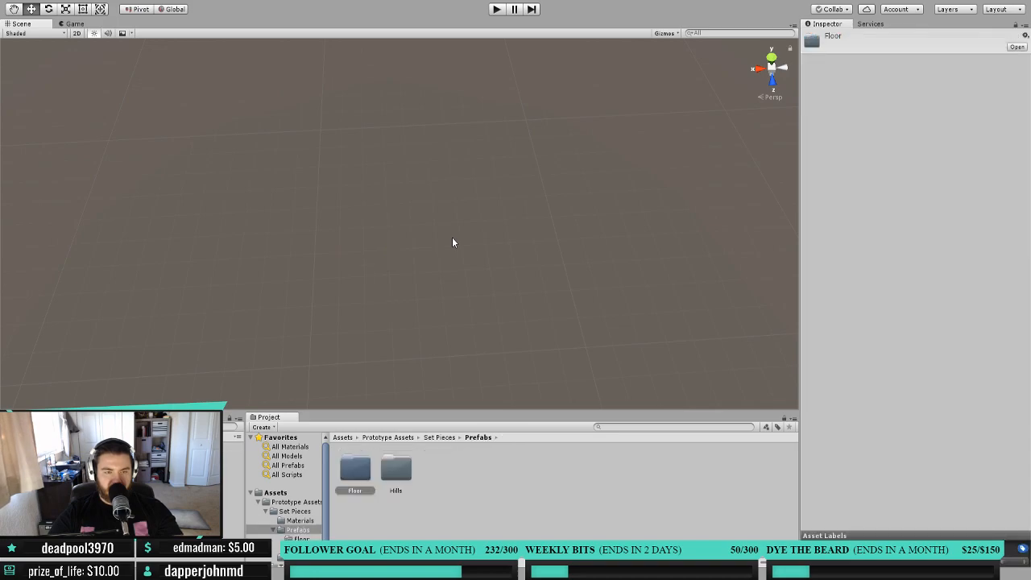
Import the FloorPieces and HillPieces models into the Prototype Assets folder and select HillPieces.
{"action": "left_click", "coordinate": [405, 438]}
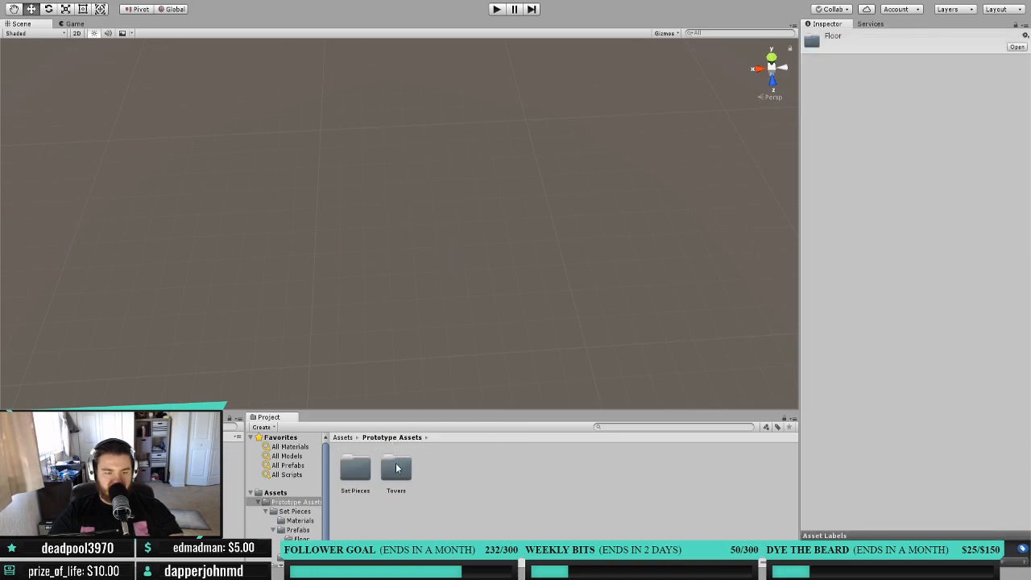
{"action": "left_click", "coordinate": [477, 483]}
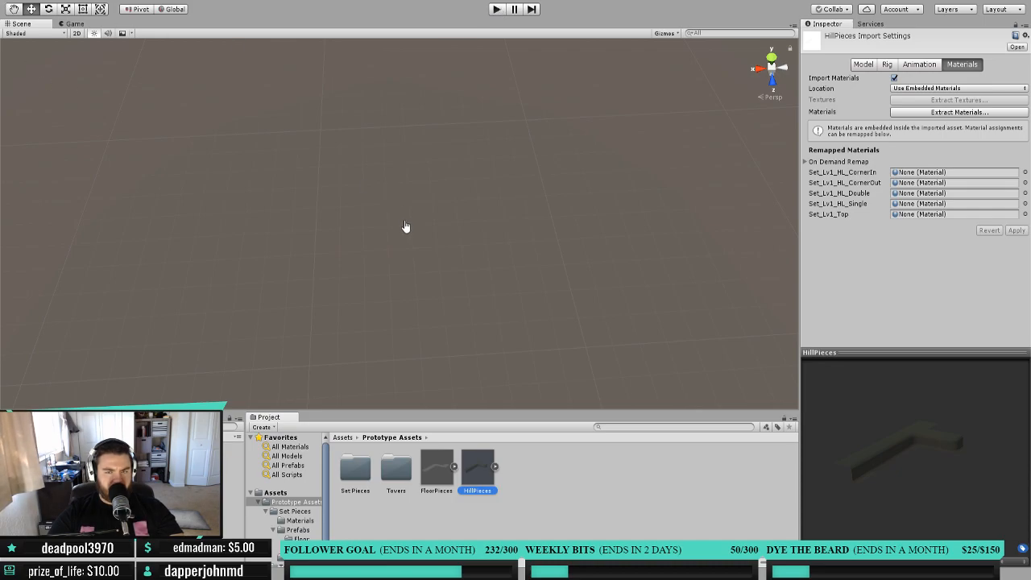
{"action": "key", "text": "alt+Tab"}
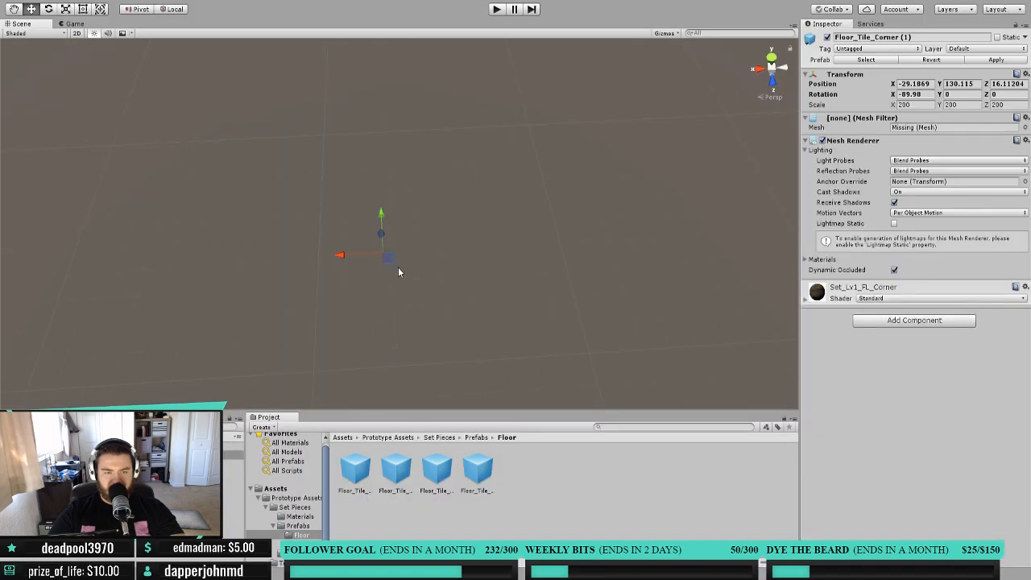
Delete the Floor_Tile_Corner (1) object from the scene and place the FloorPieces model from Prototype Assets instead.
{"action": "left_click", "coordinate": [233, 454]}
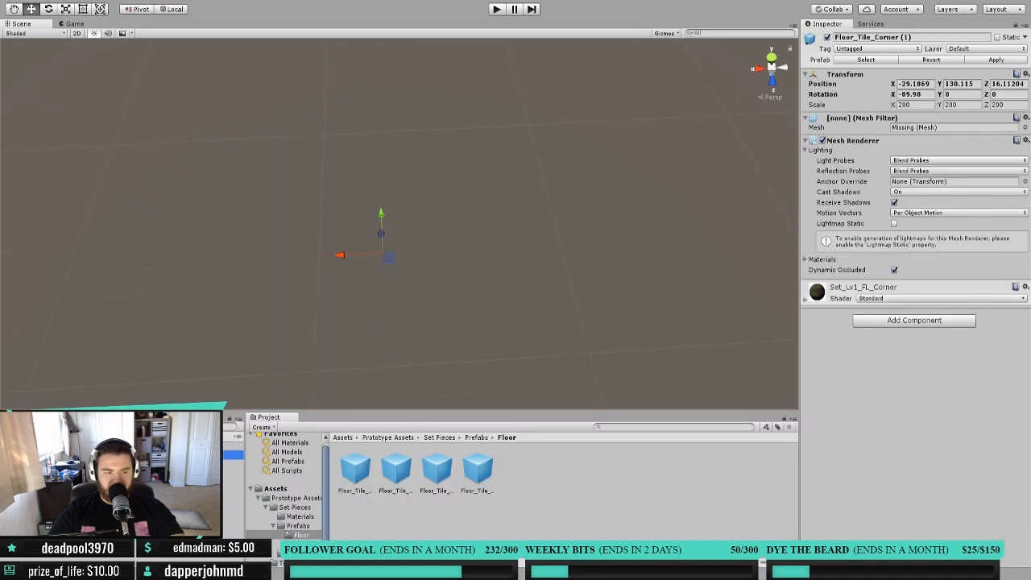
{"action": "key", "text": "Delete"}
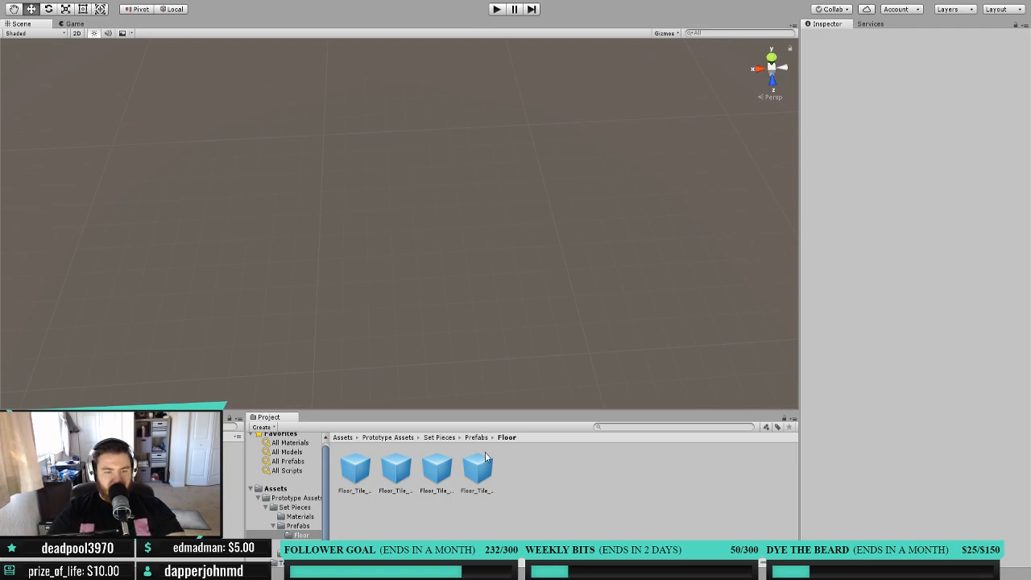
{"action": "left_click", "coordinate": [431, 439]}
{"action": "left_click", "coordinate": [394, 438]}
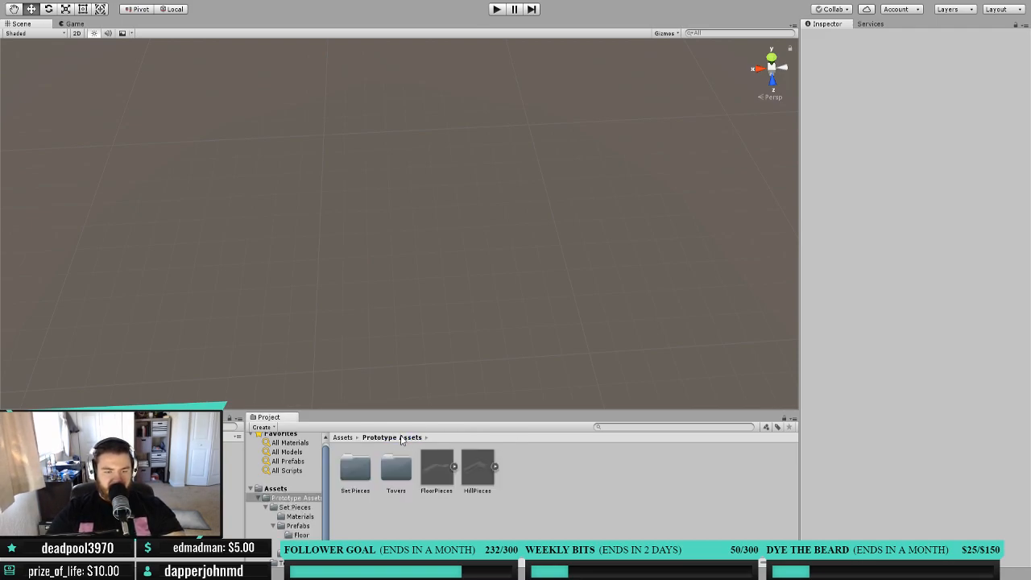
{"action": "left_click_drag", "start_coordinate": [438, 467], "coordinate": [385, 257]}
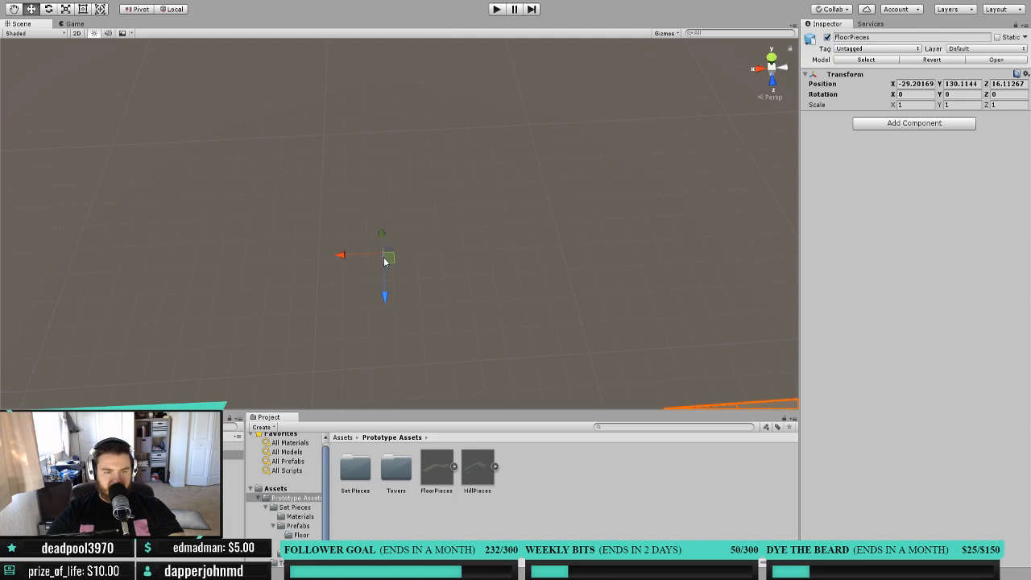
{"action": "scroll", "coordinate": [479, 353], "scroll_direction": "down", "scroll_amount": 5}
{"action": "middle_click_drag", "start_coordinate": [480, 352], "coordinate": [475, 319]}
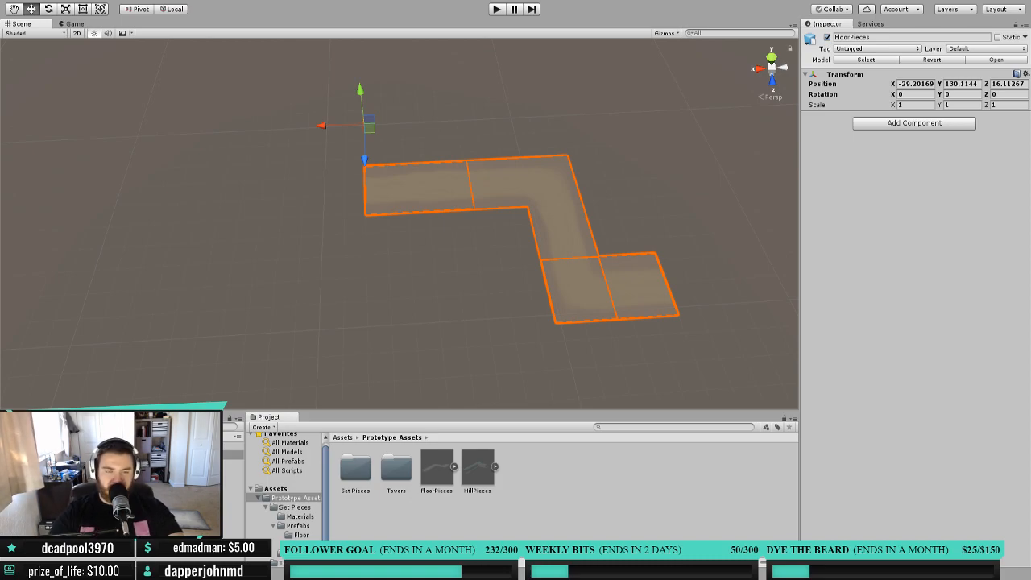
Examine the placed FloorPieces model's tile shapes and layout from several angles and distances.
{"action": "mouse_move", "coordinate": [620, 256]}
{"action": "middle_mouse_down"}
{"action": "mouse_move", "coordinate": [589, 244]}
{"action": "mouse_move", "coordinate": [623, 262]}
{"action": "middle_mouse_up"}
{"action": "right_click_drag", "start_coordinate": [623, 262], "coordinate": [624, 174]}
{"action": "middle_click_drag", "start_coordinate": [585, 271], "coordinate": [603, 164]}
{"action": "scroll", "coordinate": [573, 226], "scroll_direction": "up", "scroll_amount": 3}
{"action": "scroll", "coordinate": [572, 226], "scroll_direction": "down", "scroll_amount": 3}
{"action": "mouse_move", "coordinate": [572, 226]}
{"action": "right_mouse_down"}
{"action": "mouse_move", "coordinate": [595, 210]}
{"action": "mouse_move", "coordinate": [553, 239]}
{"action": "mouse_move", "coordinate": [569, 223]}
{"action": "right_mouse_up"}
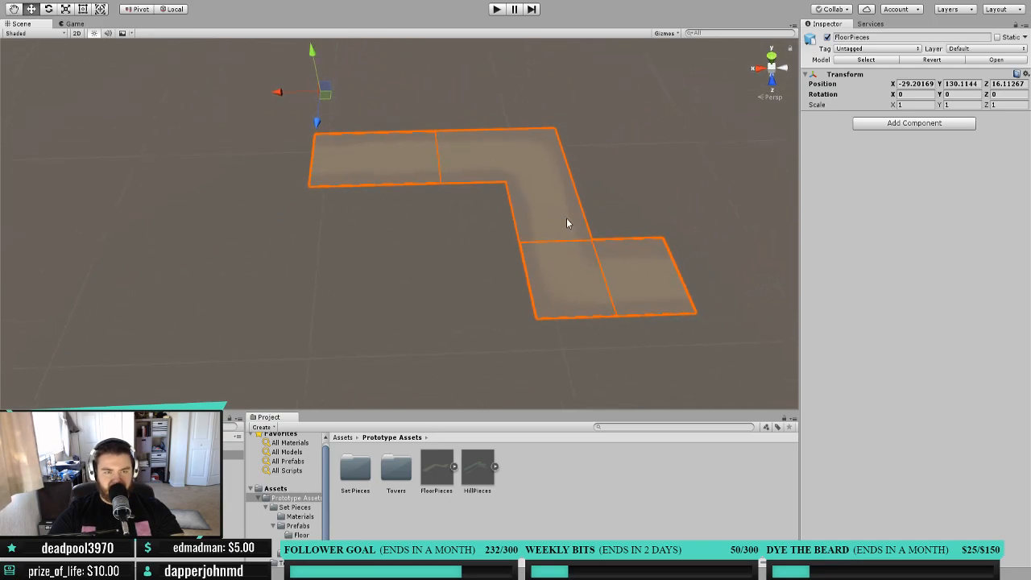
{"action": "middle_click_drag", "start_coordinate": [532, 220], "coordinate": [549, 244]}
{"action": "scroll", "coordinate": [548, 244], "scroll_direction": "down", "scroll_amount": 2}
{"action": "scroll", "coordinate": [542, 253], "scroll_direction": "down", "scroll_amount": 1}
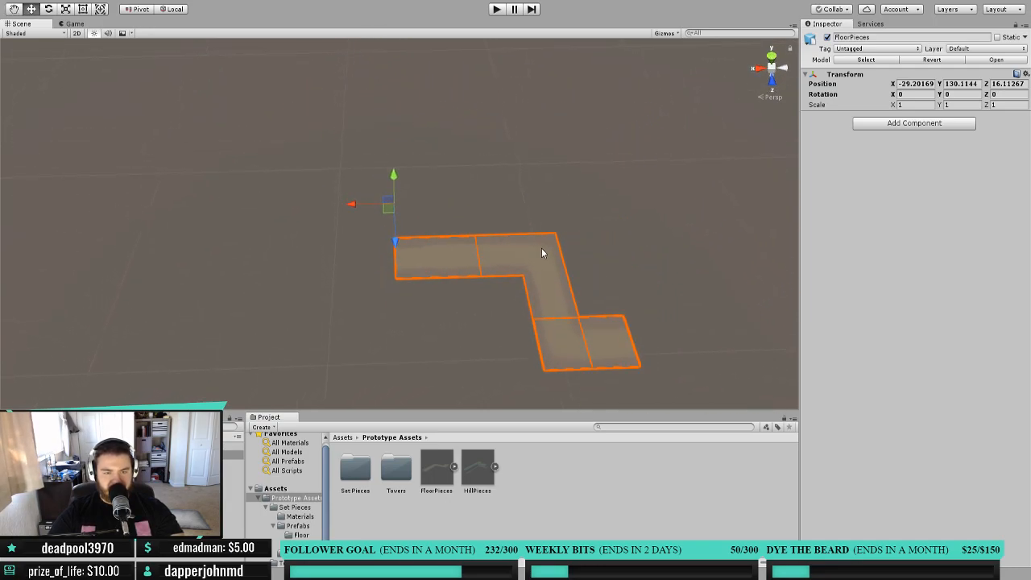
{"action": "scroll", "coordinate": [516, 264], "scroll_direction": "up", "scroll_amount": 2}
{"action": "middle_click_drag", "start_coordinate": [516, 264], "coordinate": [505, 250]}
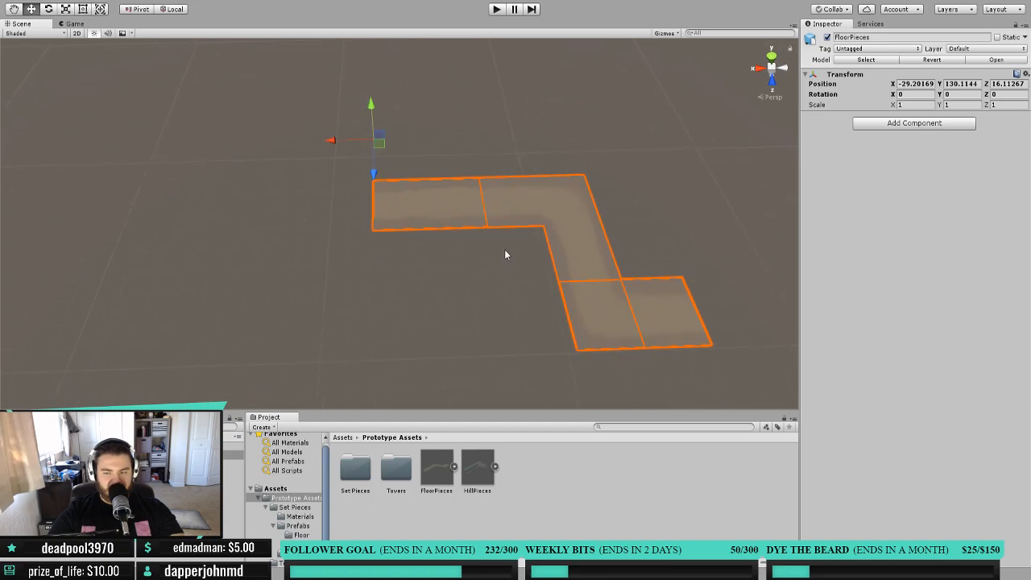